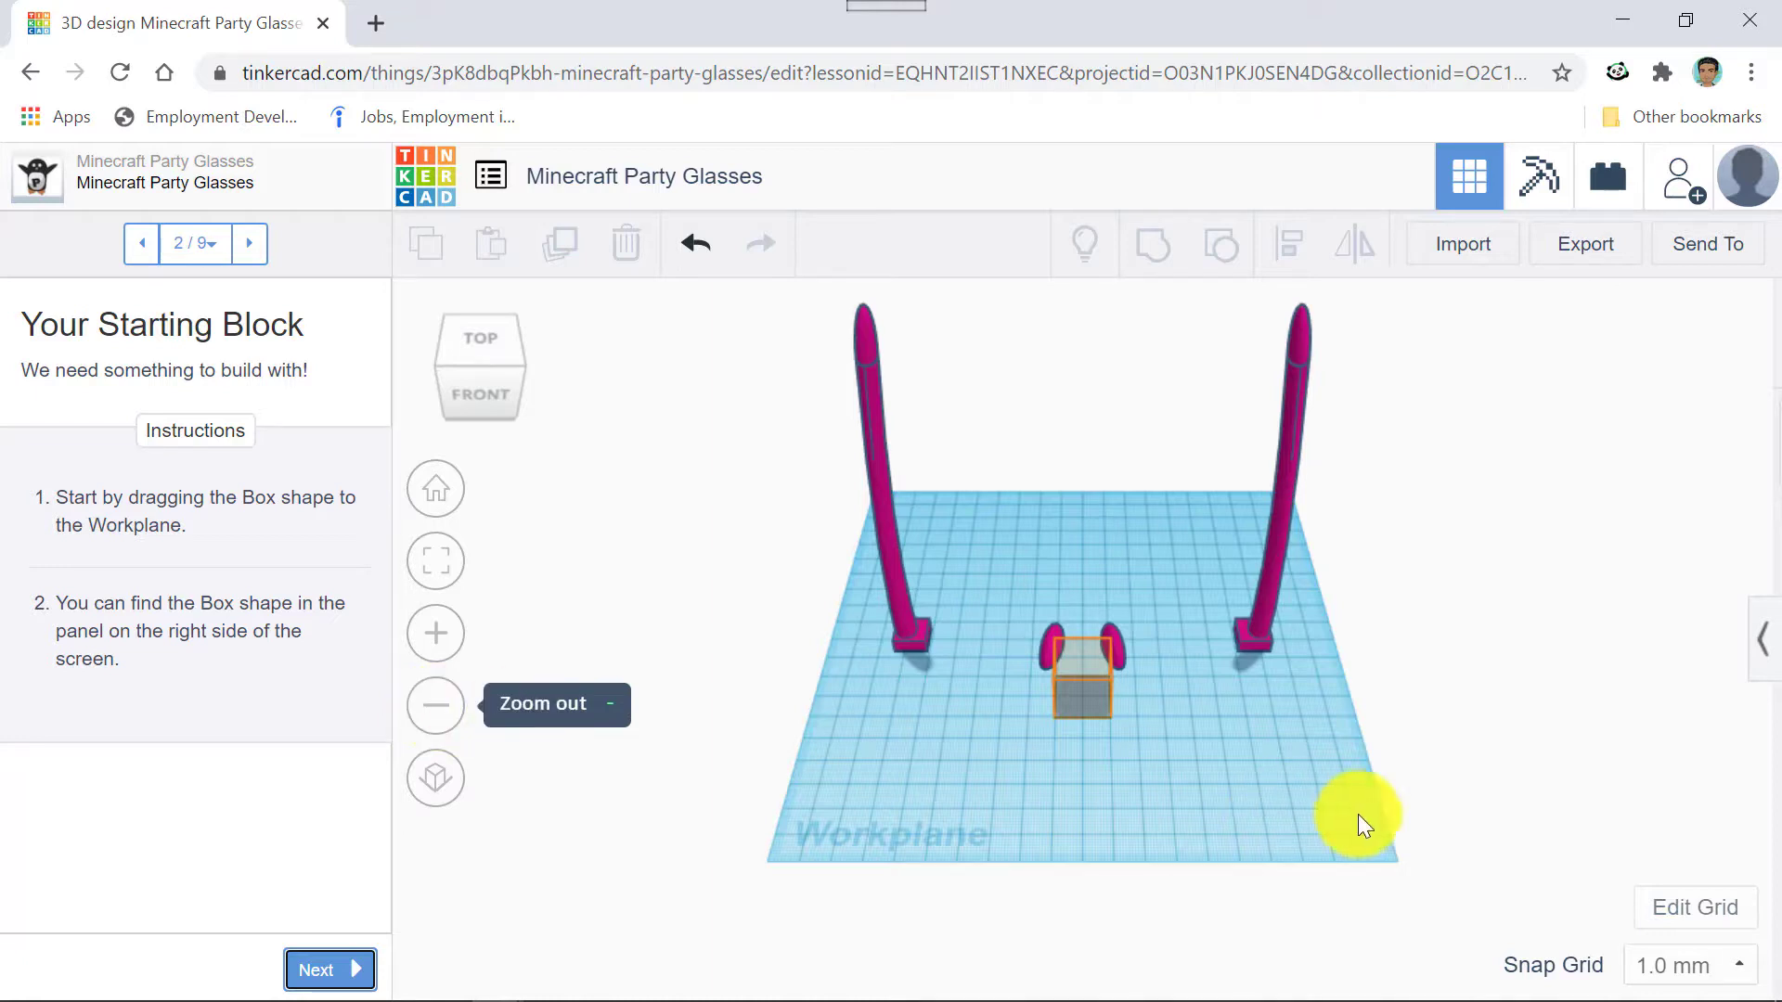
Place a solid red box from Basic Shapes on the orange guide between the nose pads and collapse its properties and the shape library.
click(1767, 648)
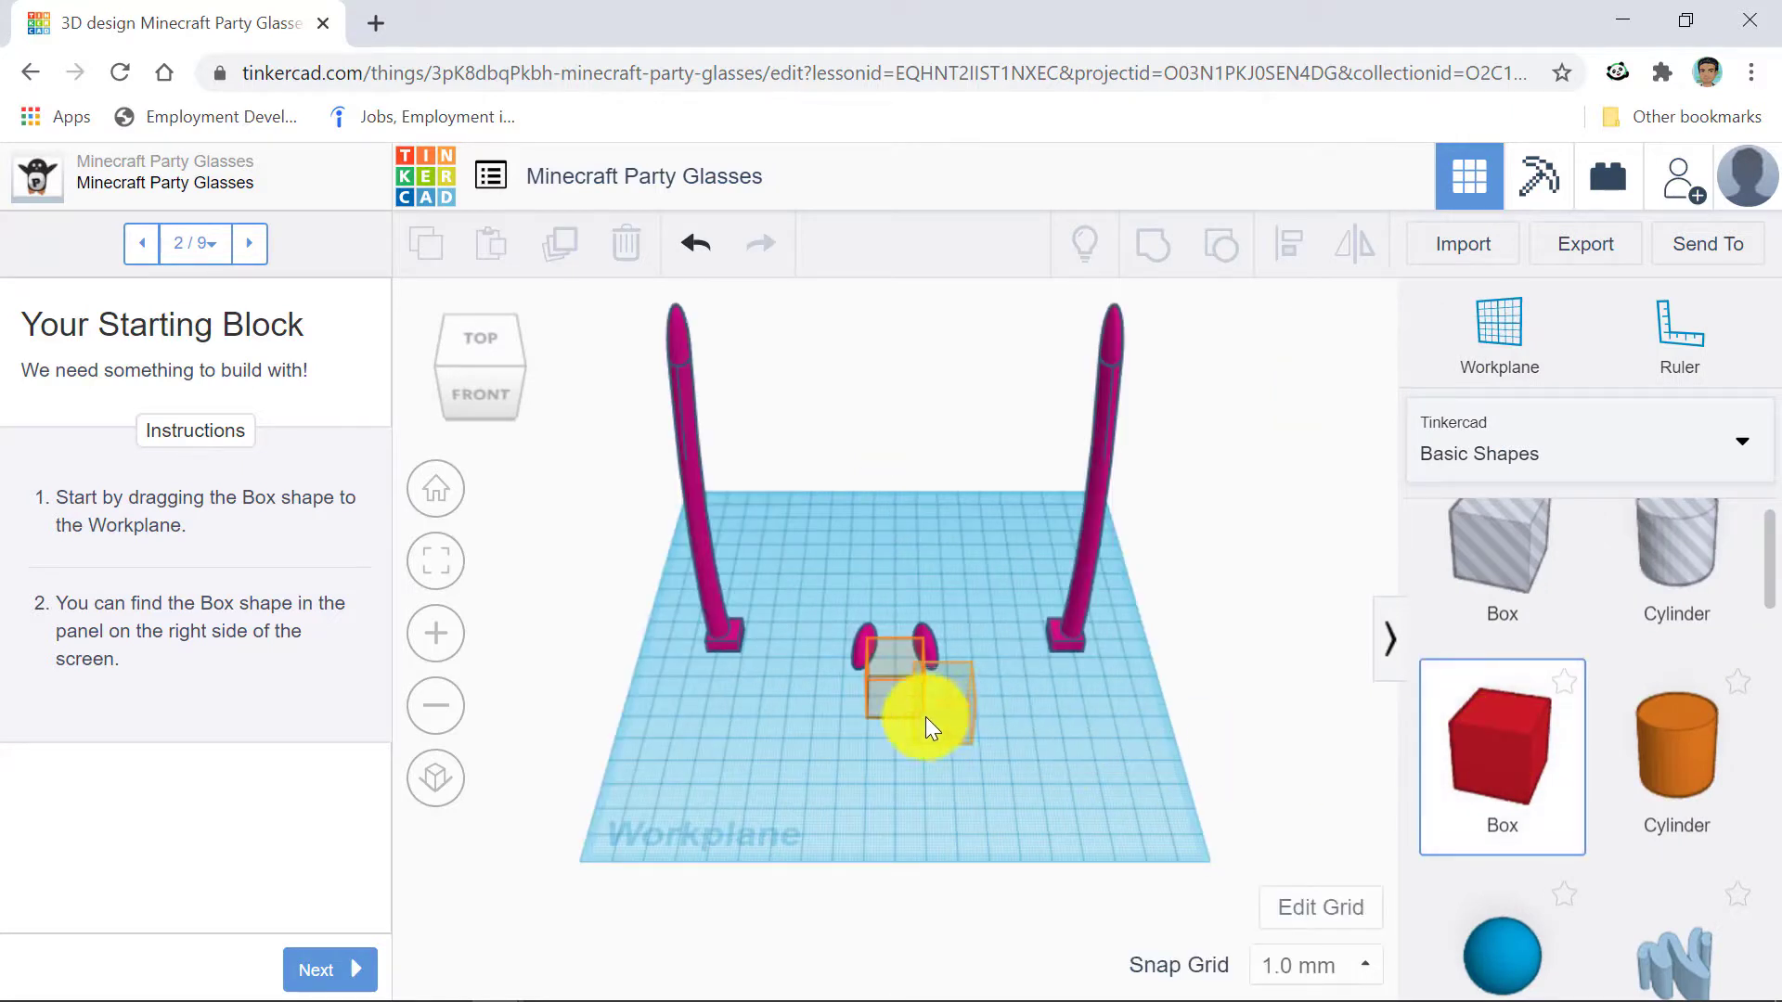
click(898, 695)
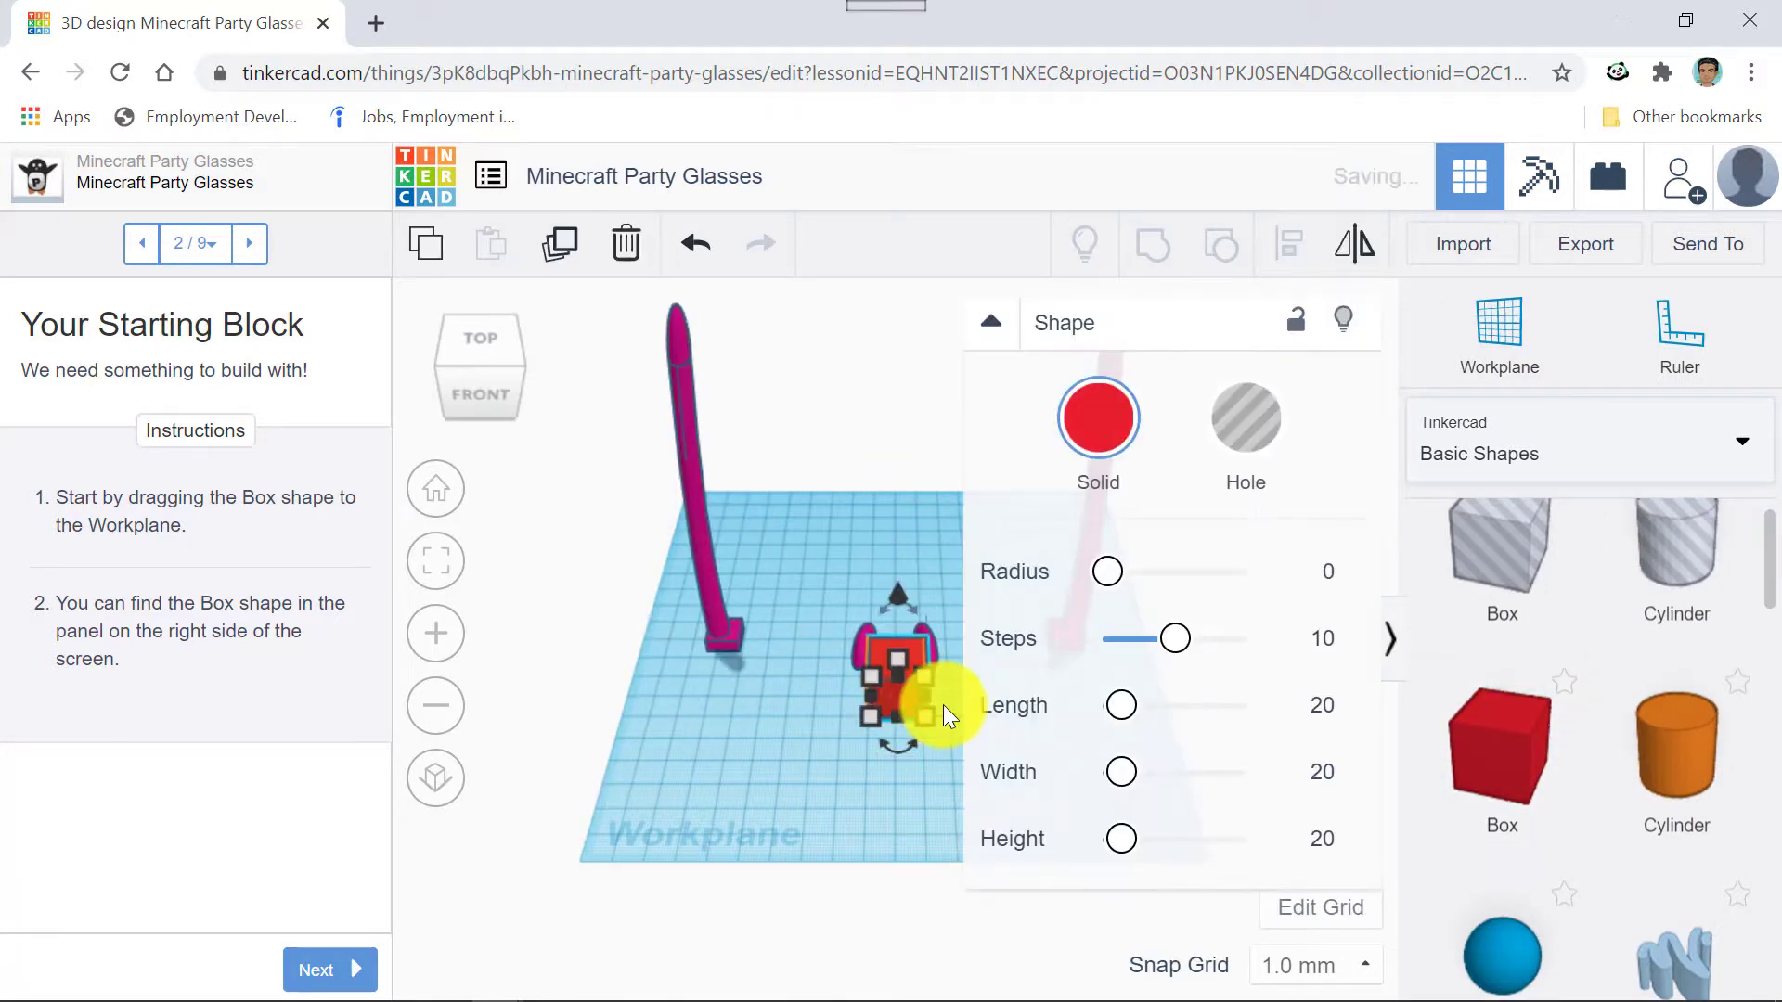
click(989, 318)
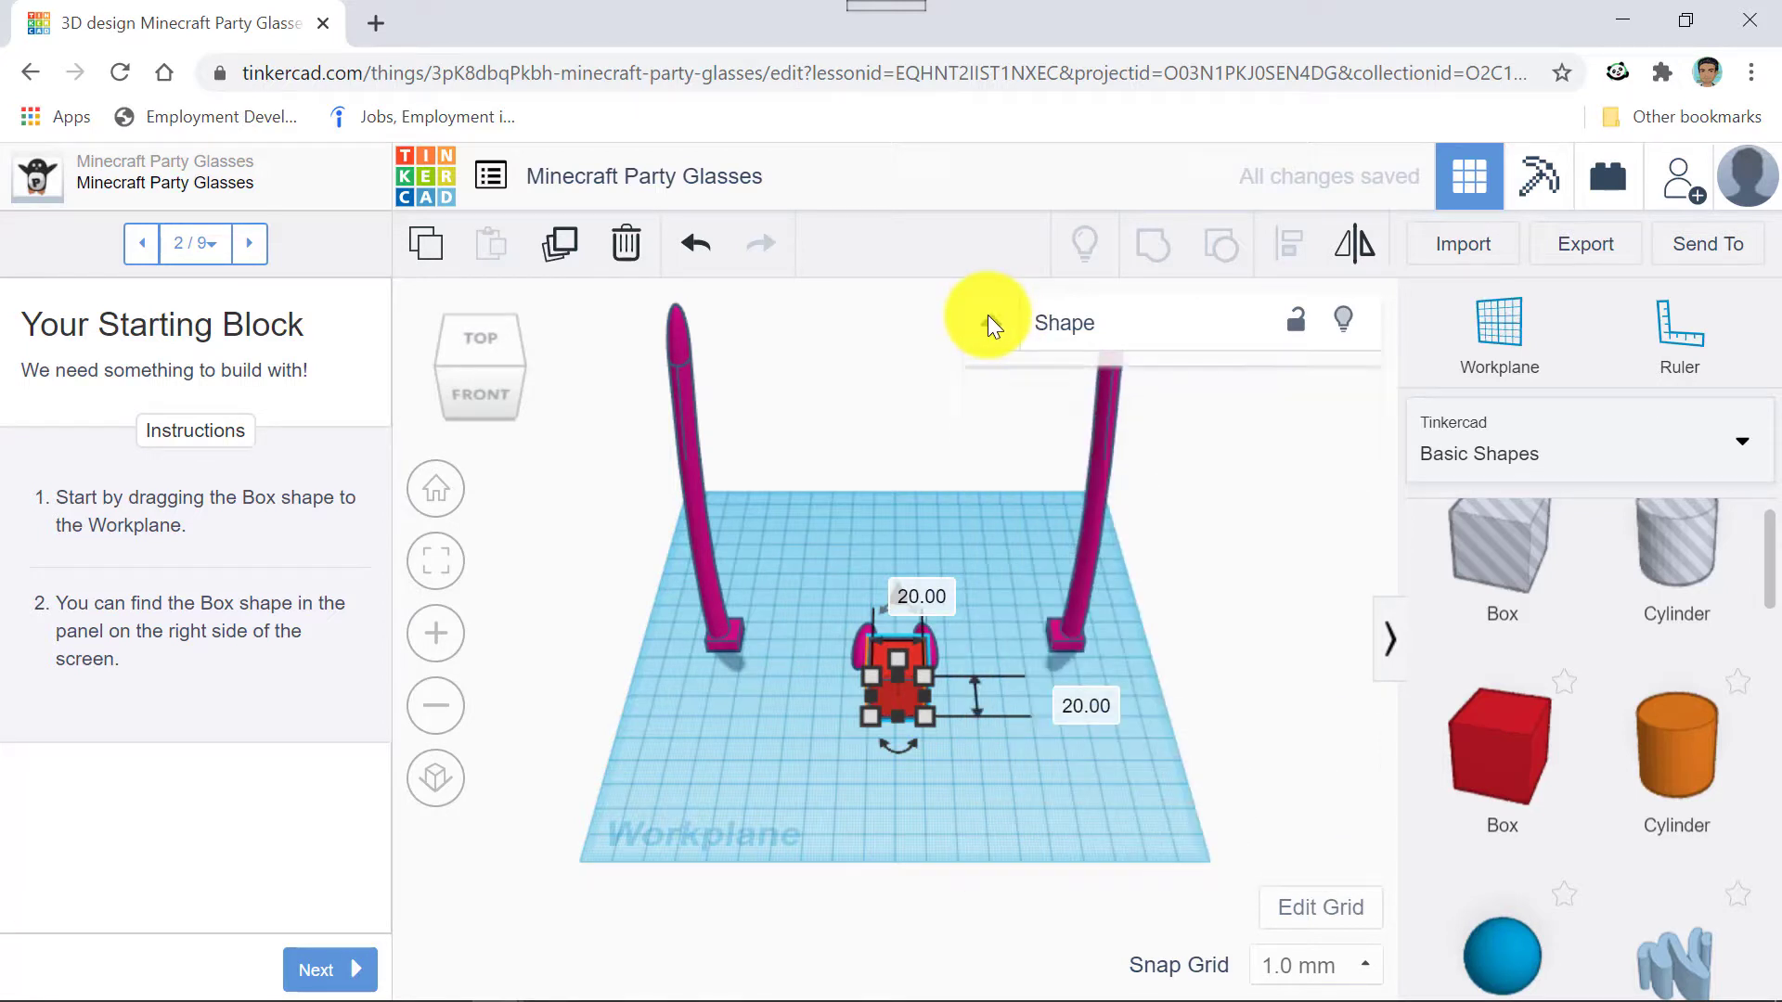
click(1389, 645)
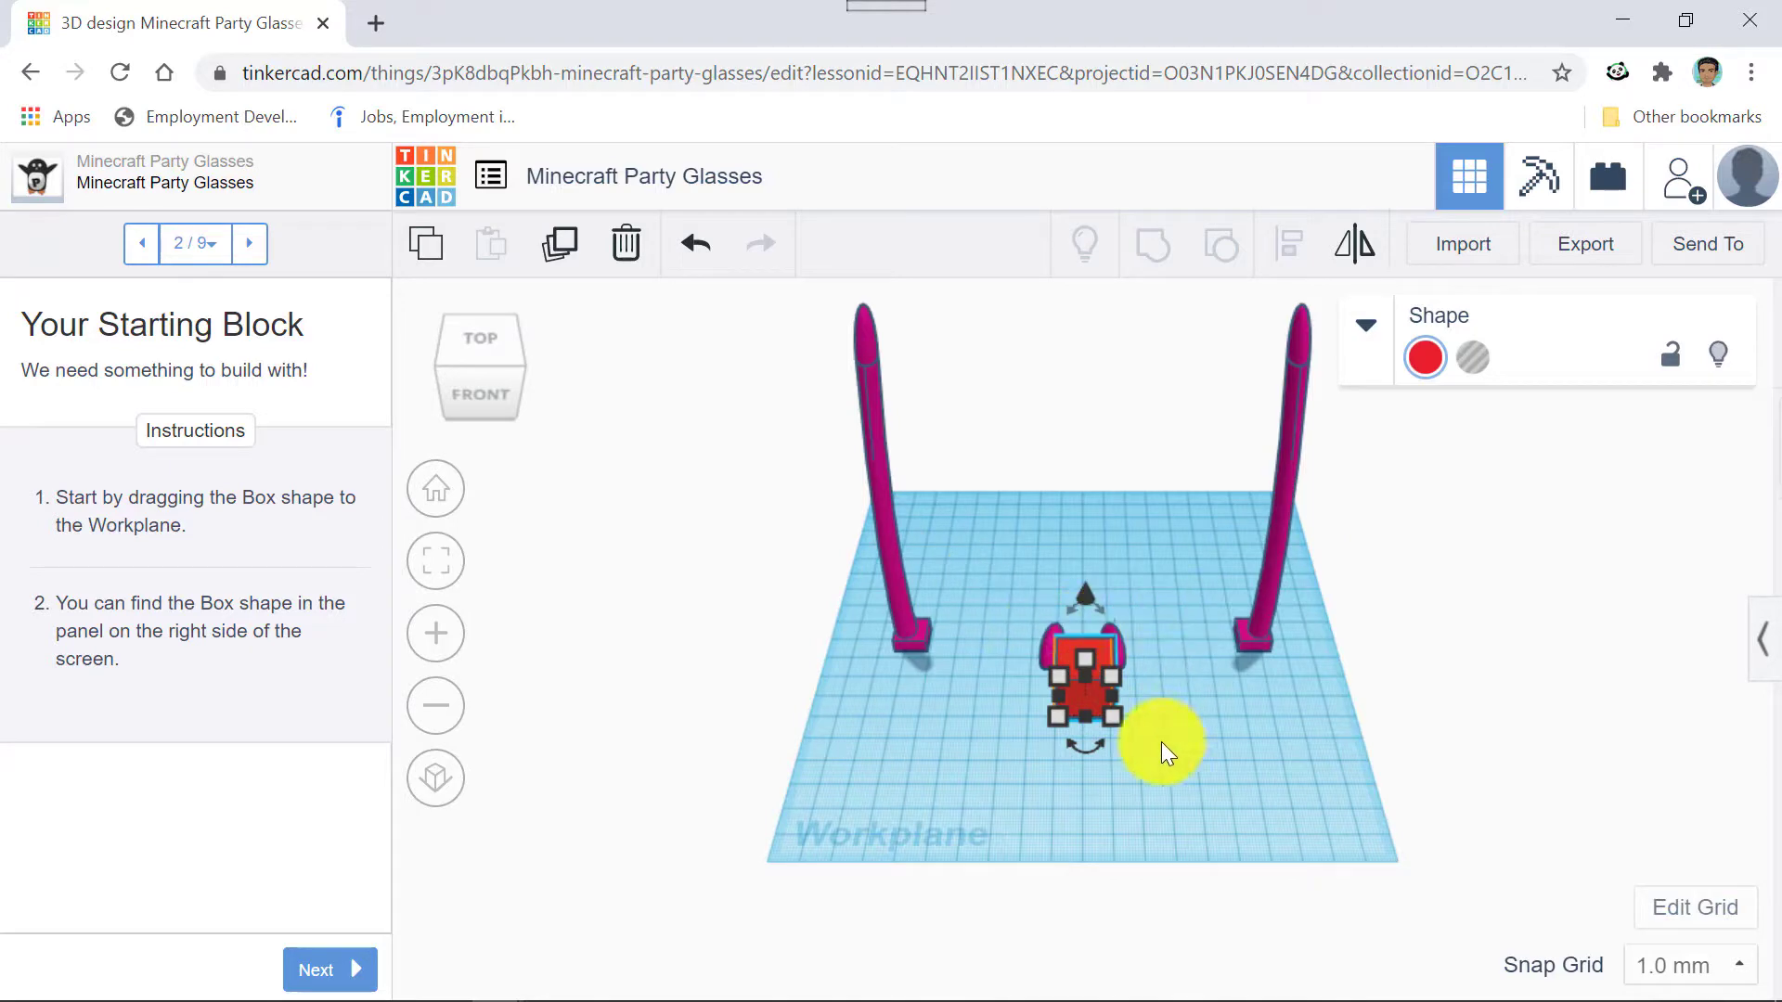
scroll(1161, 742, up, 5)
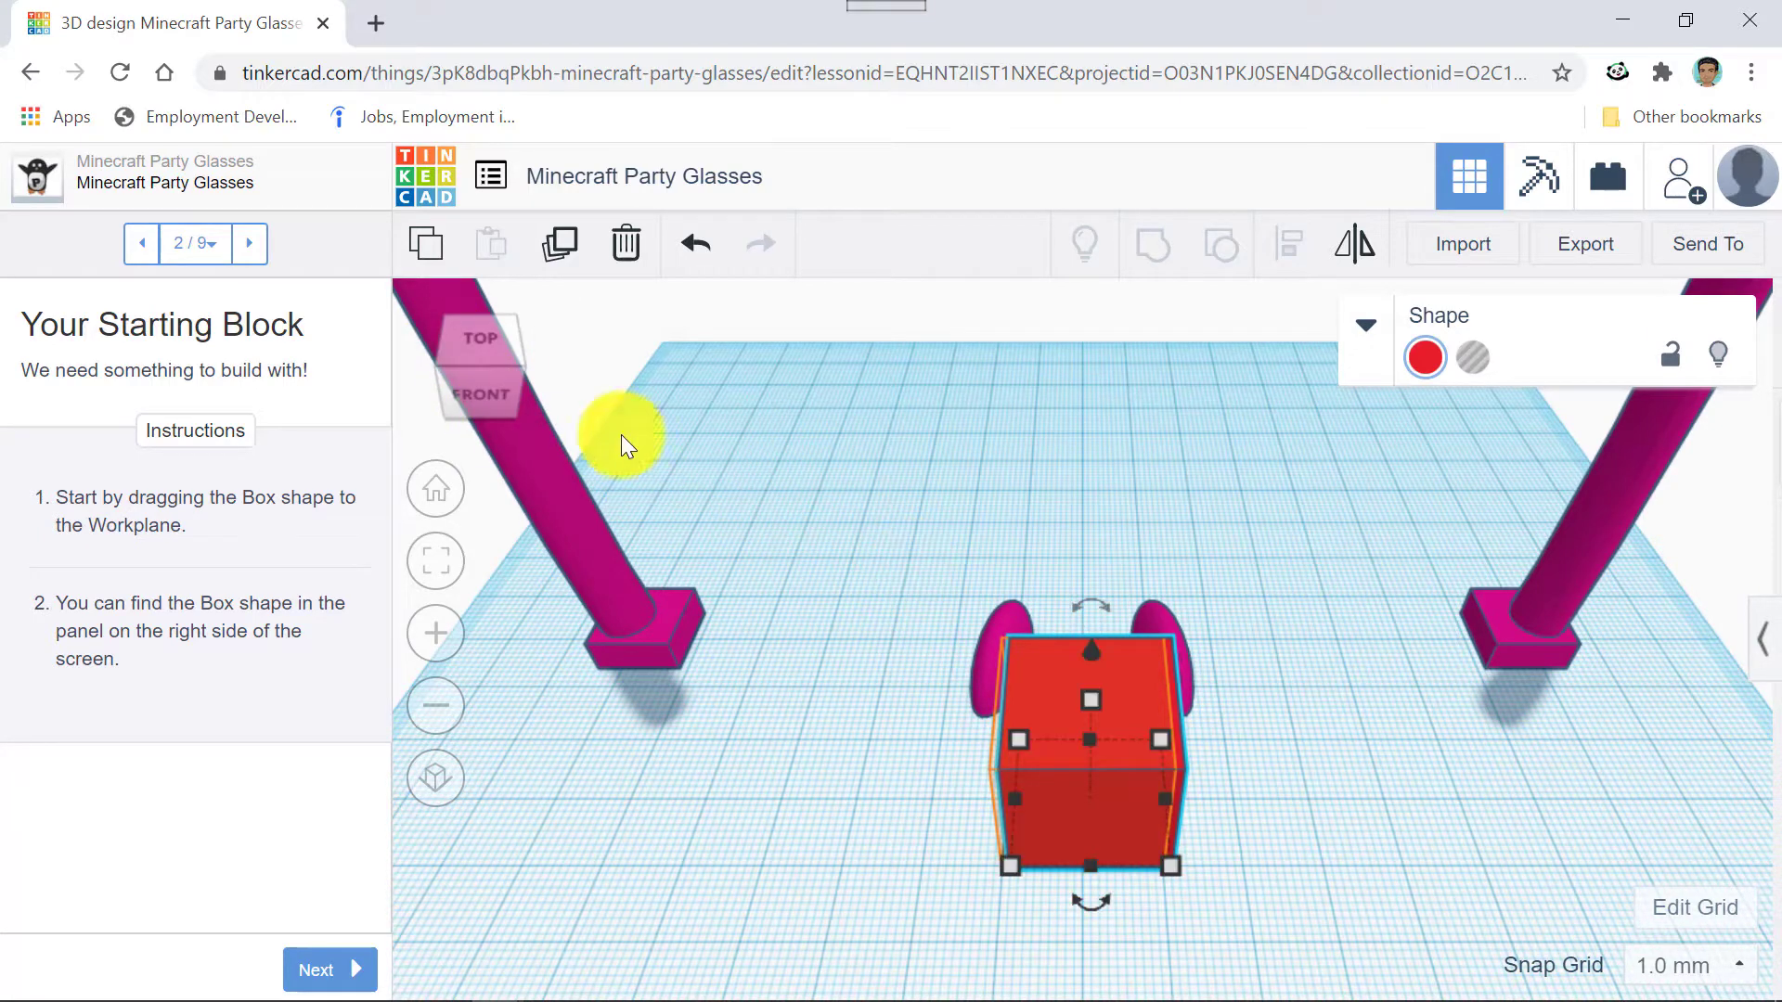
Move the red box about 19 mm to the right, beside the orange guide.
click(481, 378)
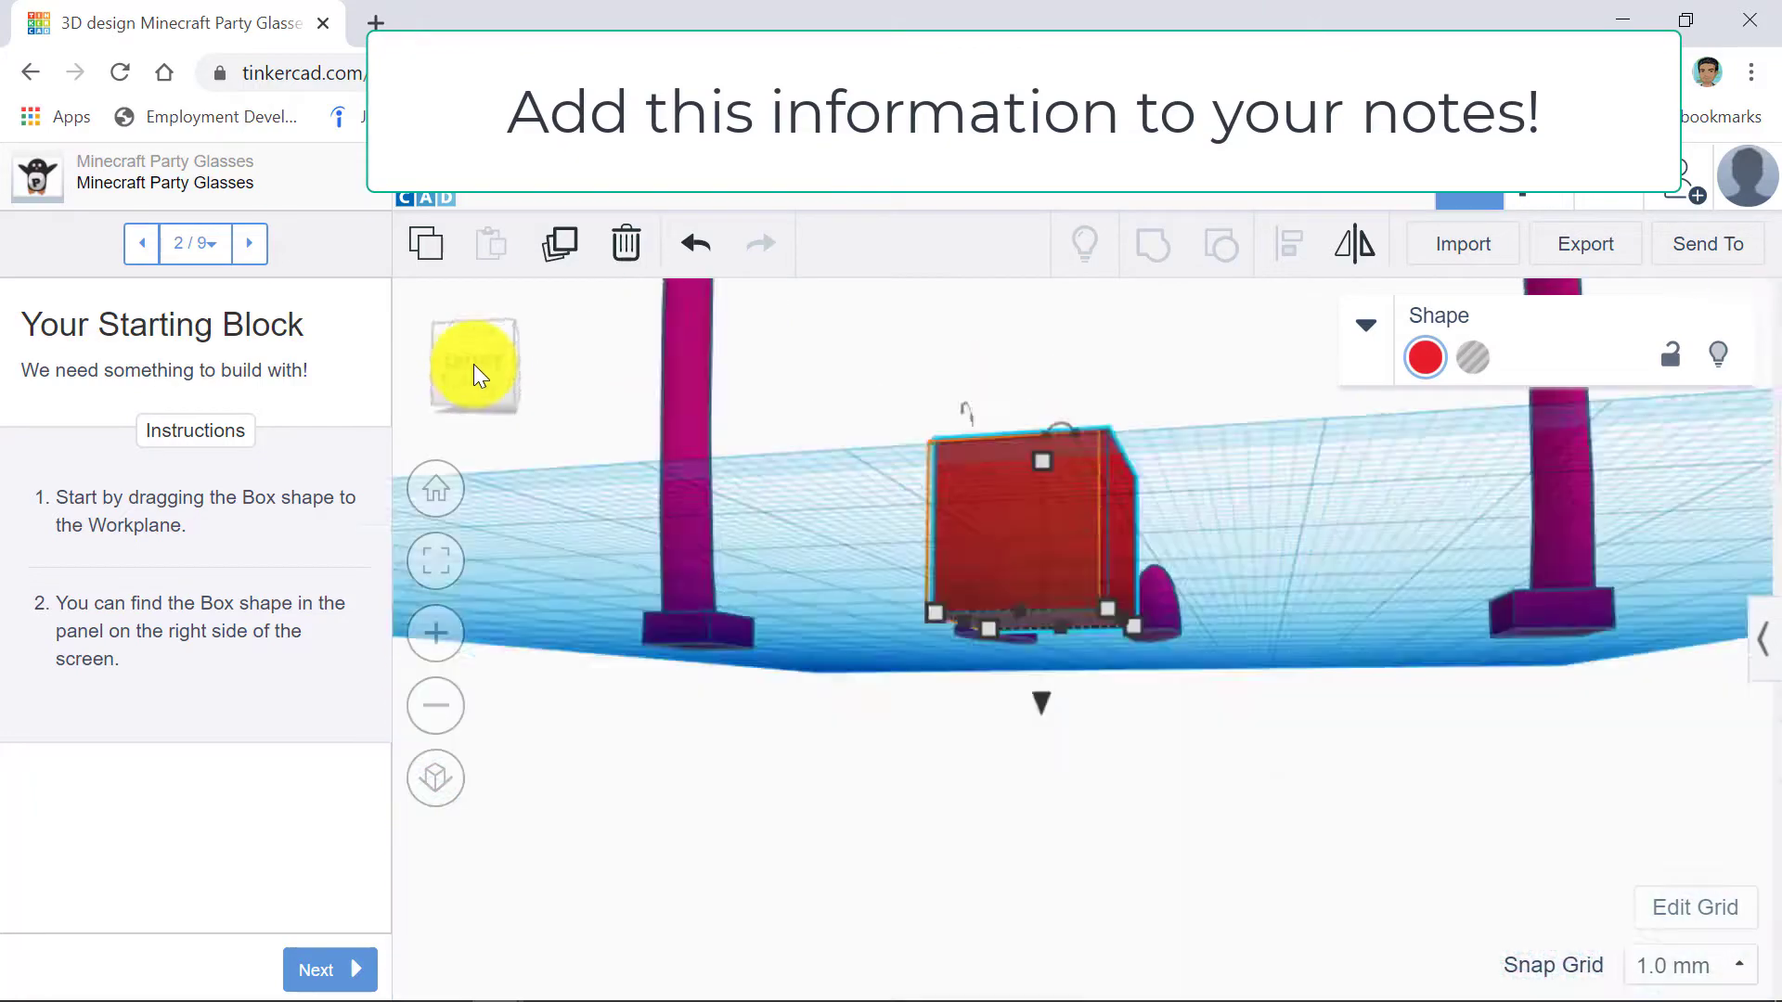
mouse_move(475, 368)
mouse_down()
mouse_move(492, 361)
mouse_move(478, 374)
mouse_up()
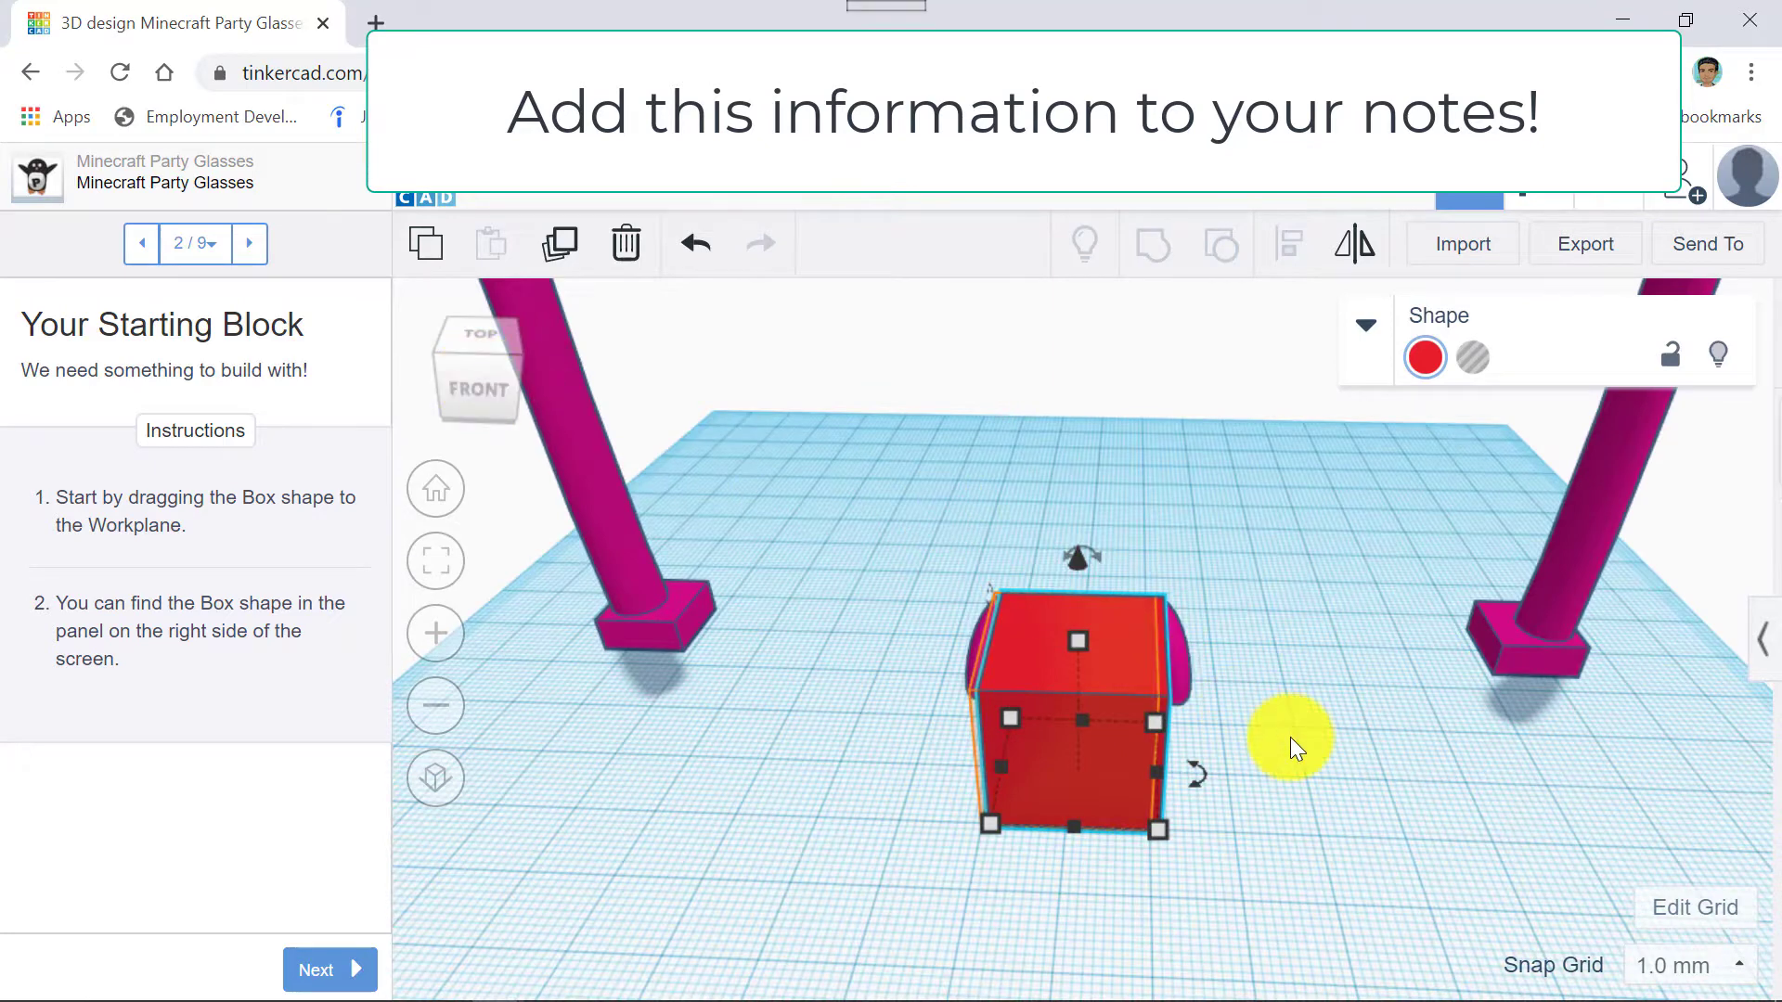
click(1290, 737)
mouse_move(1291, 737)
right_down()
mouse_move(1274, 705)
mouse_move(1104, 697)
mouse_move(1276, 787)
mouse_move(1407, 711)
mouse_move(1314, 678)
mouse_move(1270, 741)
mouse_move(1364, 746)
mouse_move(1257, 804)
mouse_move(815, 650)
mouse_move(628, 674)
mouse_move(516, 731)
mouse_move(836, 804)
mouse_move(1086, 829)
mouse_move(1230, 769)
mouse_move(1362, 750)
mouse_move(1339, 722)
mouse_move(1286, 725)
right_up()
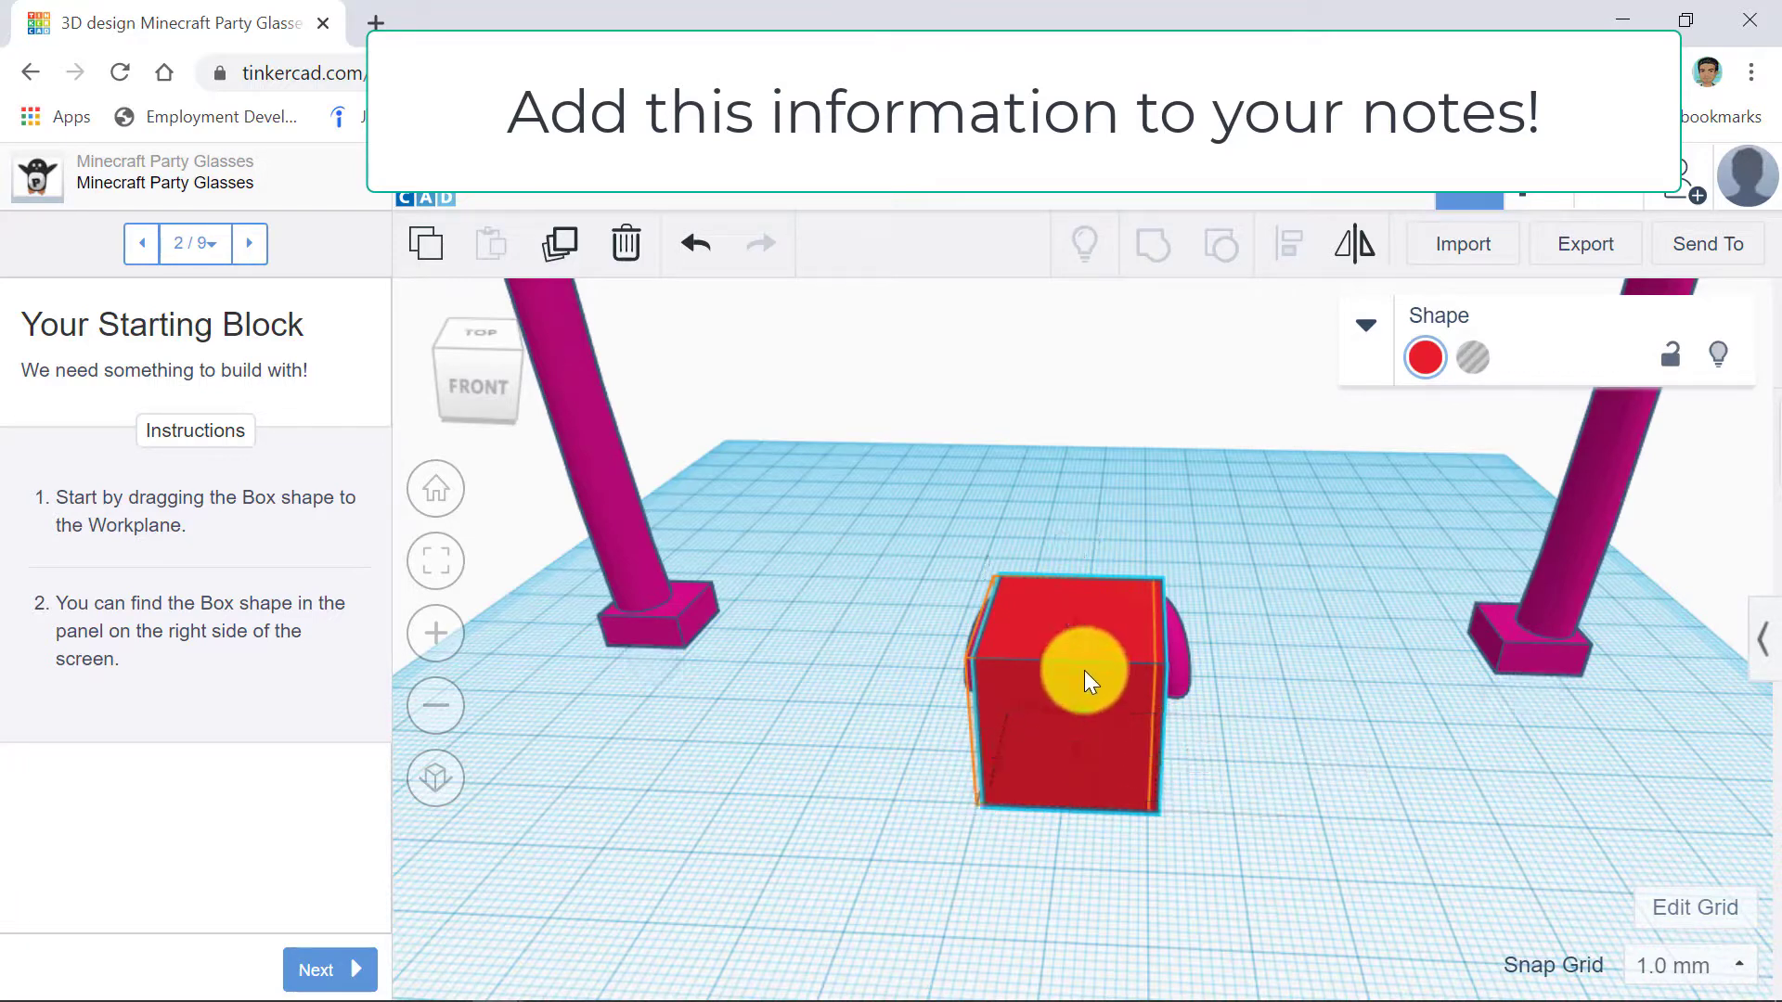
drag(1084, 670, 1269, 688)
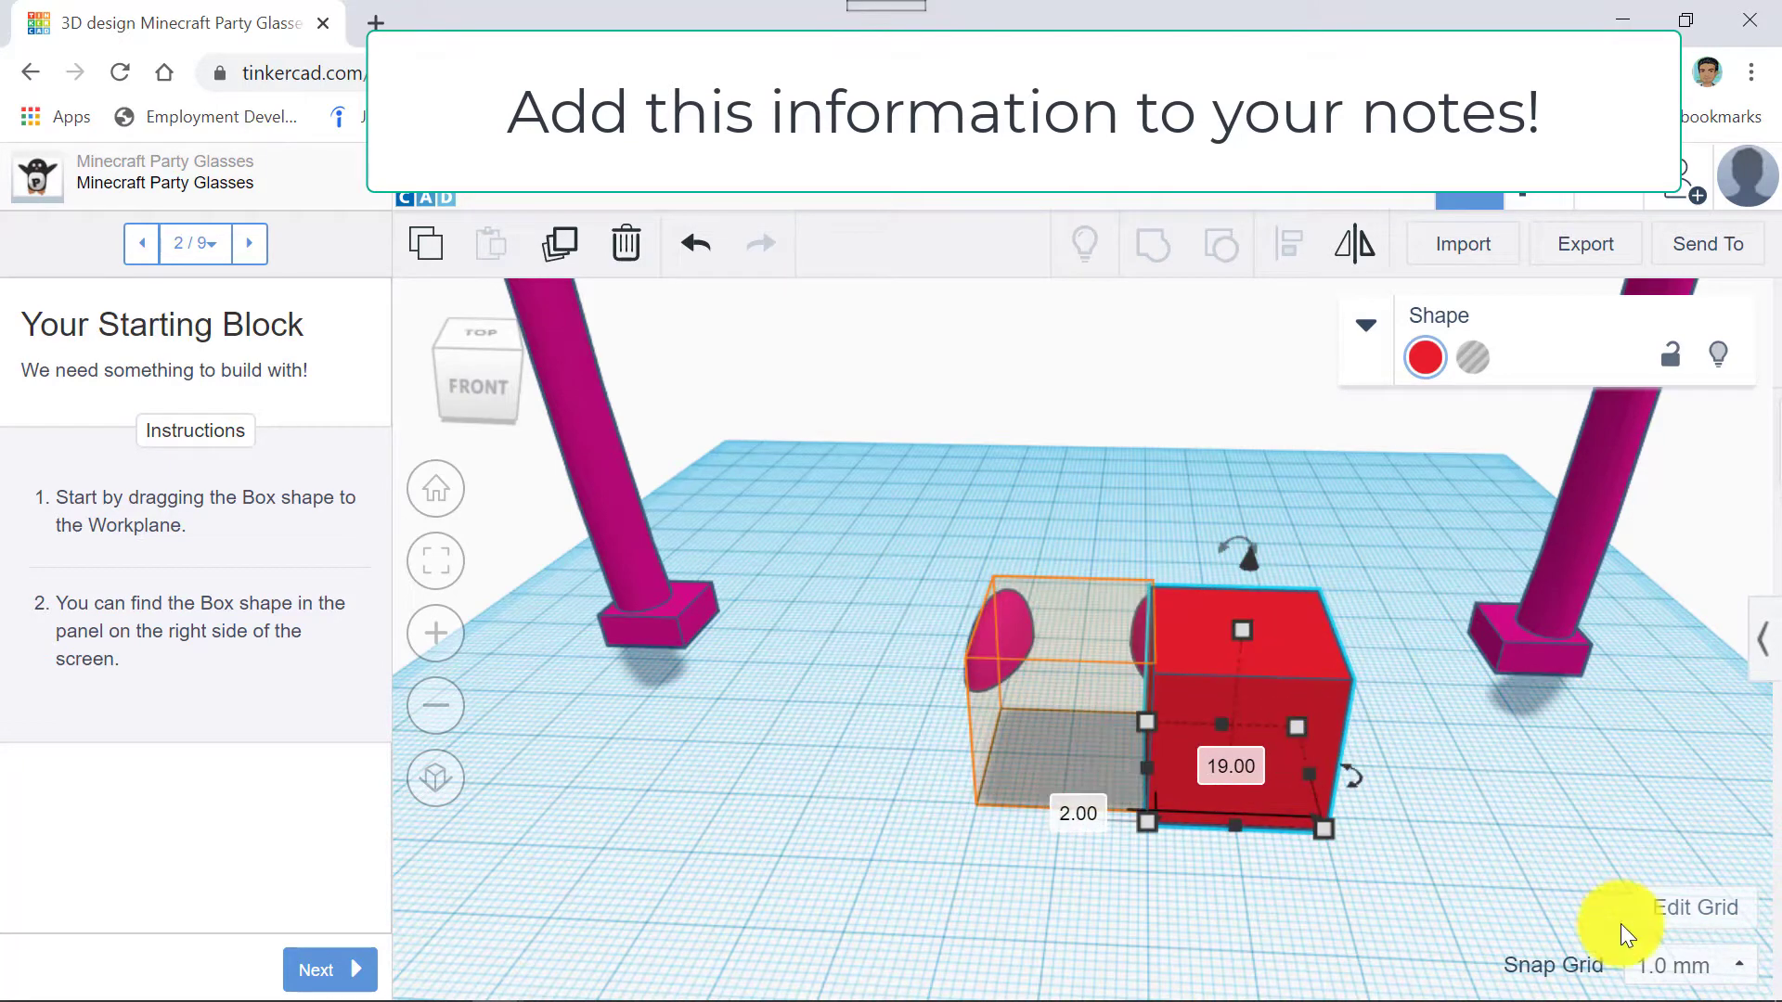
Set the snap grid to 0.5 mm and move the red box left until it partly overlaps the orange guide.
click(1717, 966)
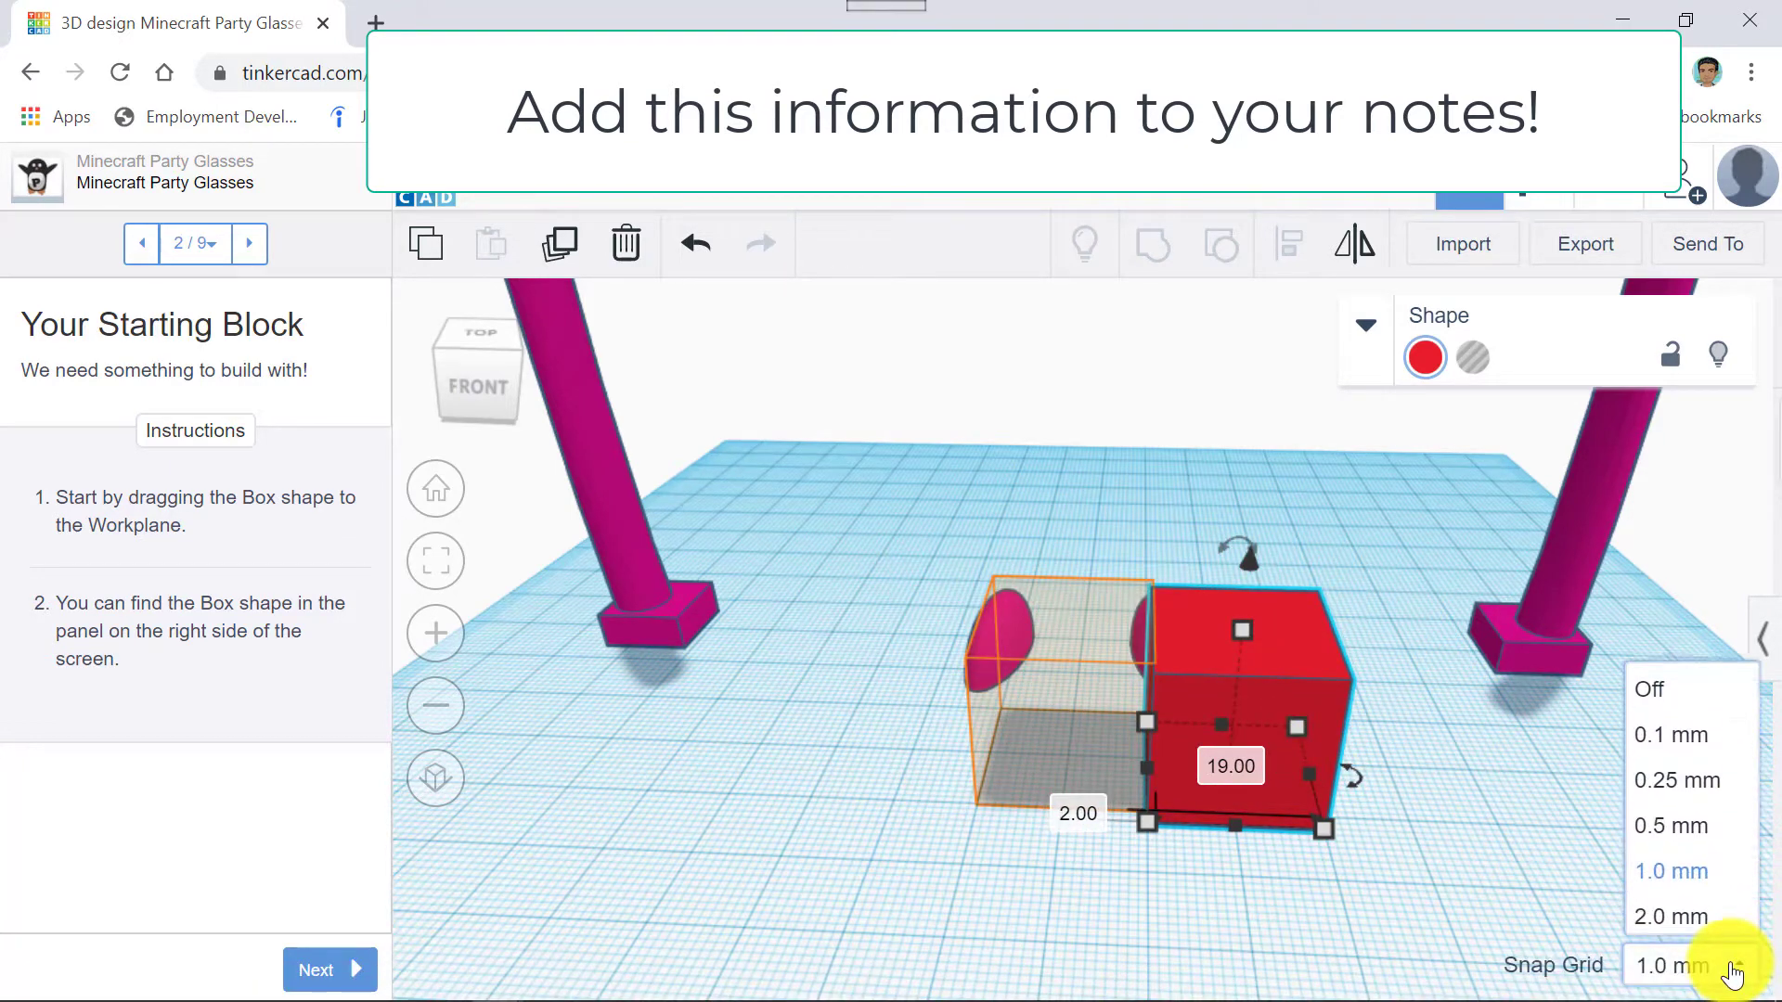
click(1691, 820)
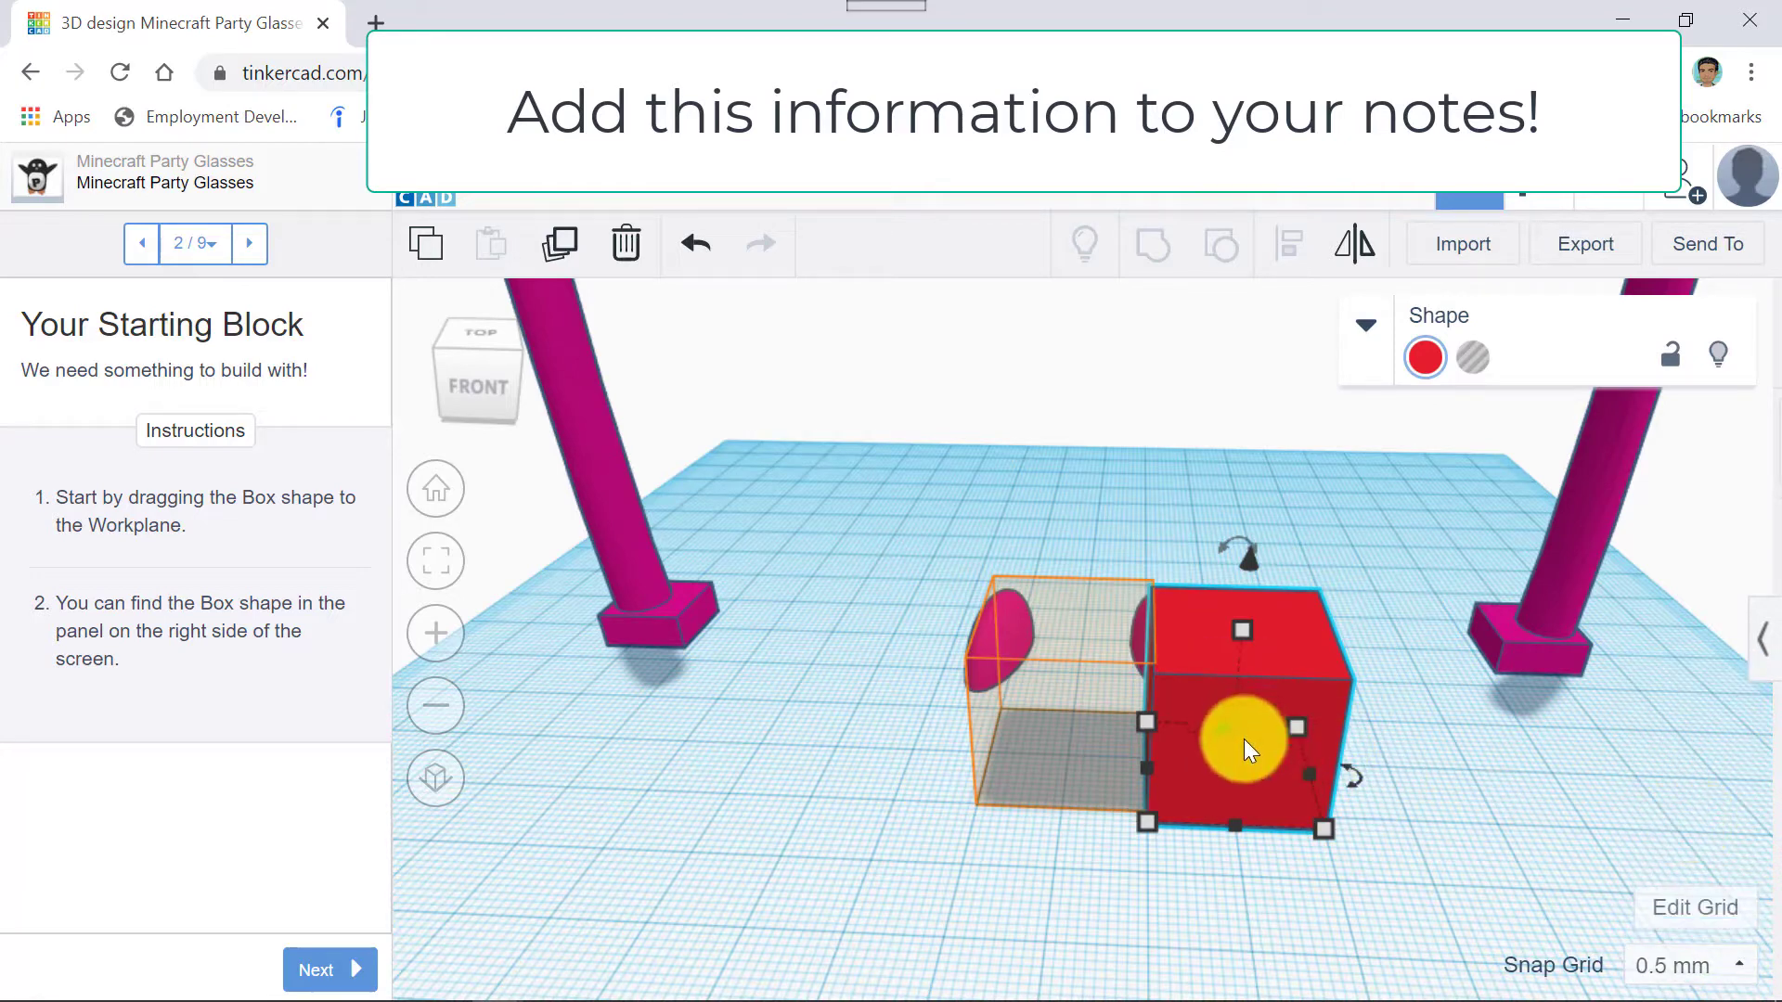
drag(1244, 739, 1151, 736)
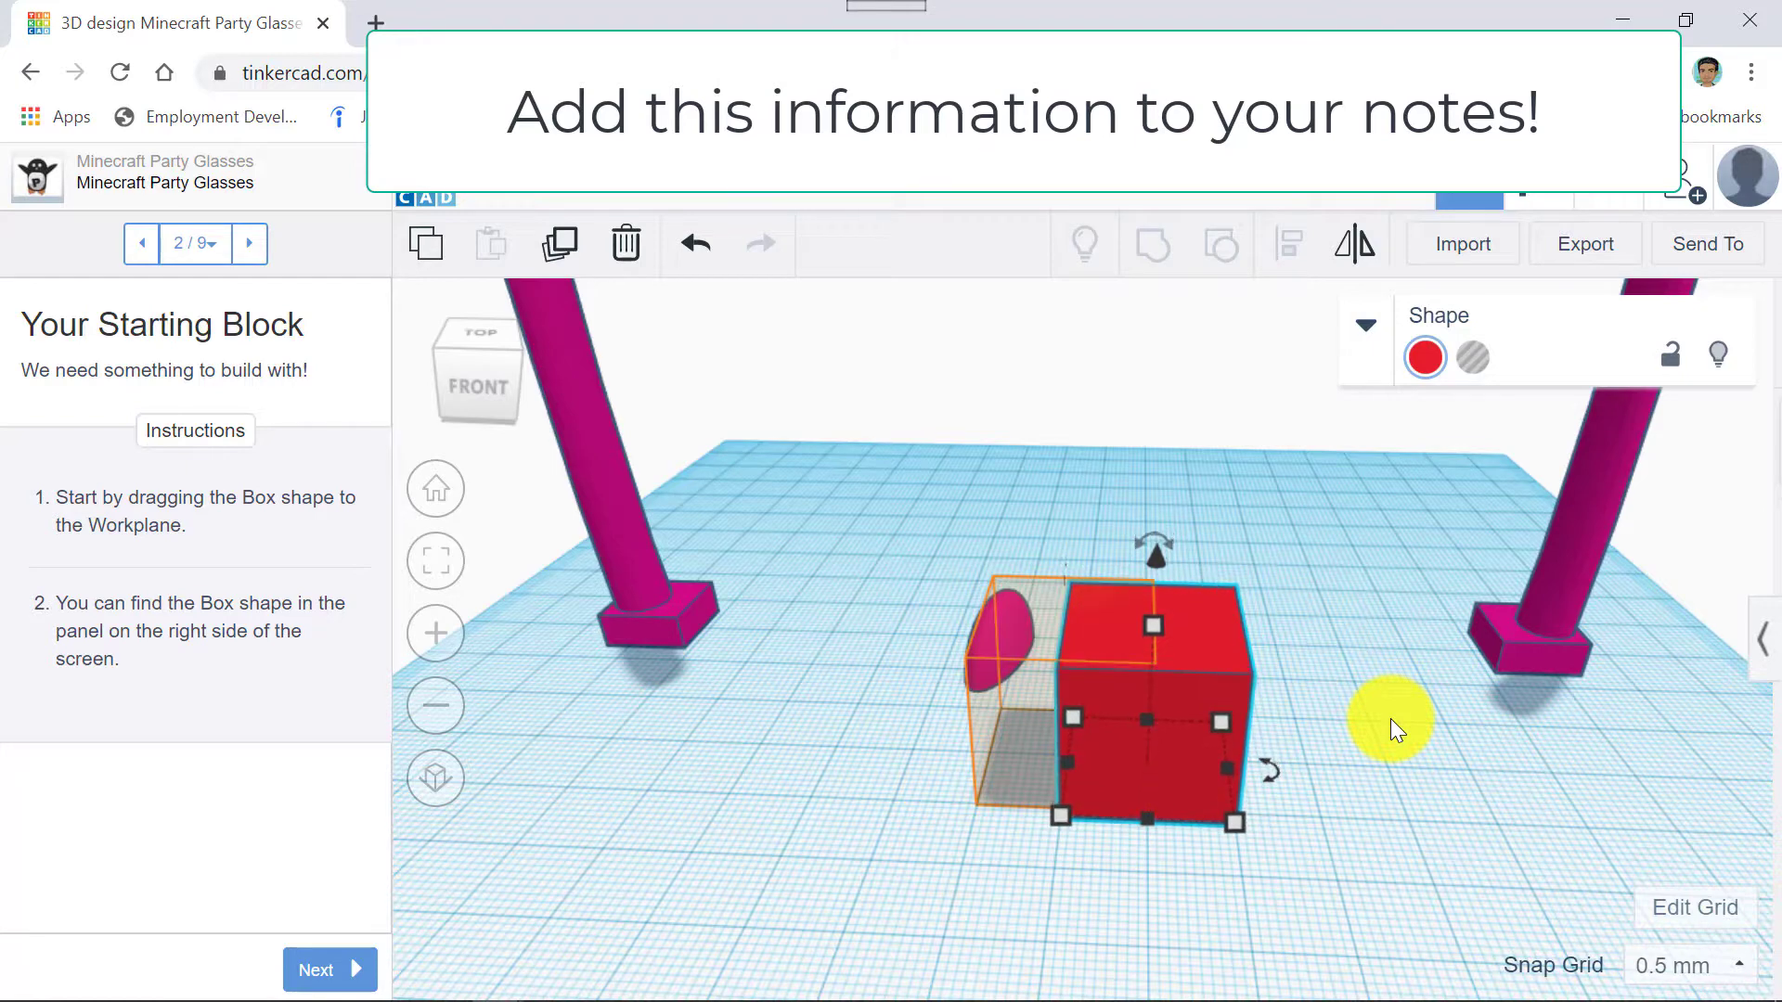
key(Left)
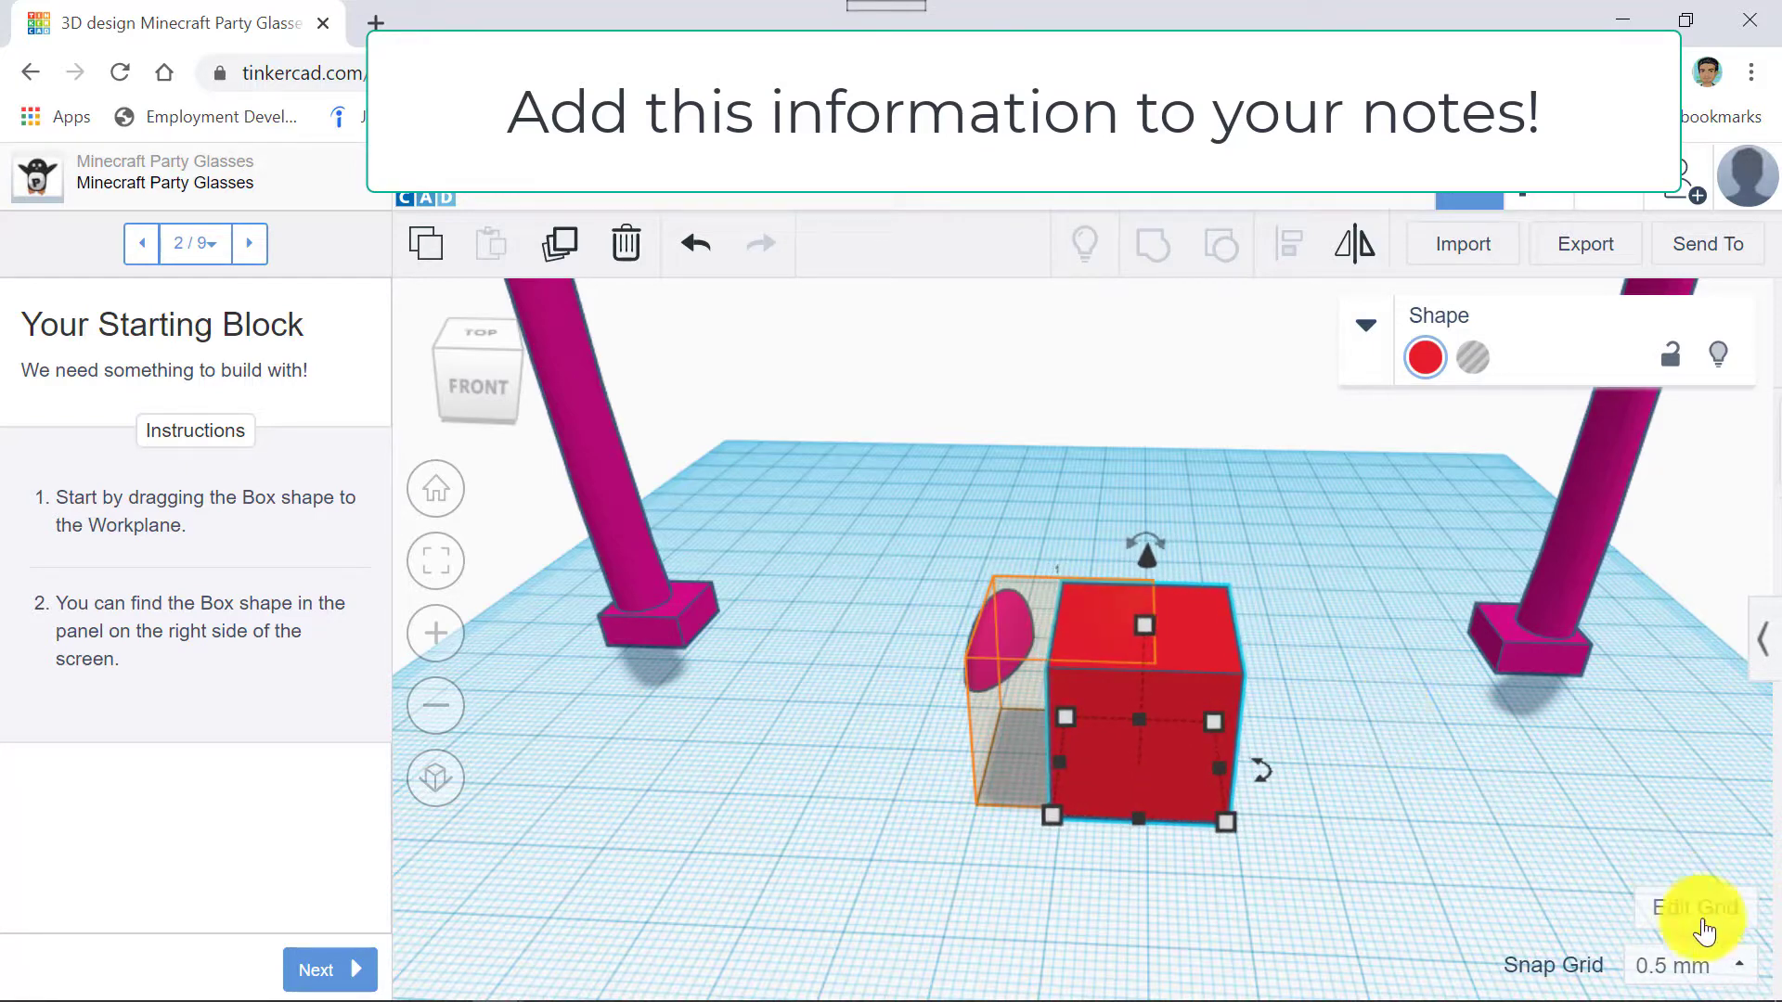
Set the snap grid to 1.0 mm and nudge the red box four increments left towards the guide.
click(1706, 973)
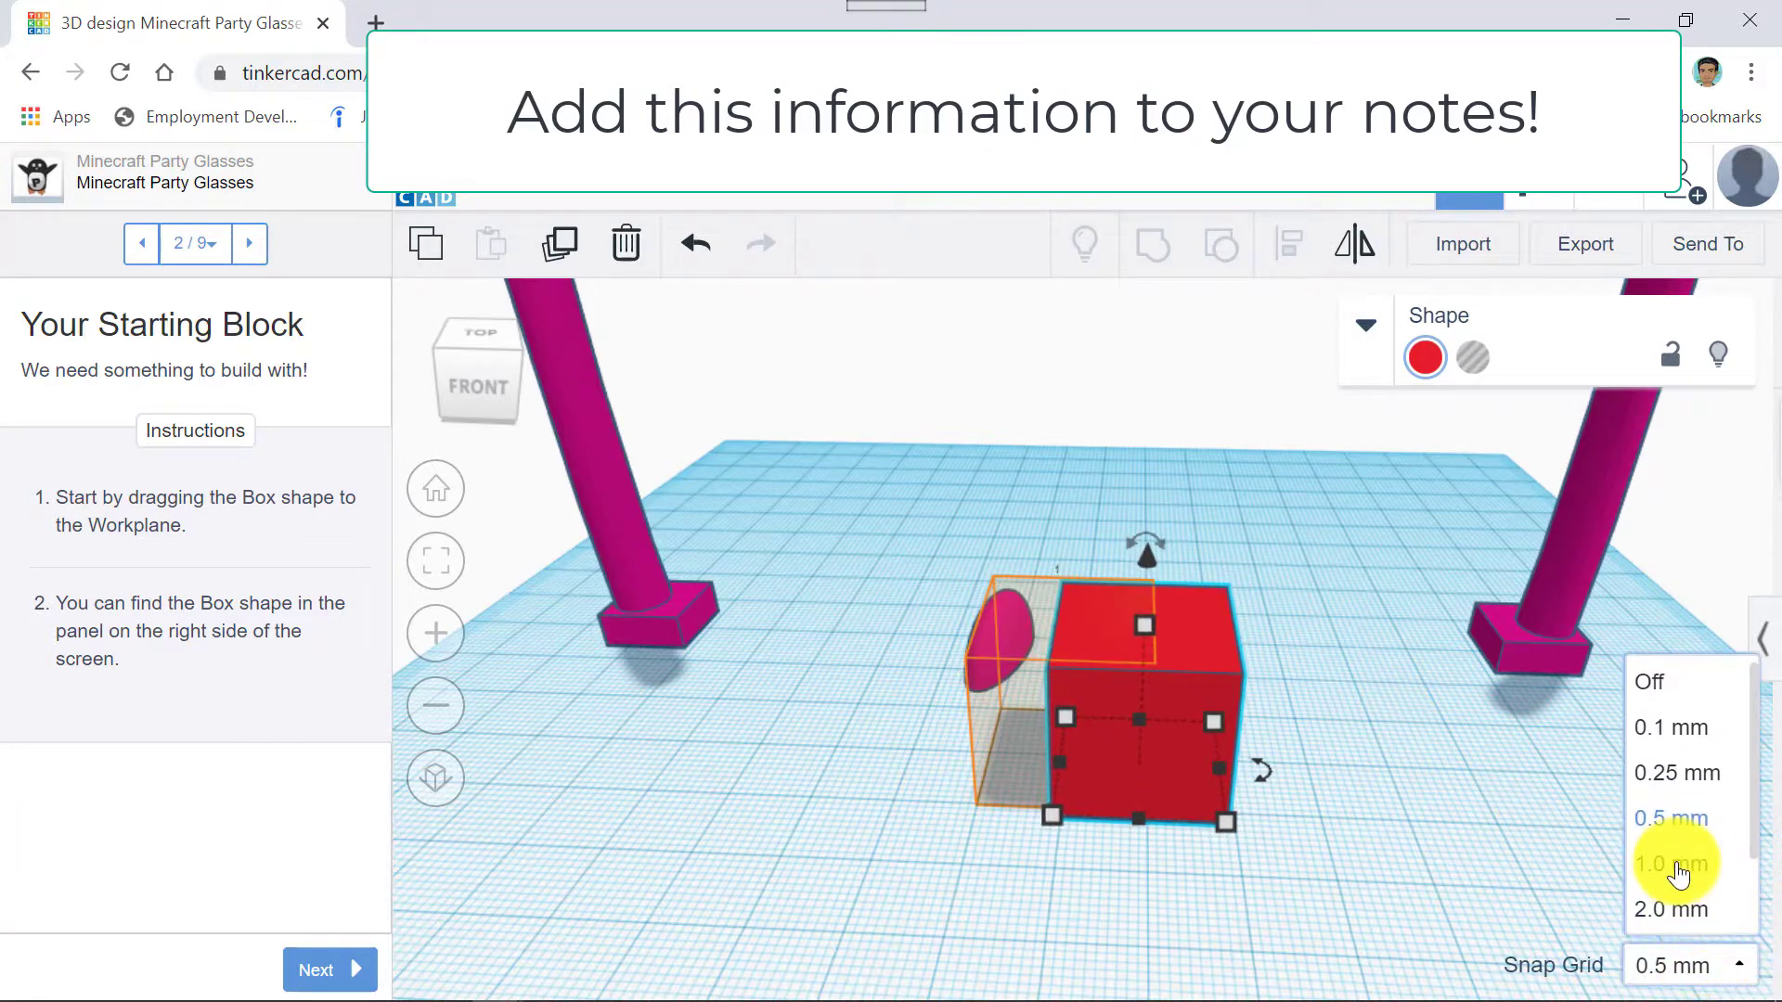
click(1670, 864)
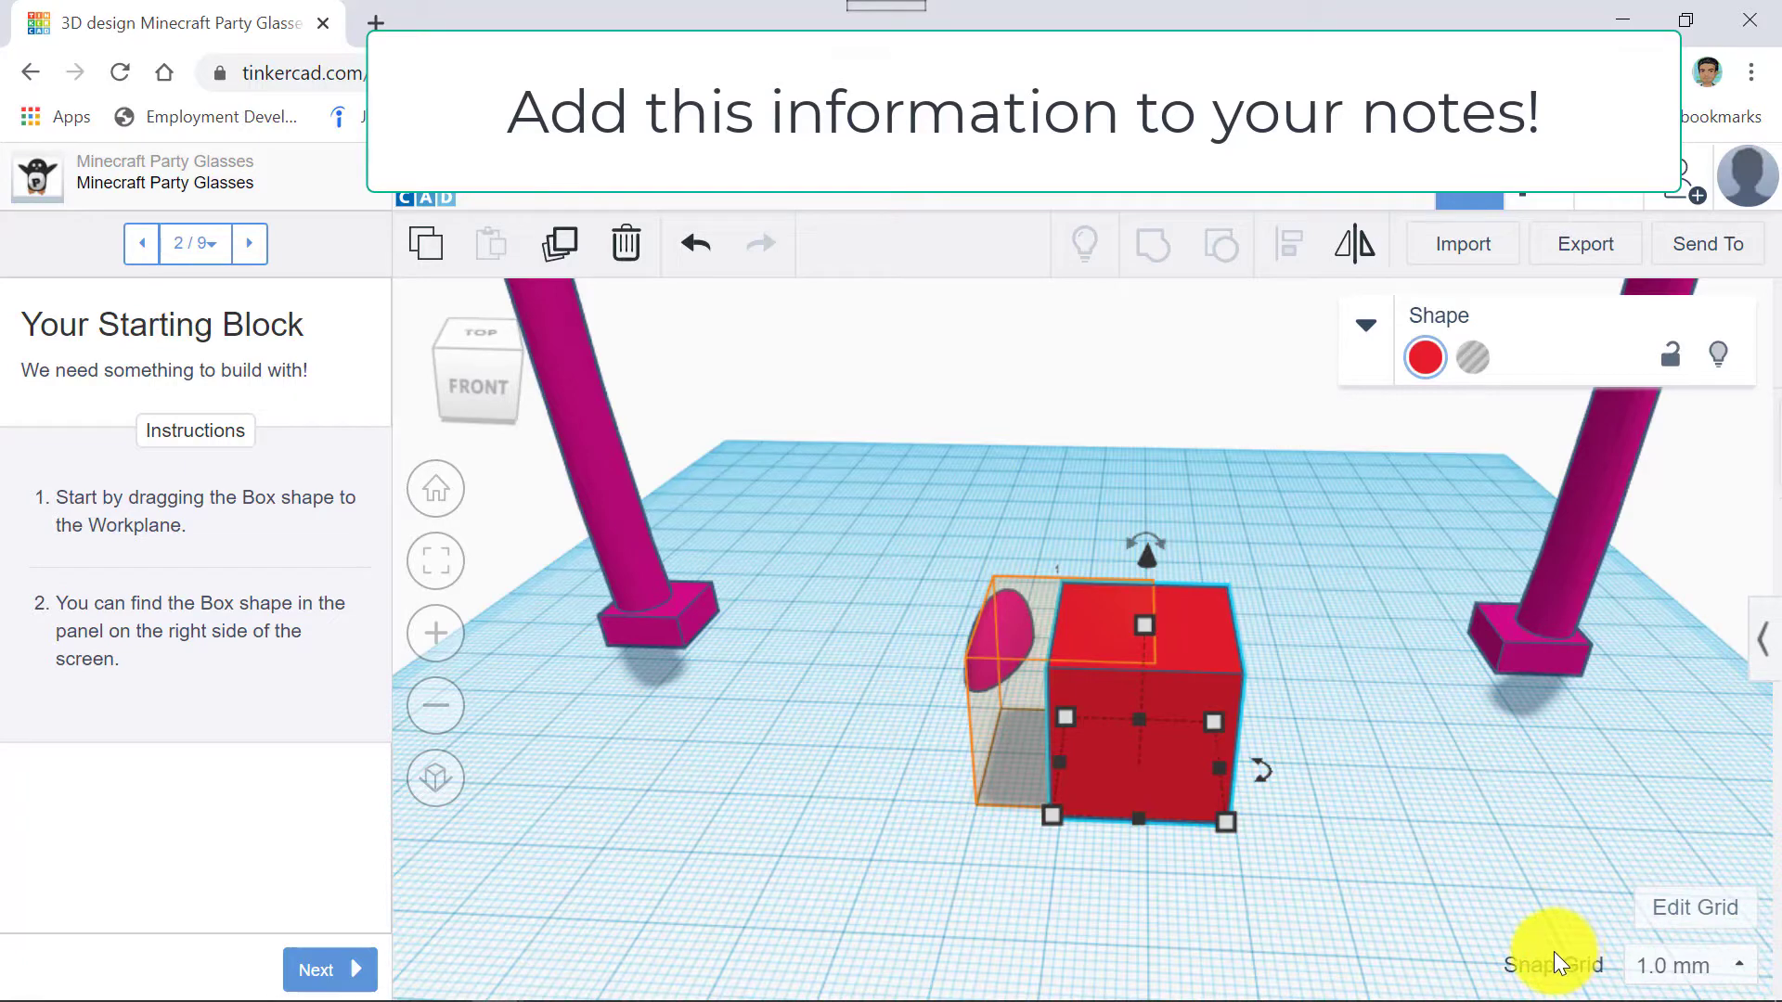
key(Left)
key(Left)
key(Left)
key(Left)
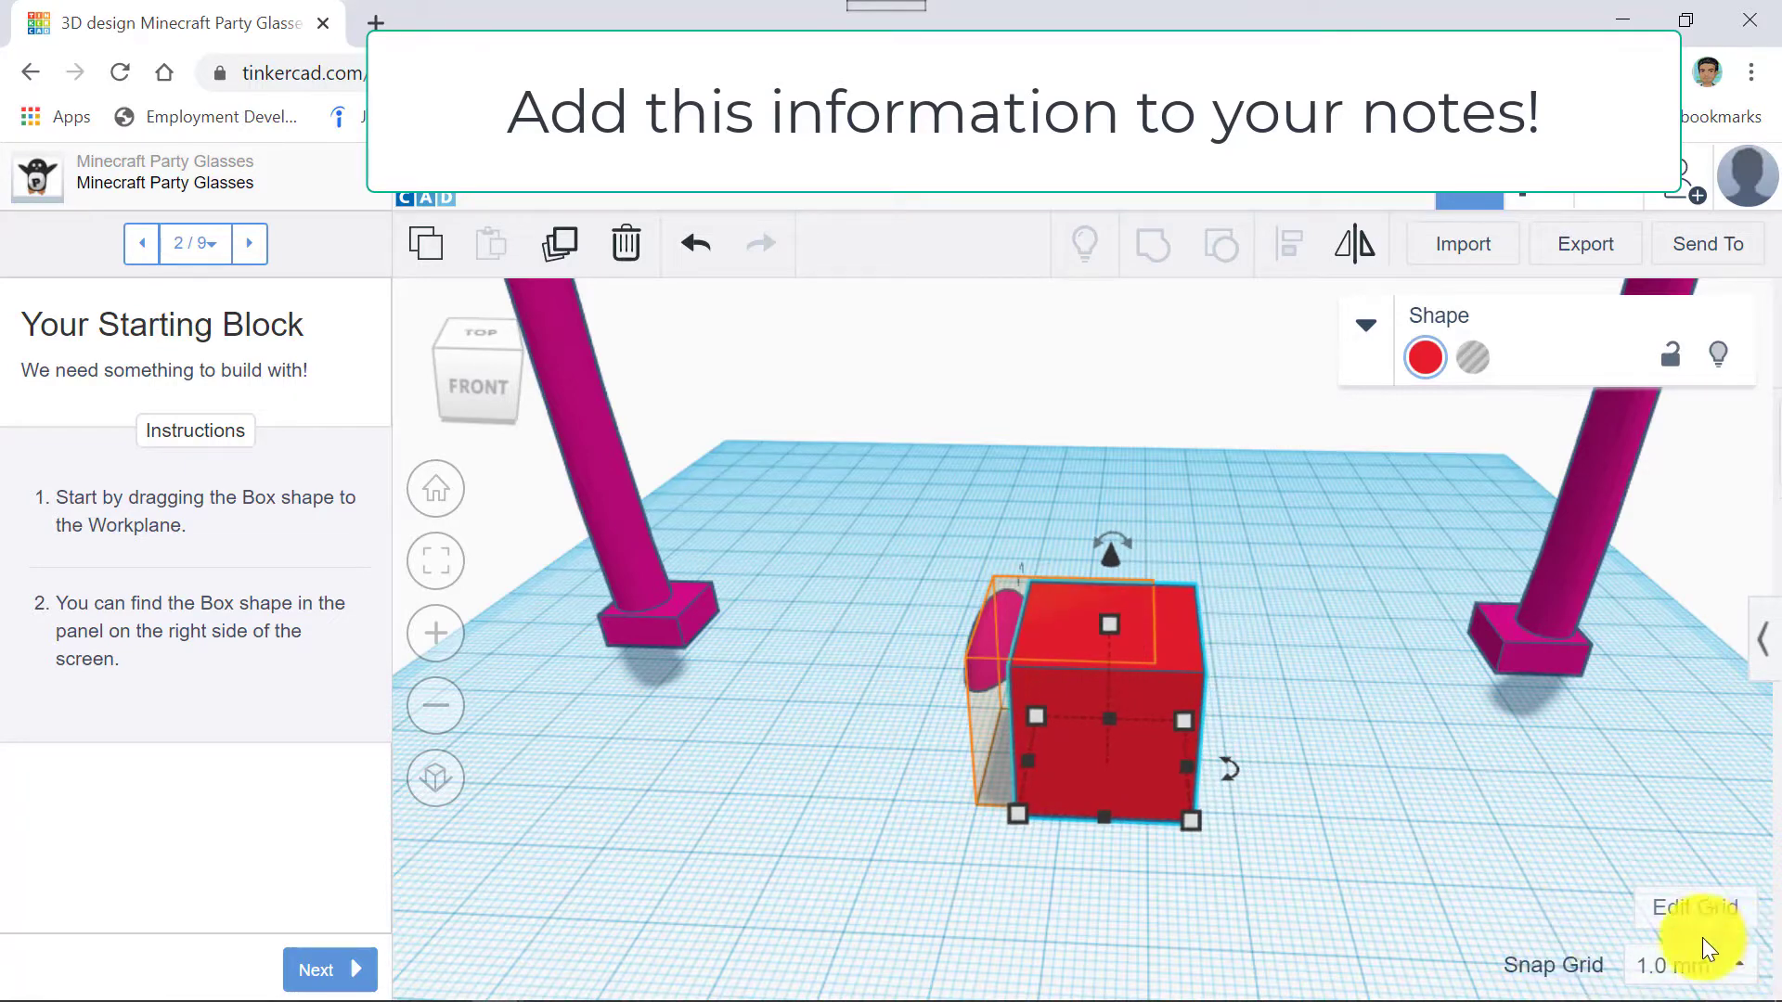
Set the snap grid to 2.0 mm and nudge the red box three increments left over the guide.
click(1688, 984)
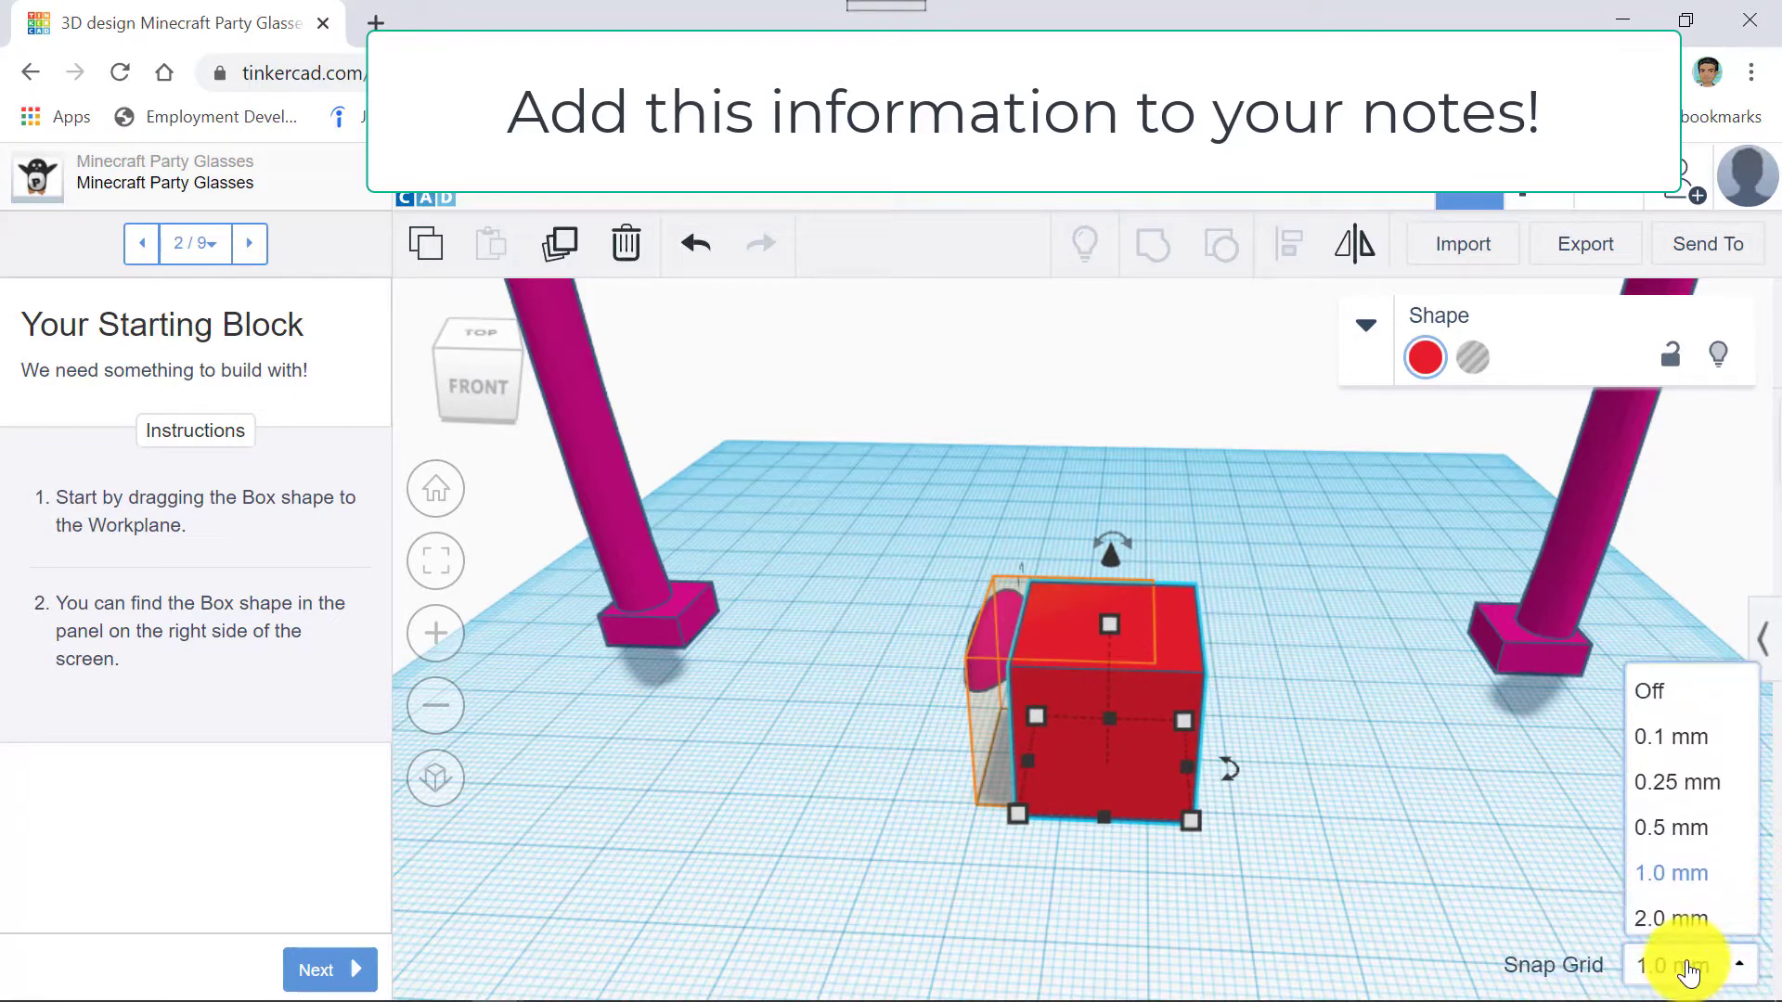
click(1683, 911)
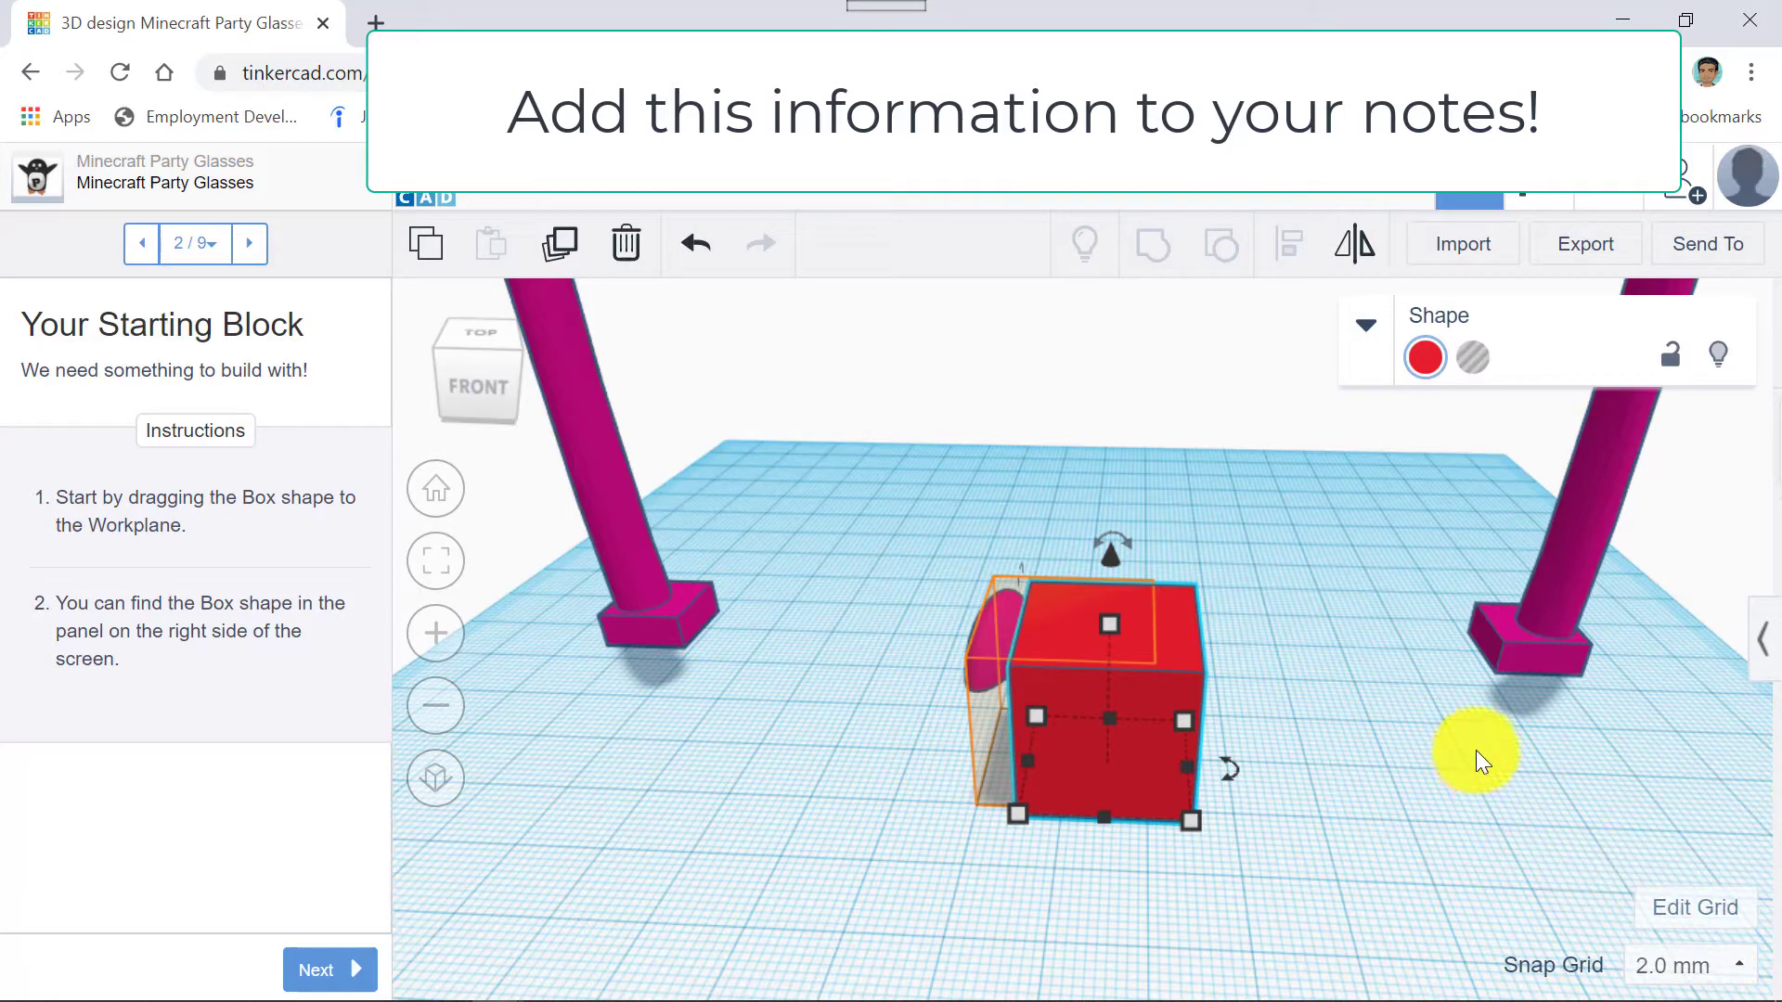
key(Left)
key(Left)
key(Left)
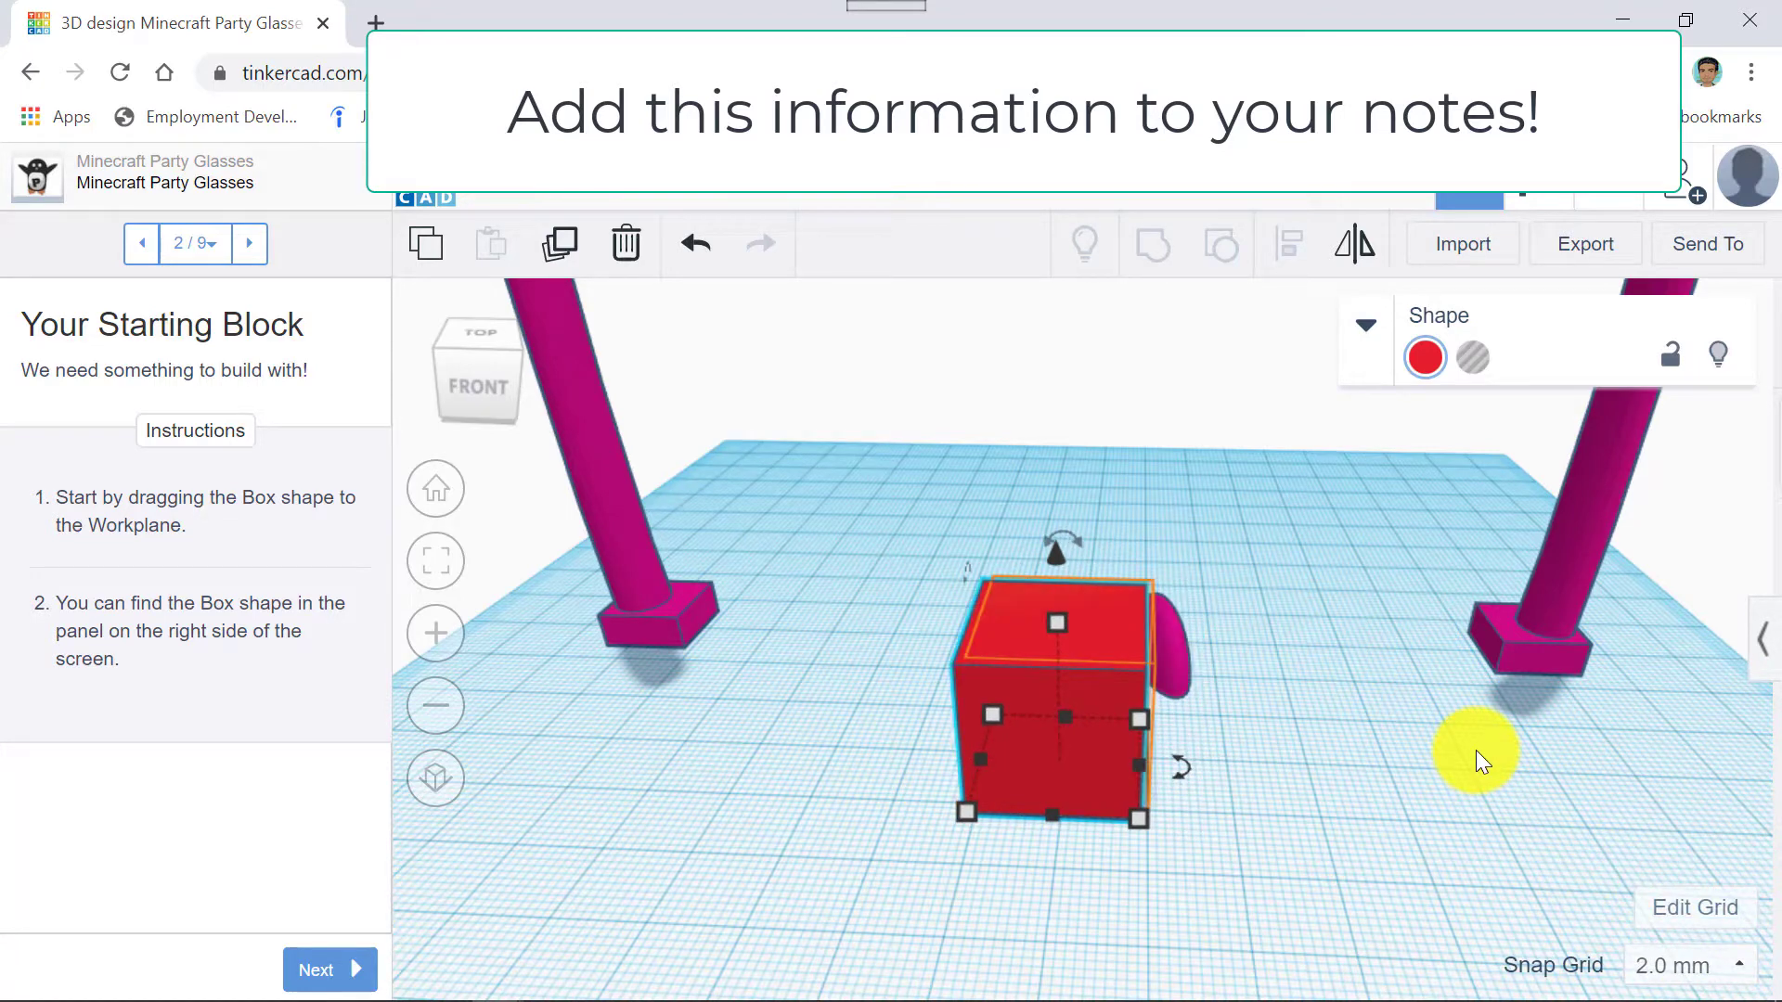
Set the snap grid to 0.25 mm and nudge the red box three increments right to line up with the orange guide.
scroll(1383, 754, up, 3)
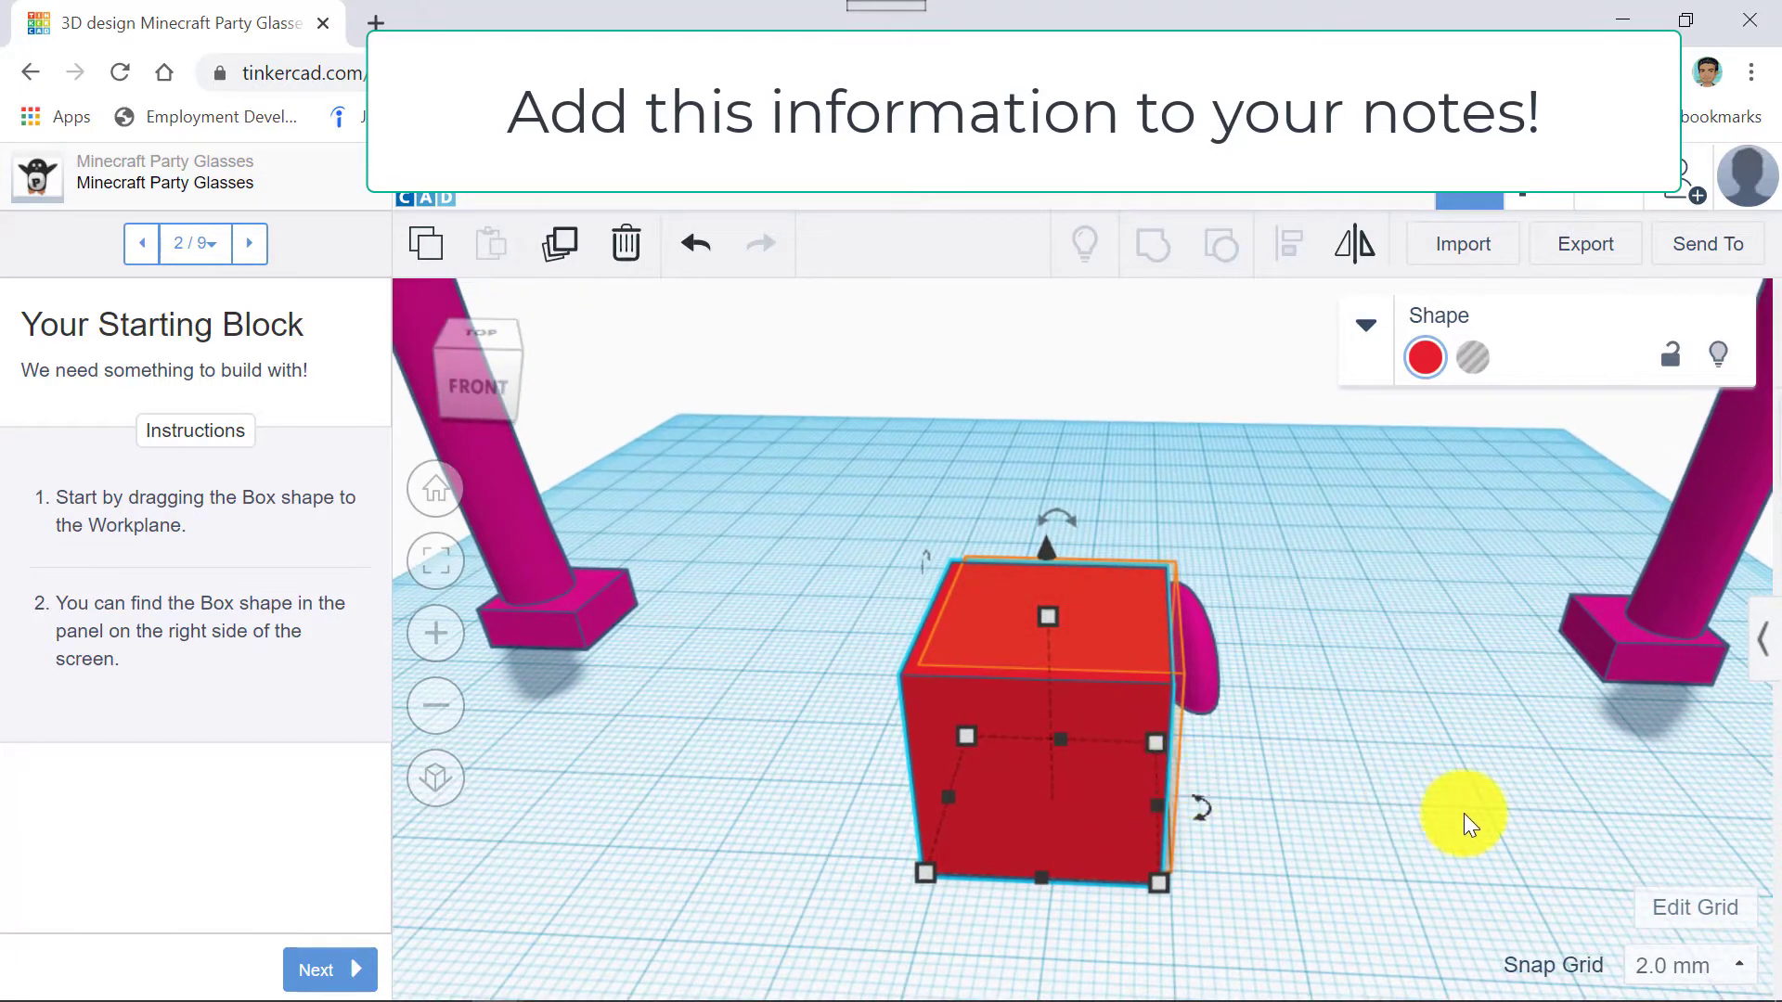
right_drag(1464, 784, 1481, 751)
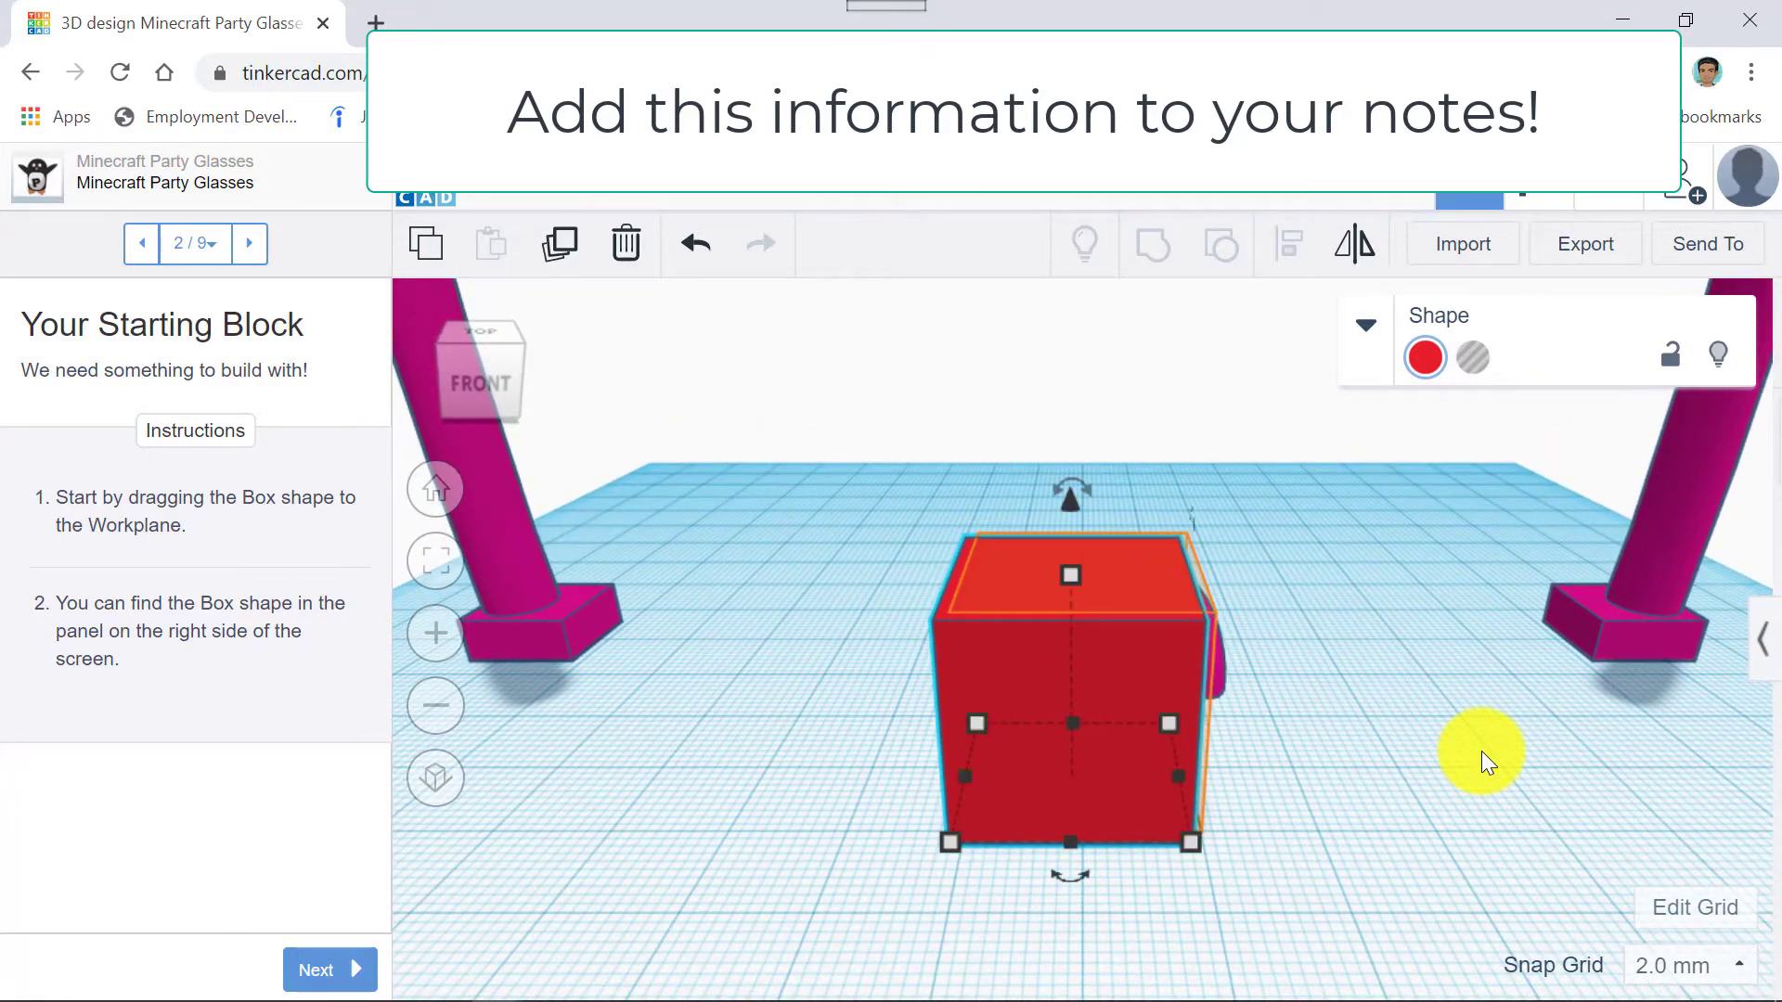
click(1647, 965)
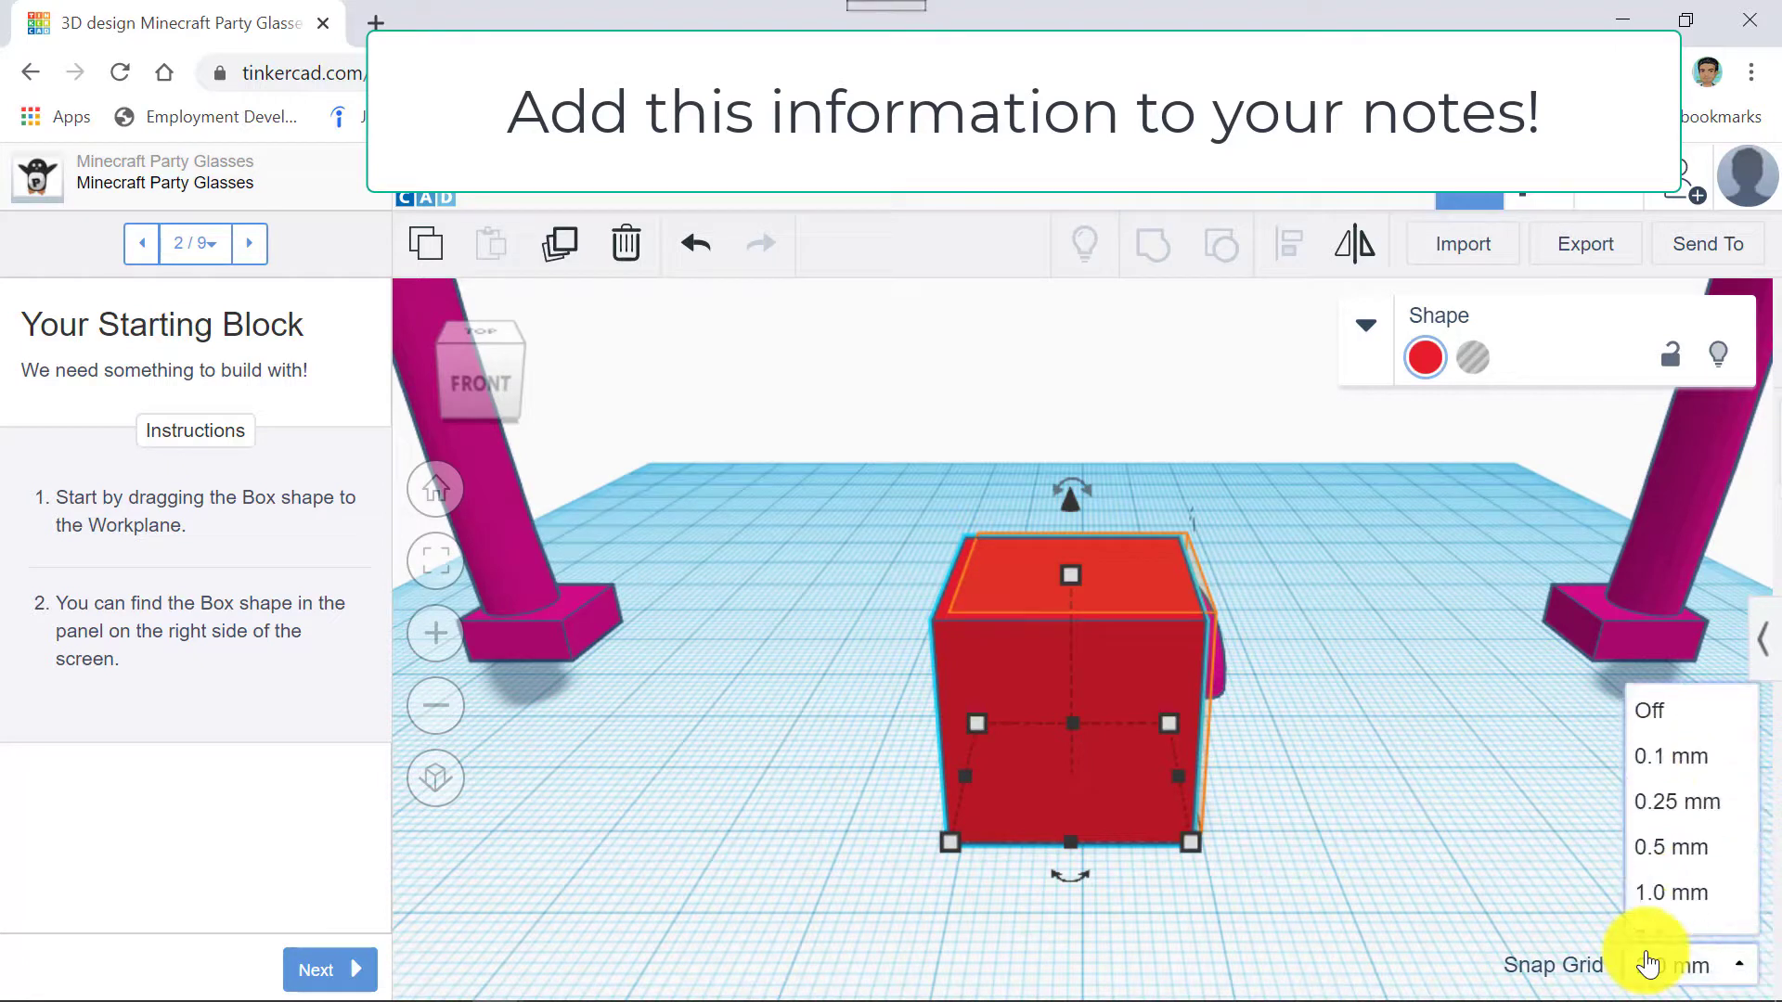
click(1673, 781)
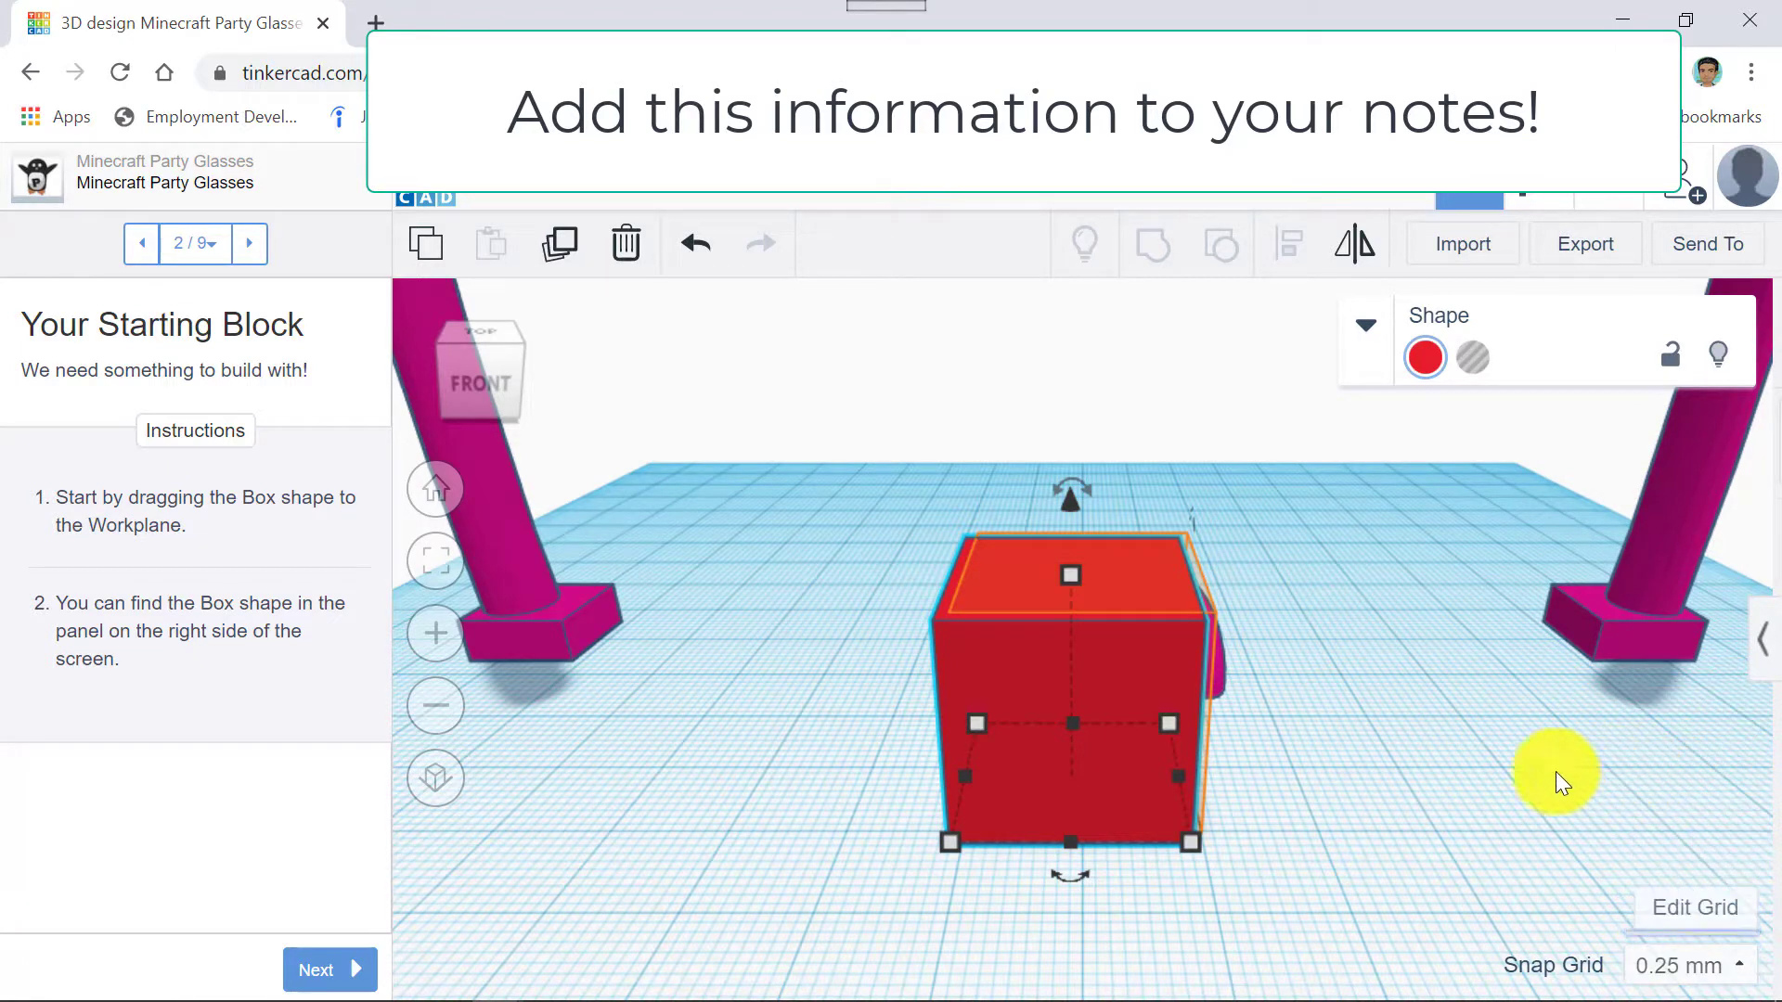
key(Right)
key(Right)
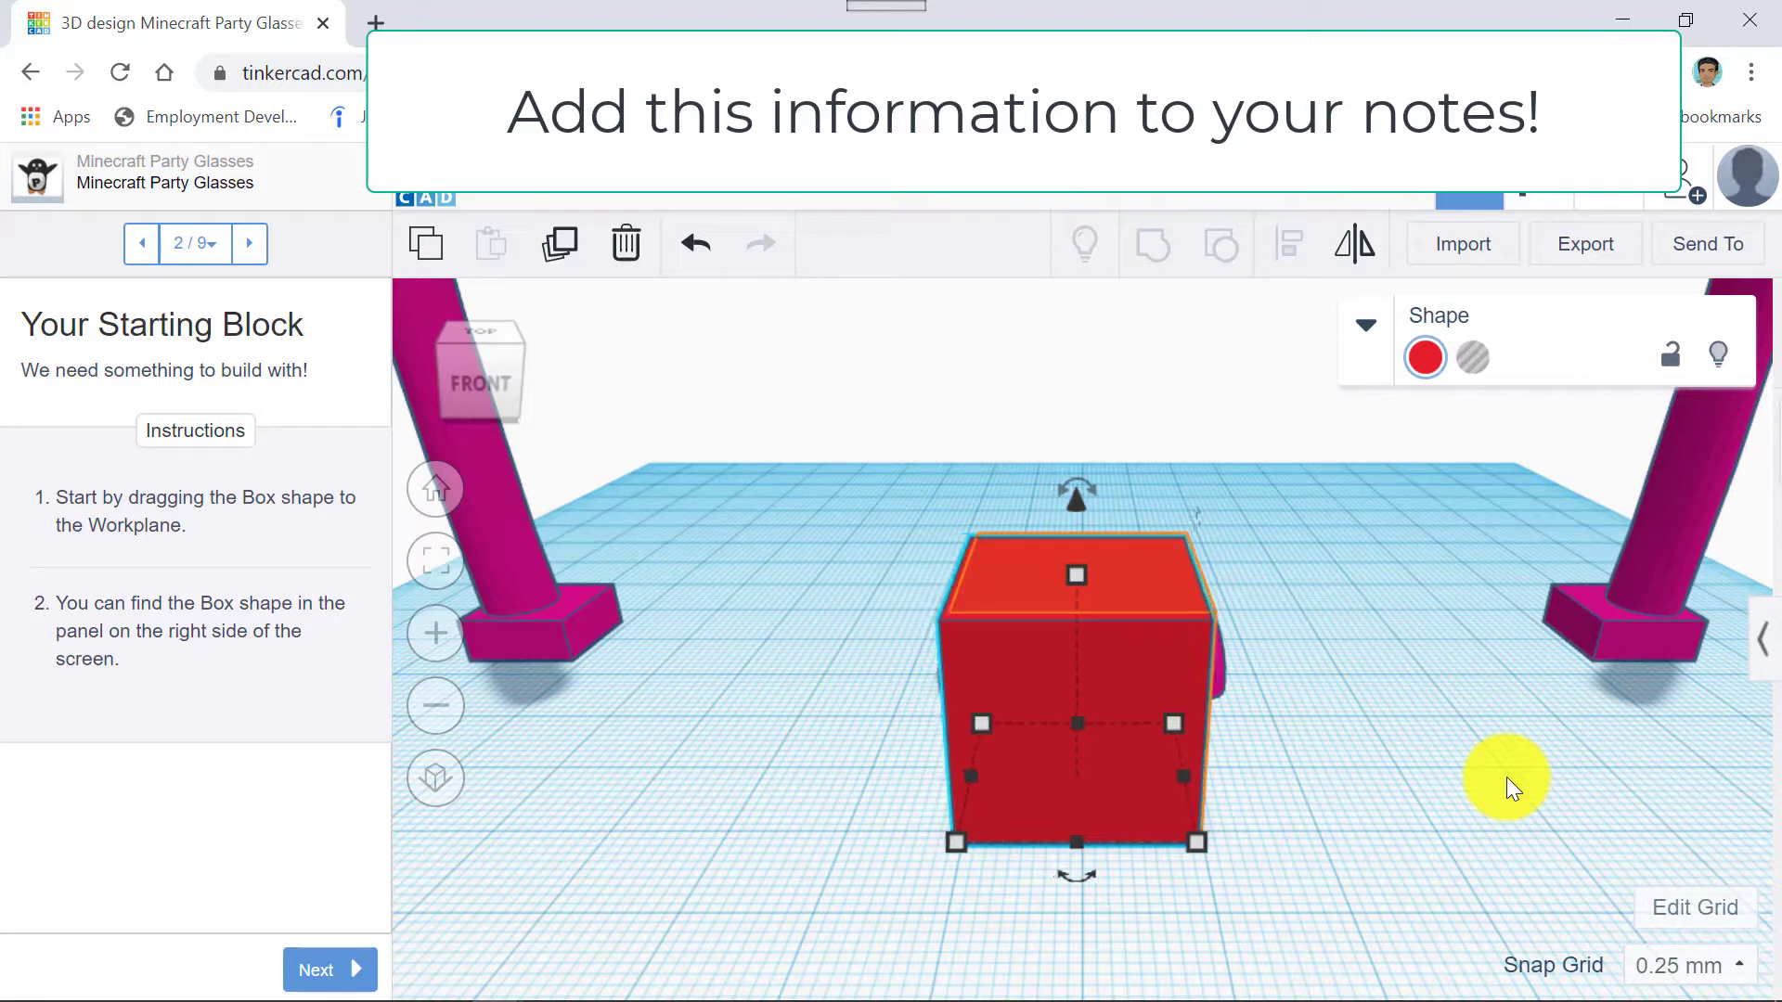
key(Right)
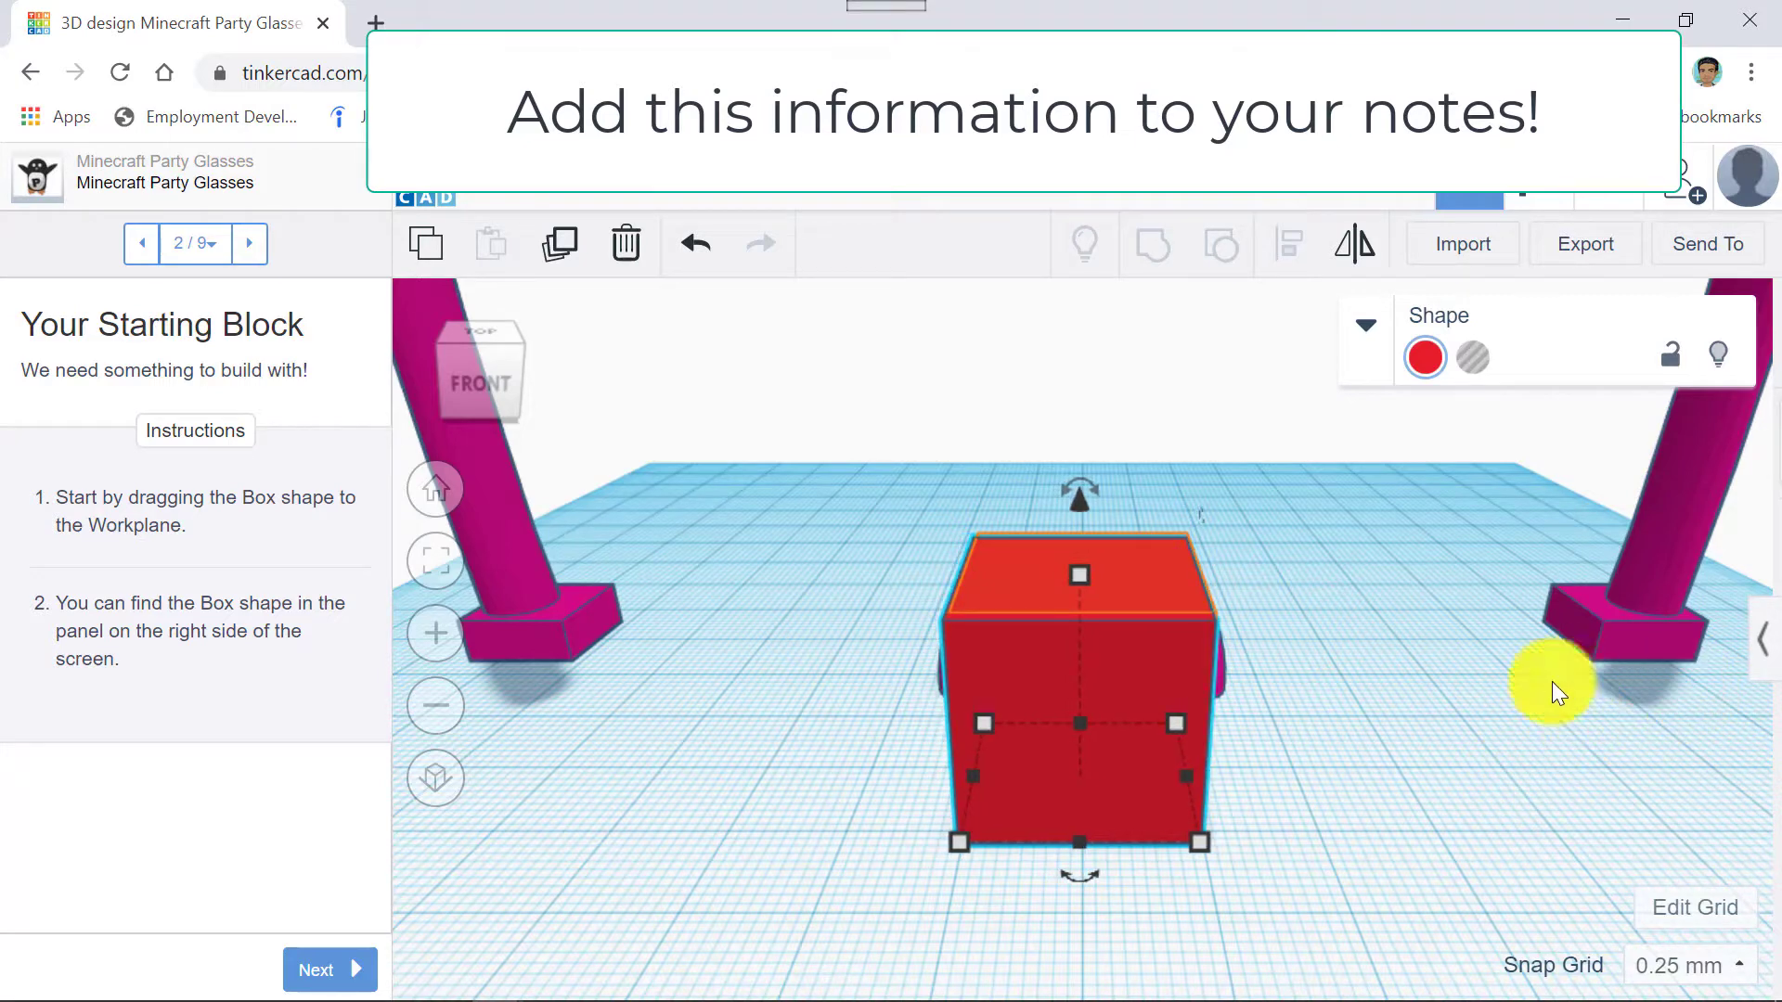
Compare the red box with the orange placement guide from several angles and fine-tune its alignment.
right_drag(1424, 673, 1220, 673)
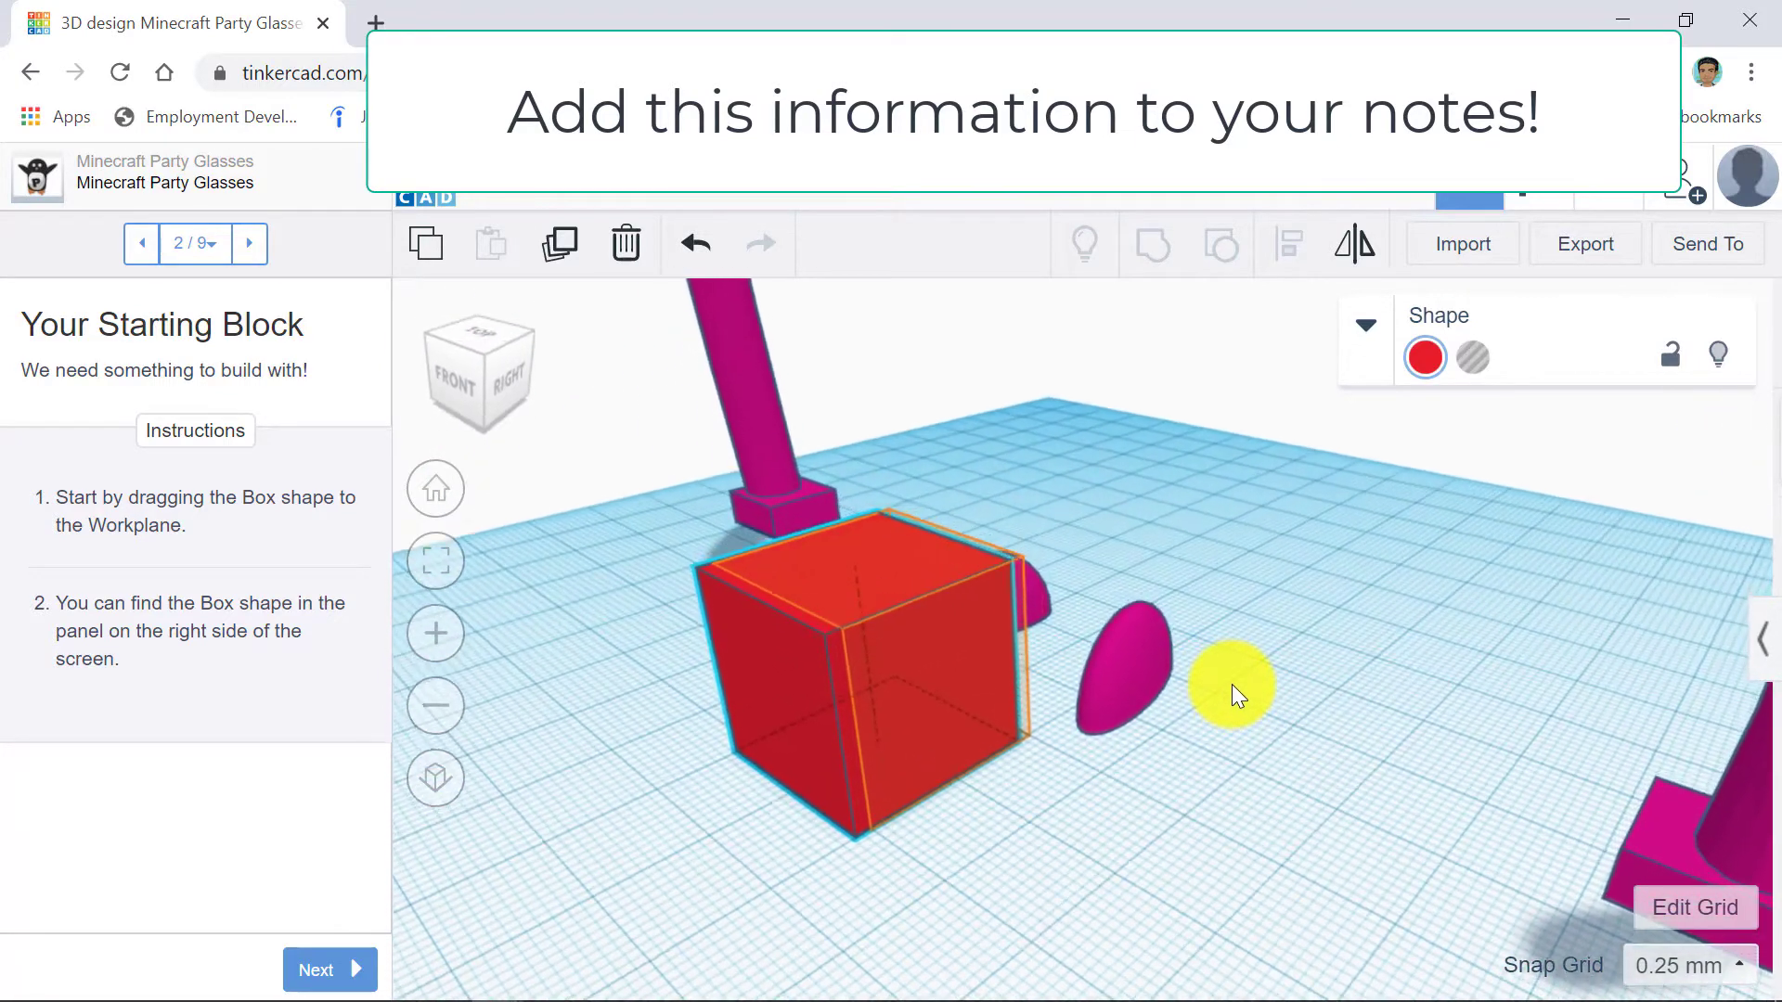
scroll(883, 642, up, 5)
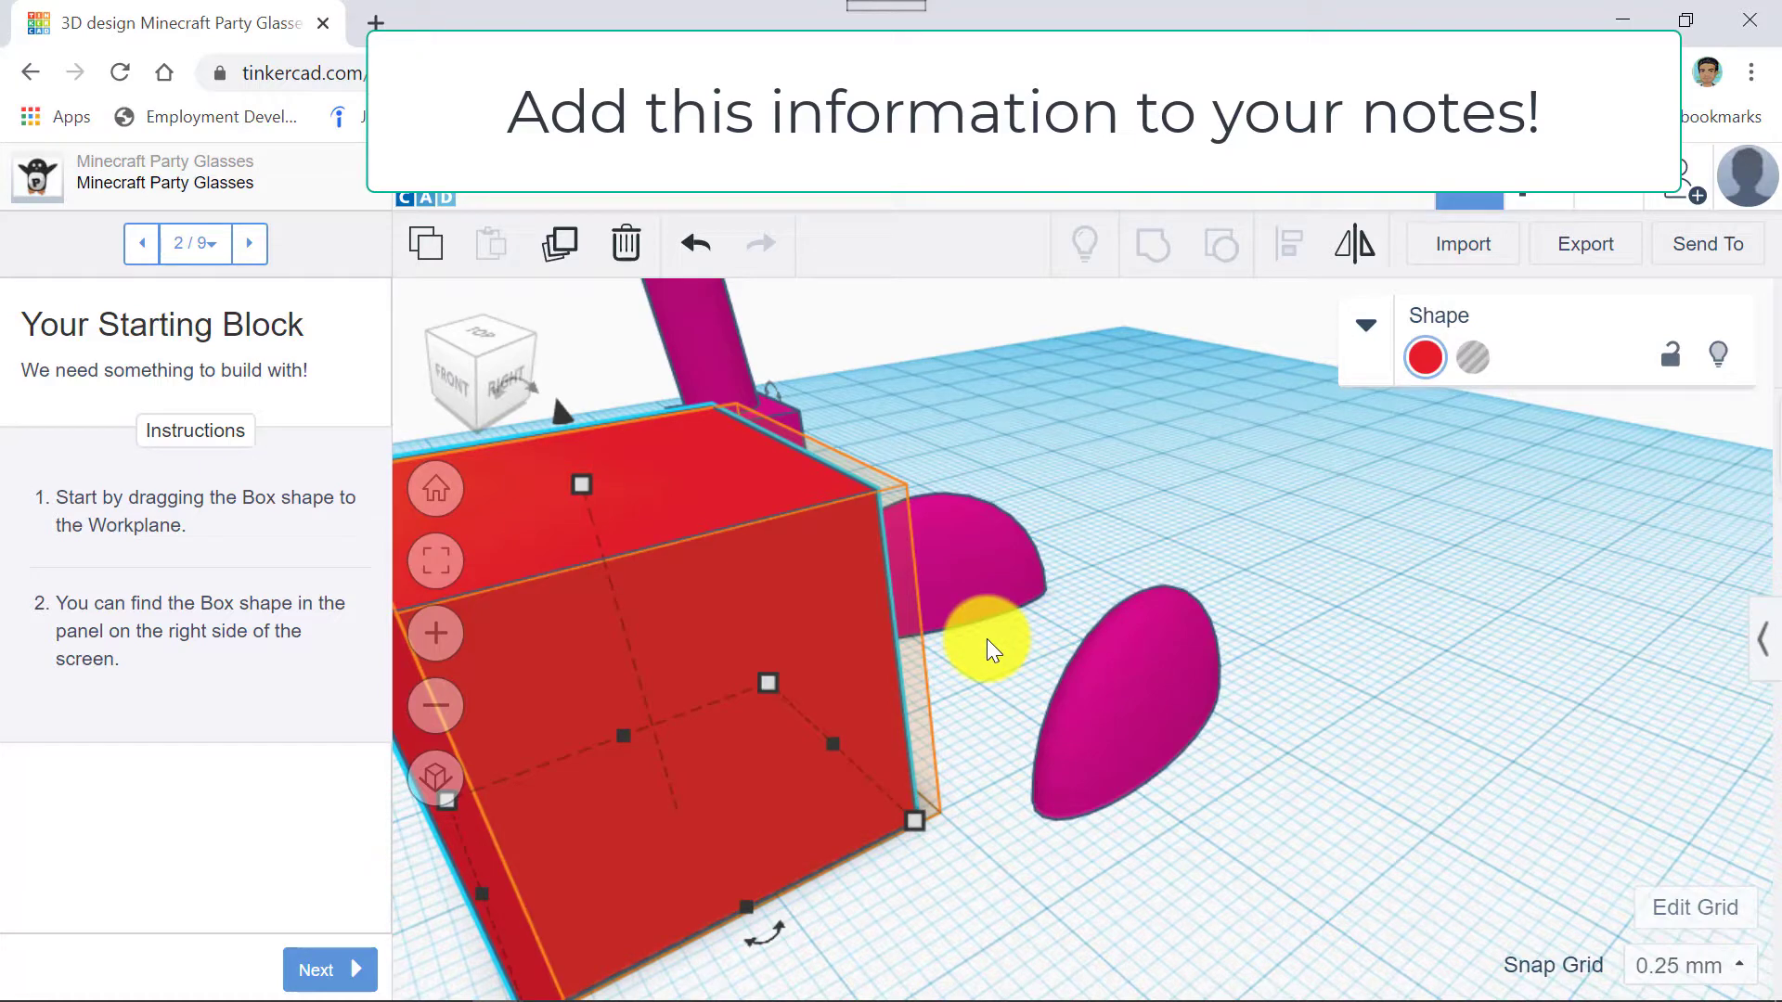
click(1160, 867)
right_drag(1199, 864, 1363, 849)
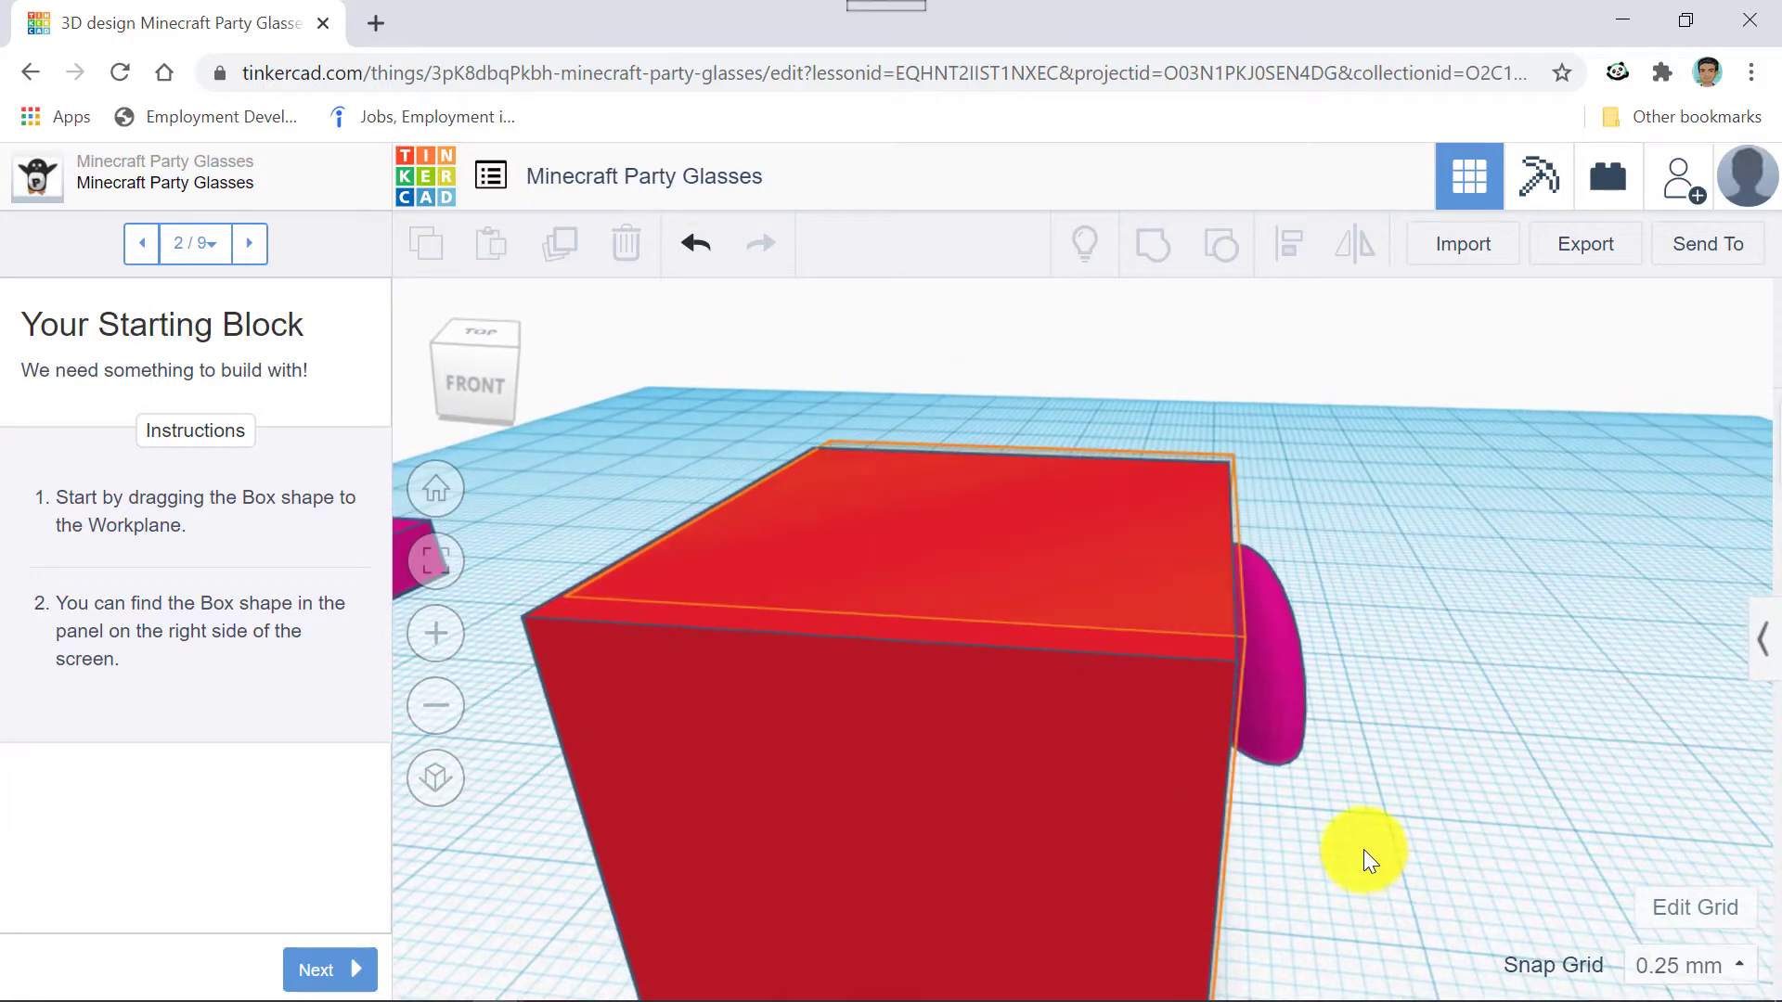
click(1121, 790)
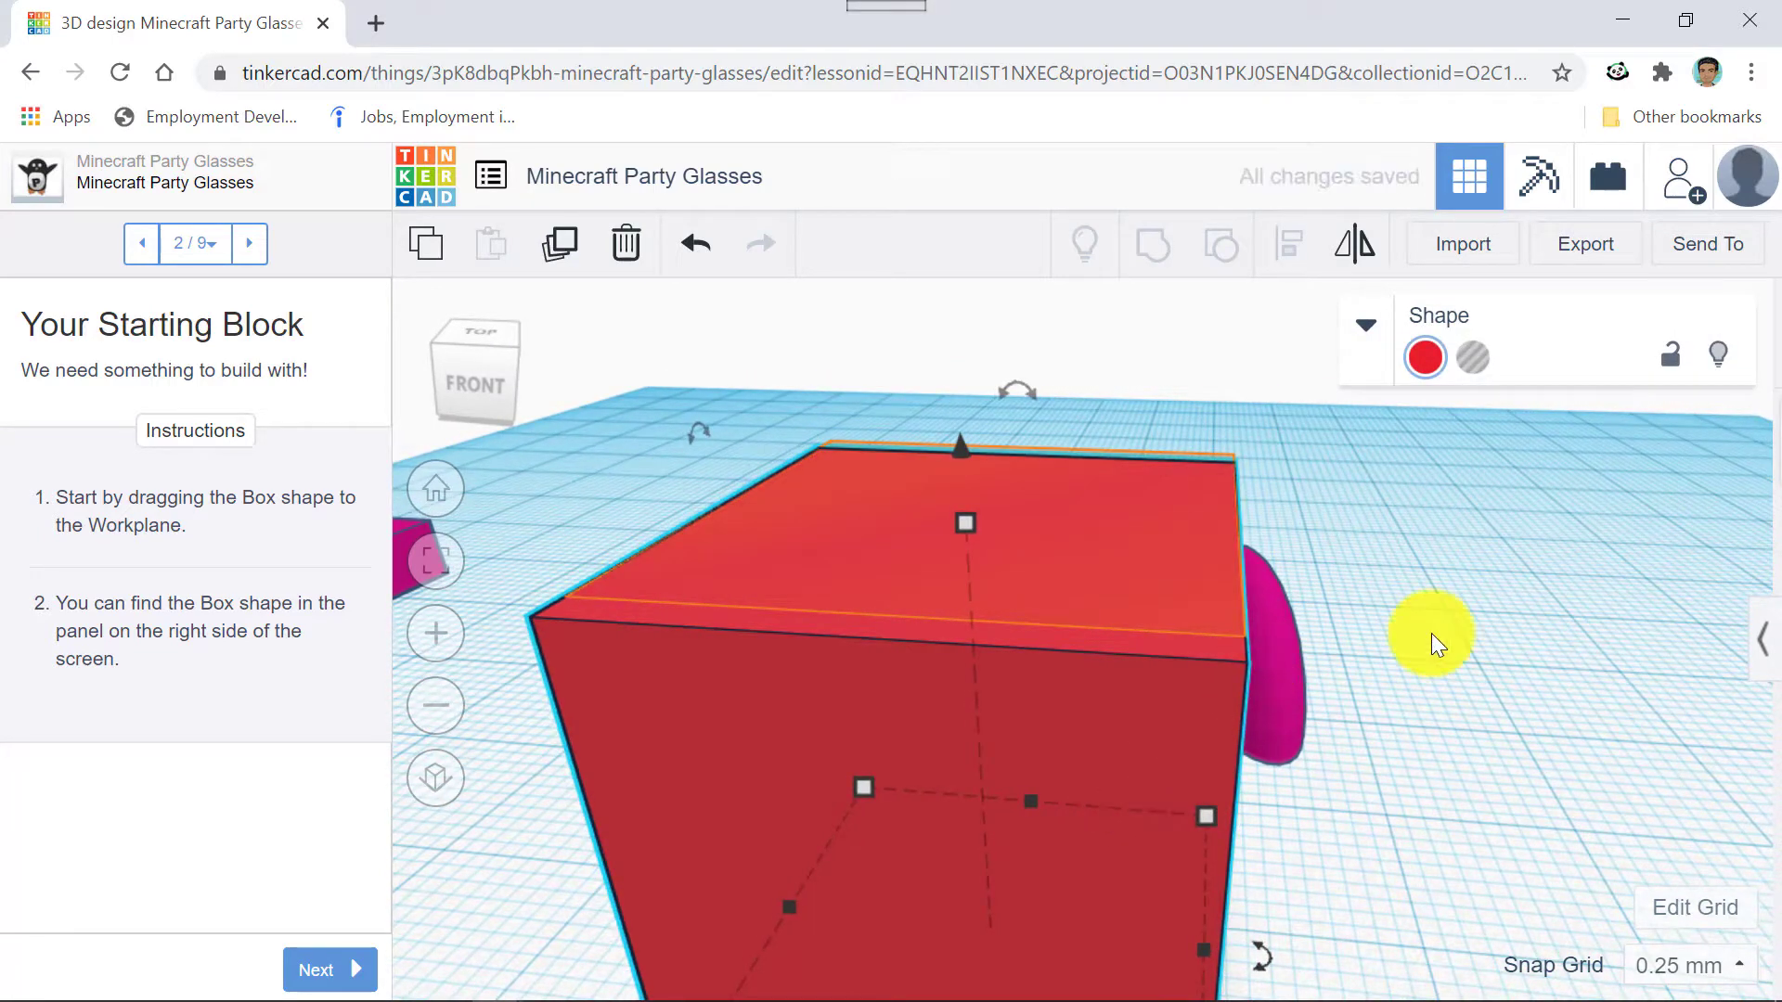
mouse_move(1431, 633)
right_down()
mouse_move(1421, 652)
mouse_move(1443, 649)
right_up()
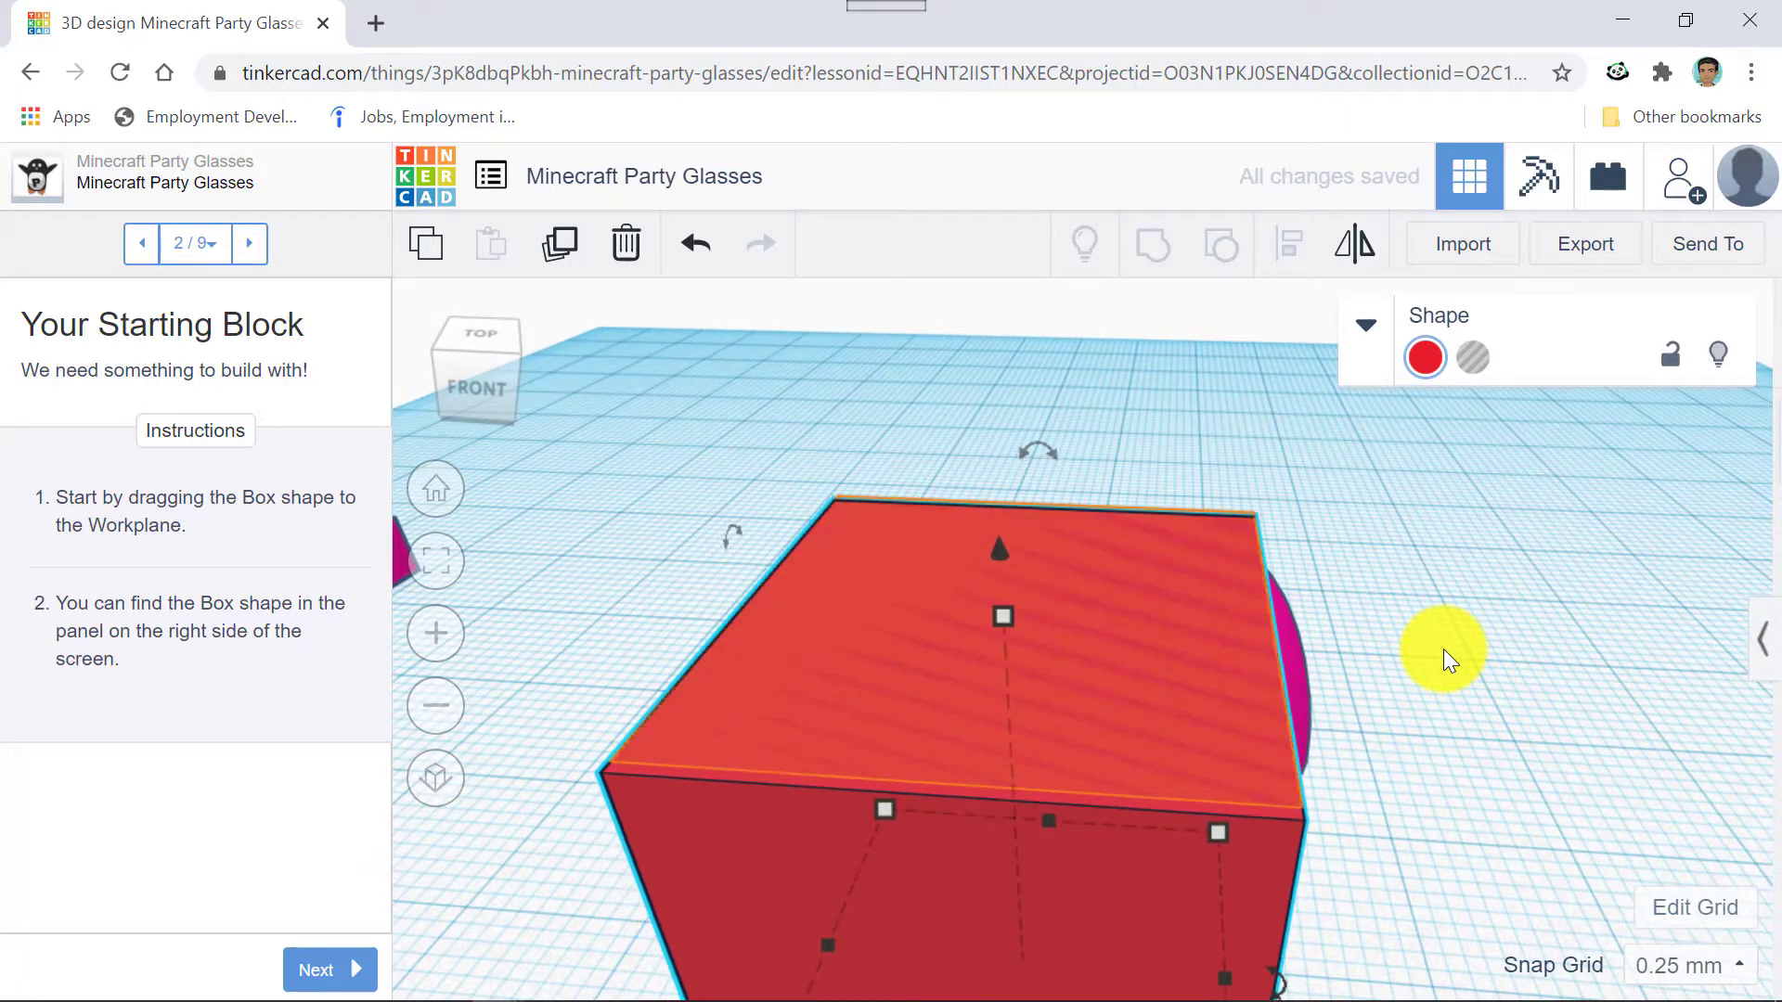
scroll(1444, 649, down, 4)
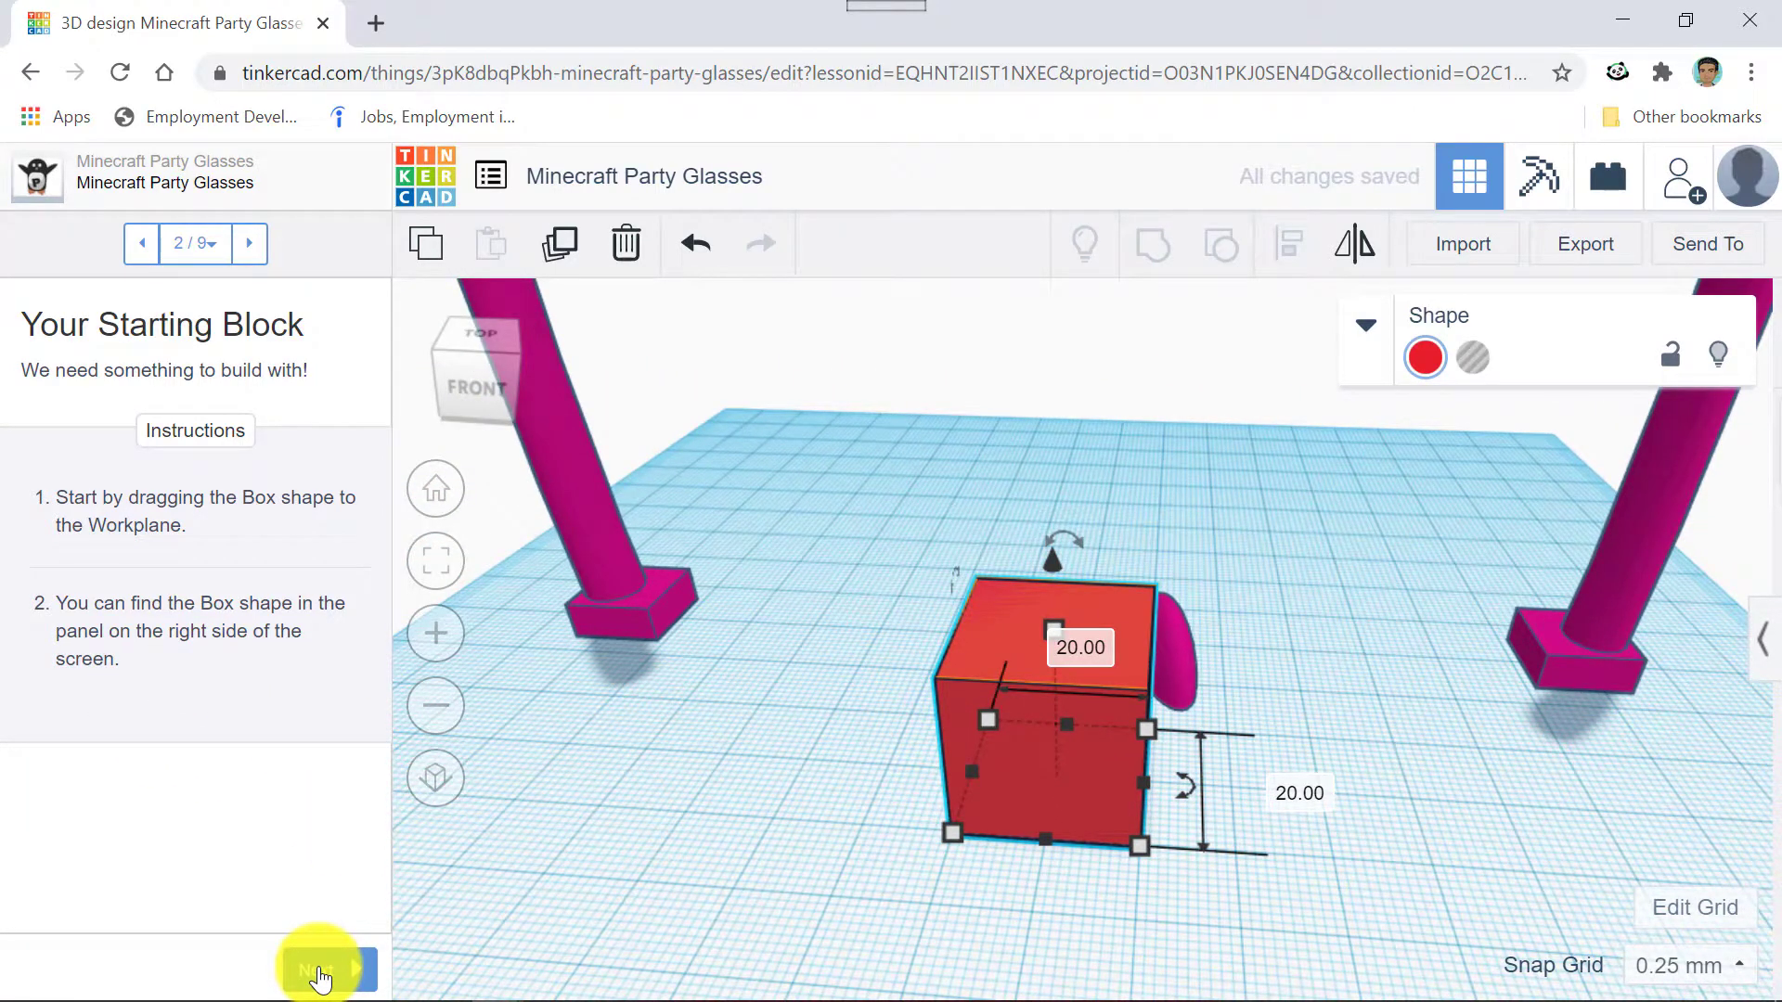
Advance the lesson to "Scale It a Bit Smaller" and set the red box's height to 6 mm.
click(319, 974)
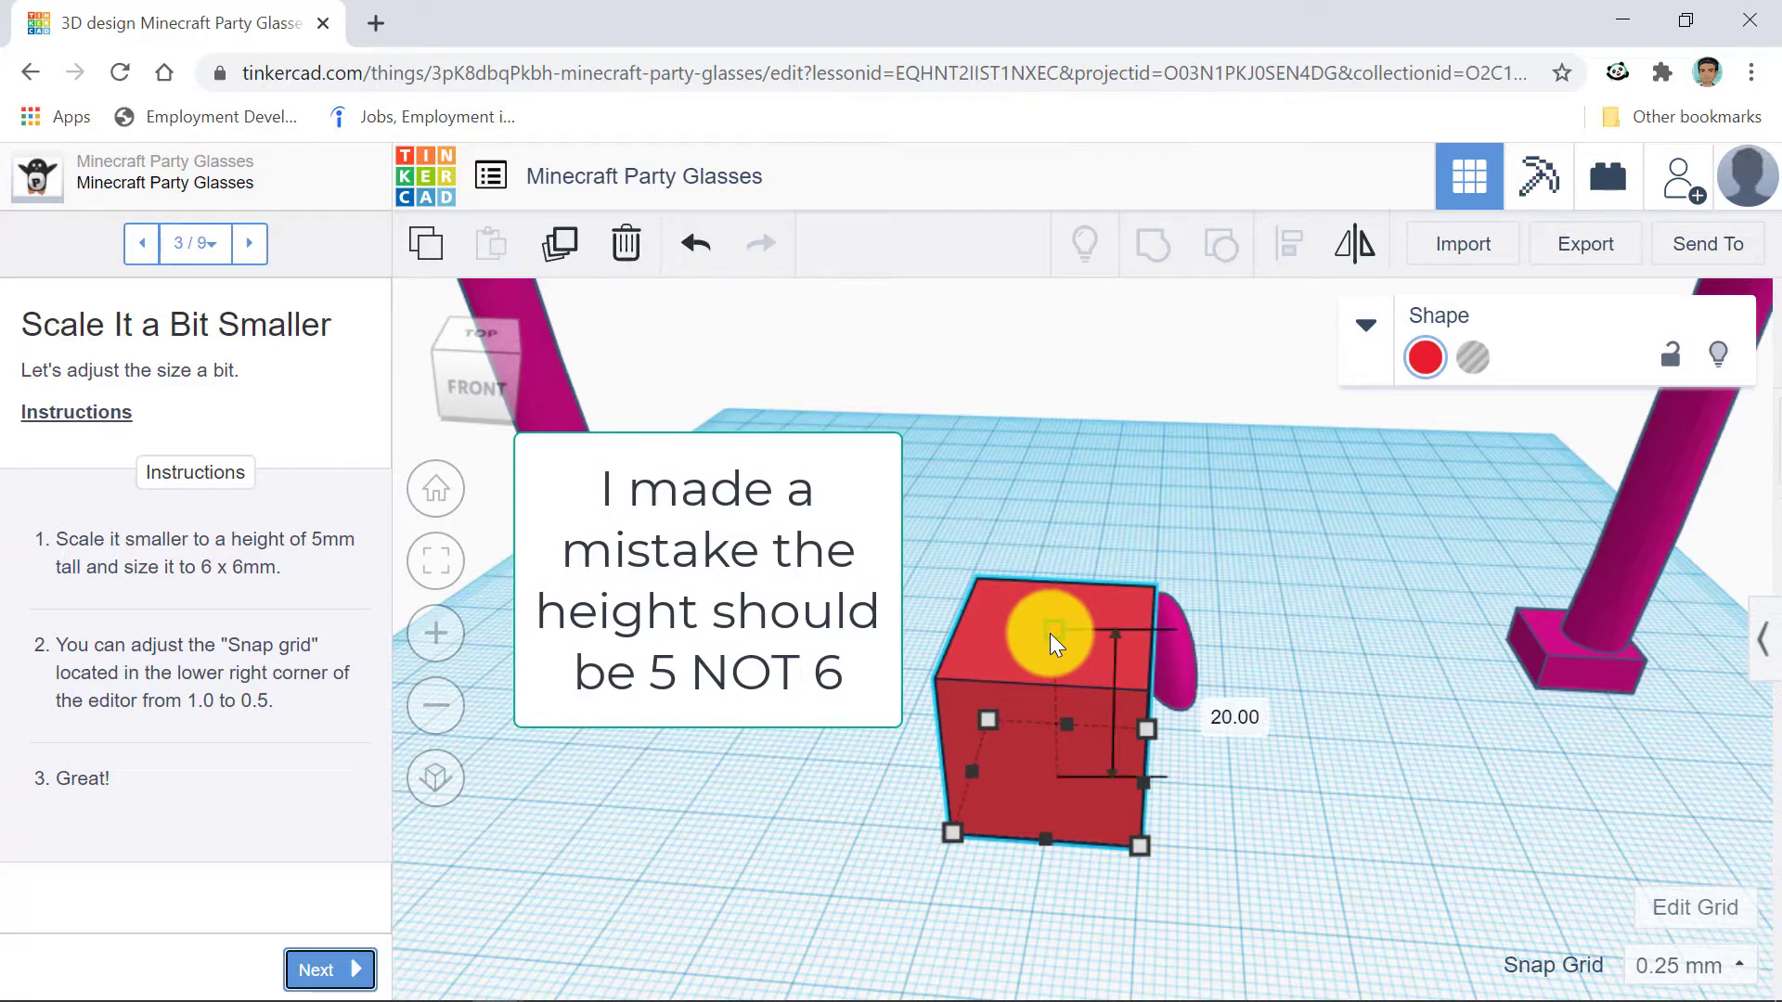
click(1220, 708)
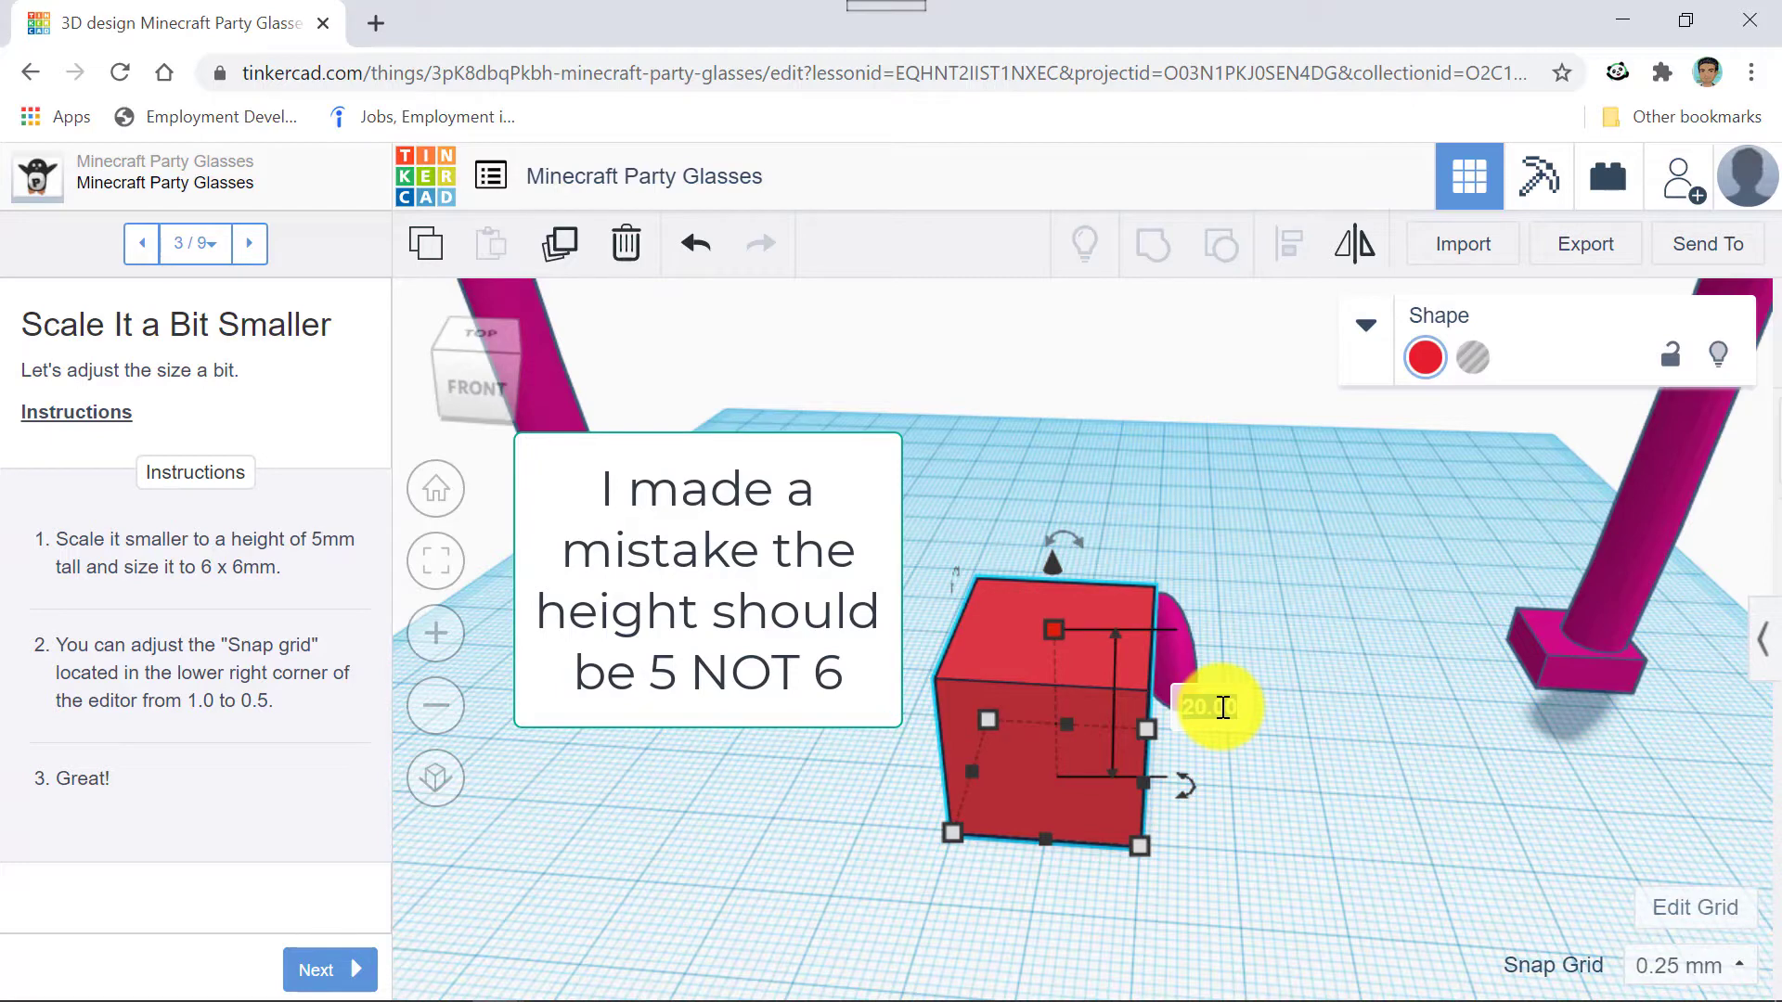
text(6)
key(Return)
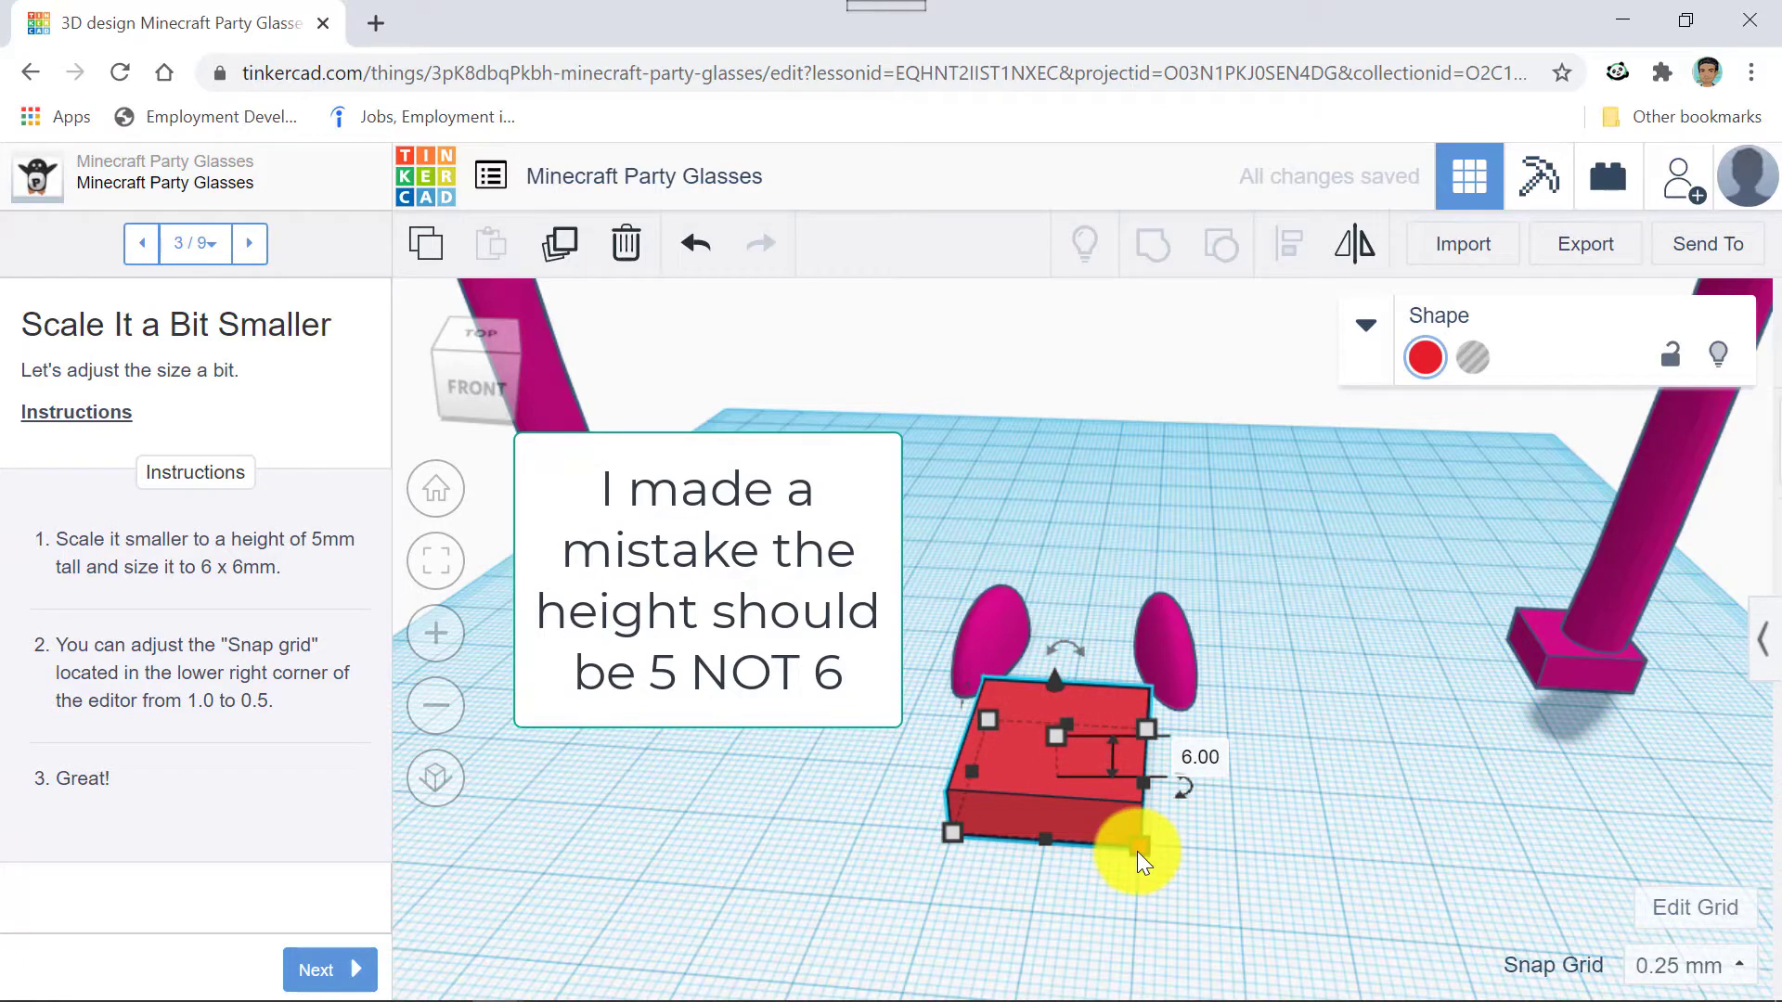
Set the red box's length and width to 6 mm each.
mouse_move(1137, 850)
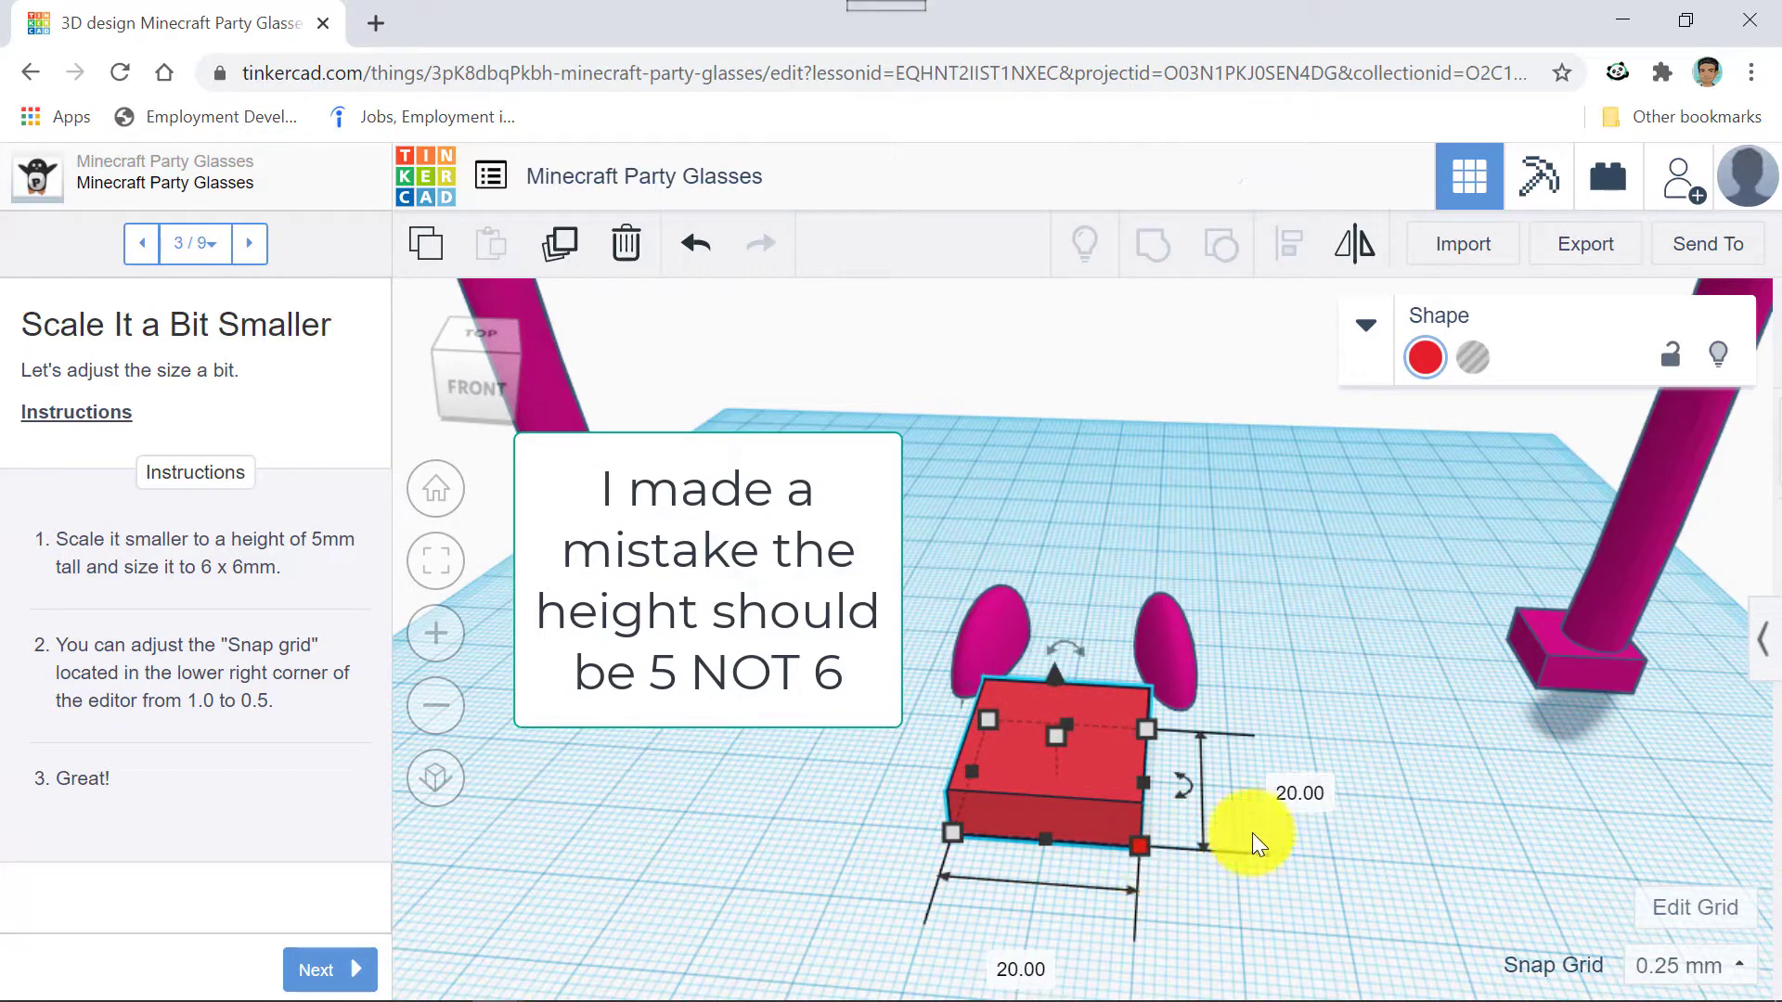
click(1305, 792)
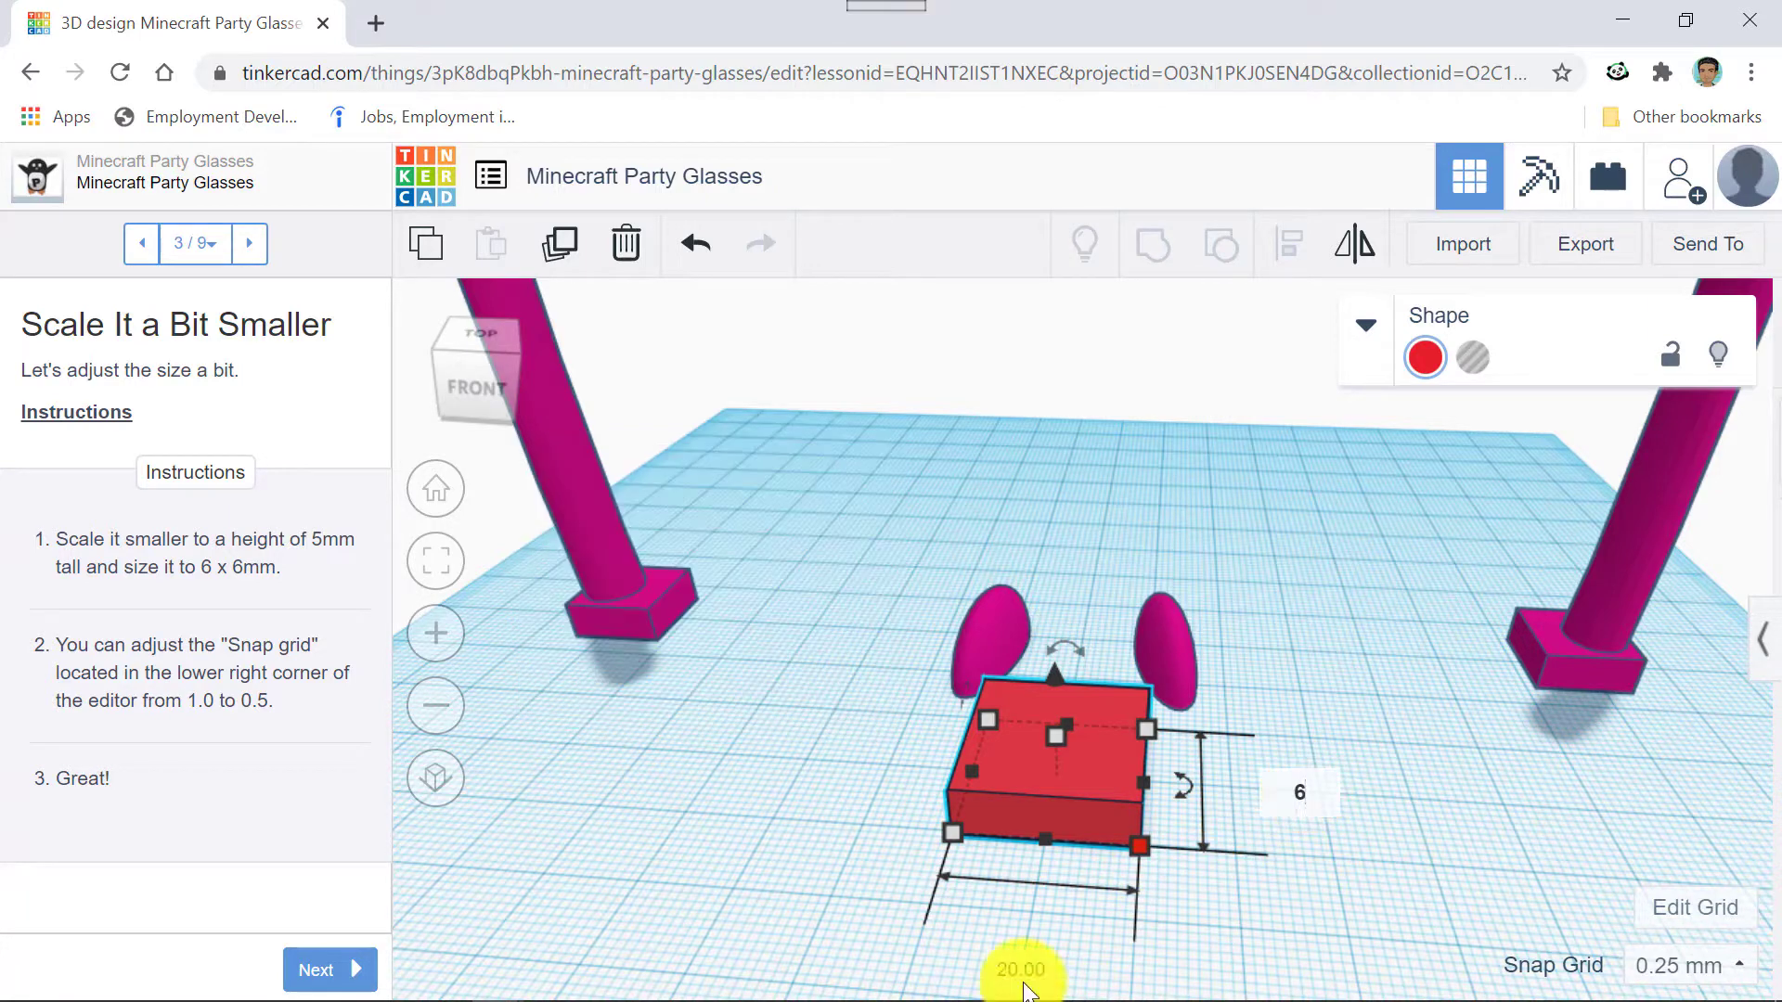
key(Return)
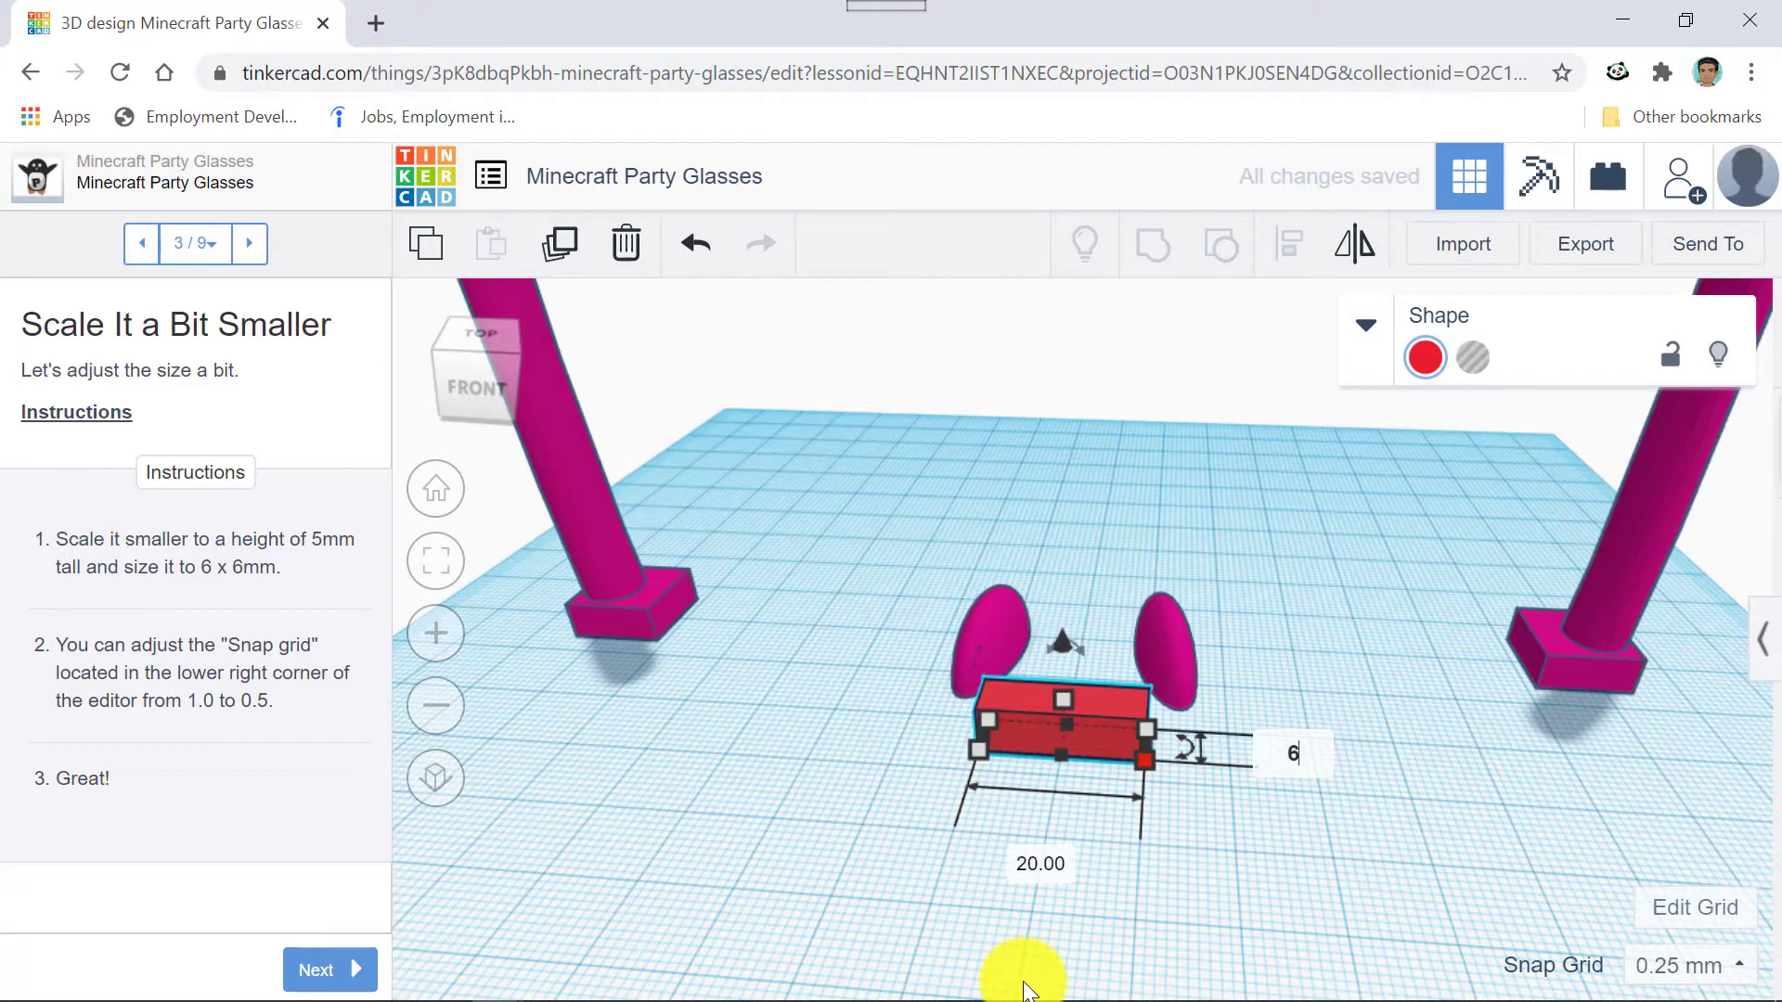
key(Tab)
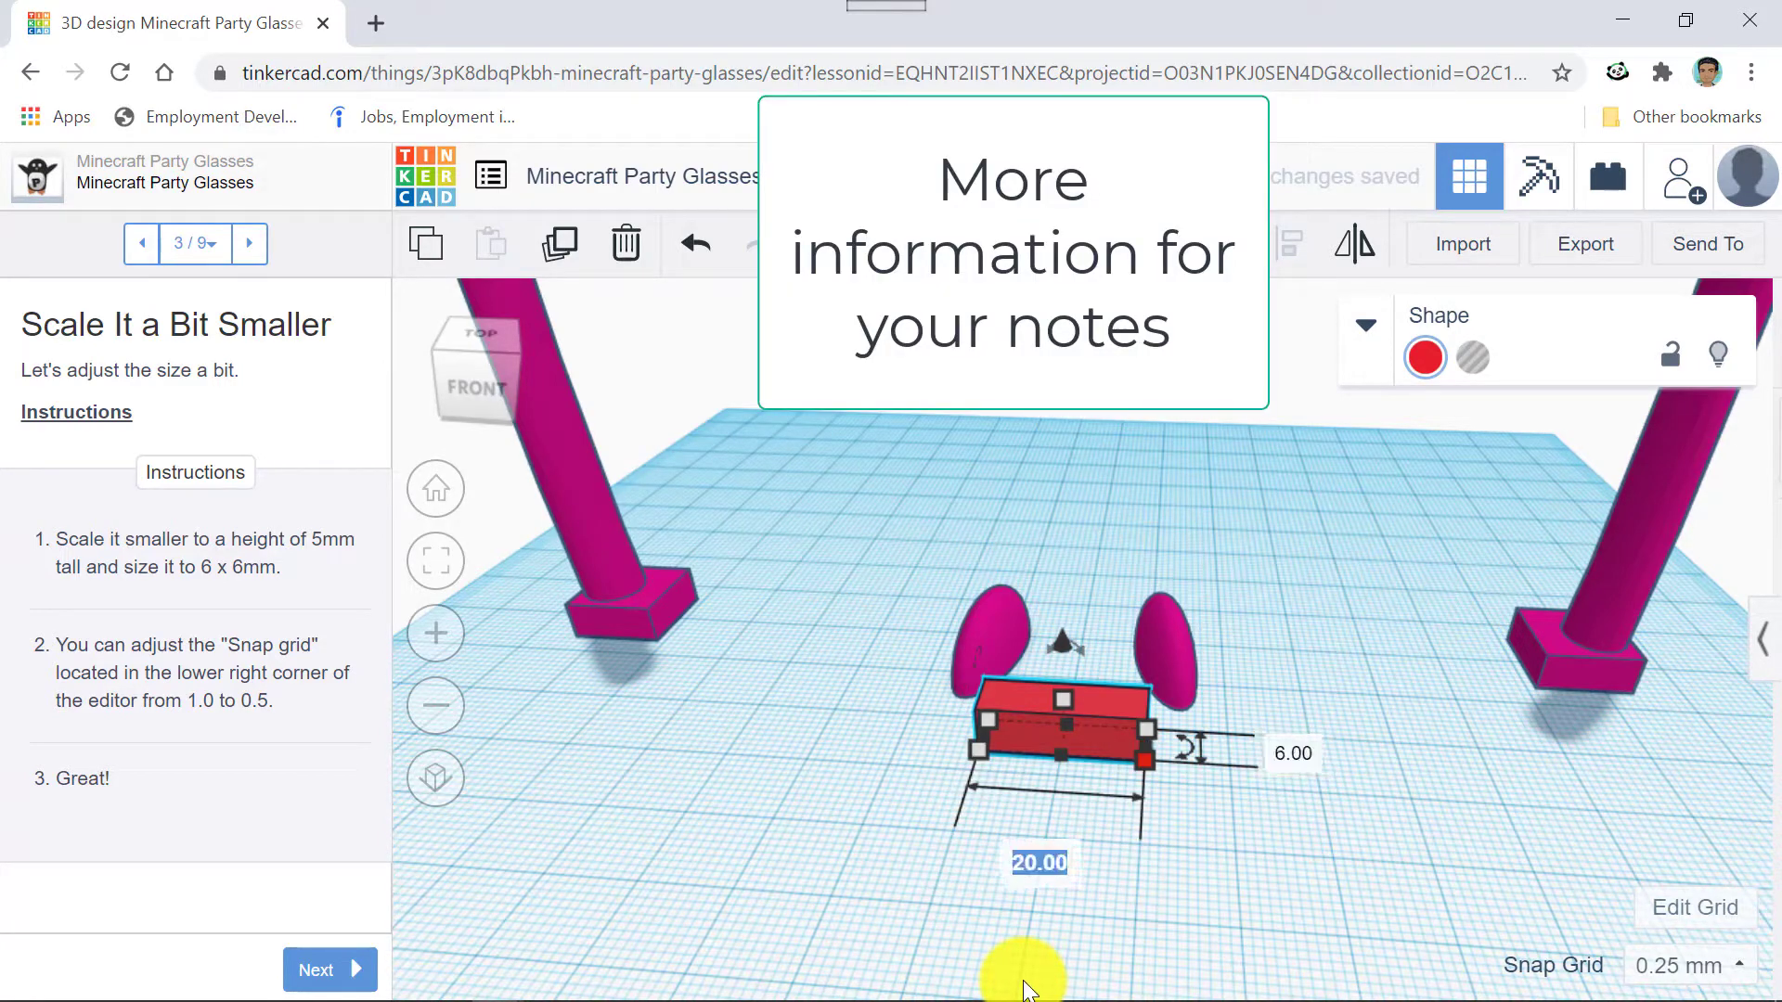
text(6)
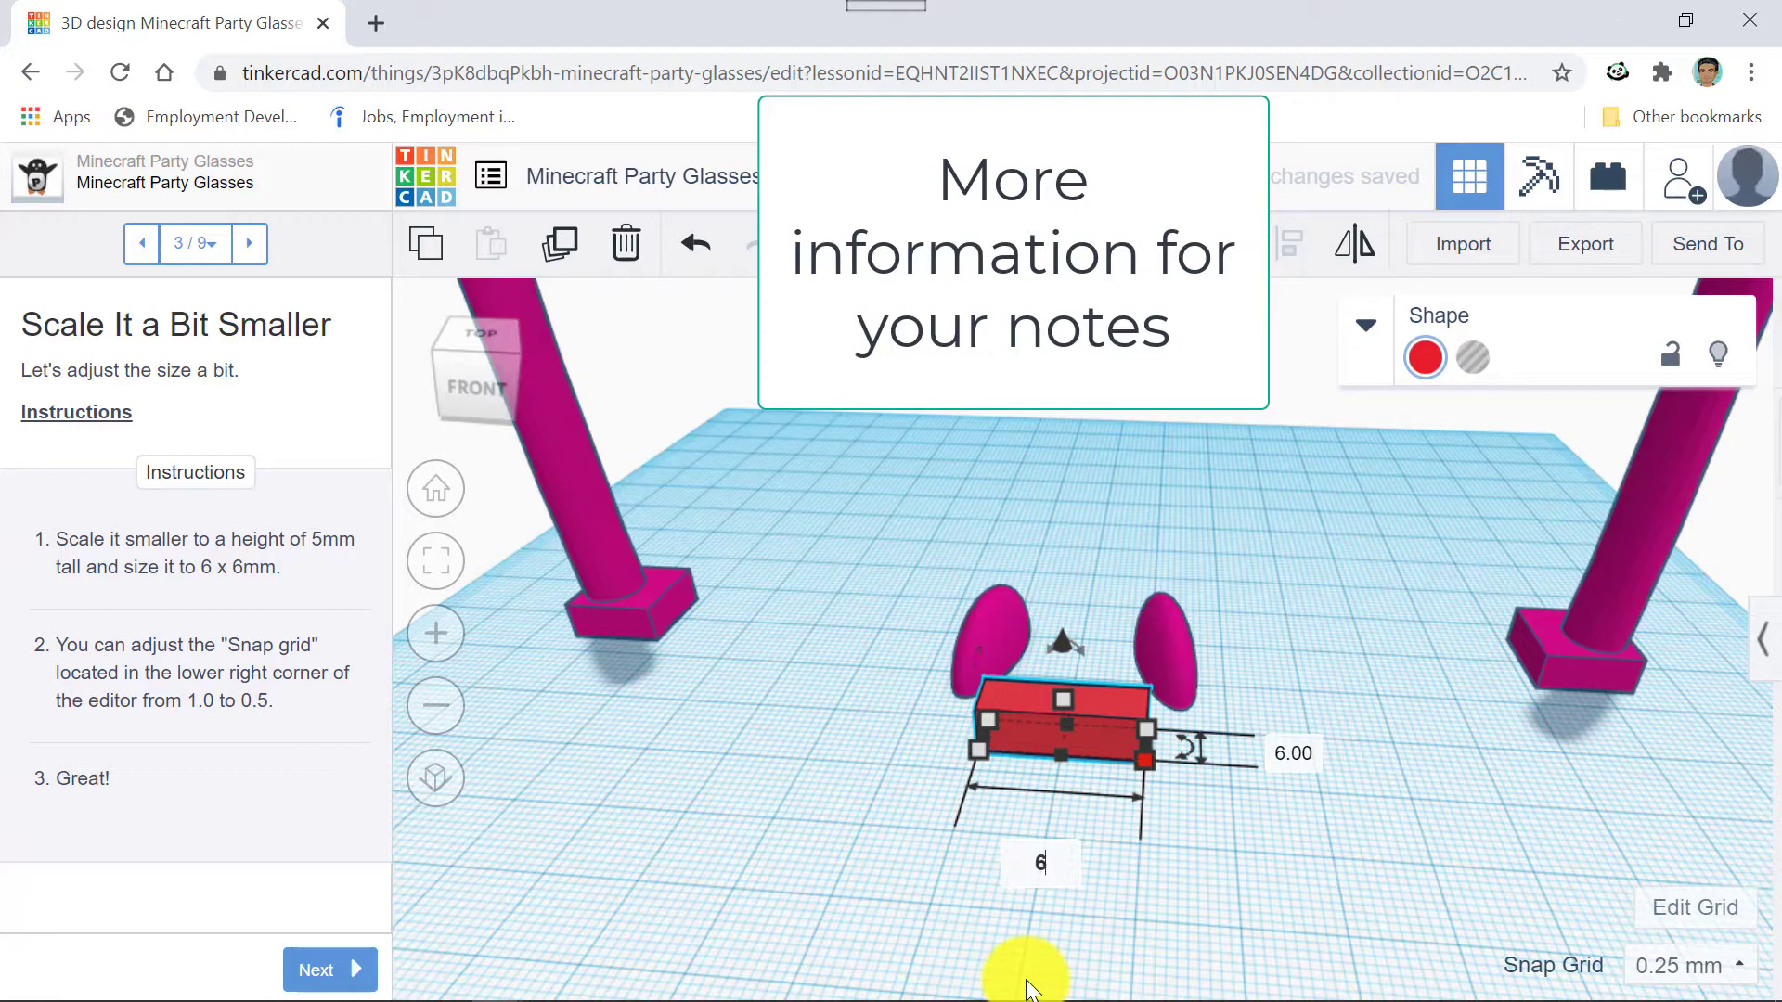
key(Return)
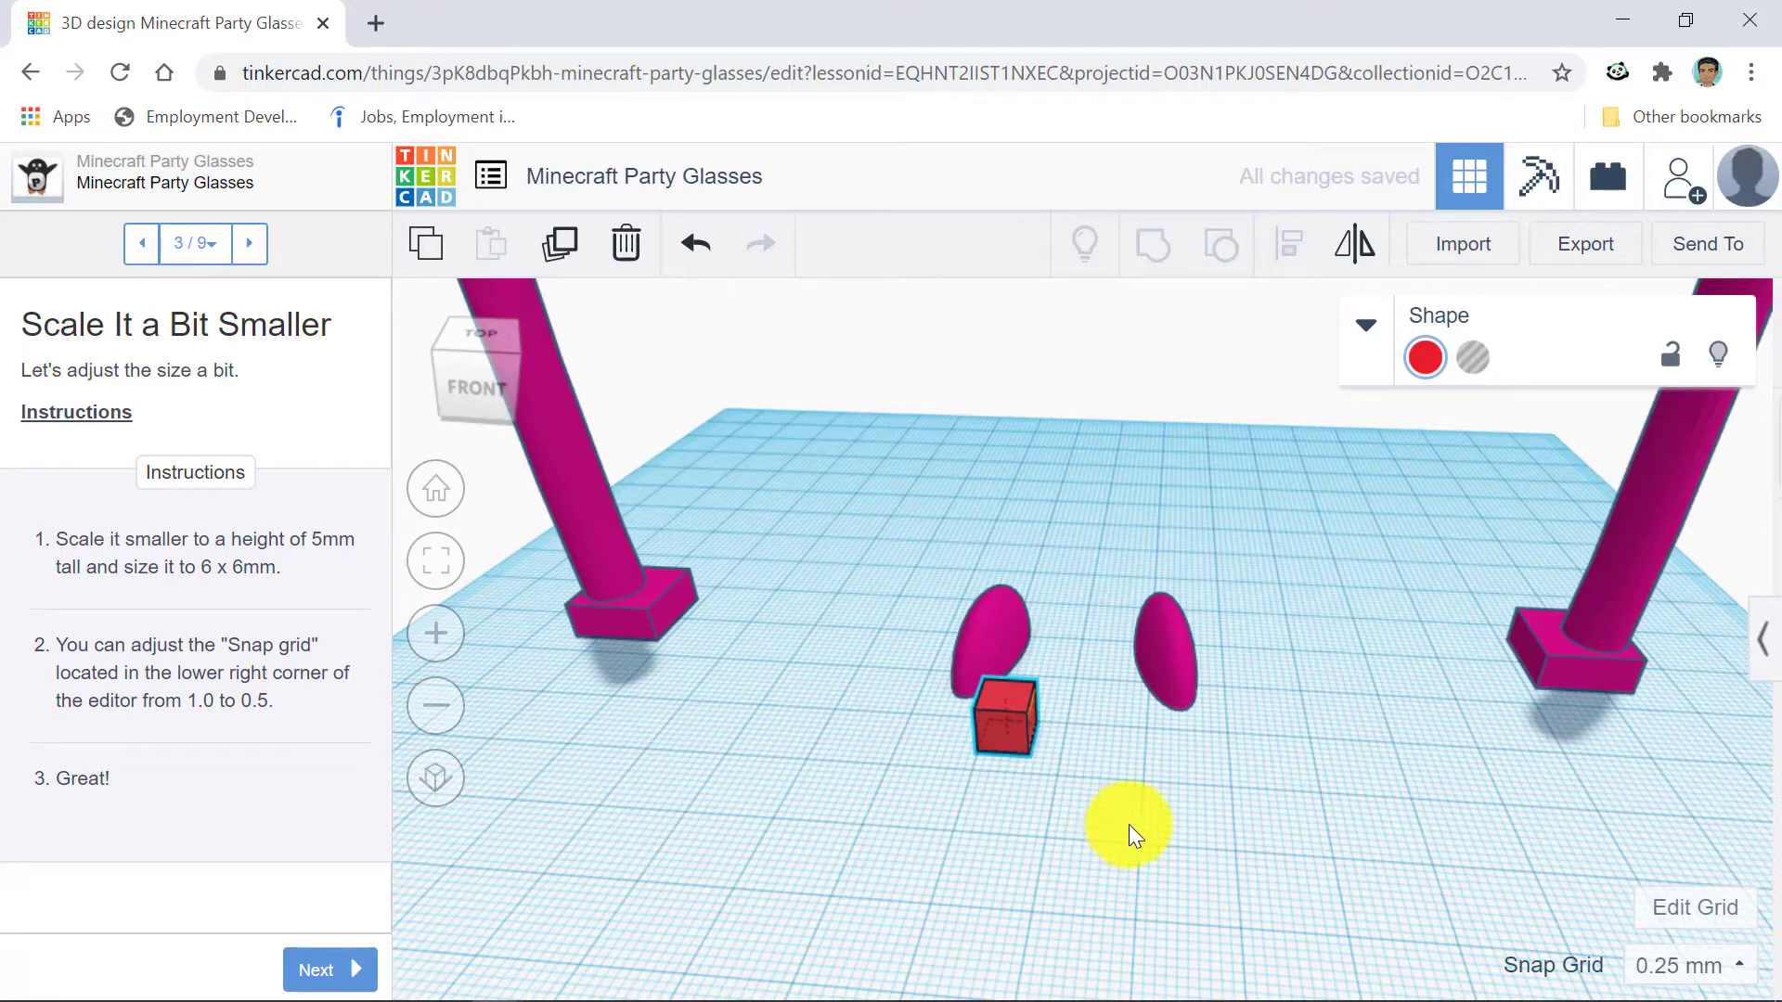
Advance the lesson to "Start Building" and move the red box onto the orange outline nearest the magenta leg's base.
right_drag(1129, 824, 484, 907)
click(315, 968)
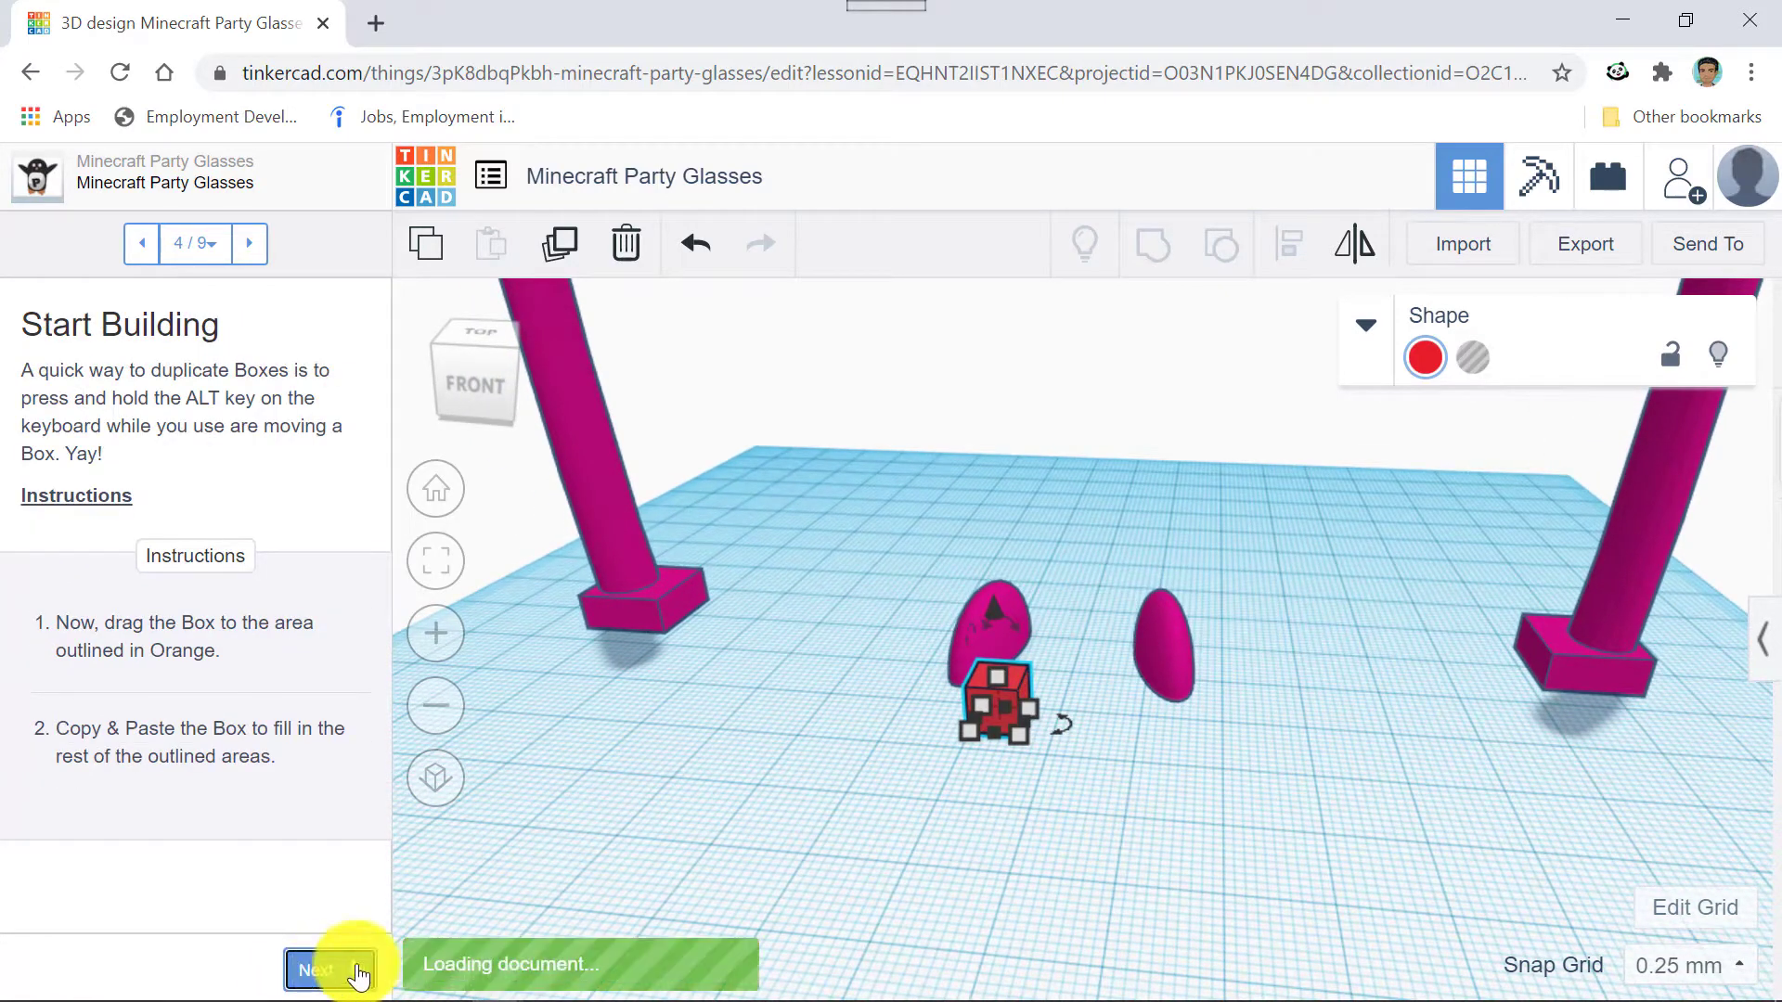
right_drag(754, 827, 1124, 819)
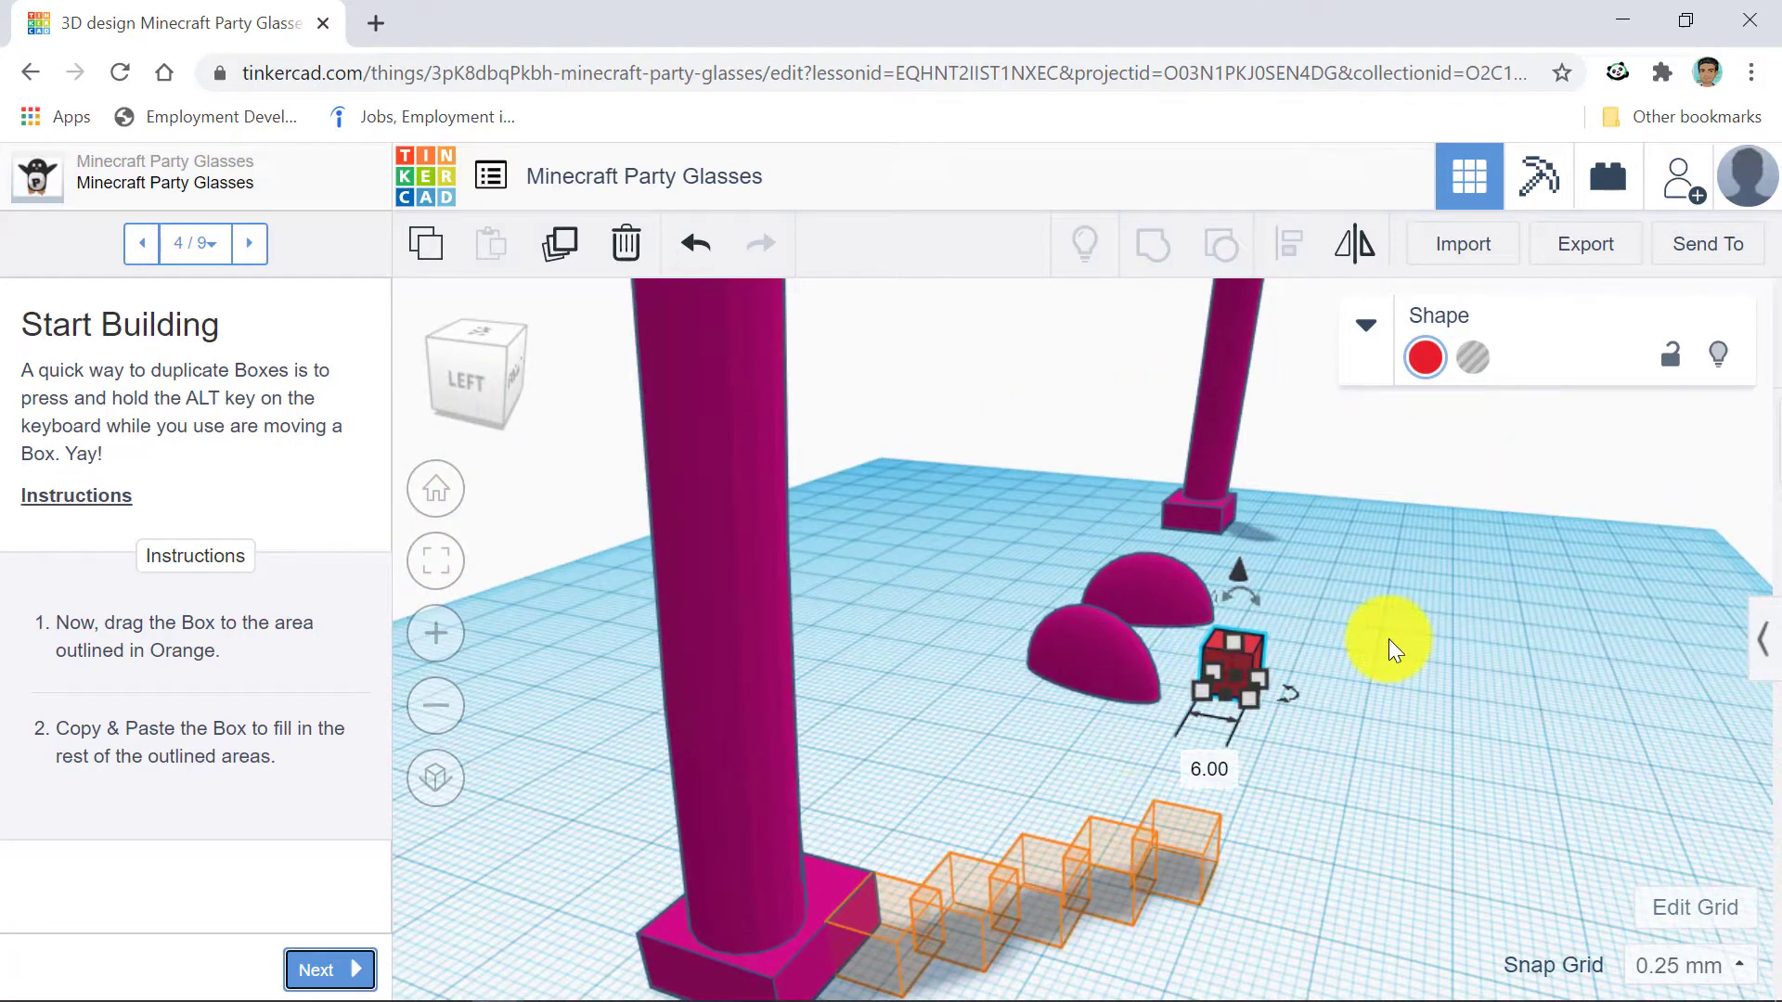
drag(1223, 659, 1137, 754)
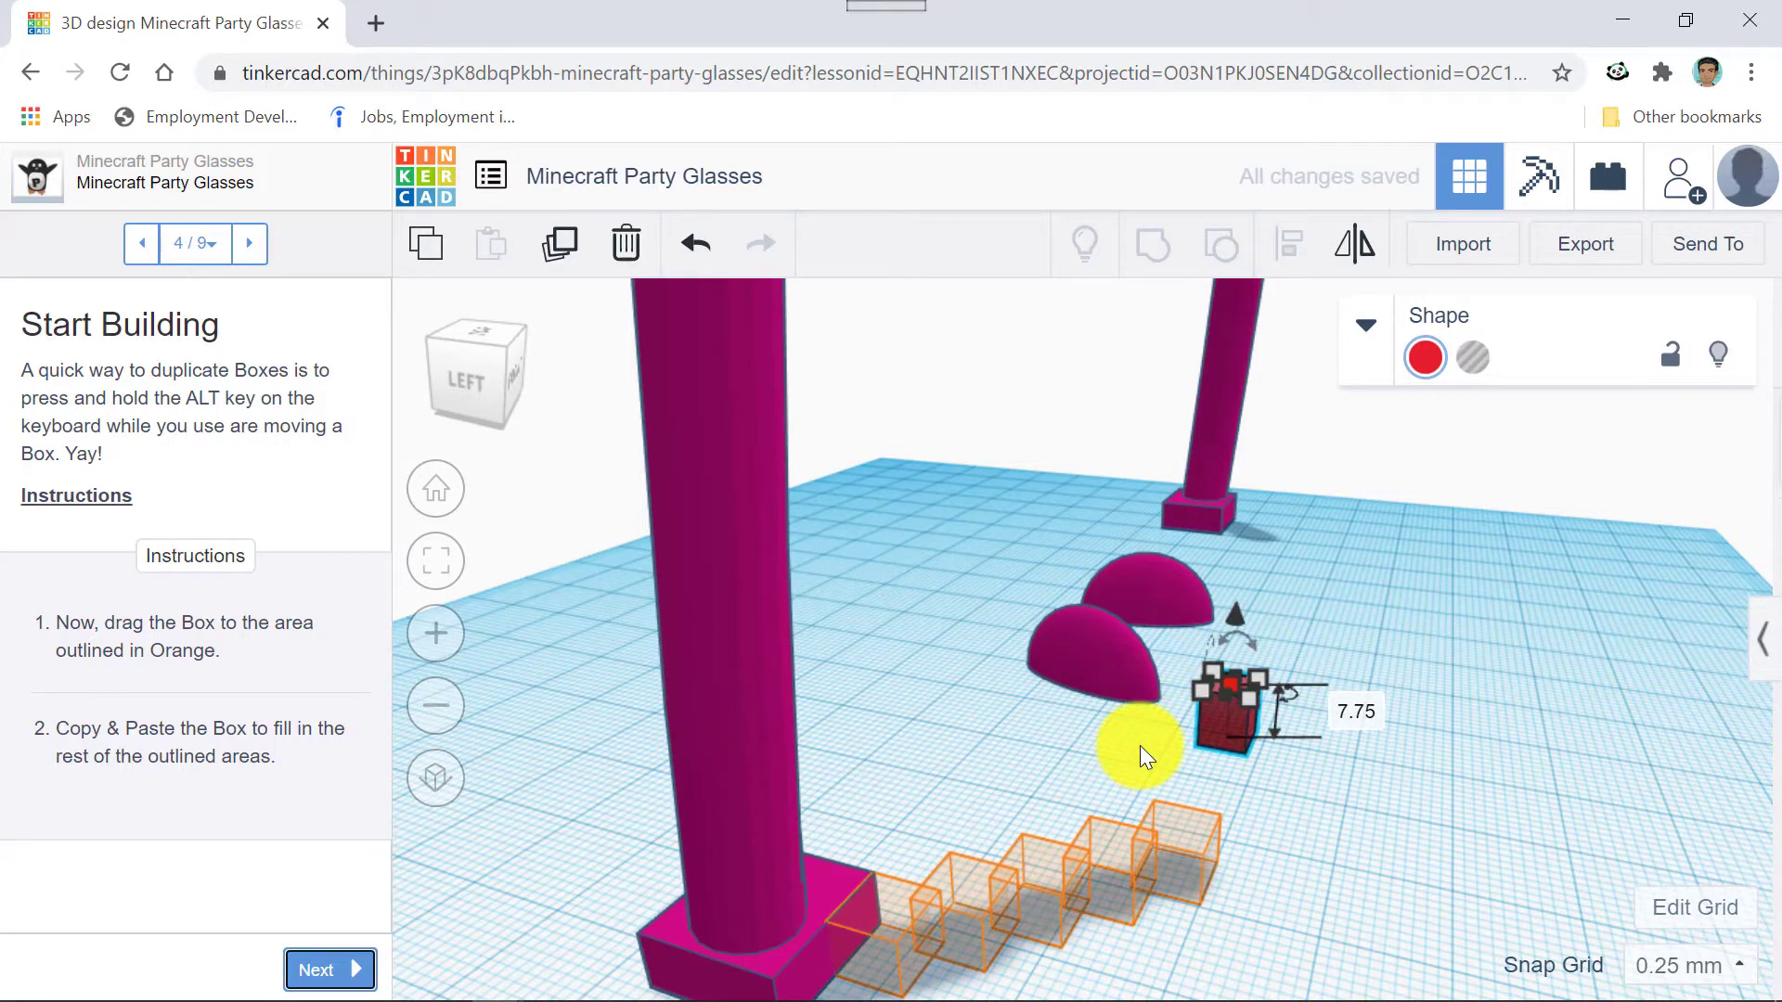
key(ctrl+z)
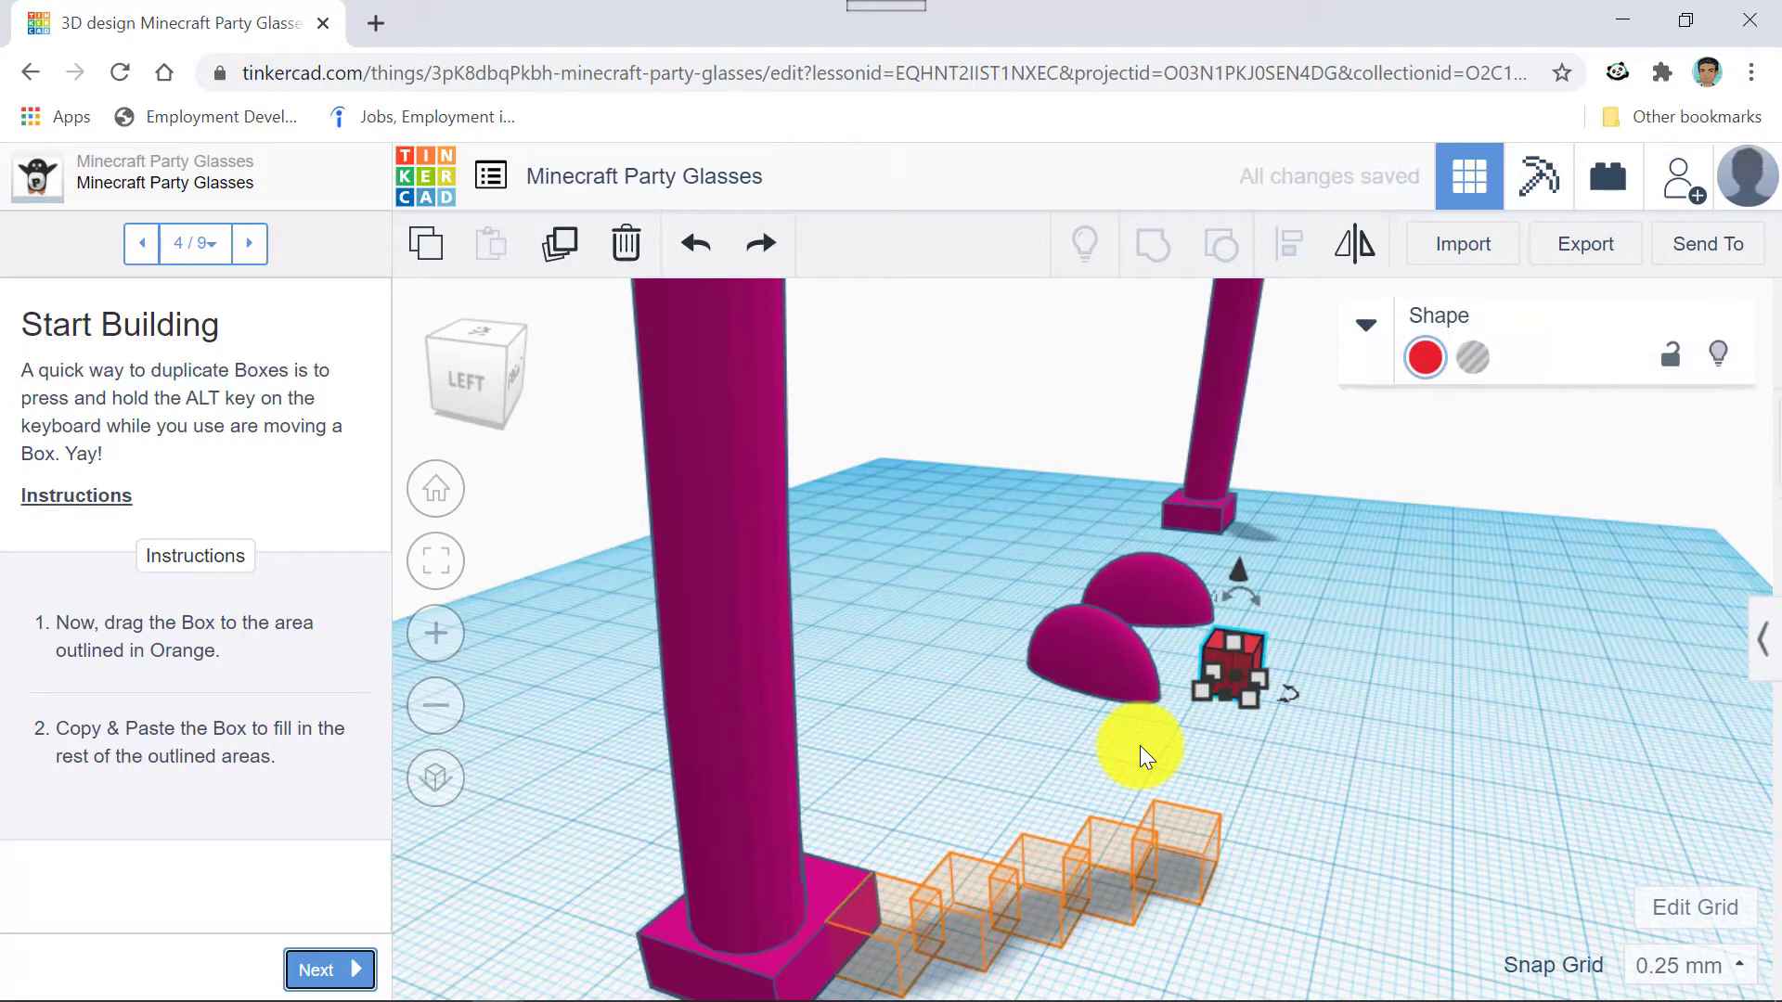
click(1511, 715)
drag(1225, 678, 867, 963)
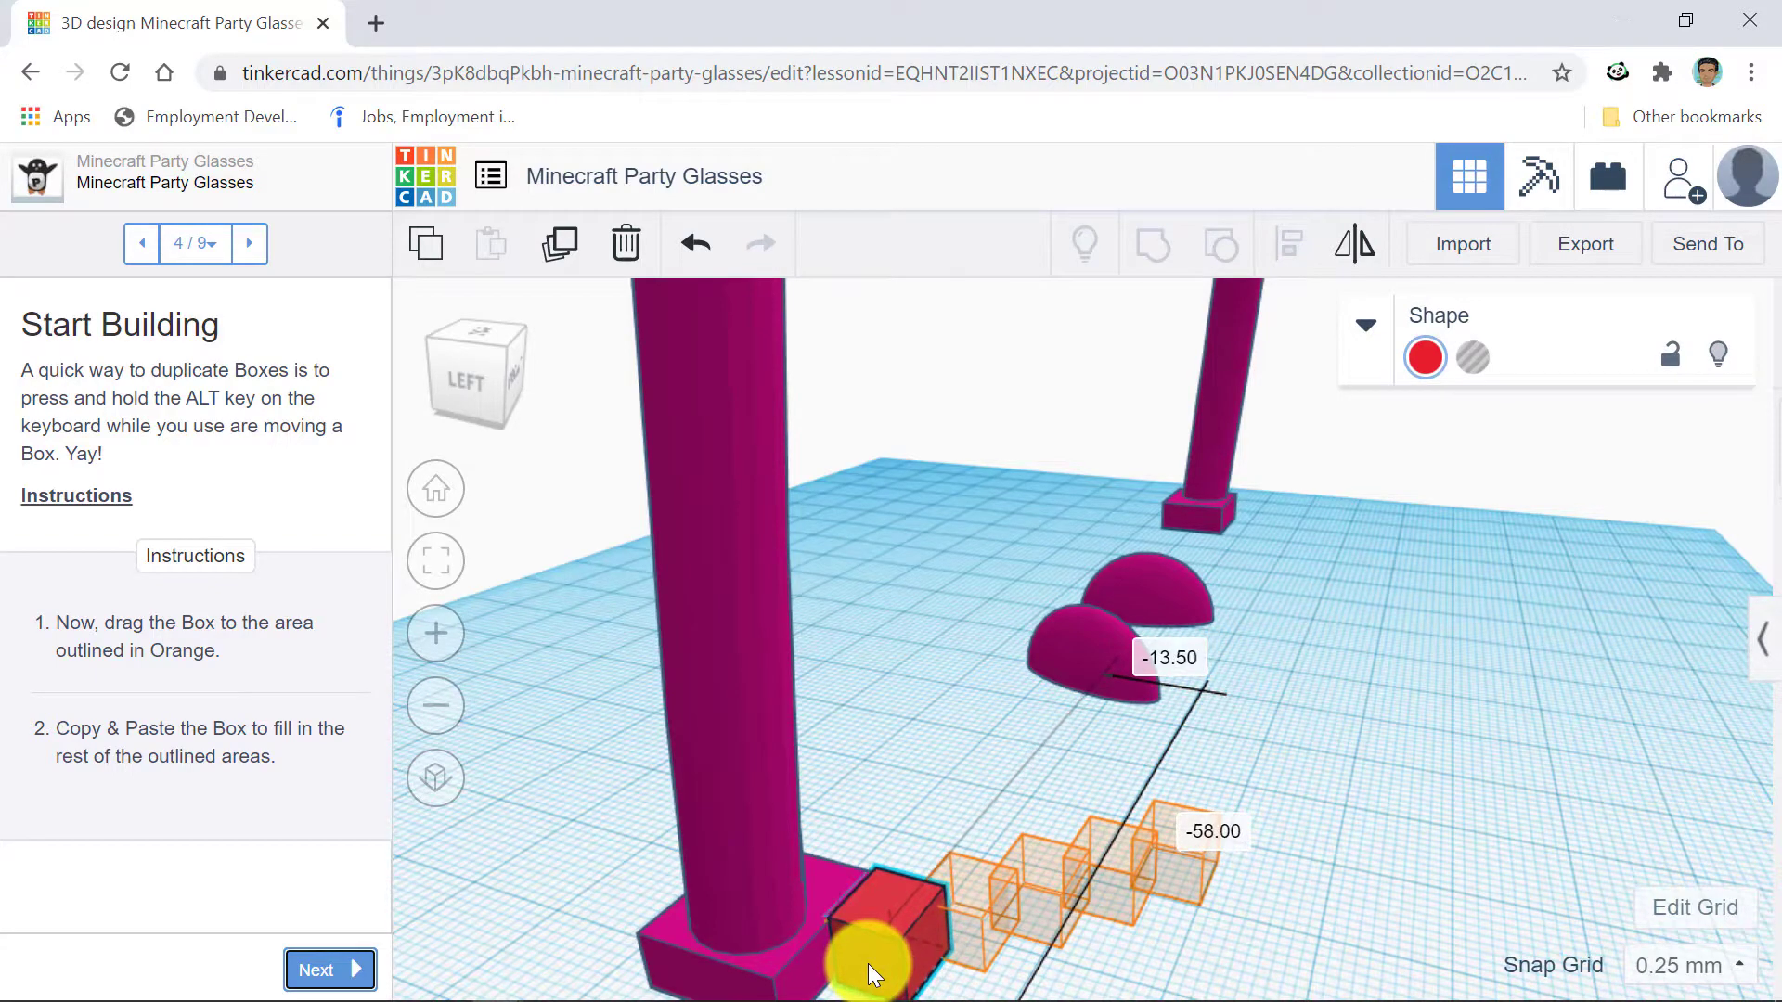
Nudge the red box three 0.25 mm increments left, toward the magenta base.
right_drag(1370, 853, 1276, 785)
scroll(1087, 730, up, 8)
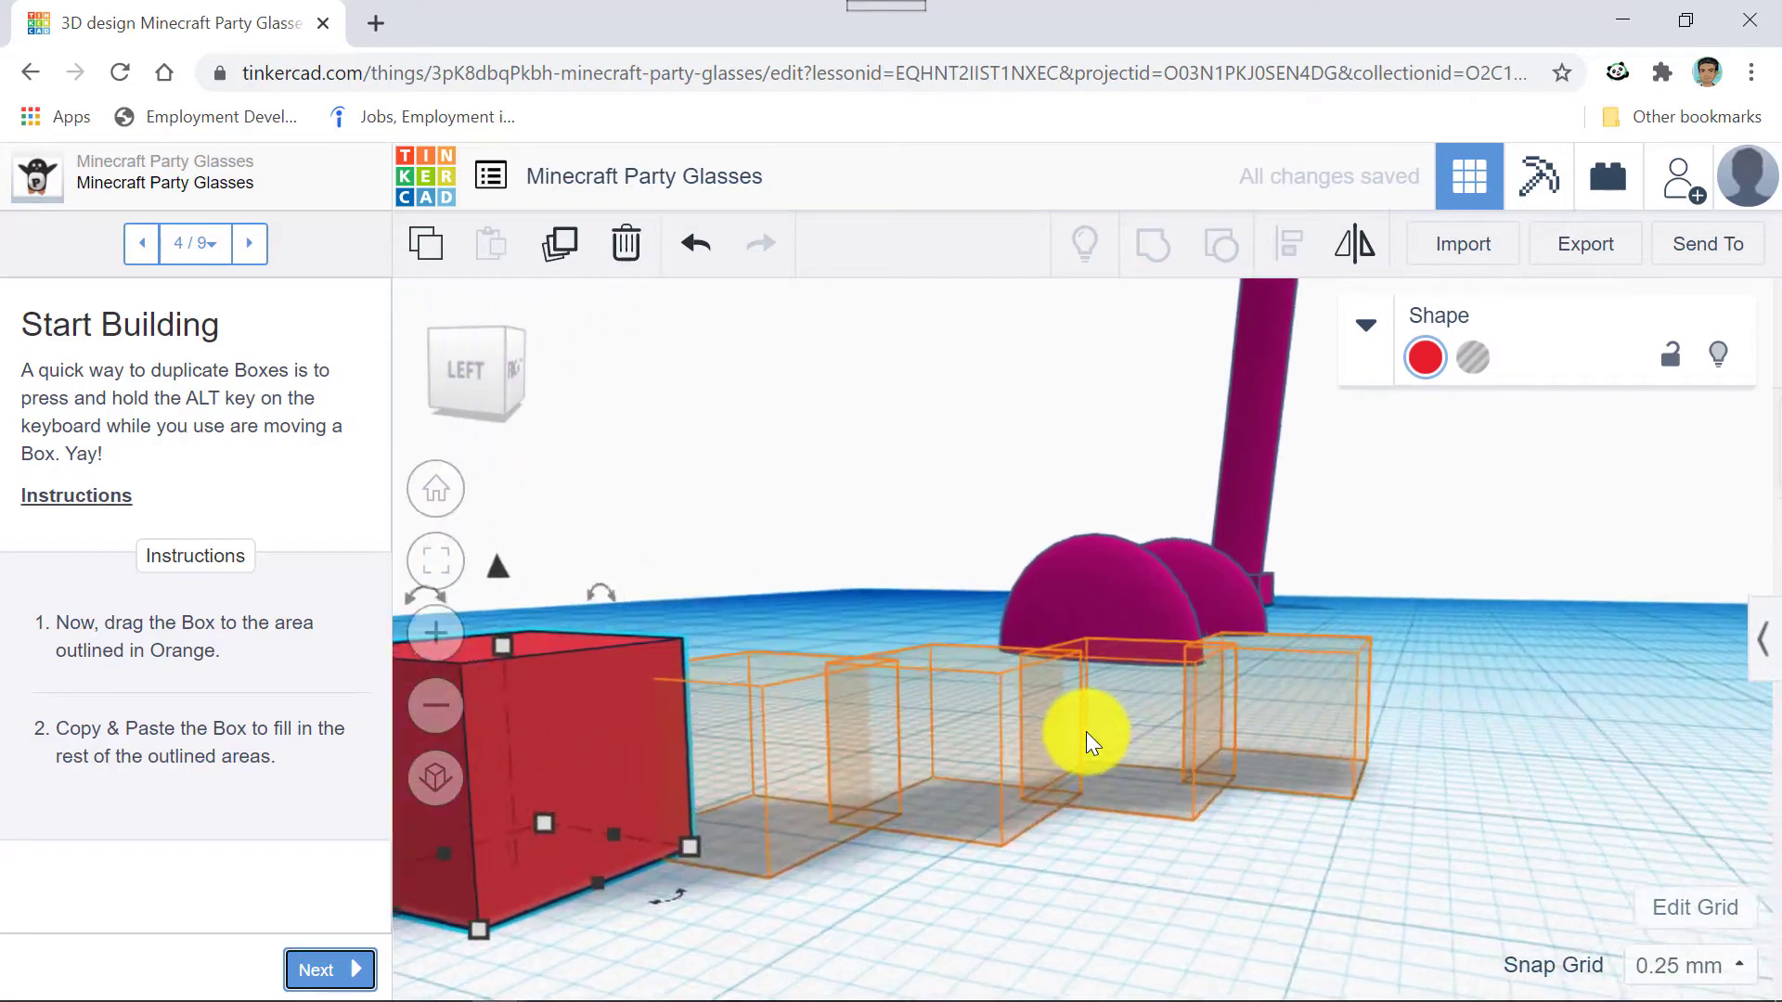
scroll(1086, 731, down, 4)
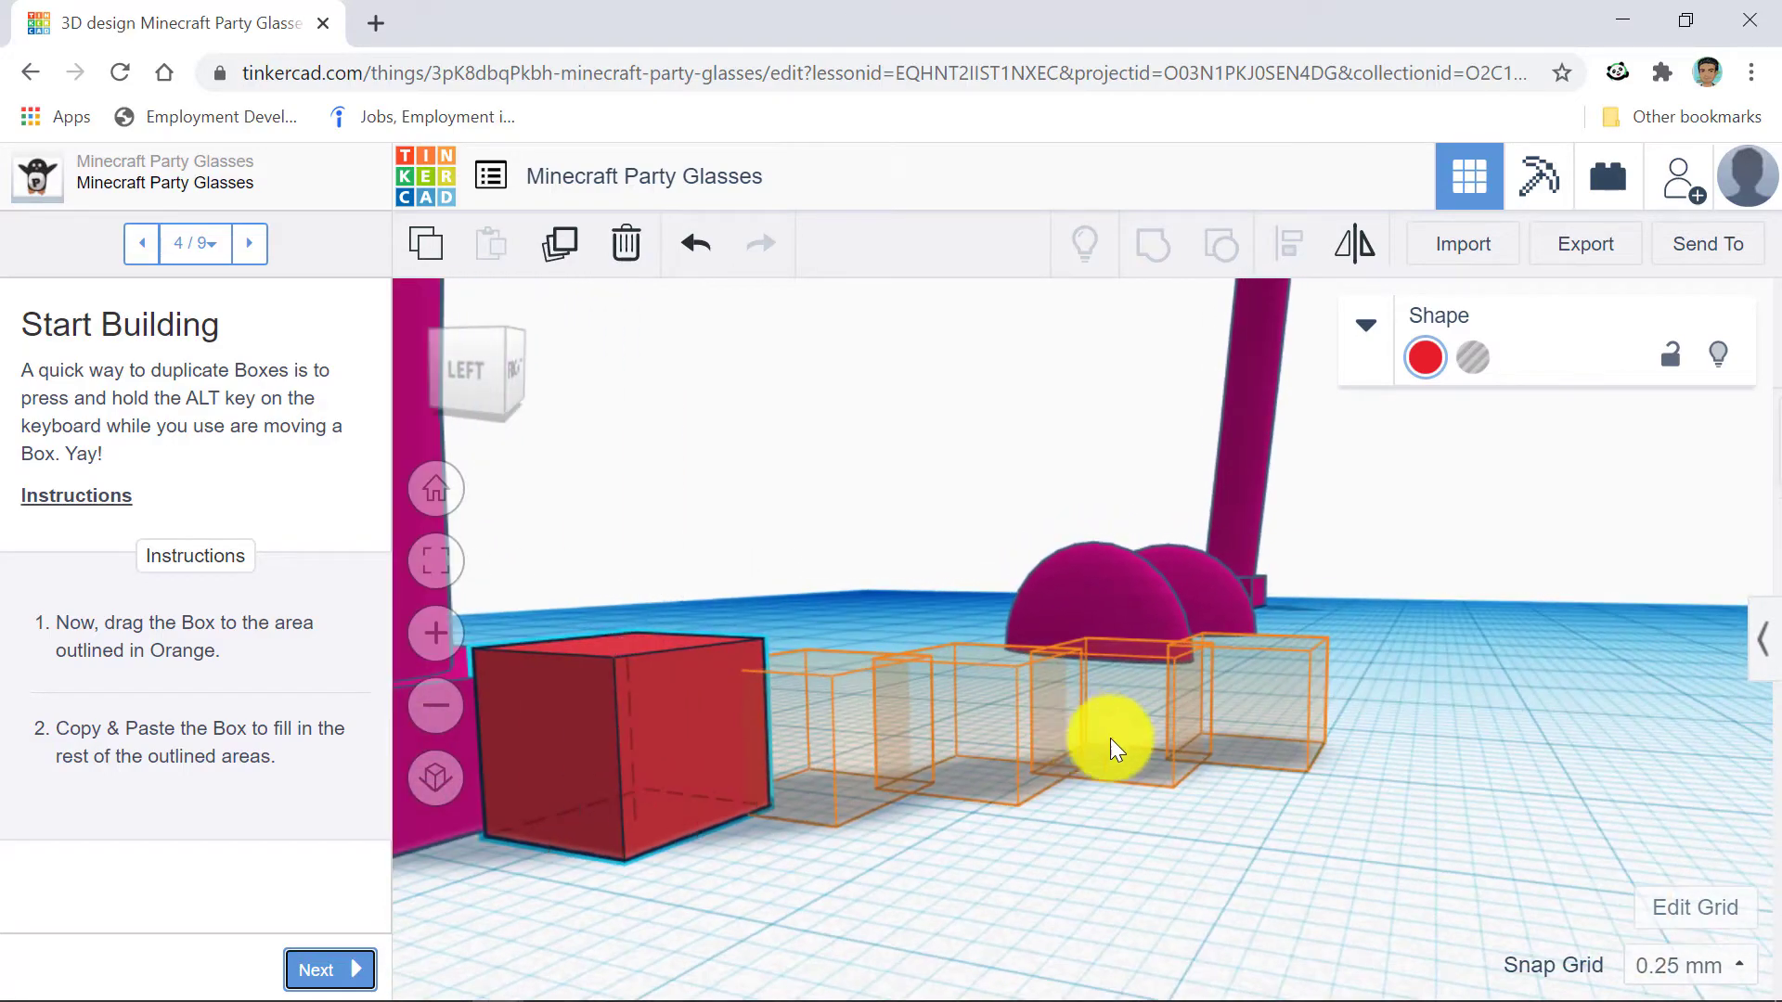
right_drag(1110, 738, 1148, 741)
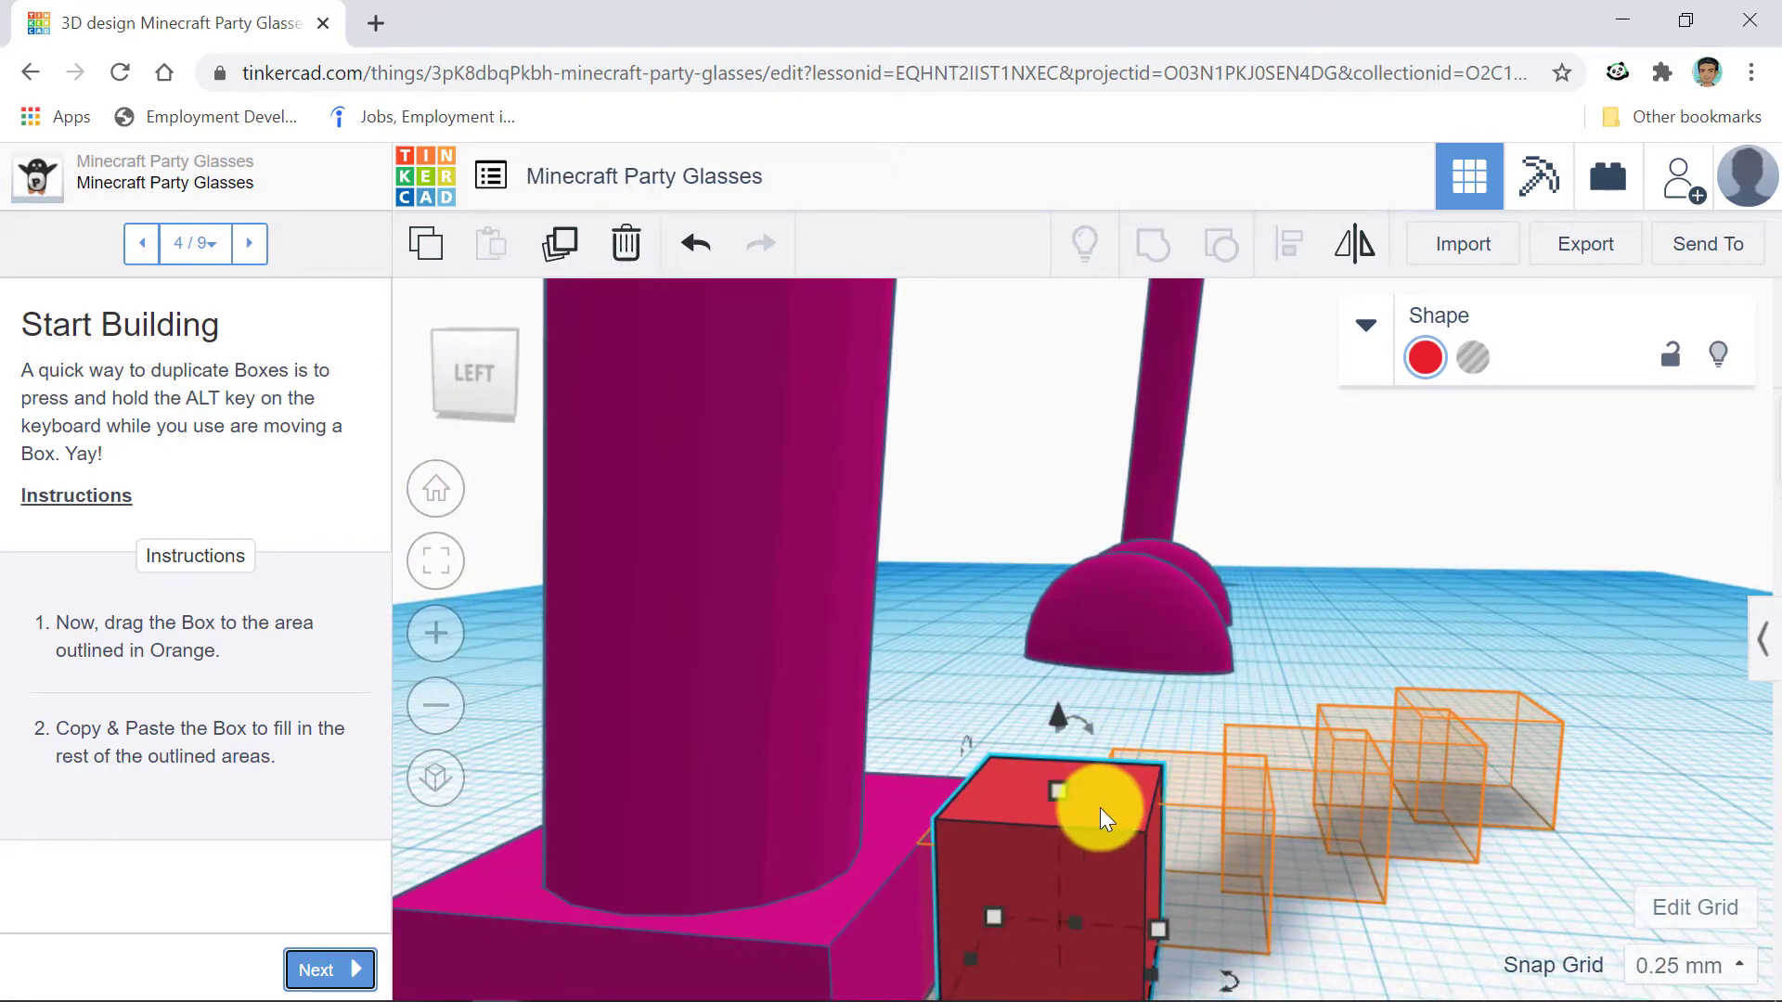
right_drag(1101, 807, 1115, 808)
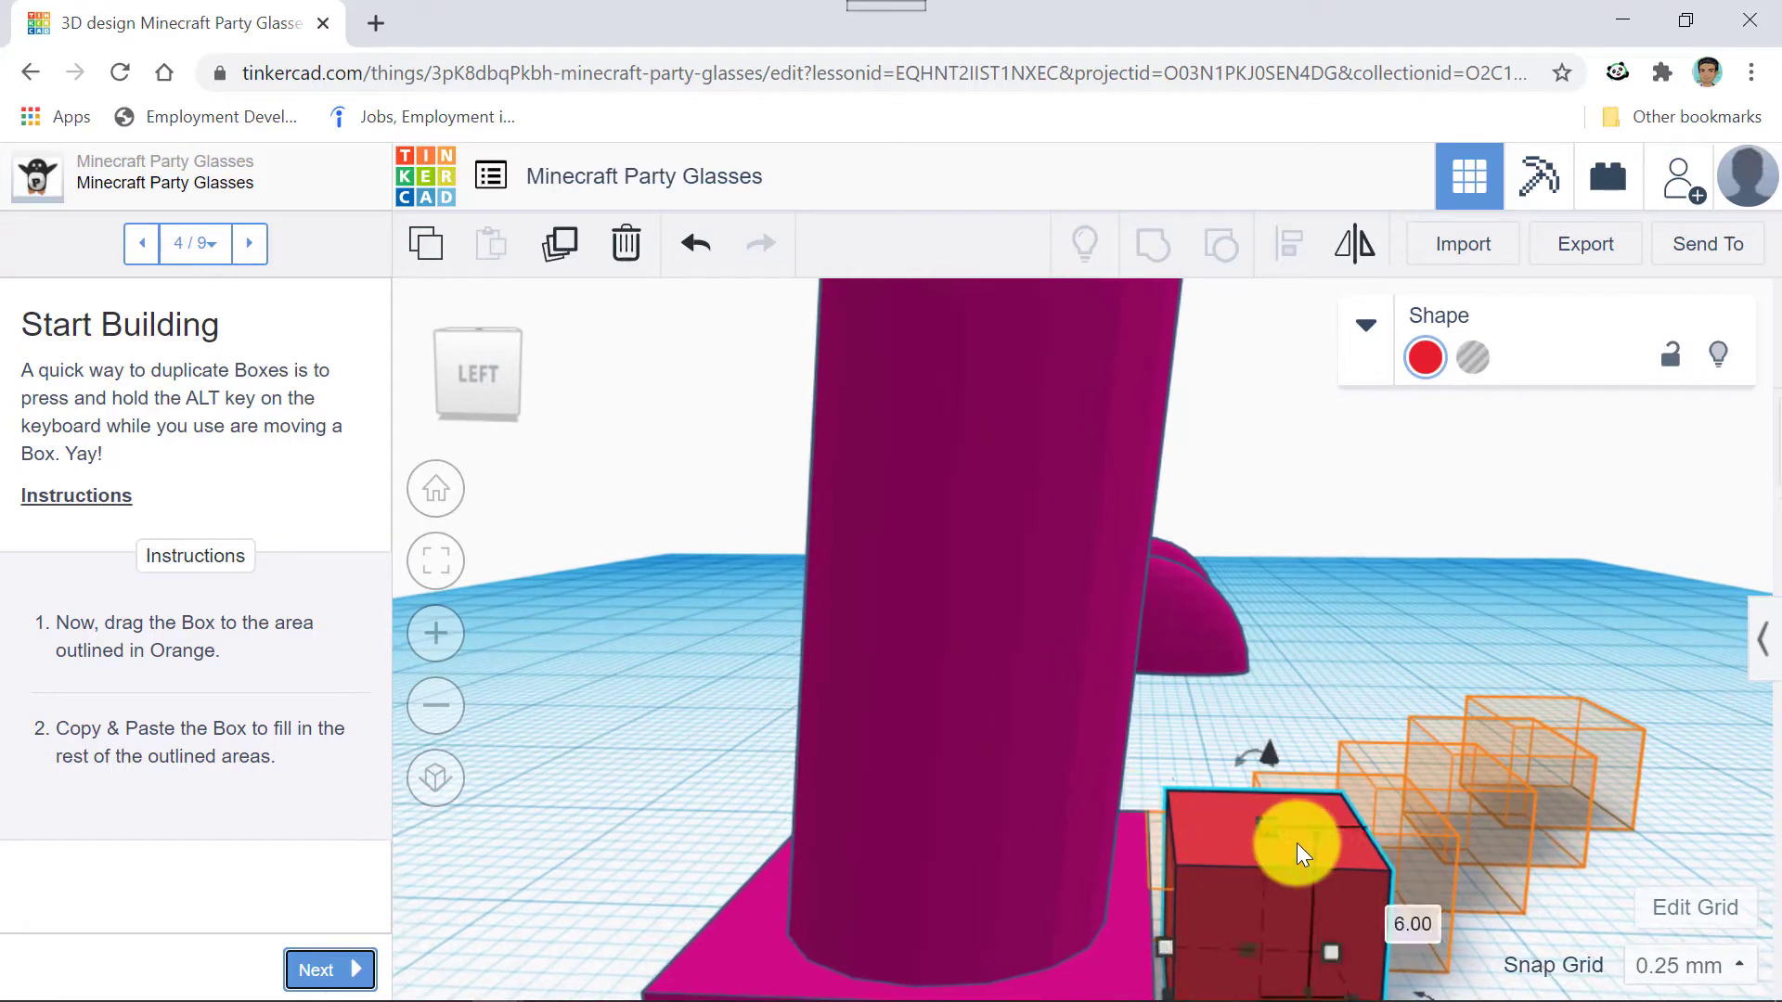
mouse_move(1301, 842)
right_down()
mouse_move(1284, 832)
mouse_move(1307, 836)
right_up()
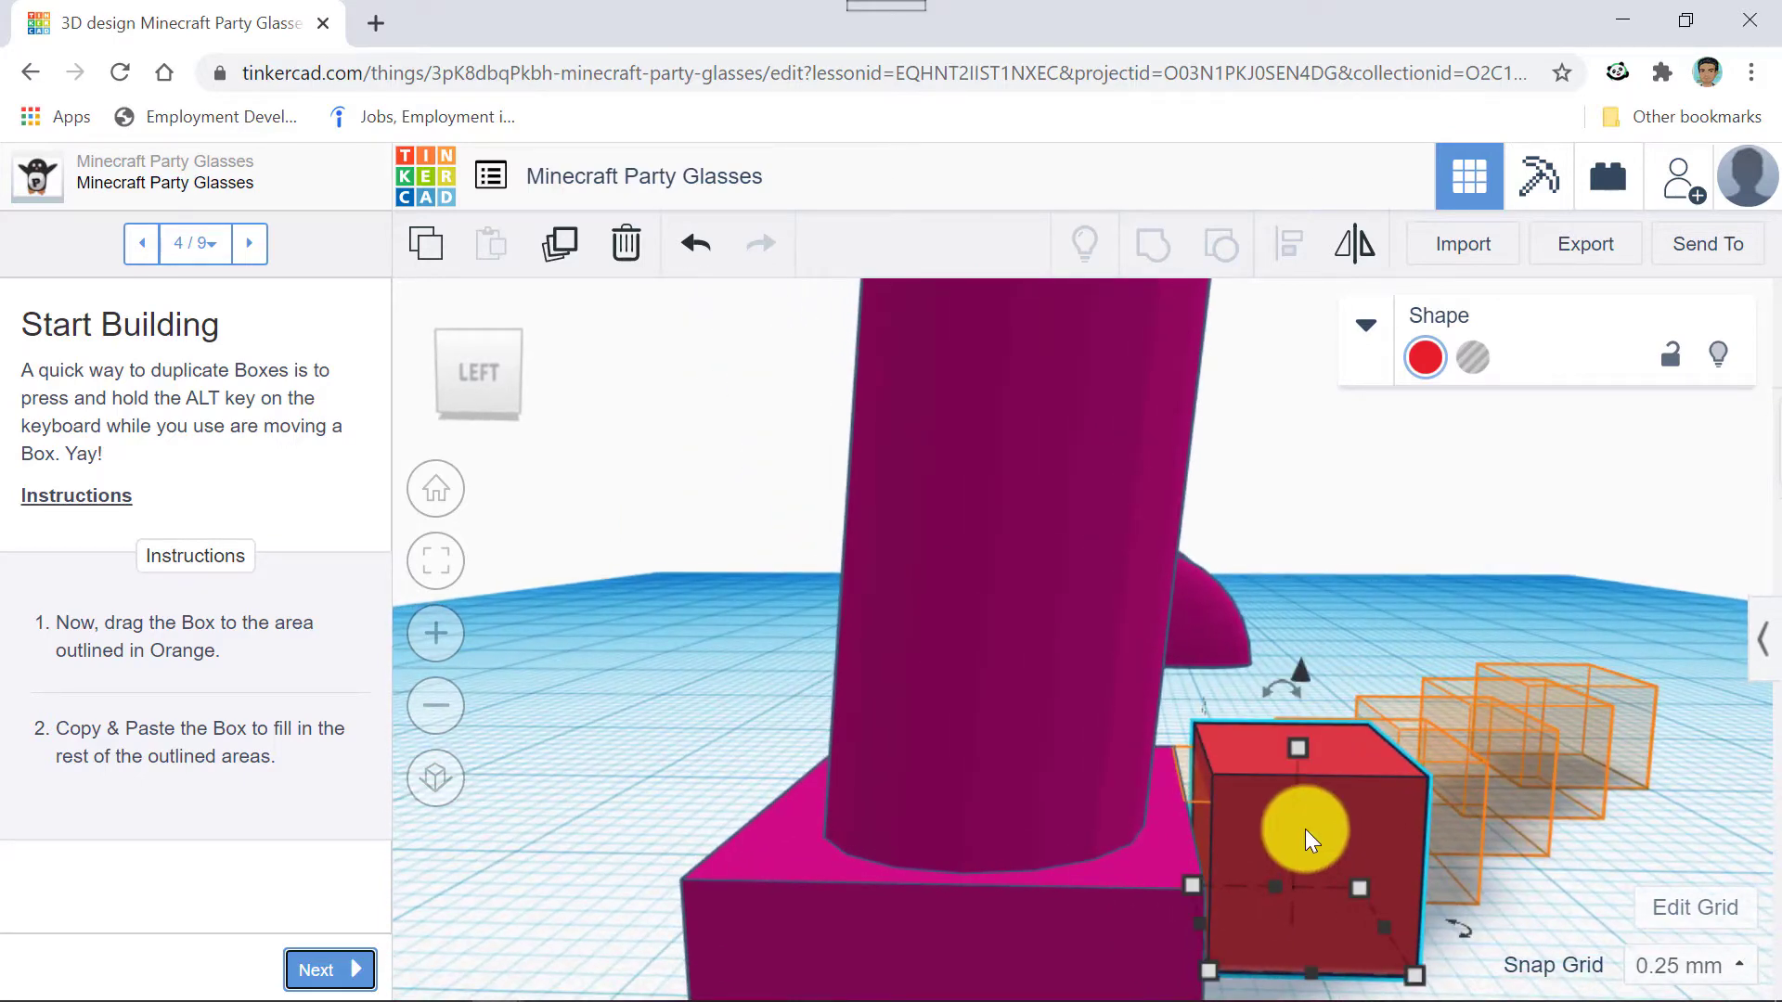
key(Left)
key(Left)
key(Left)
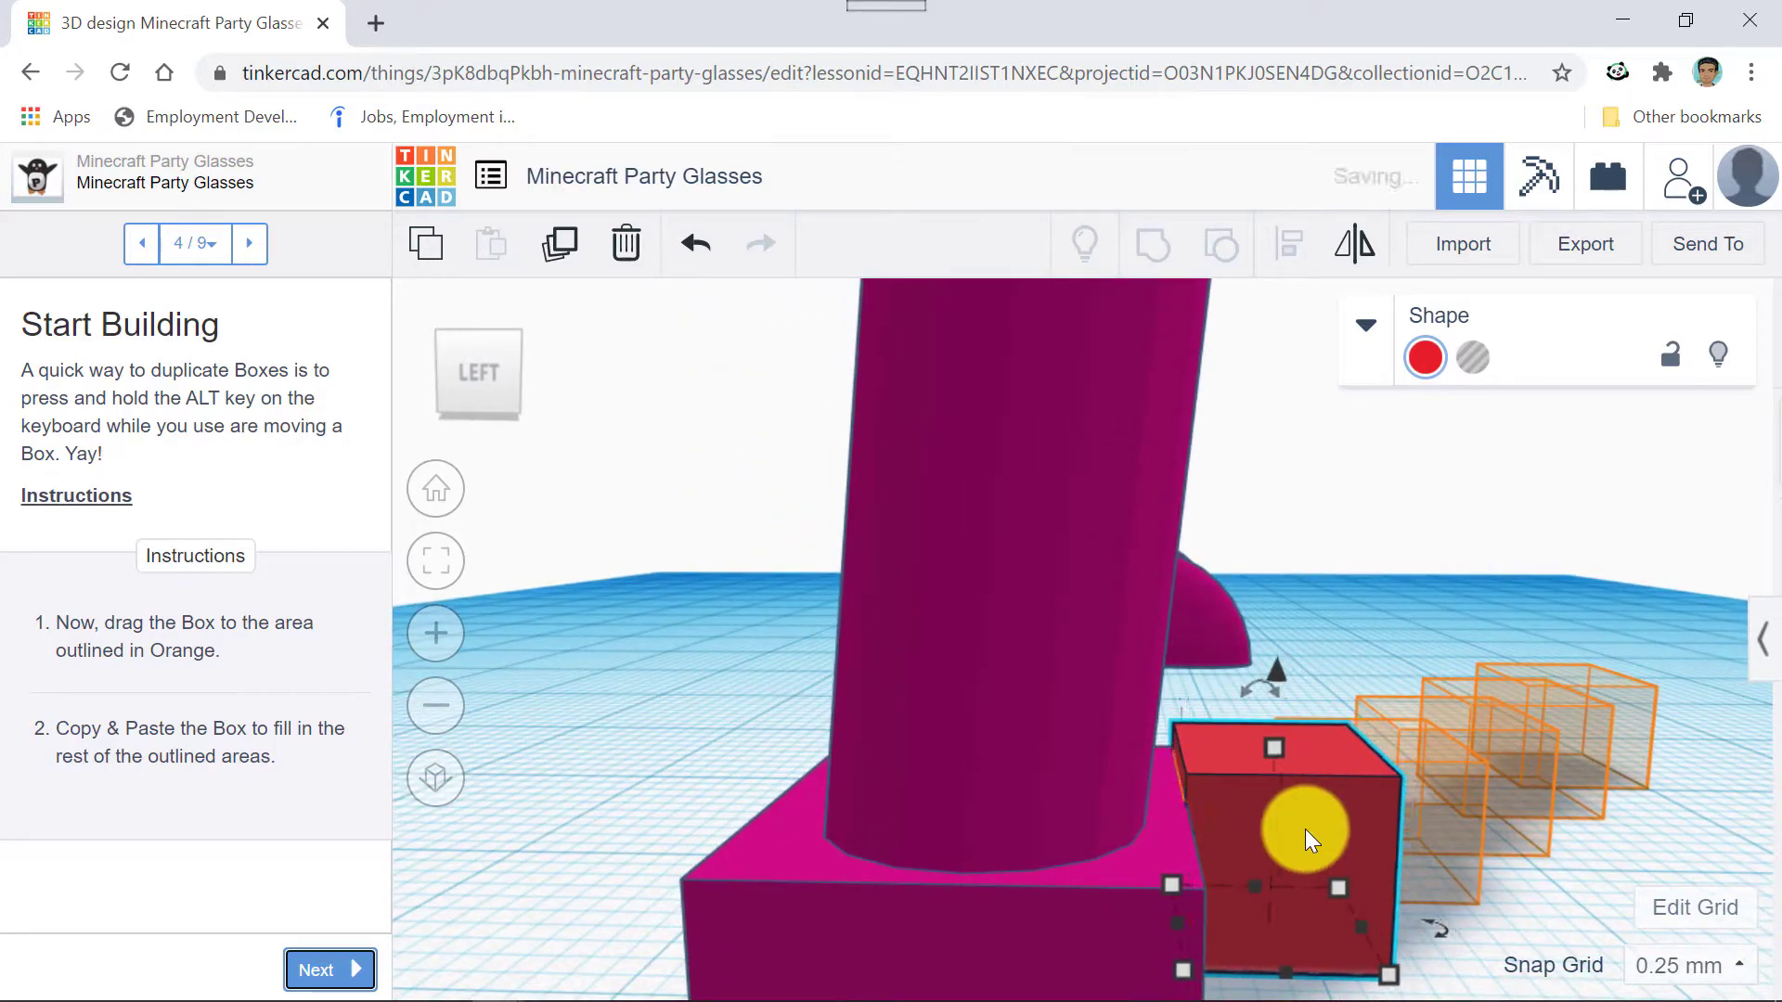
Set the red box's height to 5 mm to match the orange outlines.
right_drag(1625, 804, 1245, 641)
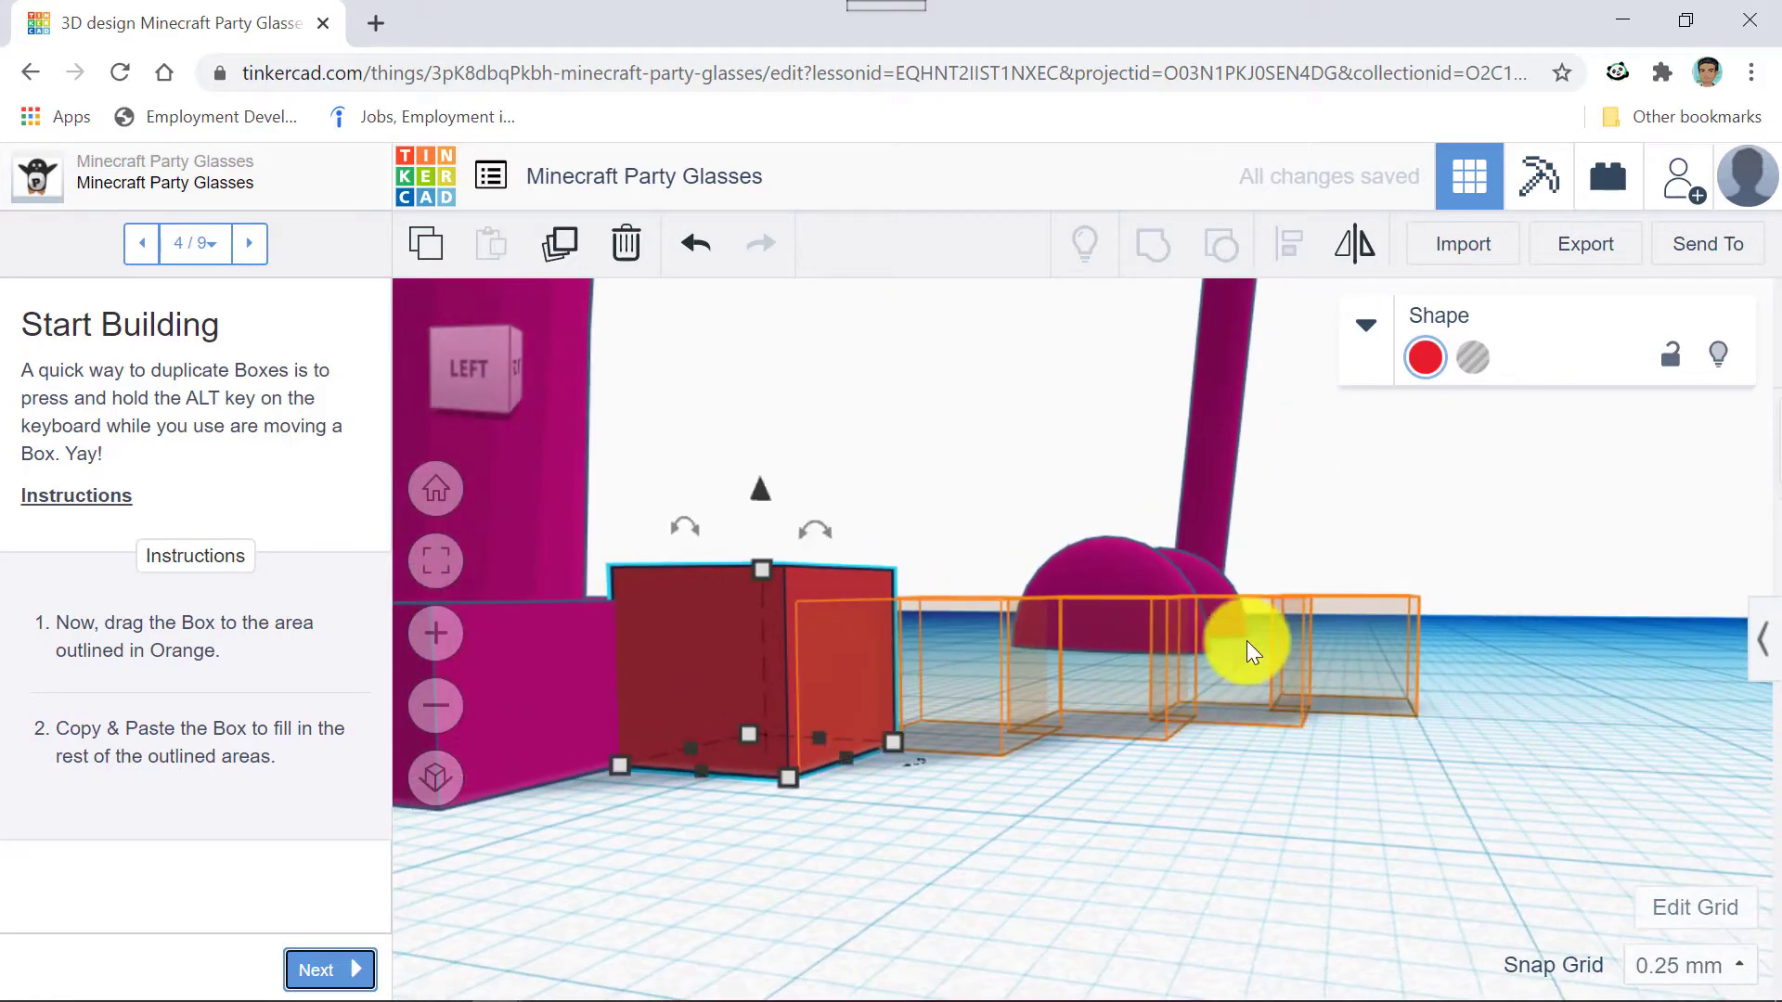
mouse_move(770, 568)
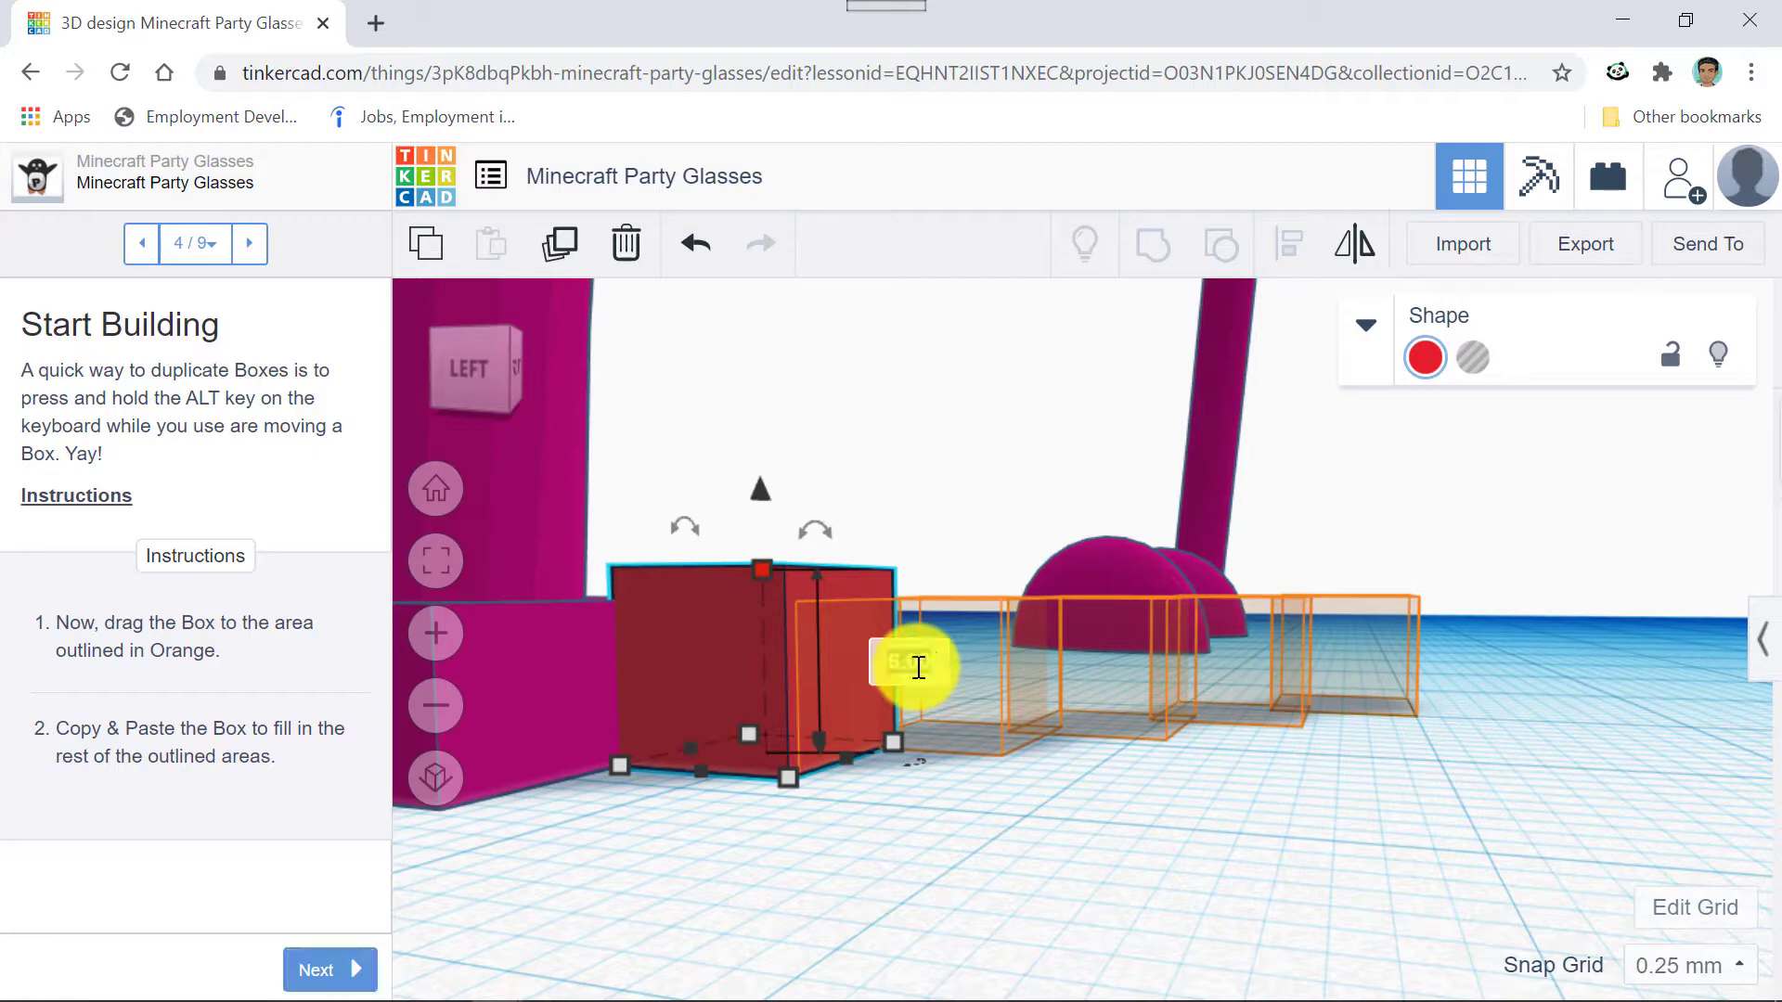
key(Return)
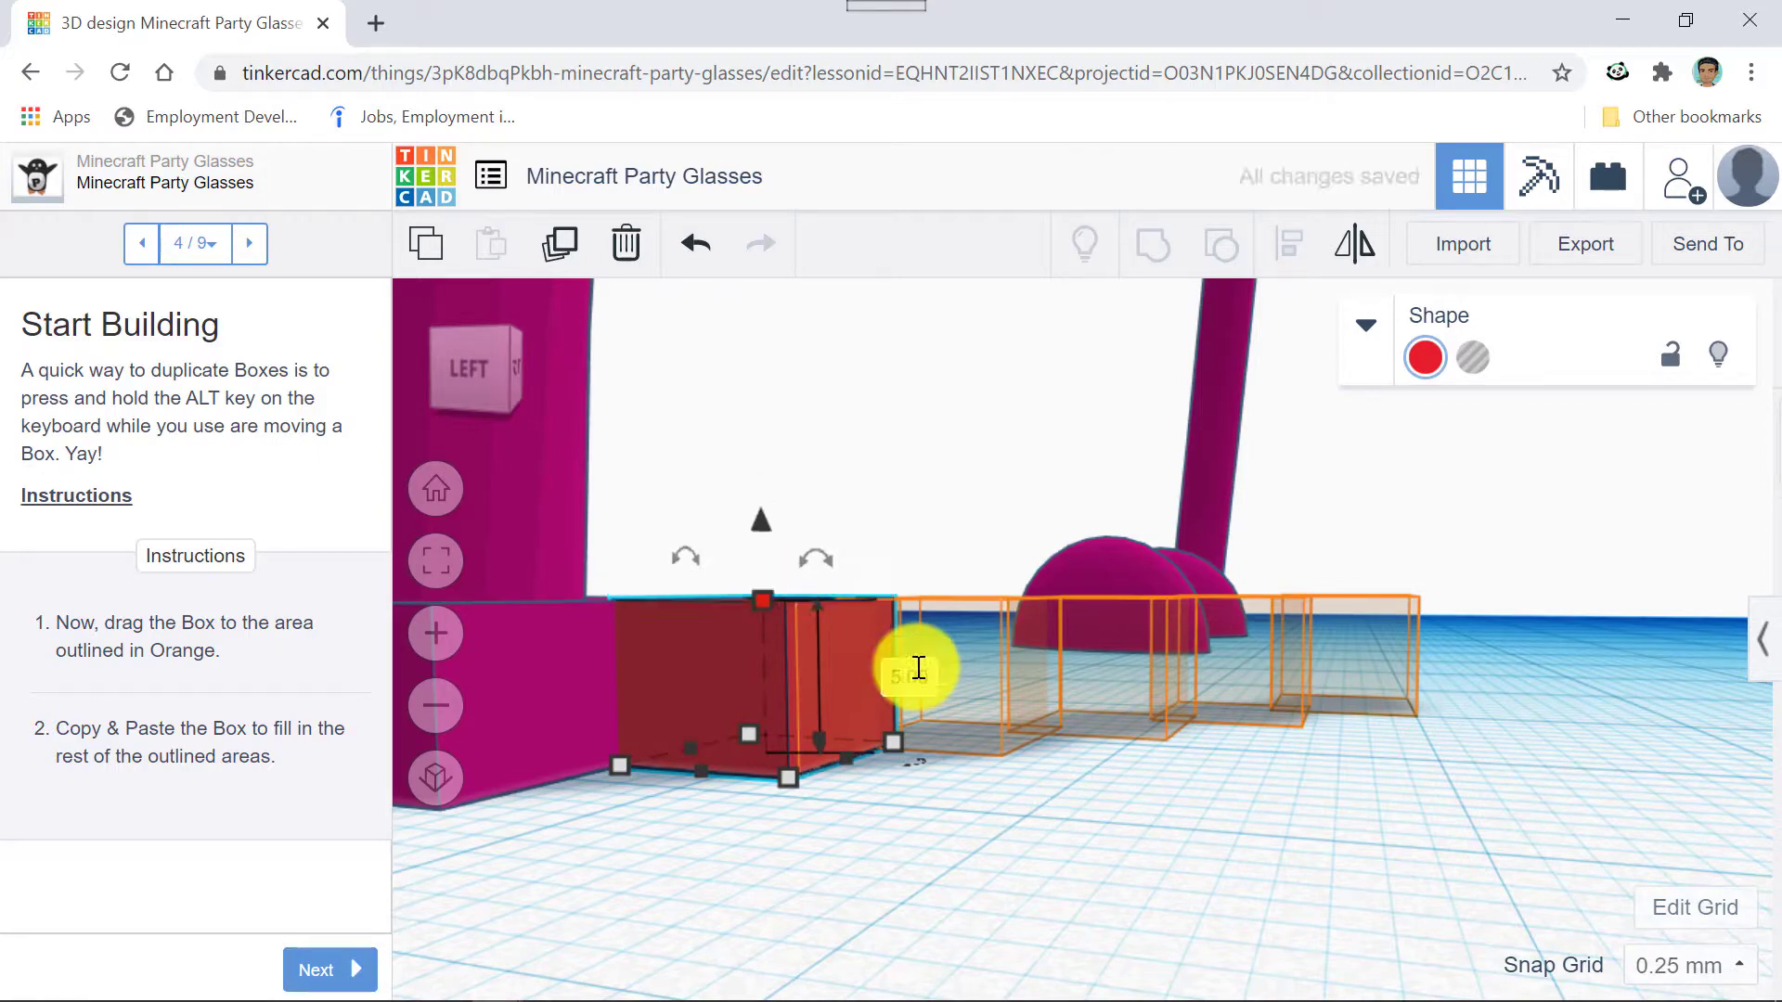
Fine-tune the red box's sideways position against the magenta base and first orange outline in 0.25 mm increments.
right_drag(1181, 765, 766, 803)
click(687, 730)
scroll(881, 775, down, 5)
scroll(704, 825, up, 5)
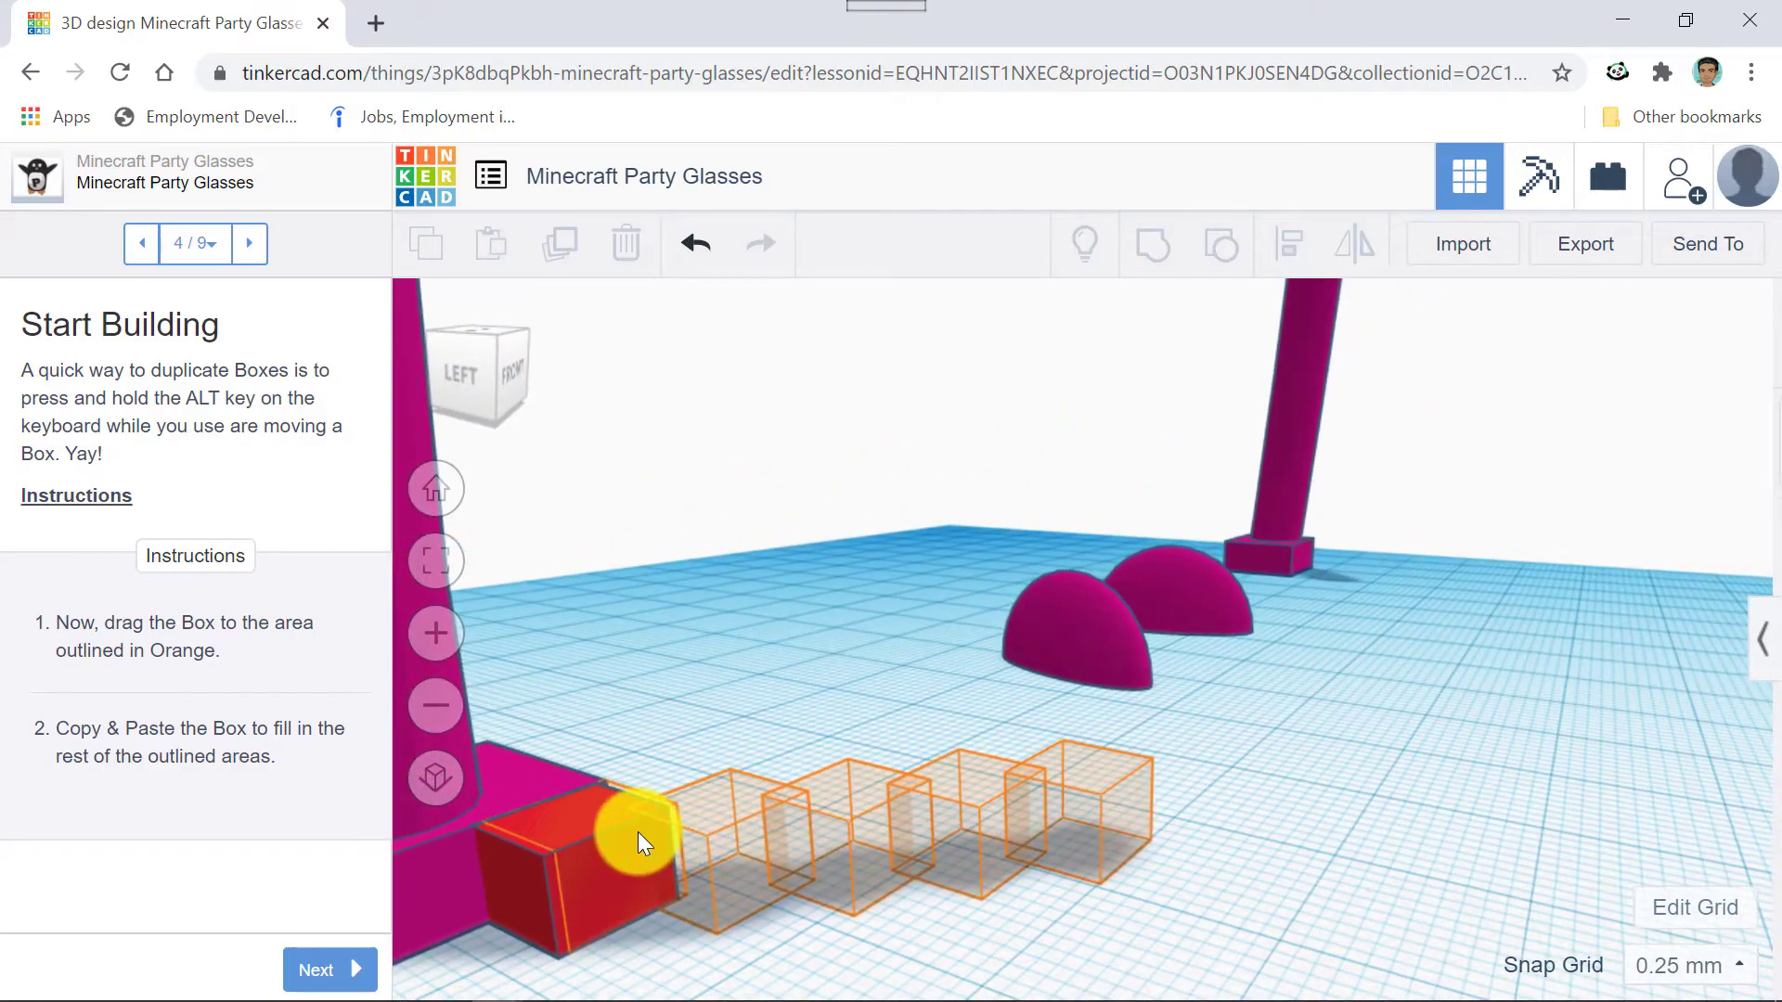
scroll(637, 832, up, 5)
right_drag(641, 833, 674, 828)
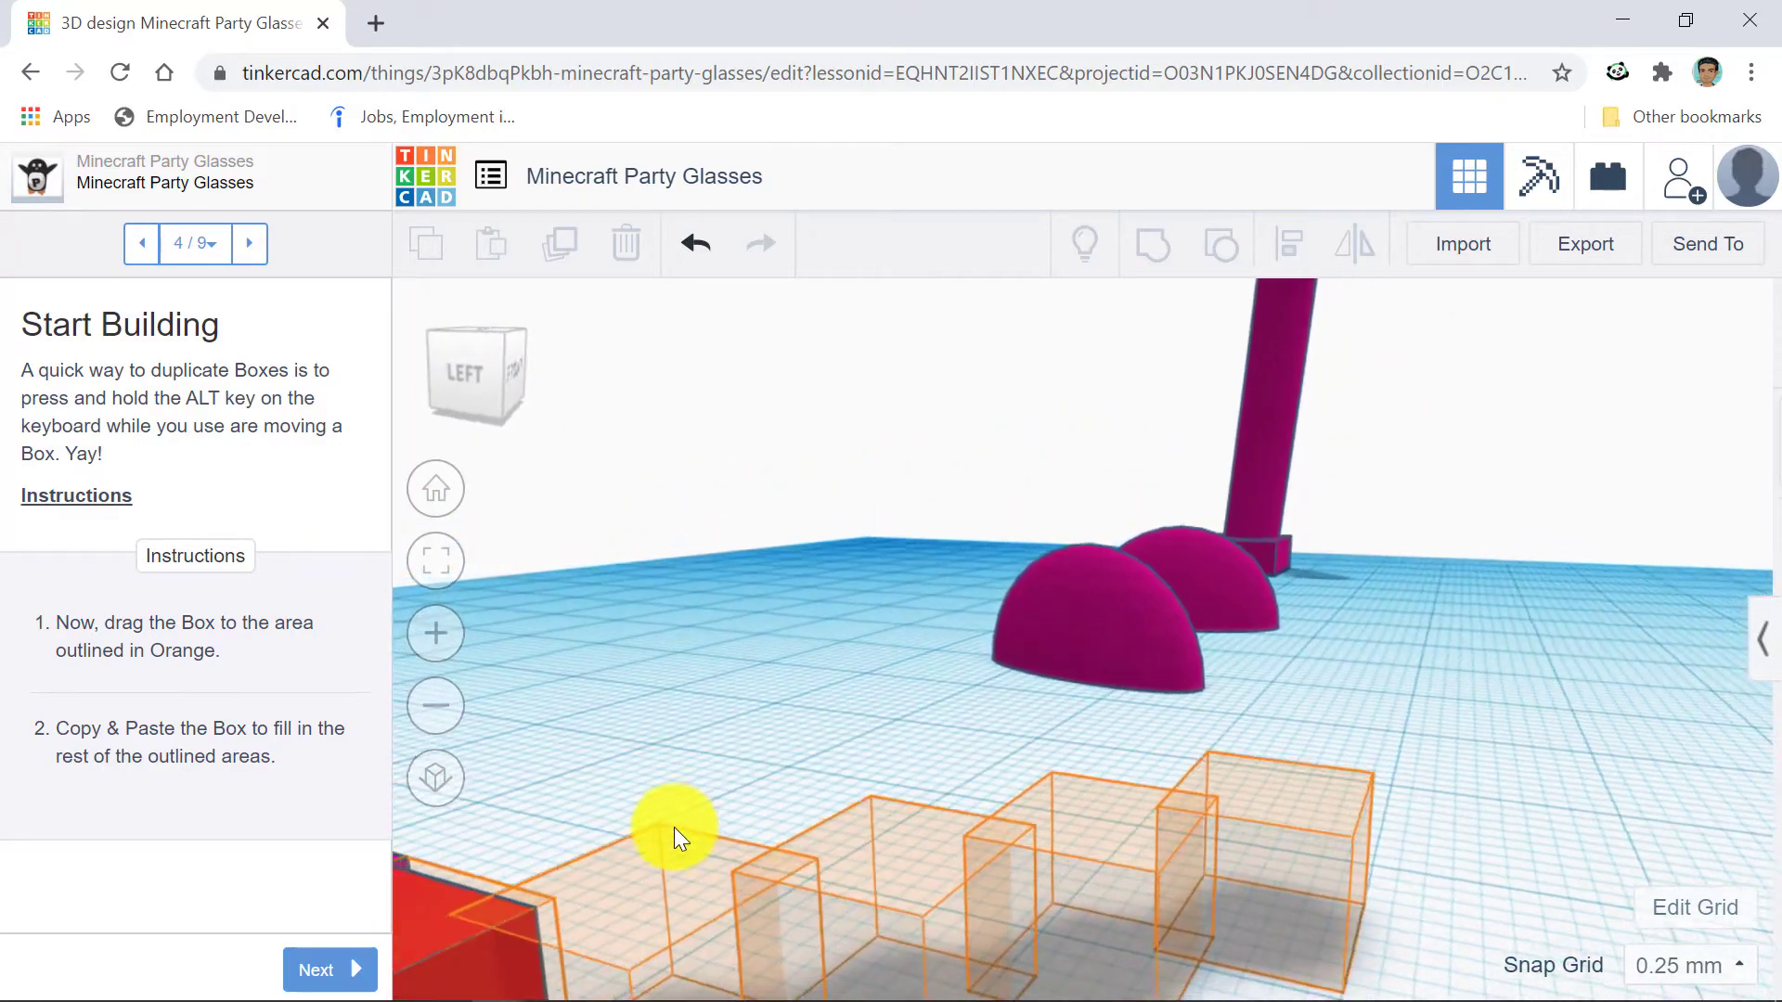
scroll(674, 826, up, 3)
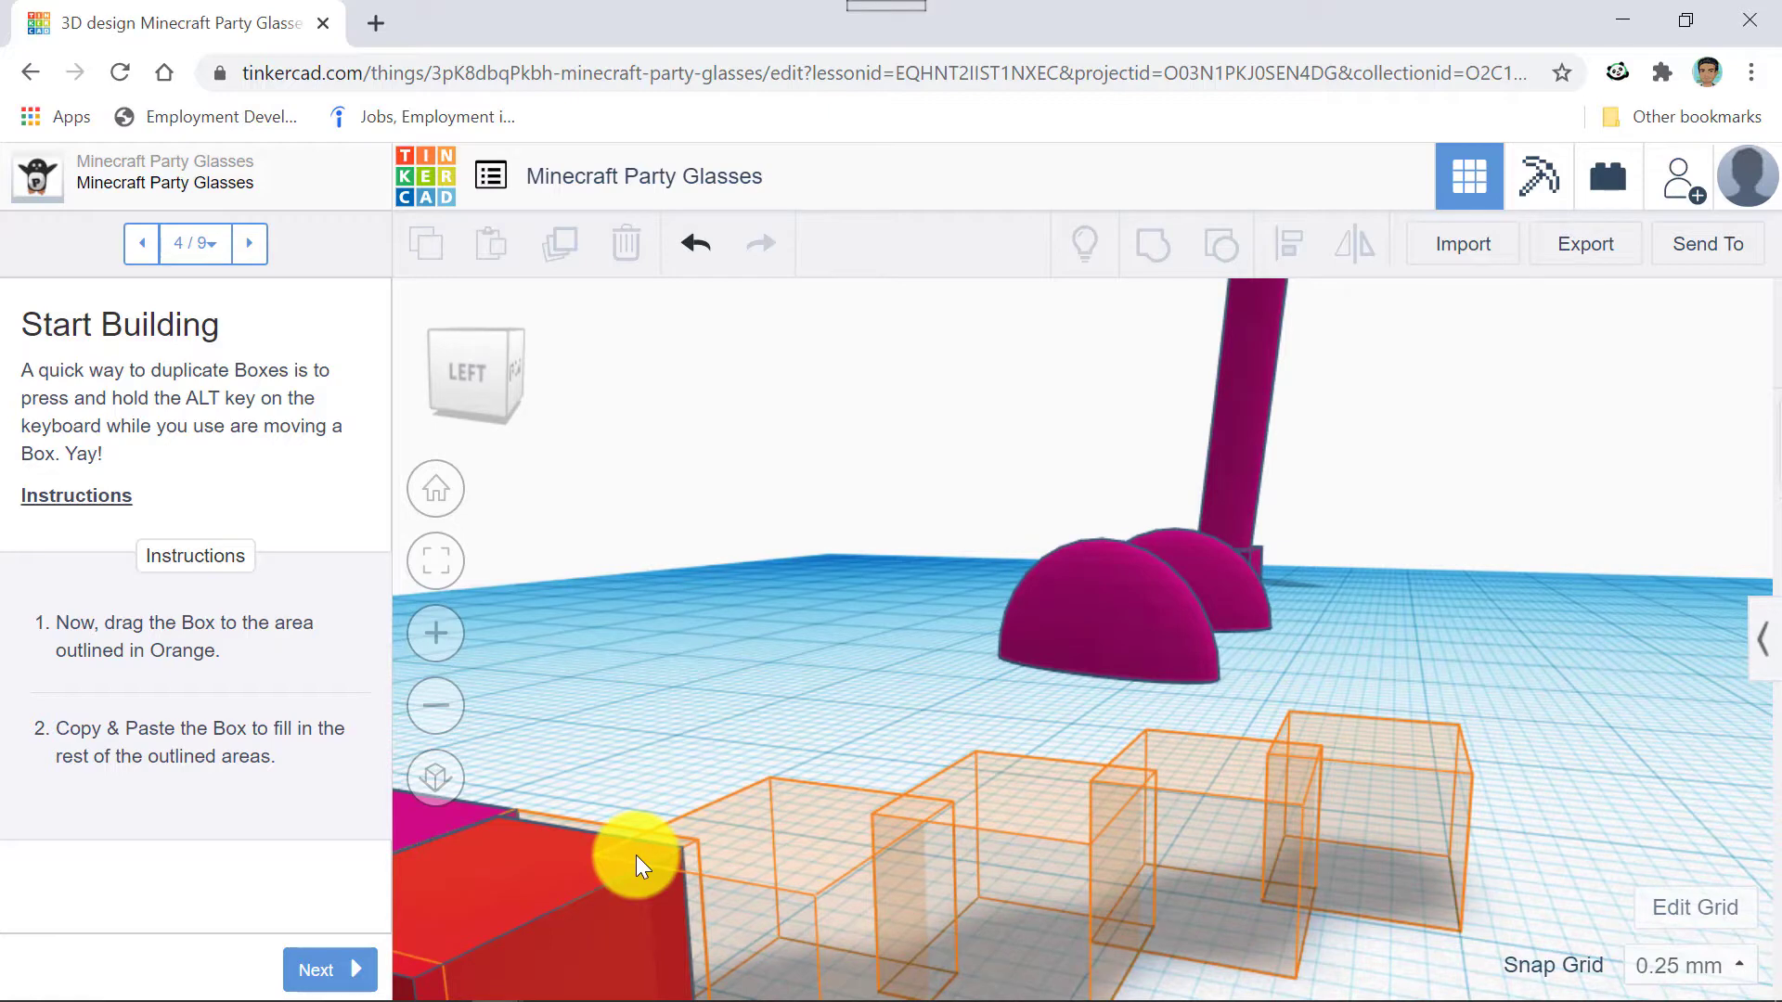
click(600, 876)
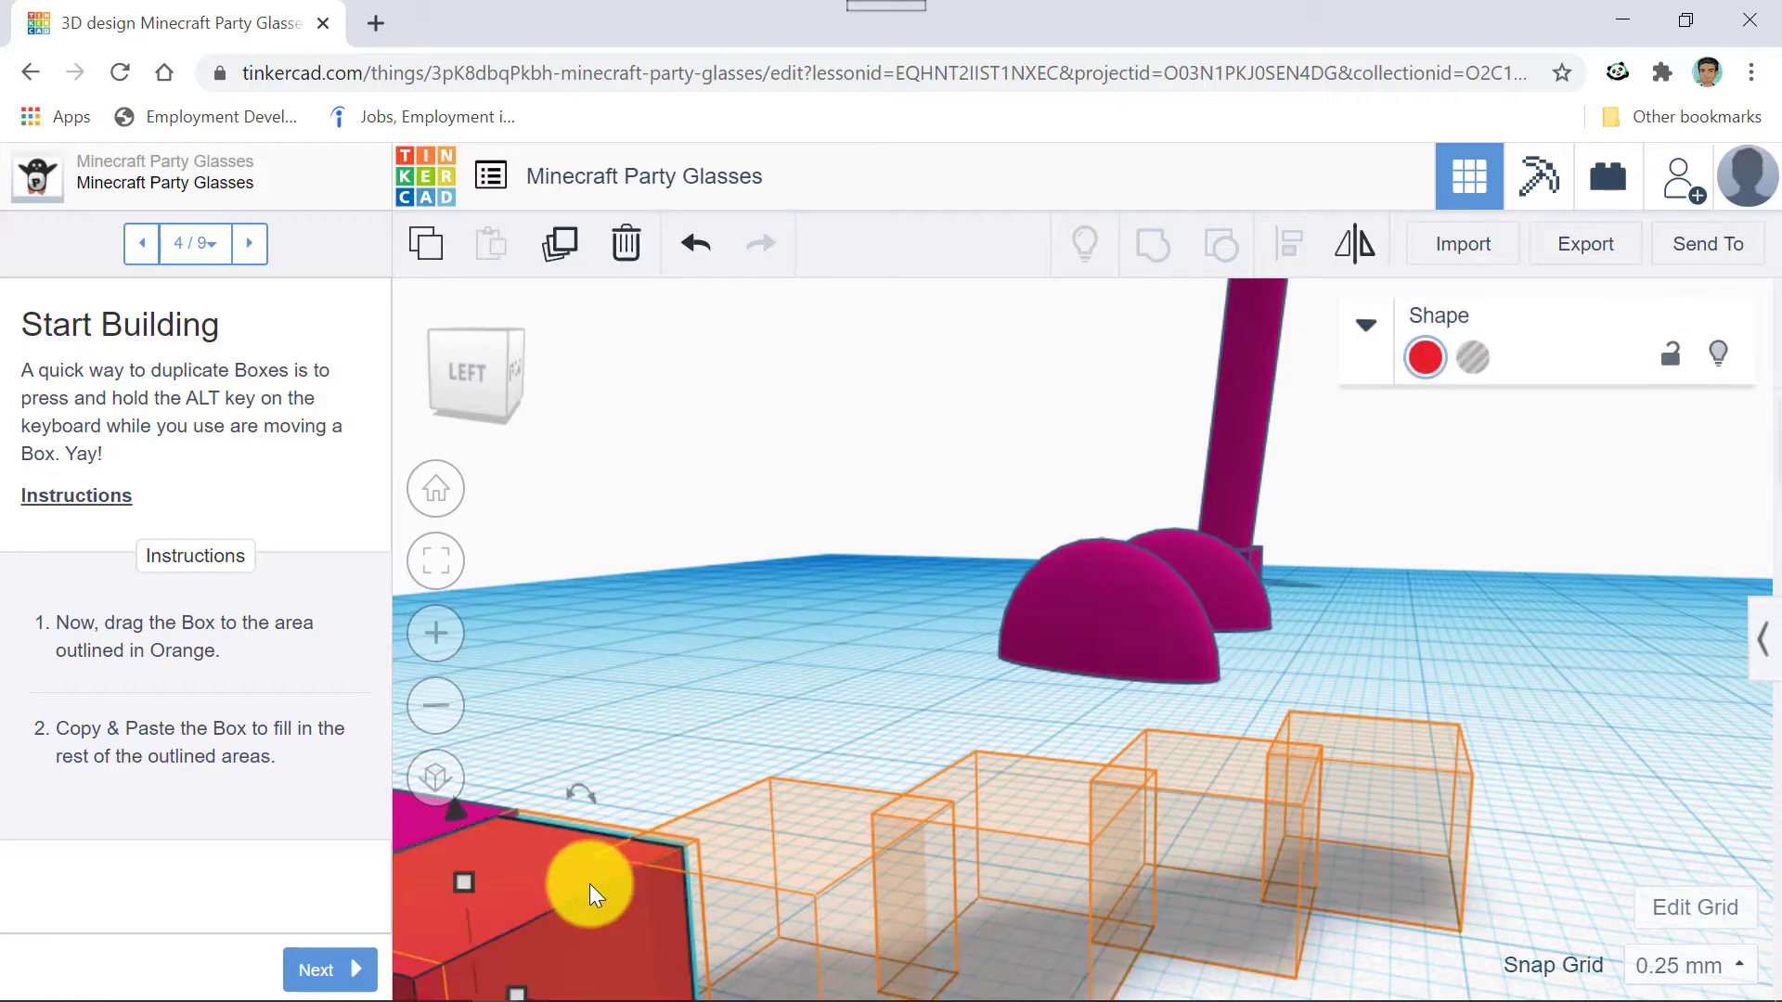
key(Right)
key(Right)
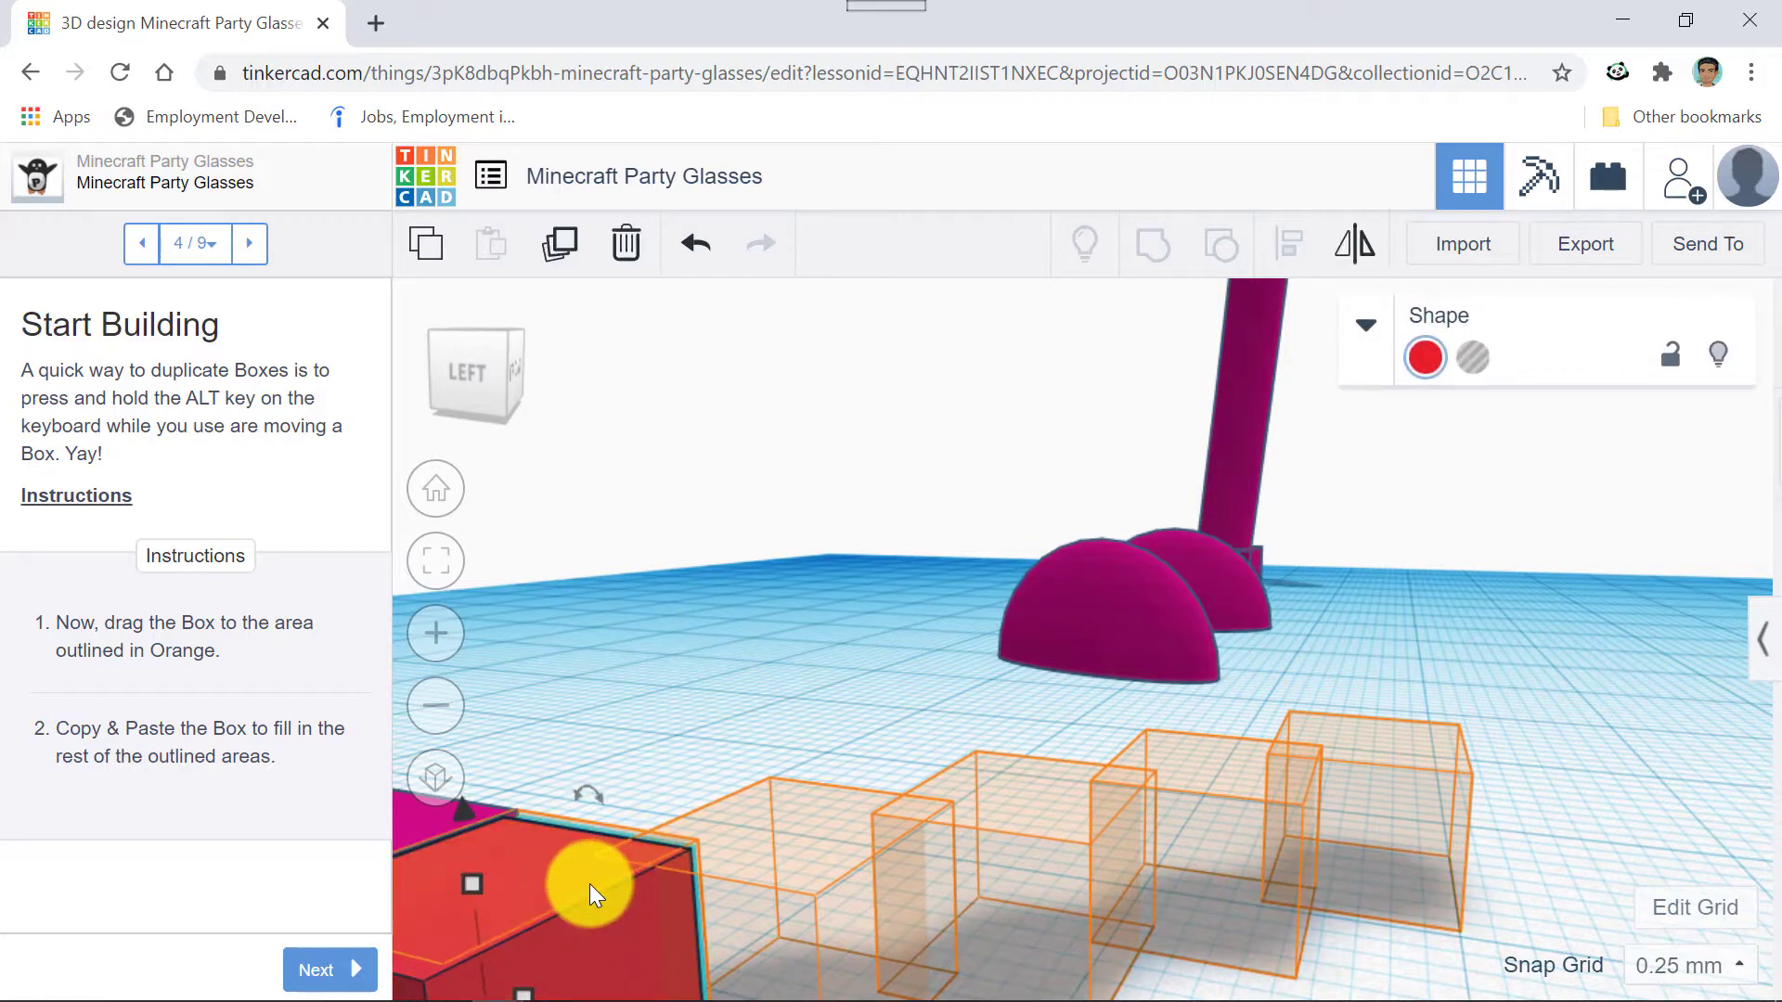
key(Left)
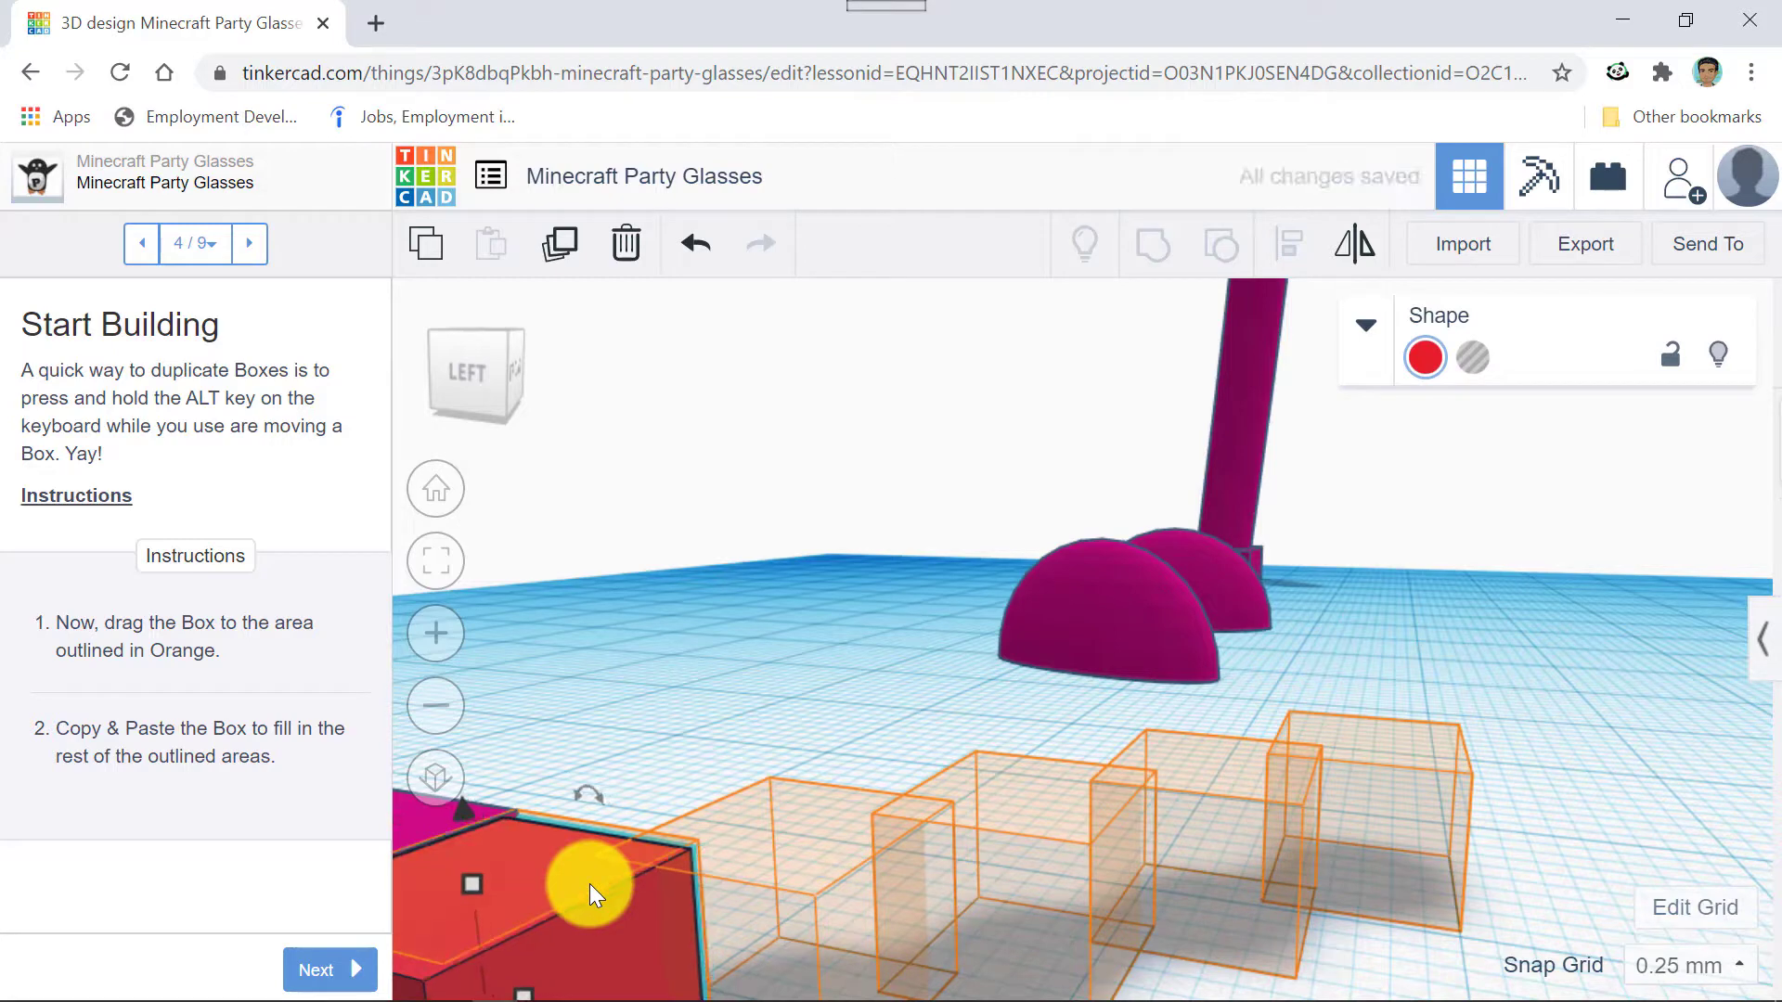
key(Right)
key(Right)
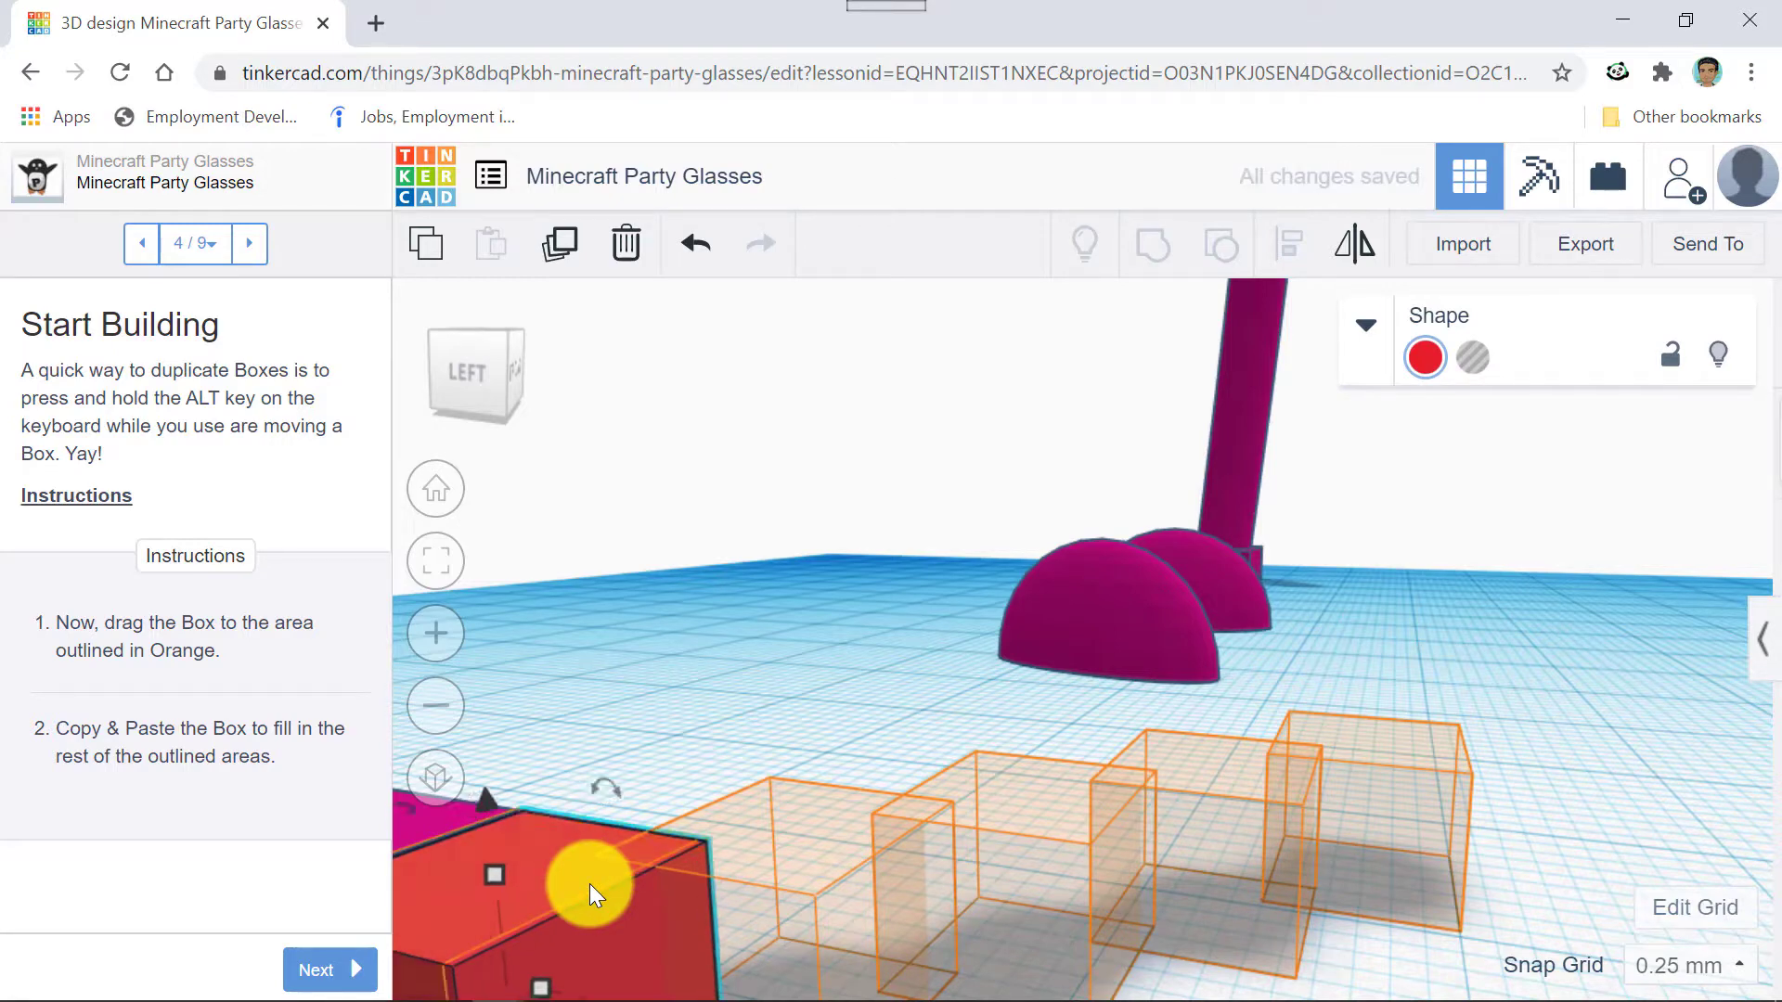
right_drag(703, 871, 759, 859)
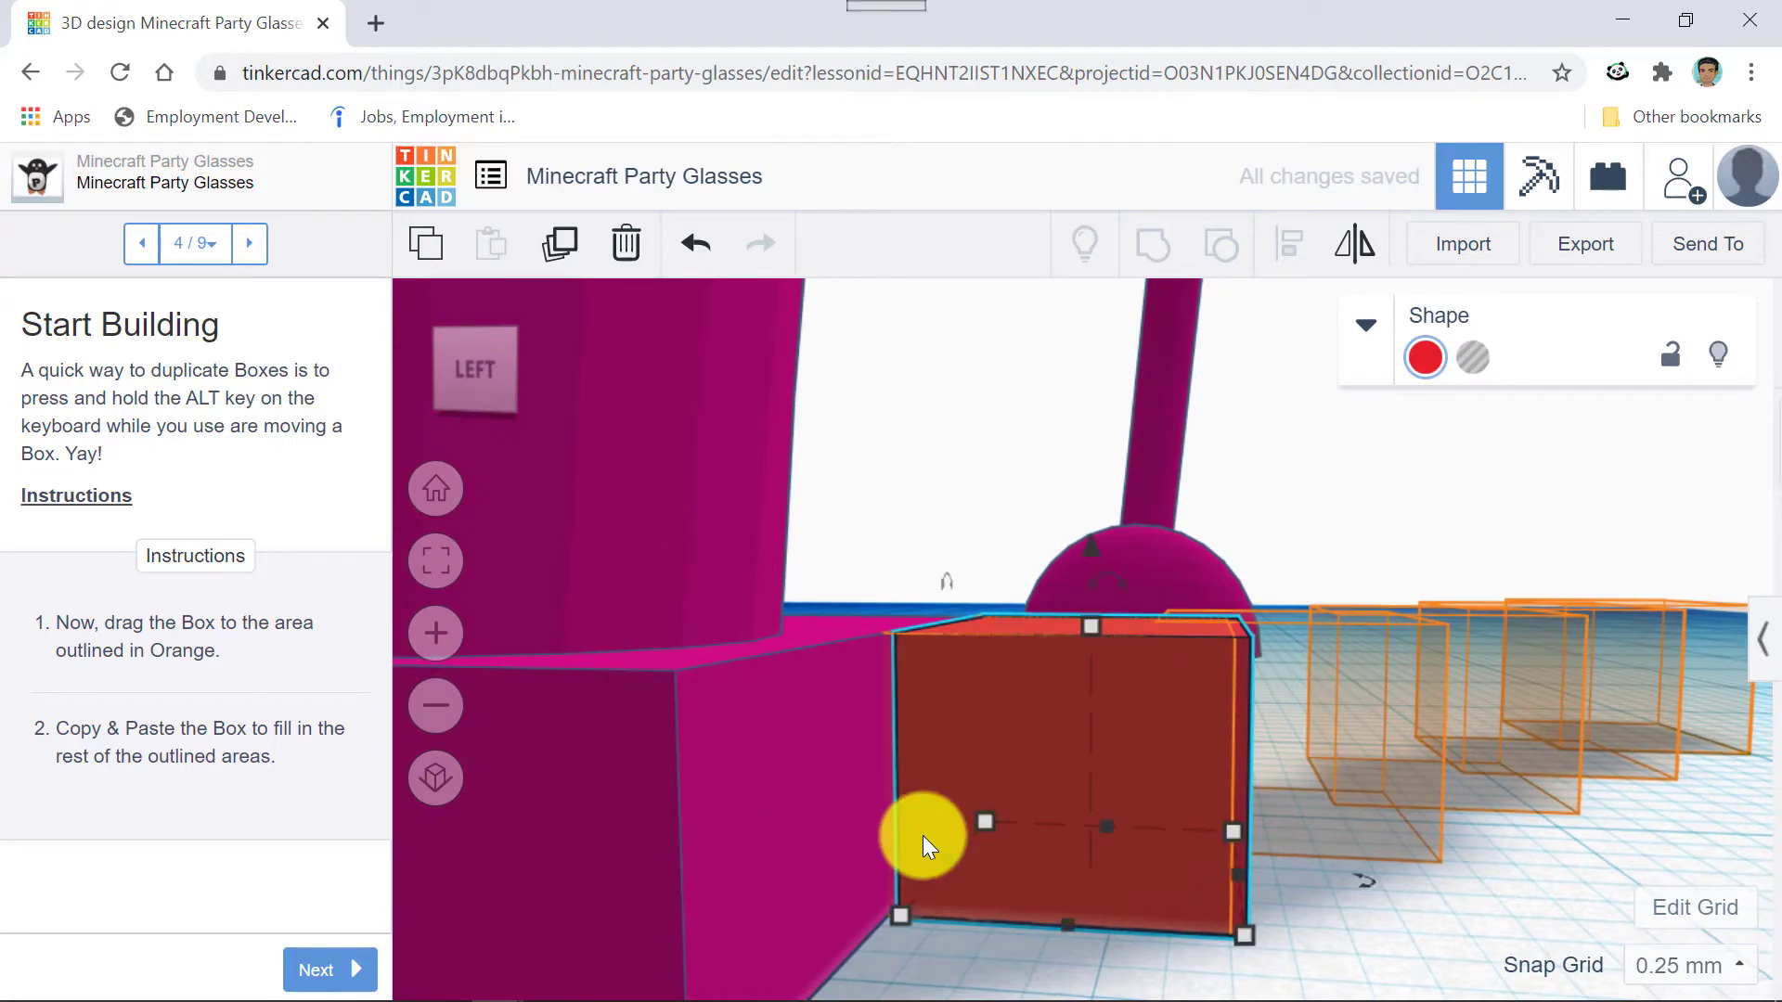
key(Left)
Copy the aligned red box and paste a duplicate of it.
right_drag(1363, 819, 1020, 885)
scroll(1021, 886, down, 5)
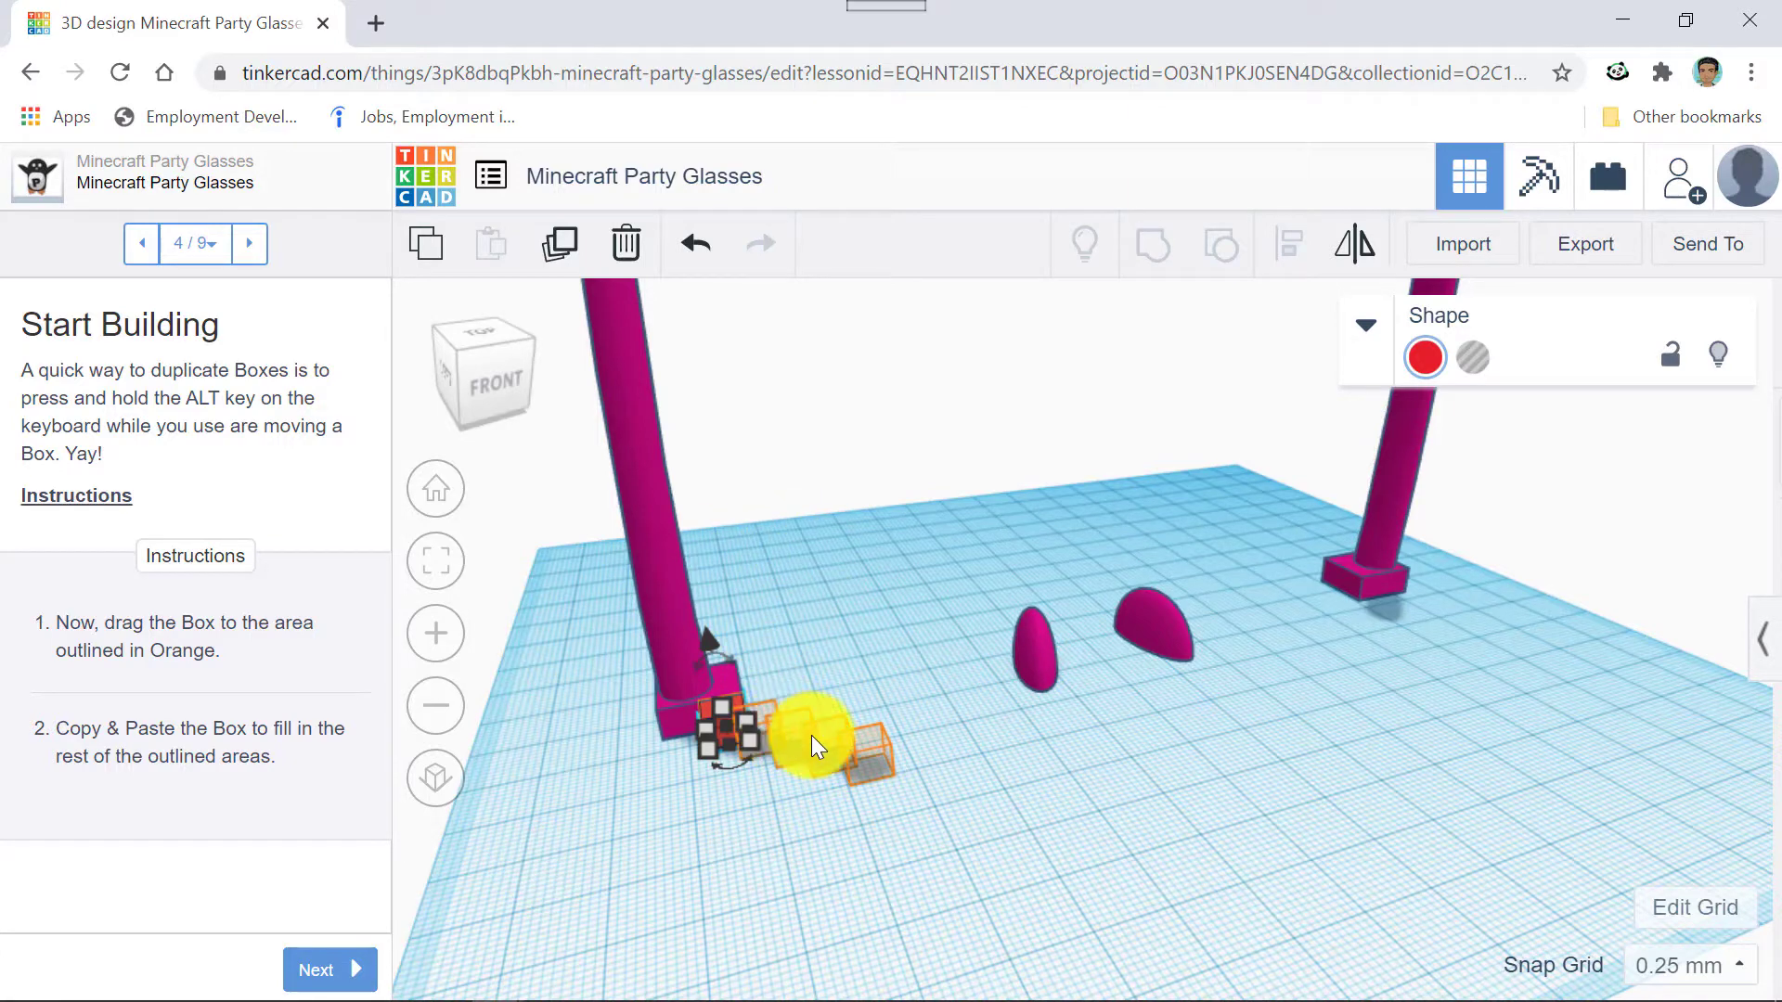
right_drag(728, 813, 849, 783)
scroll(794, 778, up, 3)
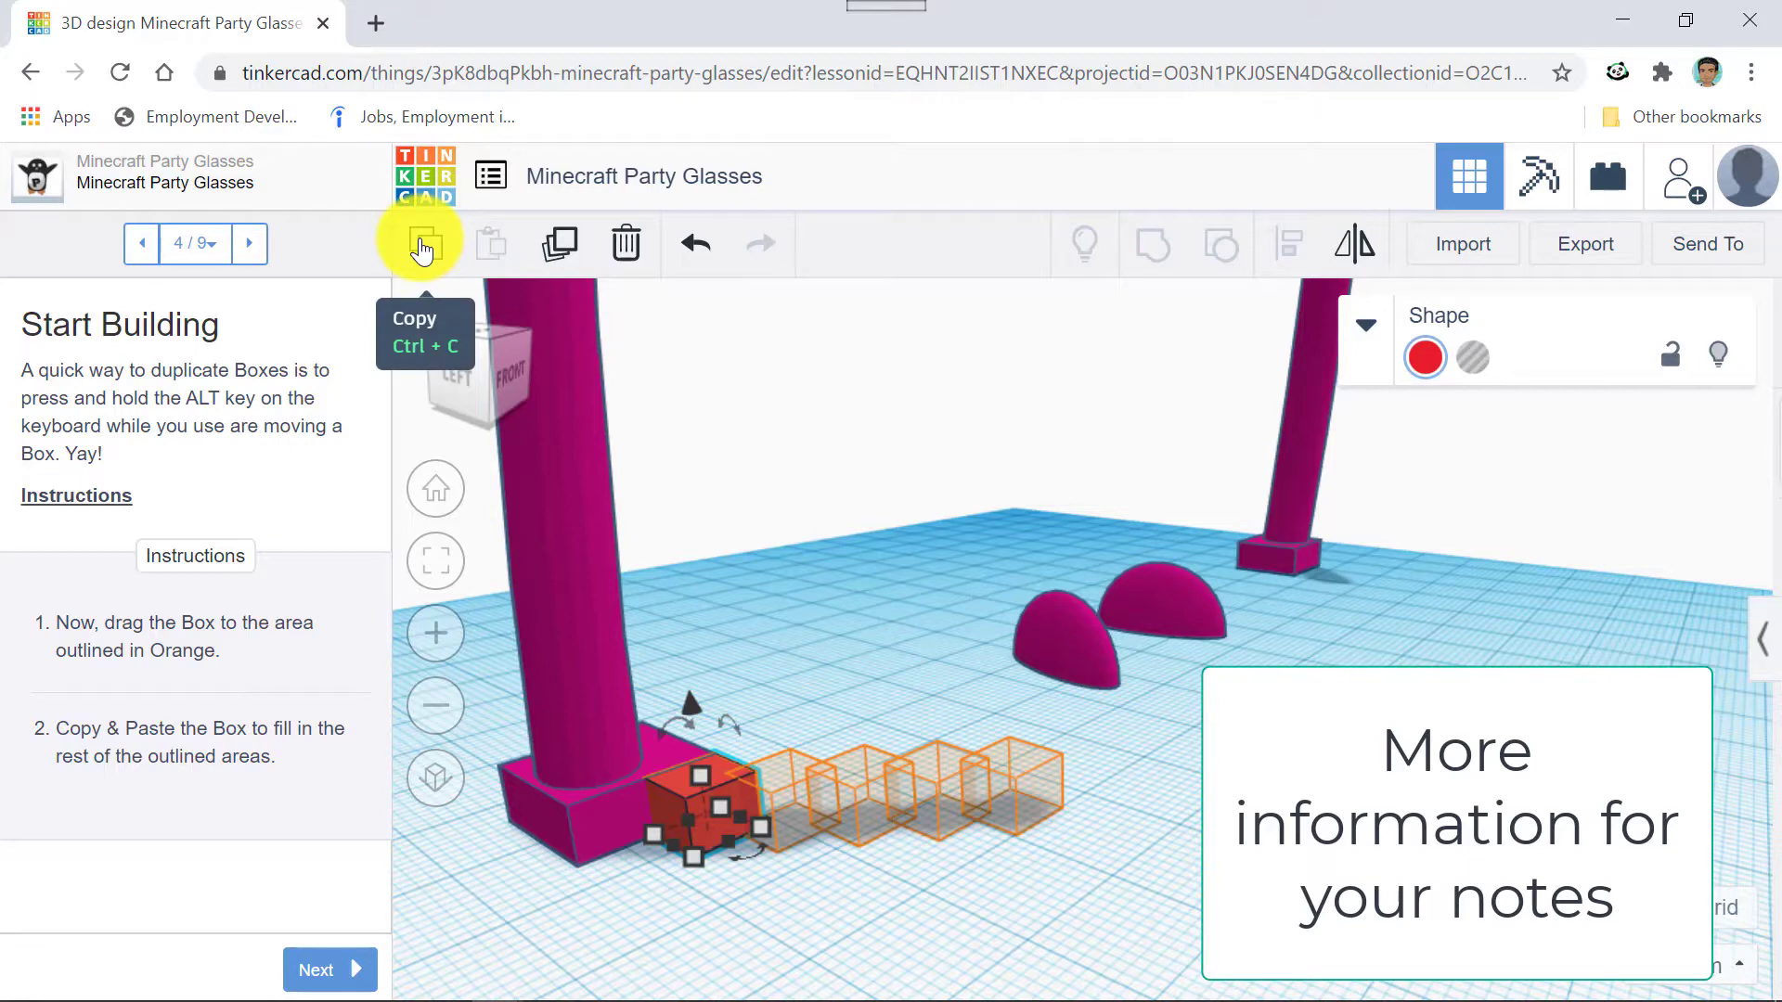
click(421, 247)
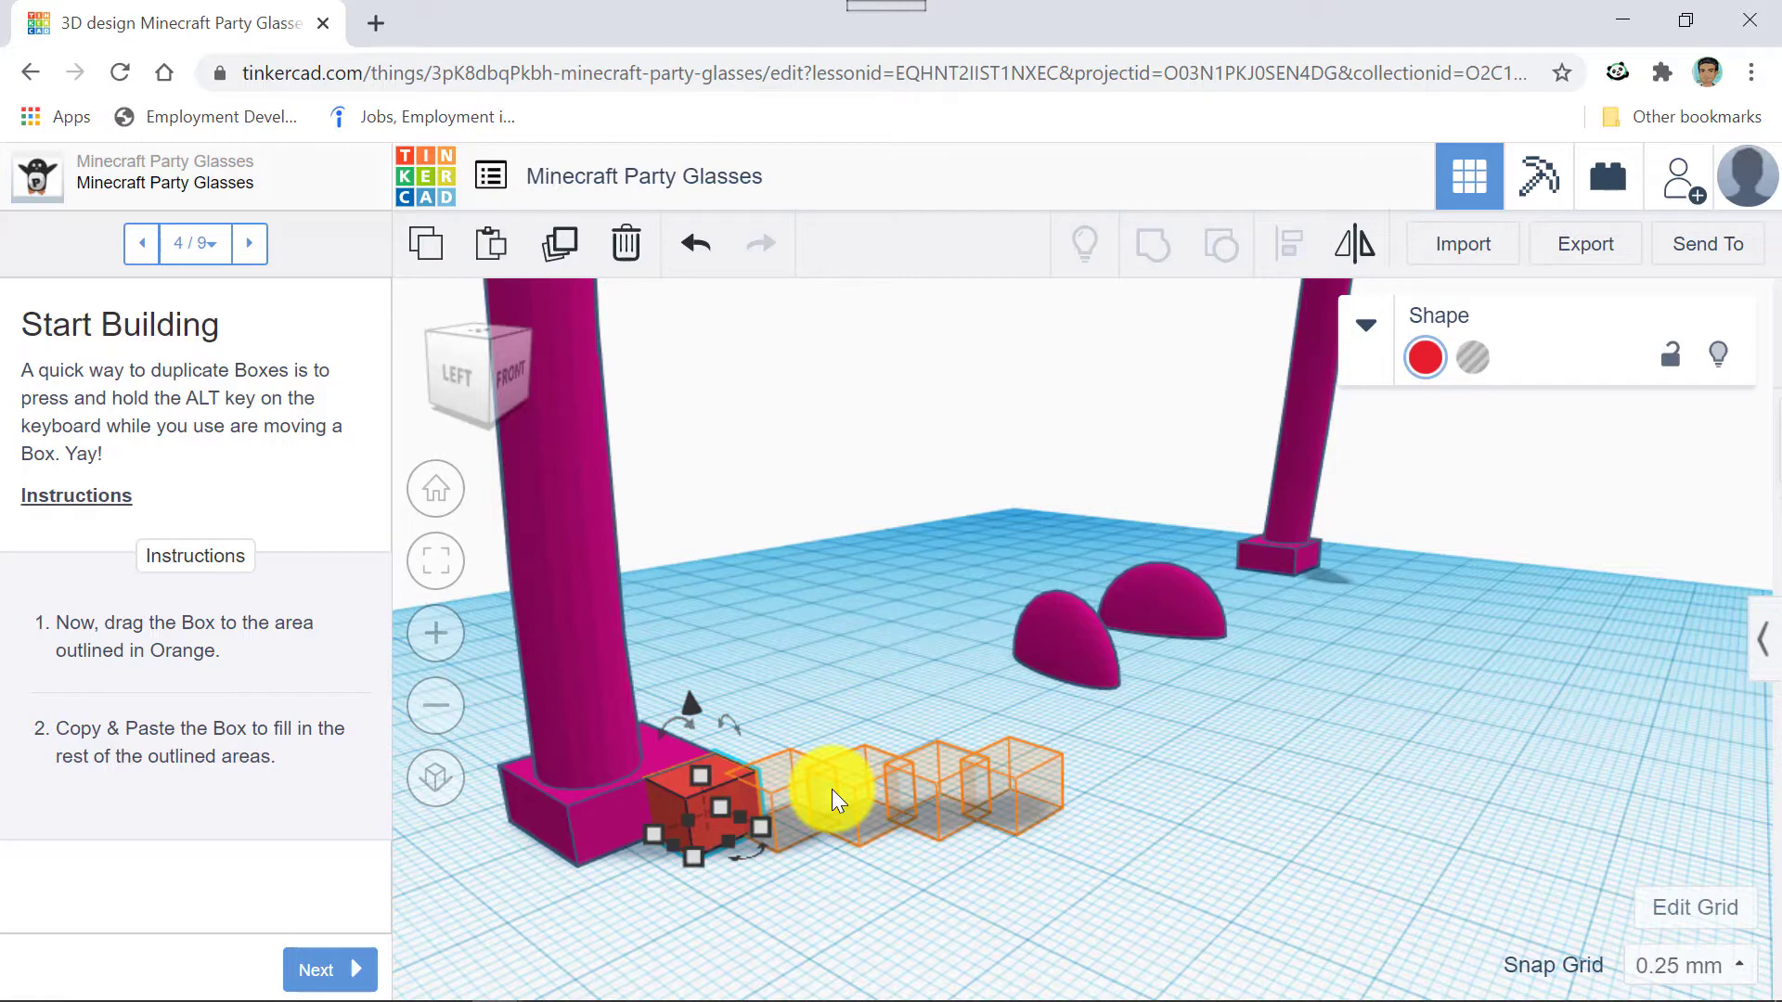
key(ctrl+v)
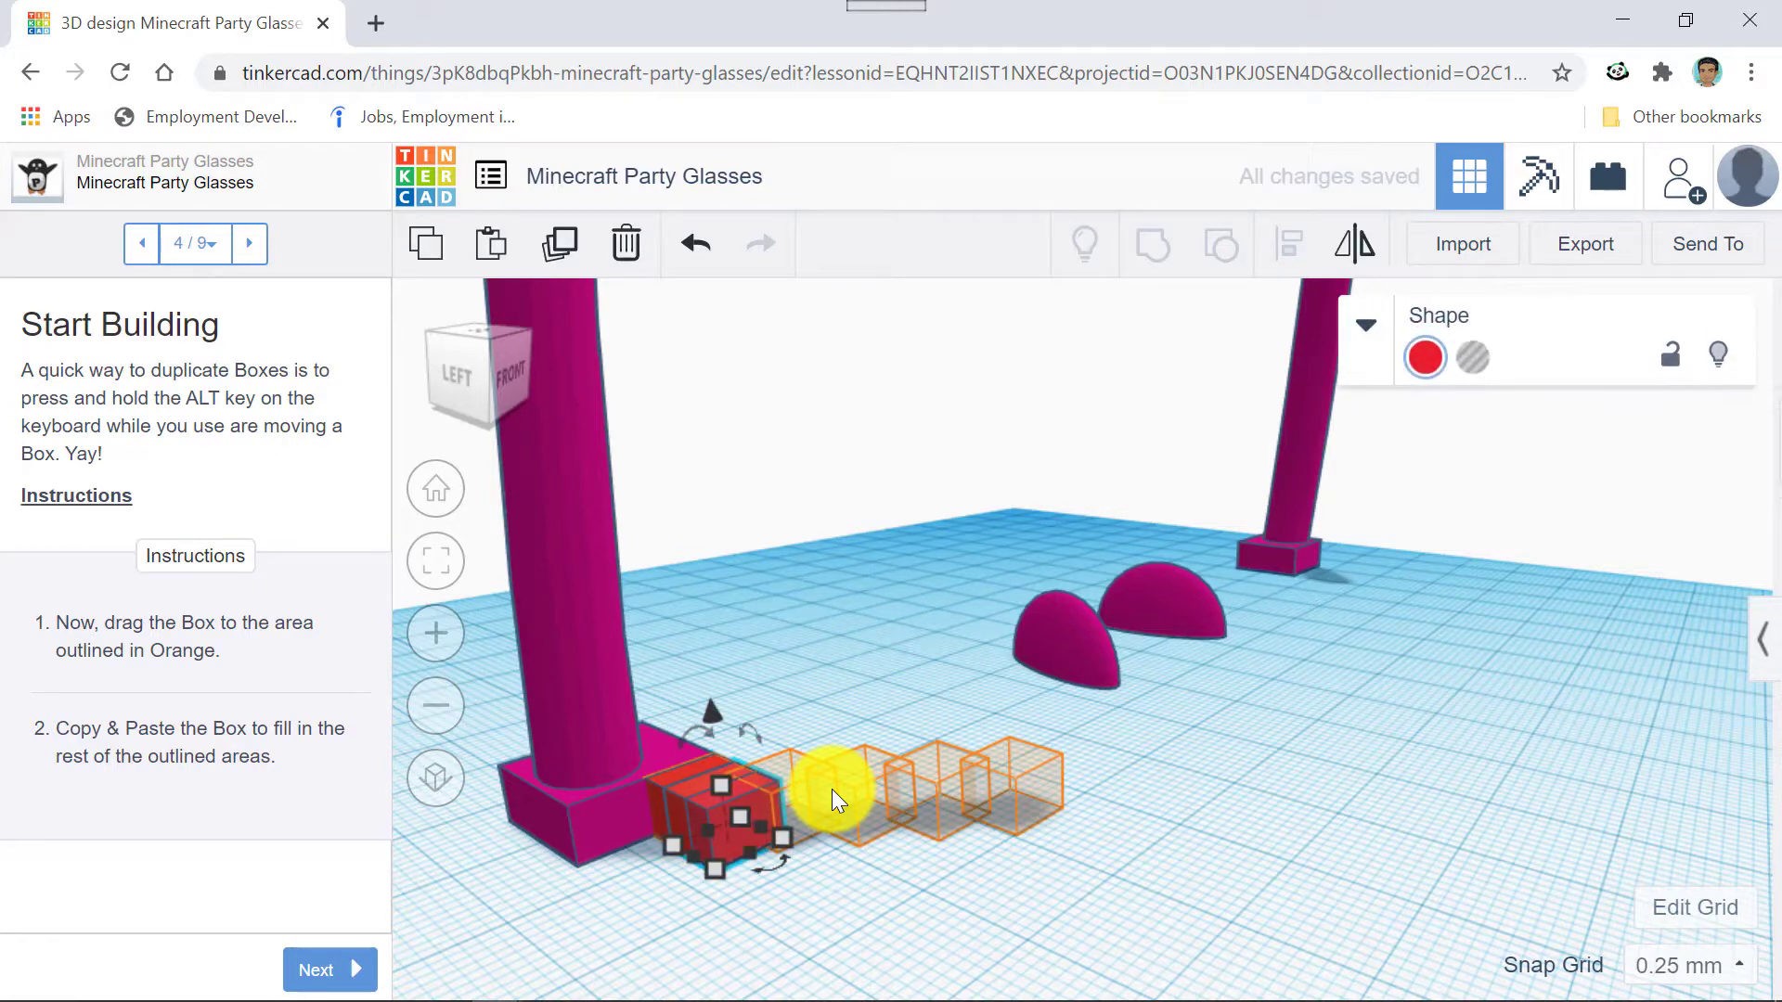
Move the pasted red box in 0.25 mm increments from the first box into the second orange outline.
scroll(843, 794, up, 4)
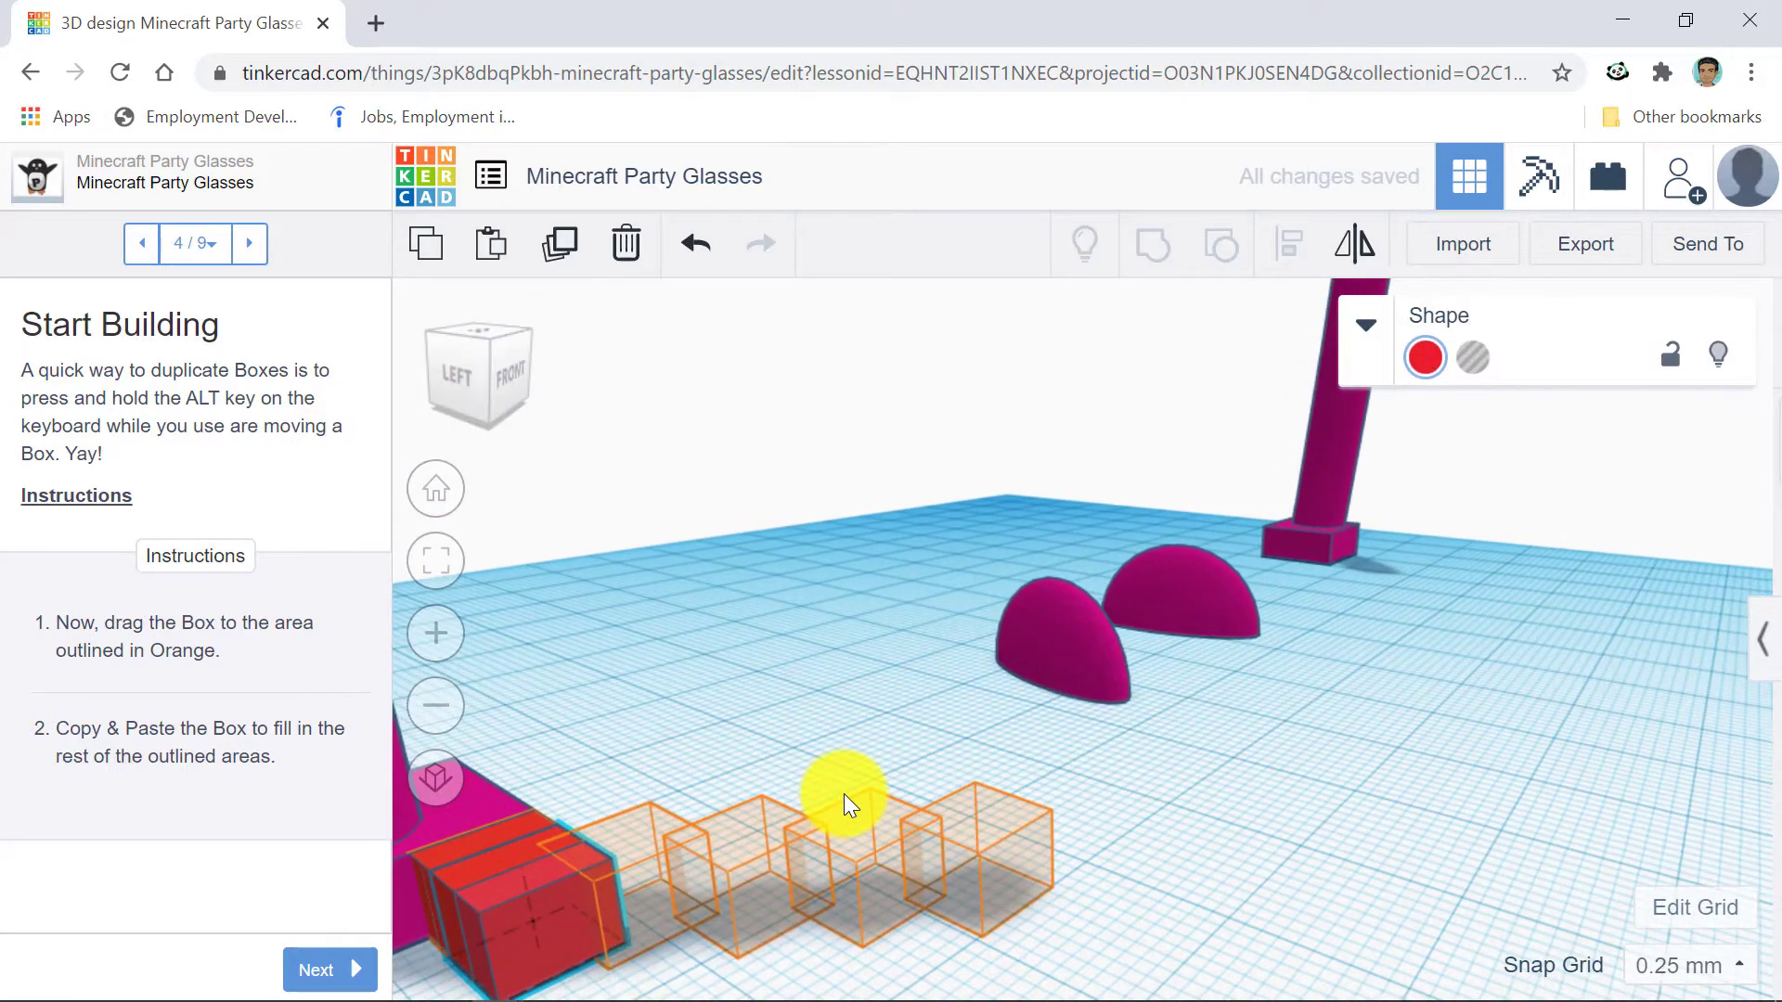
right_drag(843, 794, 930, 786)
key(Right)
key(Right)
key(Right)
key(Right)
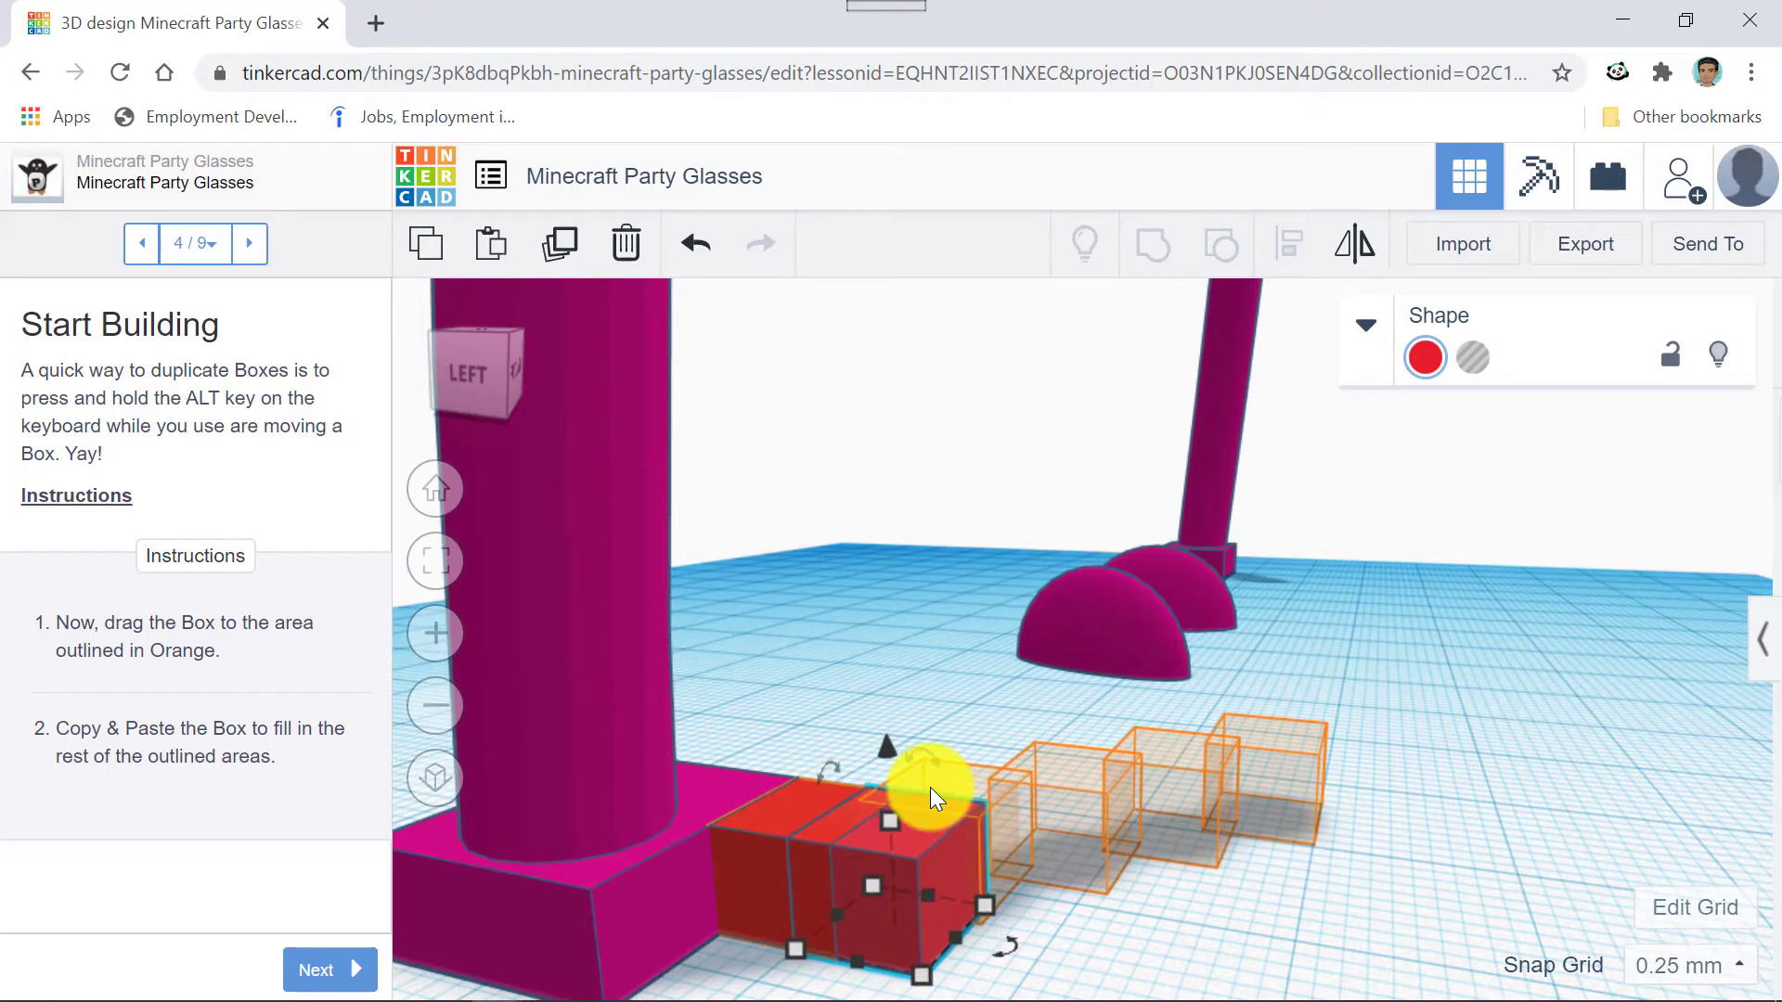
key(Right)
key(Right)
key(Right)
key(Right)
key(Right)
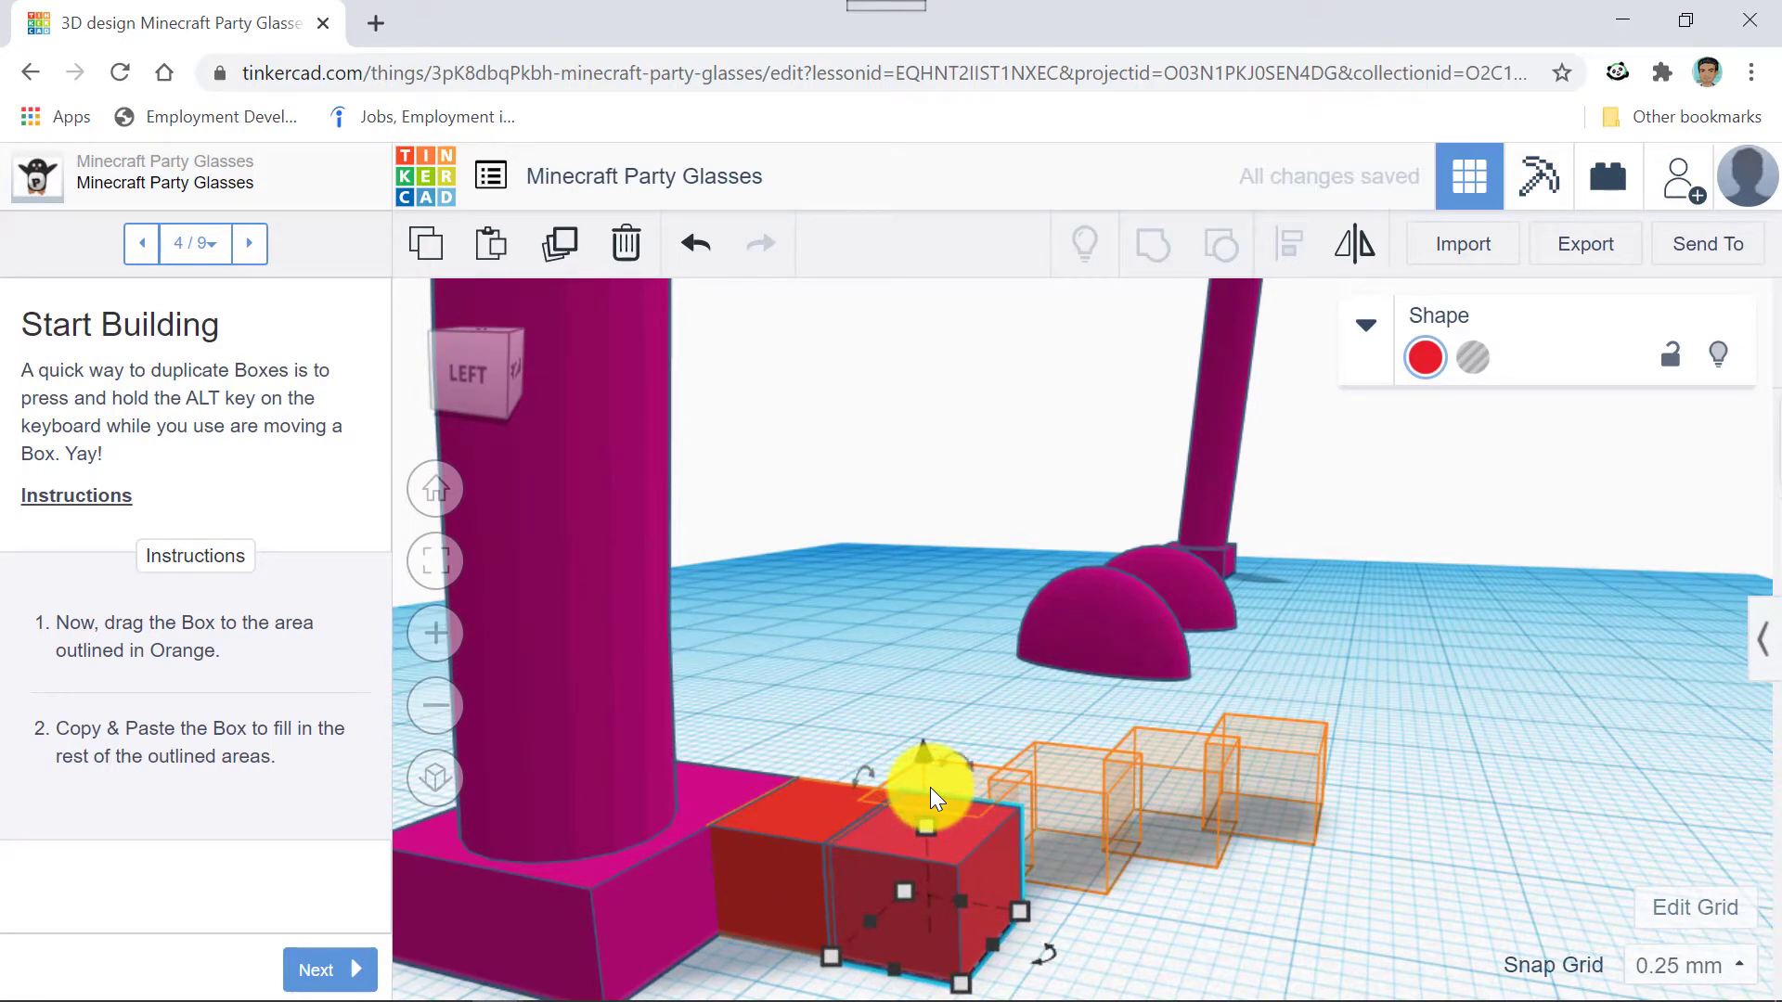
key(Right)
key(Right)
key(Right)
key(Right)
key(Right)
key(Right)
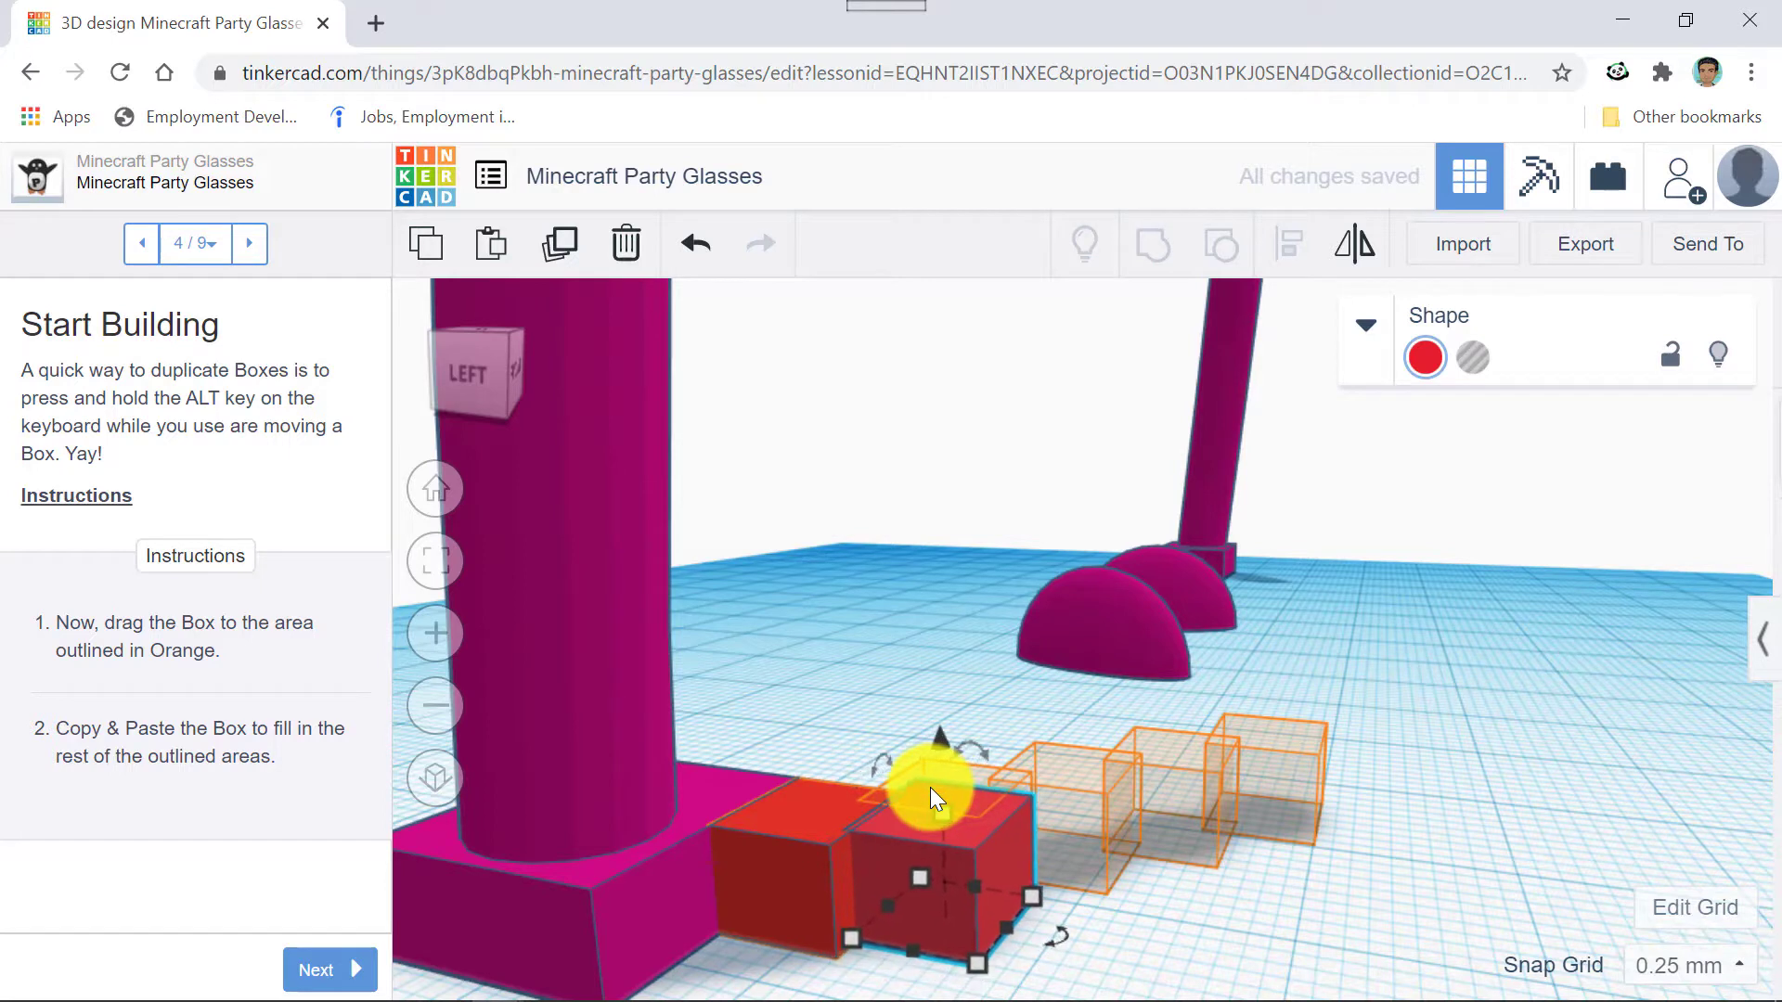
key(Right)
key(Right)
key(Right)
key(Right)
key(Right)
key(Right)
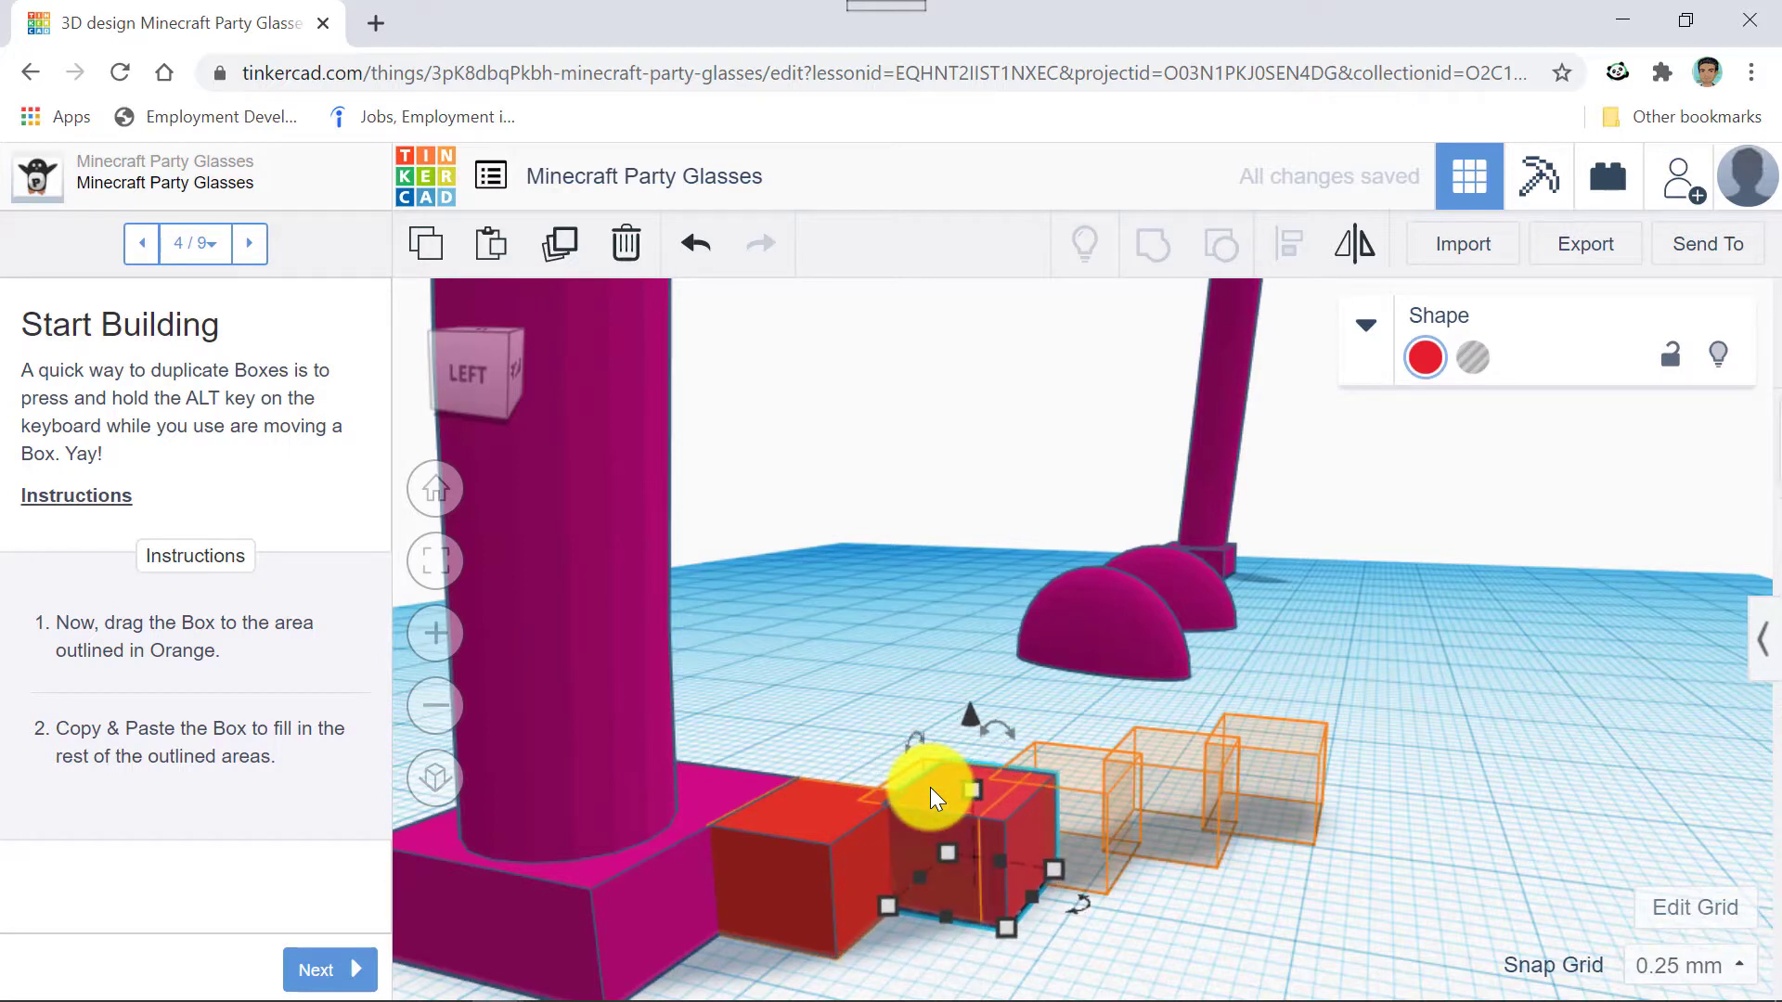
key(Left)
key(Left)
key(Left)
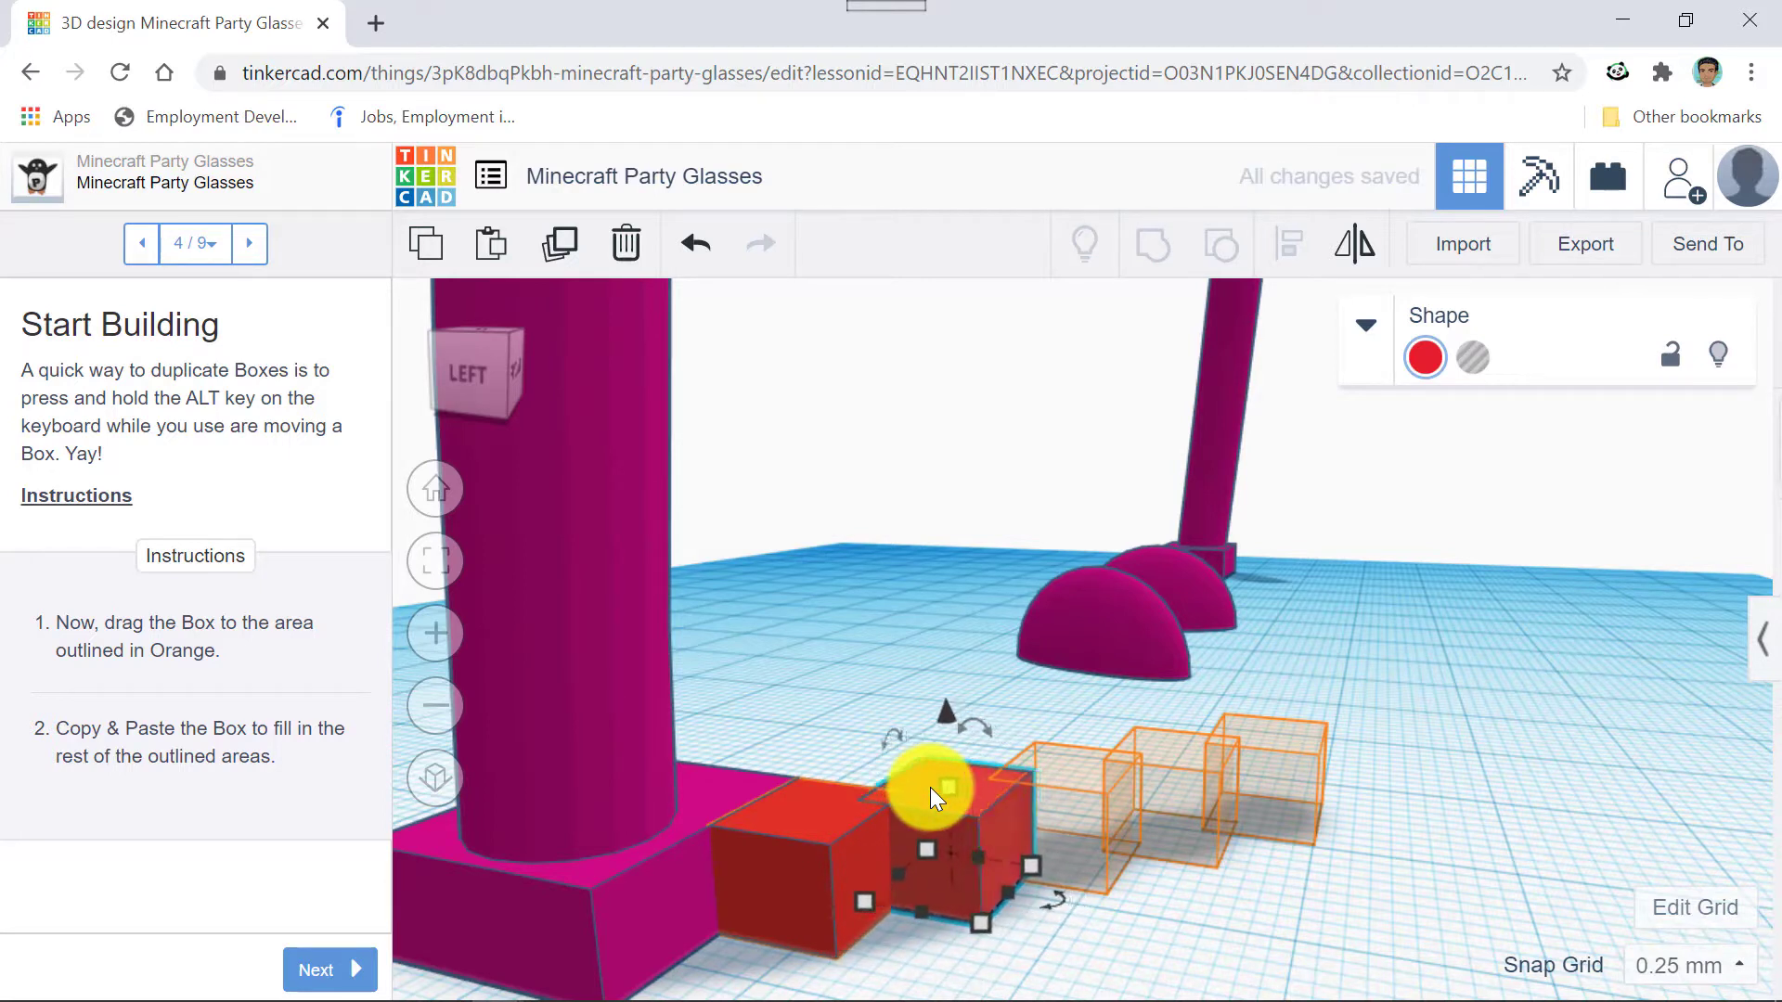
Duplicate the second red box and move the copy in 0.25 mm increments into the third orange outline.
right_drag(1229, 676, 1144, 683)
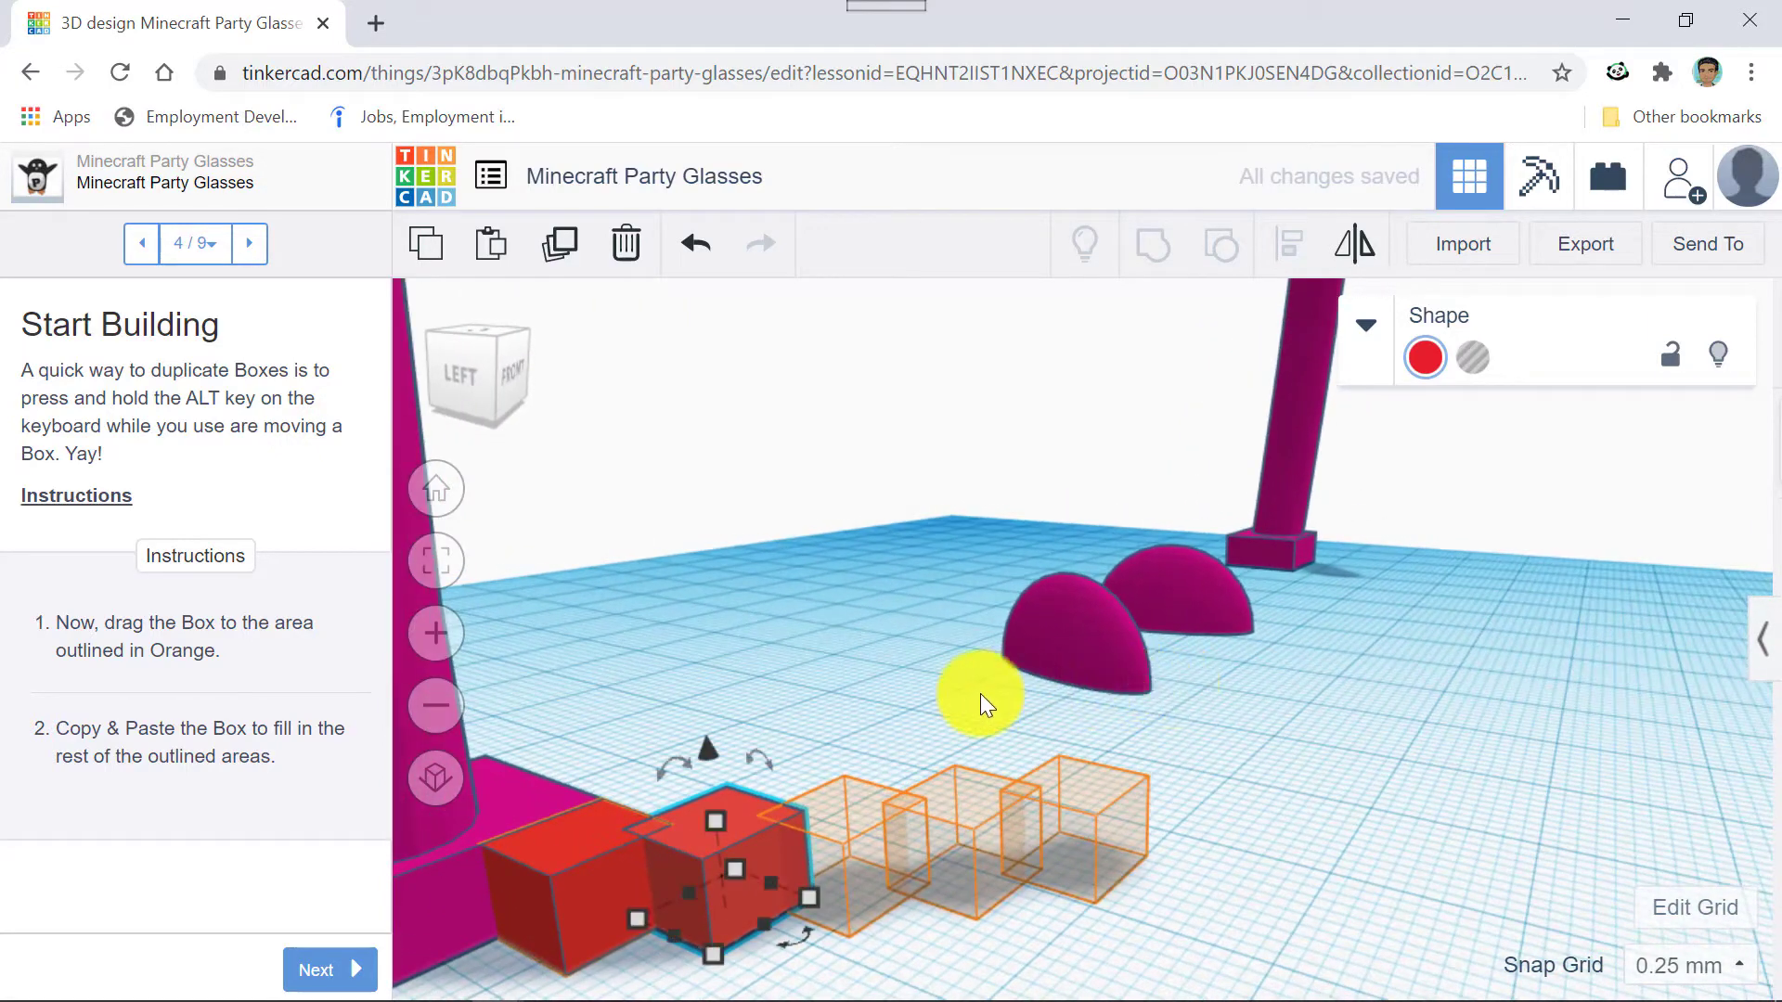
key(Right)
key(Right)
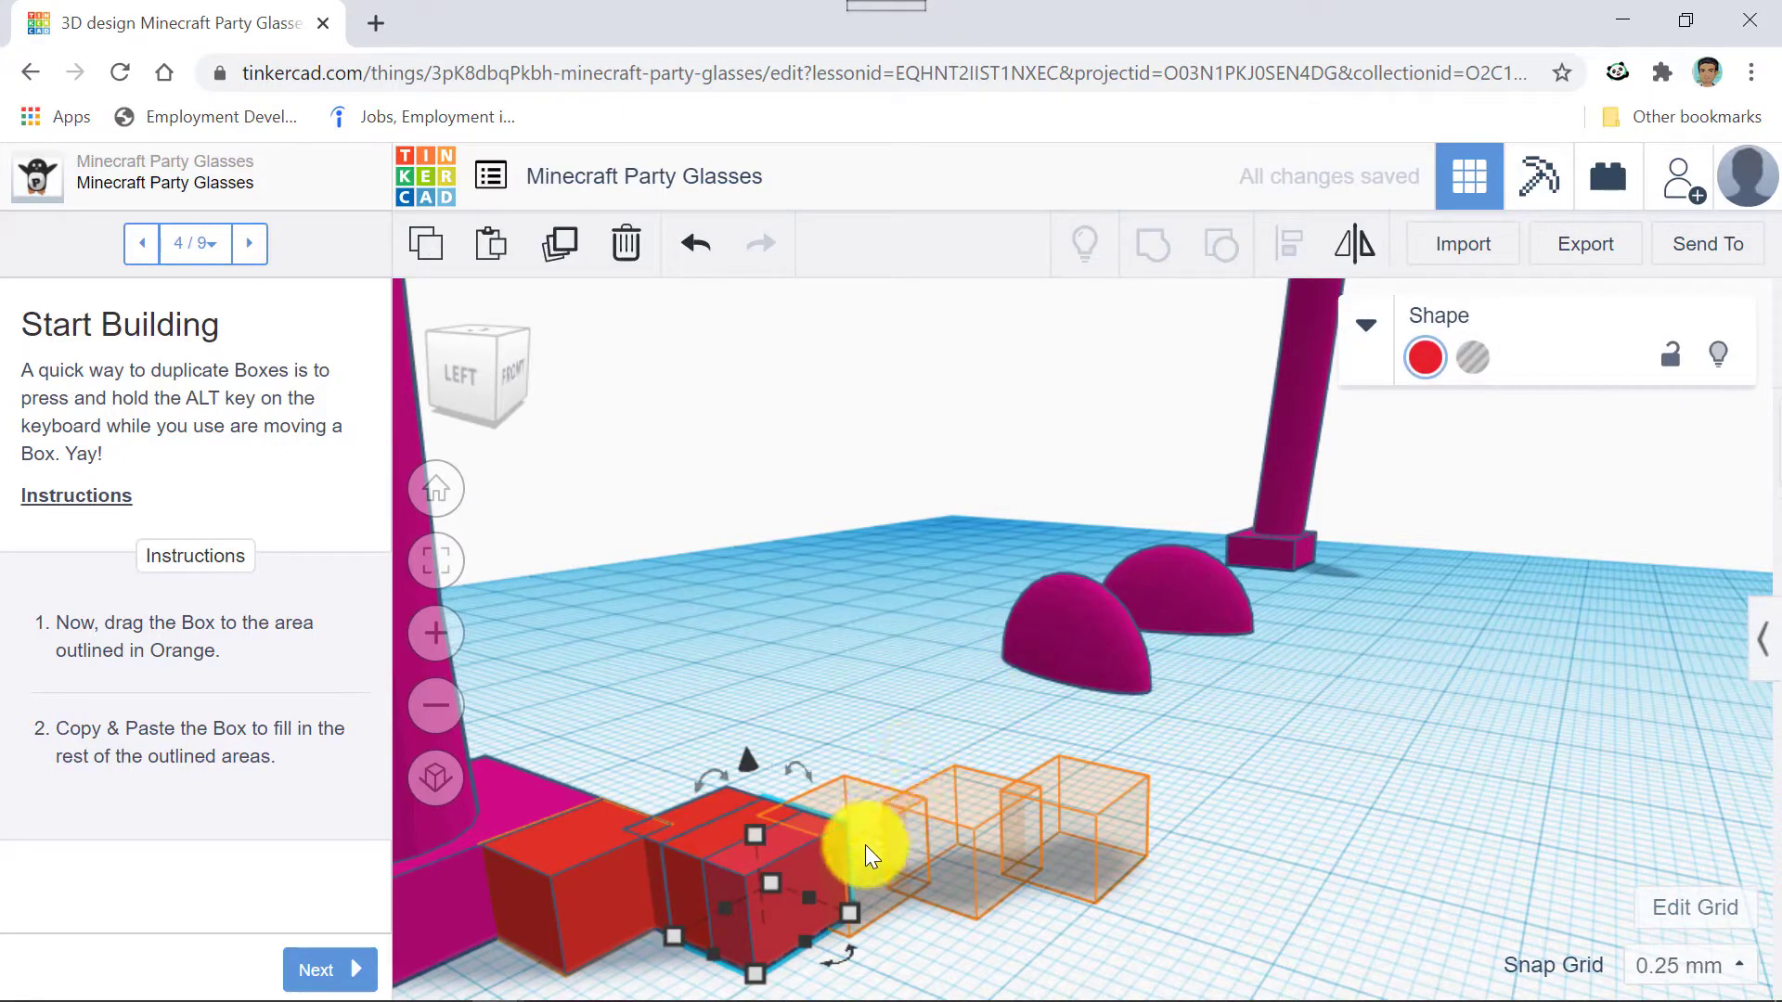
key(Right)
key(Right)
key(Right)
key(Right)
key(Right)
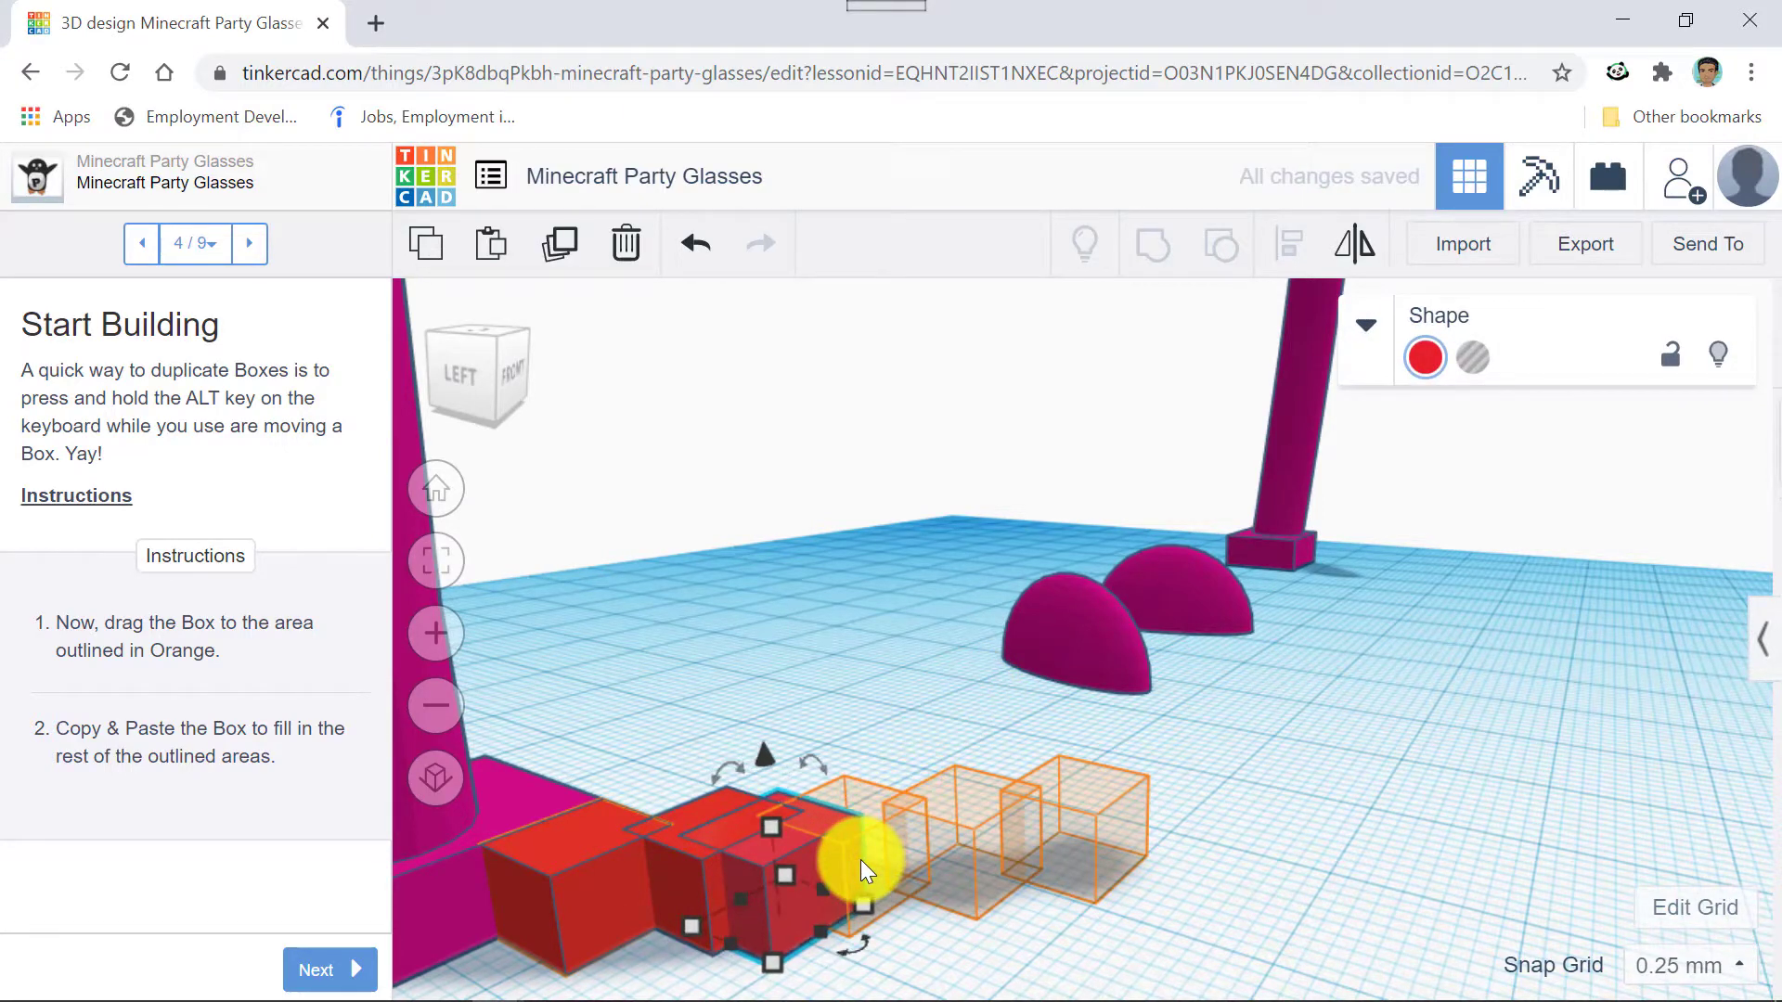
key(Right)
key(Right)
key(Right)
key(Right)
key(Right)
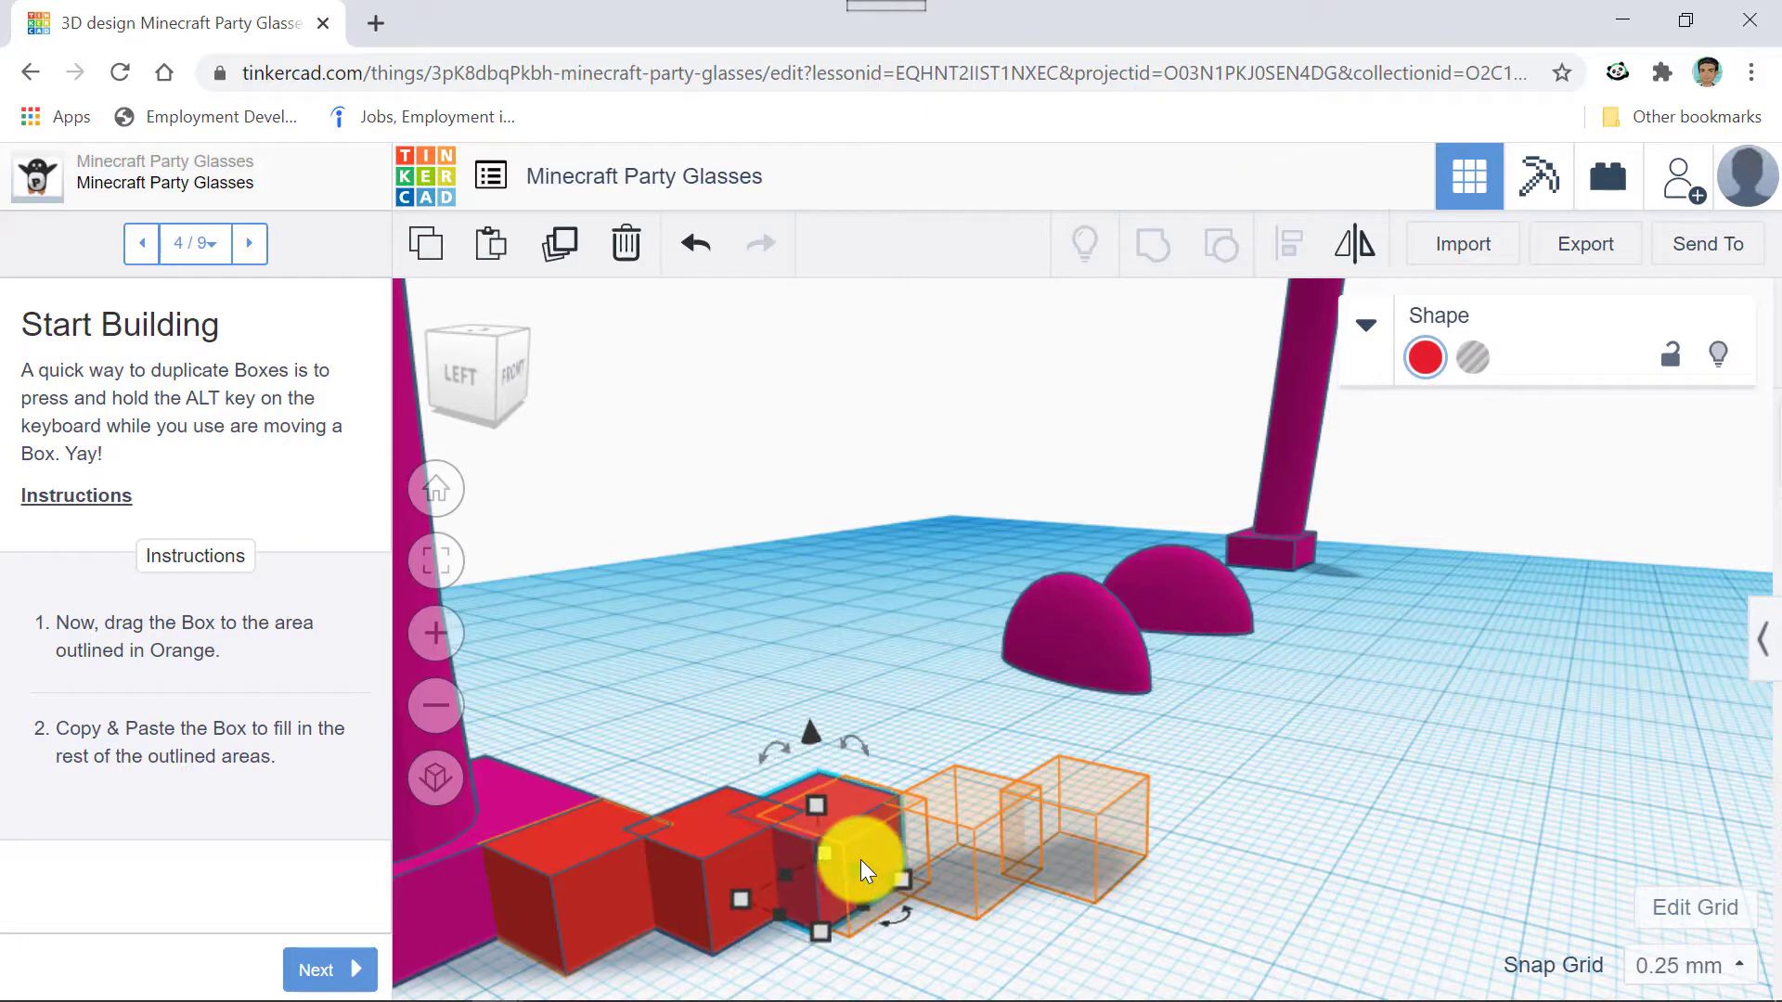
key(Right)
key(Right)
key(Right)
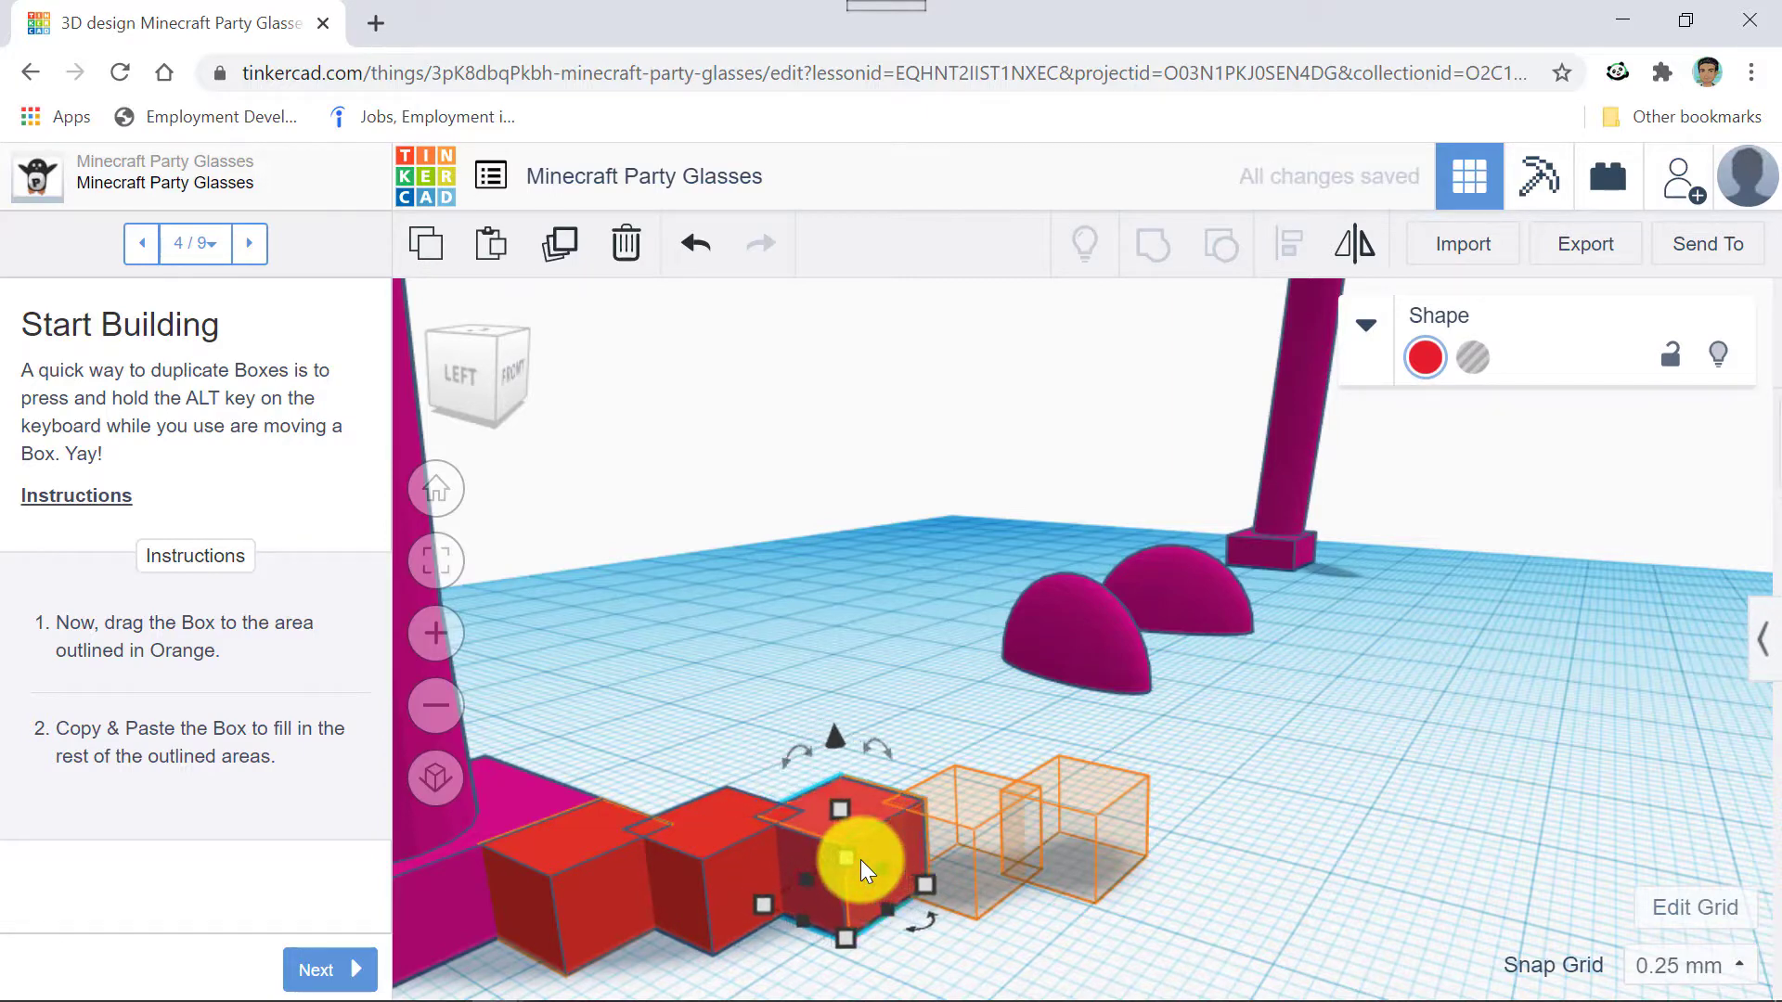
Duplicate the third red box and move the copy in 0.25 mm increments into the fourth orange outline.
click(990, 695)
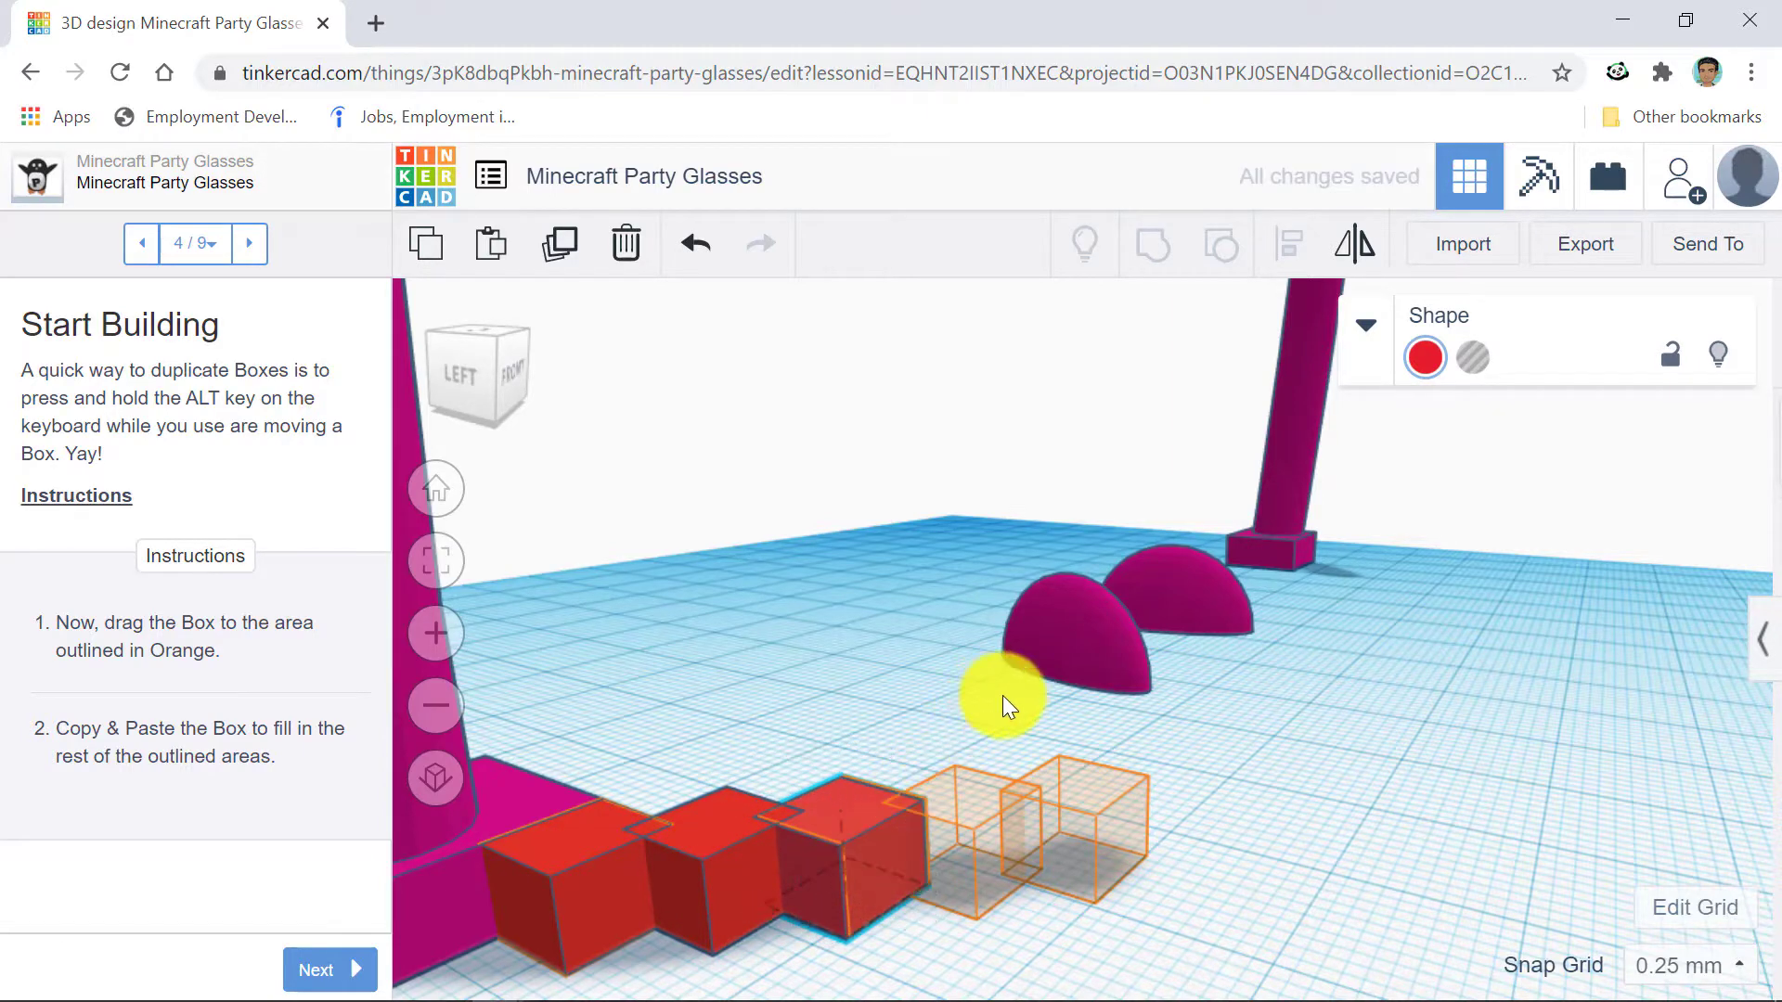
right_drag(1003, 694, 1017, 693)
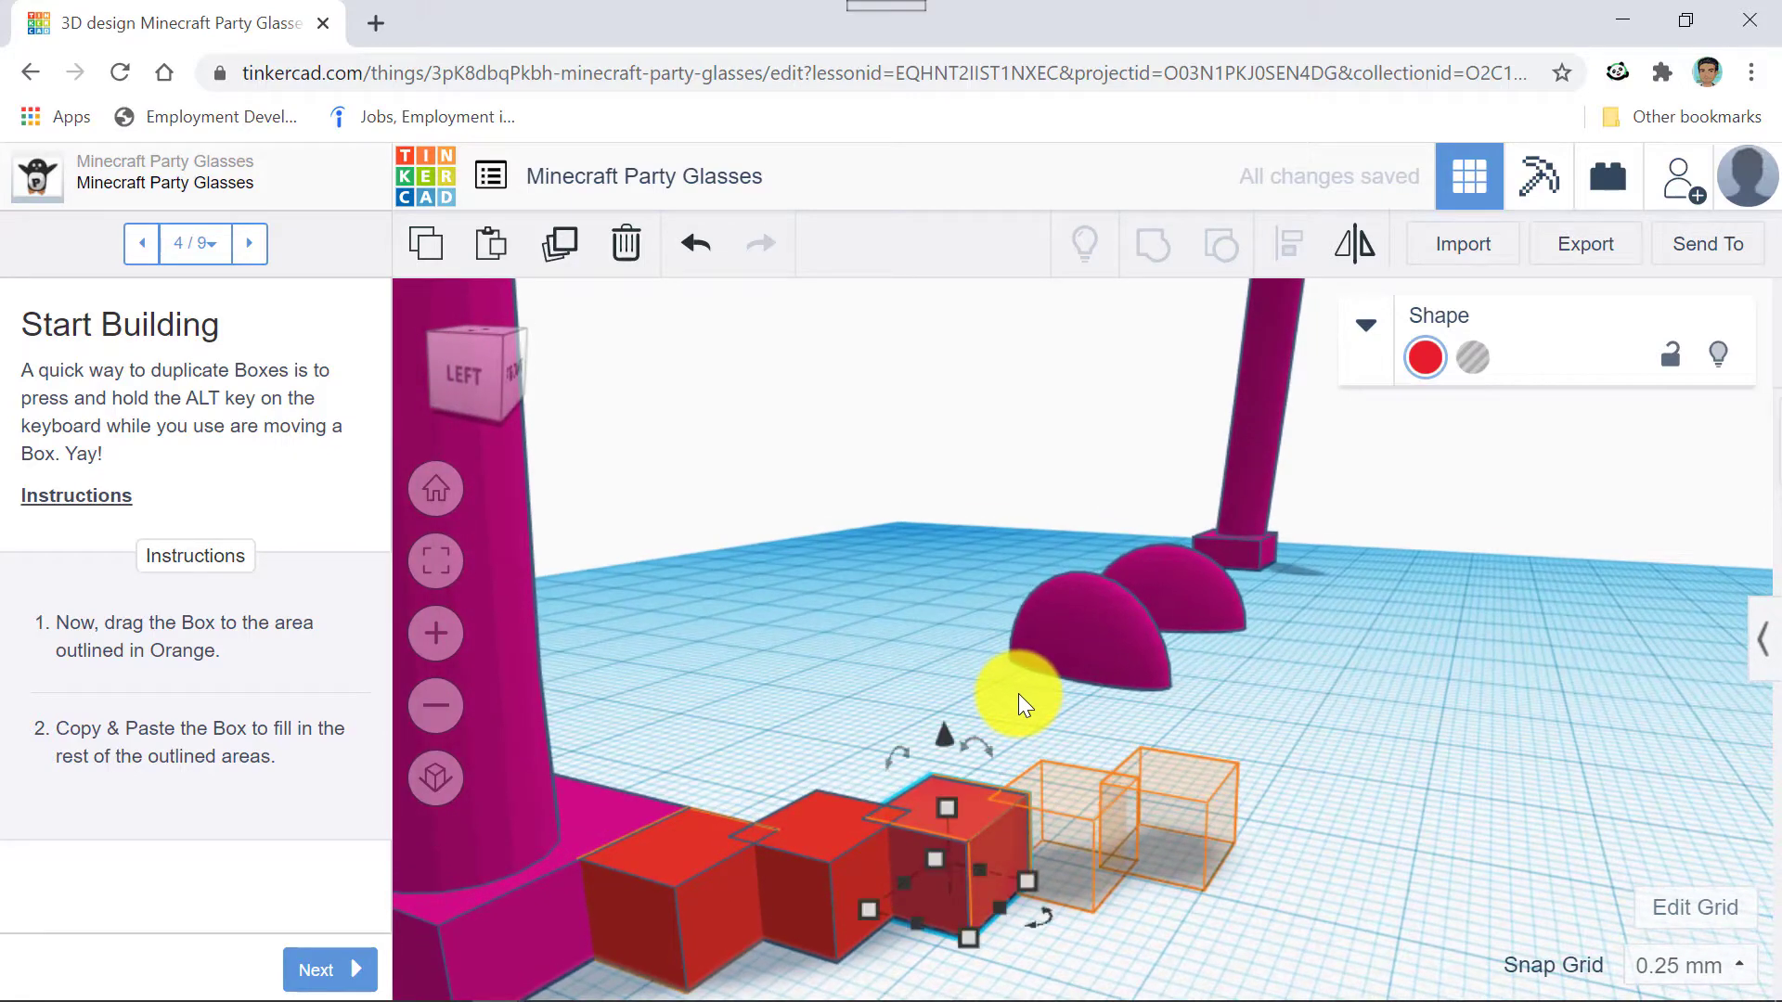
click(564, 256)
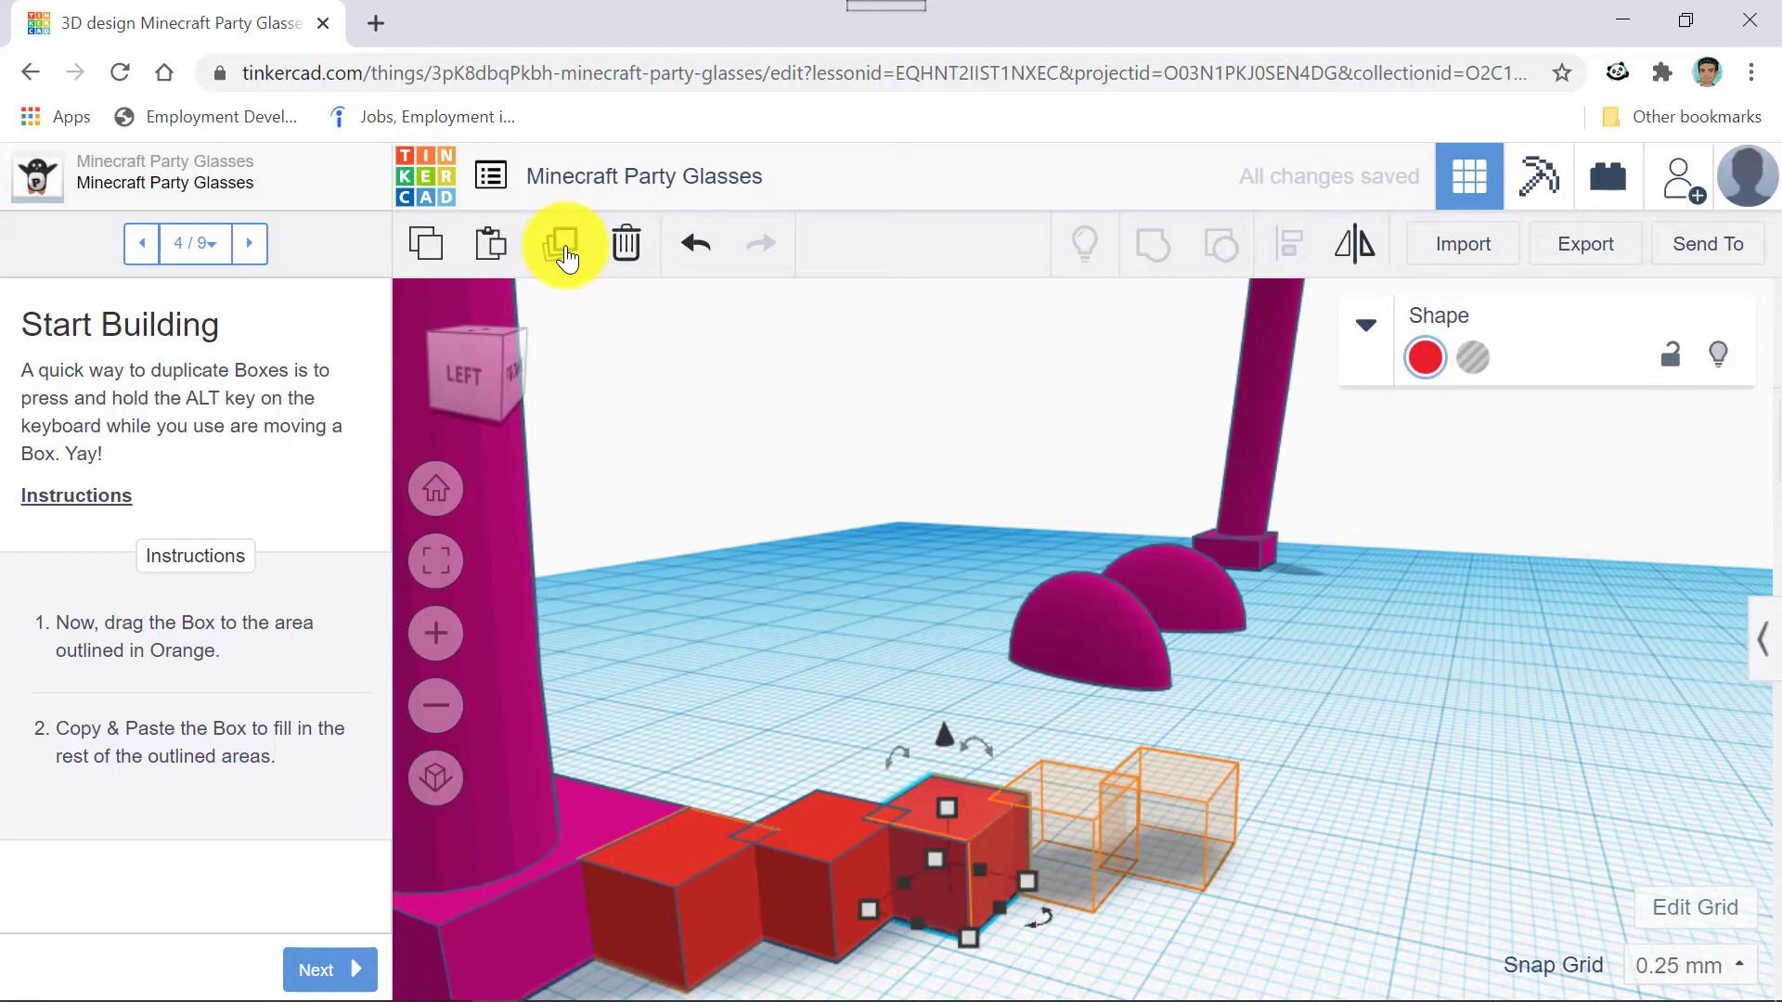
key(Right)
key(Right)
key(Right)
key(Right)
key(Right)
key(Right)
key(Right)
key(Right)
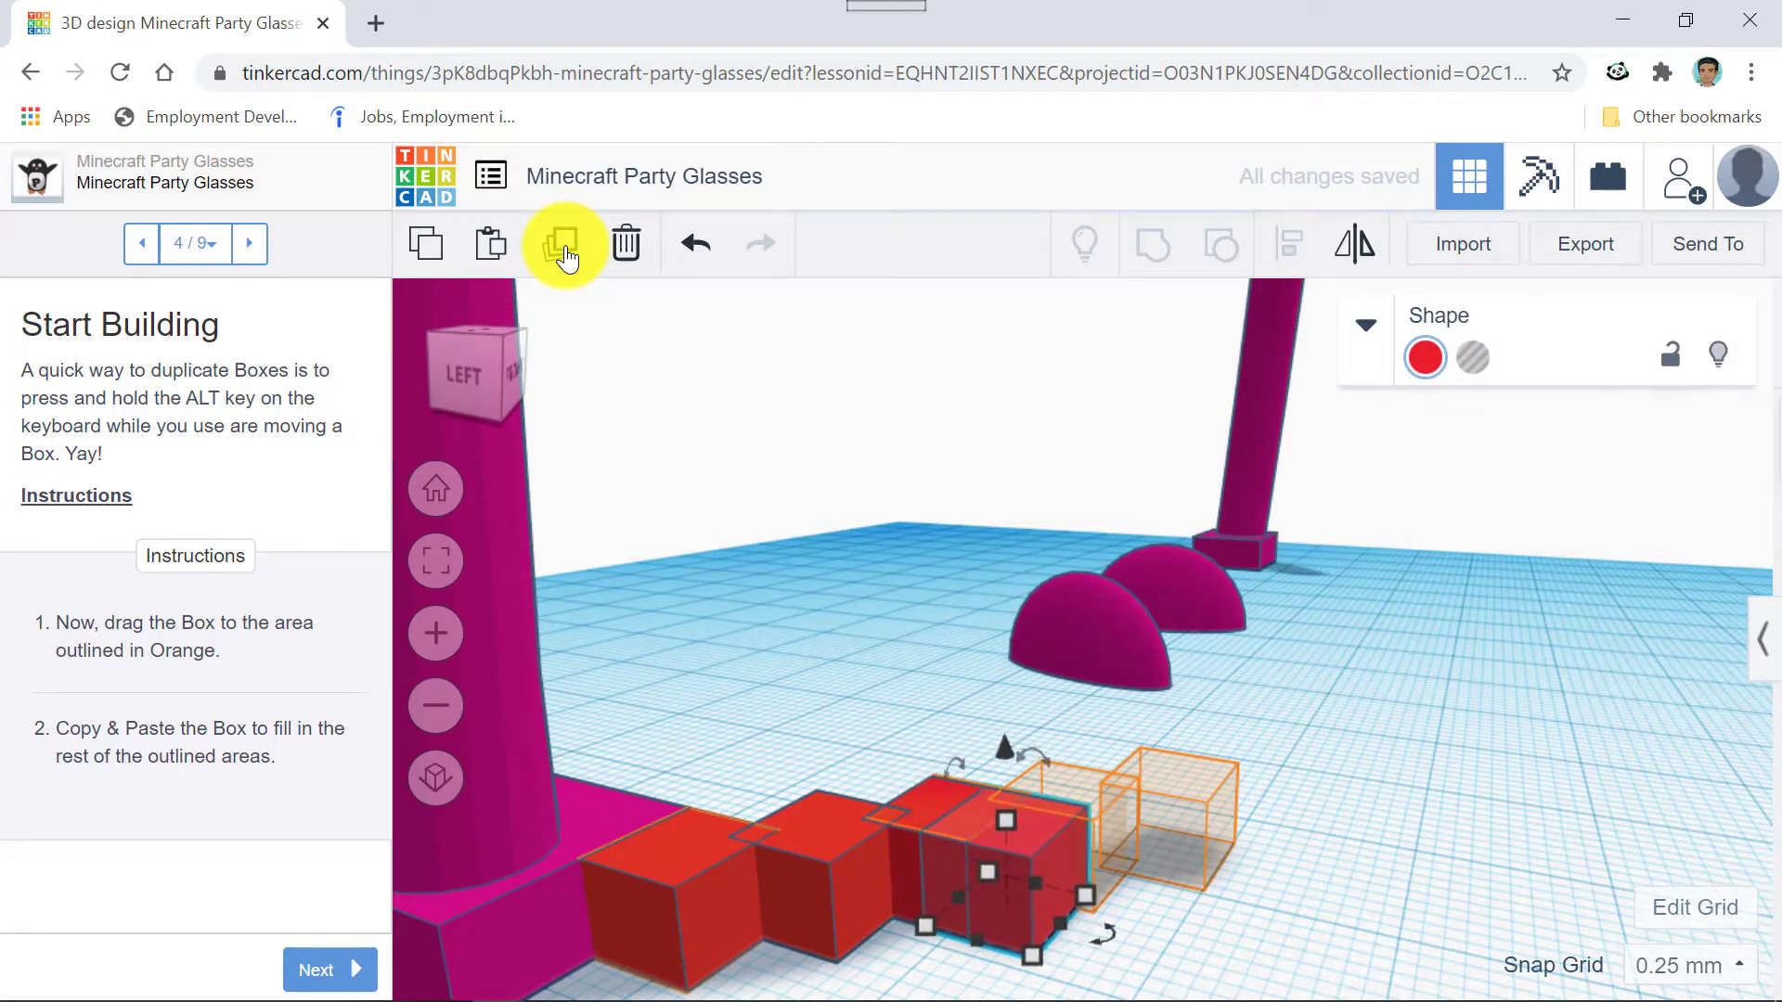
key(Right)
key(Right)
key(Right)
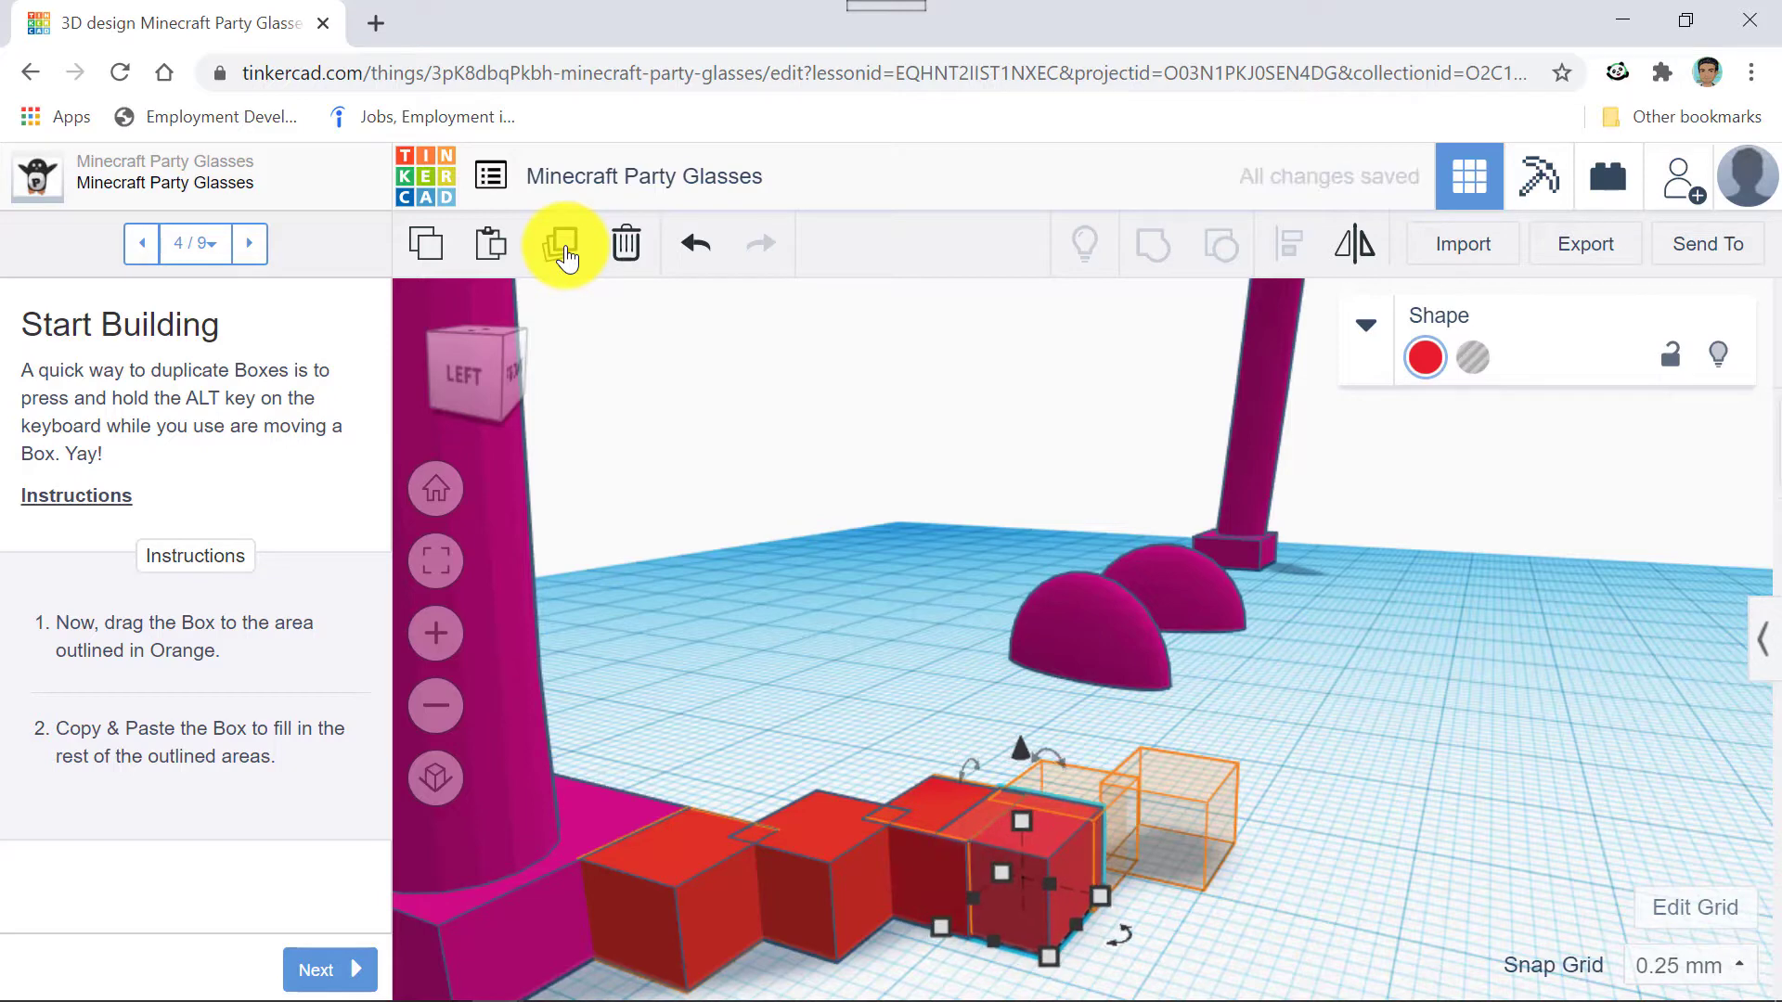
key(Right)
key(Right)
key(Right)
key(Right)
key(Right)
key(Right)
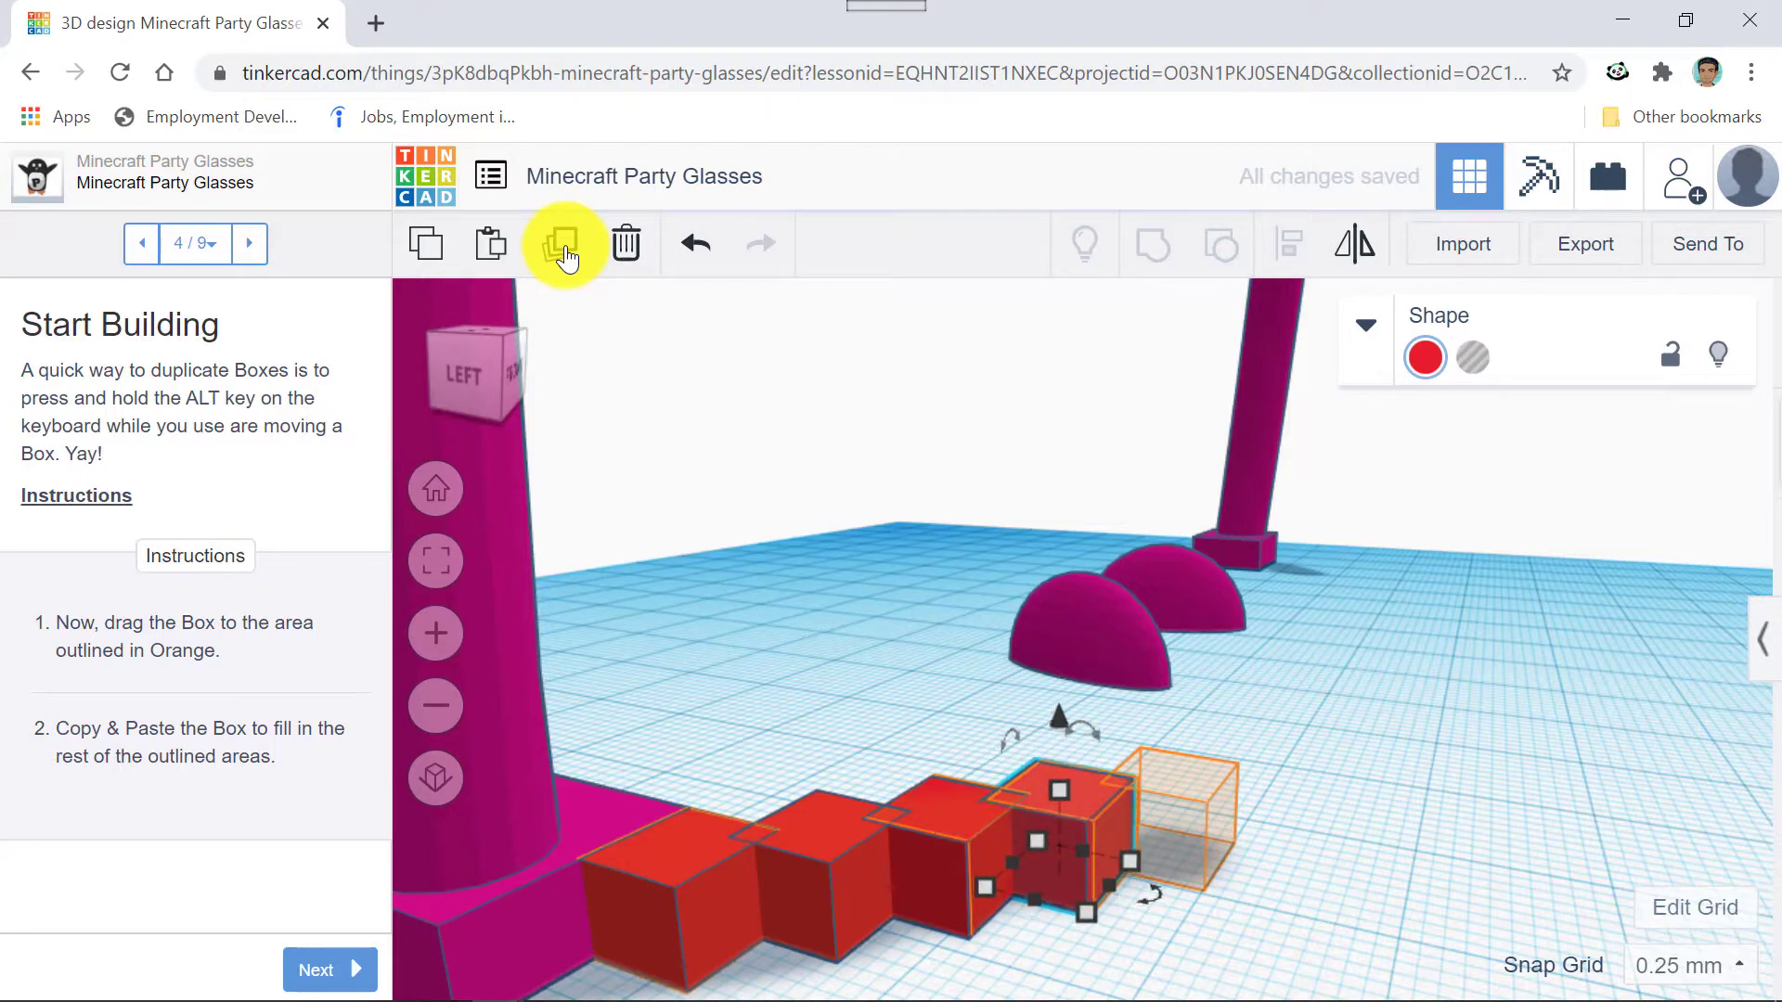
key(Right)
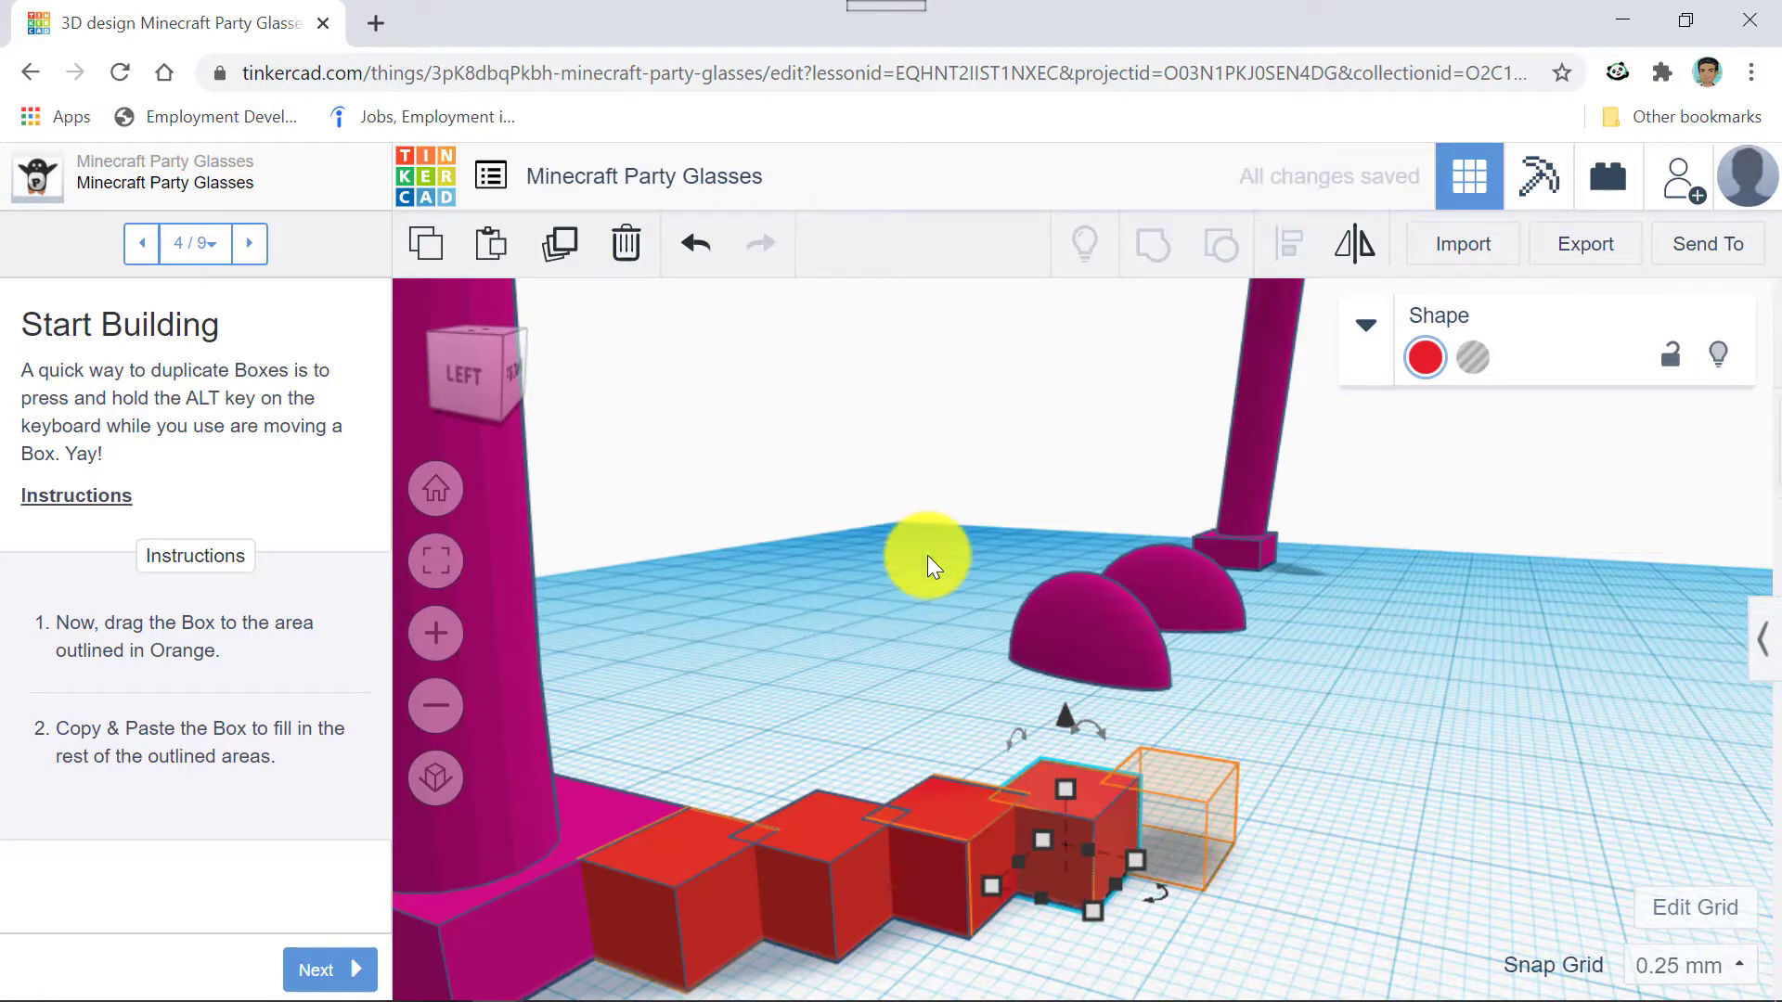
Duplicate the fourth red box and move the copy into the fifth and last orange outline.
key(Right)
key(Right)
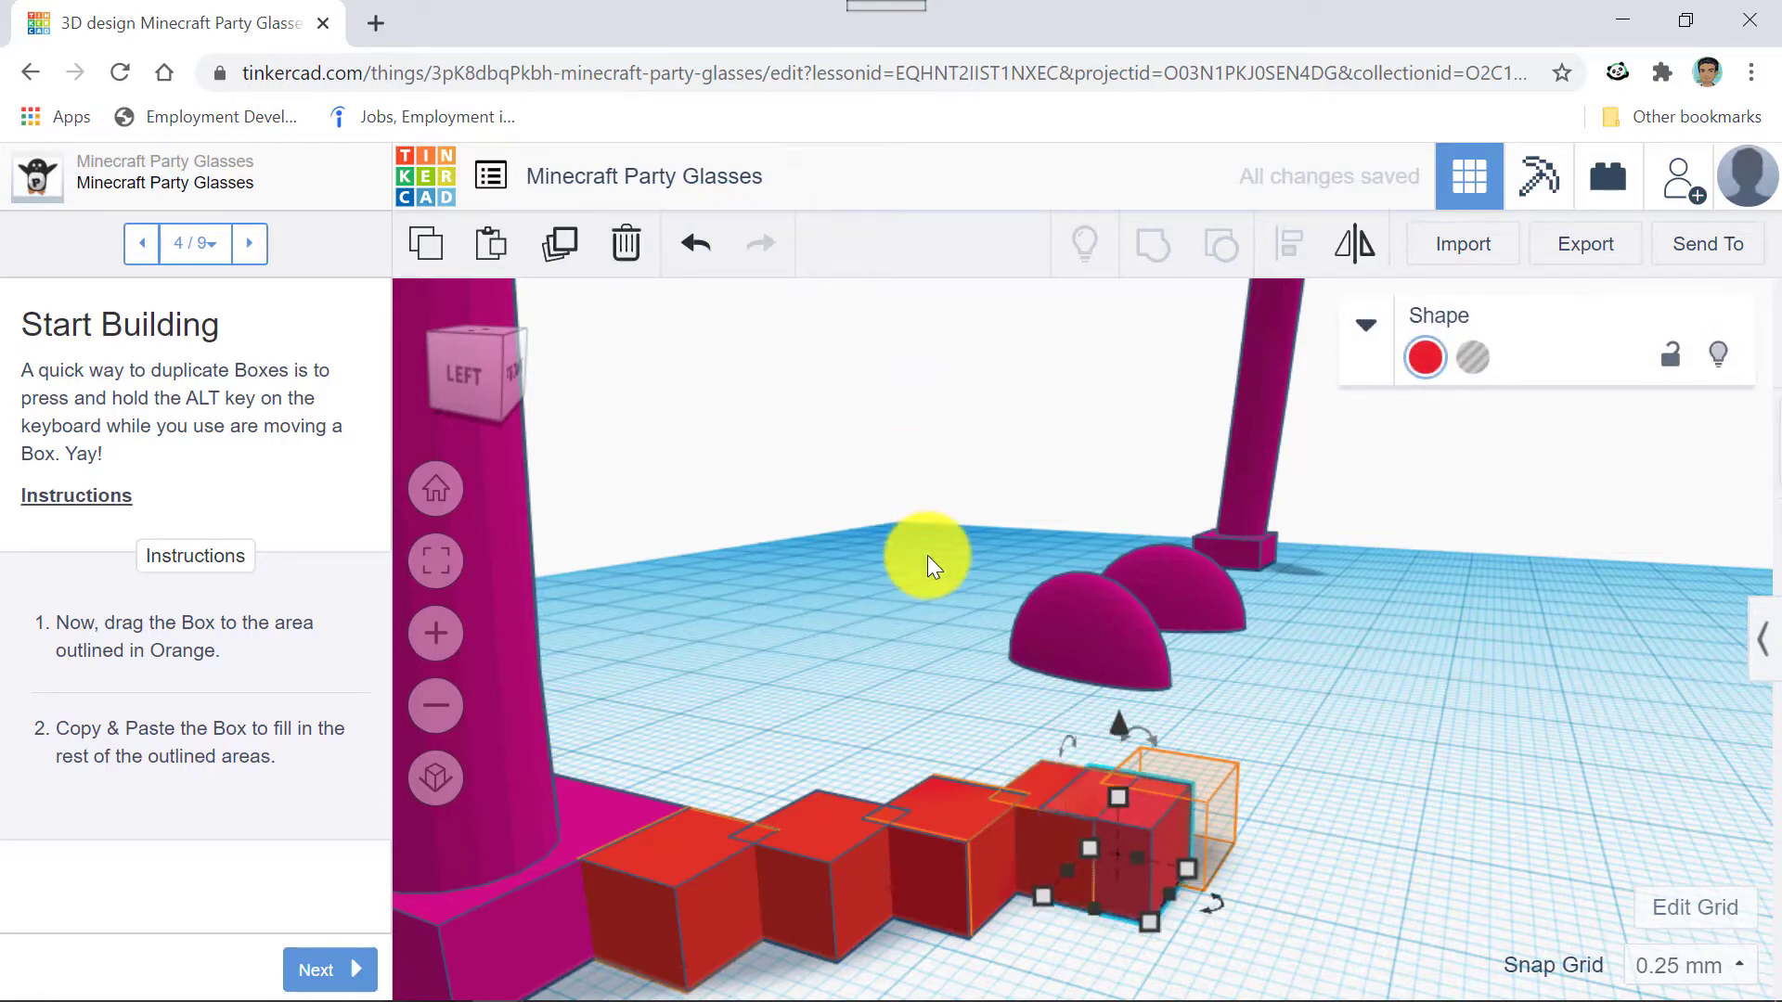
key(Up)
key(Up)
key(Up)
key(Up)
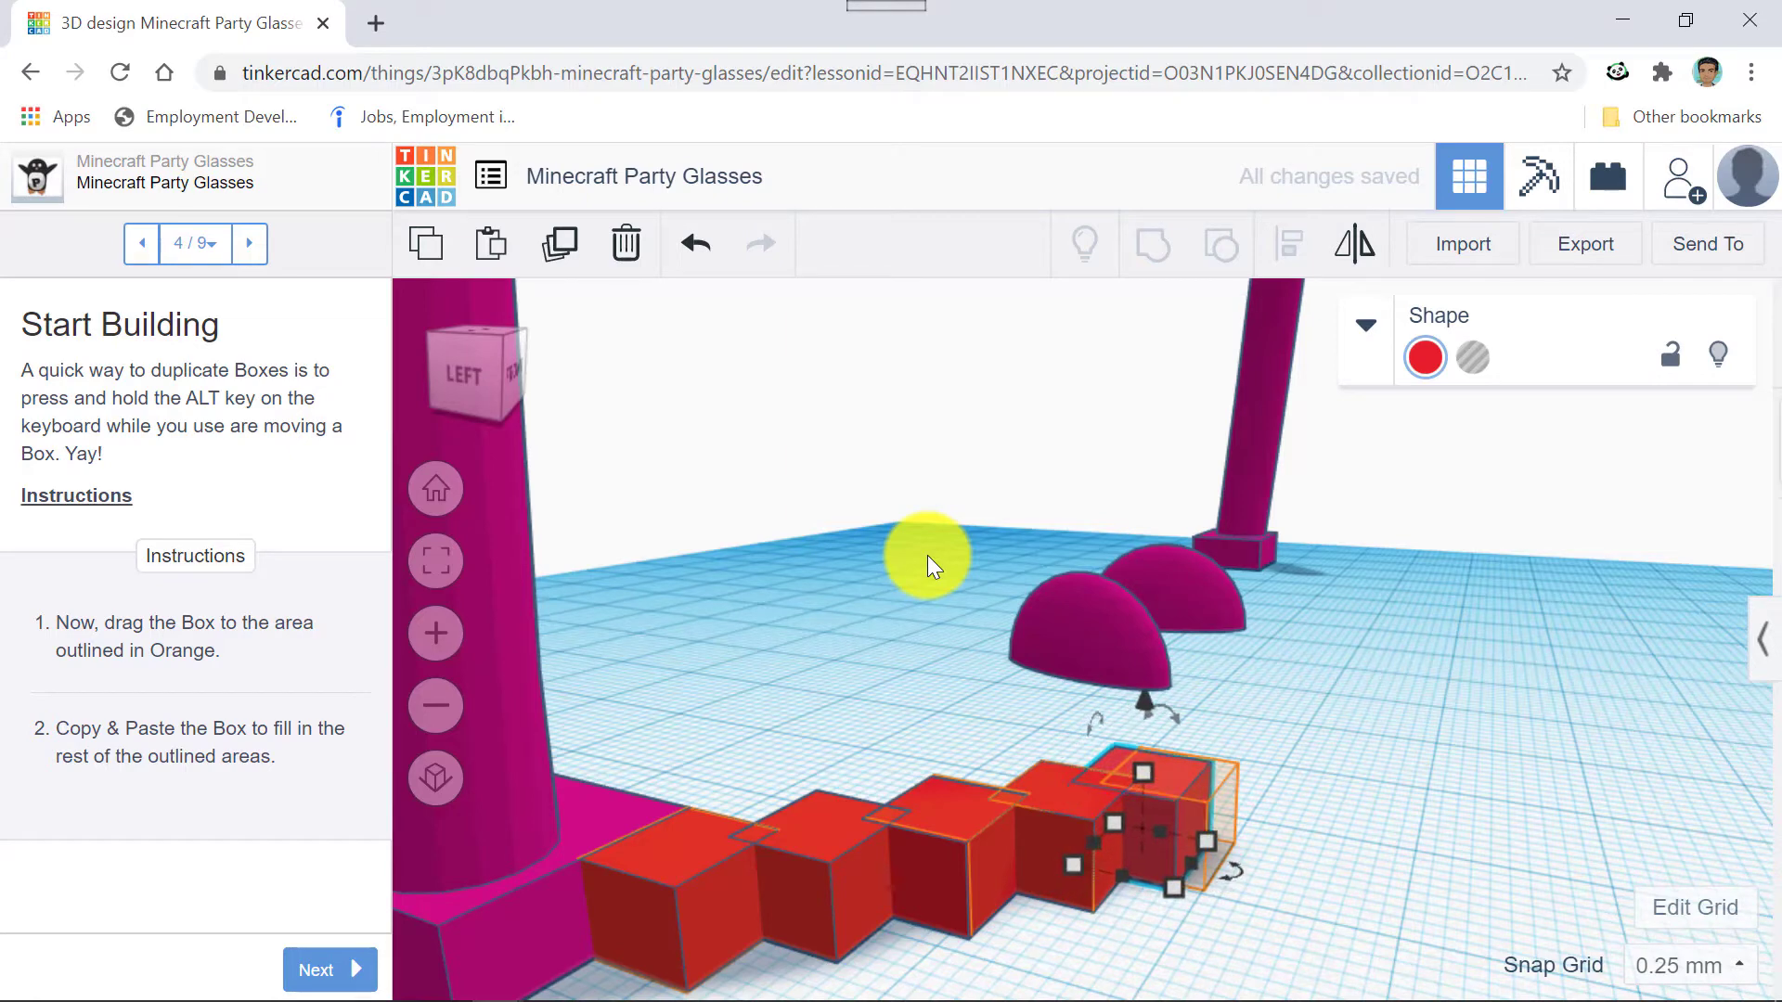
key(Right)
key(Right)
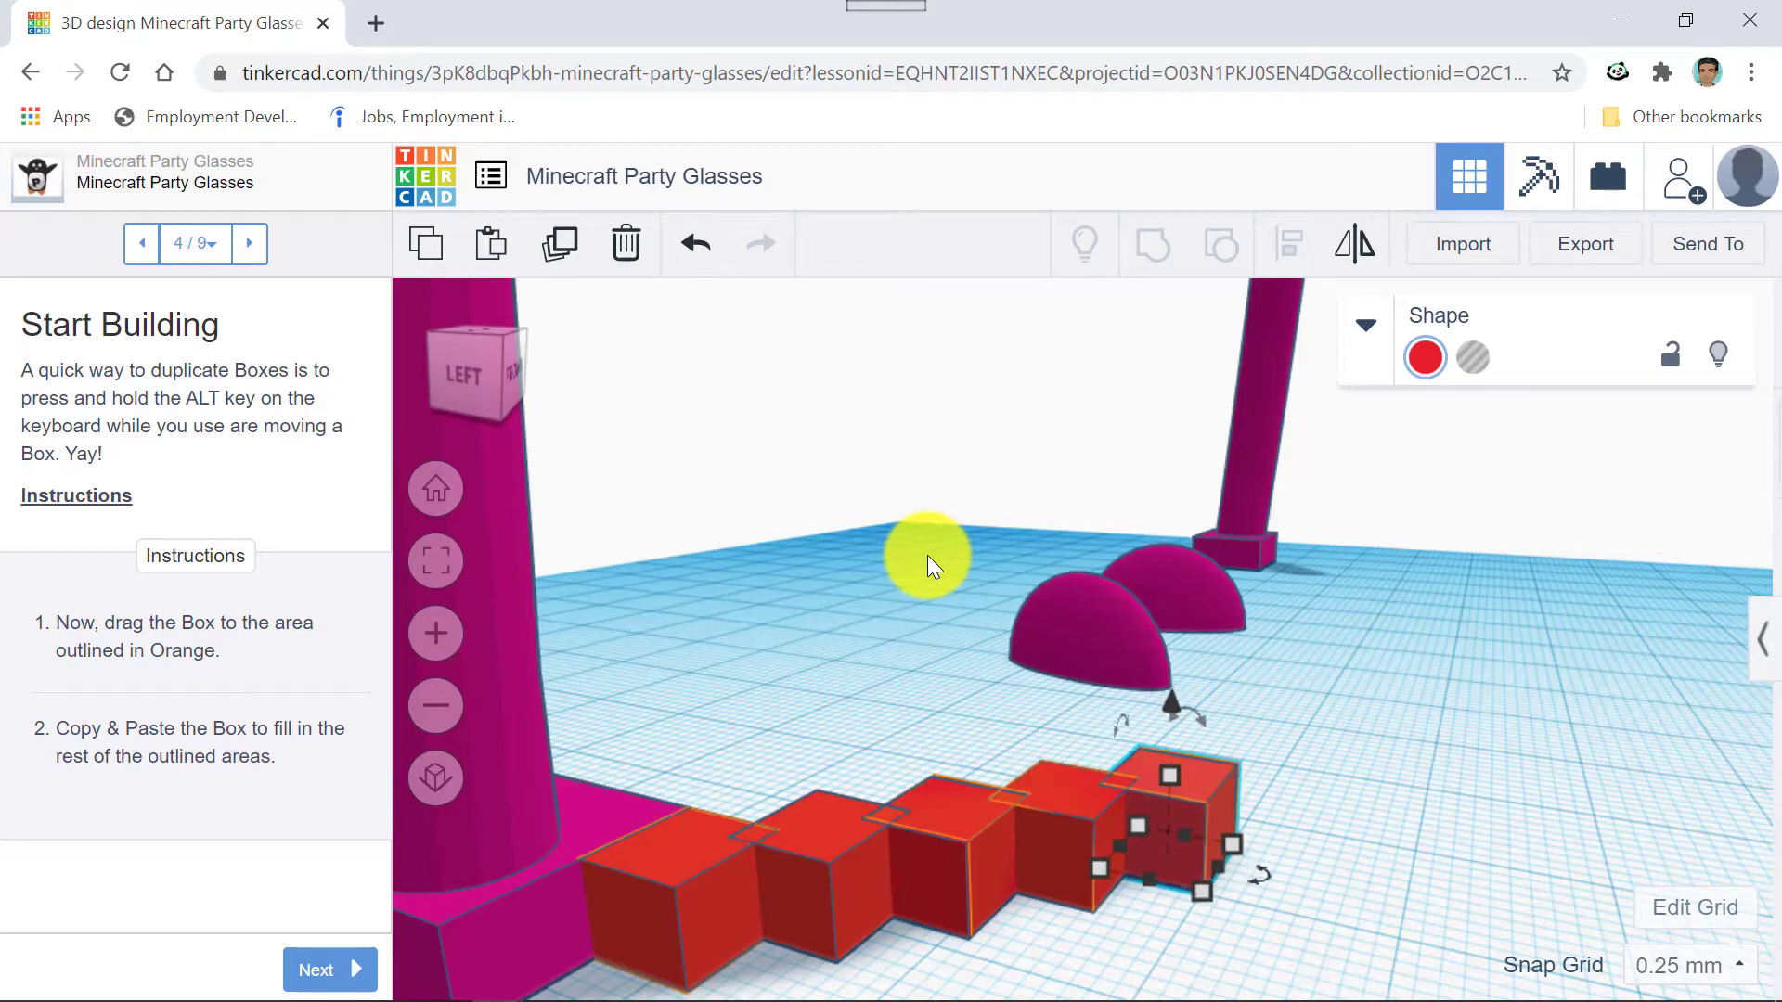
Fine-tune the last red box in 0.25 mm increments so its edges line up with its orange outline.
click(1314, 668)
right_drag(1315, 669, 1146, 696)
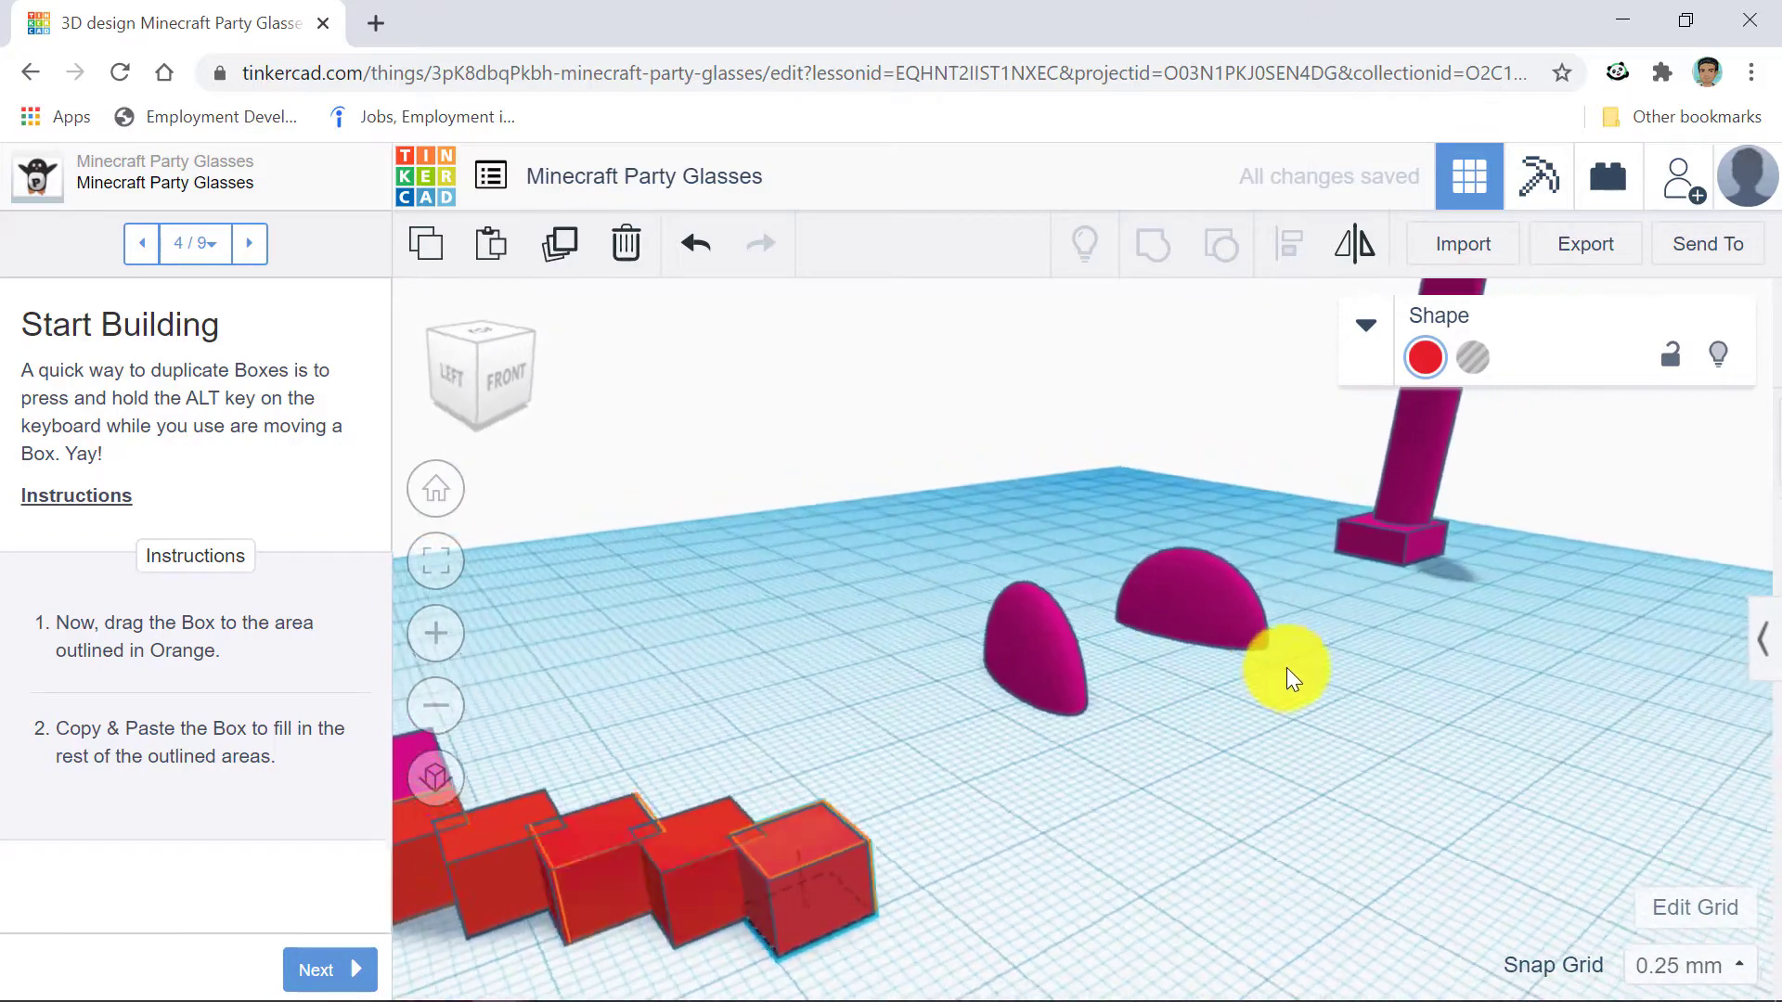
right_drag(1286, 667, 987, 731)
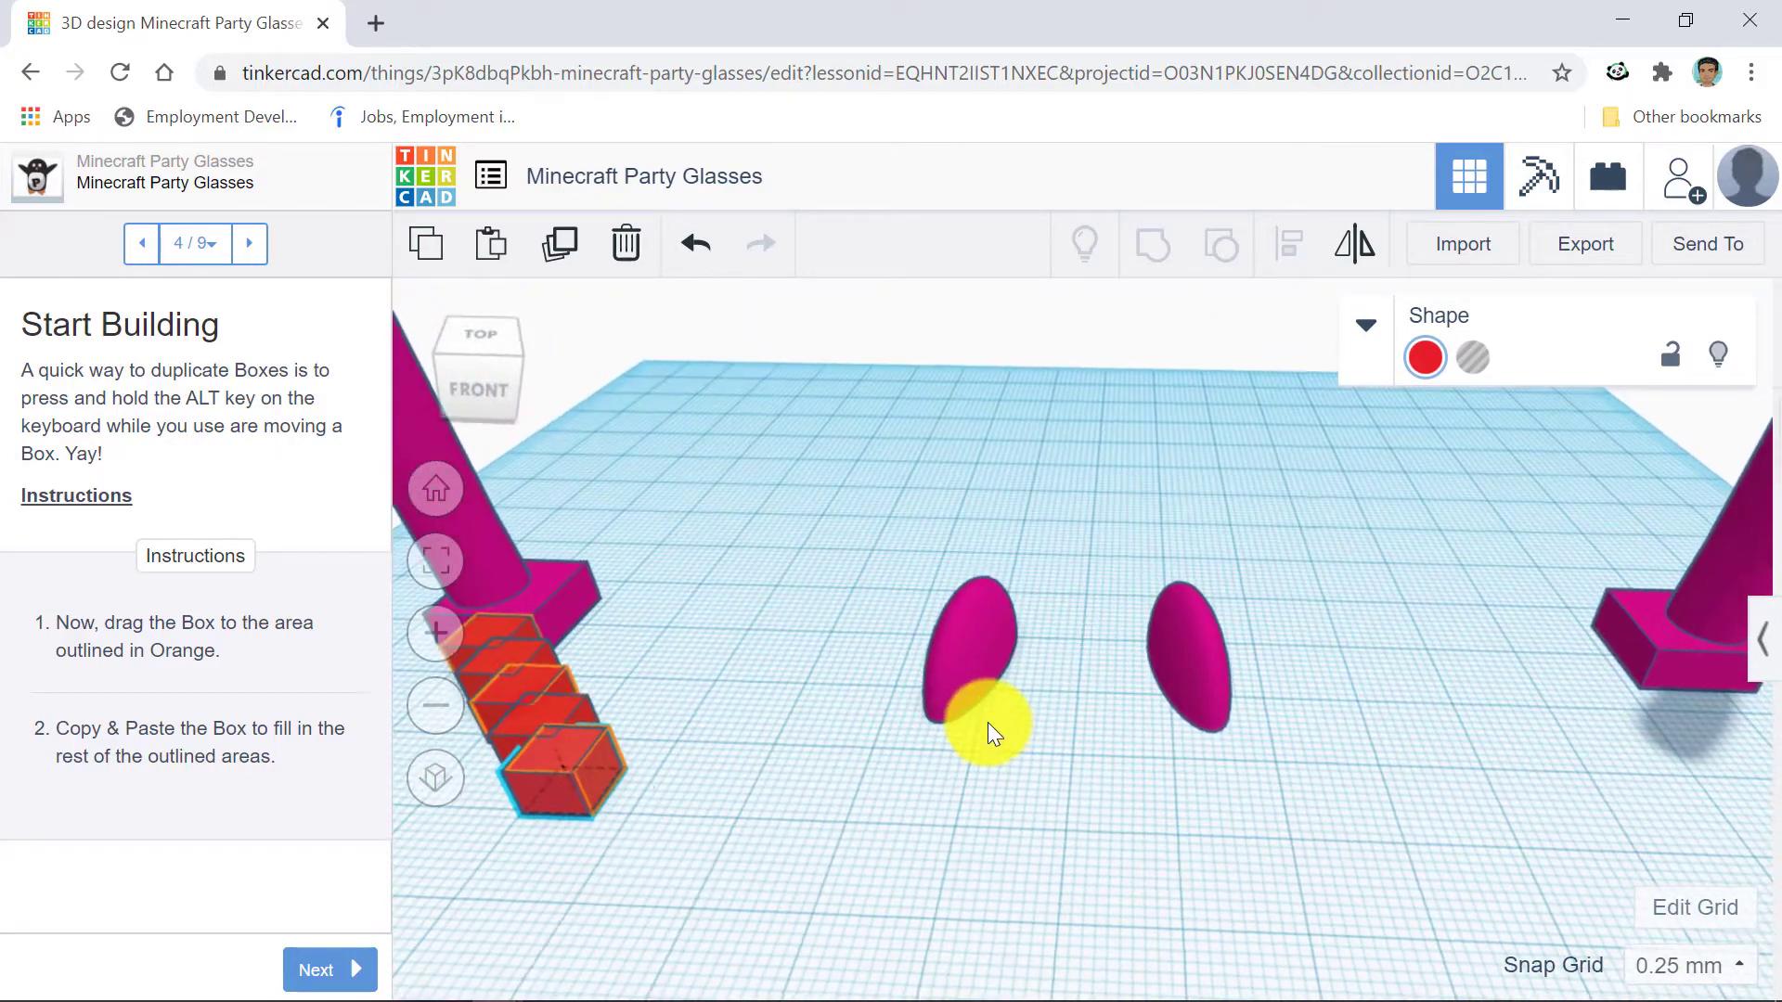
right_drag(797, 698, 1018, 647)
scroll(802, 647, up, 5)
scroll(1054, 630, down, 2)
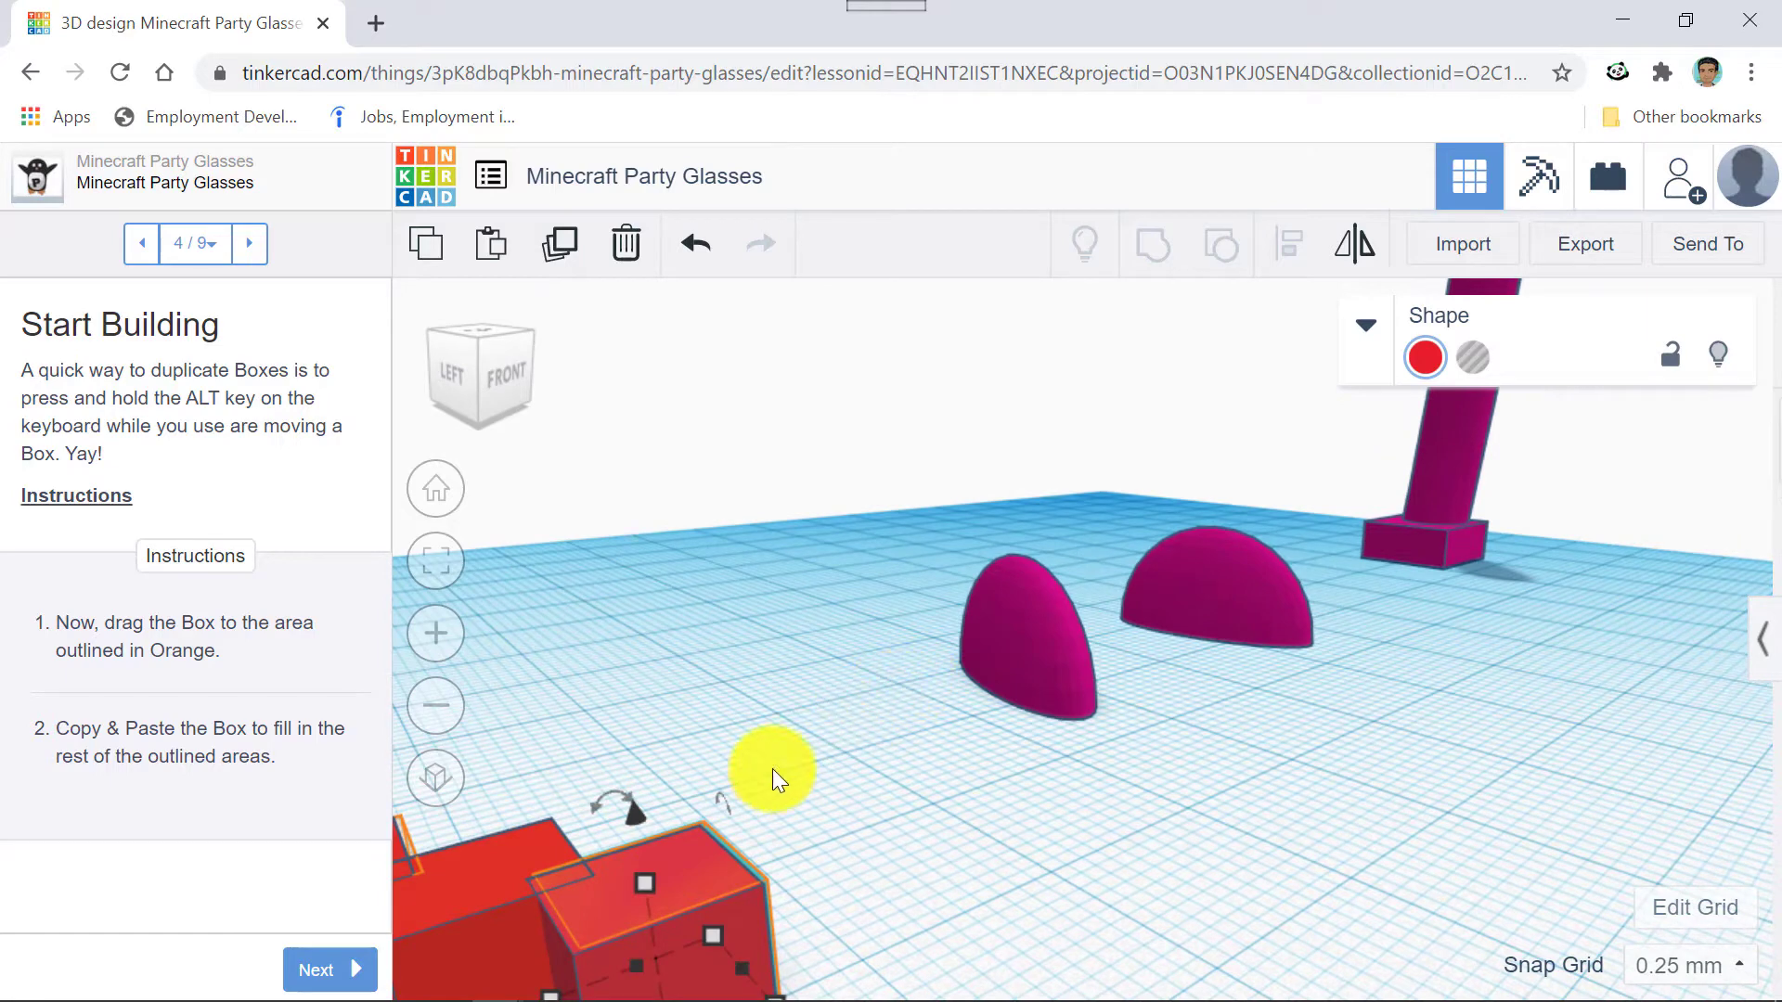
scroll(772, 771, up, 4)
right_drag(771, 773, 851, 738)
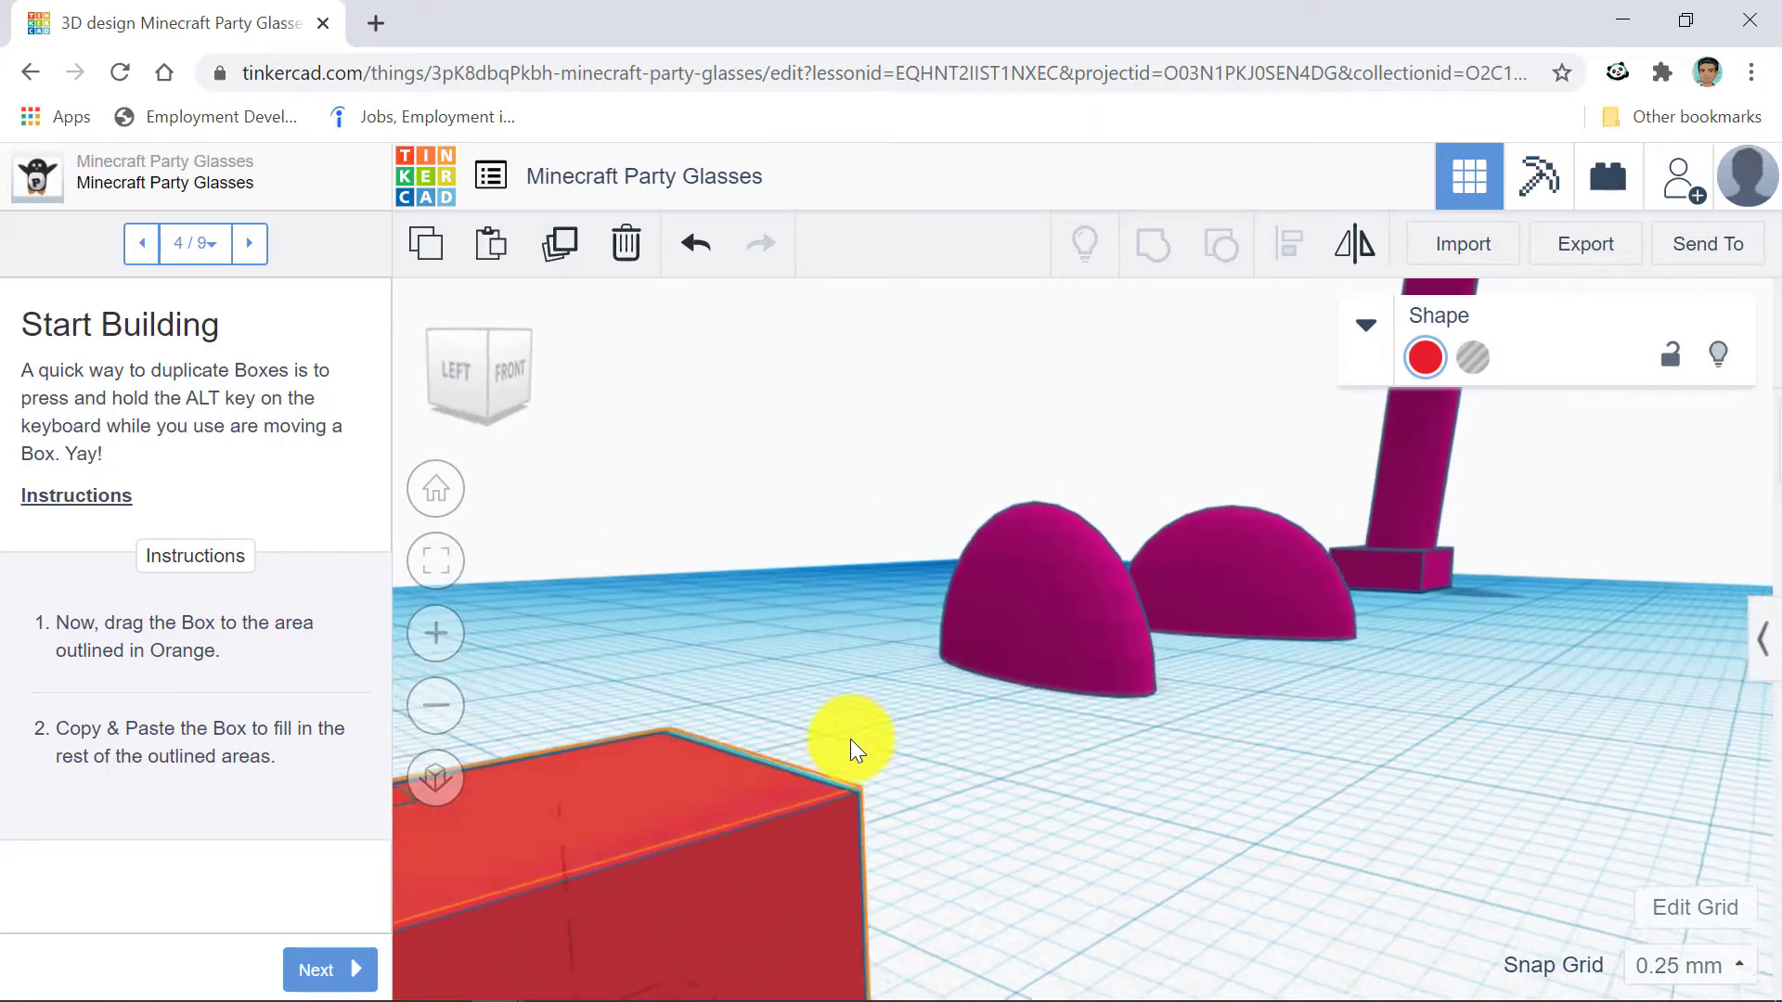
click(851, 741)
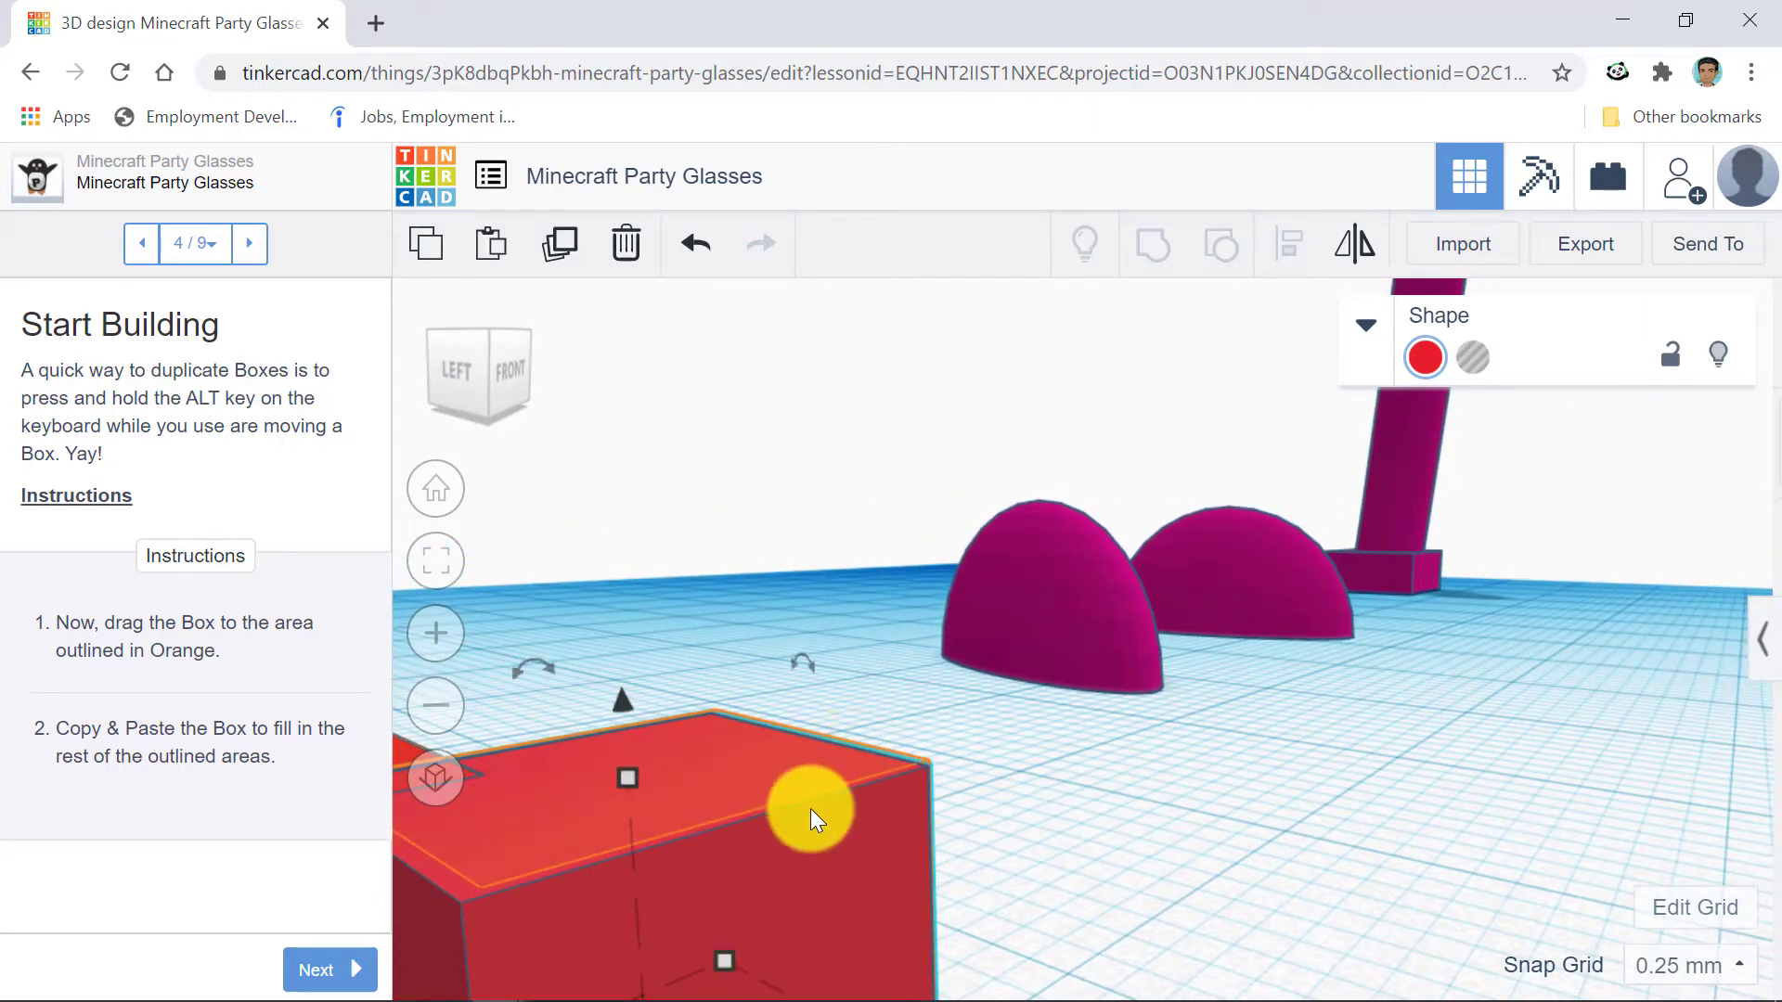
key(Right)
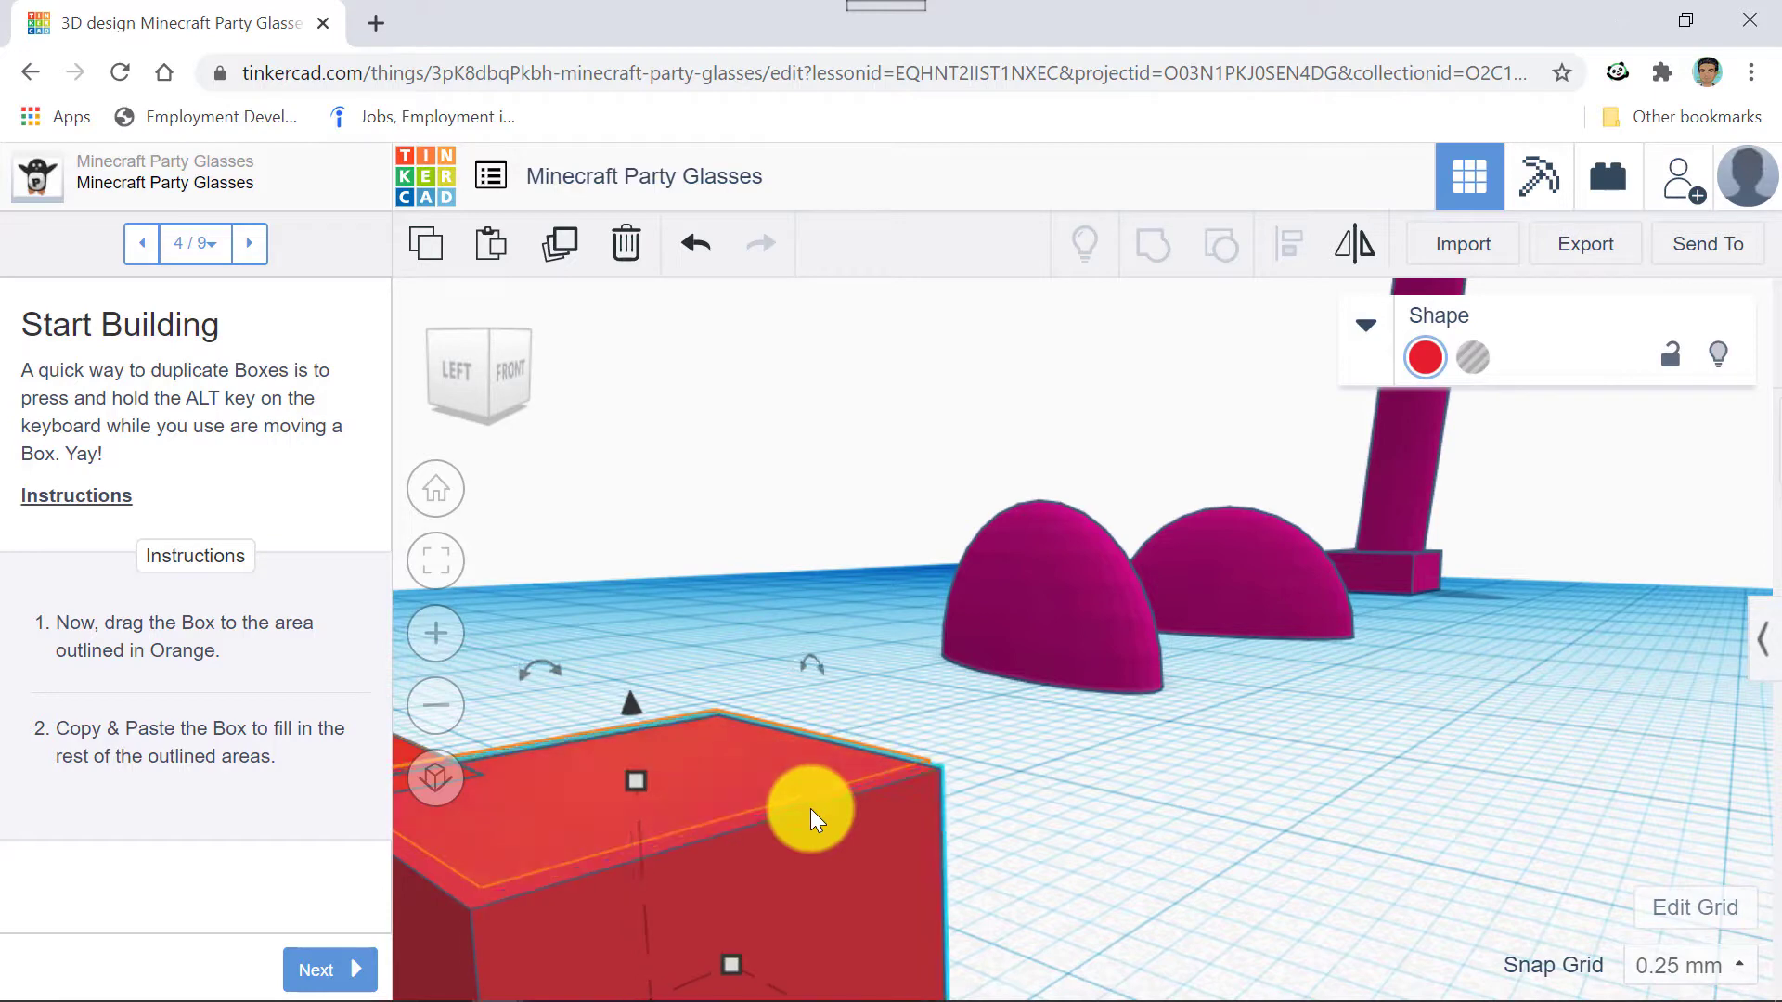
key(Right)
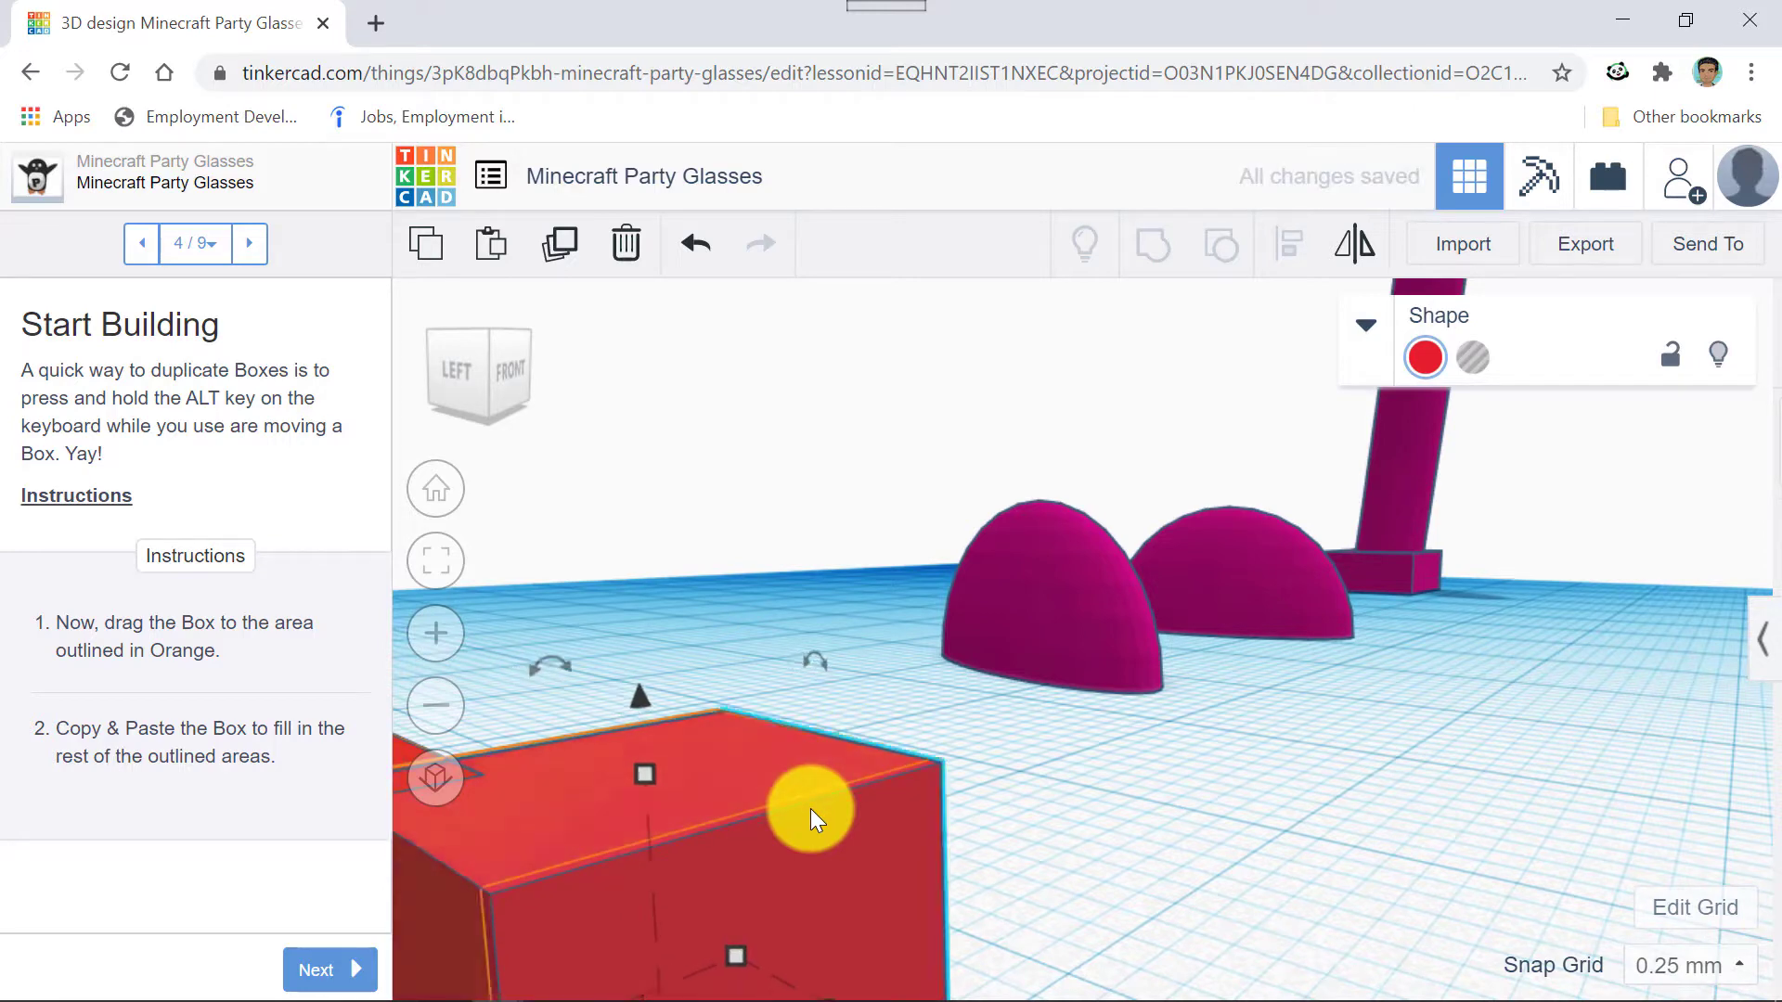
Examine the row of red boxes up close from several angles to check their alignment with the orange outlines.
scroll(1032, 795, up, 4)
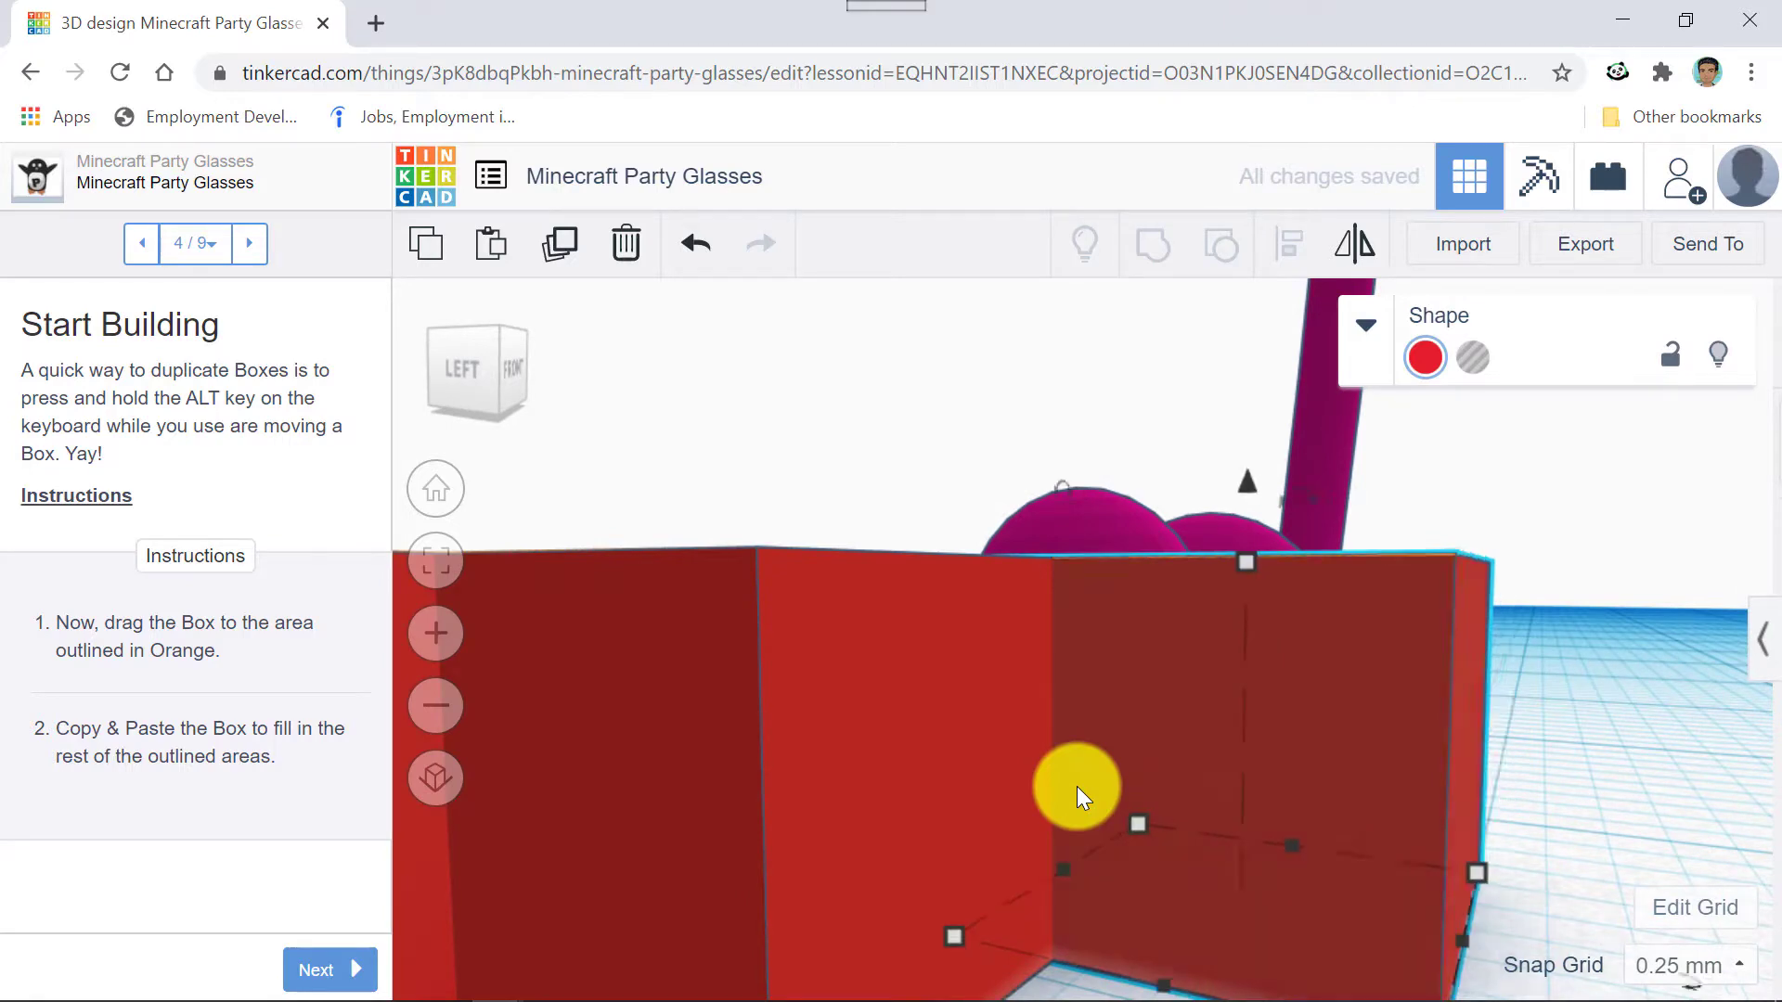
right_drag(1189, 773, 1302, 741)
scroll(1294, 749, down, 4)
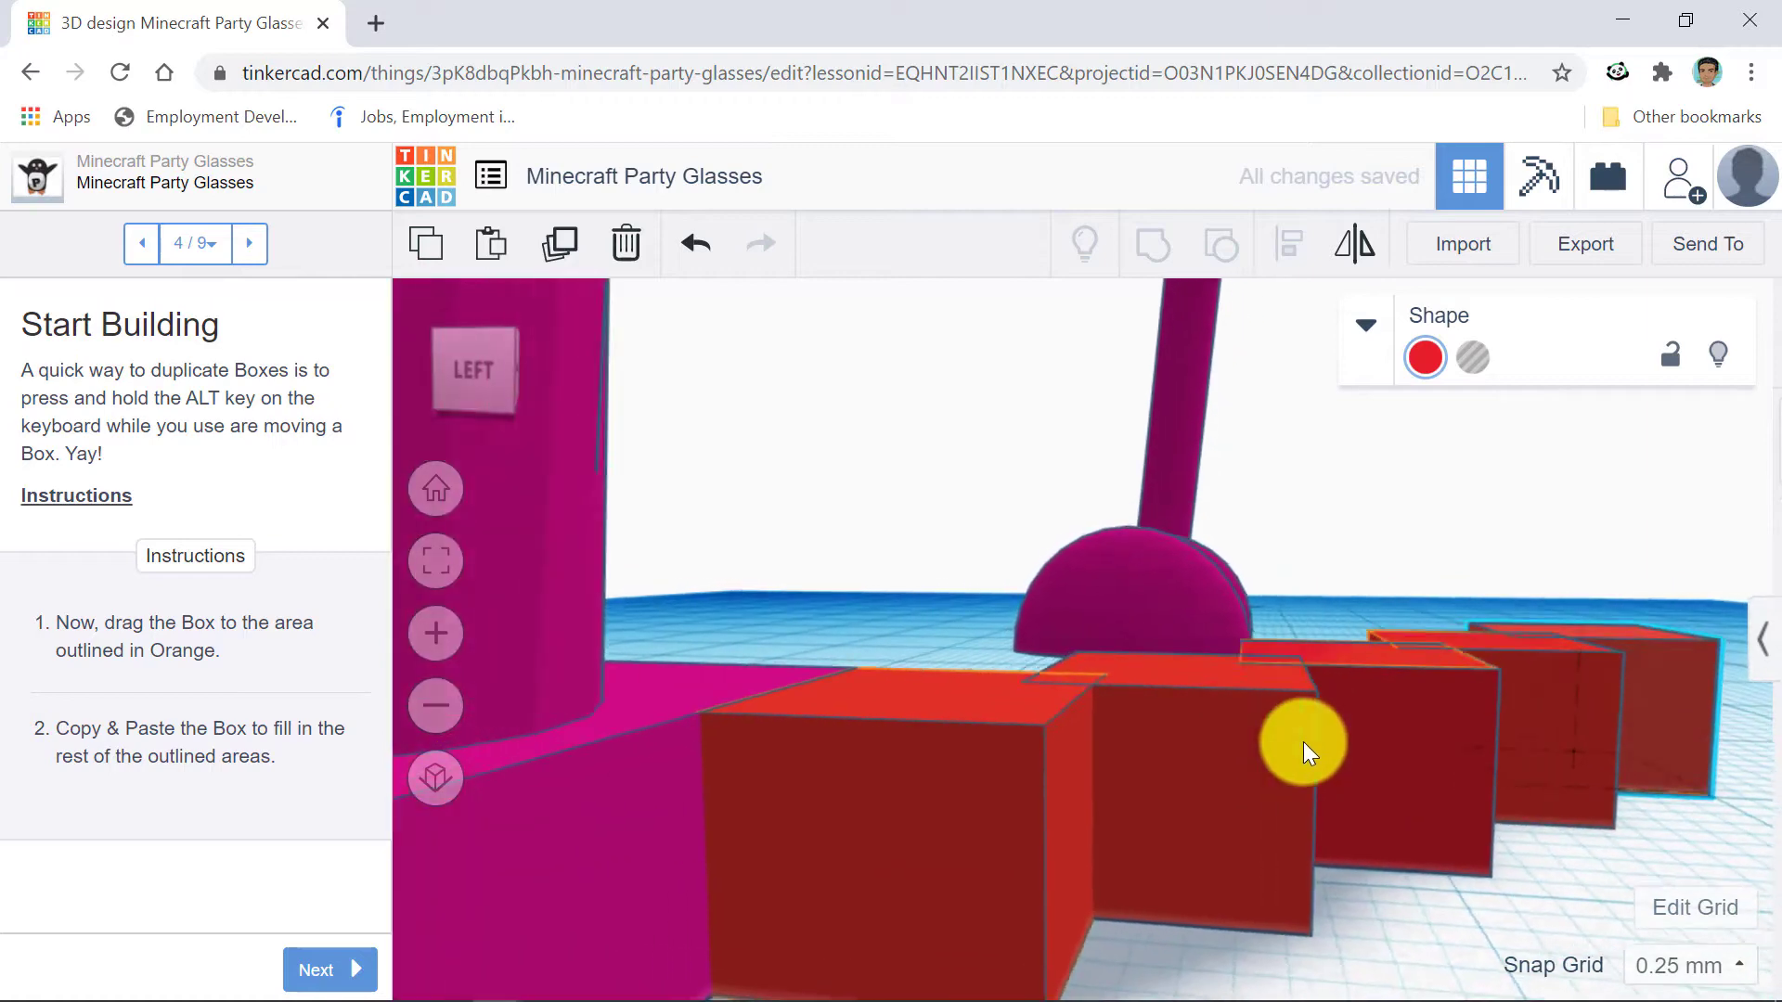
scroll(1304, 742, up, 3)
scroll(1298, 748, up, 3)
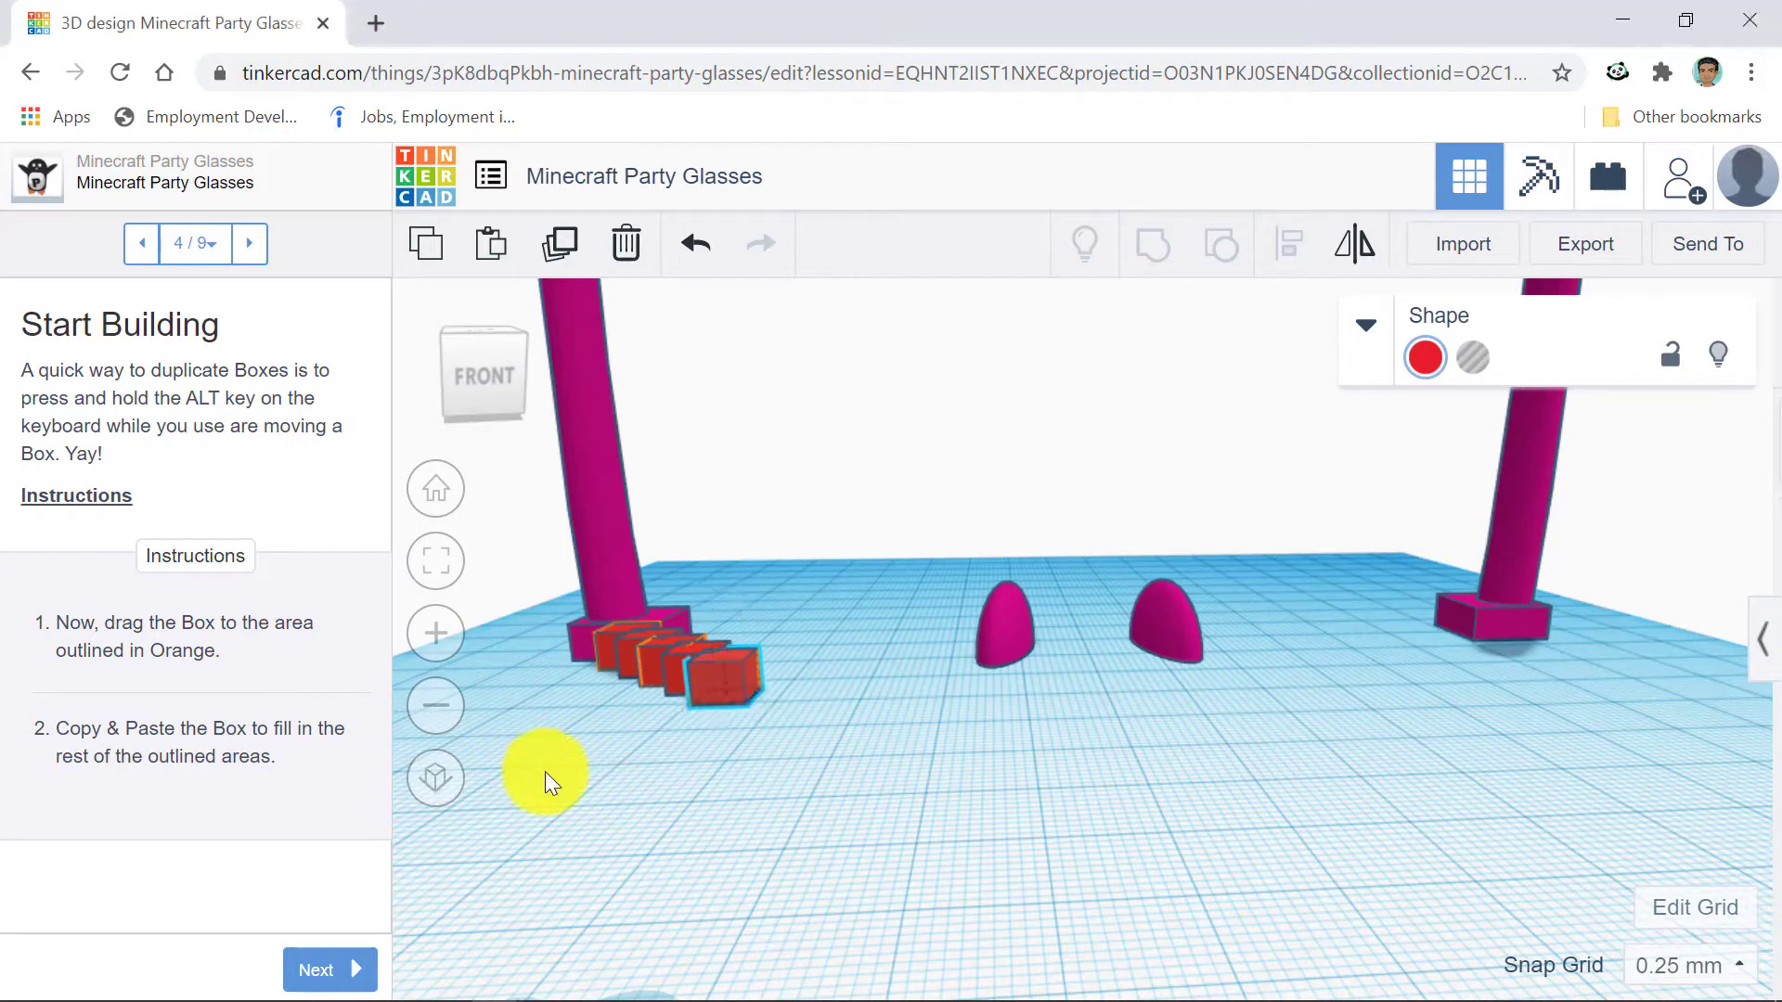
scroll(595, 767, up, 3)
scroll(652, 766, up, 2)
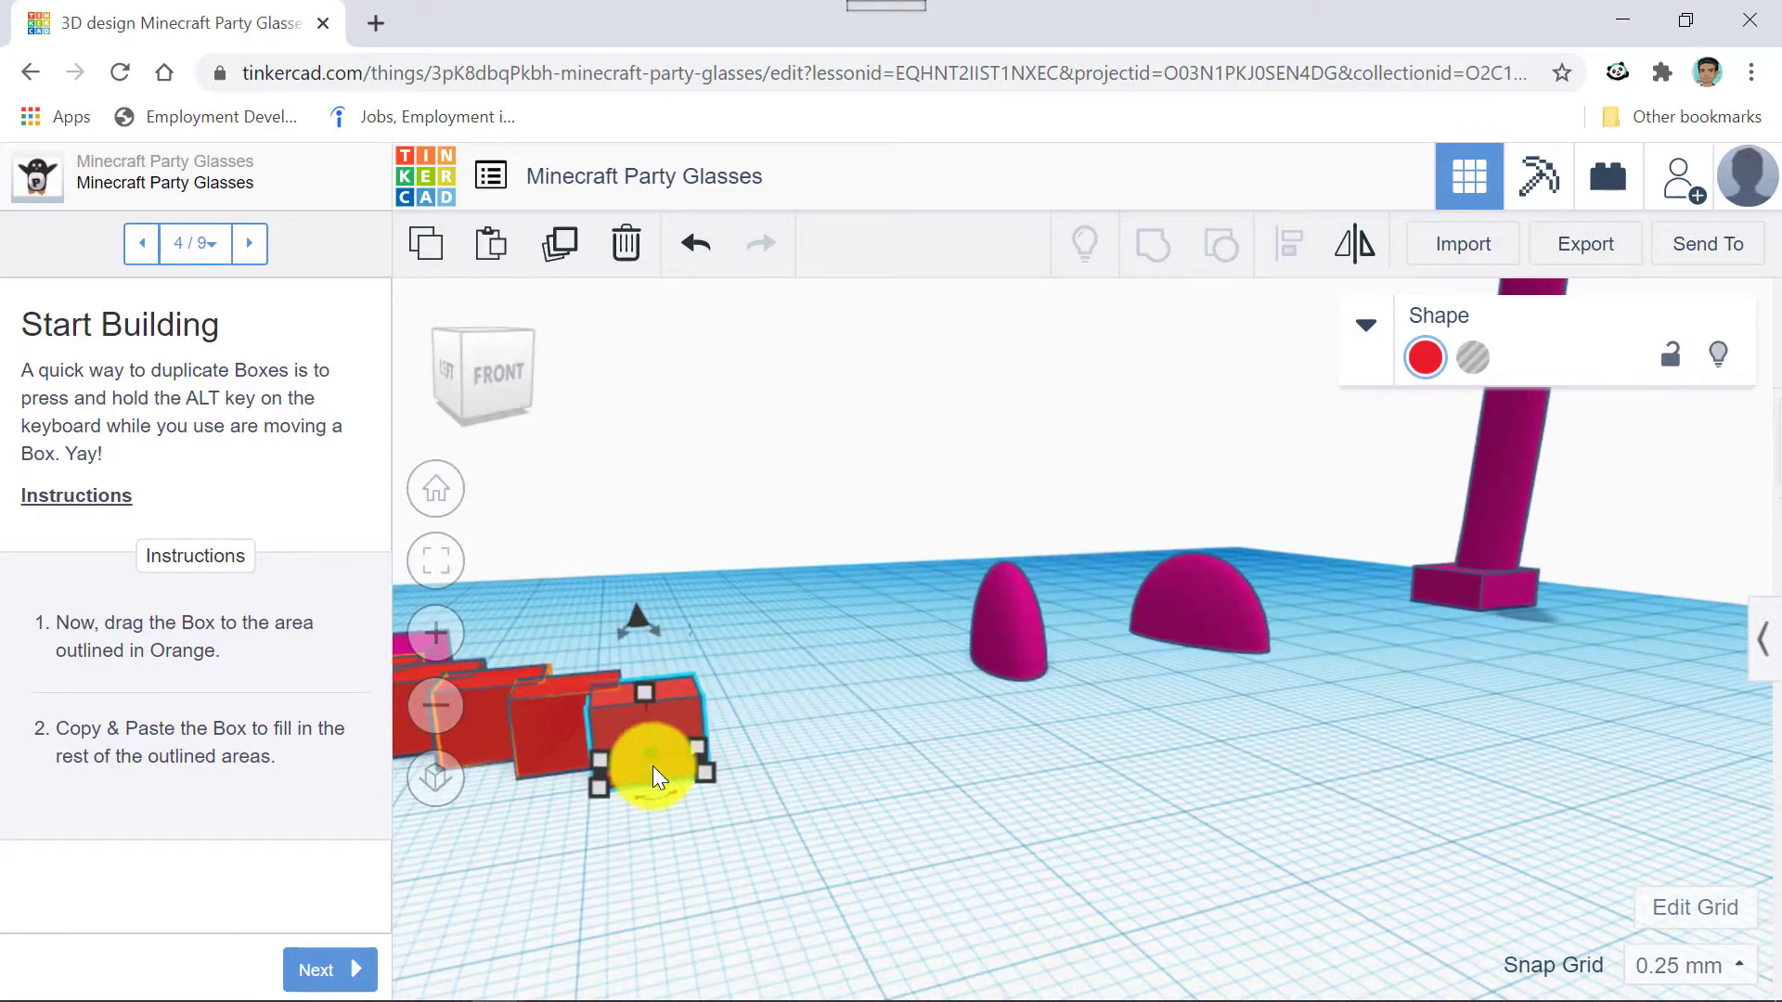
scroll(570, 833, up, 2)
scroll(653, 833, up, 3)
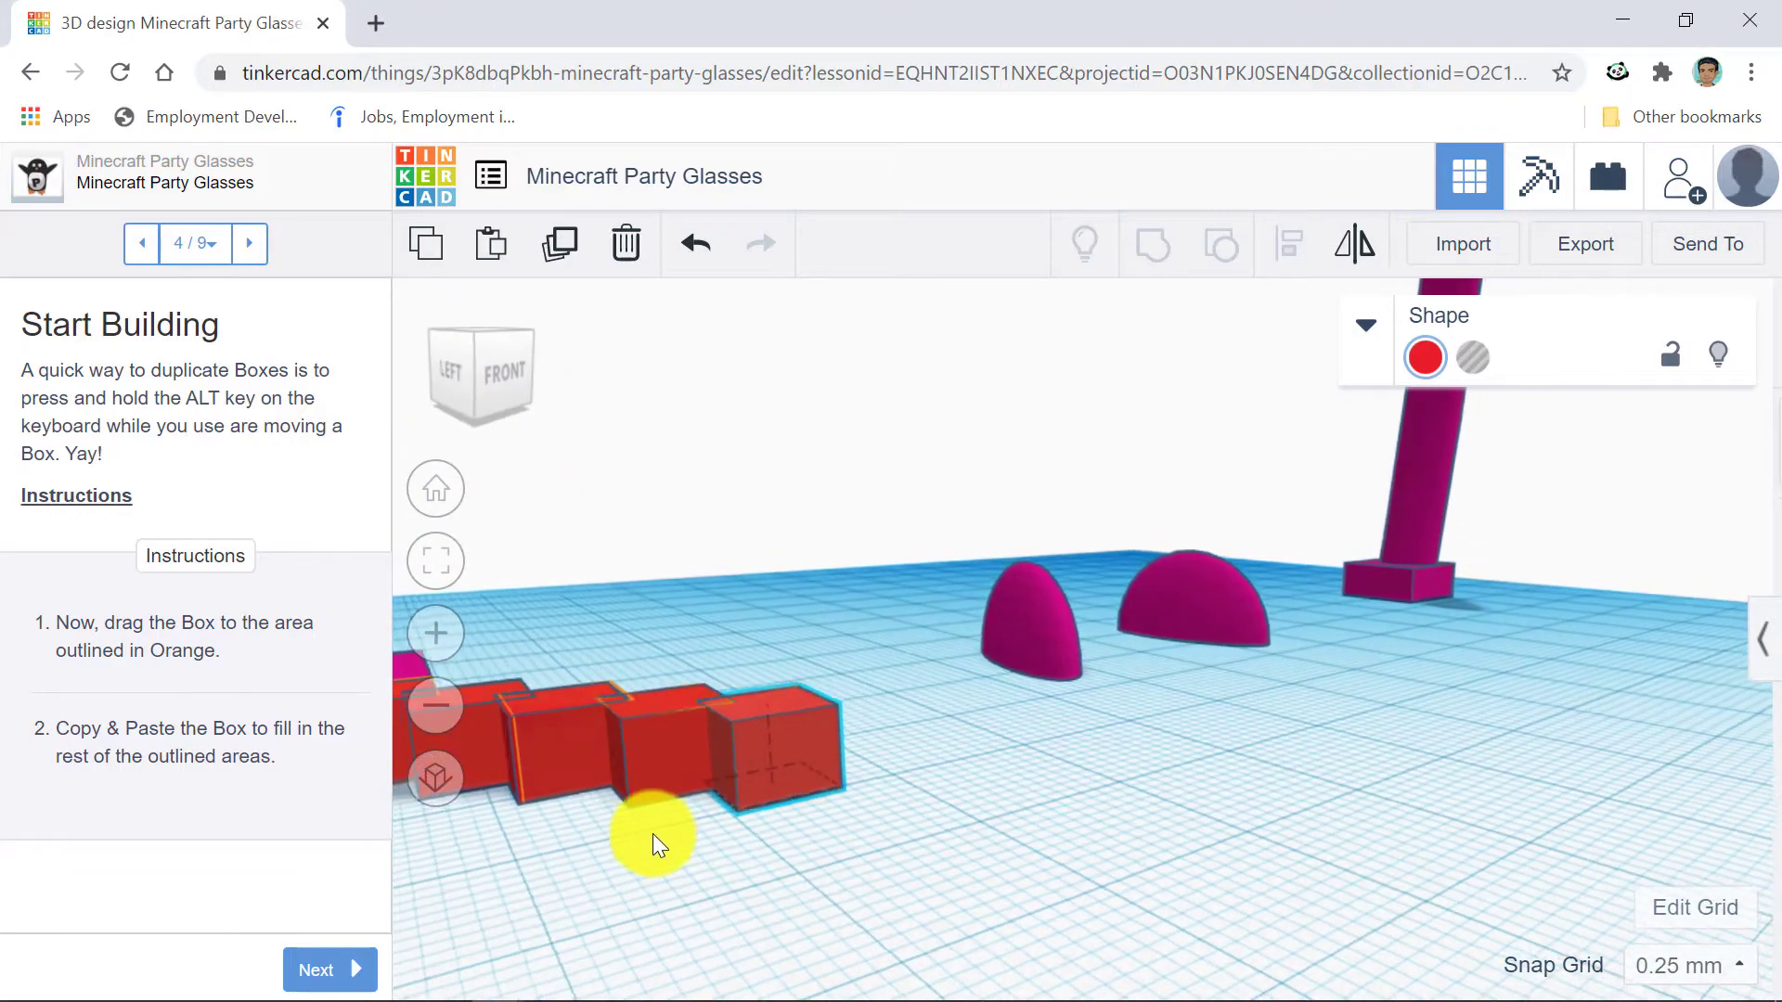
scroll(667, 834, up, 1)
scroll(667, 834, up, 2)
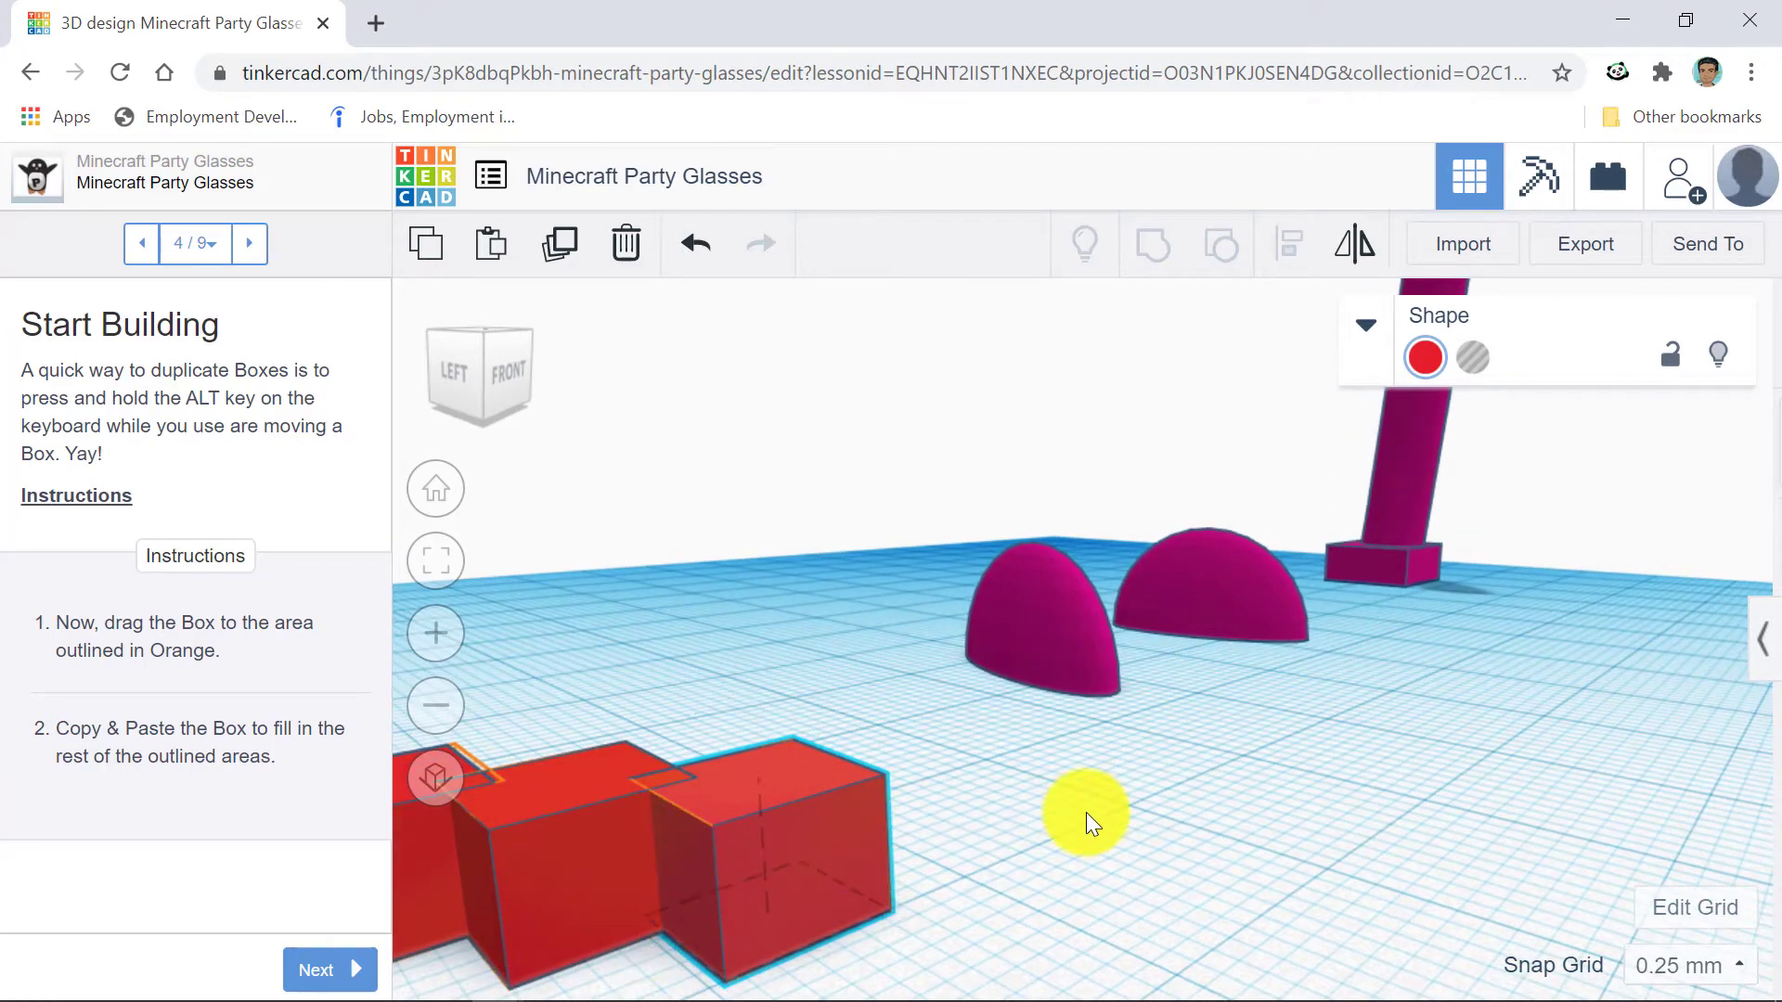
right_drag(1086, 811, 1145, 814)
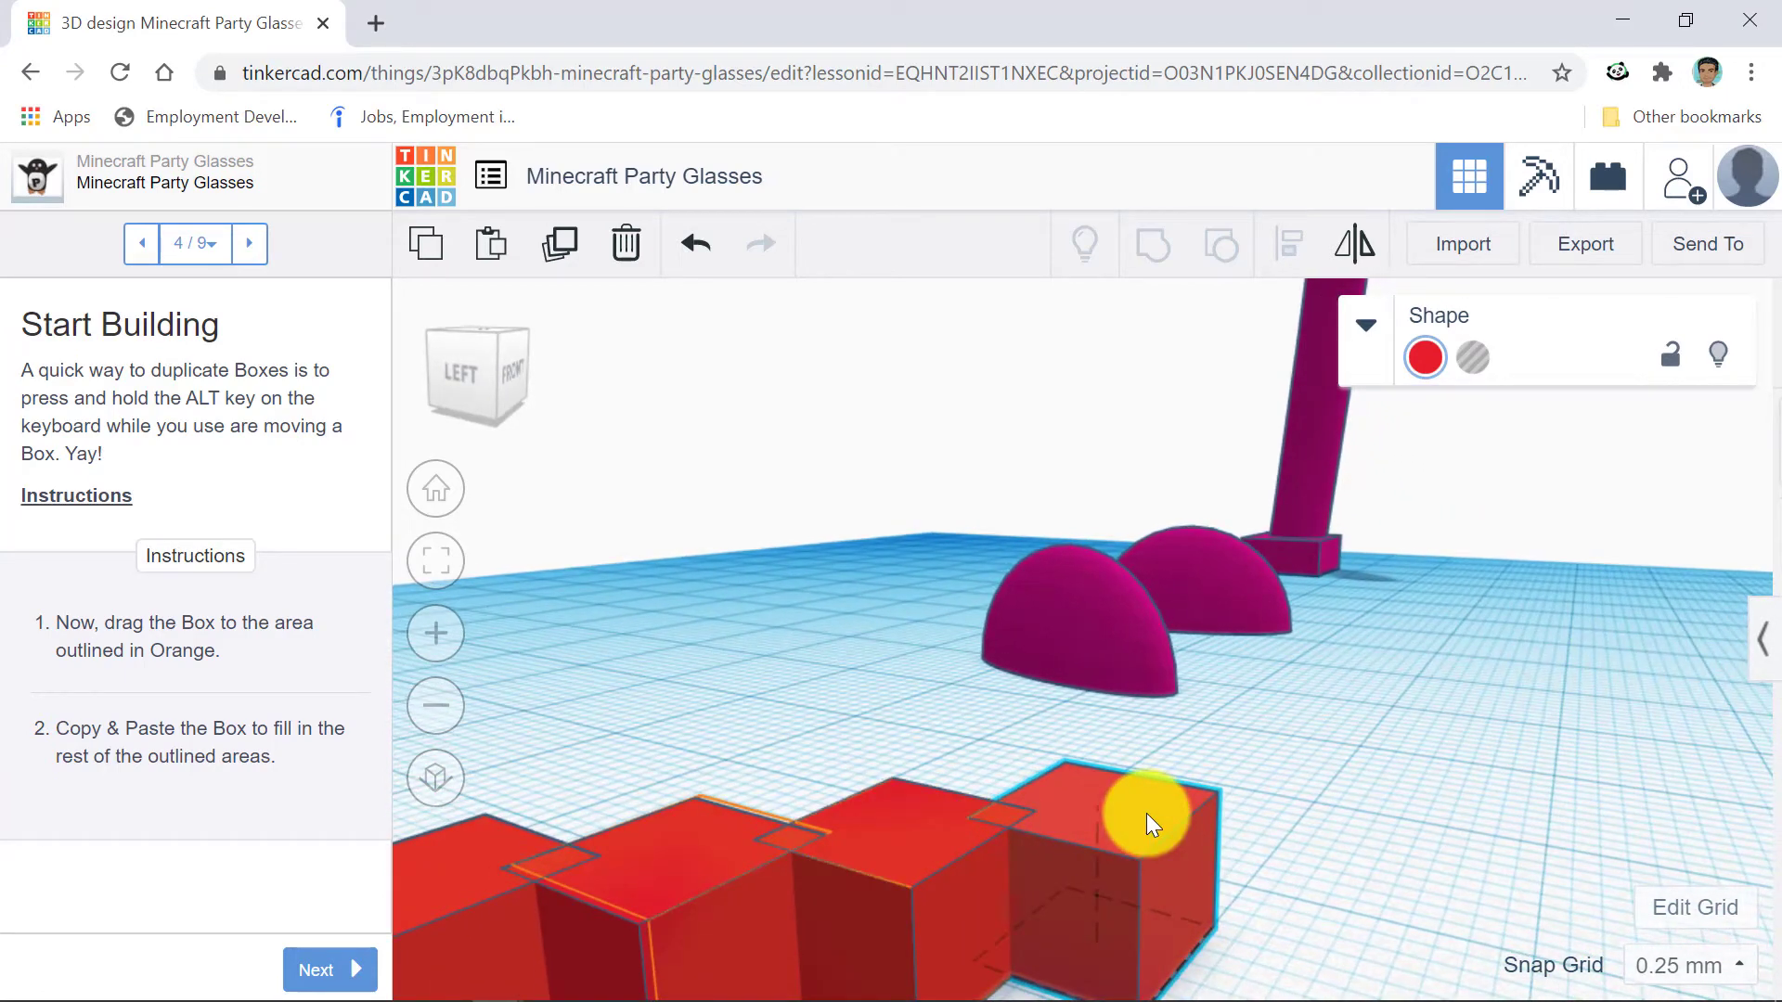
Fine-tune the middle red box in 0.25 mm increments to fit its orange outline, and advance to lesson step 5.
click(609, 922)
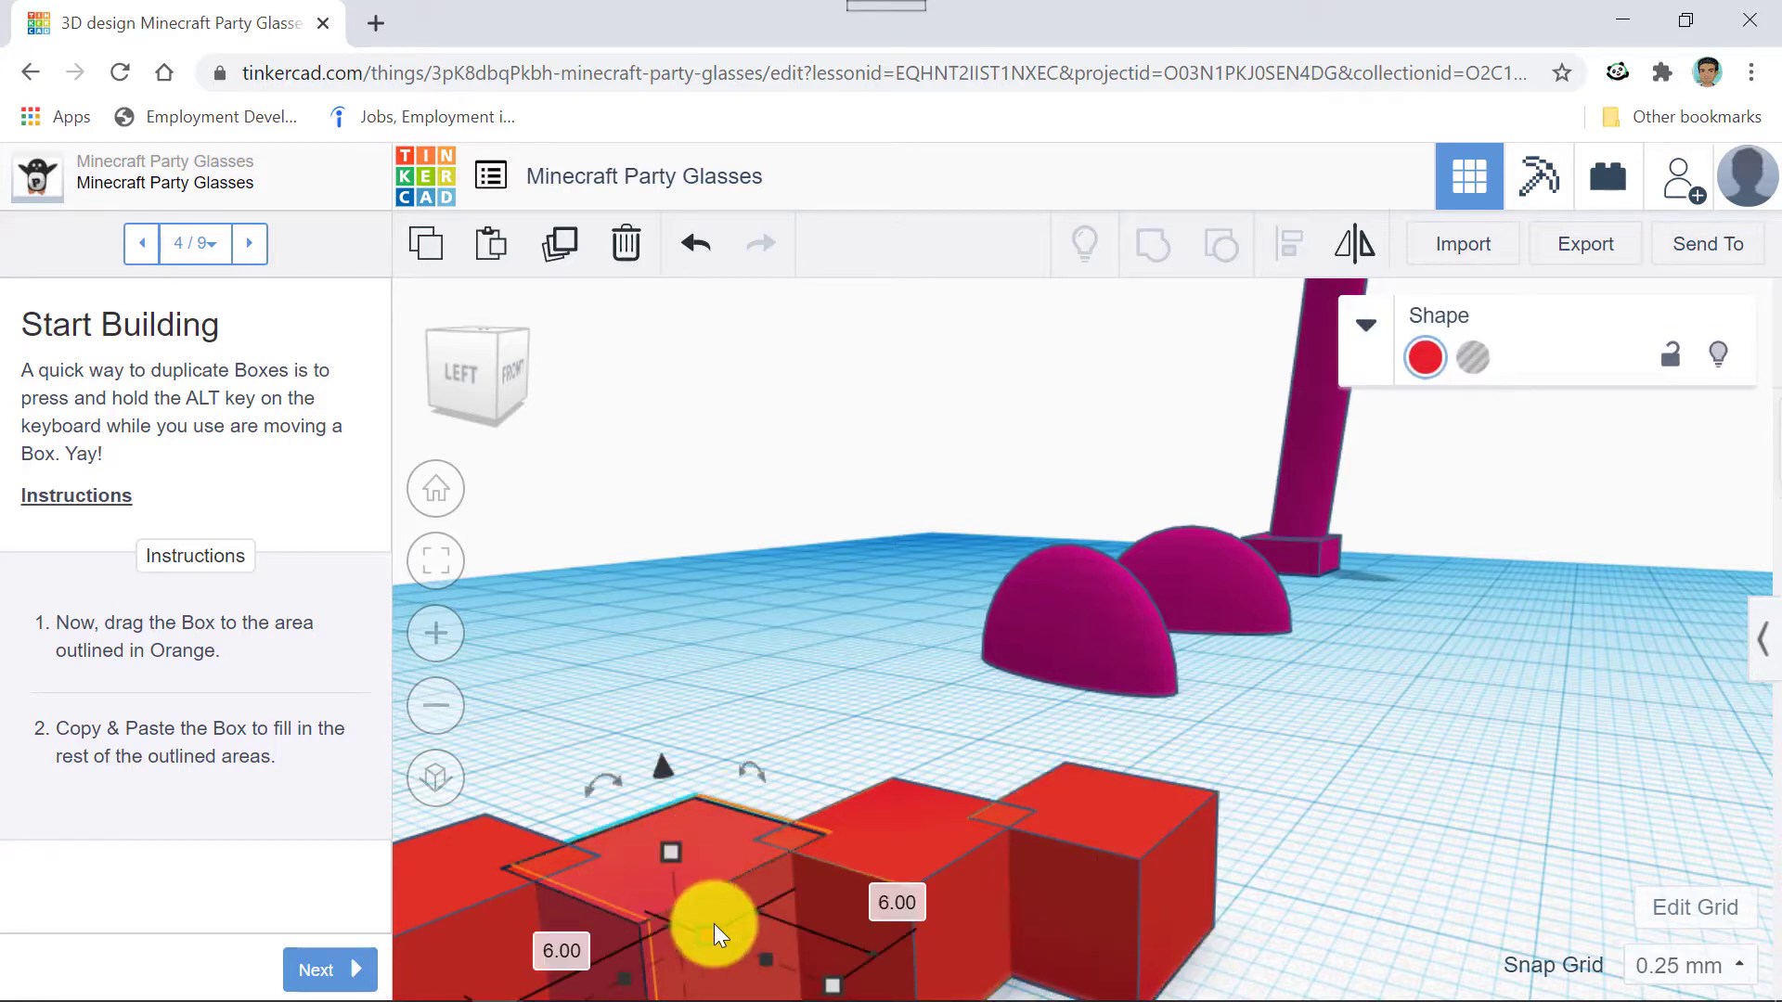
drag(715, 923, 727, 923)
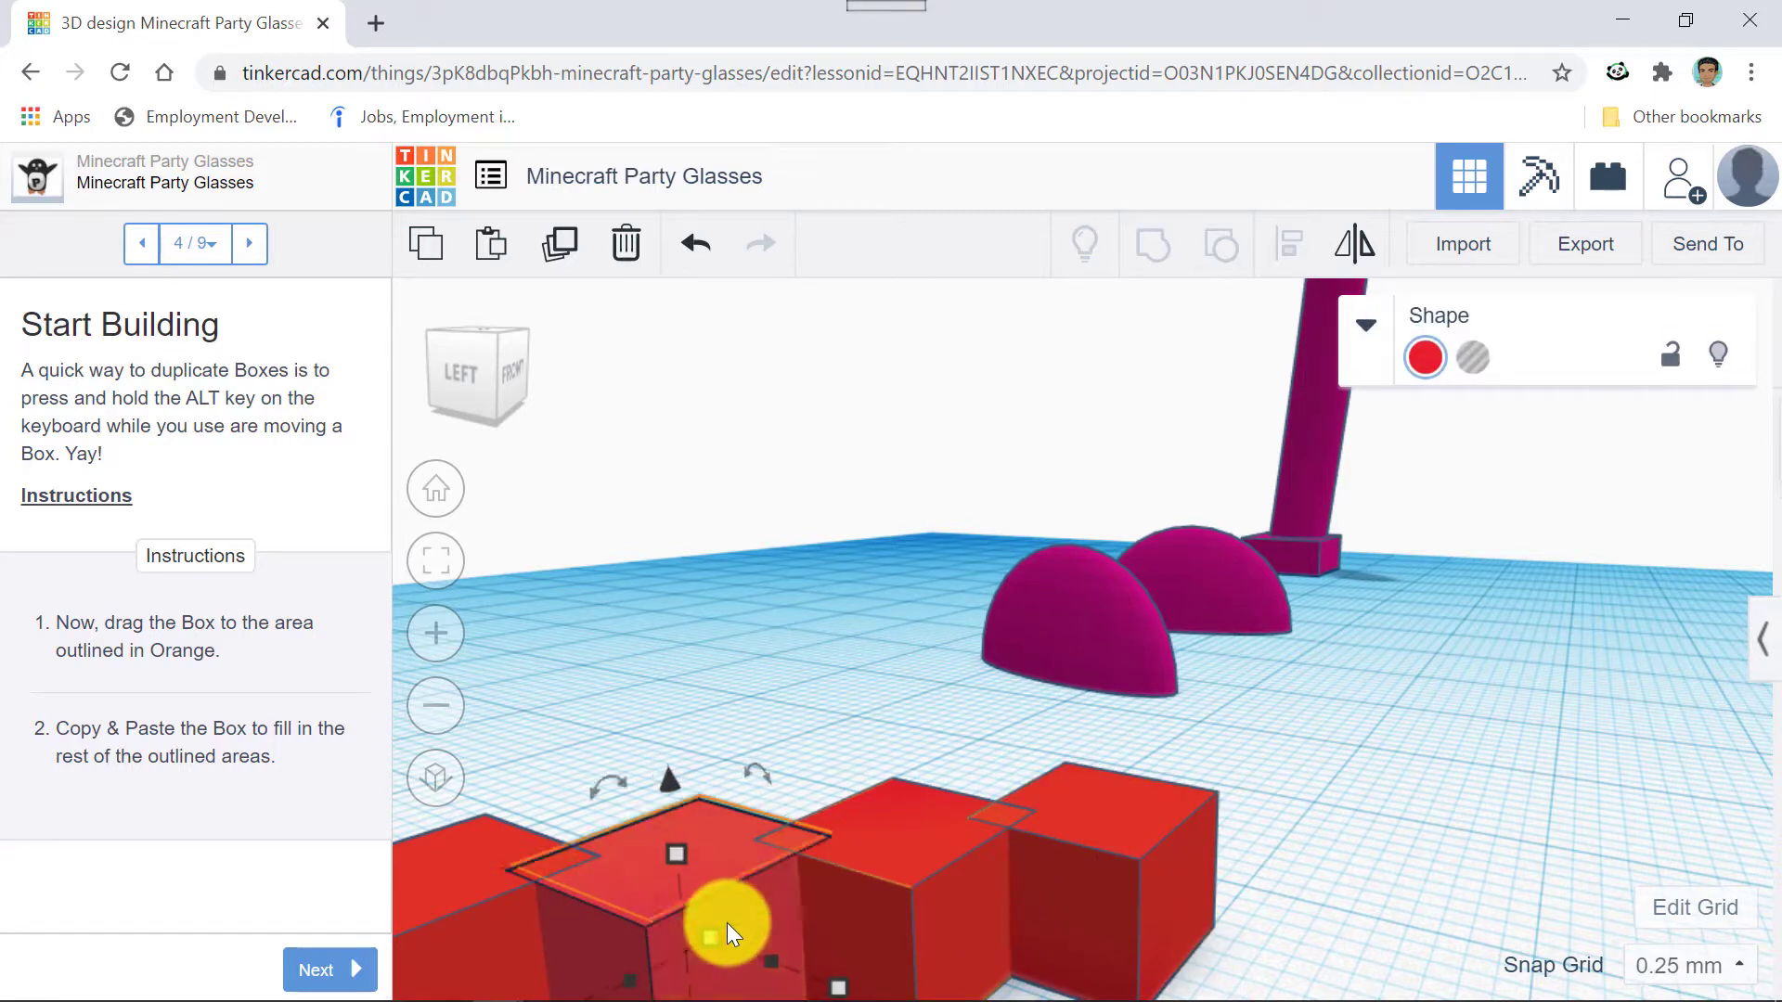
right_drag(773, 625, 827, 614)
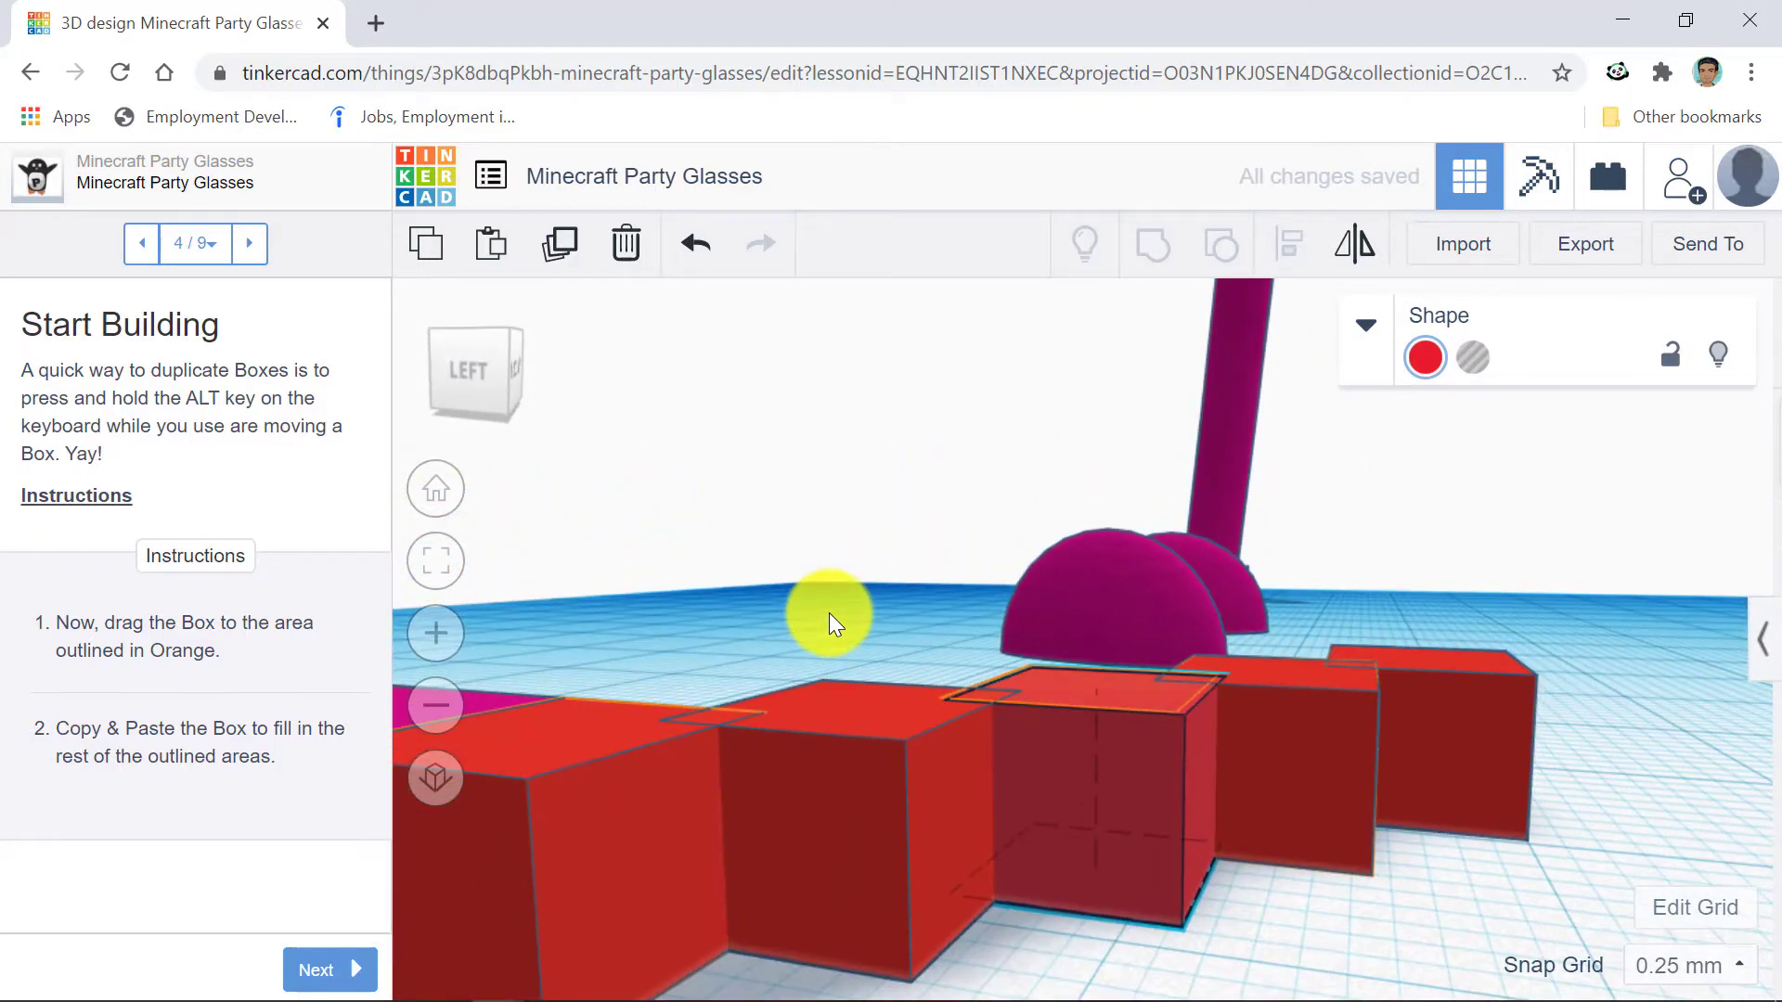
scroll(882, 615, up, 2)
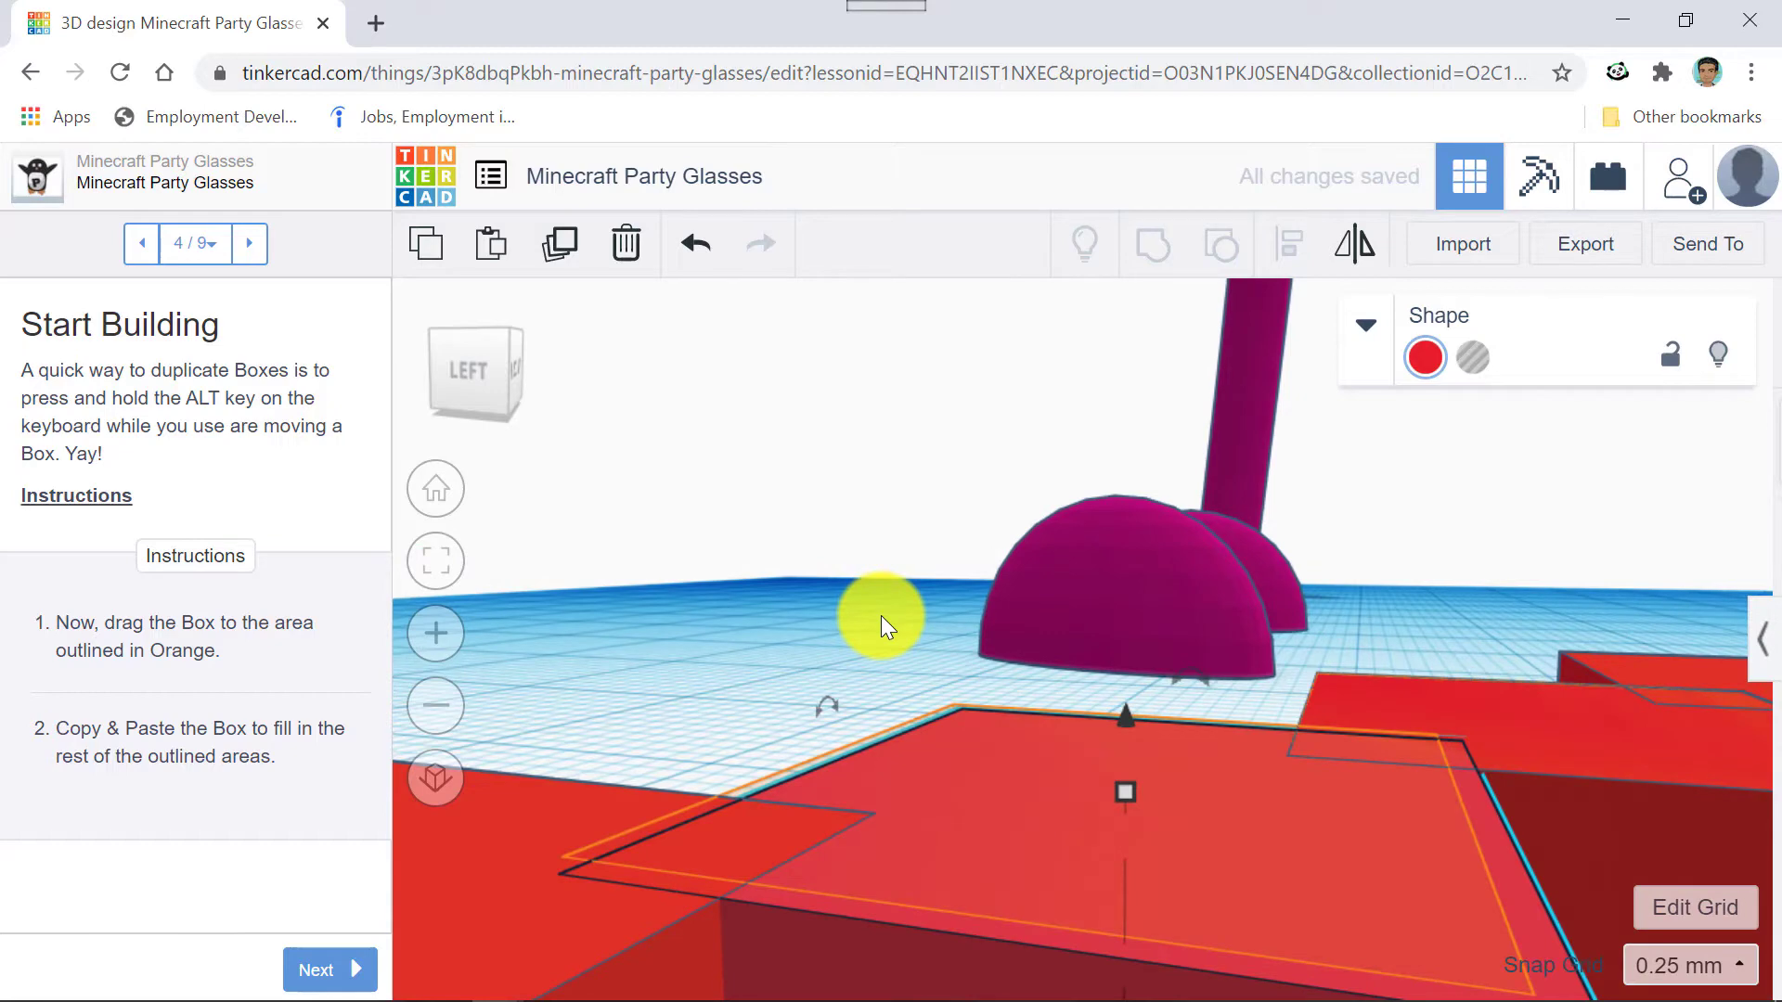
right_drag(885, 611, 901, 614)
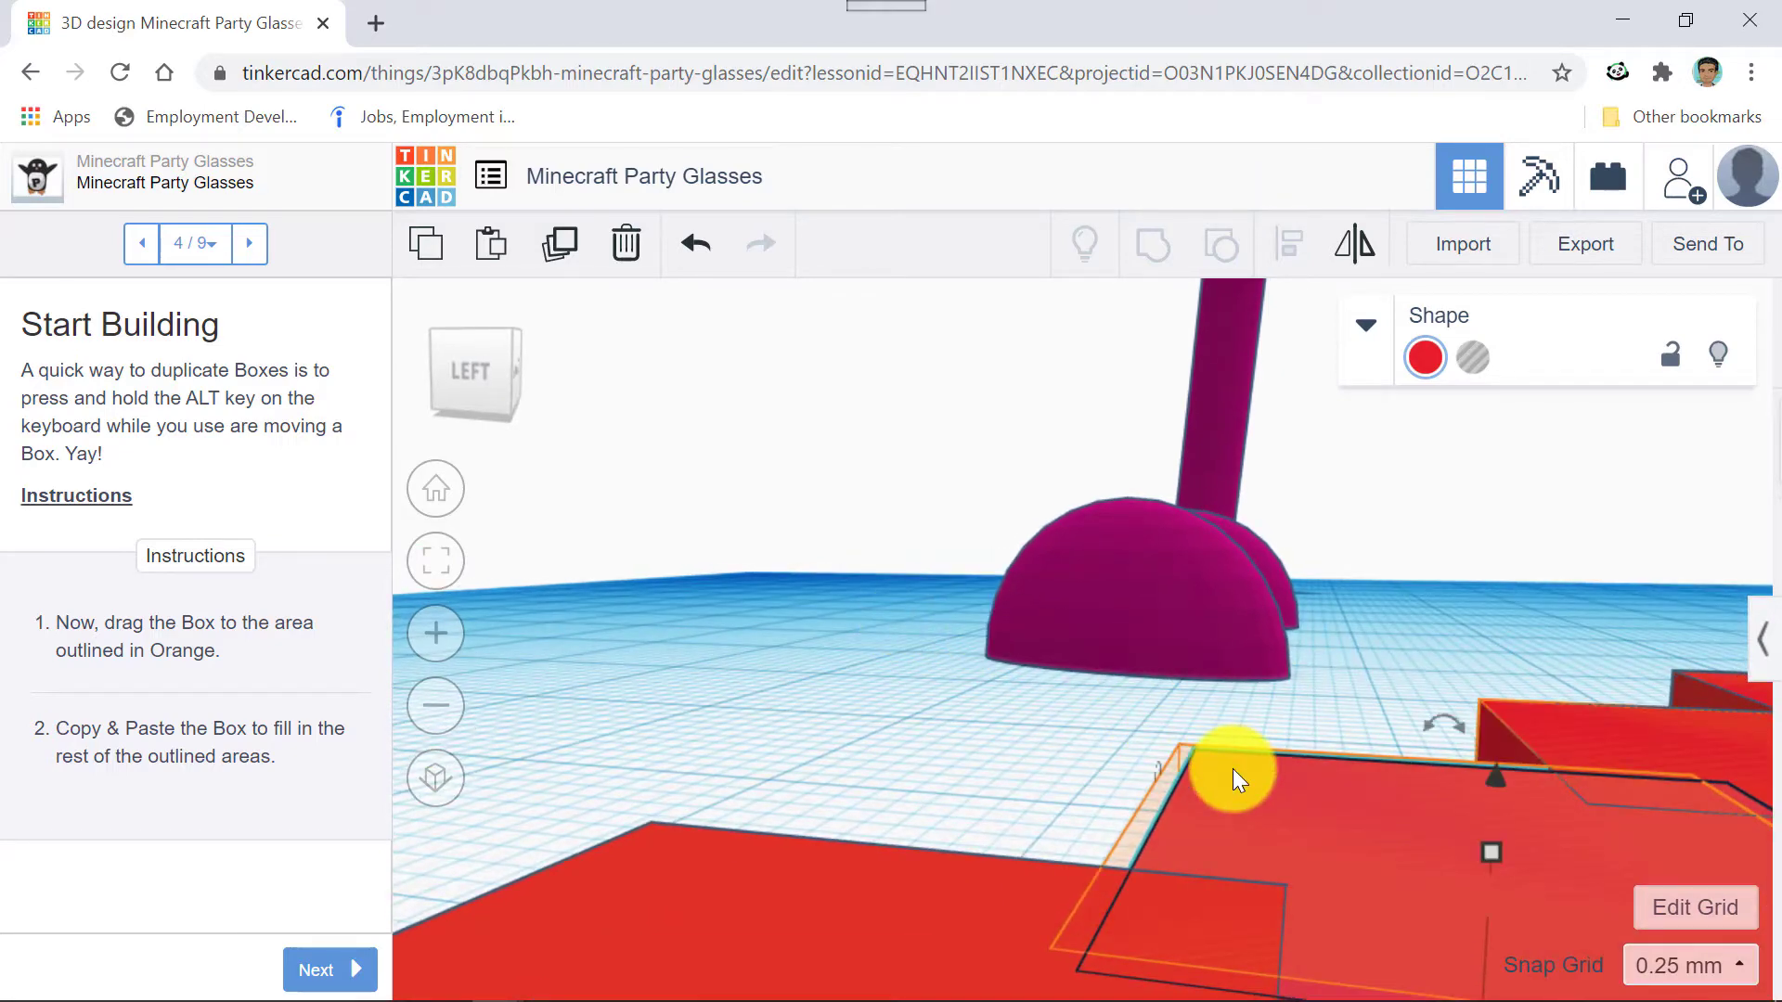
key(Left)
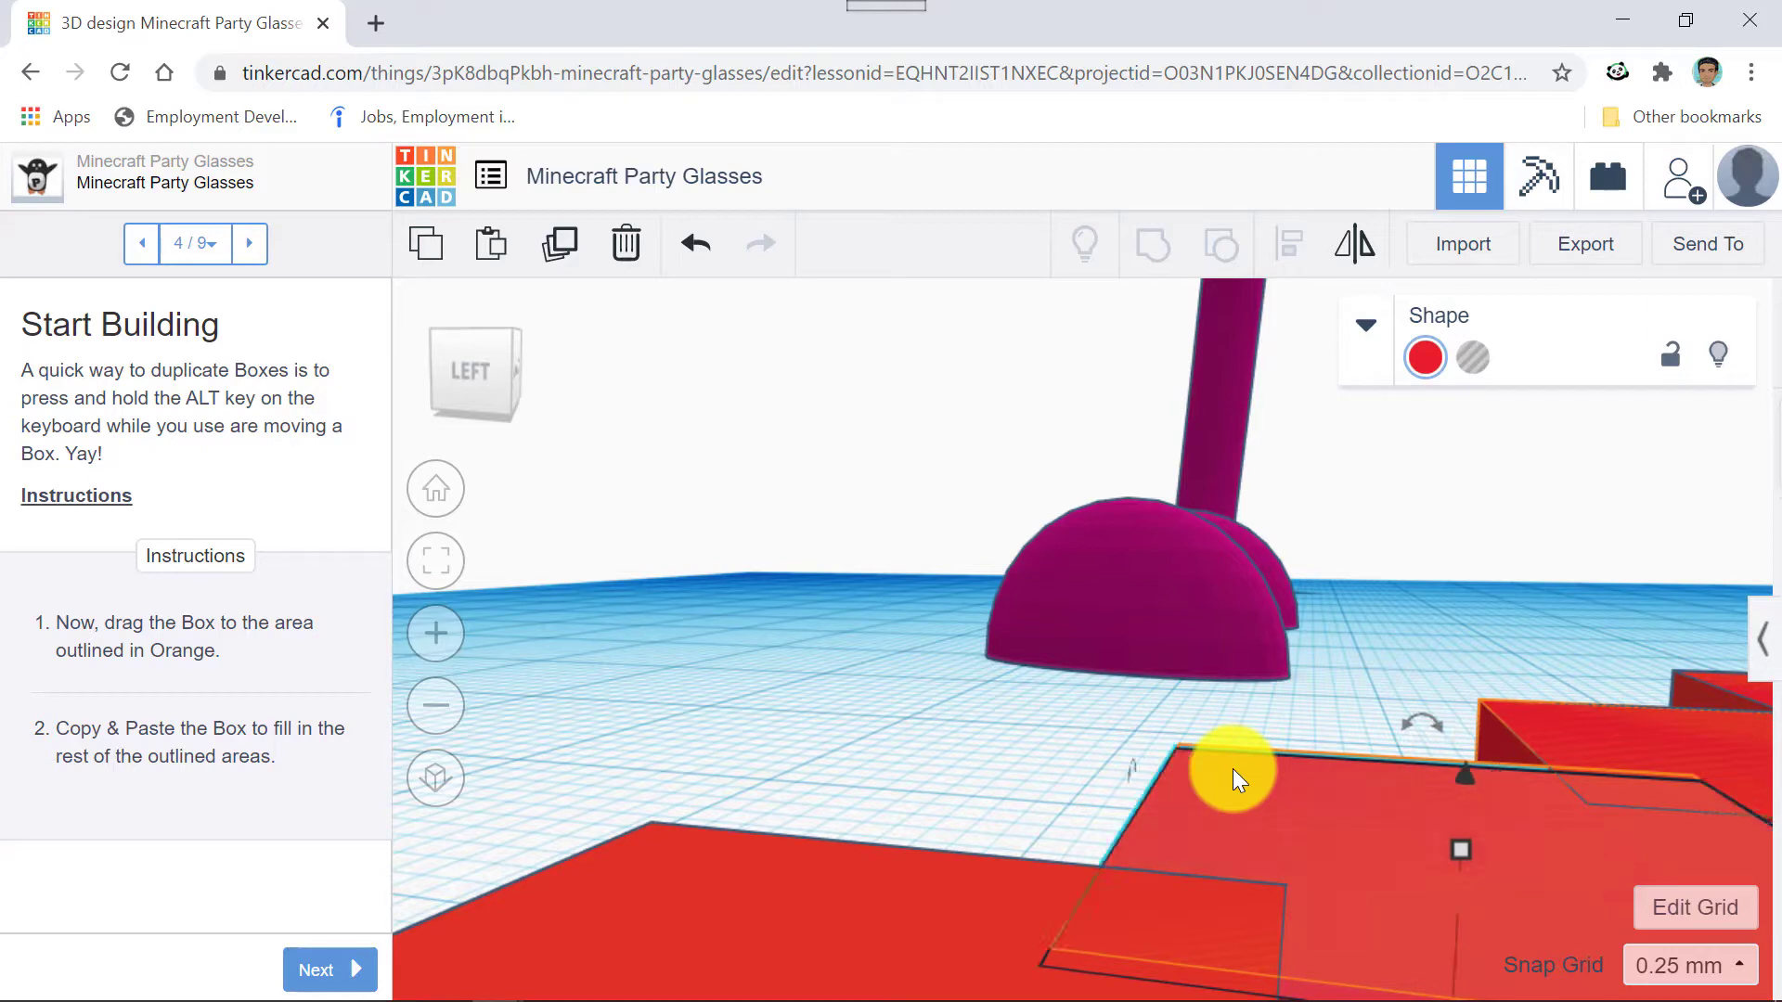
key(Up)
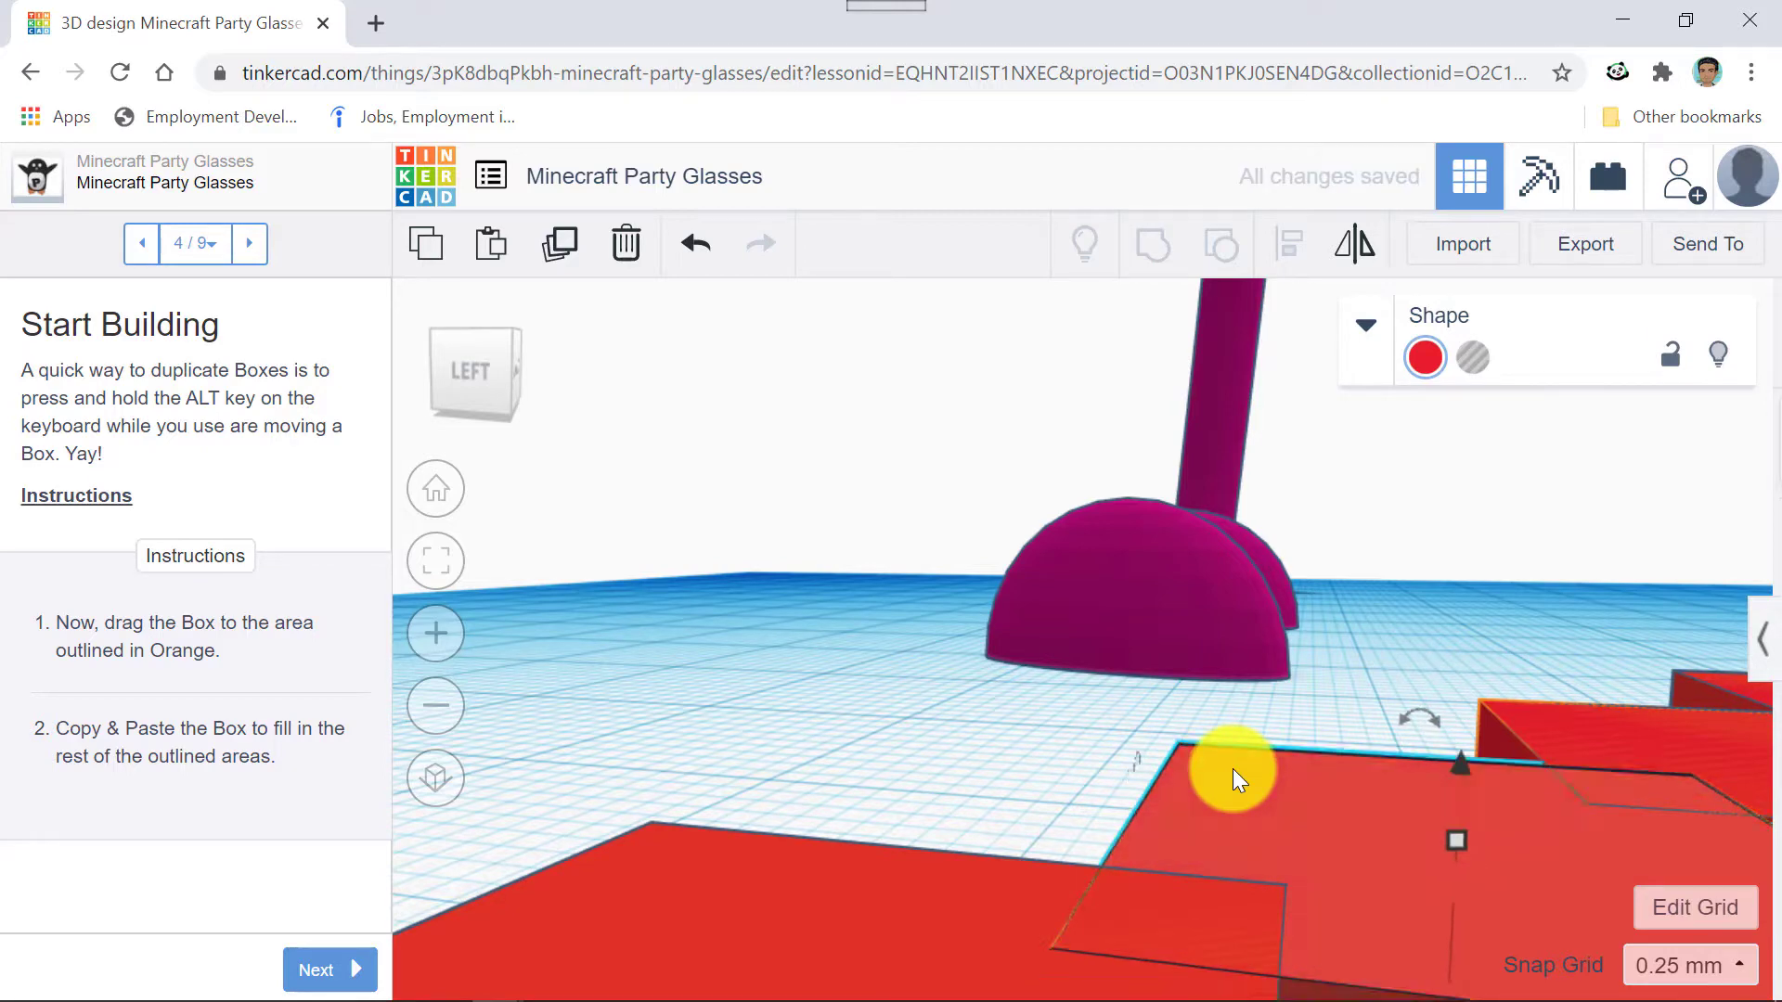
scroll(857, 741, down, 5)
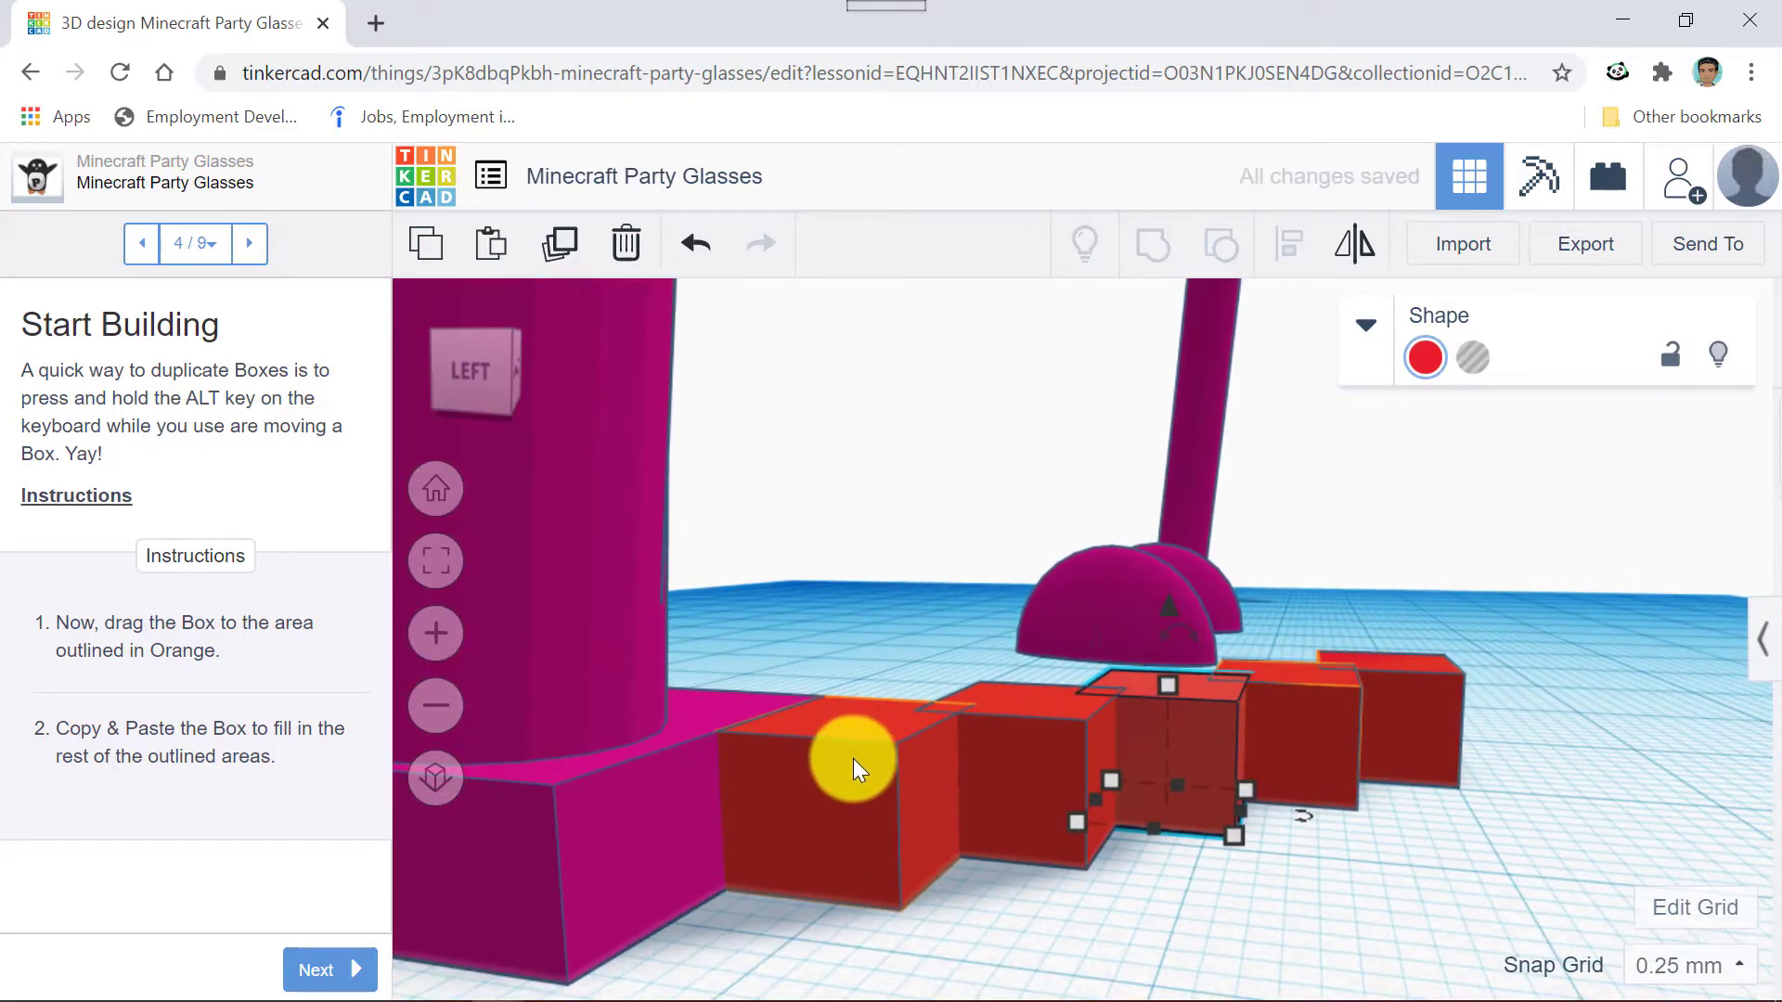
right_drag(887, 592, 756, 605)
scroll(753, 621, down, 6)
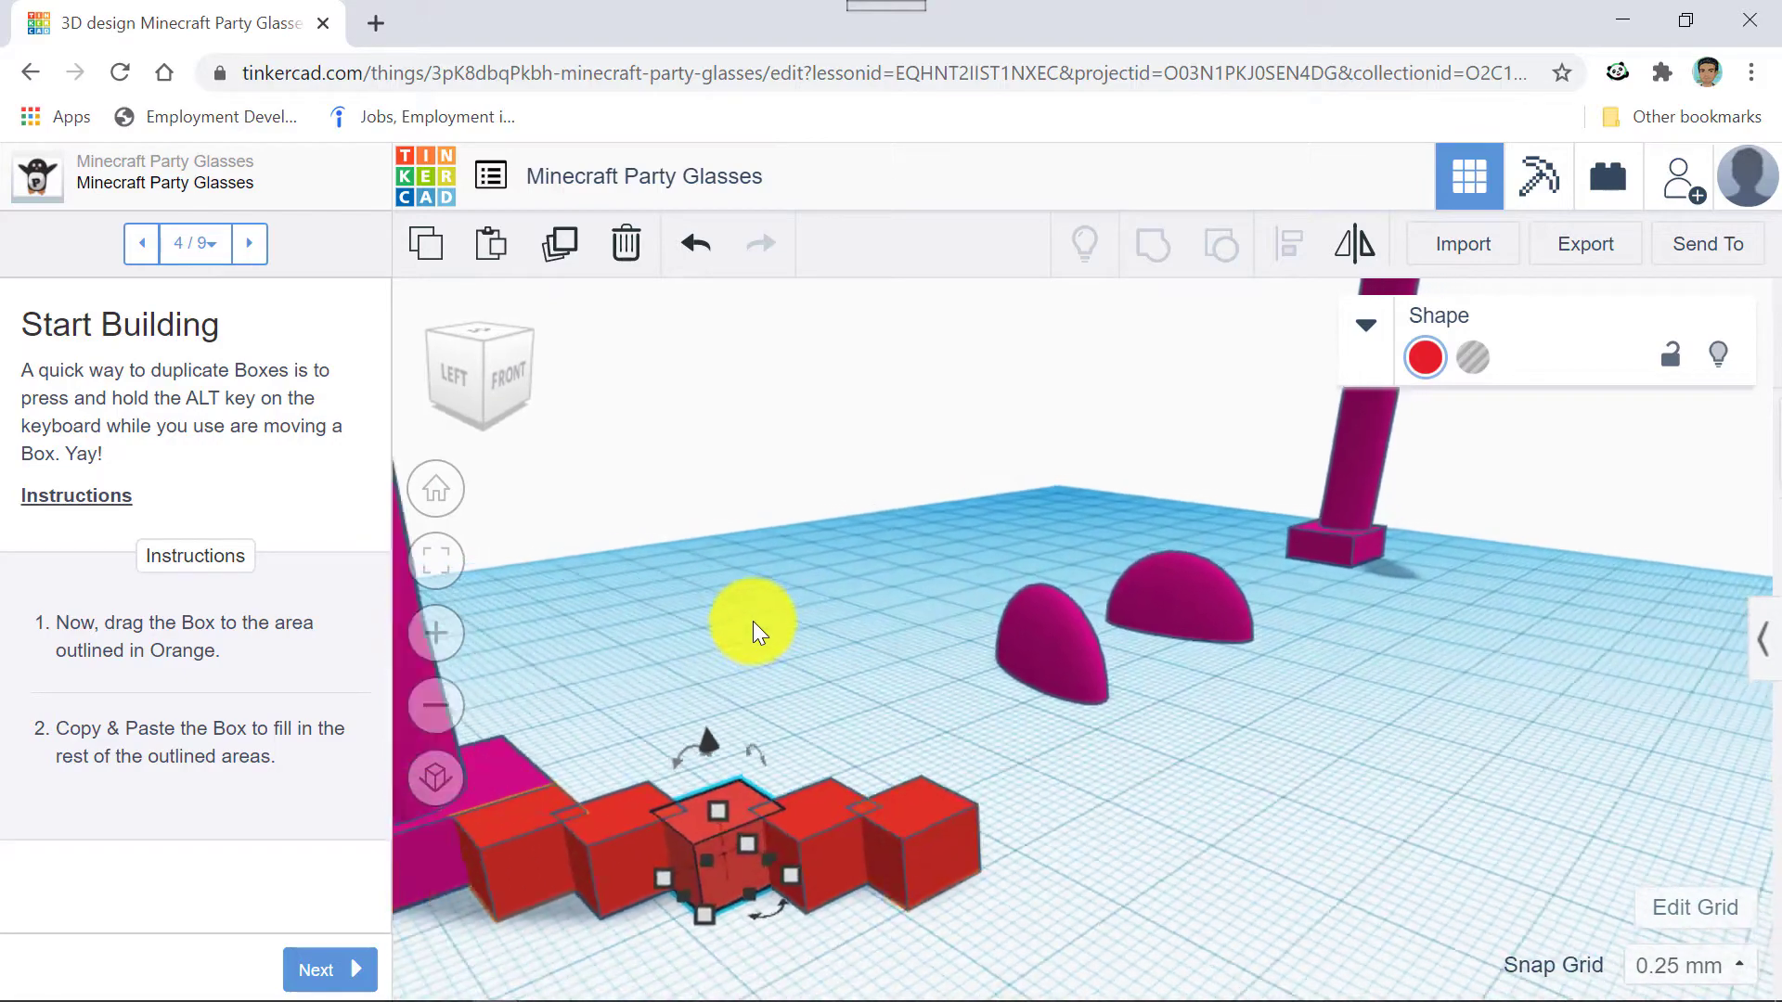
right_drag(1212, 721, 995, 760)
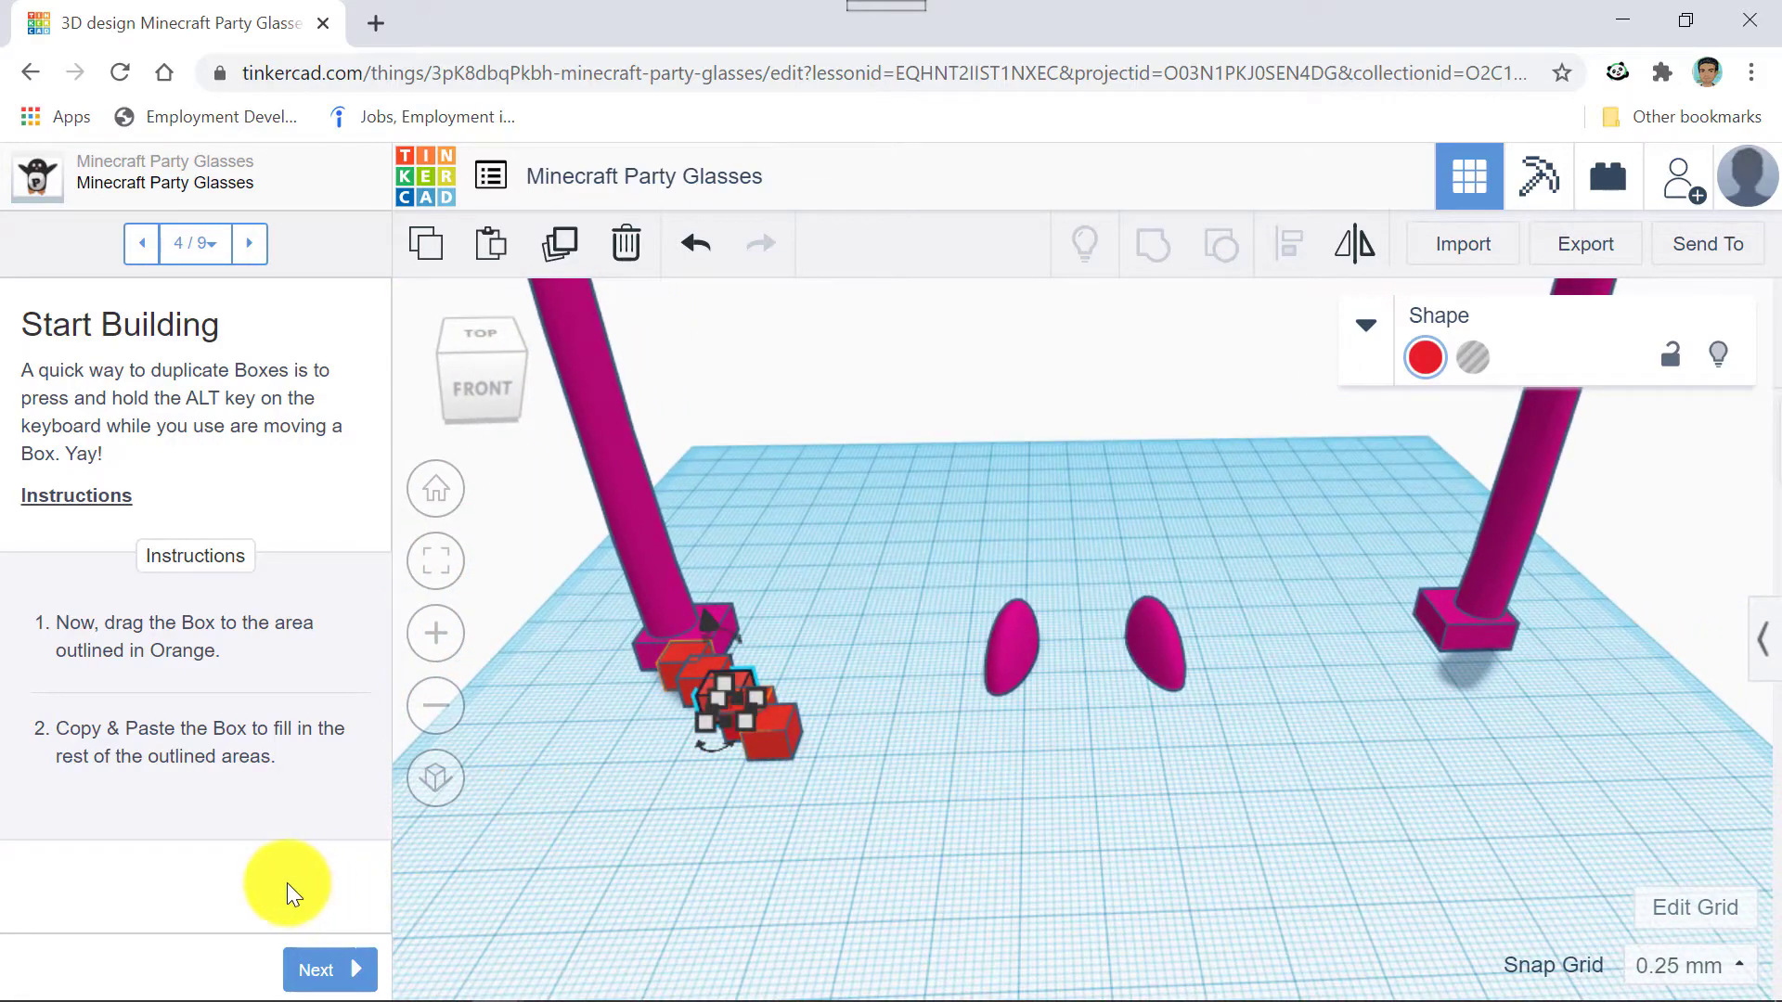
click(322, 975)
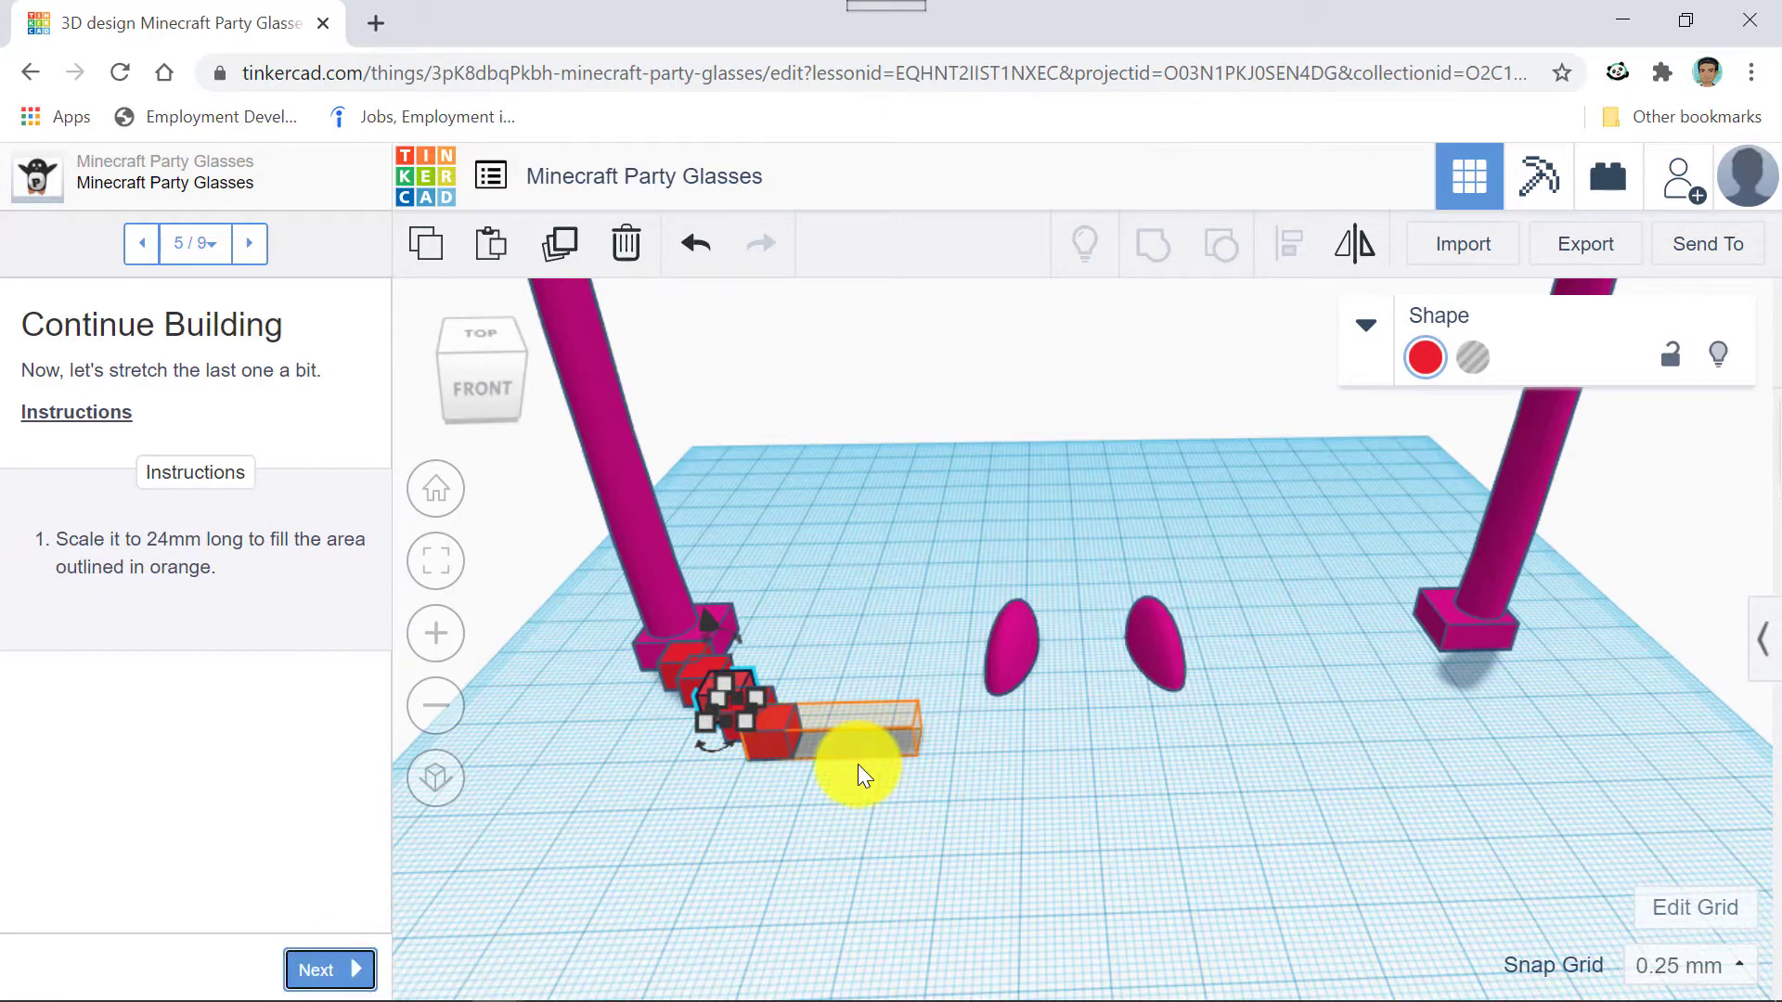
Try to scale the last red box in the row to 24 mm long.
right_drag(796, 807, 837, 775)
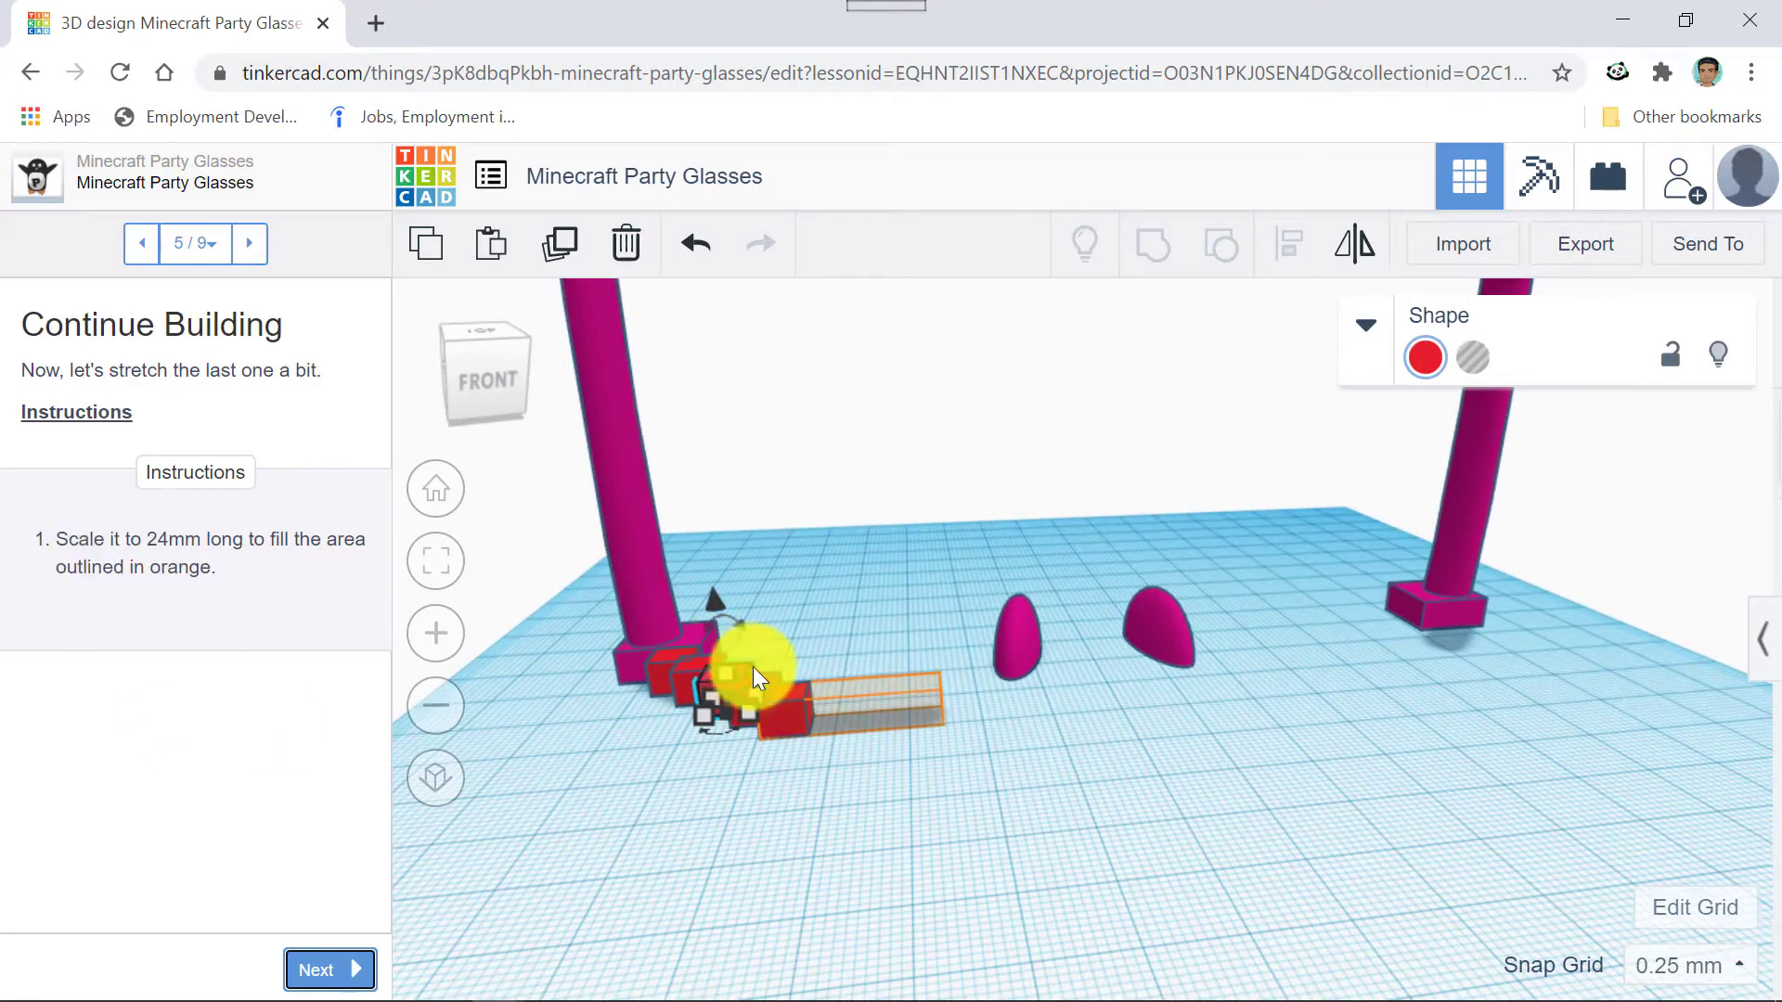
click(784, 725)
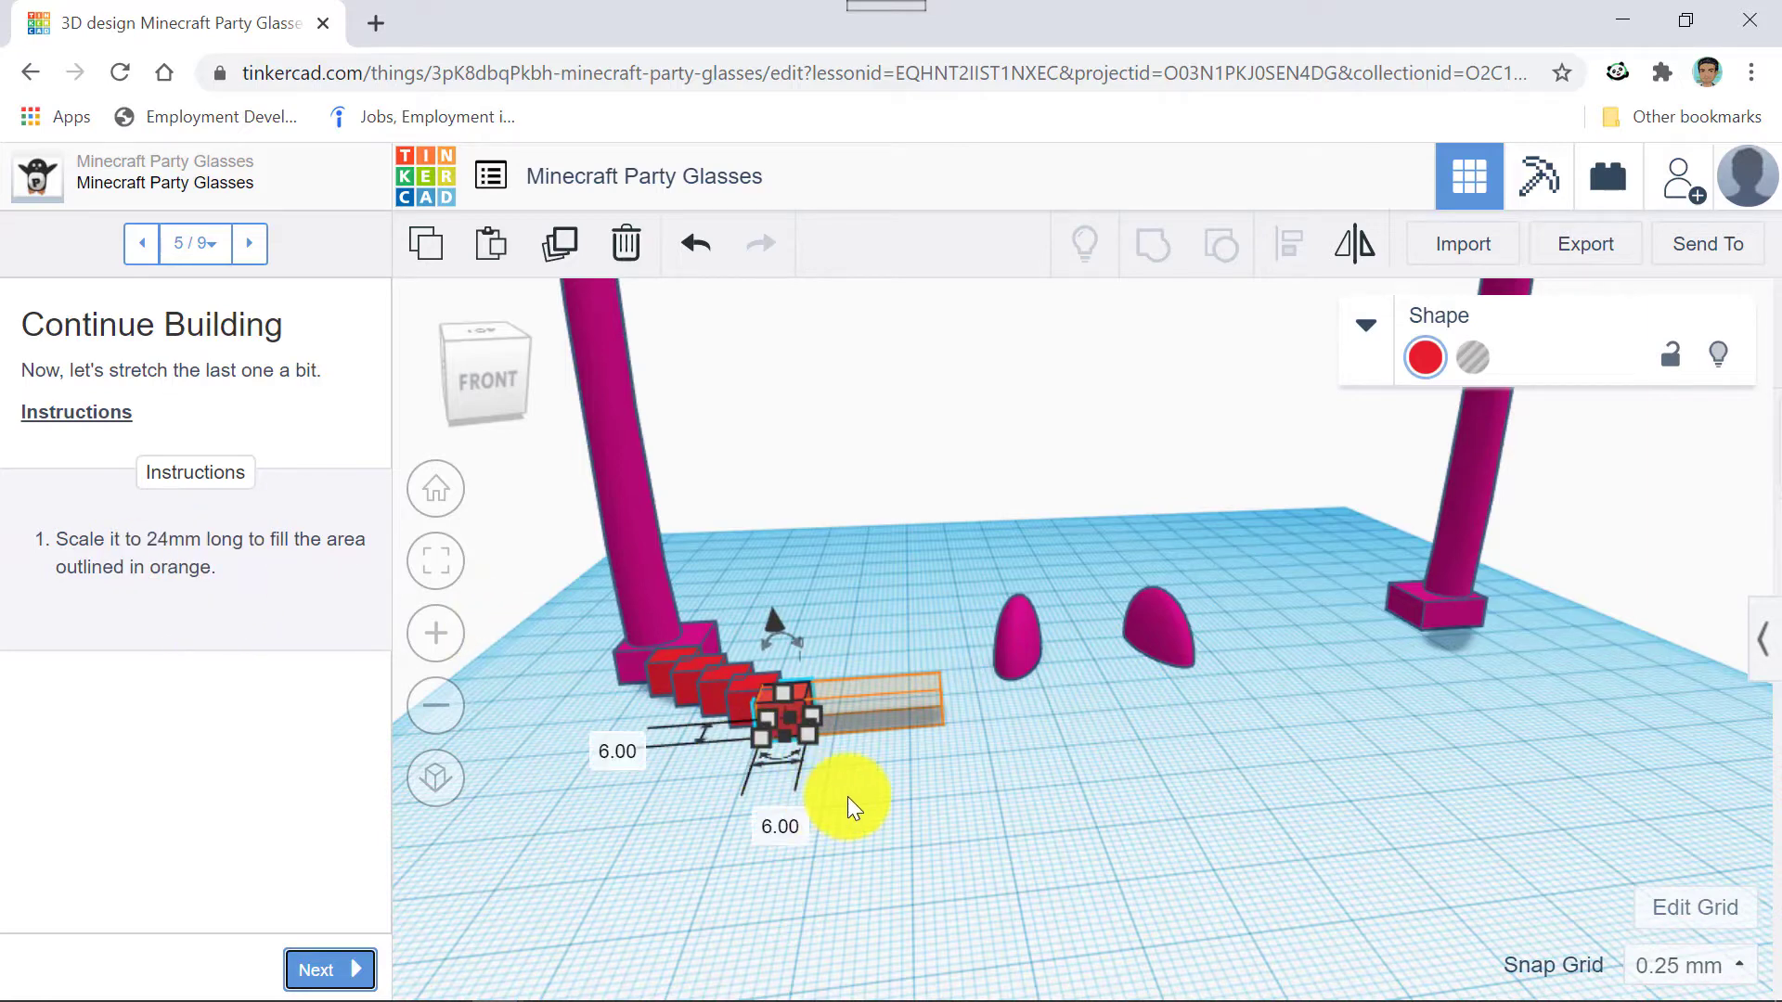
scroll(848, 796, up, 2)
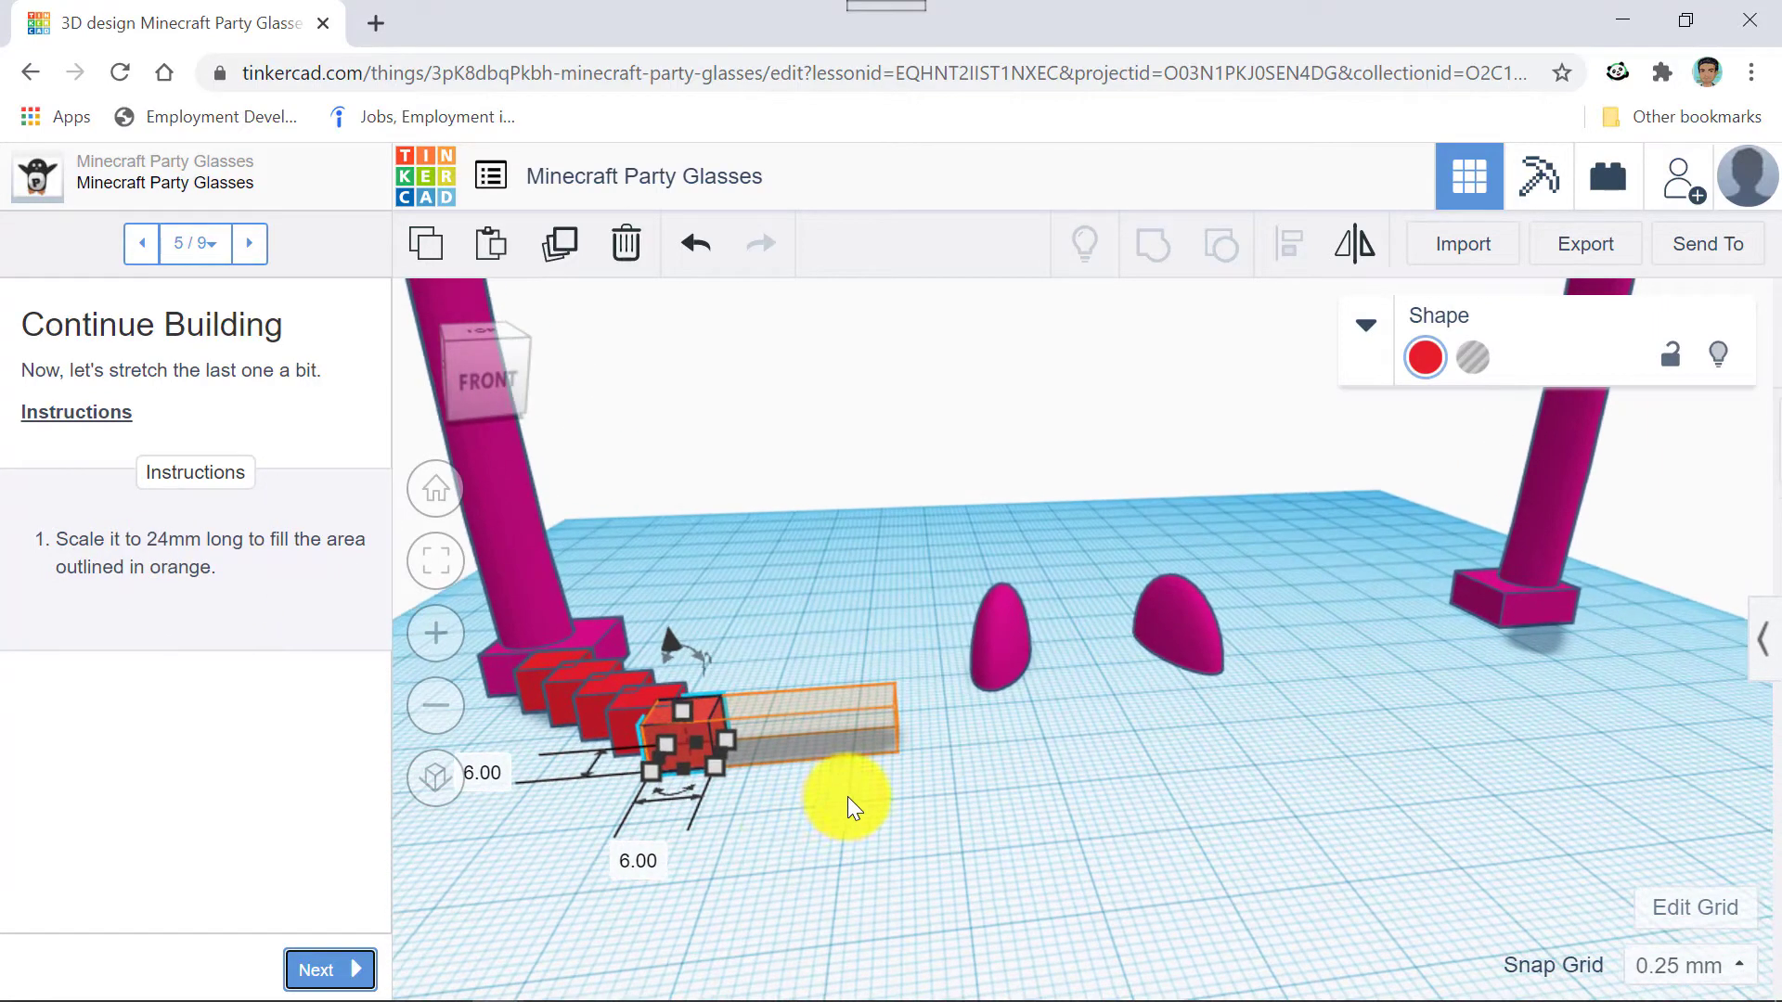
click(636, 860)
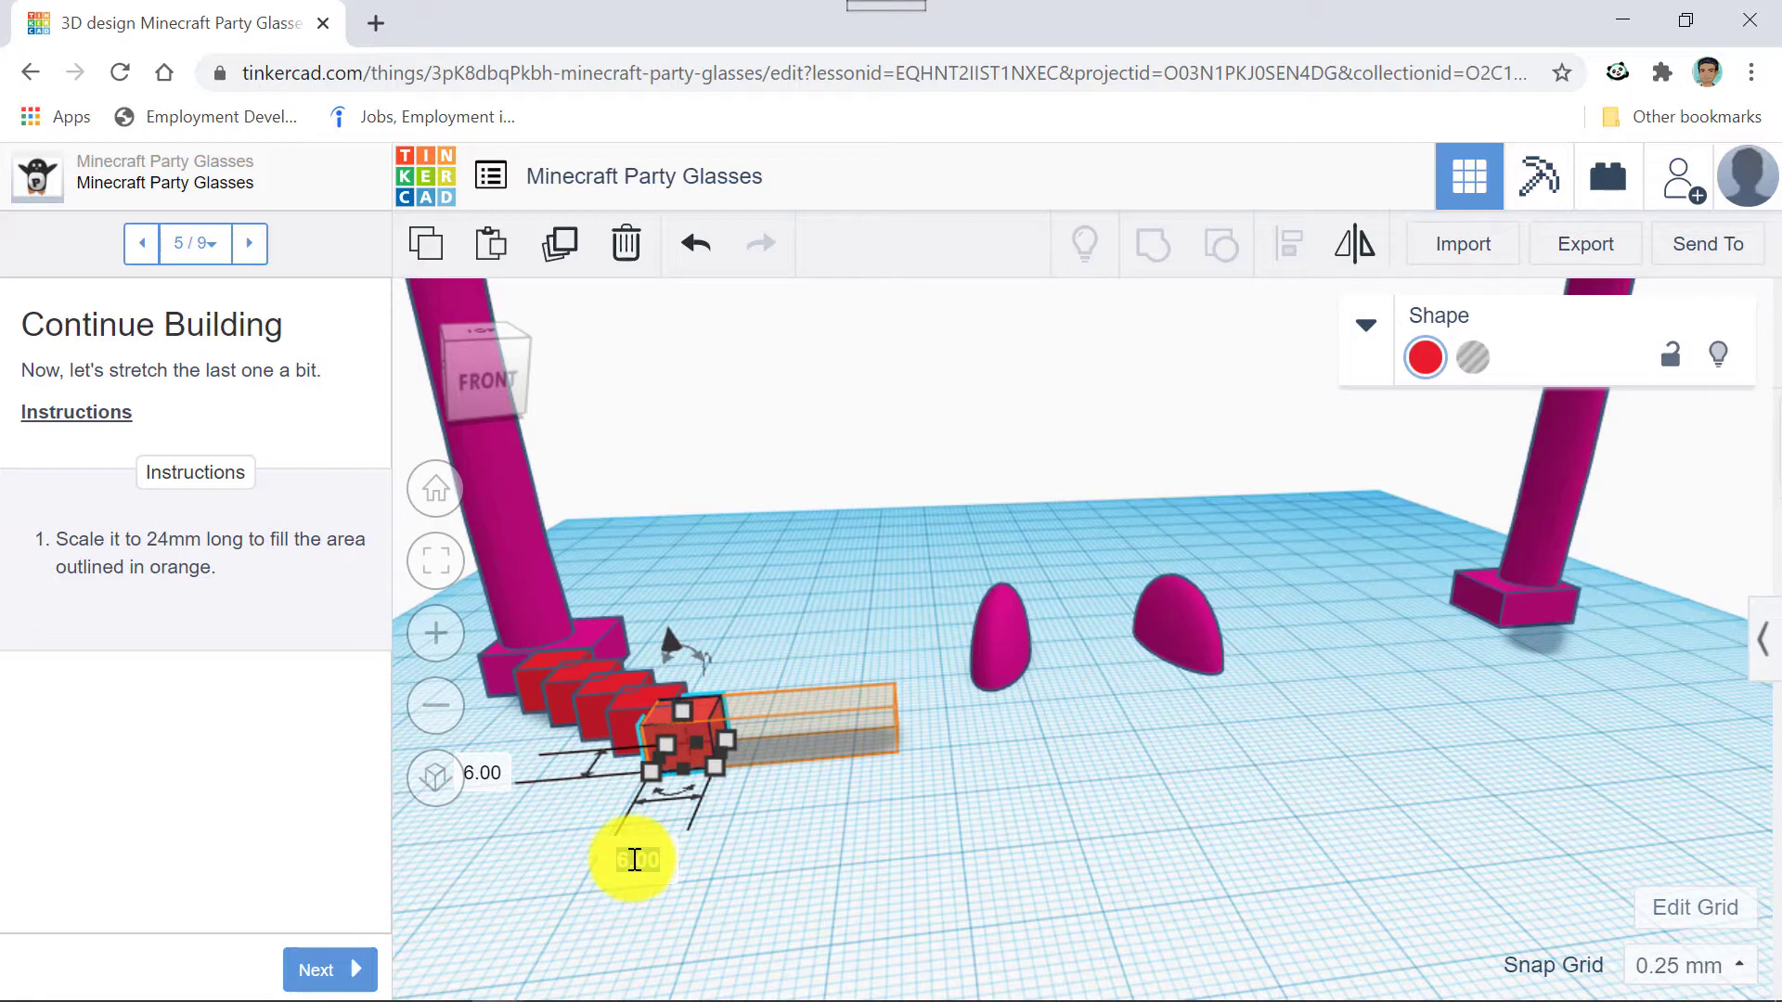
text(24)
key(Return)
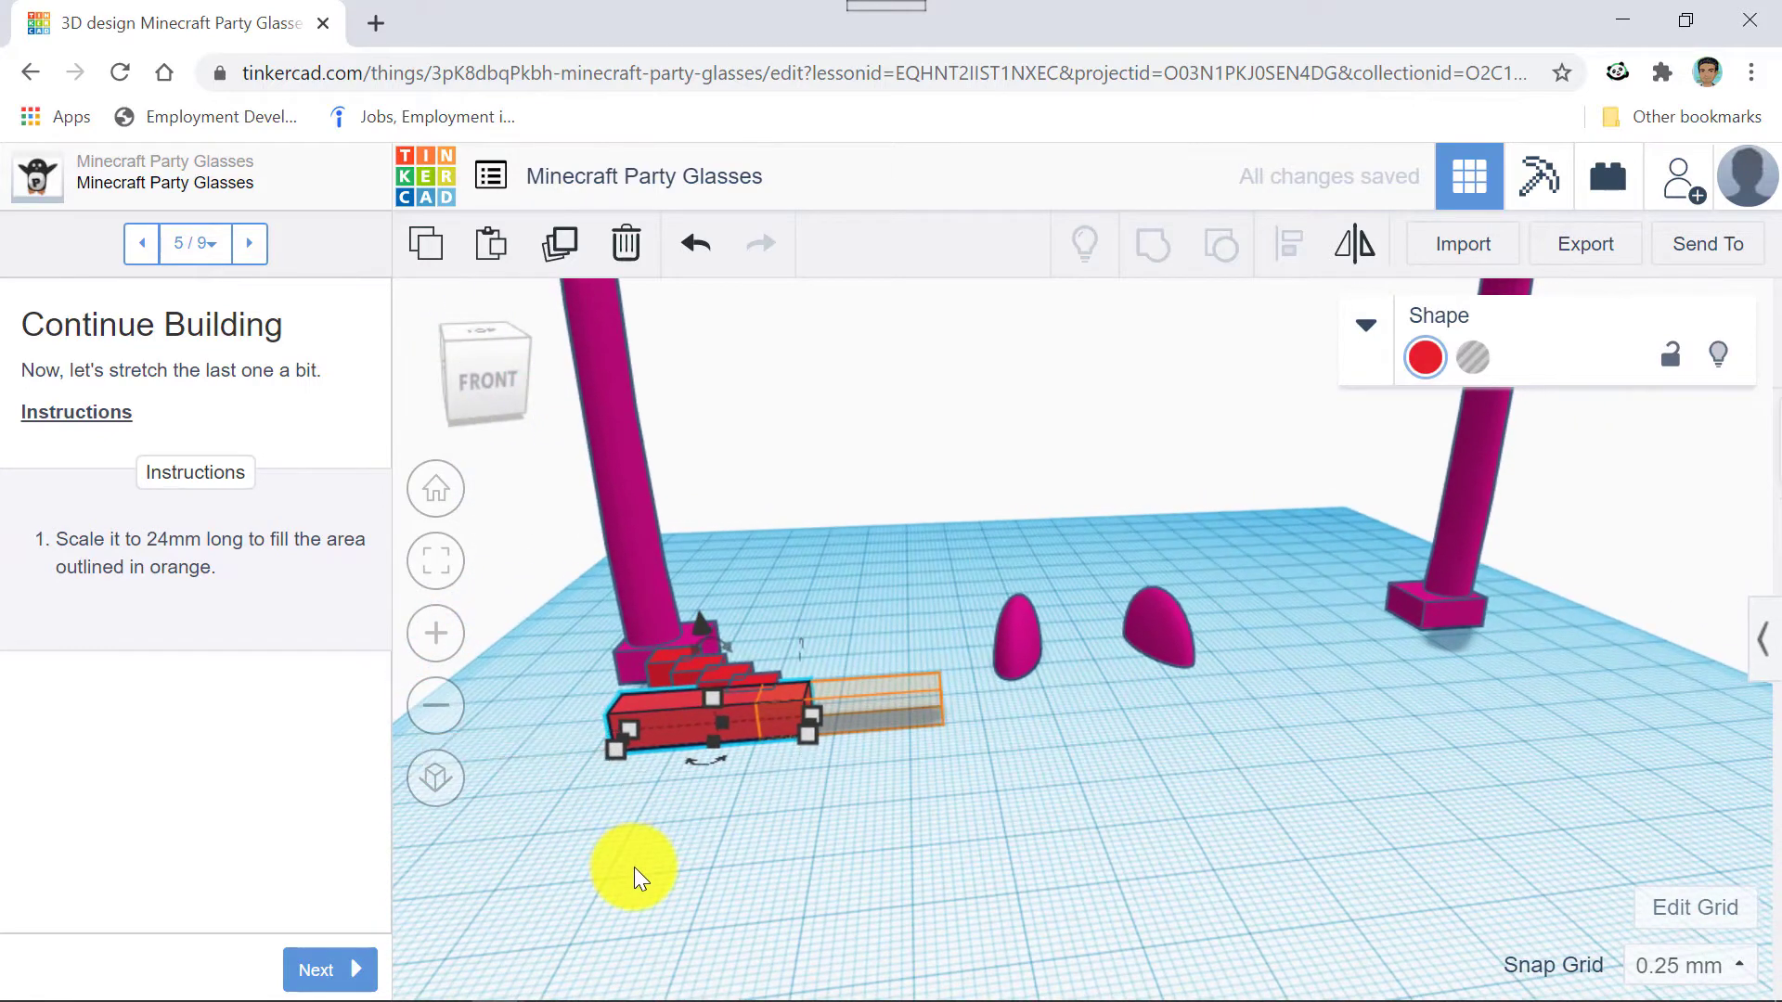
key(ctrl+z)
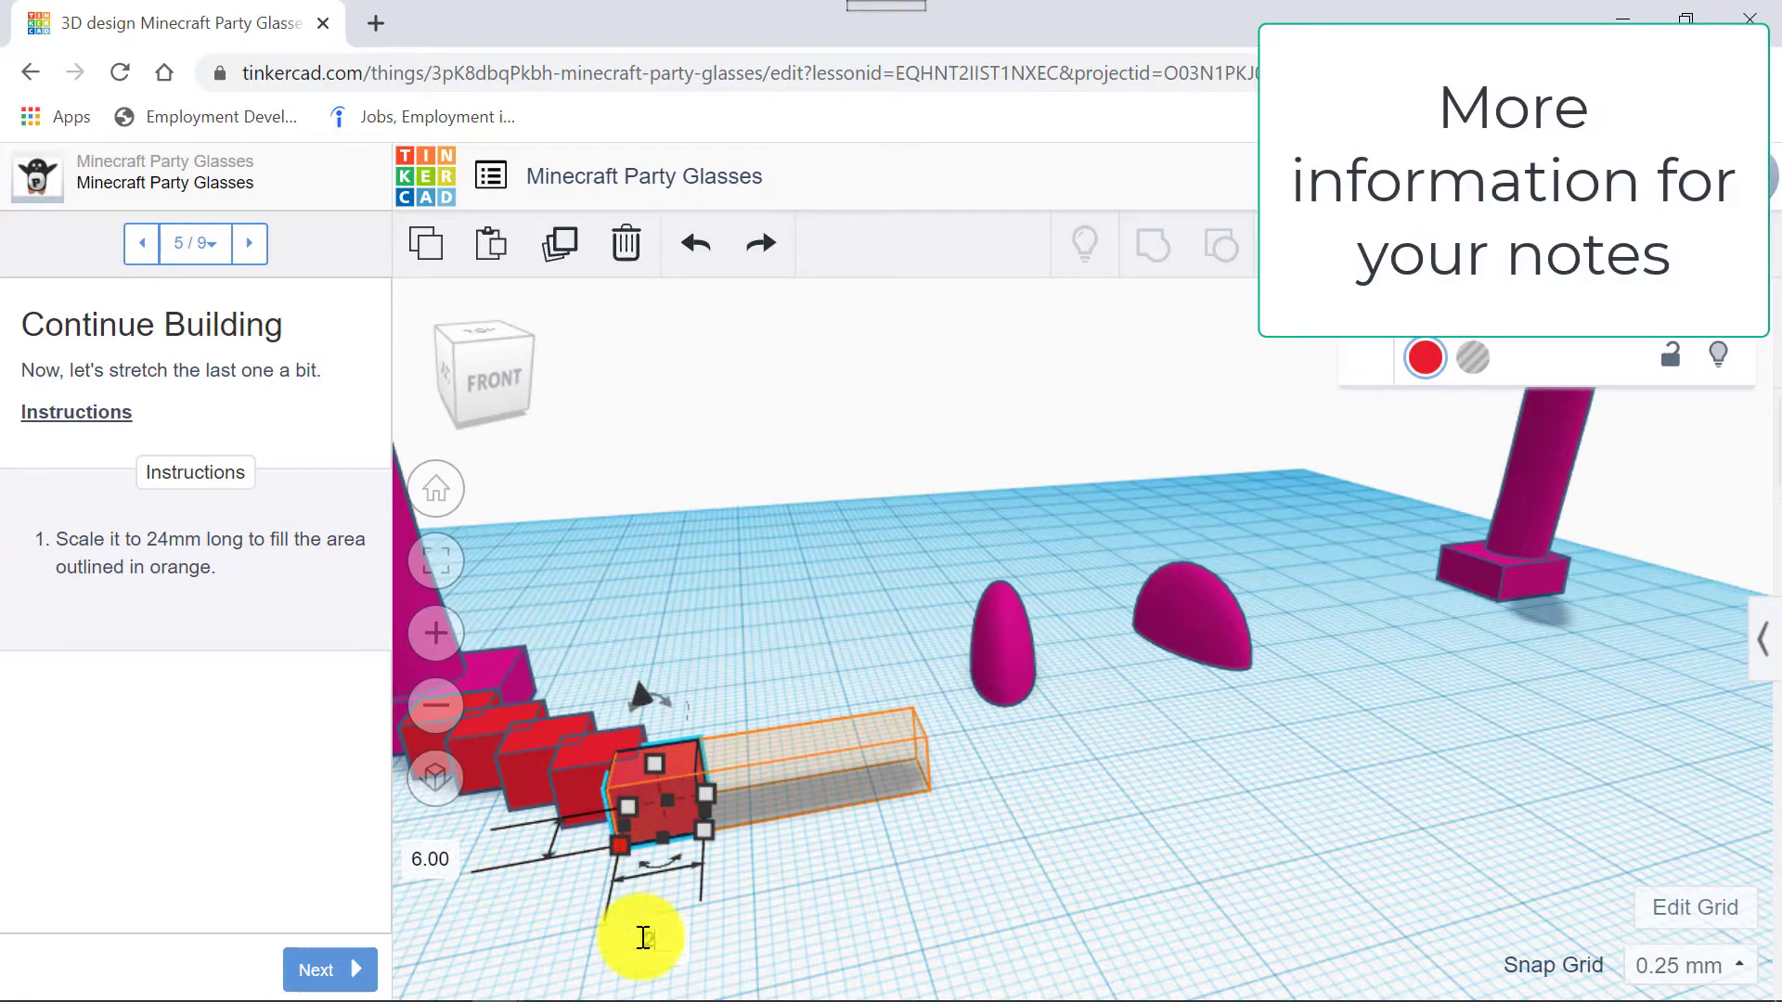
key(Return)
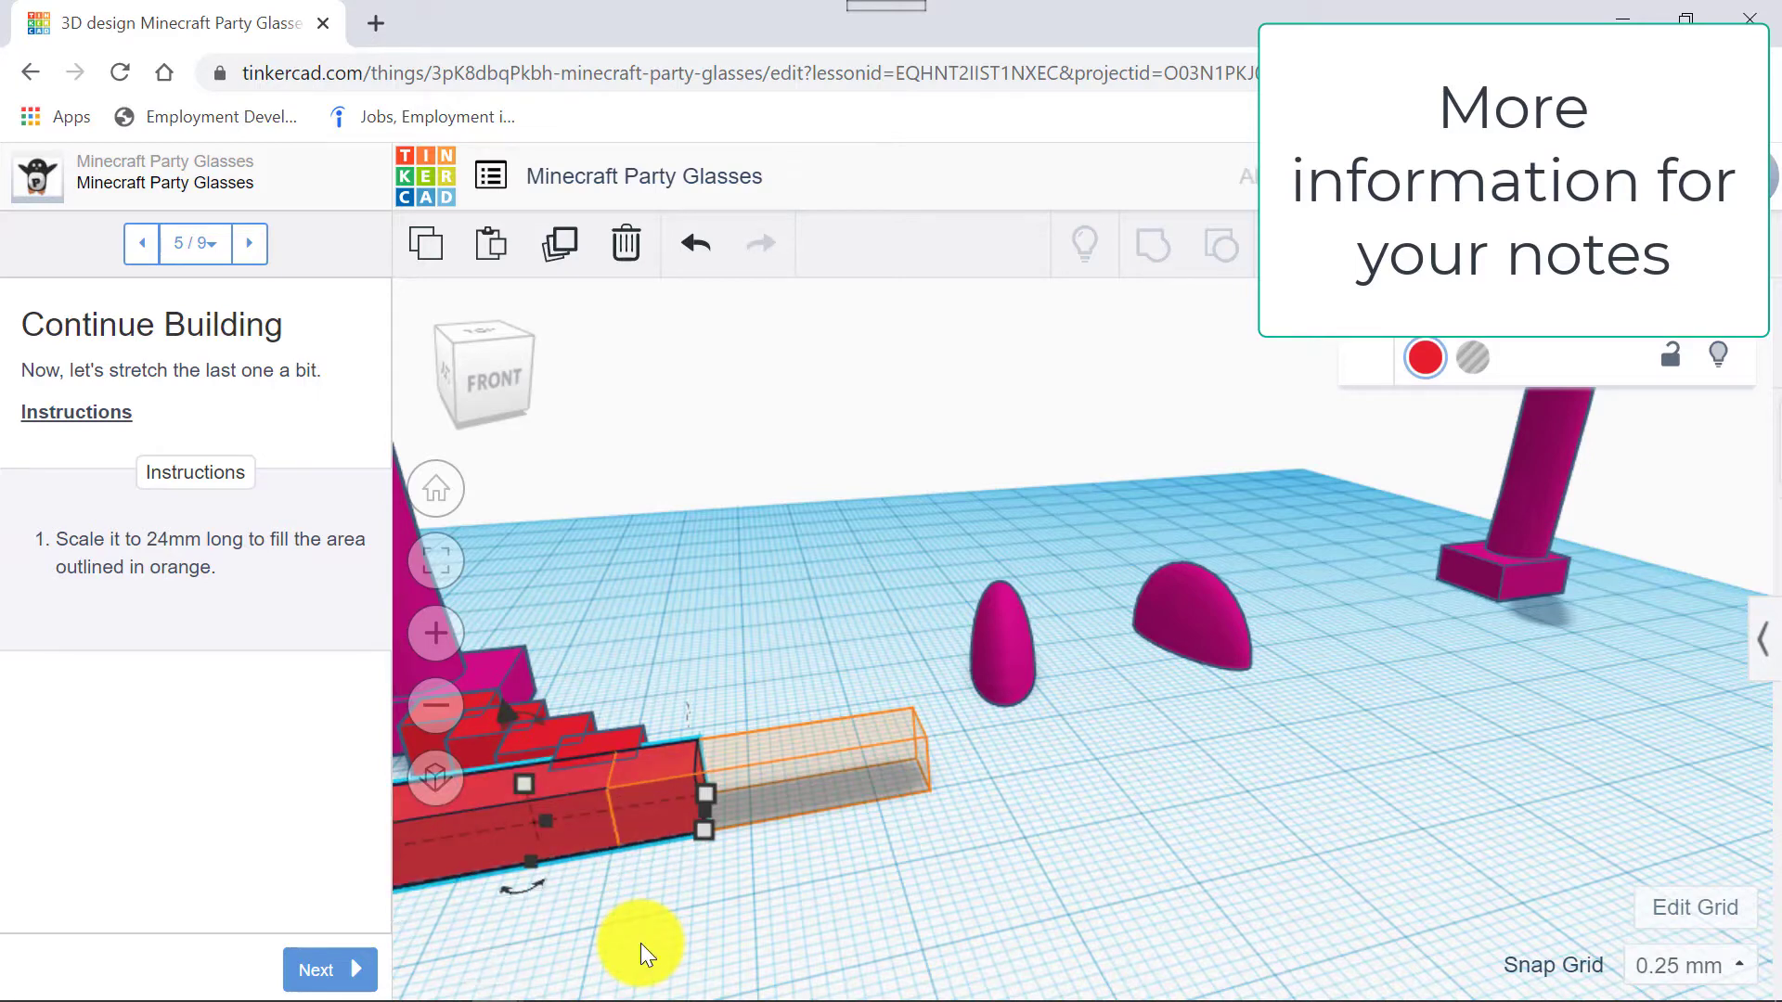
key(ctrl+z)
Stretch the last red box to 24 mm long into the orange outlined area and advance to lesson step 6.
mouse_move(710, 839)
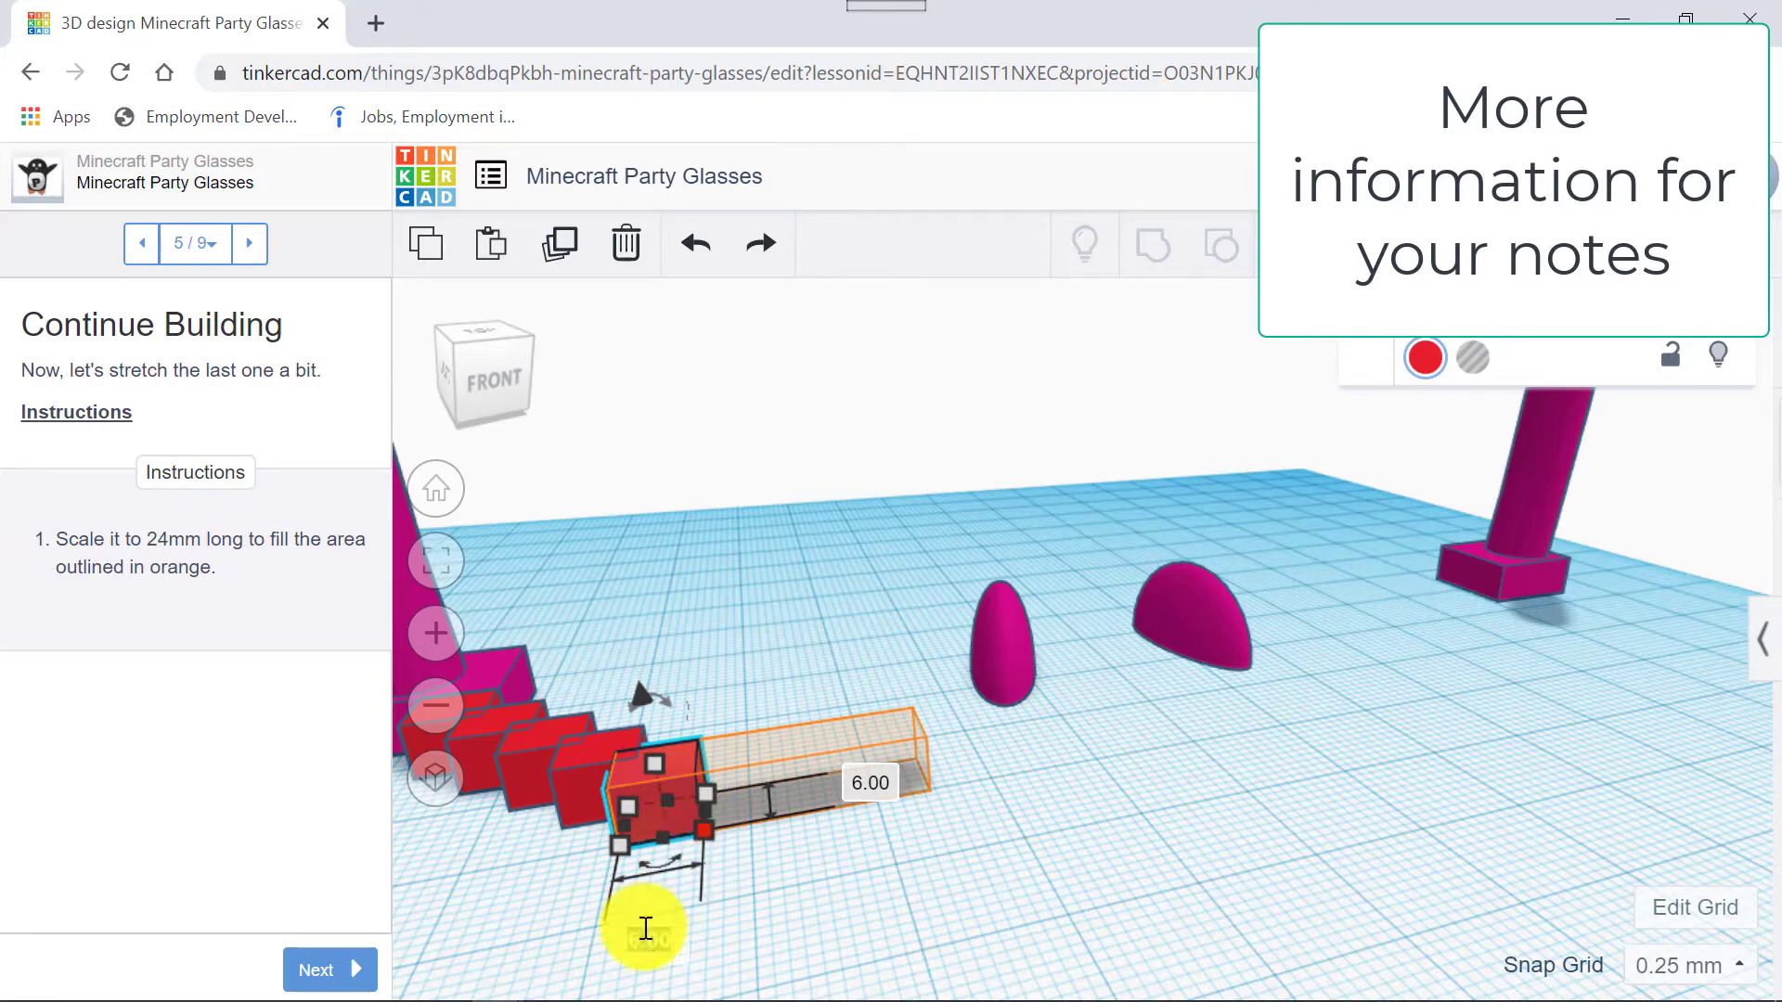
key(Return)
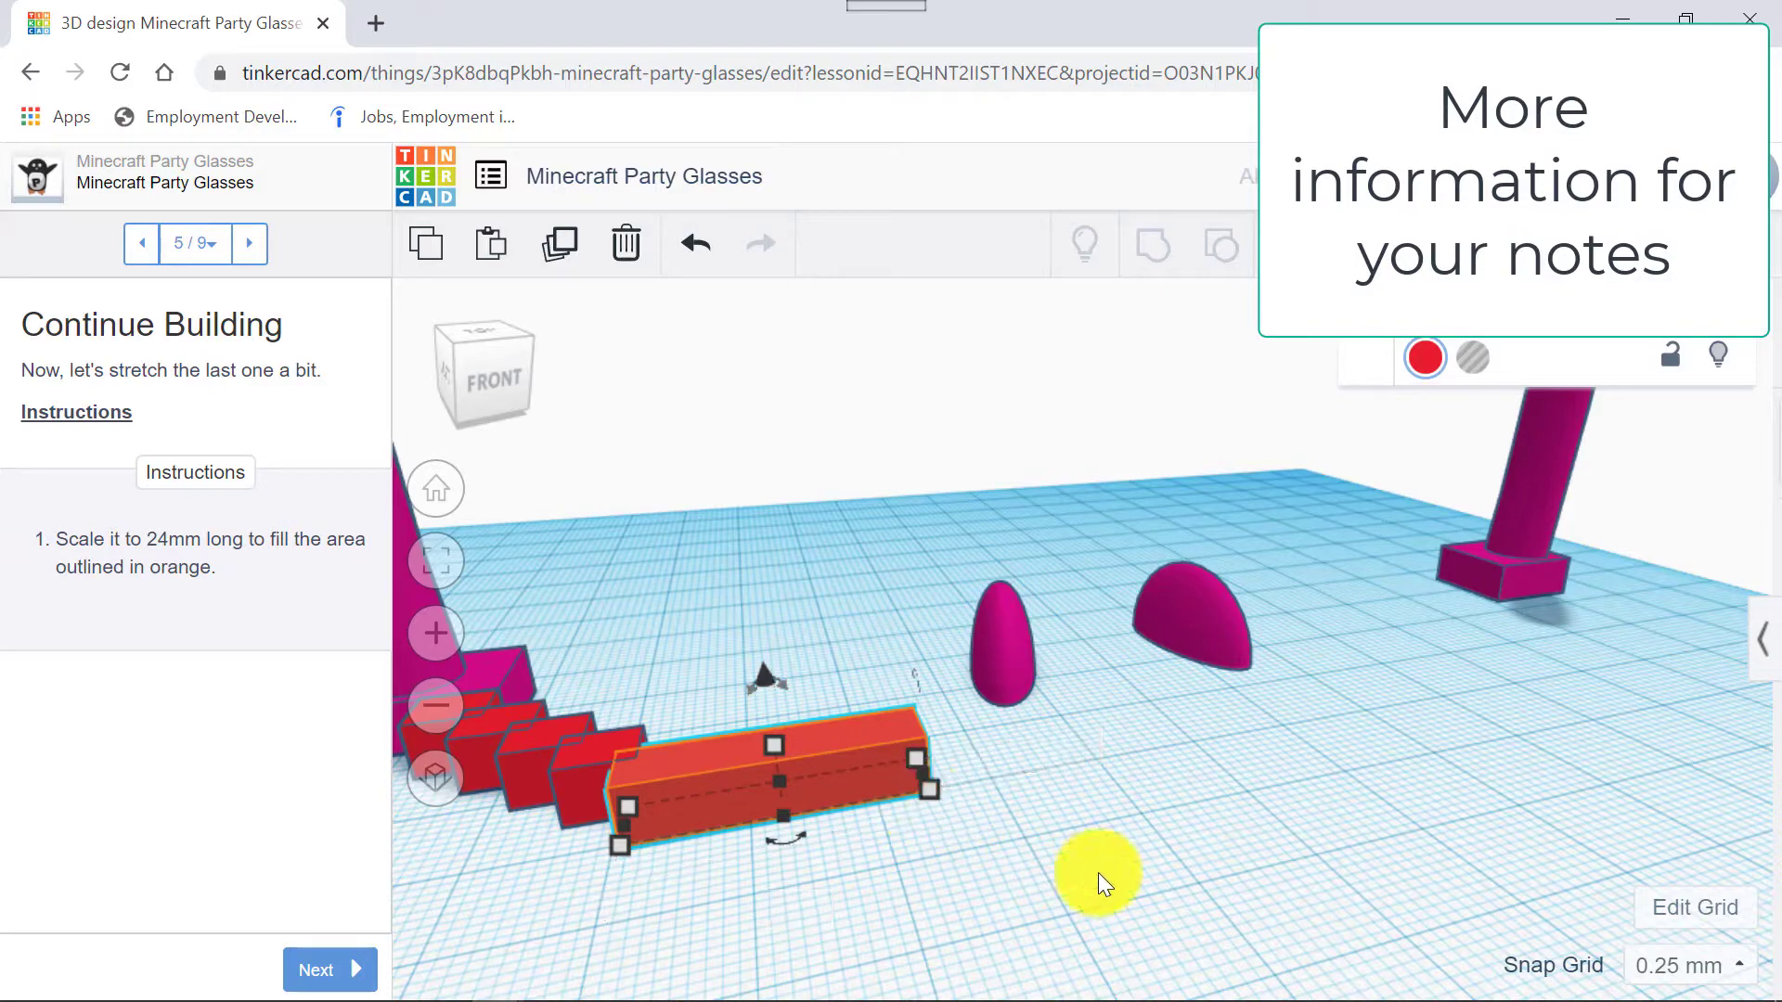
right_drag(1099, 872, 1178, 808)
scroll(1179, 798, up, 6)
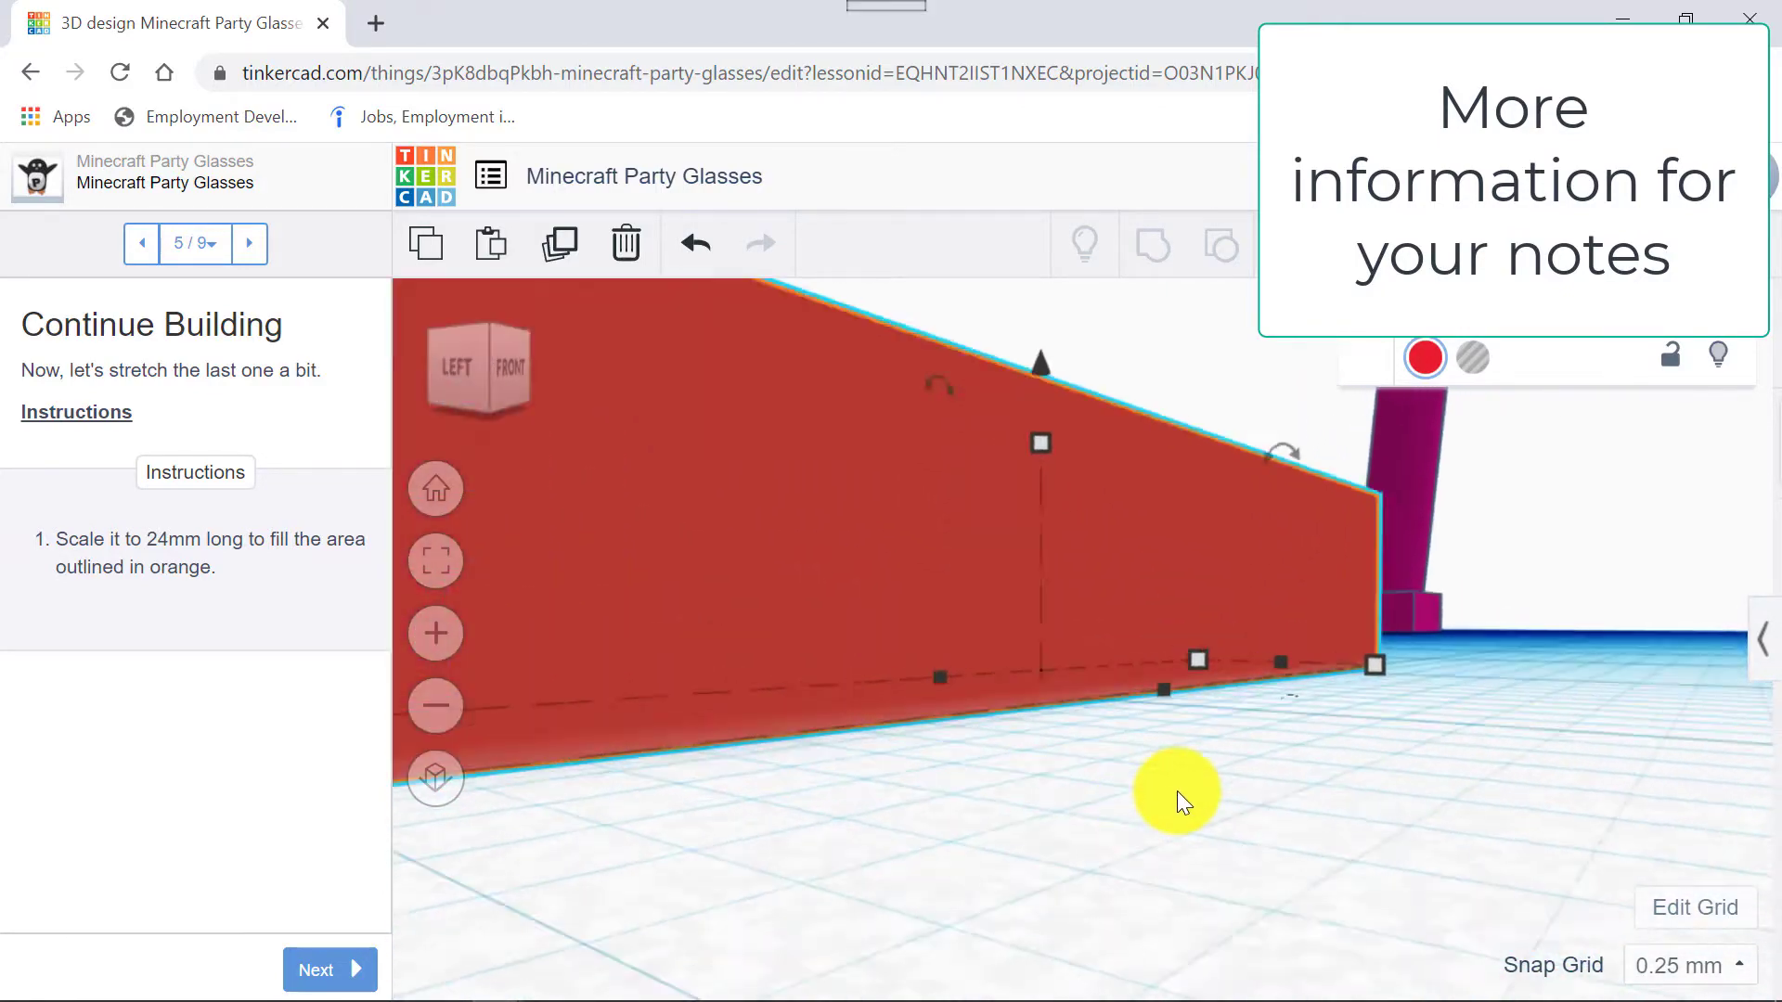
scroll(1176, 794, down, 6)
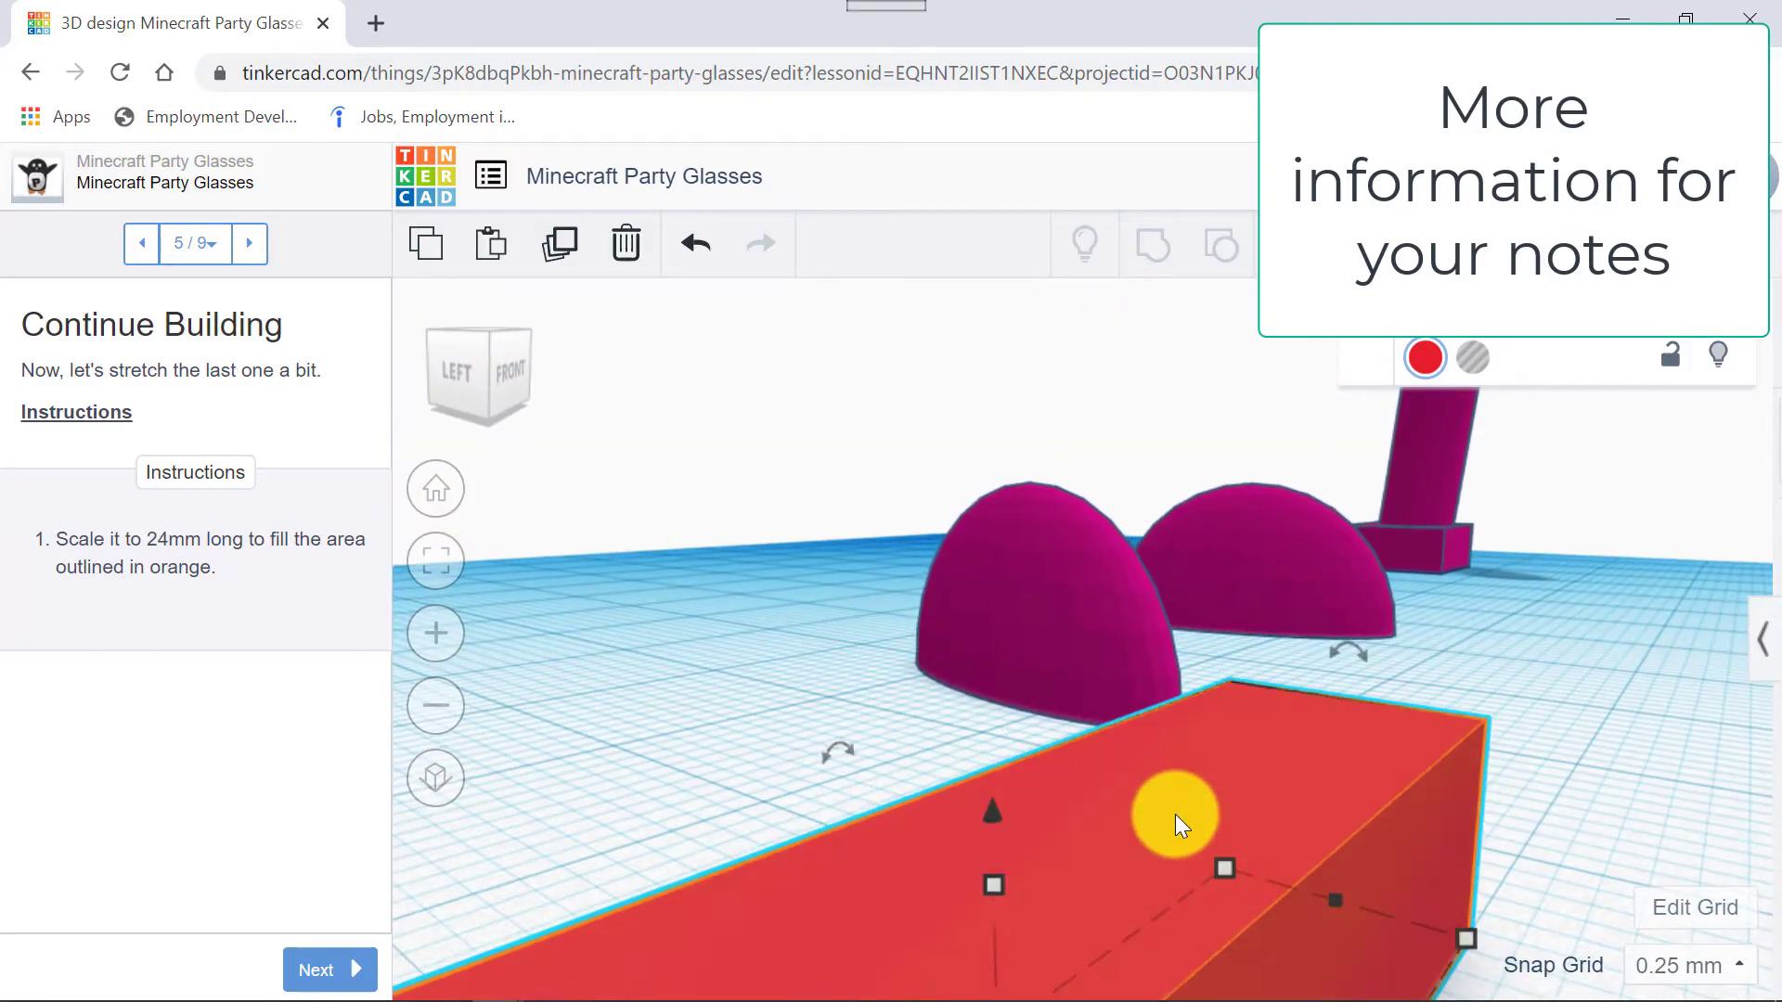
scroll(1174, 813, down, 3)
right_drag(1176, 814, 971, 833)
scroll(805, 835, down, 3)
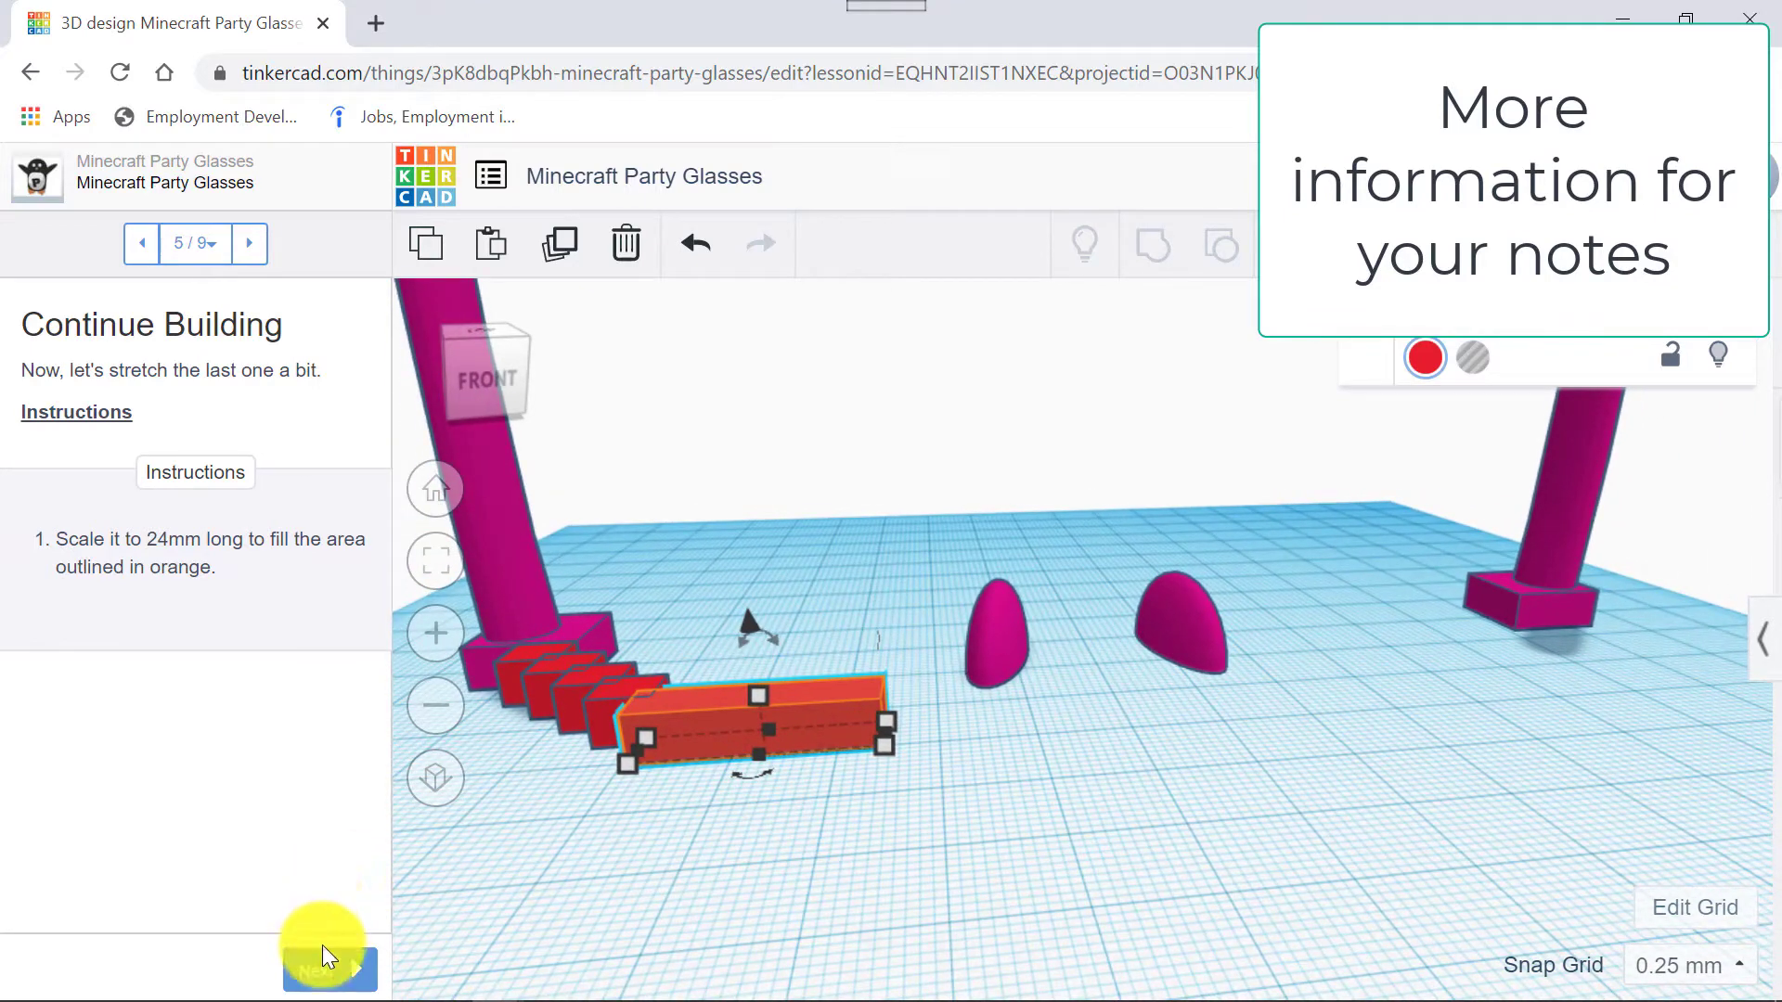
click(321, 969)
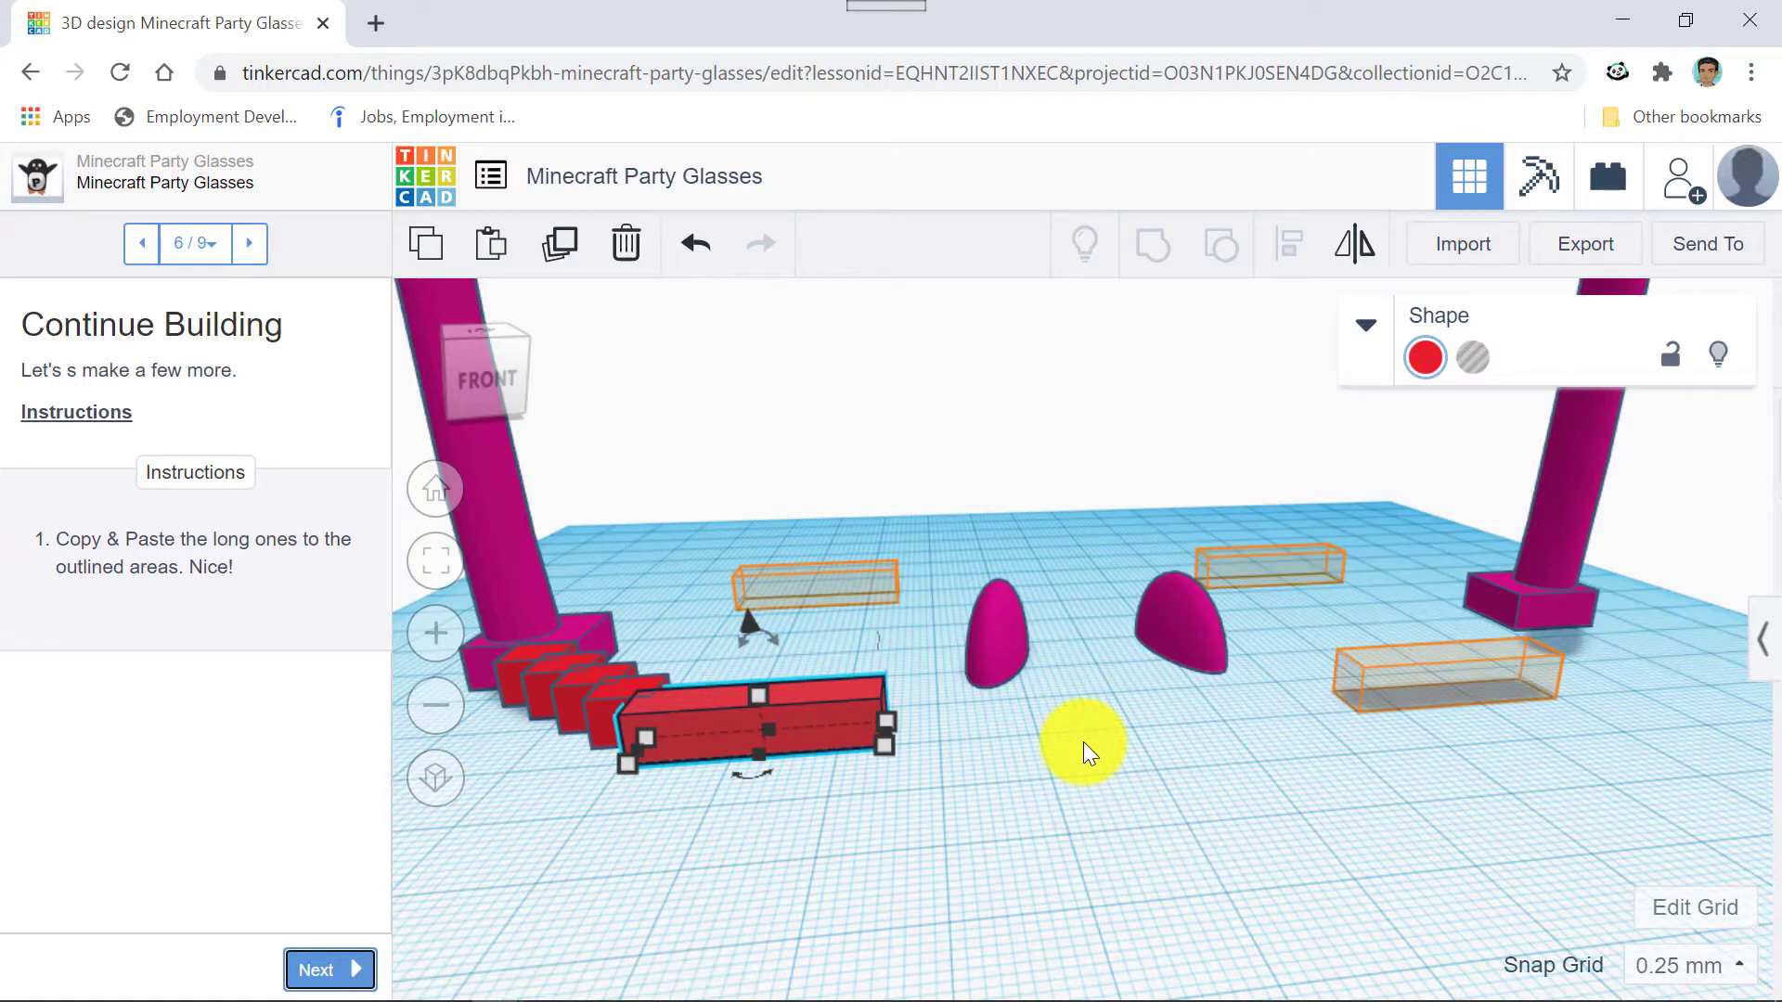
Copy the 24 mm long red box and set the snap grid to 2.0 mm.
right_drag(1083, 742, 1054, 767)
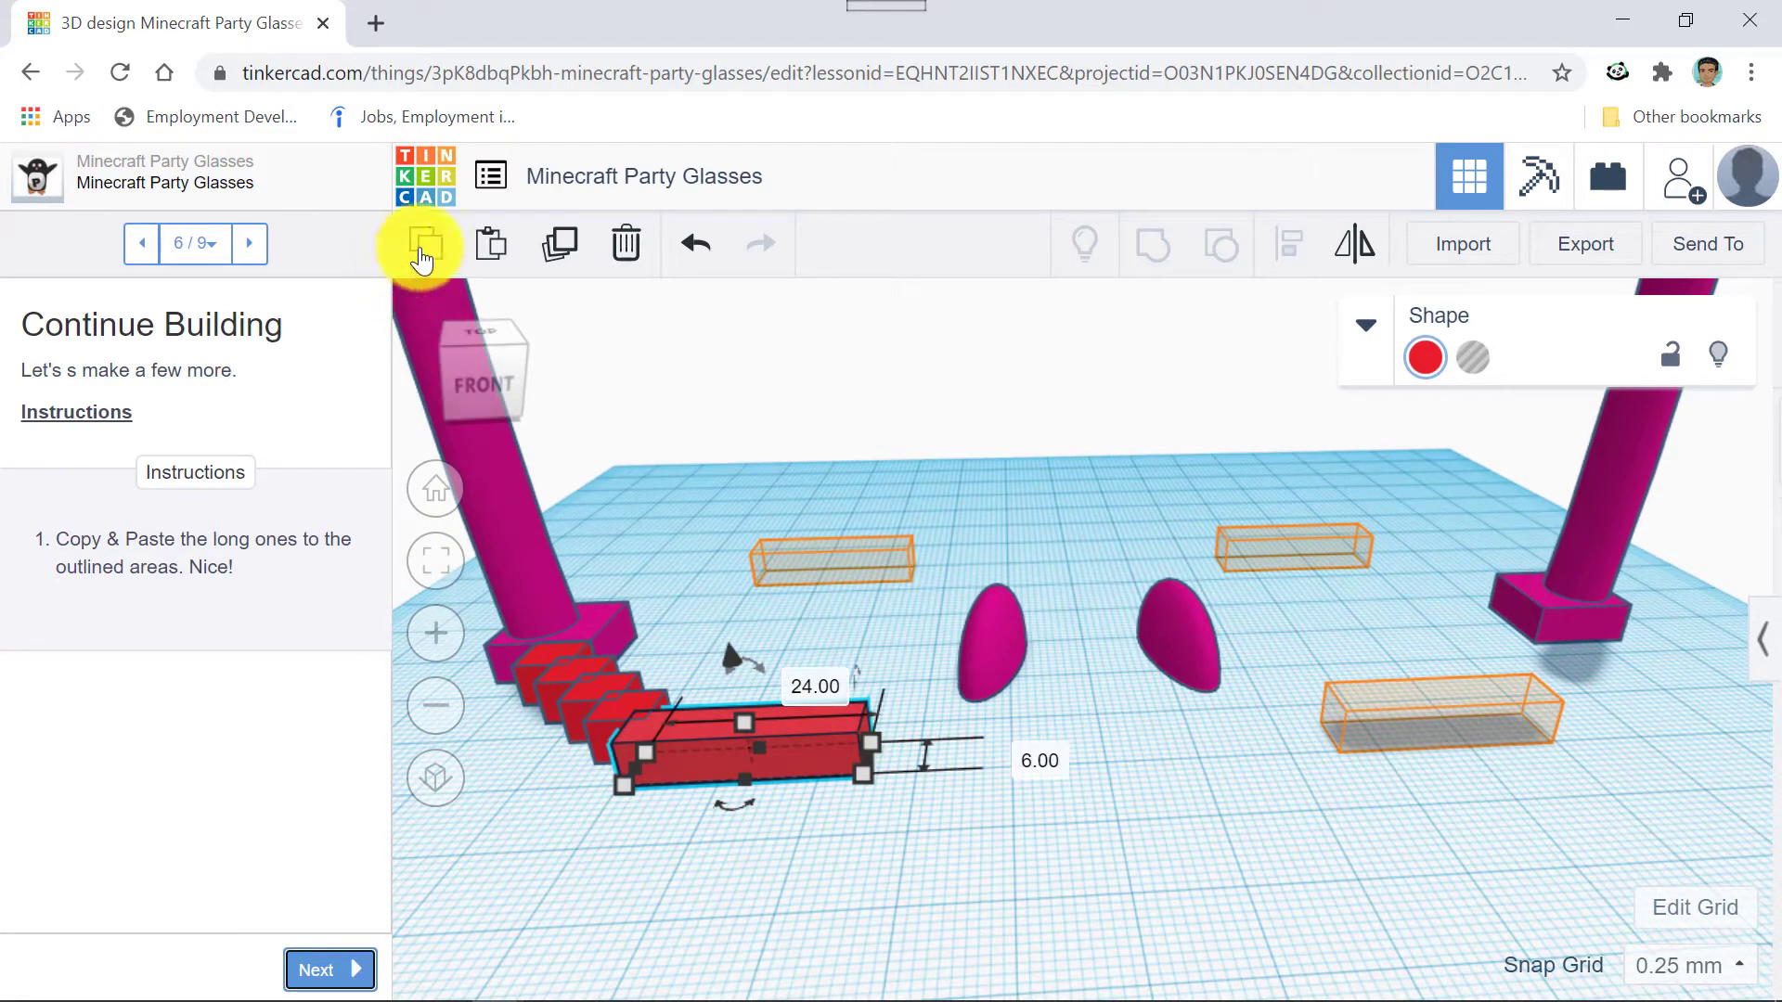
click(441, 255)
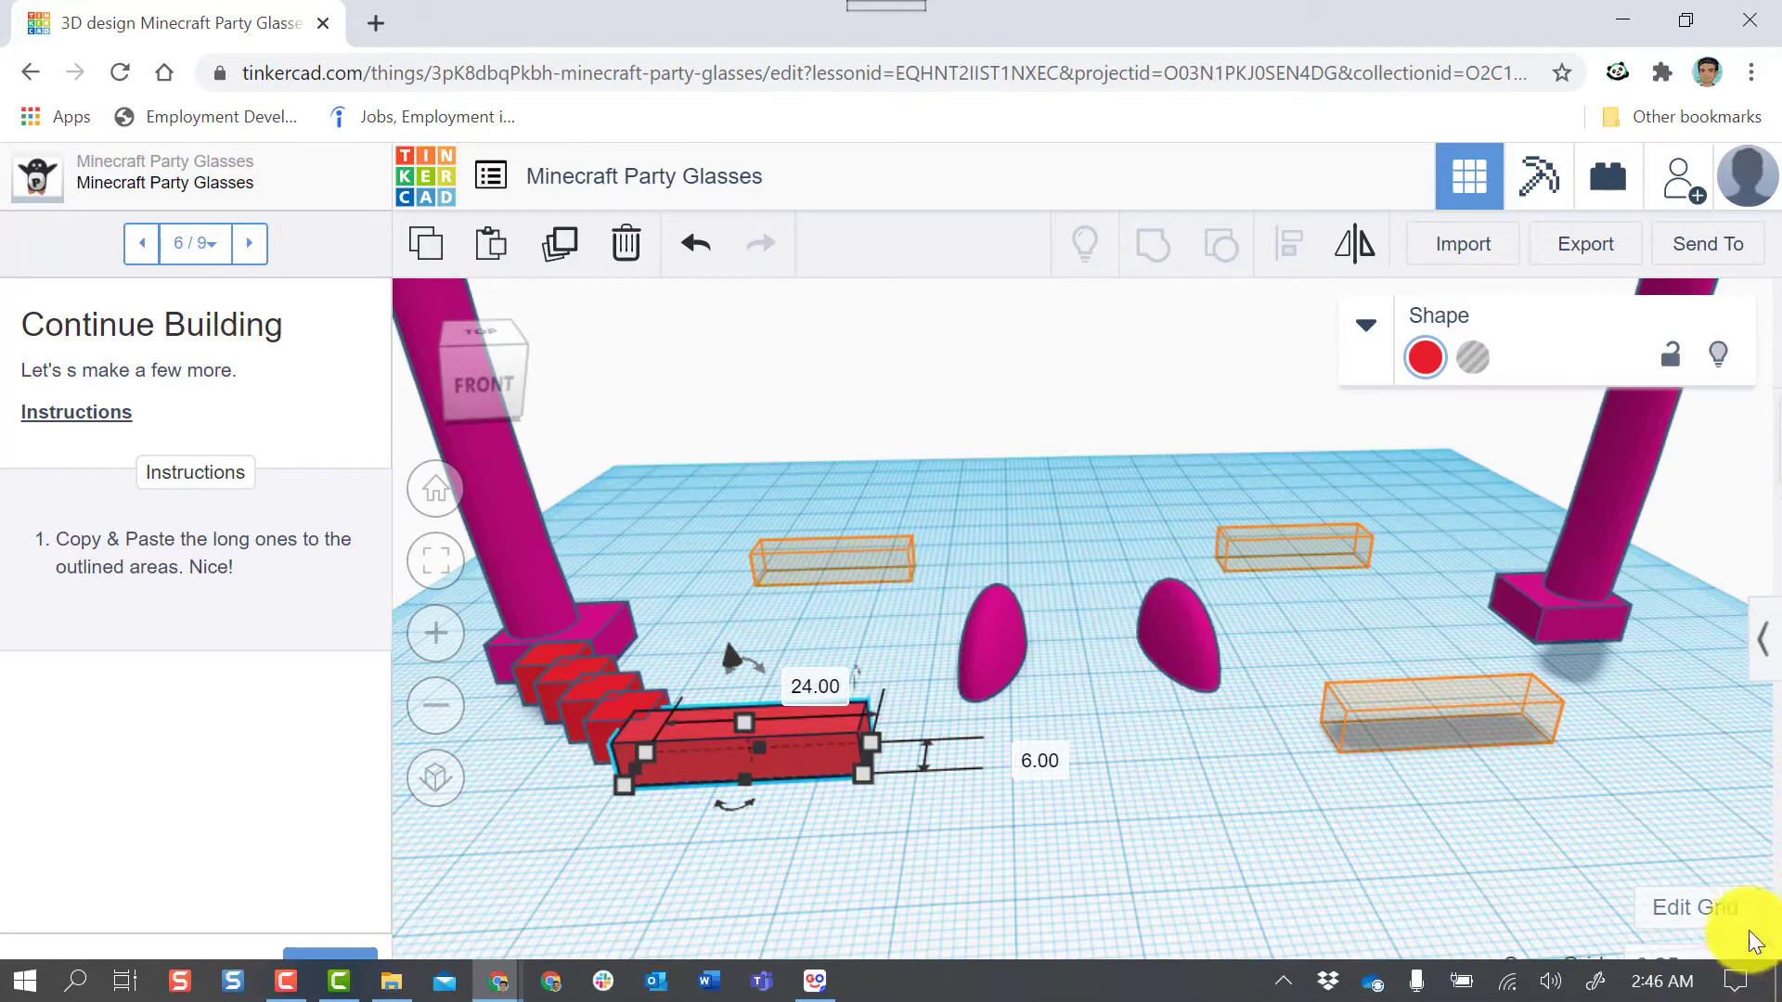
click(1703, 971)
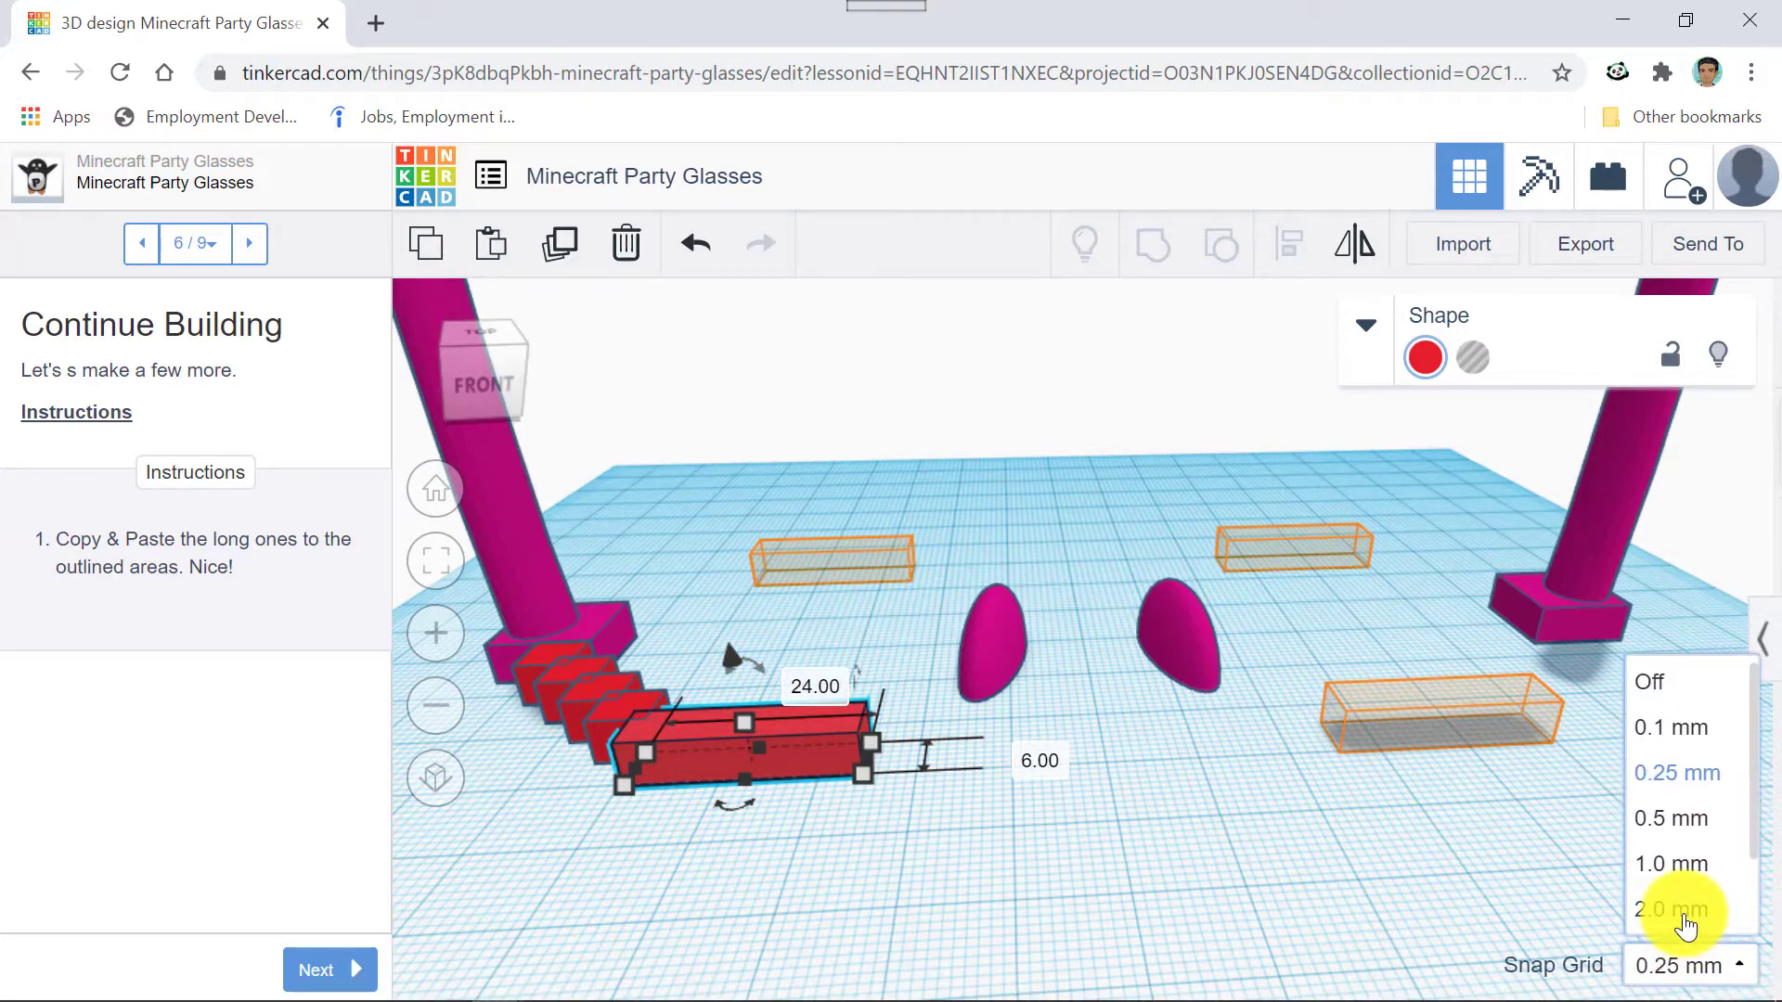
click(1681, 913)
Try to move the original long red box back toward the rear-left orange outline in 2 mm increments.
key(Up)
key(Up)
key(Up)
key(Up)
key(Up)
key(Up)
key(Up)
key(Up)
key(Up)
key(Up)
key(Up)
key(Up)
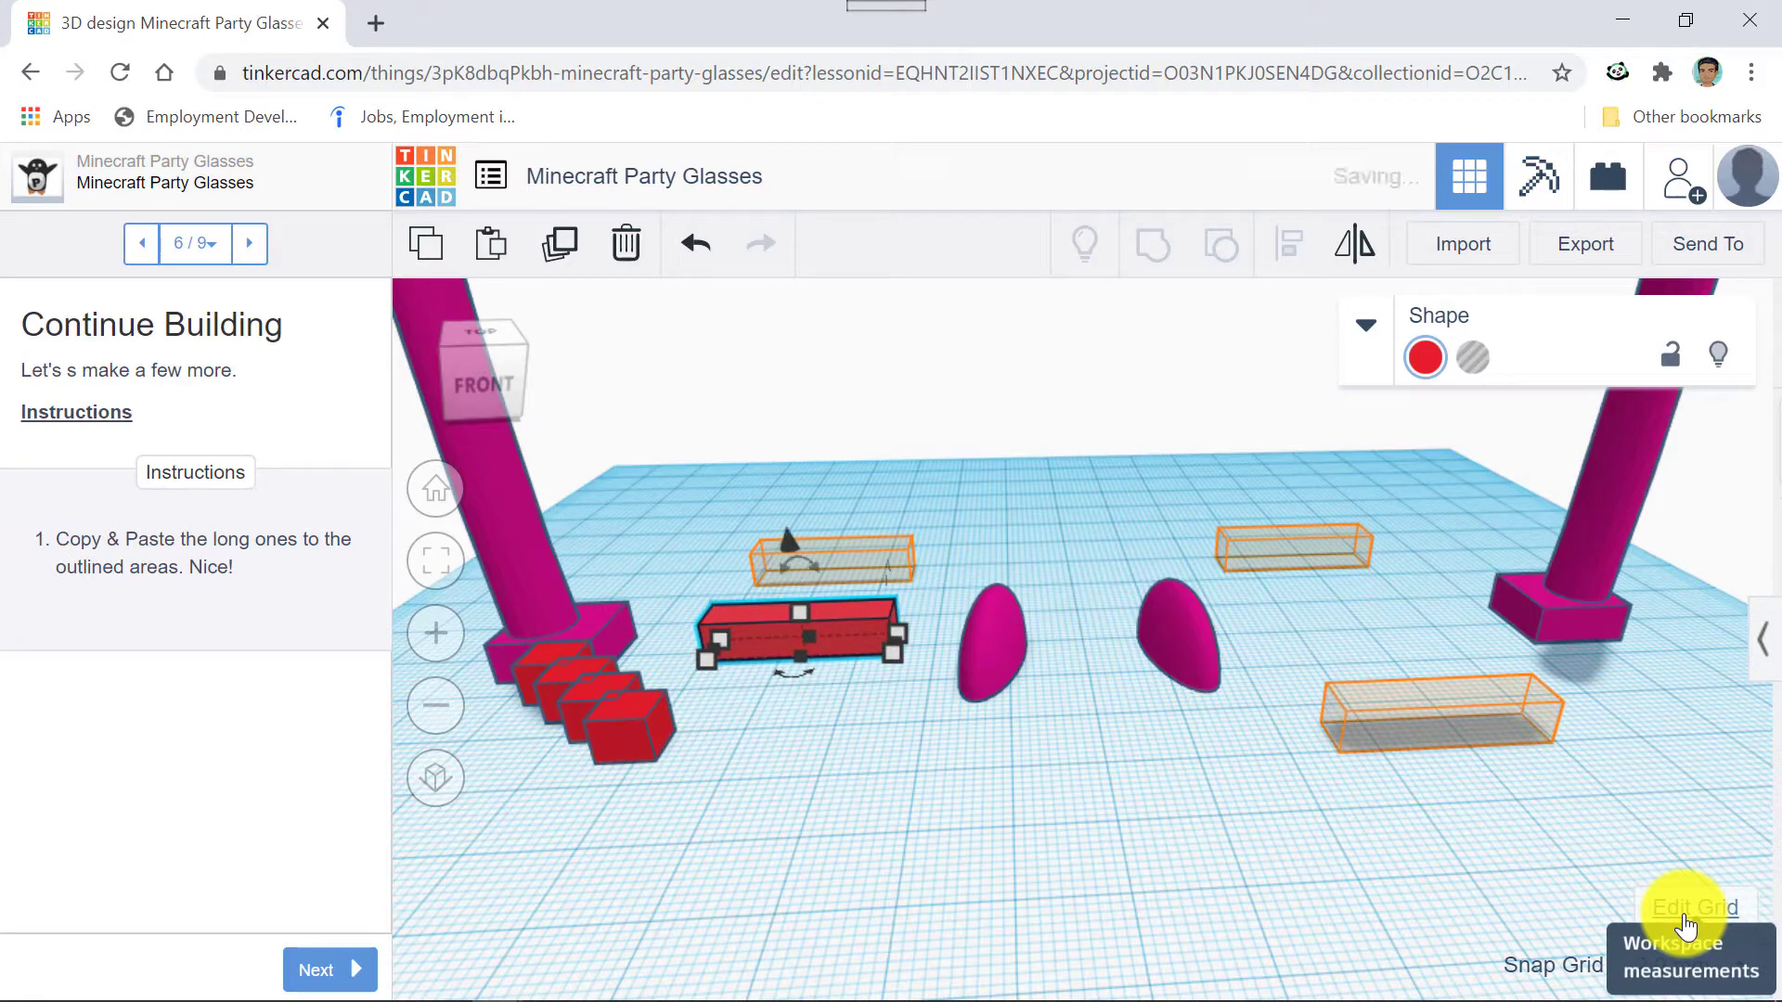
key(ctrl+z)
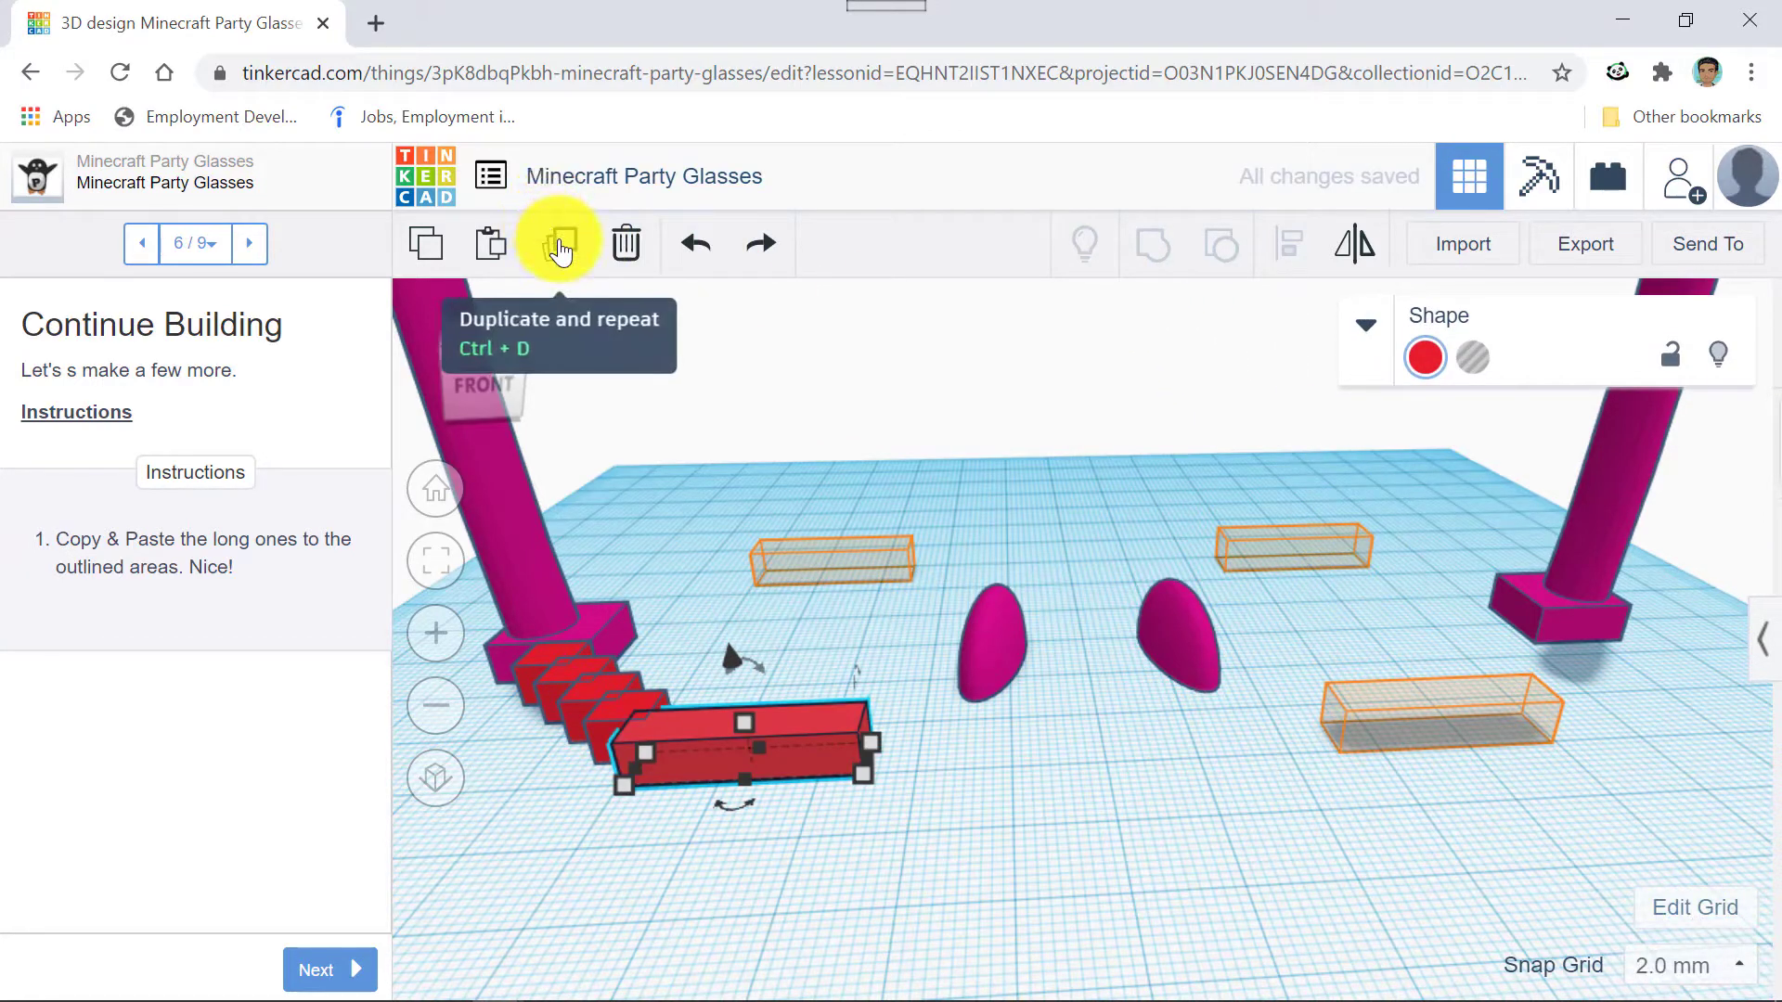
Duplicate the long red box and move the copy back in 2 mm increments into the rear-left orange outline.
click(560, 246)
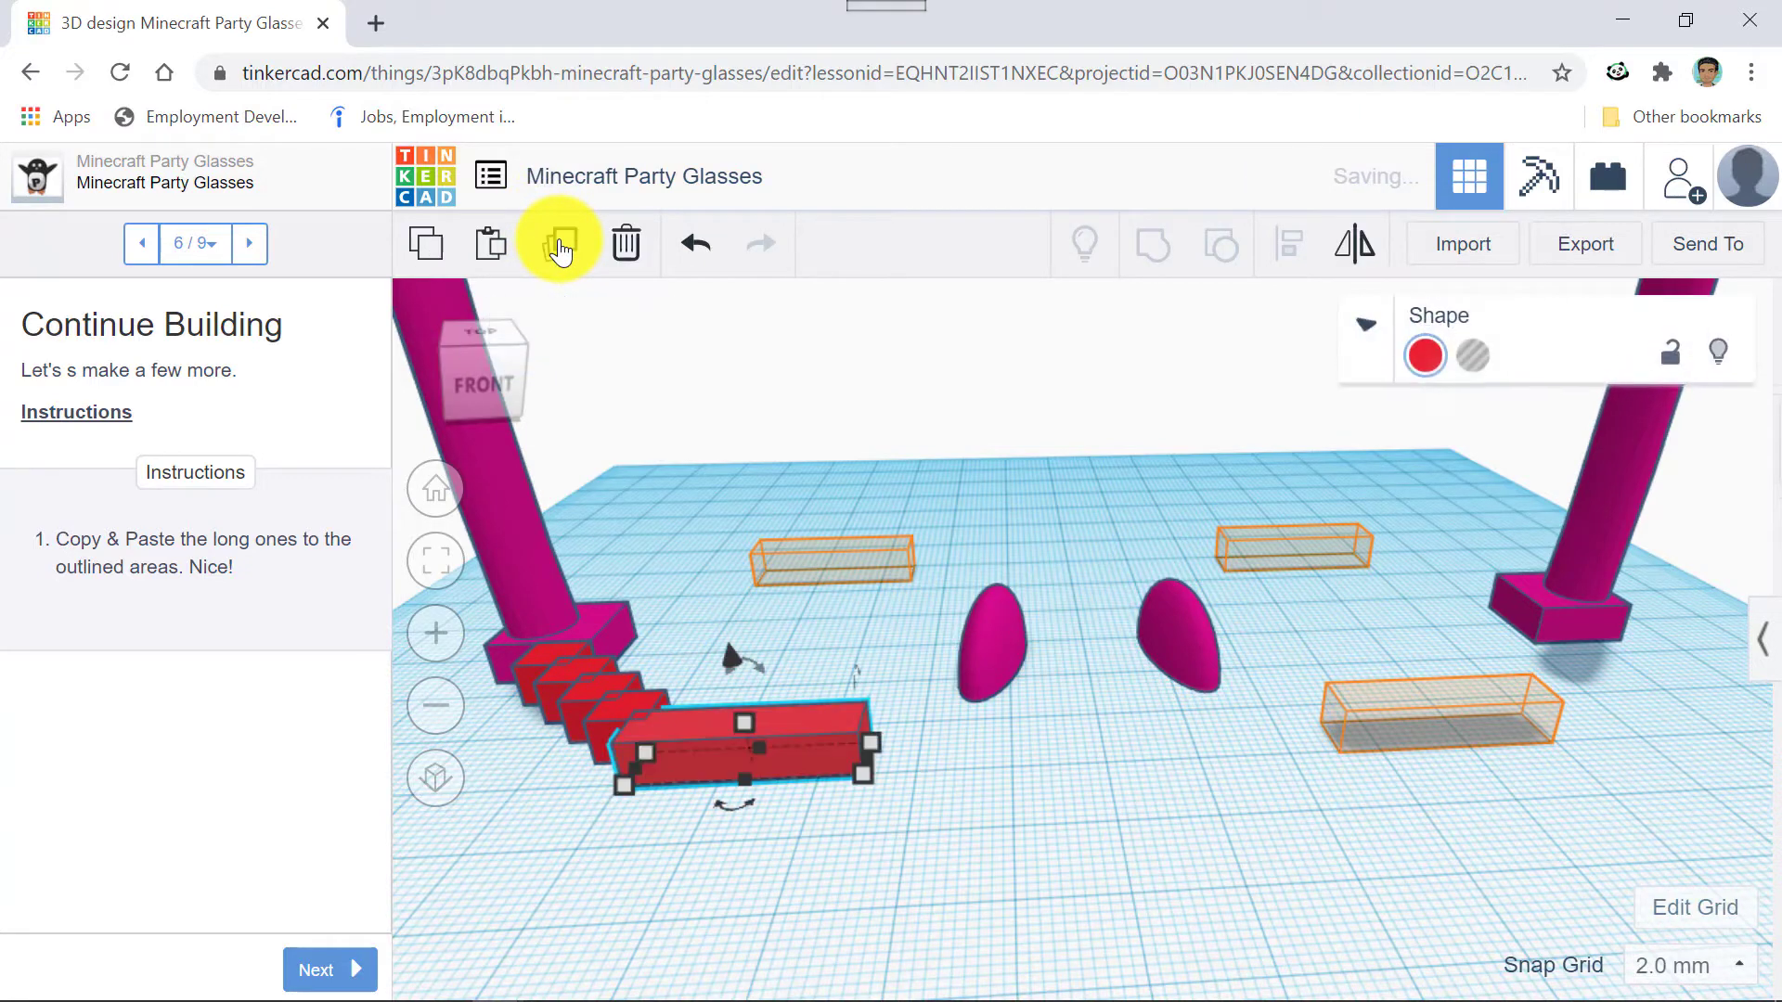
key(Up)
key(Up)
key(Up)
key(Up)
key(Up)
key(Up)
key(Up)
key(Up)
key(Up)
key(Up)
key(Up)
key(Up)
key(Up)
key(Up)
key(Up)
key(Up)
key(Up)
key(Up)
key(Up)
key(Up)
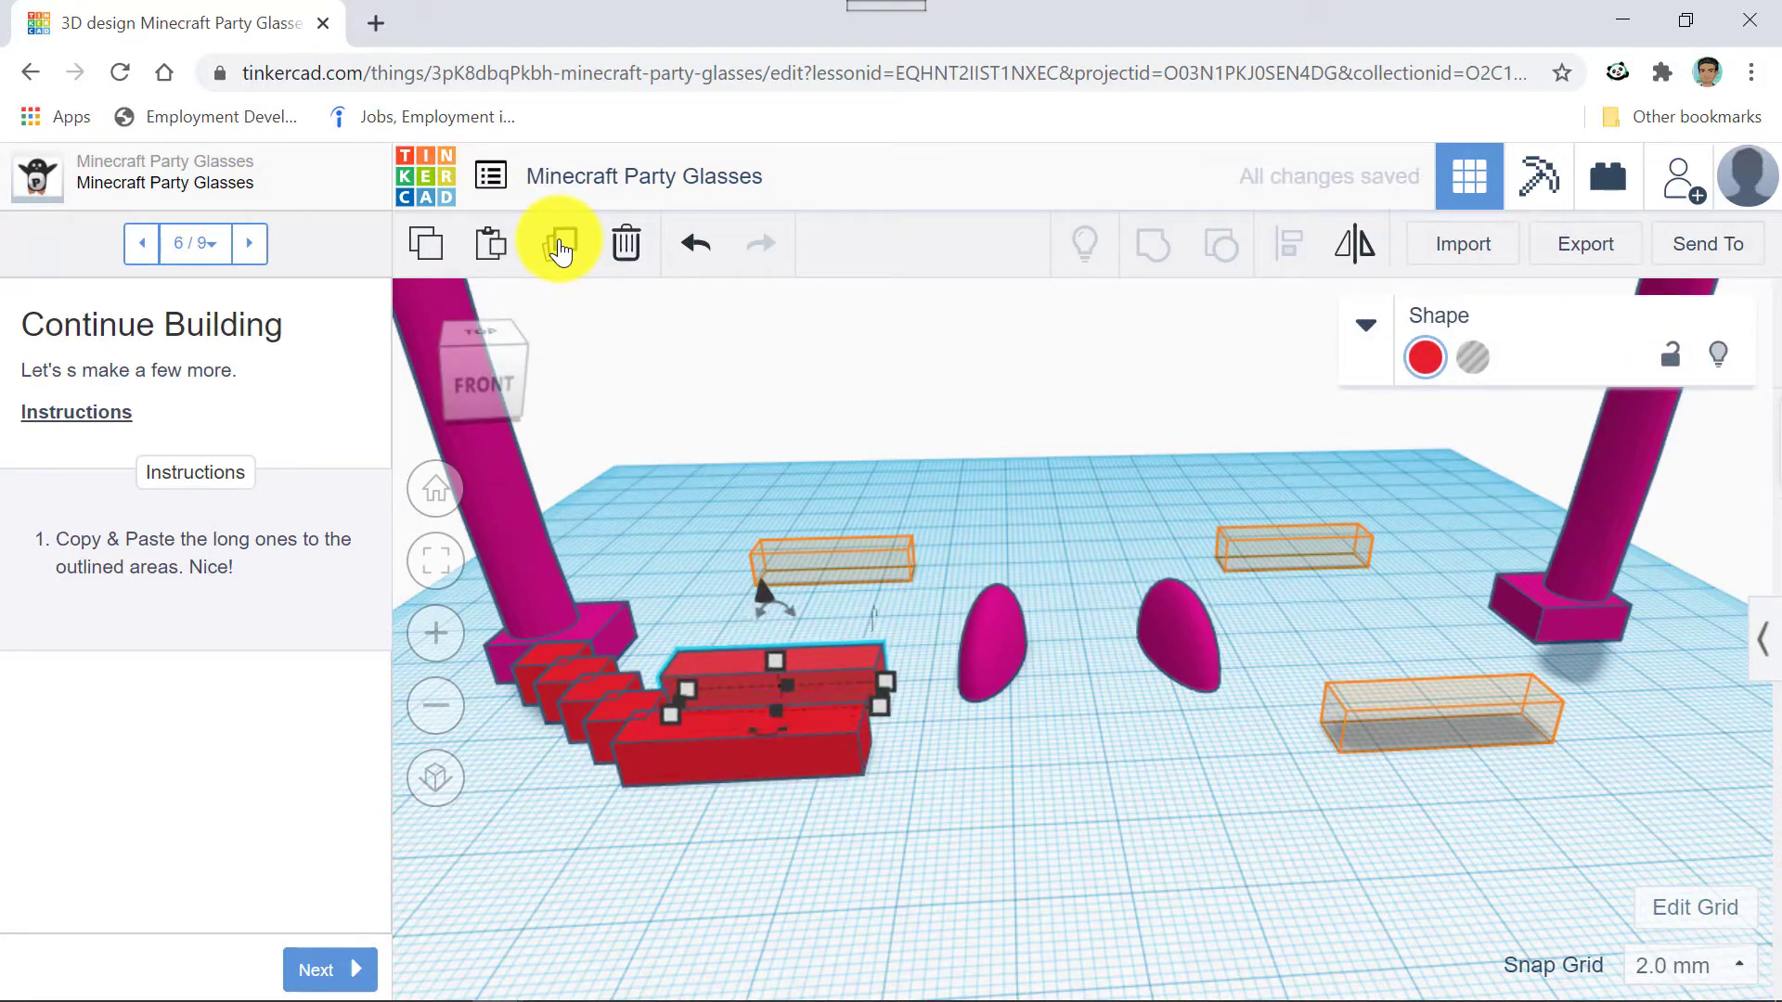
key(Up)
key(Up)
key(Up)
key(Up)
key(Up)
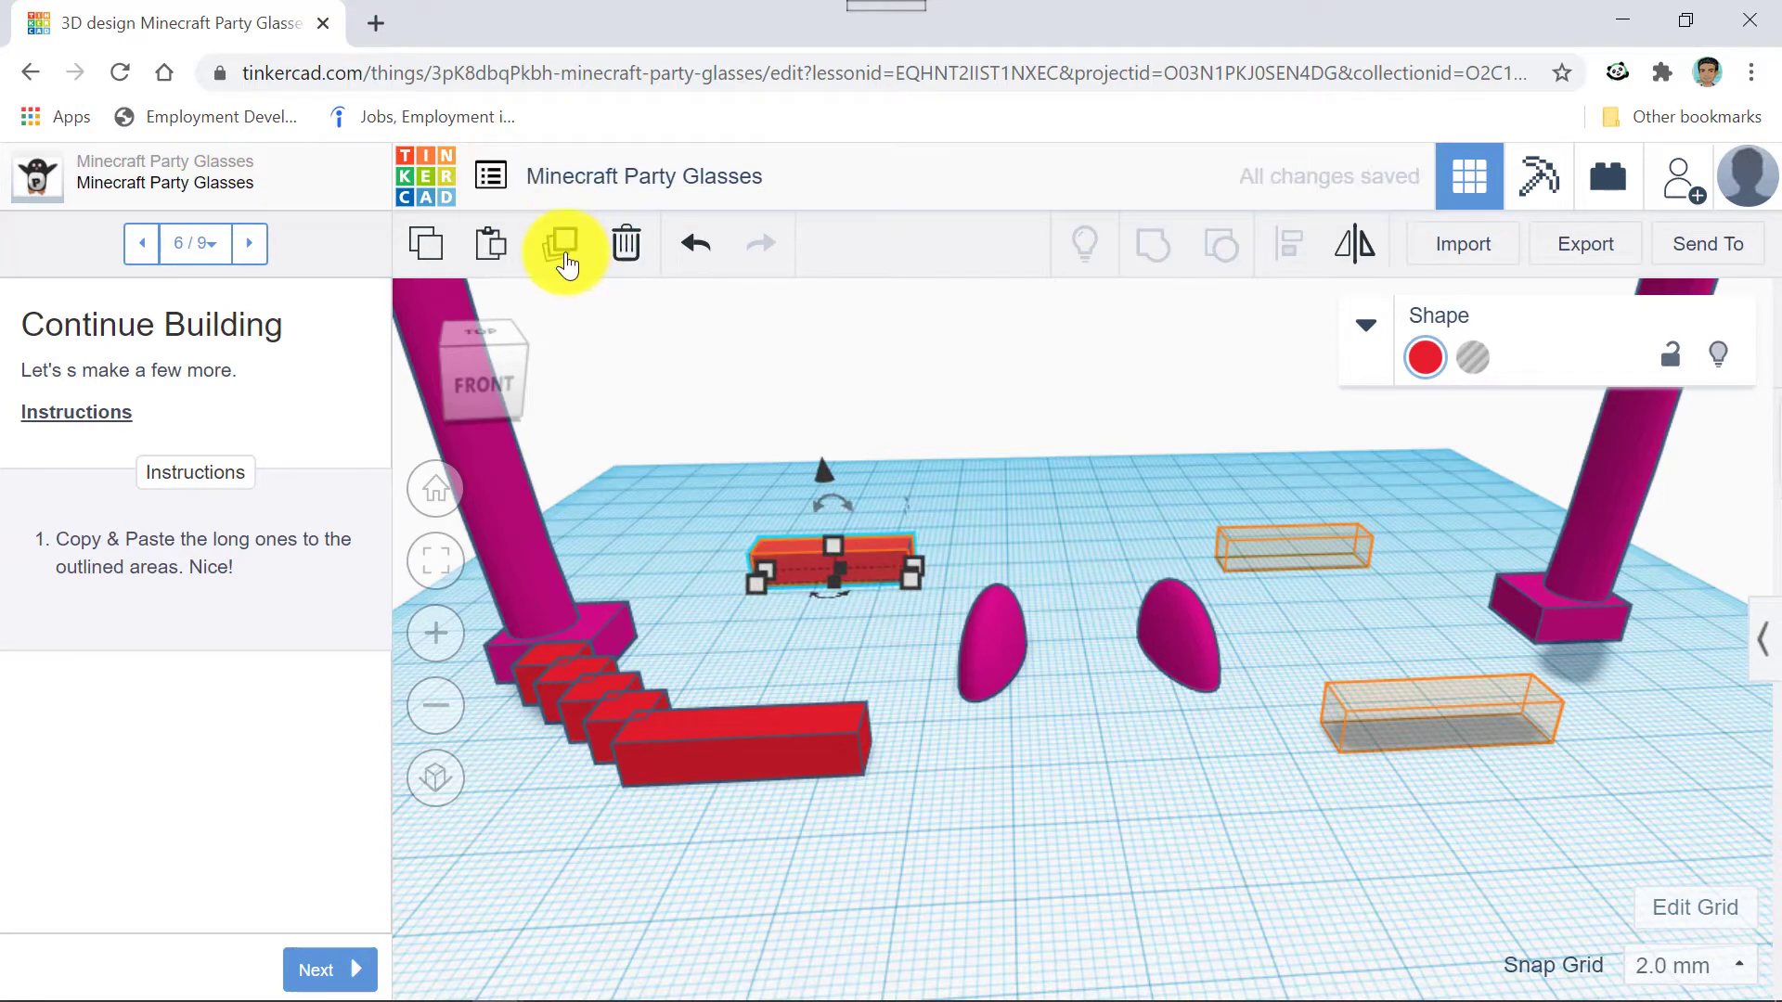
Duplicate the rear long box and move the copy about 75.5 mm across and 54 mm forward onto the rear-right orange outline.
click(562, 249)
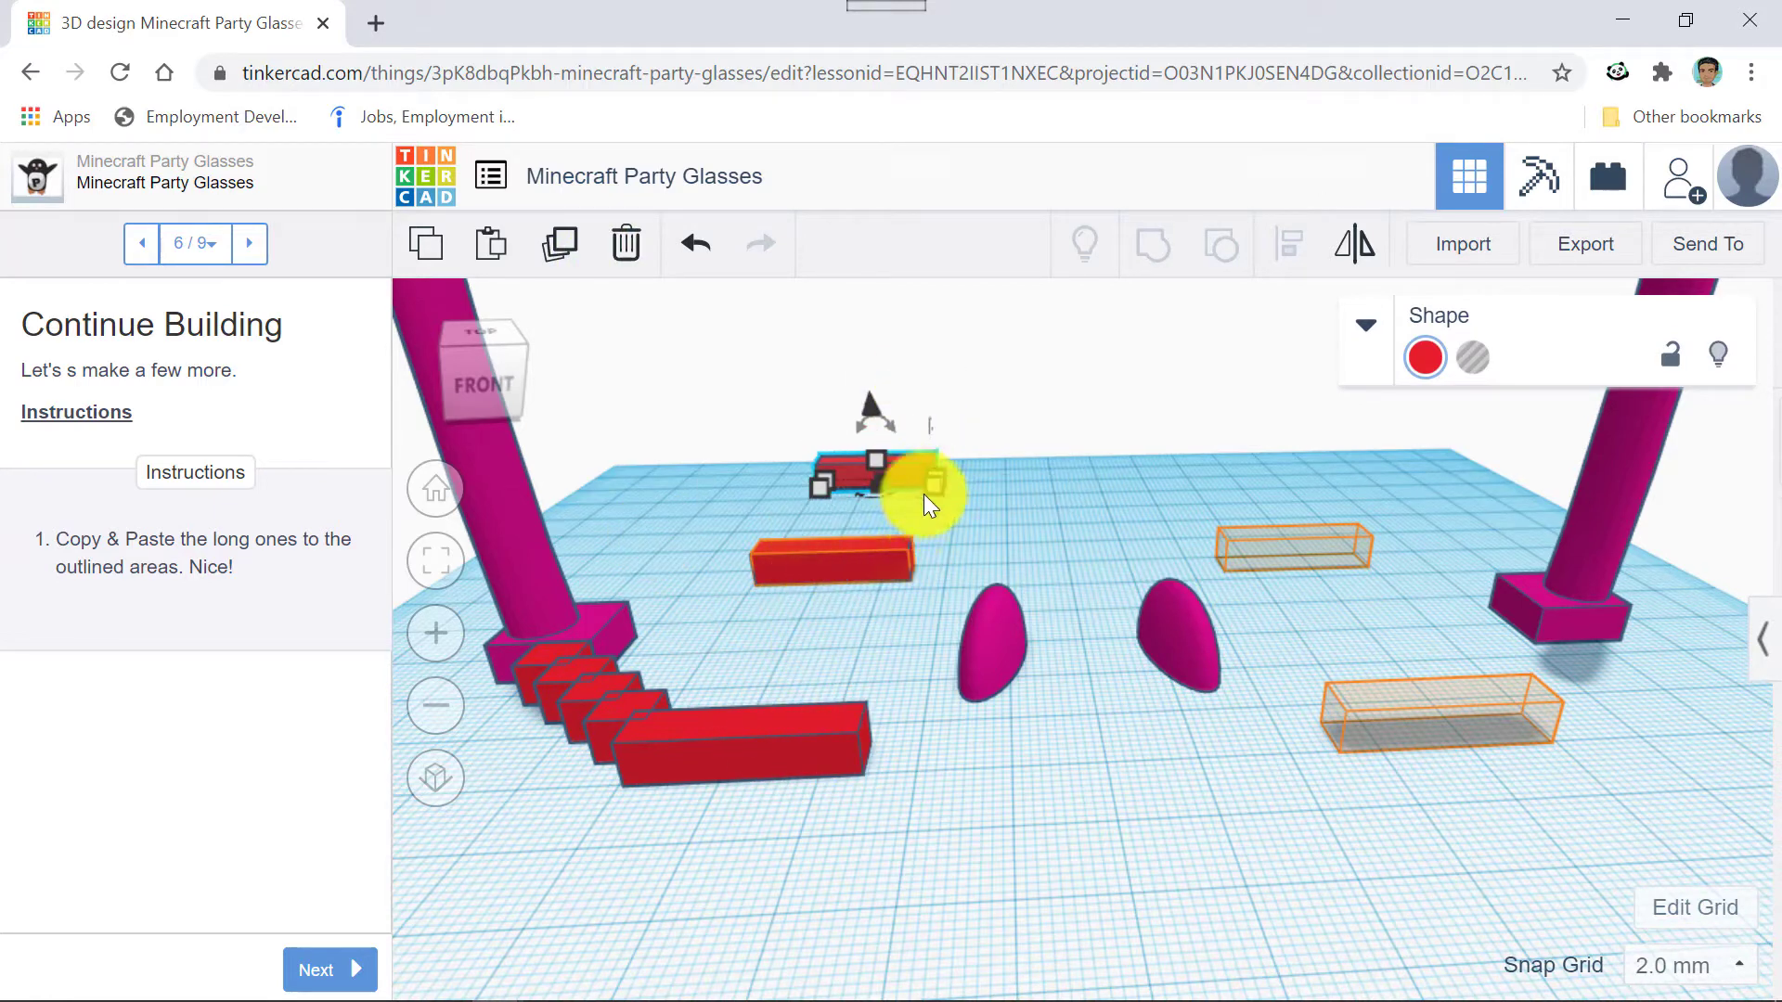
right_drag(1007, 514, 1012, 565)
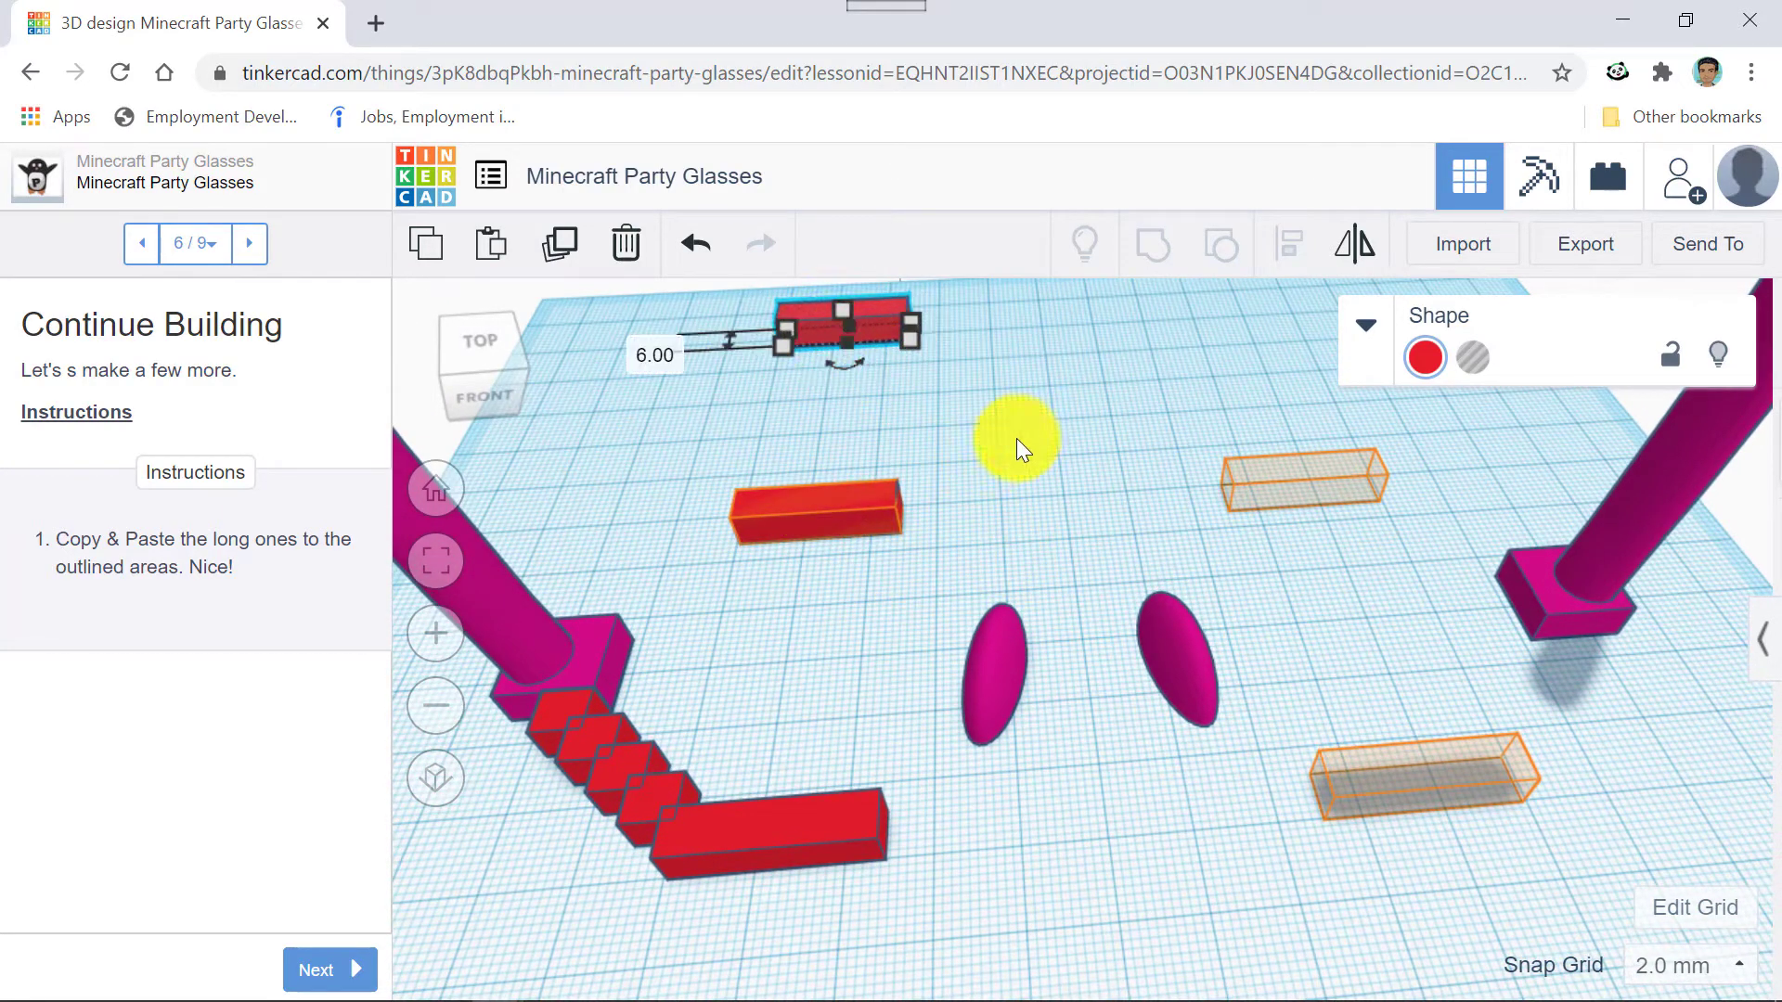
drag(878, 339, 1341, 498)
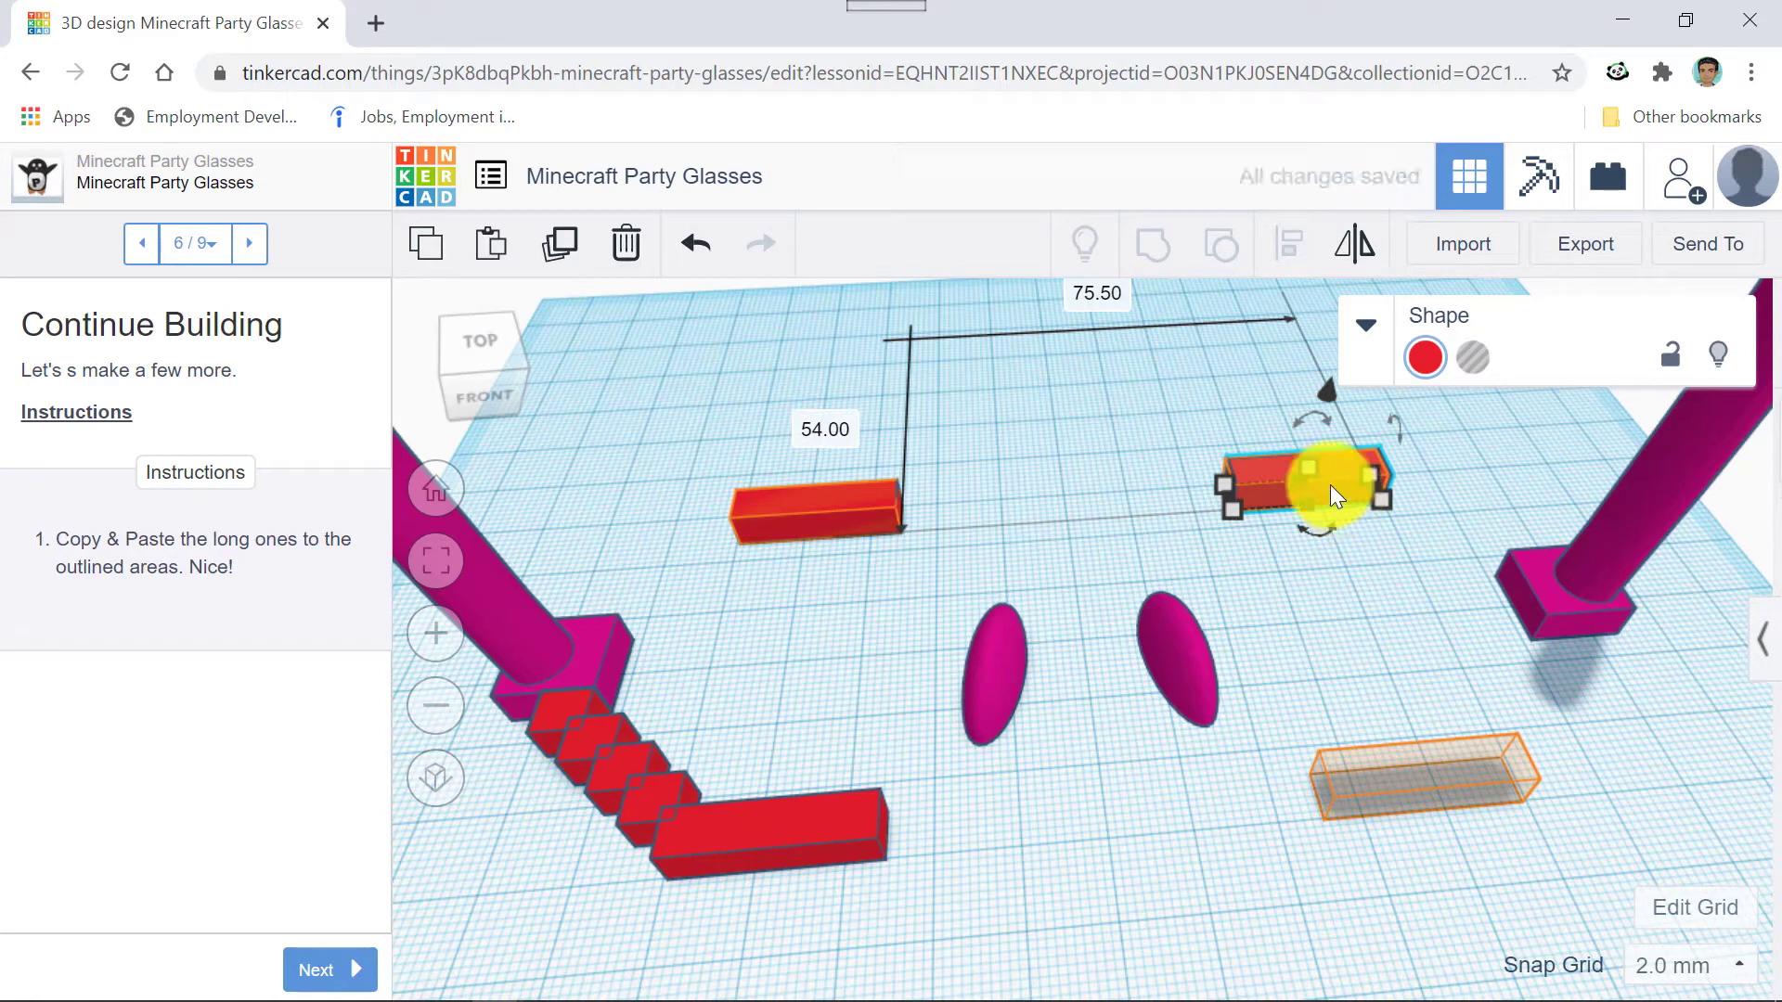
Duplicate the rear-right long box and move the copy onto the front-right orange outline.
click(562, 244)
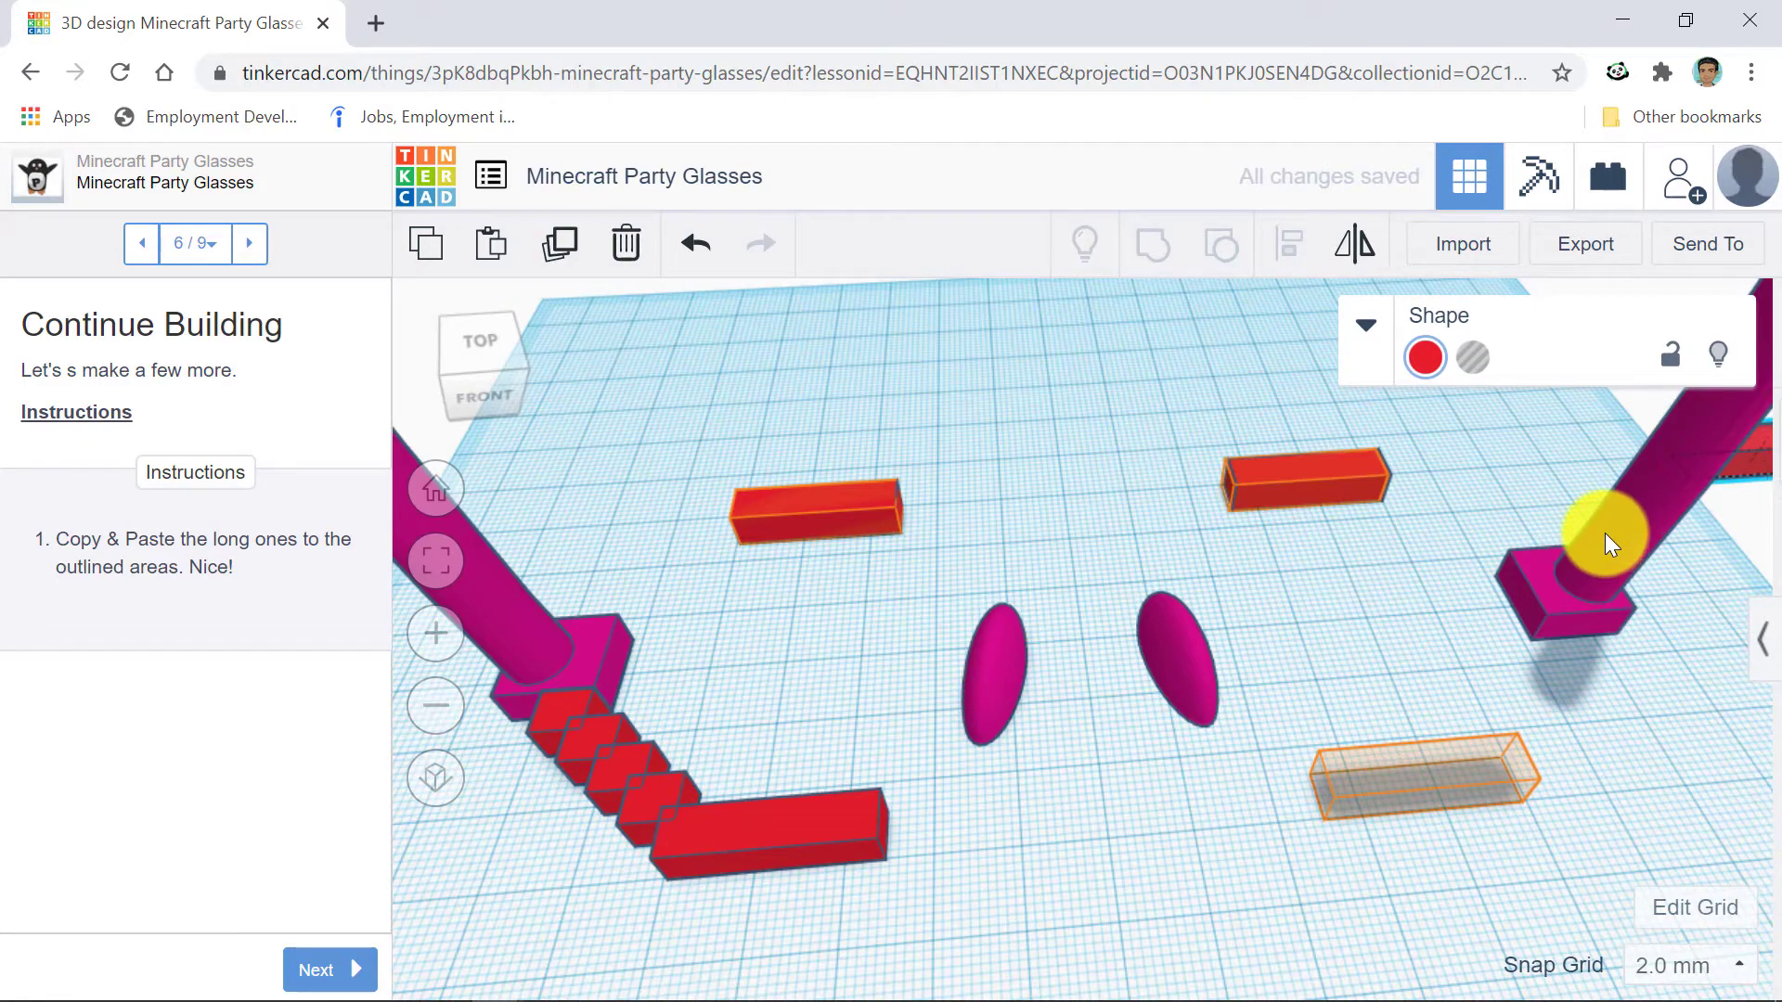
right_drag(1604, 533, 1771, 641)
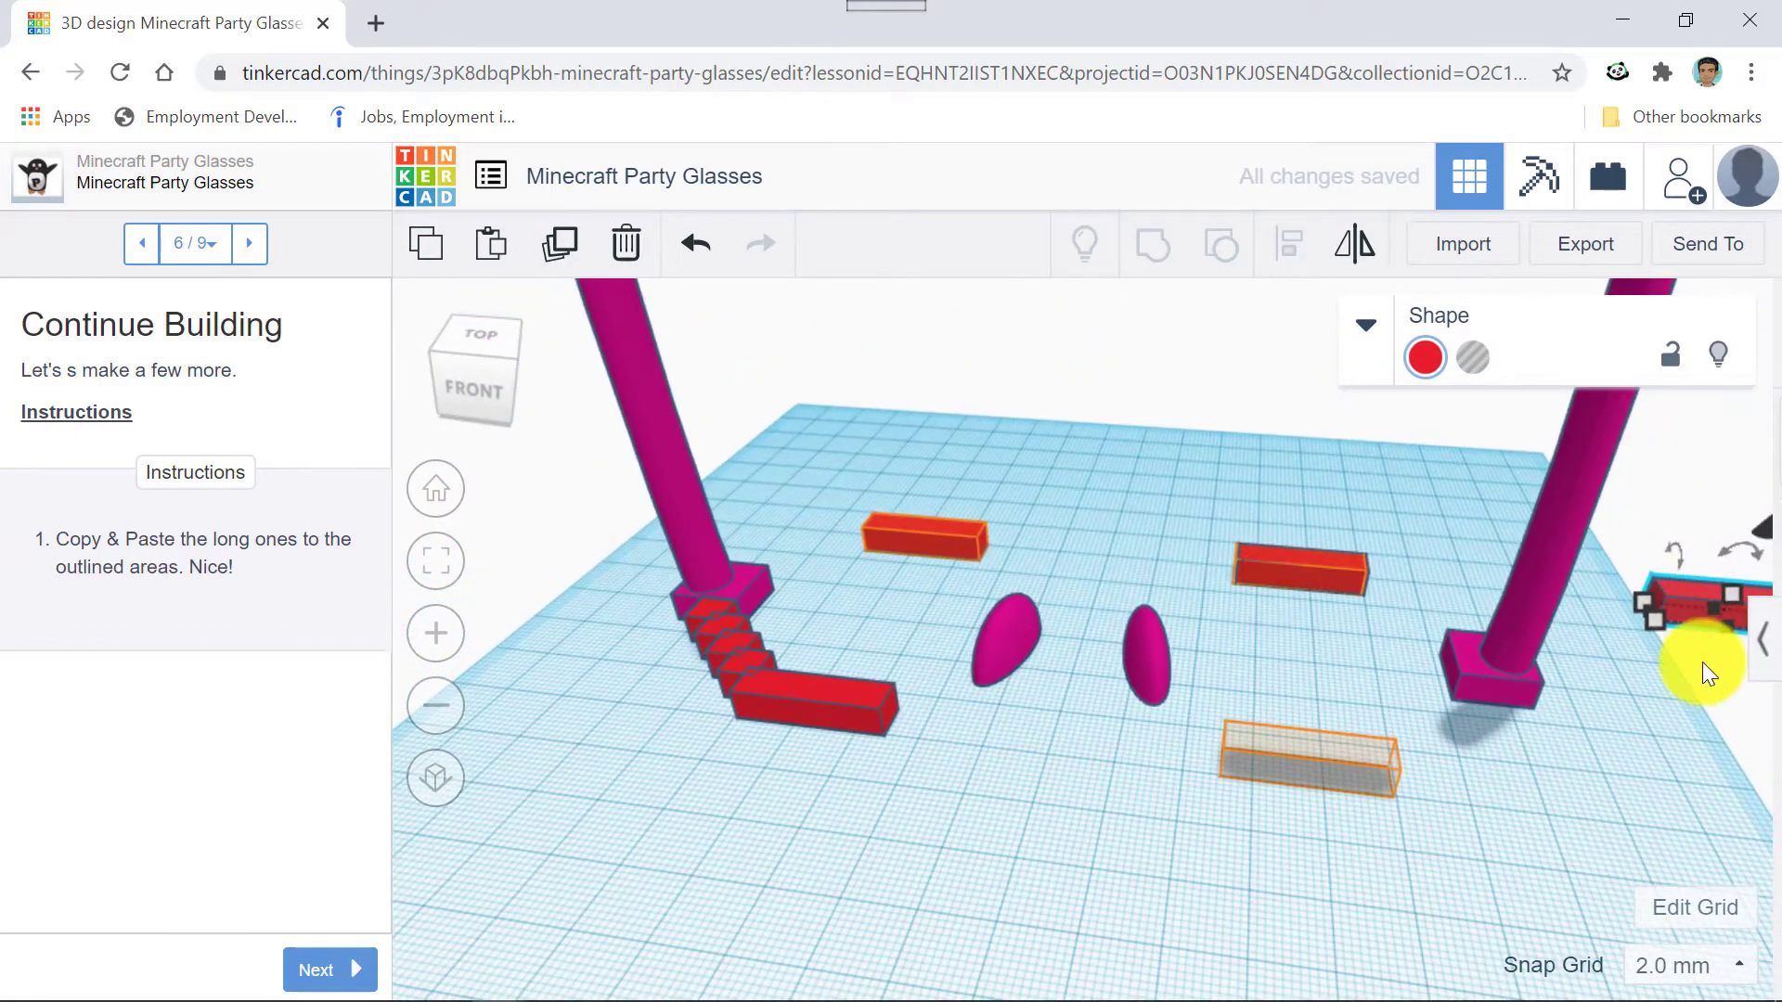
drag(1713, 612, 1540, 699)
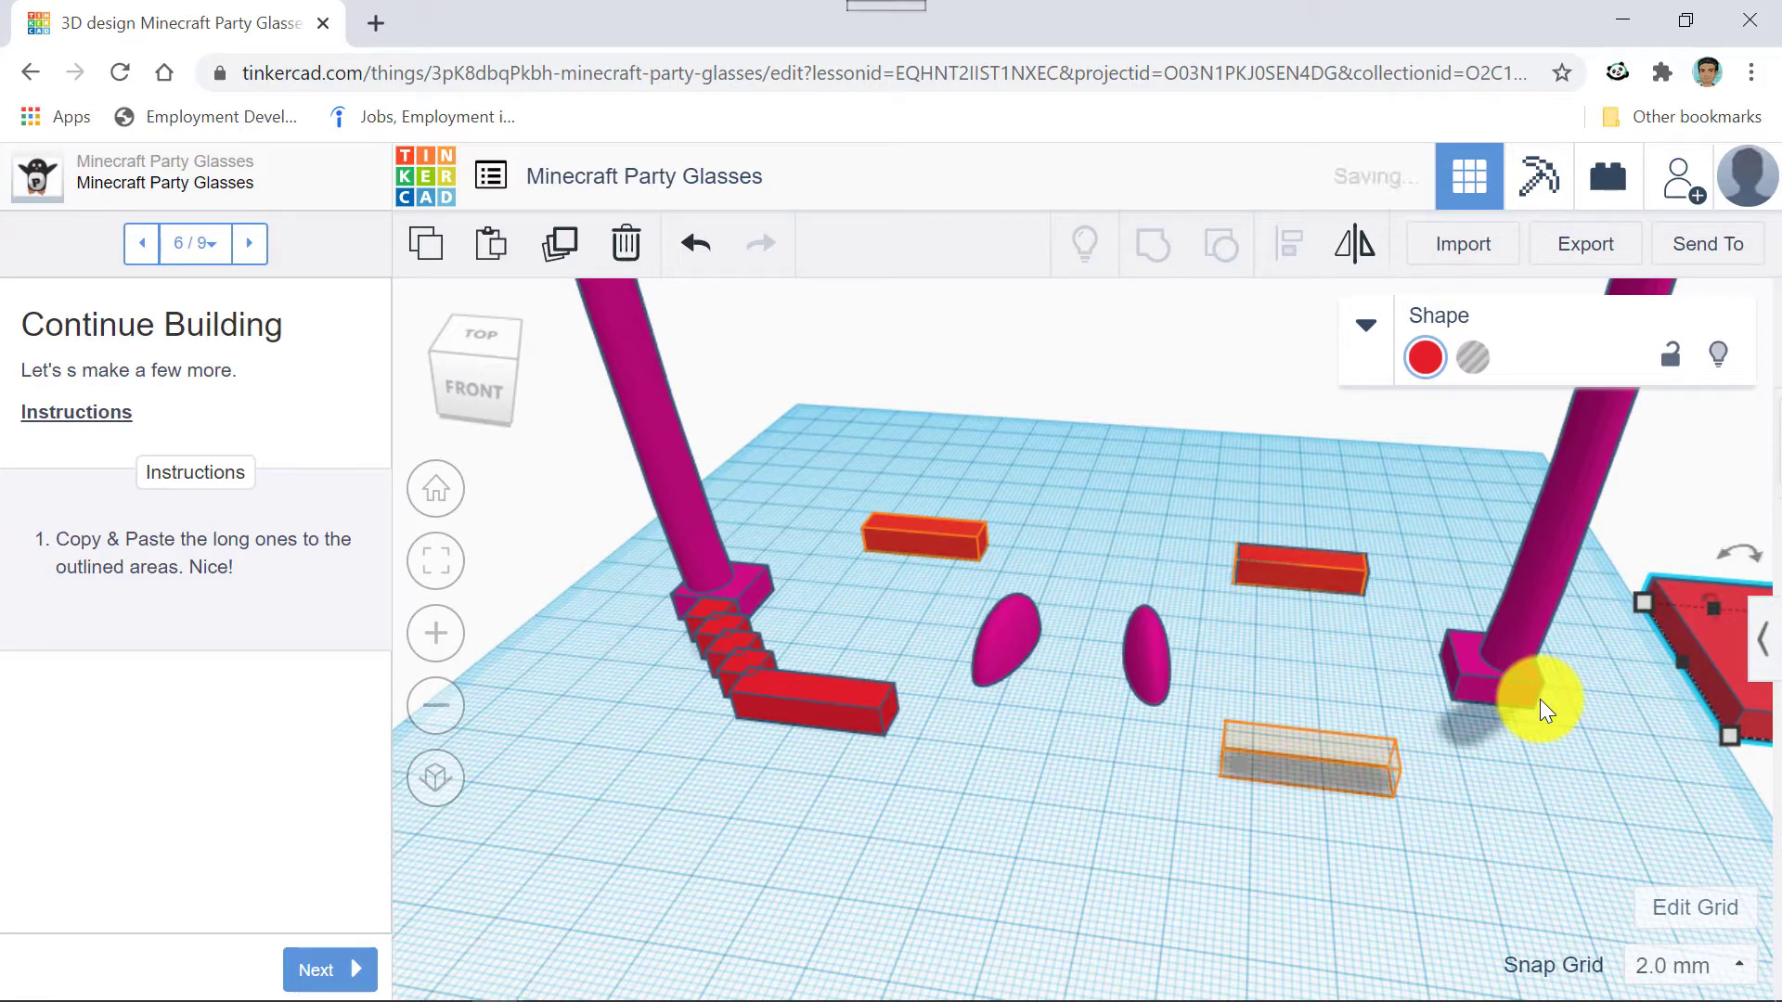
key(ctrl+z)
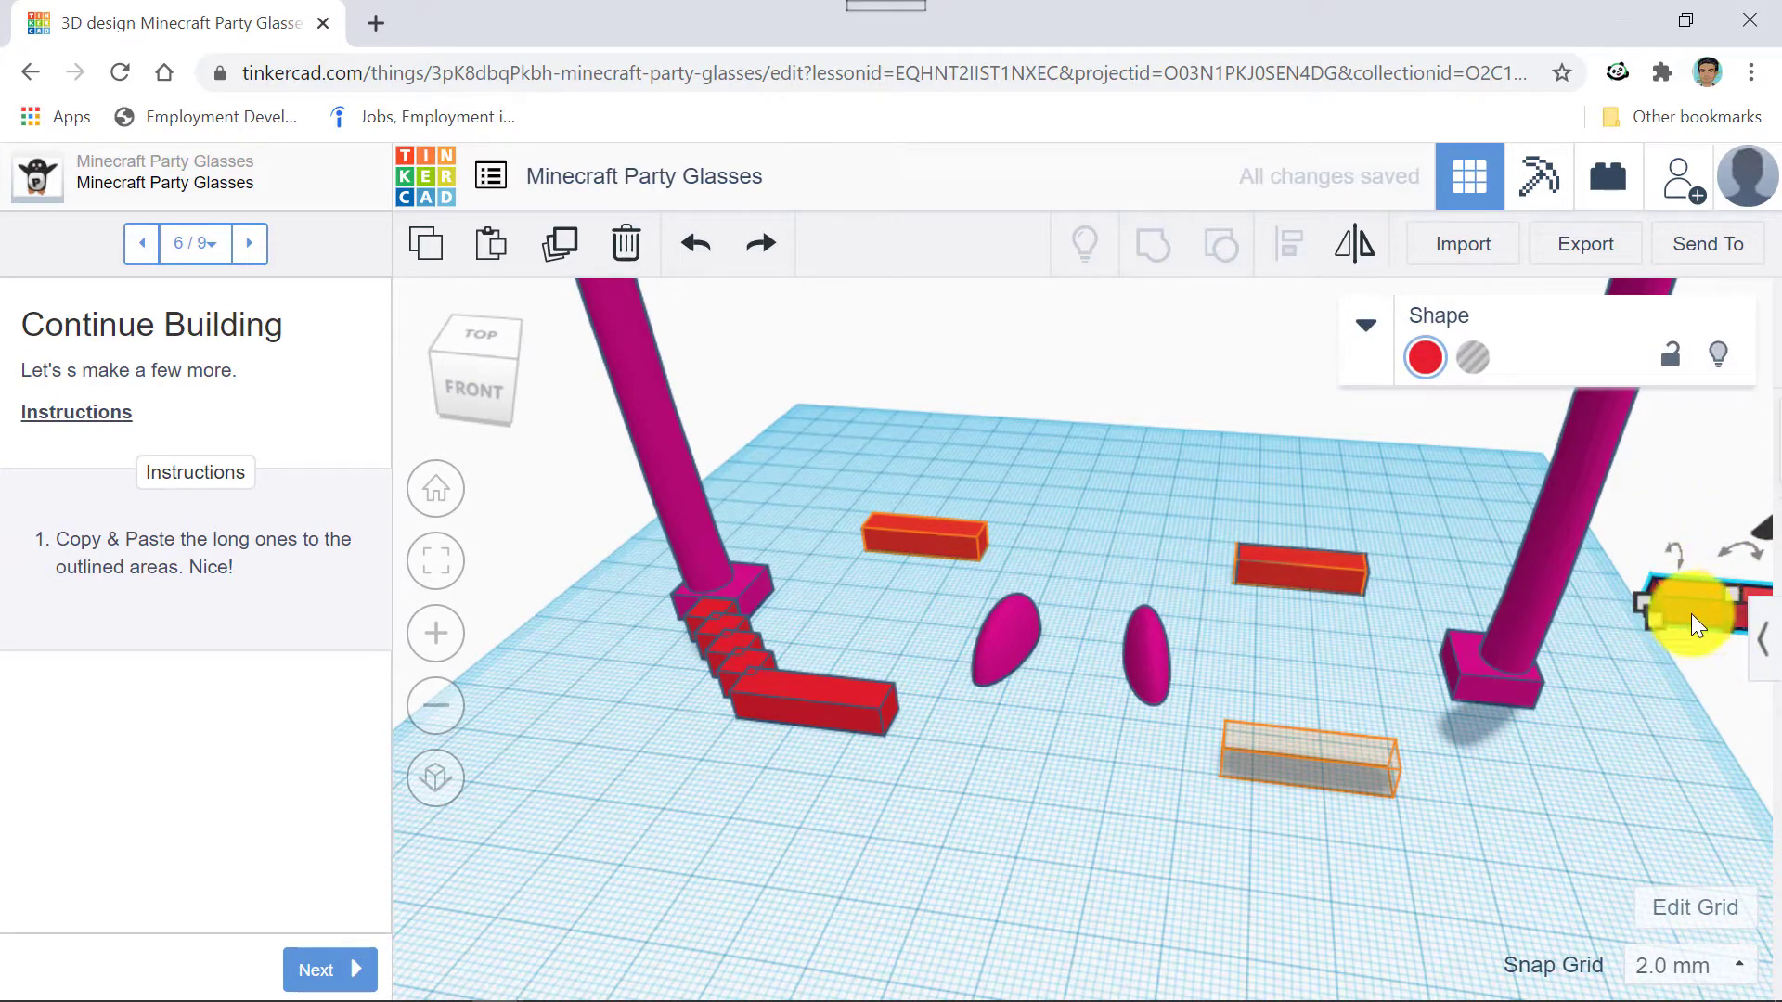
drag(1692, 614, 1264, 770)
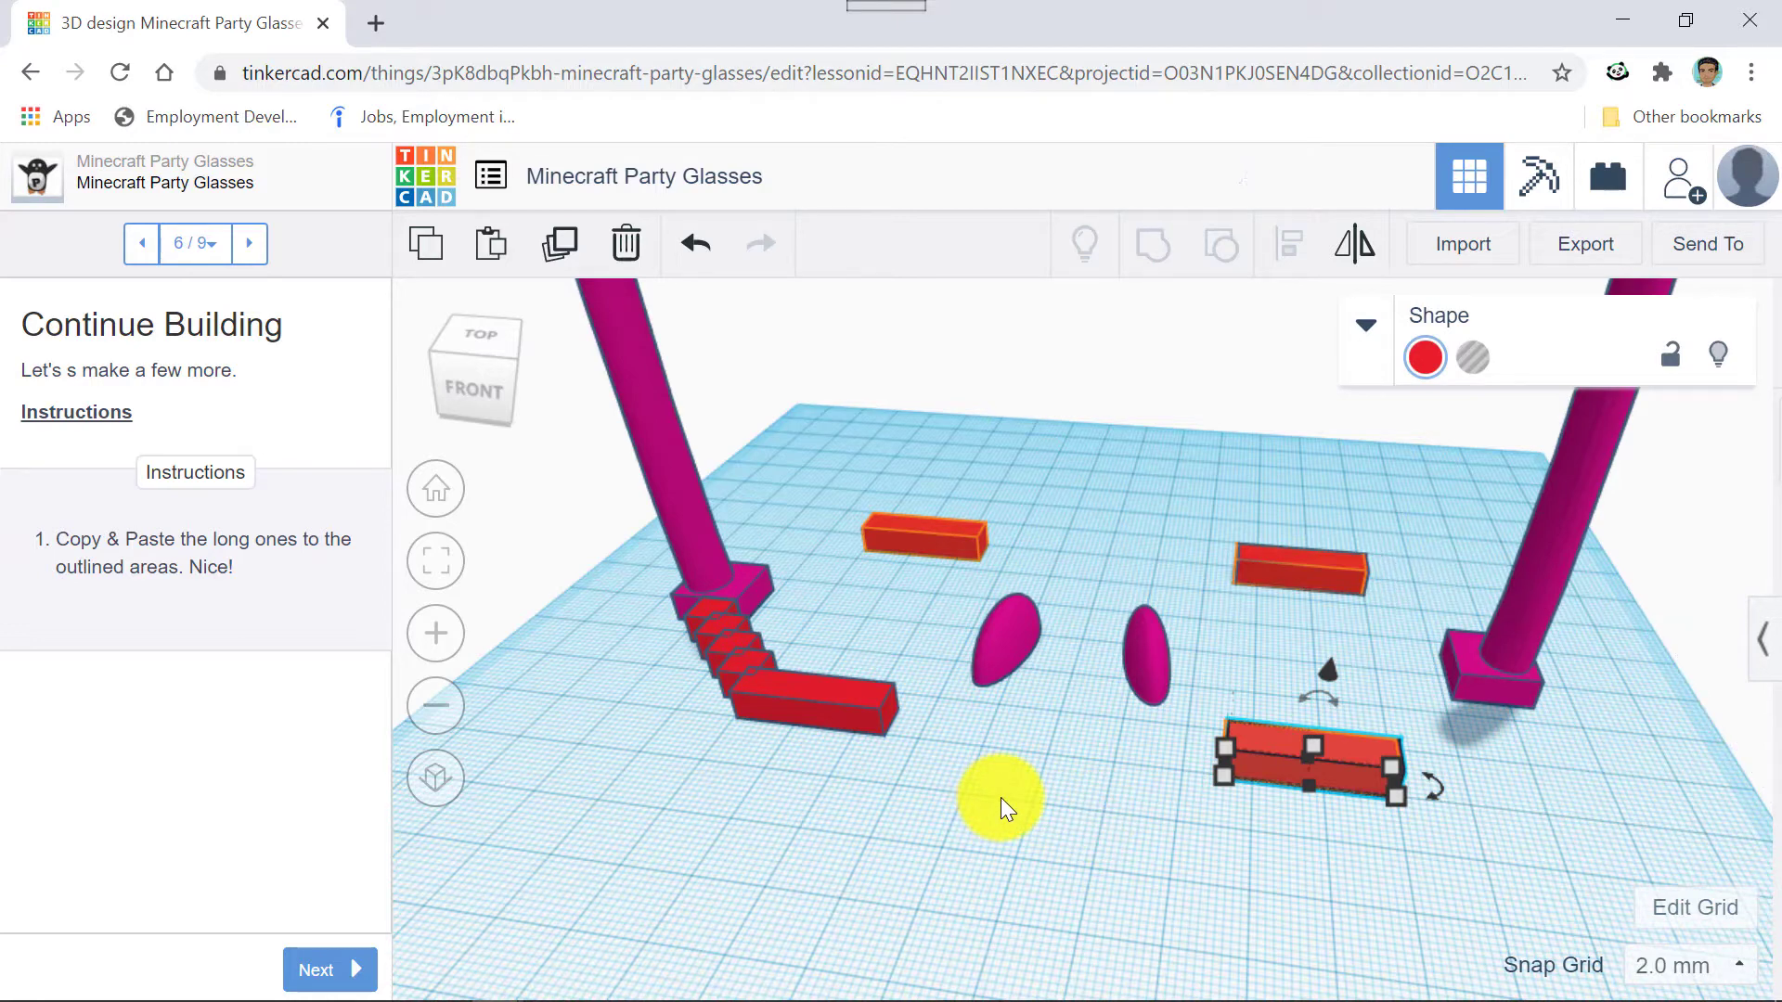
click(901, 781)
Set the snap grid to 0.25 mm.
right_drag(901, 782, 958, 751)
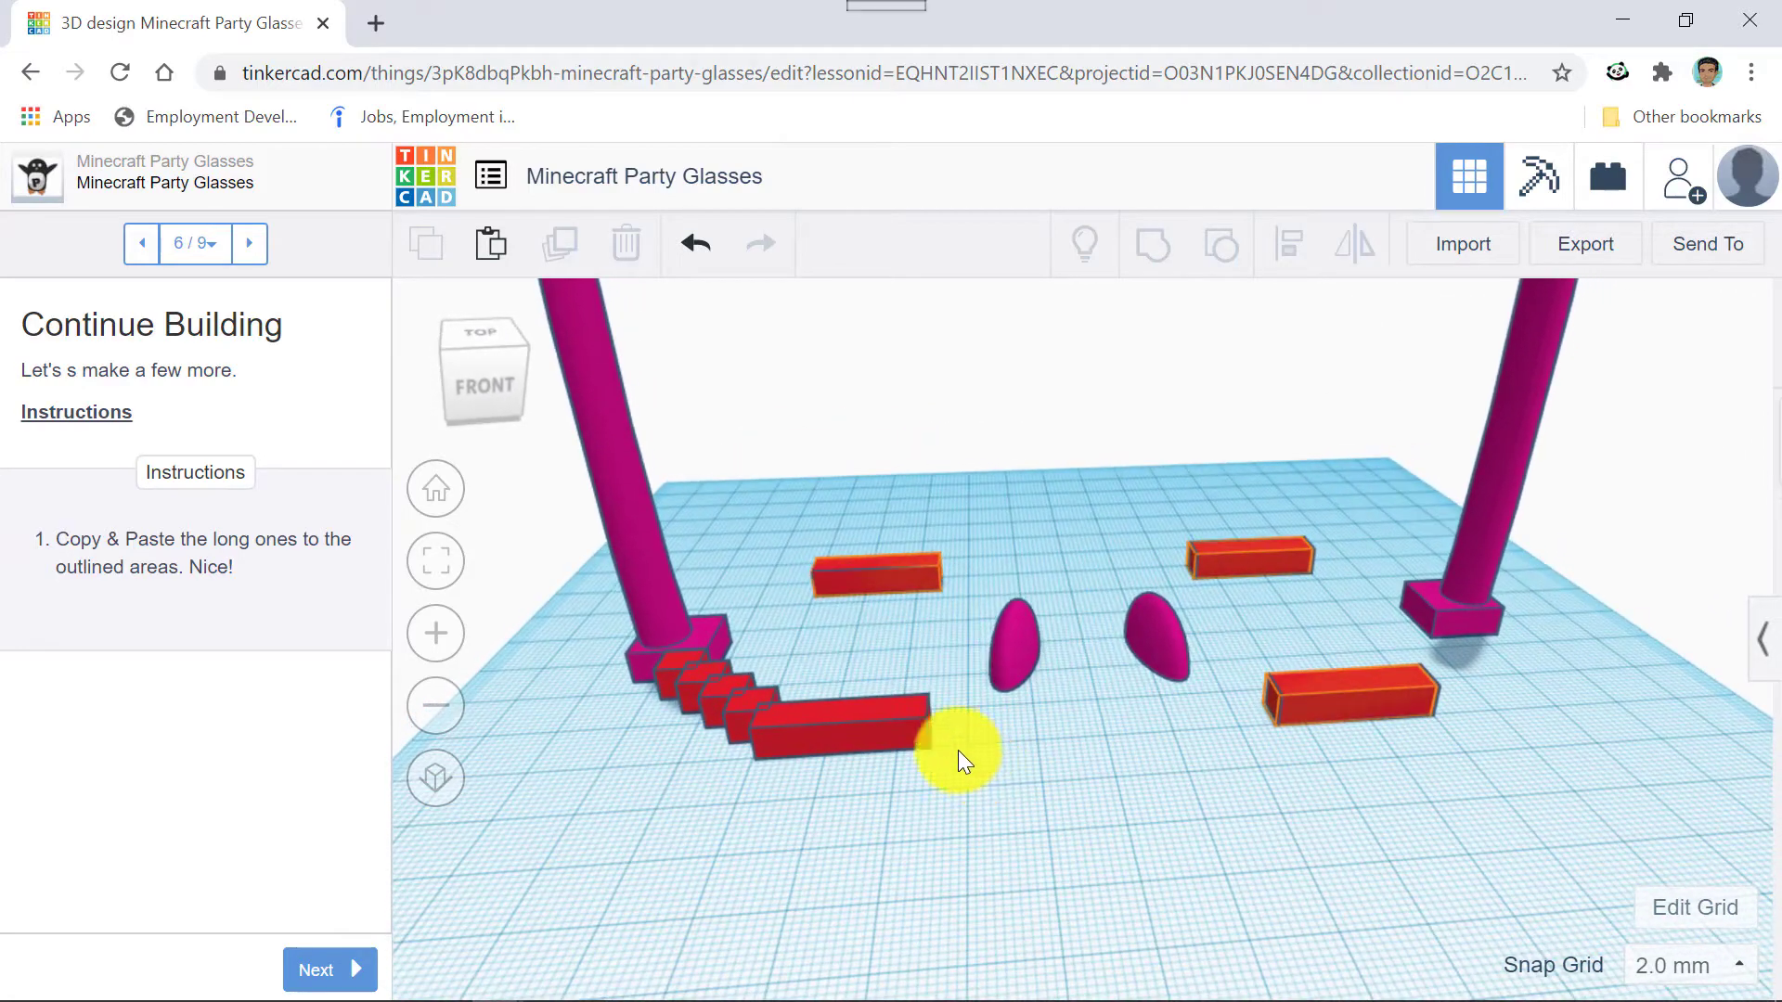
scroll(901, 524, up, 5)
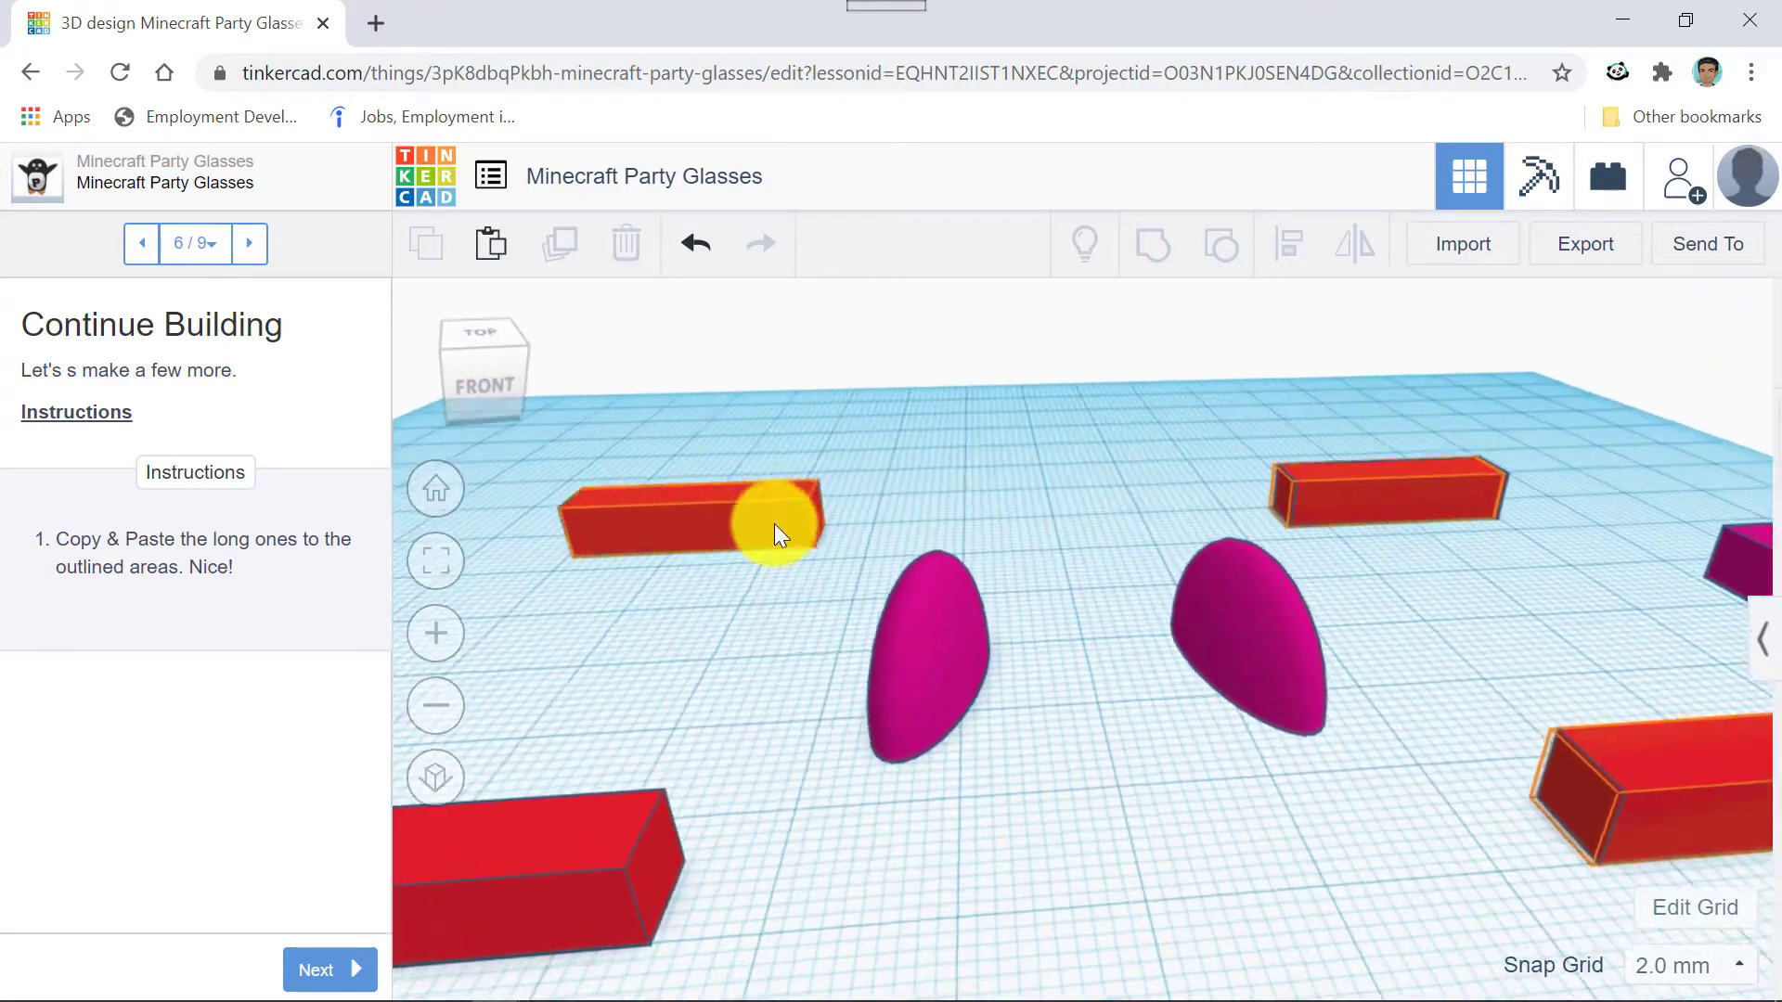
right_drag(659, 601, 1170, 596)
scroll(1170, 595, down, 3)
scroll(1171, 595, down, 2)
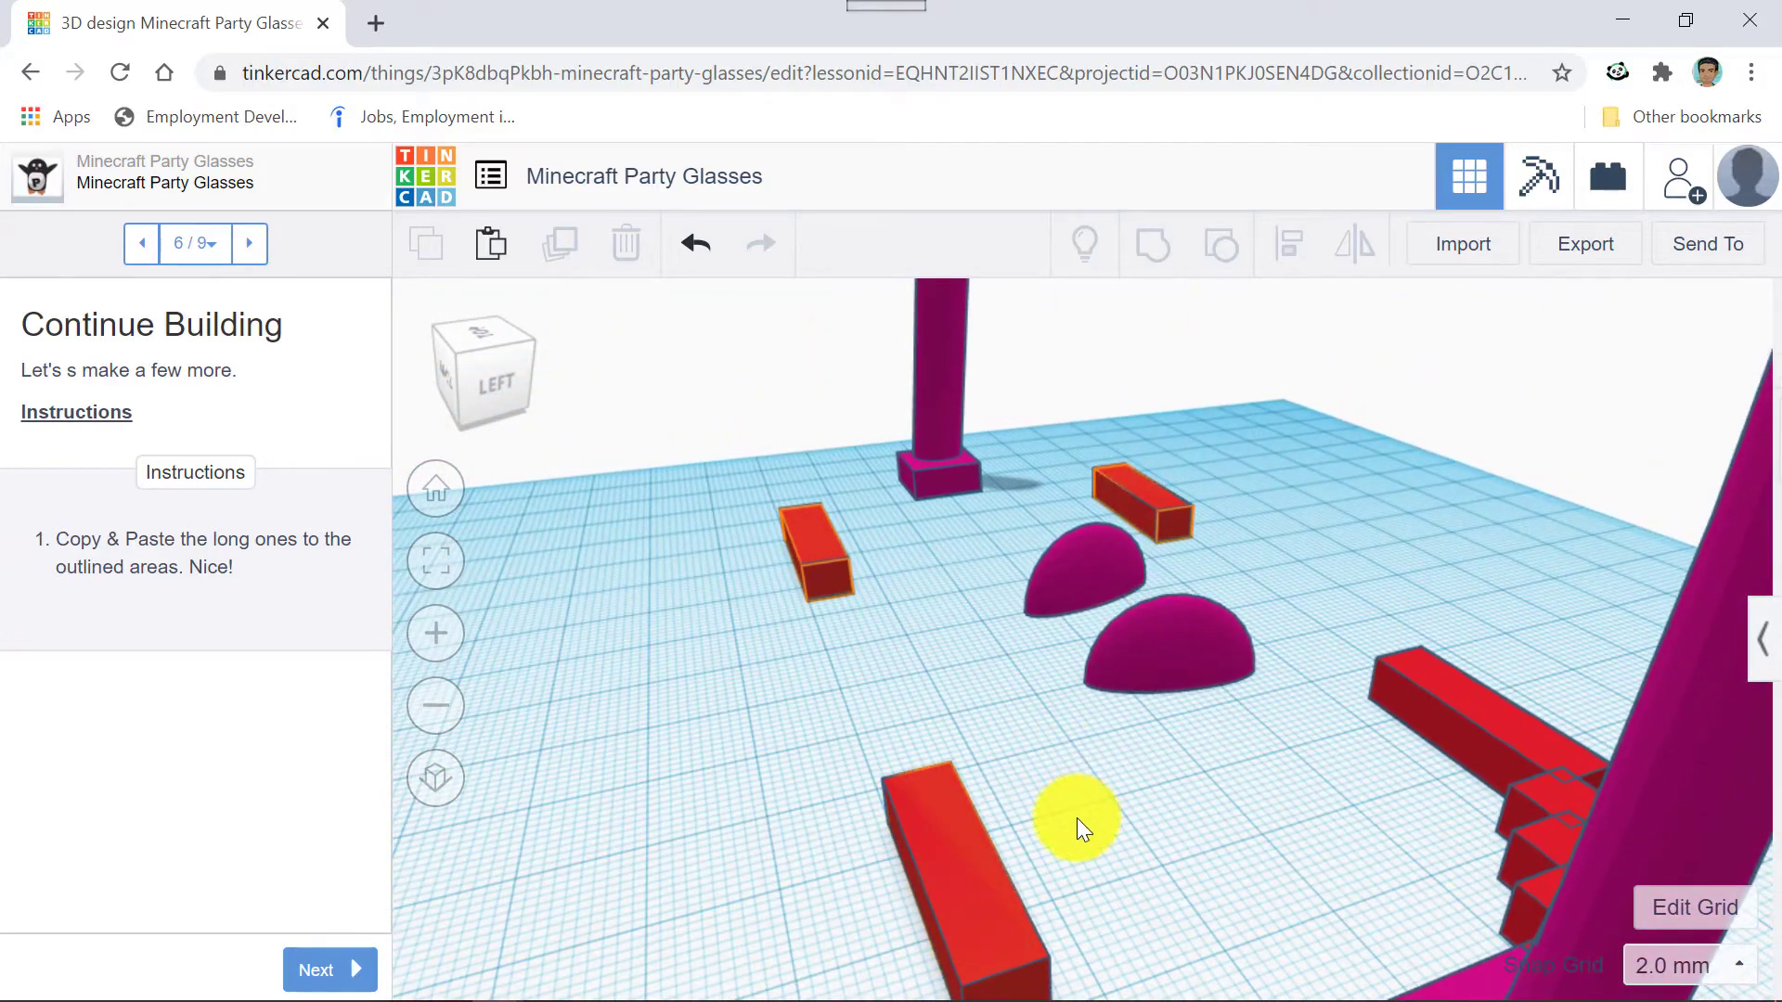
right_drag(1079, 781, 1257, 695)
right_drag(1133, 535, 1119, 600)
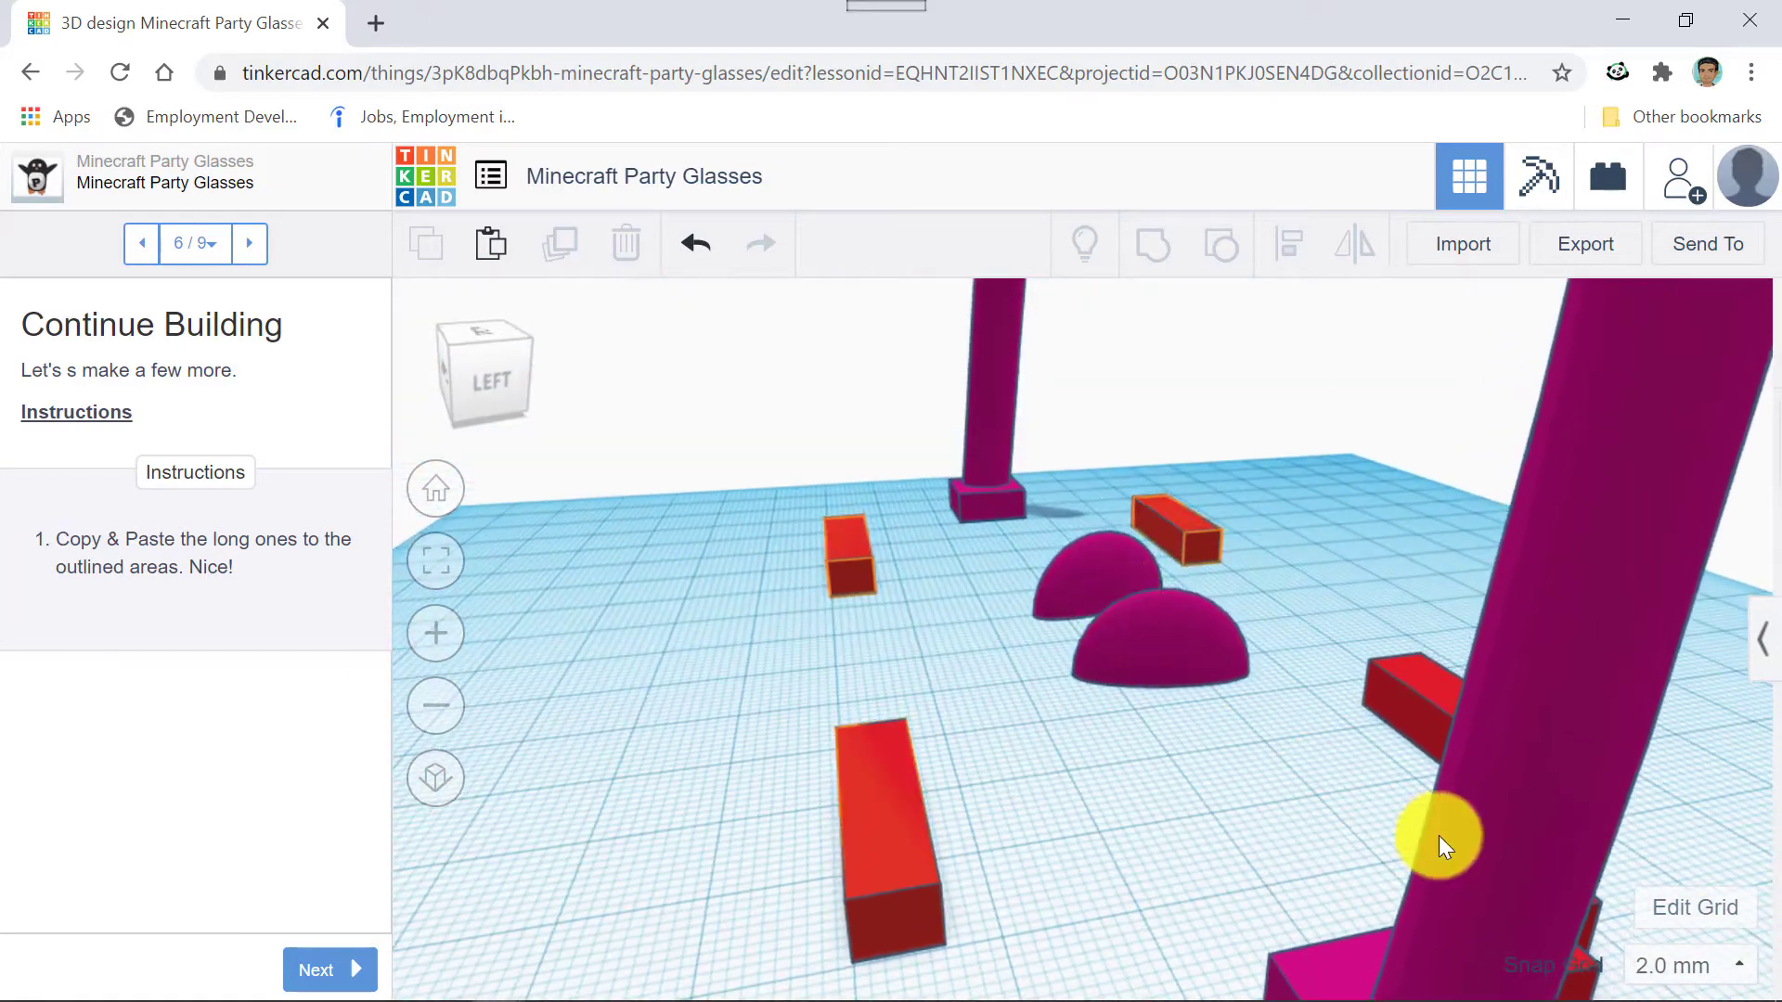
click(1741, 977)
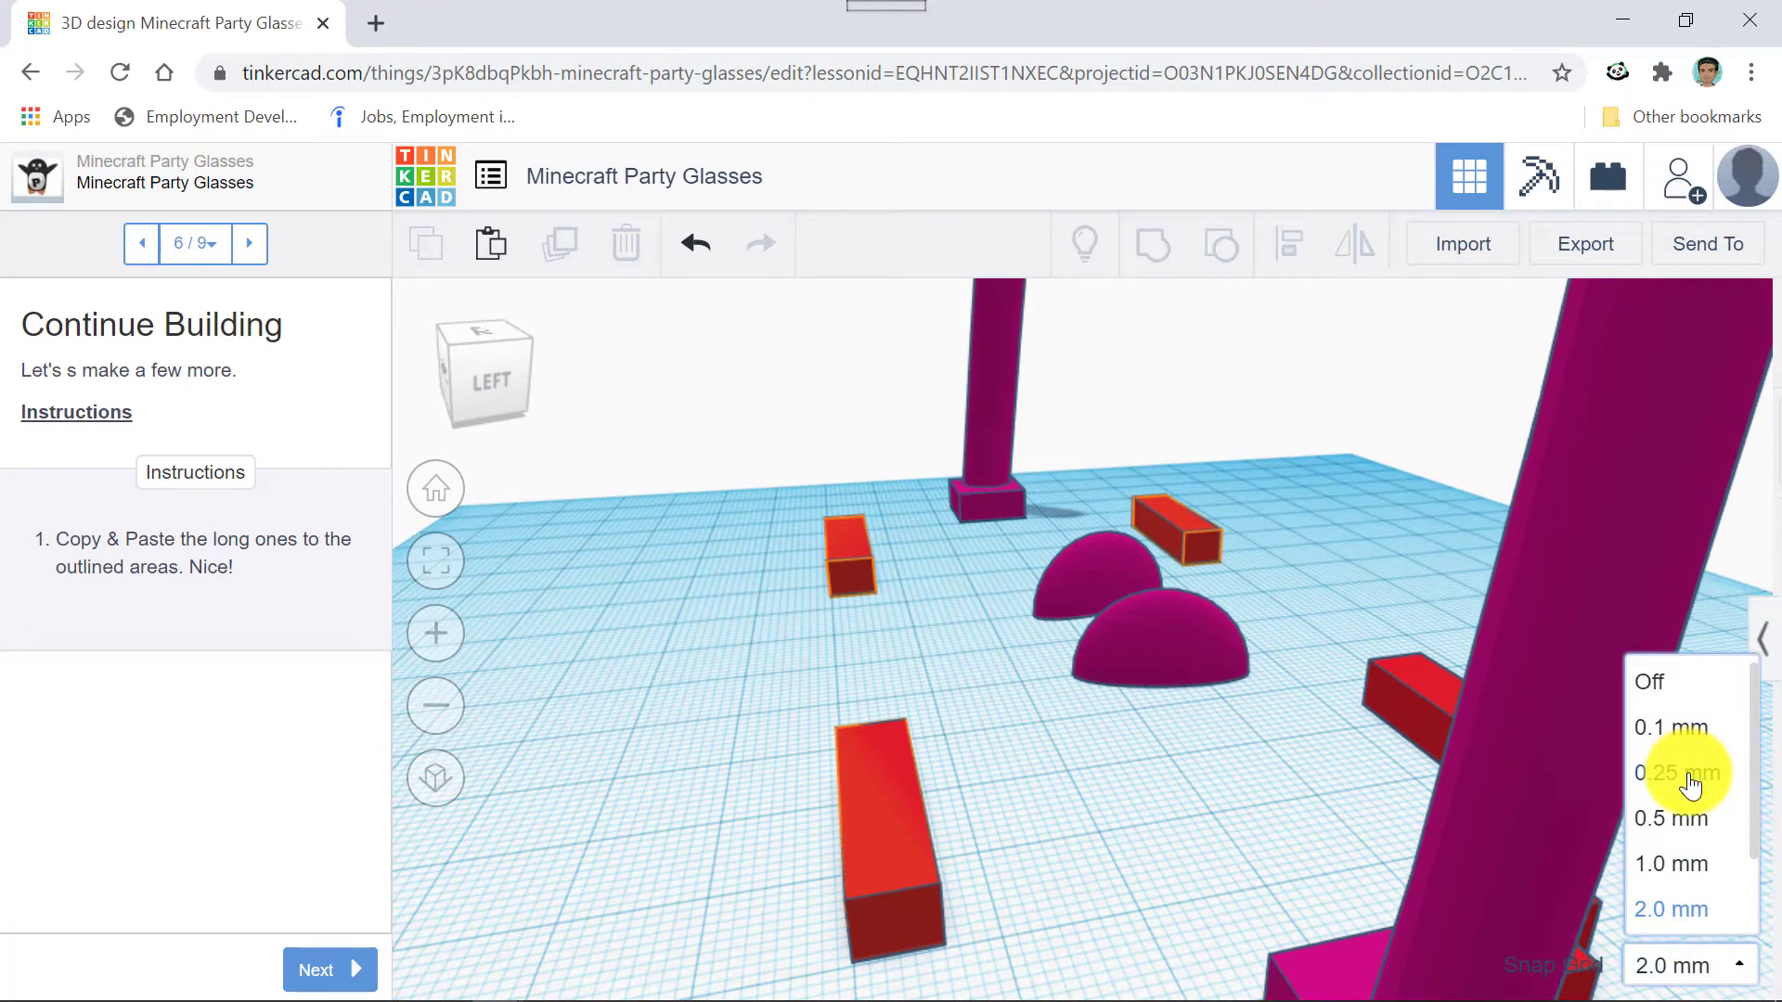
click(1688, 780)
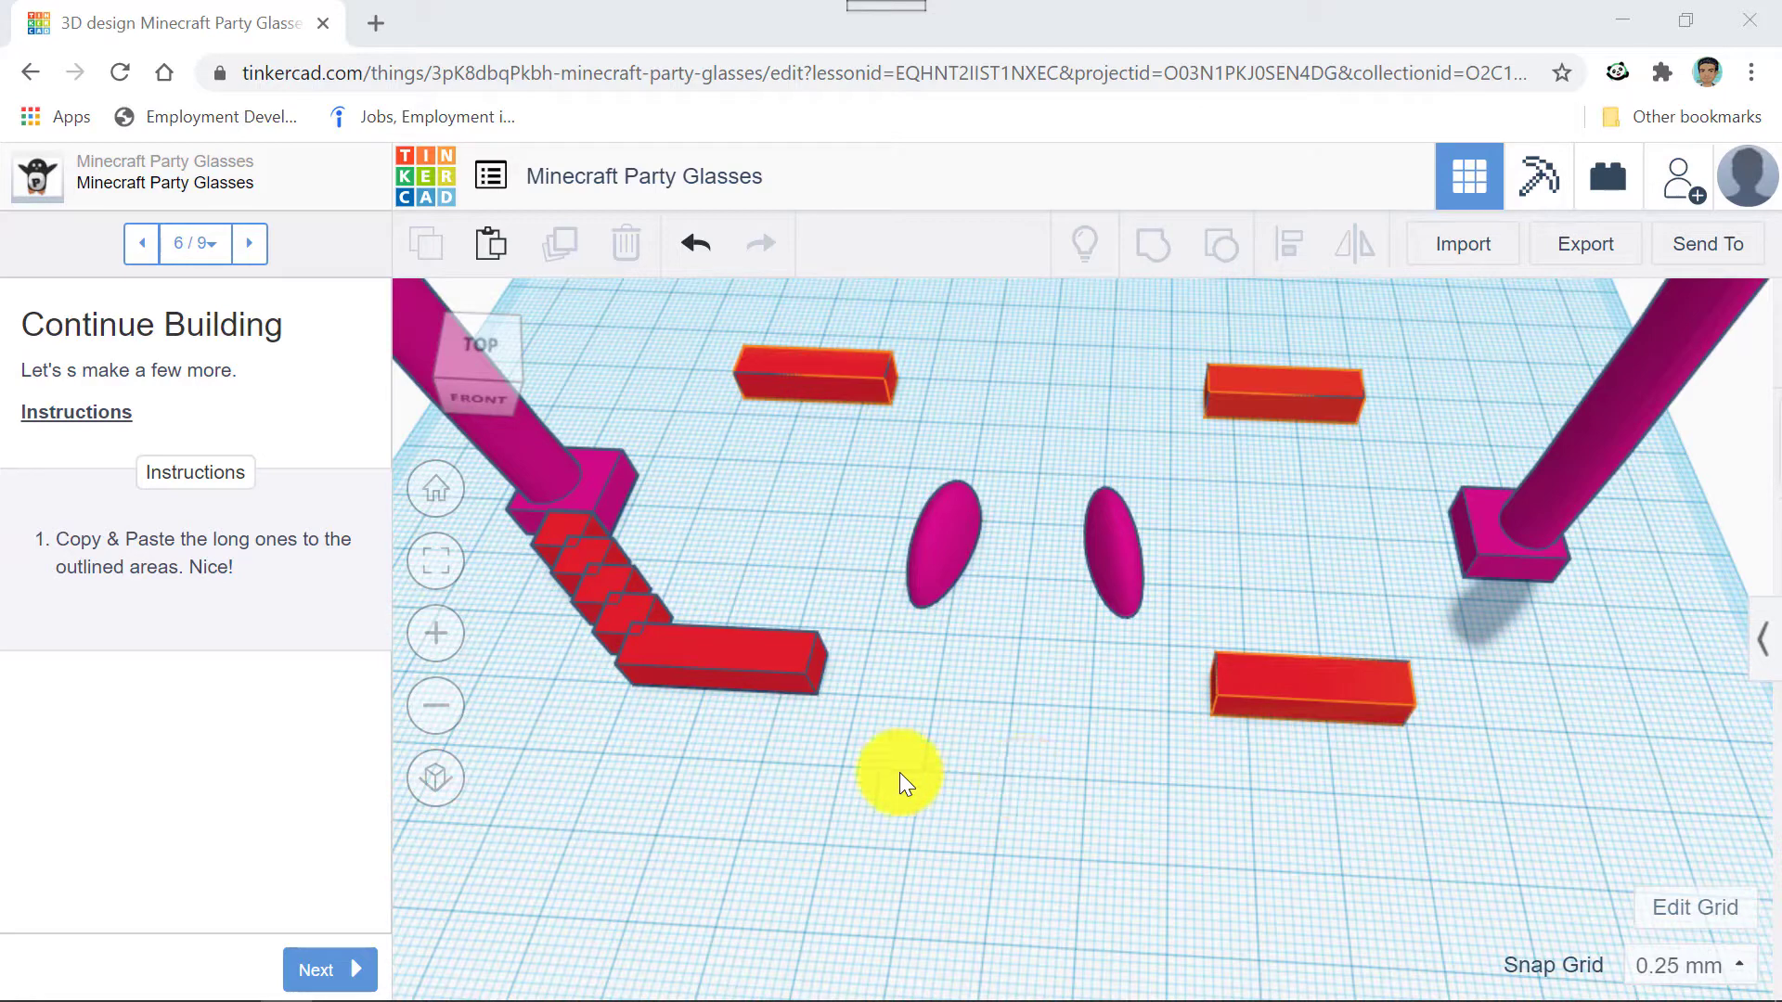
Select the front-left long box and advance the lesson to step 7 of 9.
click(705, 655)
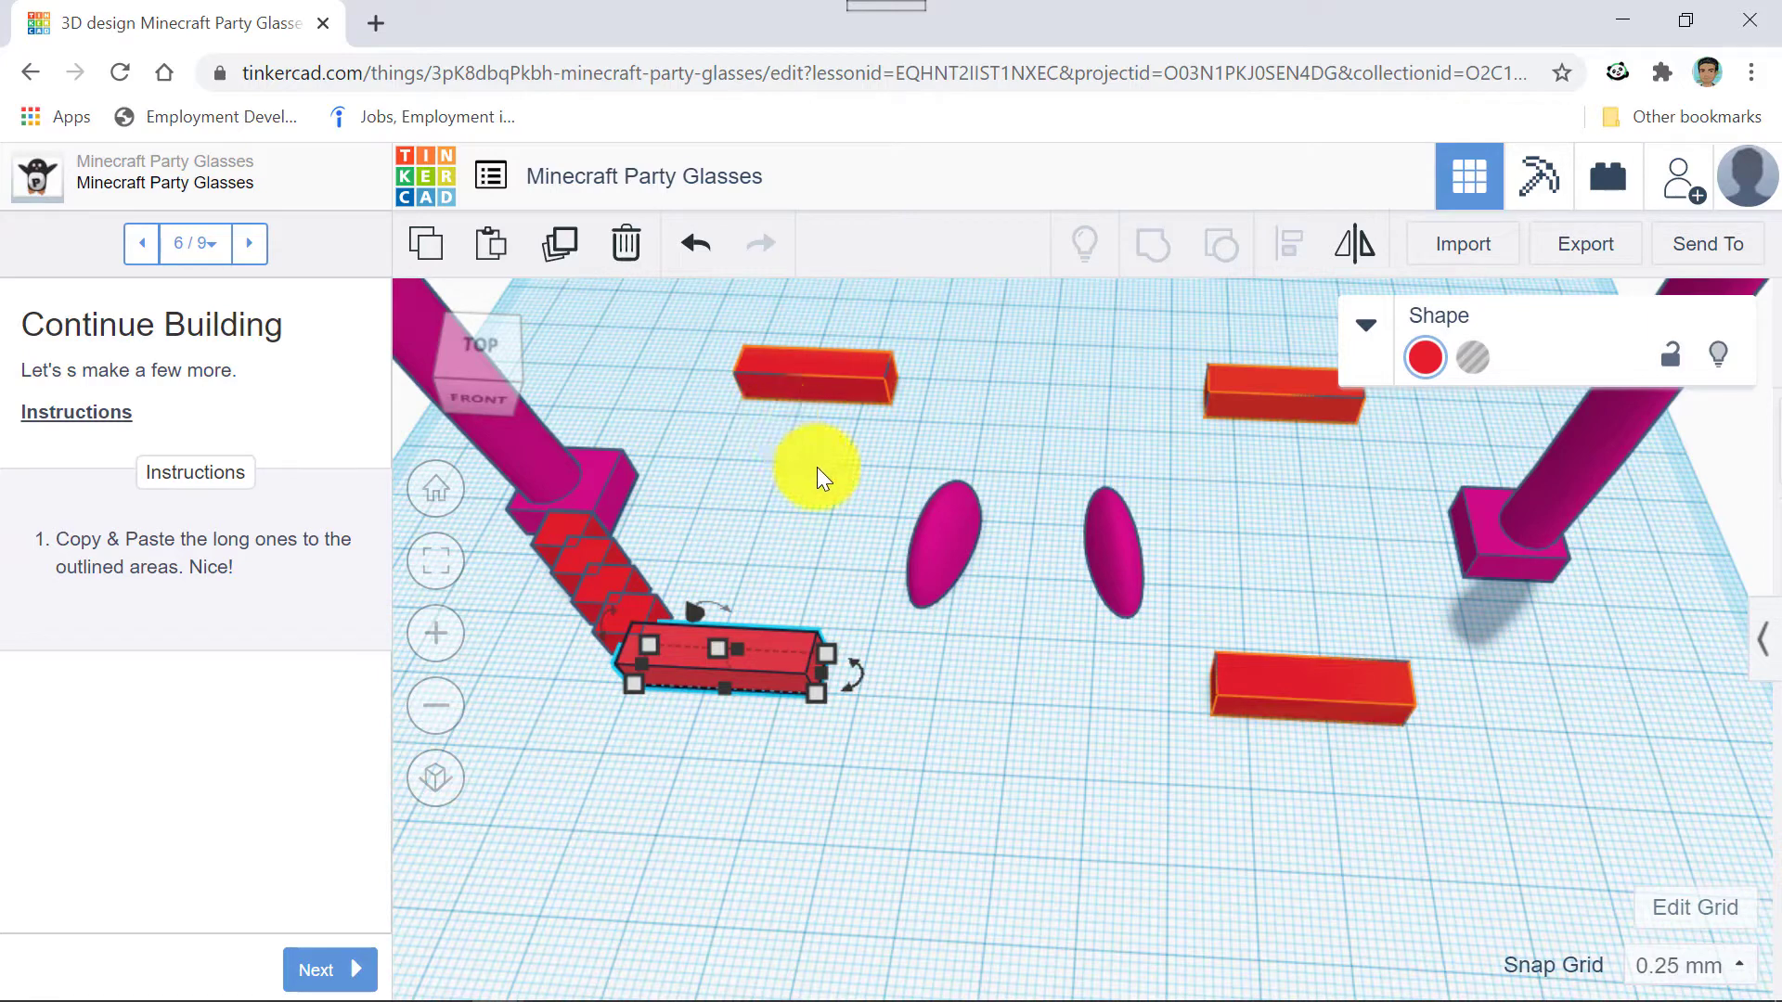
right_drag(818, 467, 850, 437)
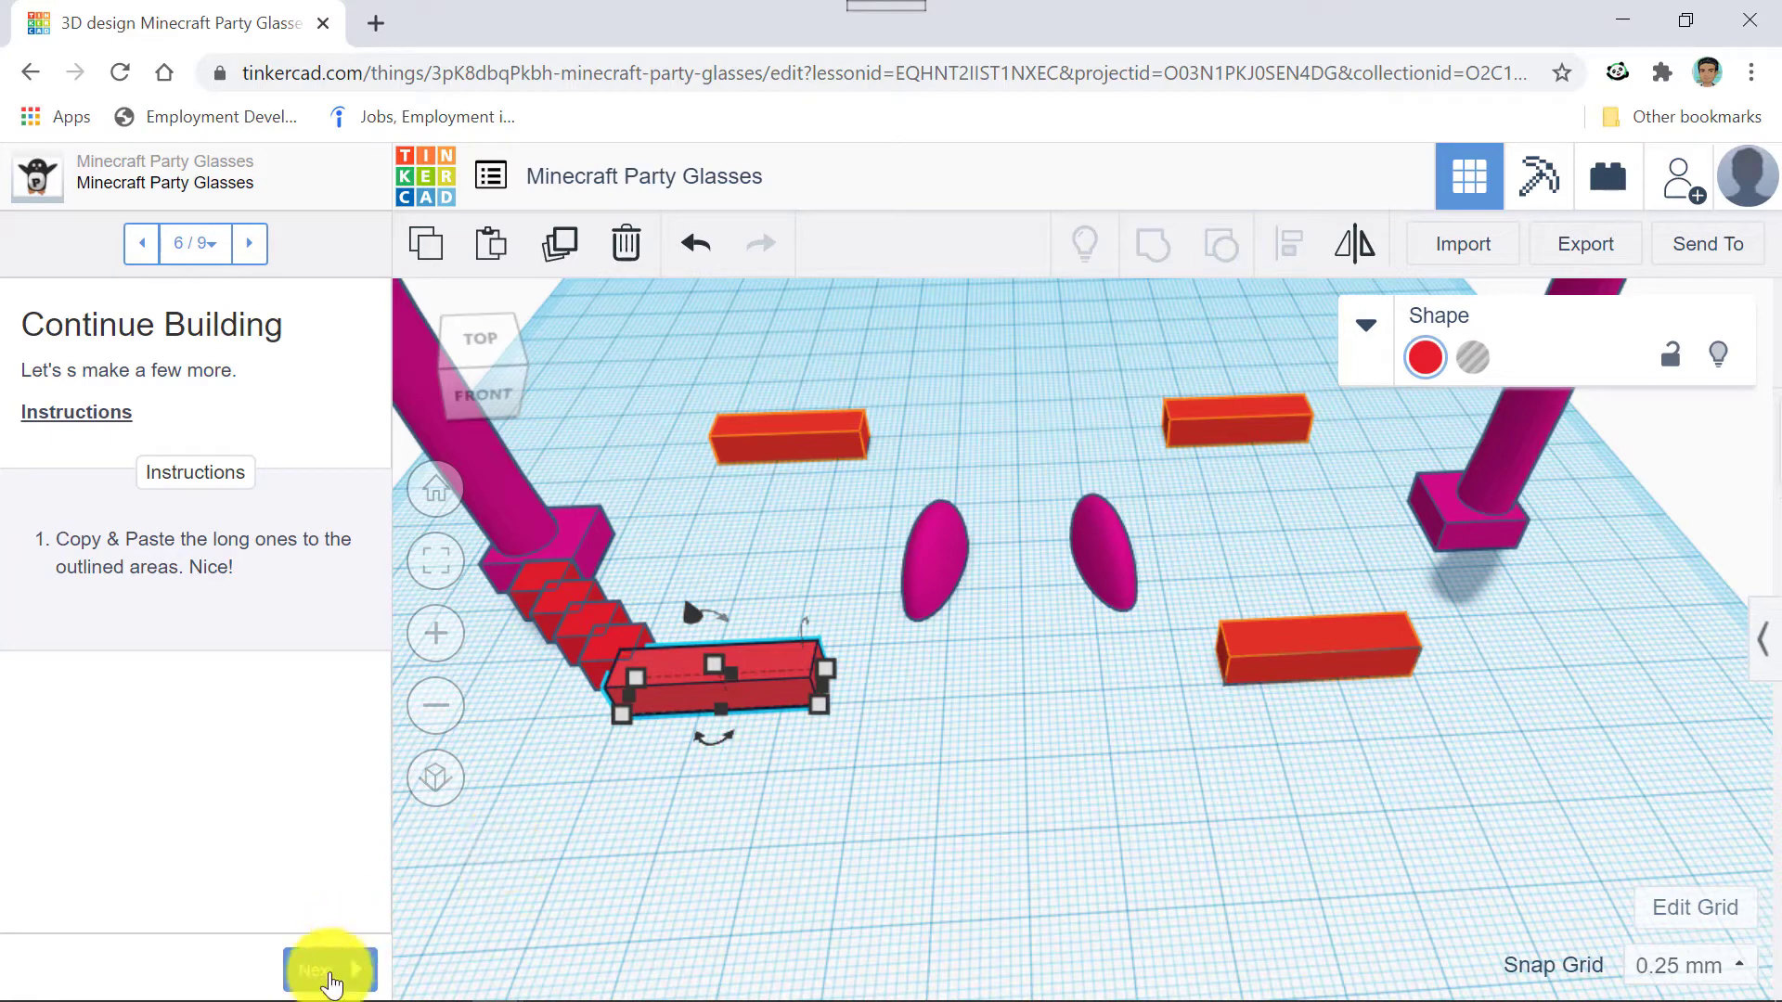
click(331, 970)
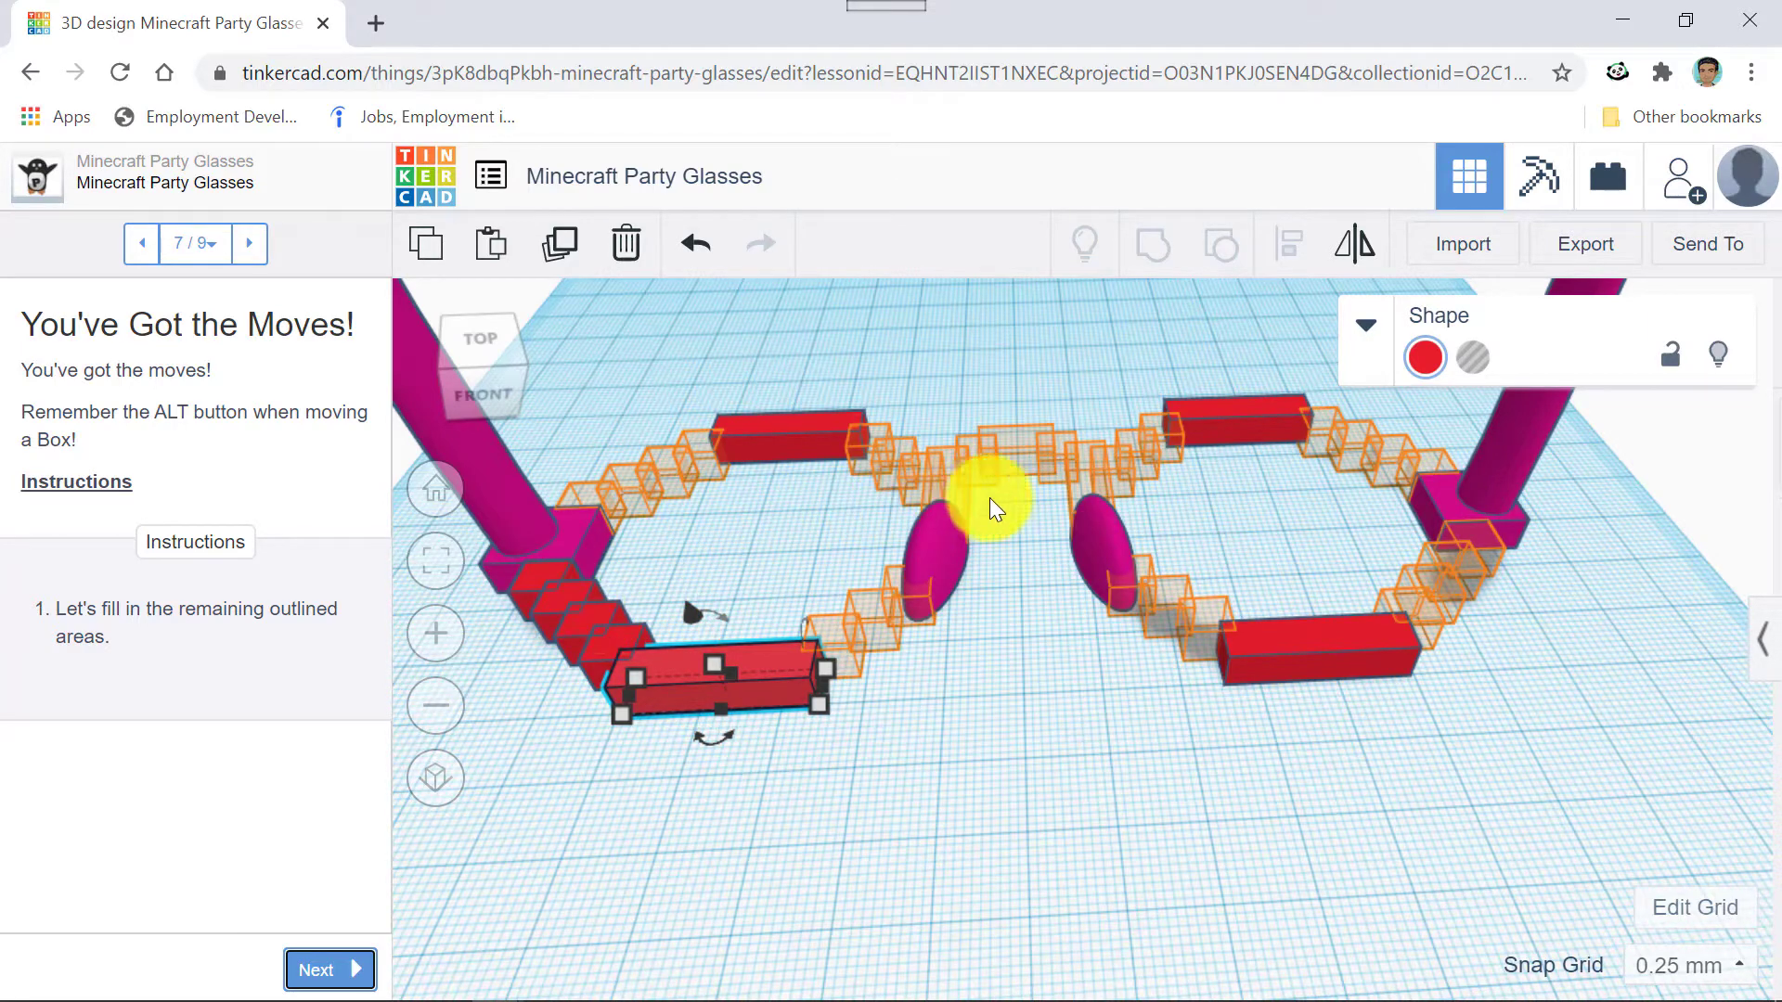
right_drag(1023, 628, 1004, 666)
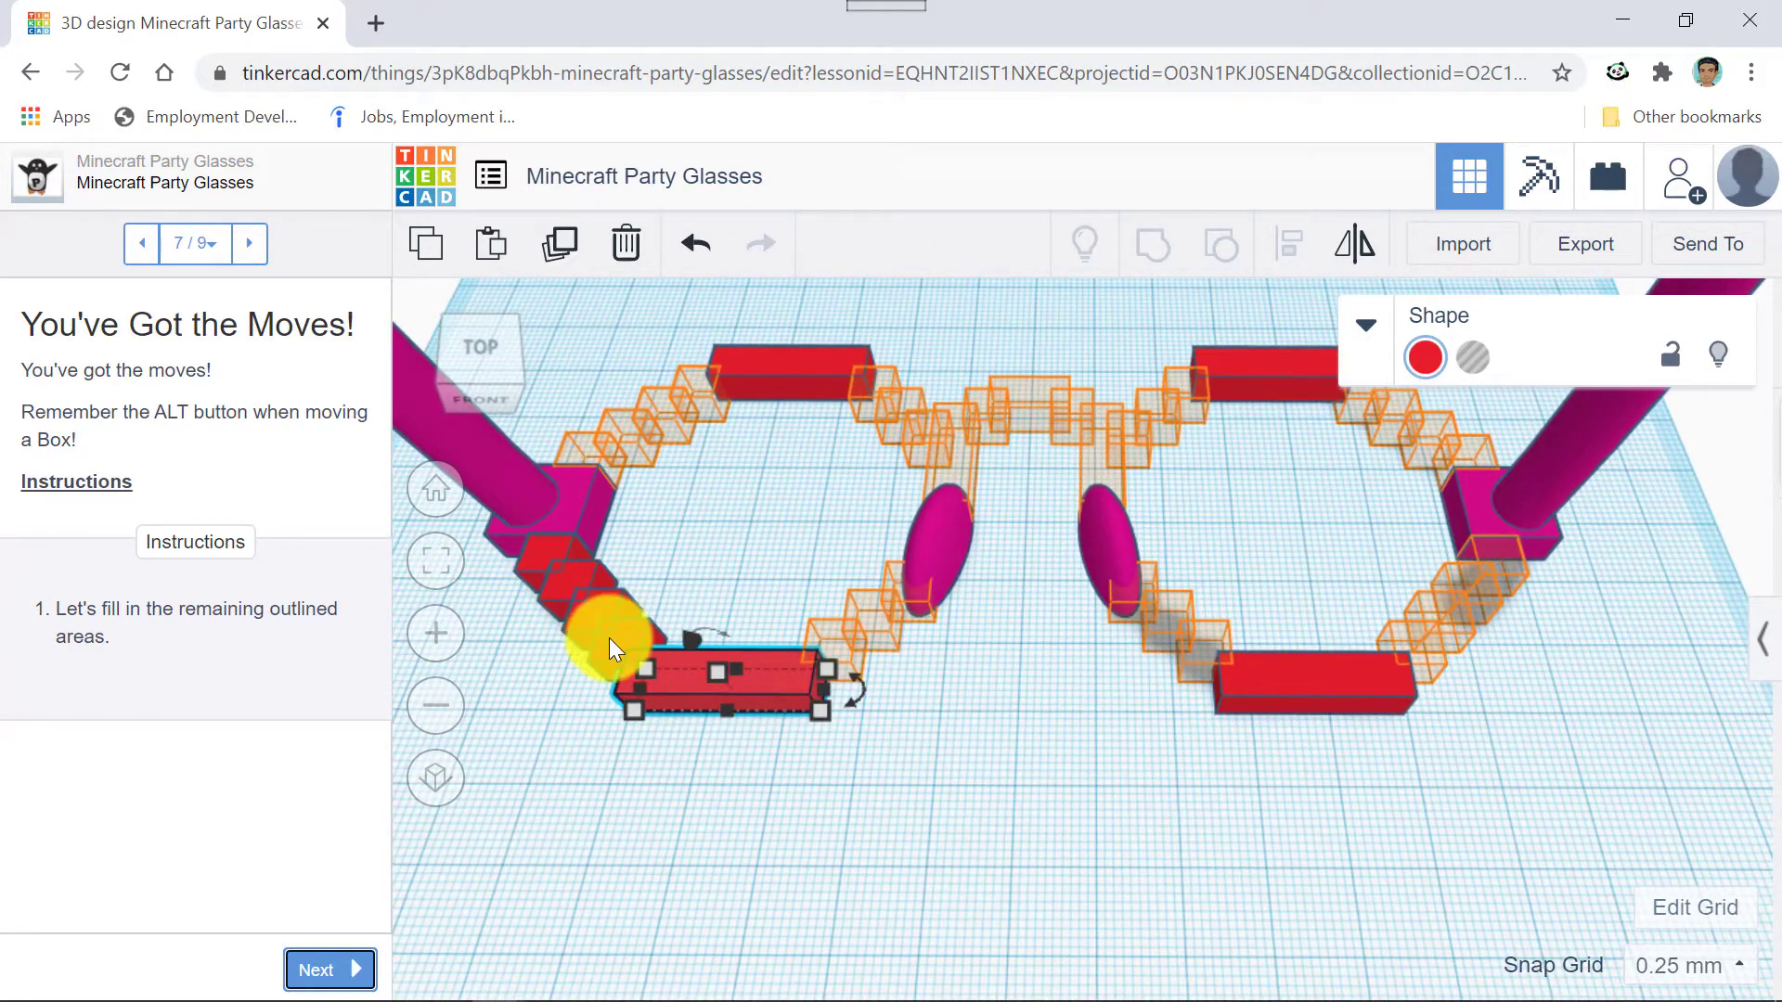
drag(609, 638, 609, 639)
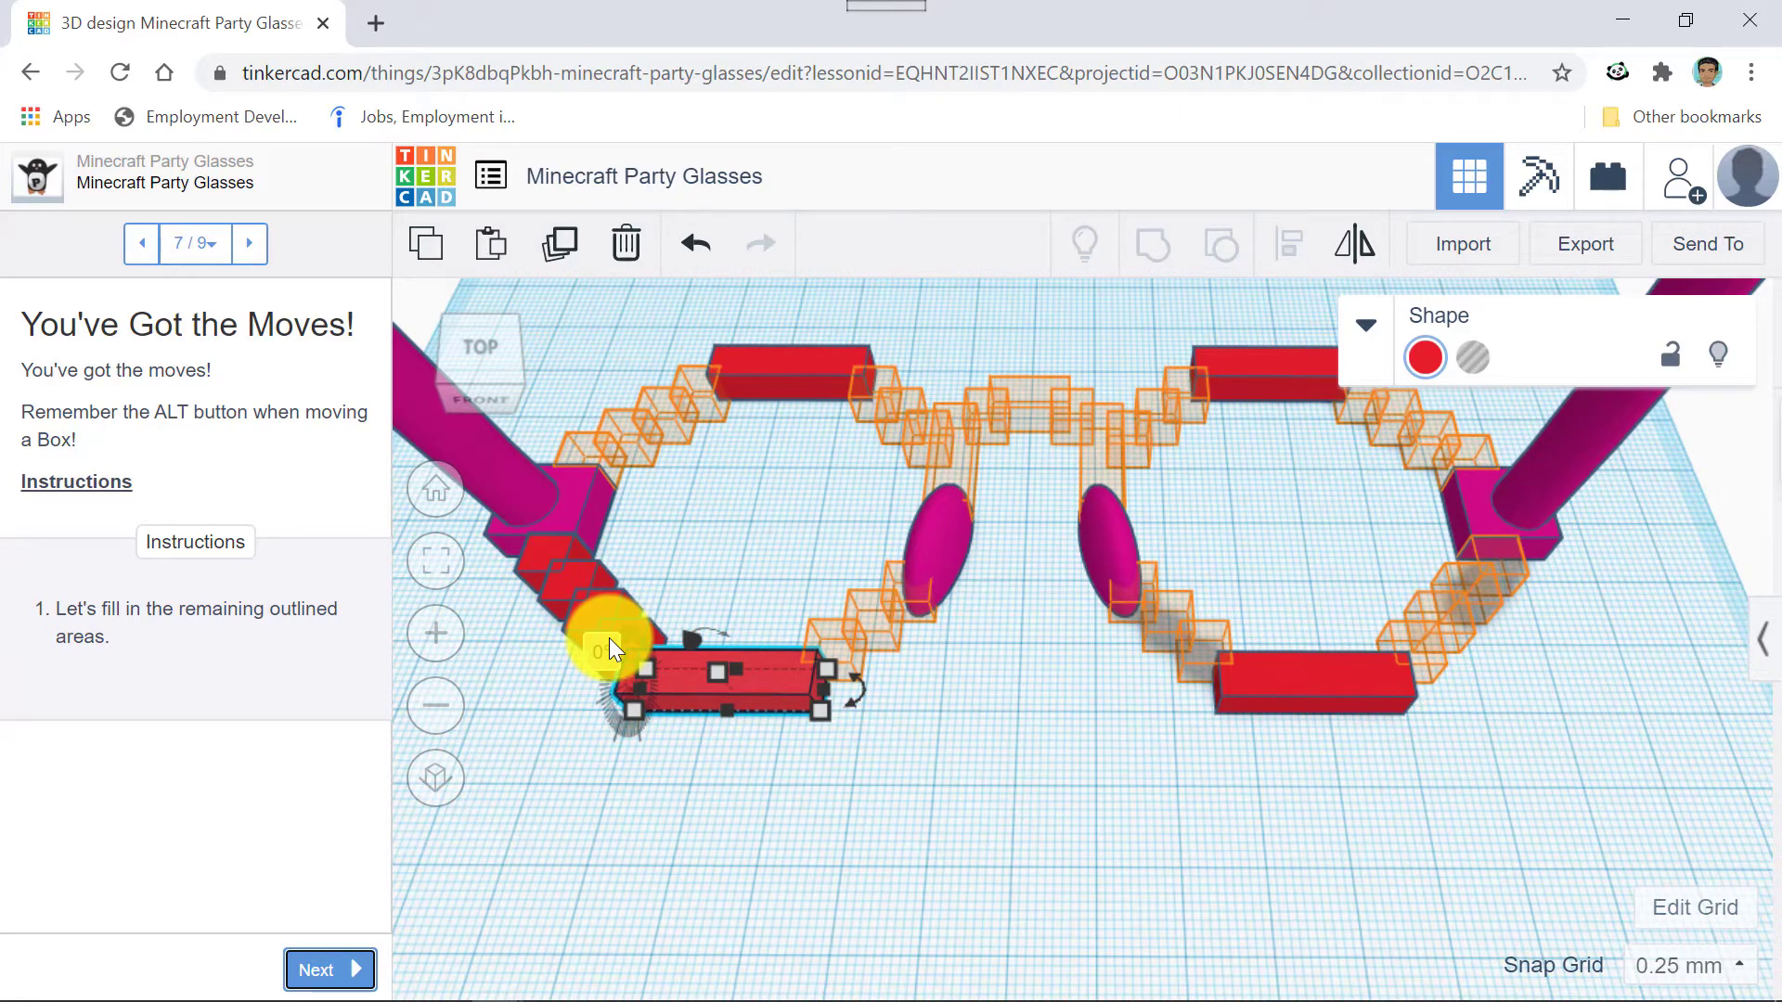
drag(608, 637, 609, 638)
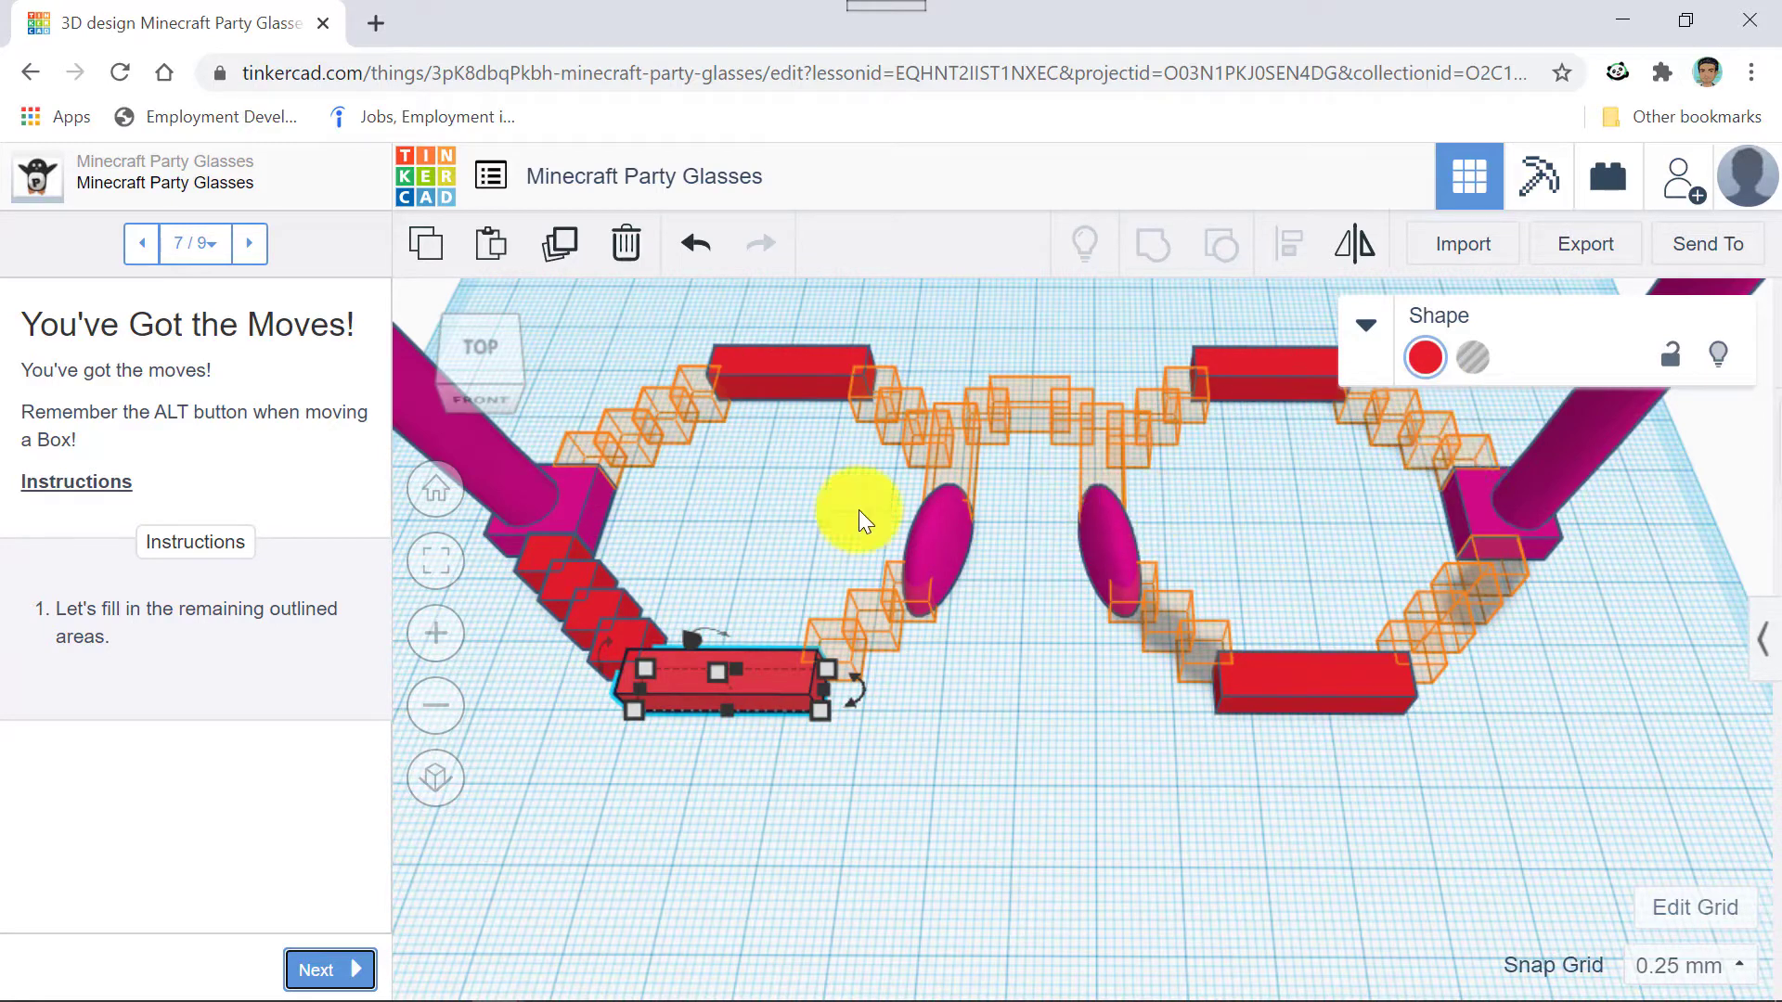
scroll(741, 570, up, 2)
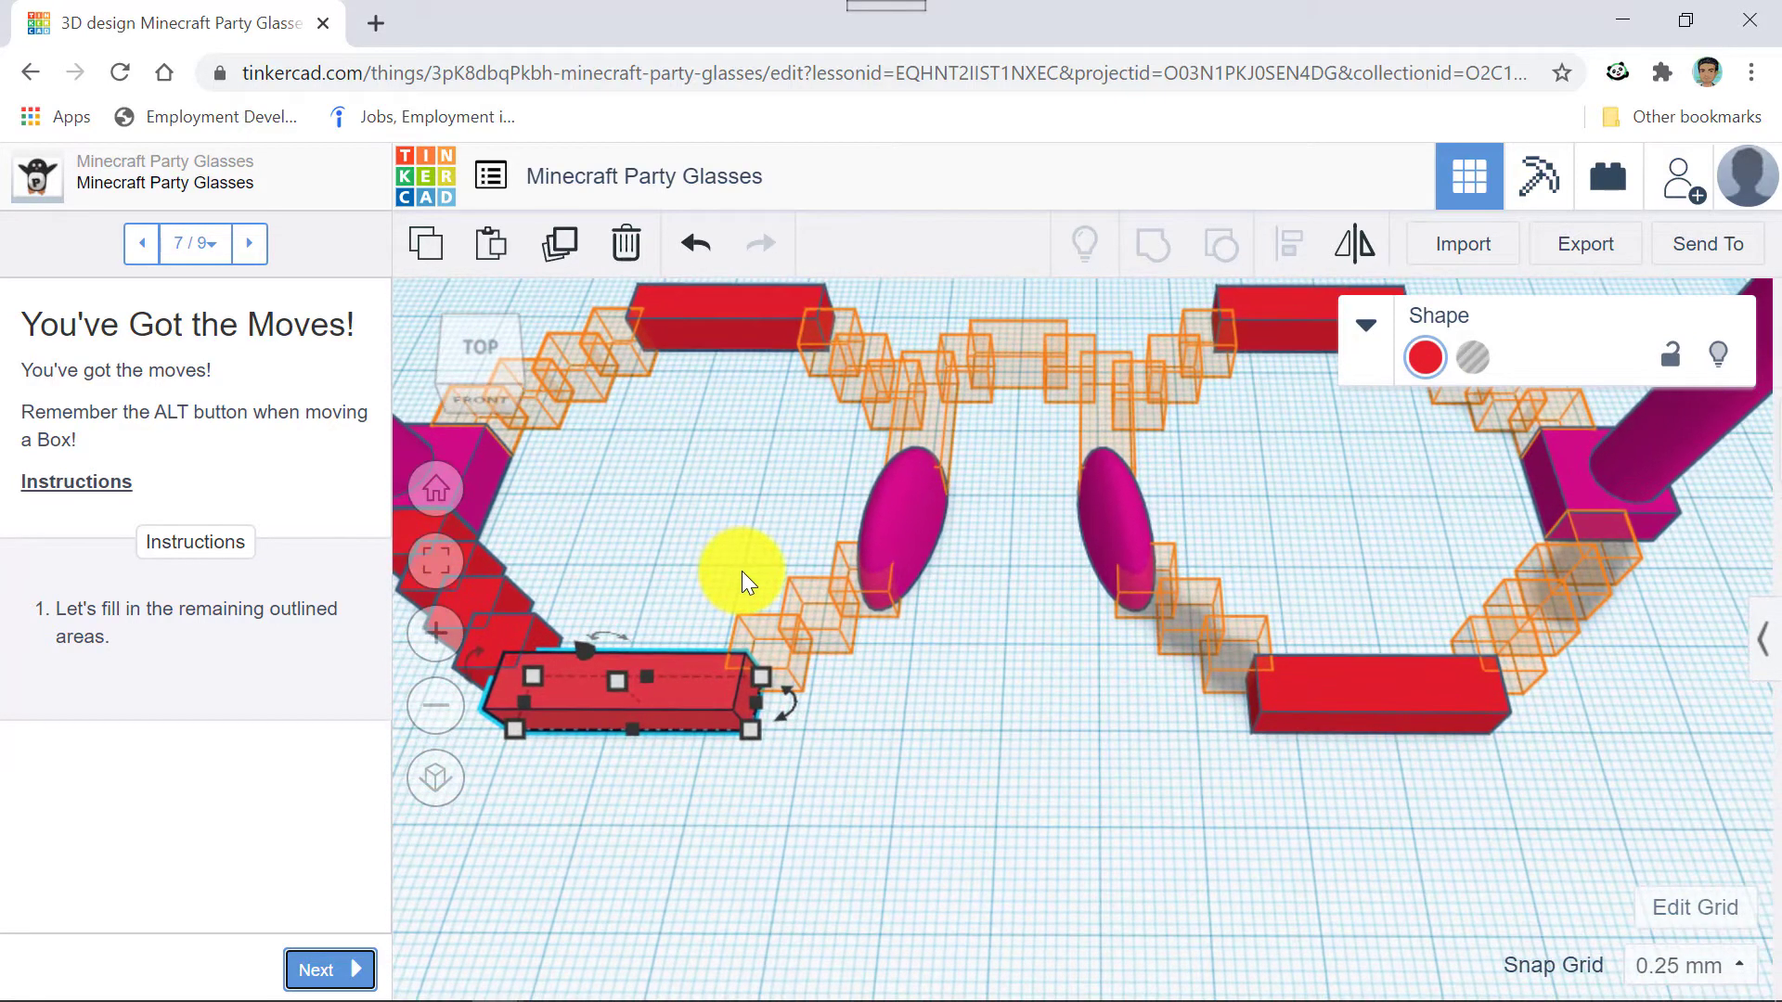
scroll(742, 570, down, 2)
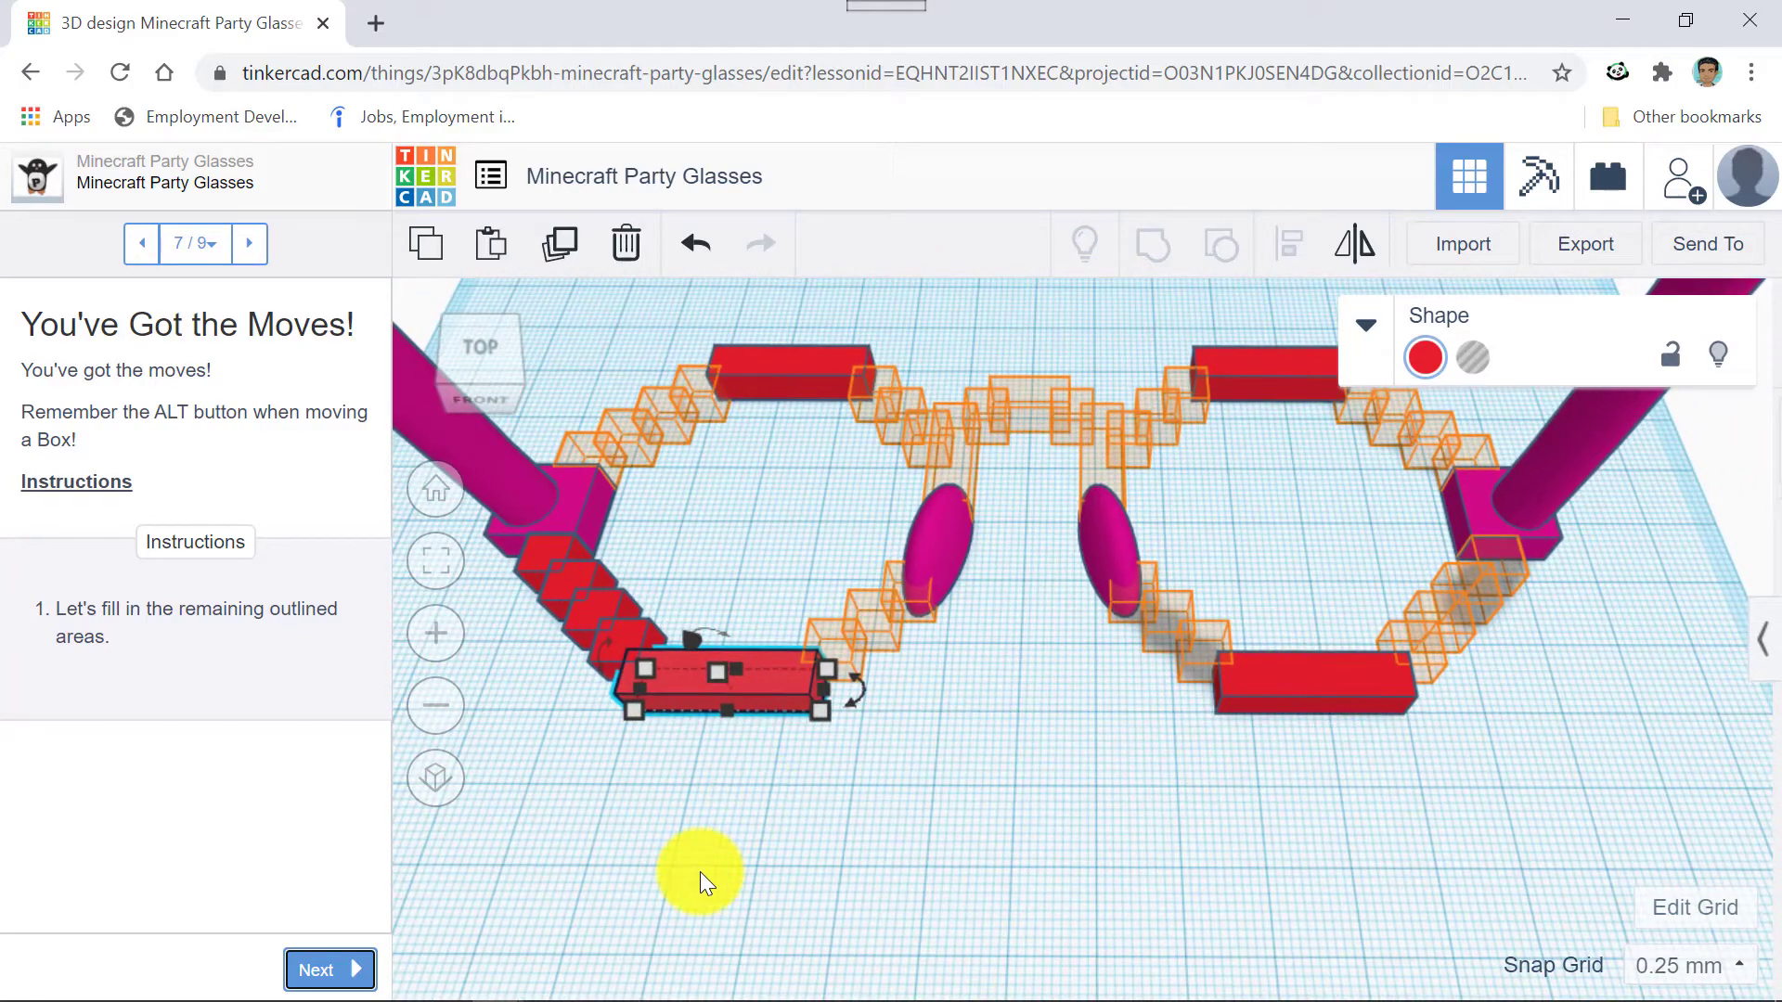
Select the four small red boxes that form the staircase between the left magenta base and the front-left long box.
right_drag(701, 872, 987, 802)
scroll(988, 802, down, 2)
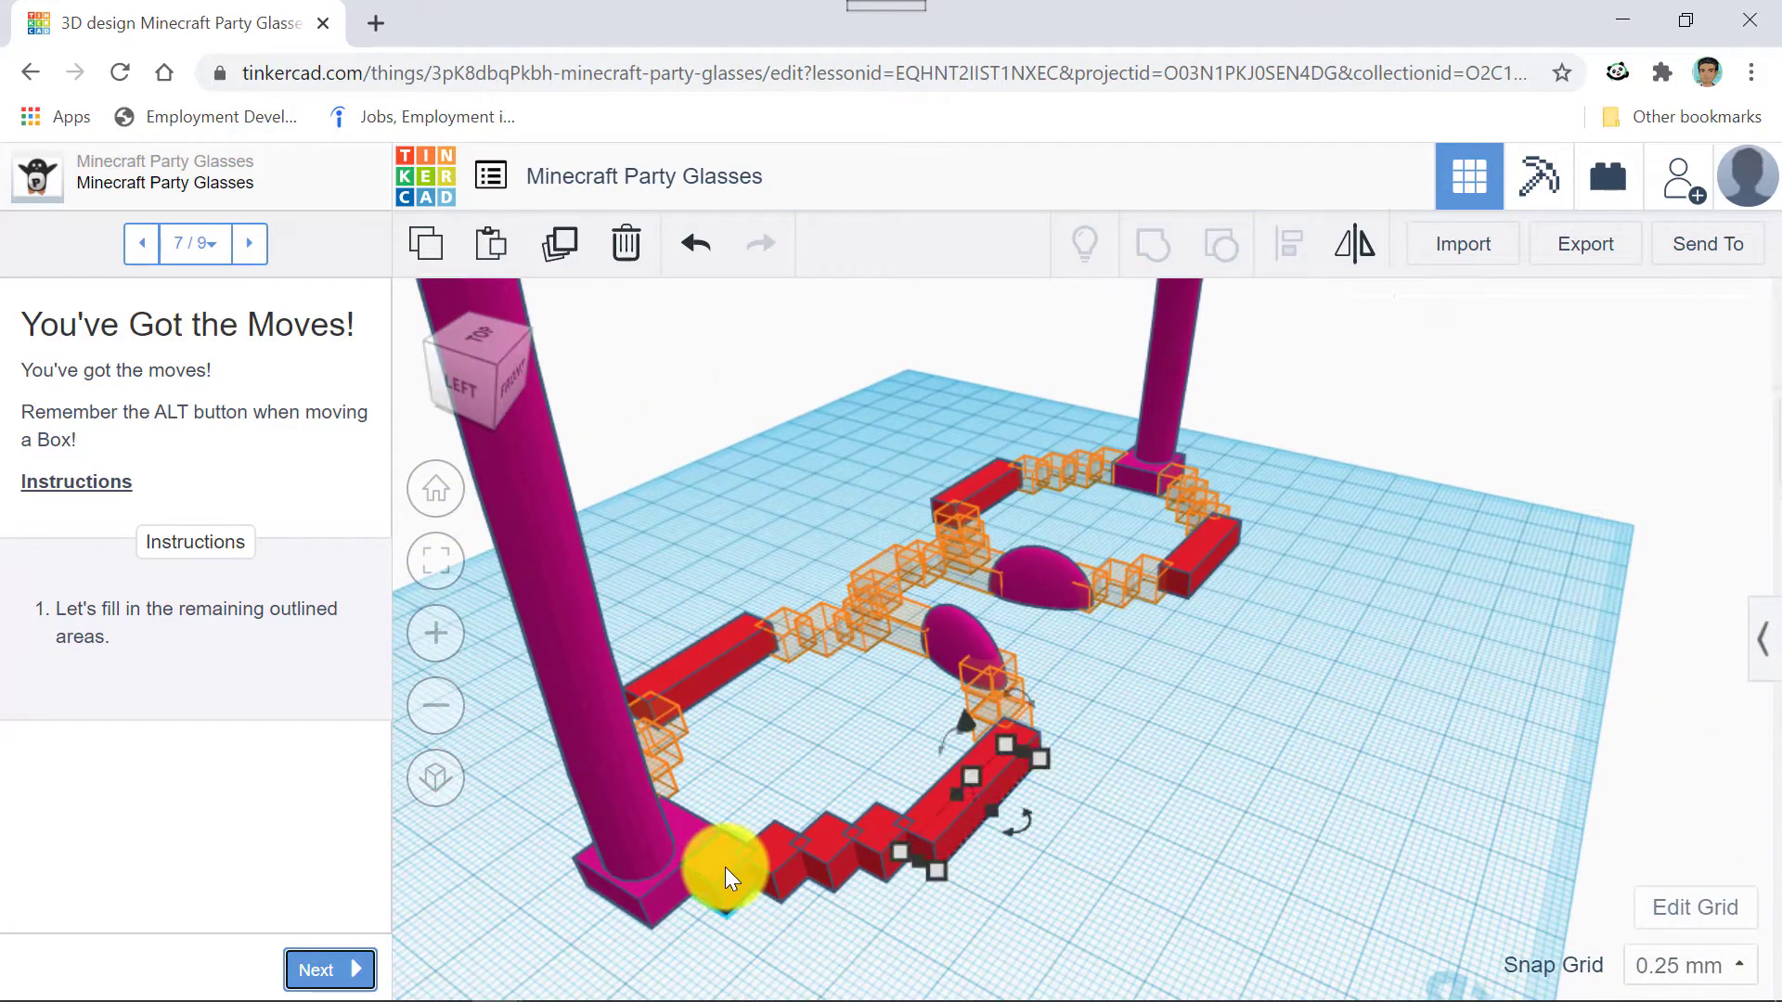
click(725, 877)
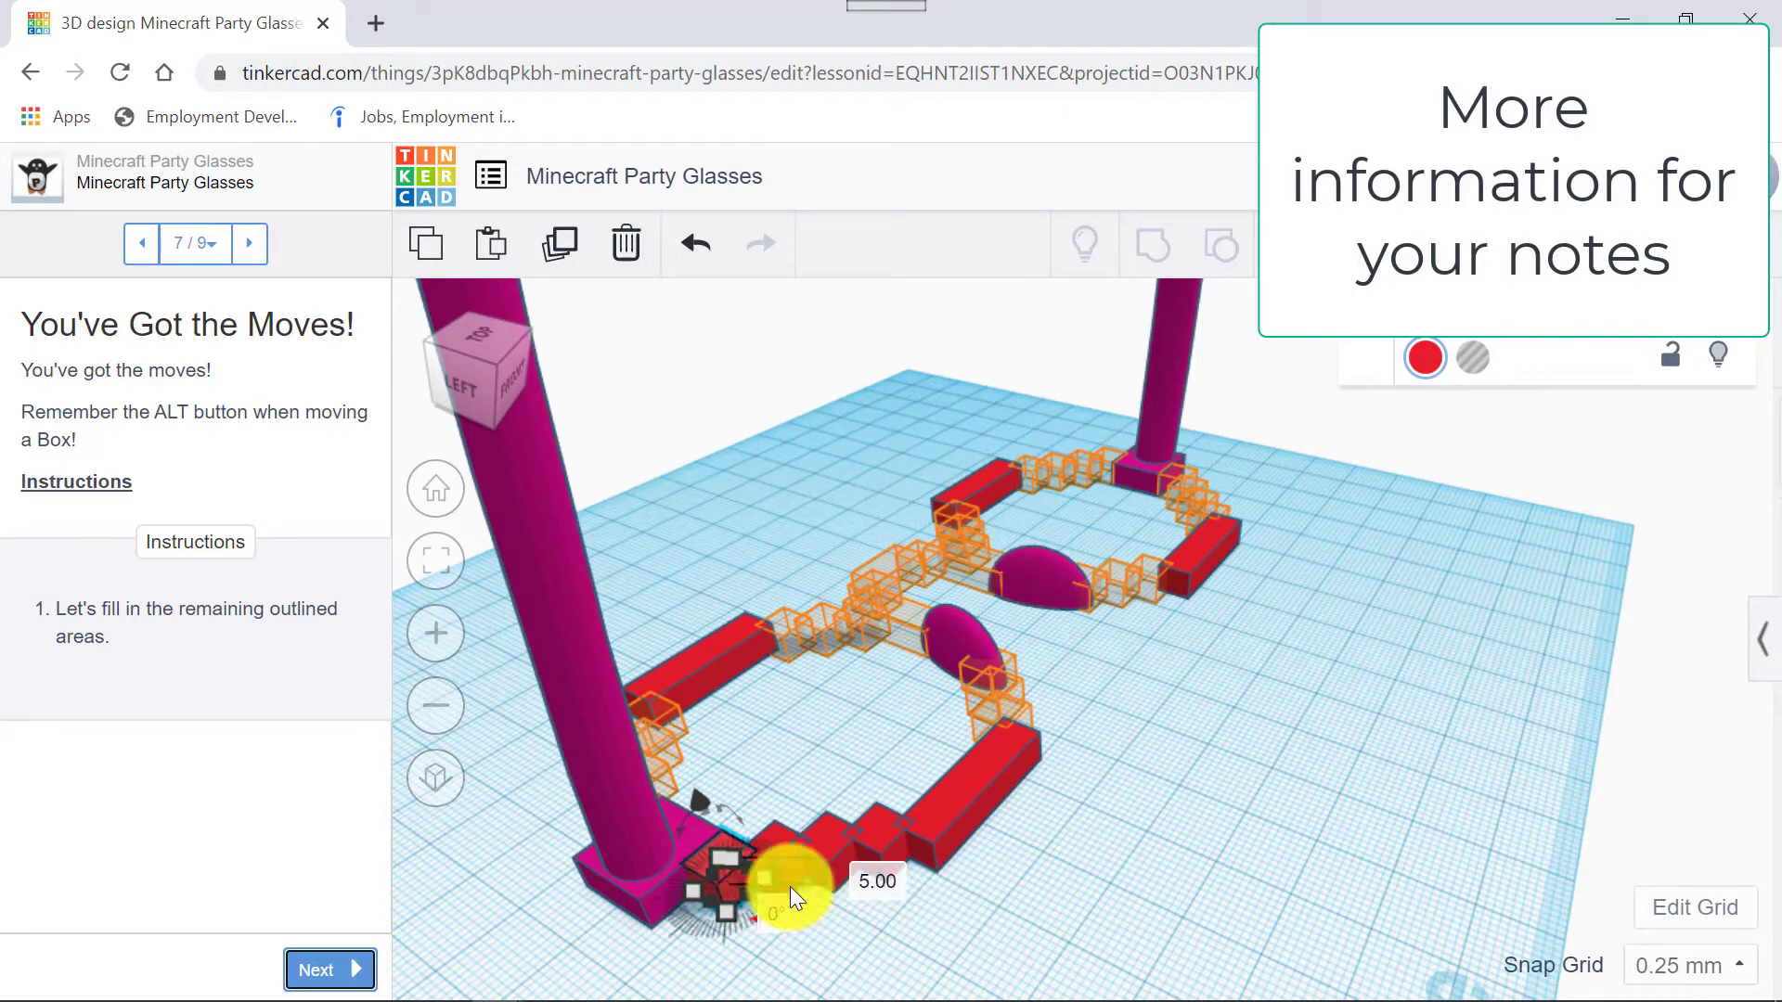
key(ctrl+d)
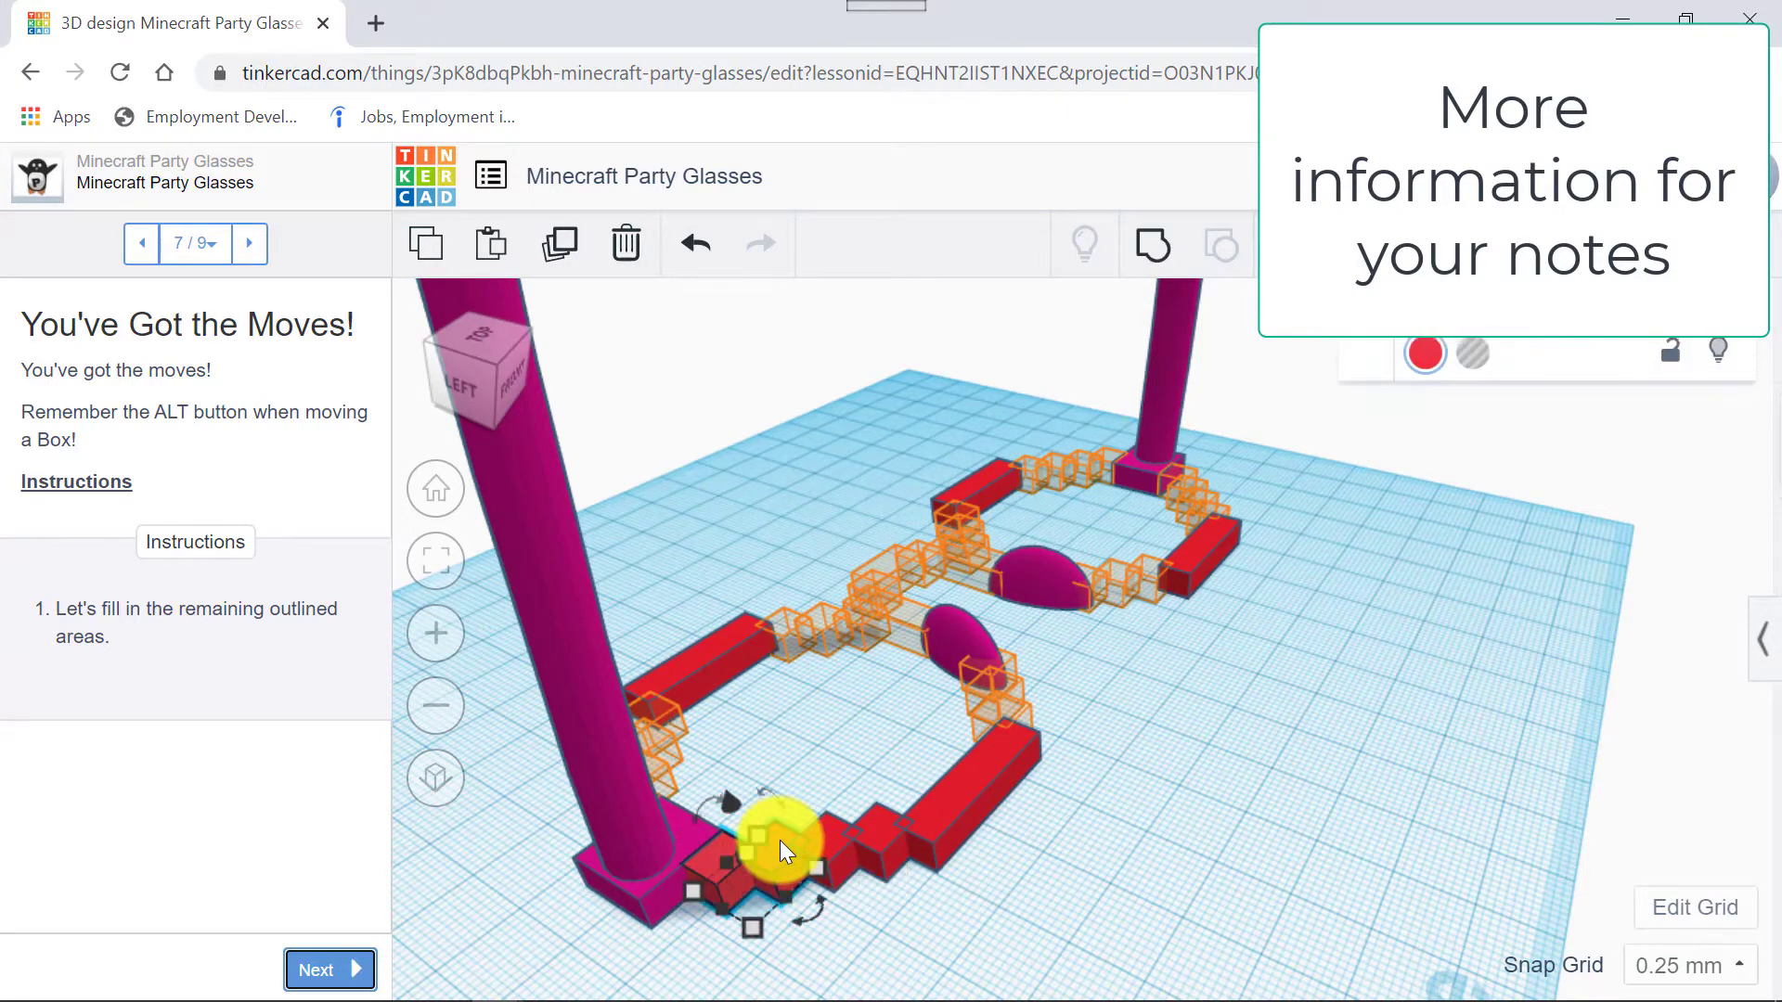
drag(779, 840, 850, 841)
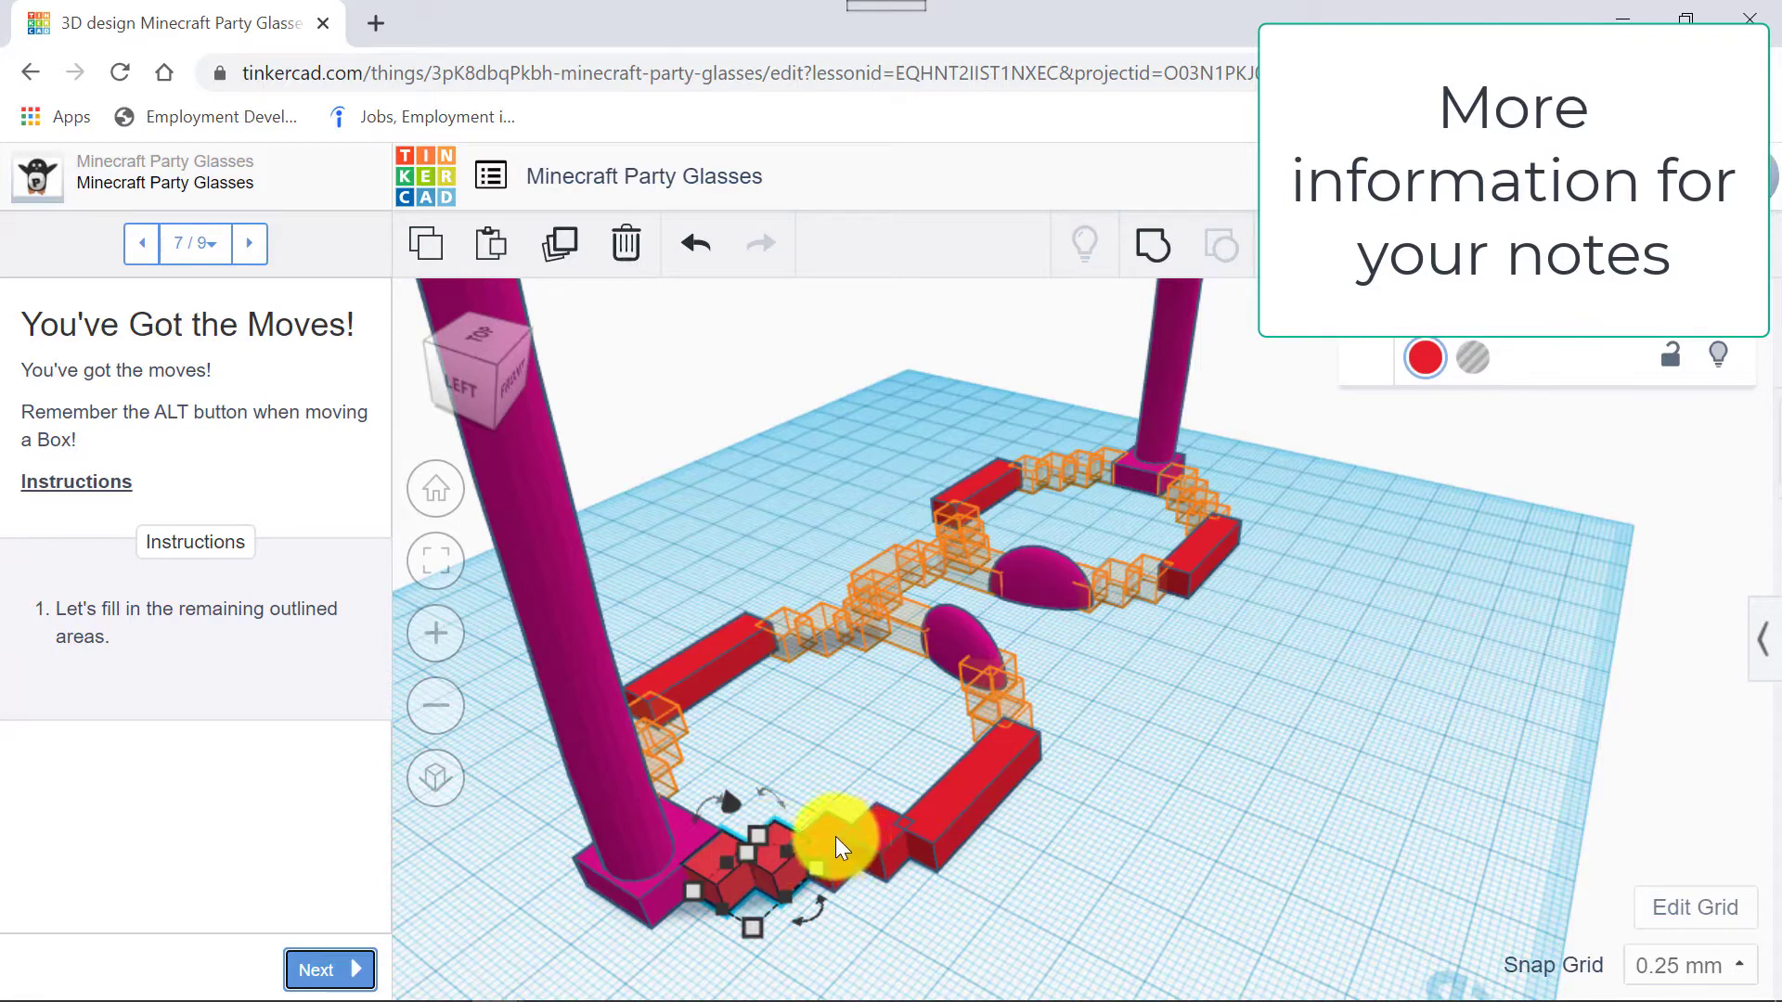
scroll(836, 851, up, 3)
right_drag(834, 854, 857, 892)
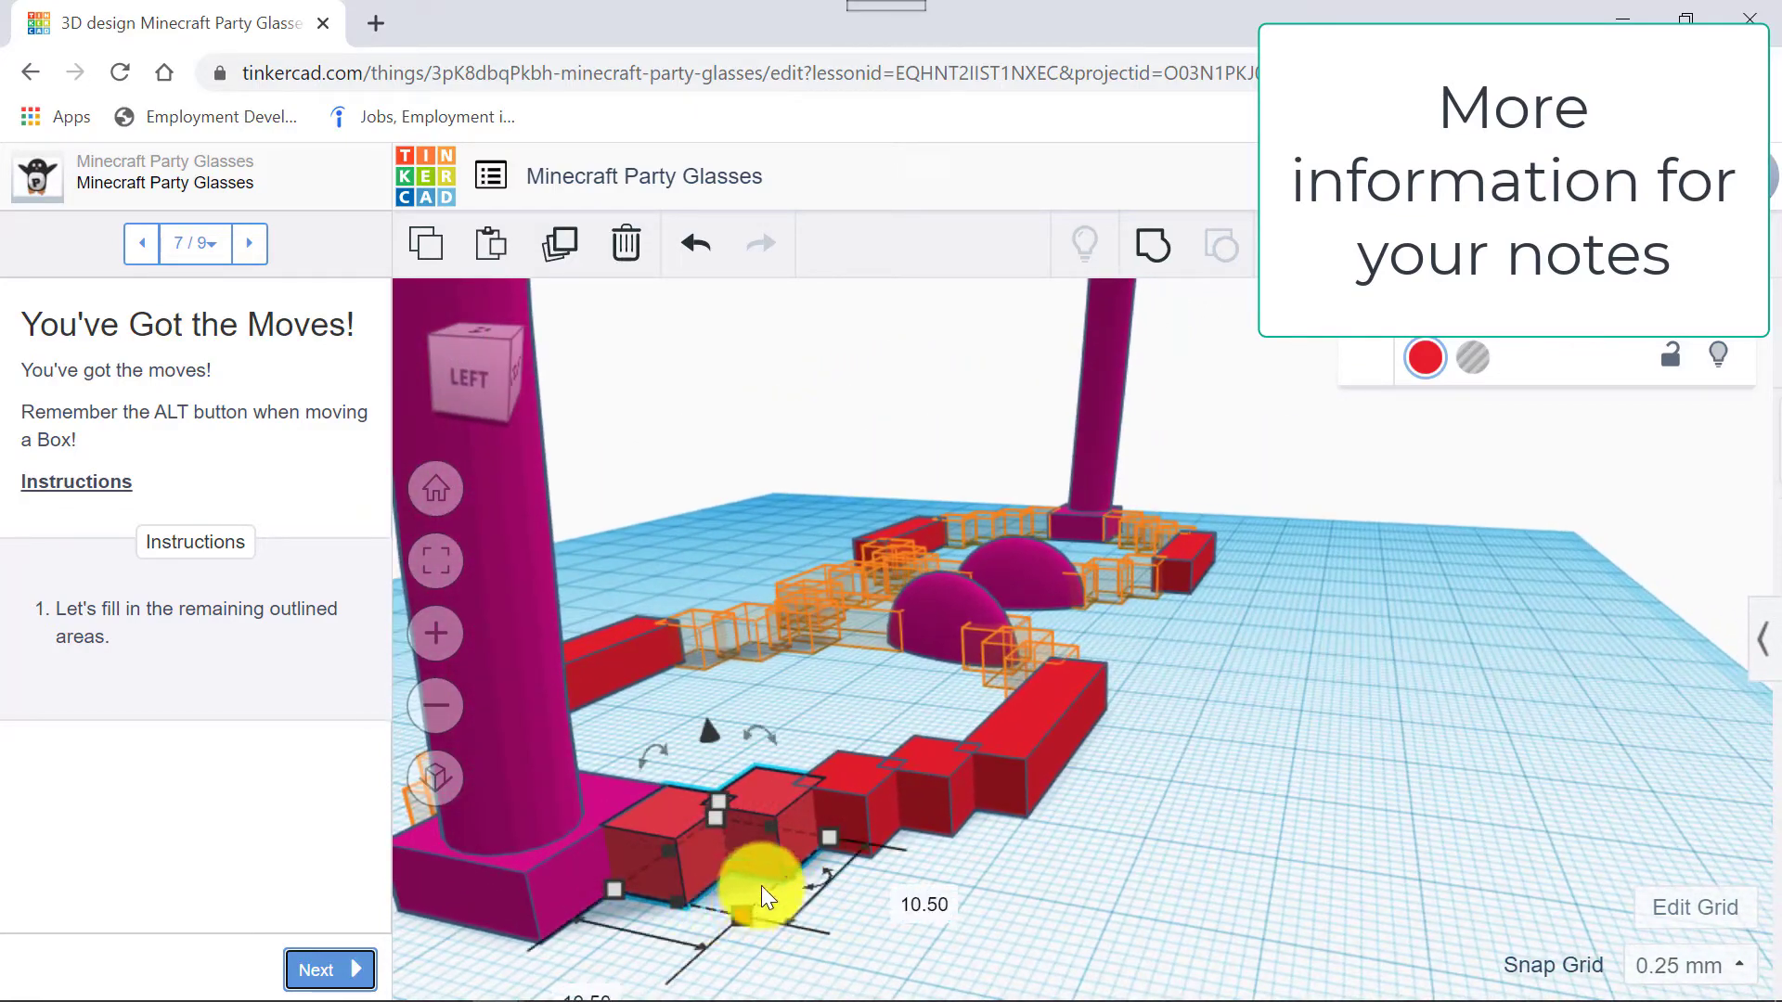
shift+click(857, 776)
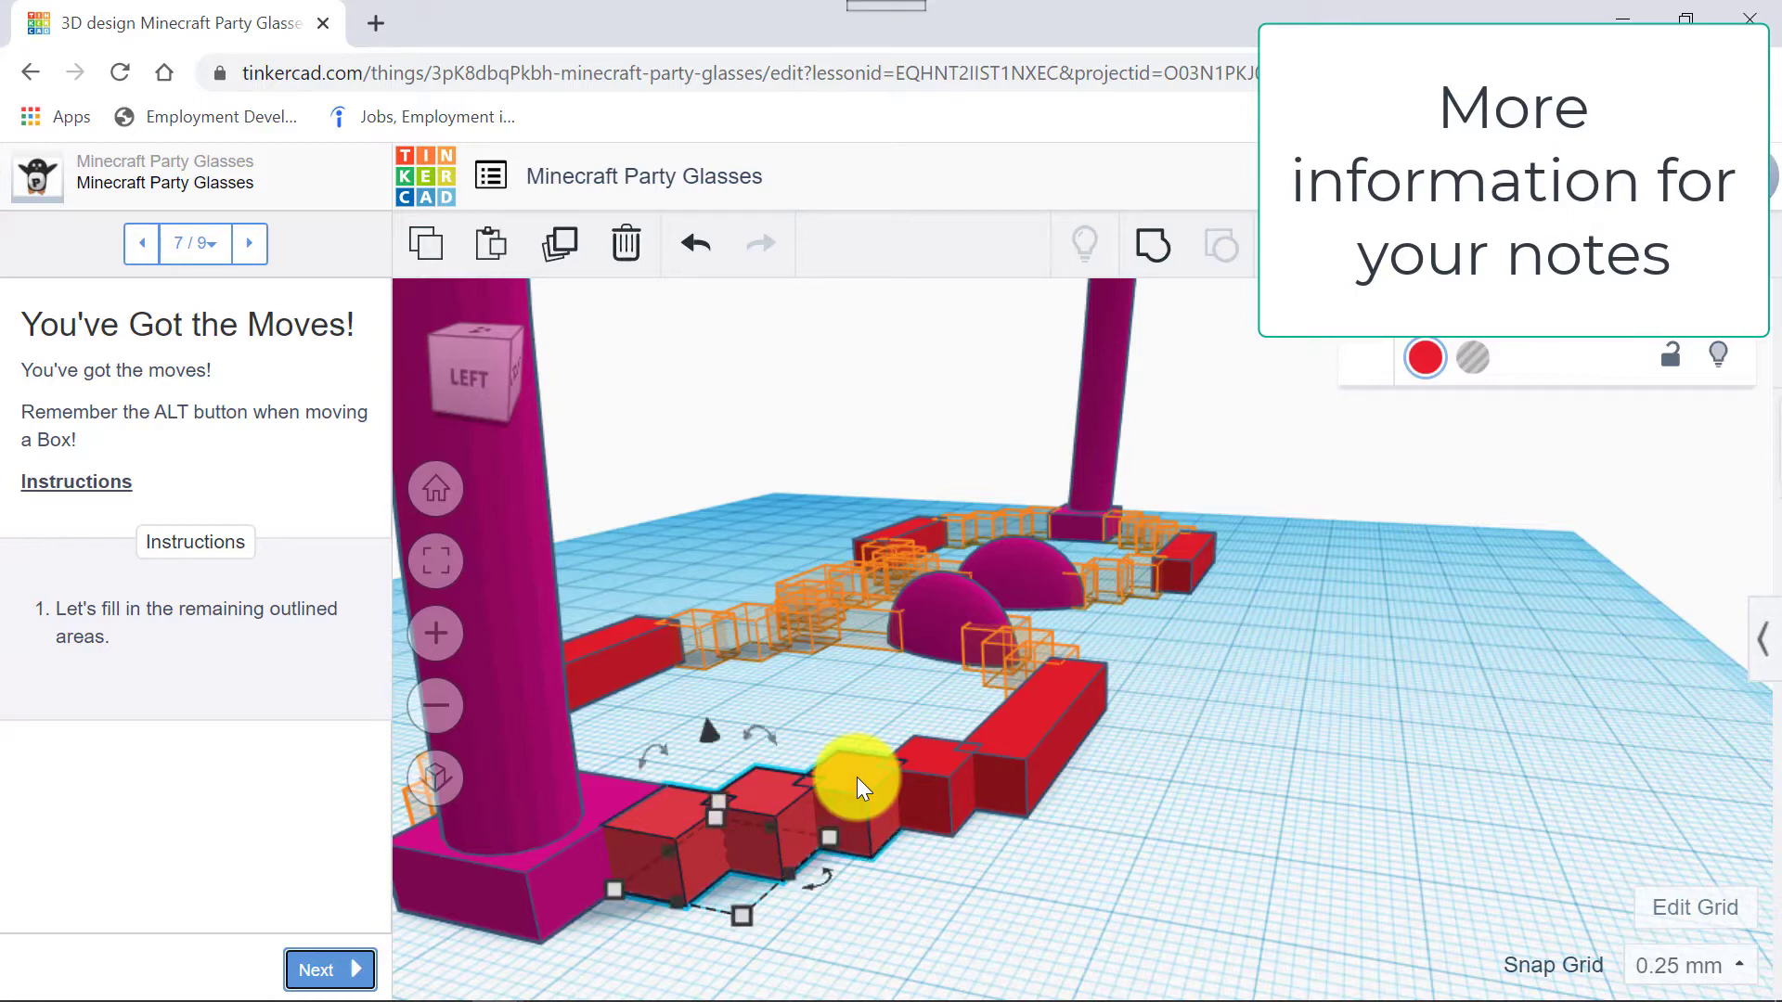
shift+click(934, 762)
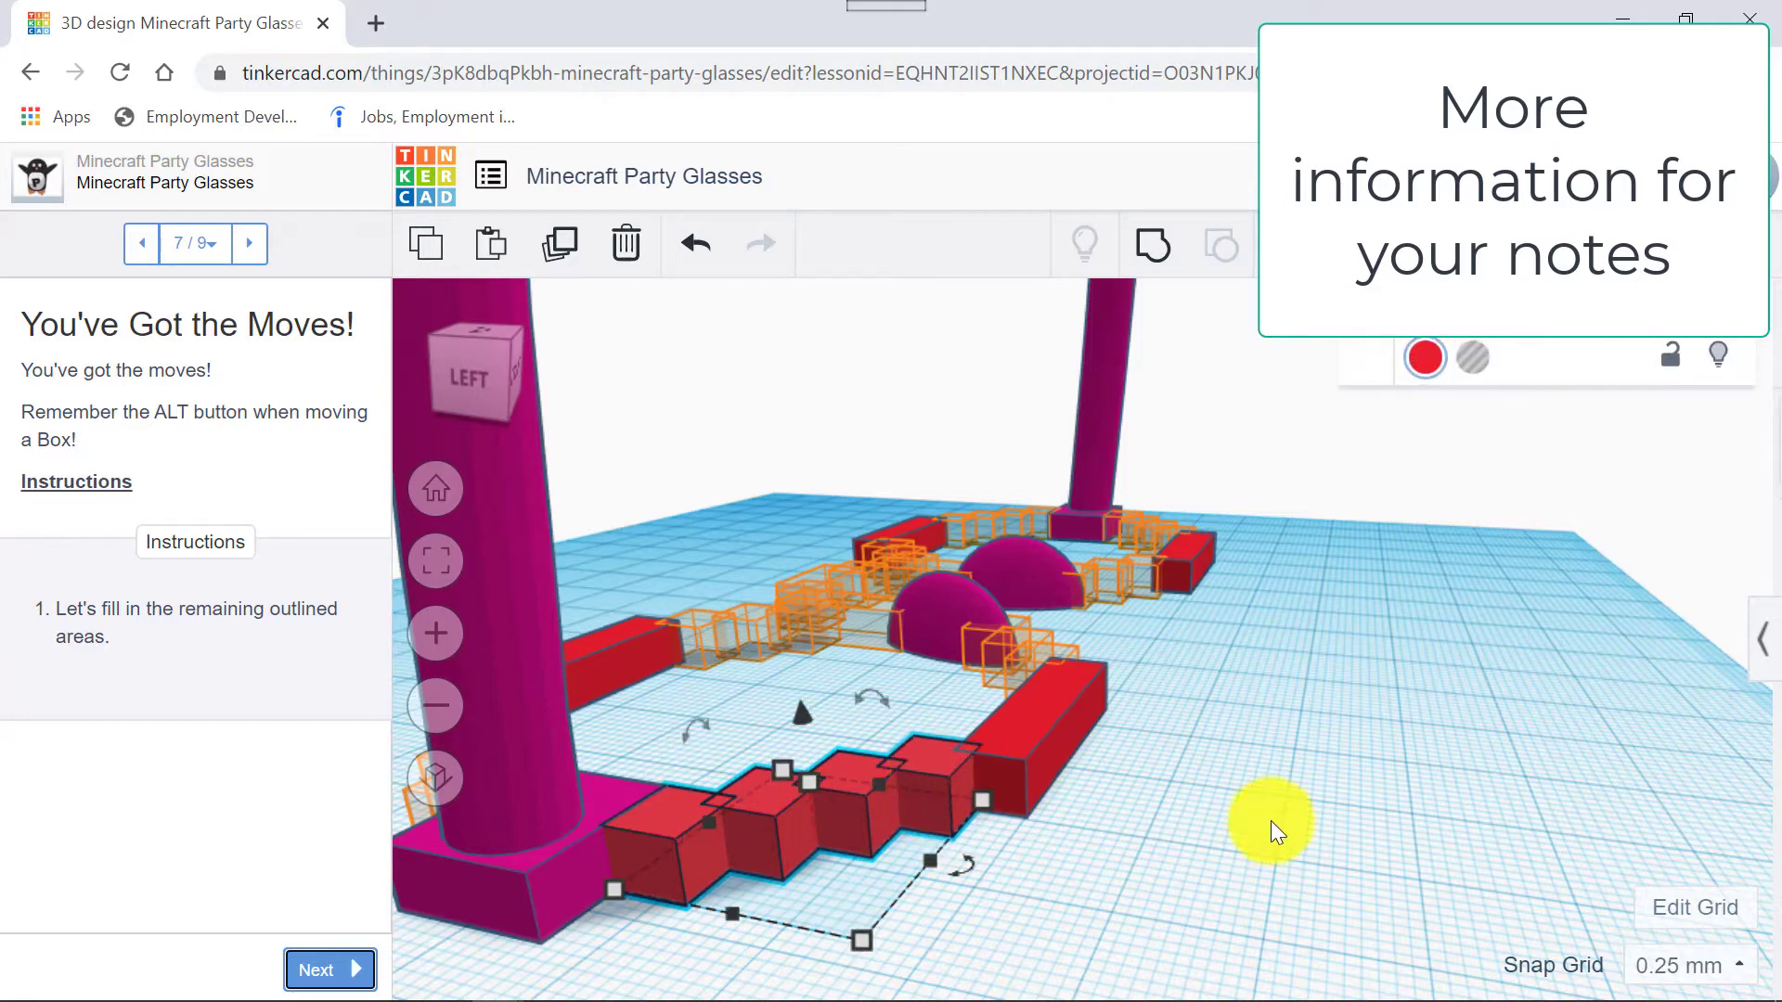
Duplicate the selected staircase of four small red boxes beside the left magenta base.
right_drag(1271, 819, 1235, 824)
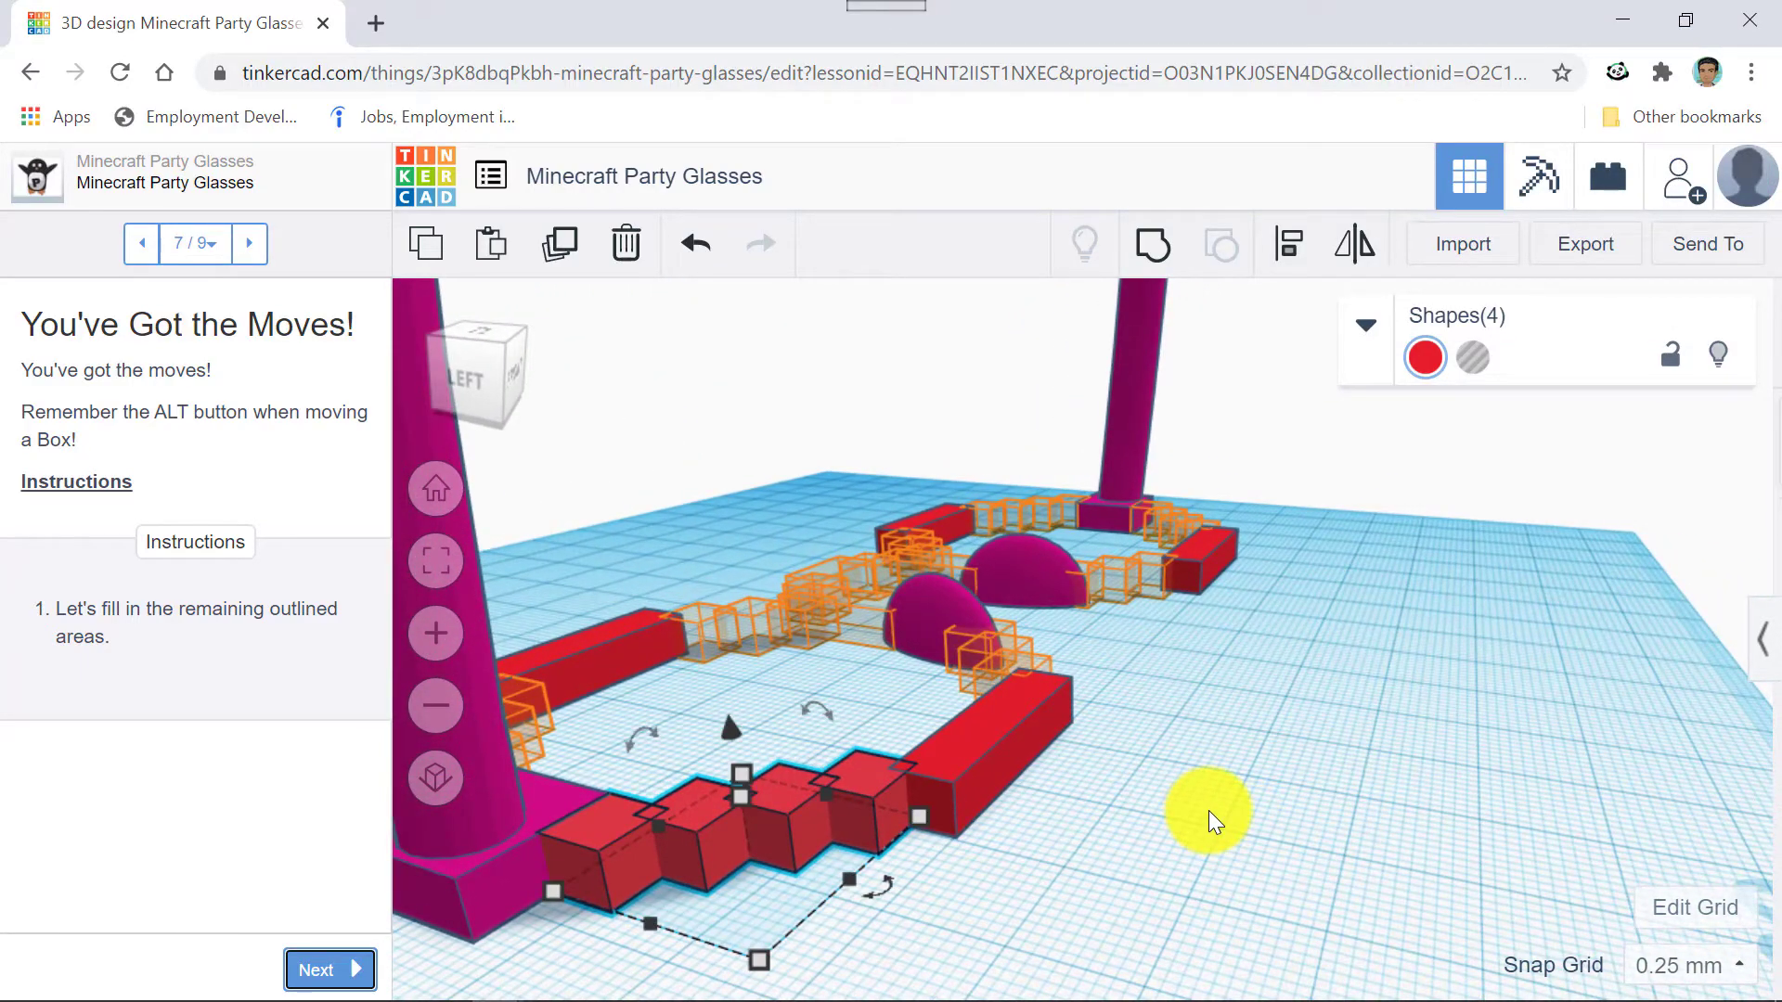
right_drag(1346, 779, 1035, 794)
scroll(1032, 786, down, 3)
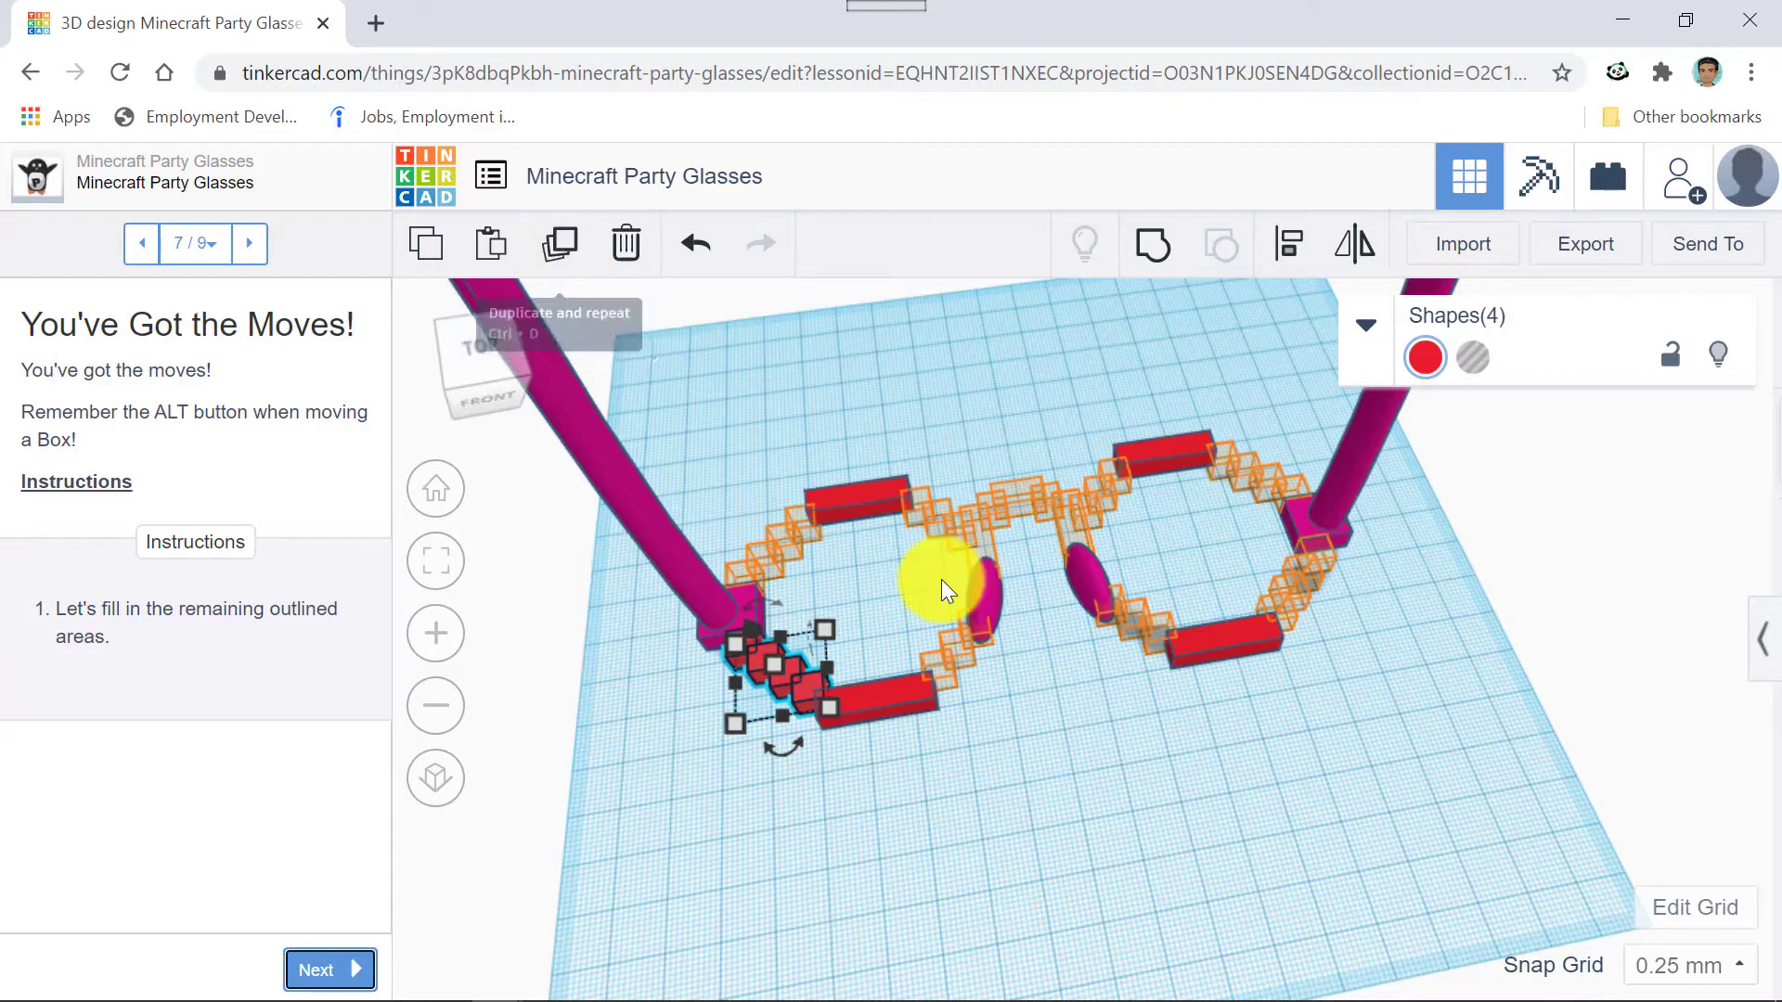
key(ctrl+d)
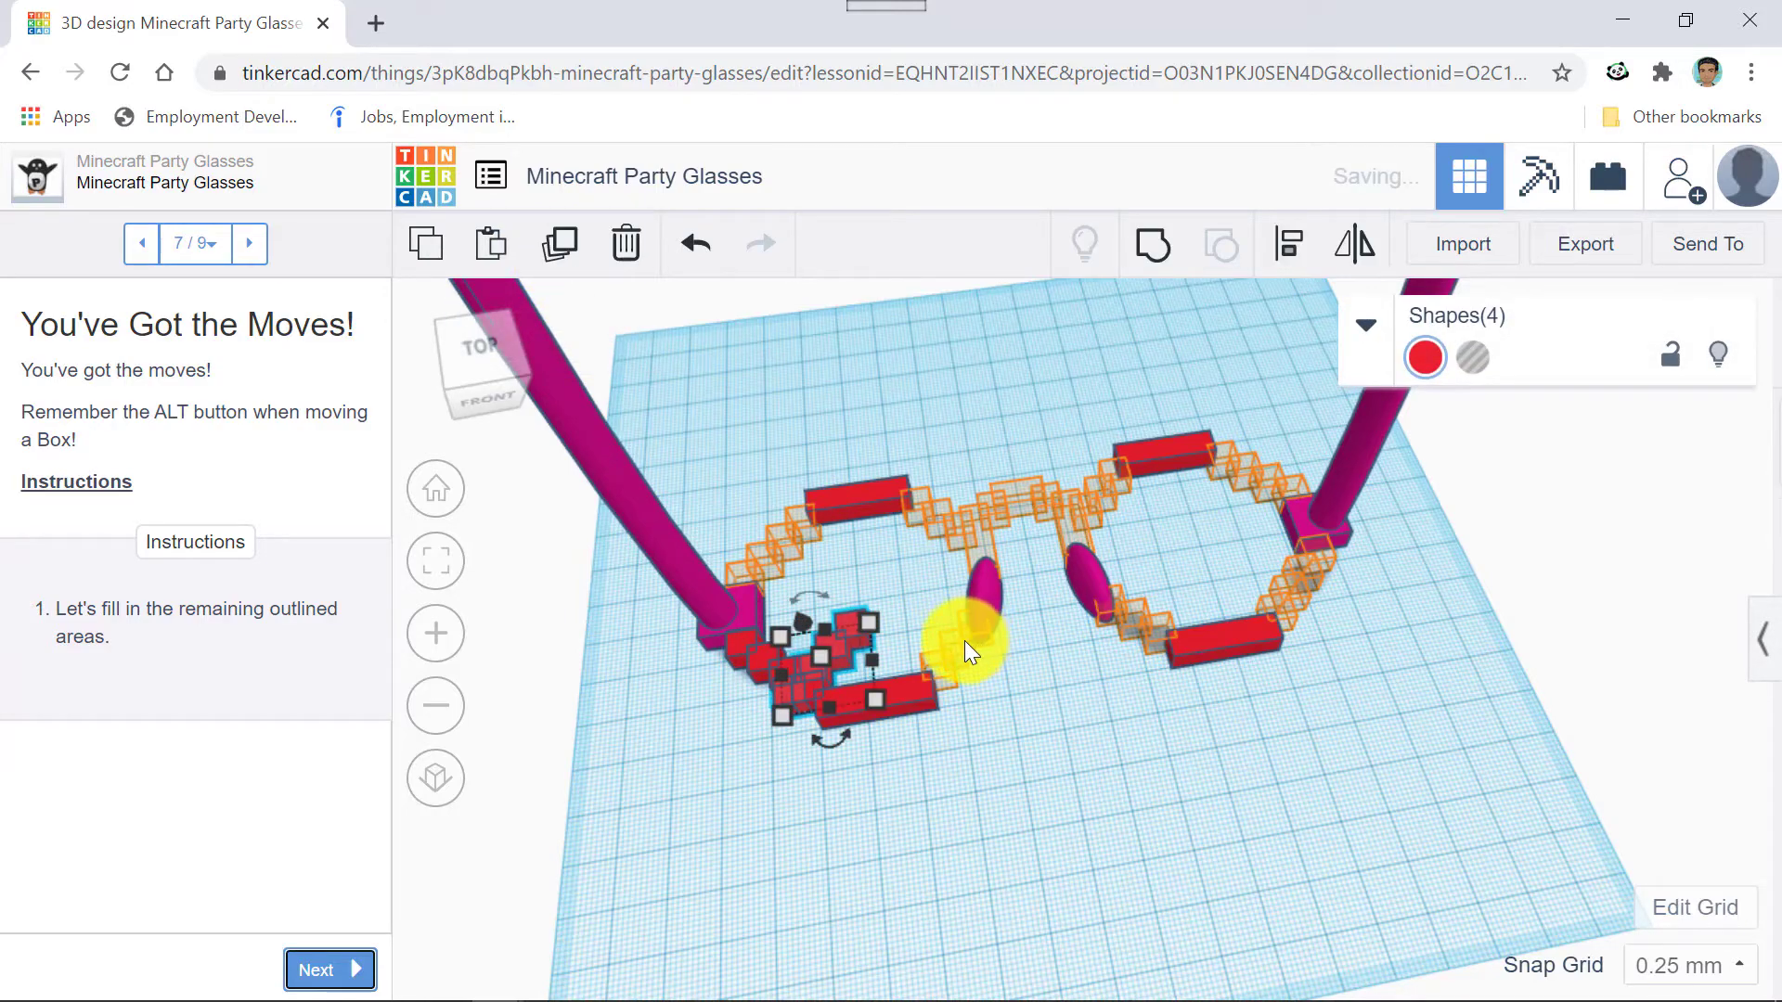
scroll(965, 640, up, 2)
scroll(944, 635, up, 3)
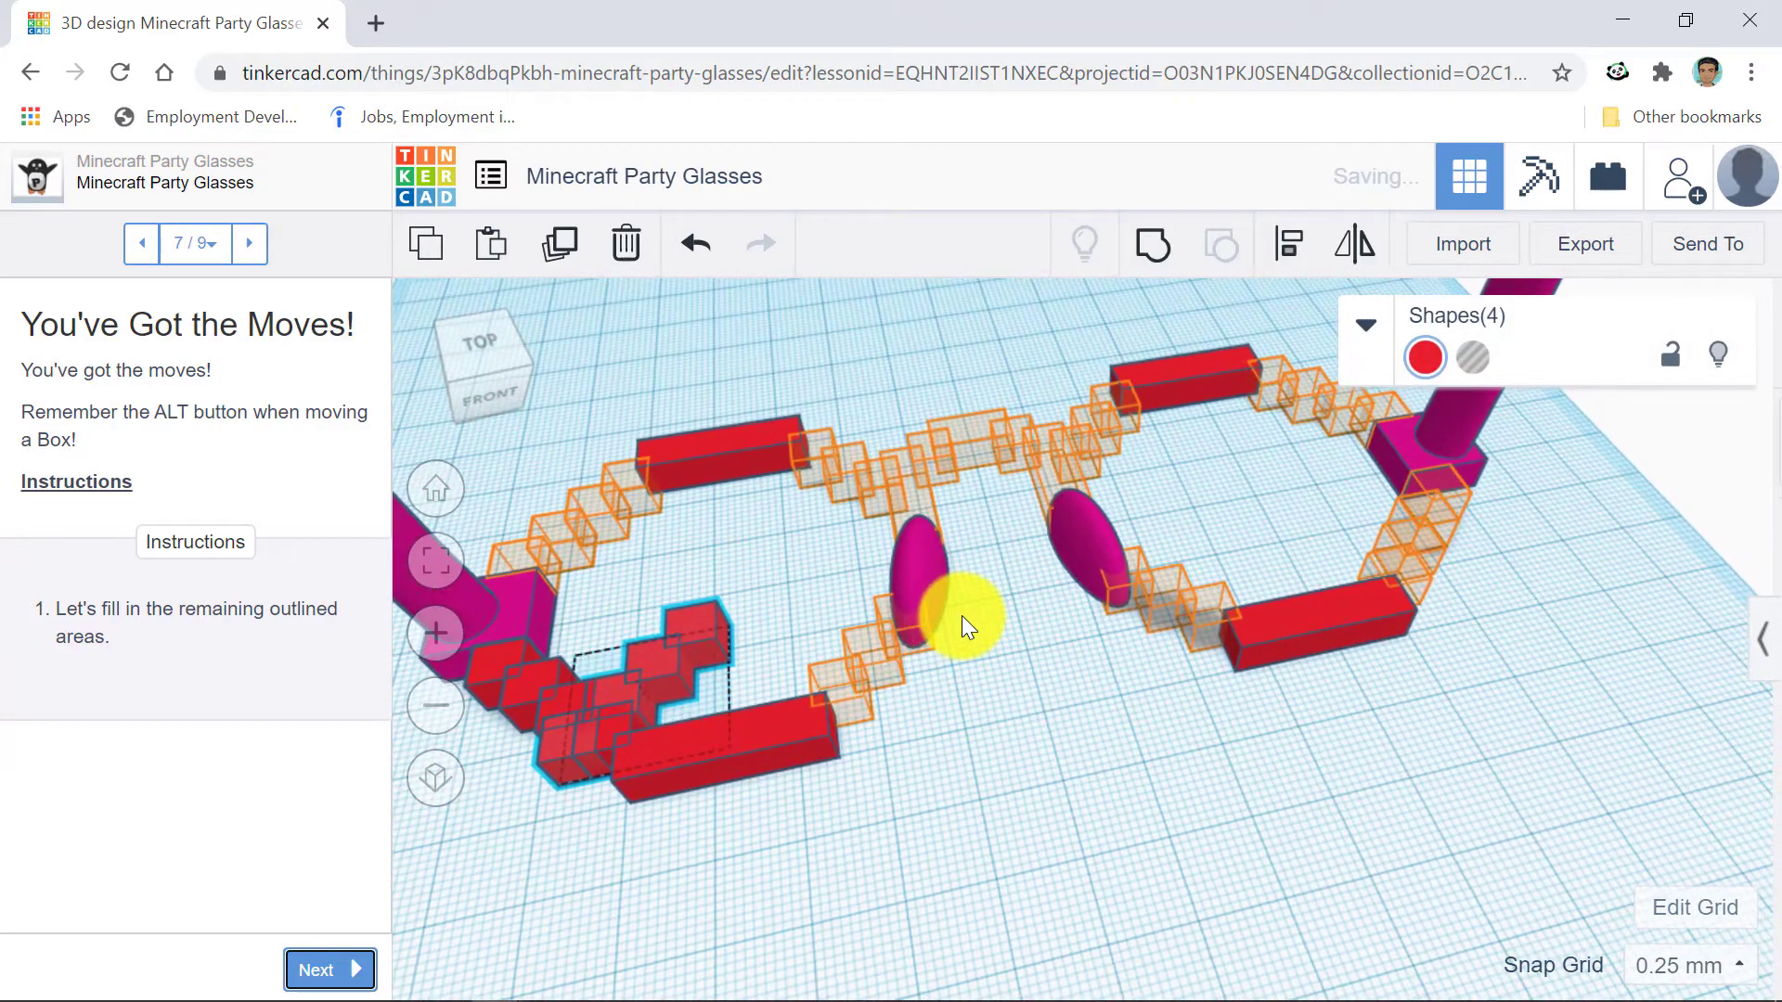
Move the staircase copy back through the left lens until it is level with the rear-left orange outlines.
key(Up)
key(Up)
key(Up)
key(Up)
key(Up)
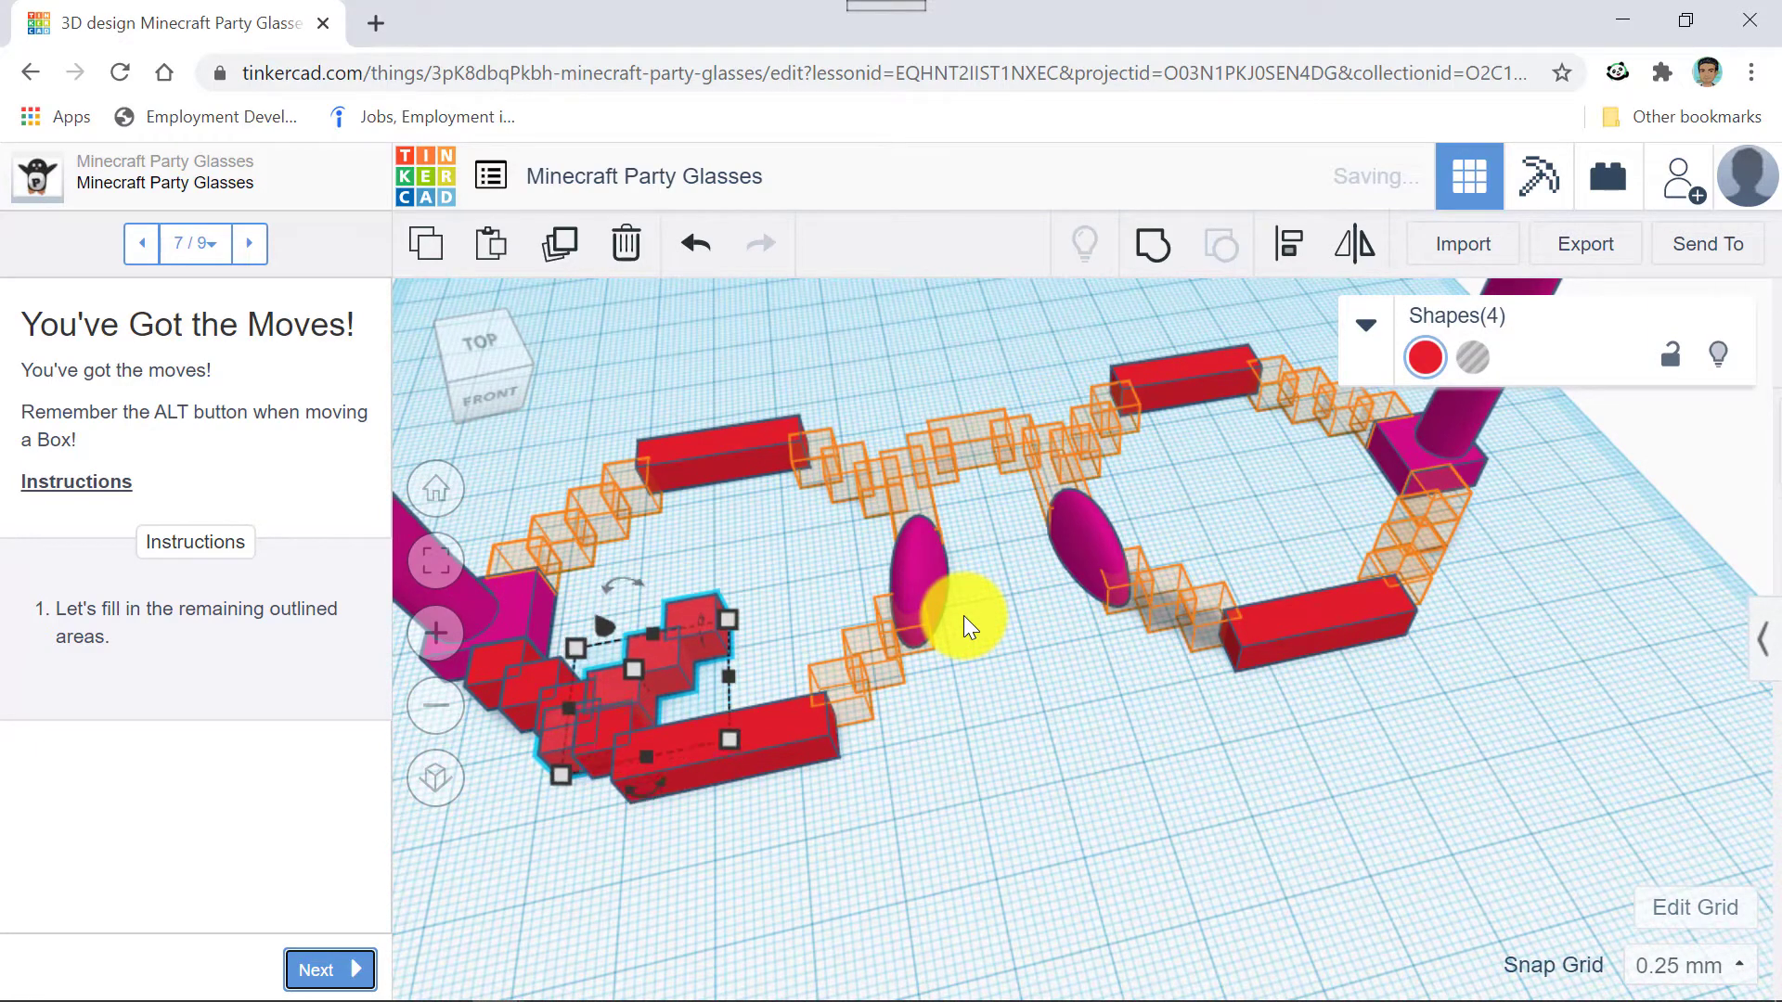
key(Up)
key(Up)
key(Up)
key(Up)
key(Up)
key(Up)
key(Up)
key(Up)
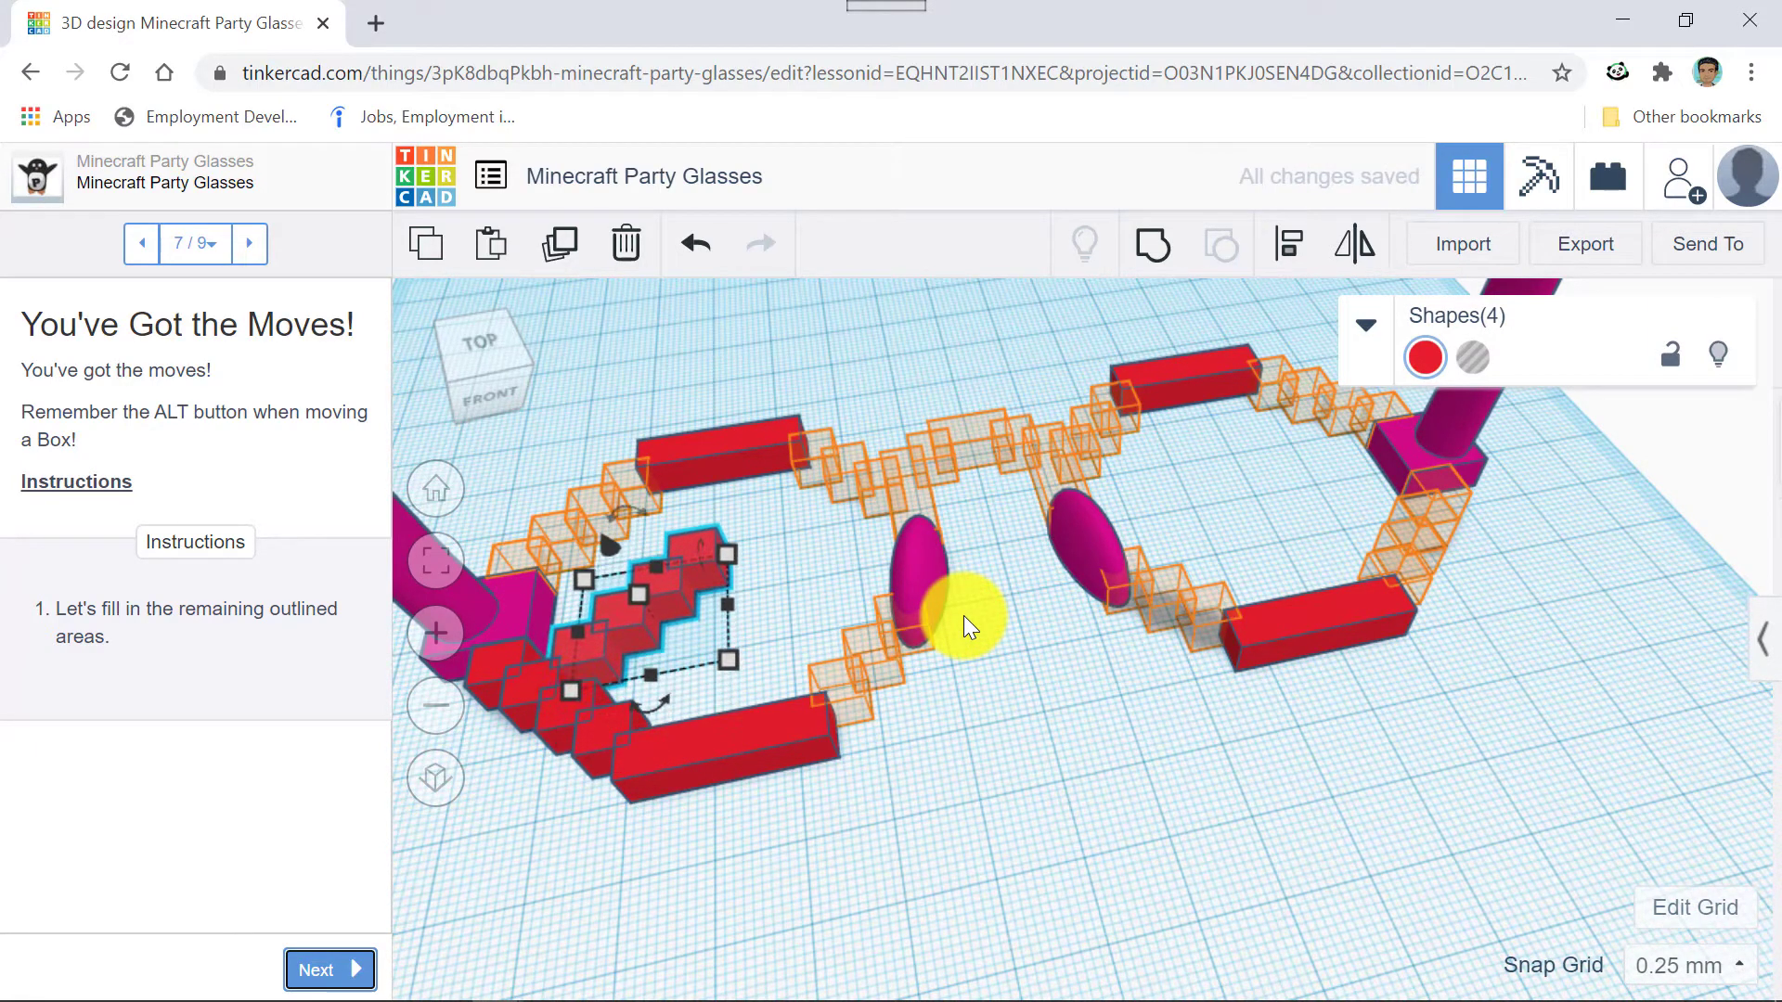
key(ctrl+Up)
key(ctrl+Up)
key(ctrl+Up)
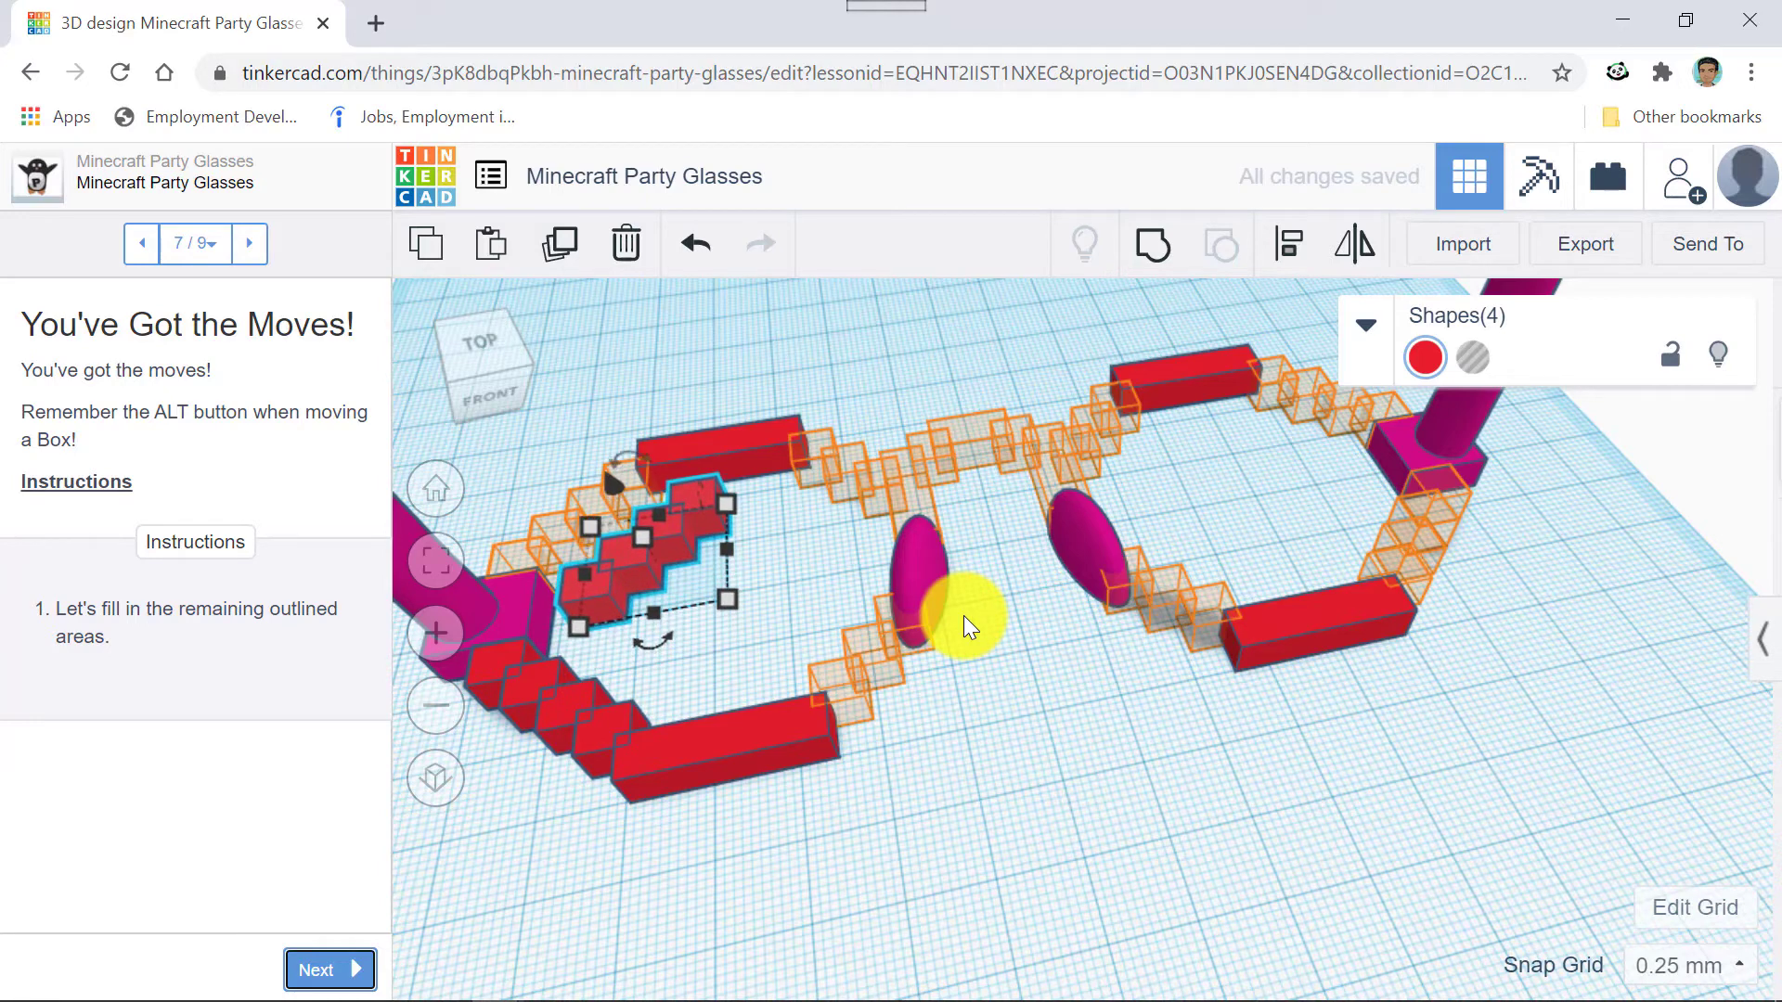
key(ctrl+Up)
key(ctrl+Up)
key(ctrl+Up)
key(ctrl+Up)
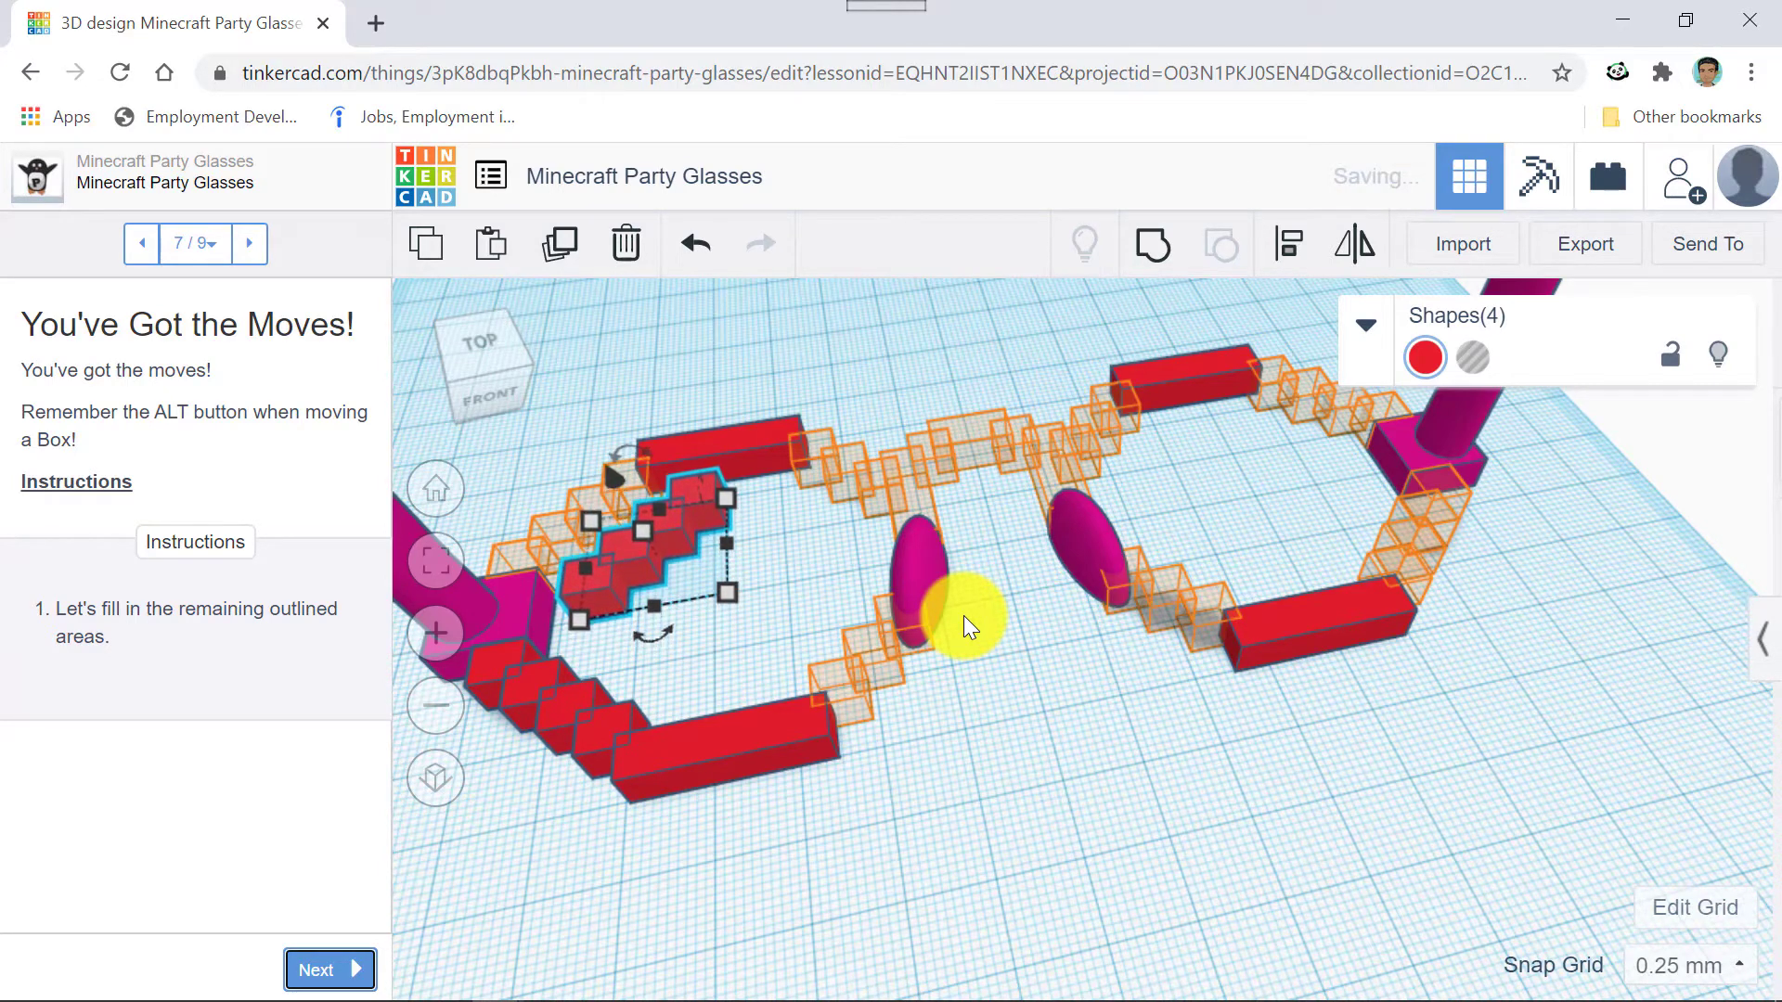
key(ctrl+Up)
key(ctrl+Up)
key(ctrl+Up)
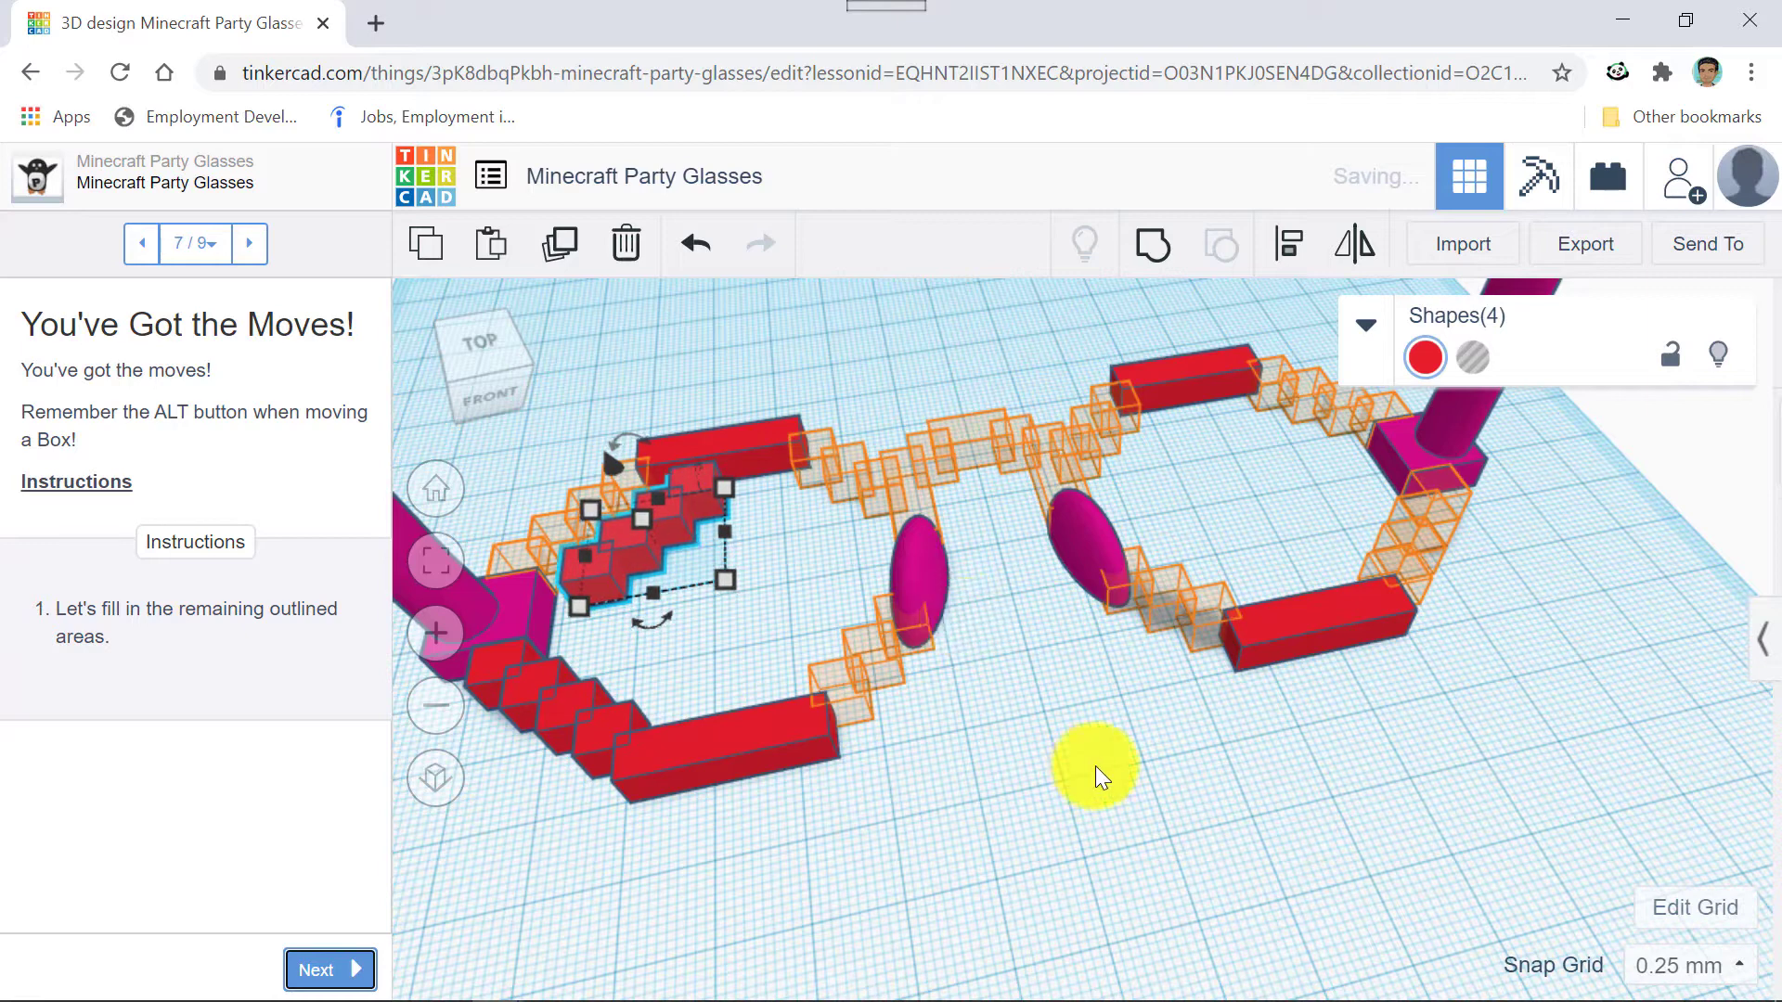
With the snap grid at 1.0 mm, shift the copy left onto the orange outlines between the left magenta base and rear-left long box.
click(1661, 967)
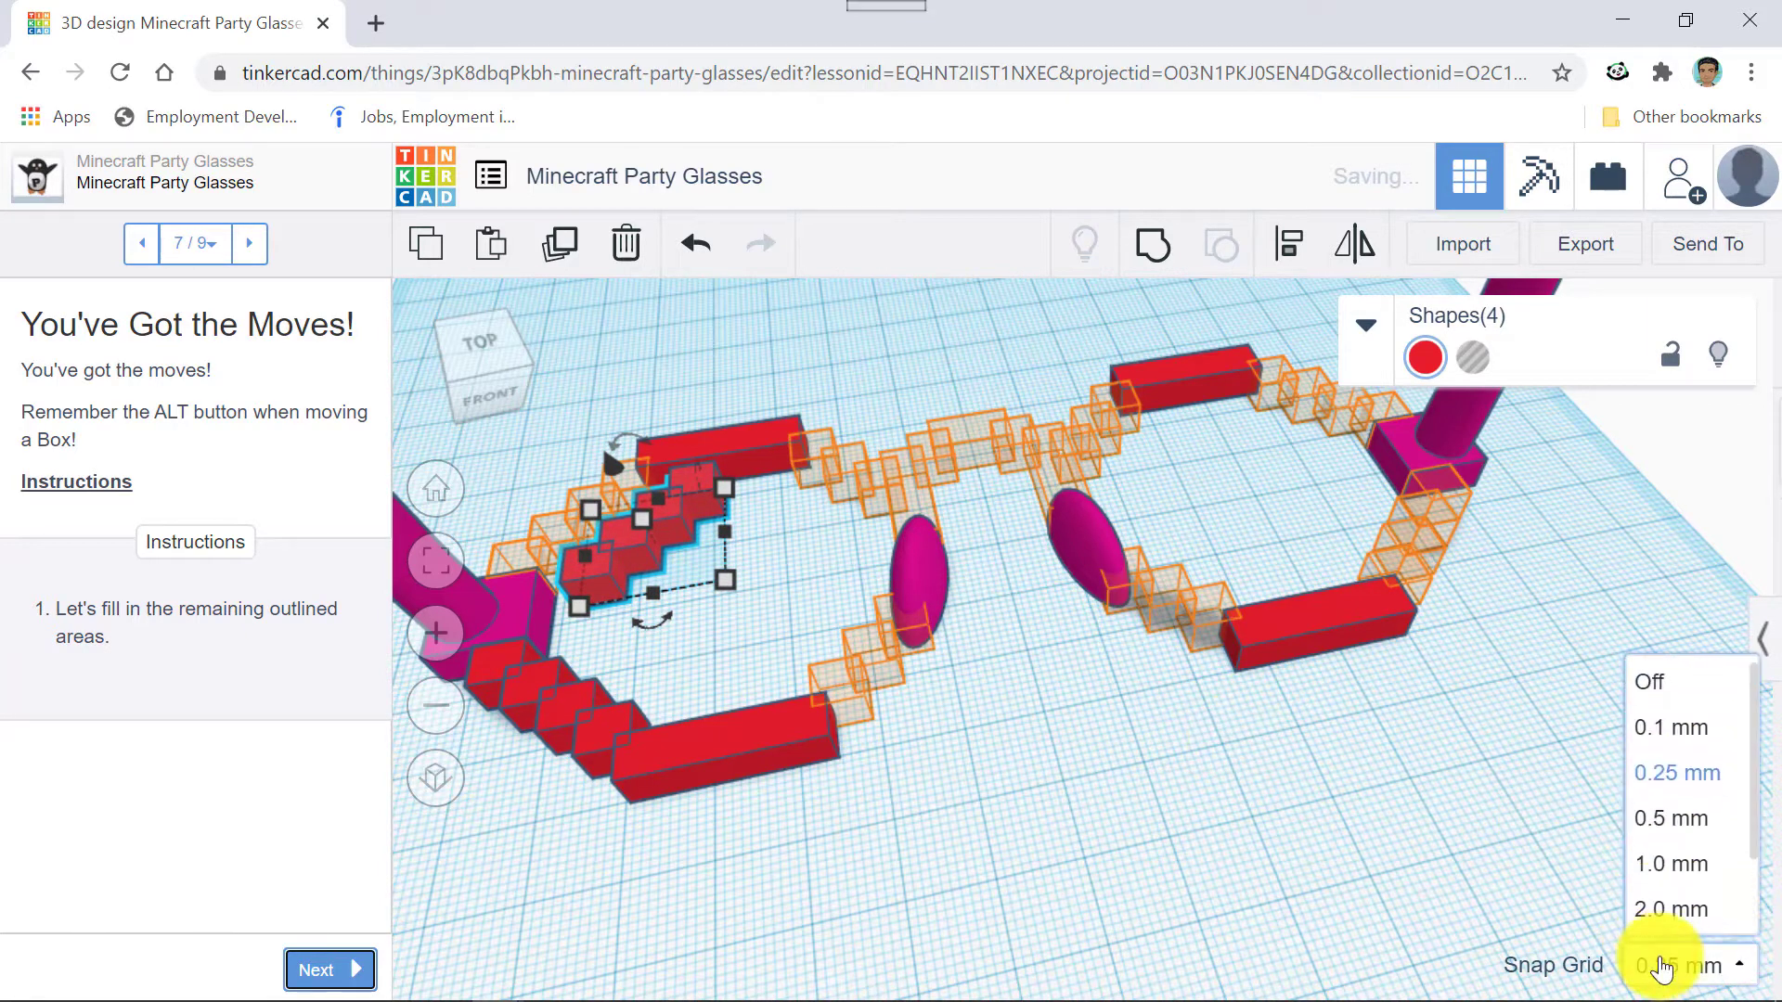
click(1668, 878)
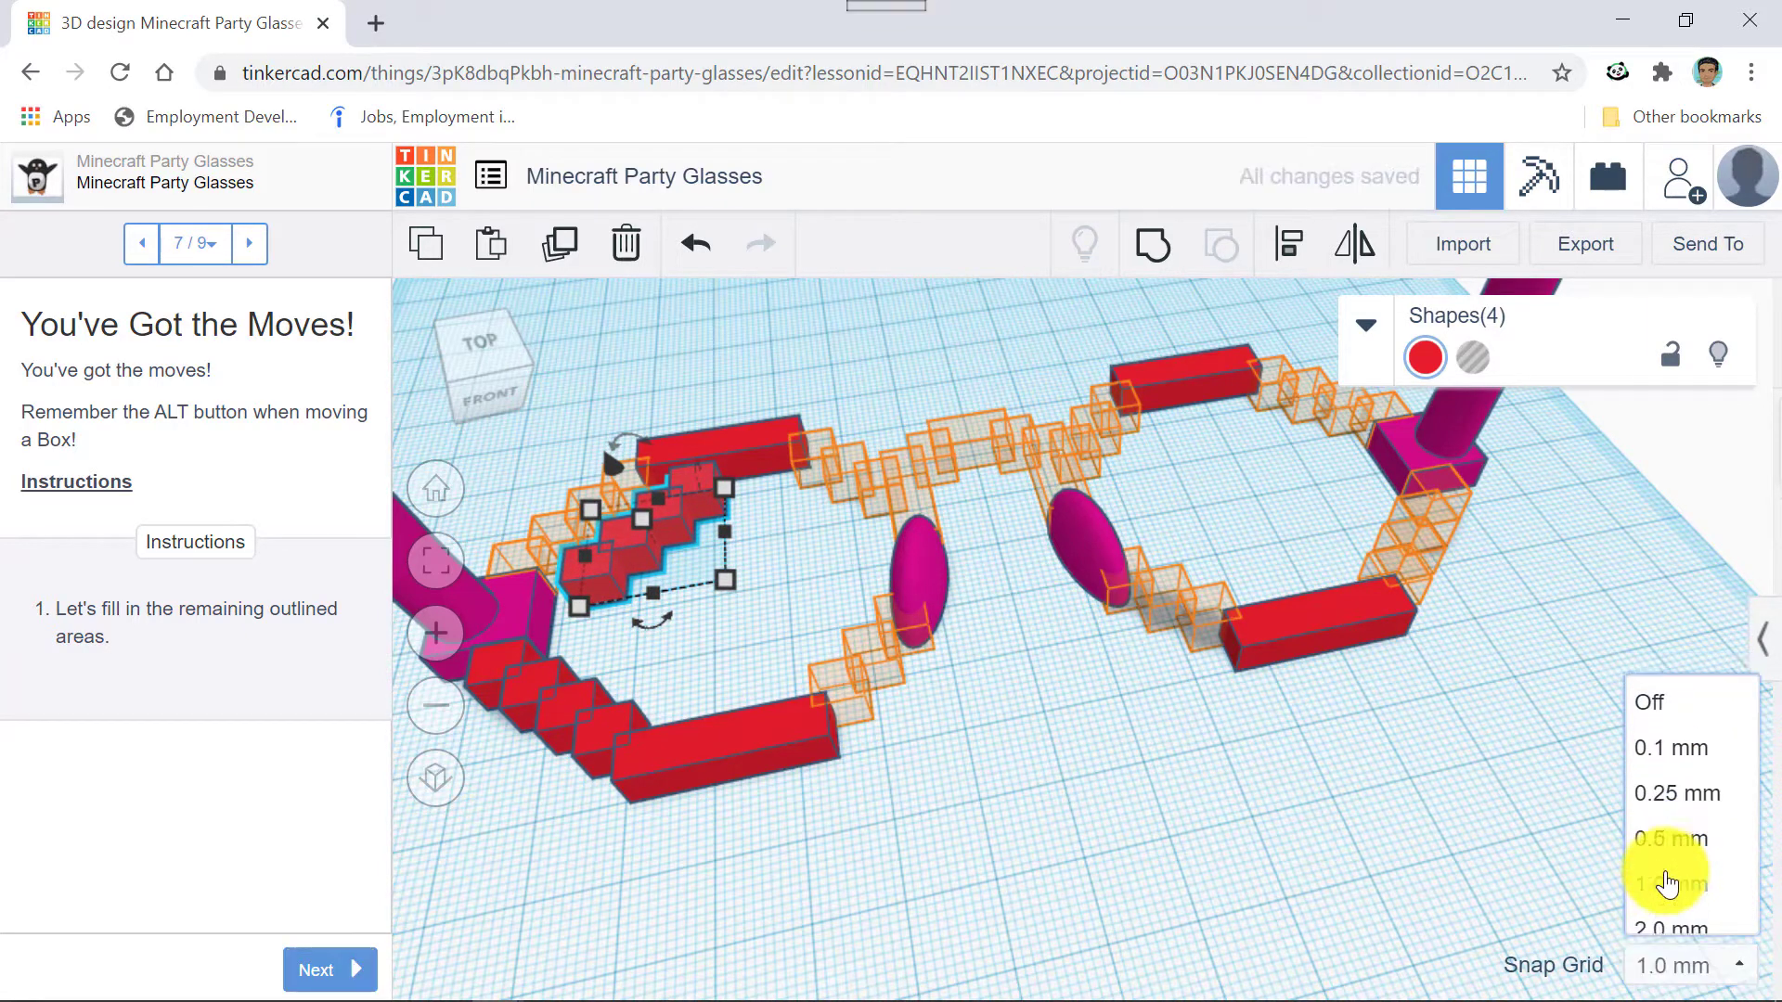
key(Left)
key(Left)
key(Left)
key(Left)
key(Left)
key(Left)
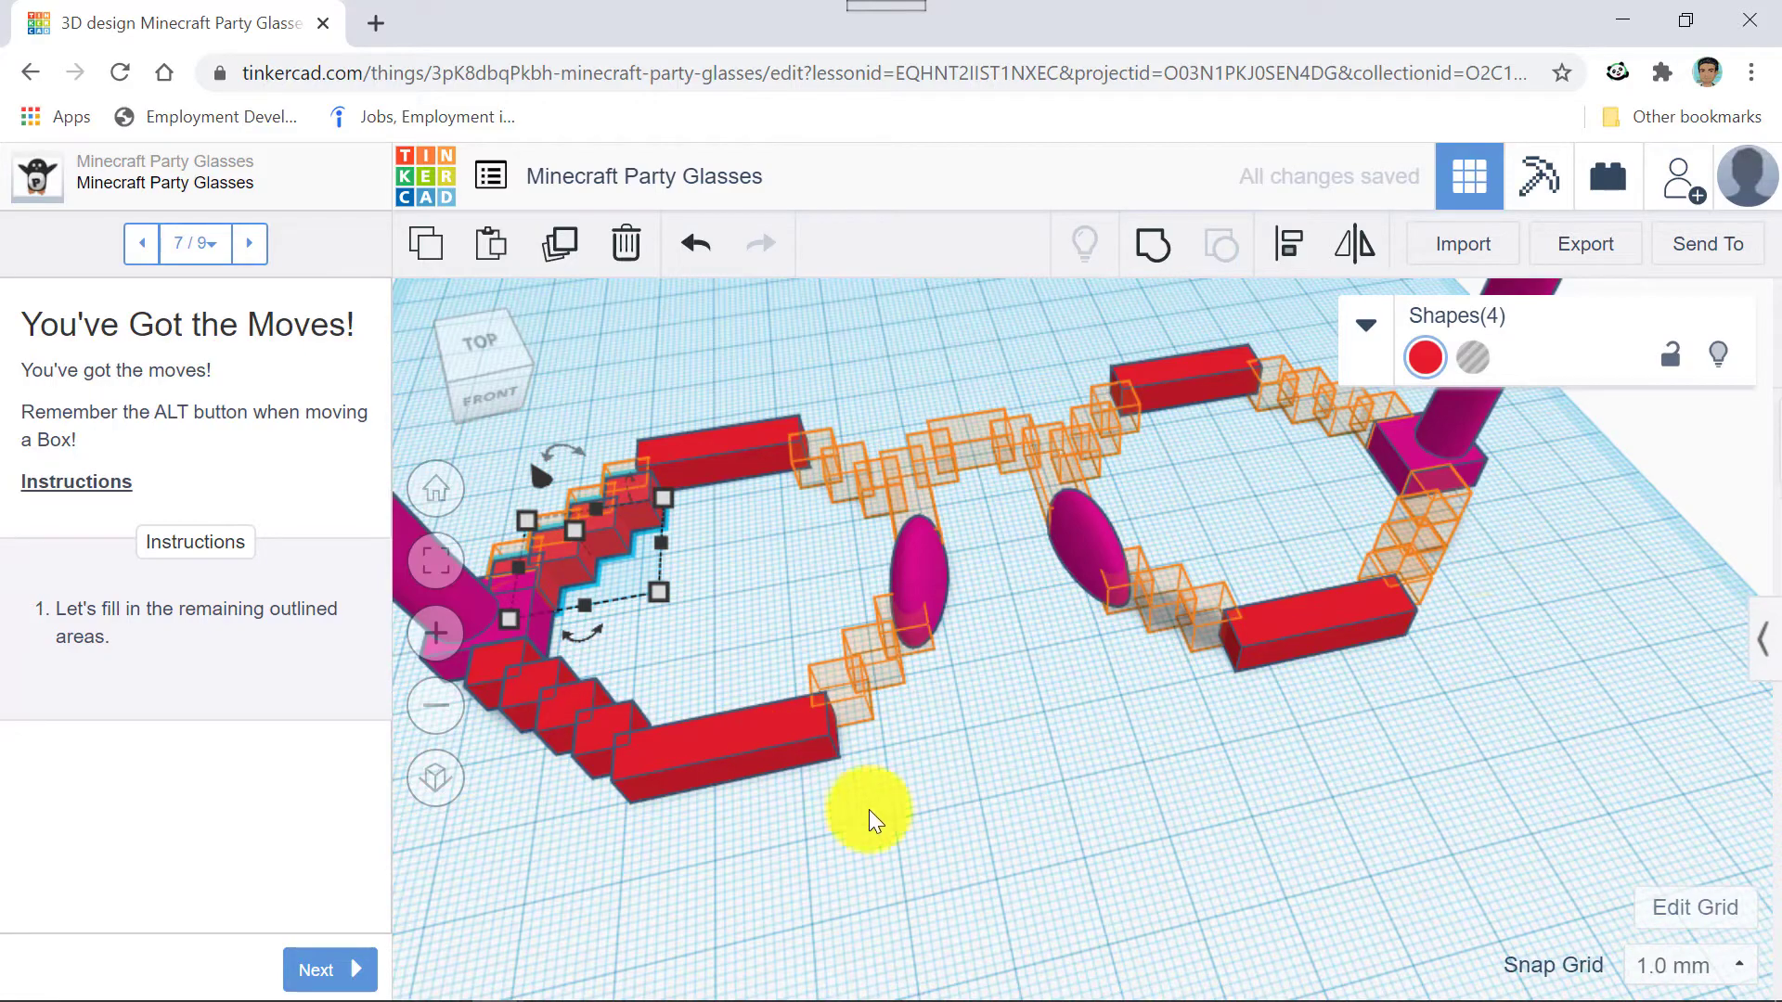
right_drag(910, 803, 1368, 709)
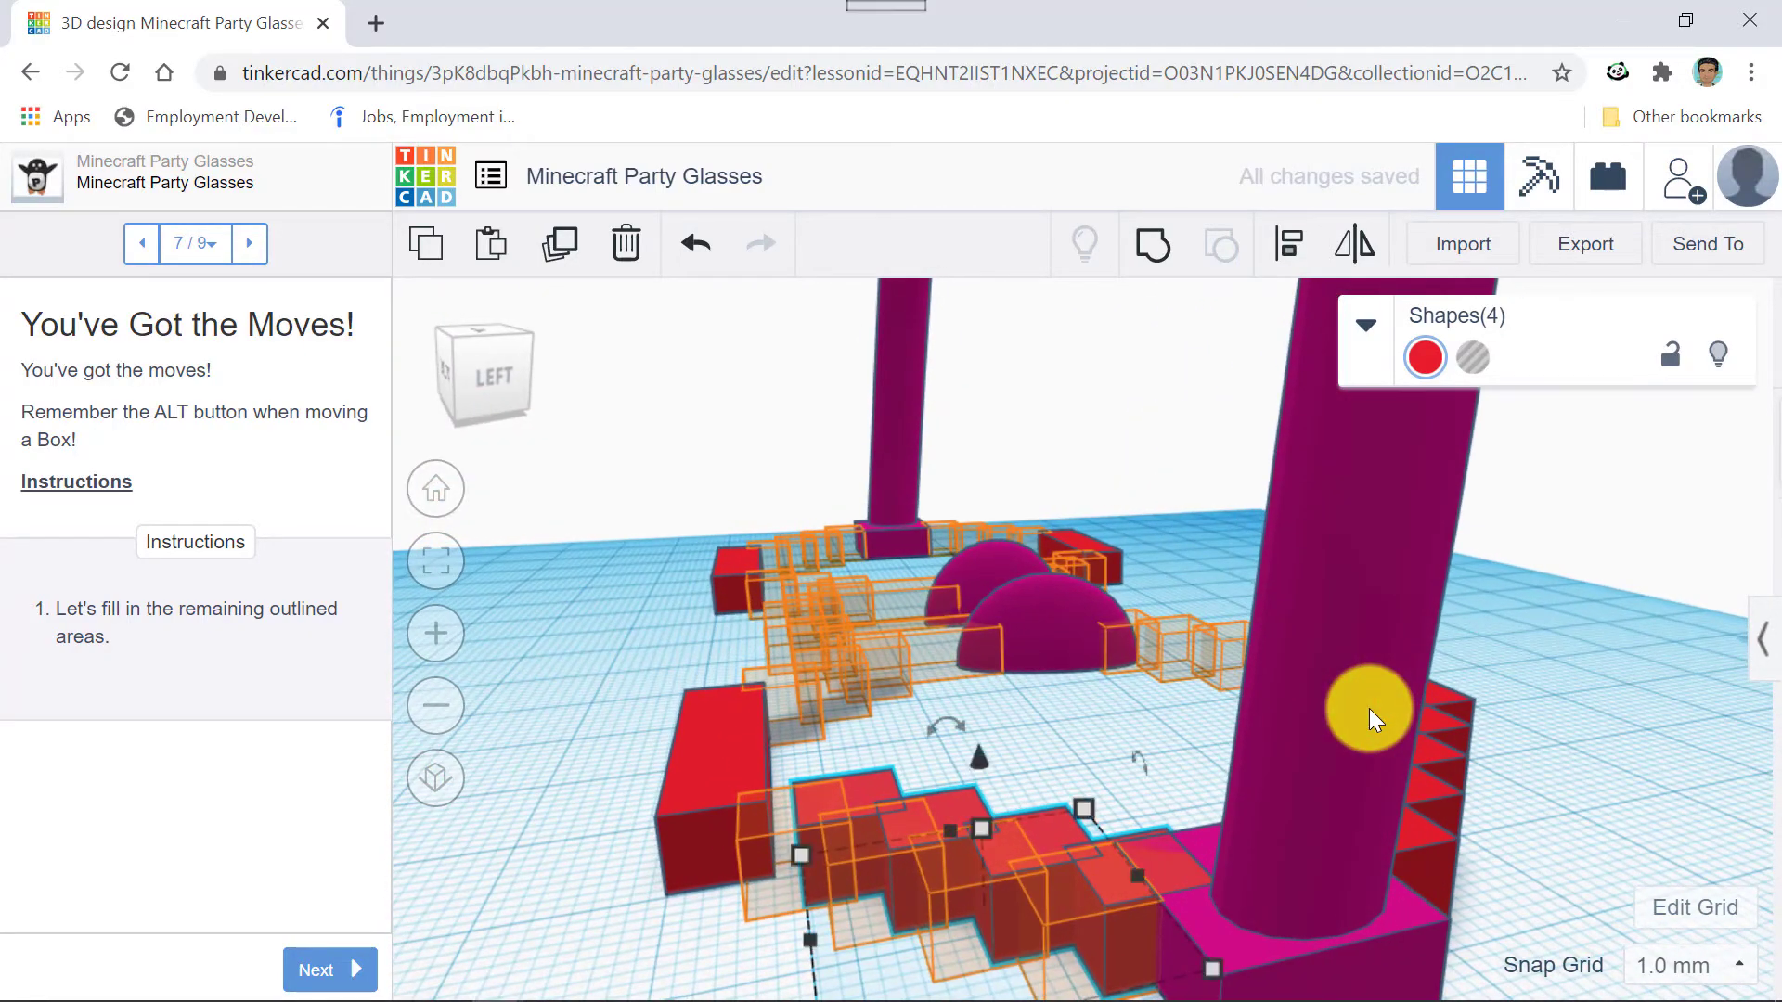
key(Left)
key(Left)
key(Left)
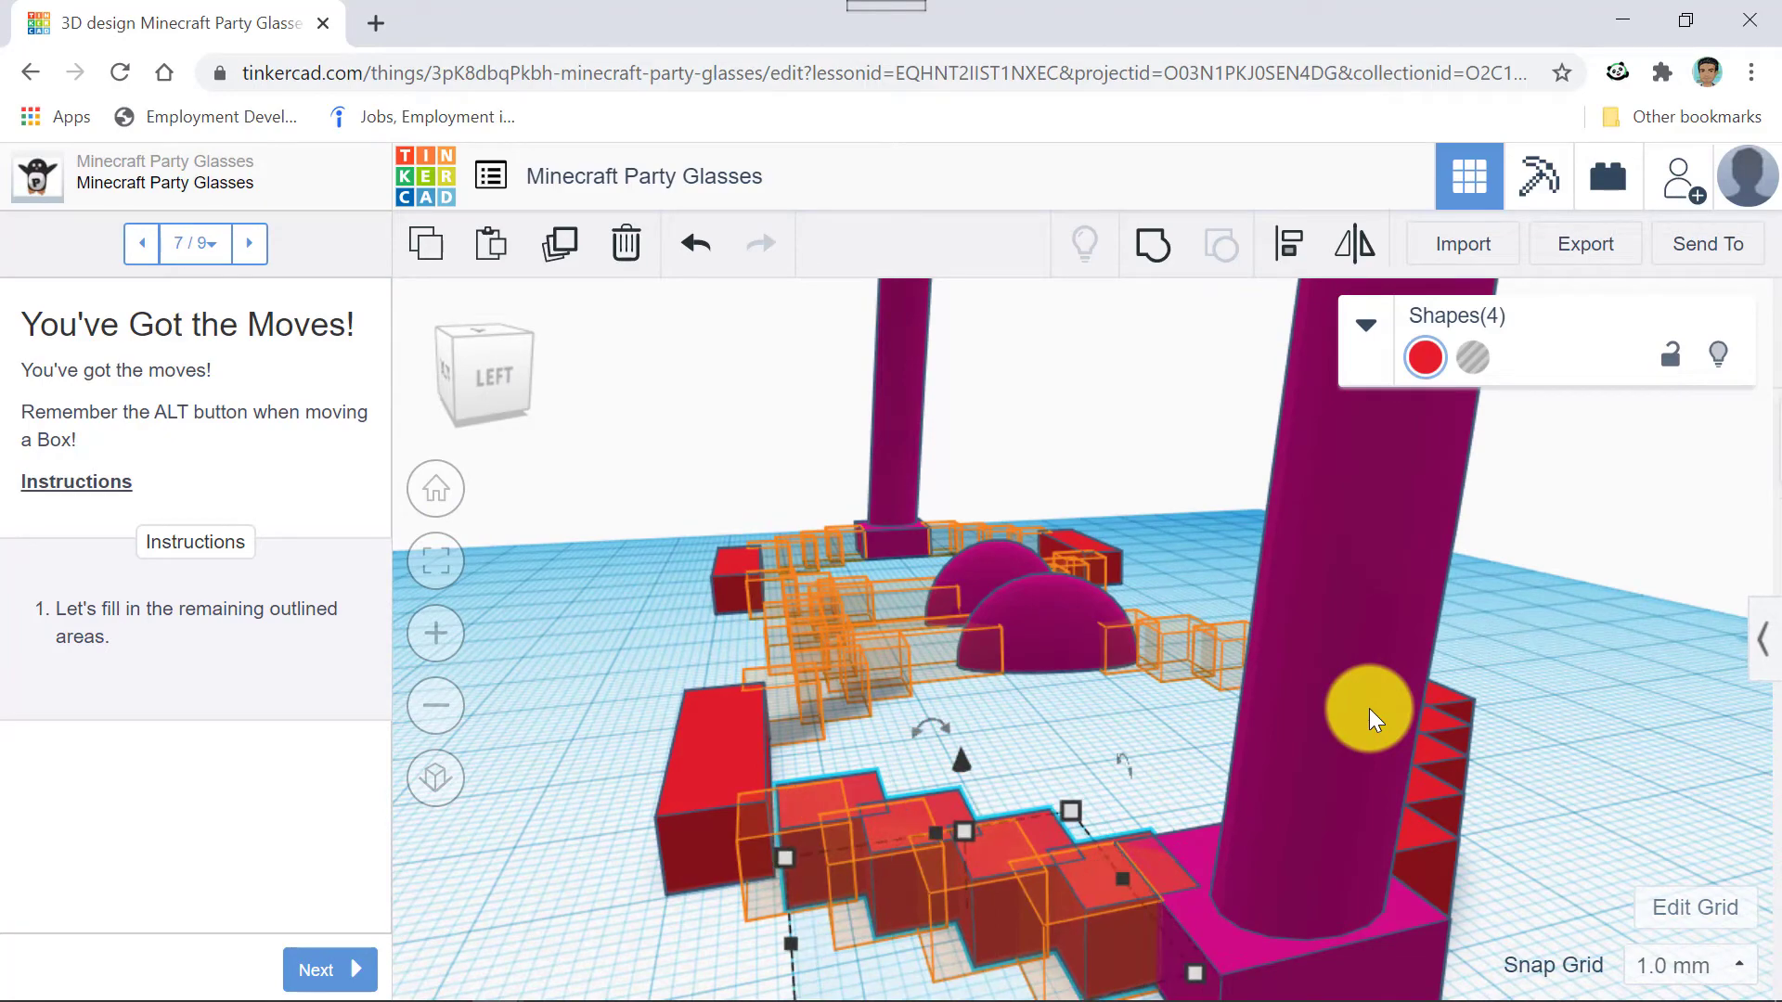
scroll(1309, 702, up, 5)
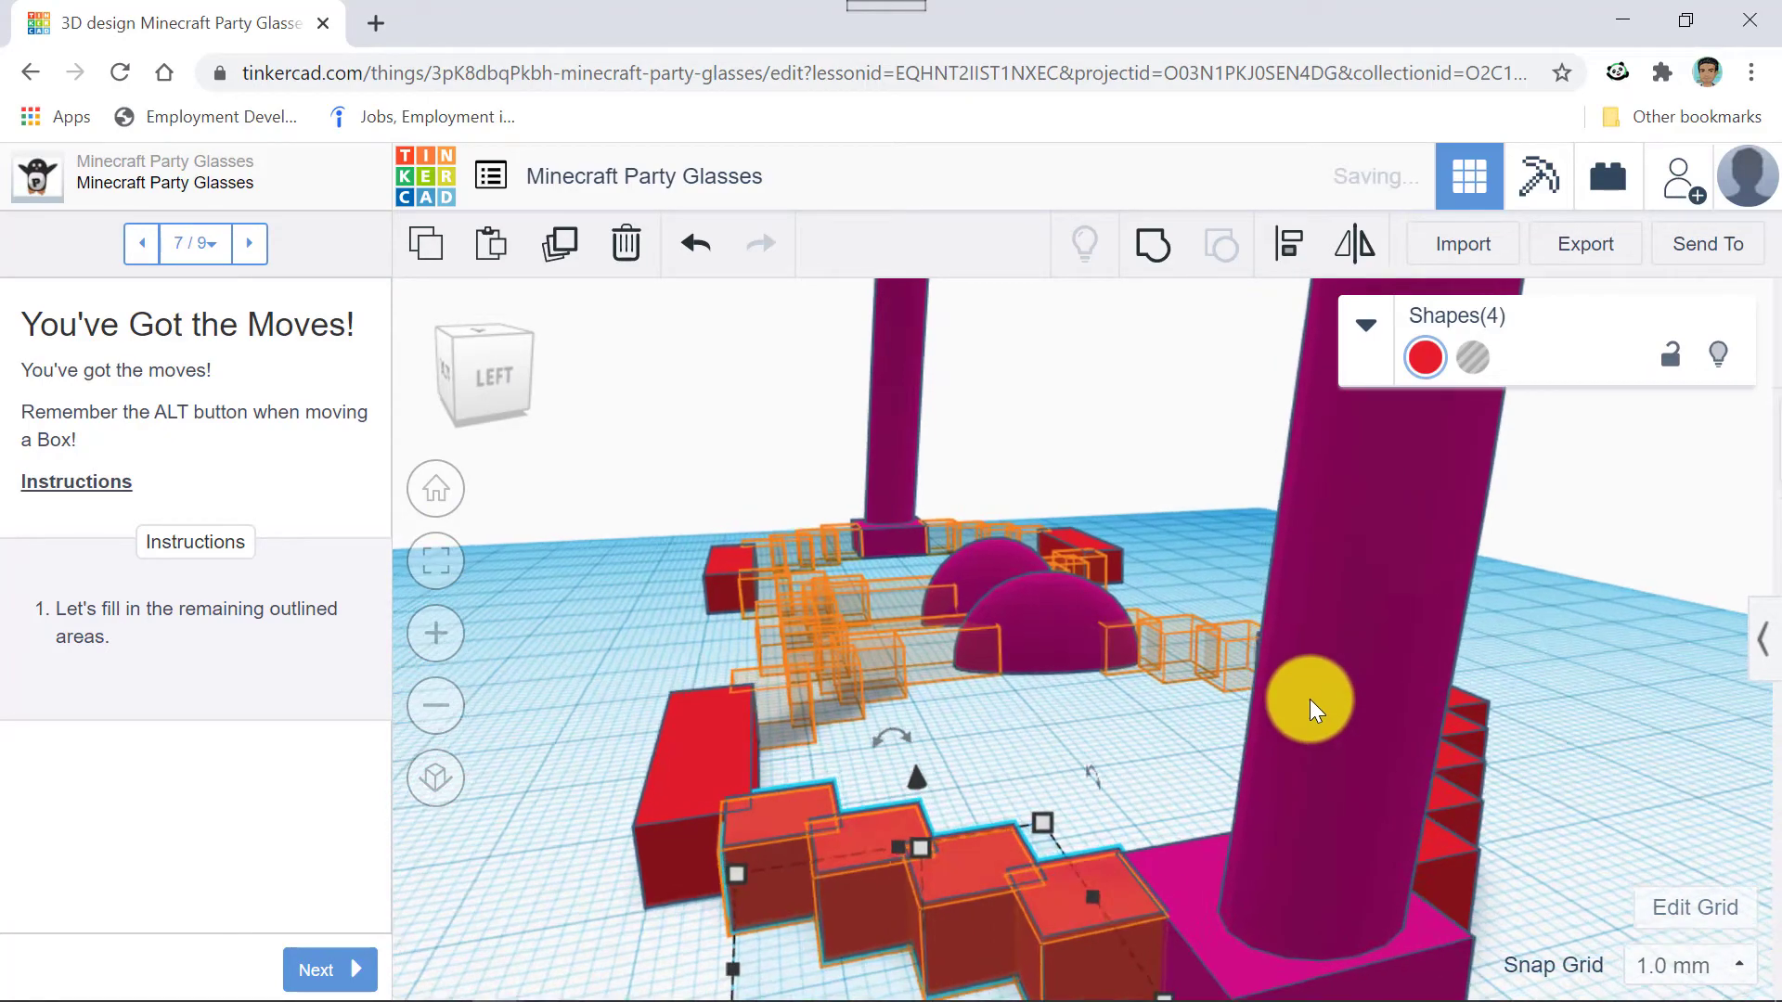
scroll(1128, 741, up, 5)
right_drag(1131, 729, 1148, 736)
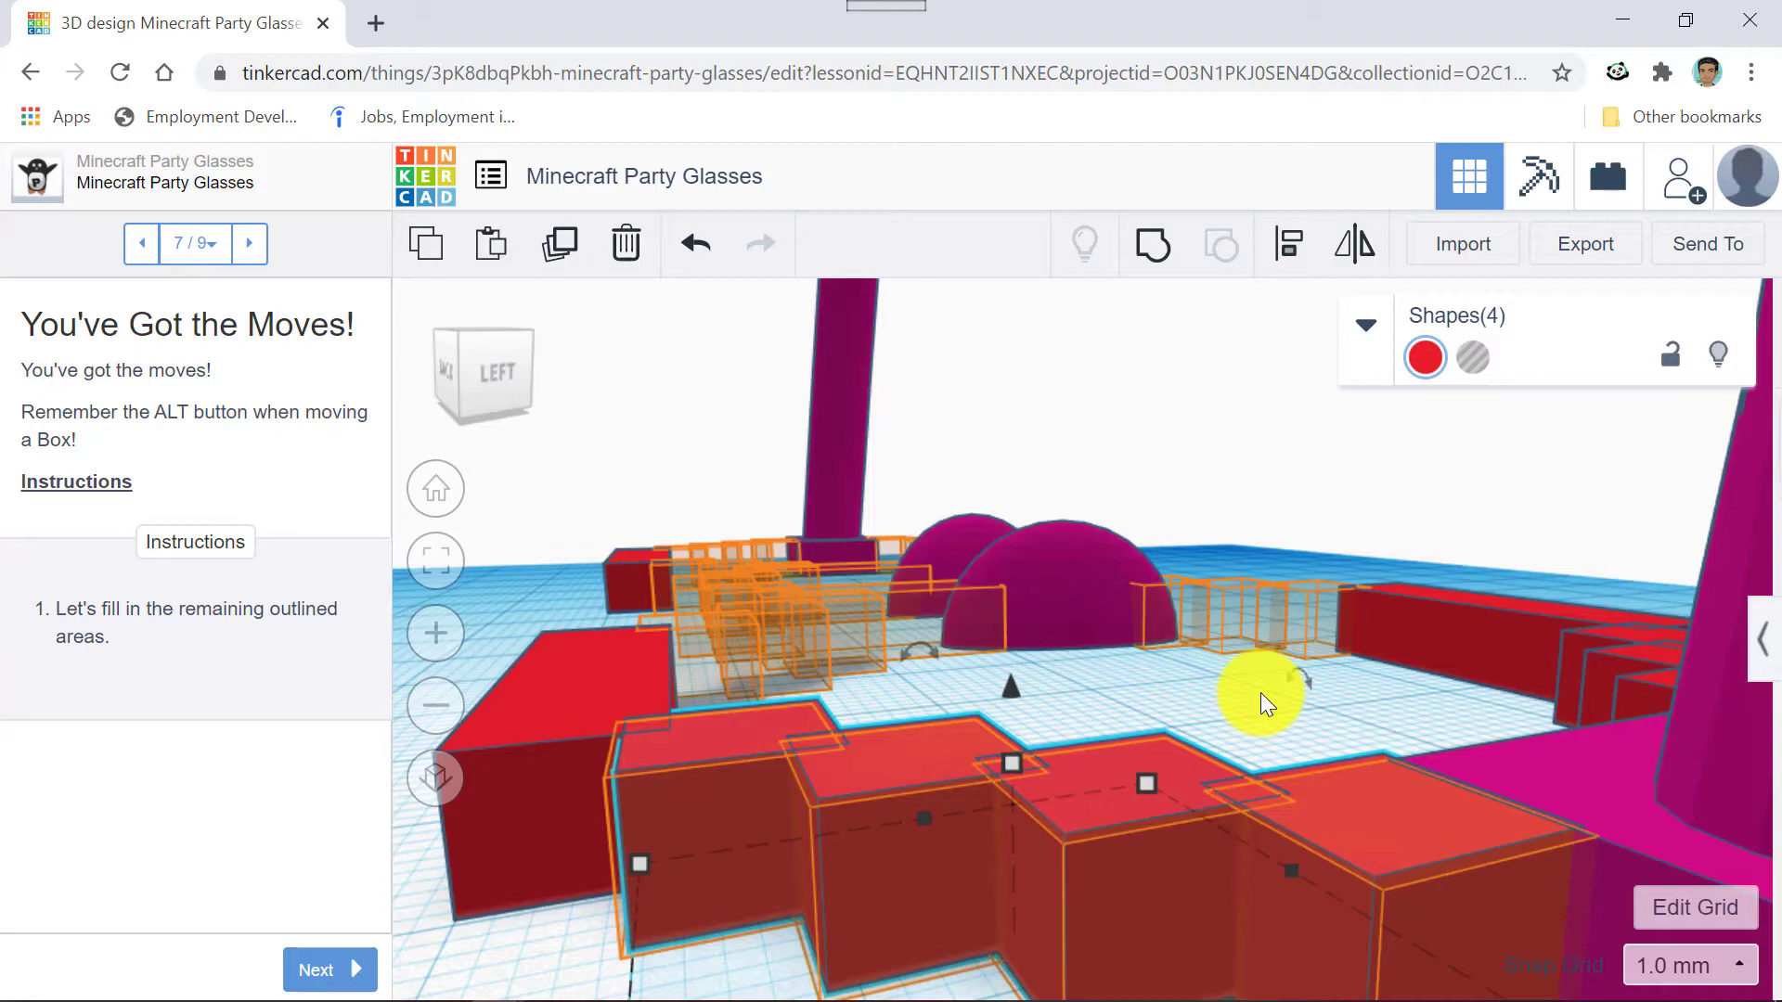
Duplicate the rear-left staircase of four boxes and set the snap grid to 2.0 mm.
right_drag(1260, 693, 589, 603)
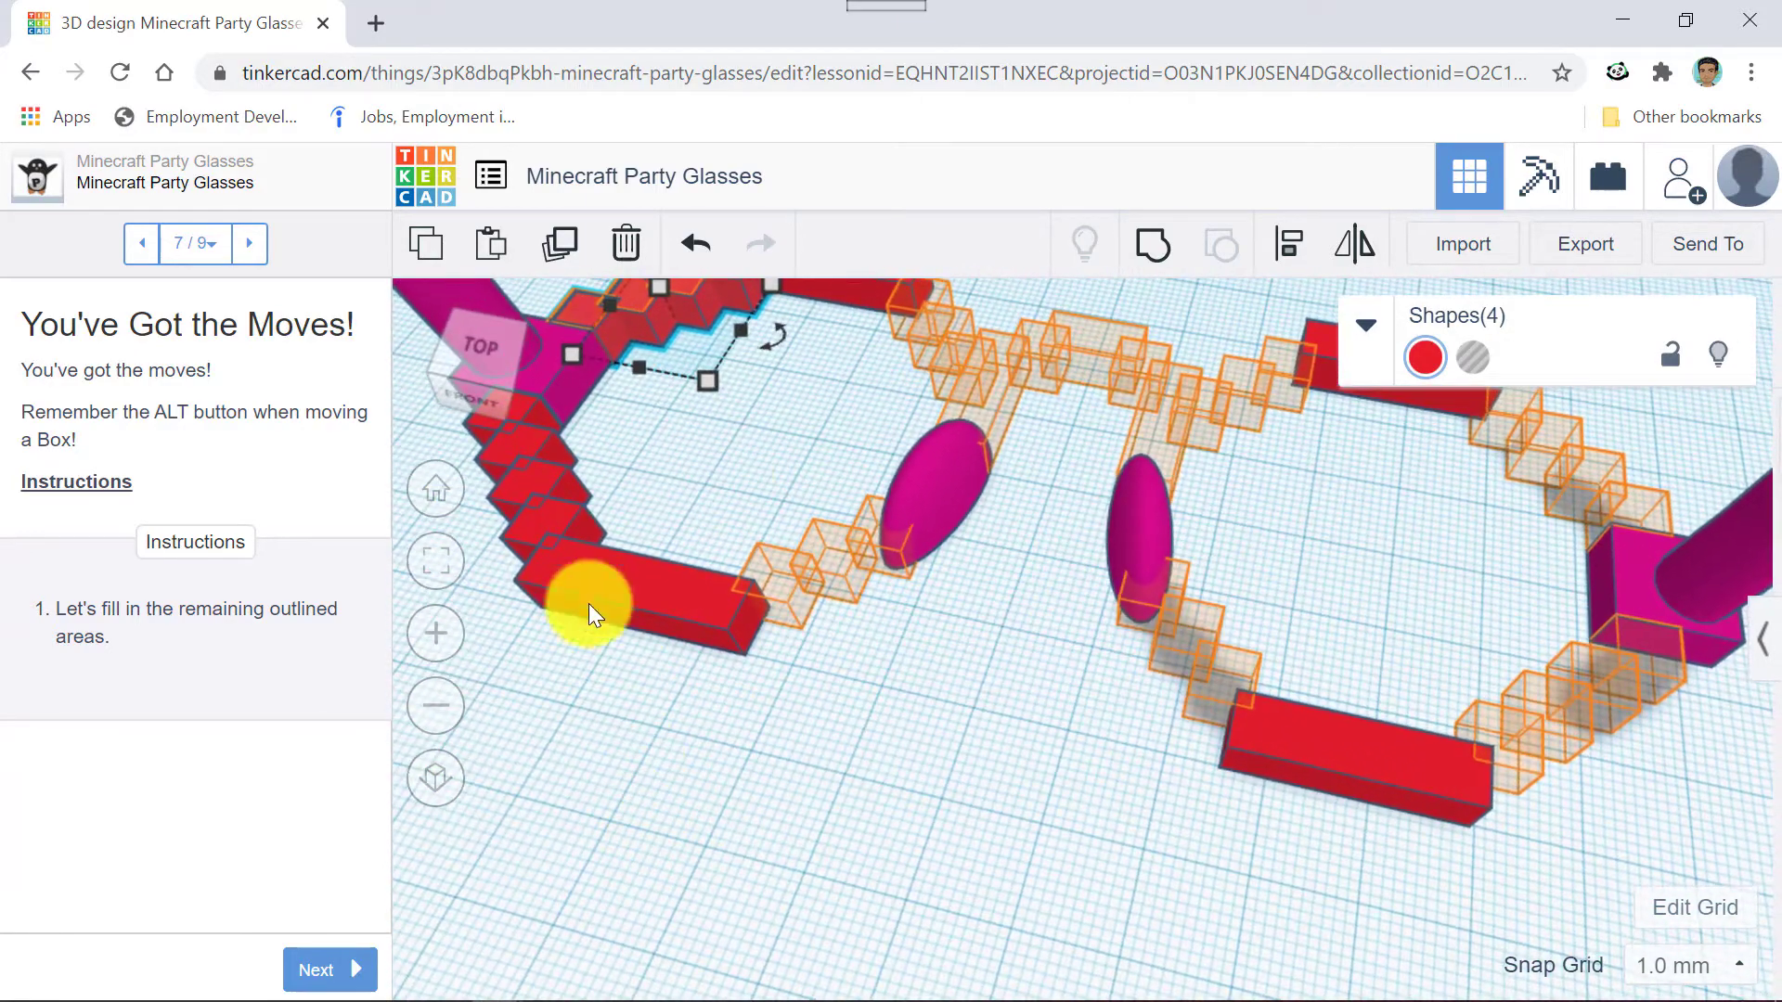
scroll(728, 474, down, 5)
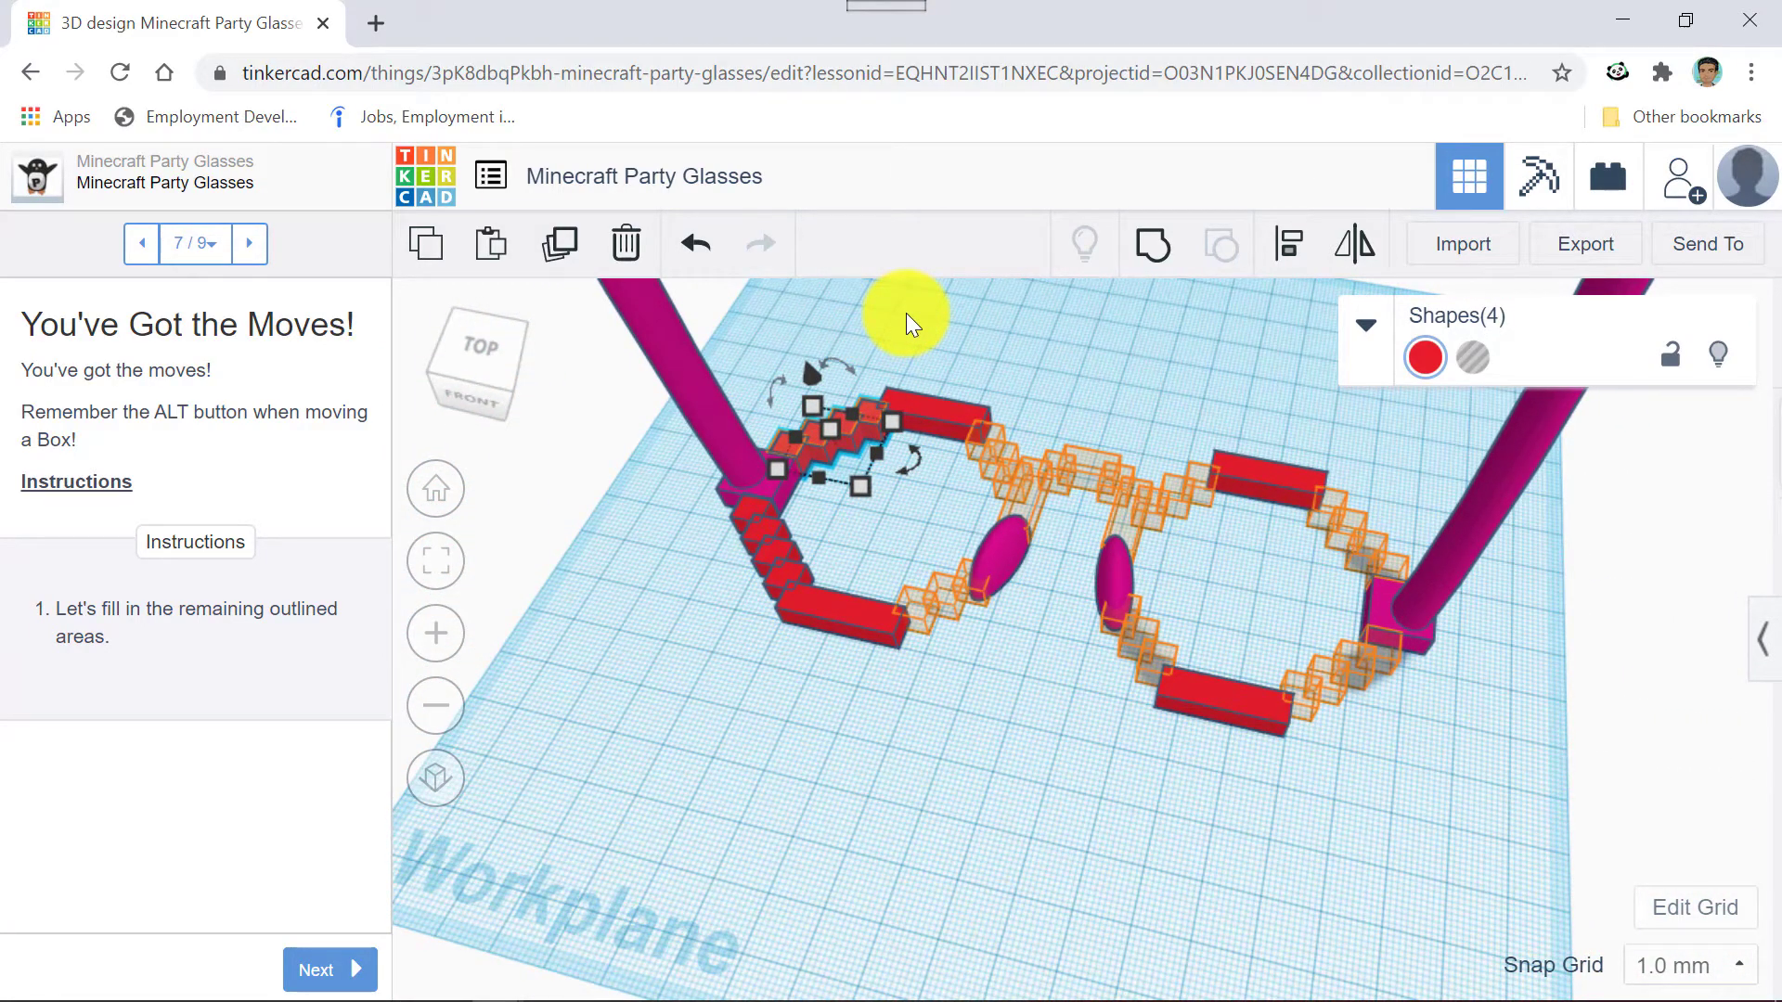
scroll(913, 314, down, 3)
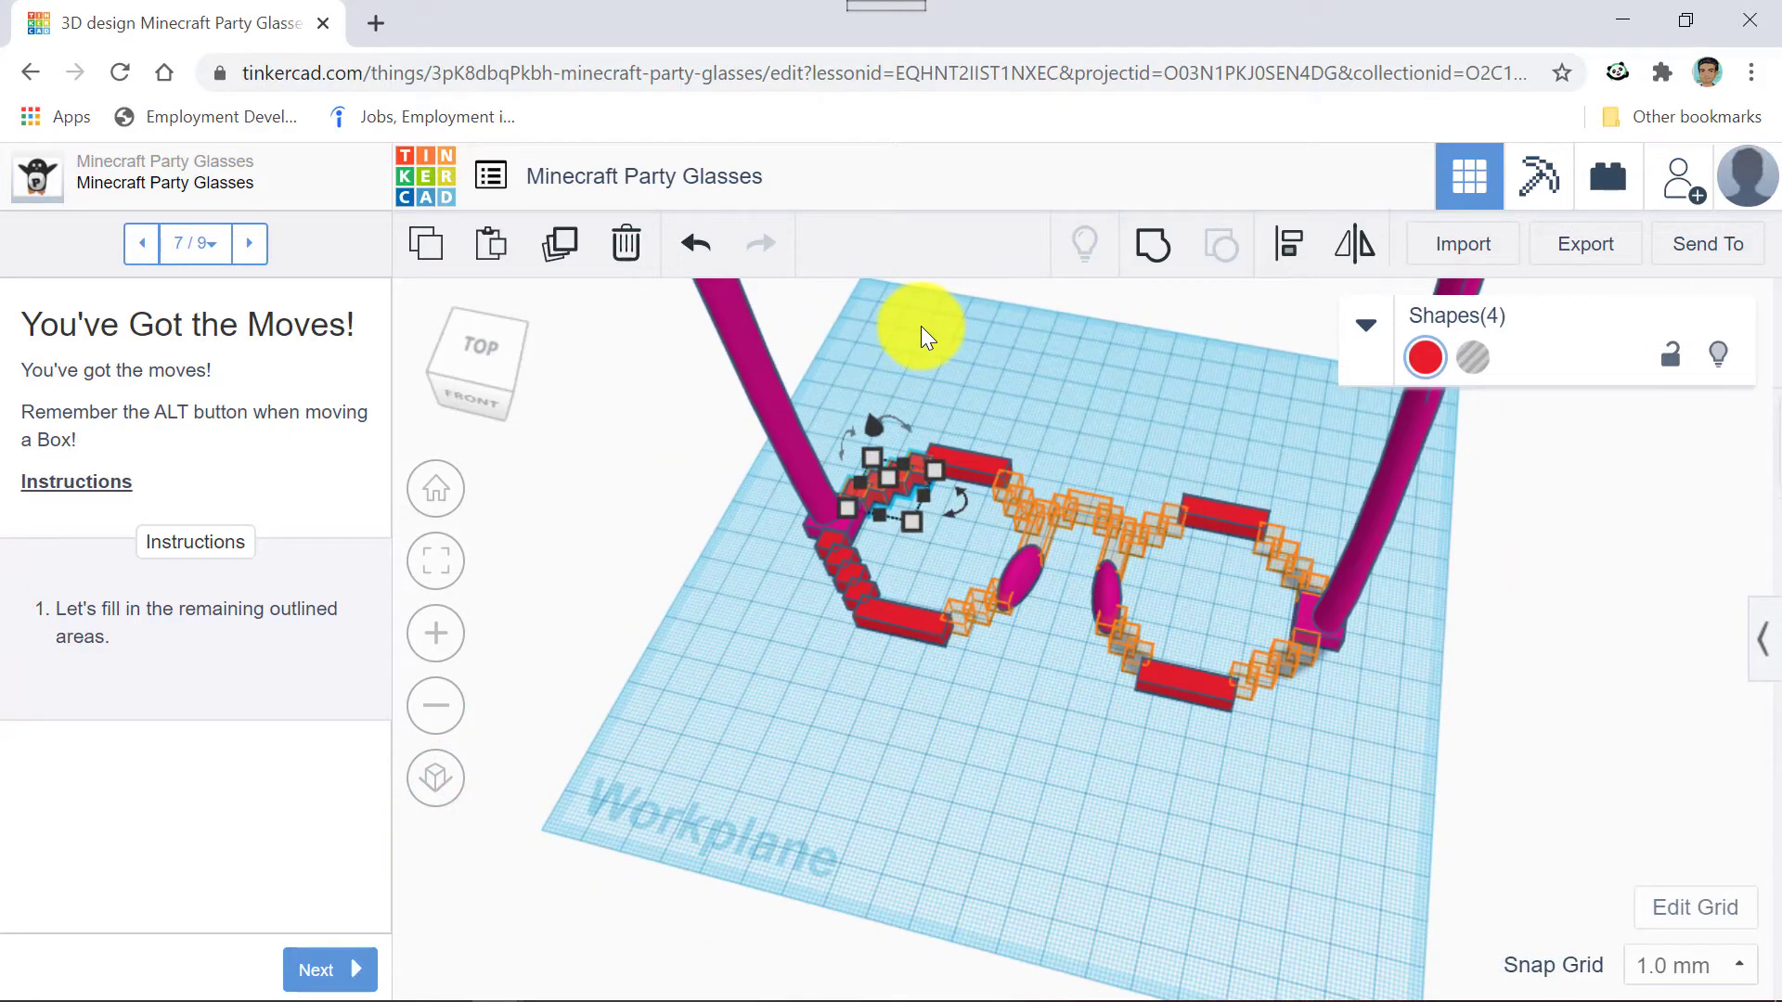
drag(923, 478, 953, 485)
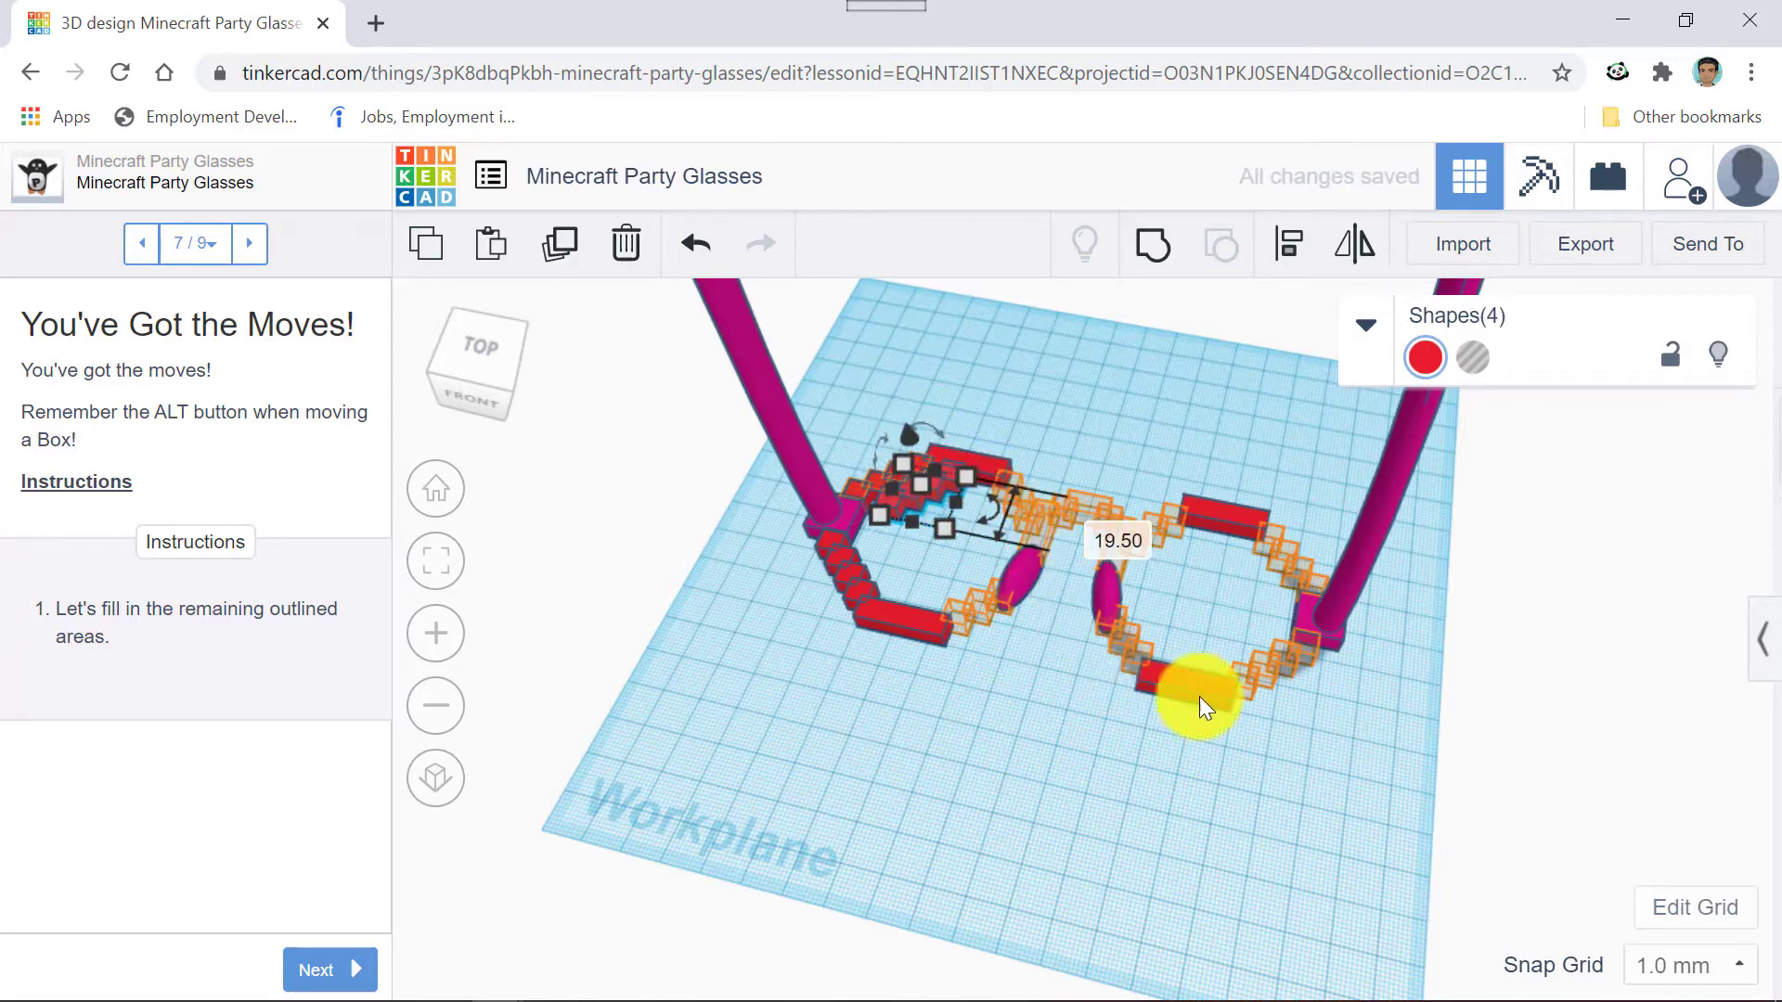
click(1708, 979)
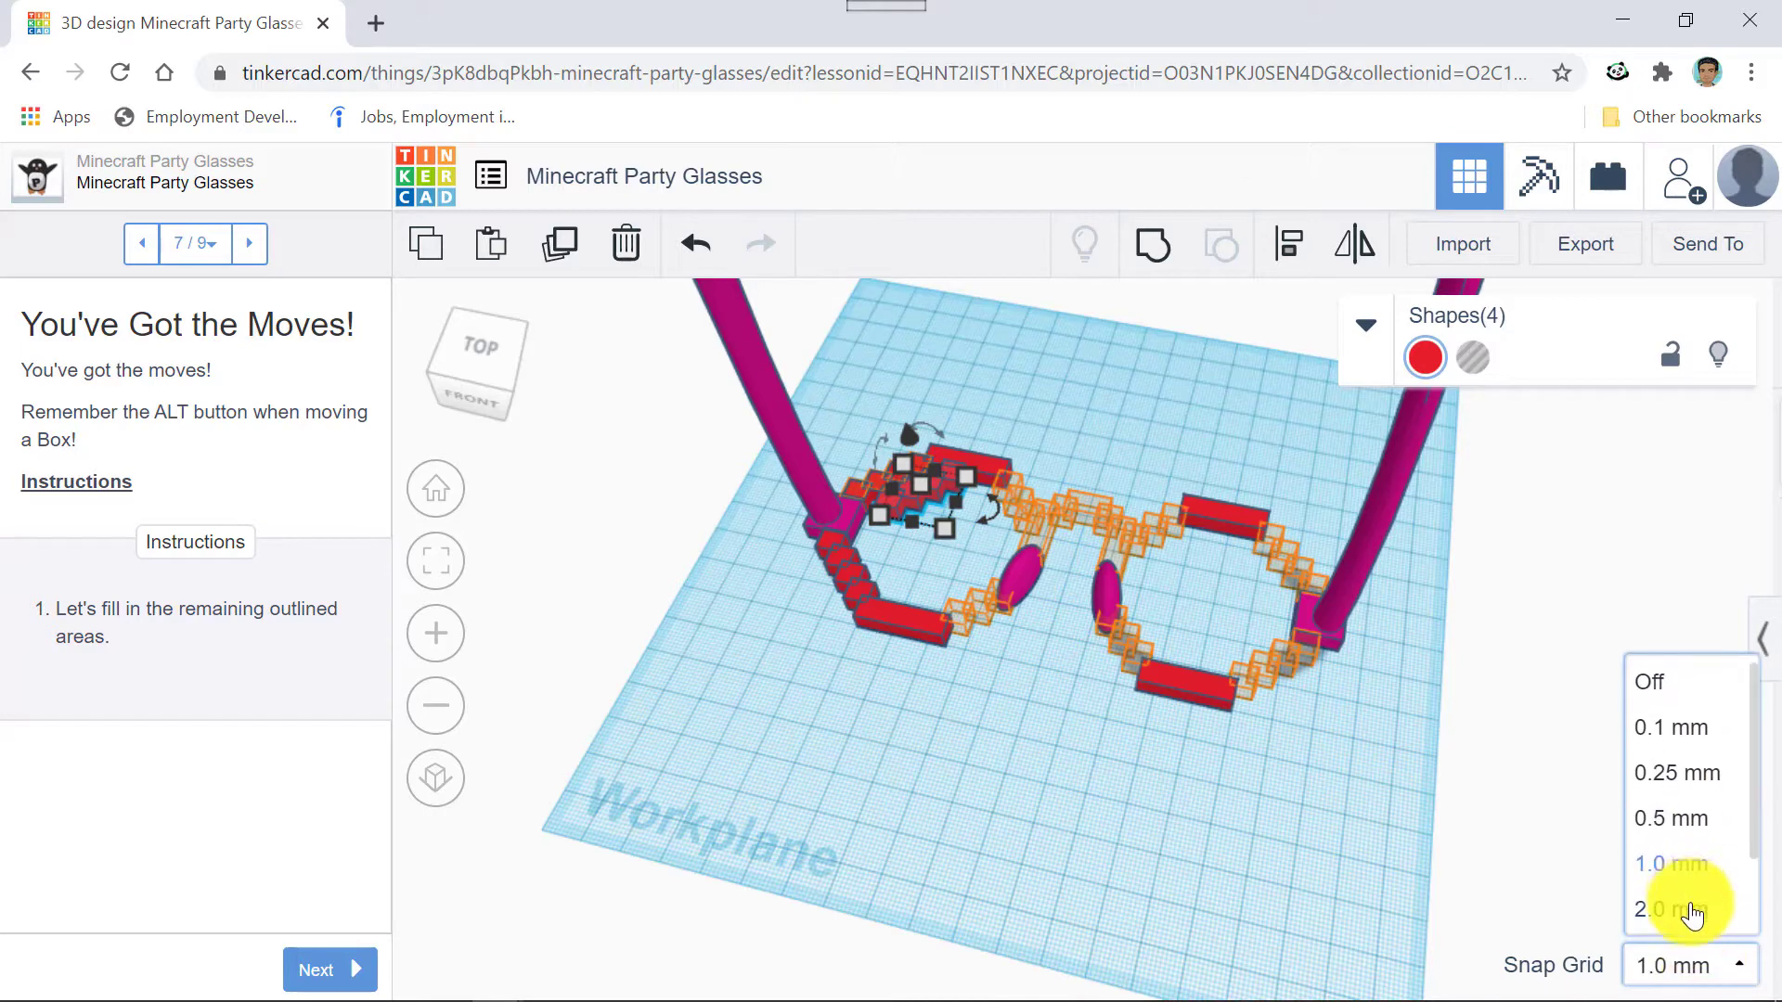
click(1688, 908)
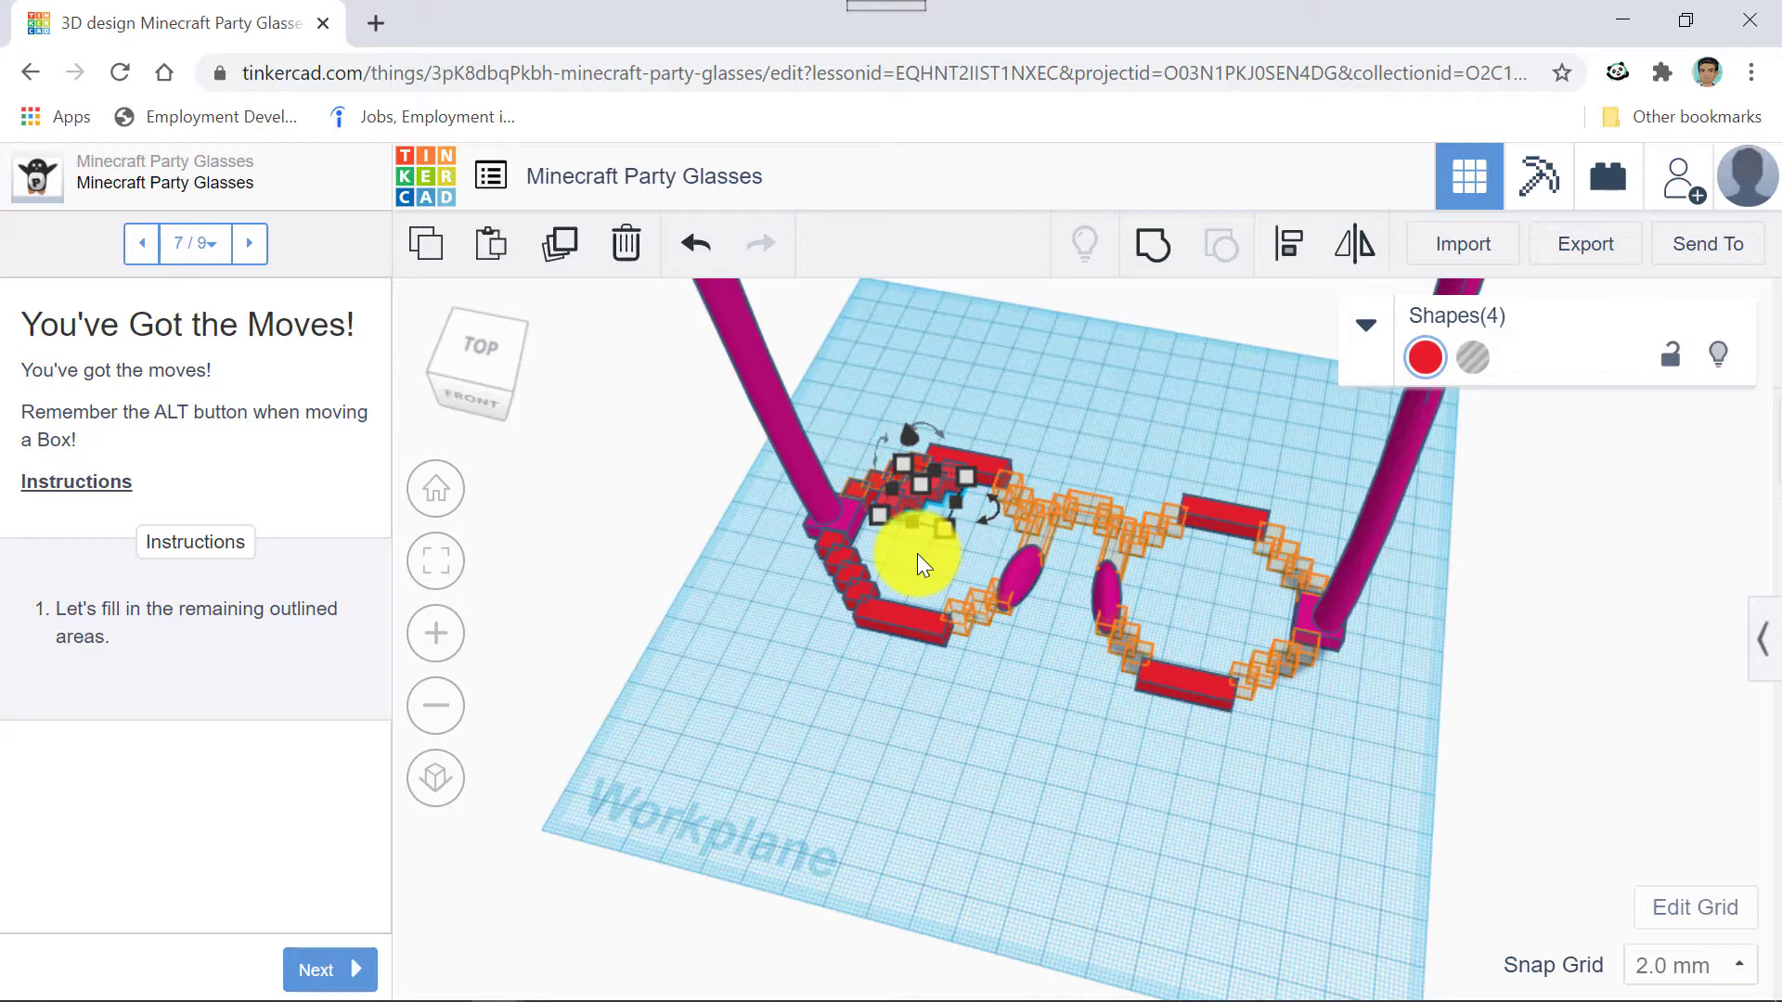
Move the new staircase copy across the glasses into the right lens, in front of the rear-right long box.
key(Right)
key(Right)
key(Right)
key(Right)
key(Right)
key(Right)
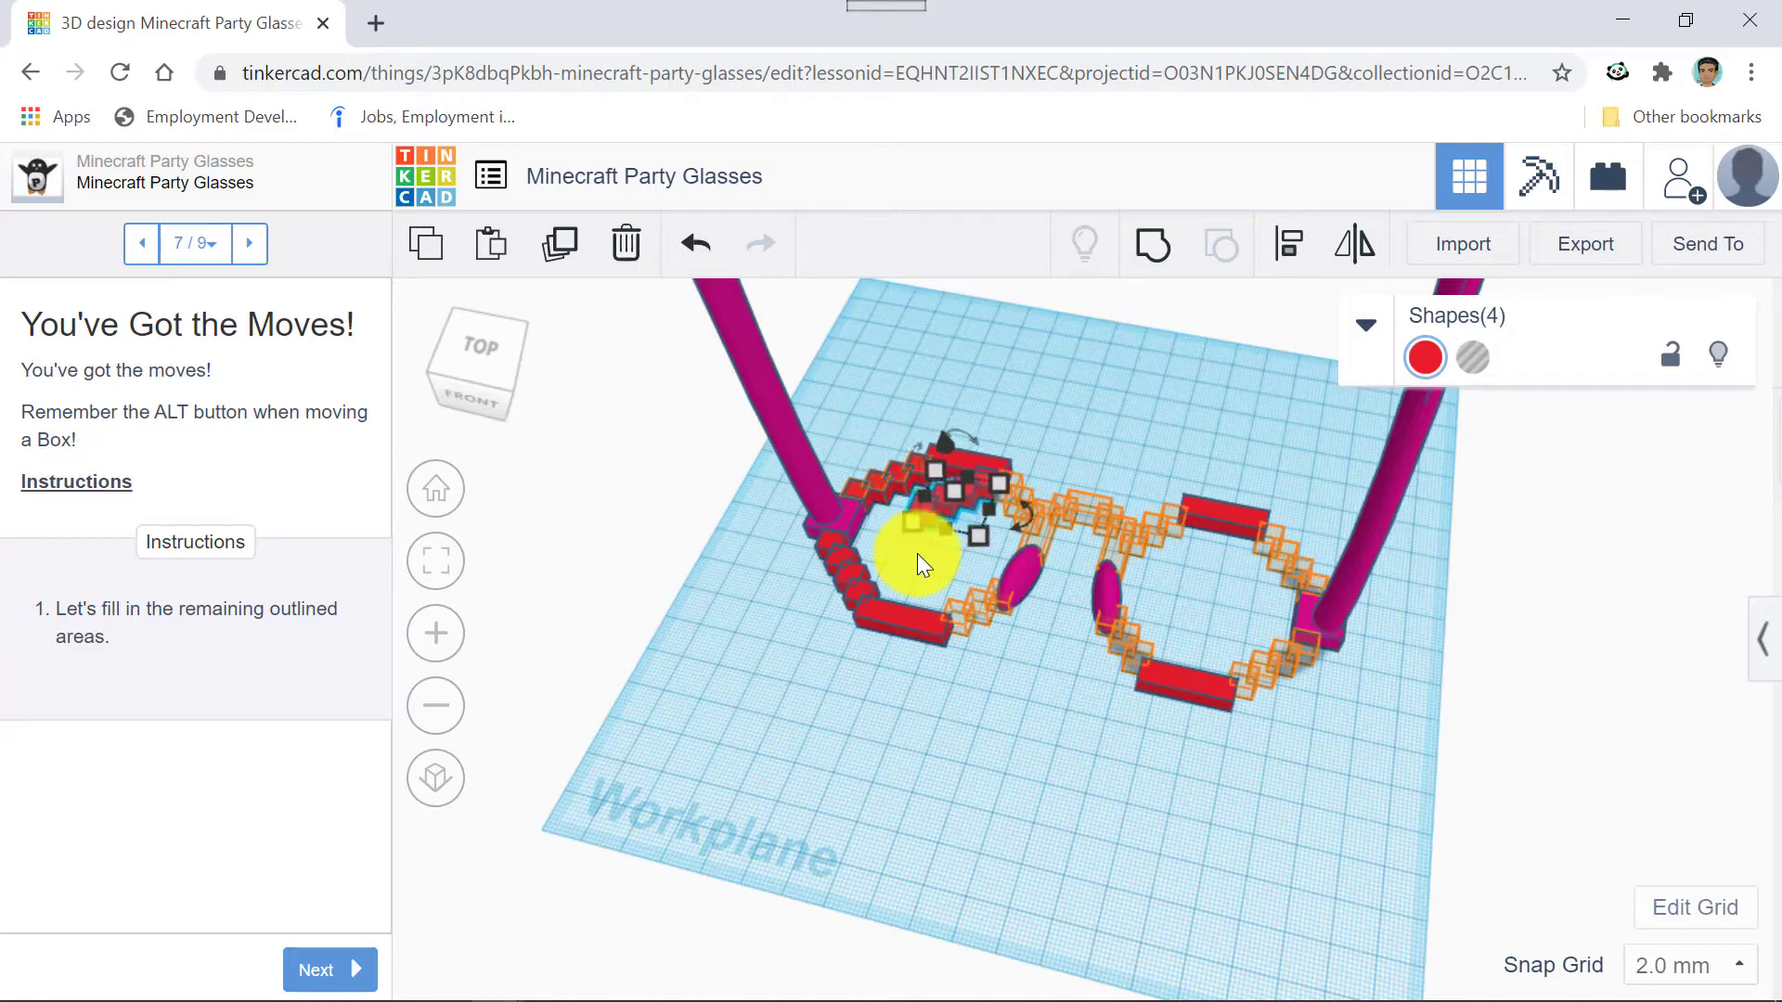
key(Right)
key(Right)
key(Right)
key(Right)
key(Right)
key(Right)
key(Right)
key(Right)
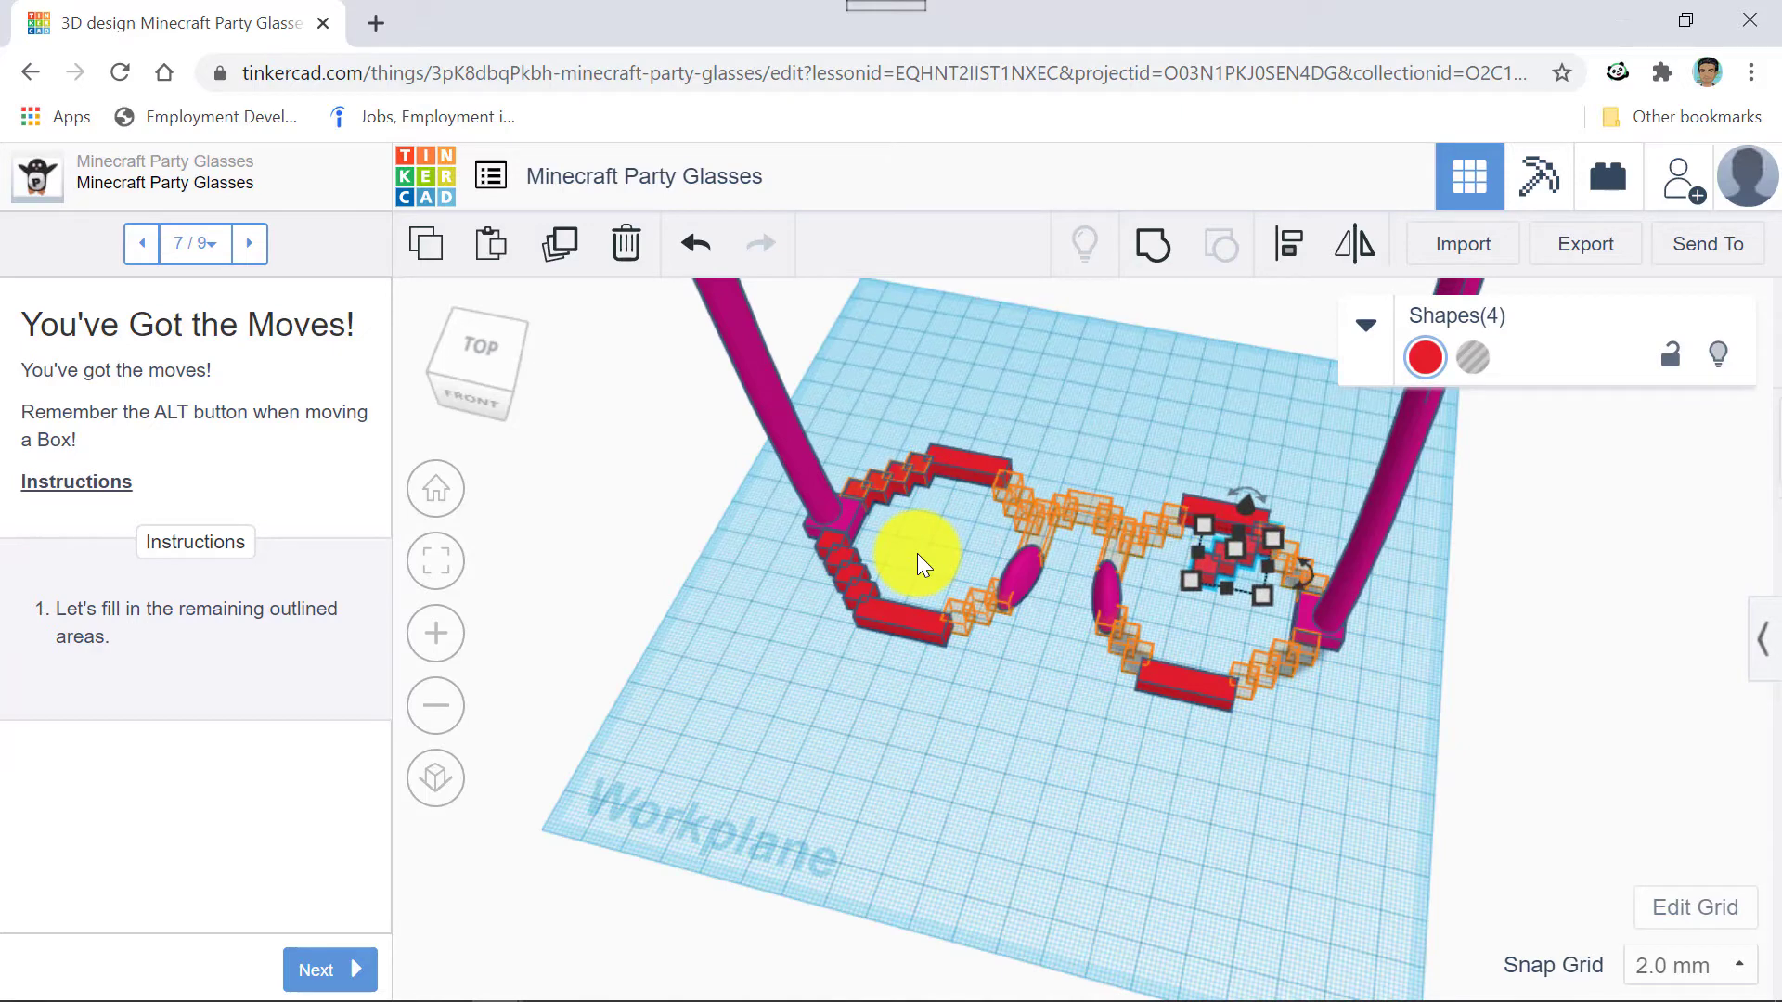
Position the copy on the orange outlines between the front-right long box and the right magenta base.
key(Down)
key(Down)
key(Down)
key(Down)
key(Down)
key(Down)
key(Down)
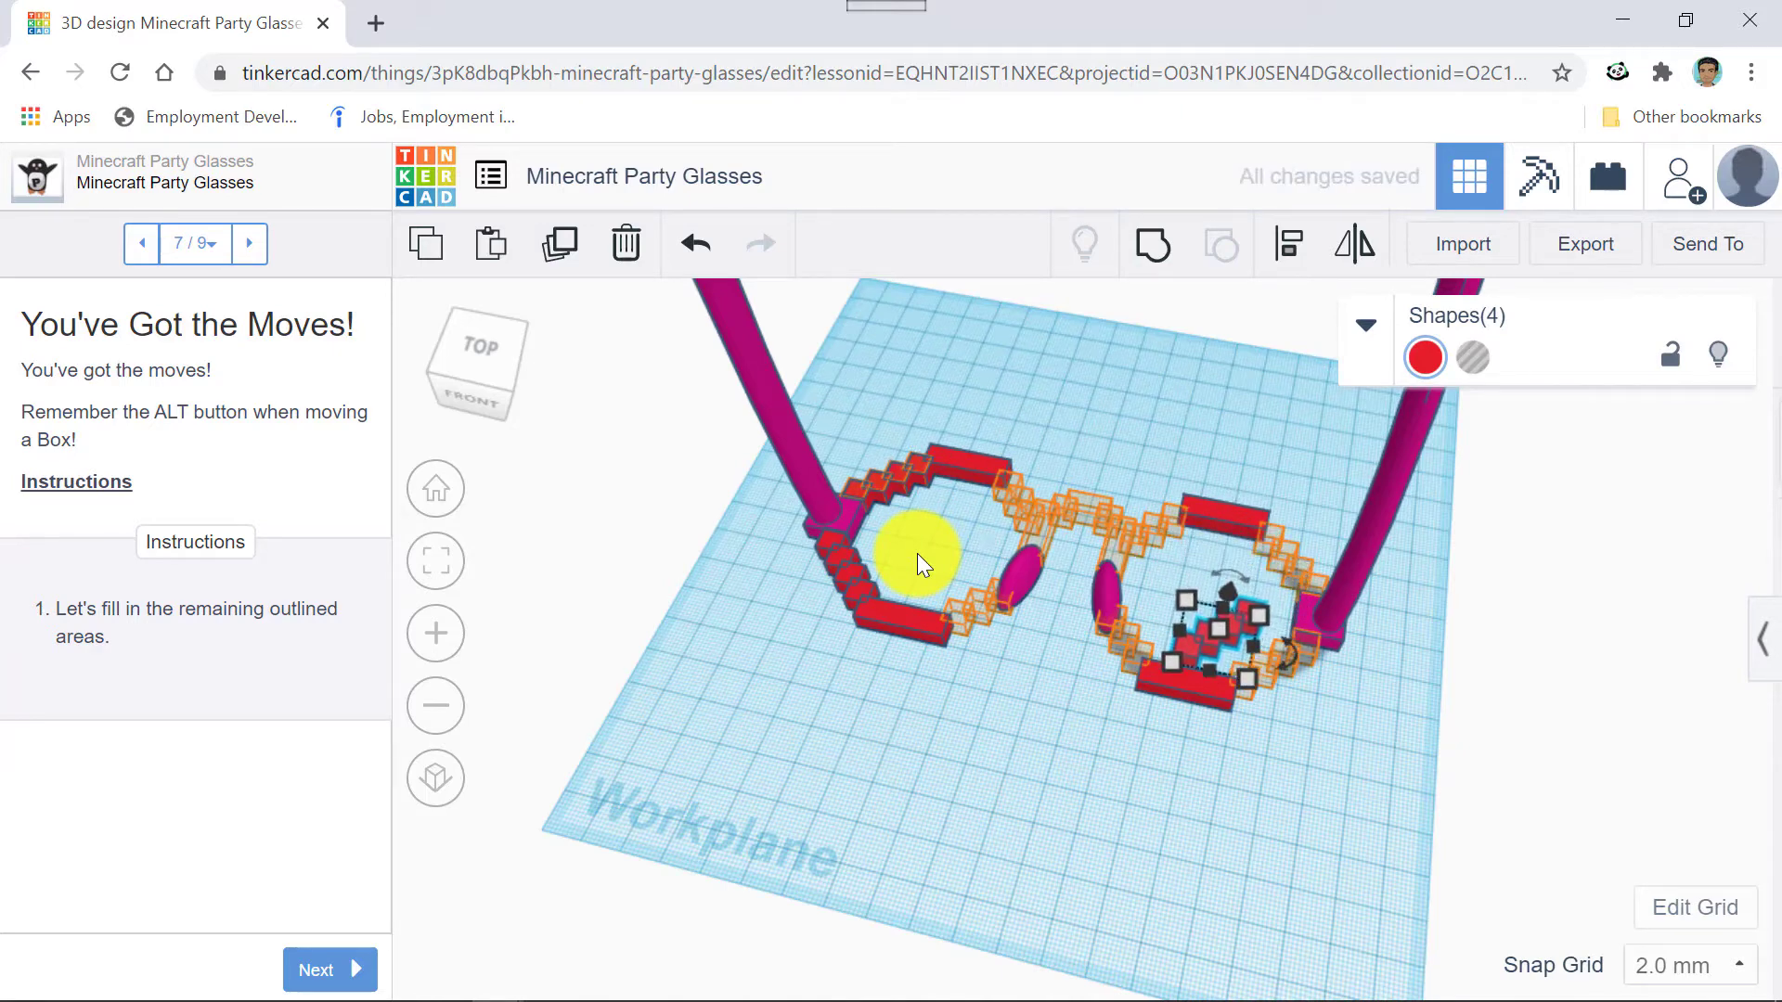
key(Right)
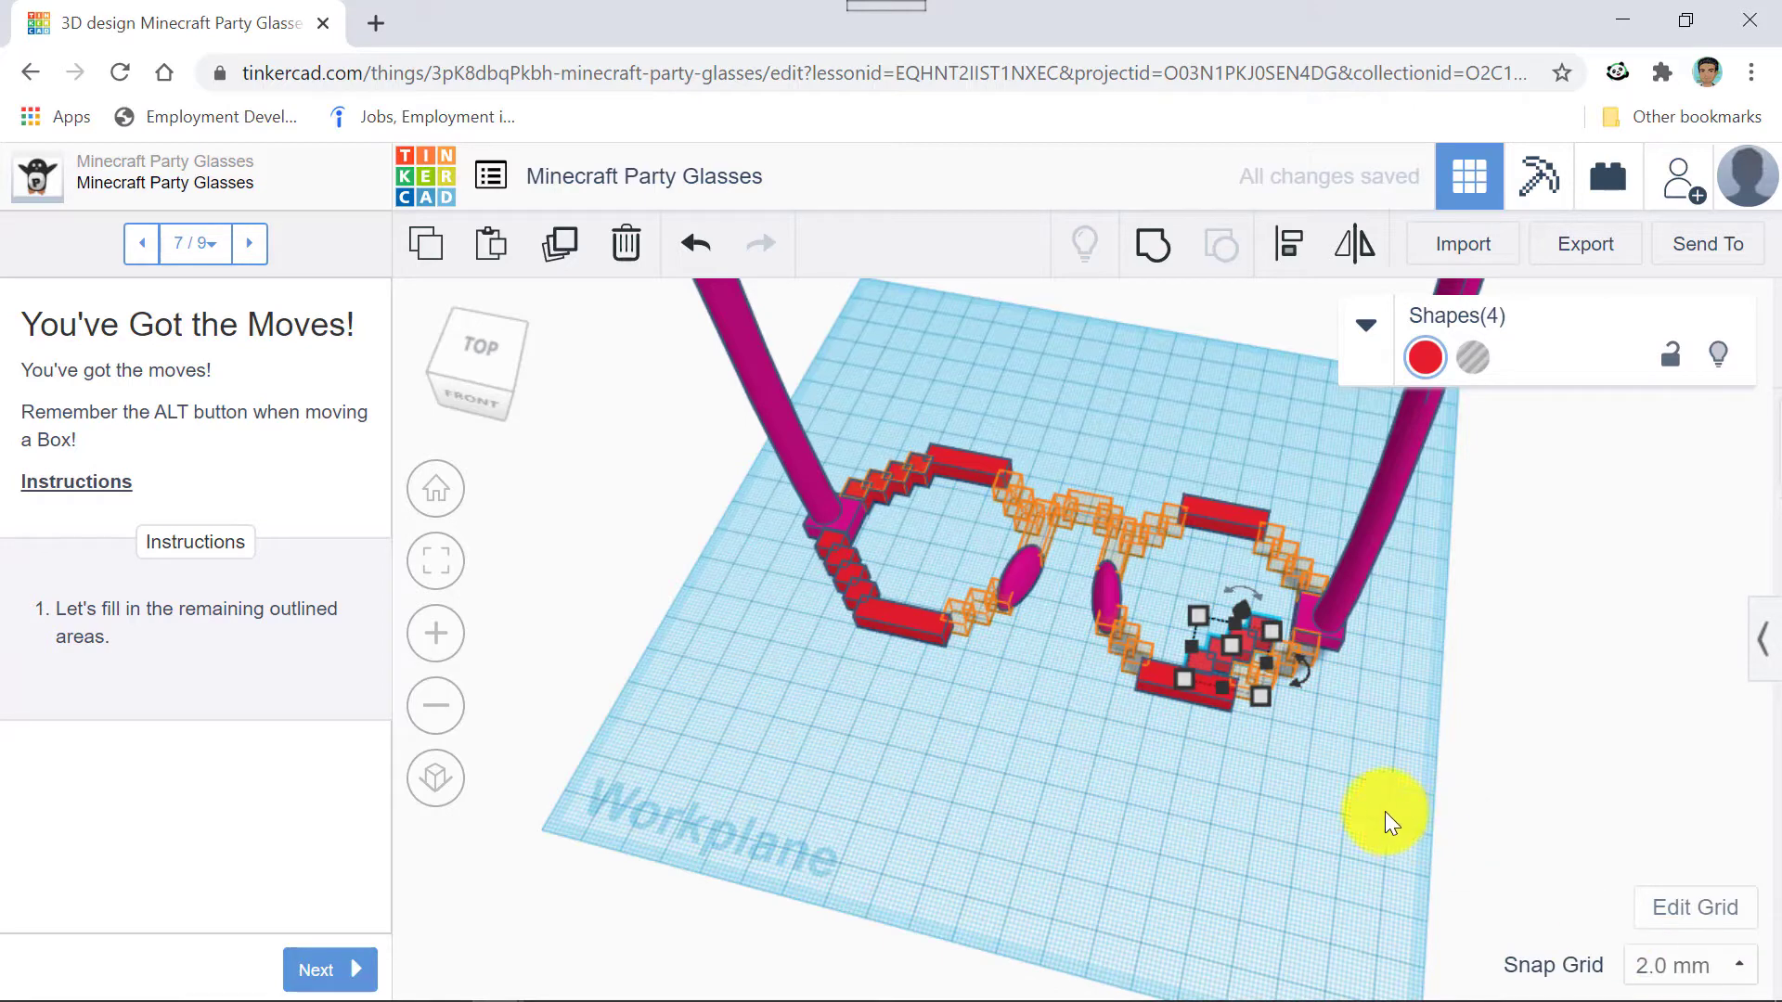
key(Down)
key(Down)
key(Down)
key(Down)
key(Down)
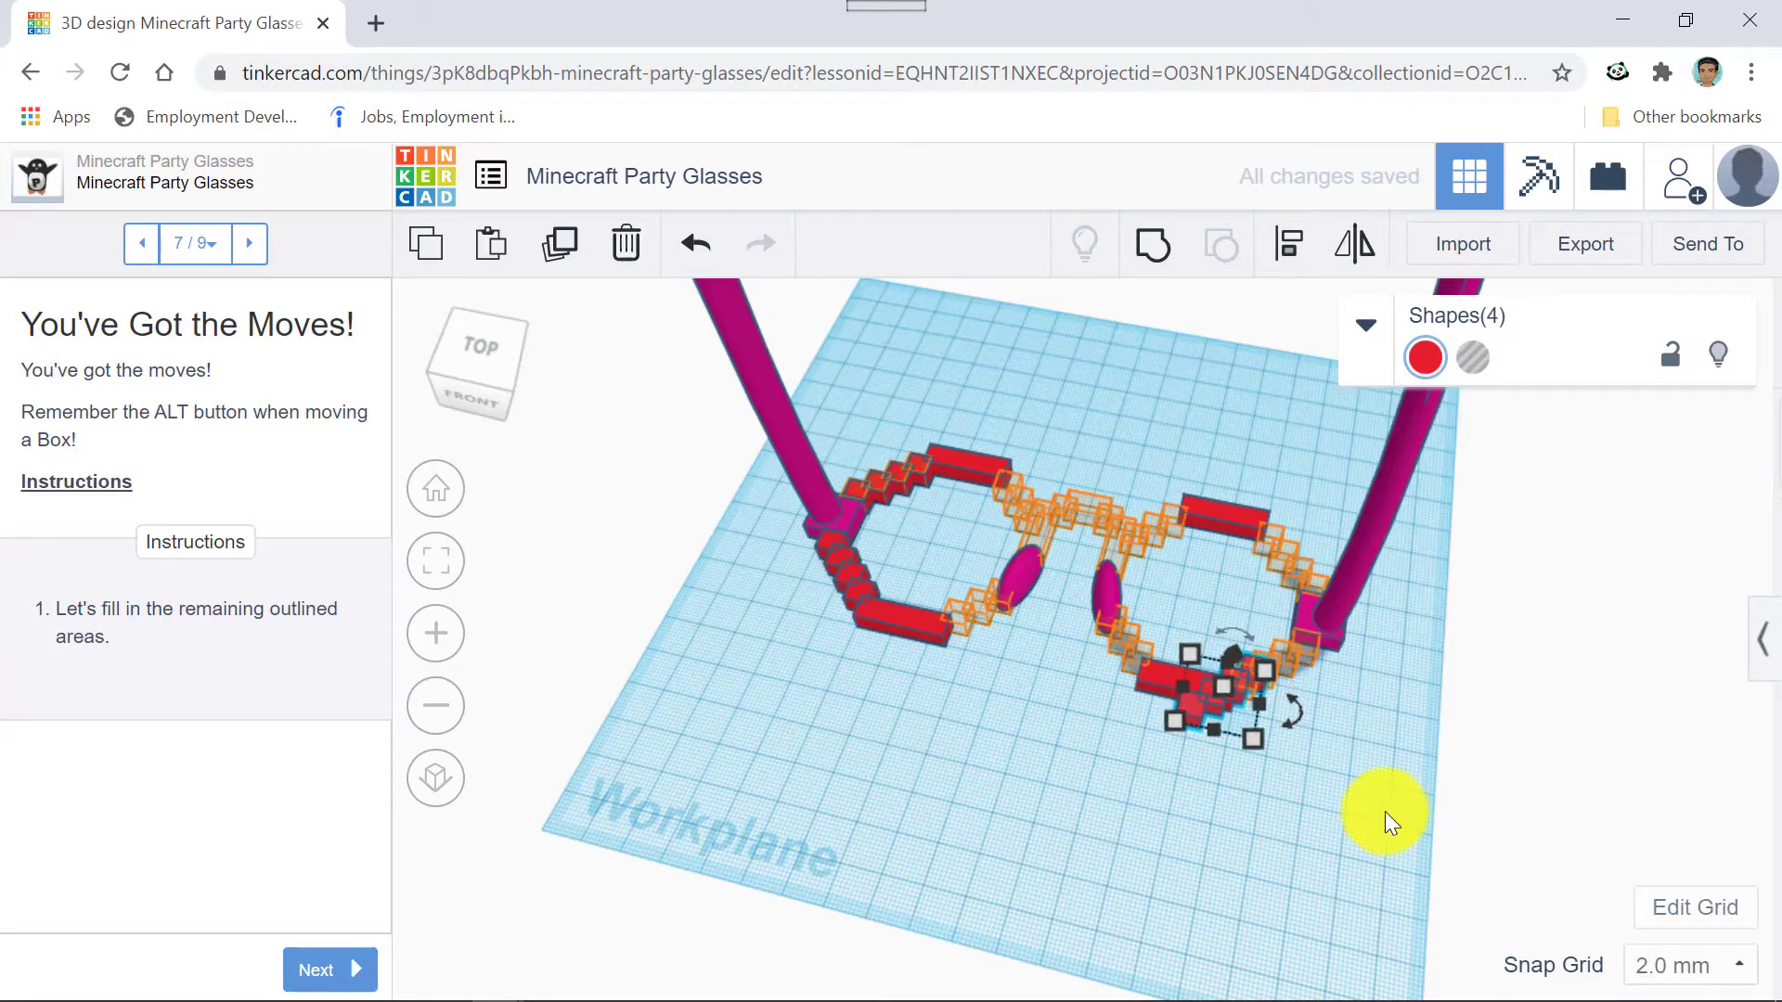
key(Up)
key(Up)
key(Up)
key(Up)
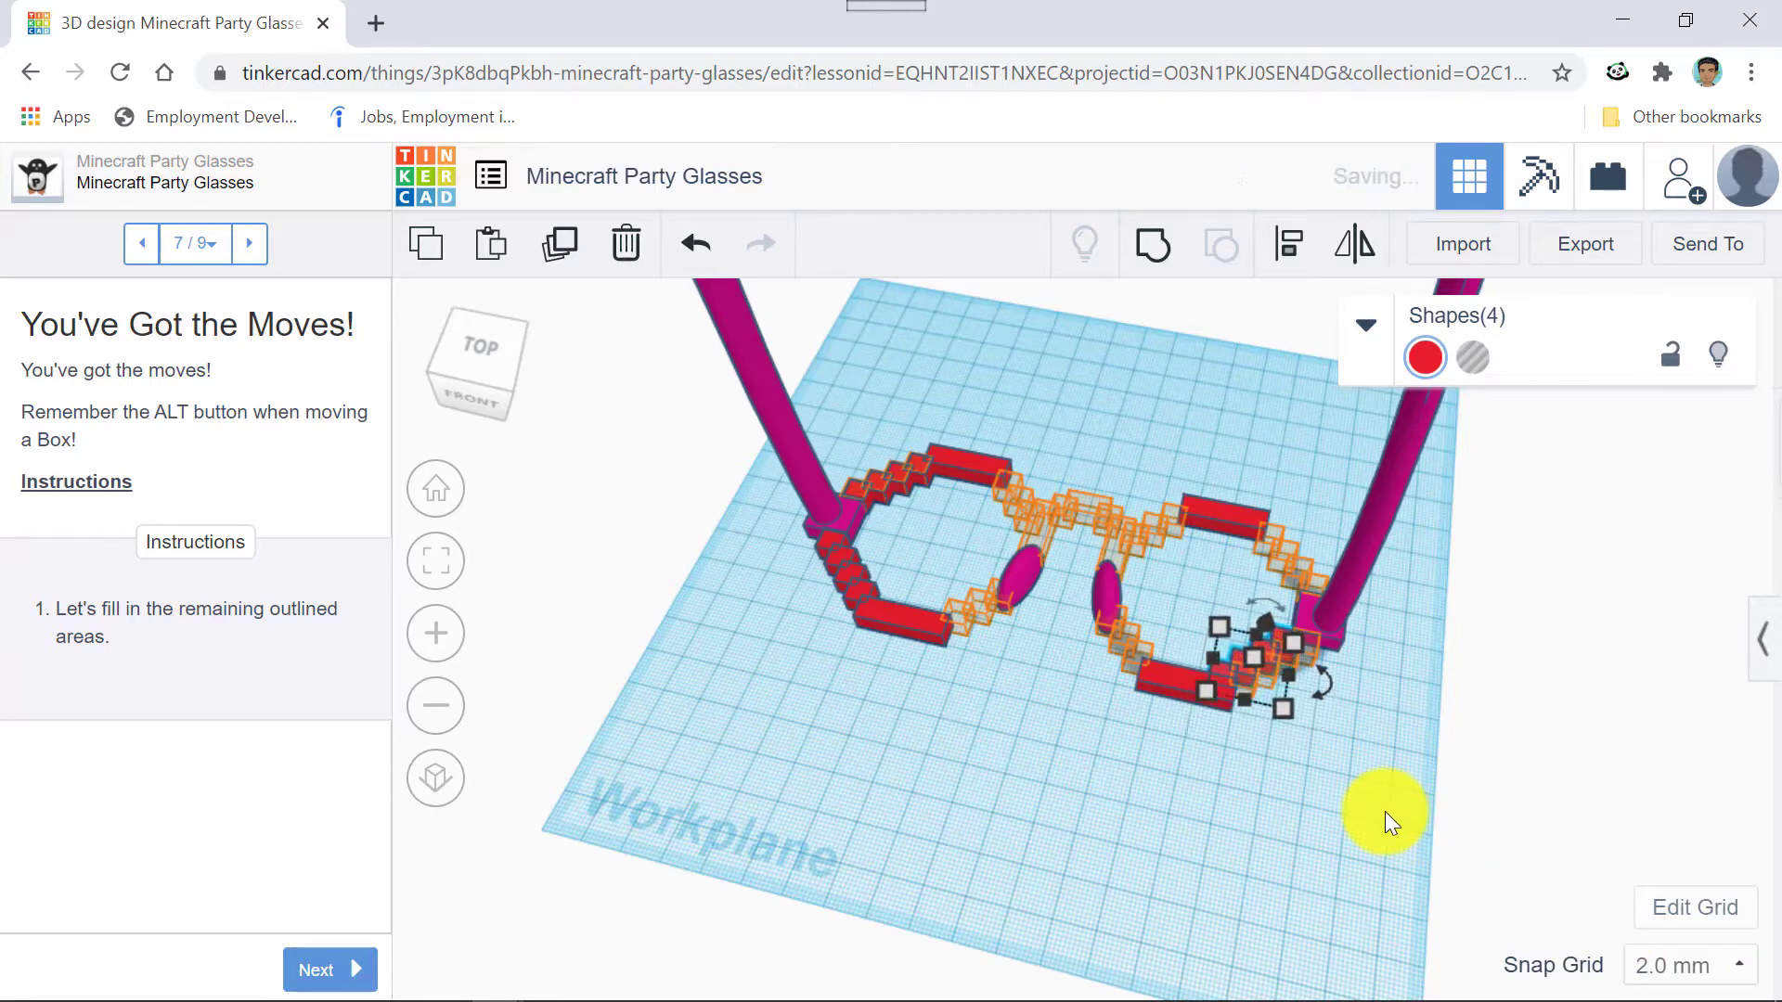
key(Right)
key(Right)
key(Down)
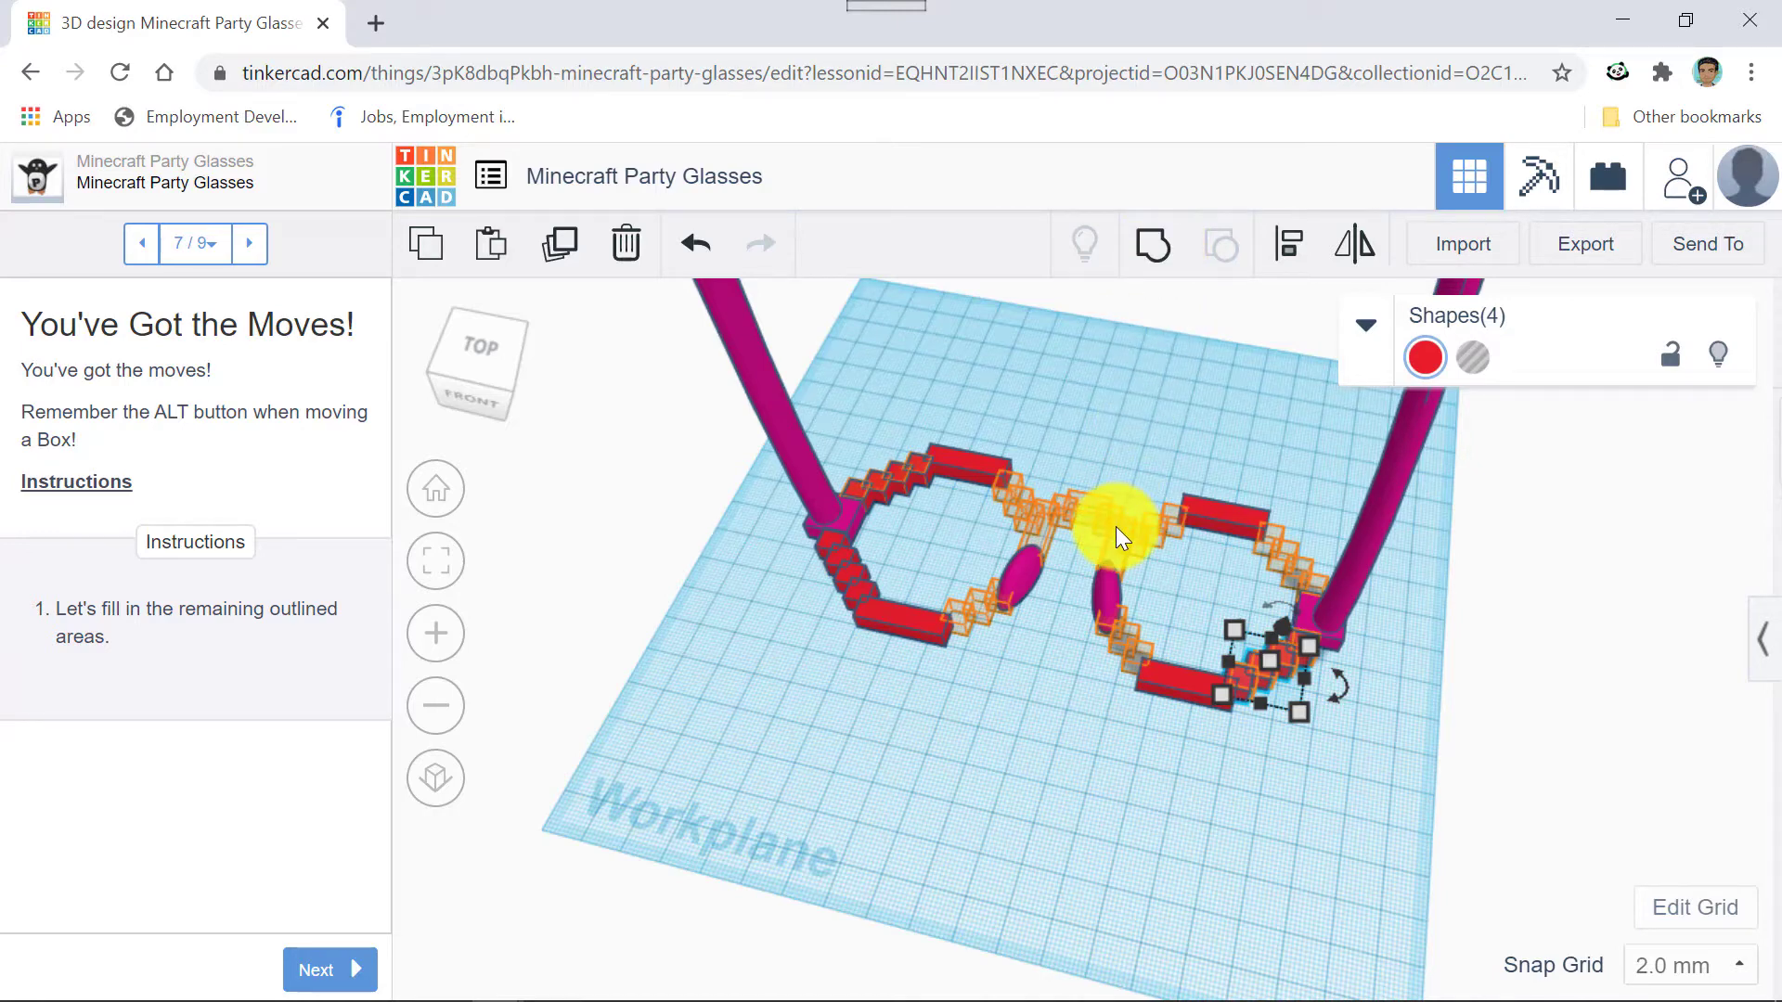
Duplicate the front-right staircase and move the copy to the empty workplane in front of the right lens.
key(Right)
key(Right)
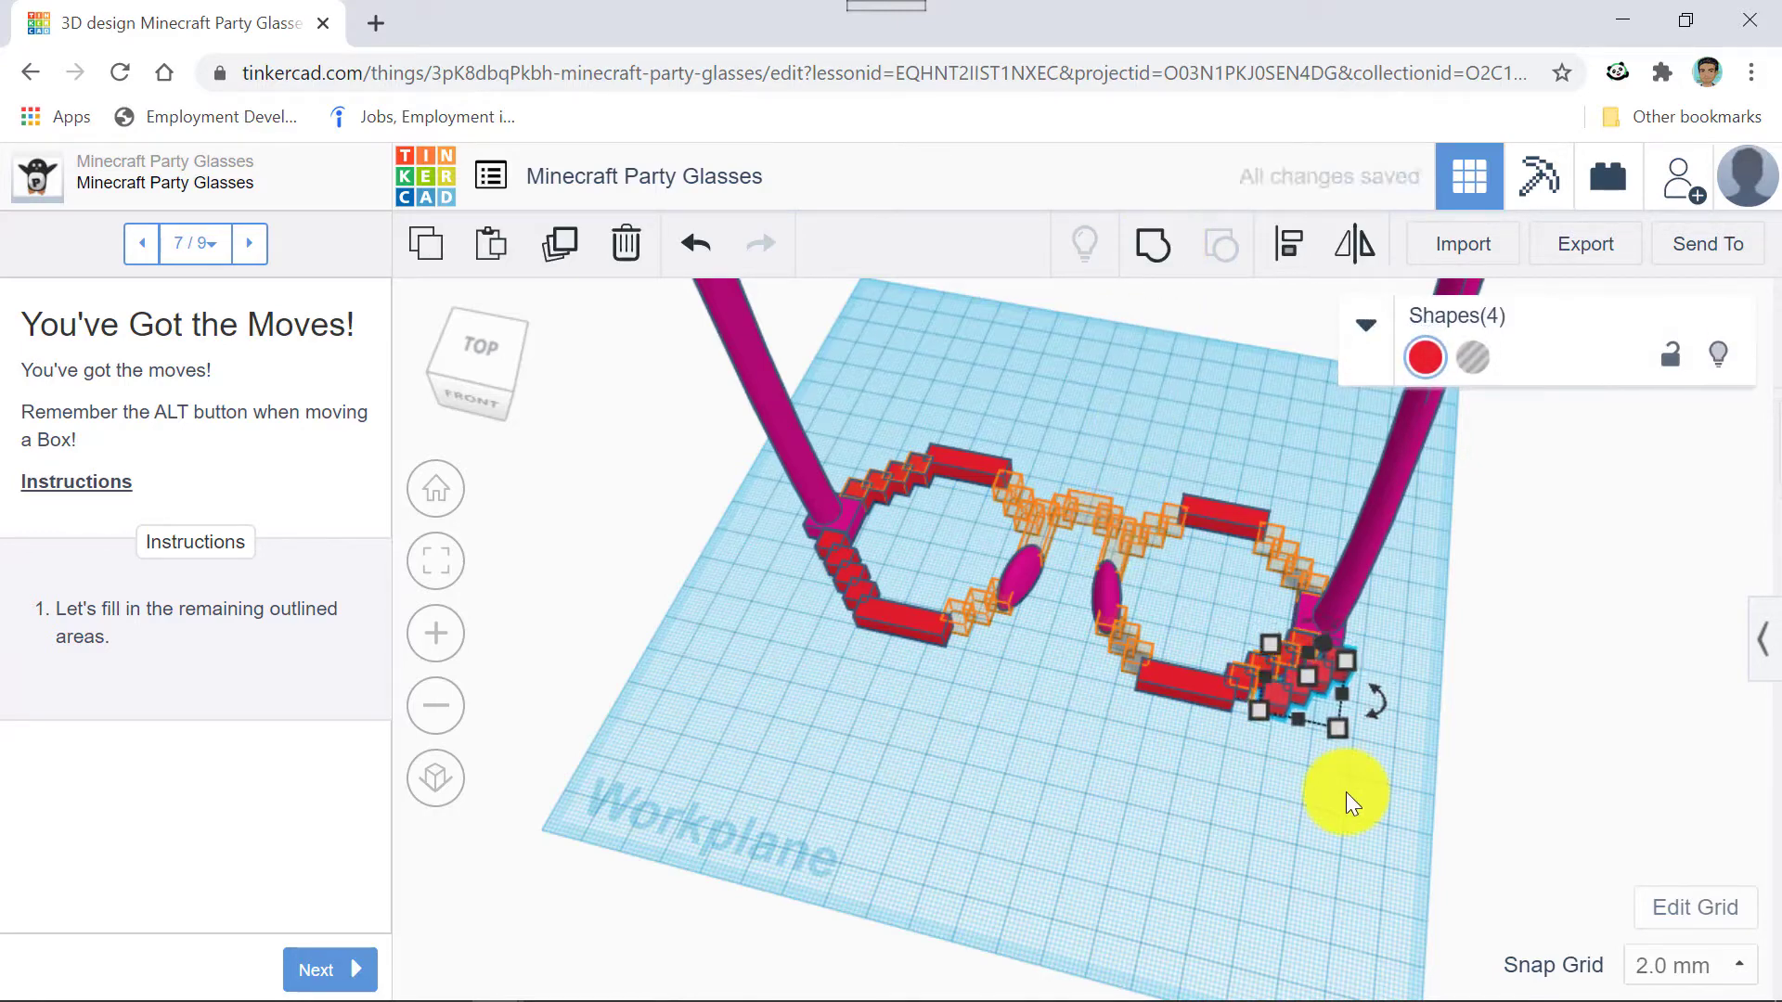
key(Down)
key(Down)
key(Down)
key(Down)
key(Down)
key(Down)
key(Down)
key(Down)
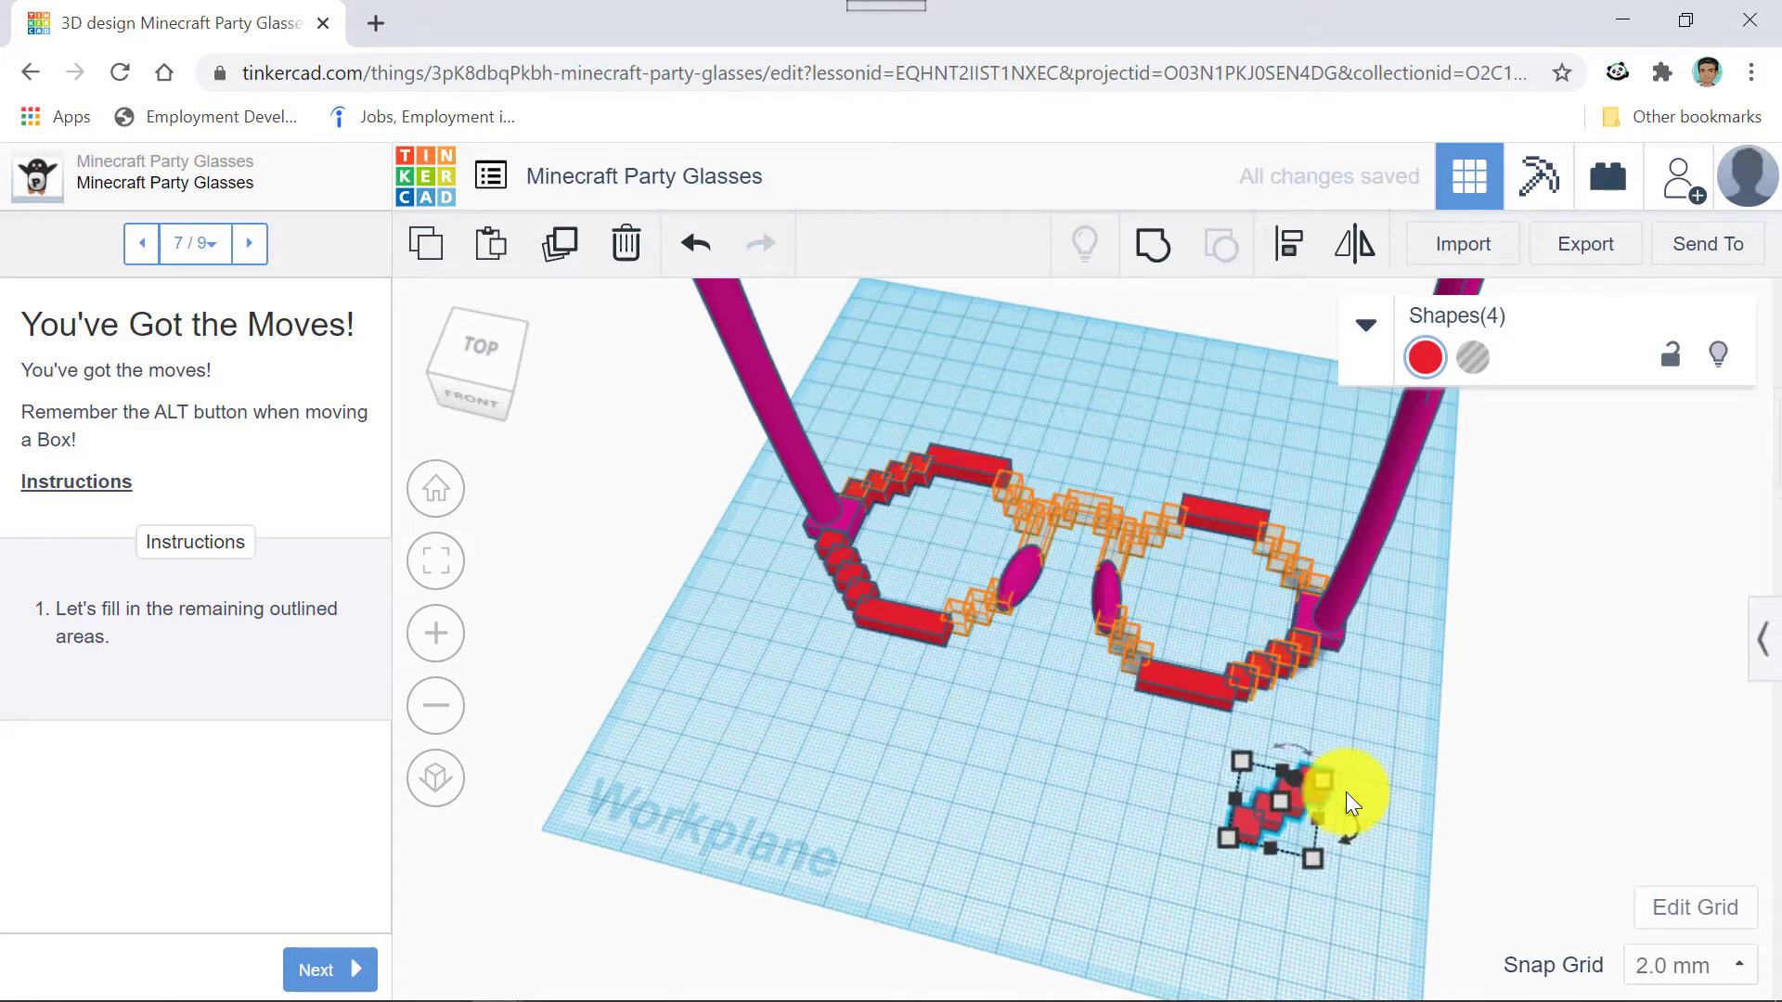
key(Left)
key(Left)
key(Left)
key(Left)
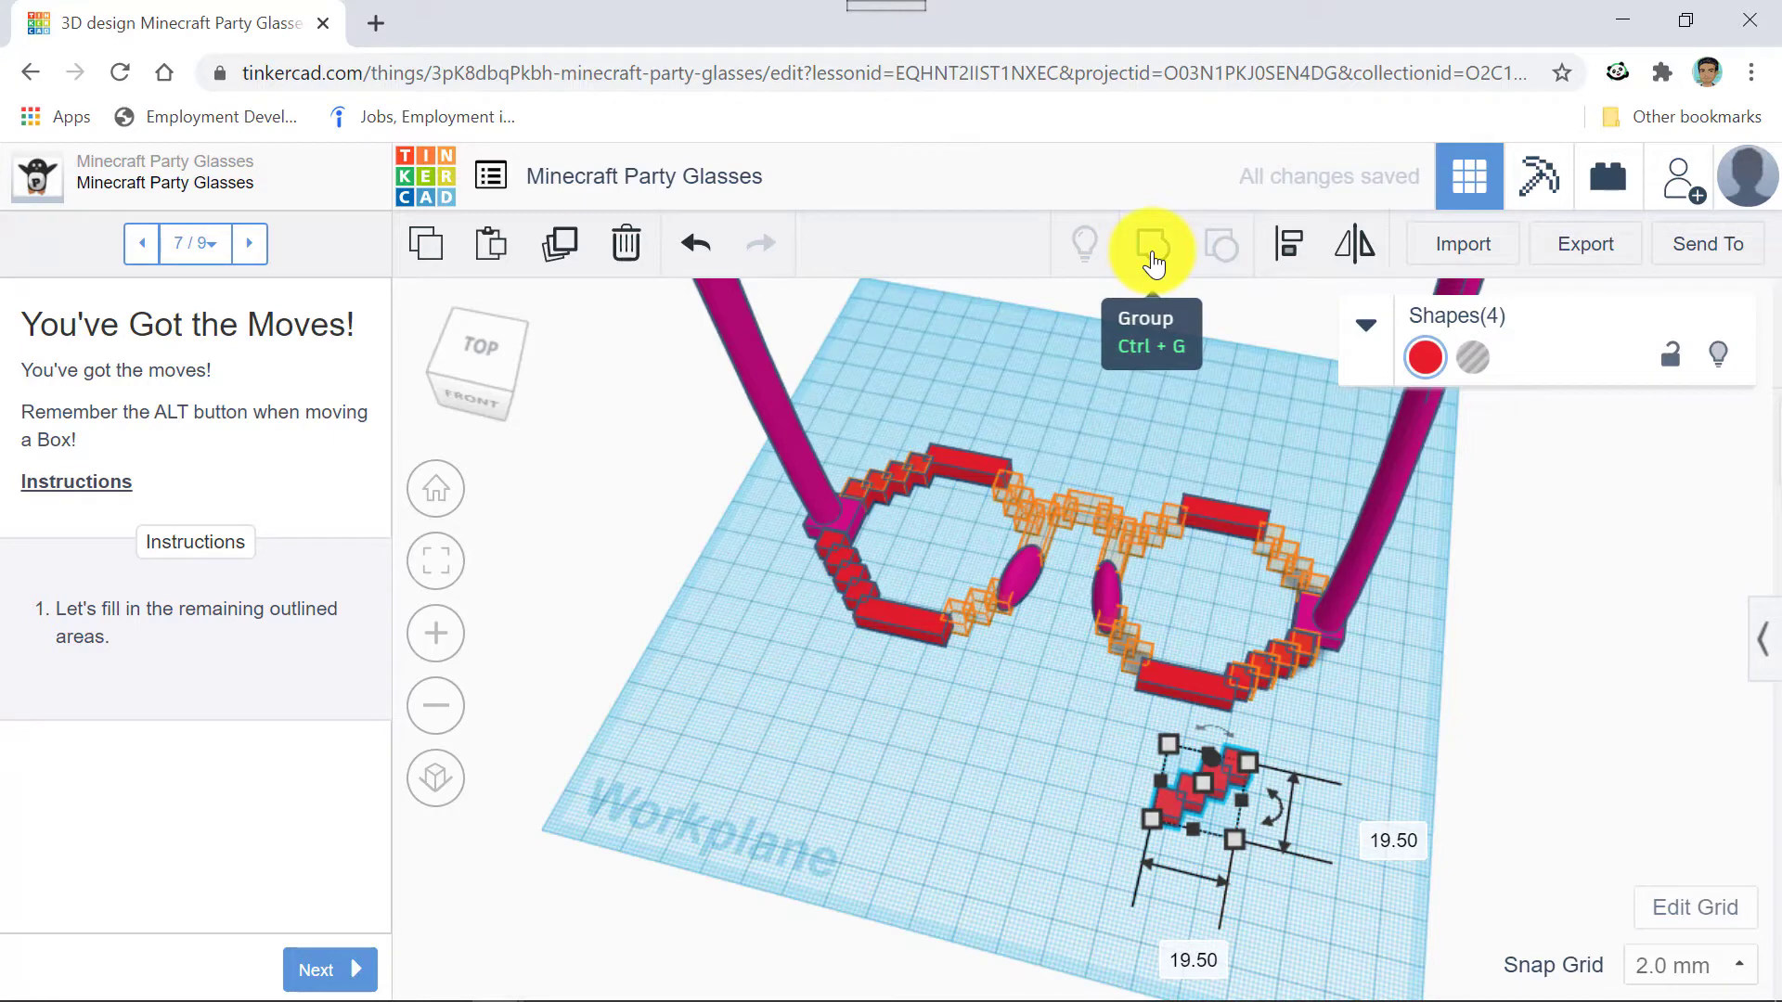
Group the four copied boxes and mirror the group left to right inside the right lens.
click(1151, 250)
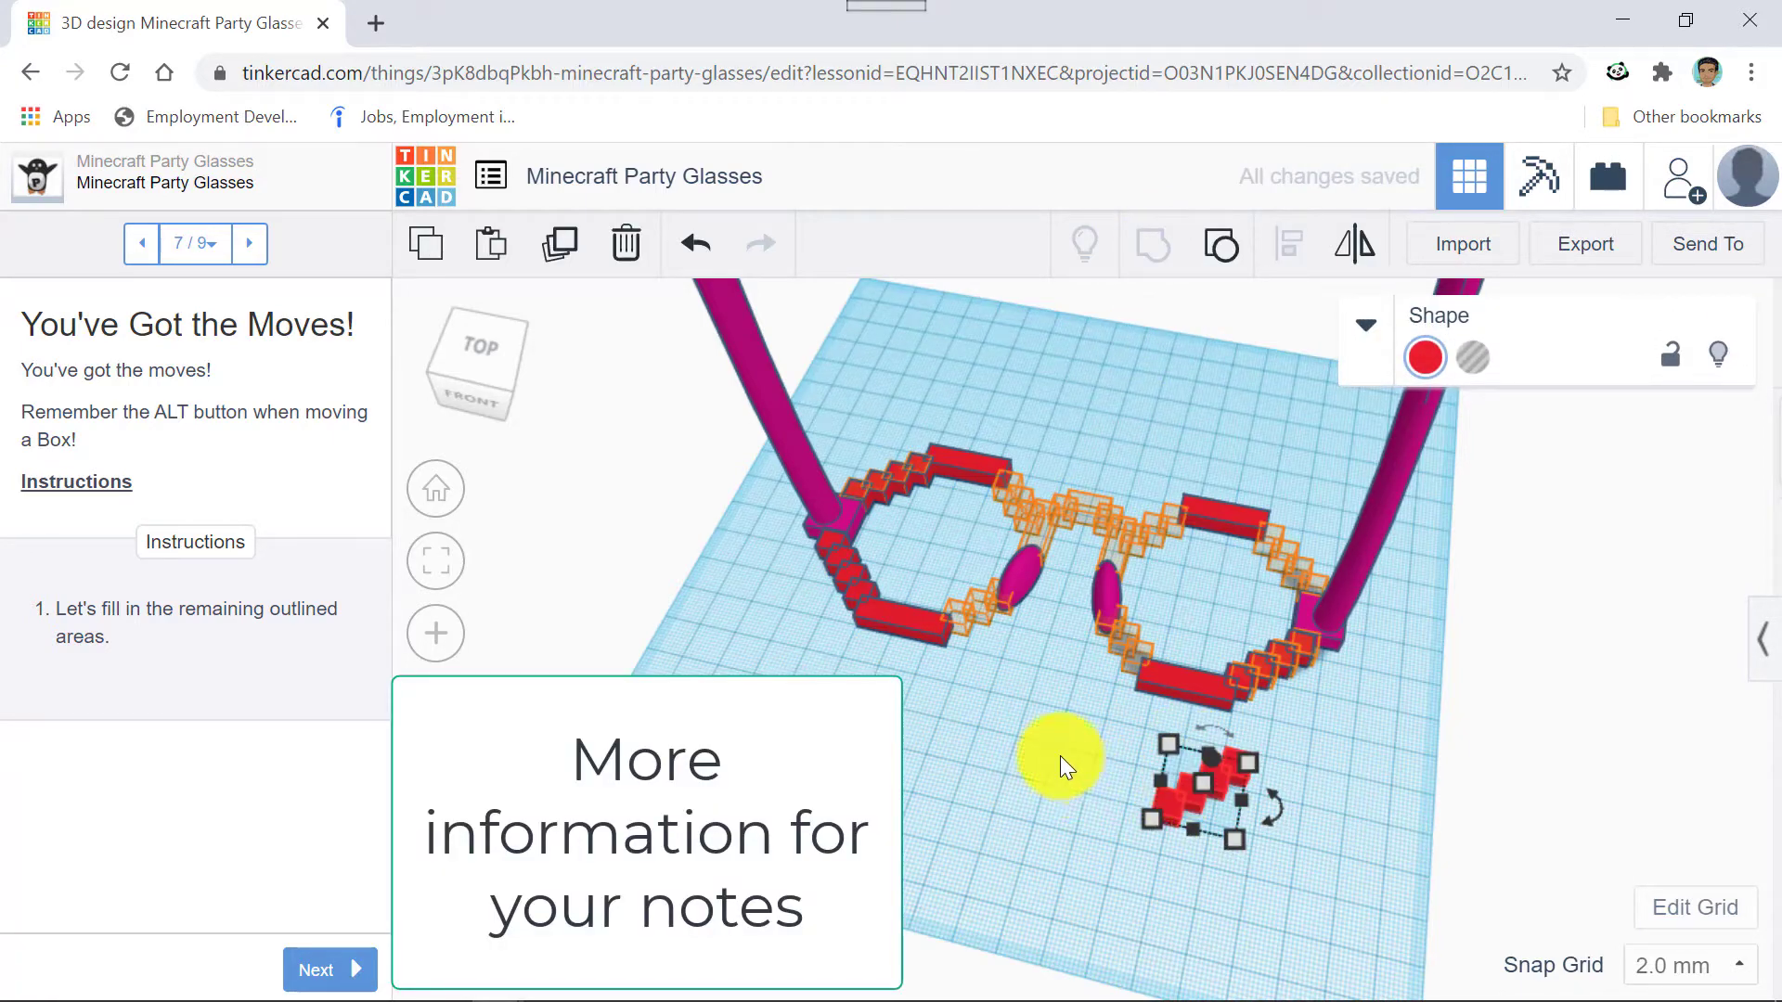
drag(1180, 795, 1212, 593)
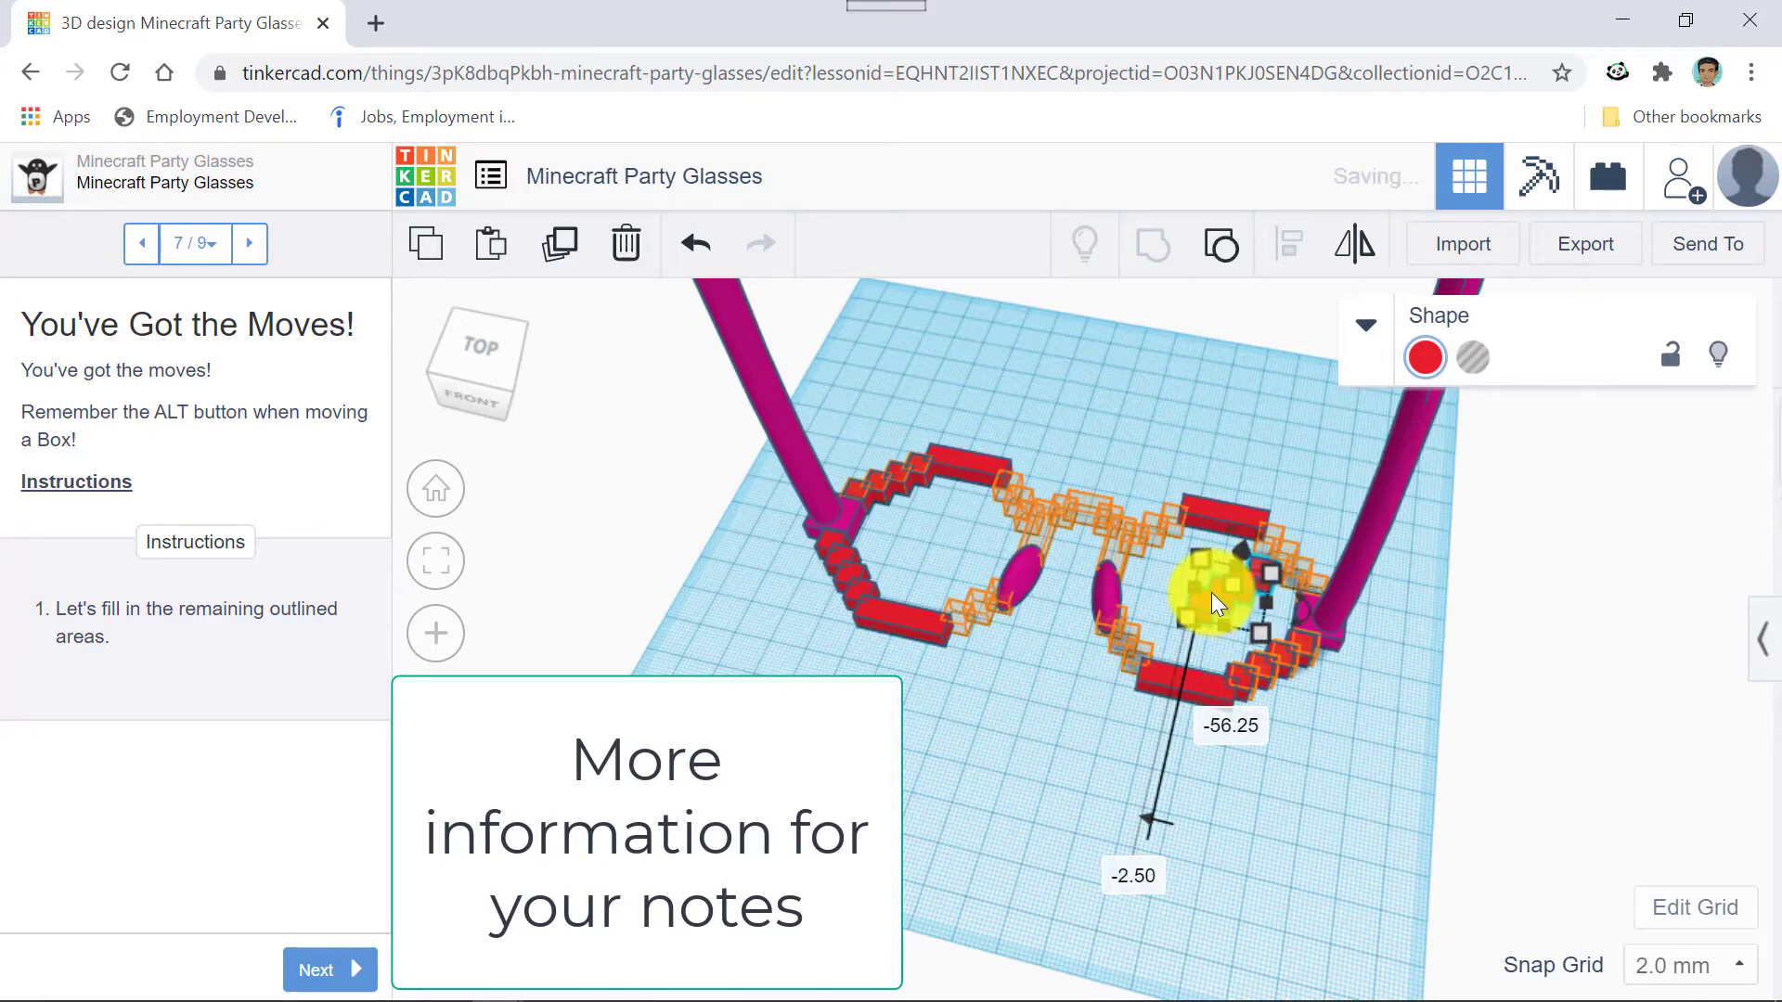
click(1357, 246)
click(1210, 652)
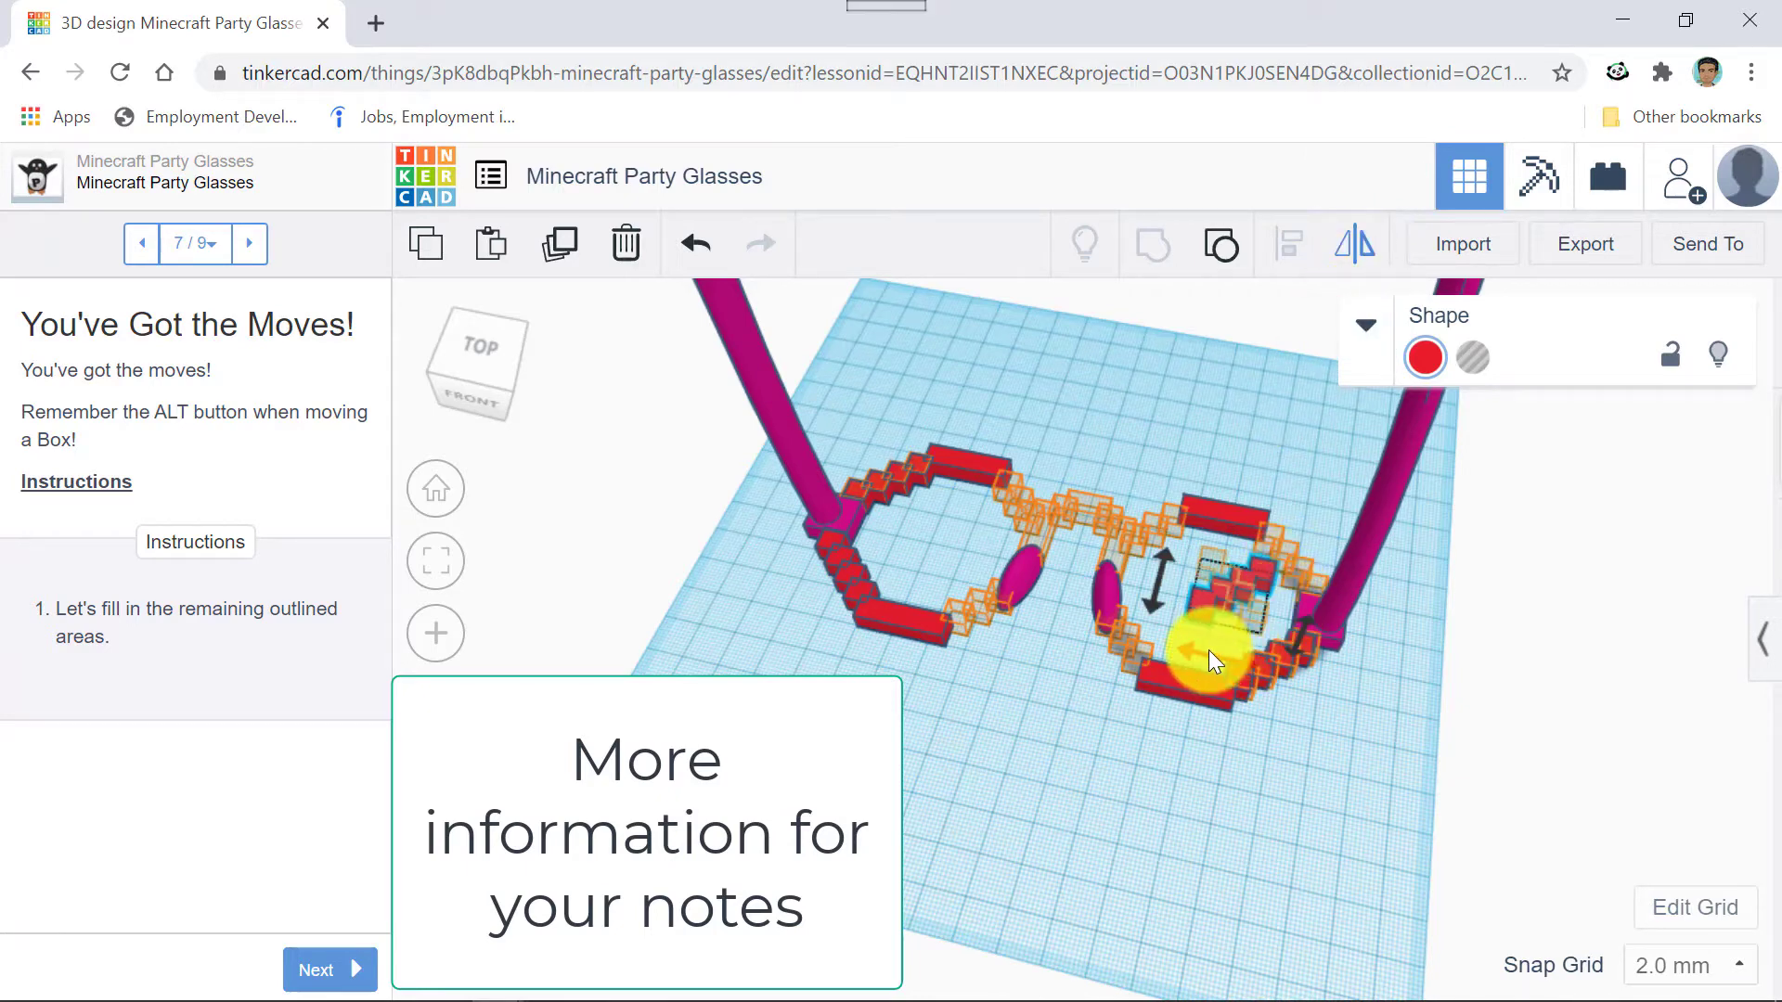
Mirror the grouped staircase front to back so it descends from rear-left to front-right inside the right lens.
click(1154, 583)
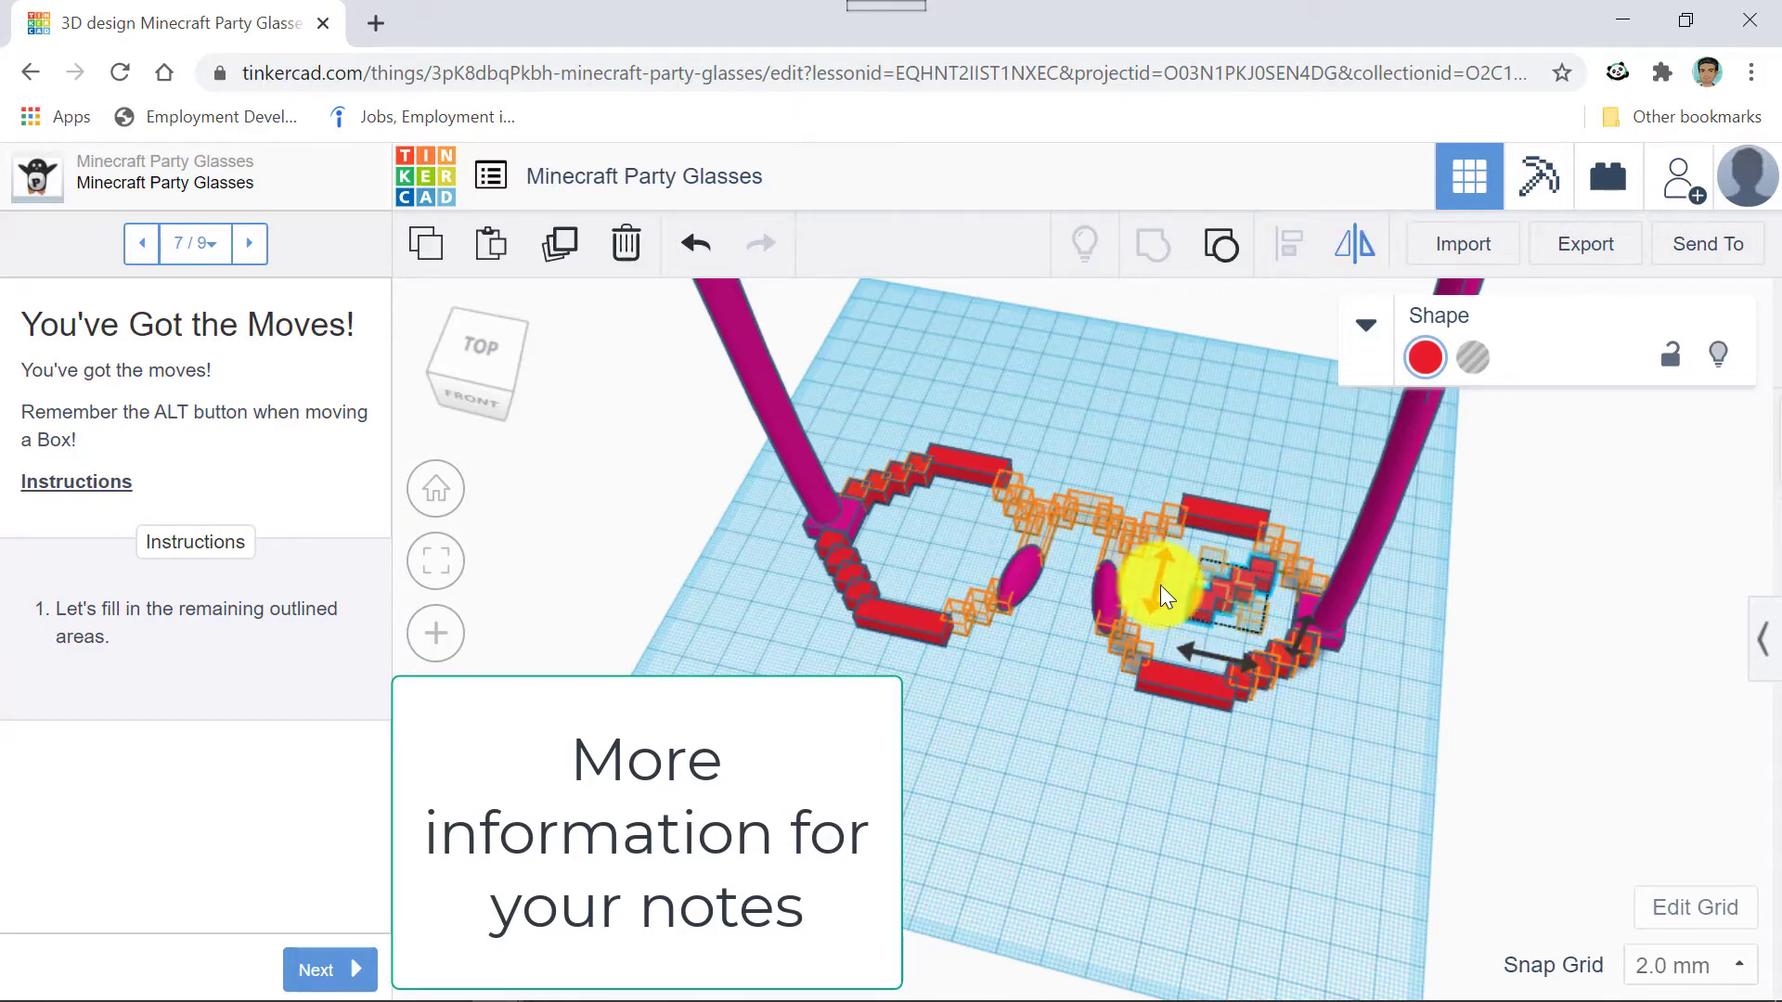
click(1160, 585)
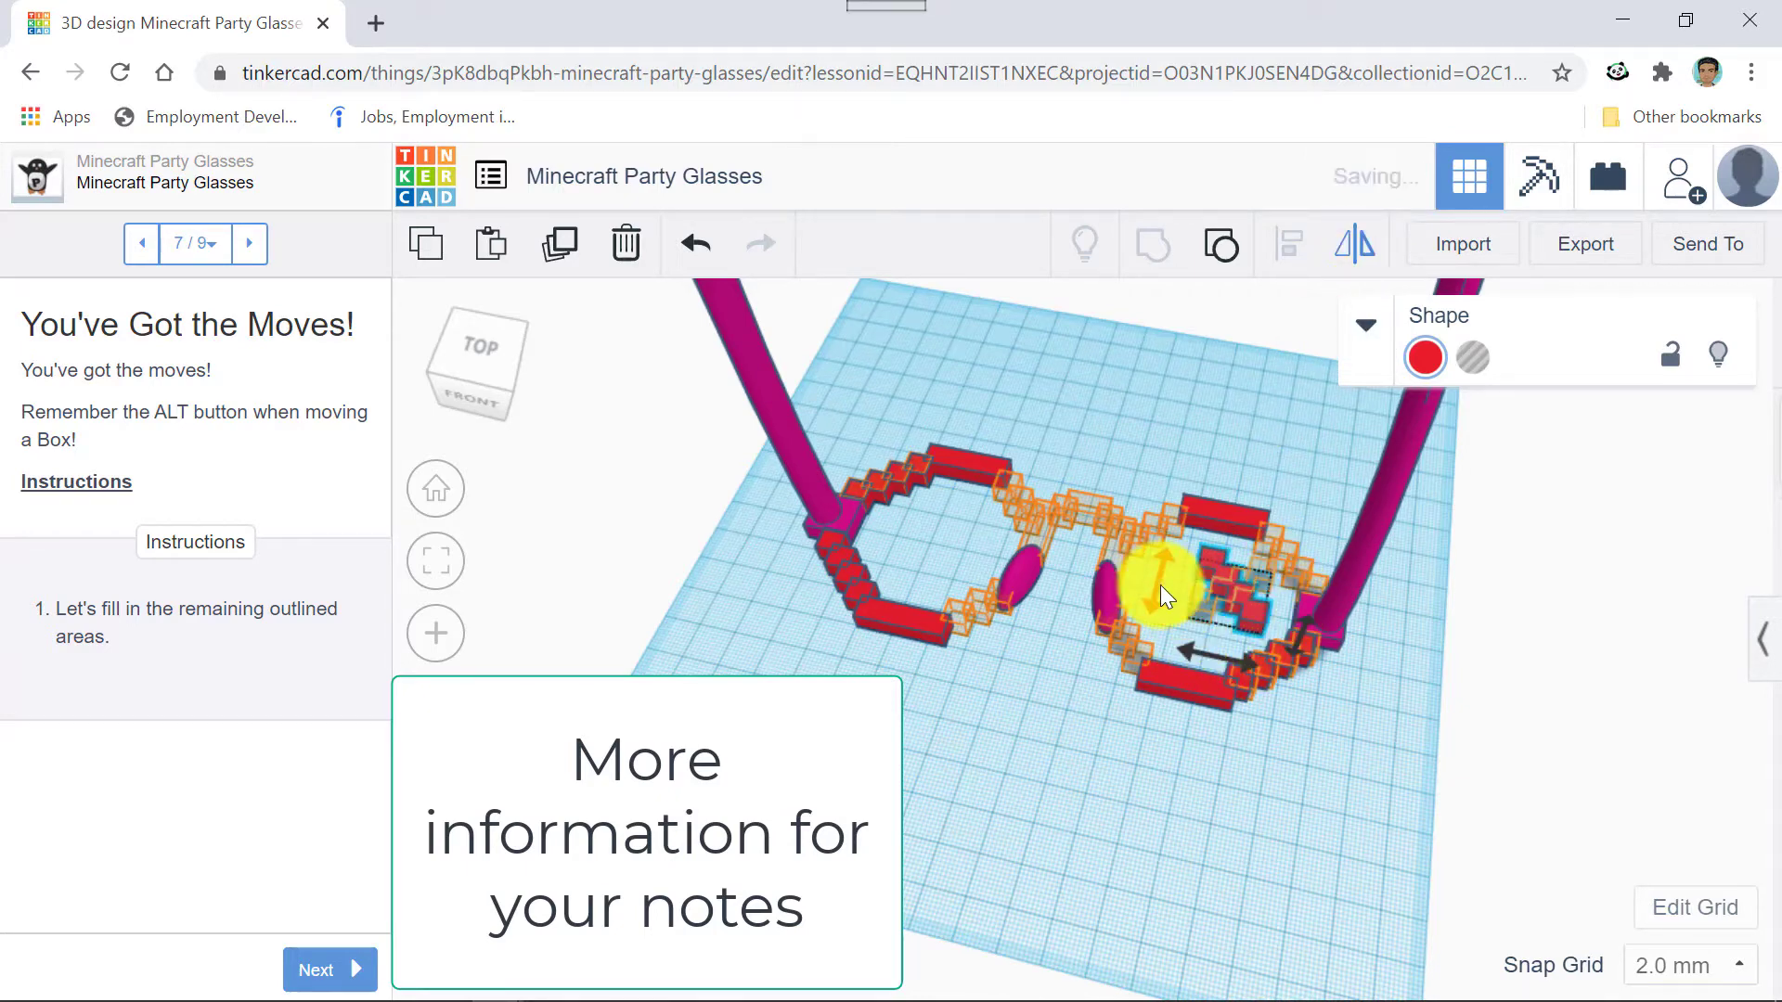
click(1220, 657)
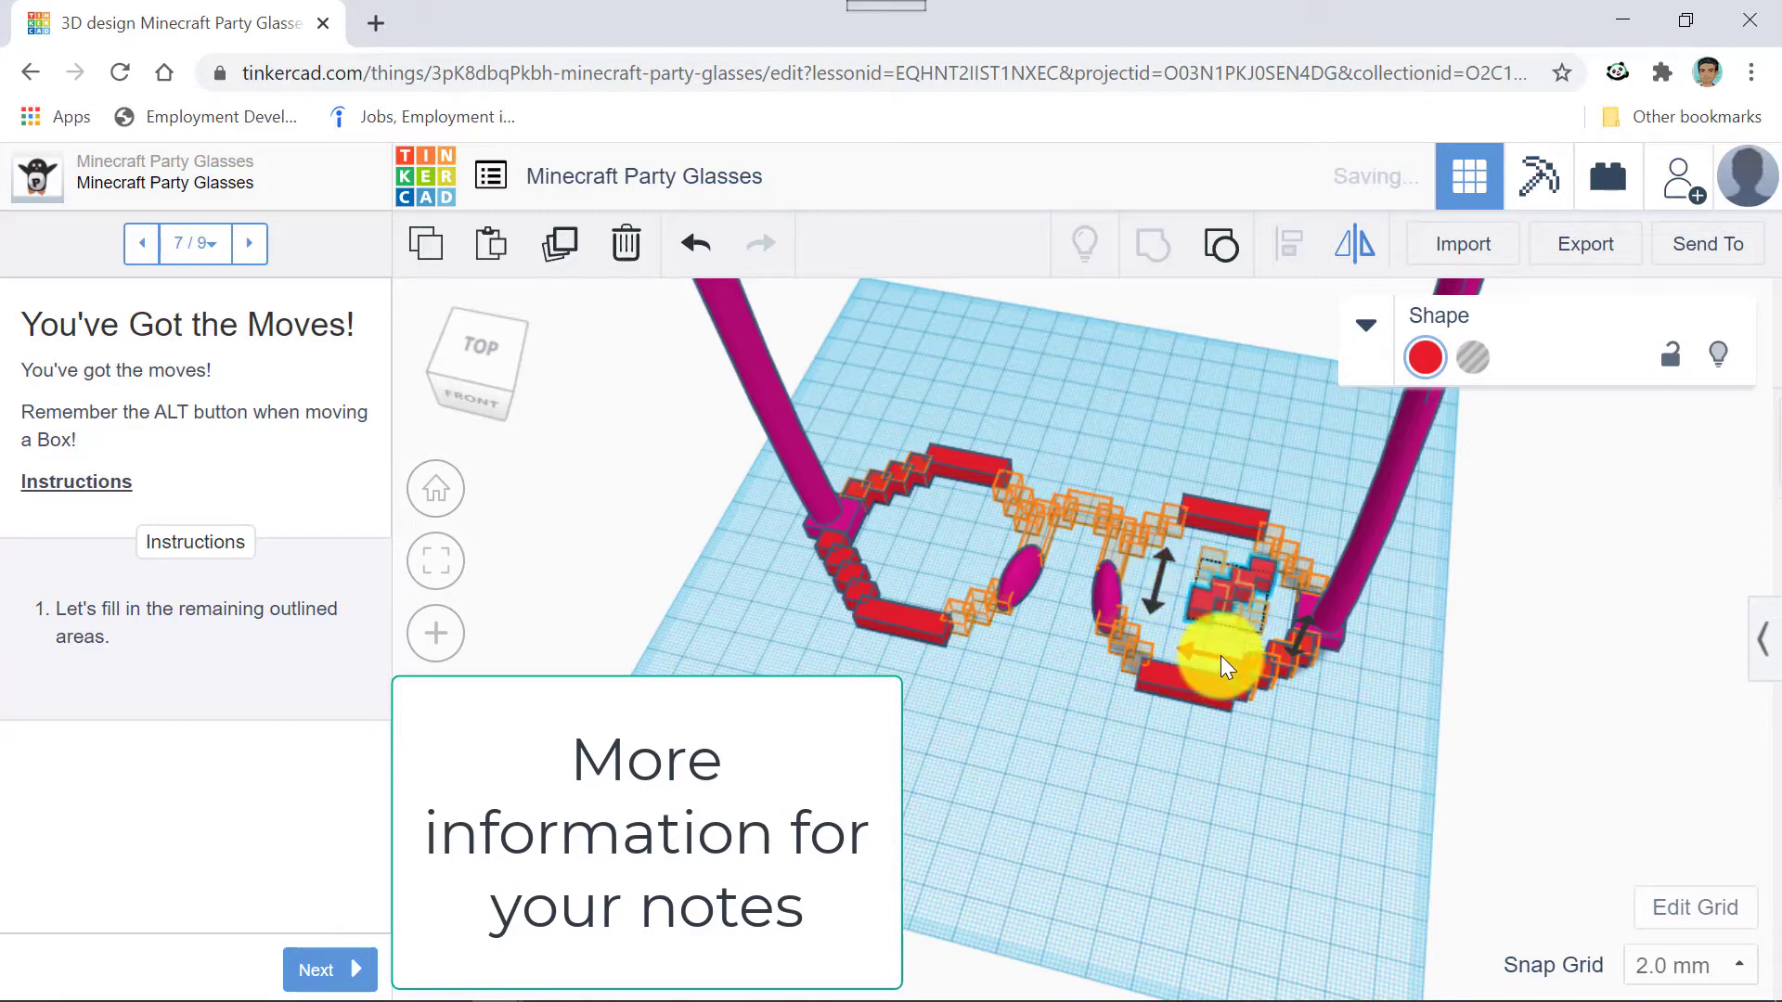
click(1151, 585)
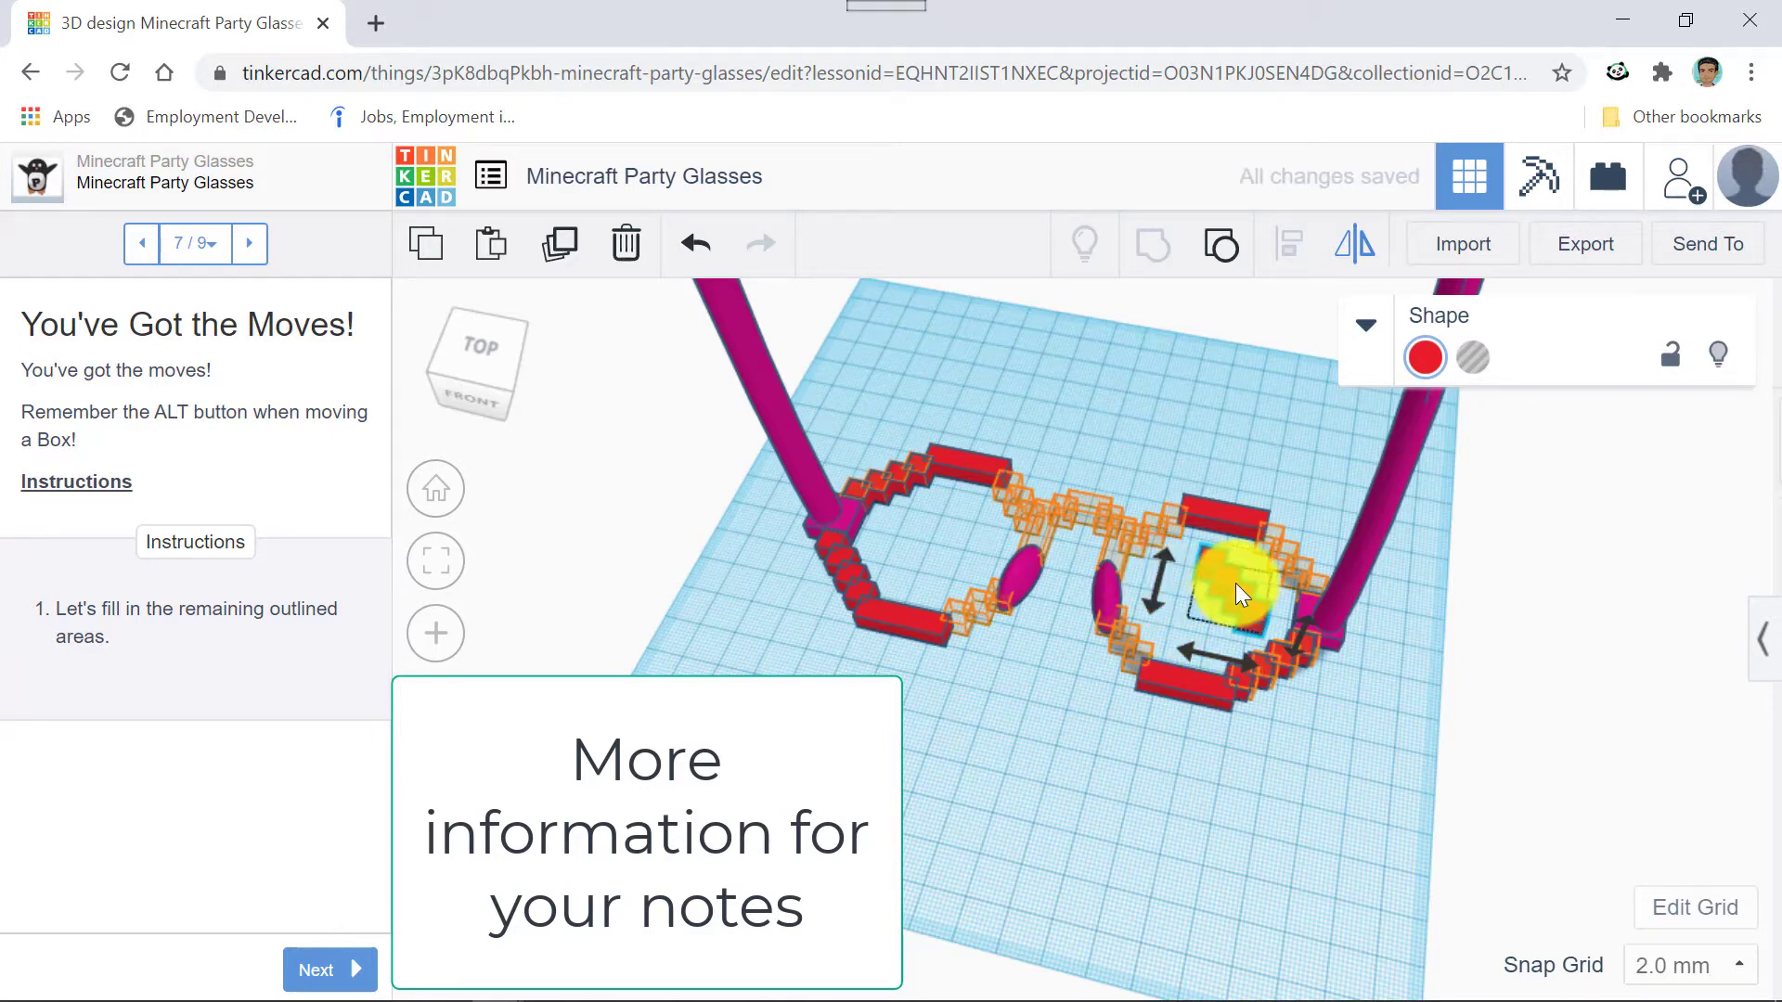
Position the mirrored staircase on the orange outlines between the rear-right long box and the right magenta base.
scroll(1234, 583, up, 5)
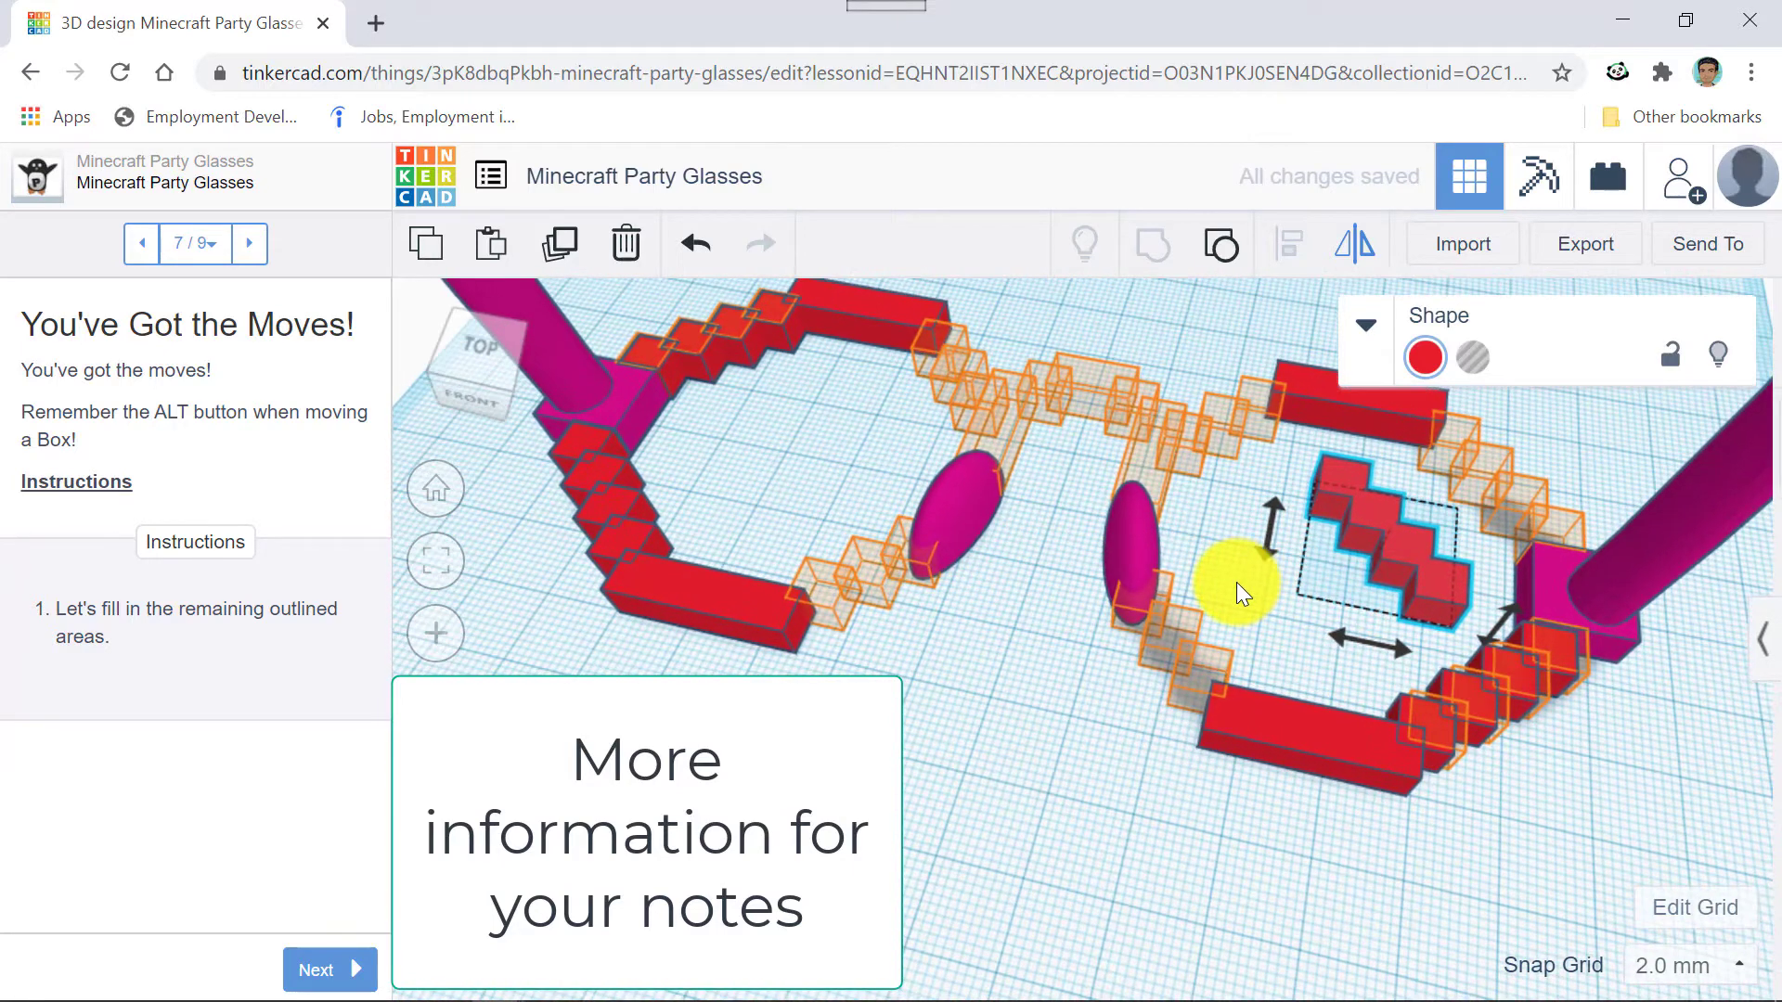
key(Right)
key(Right)
key(Right)
key(Right)
key(Right)
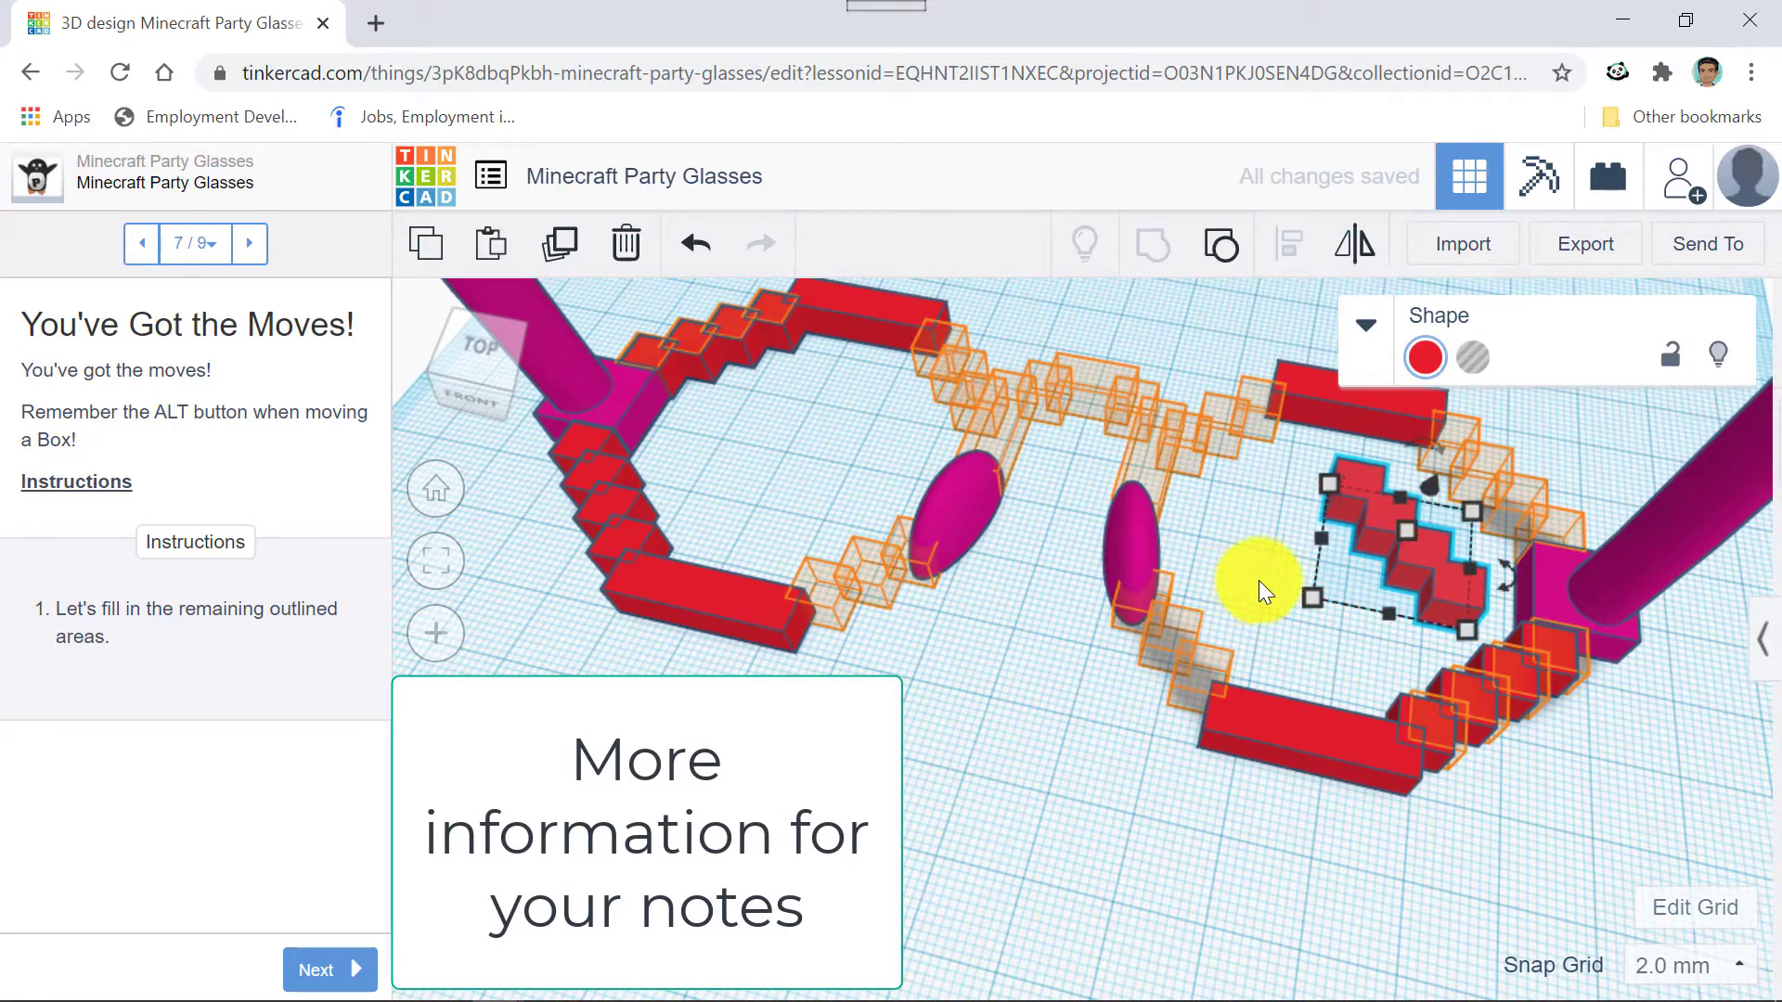
key(Up)
key(Up)
key(Up)
key(Up)
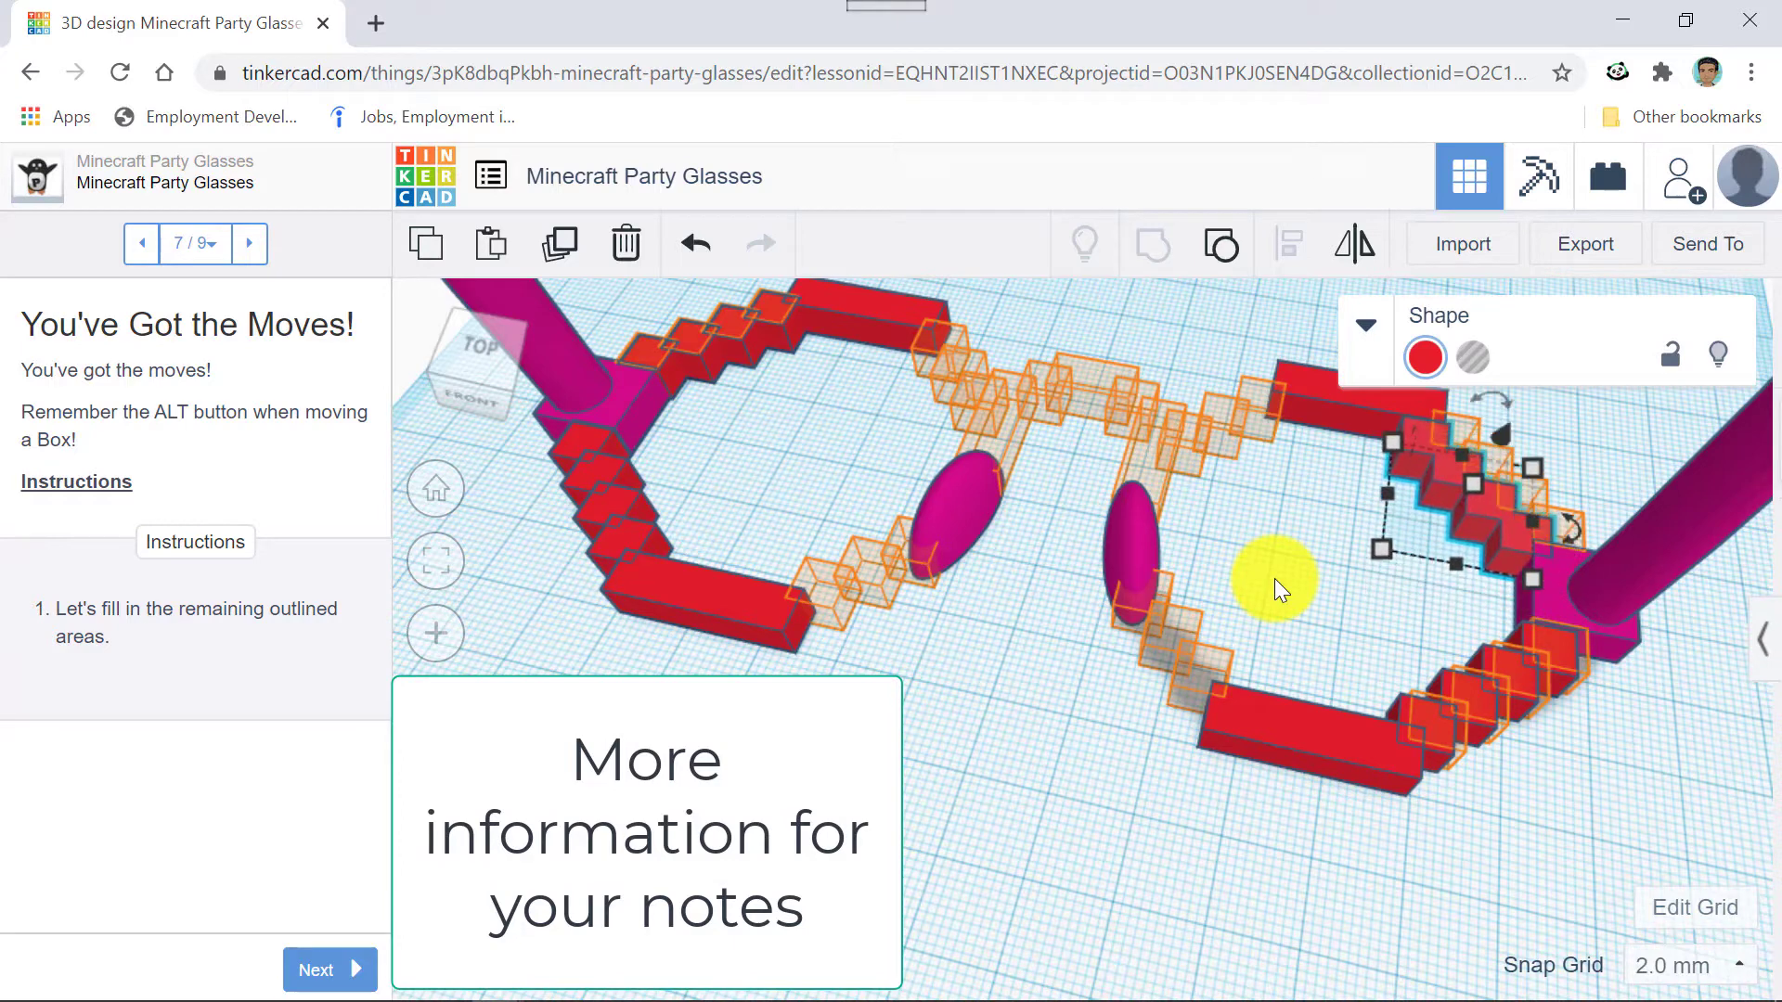
key(Right)
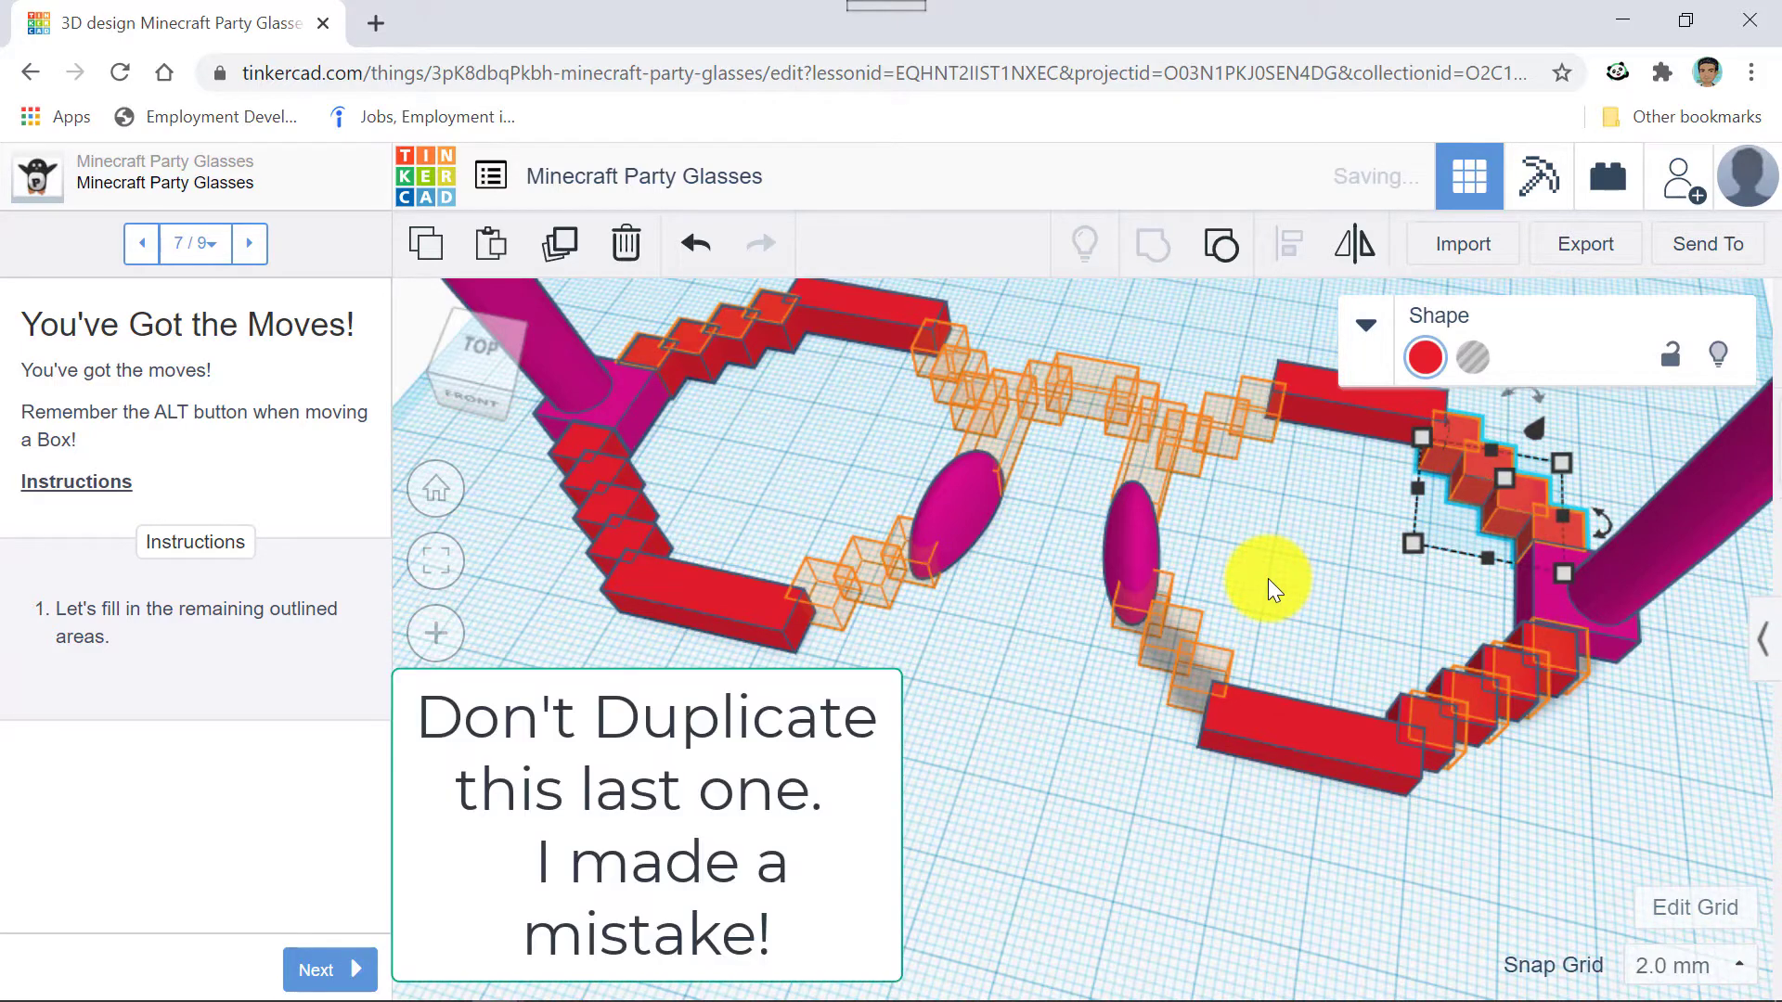
Duplicate the rear-right staircase and move the ungrouped copy across the glasses into the left lens.
key(ctrl+d)
key(ctrl+shift+g)
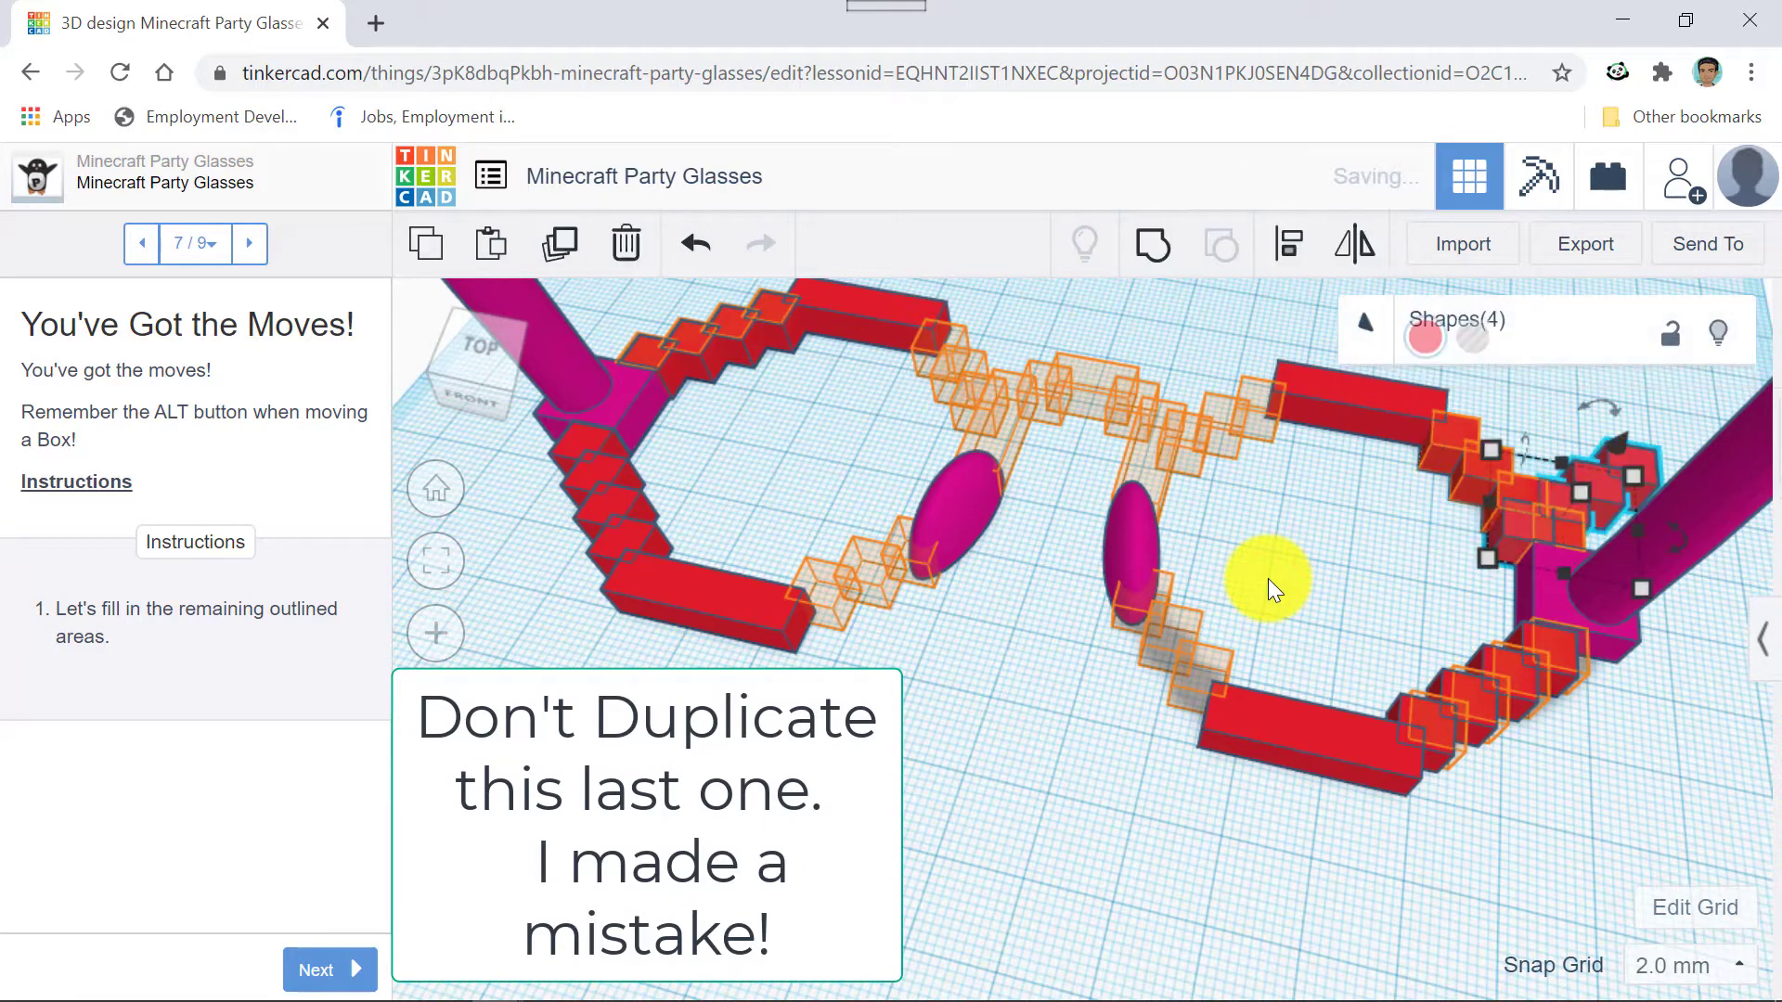
key(Left)
key(Left)
key(Left)
key(Left)
key(Left)
key(Left)
key(Left)
key(Left)
key(Left)
key(Left)
key(Left)
key(Left)
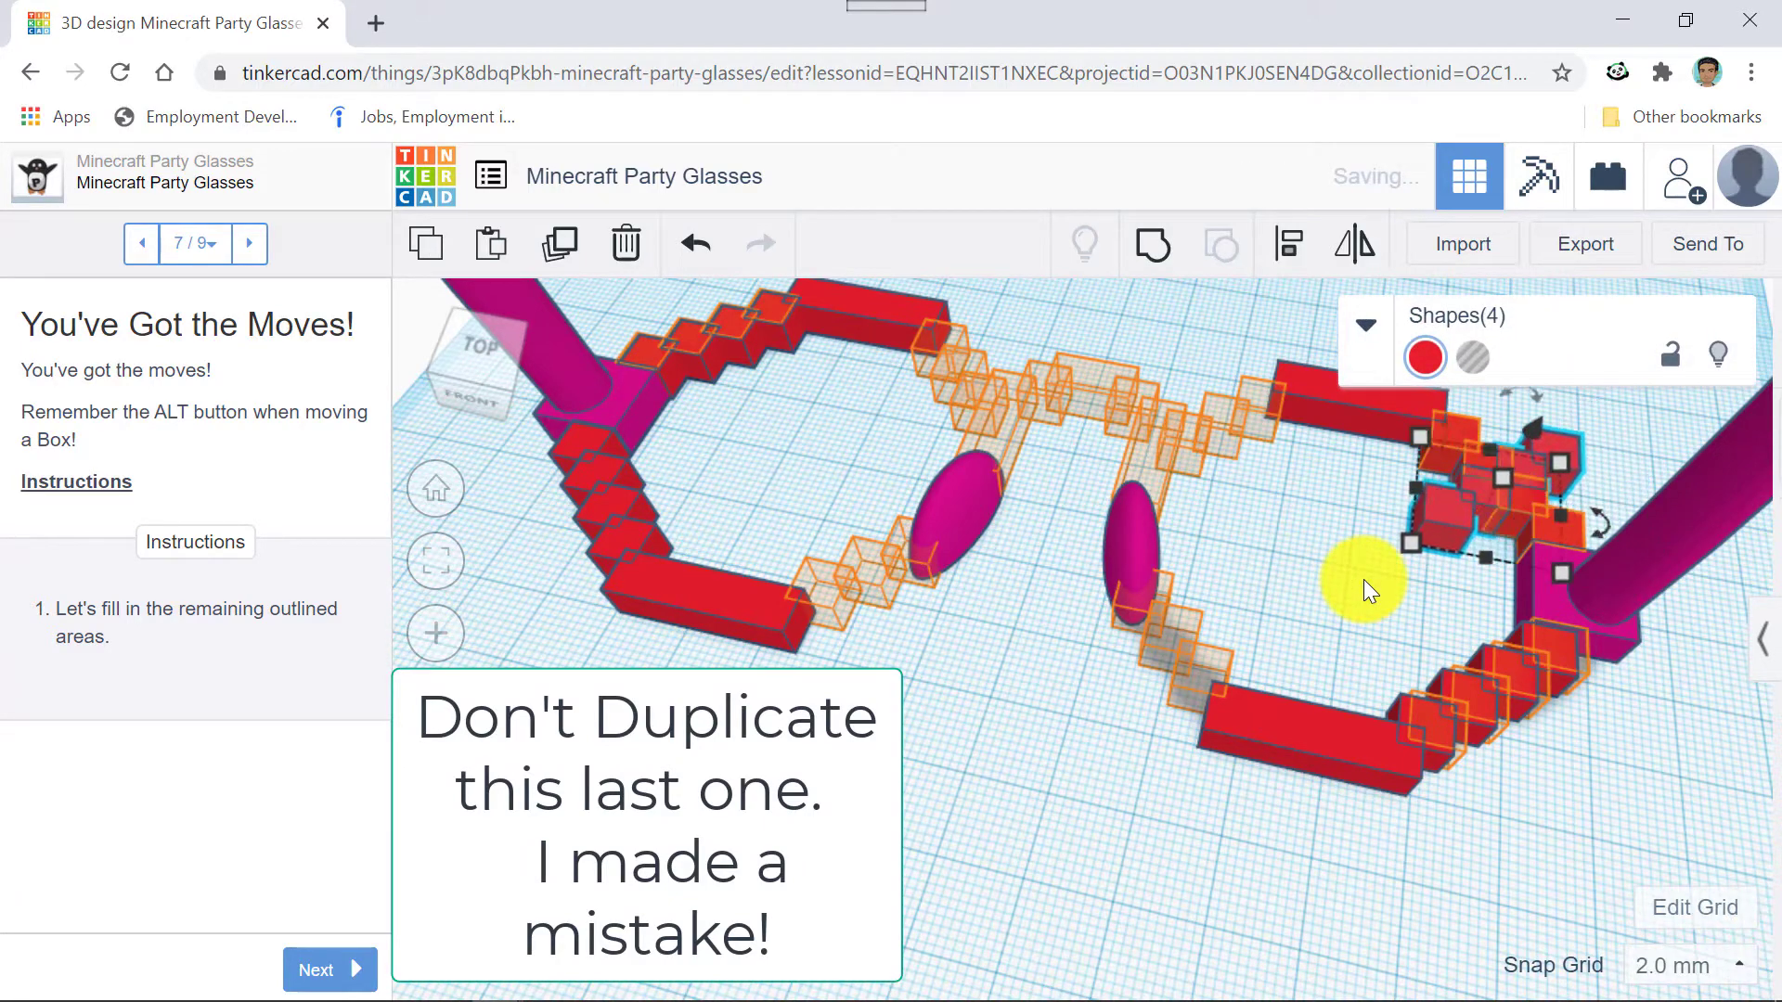
key(Left)
key(Left)
key(Left)
key(Left)
key(Left)
key(Left)
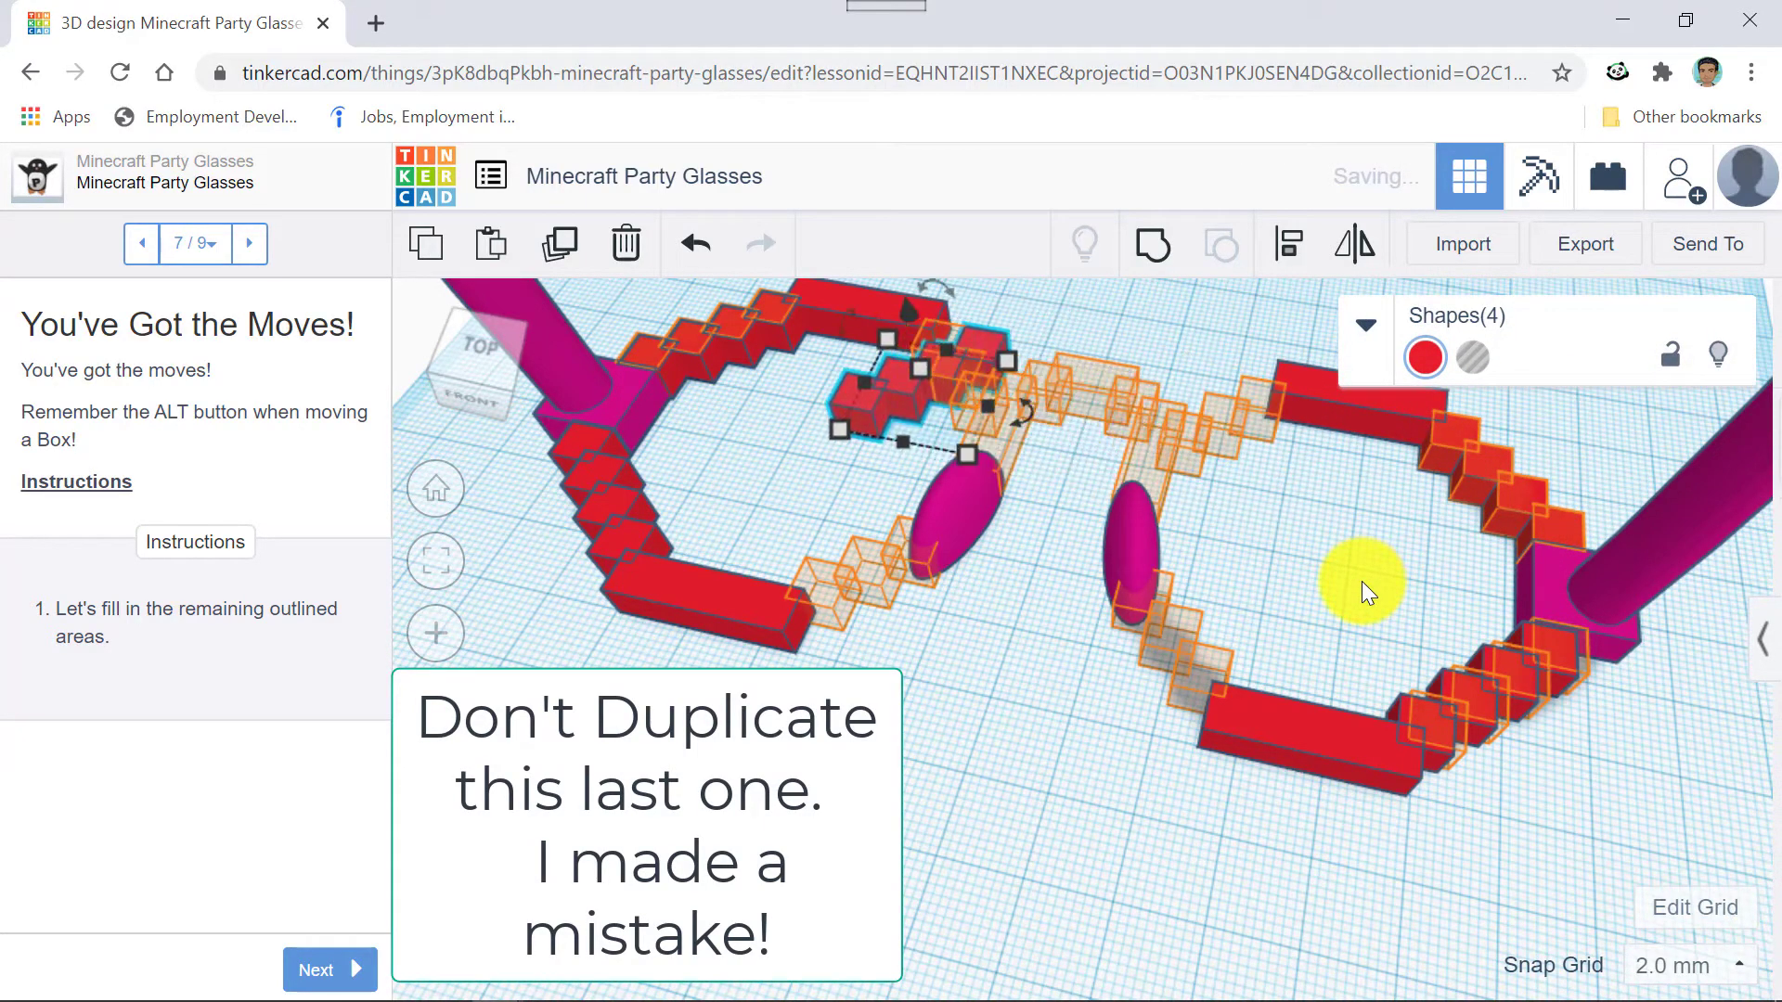
key(Down)
key(Down)
key(Down)
key(Down)
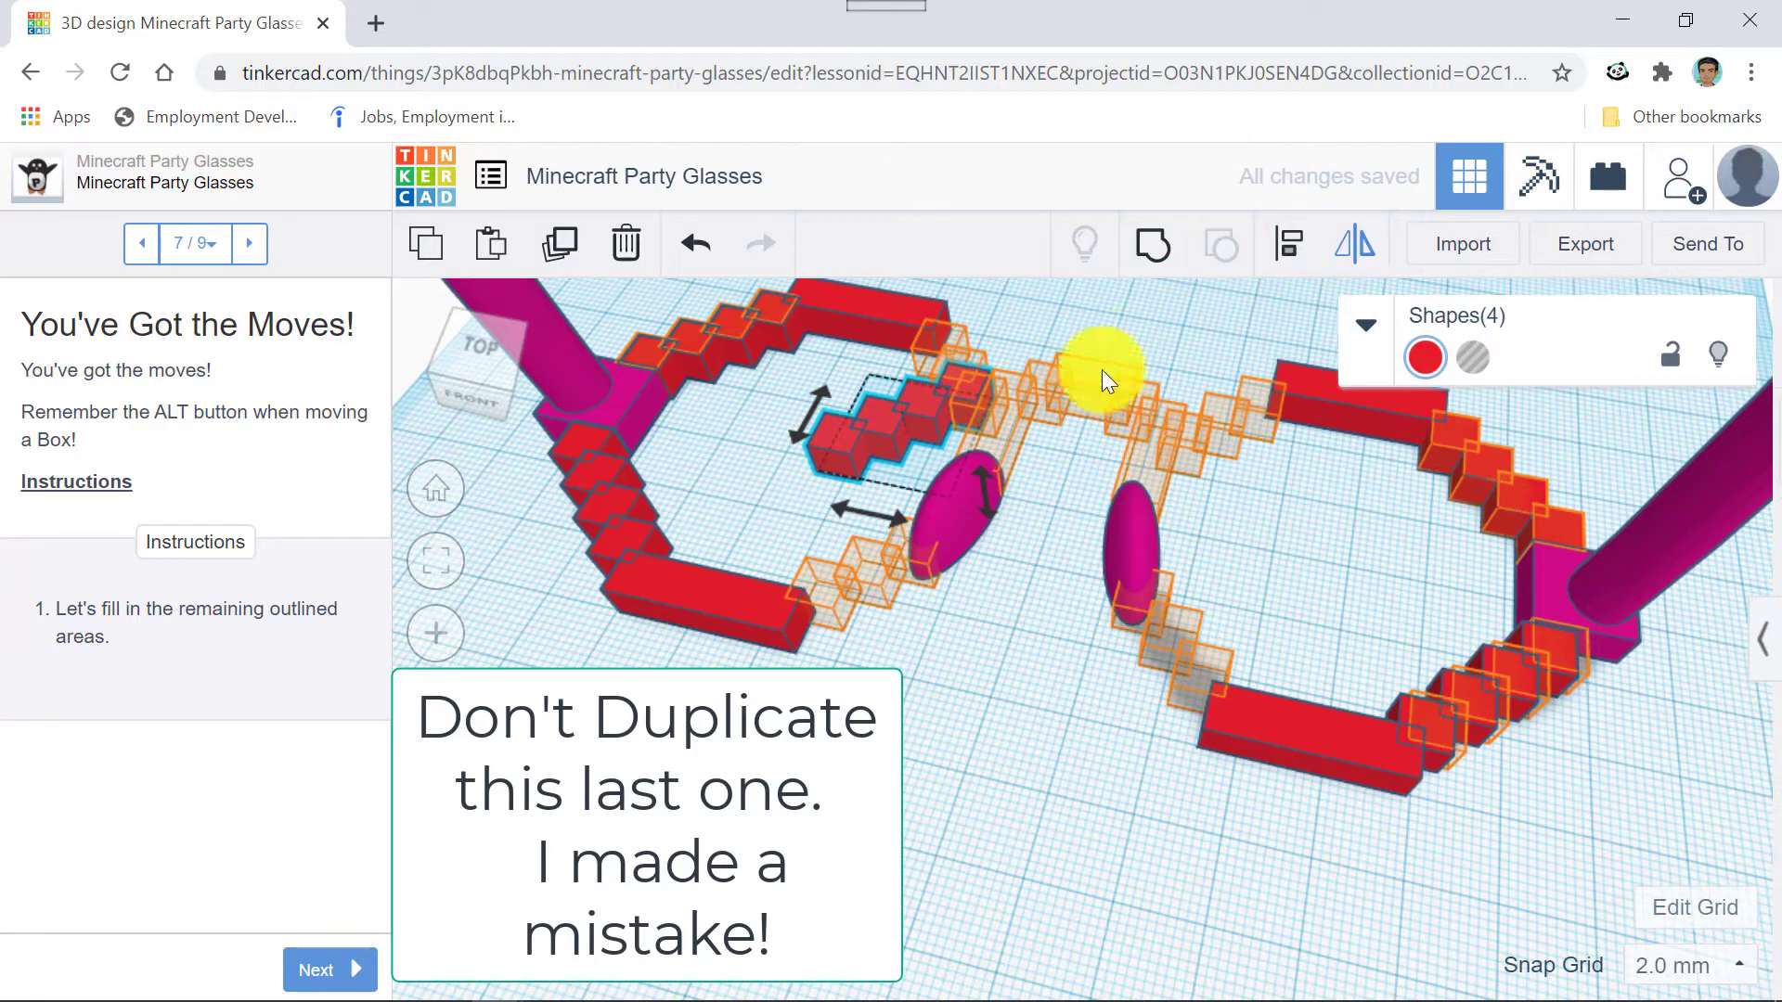
Mirror the copy left to right and position it on the orange outlines between the rear-left long box and the nose bridge.
click(863, 503)
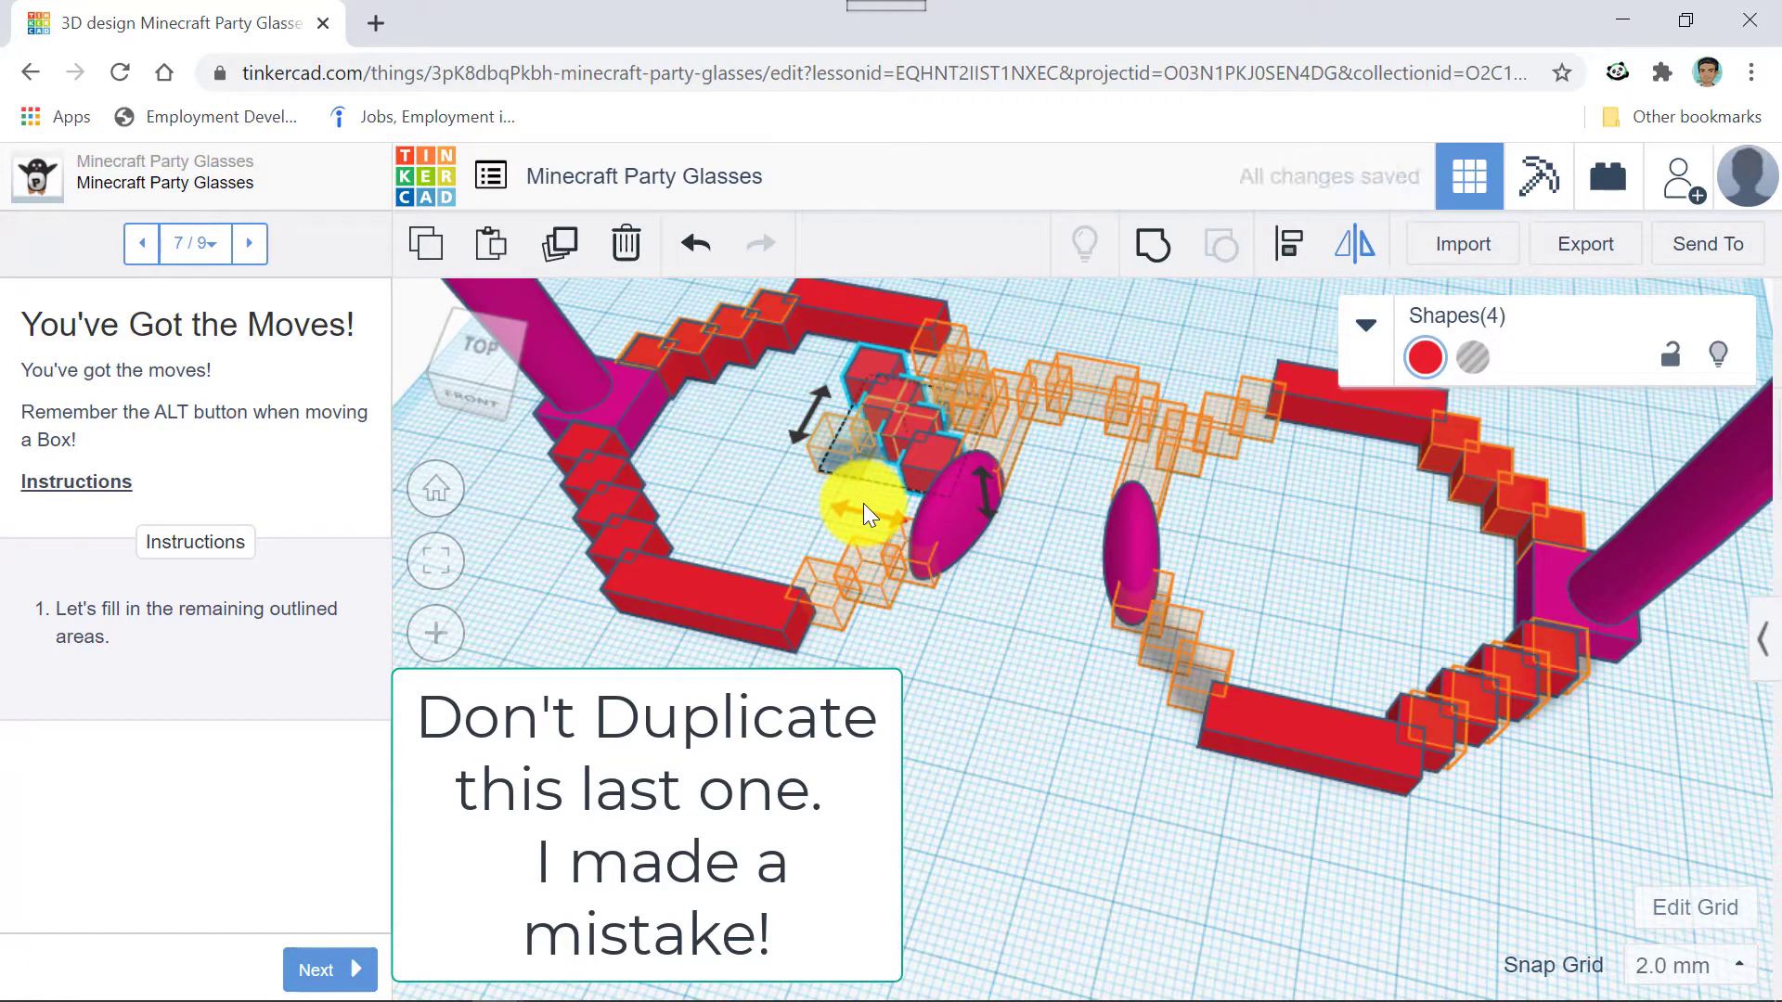
key(Escape)
key(Right)
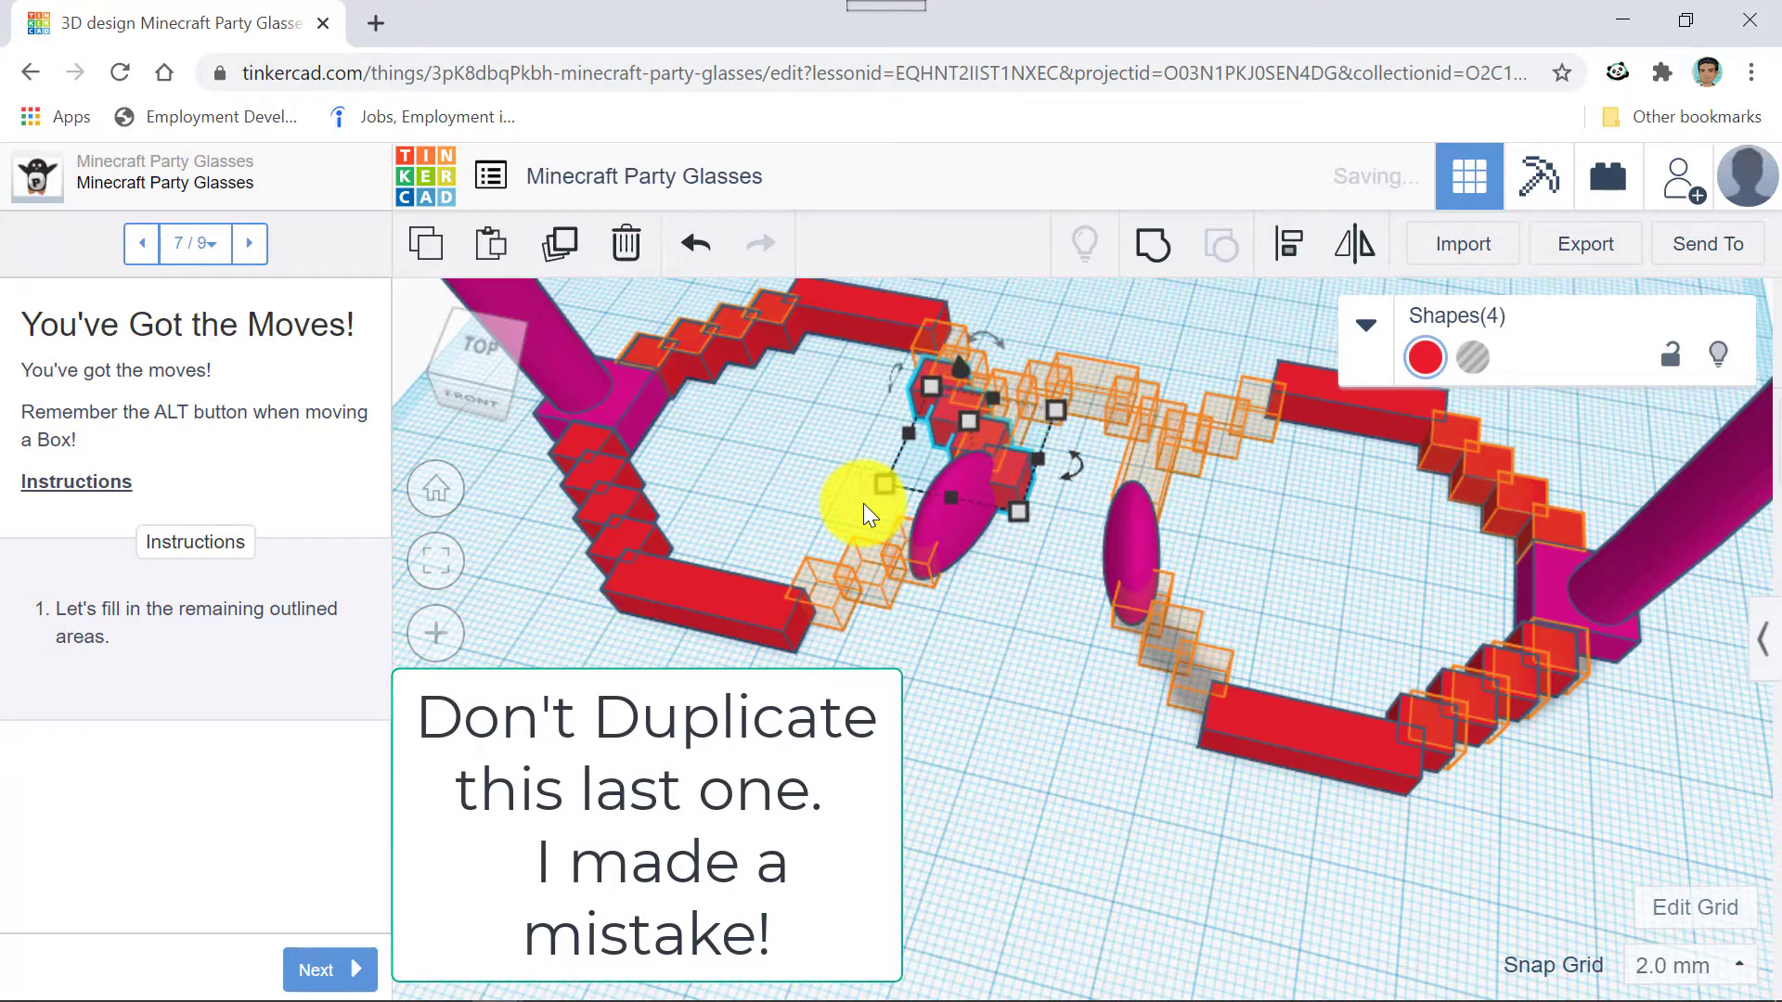
key(Up)
key(Up)
key(Up)
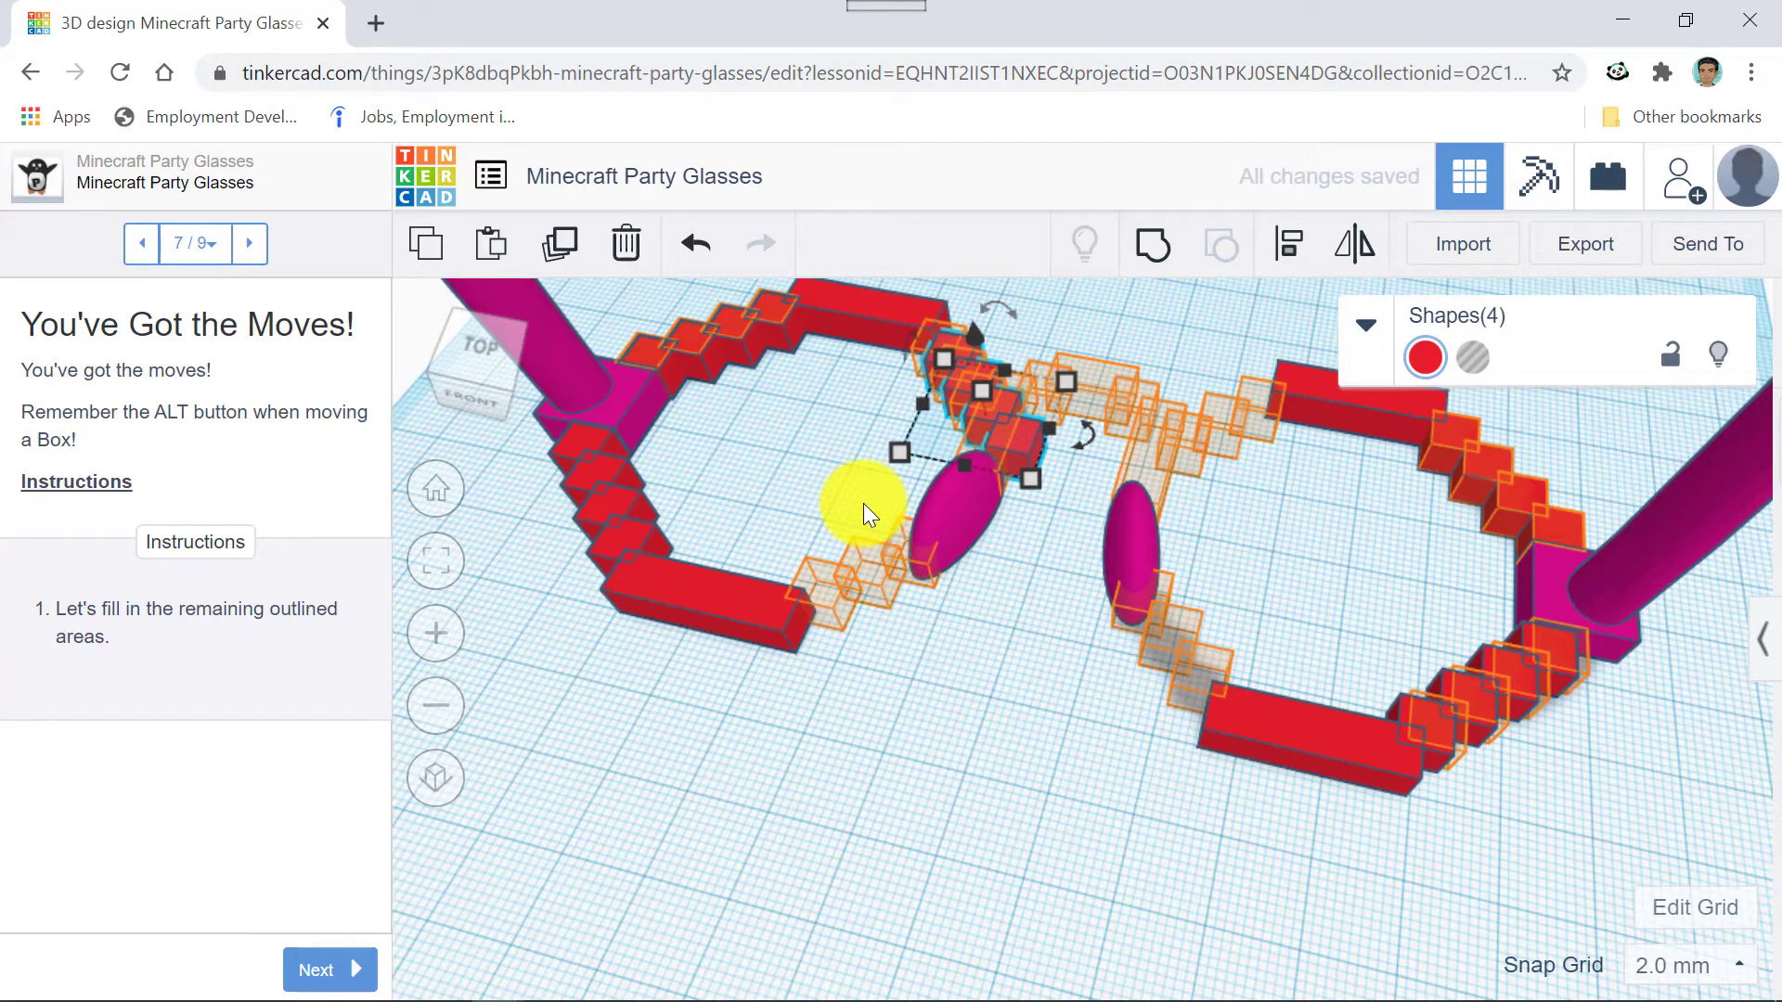
key(Left)
key(Up)
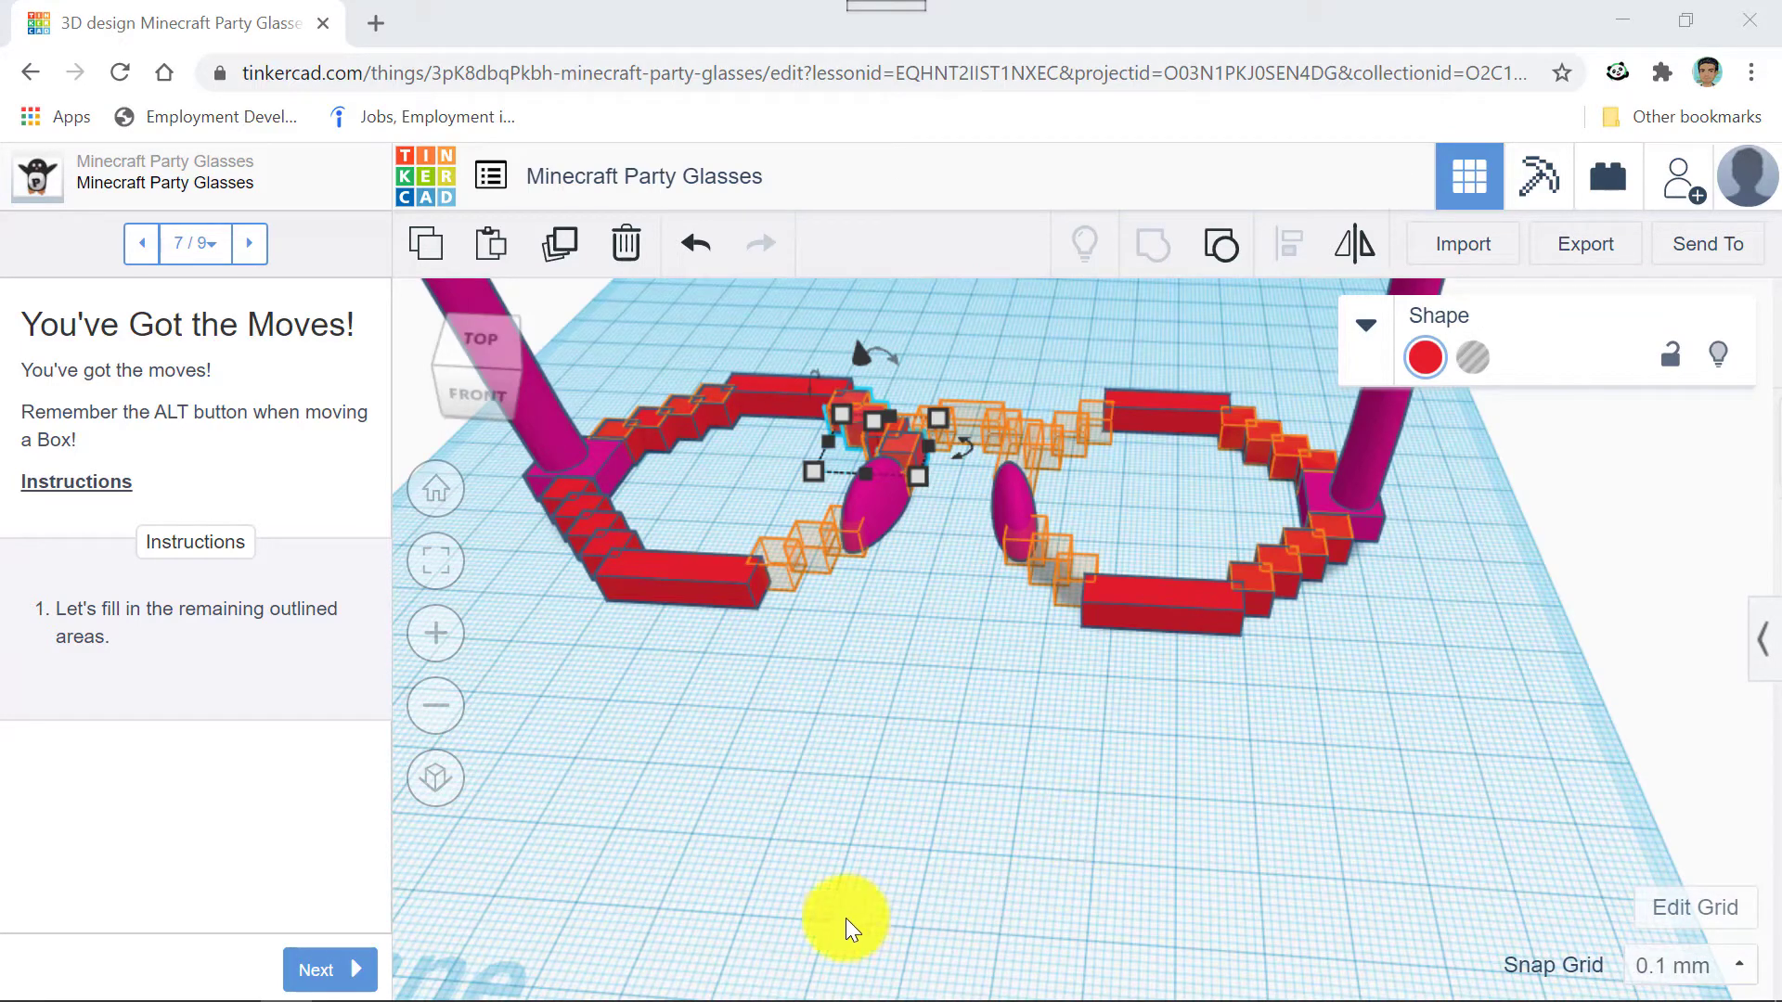
Delete the copied staircase boxes between the rear-left long box and the left nose pad.
scroll(995, 670, up, 5)
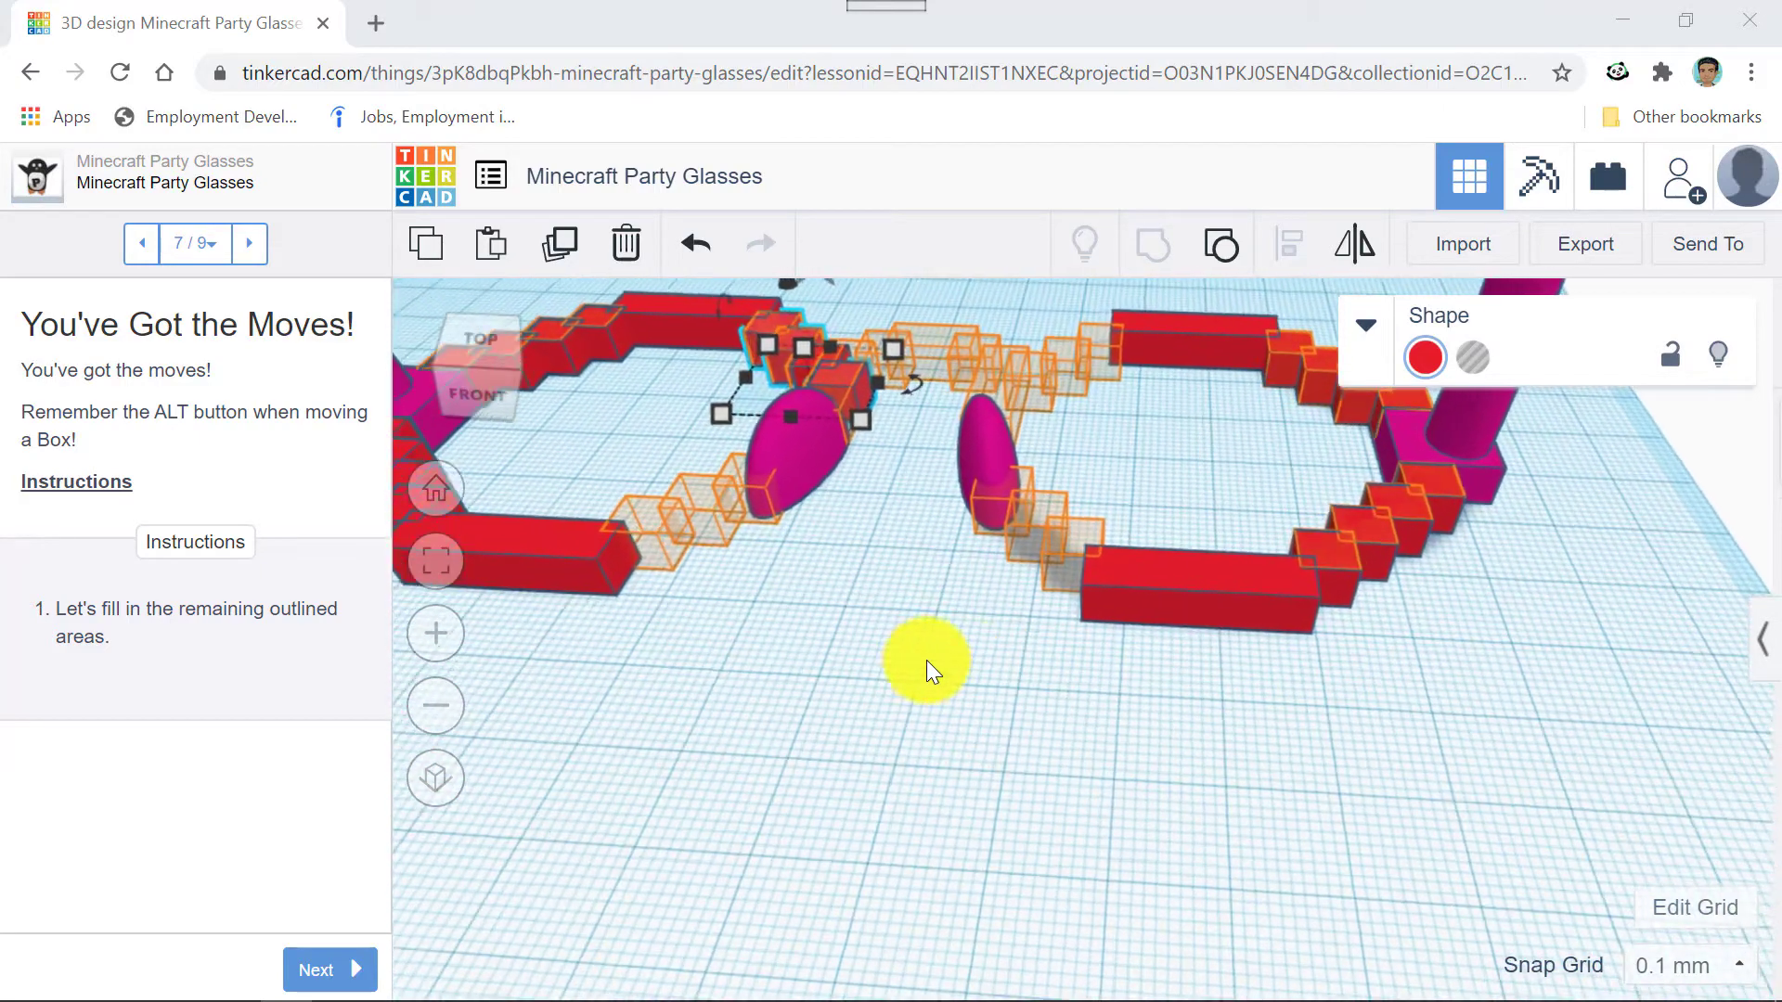
drag(915, 658, 980, 674)
right_drag(860, 642, 1060, 712)
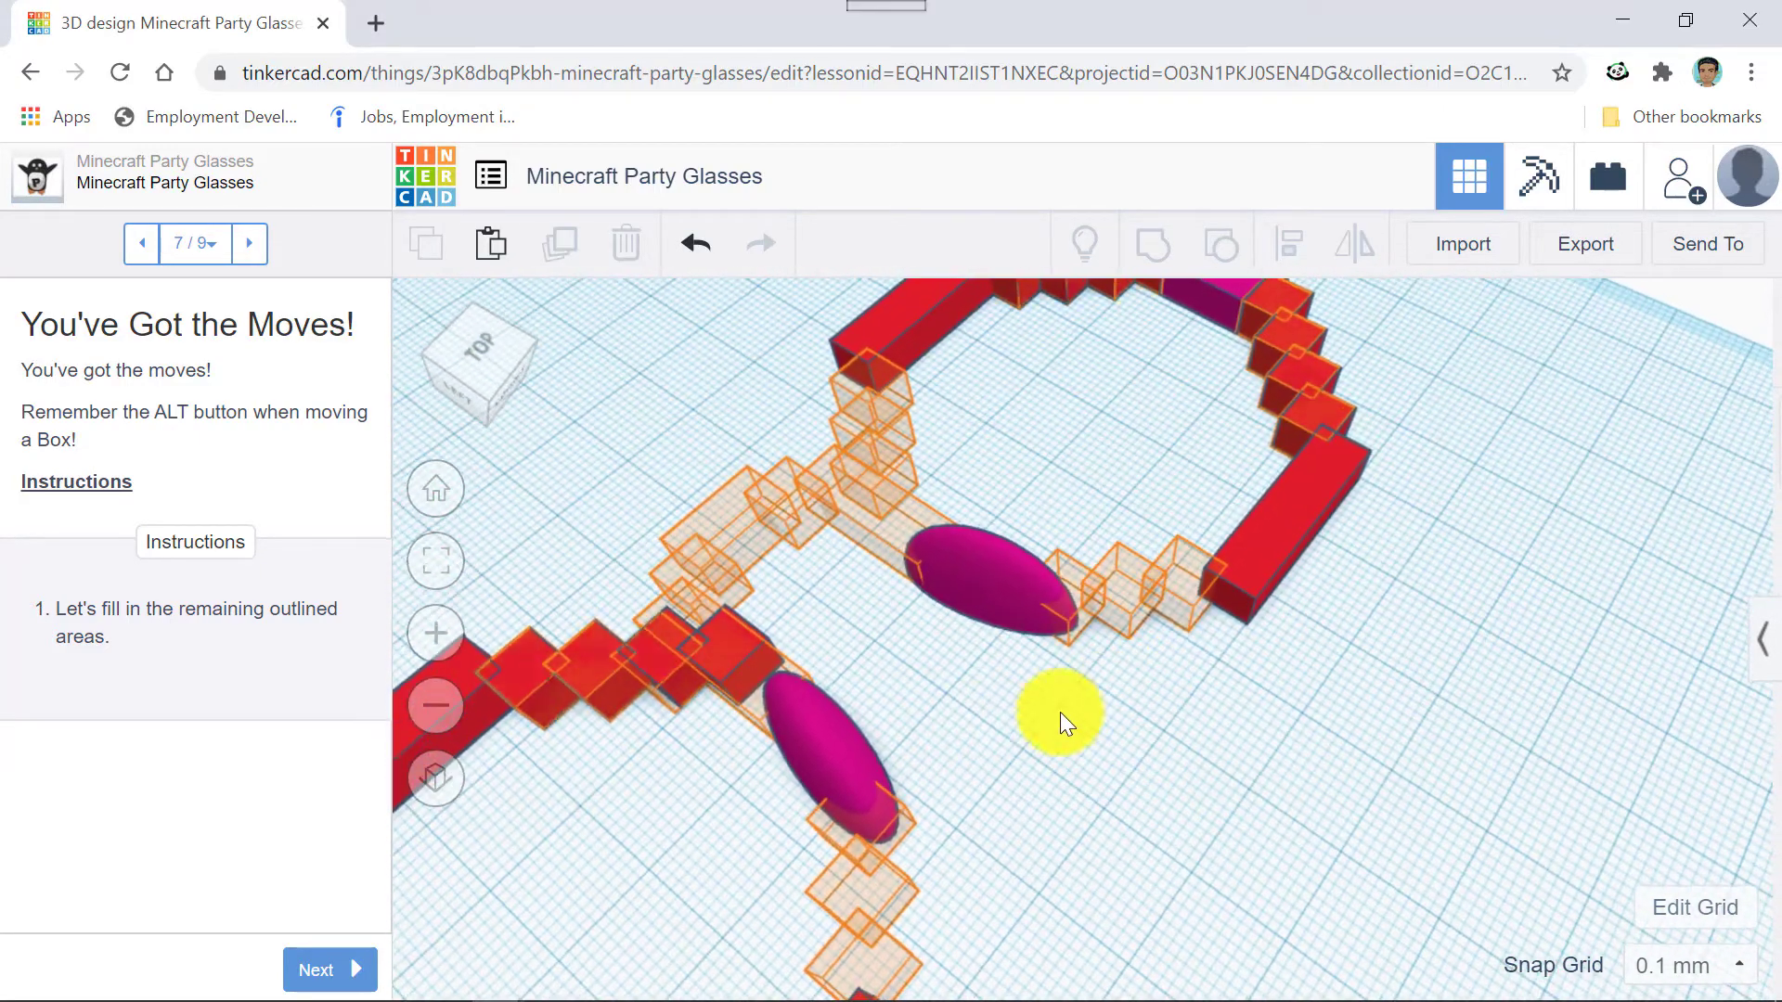
scroll(939, 720, up, 3)
right_drag(751, 758, 768, 725)
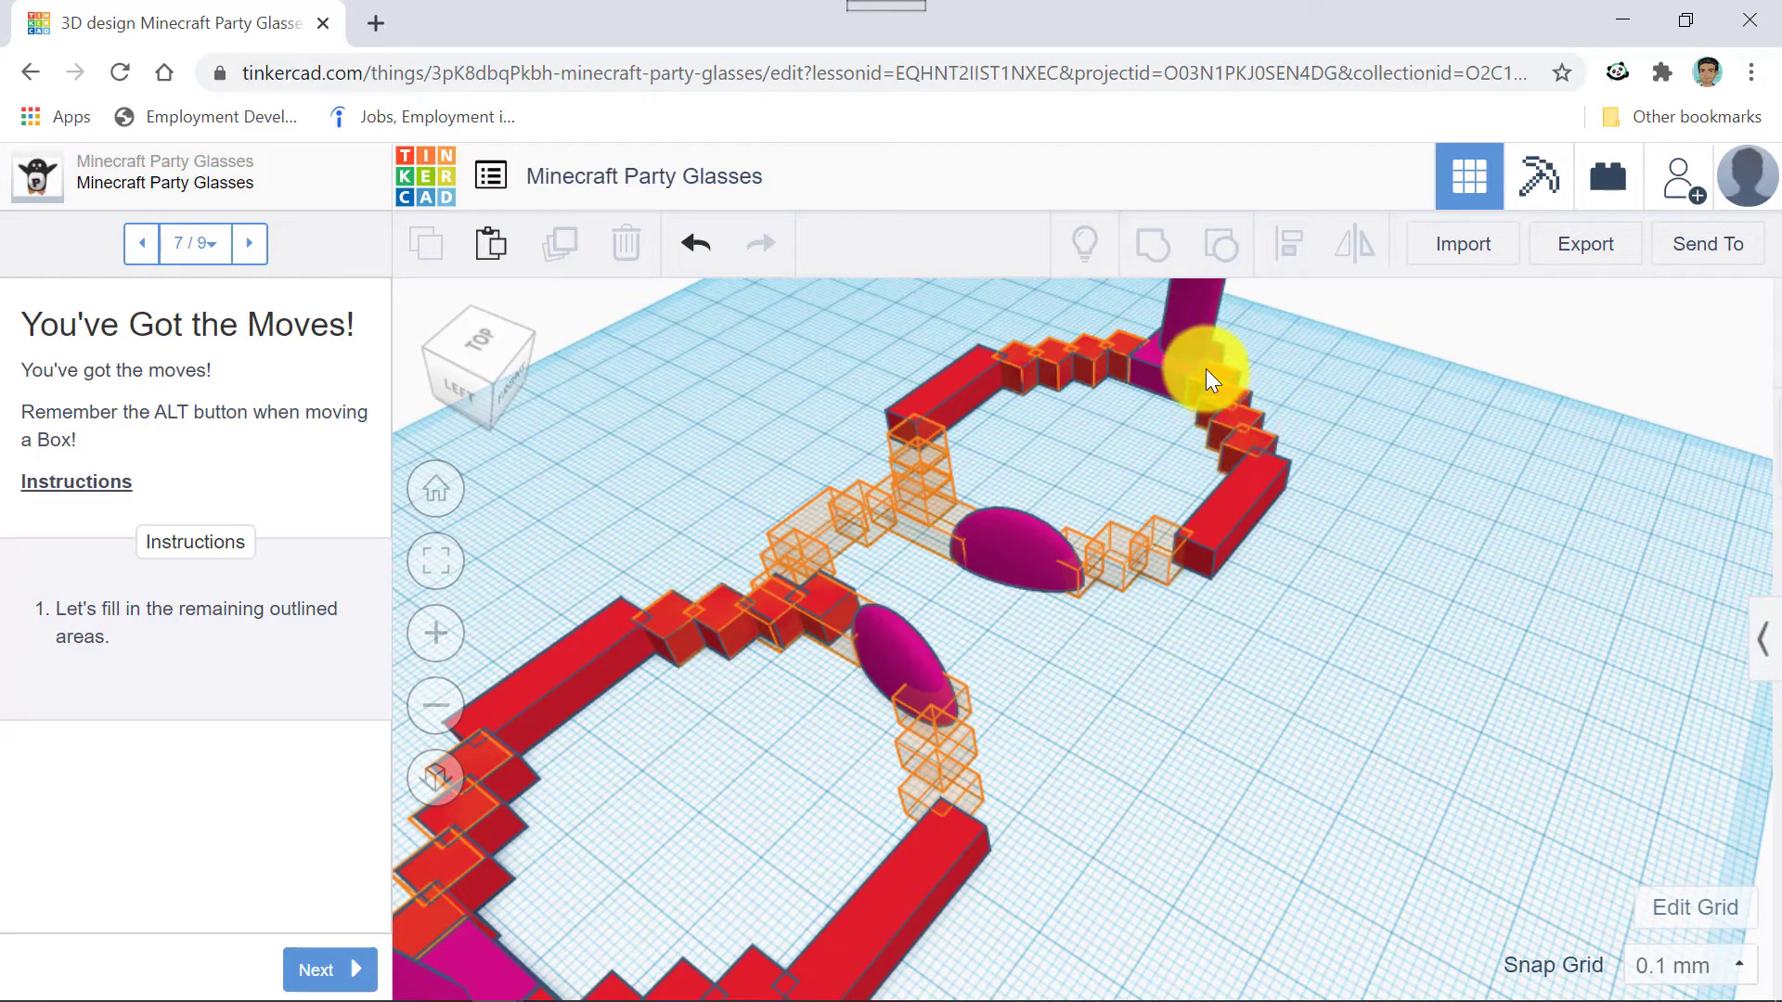
click(726, 614)
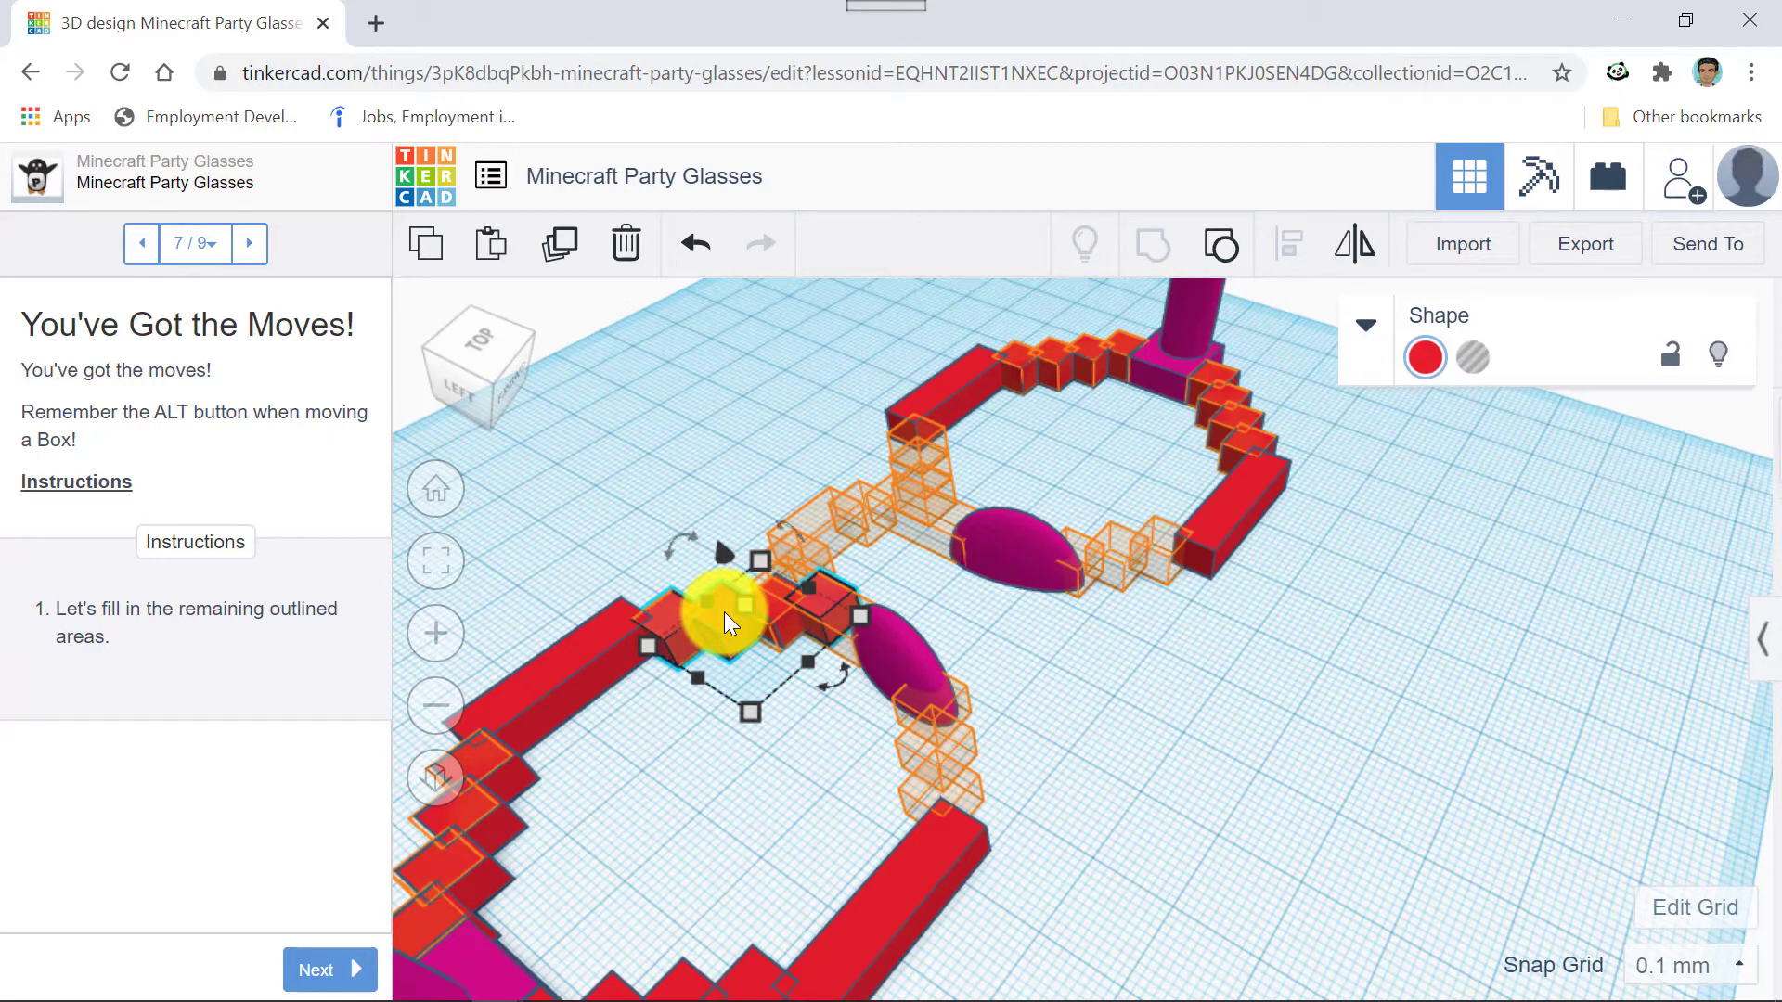
drag(724, 611, 818, 623)
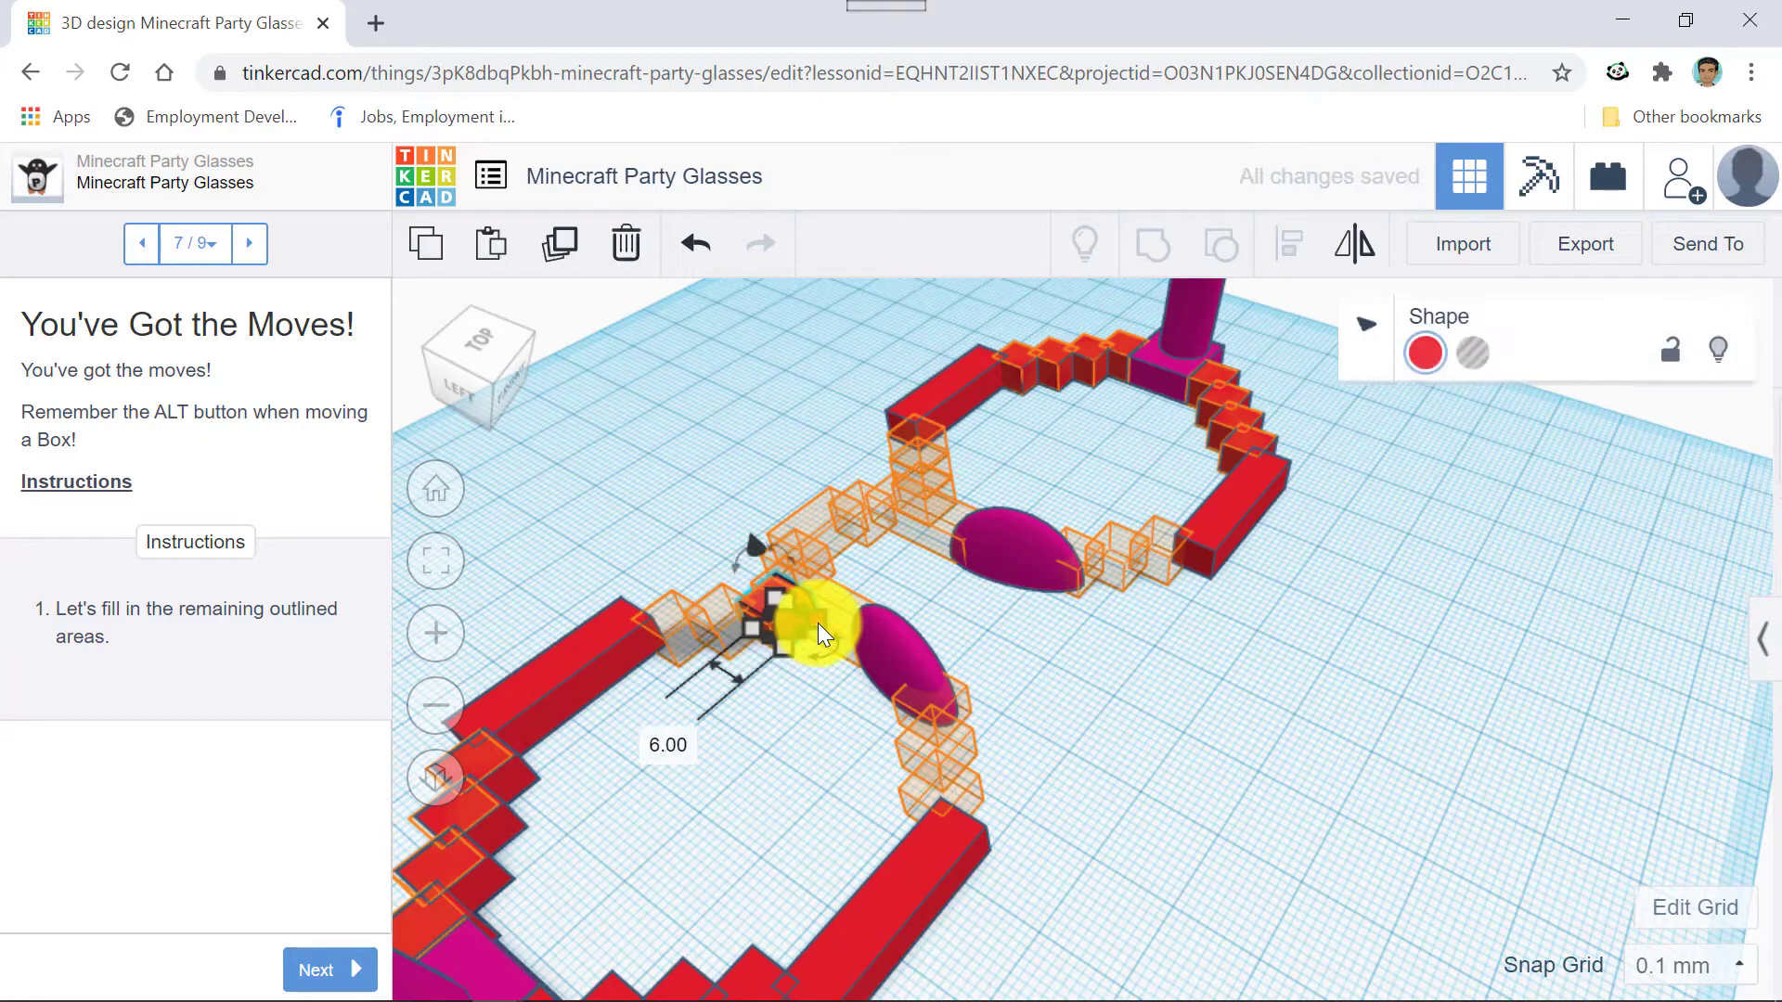
key(Delete)
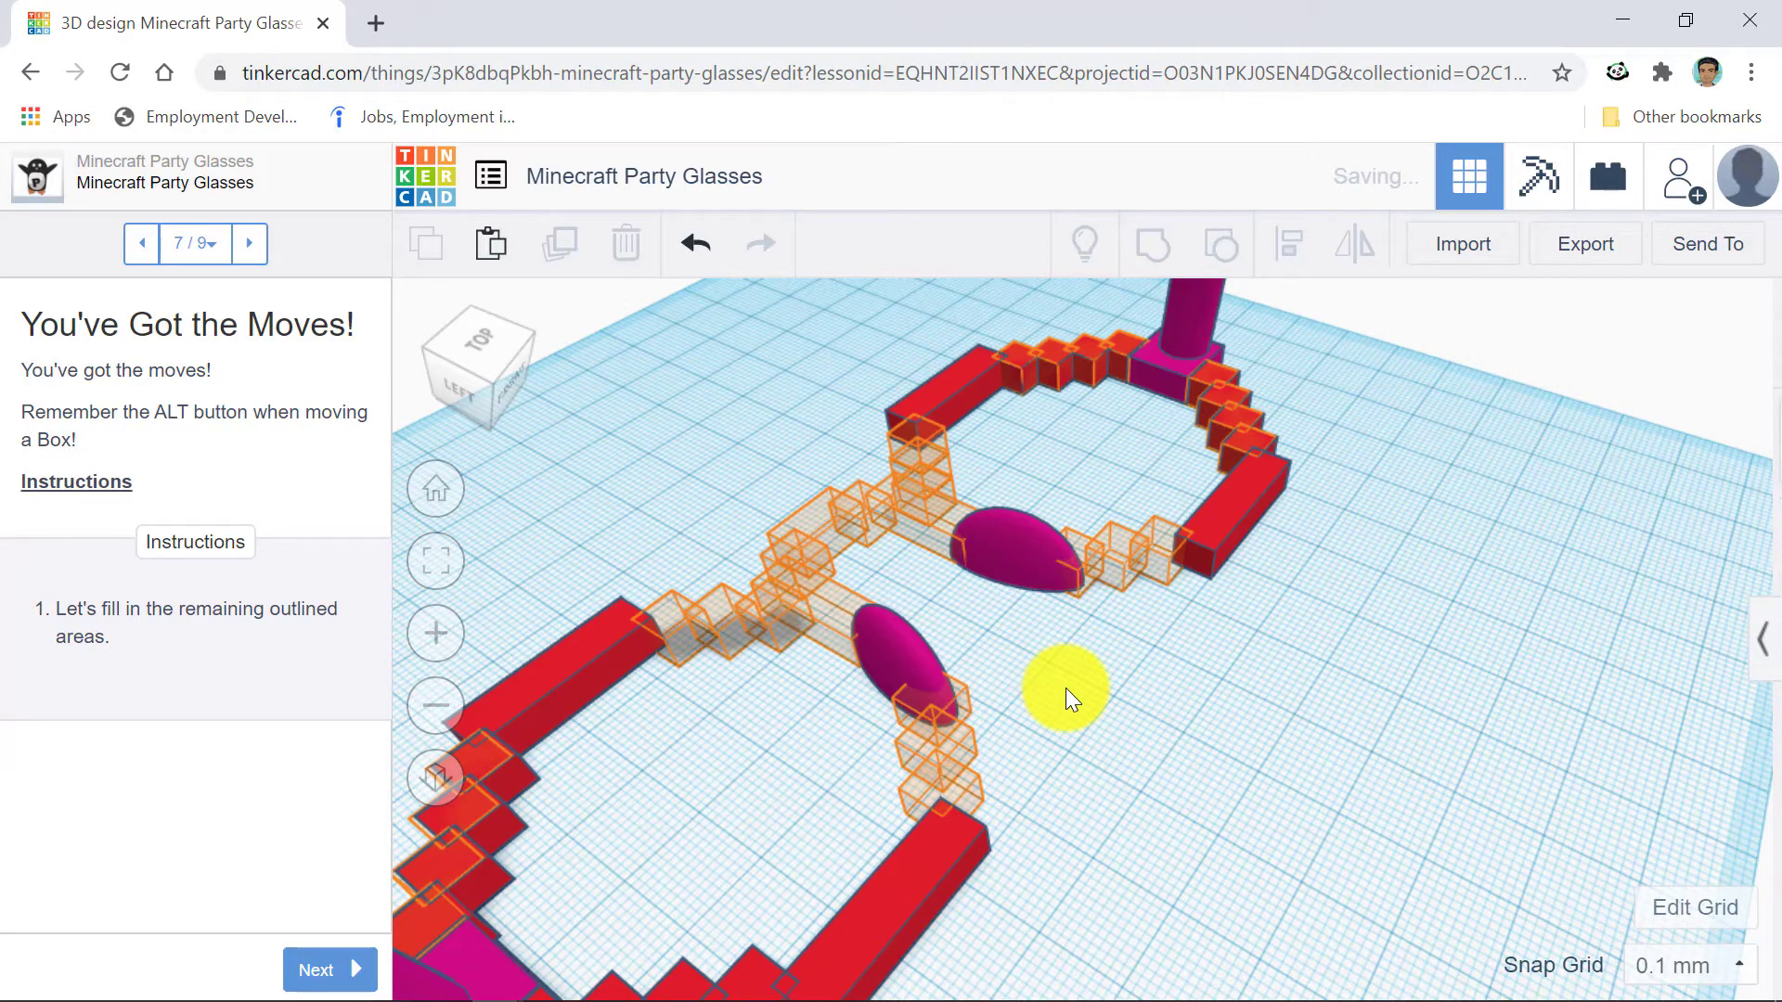
Select each of the four outer staircases in turn to check whether its boxes are grouped.
right_drag(1065, 689, 885, 698)
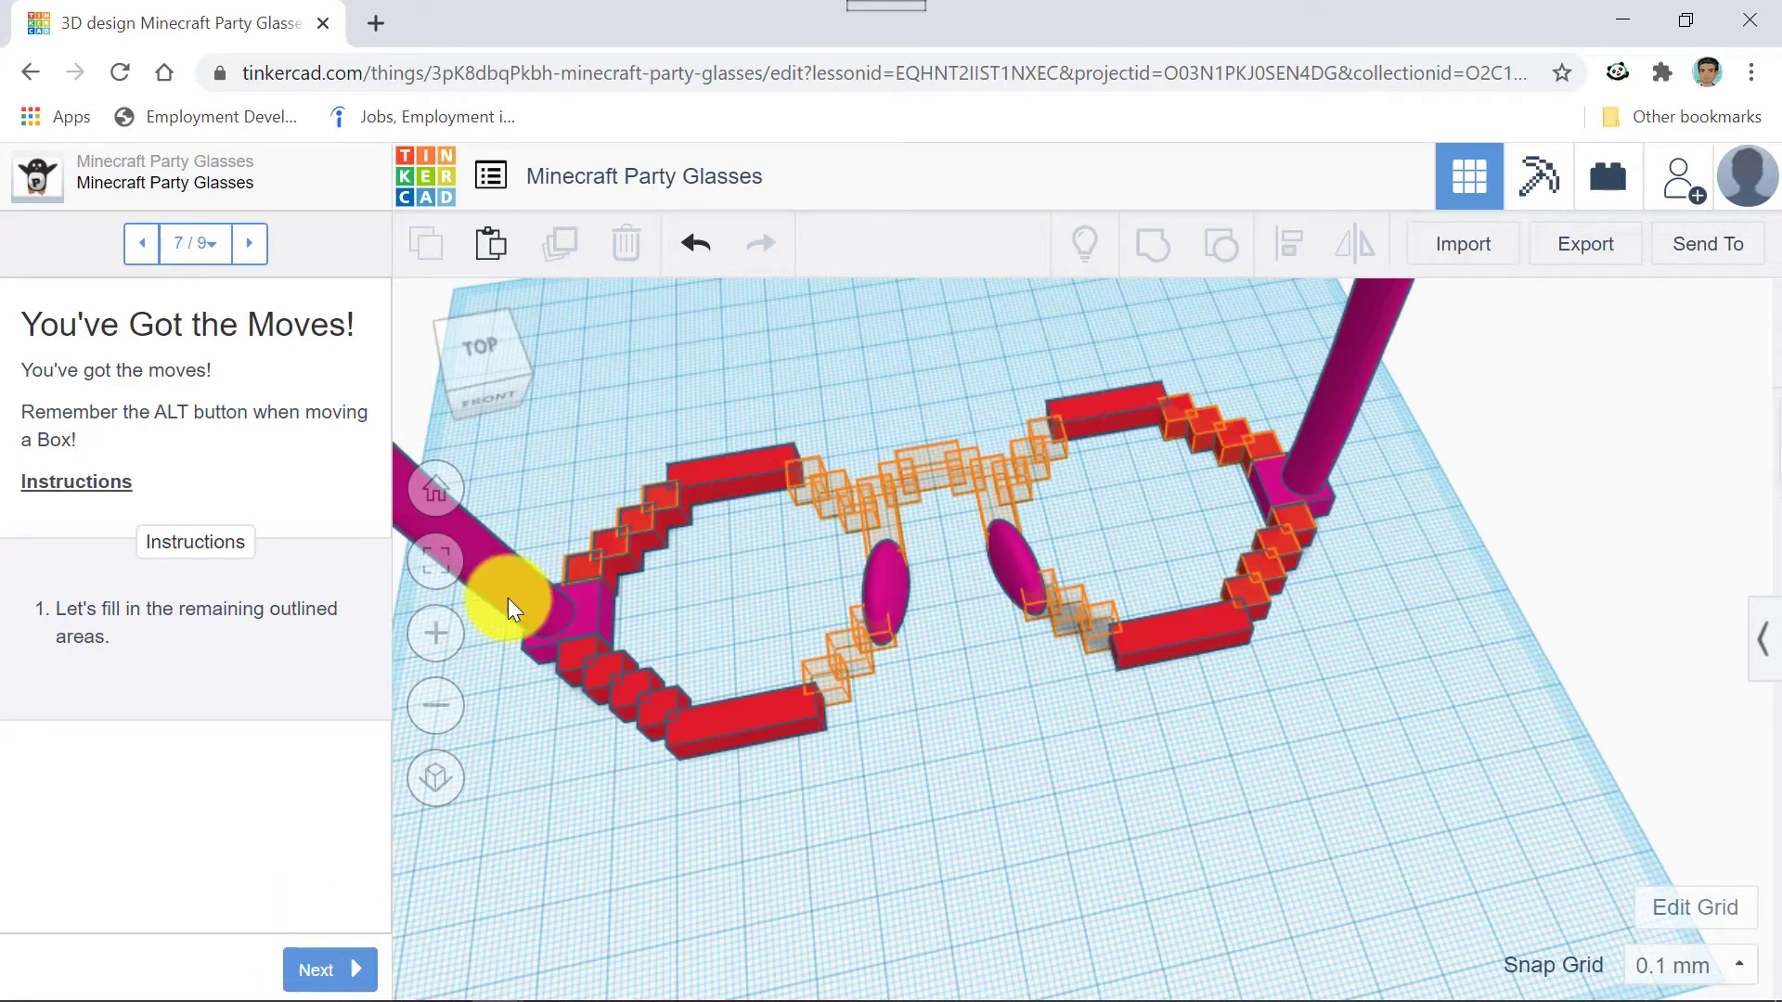
click(644, 709)
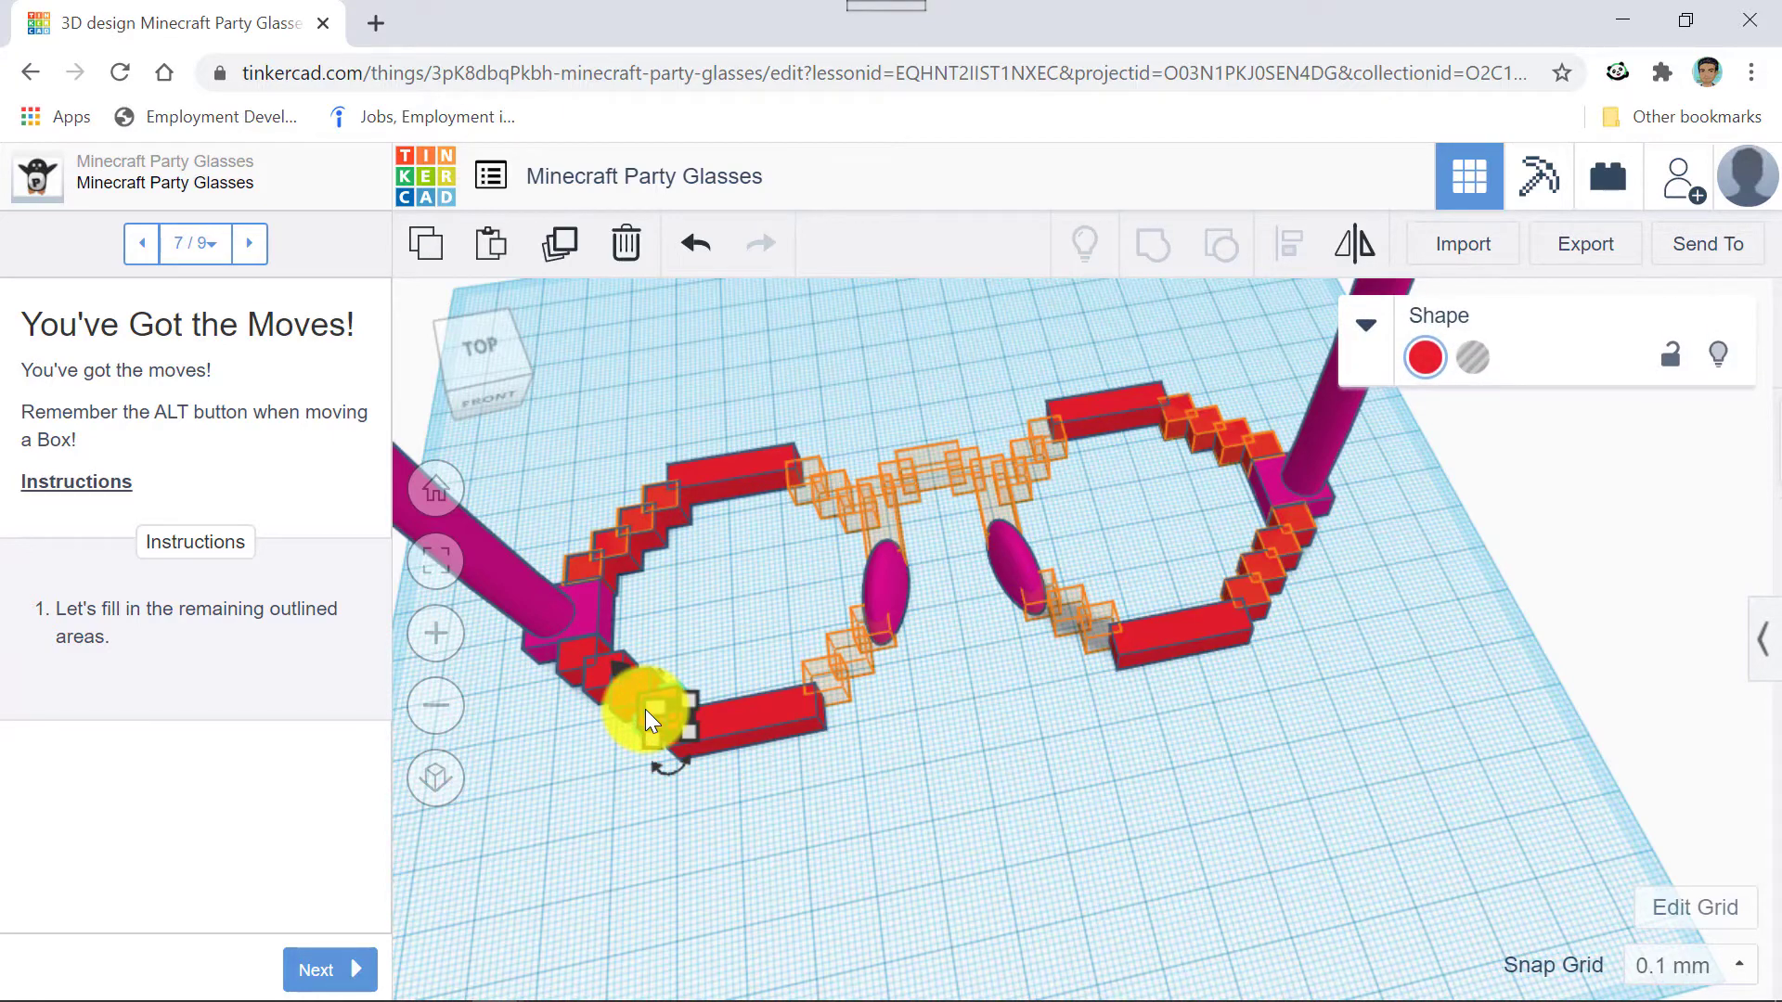
click(1264, 573)
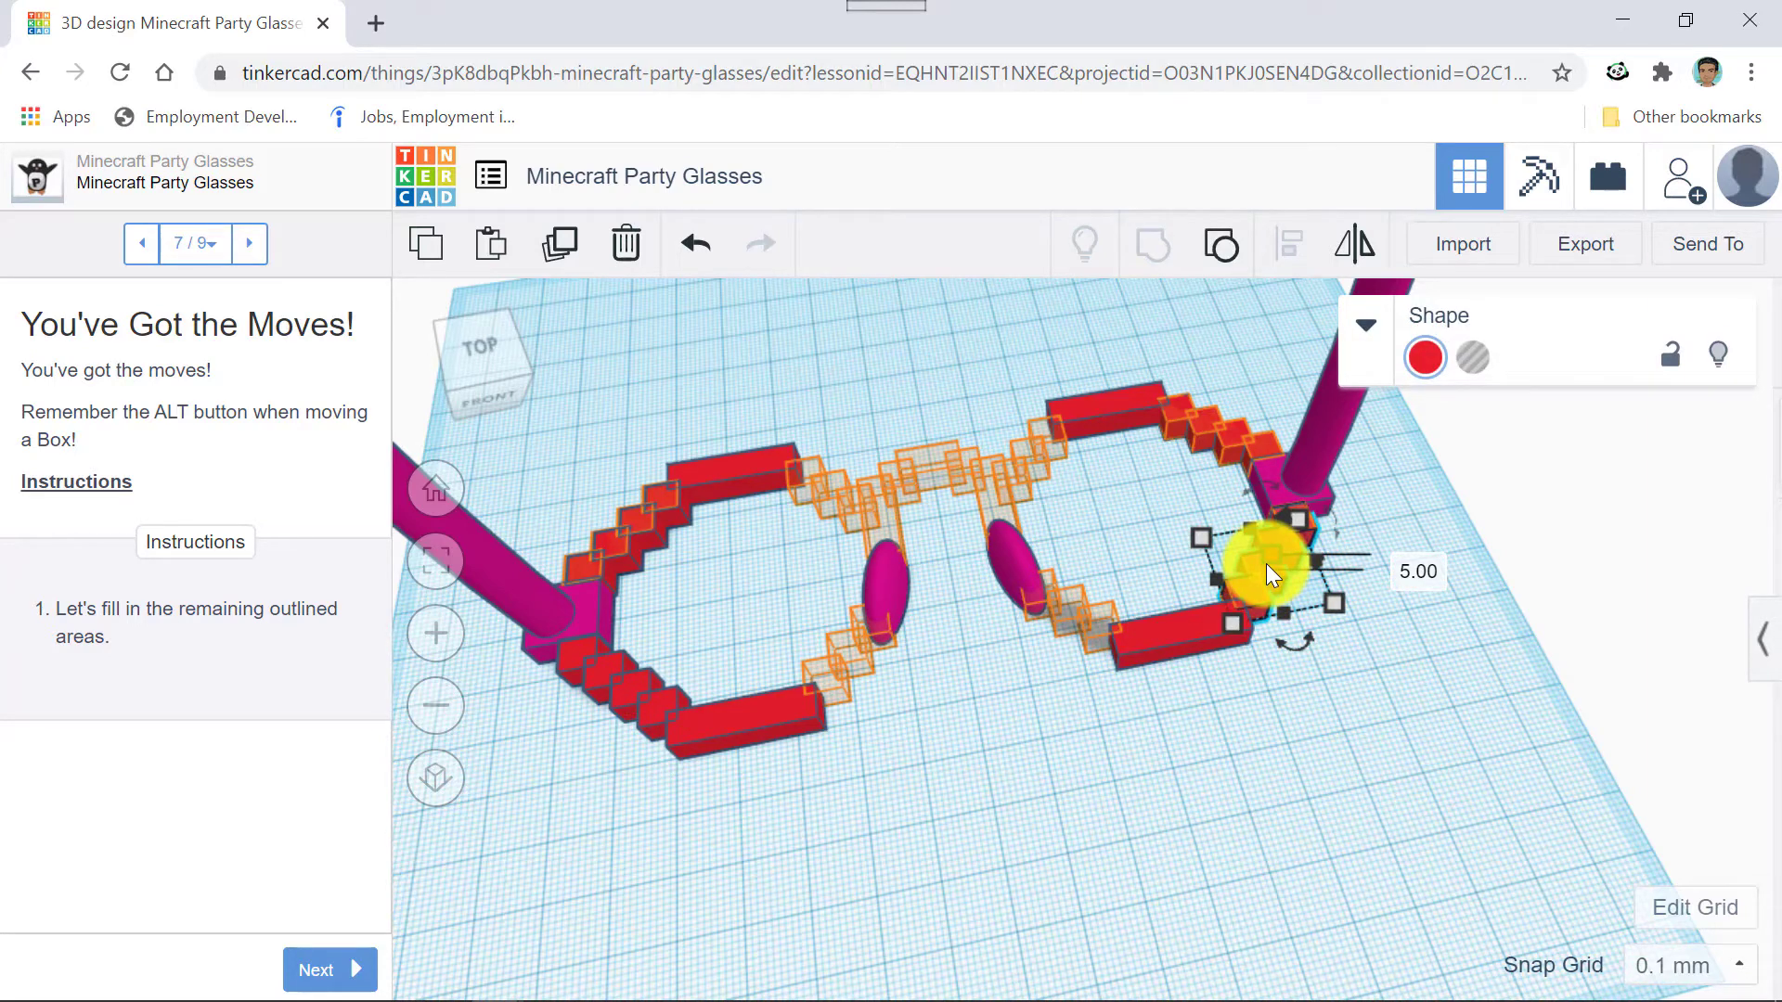
key(ctrl+v)
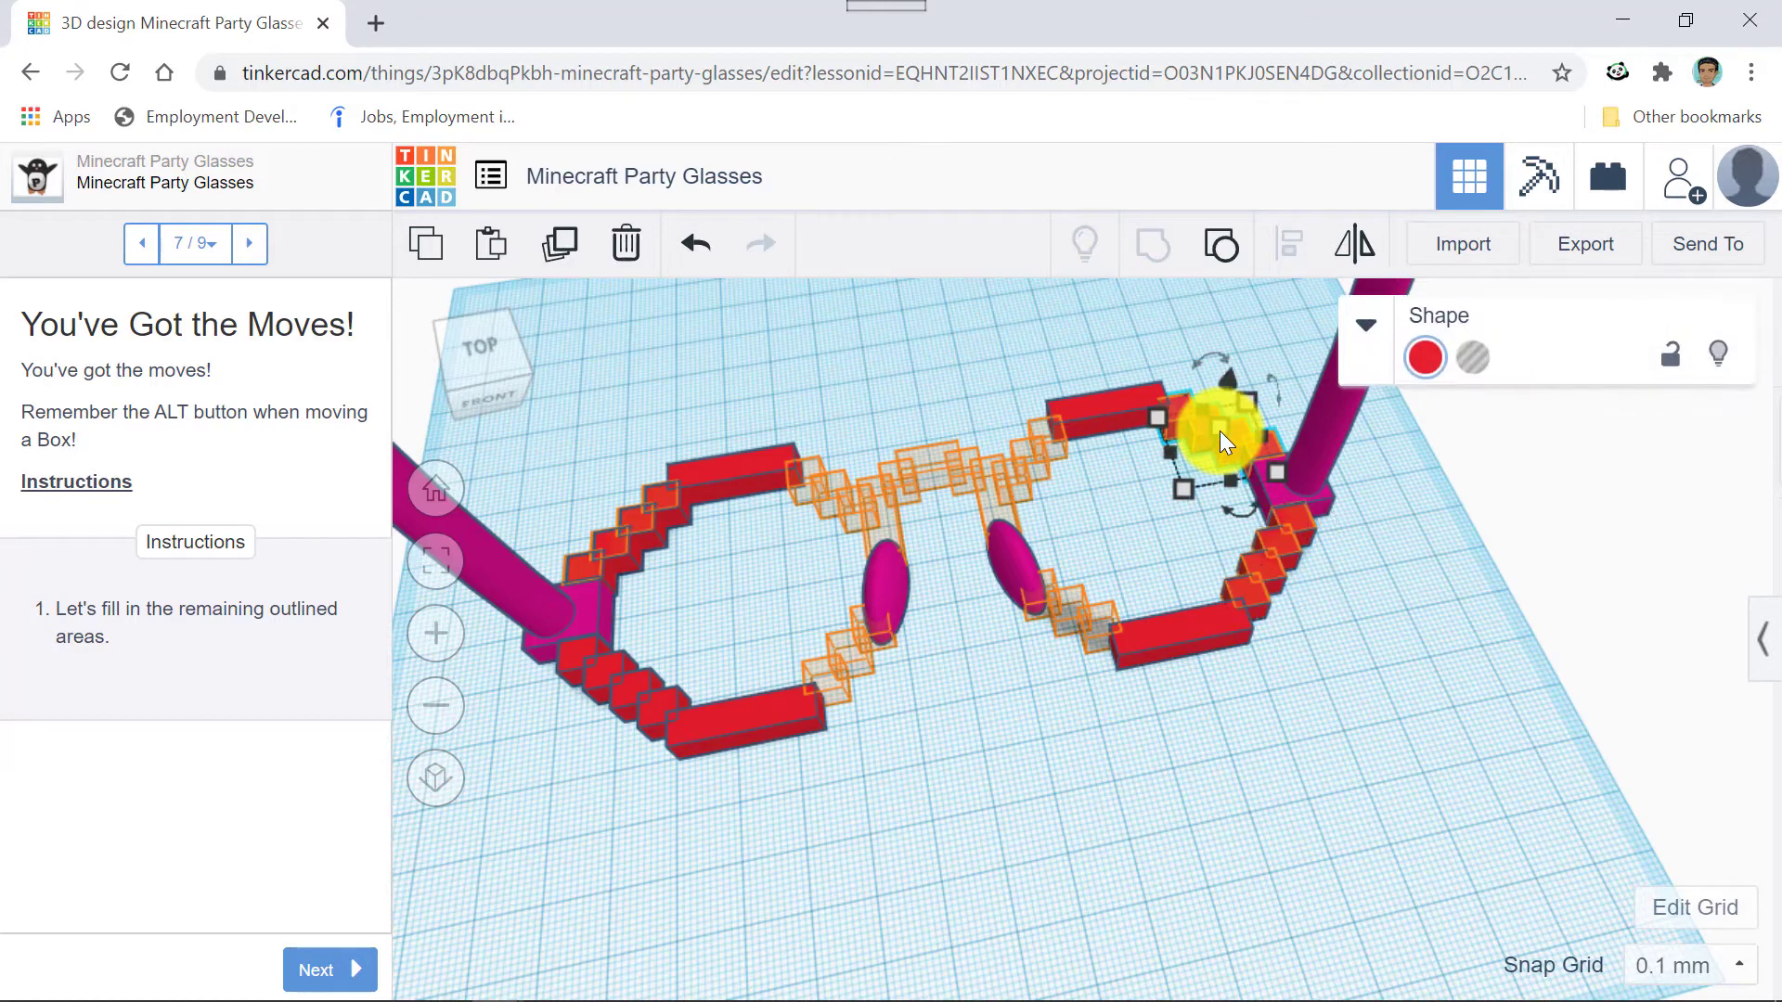
key(ctrl+v)
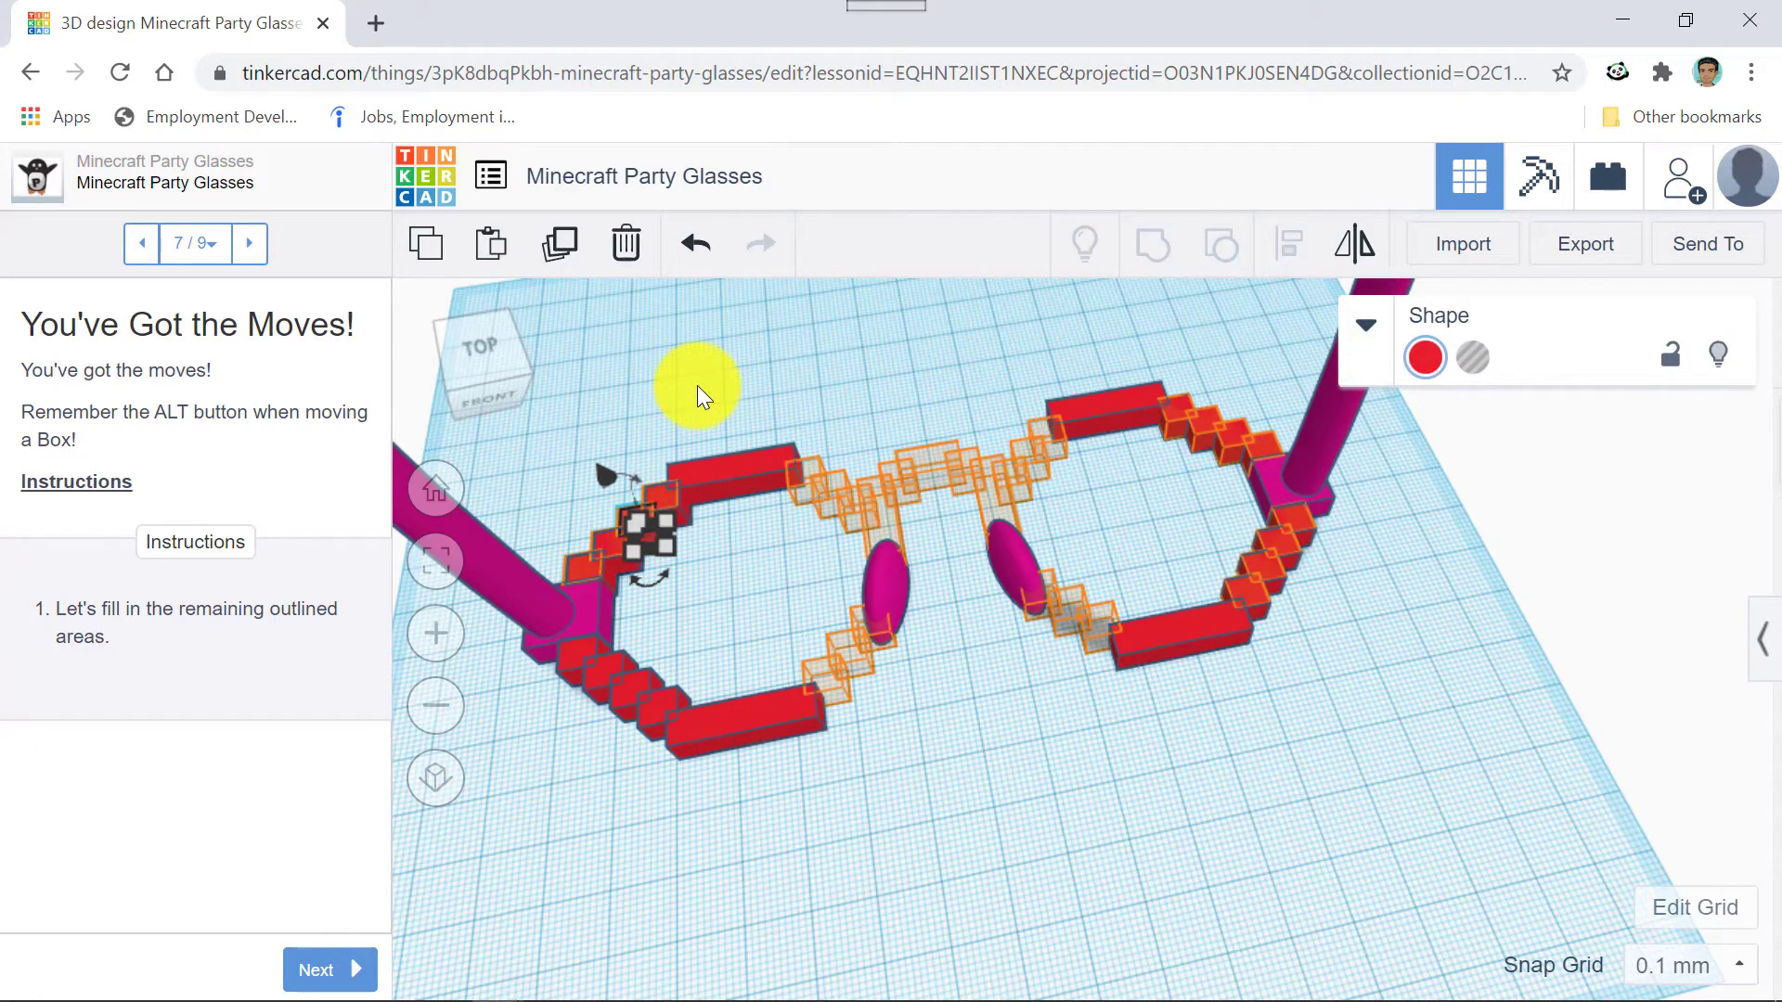
click(703, 550)
right_drag(703, 549, 647, 567)
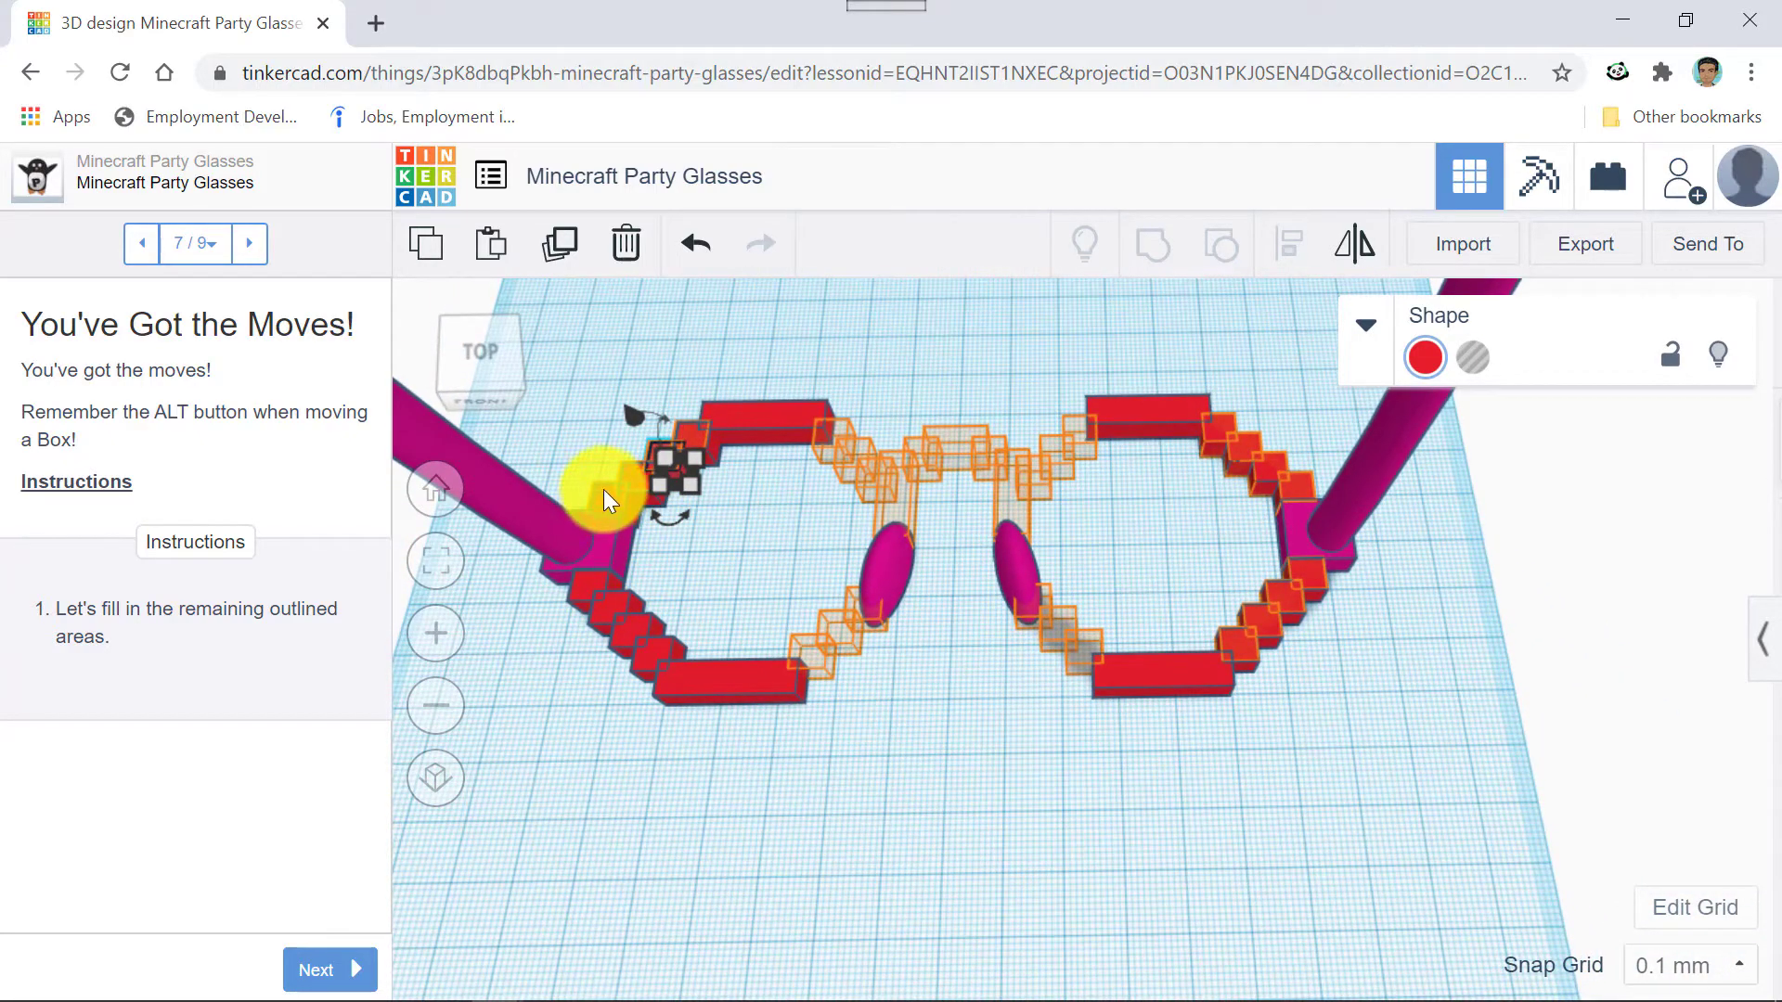
Group the four small red boxes of the staircase between the left magenta base and the rear-left long box.
key(ctrl+d)
drag(603, 489, 627, 481)
shift+click(654, 464)
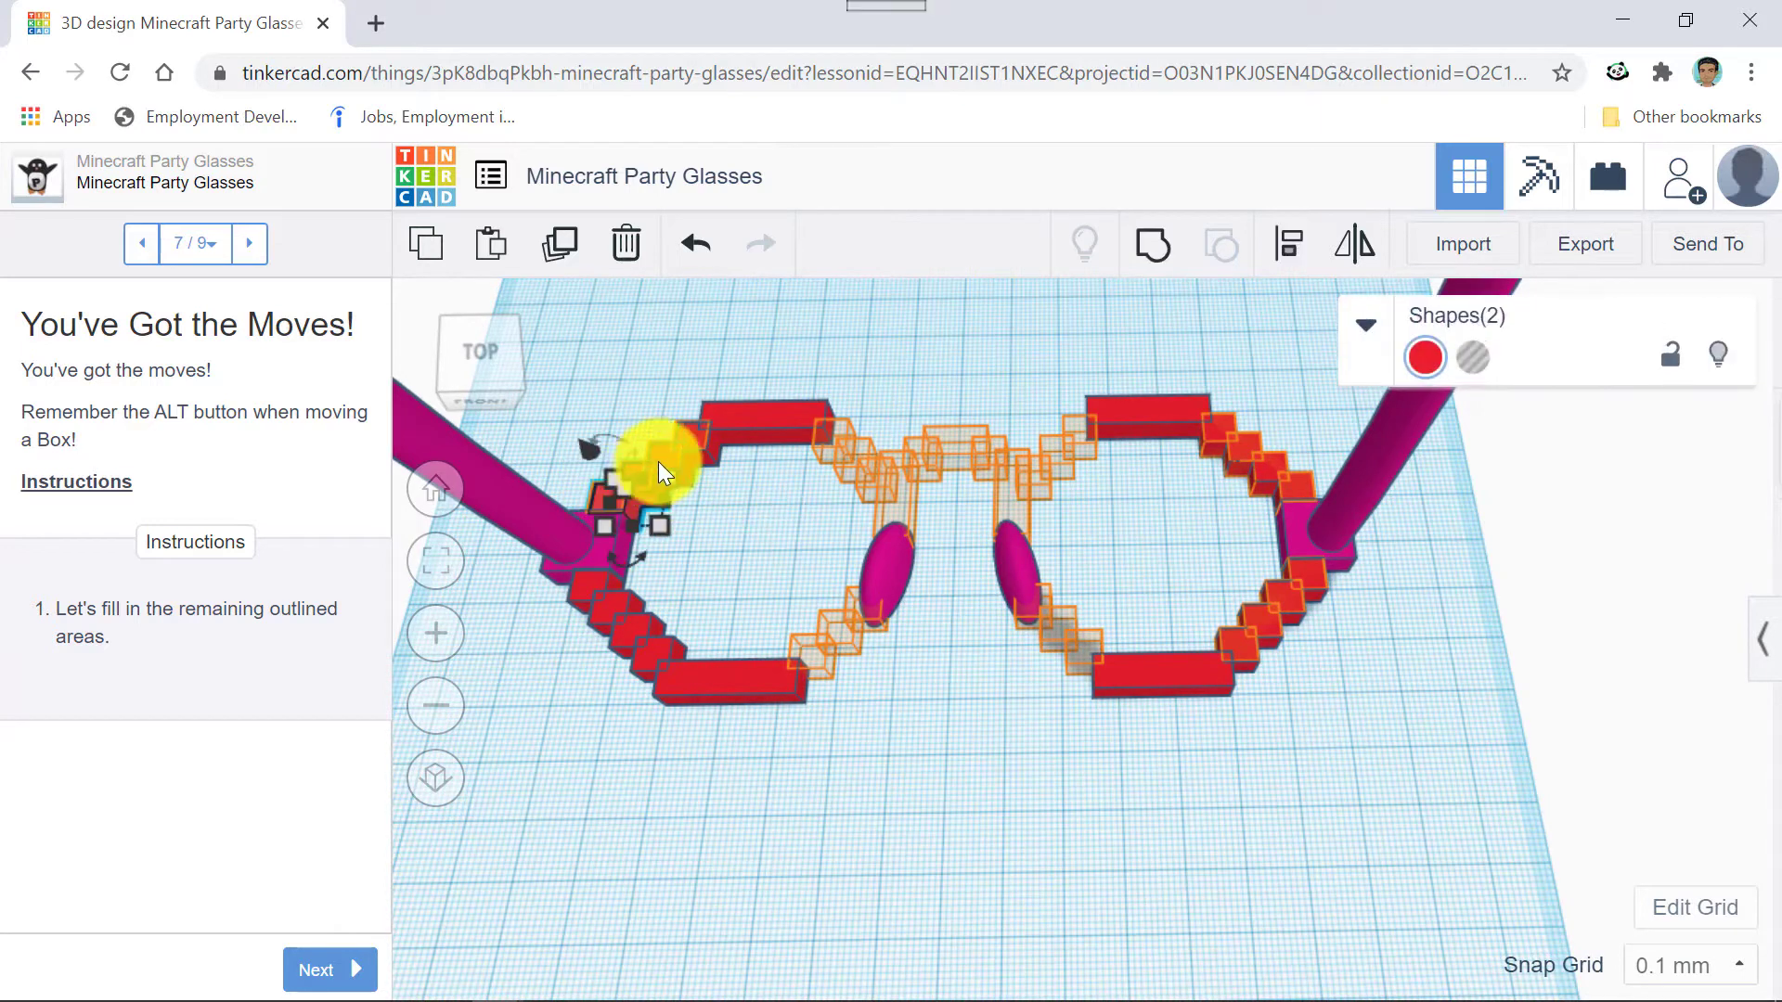
shift+click(669, 454)
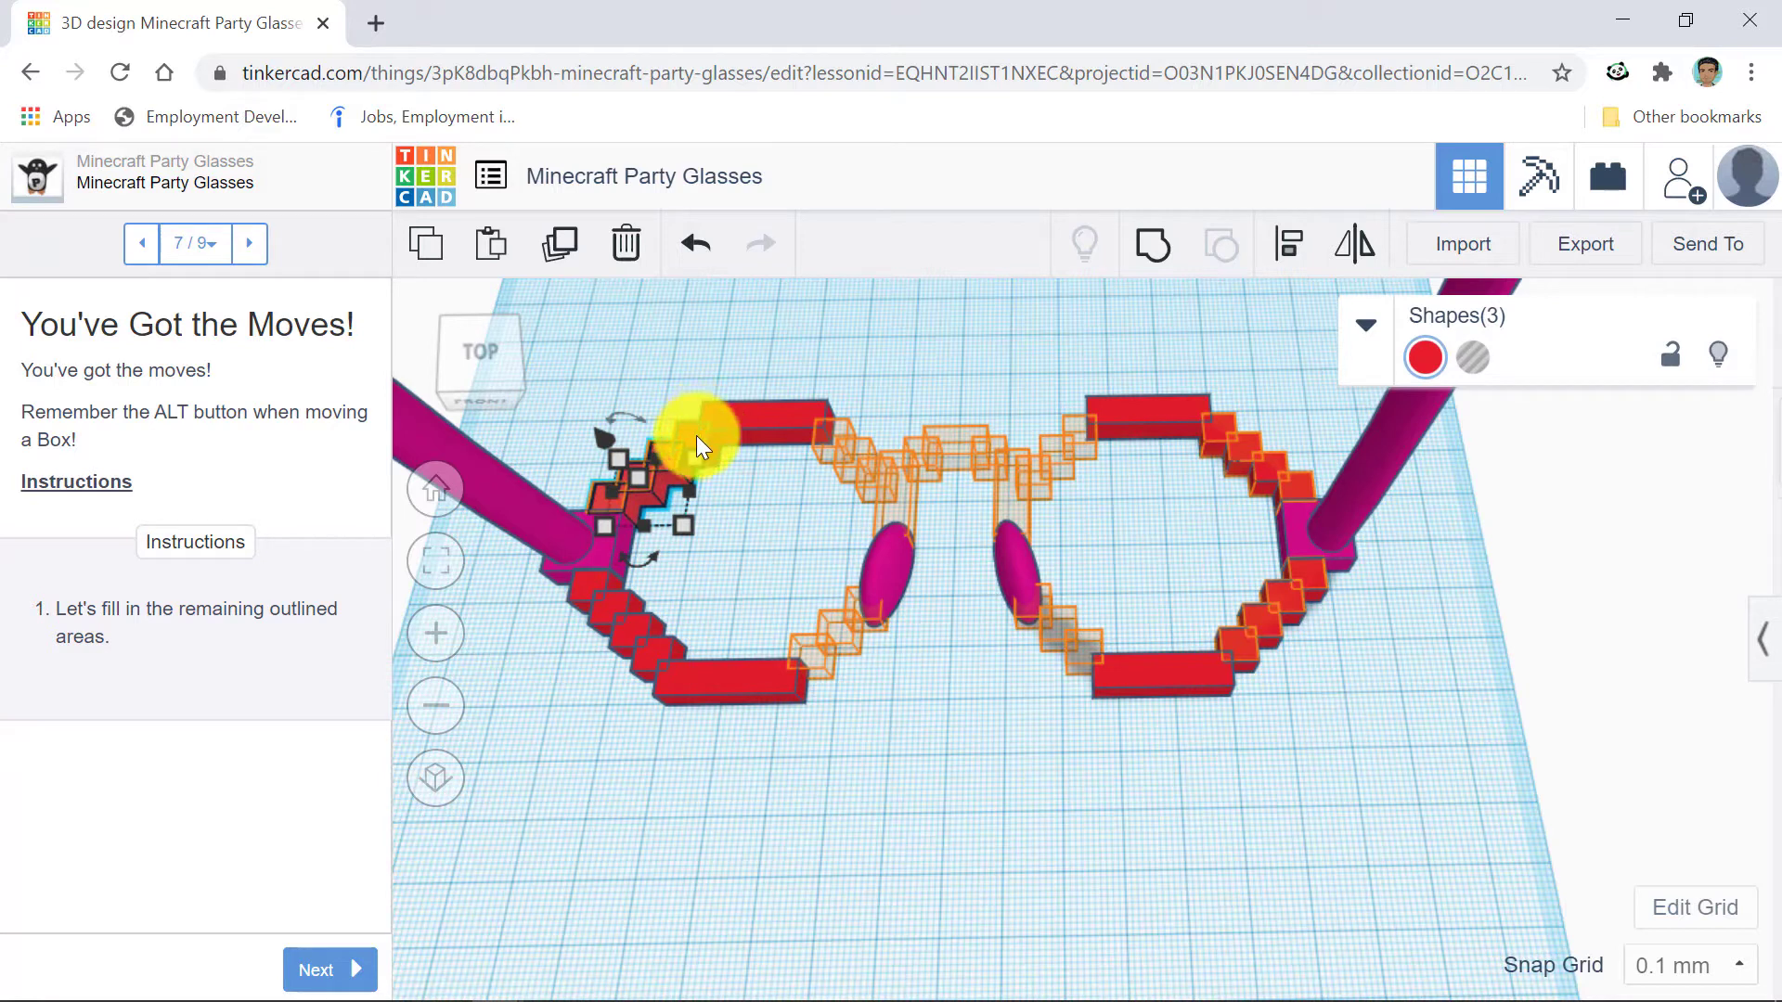
shift+click(697, 435)
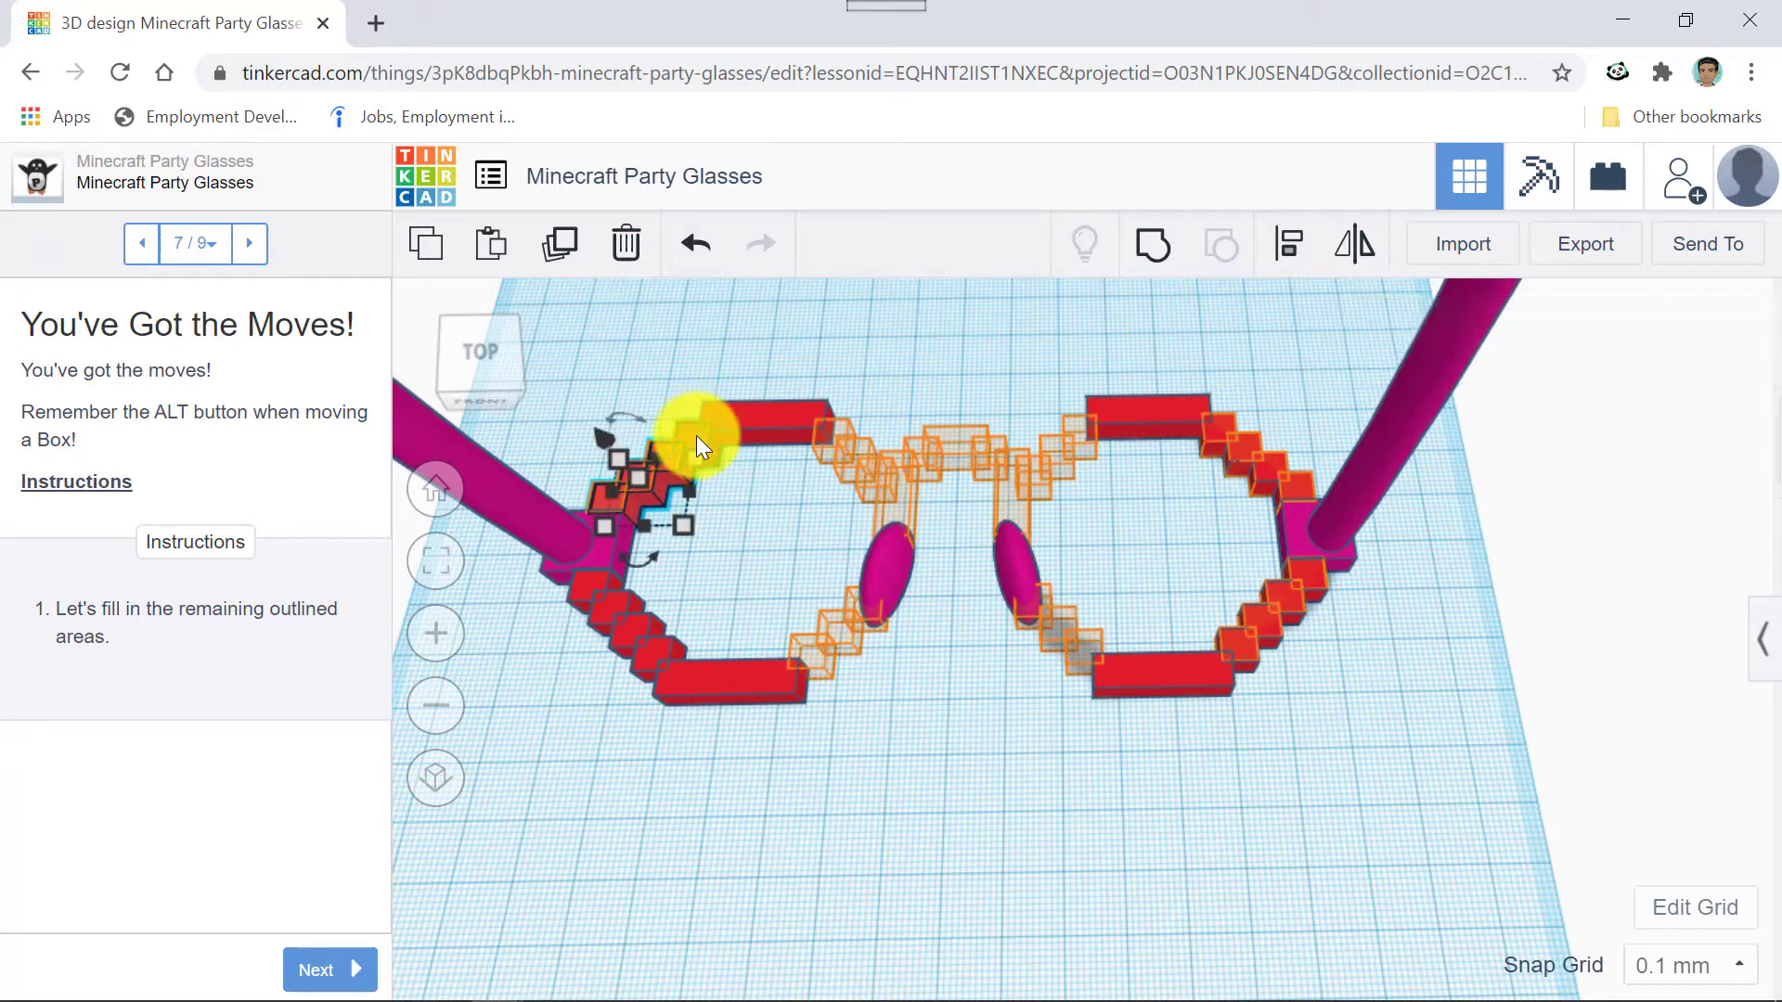
click(1157, 247)
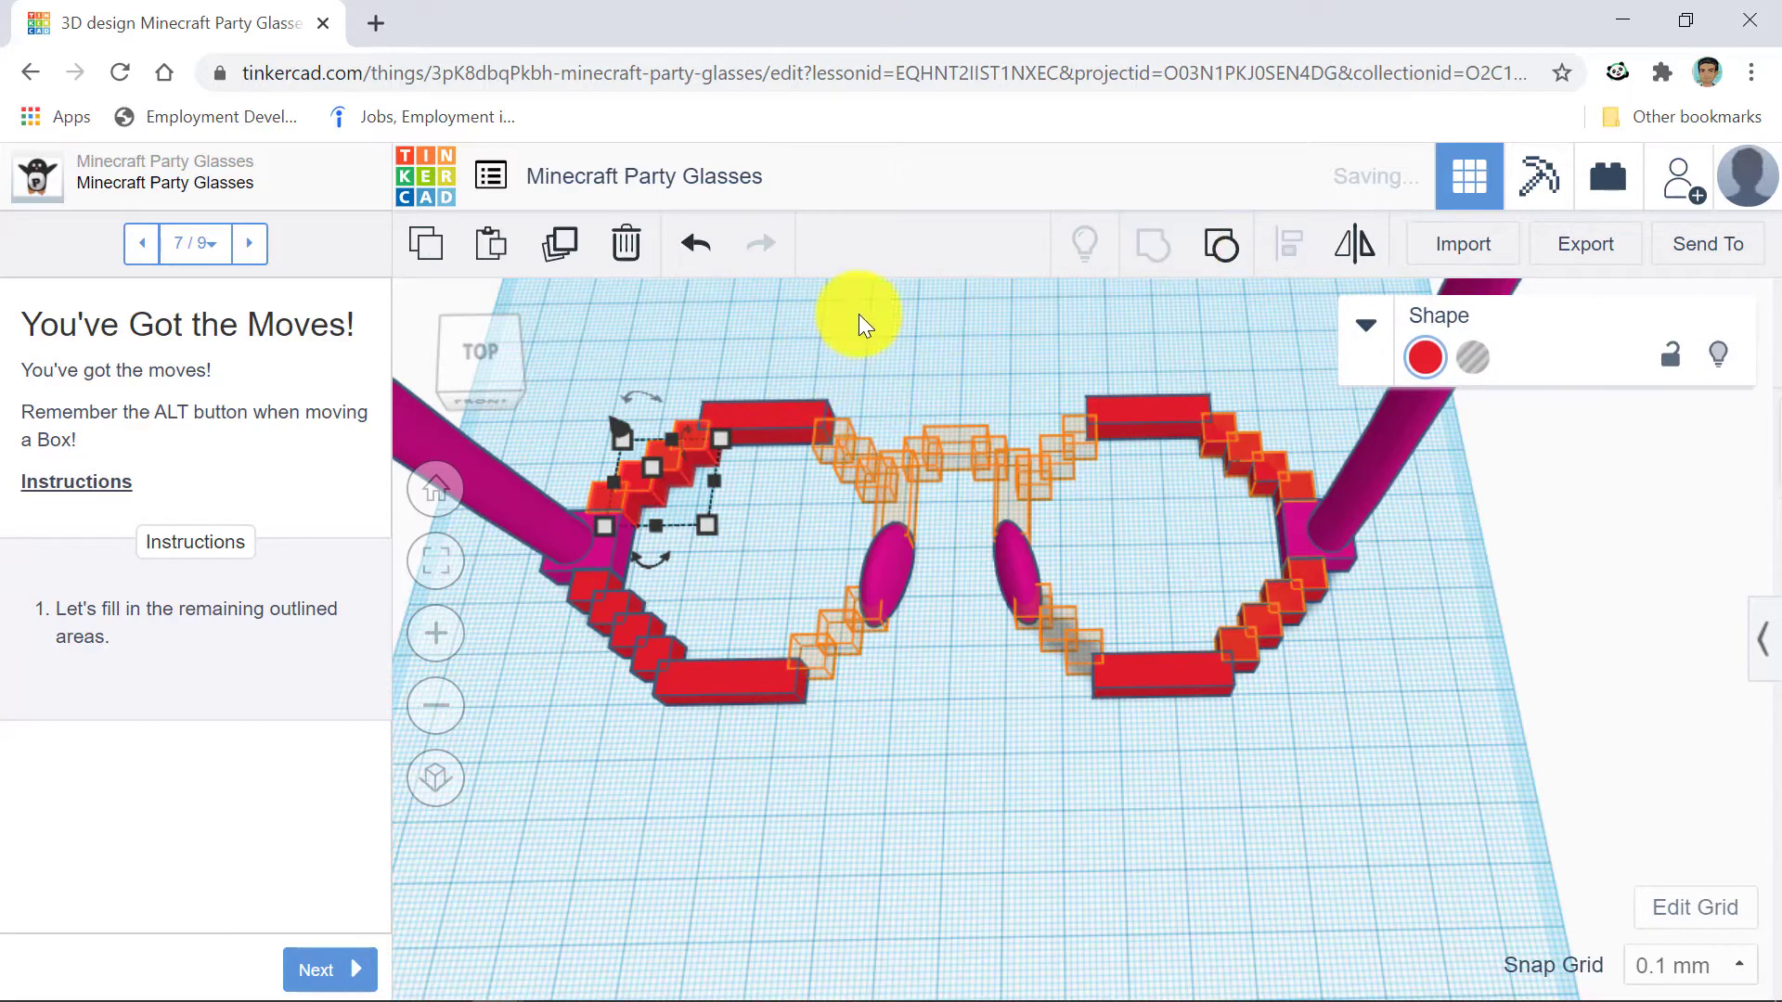
Duplicate the small box next to the front-left long box and set the snap grid to 2.0 mm.
click(648, 655)
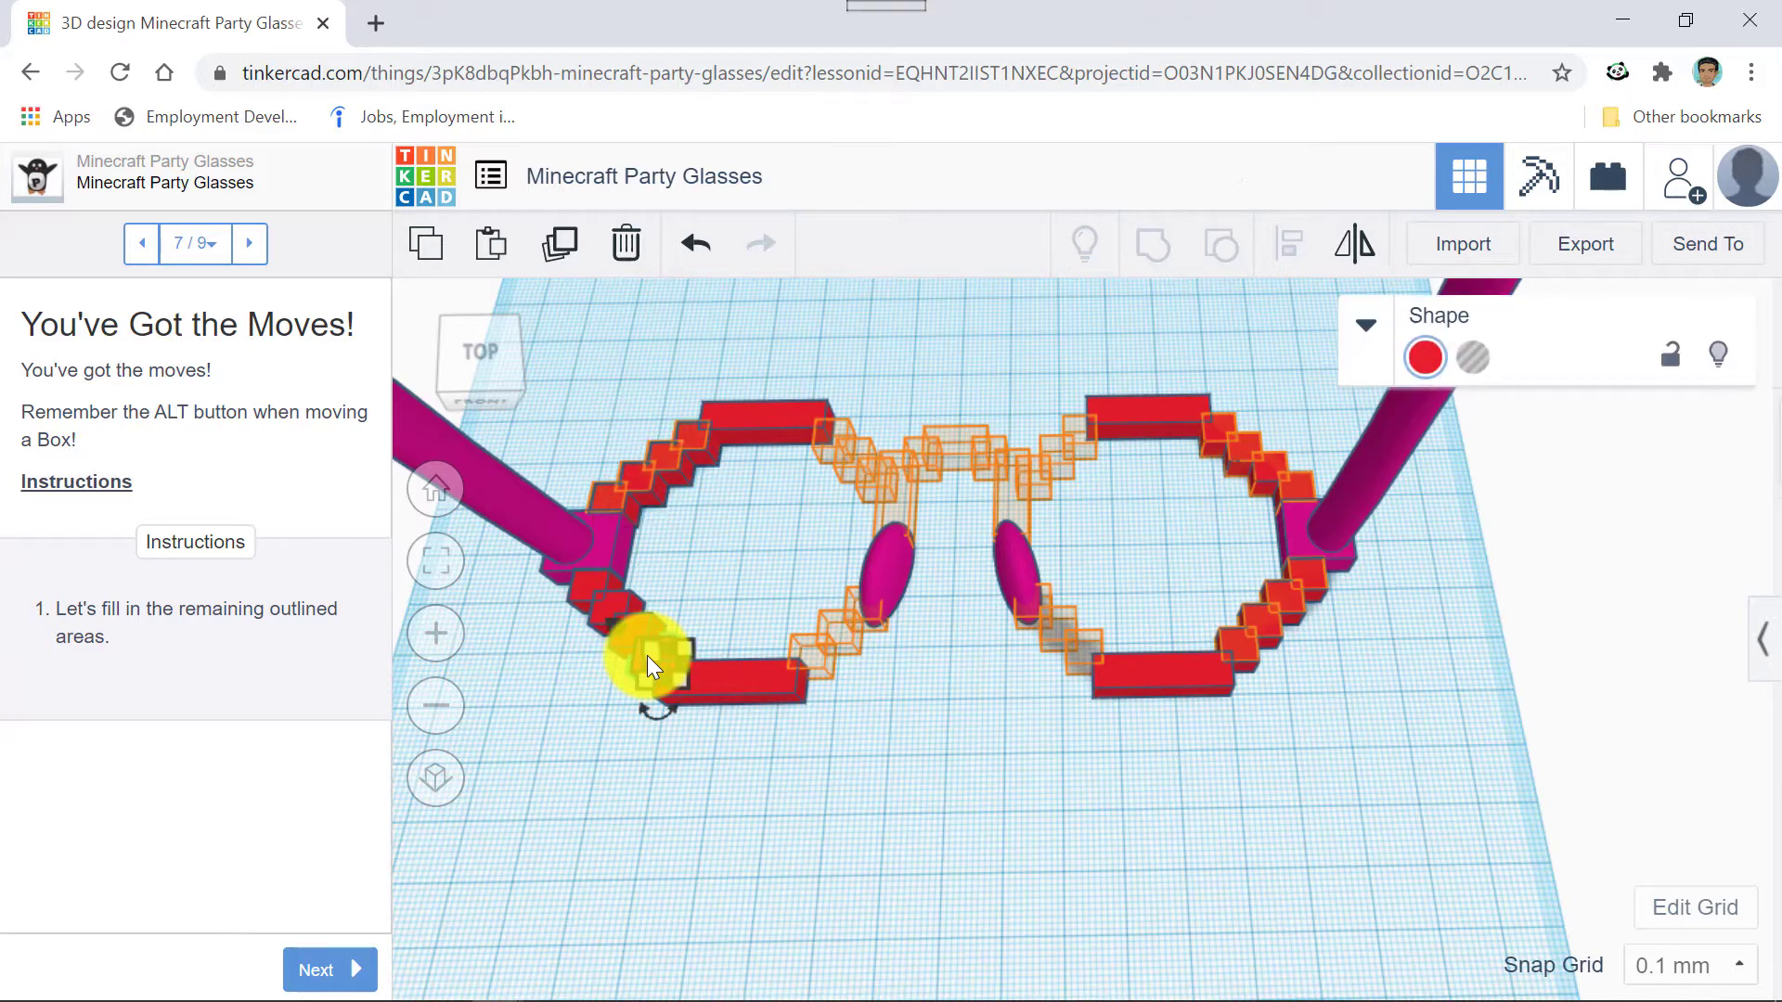
alt+drag(647, 656, 686, 648)
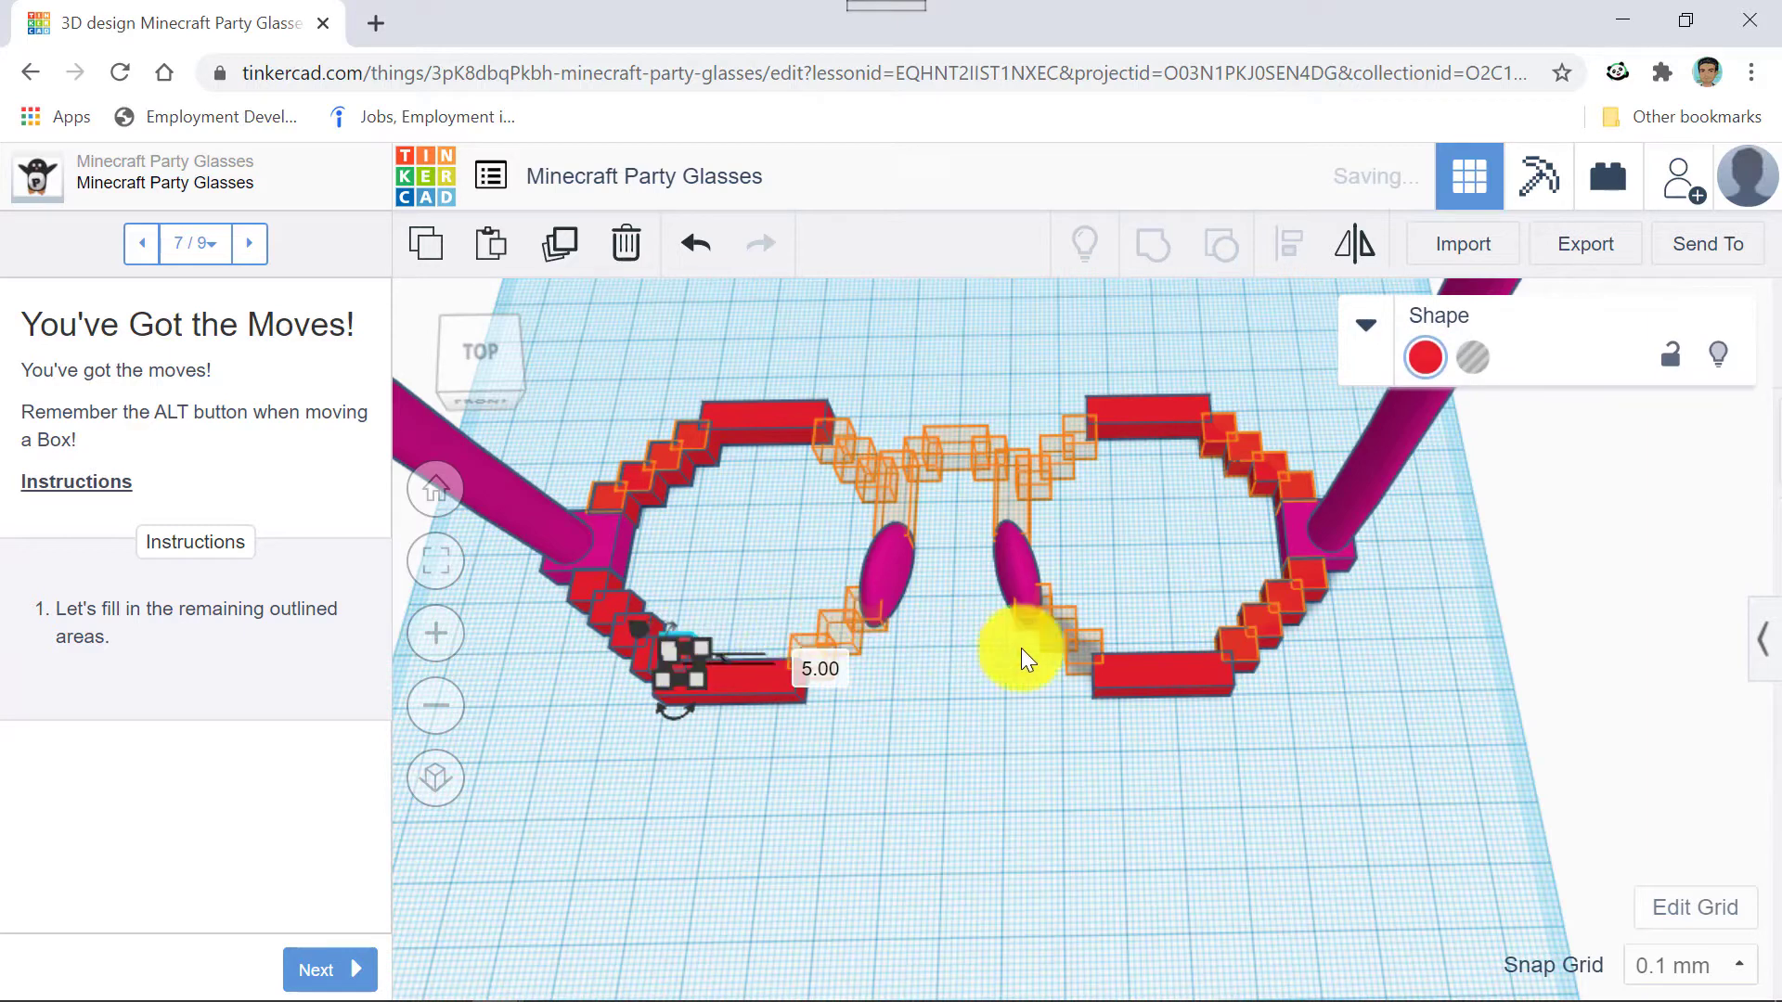
click(1711, 955)
click(1691, 911)
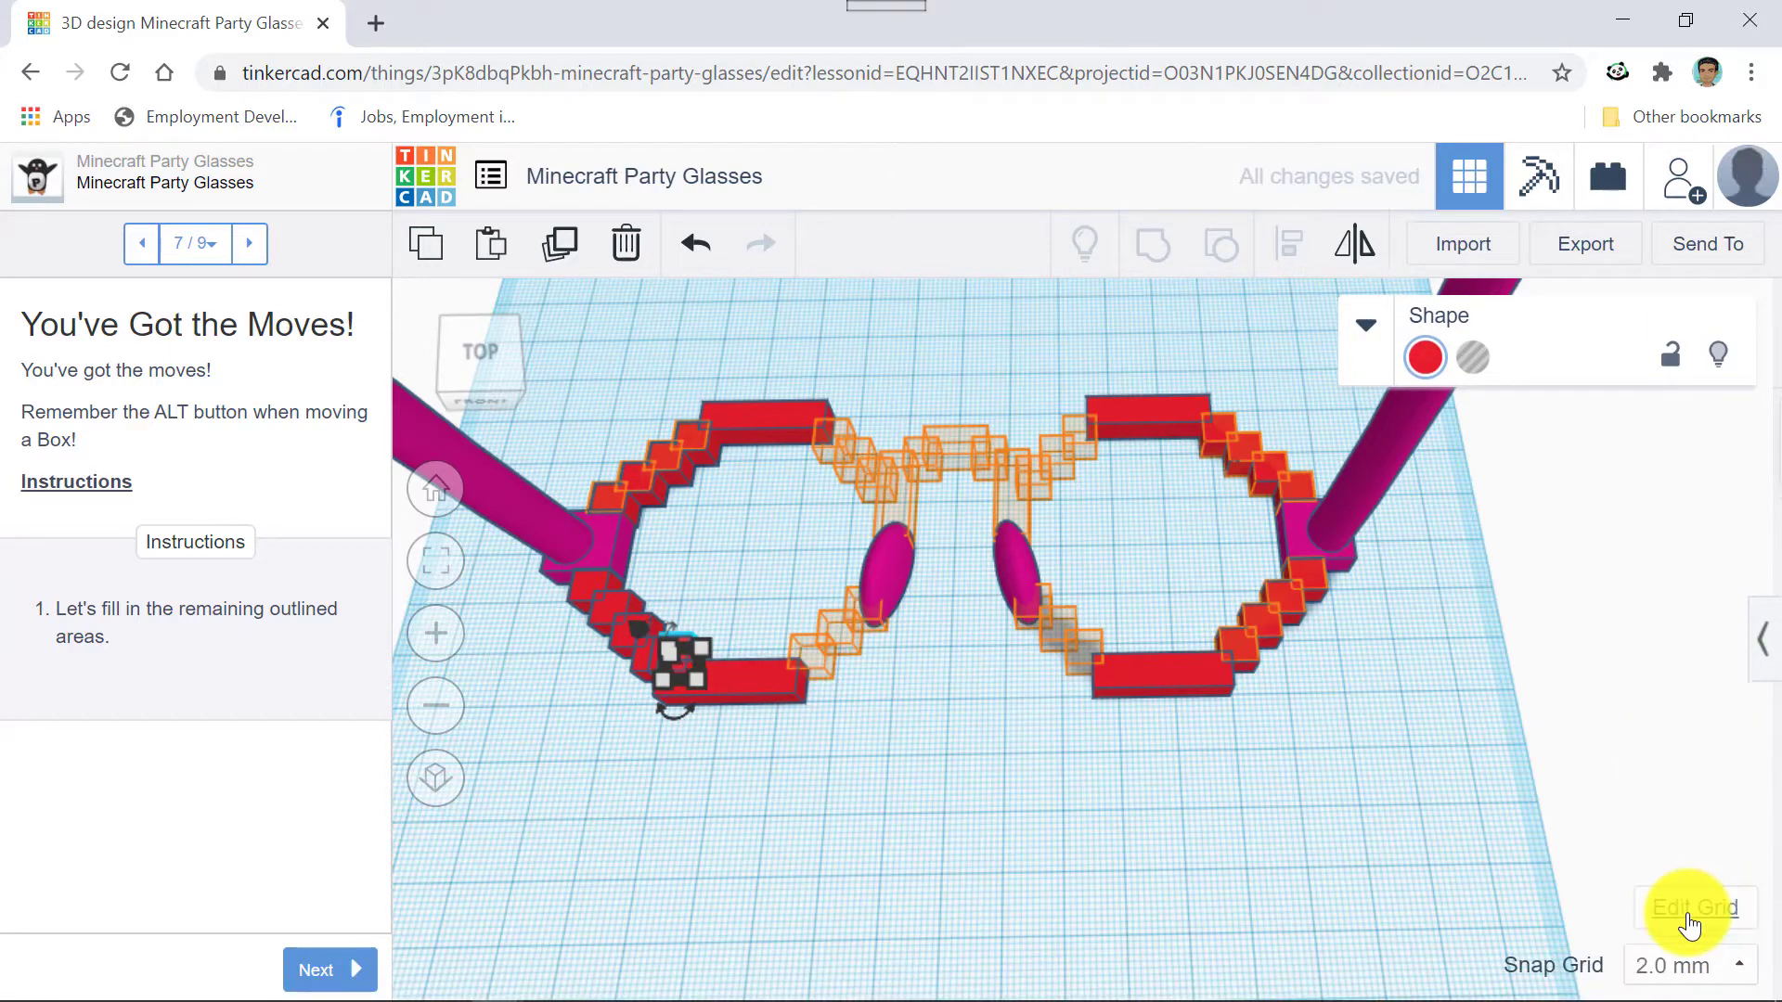
Move the copied box across the left lens to the first orange outline at the inner end of the rear-left long box.
key(Up)
key(Up)
key(Up)
key(Up)
key(Up)
key(Up)
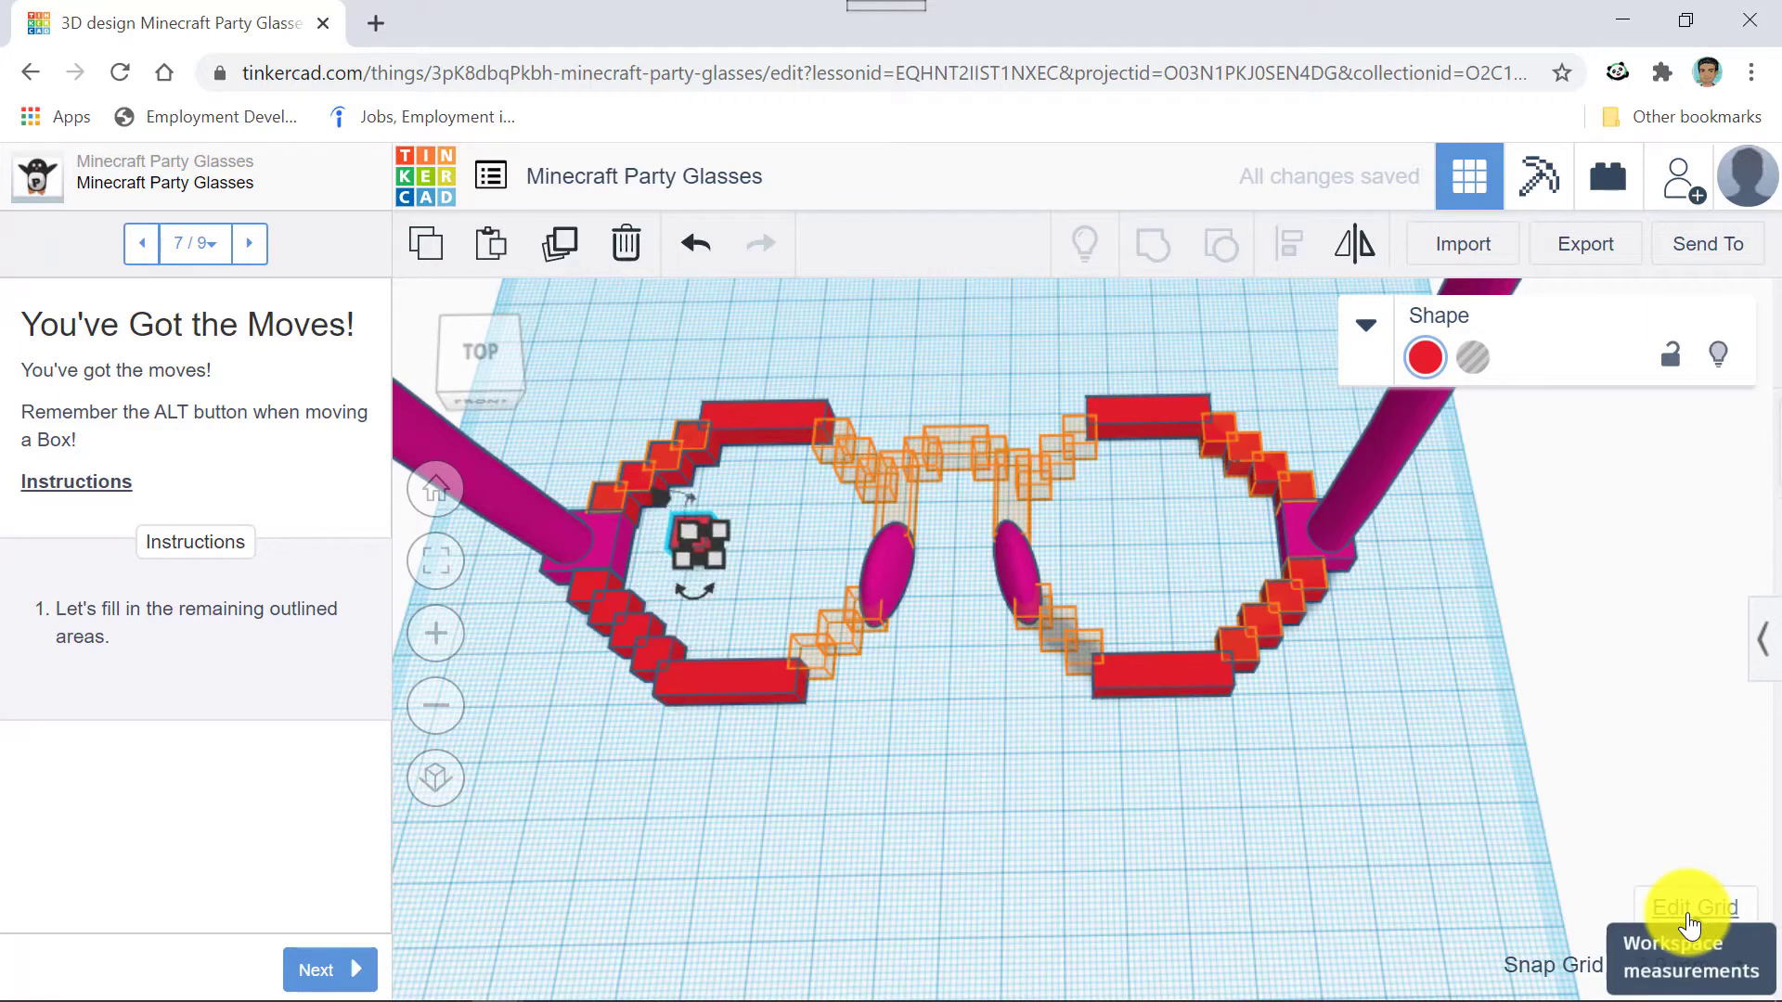
key(Right)
key(Right)
key(Right)
key(Right)
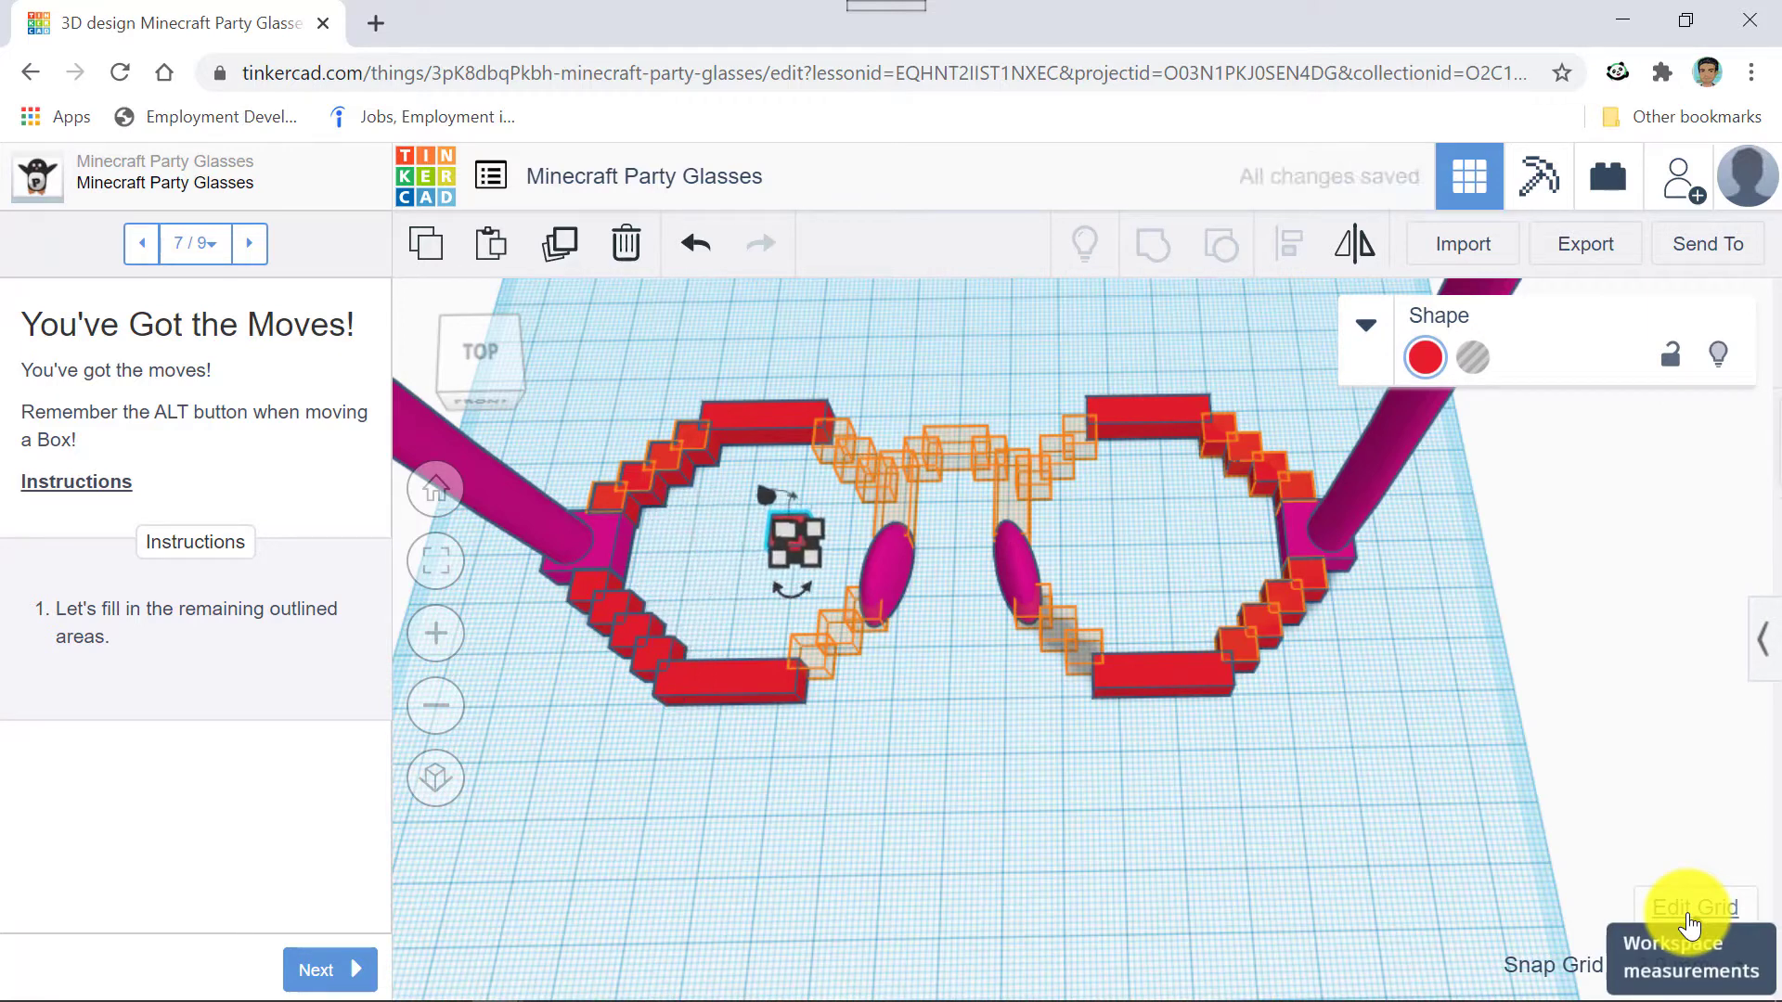
key(Up)
key(Up)
key(Up)
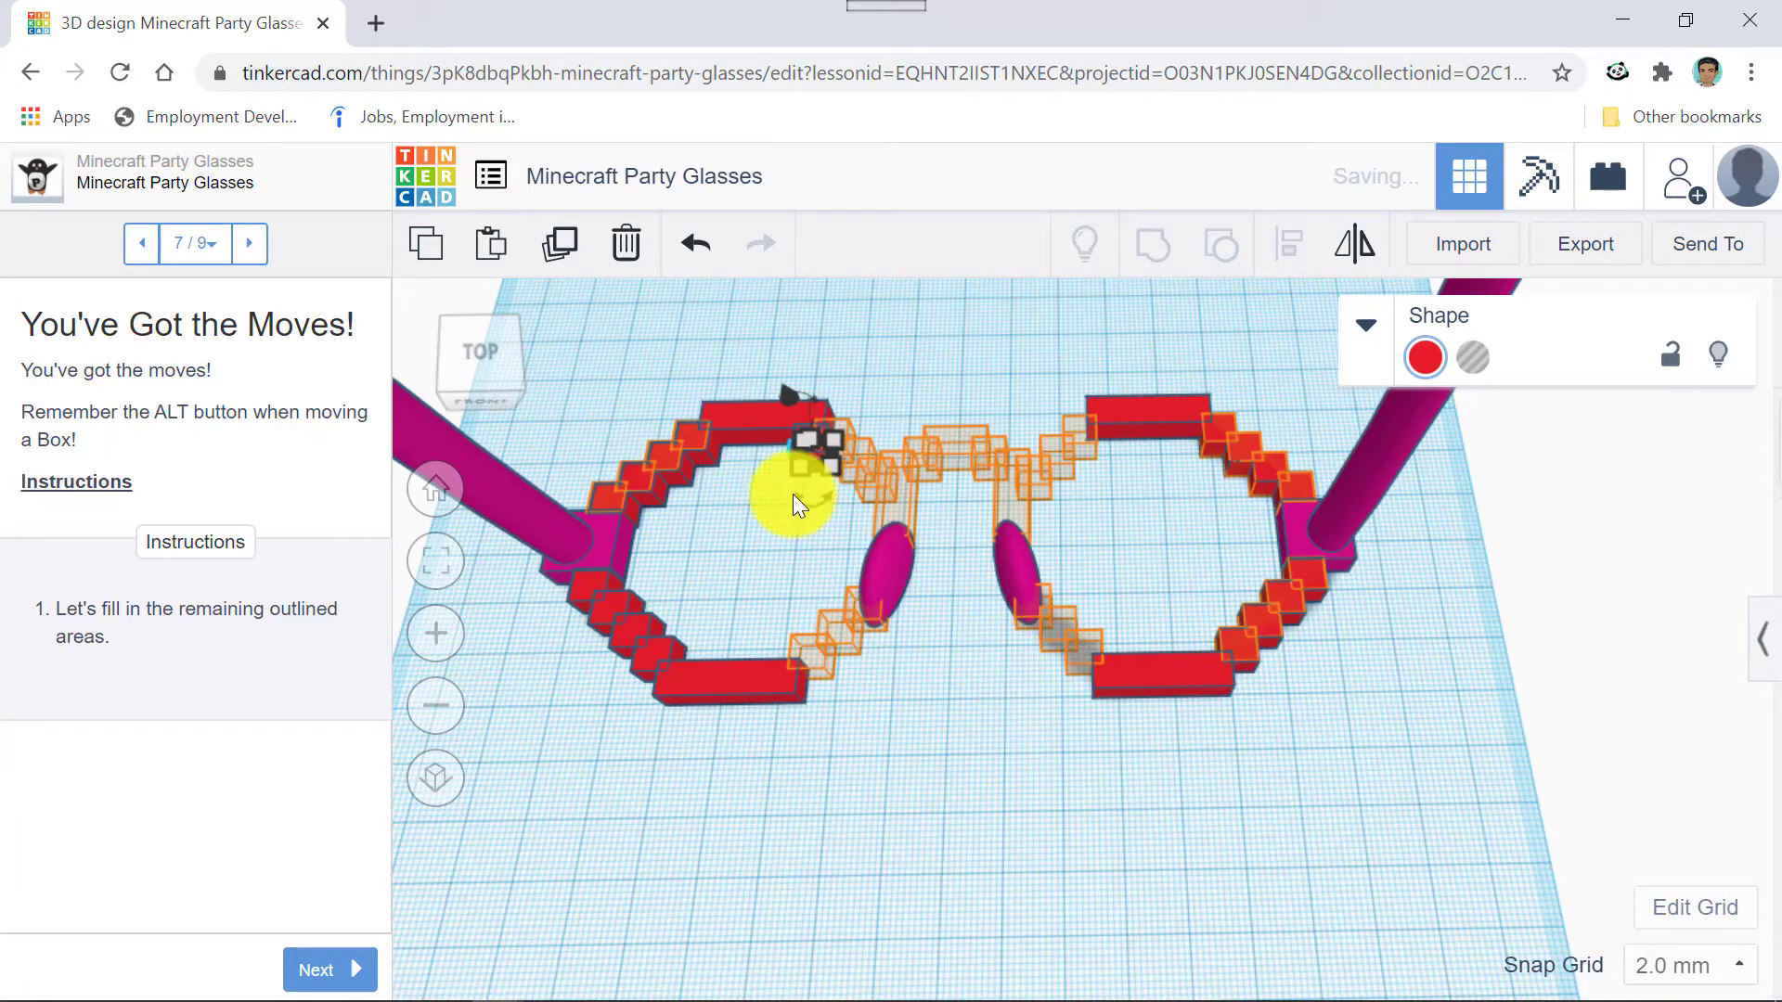
scroll(798, 498, up, 6)
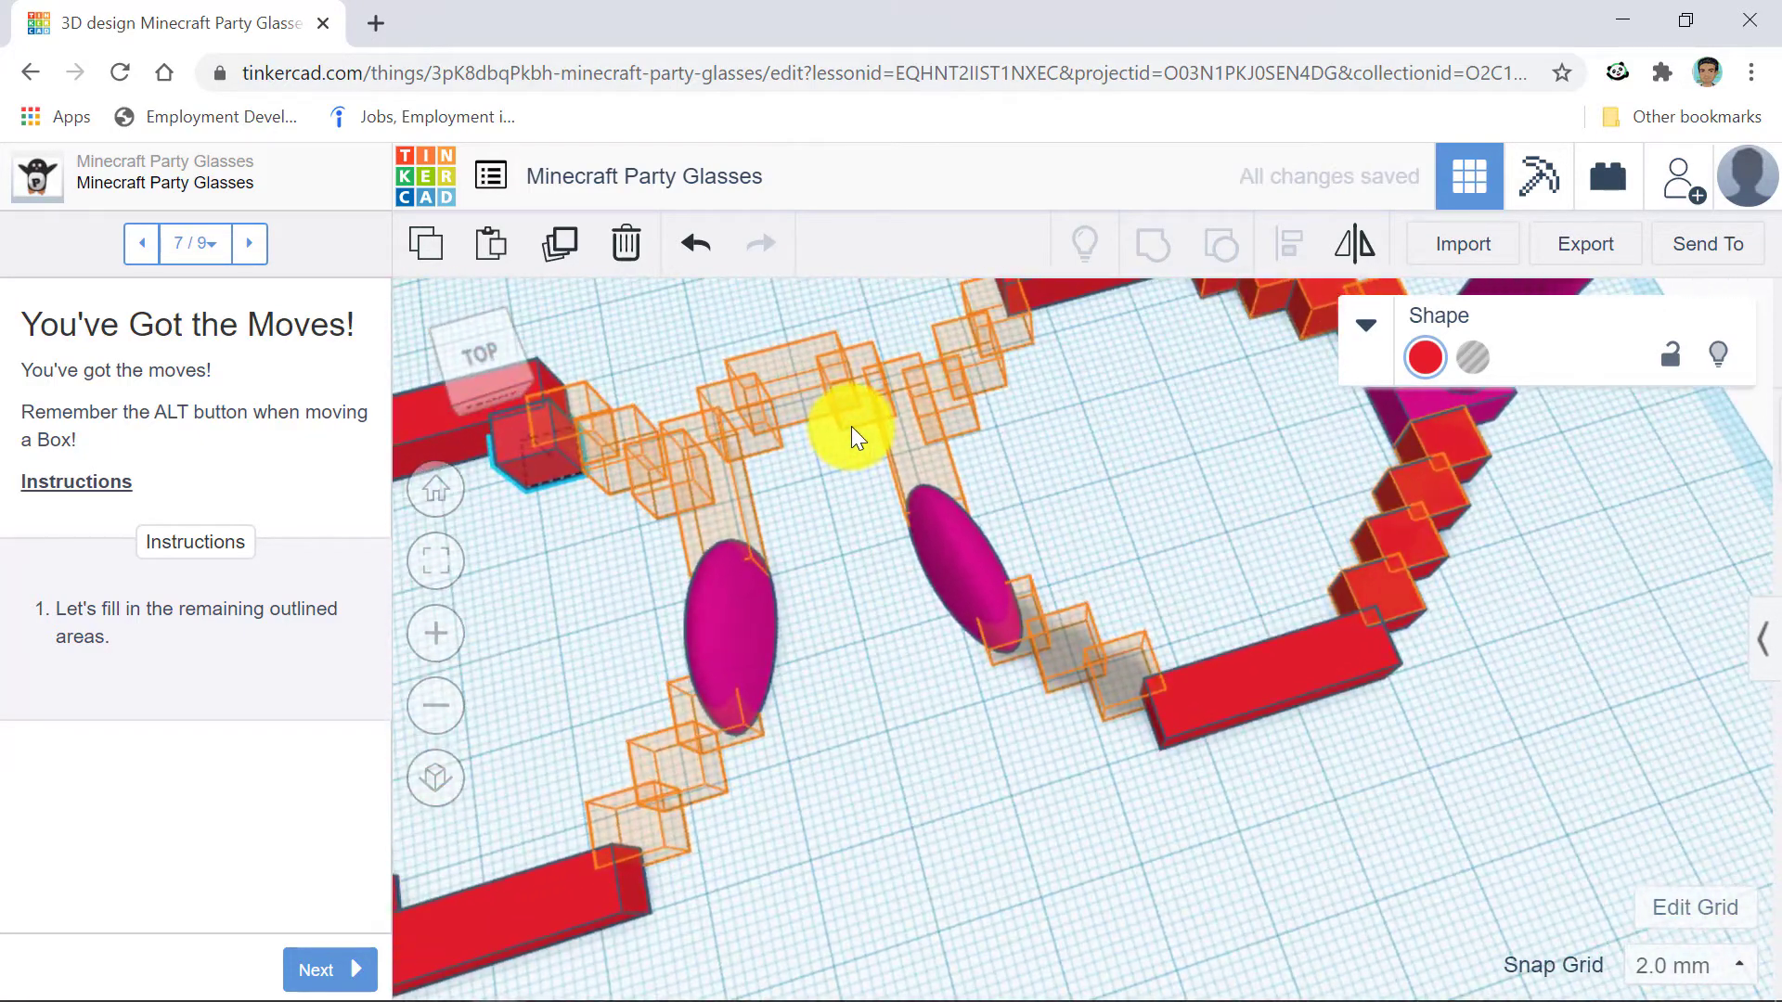
Move the selected red box sideways from the end of the red bar towards the first outlined cube of the bridge.
scroll(509, 637, down, 5)
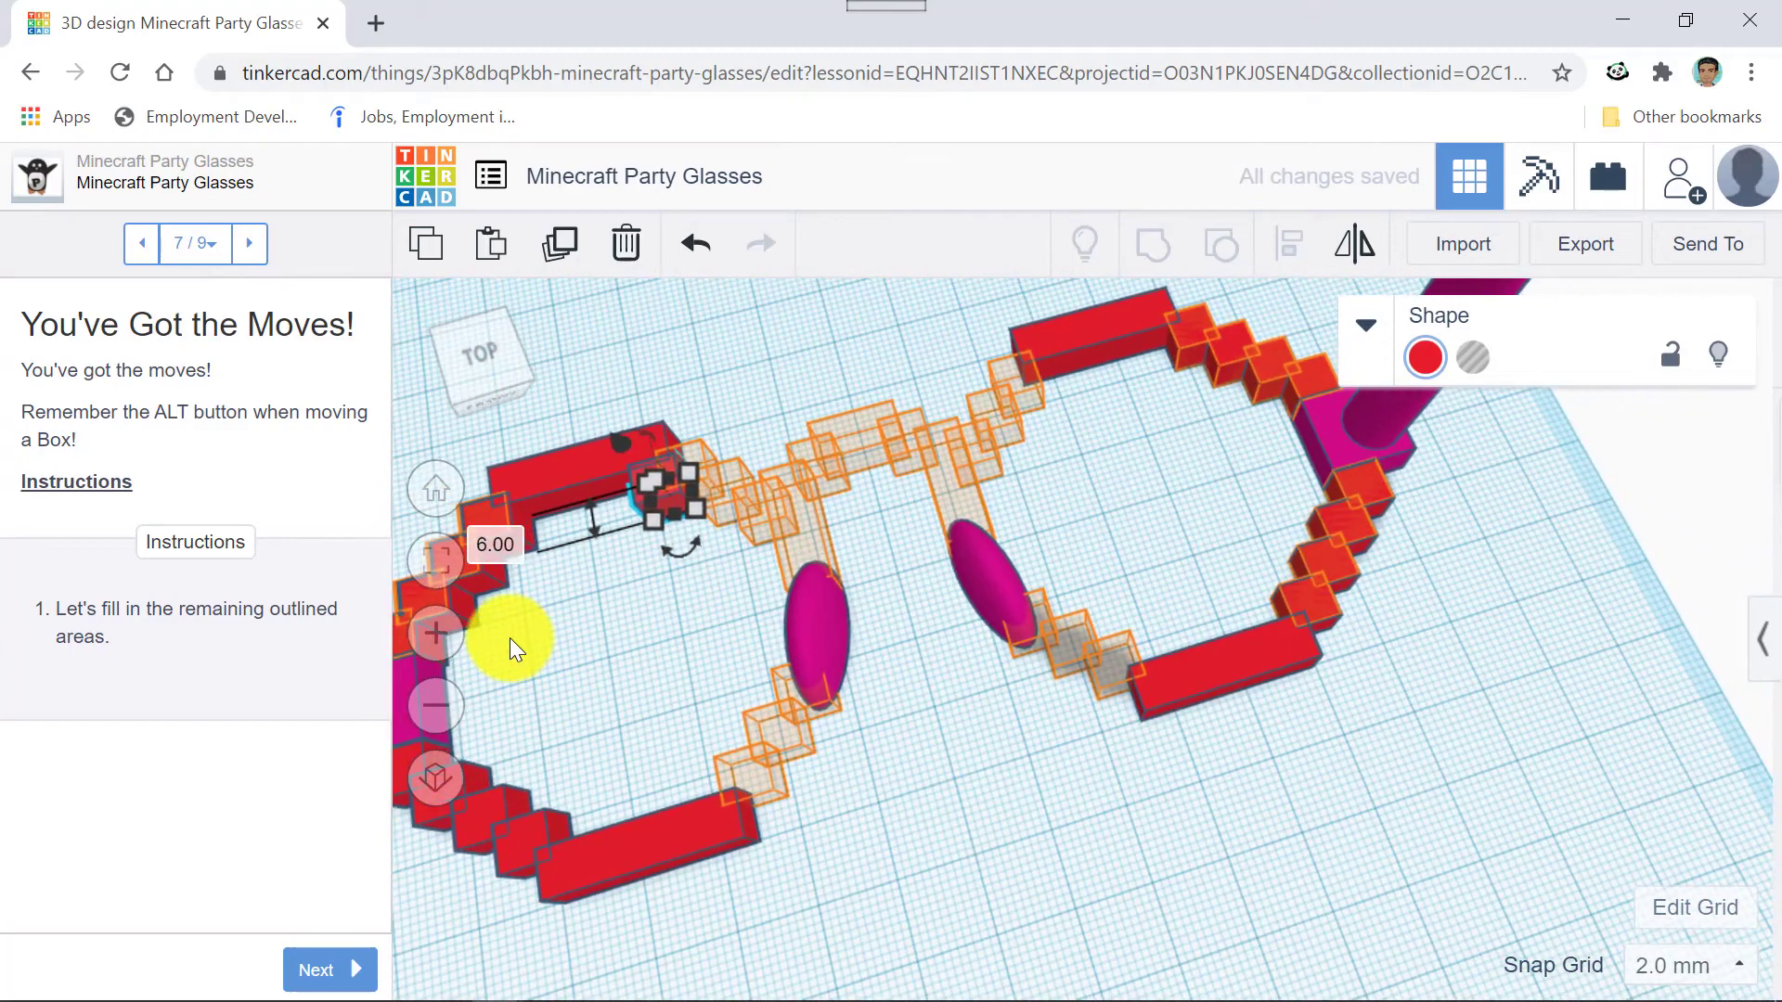
scroll(702, 656, up, 4)
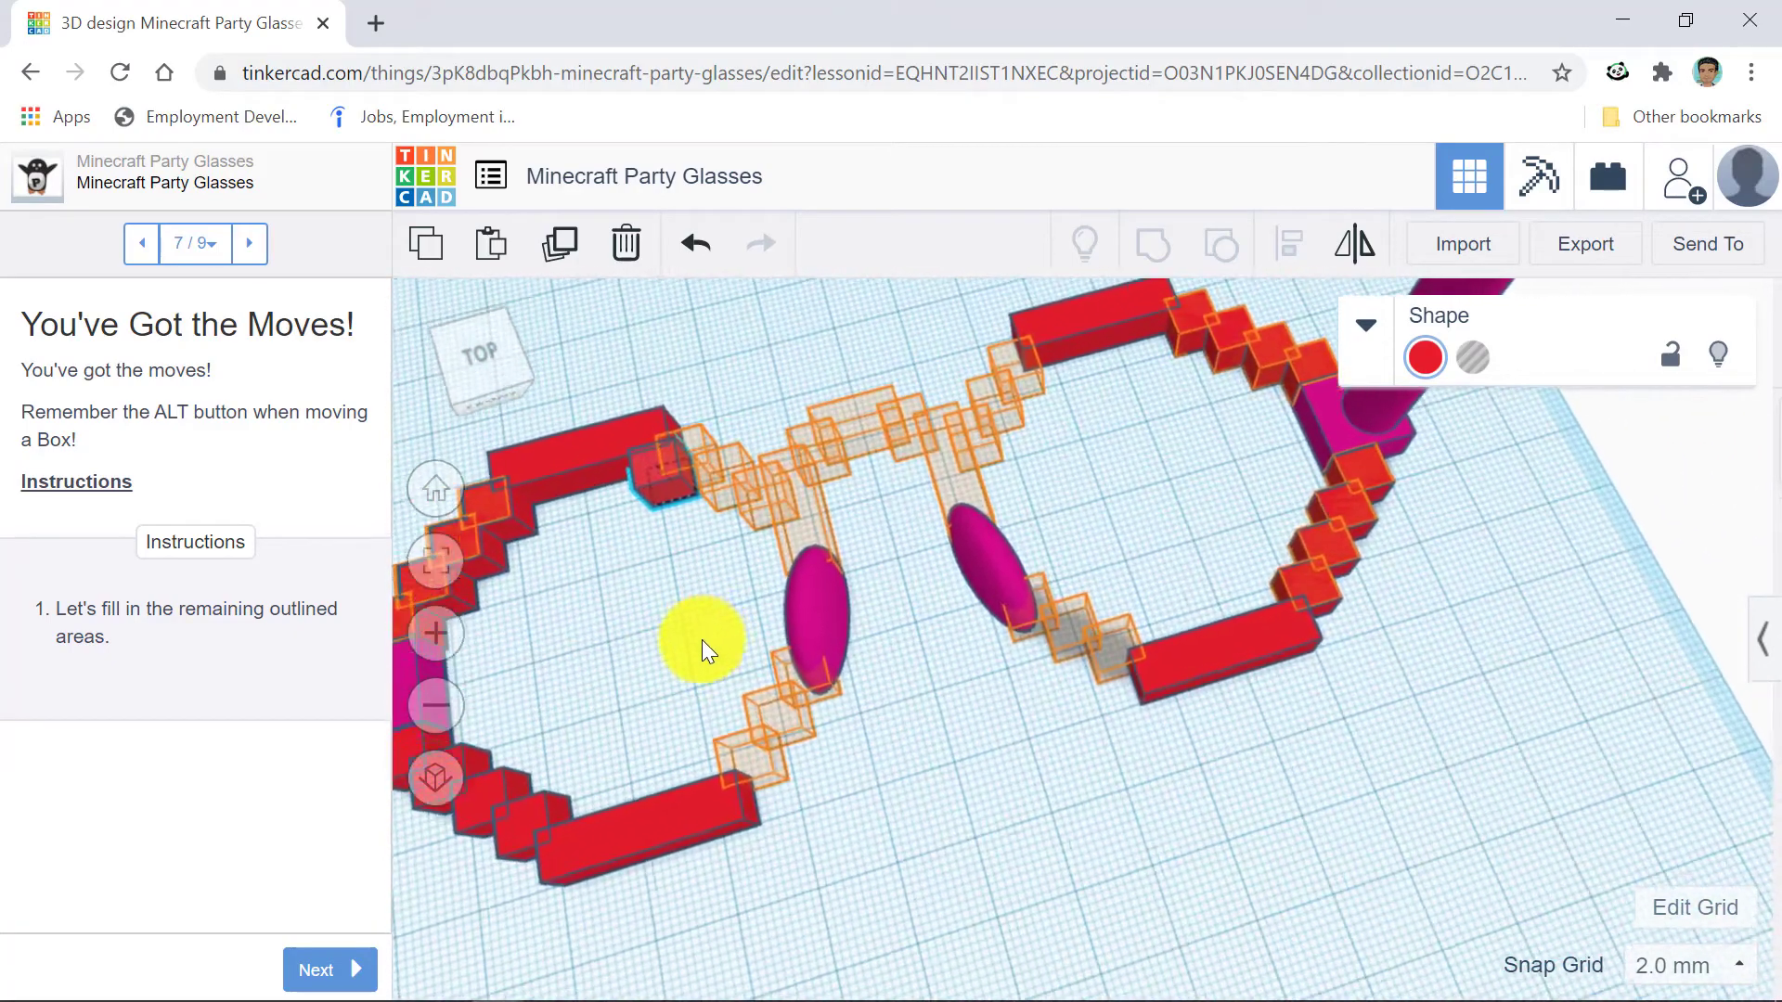
middle_drag(847, 656, 1162, 832)
scroll(1156, 830, up, 2)
scroll(1137, 830, up, 1)
scroll(1119, 829, up, 2)
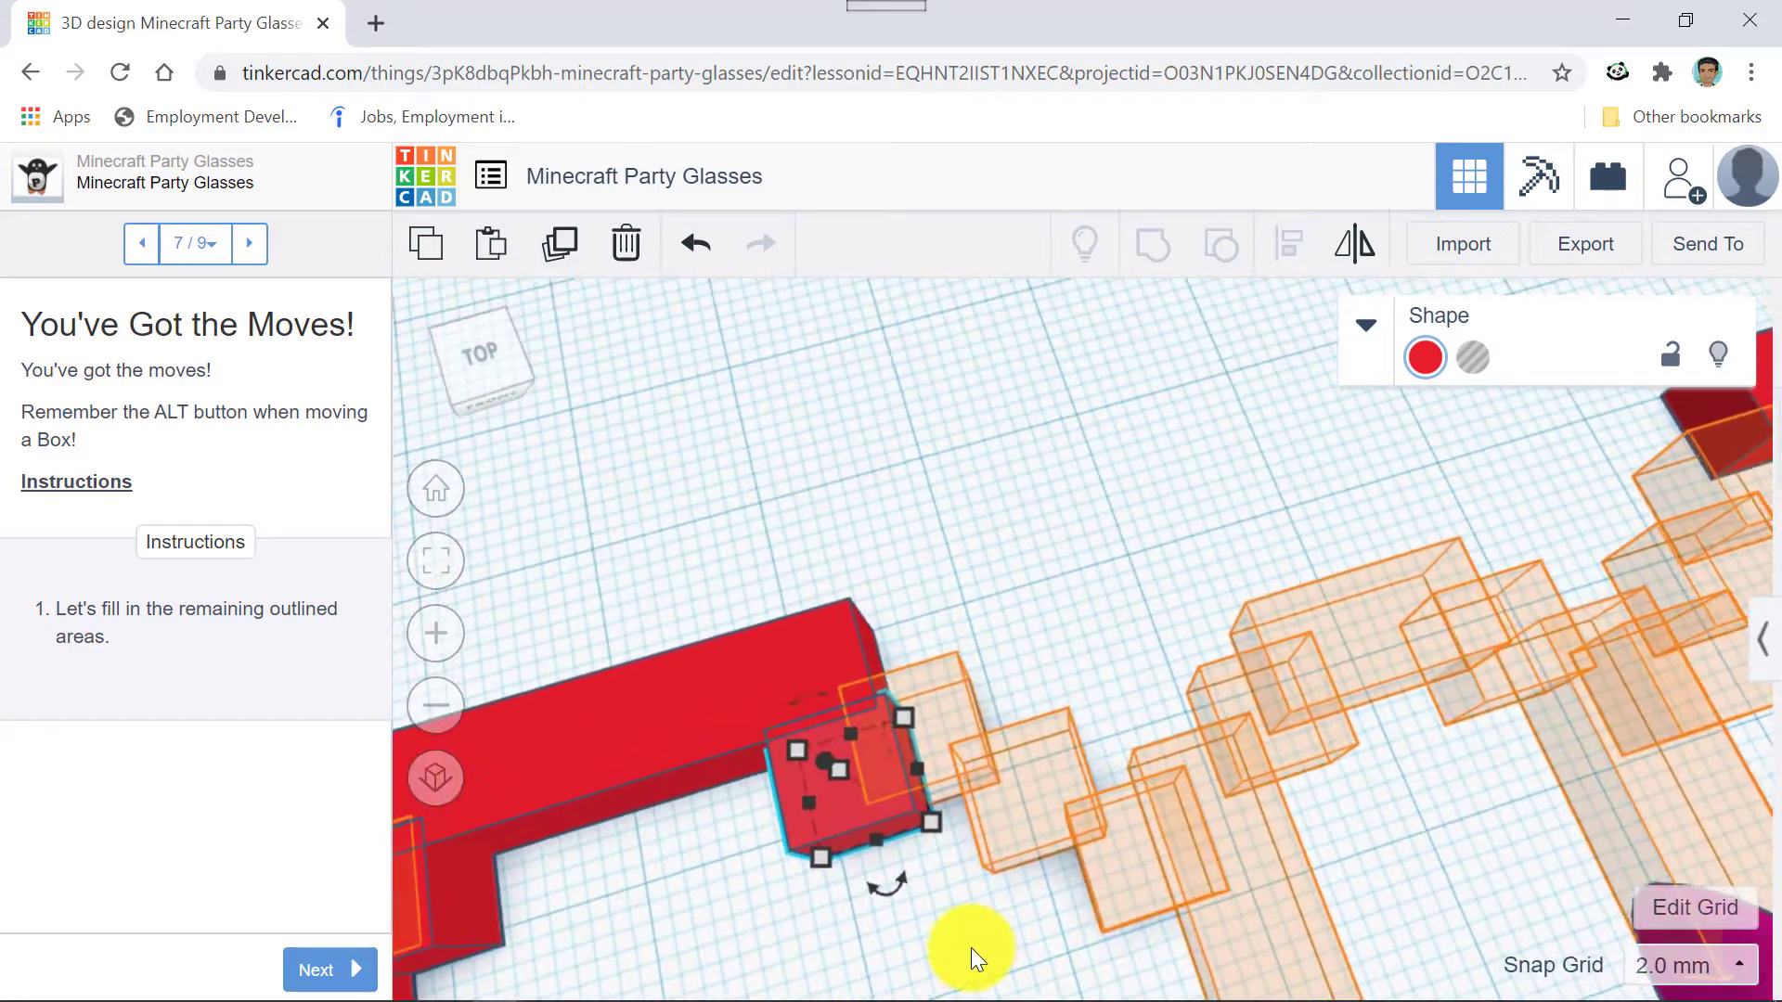
scroll(1022, 671, down, 1)
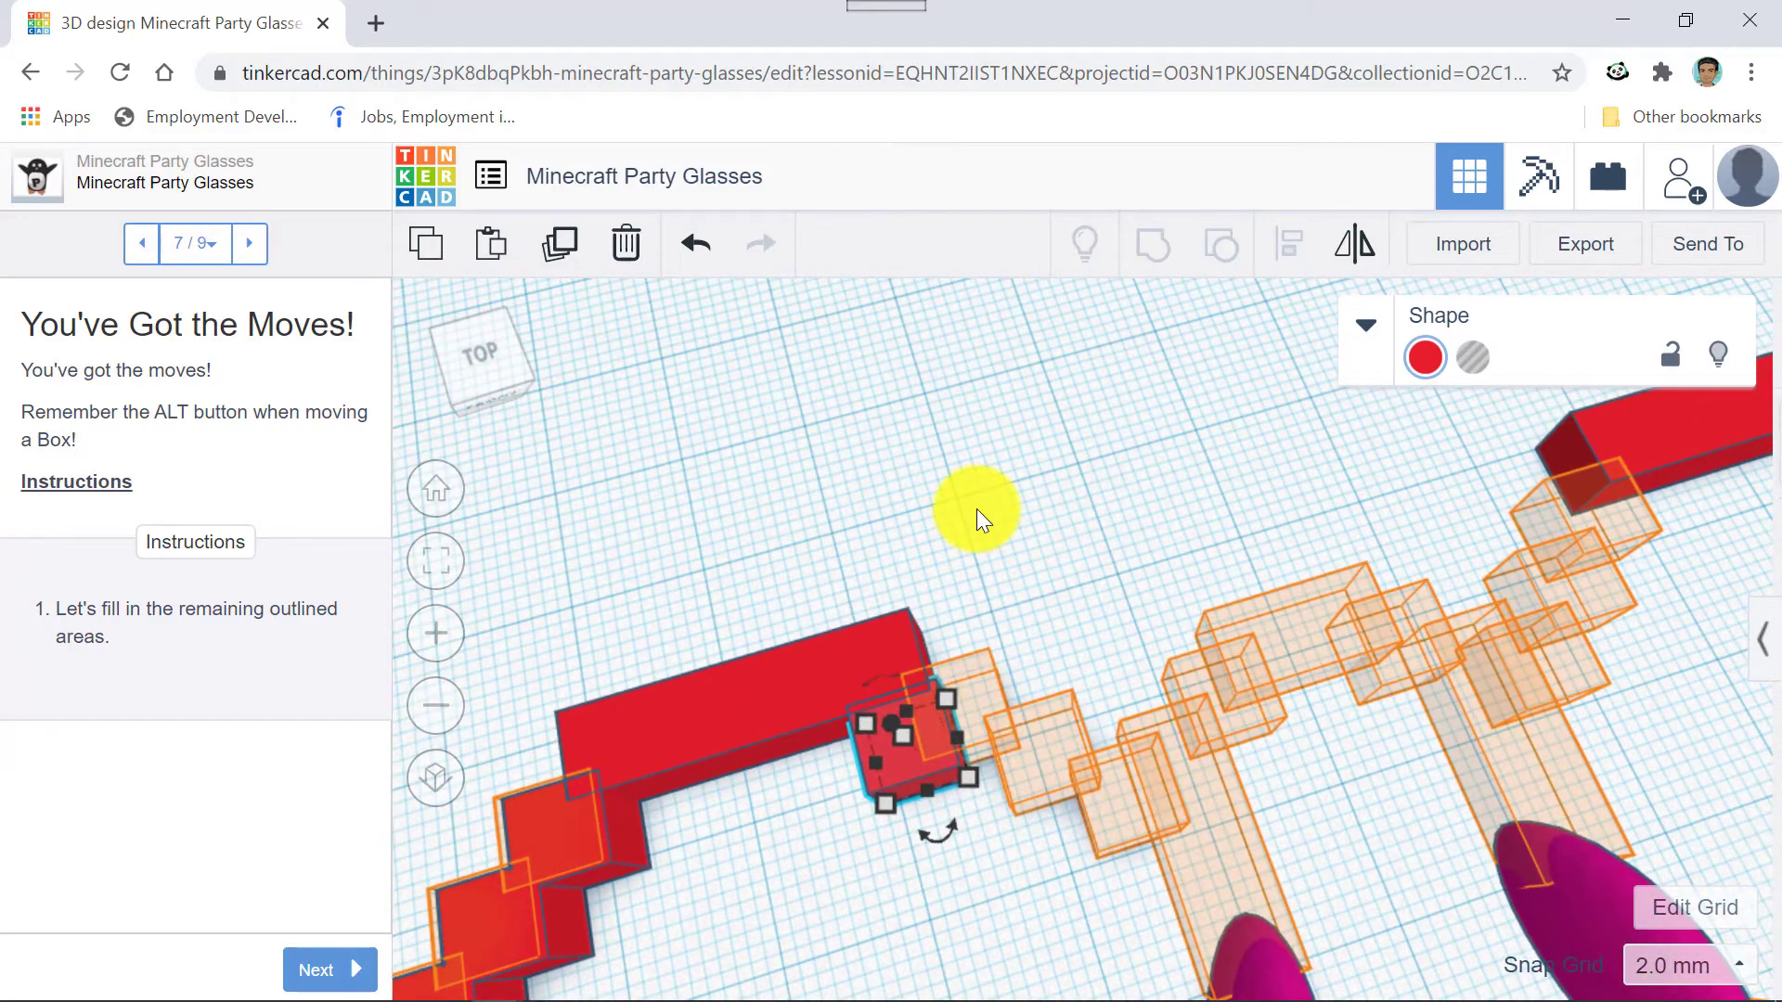
key(Right)
key(Right)
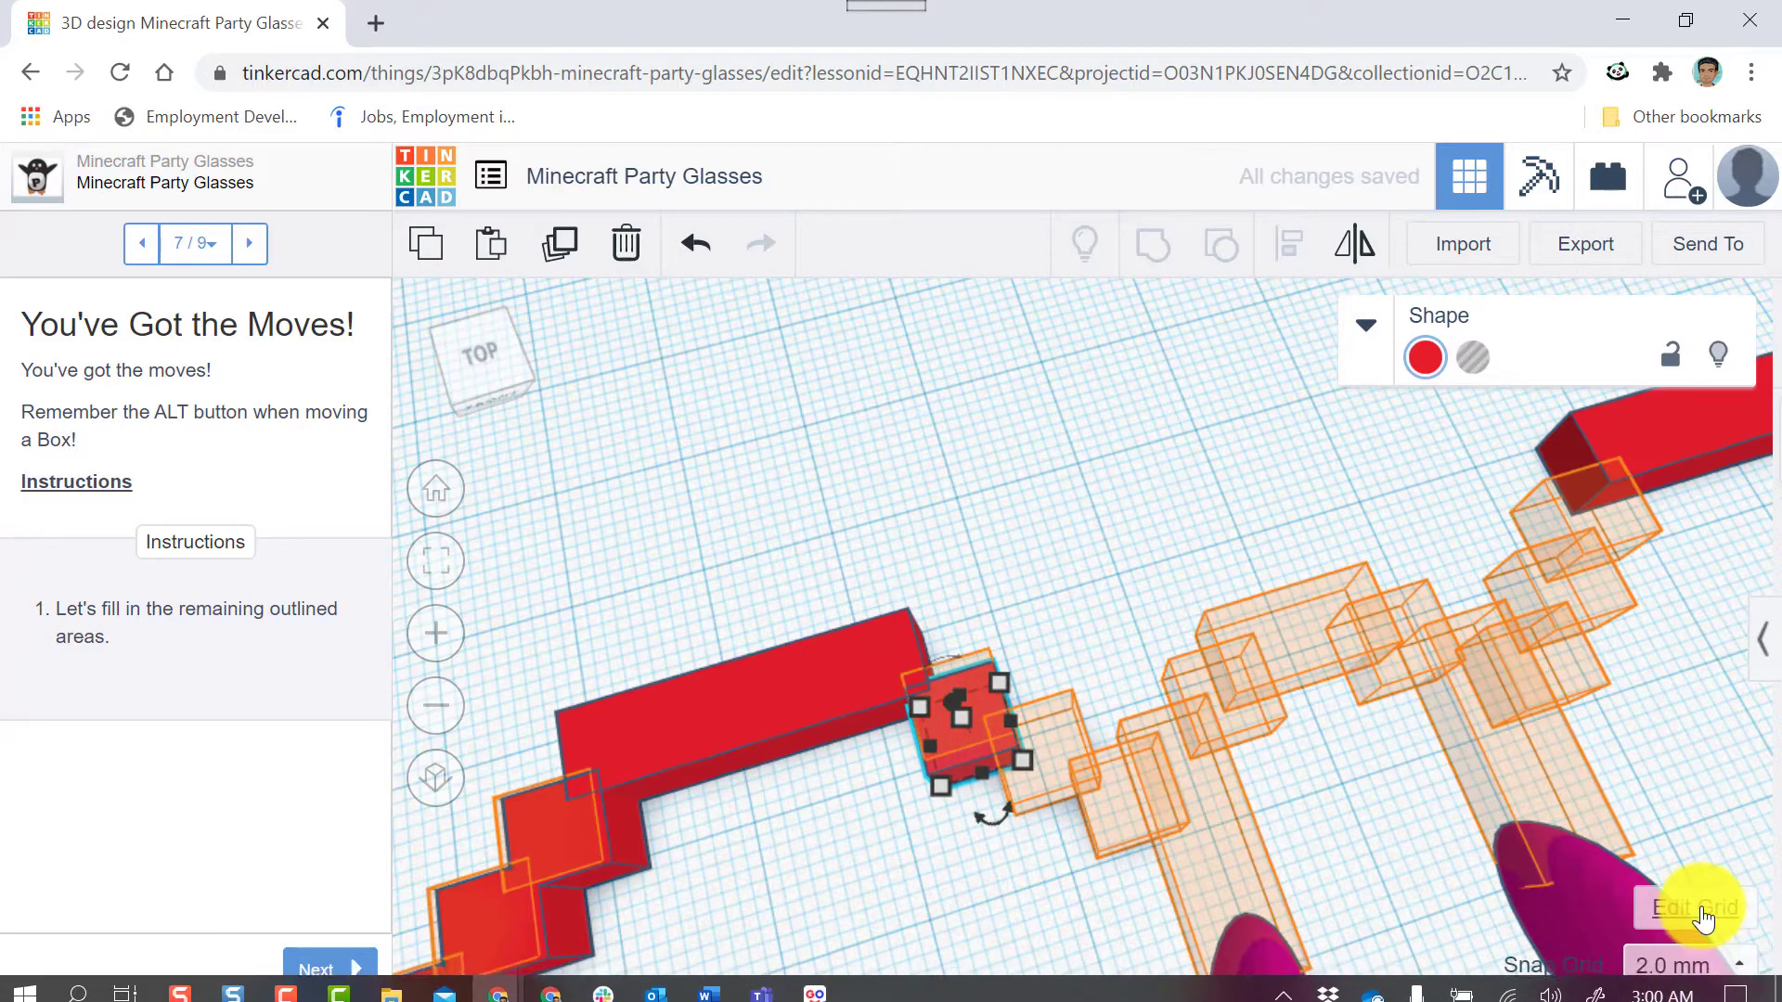
Set the snap grid to 0.1 mm and nudge the red box back until it fills the first outlined cube.
click(1689, 964)
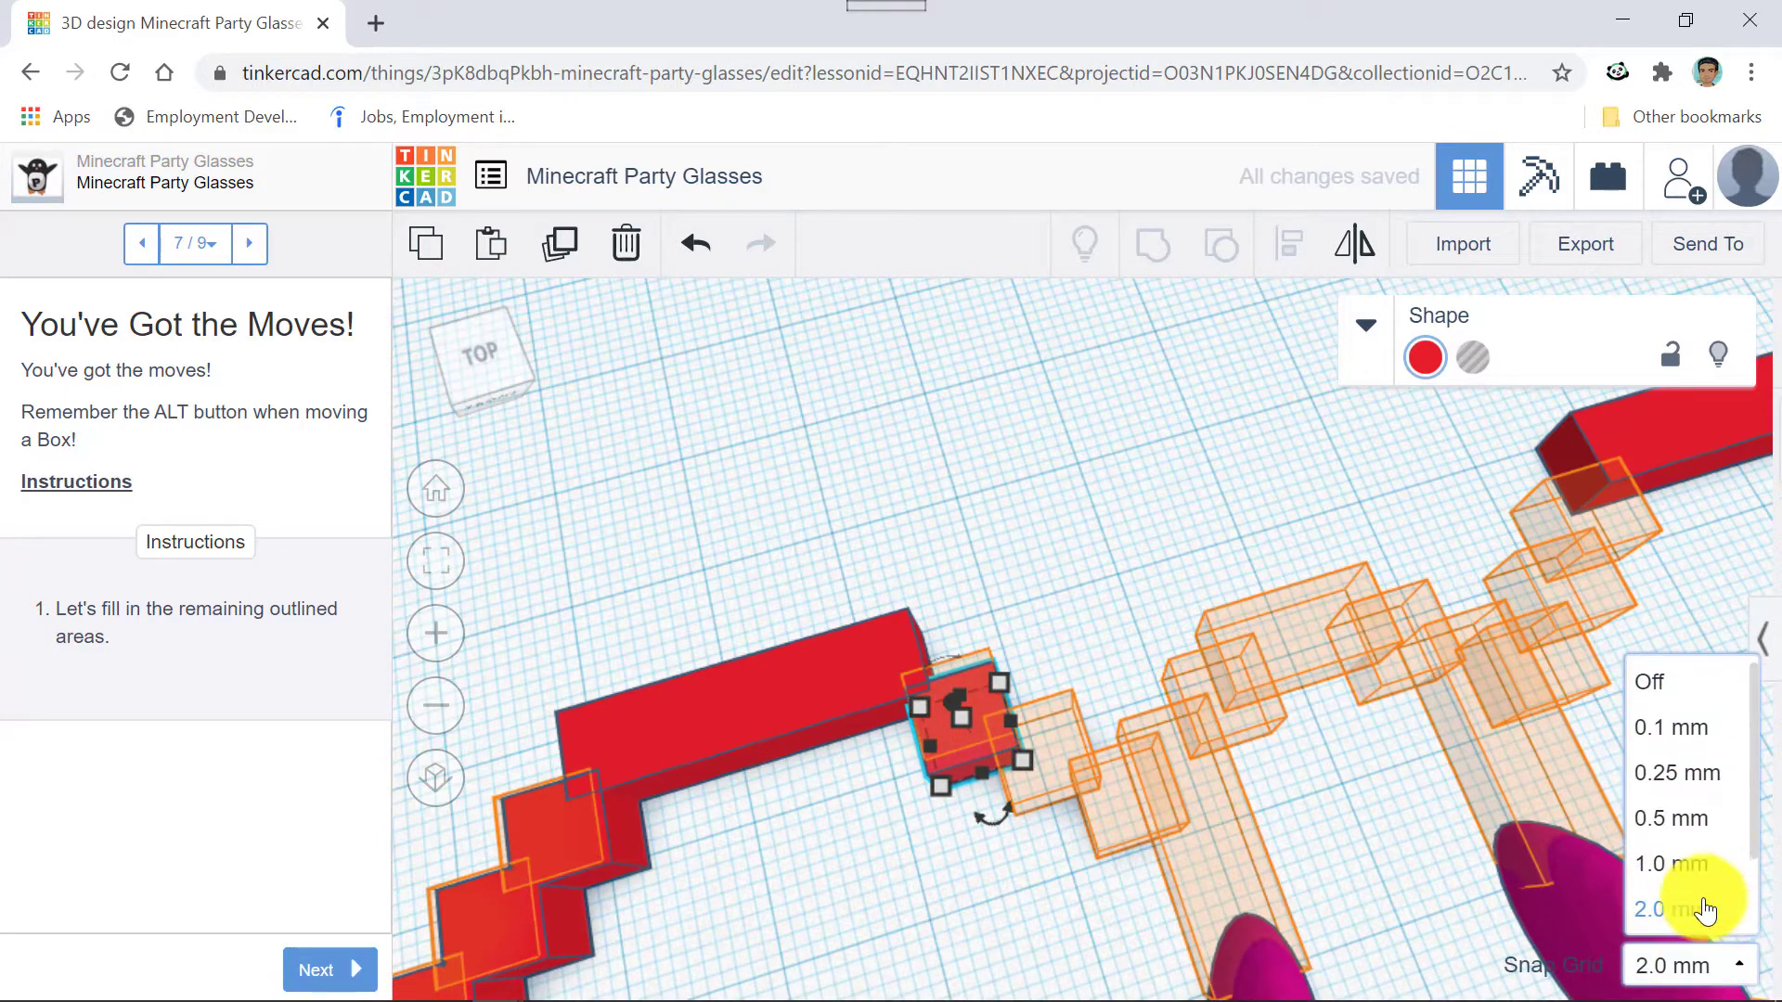
click(1685, 728)
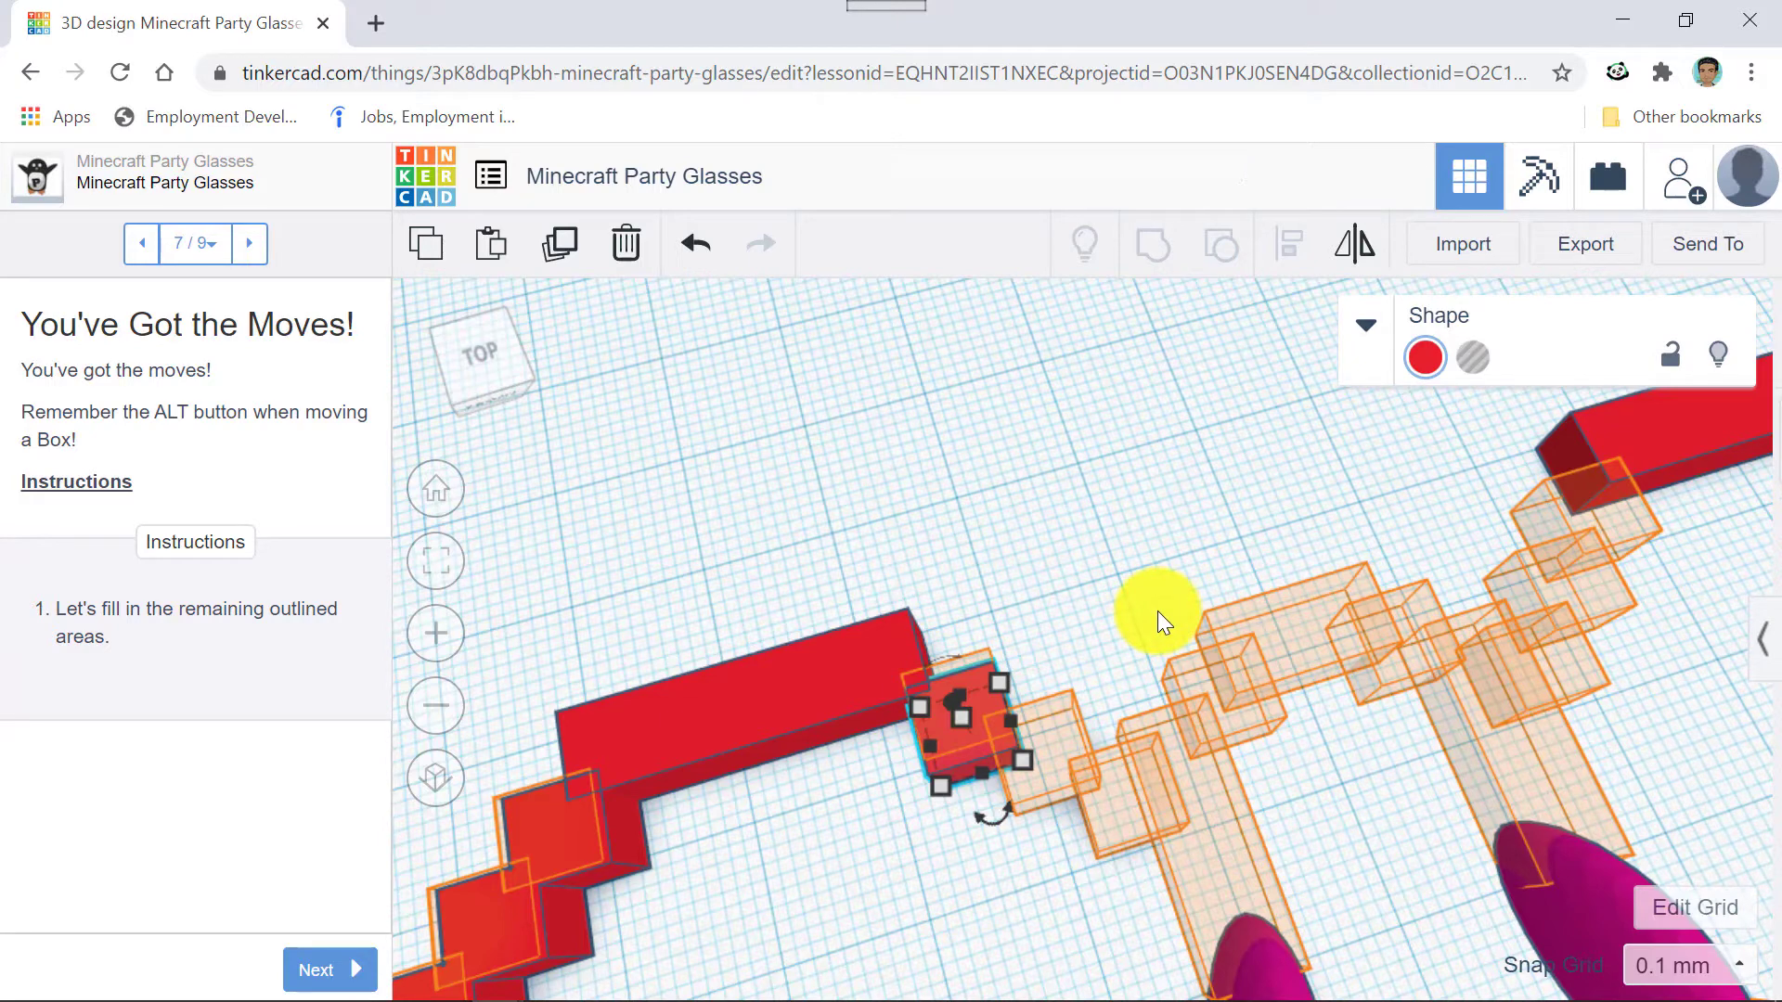
key(Up)
key(Up)
key(Up)
key(Up)
key(Up)
key(Up)
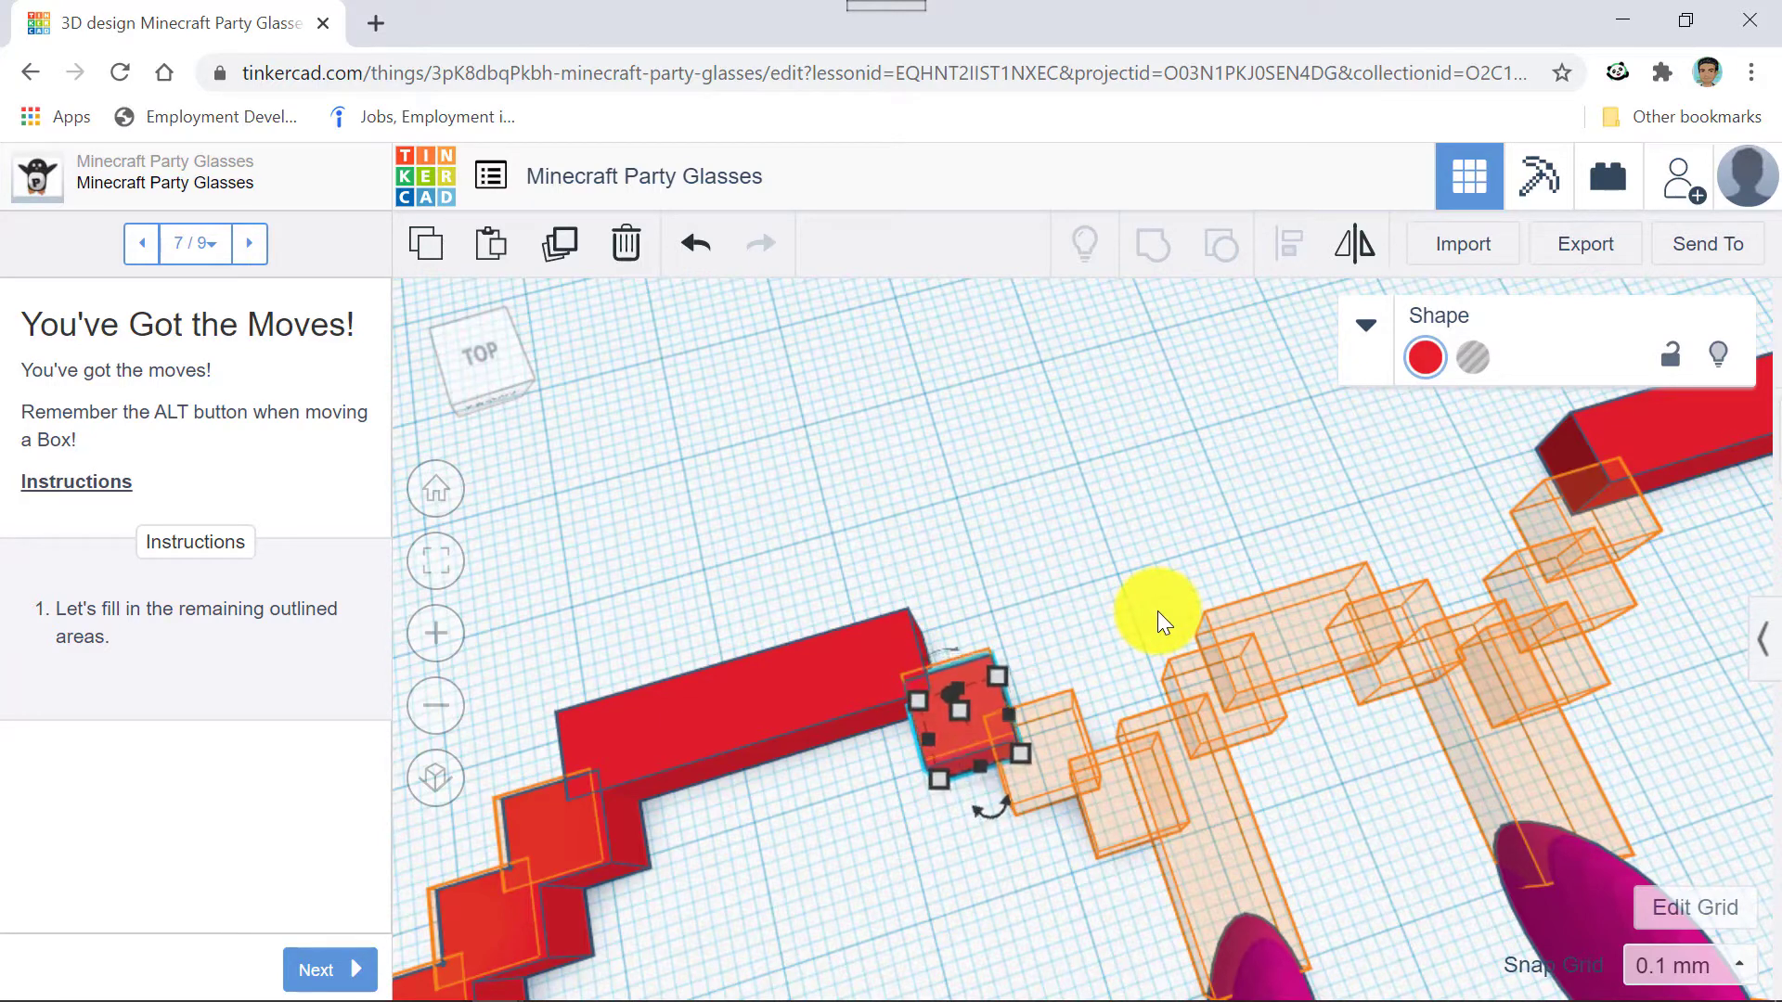
key(Up)
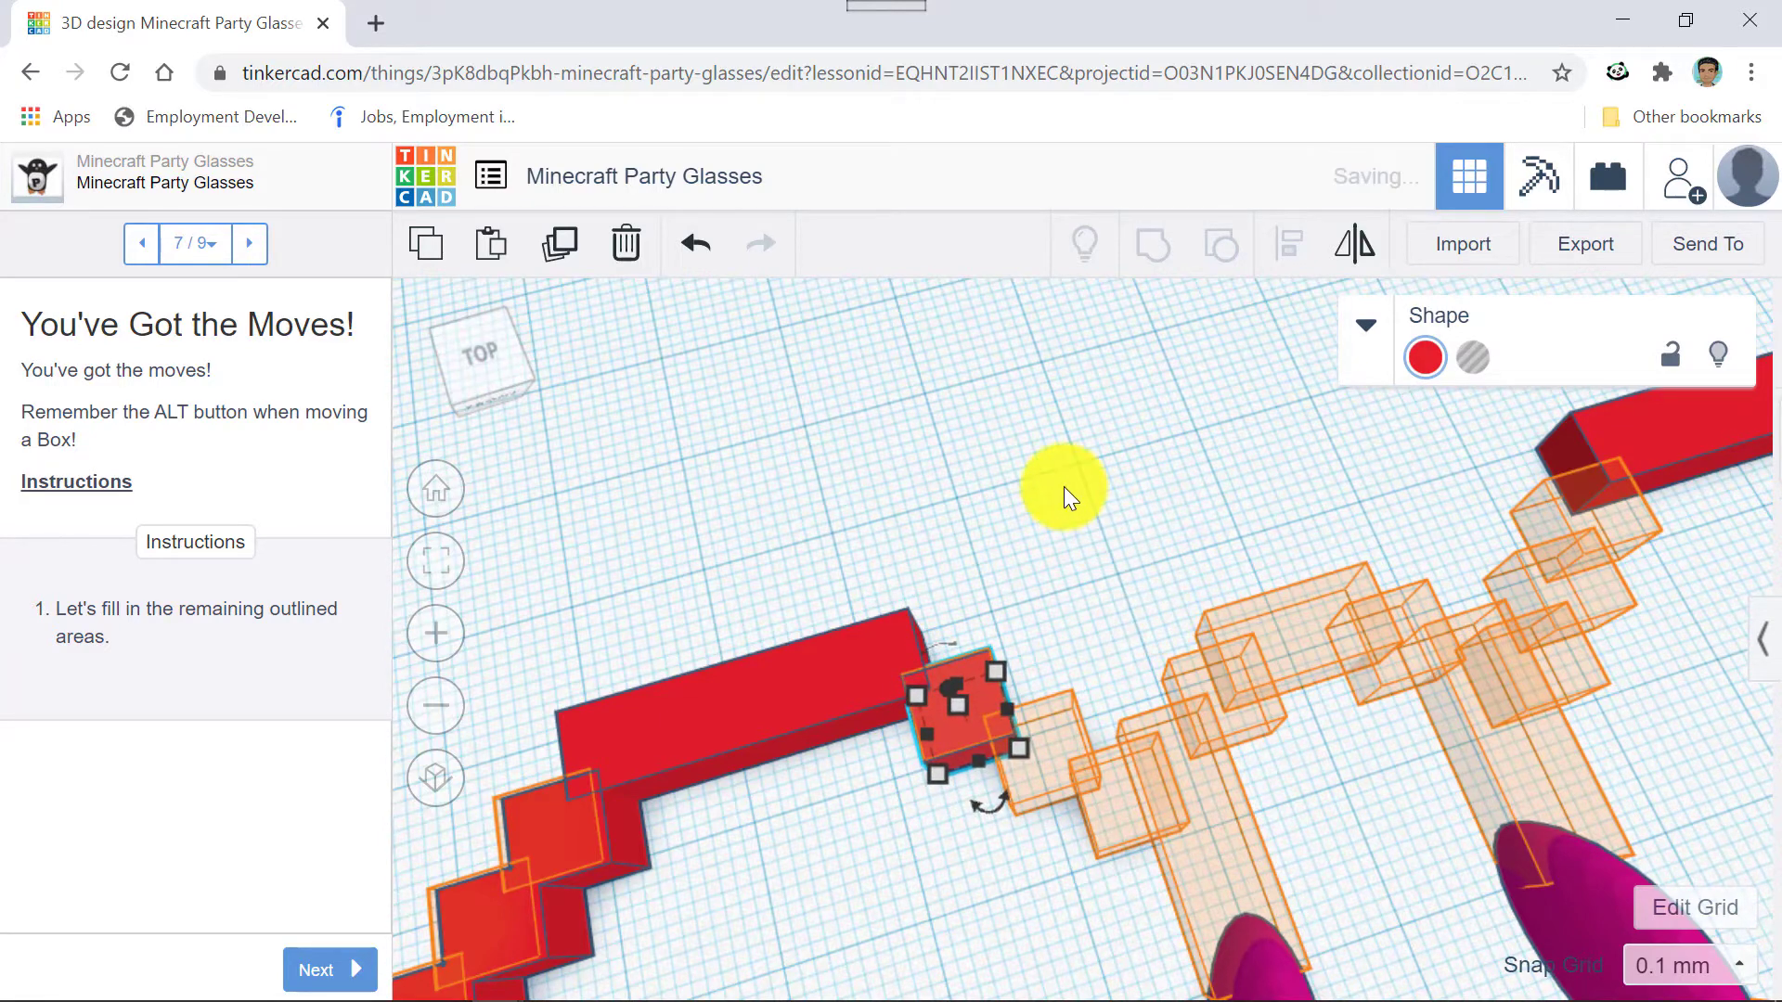
Duplicate the placed red box in the same position.
right_drag(1064, 486, 962, 487)
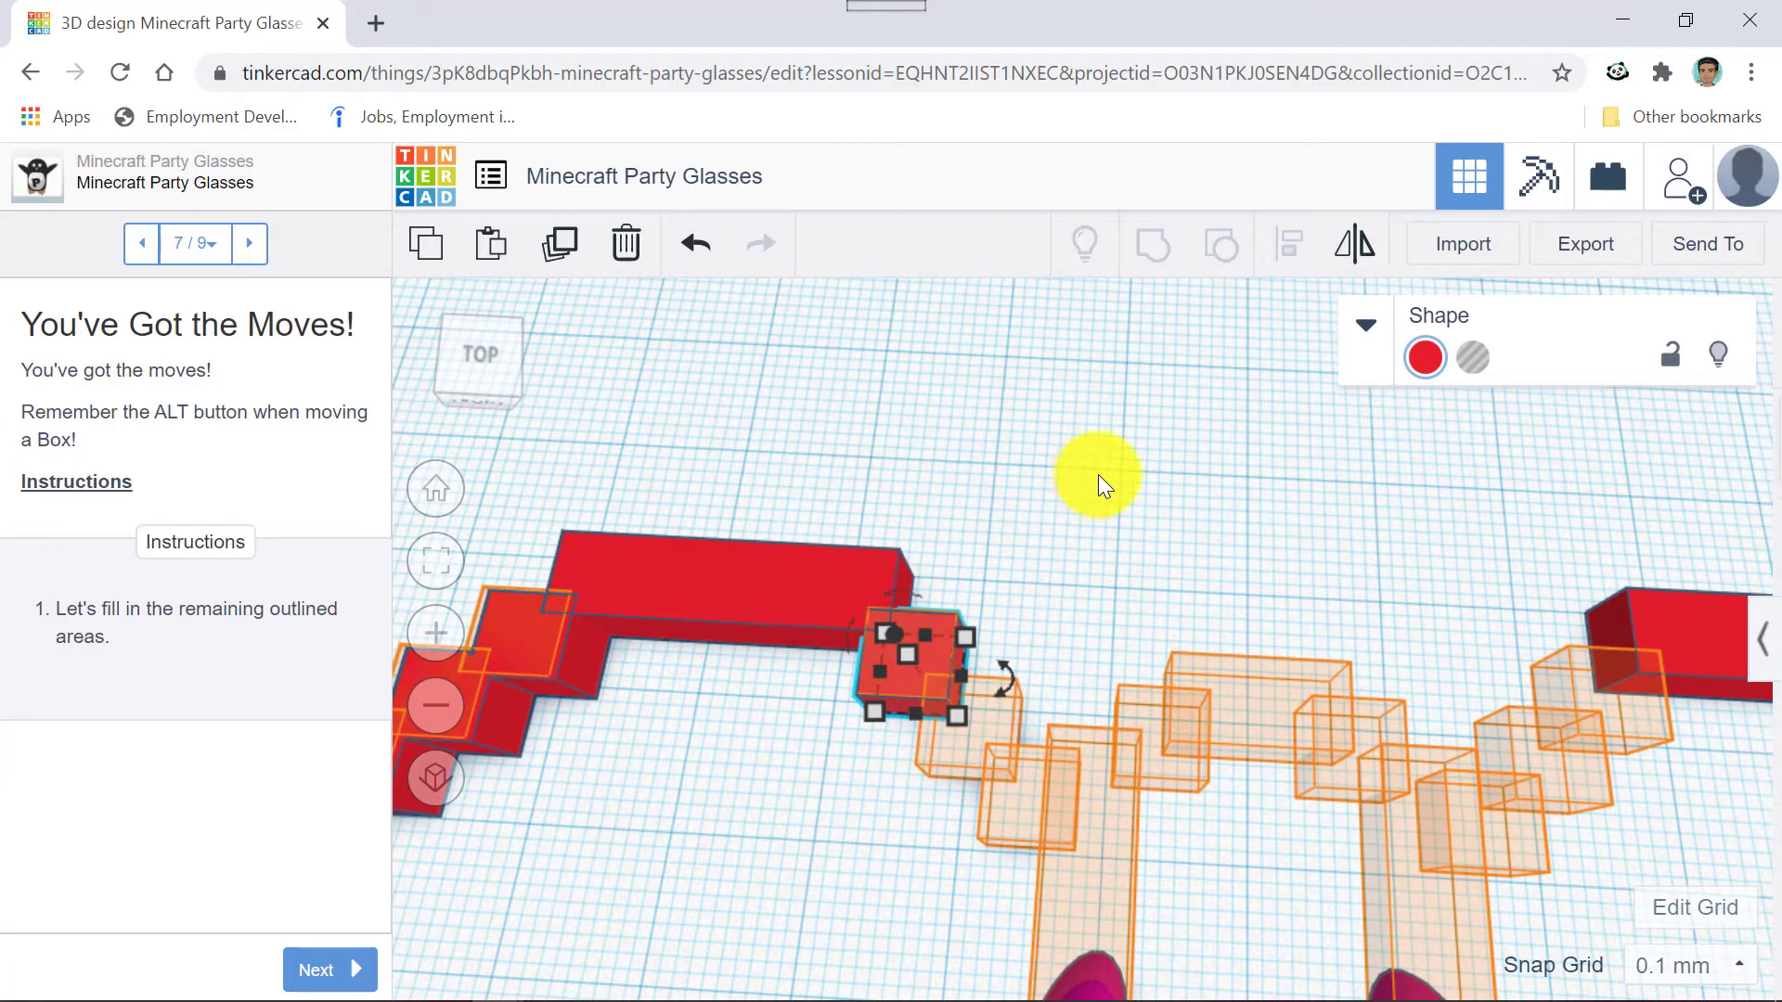
scroll(1081, 492, down, 5)
scroll(1063, 506, up, 2)
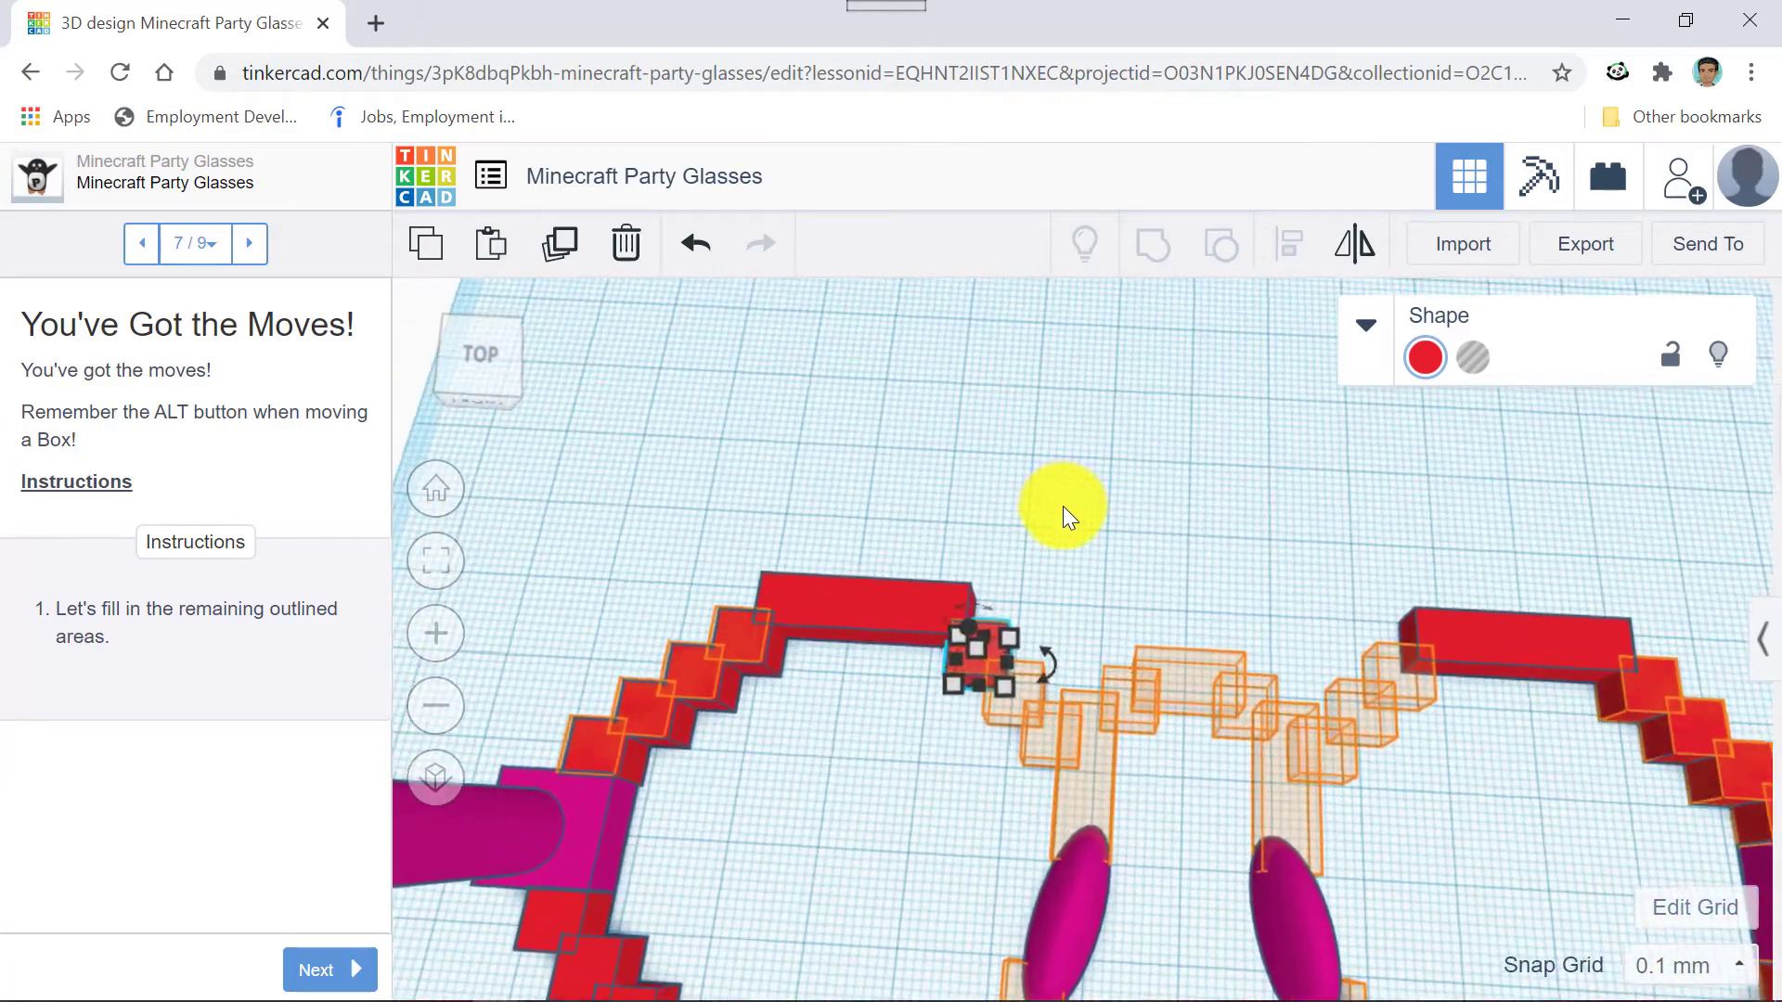
scroll(1063, 505, down, 2)
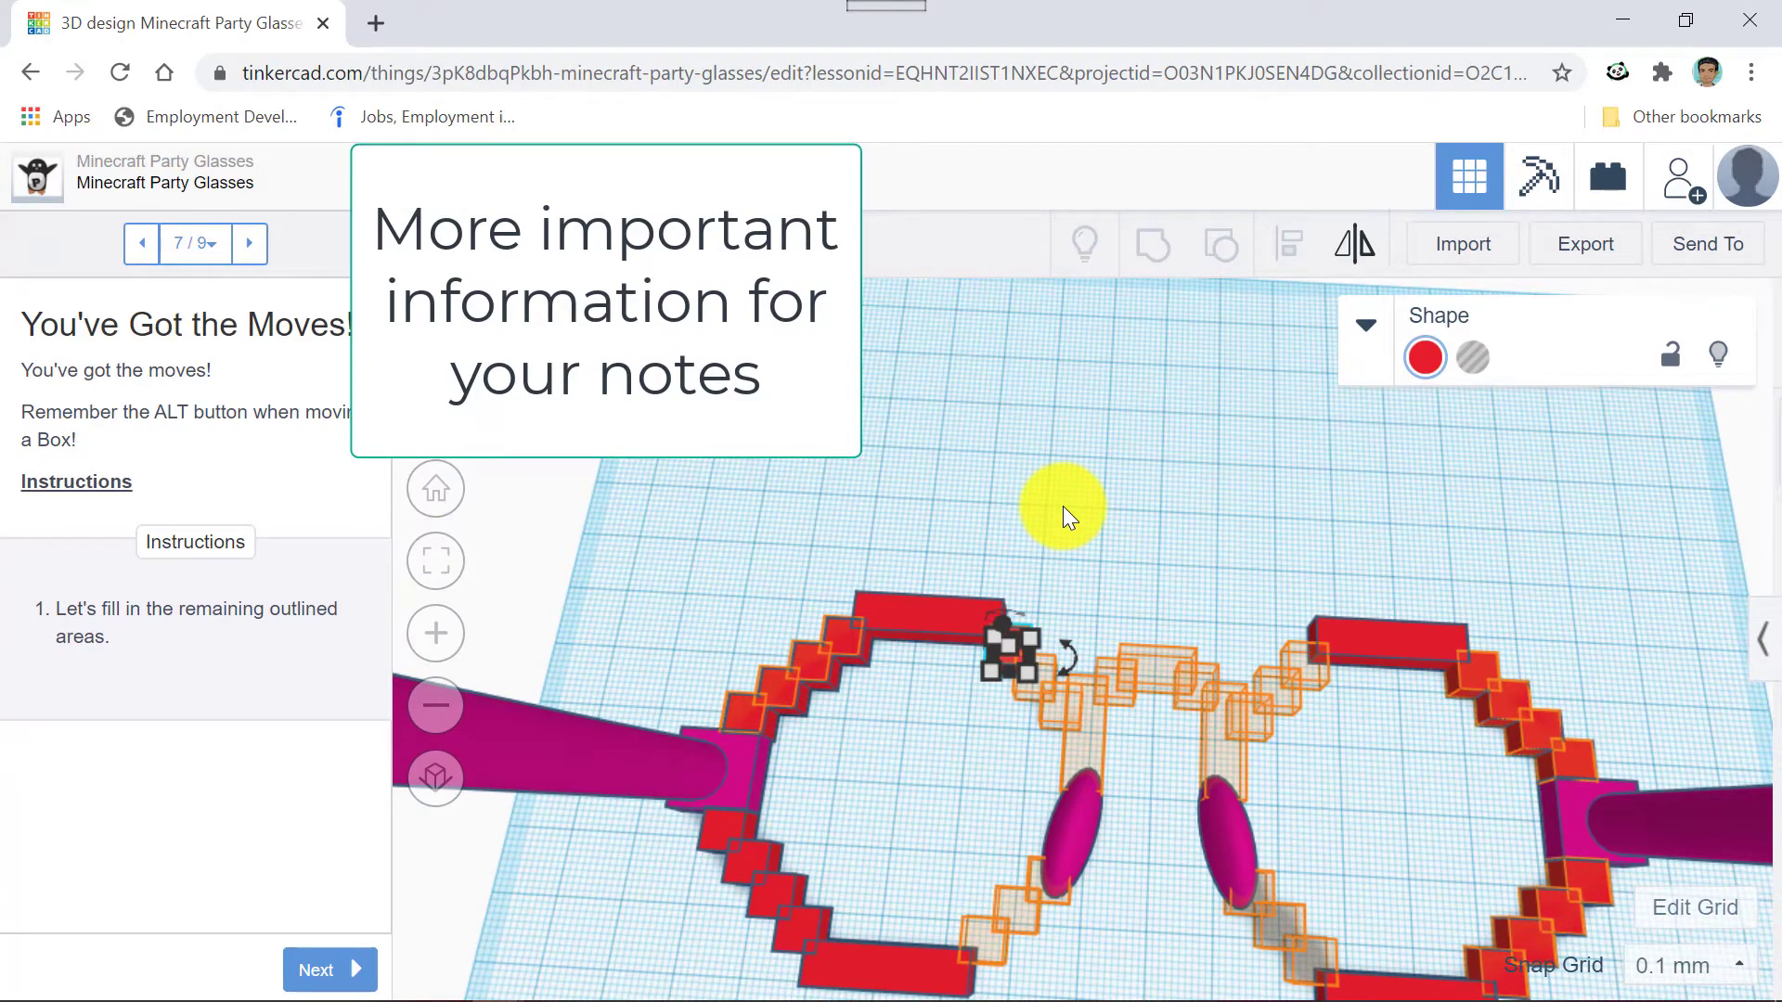
scroll(1062, 506, down, 2)
scroll(1063, 505, up, 3)
scroll(1063, 505, down, 2)
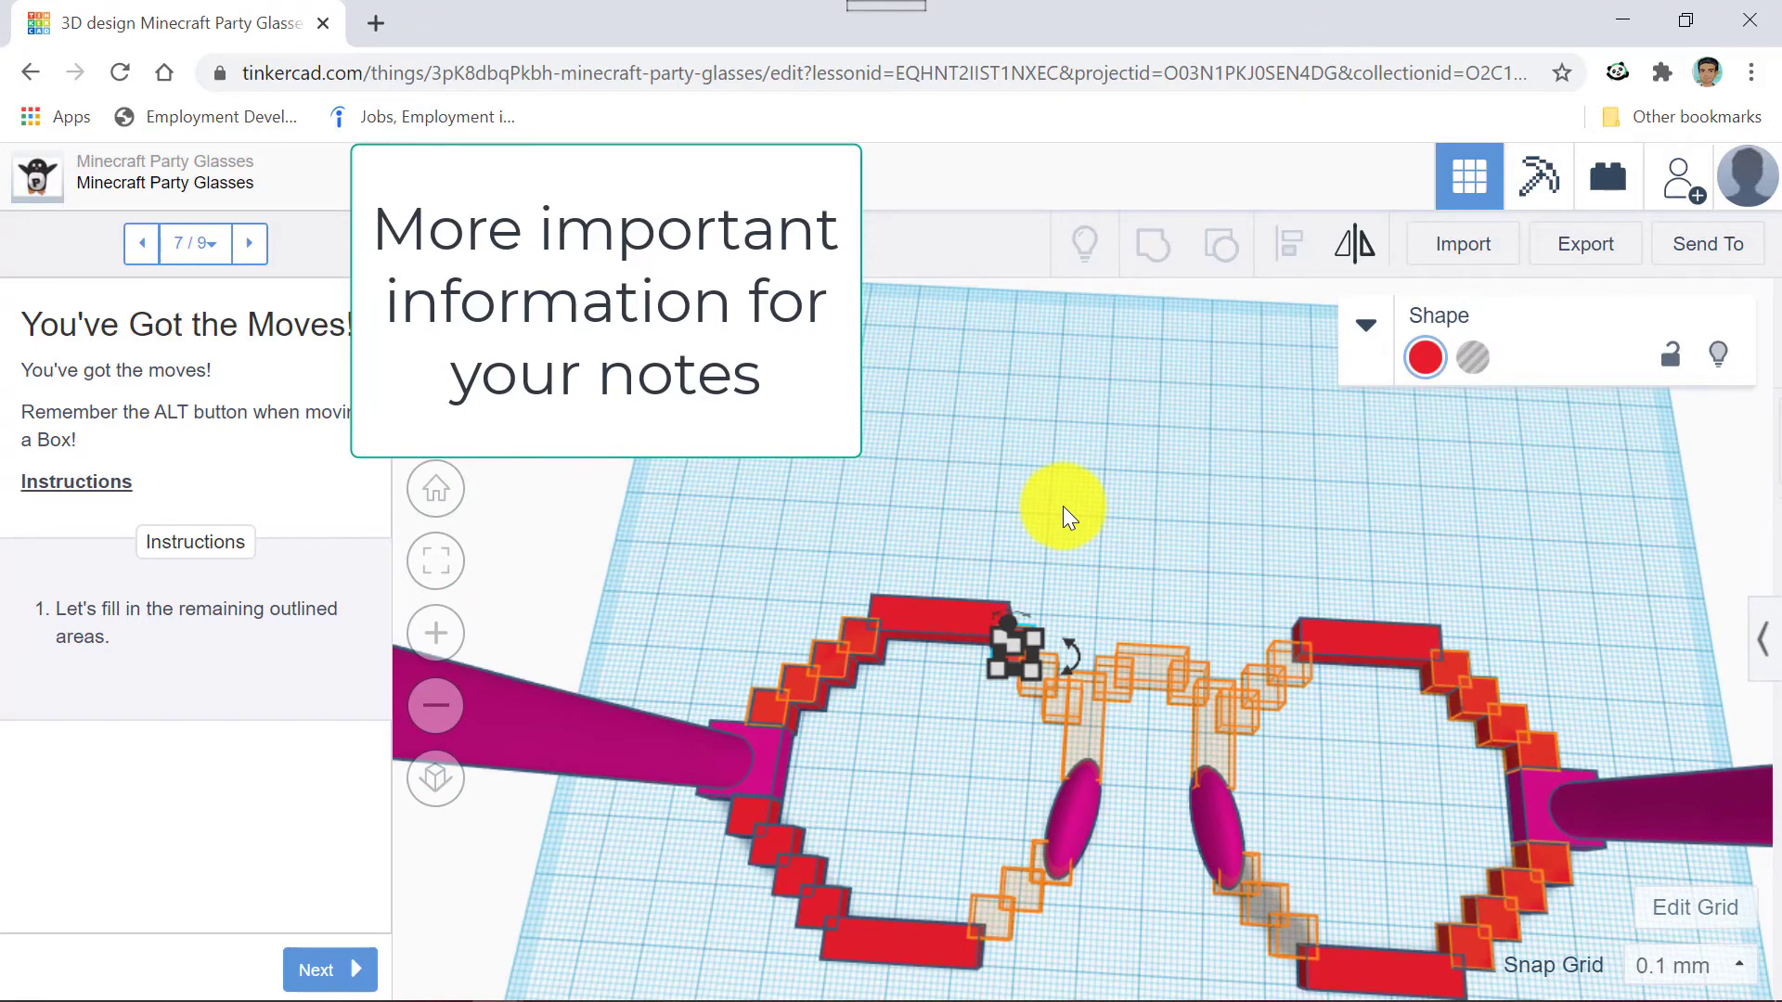
key(ctrl+d)
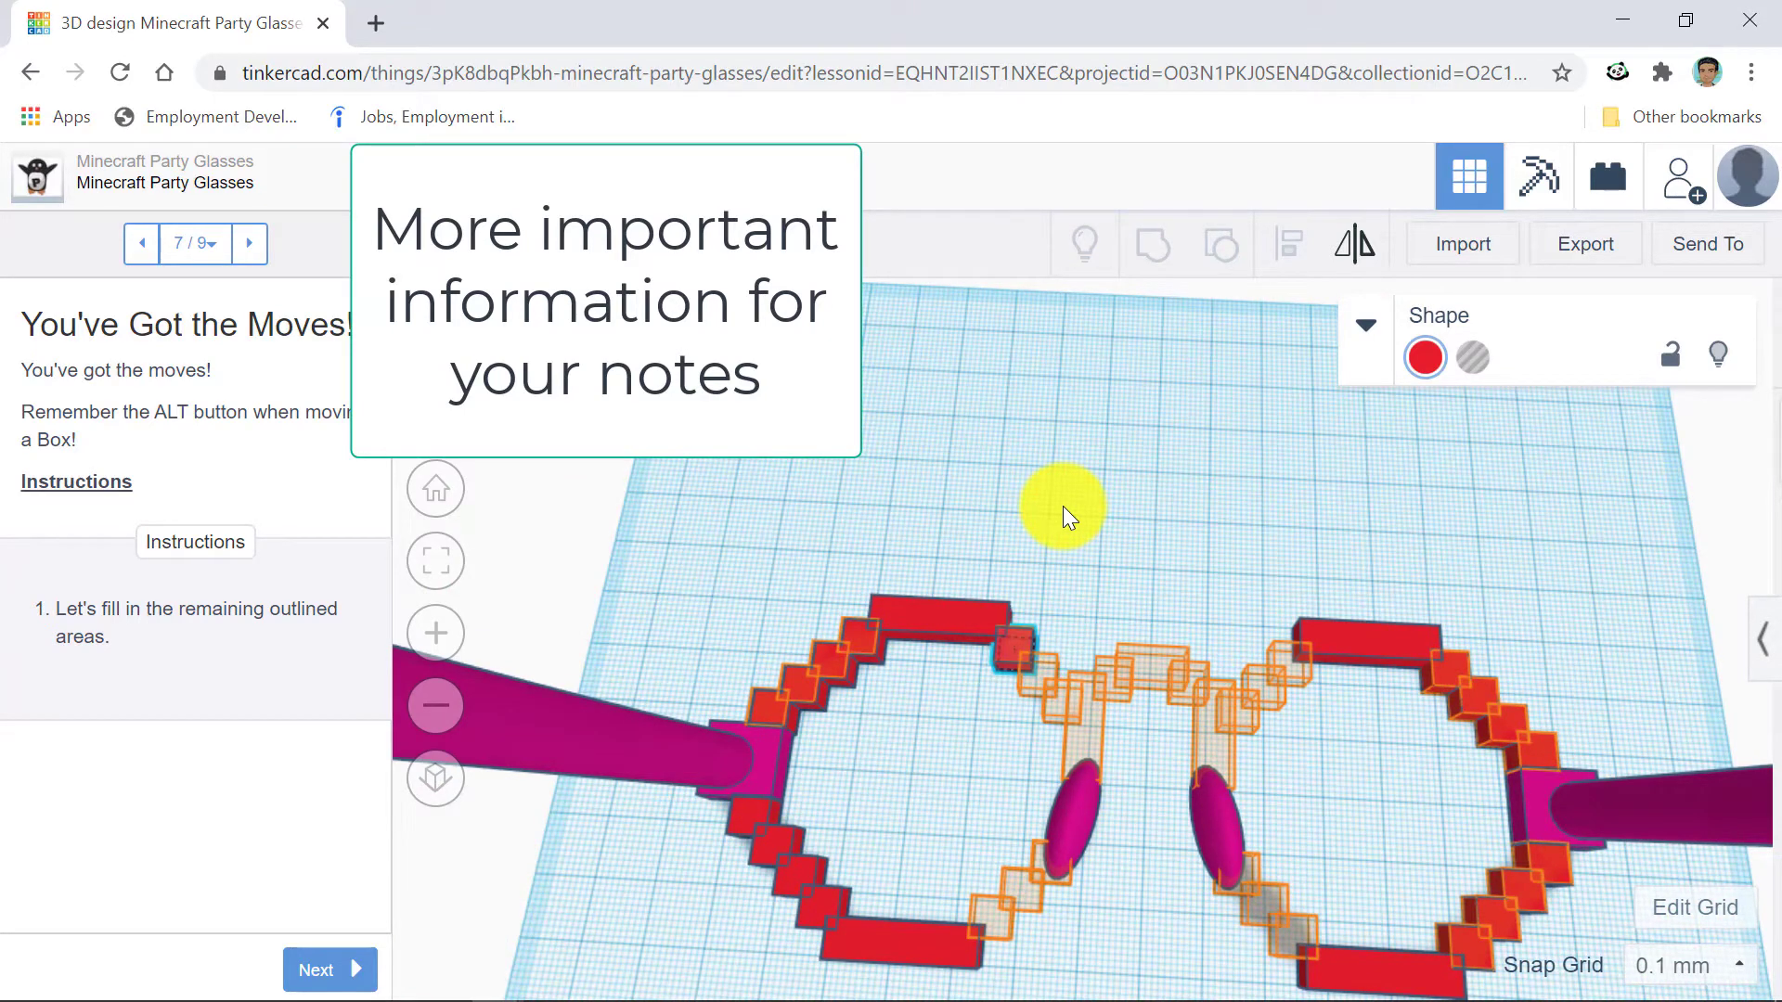
Move the duplicated box diagonally into the second outlined cube and fine-tune it until its edges match the outline.
middle_drag(1062, 505, 1225, 449)
scroll(1094, 682, up, 5)
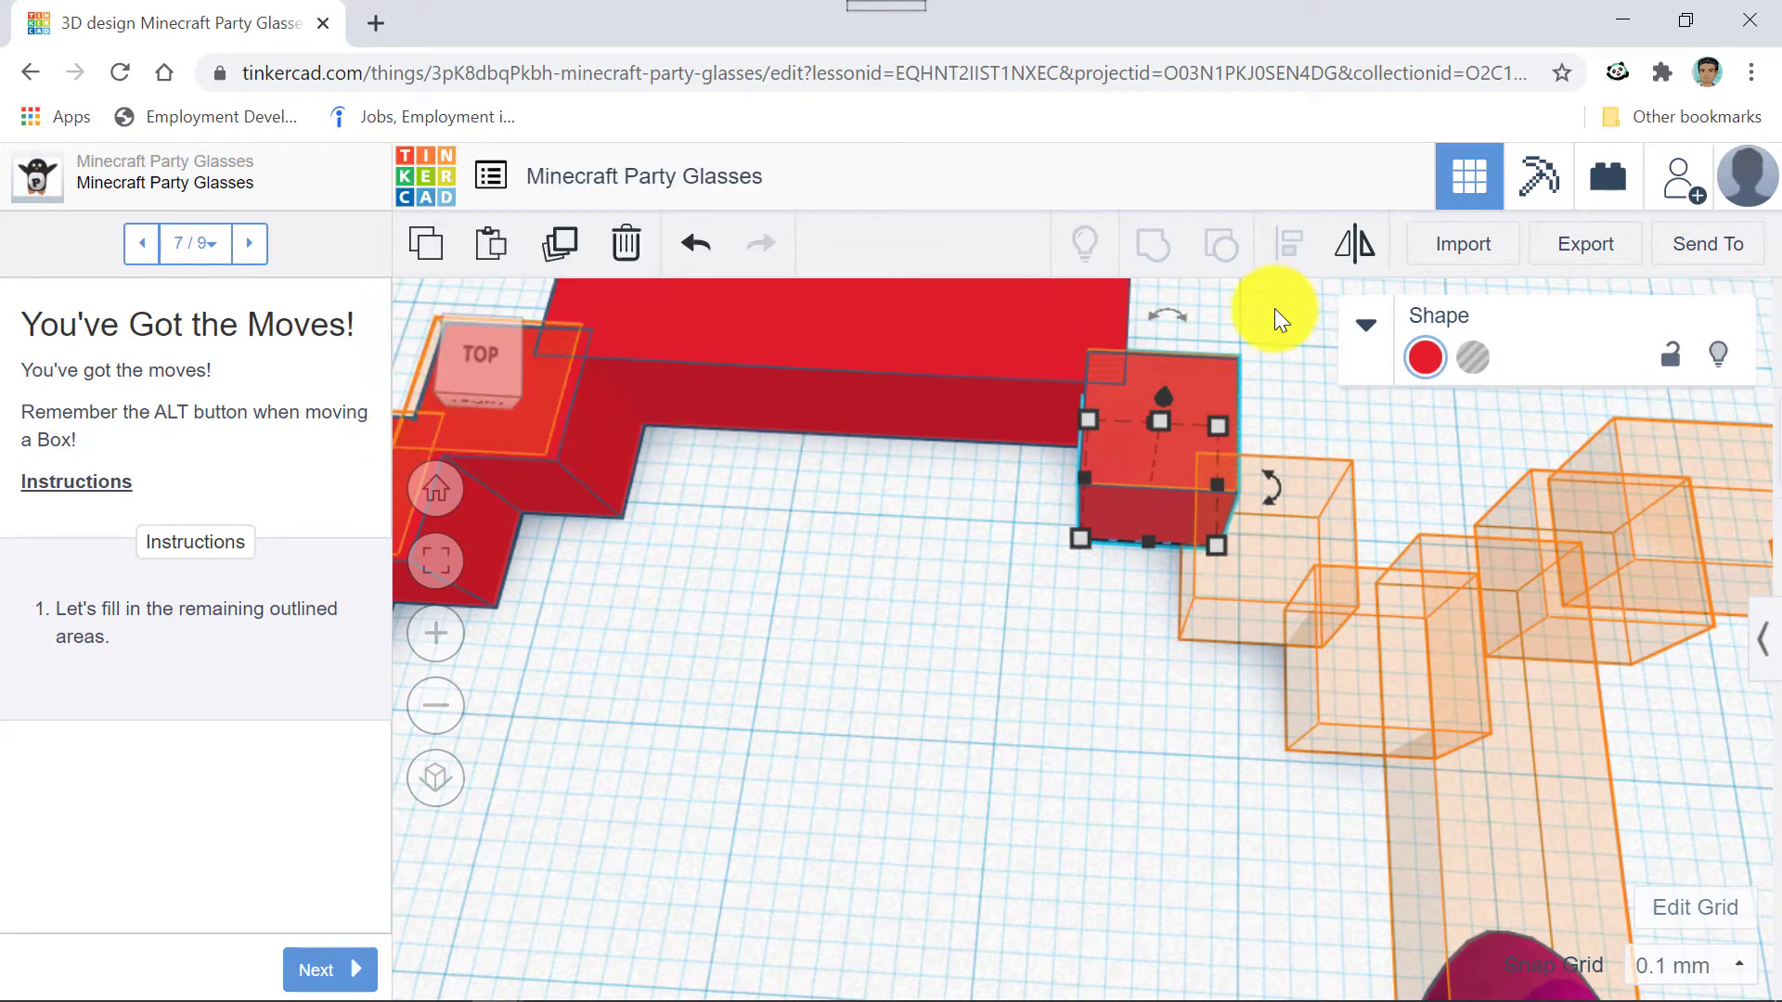
key(Right)
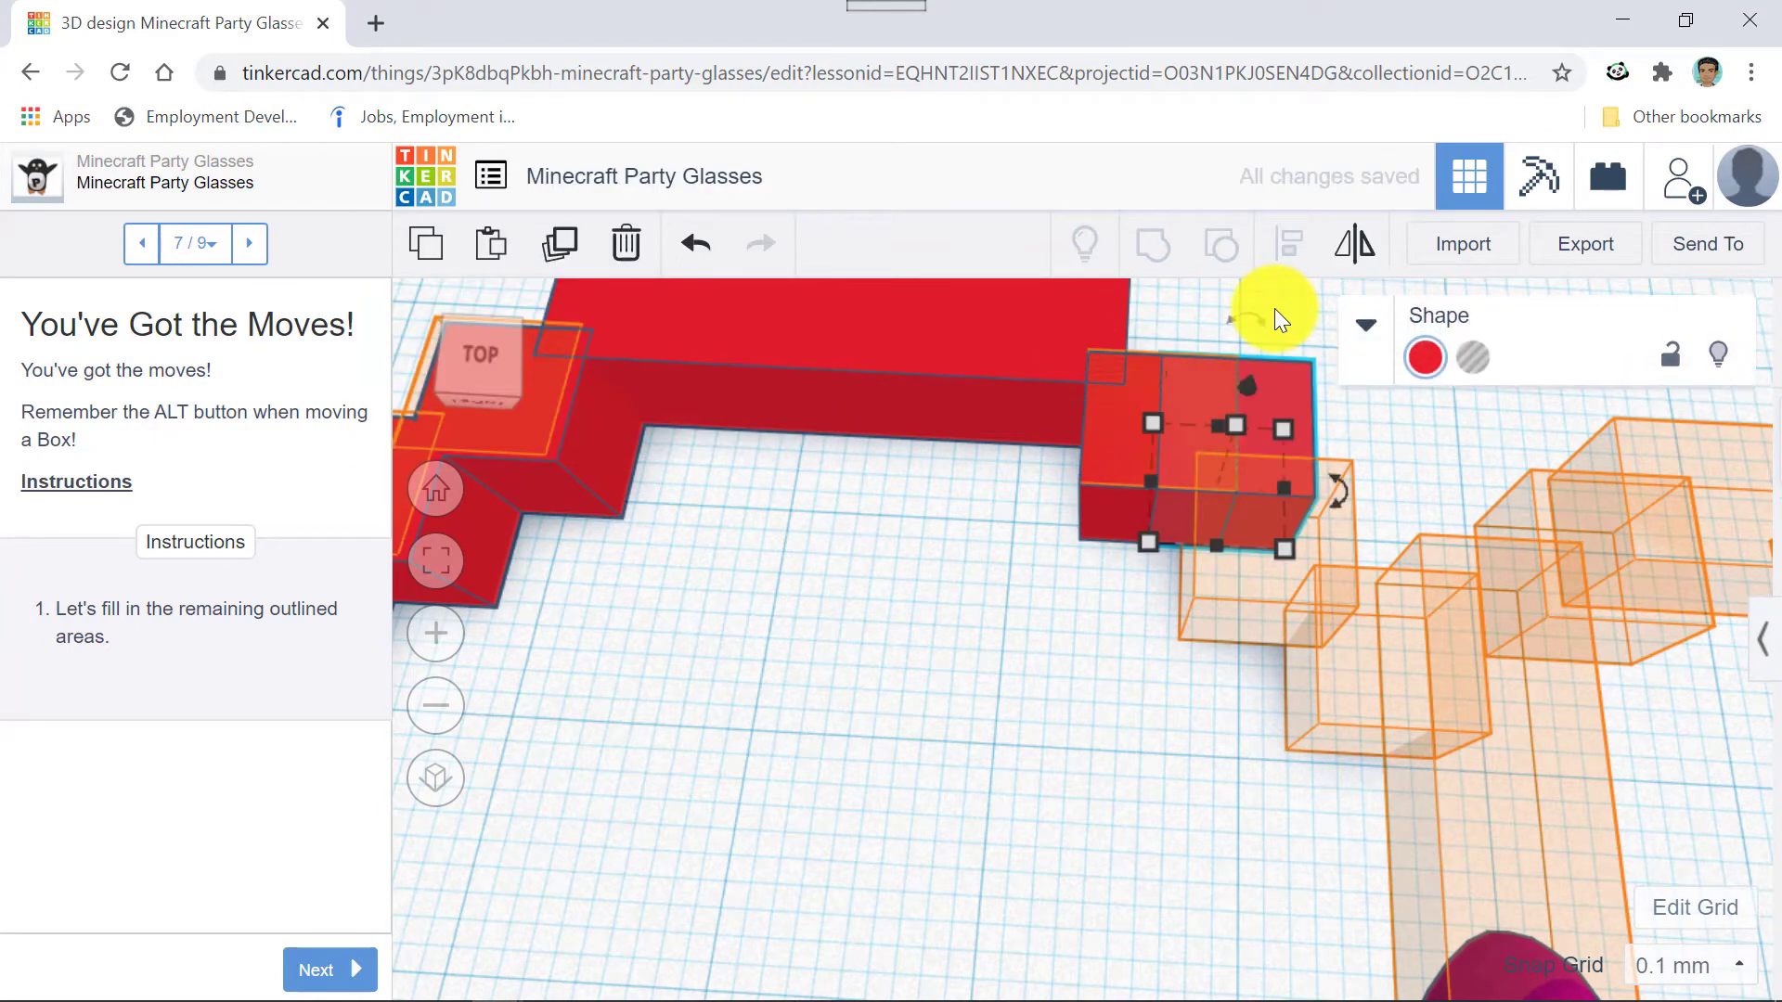
key(Down)
key(Down)
key(Down)
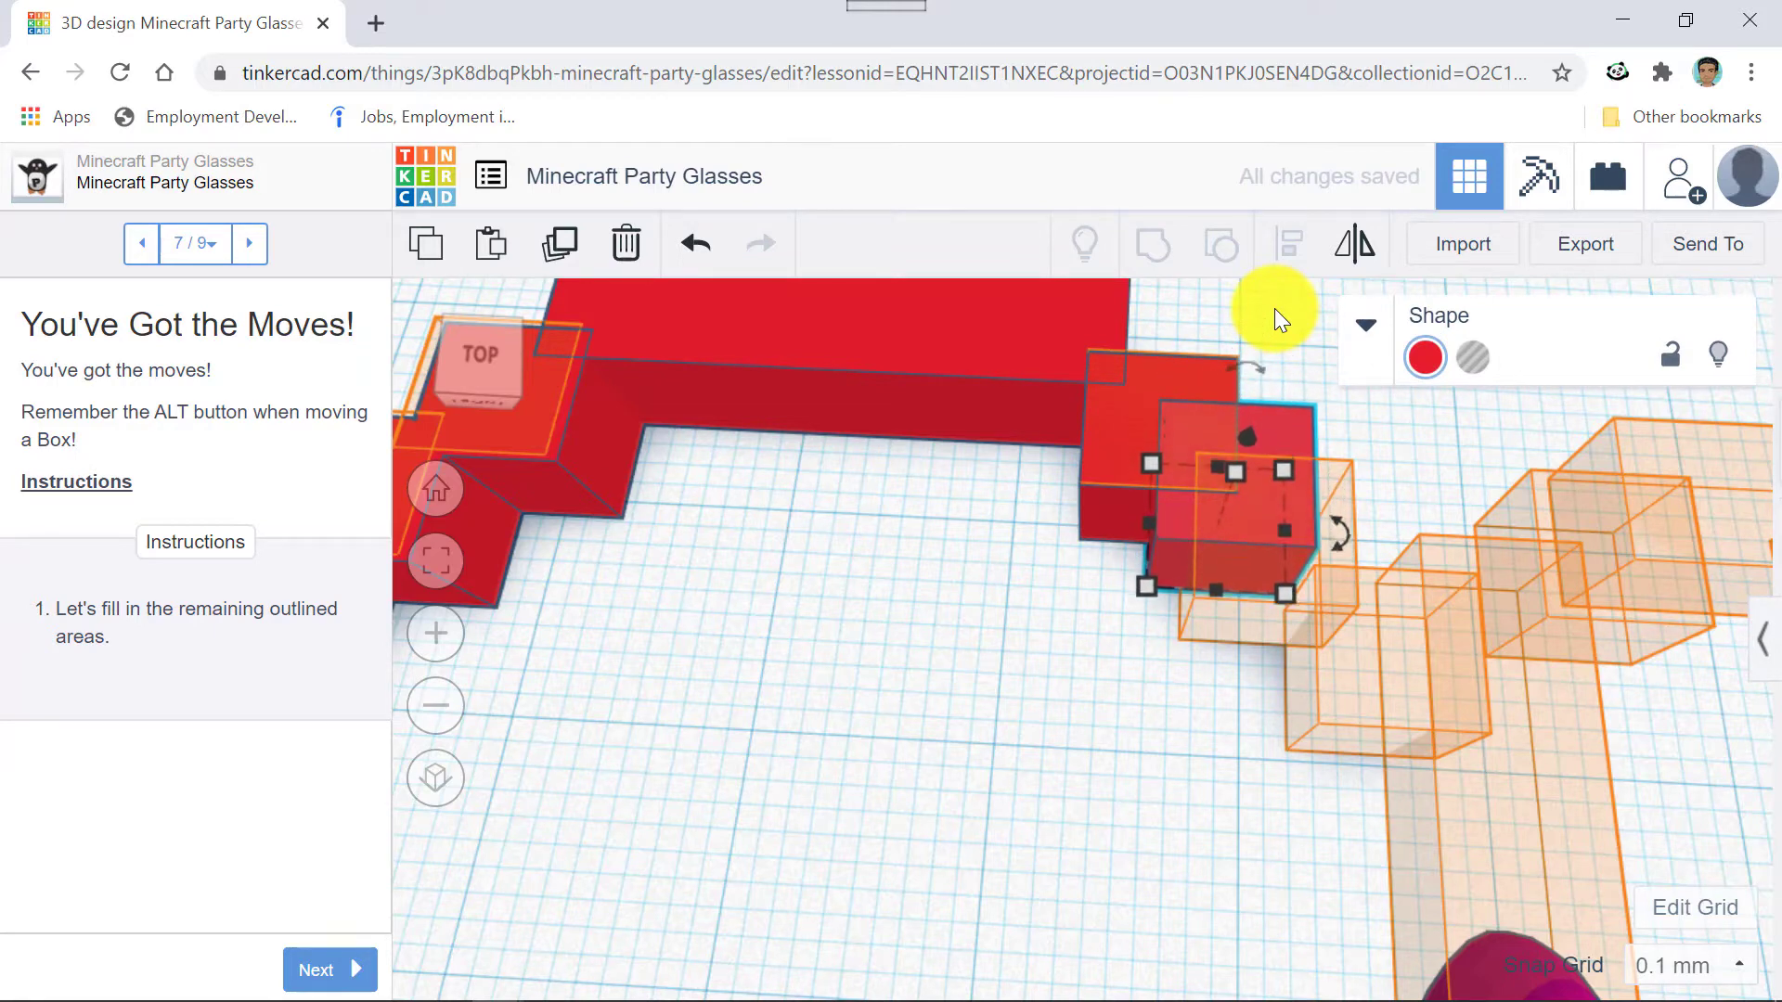
key(Down)
key(Down)
key(Down)
key(Down)
key(Down)
key(Down)
key(Down)
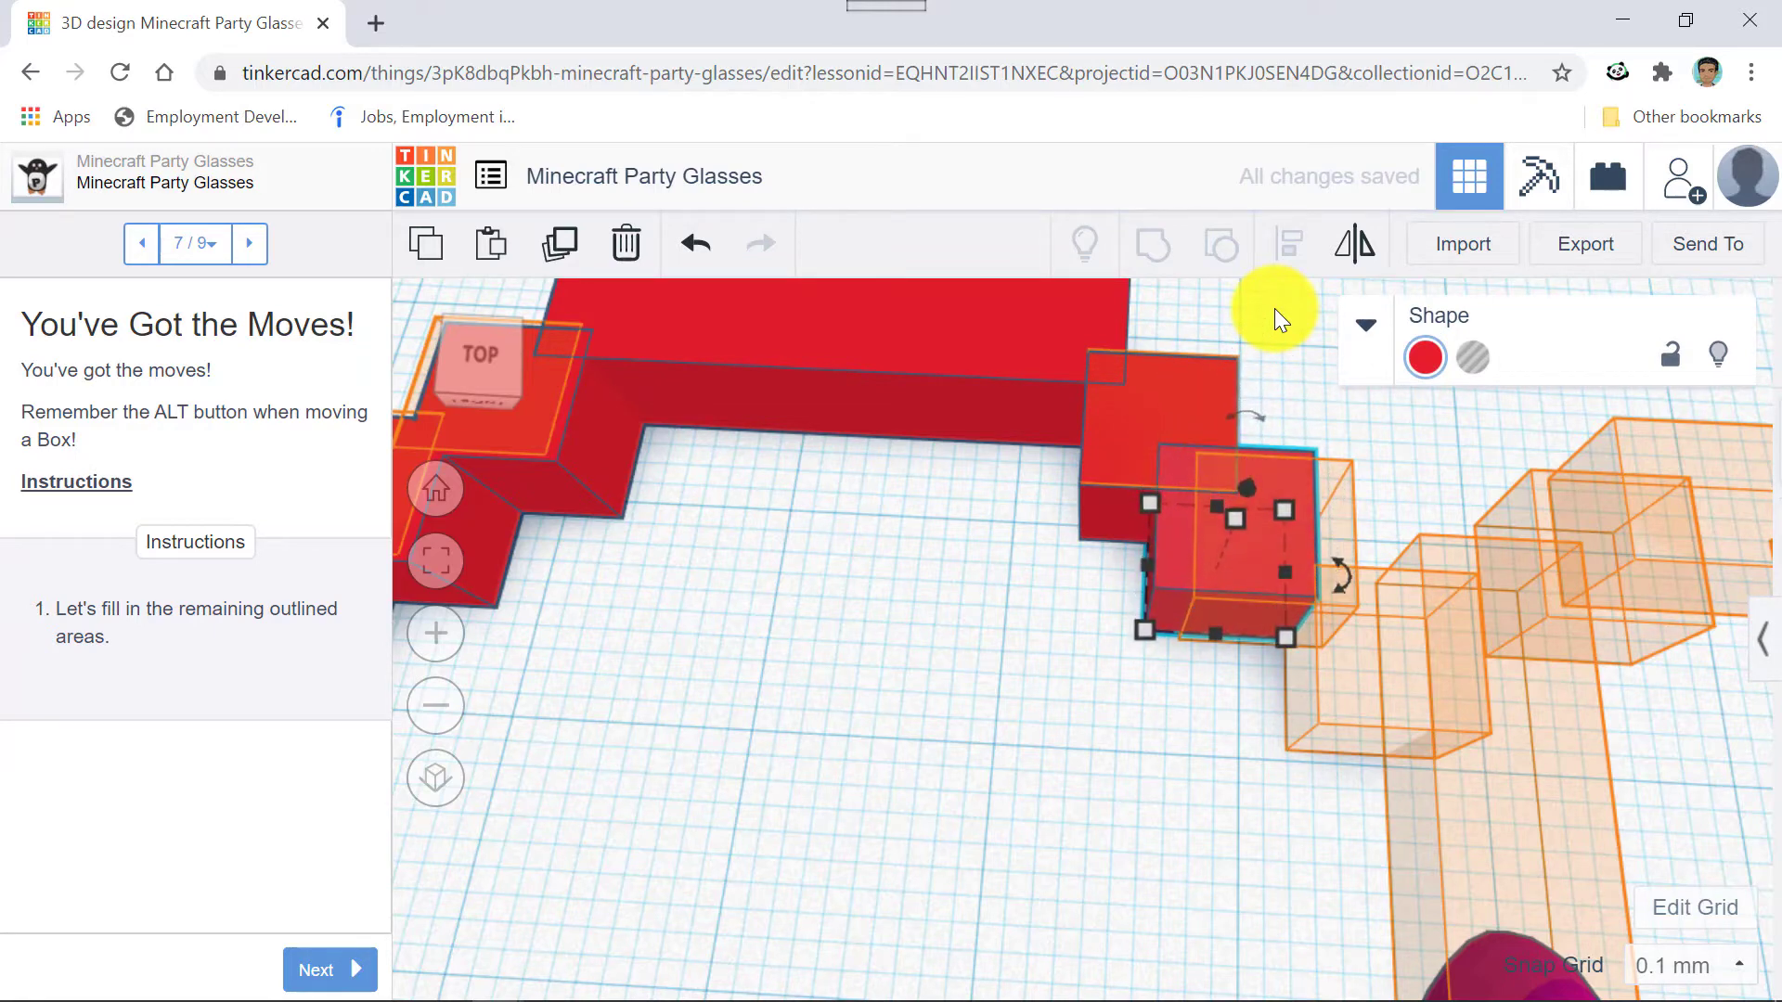
key(Right)
key(Right)
key(Right)
key(Right)
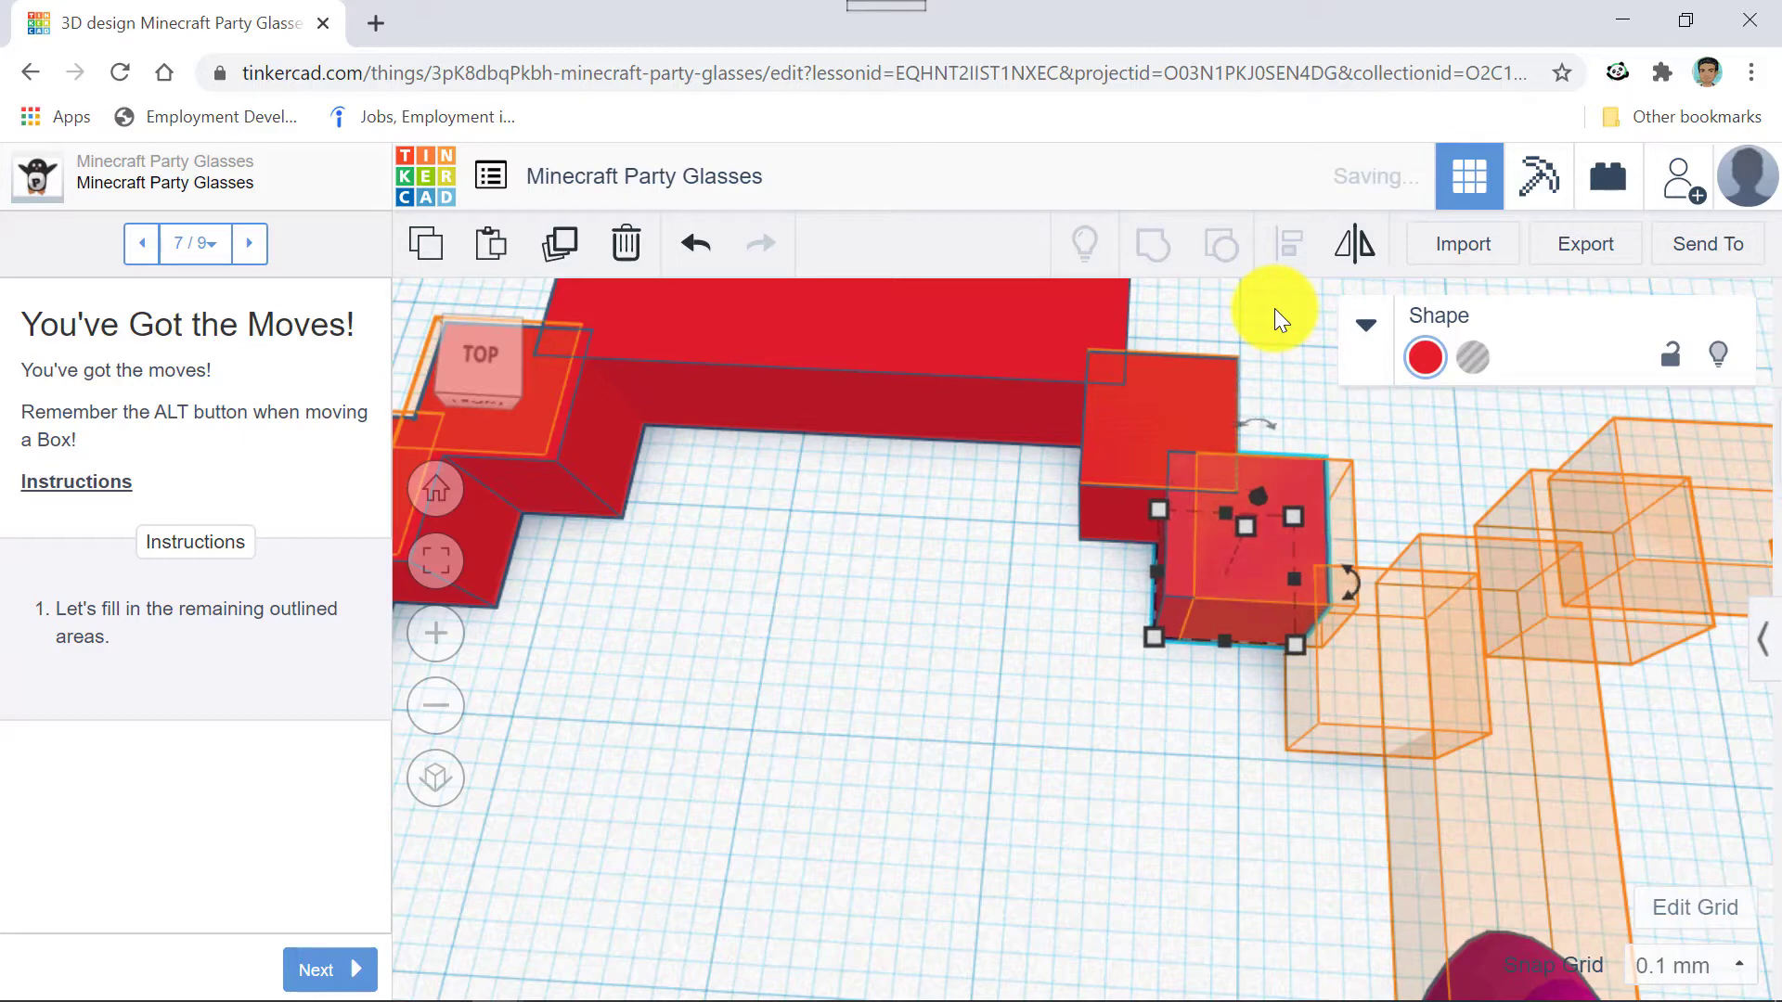
key(Right)
key(Right)
key(Right)
key(Right)
key(Right)
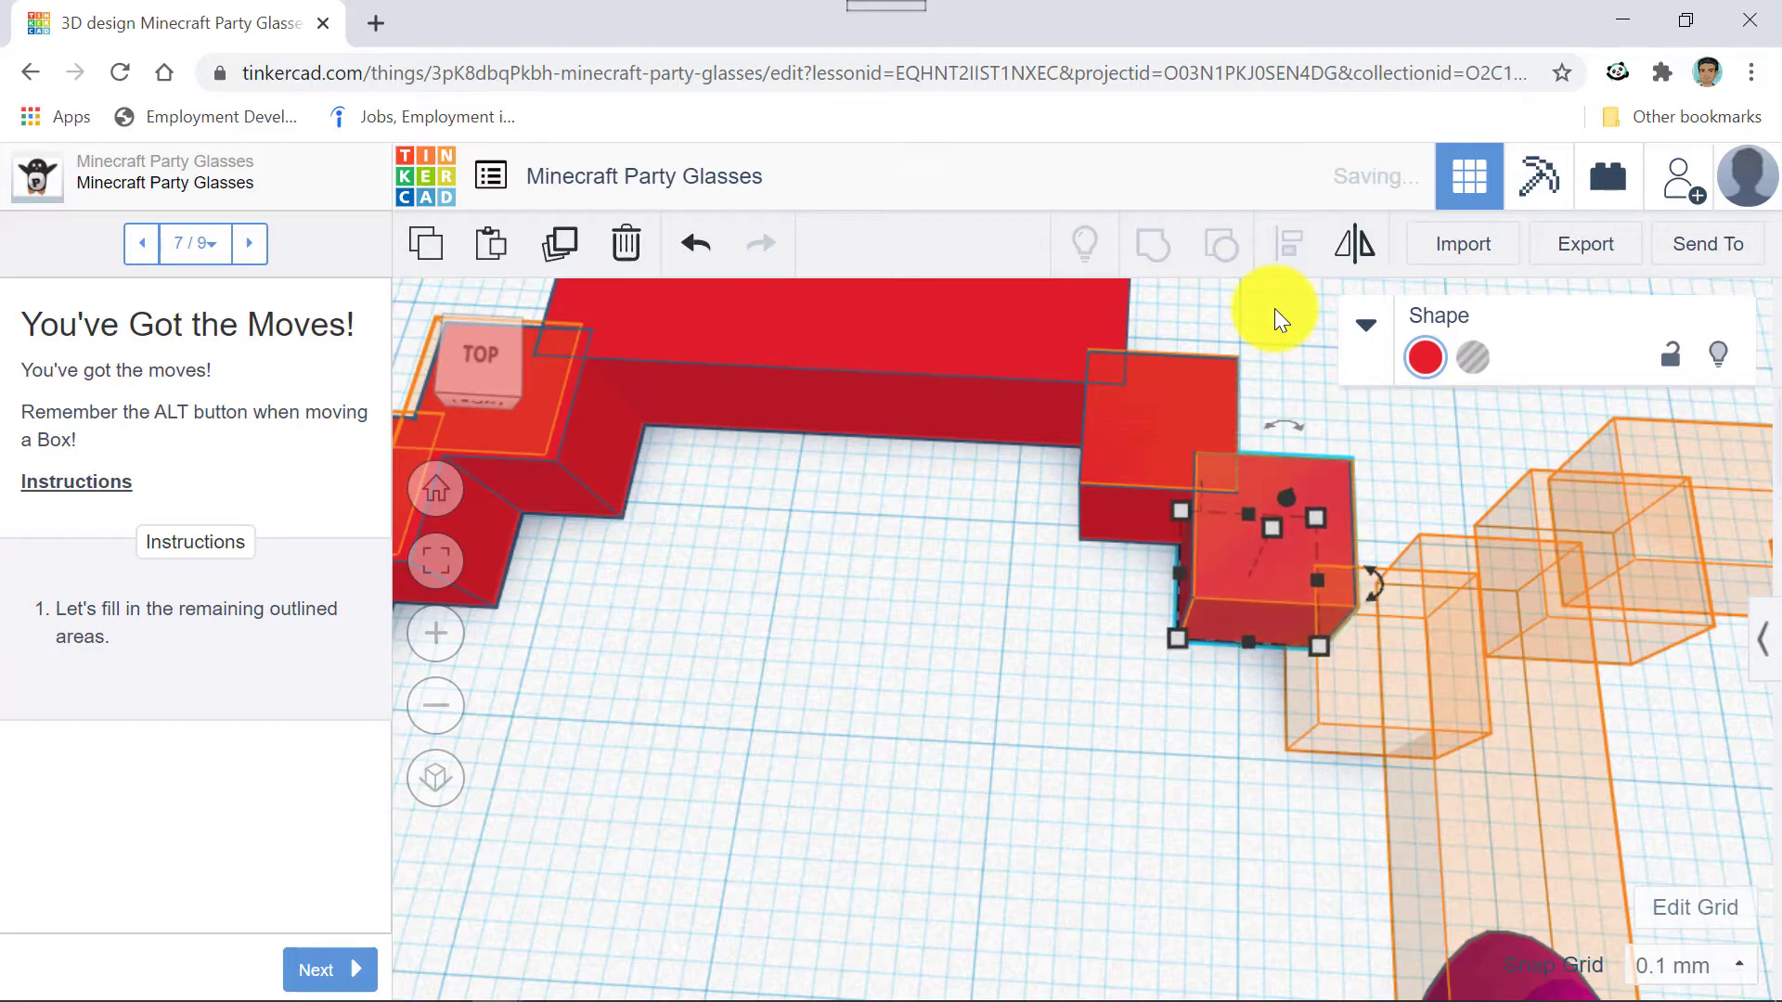
key(Down)
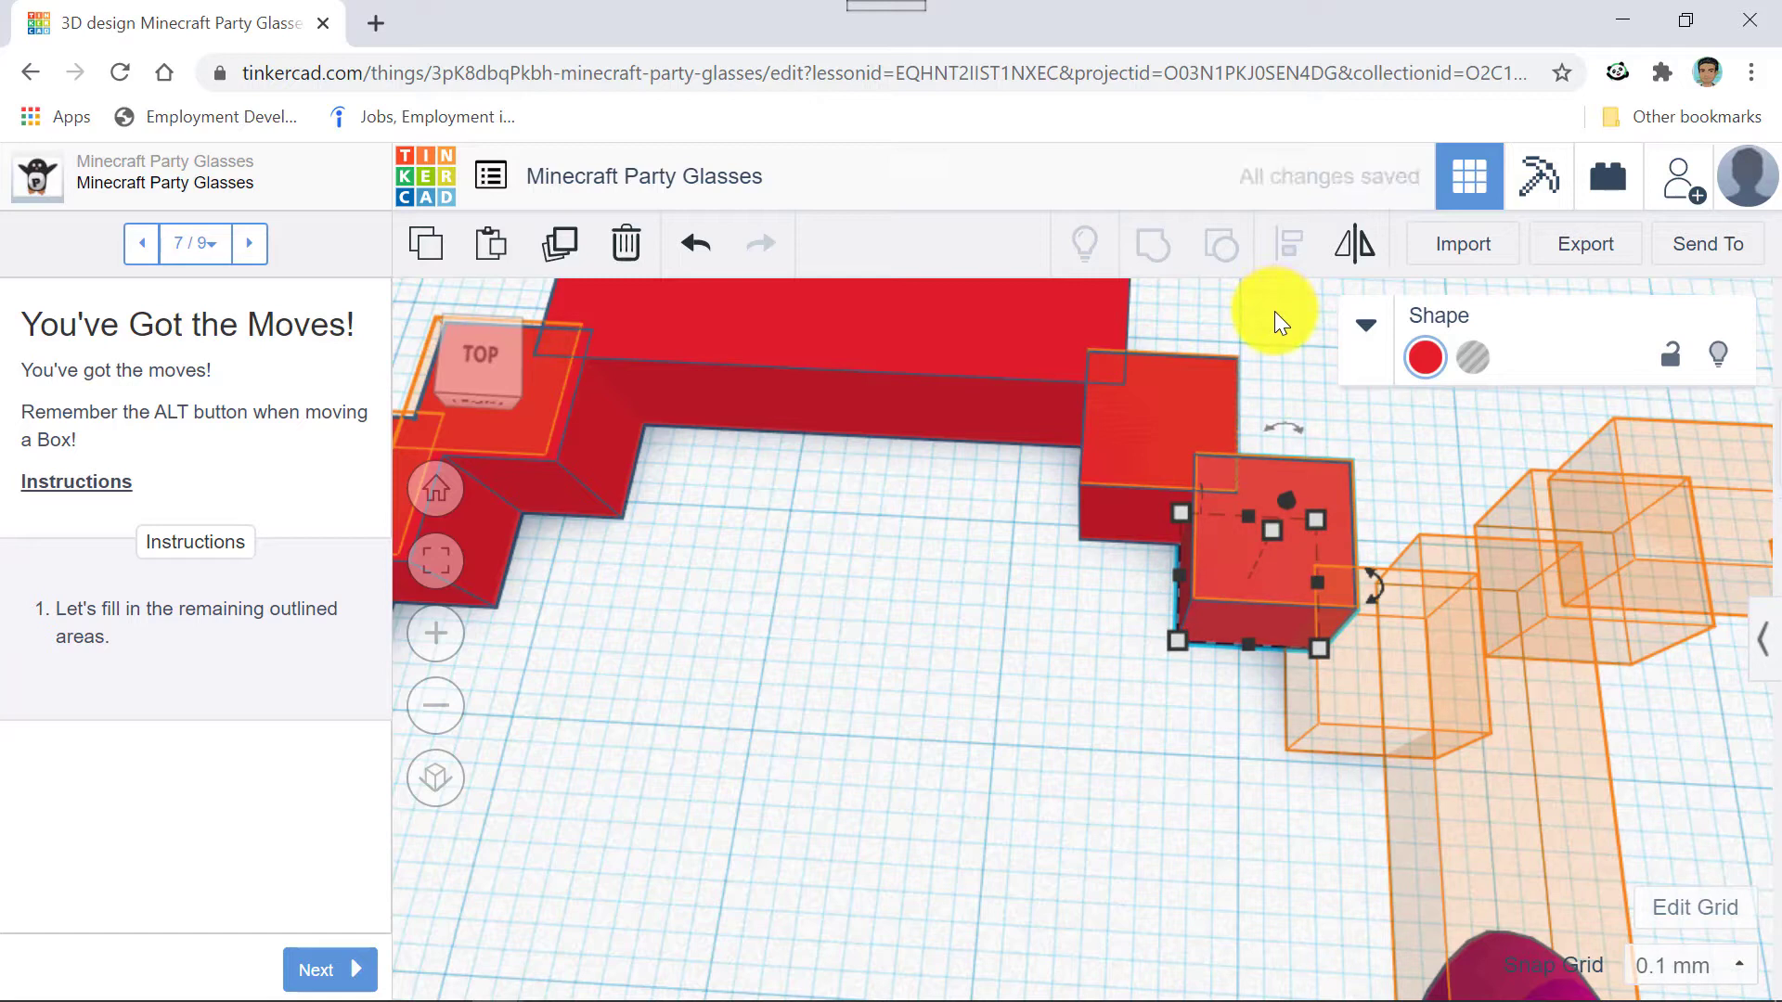
Duplicate the second box and move the copy diagonally into the third outlined cube, matching its edges to the outline.
key(Right)
key(Right)
key(Right)
key(Right)
key(Right)
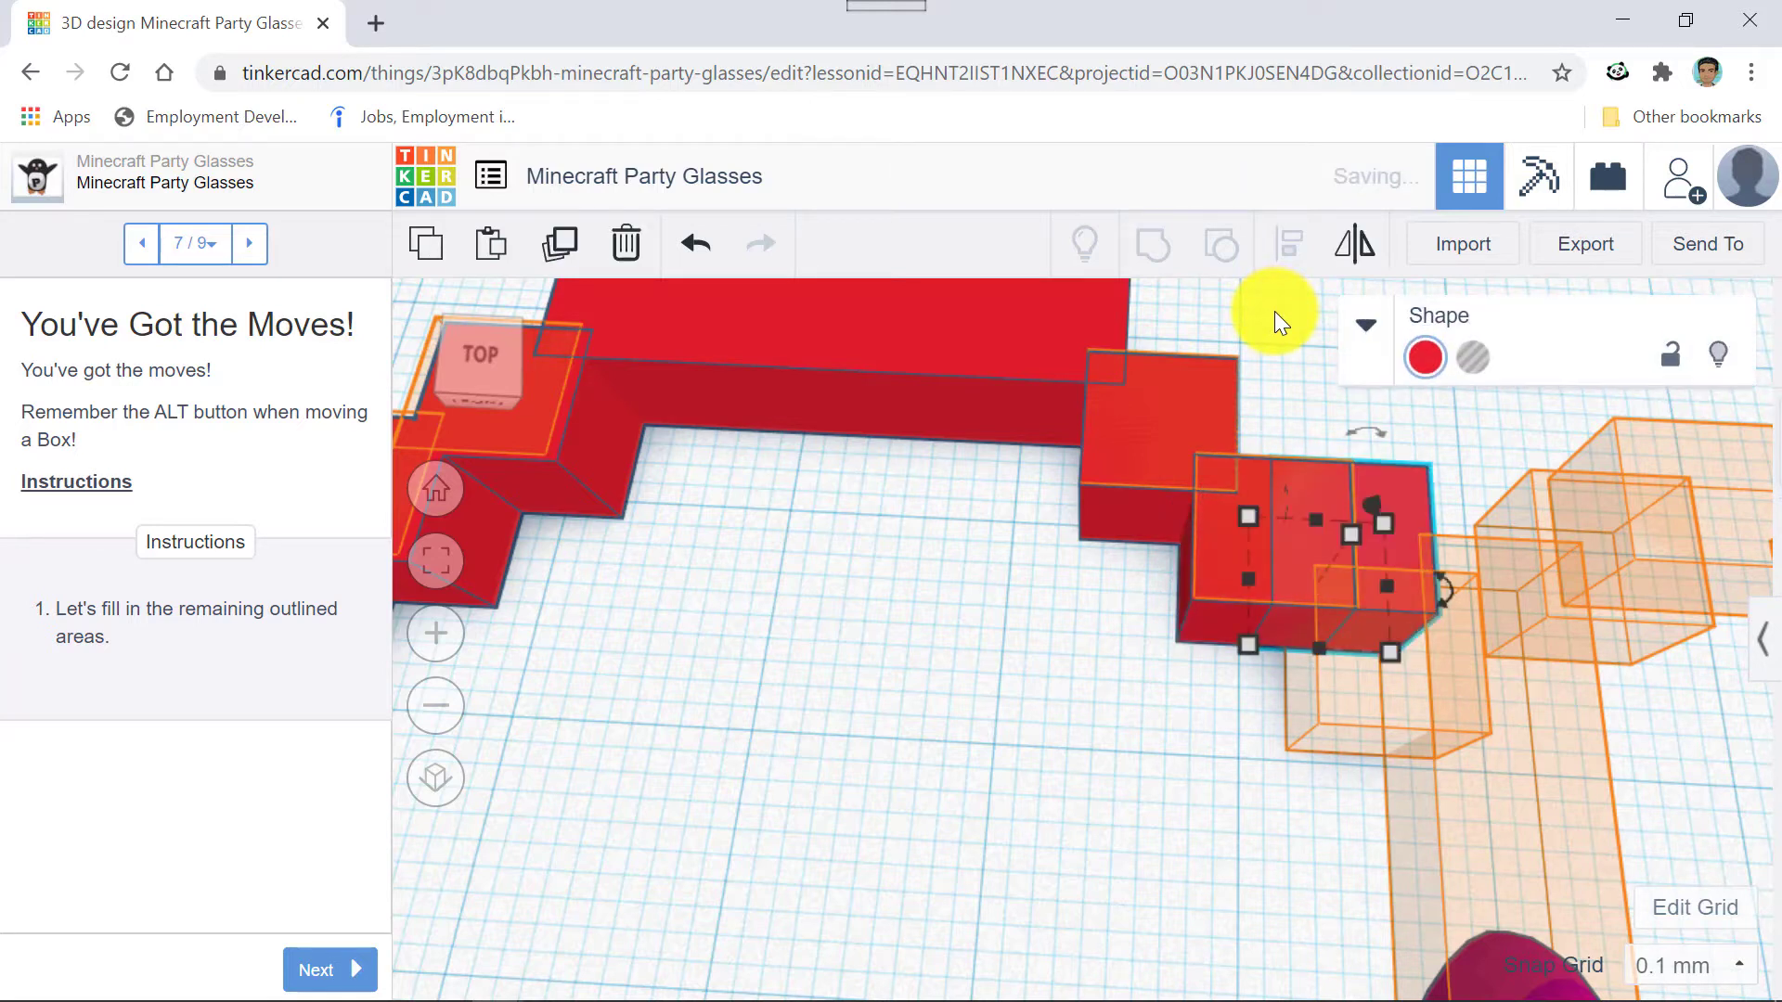
key(Down)
key(Down)
key(Down)
key(Down)
key(Down)
key(Down)
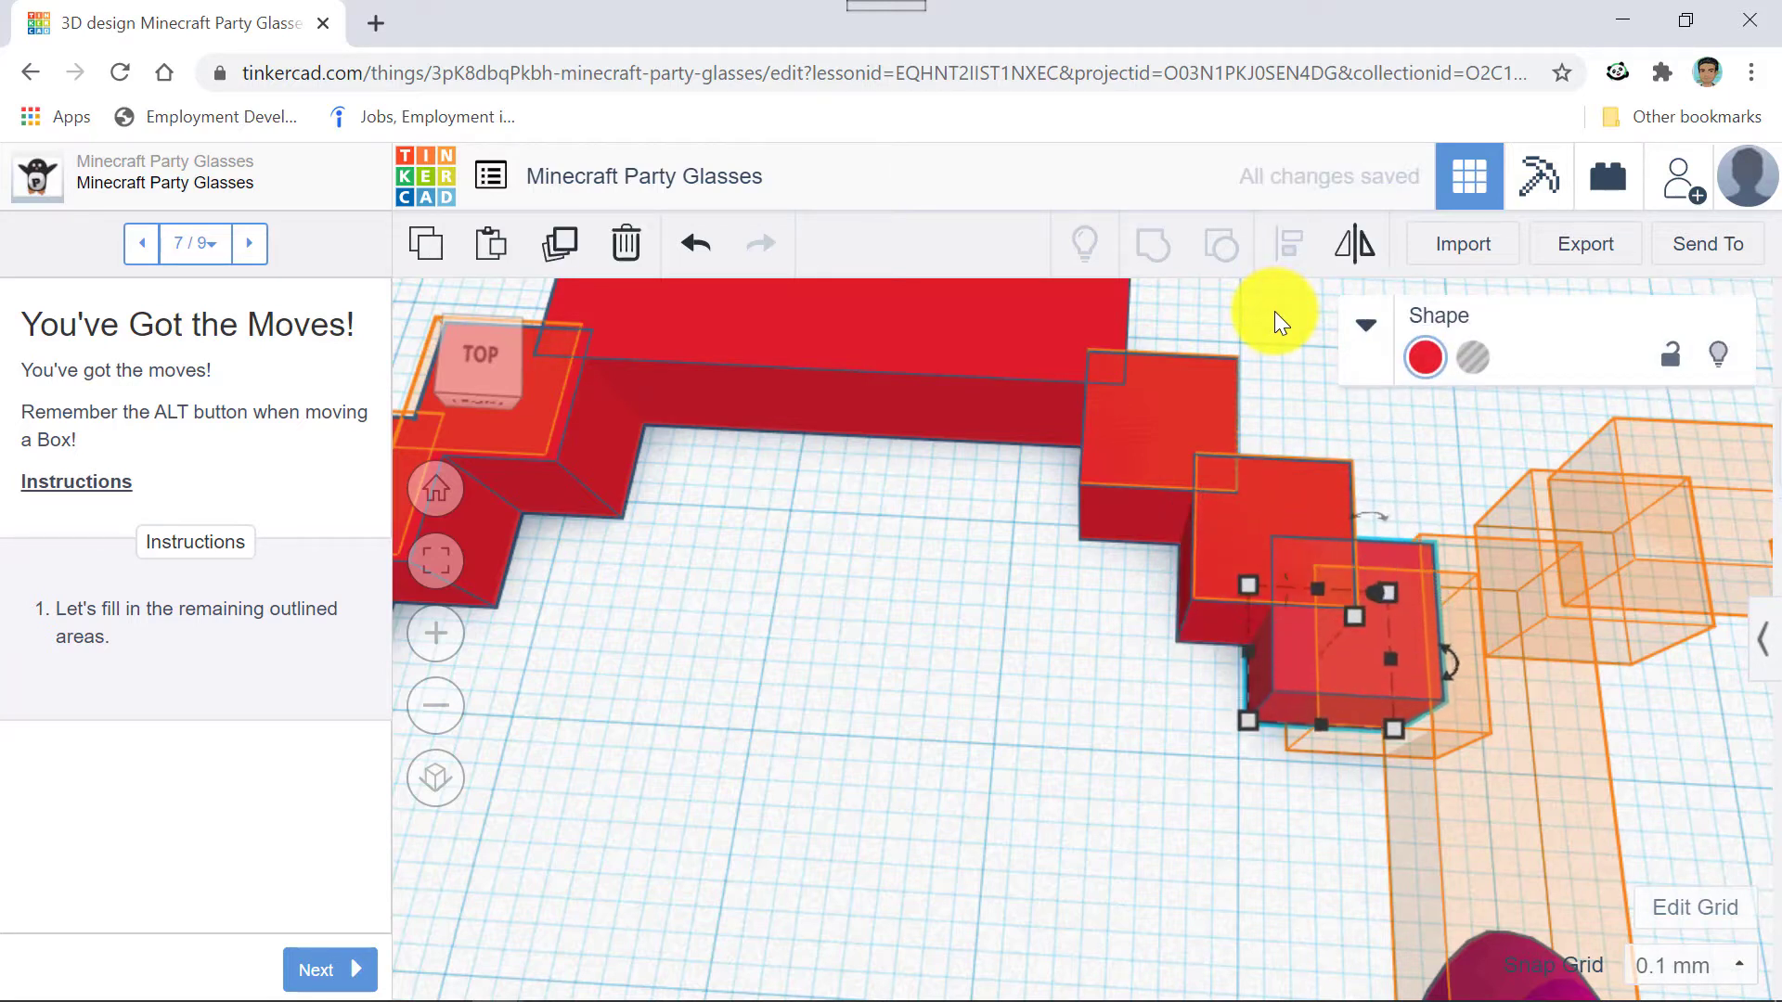
key(Down)
key(Down)
key(Down)
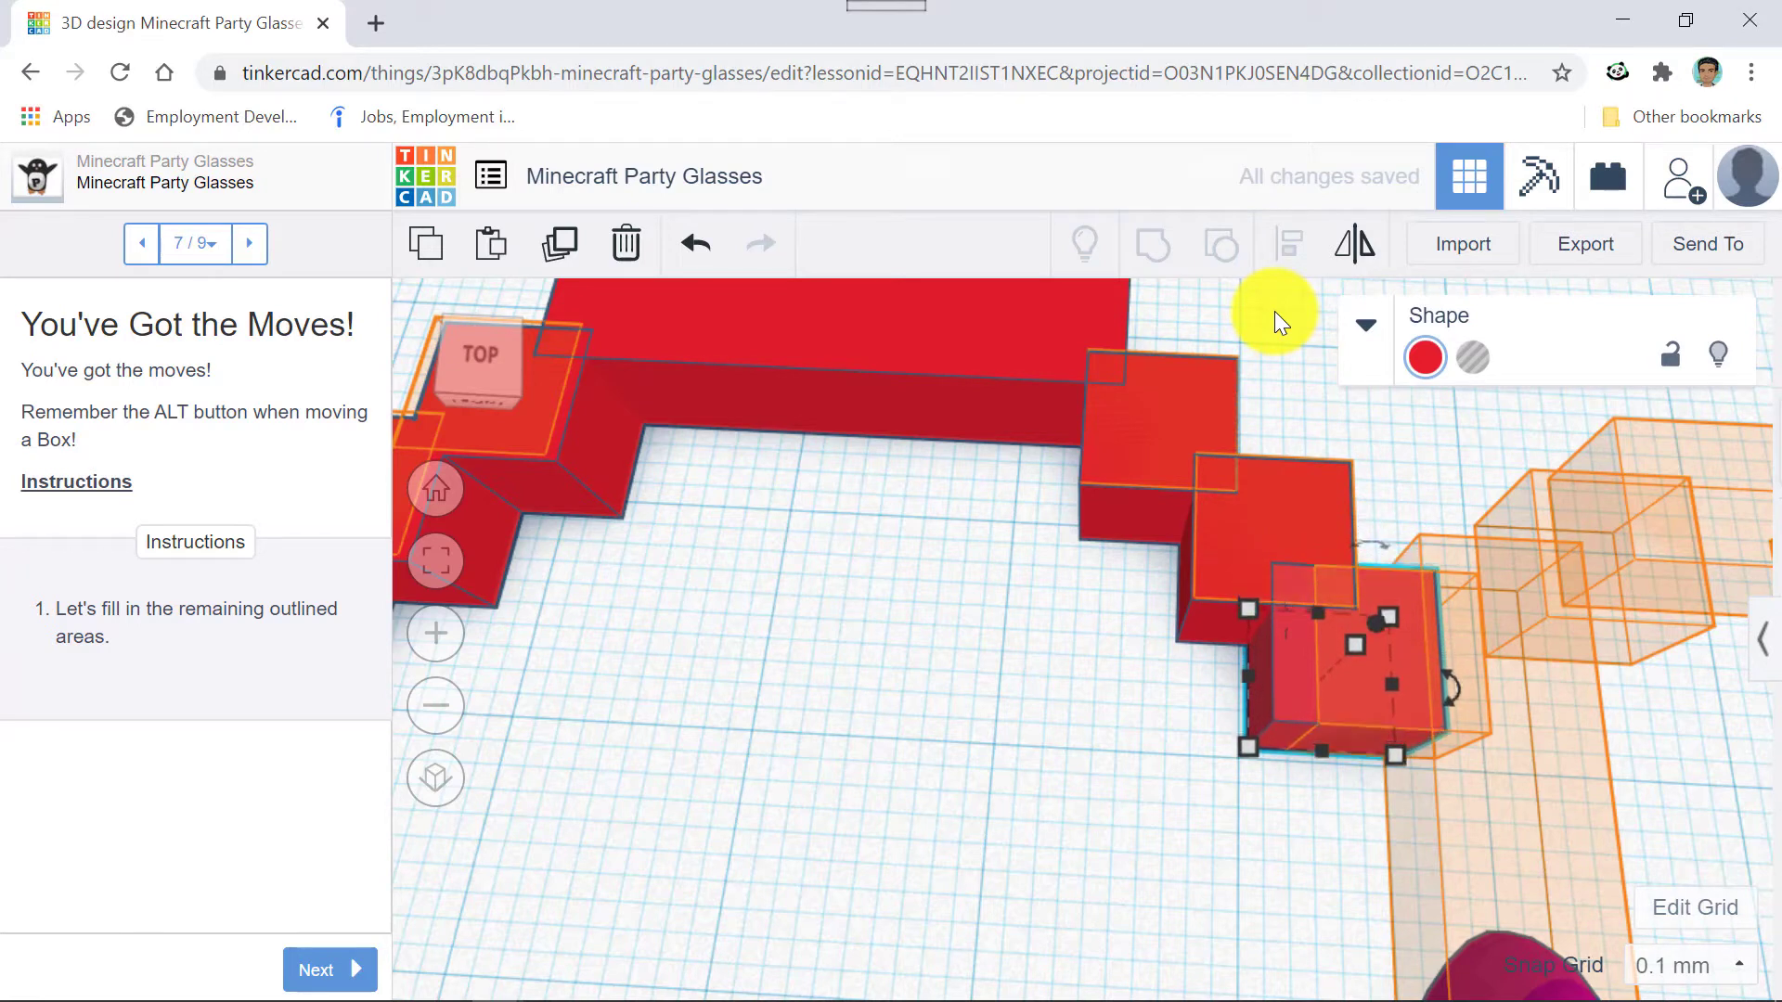
key(Right)
key(Right)
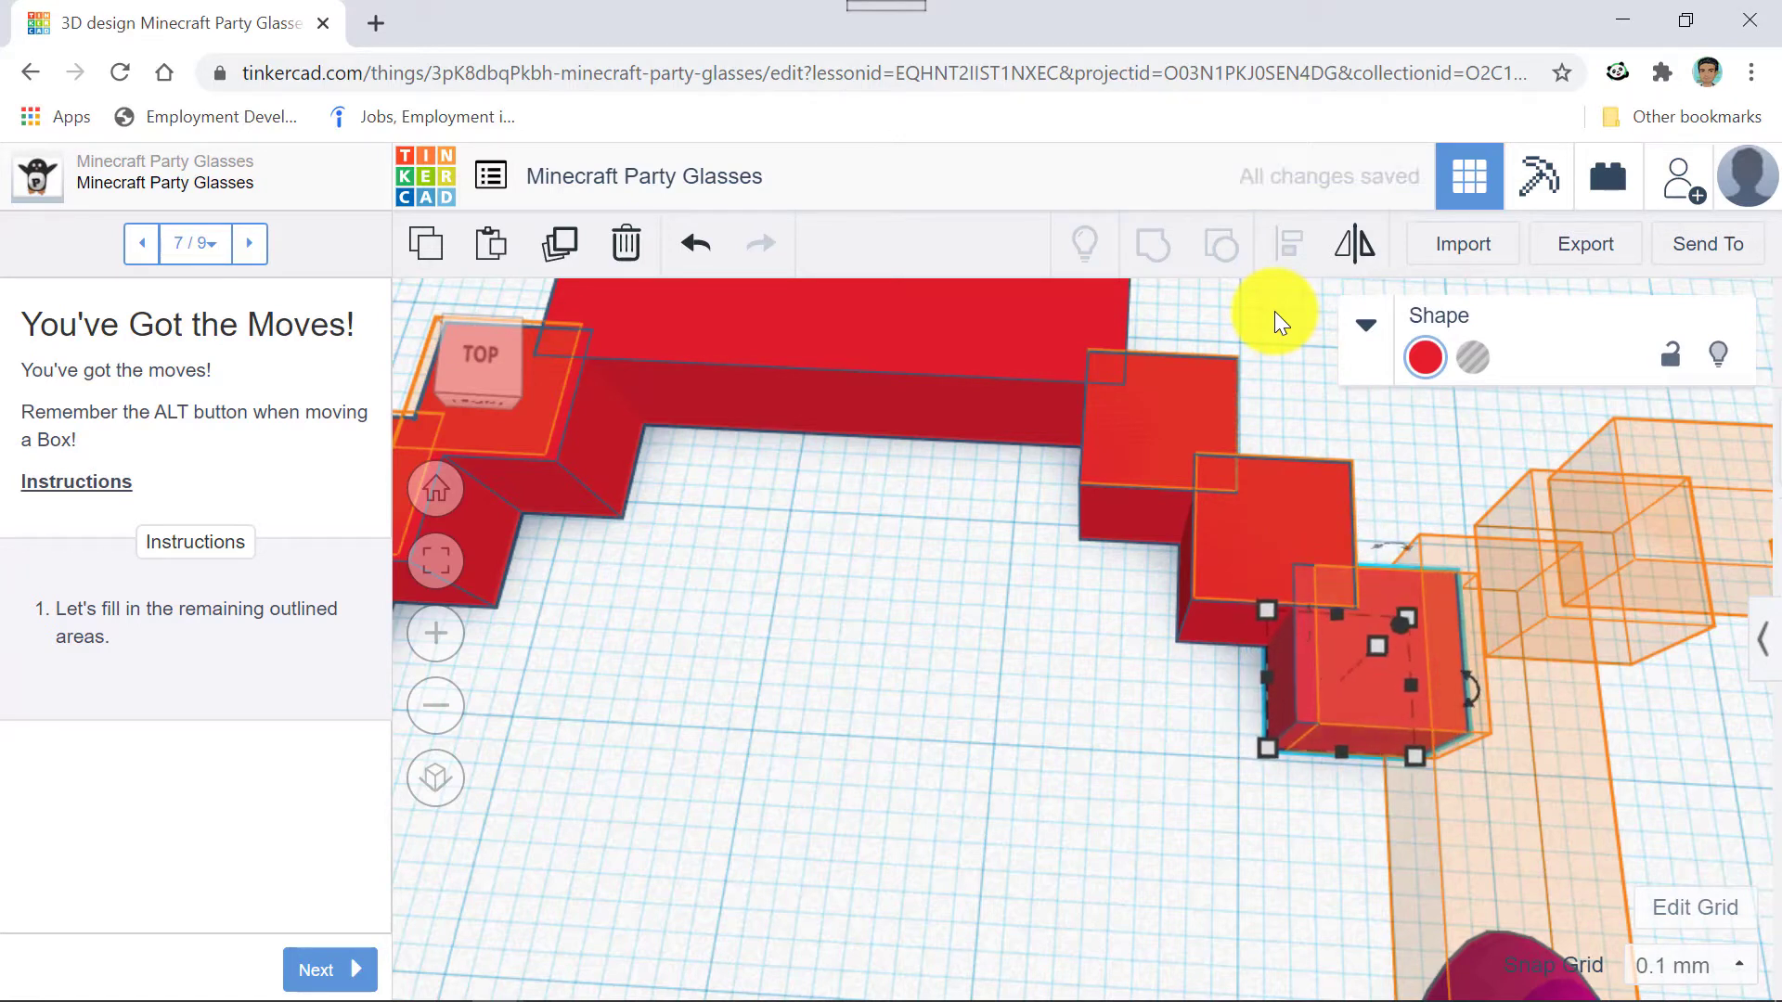
key(Right)
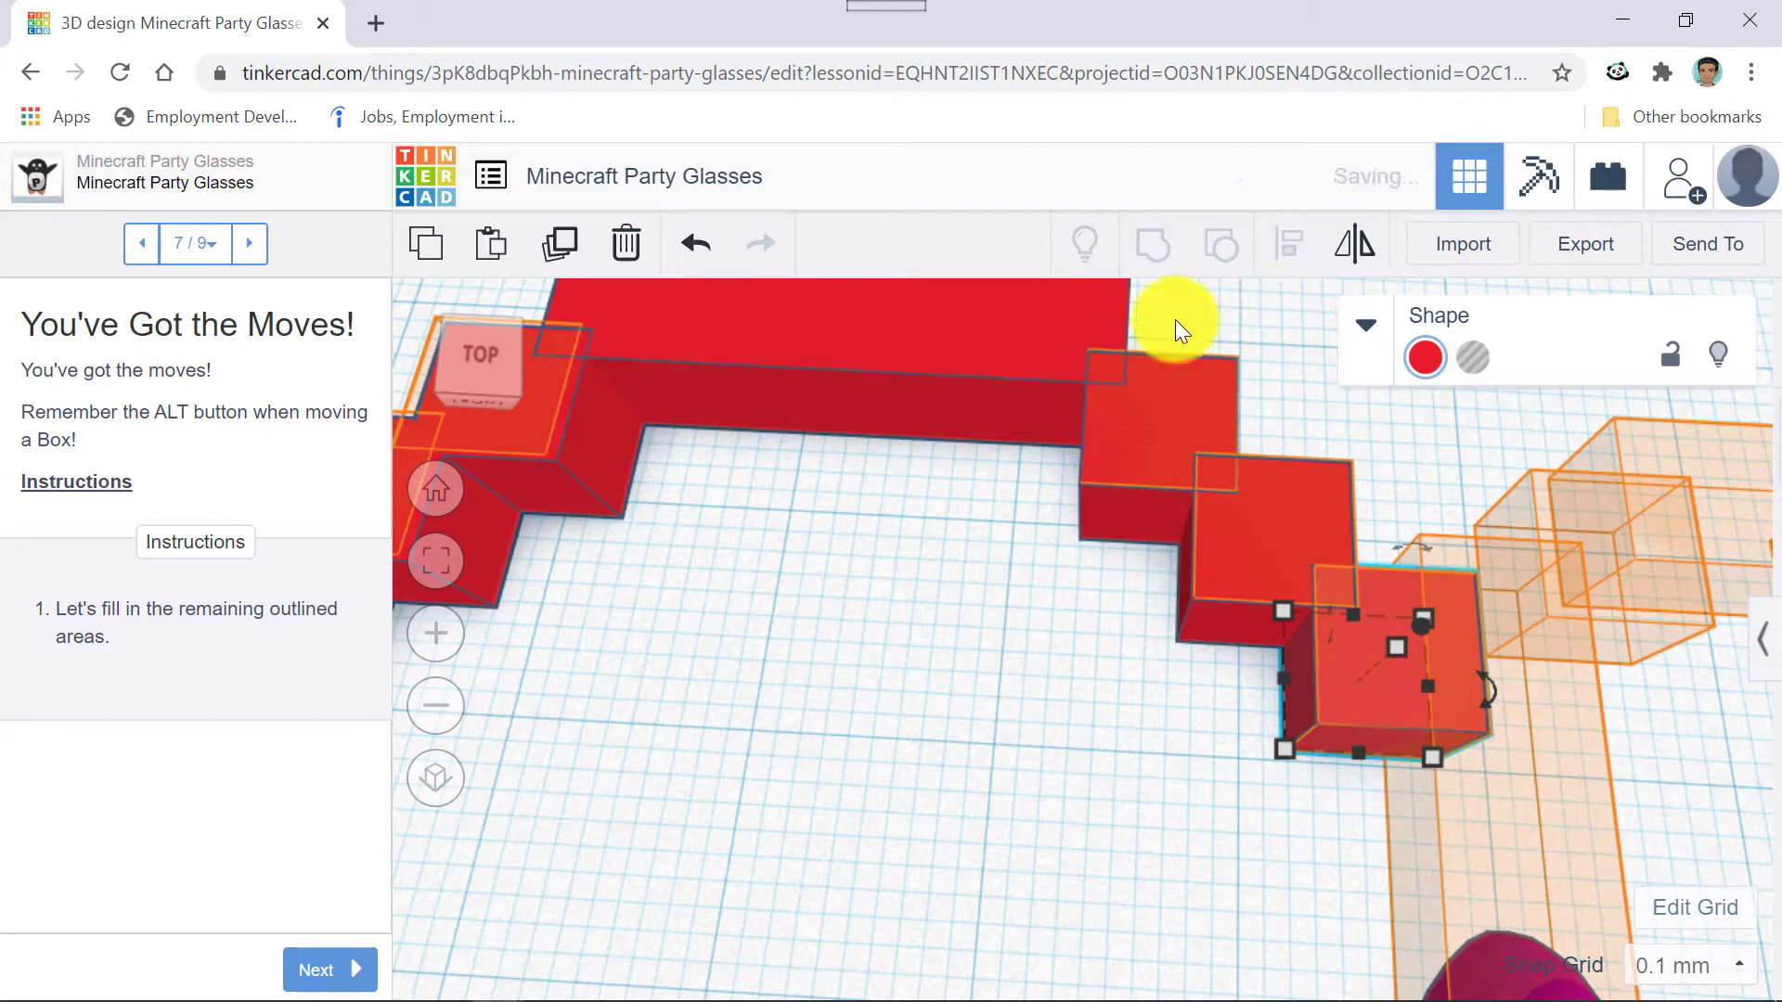
Fine-adjust the third box's position against its outlined cube at close range.
click(1010, 678)
right_drag(1011, 674, 875, 639)
scroll(876, 639, up, 8)
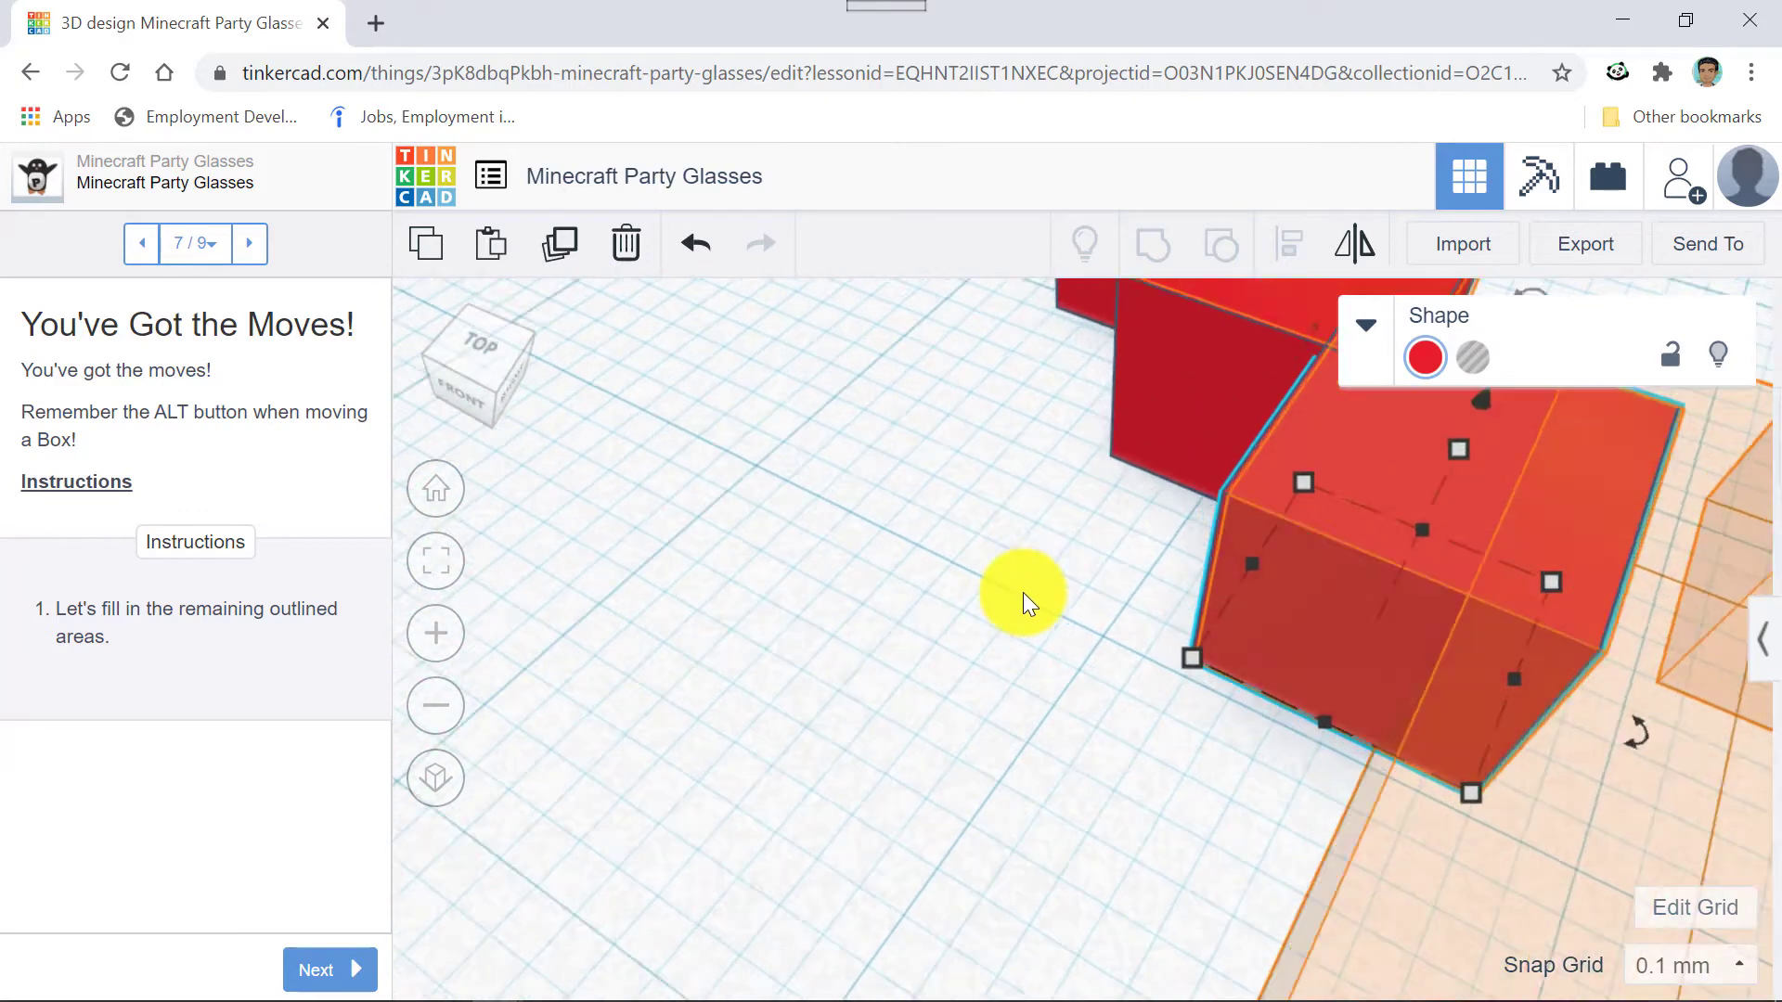
scroll(1023, 592, up, 1)
right_drag(1015, 593, 1012, 597)
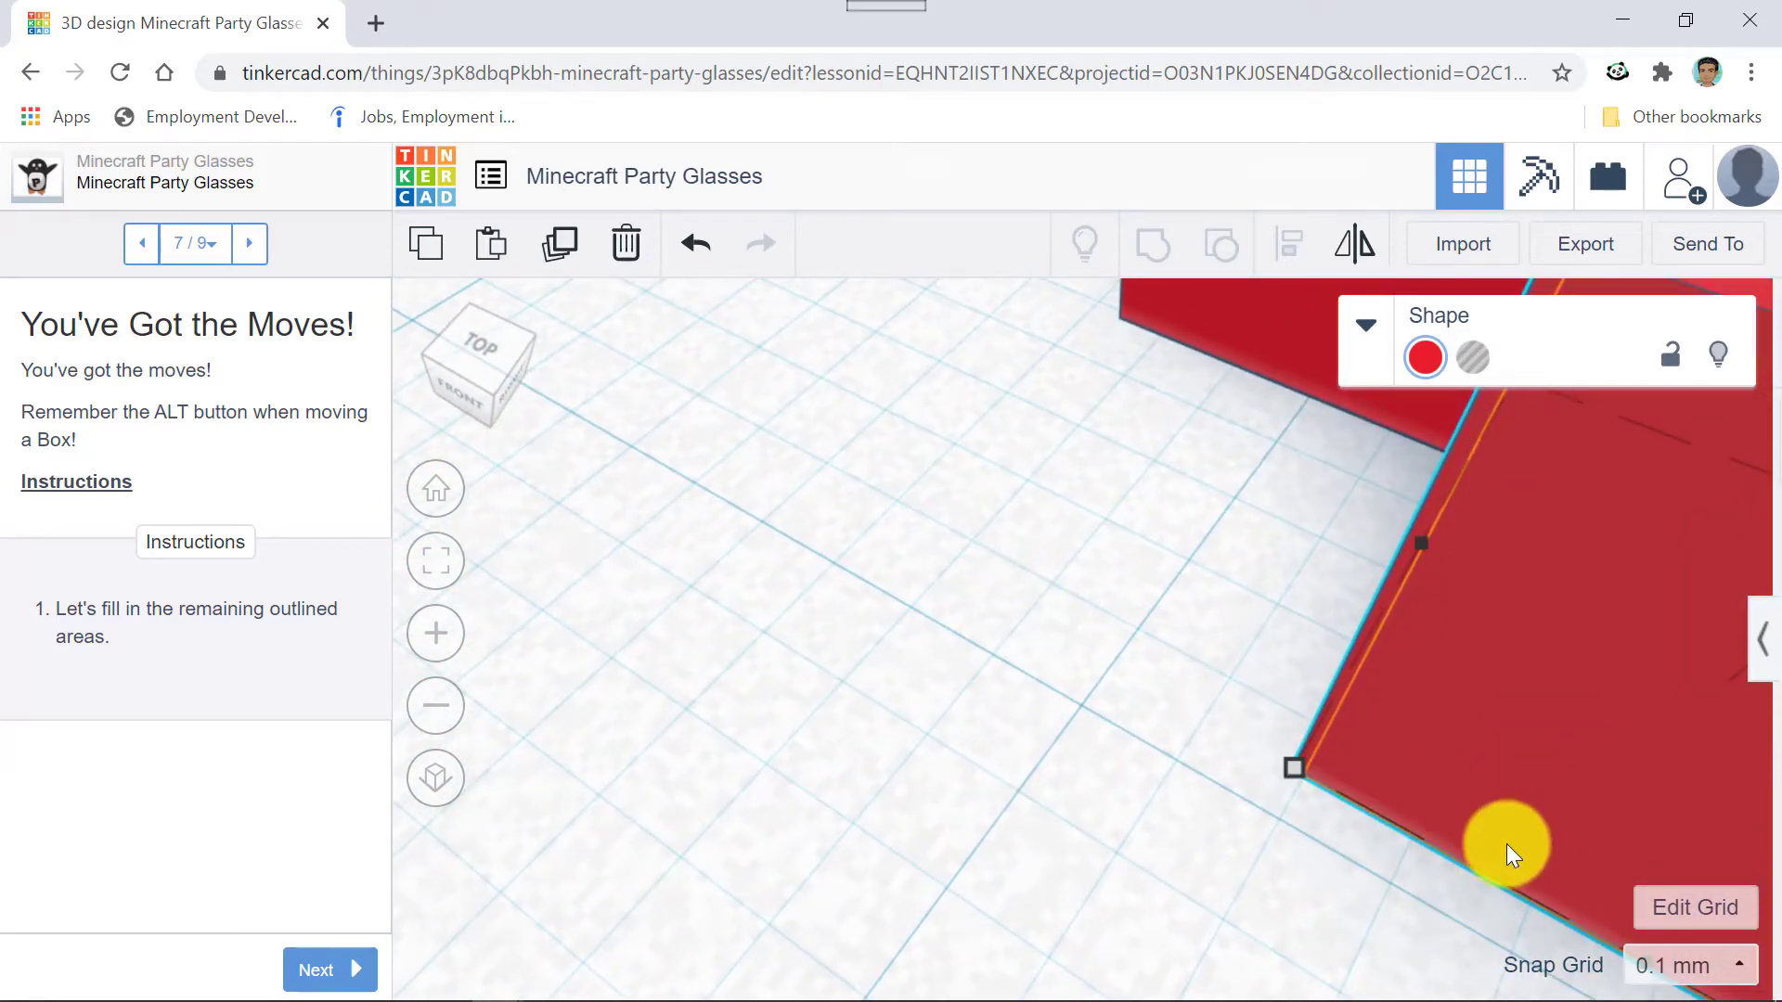
alt+drag(1506, 843, 1308, 770)
scroll(1308, 769, down, 3)
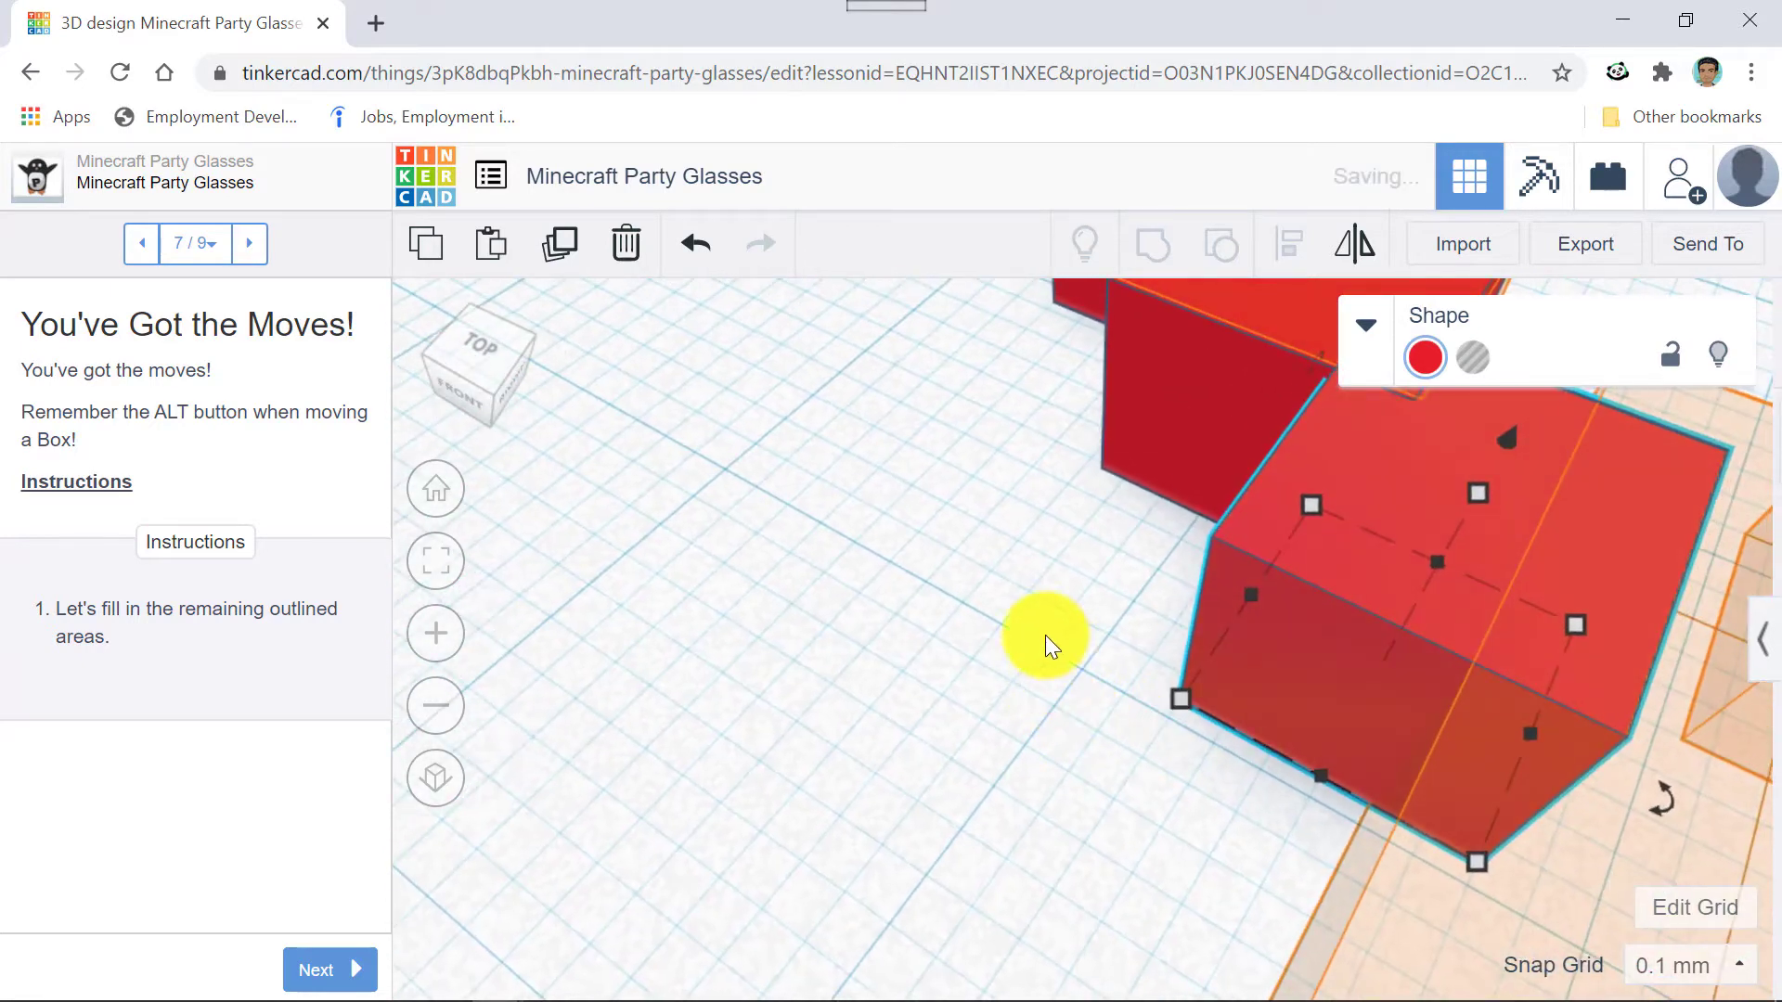
scroll(1134, 580, down, 4)
right_drag(952, 611, 1079, 654)
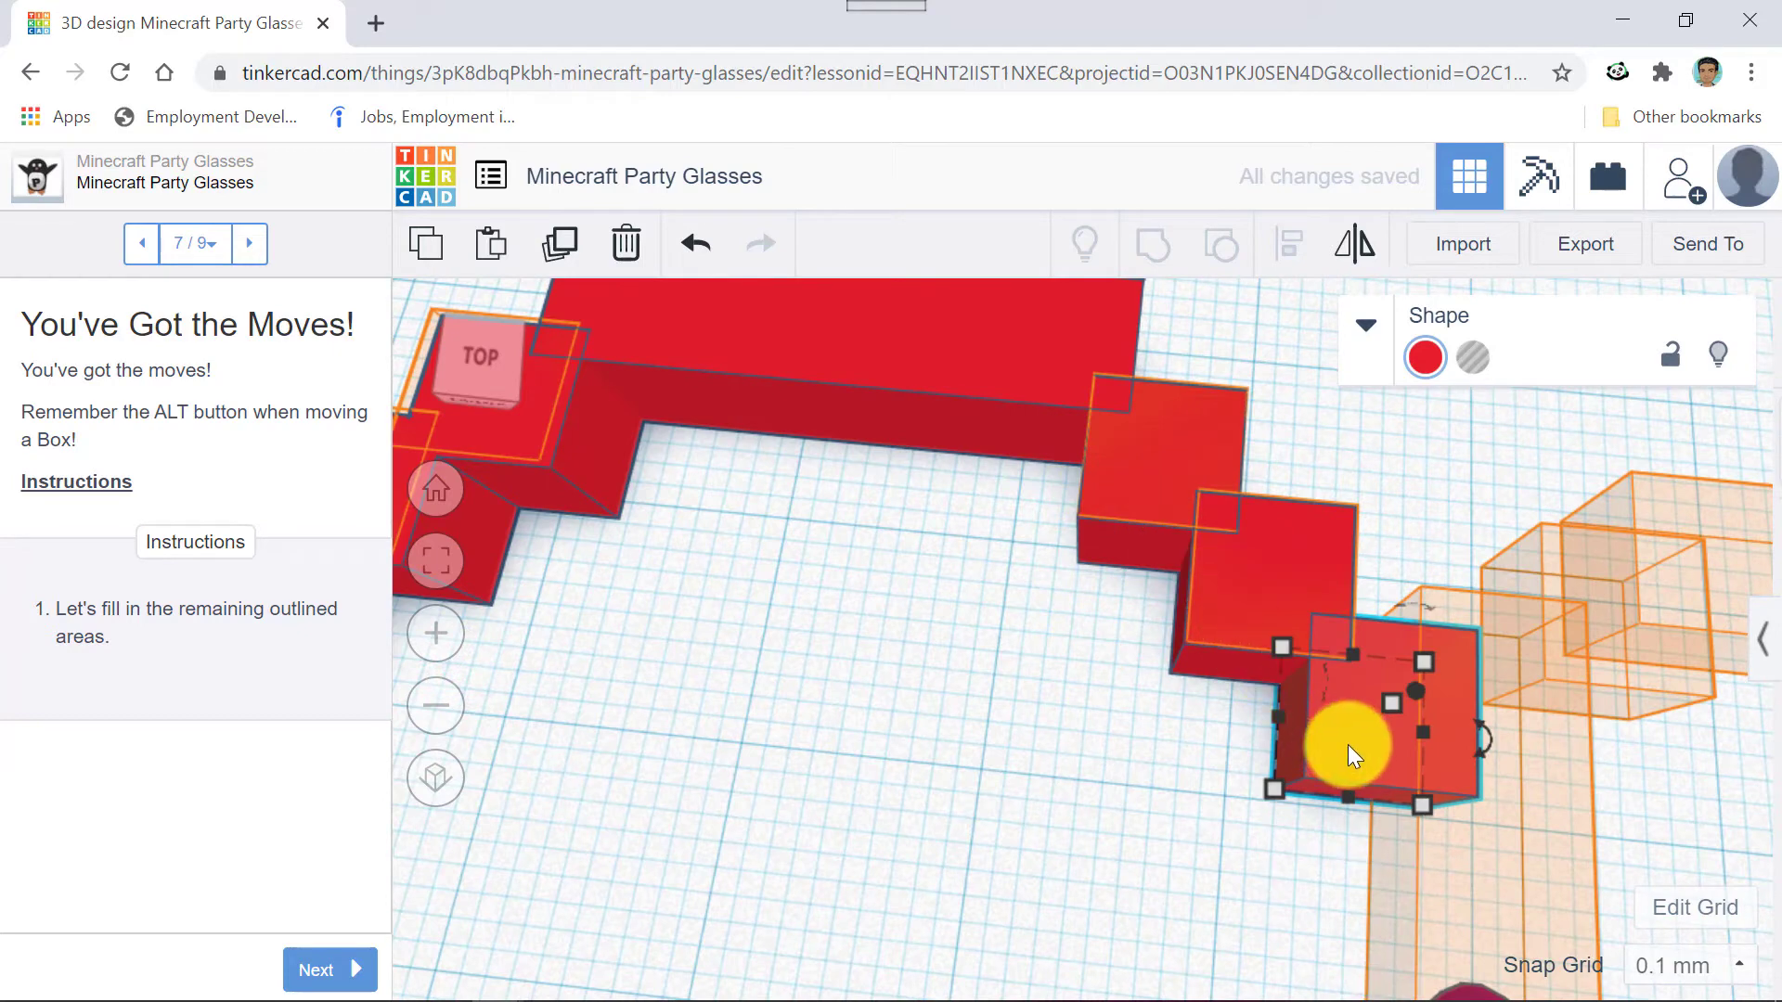
Group the three small red boxes into one shape and place a copy of the group beside the original.
shift+click(1287, 594)
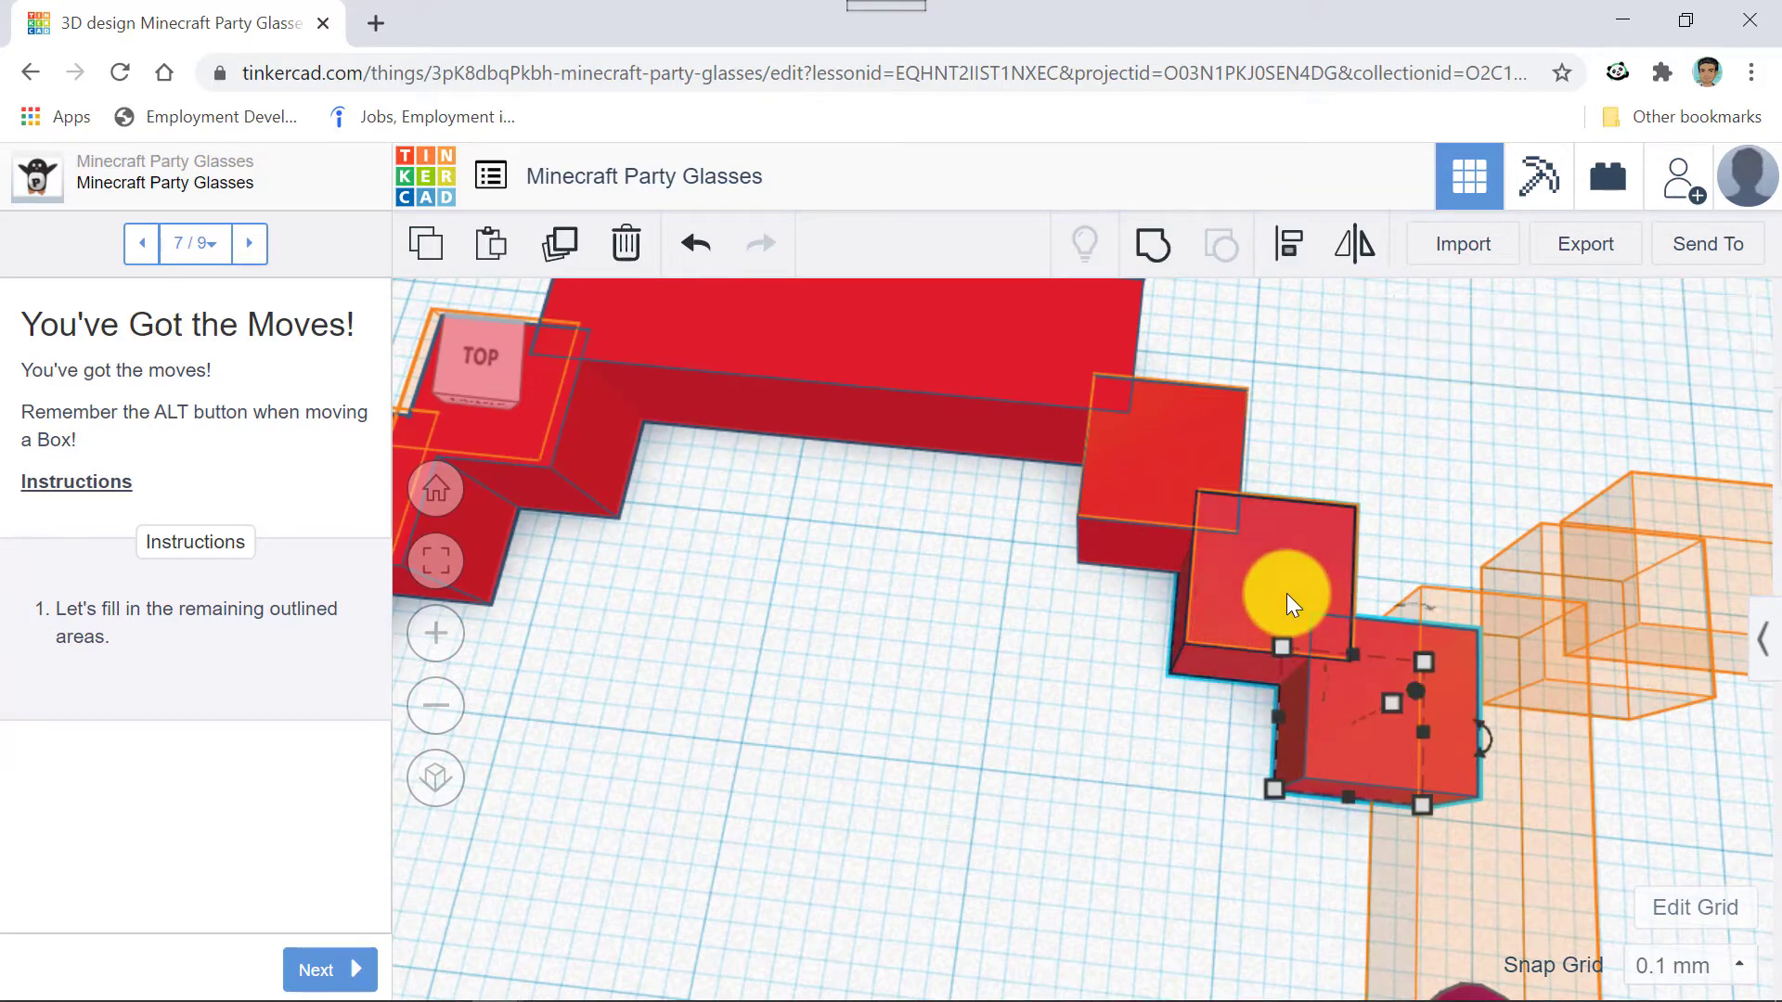
shift+click(1161, 460)
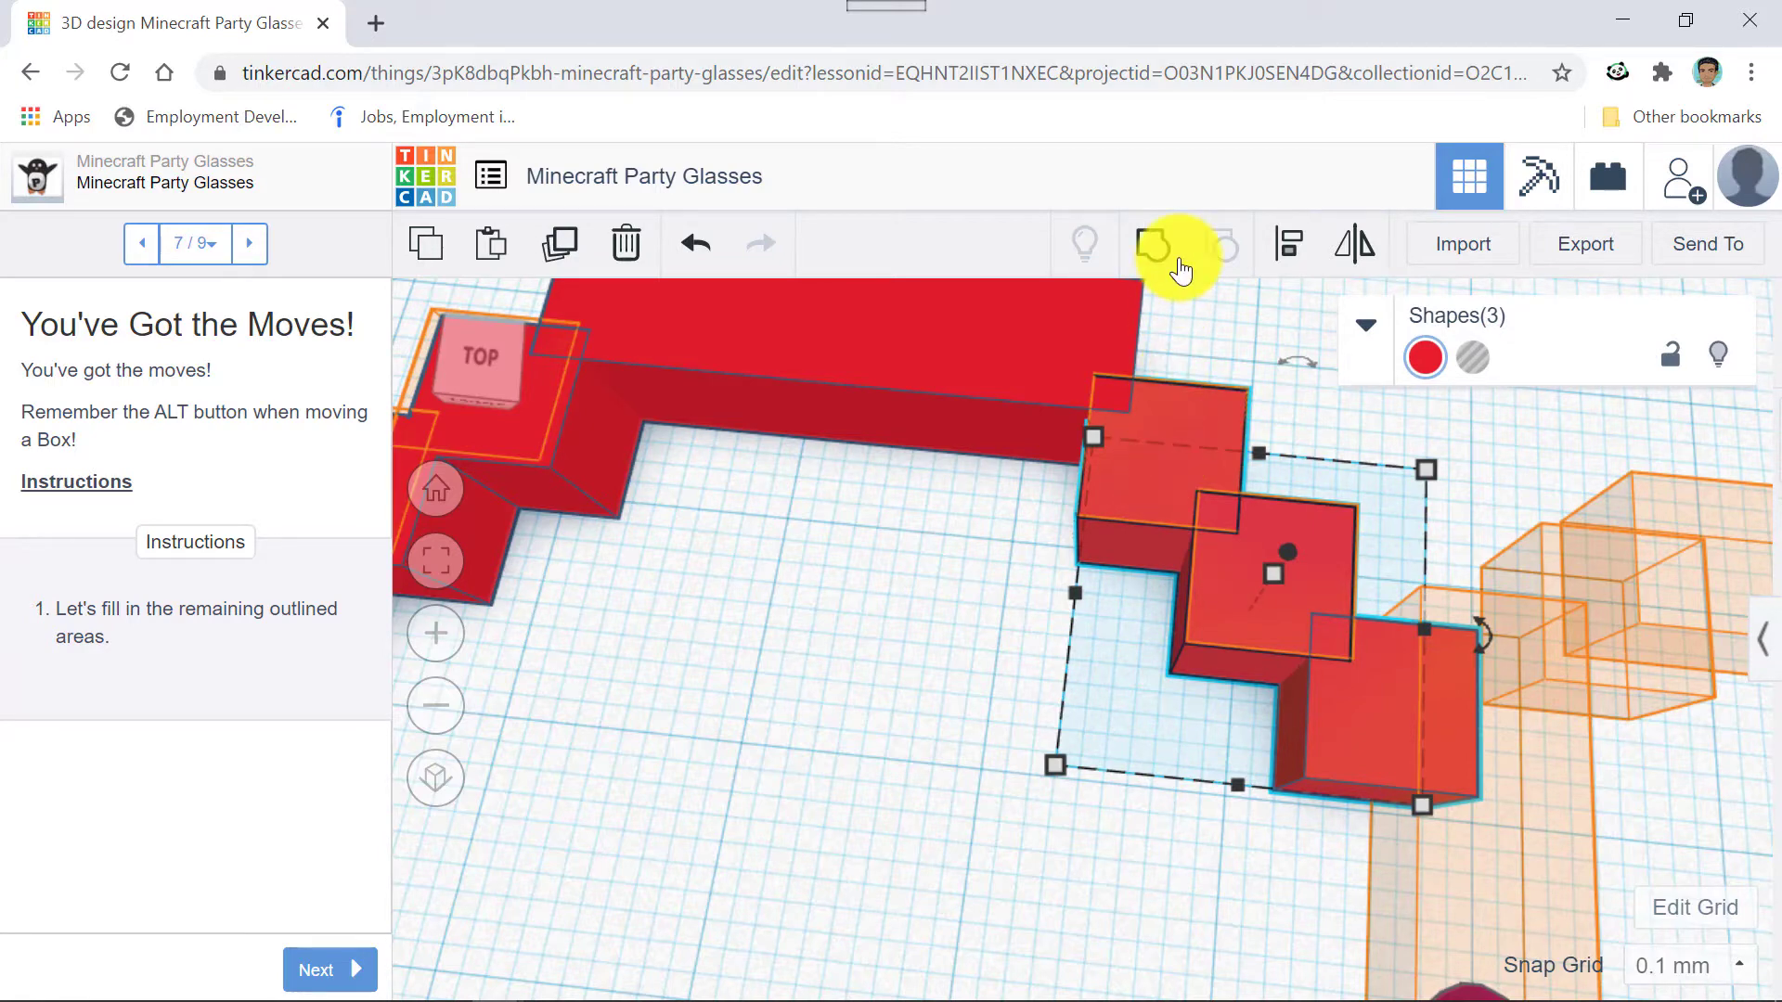
click(1147, 267)
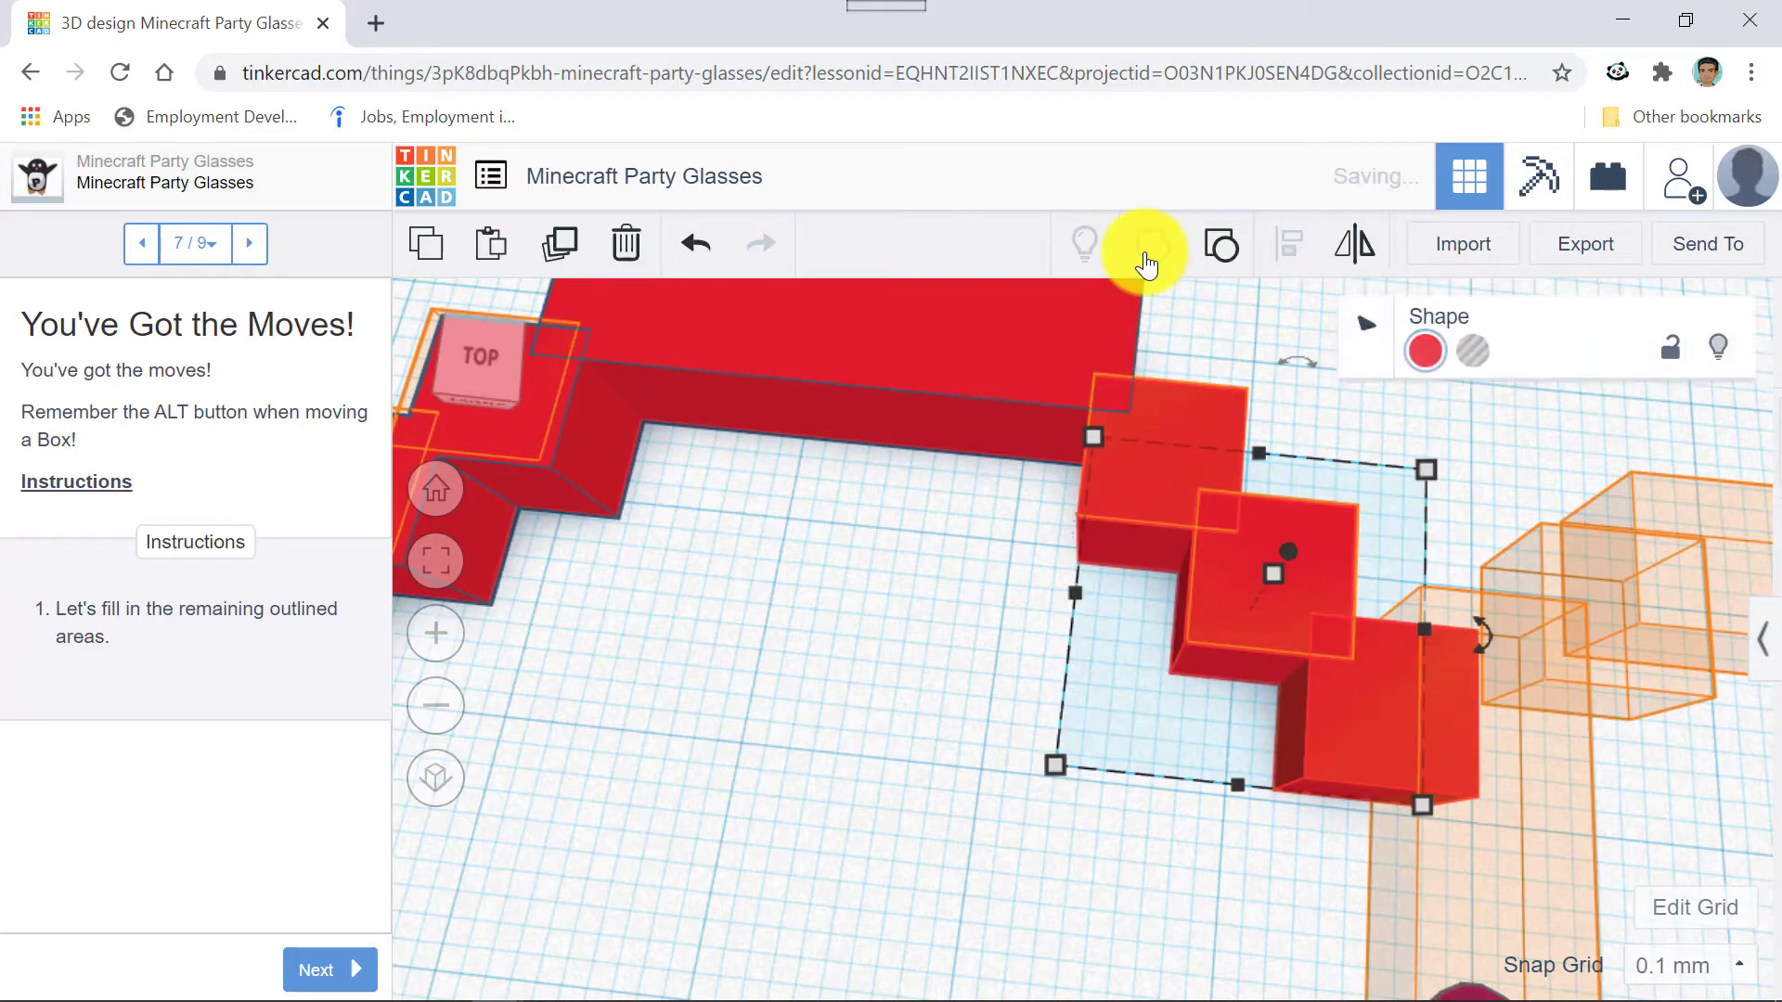
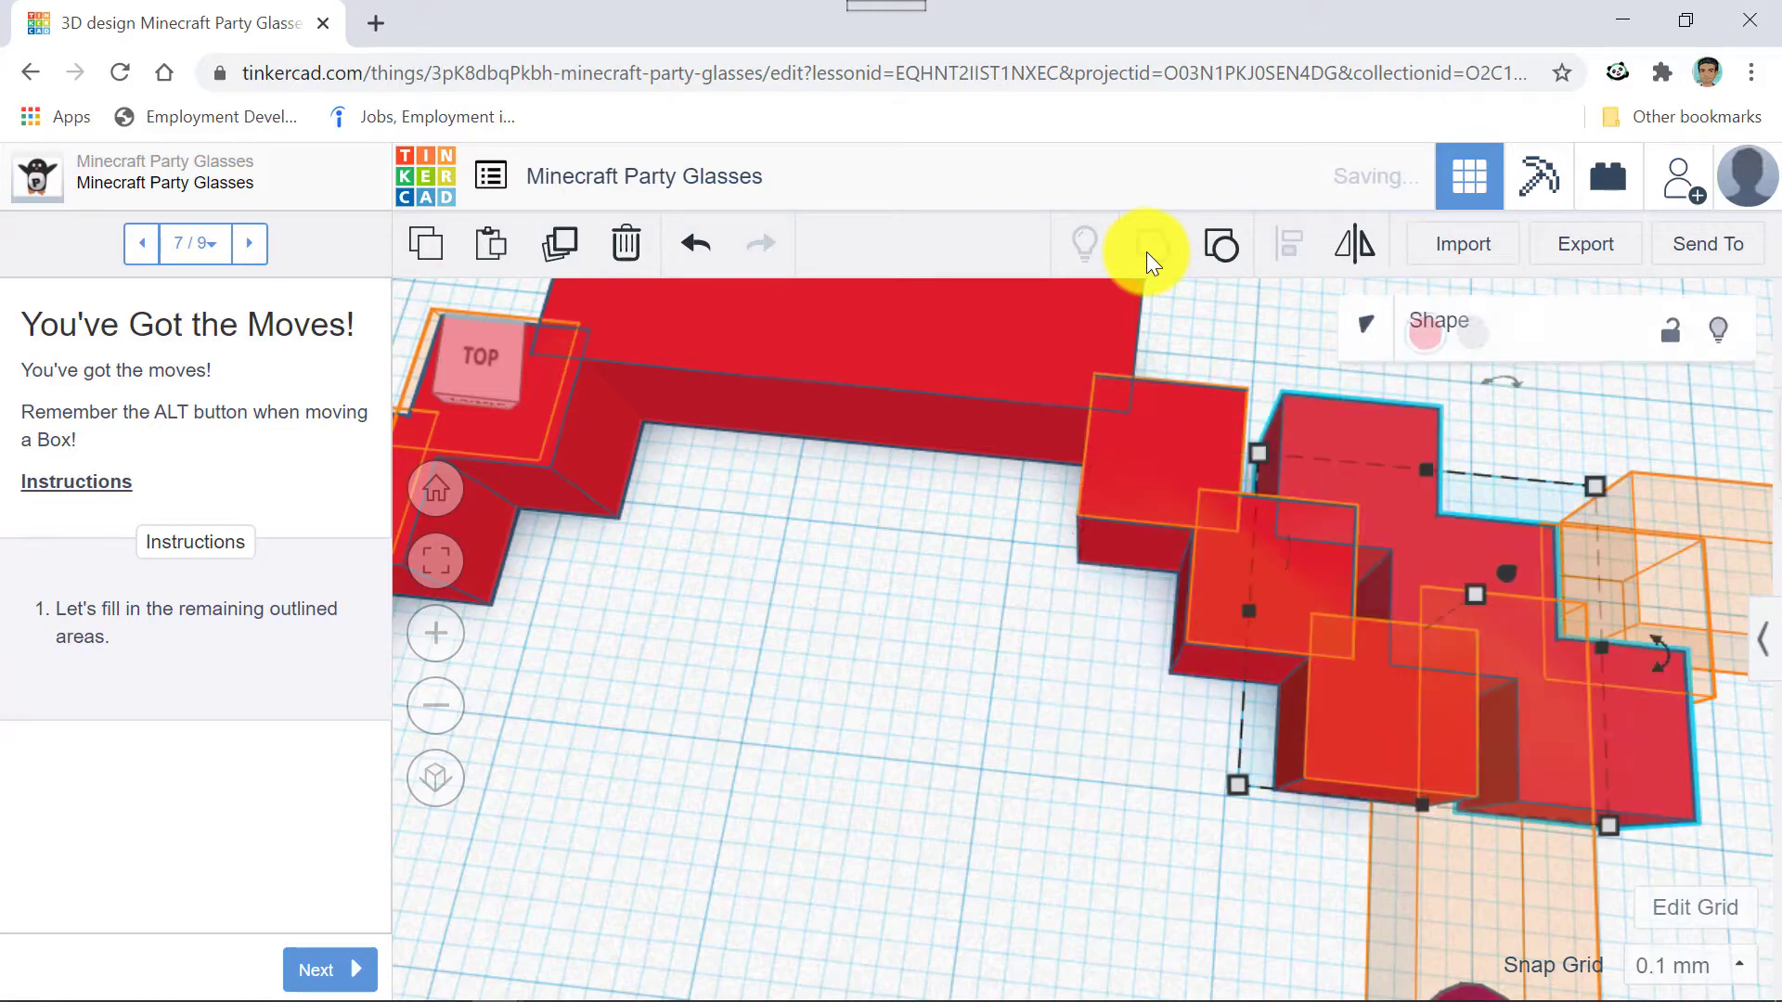
scroll(1345, 516, down, 2)
scroll(1318, 524, down, 6)
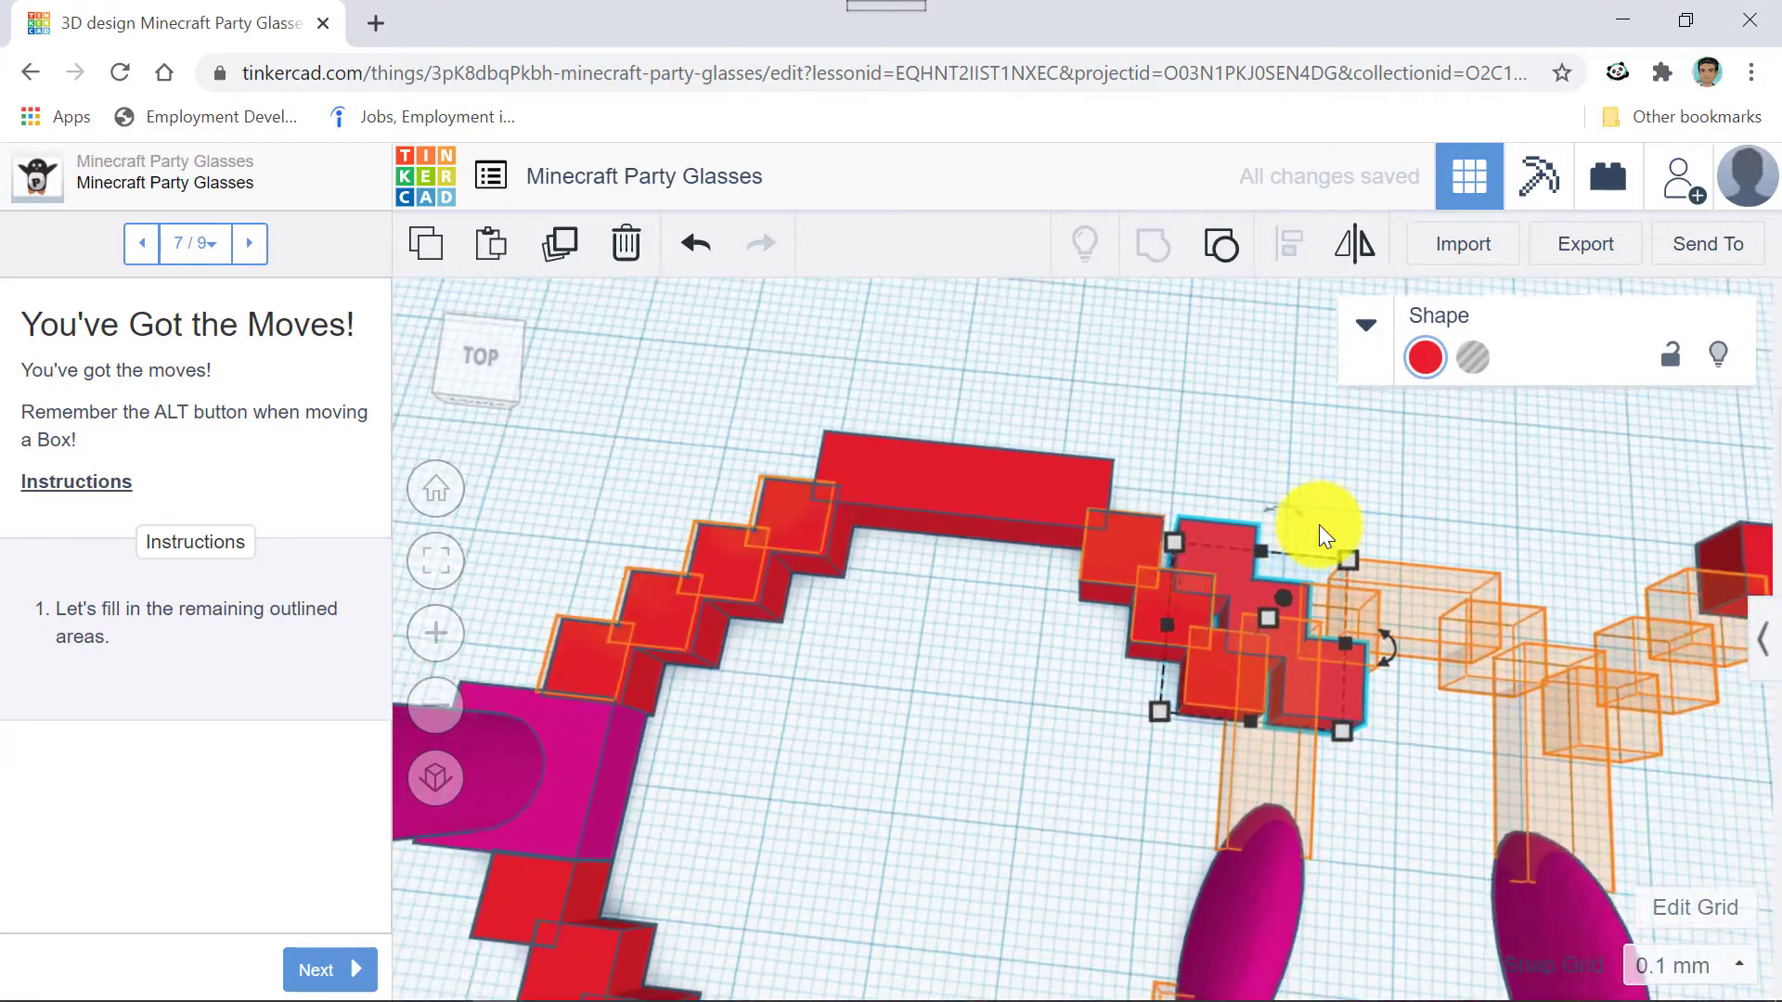
scroll(1276, 709, up, 8)
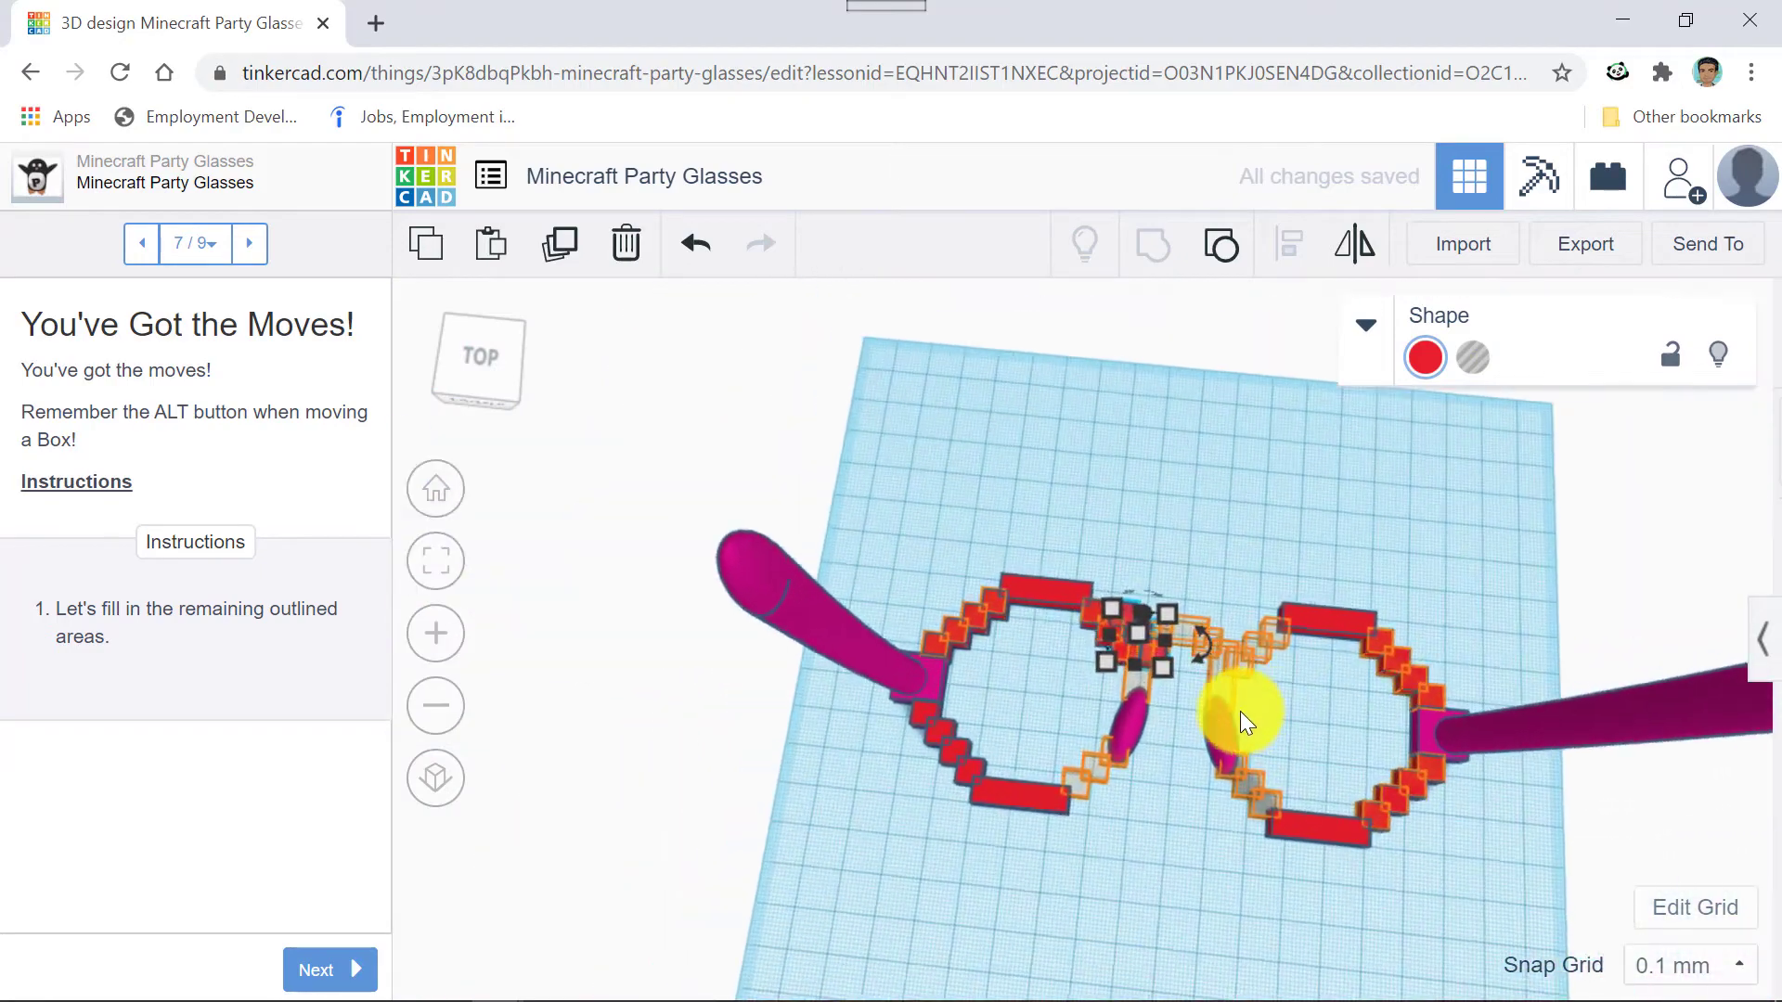
right_drag(1223, 756, 1217, 741)
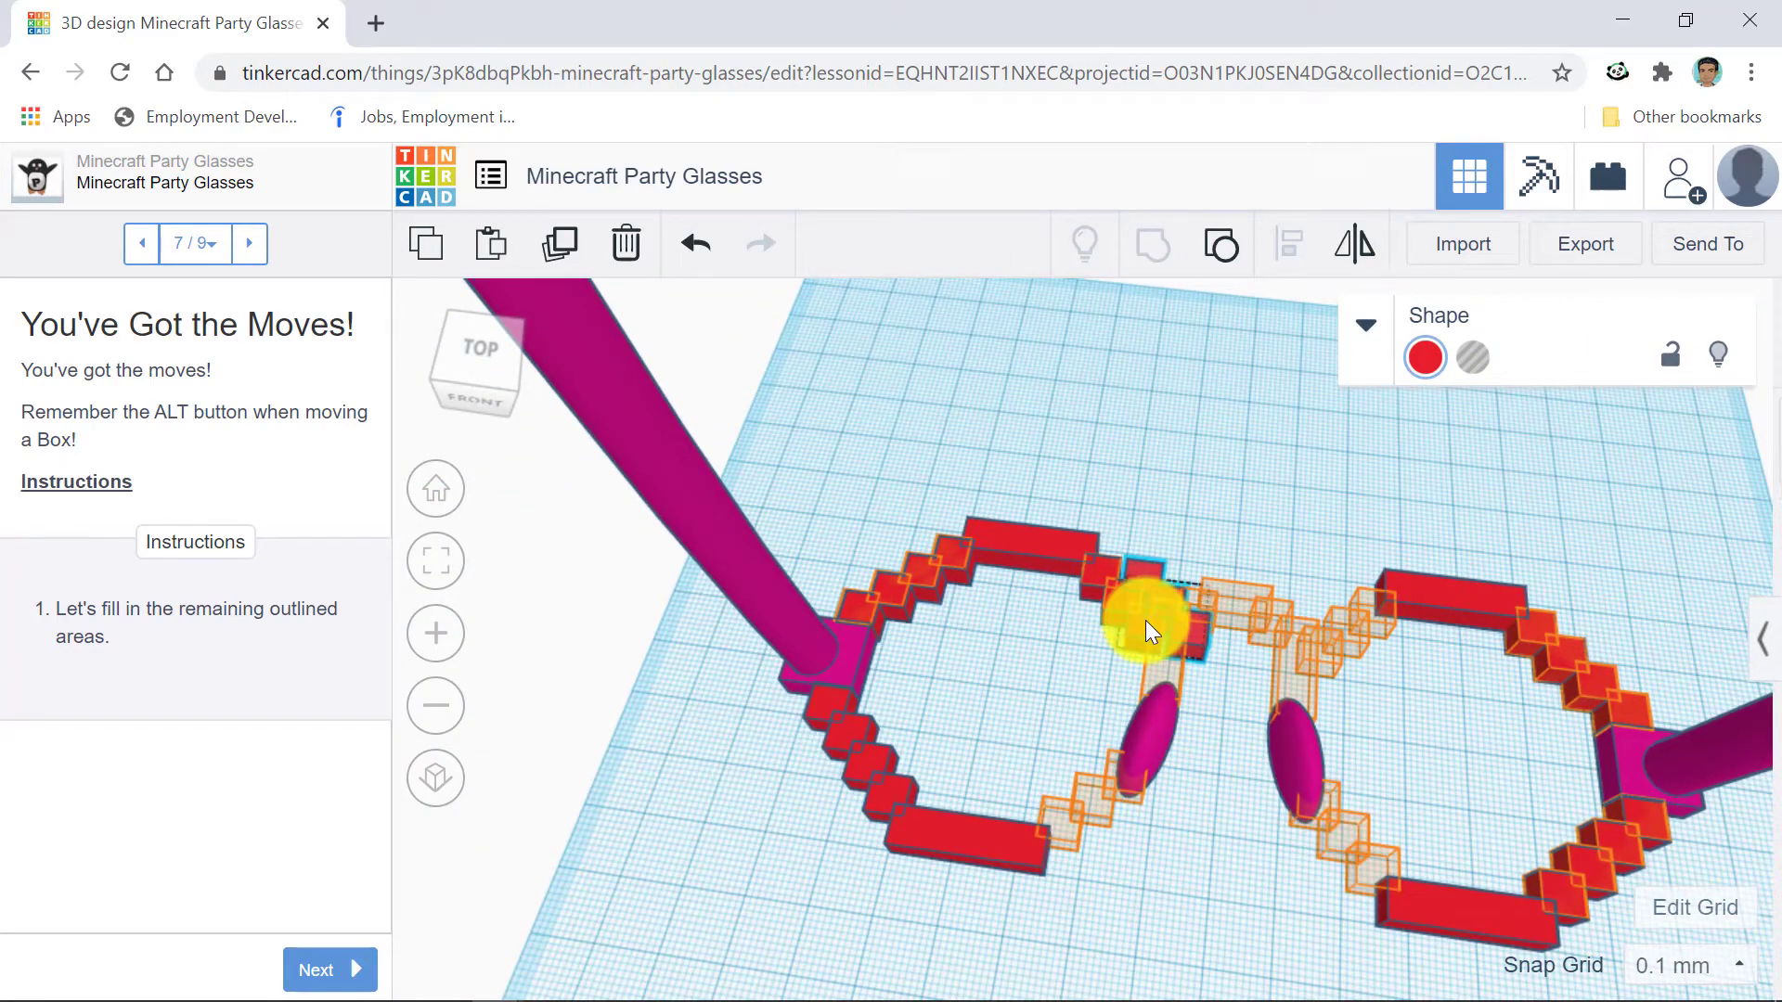
drag(1146, 620, 1199, 665)
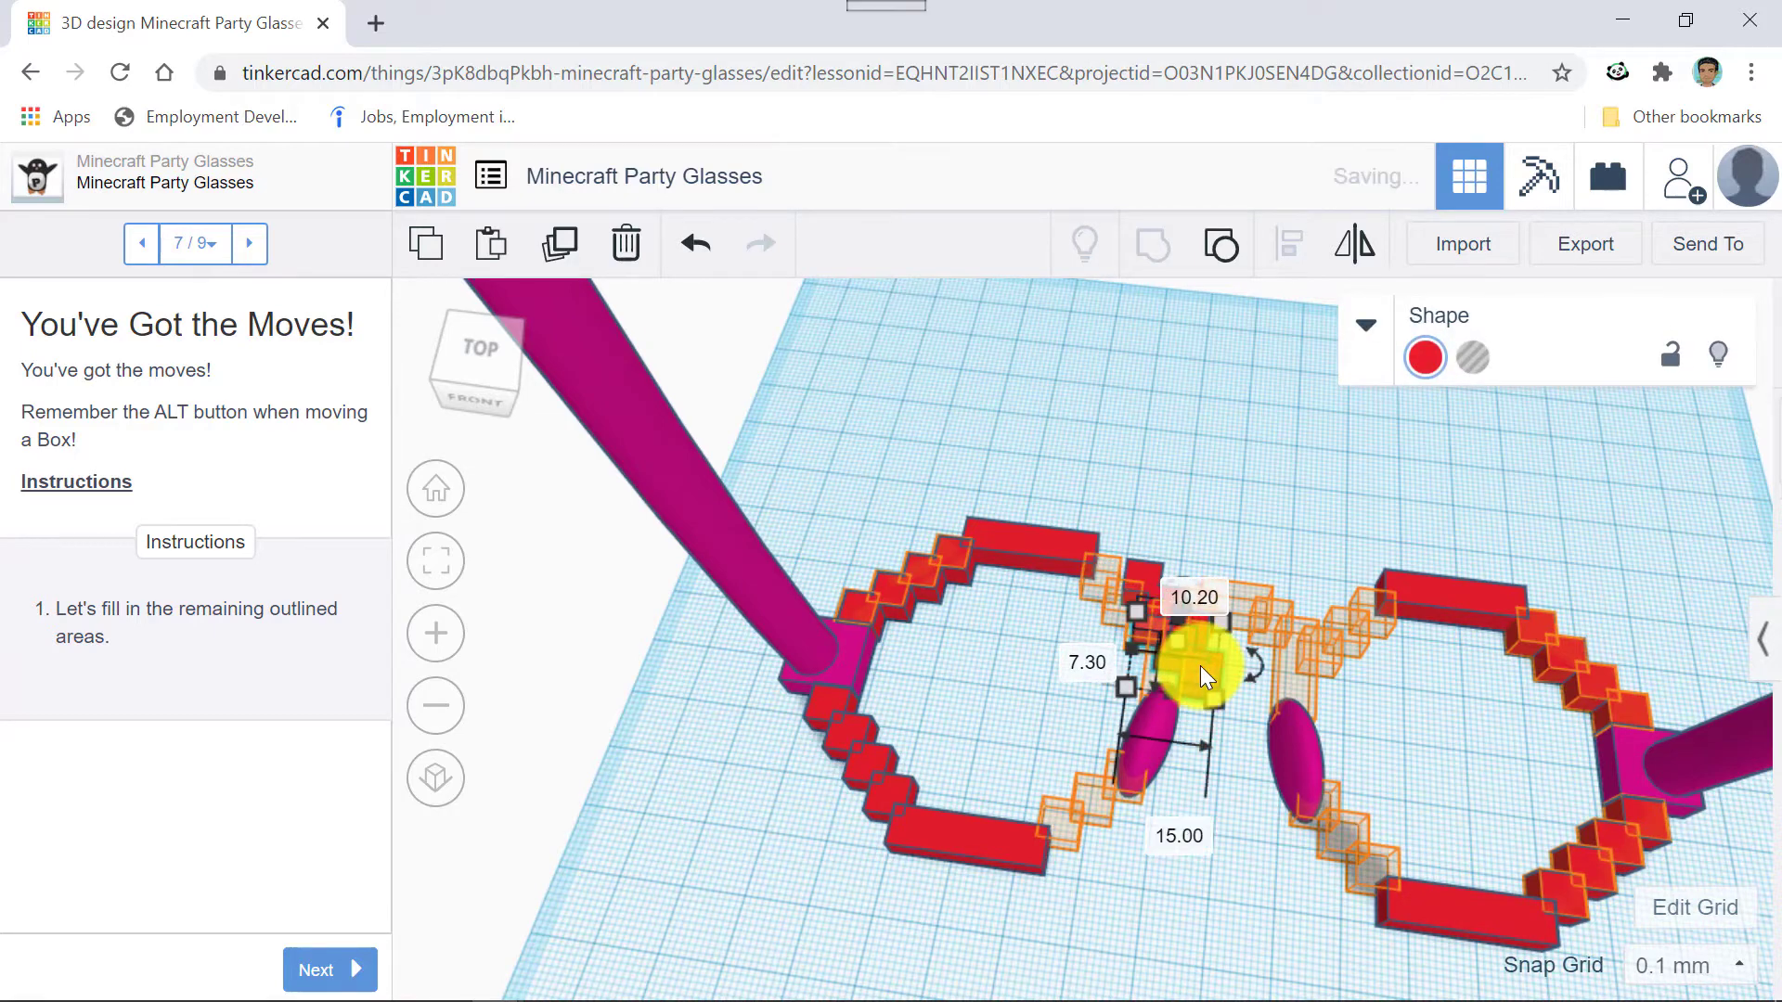
key(ctrl+z)
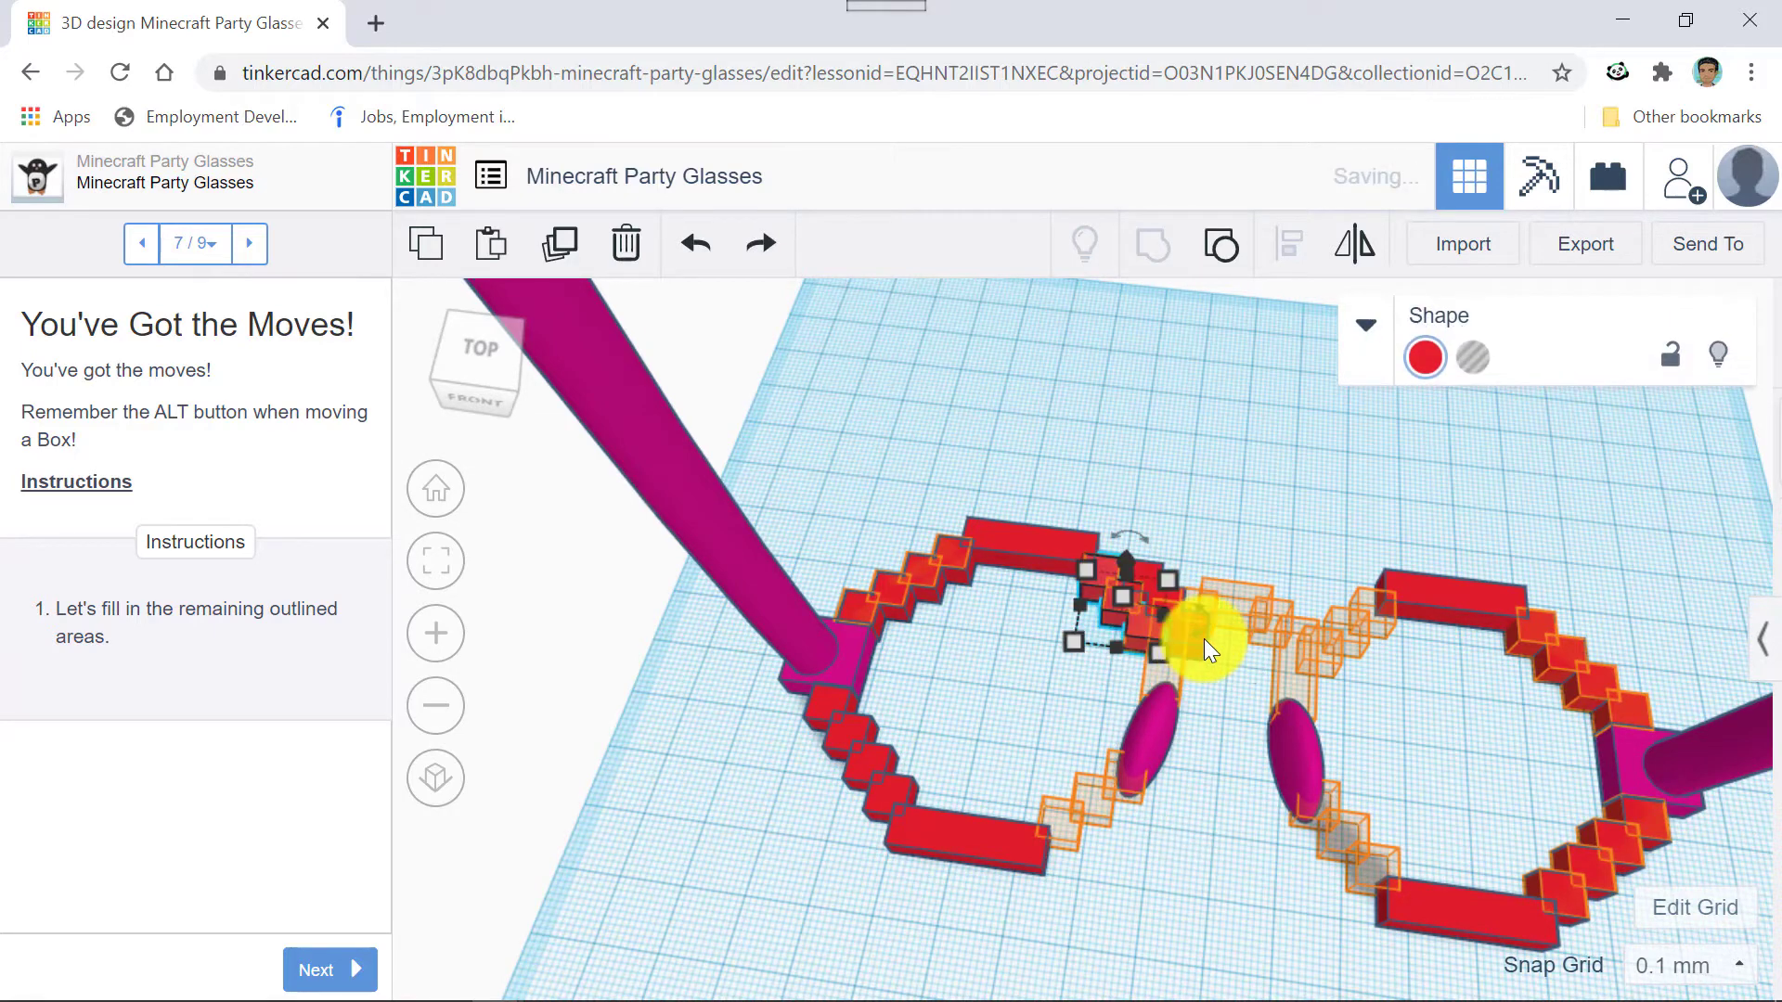
Select the copied three-box group, set the Snap Grid to 2.0 mm and move it forward past the left lens's nose pad.
scroll(1204, 640, up, 2)
scroll(1206, 636, down, 2)
scroll(1285, 470, up, 3)
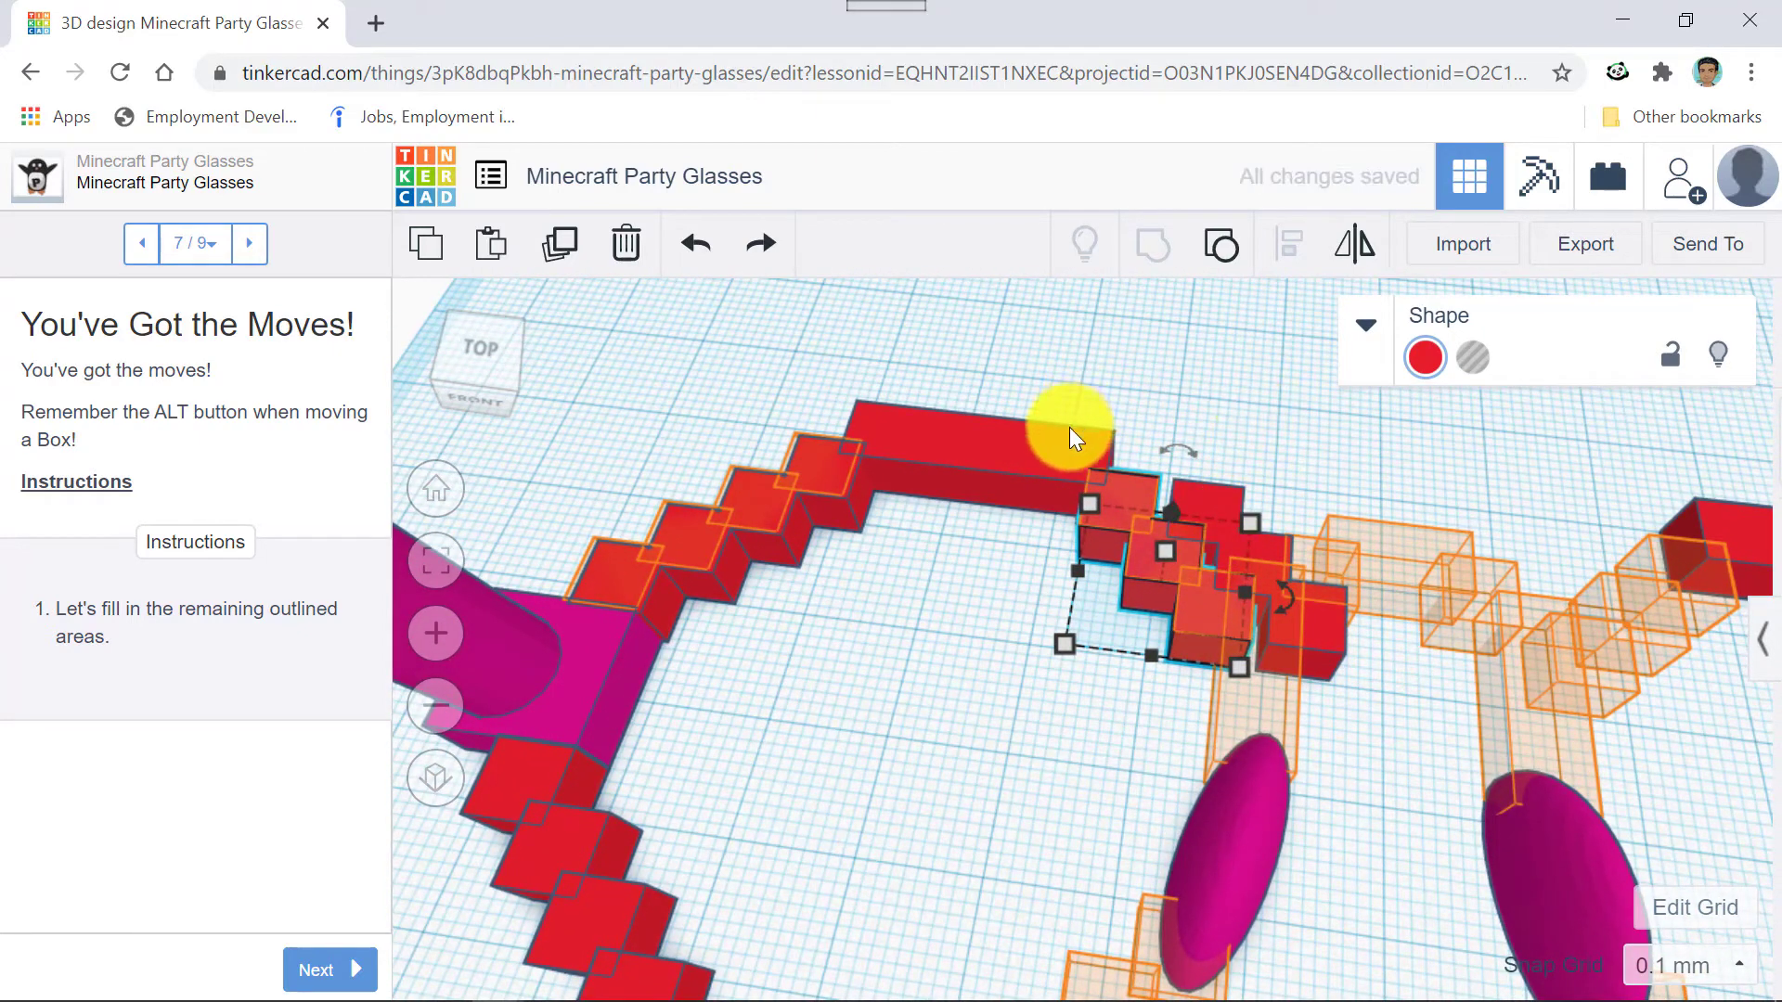
click(1043, 436)
click(1212, 492)
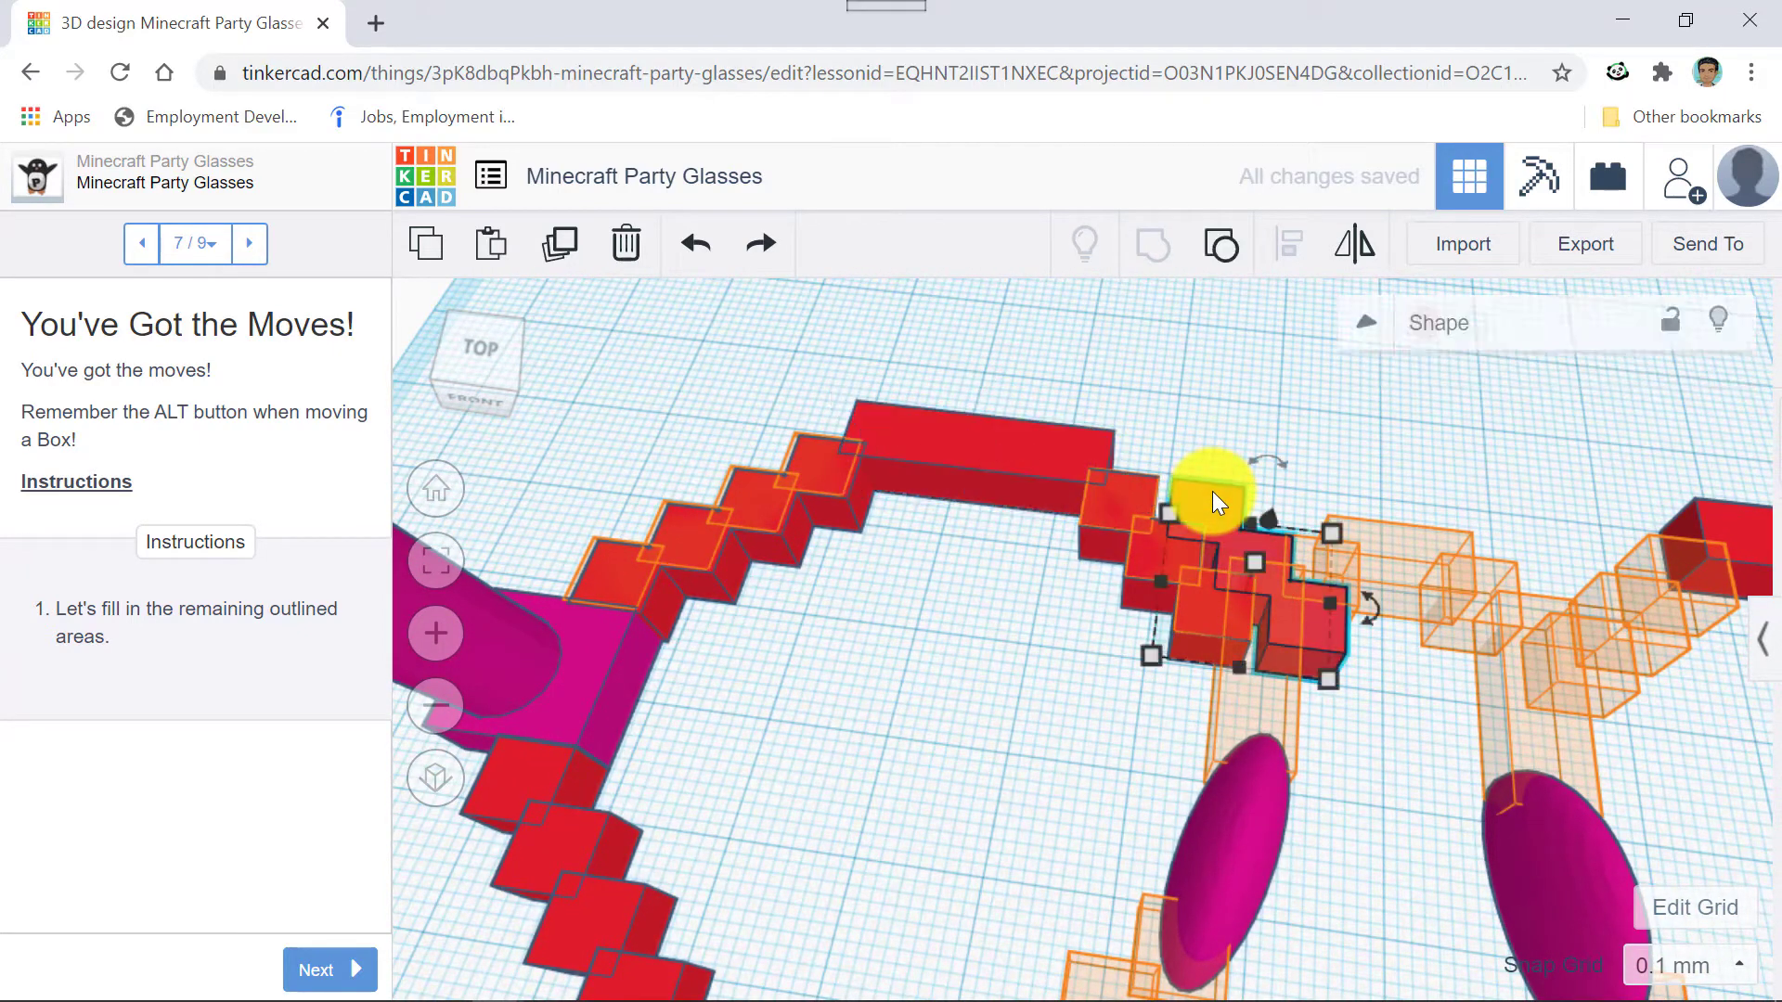
scroll(1353, 580, down, 3)
scroll(1349, 581, up, 2)
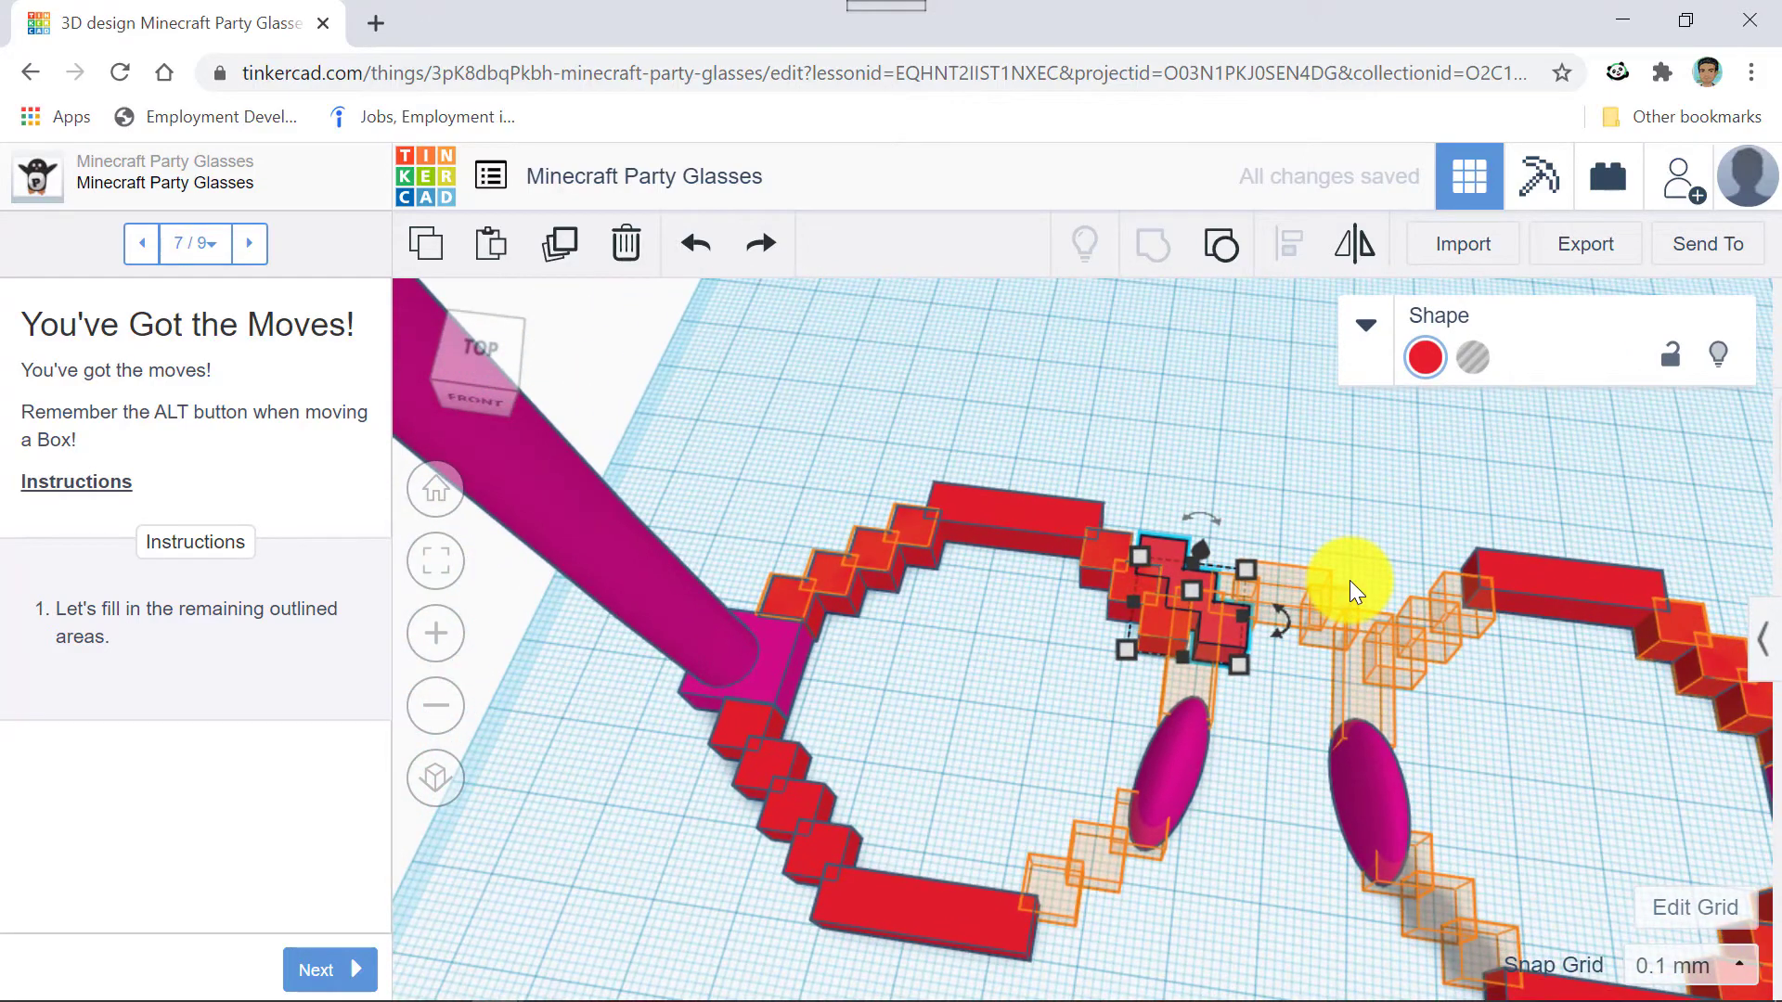
click(1680, 967)
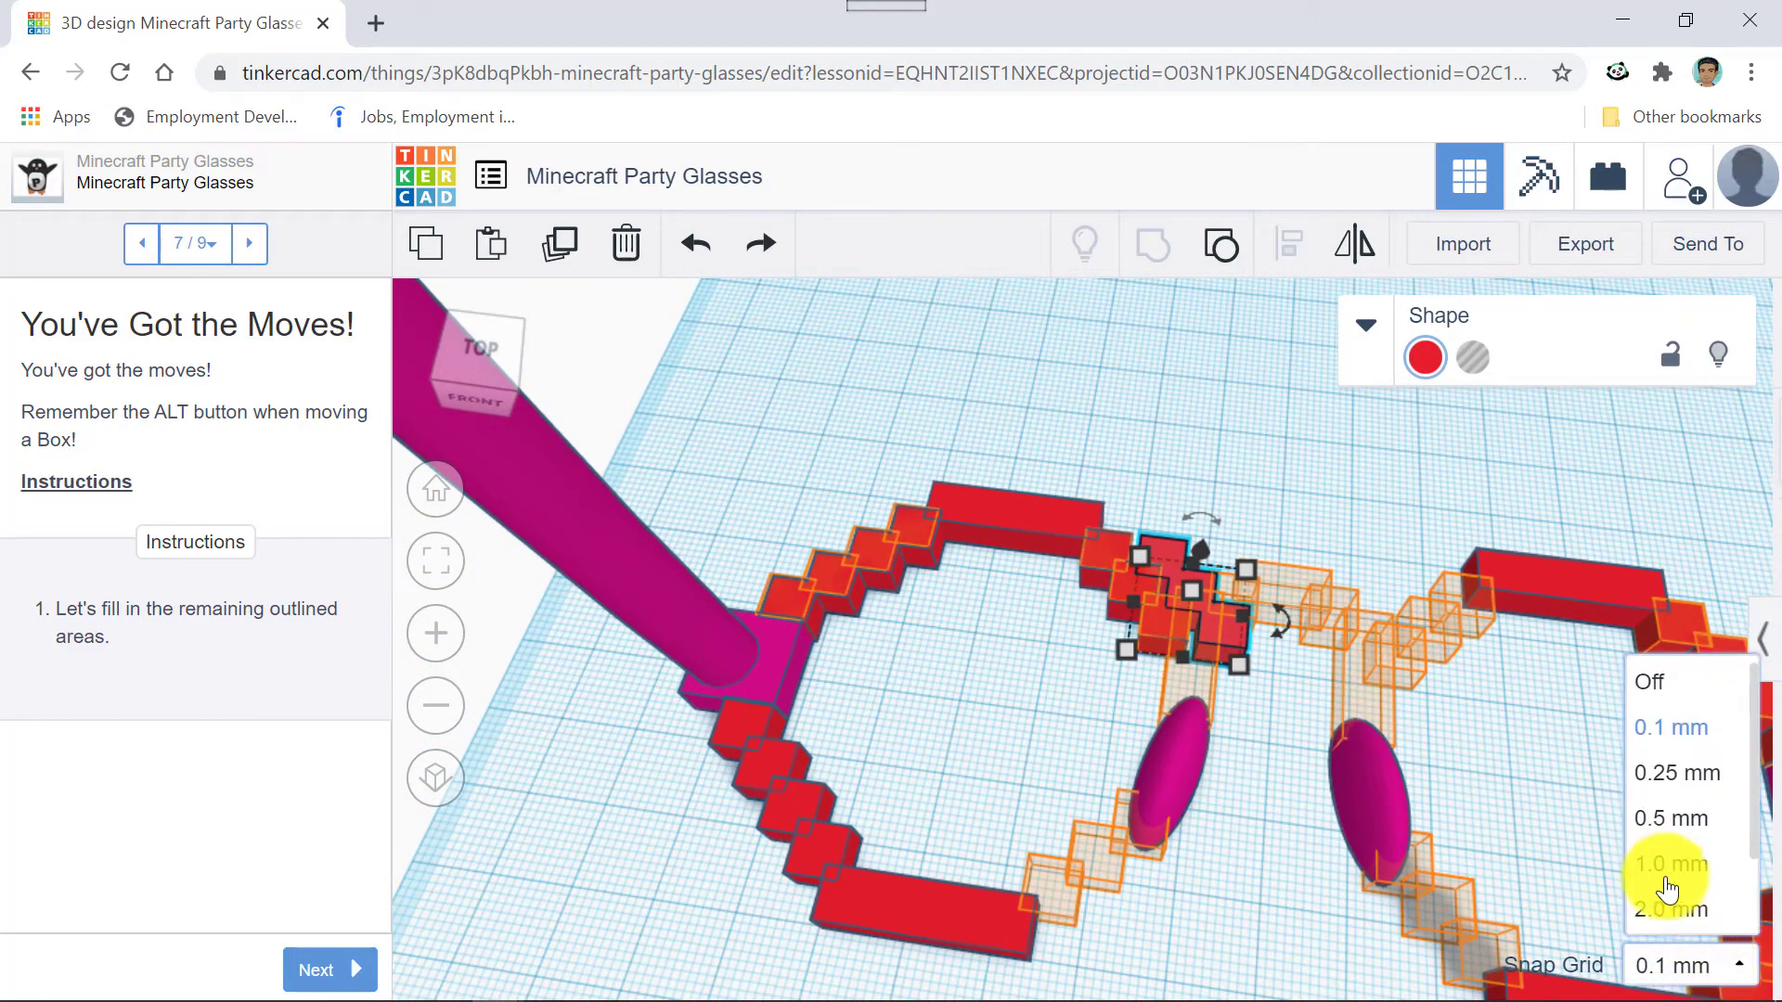
click(1675, 911)
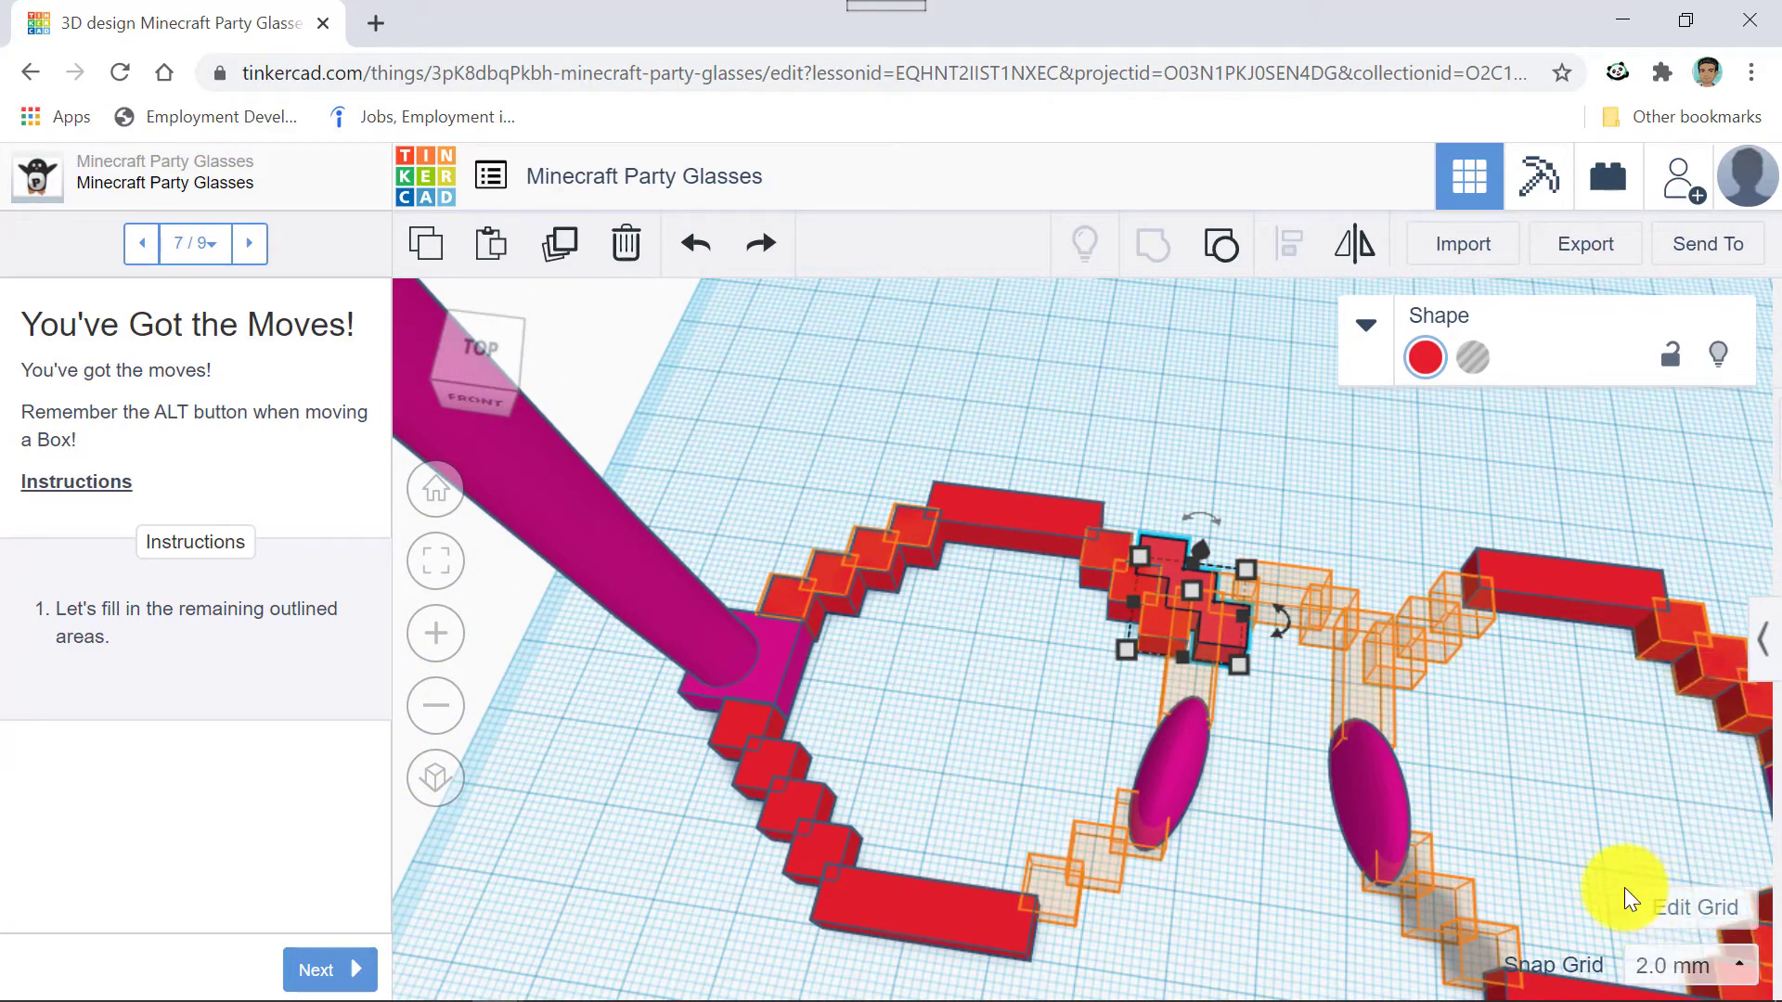
key(Down)
key(Down)
key(Down)
key(Down)
key(Down)
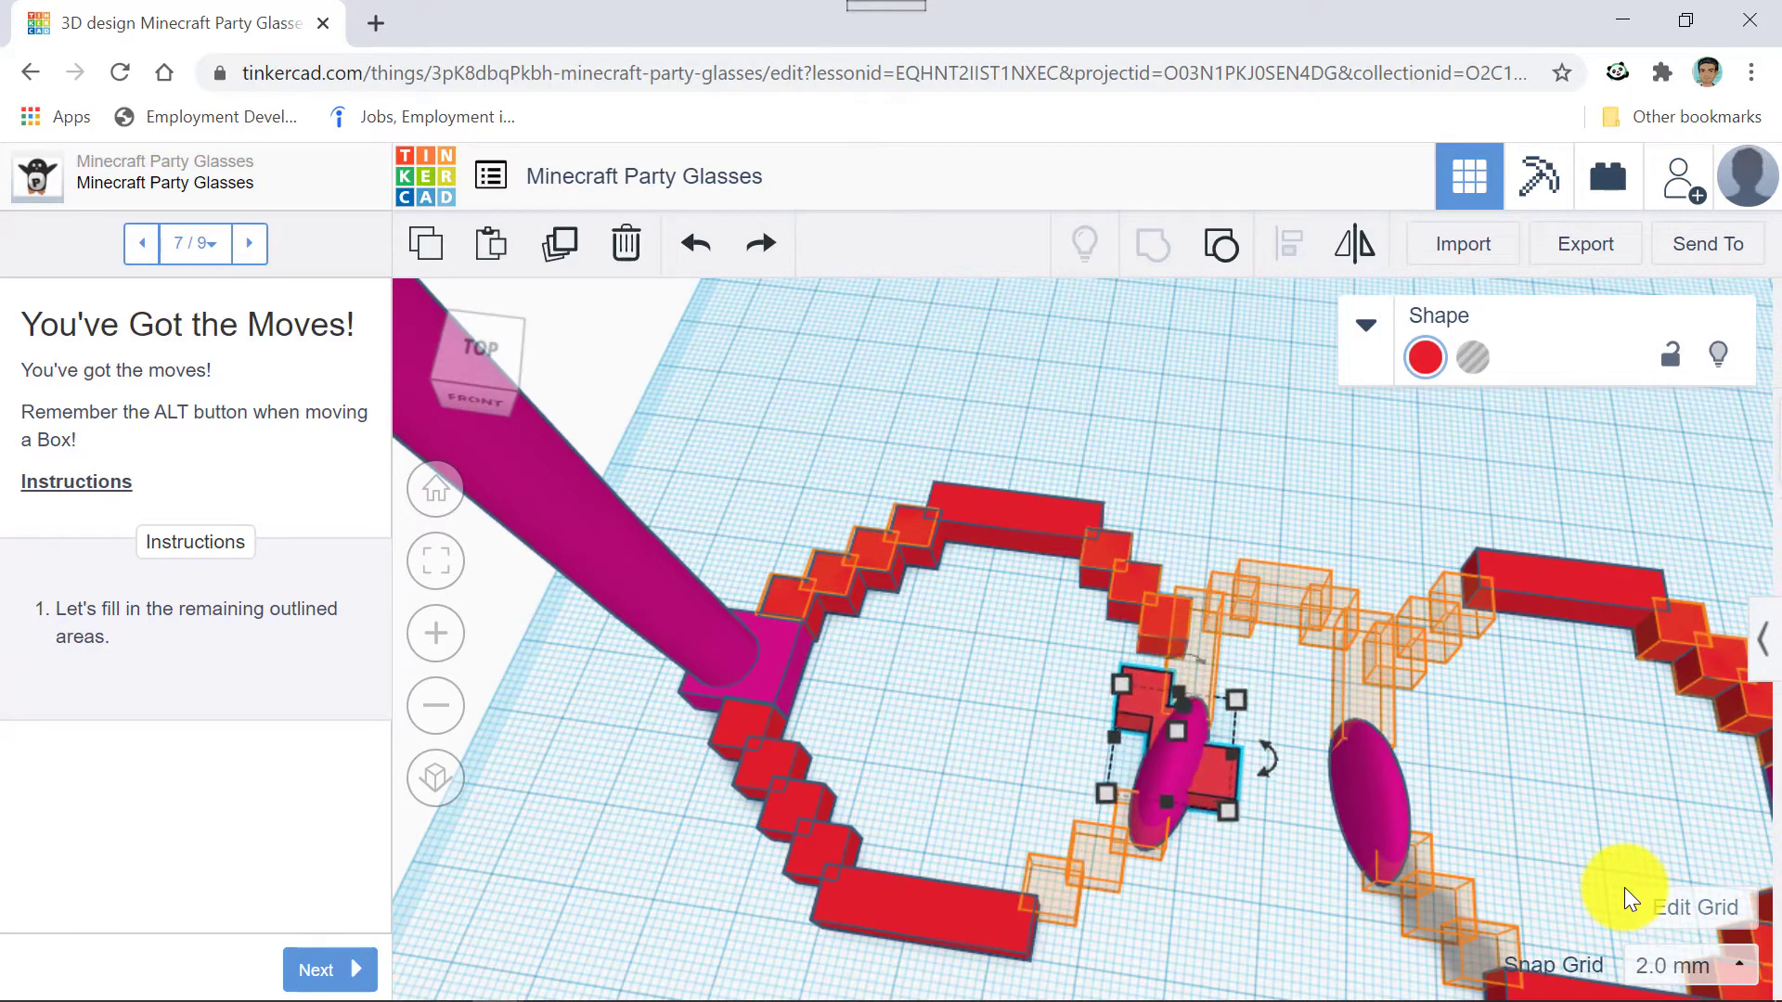
key(Down)
key(Down)
key(Down)
key(Down)
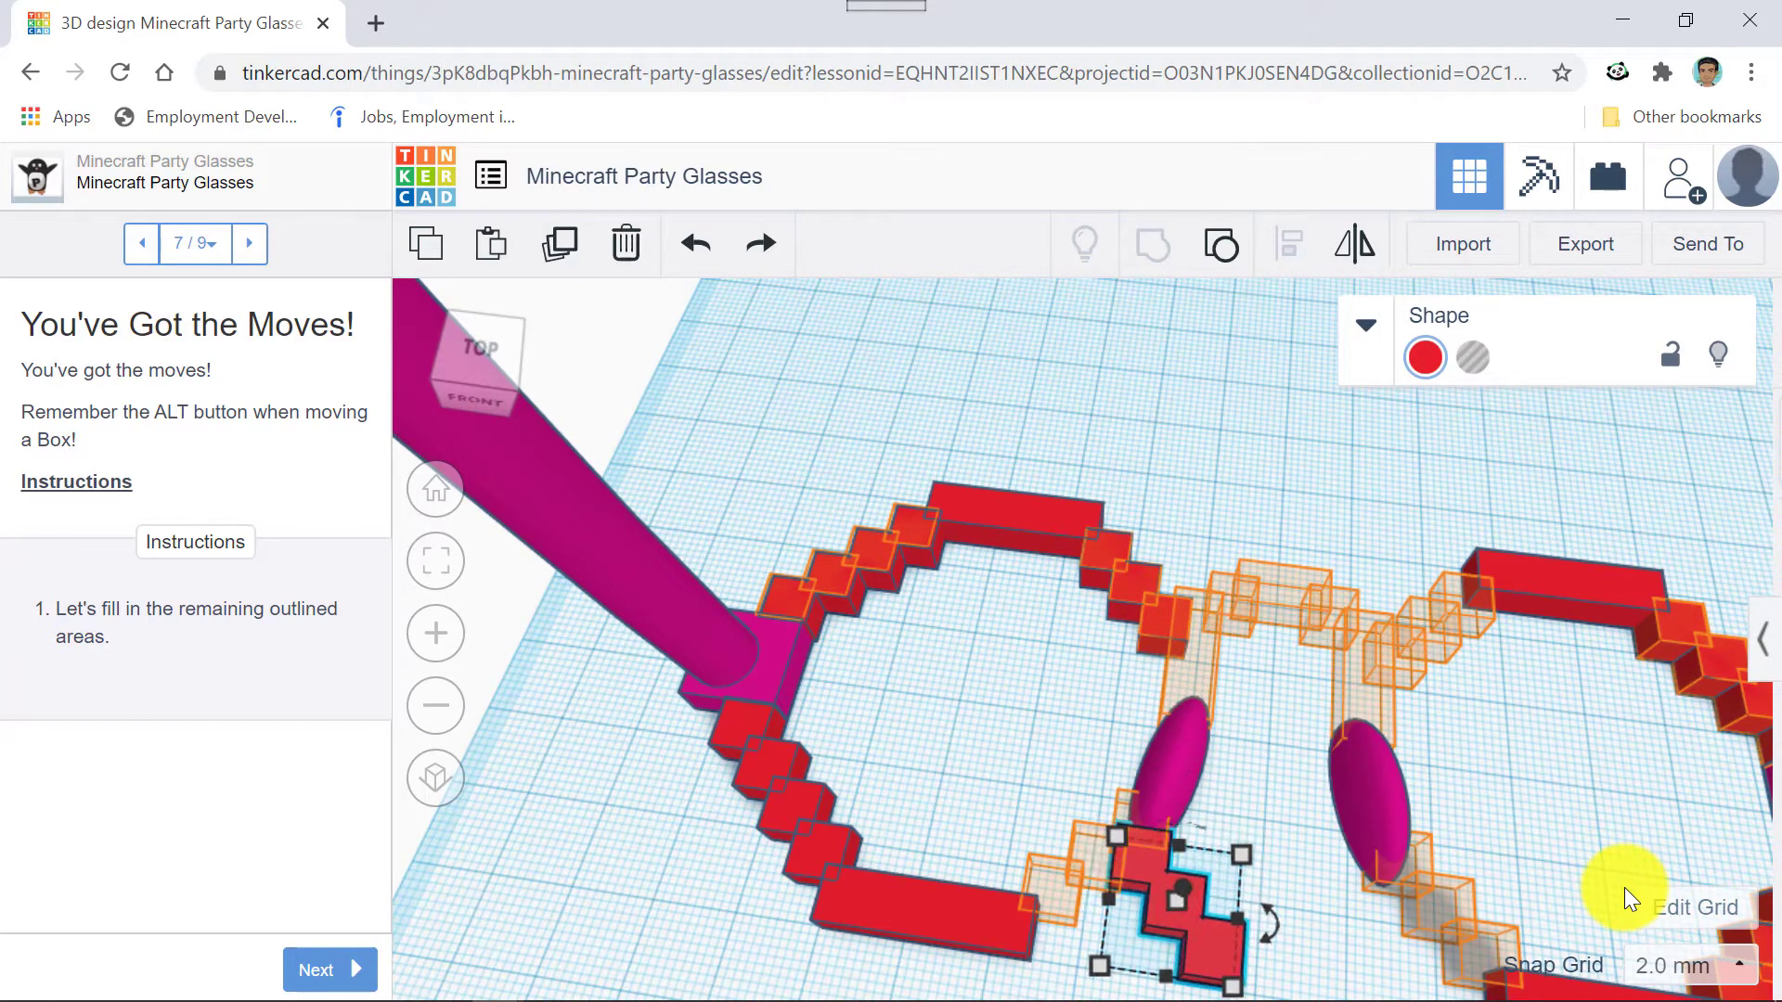
Move the copied group across to the right lens, into the three outlined cubes between its nose pad and lower bar.
key(Right)
key(Right)
key(Right)
key(Right)
key(Up)
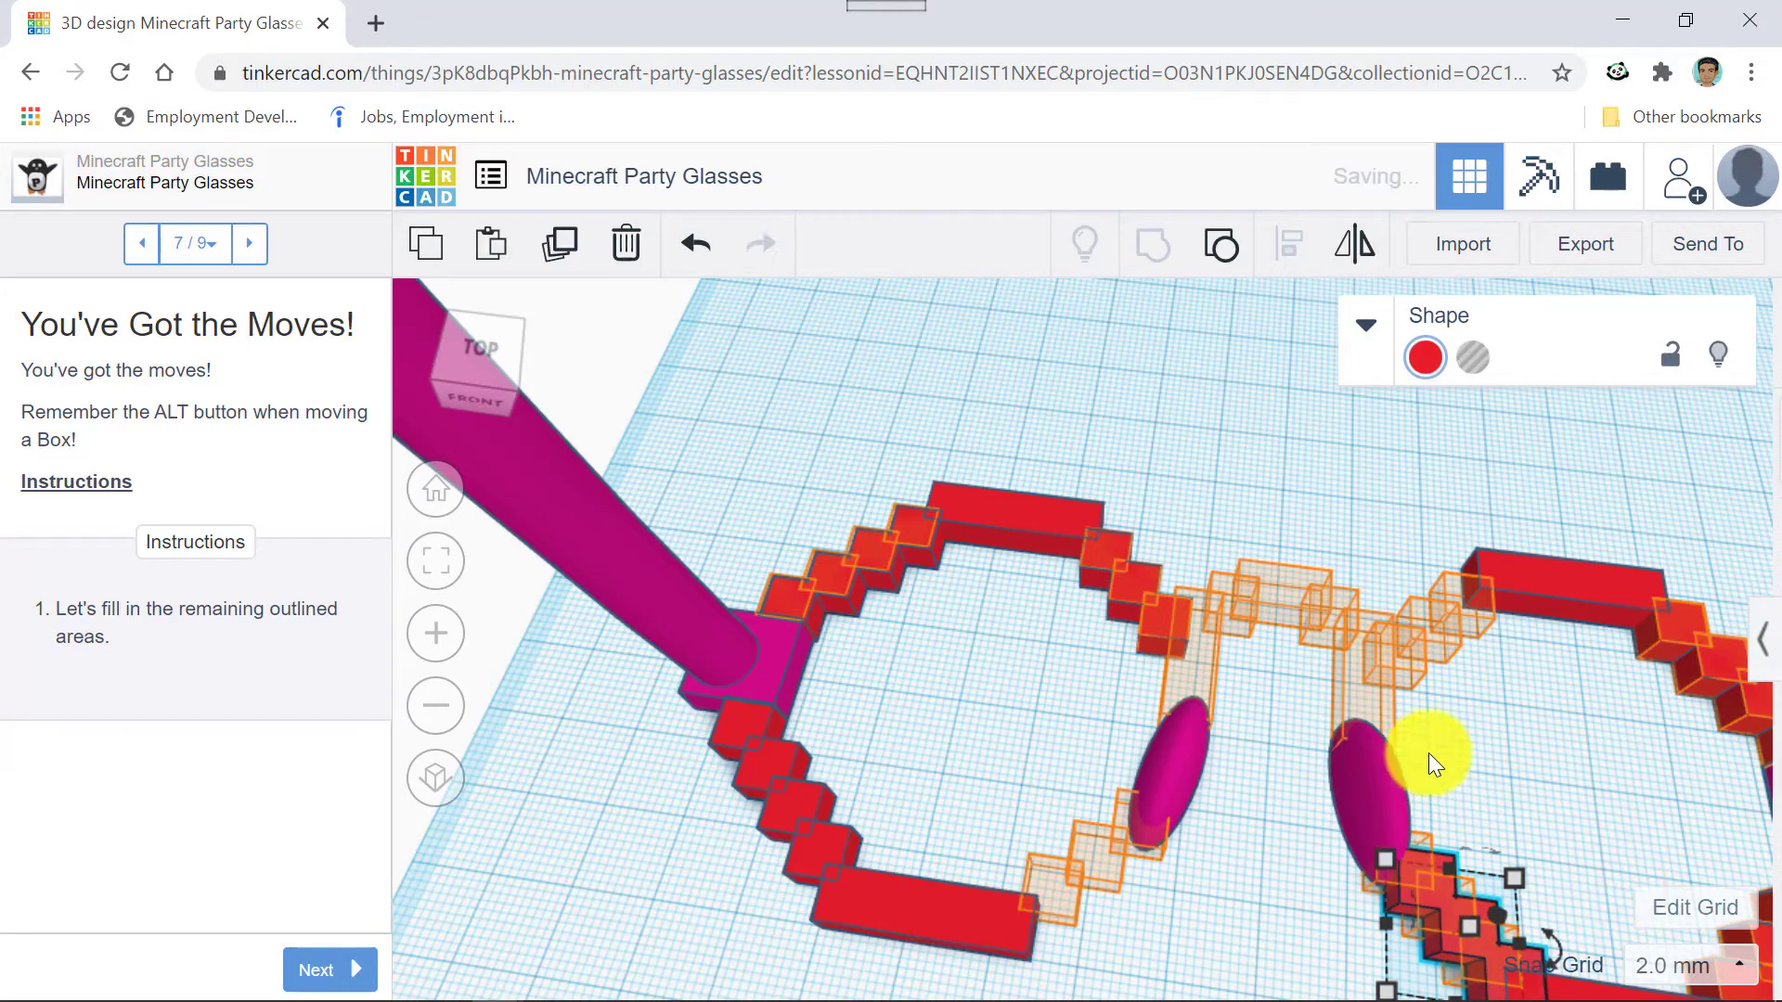
right_drag(1575, 759, 1511, 699)
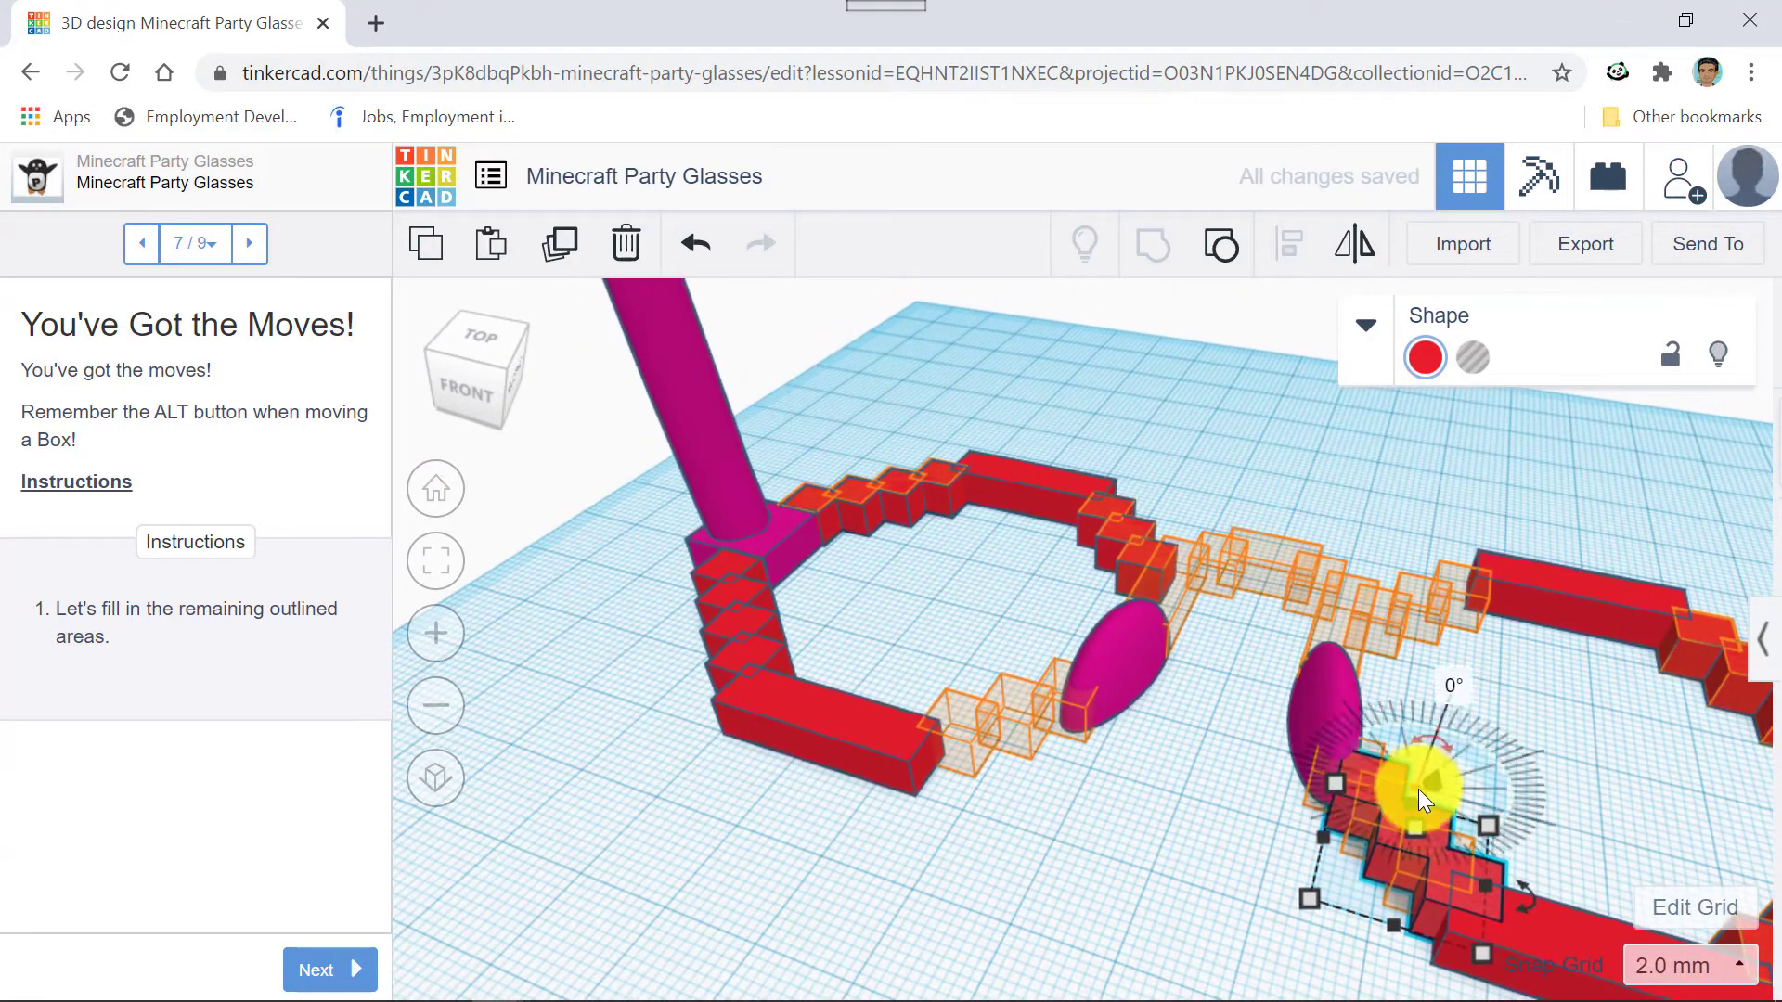
scroll(1418, 790, up, 3)
right_drag(1330, 872, 1283, 843)
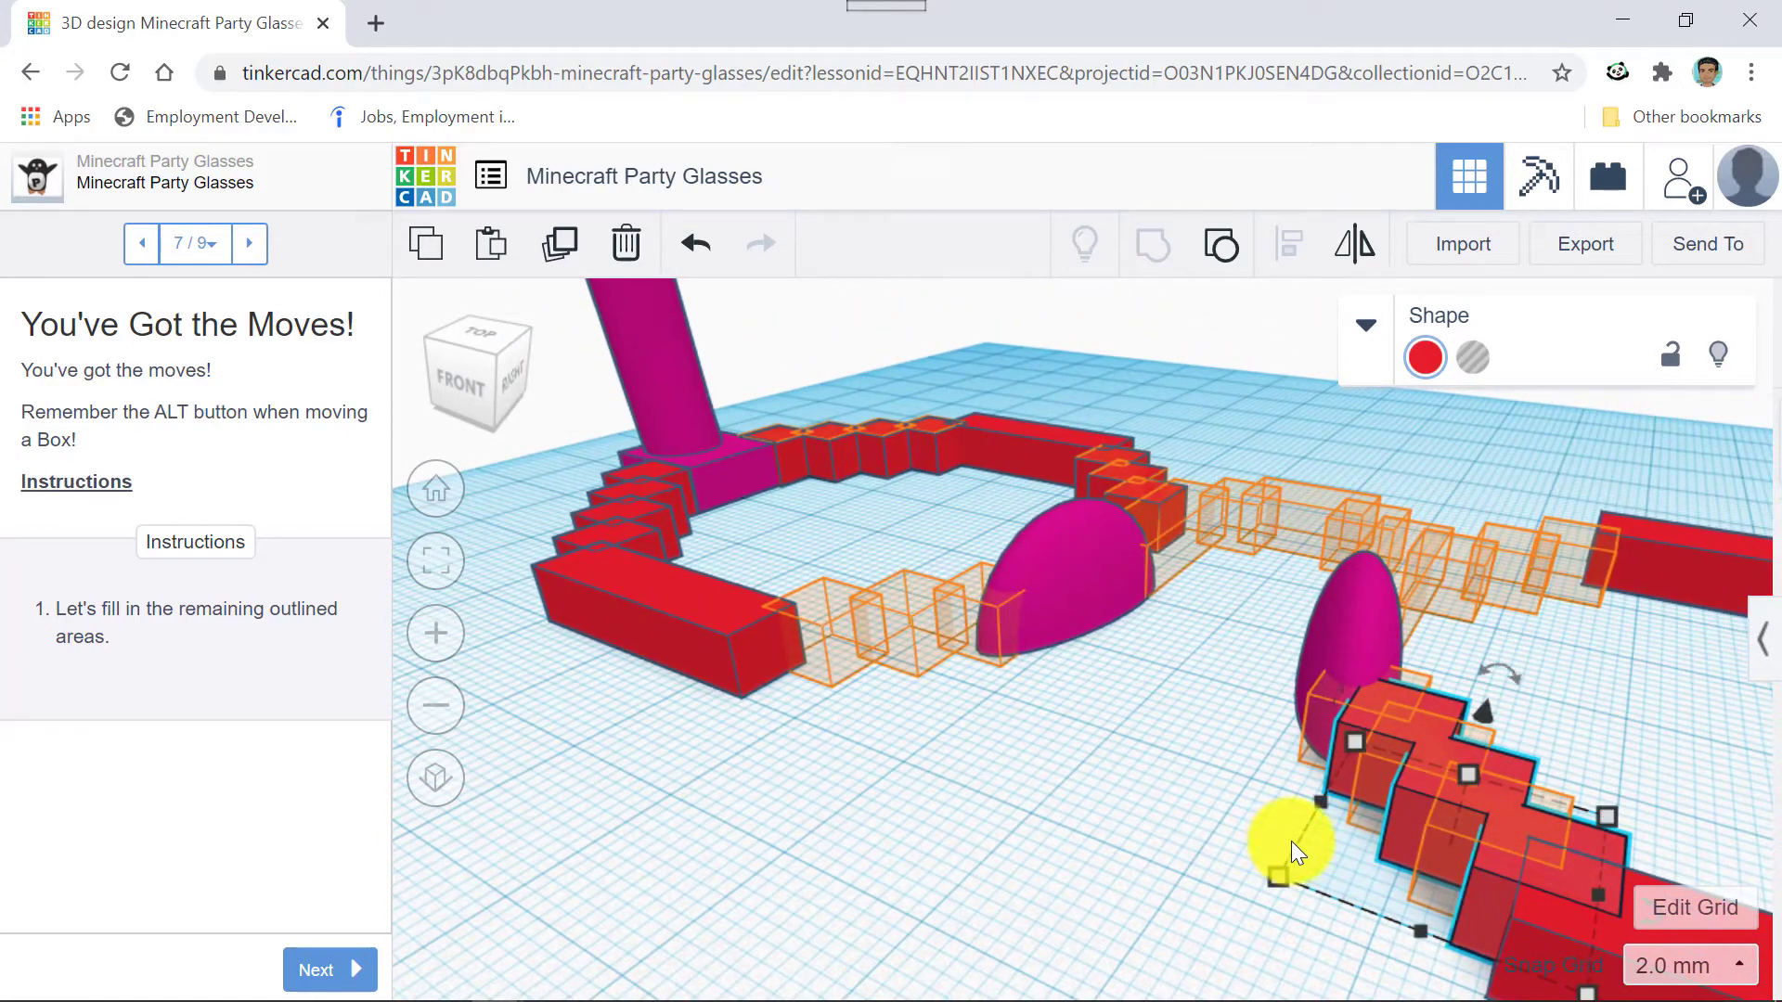
key(Up)
key(Up)
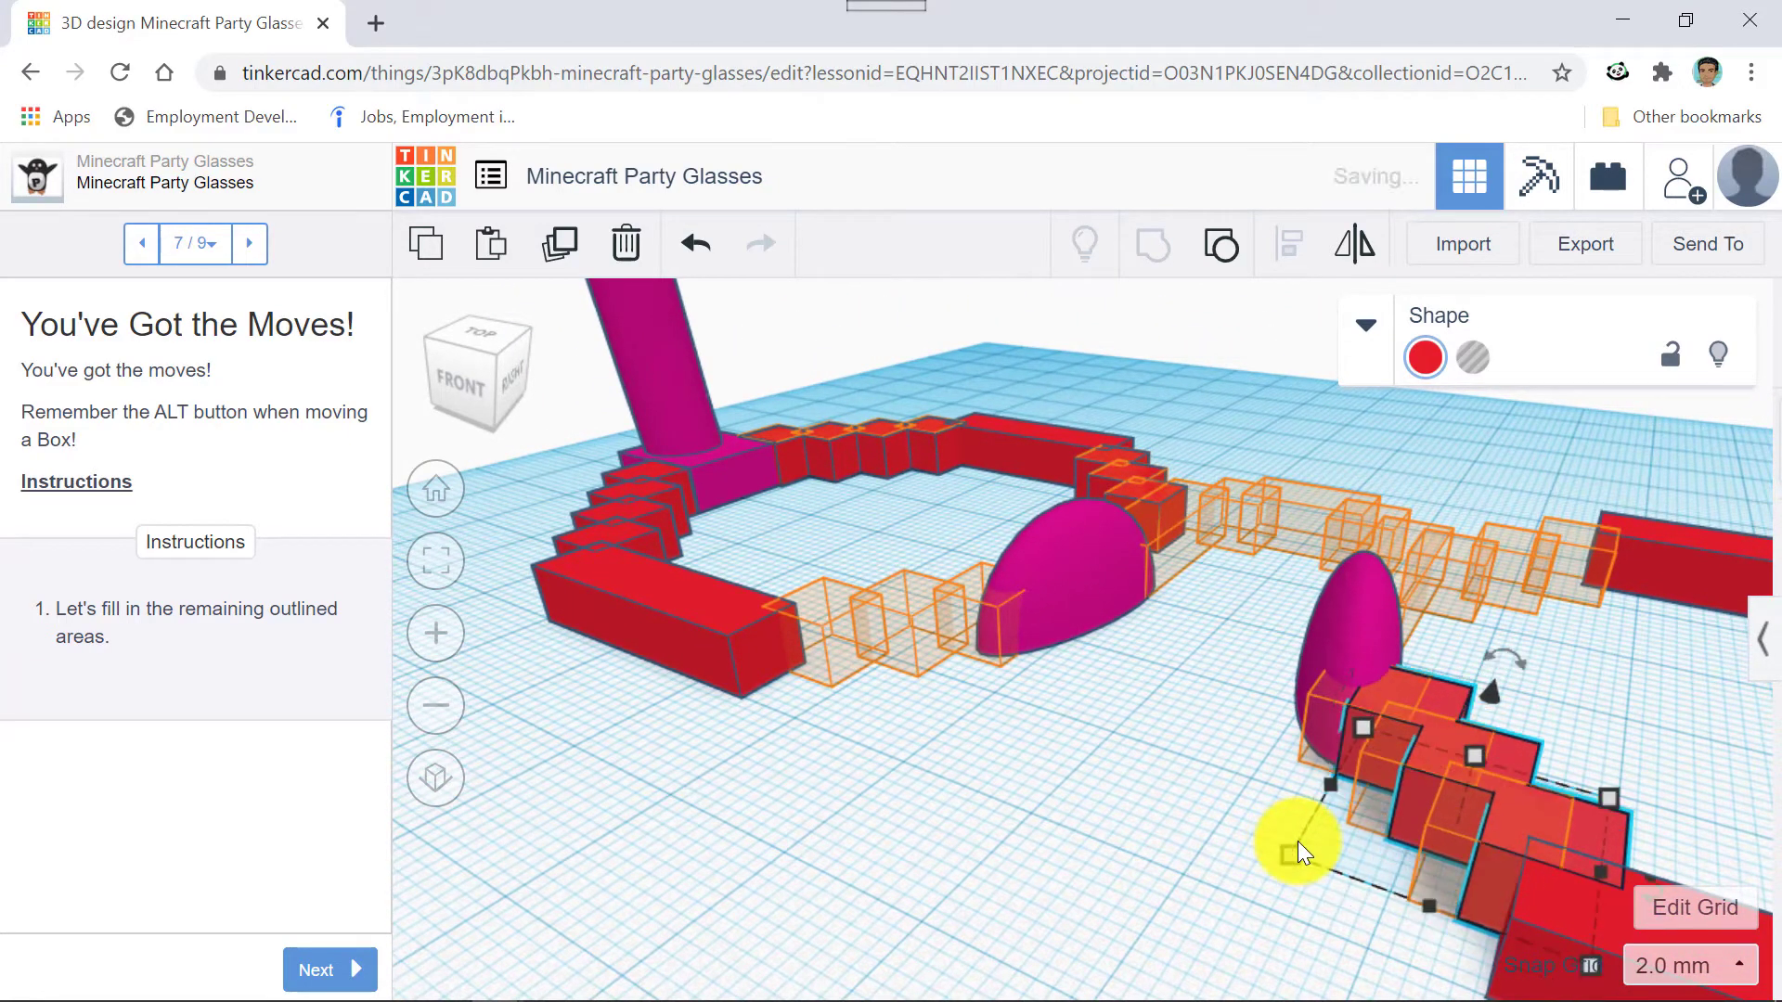
Set the Snap Grid to 0.1 mm and nudge the group toward its cube outlines at the right lens.
click(1675, 965)
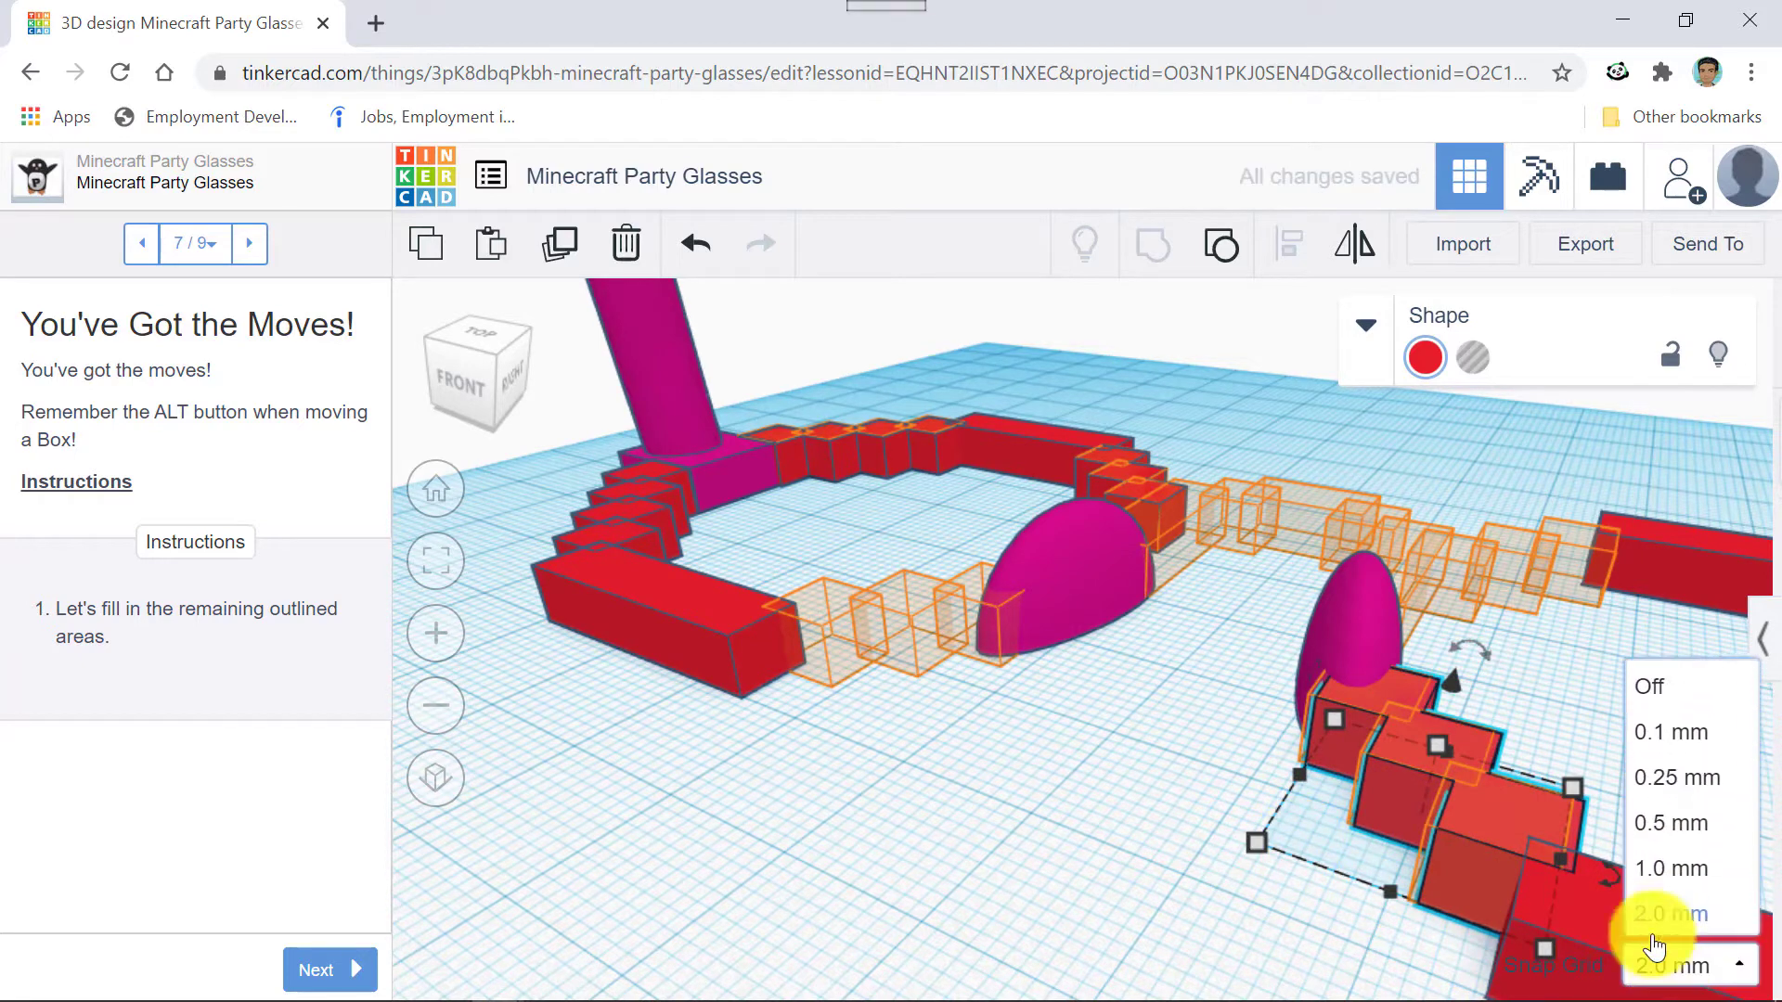
click(1708, 738)
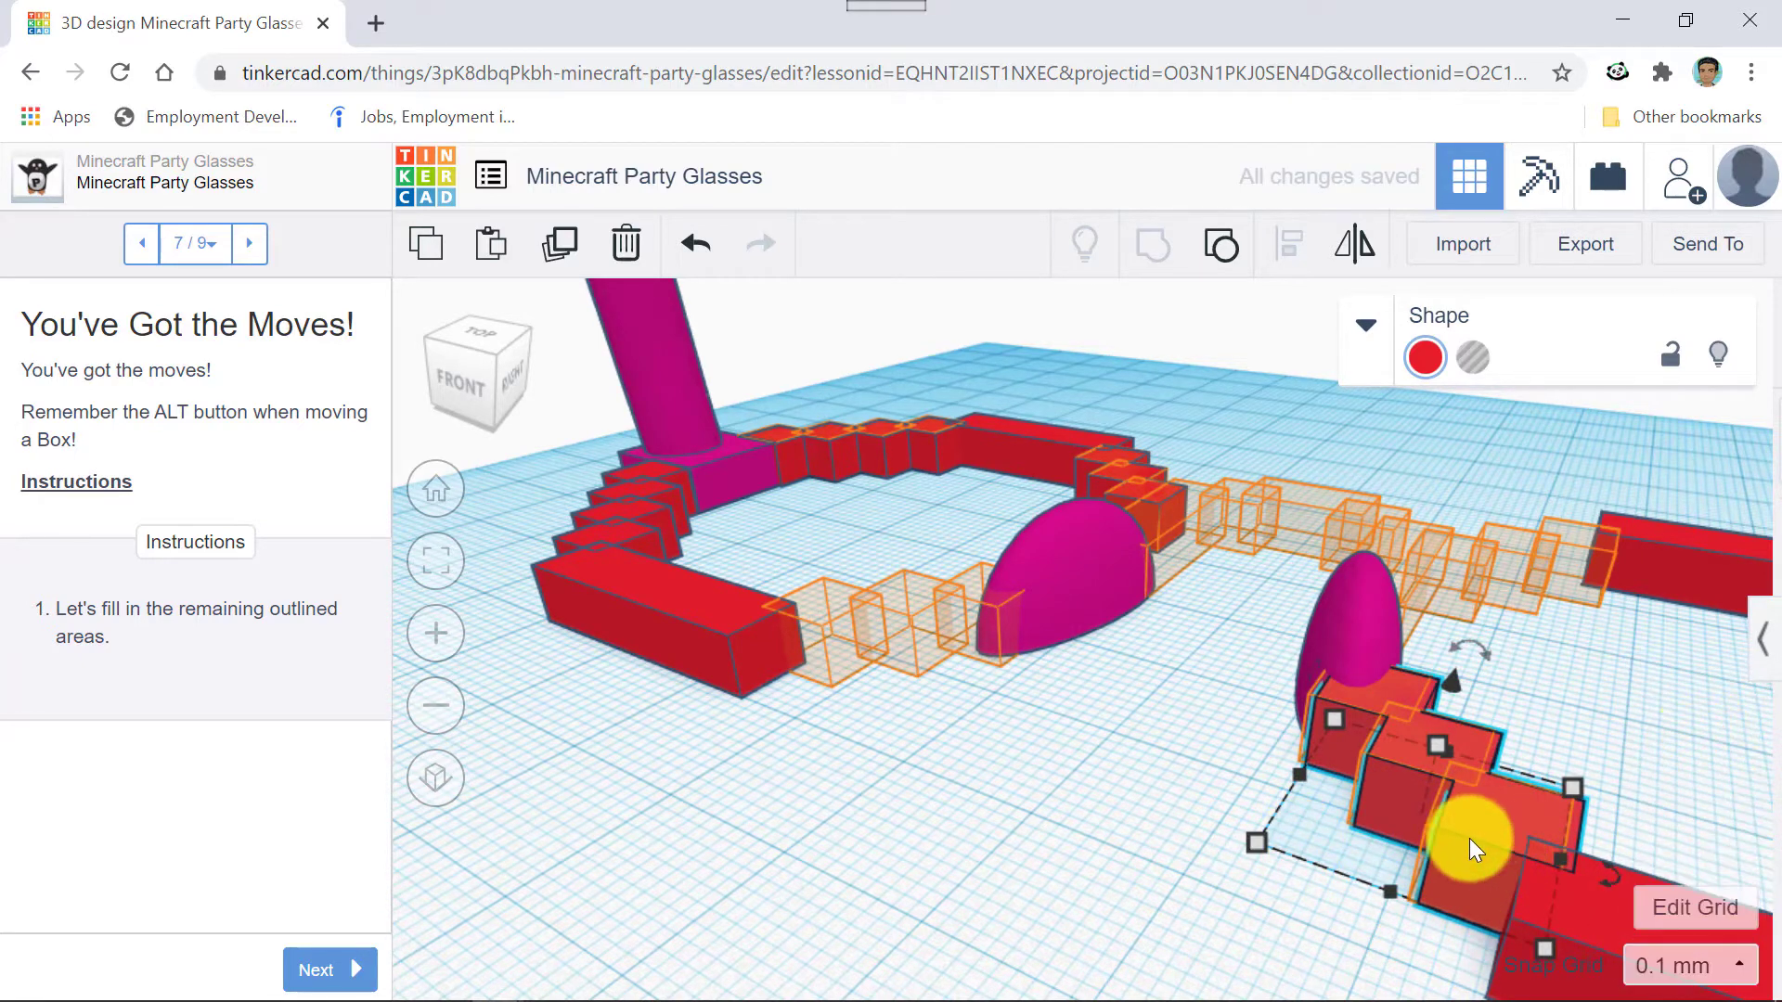
key(Up)
key(Up)
key(Up)
key(Up)
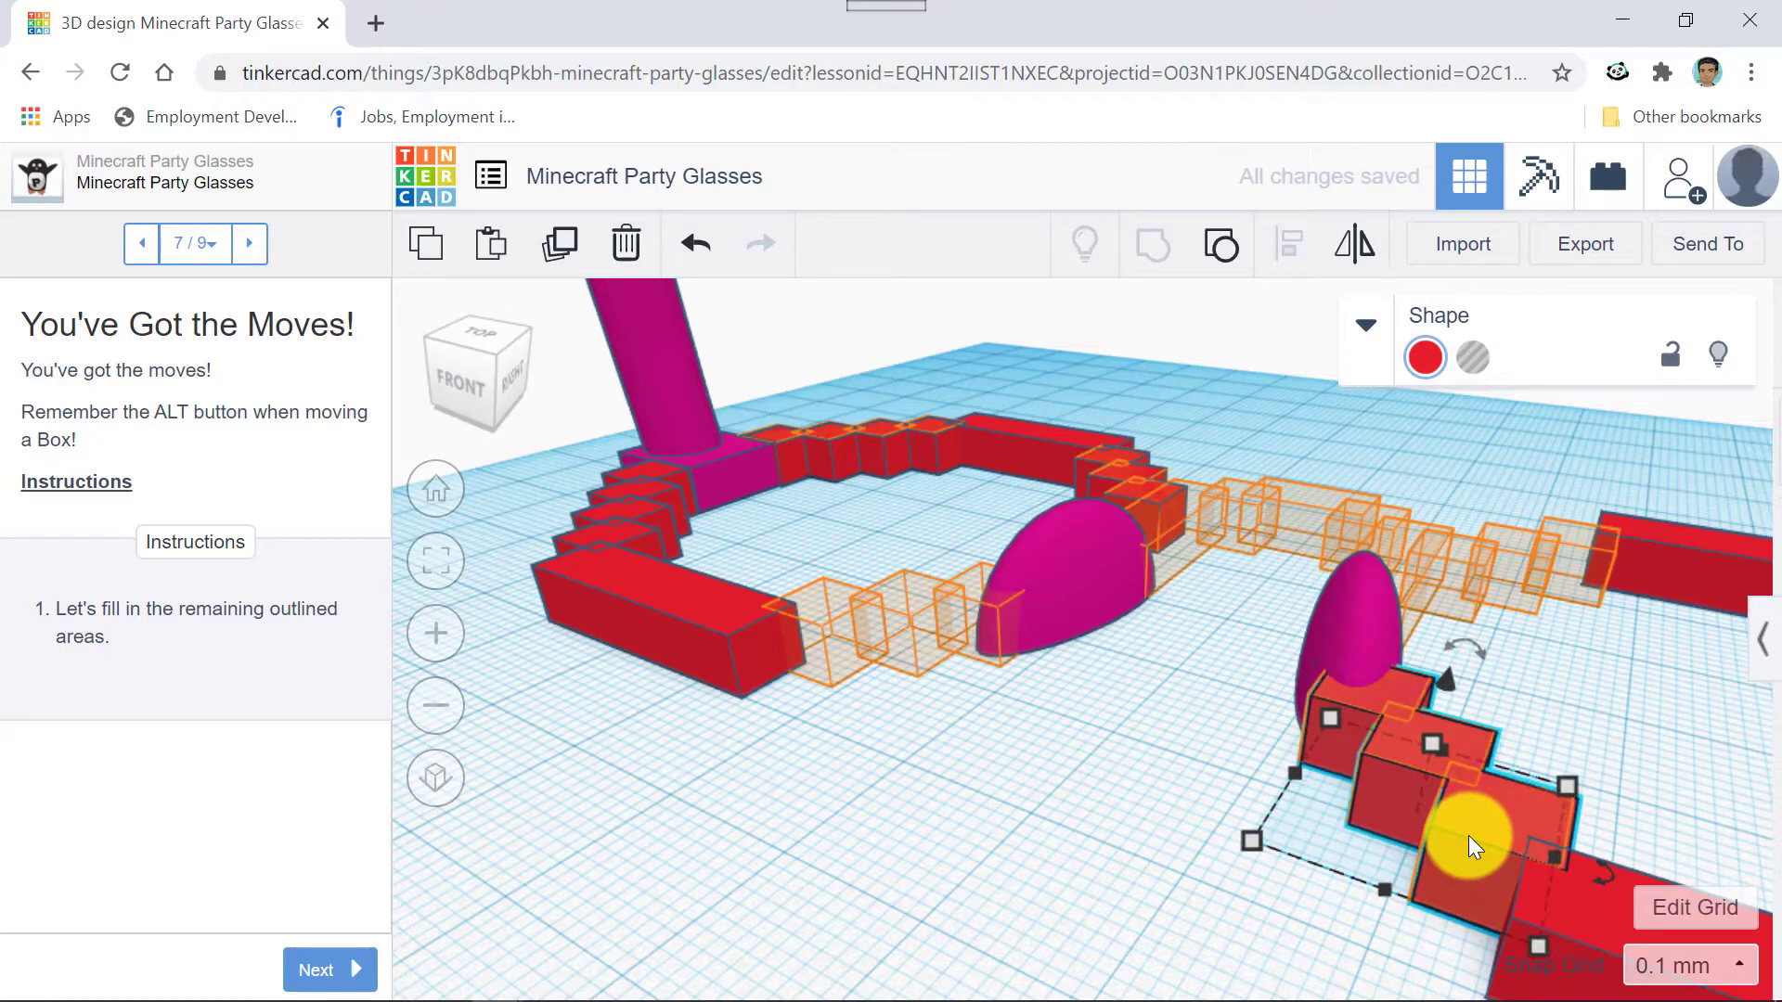
Fine-adjust the group's side faces against the outlined cubes at close range.
right_drag(1598, 706, 1403, 697)
scroll(1291, 750, up, 8)
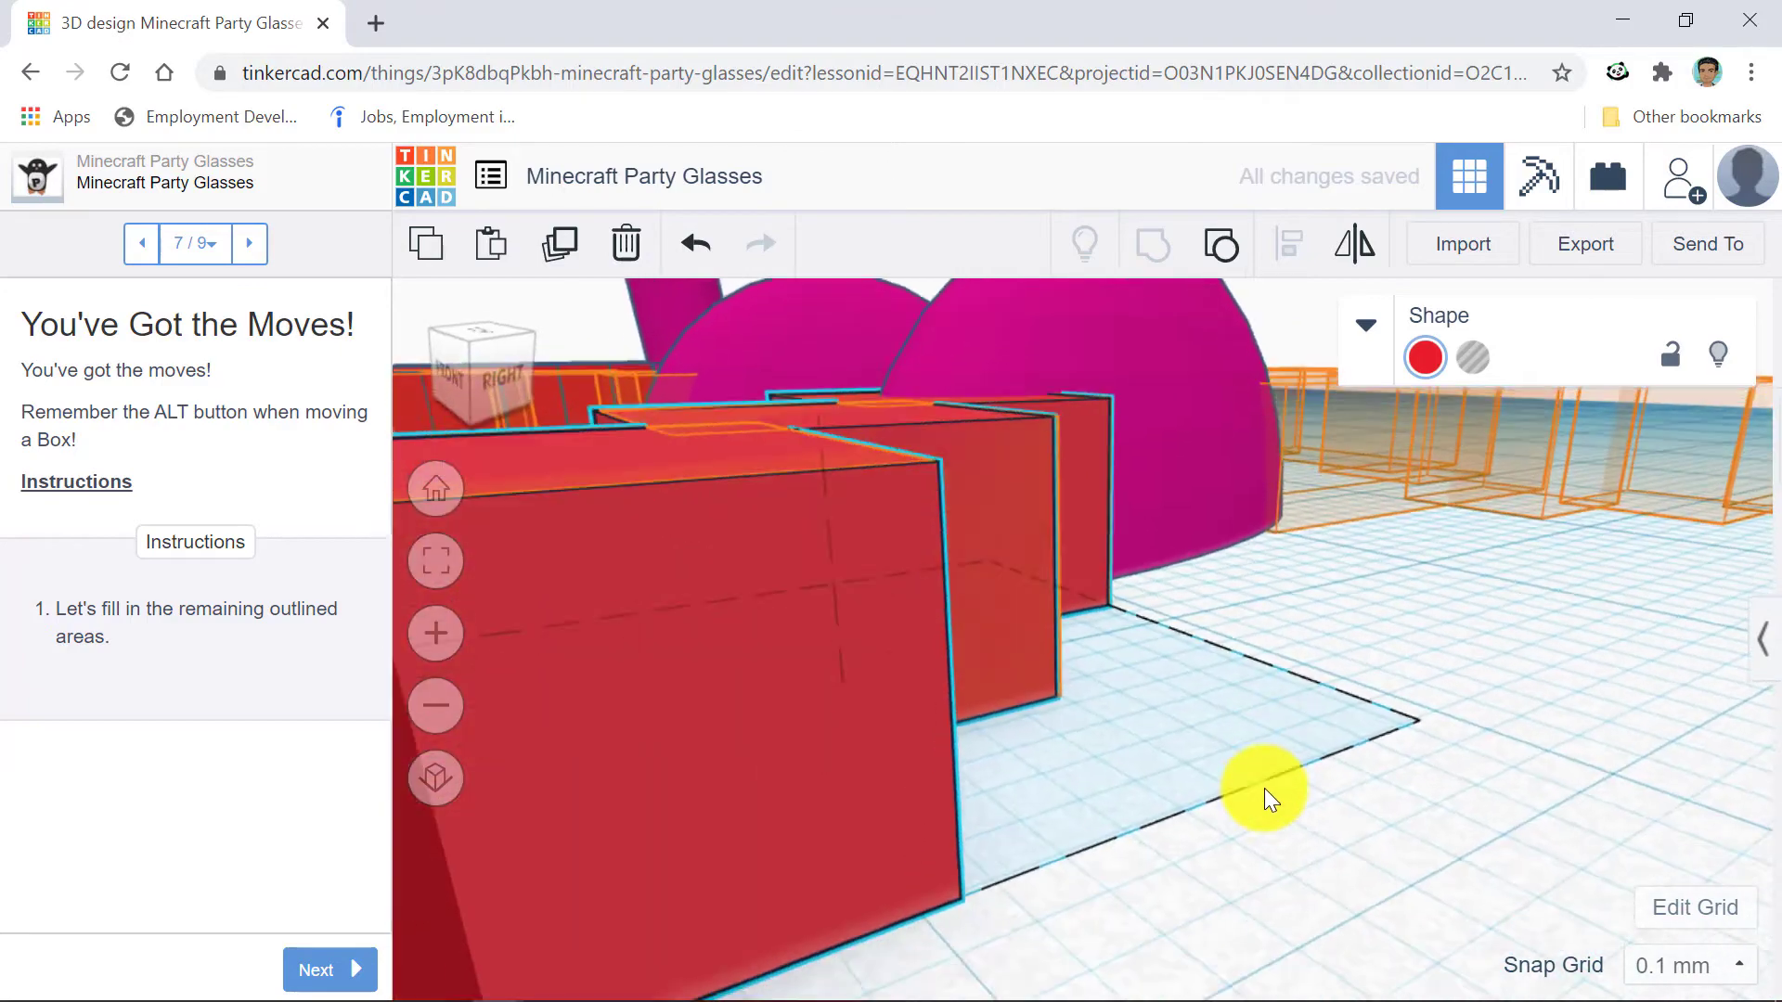
scroll(1255, 789, down, 3)
scroll(845, 690, up, 8)
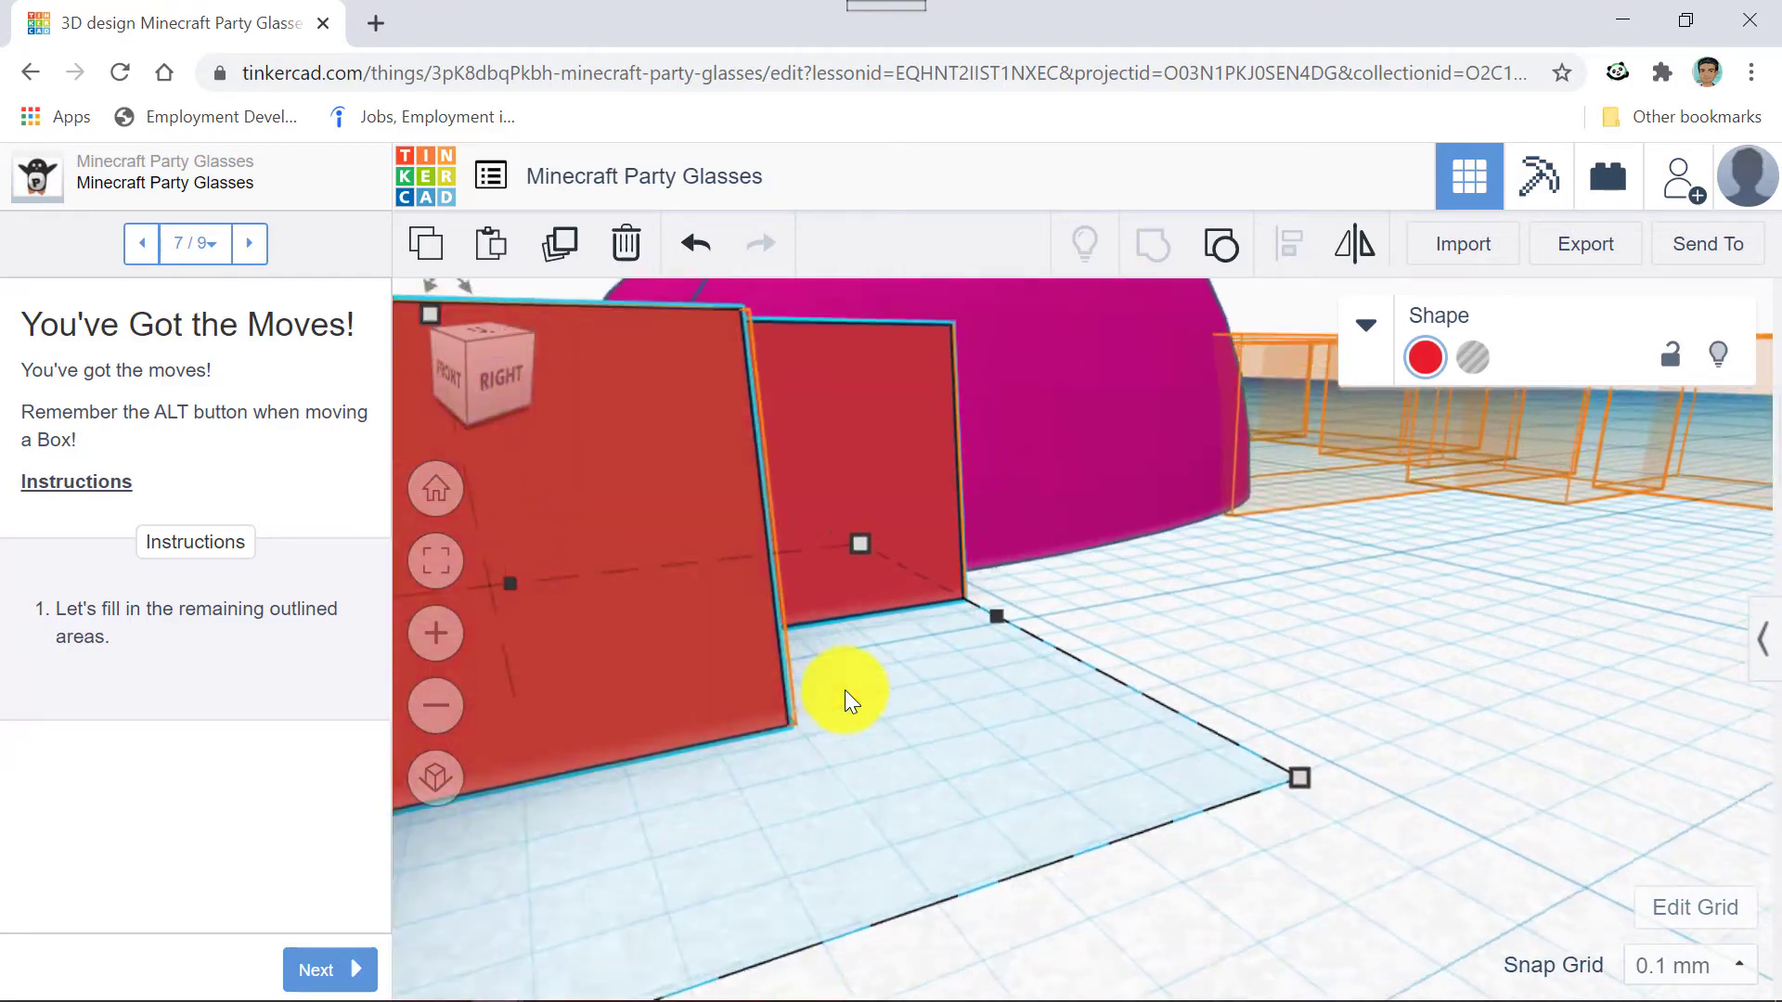
scroll(846, 689, down, 5)
scroll(840, 605, up, 4)
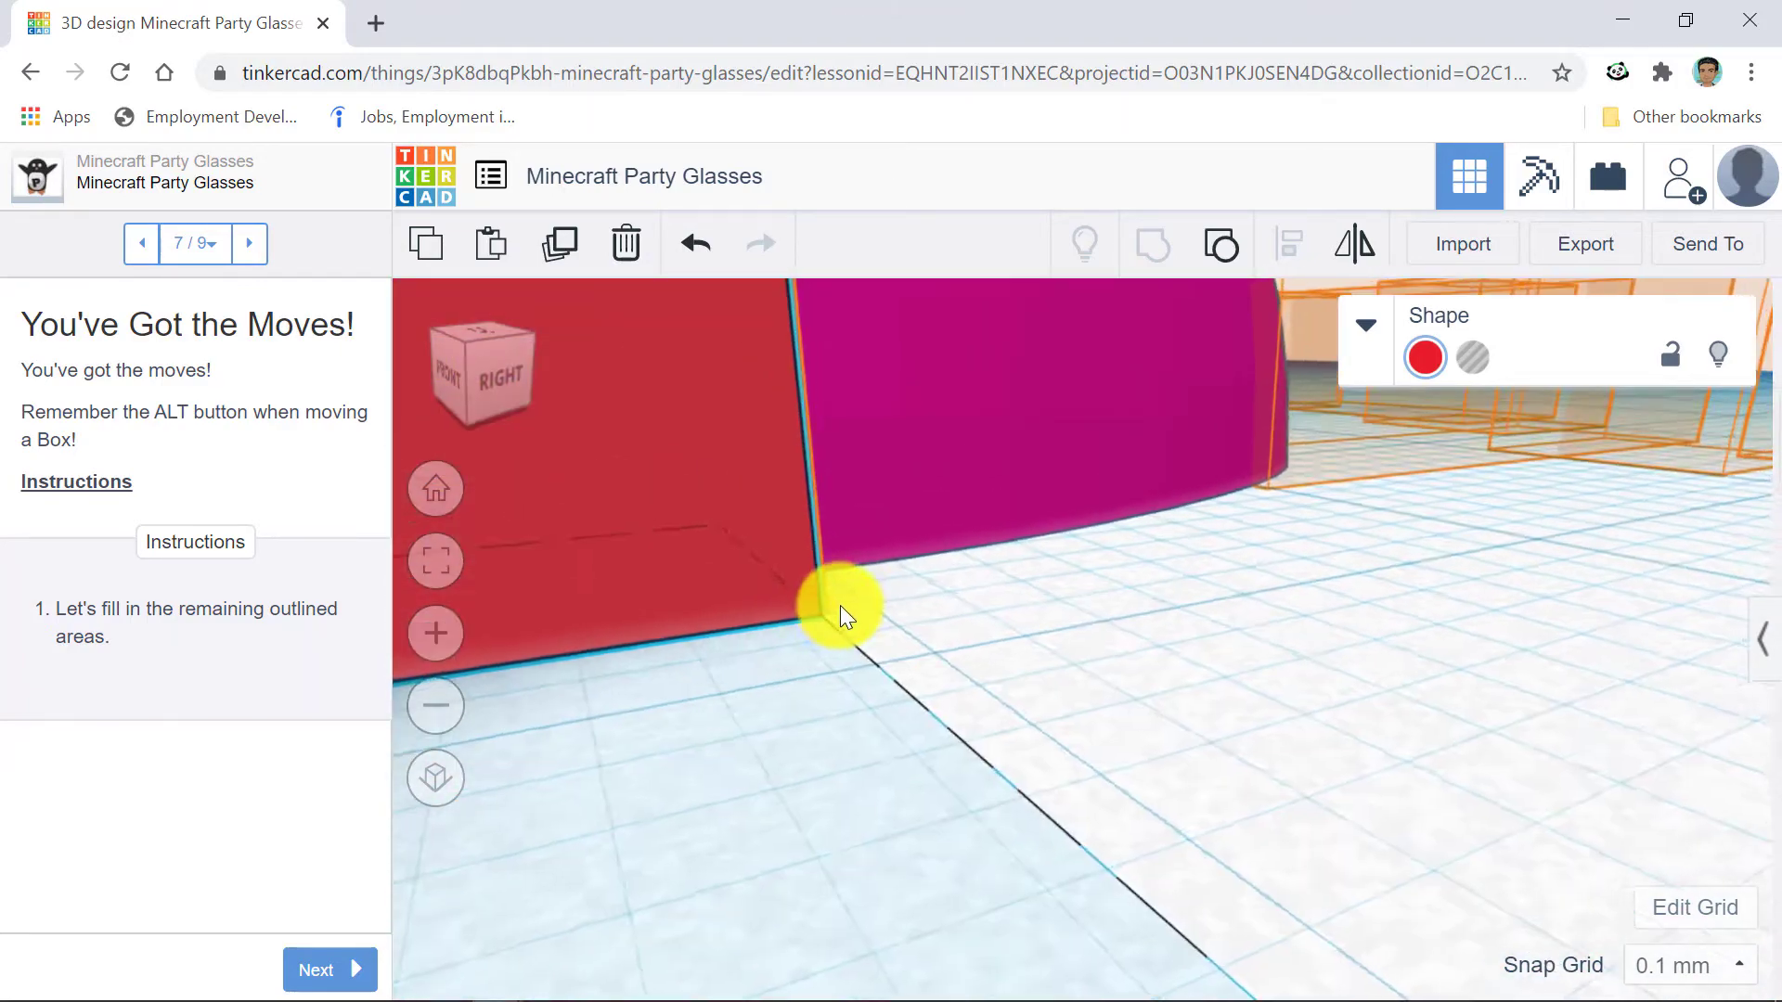
key(Right)
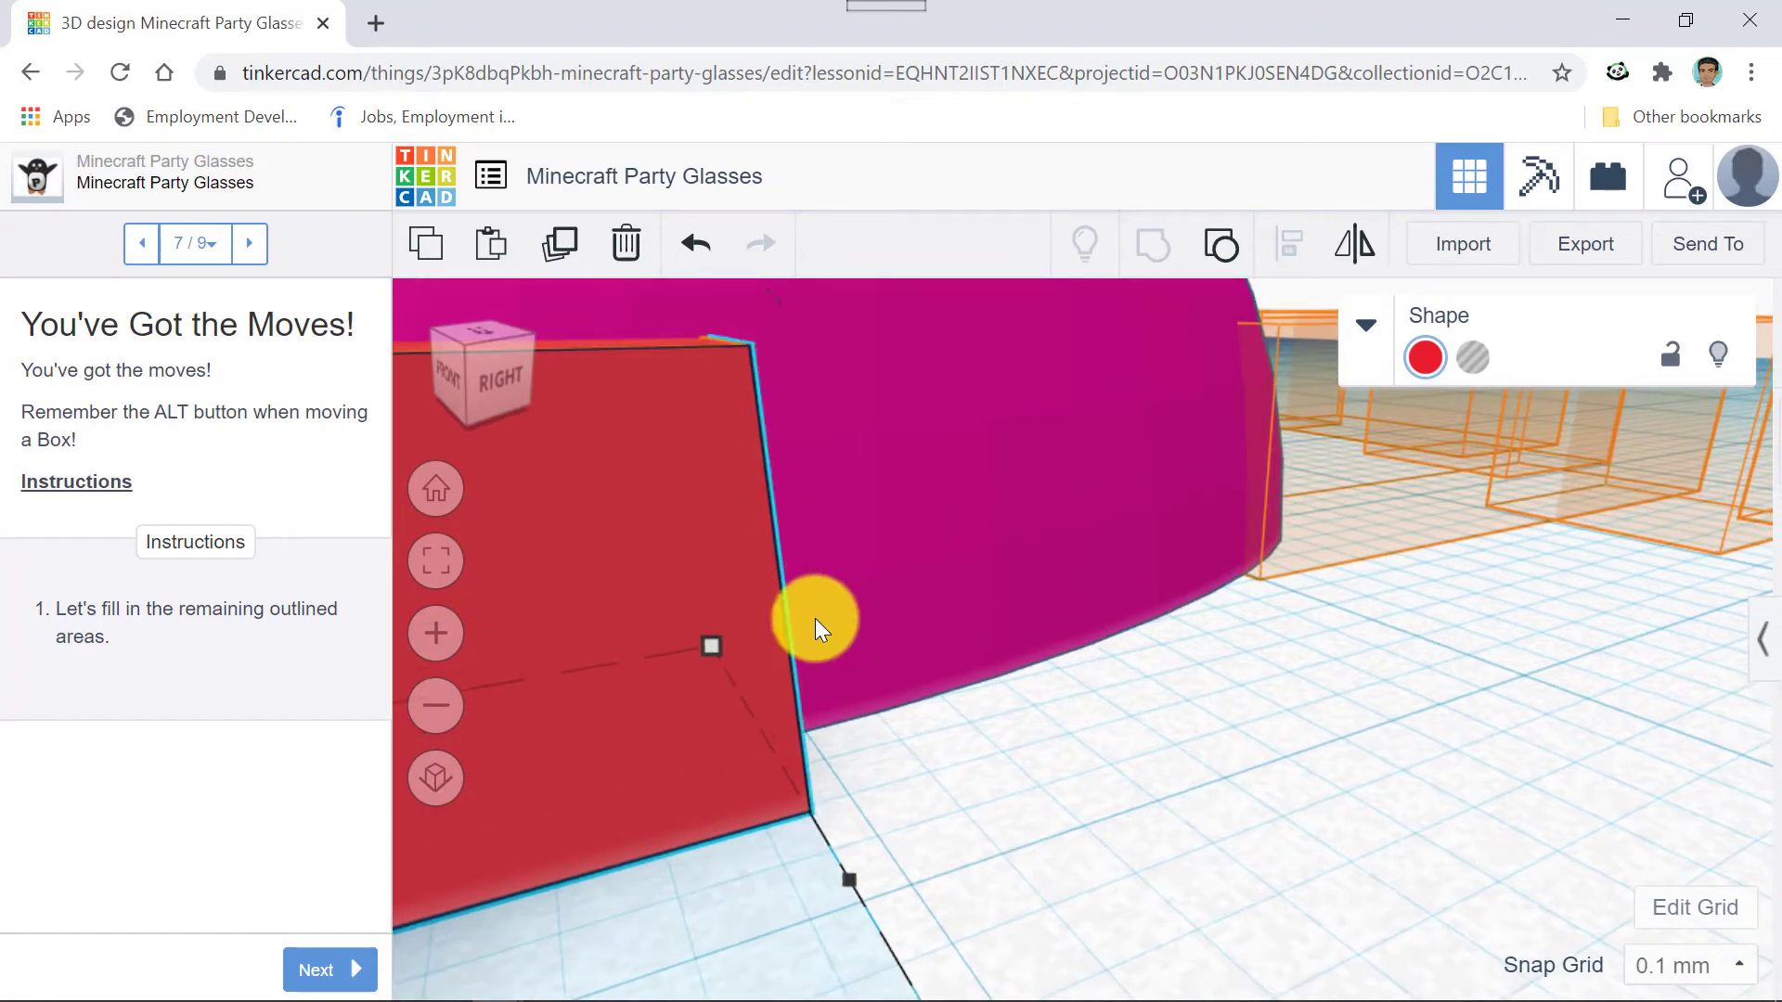
Duplicate the fitted group, set the Snap Grid to 2.0 mm and move the copy back inside the right lens, beside the outlined upper cubes.
right_drag(1090, 732, 1256, 783)
scroll(1255, 784, down, 5)
scroll(1255, 819, up, 2)
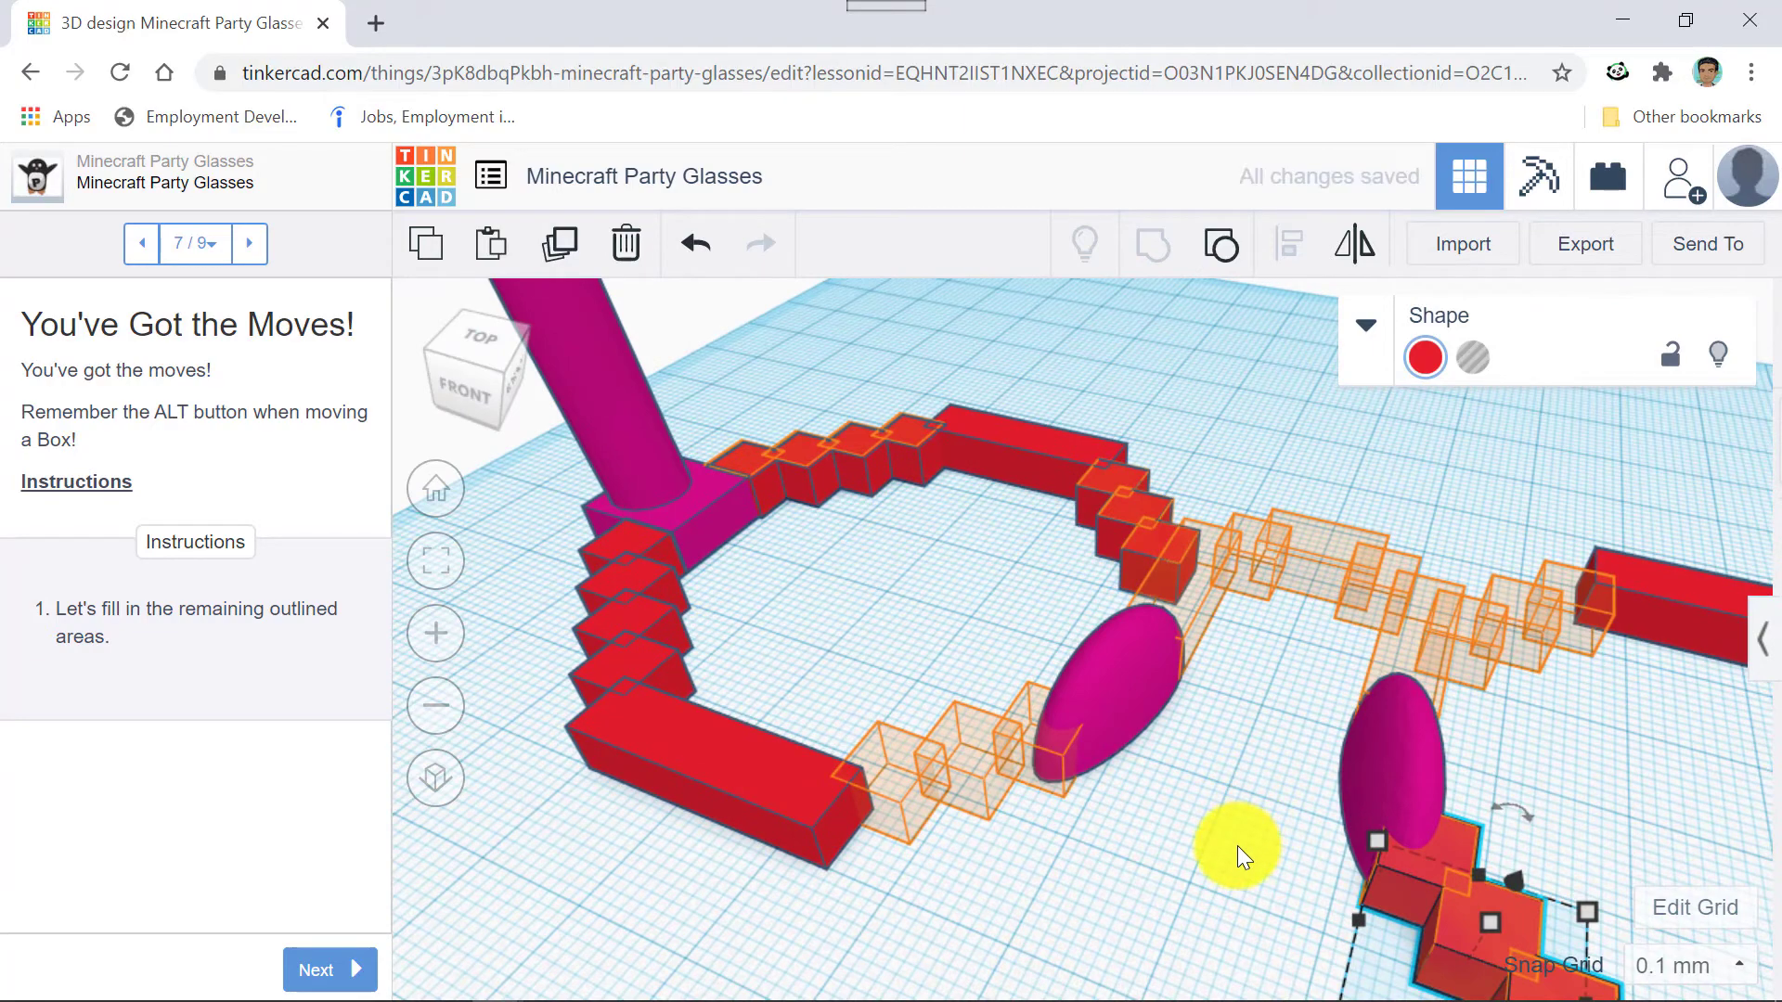
scroll(1271, 870, down, 3)
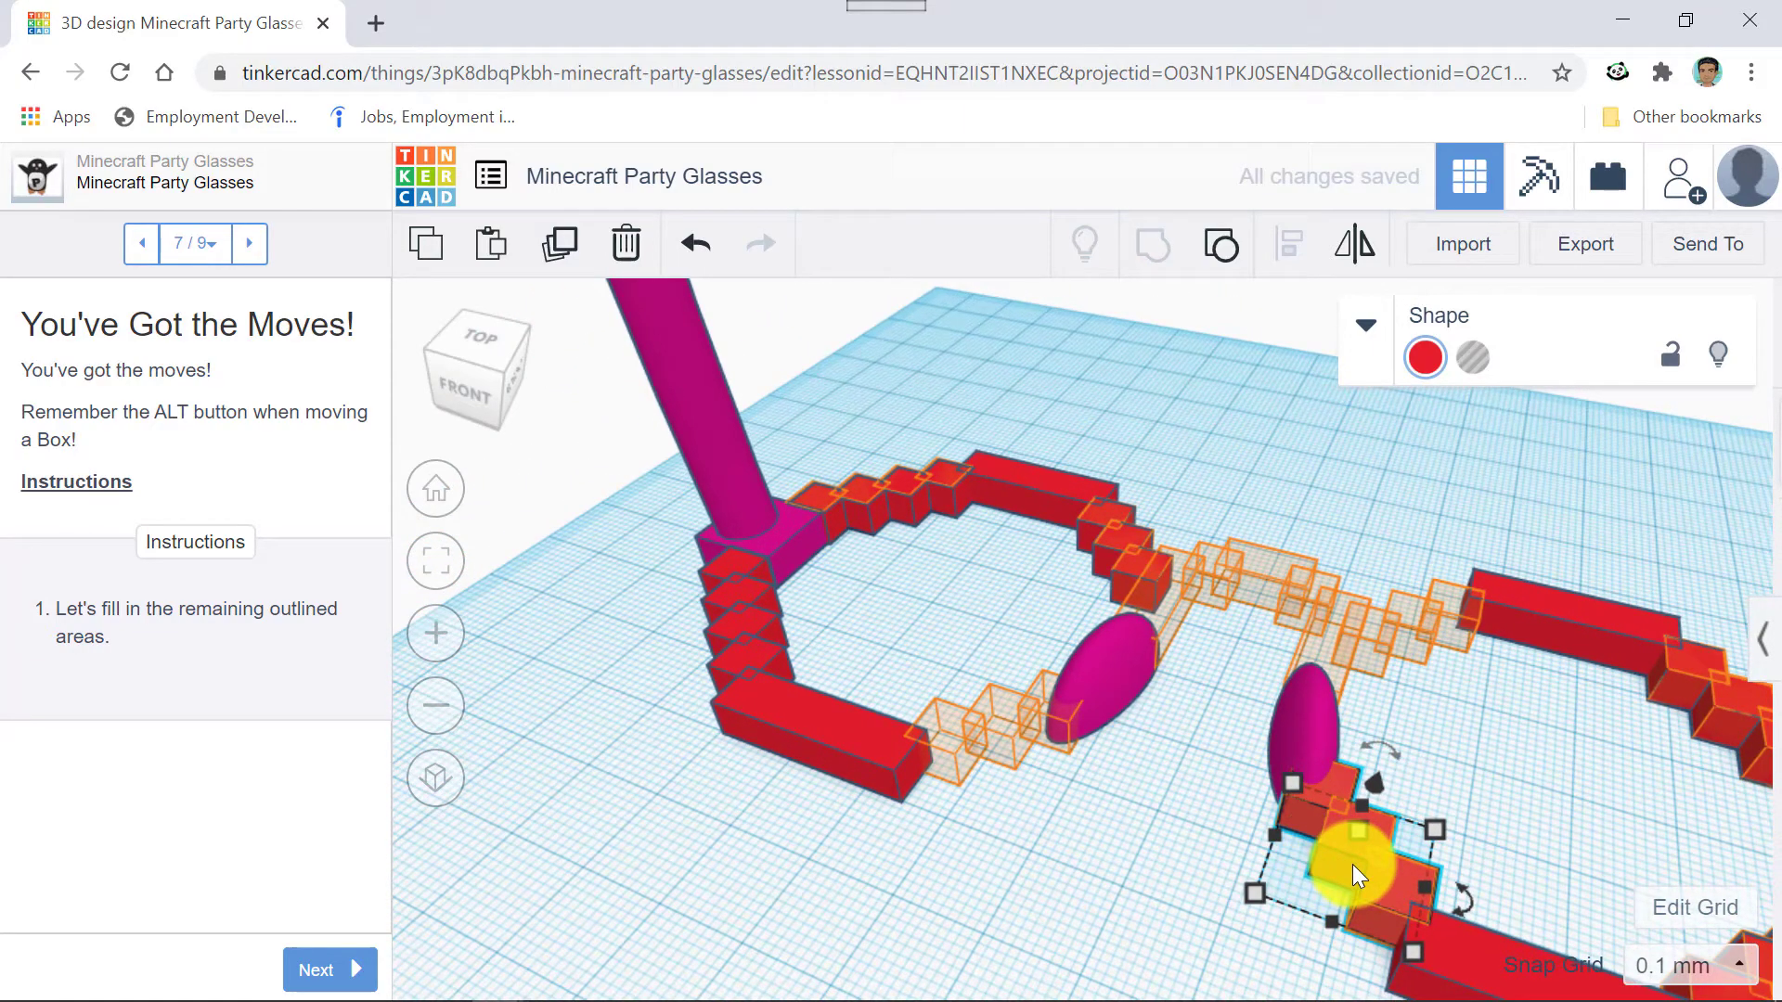
drag(1351, 865, 1428, 861)
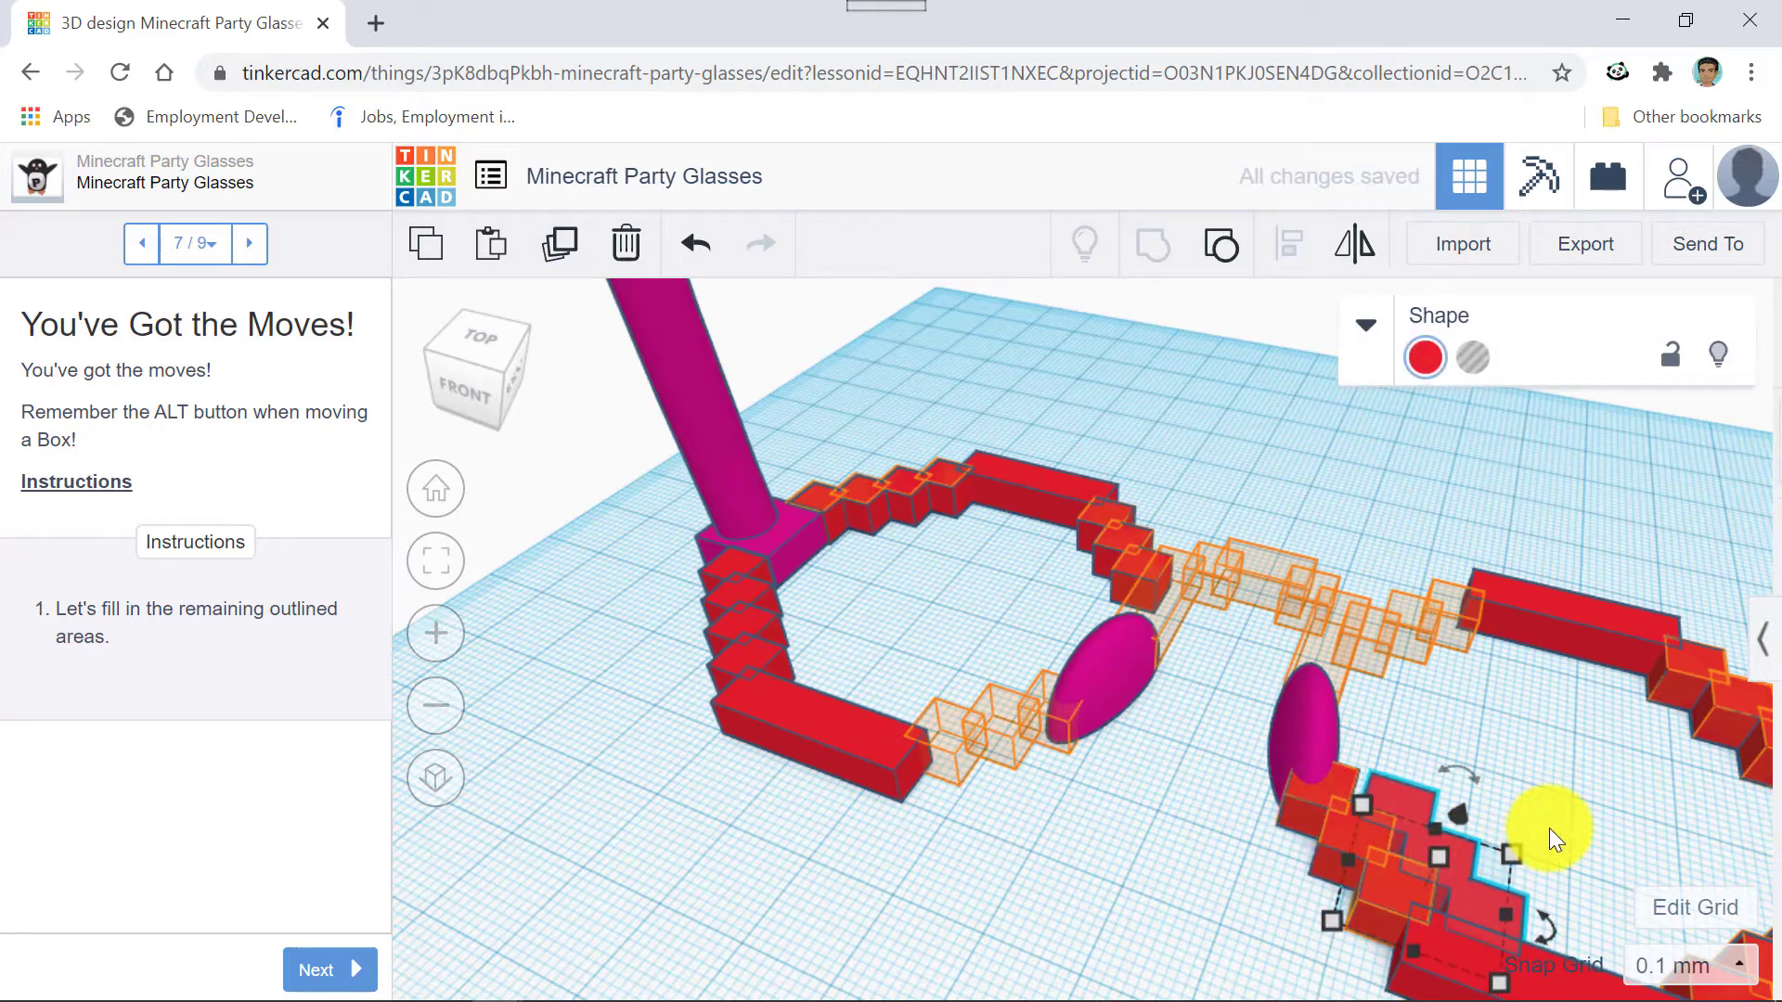
click(1699, 961)
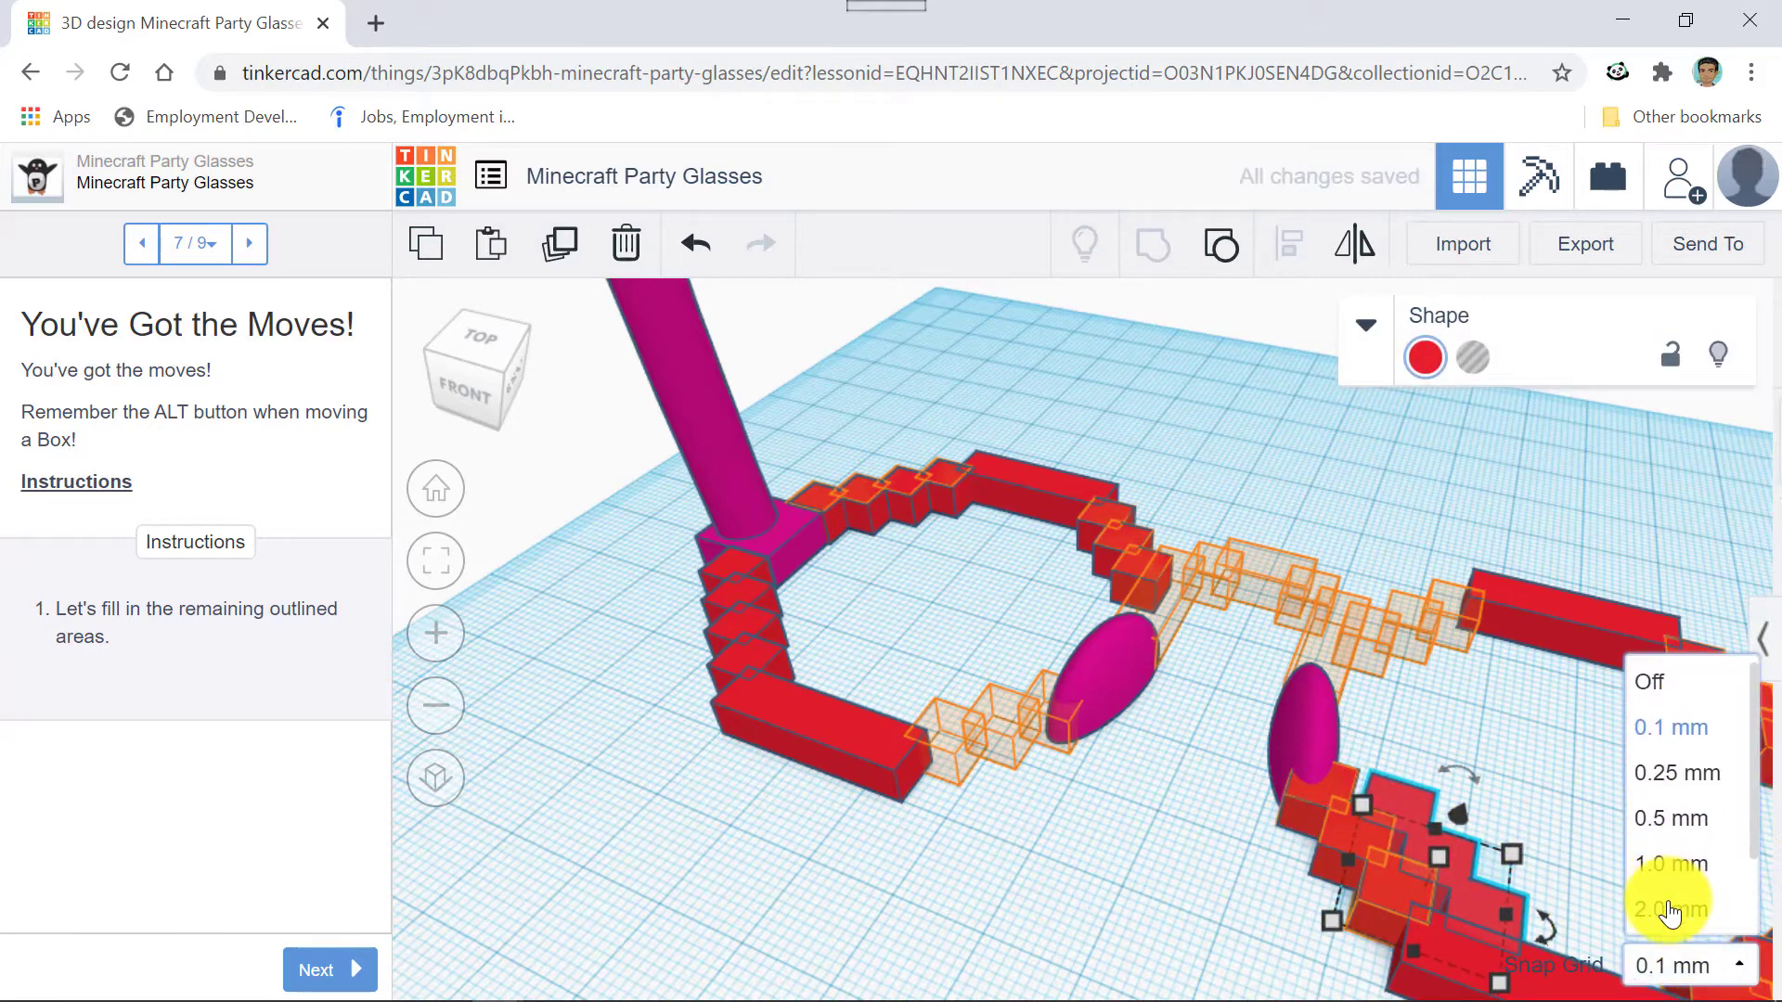
click(1666, 908)
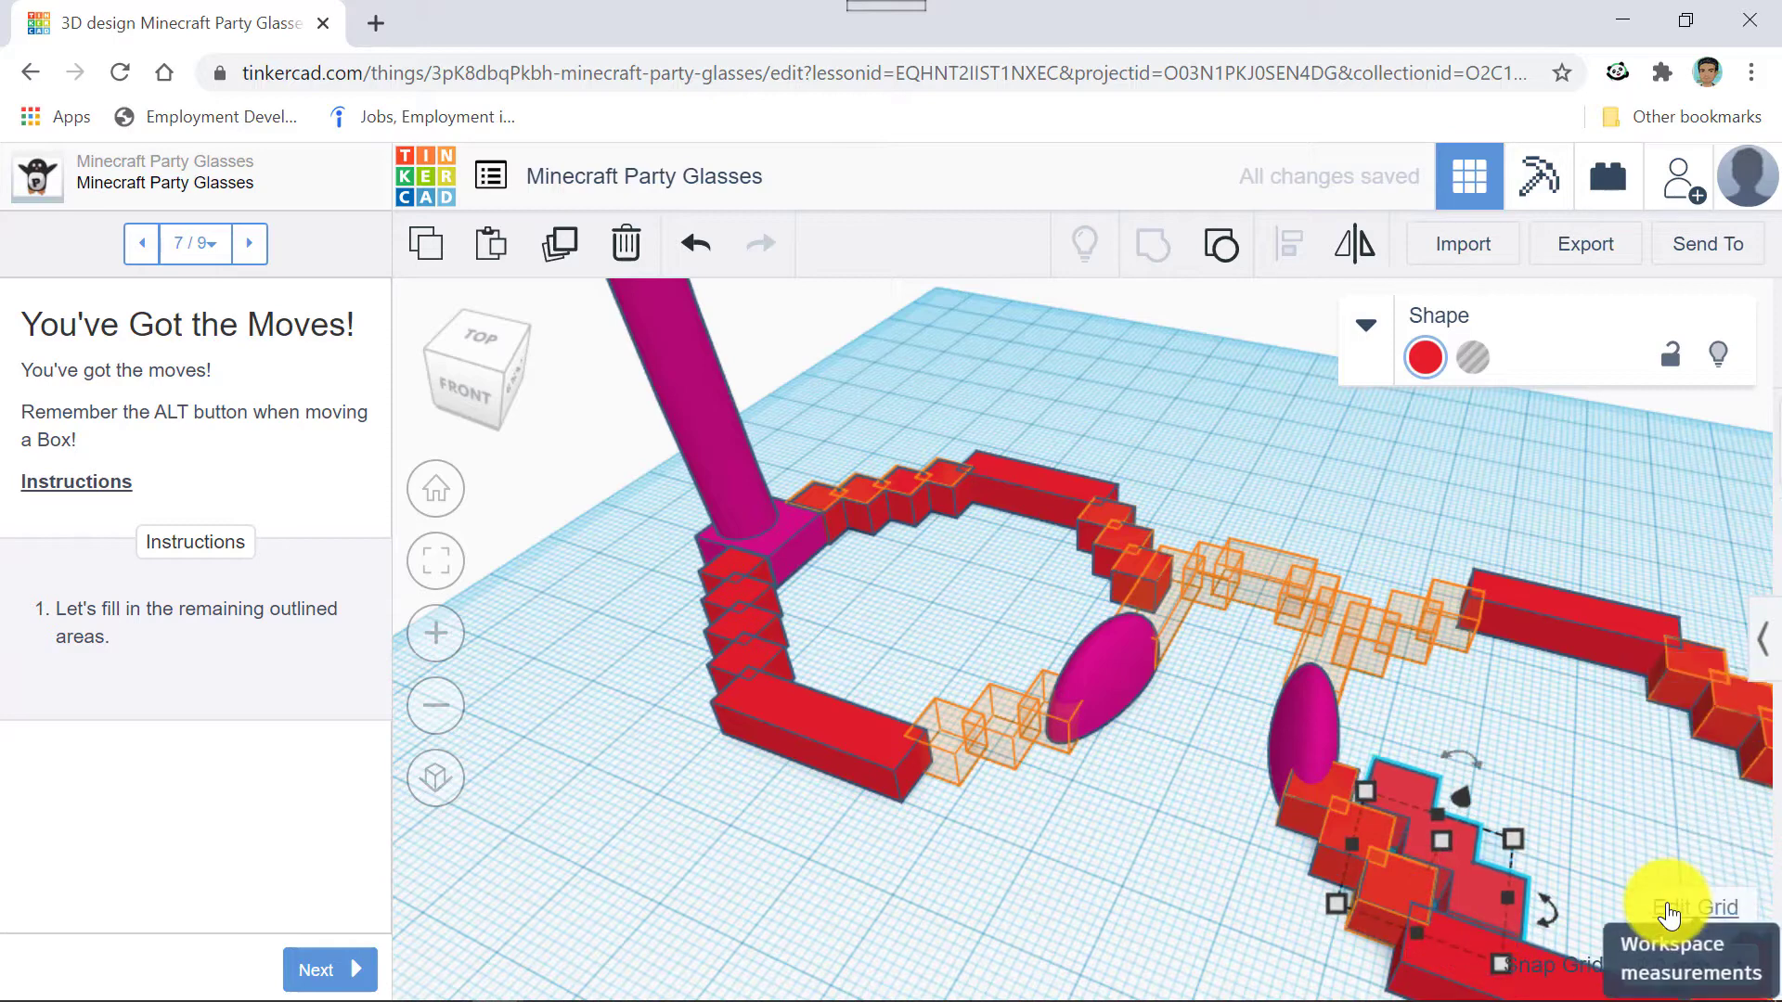
key(Up)
key(Up)
key(Up)
key(Up)
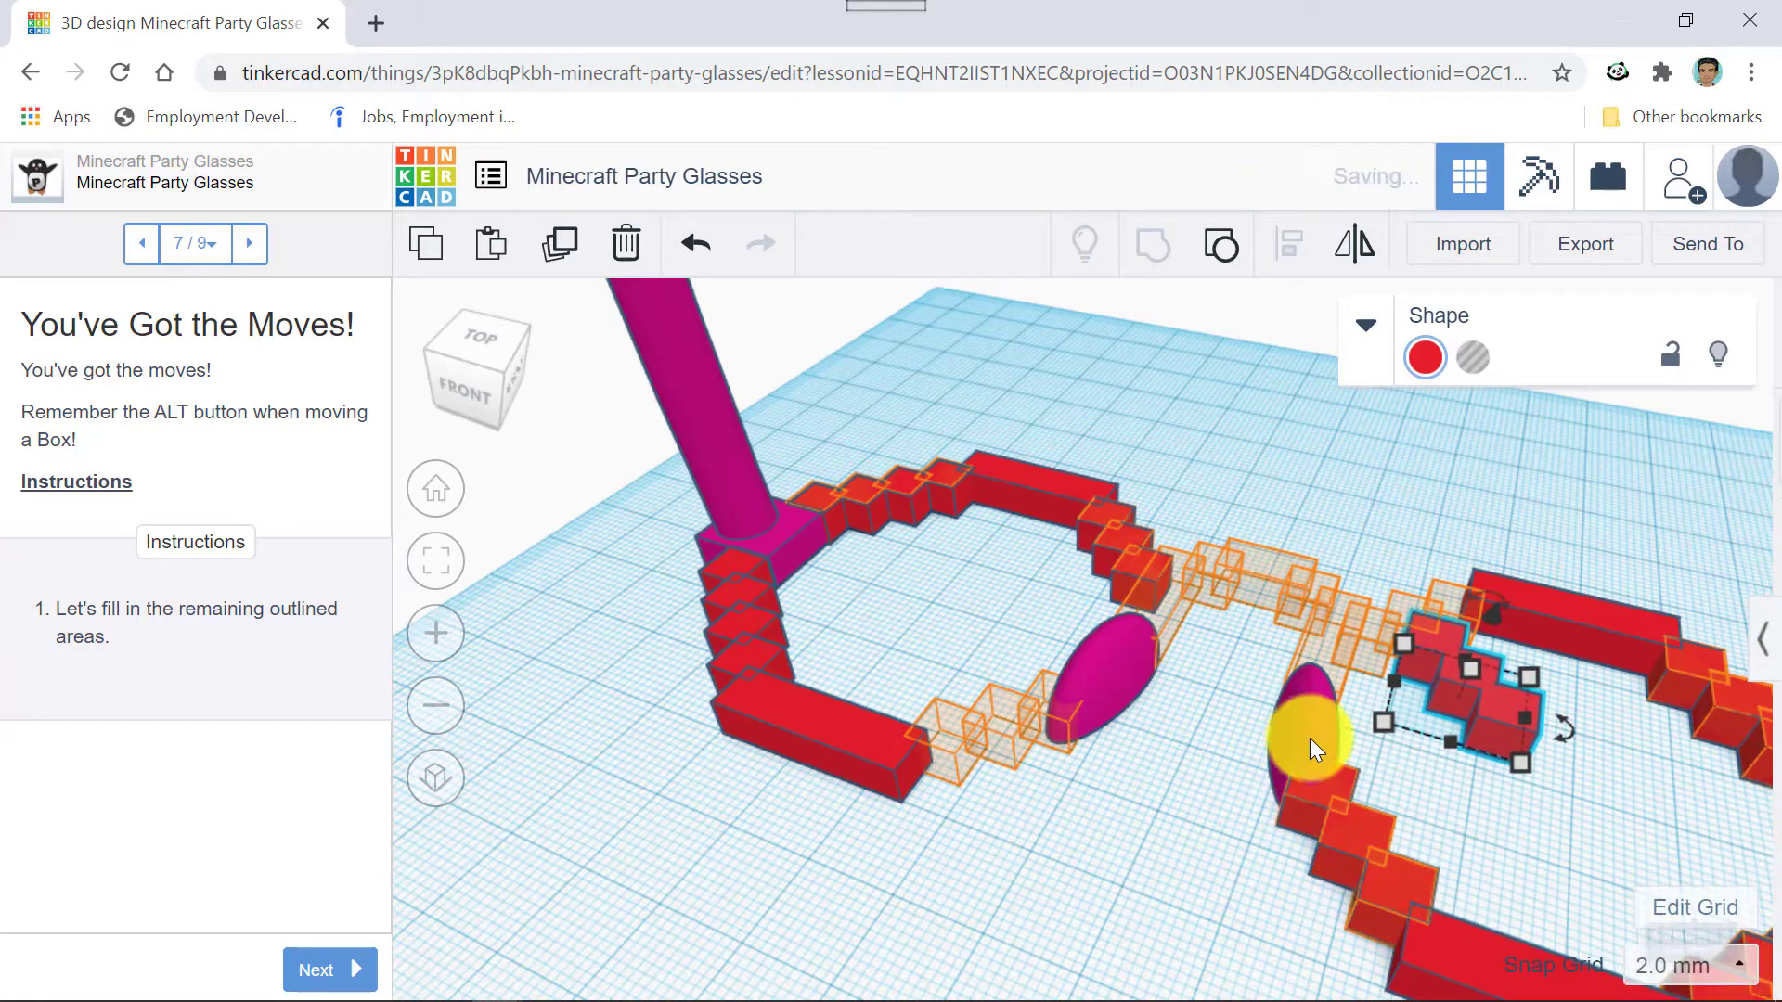
Duplicate the group again and move the new copy across into the left lens, just behind the outlined cubes by the lower bar.
key(Right)
key(Right)
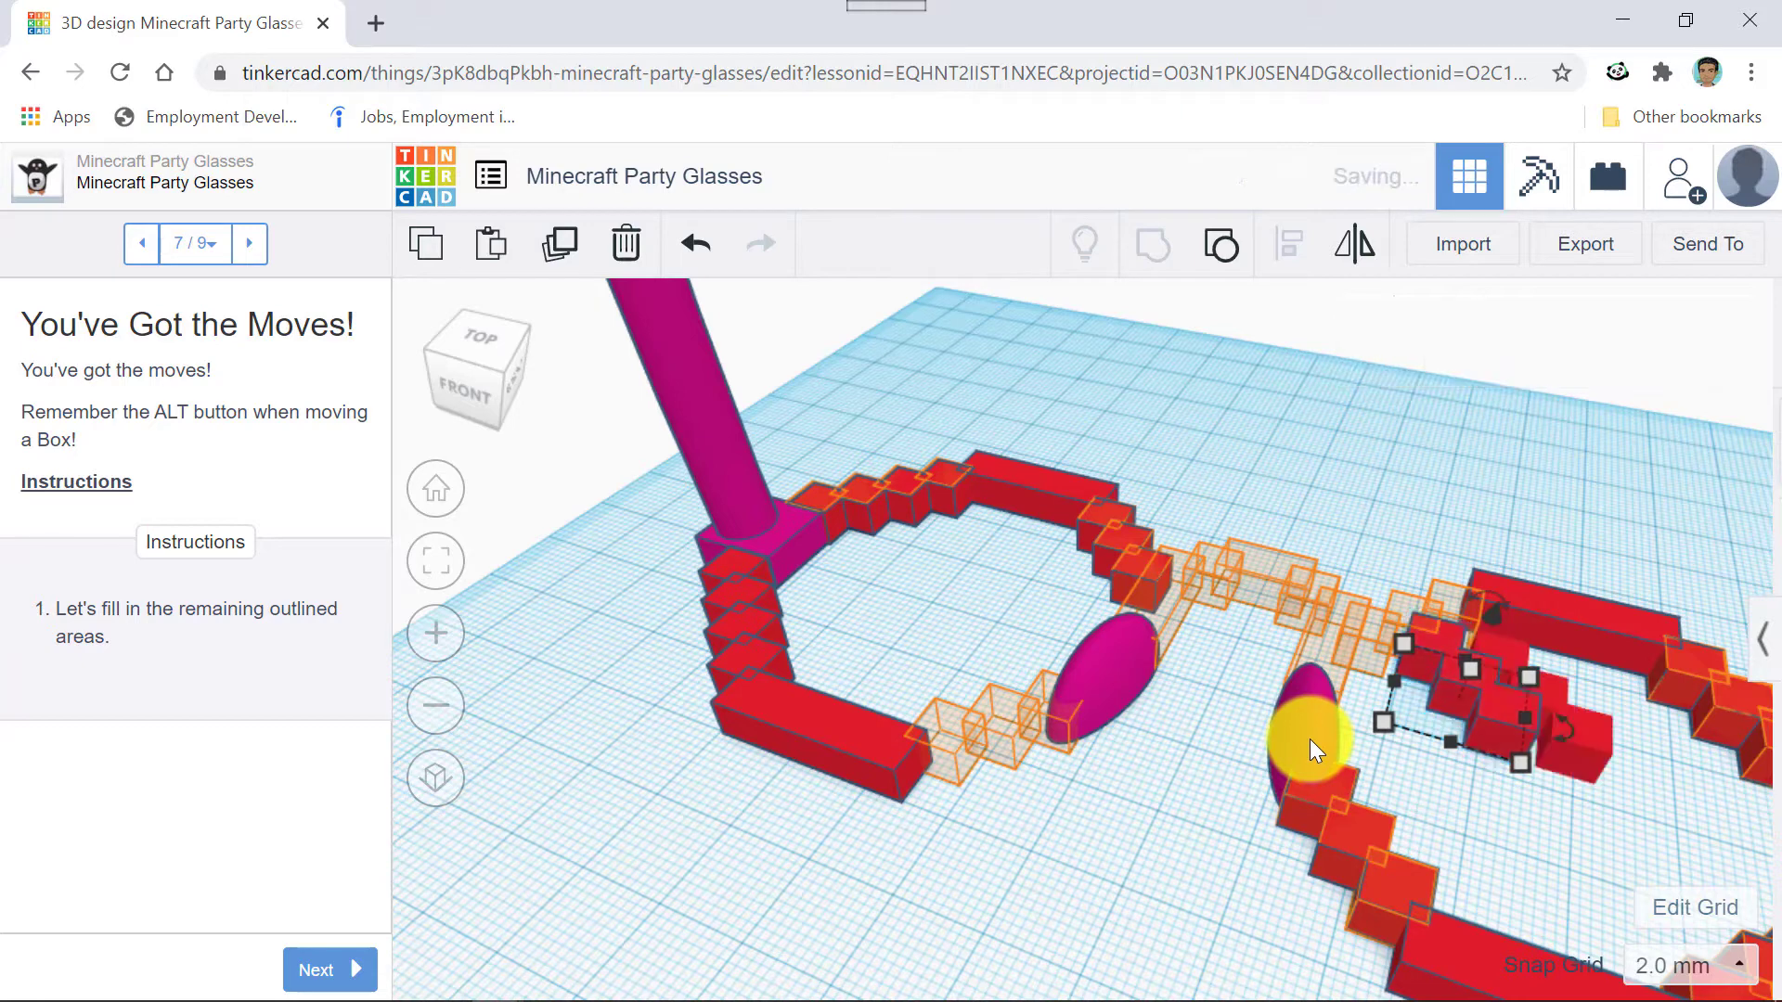
key(Left)
key(Left)
key(Left)
key(Left)
key(Left)
key(Left)
key(Left)
key(Left)
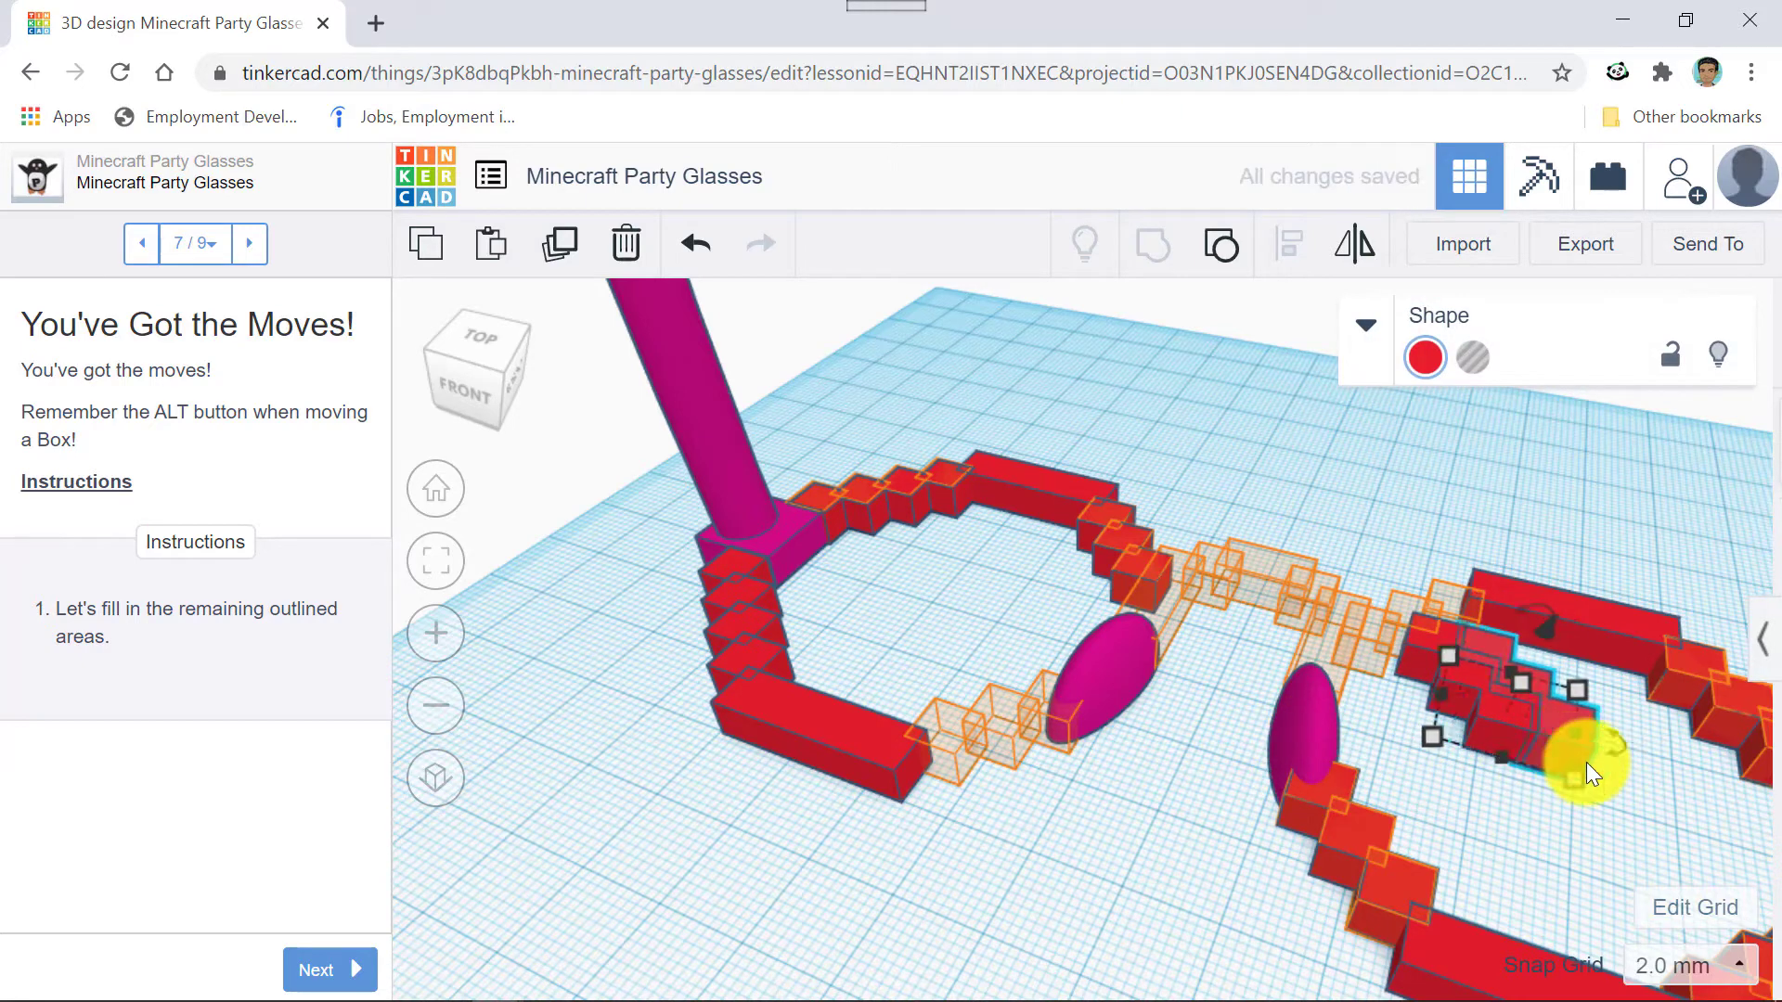
key(Left)
key(Left)
key(Left)
key(Left)
key(Left)
key(Left)
key(Left)
key(Left)
key(Left)
key(Left)
key(Left)
key(Left)
key(Left)
key(Left)
key(Left)
key(Left)
key(Left)
key(Left)
key(Left)
key(Left)
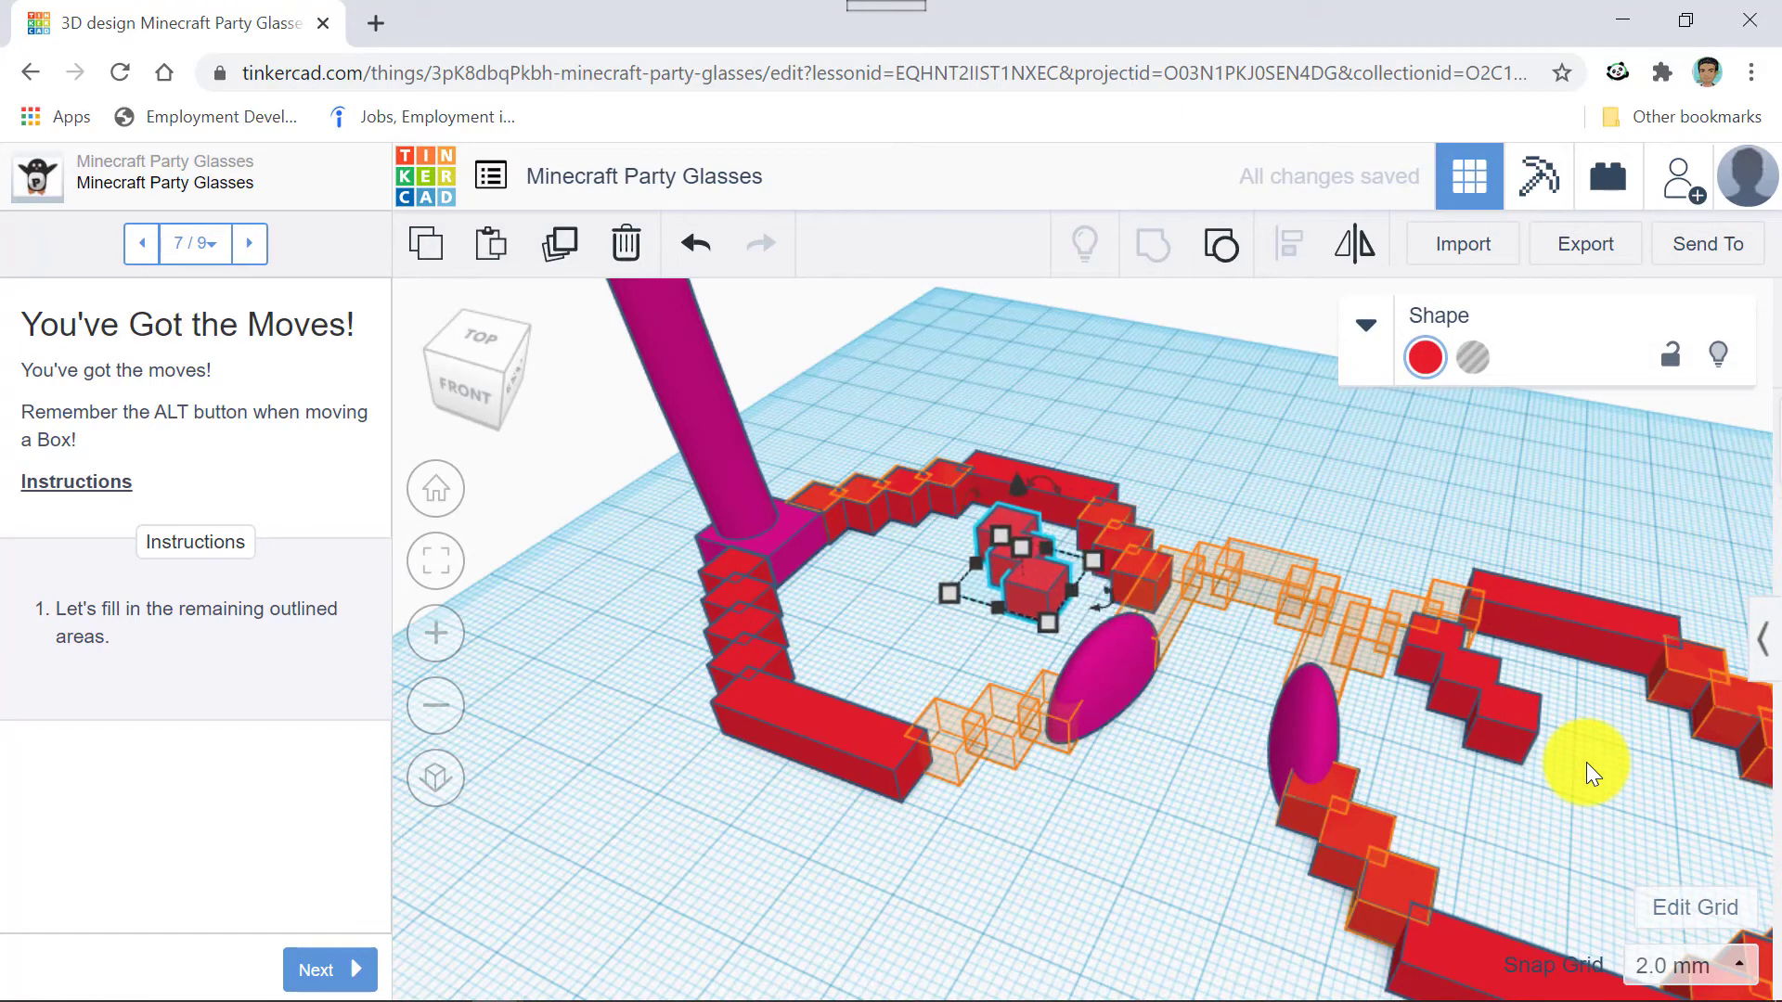
key(Down)
key(Down)
key(Down)
key(Down)
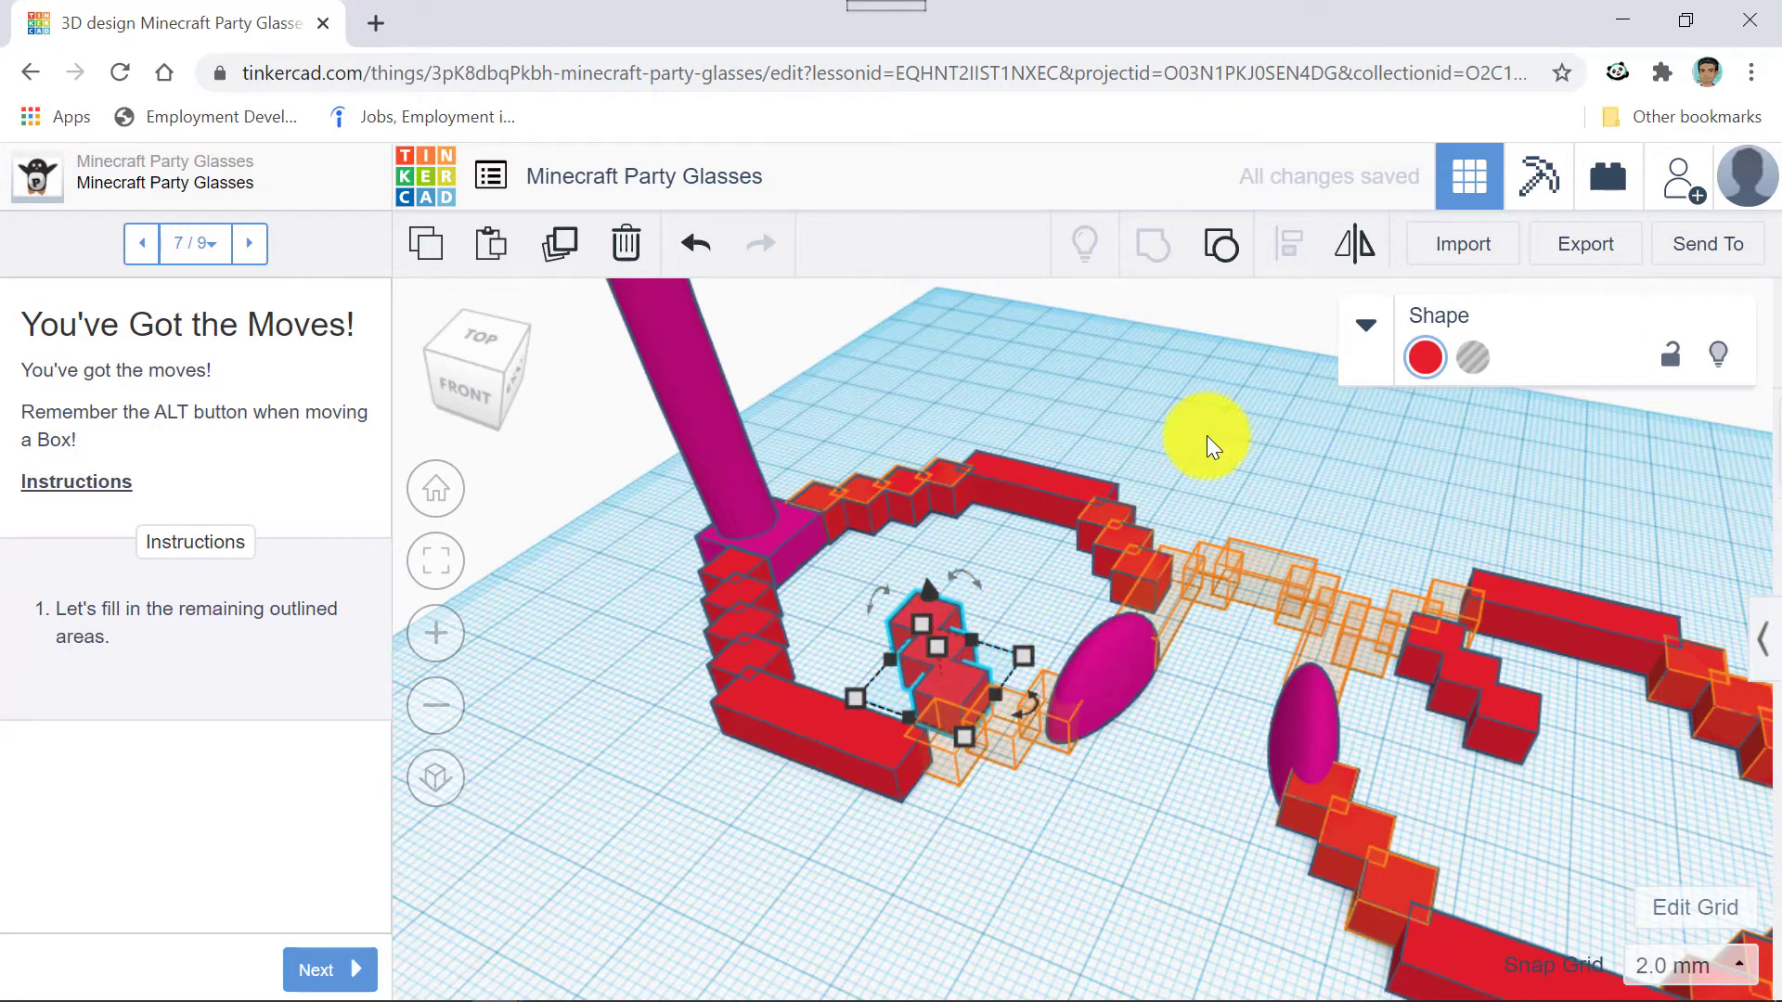
Mirror the group inside the left lens left-to-right so its steps follow the direction of the outlined cubes.
click(1357, 250)
click(890, 740)
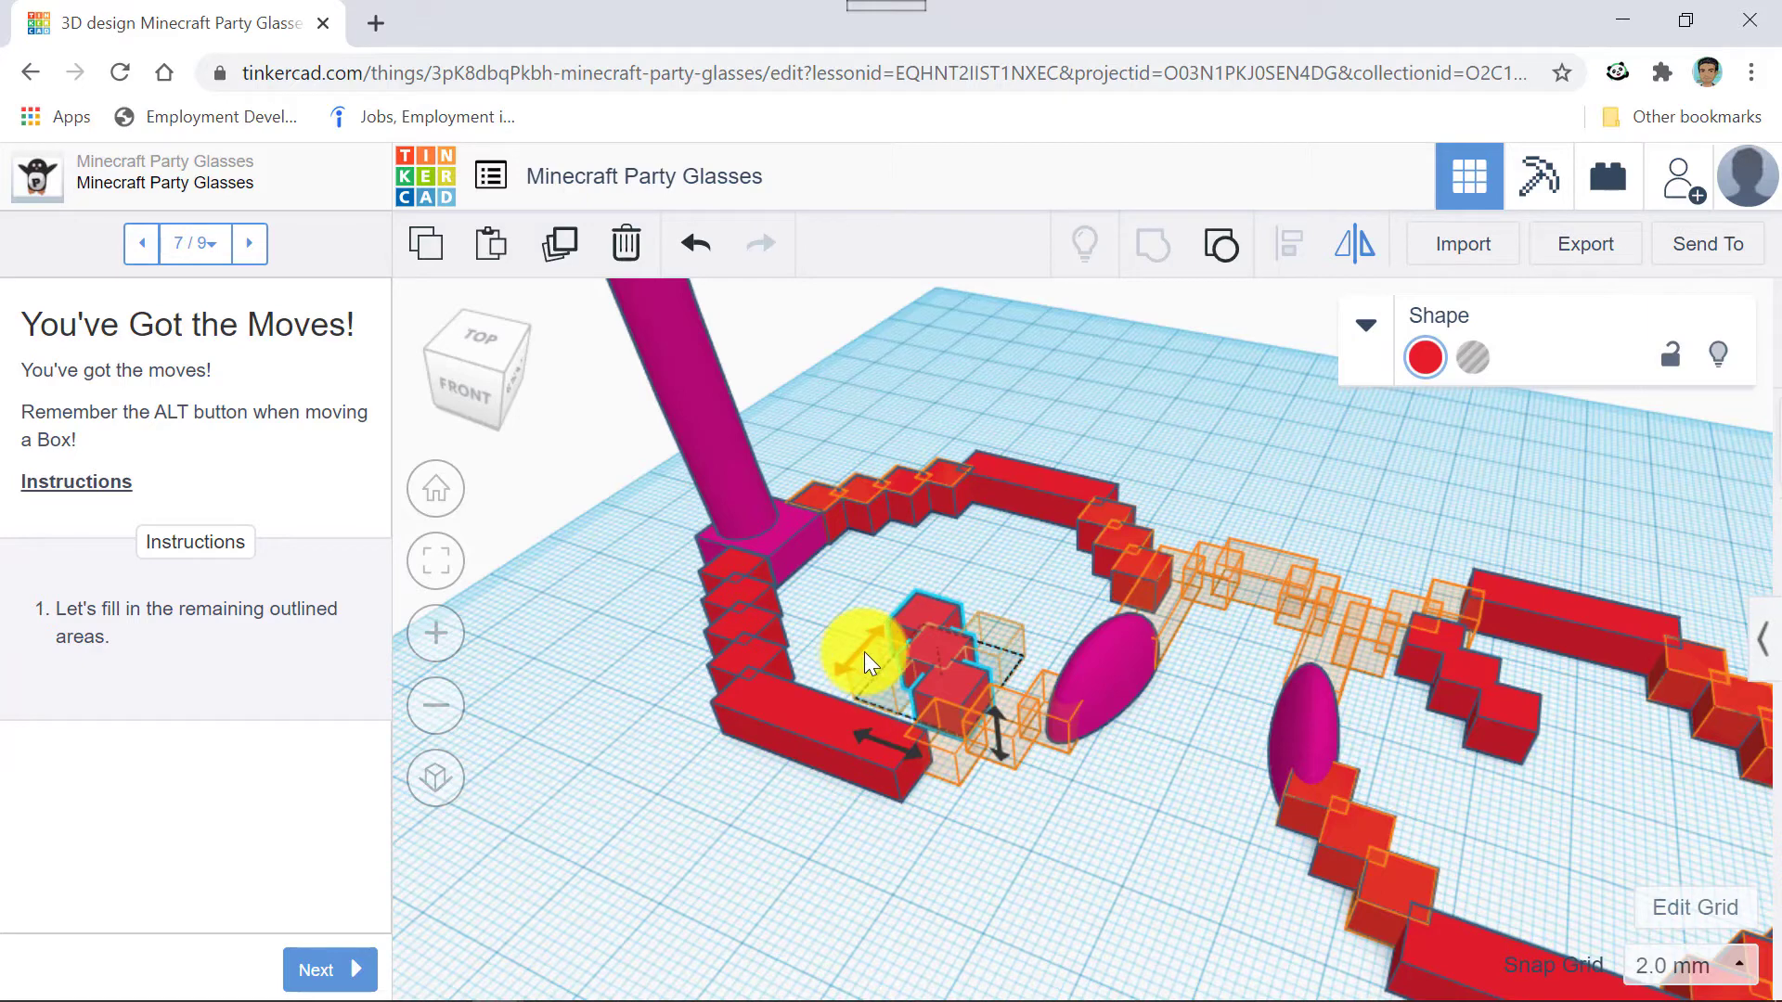
scroll(865, 652, up, 2)
scroll(887, 659, up, 1)
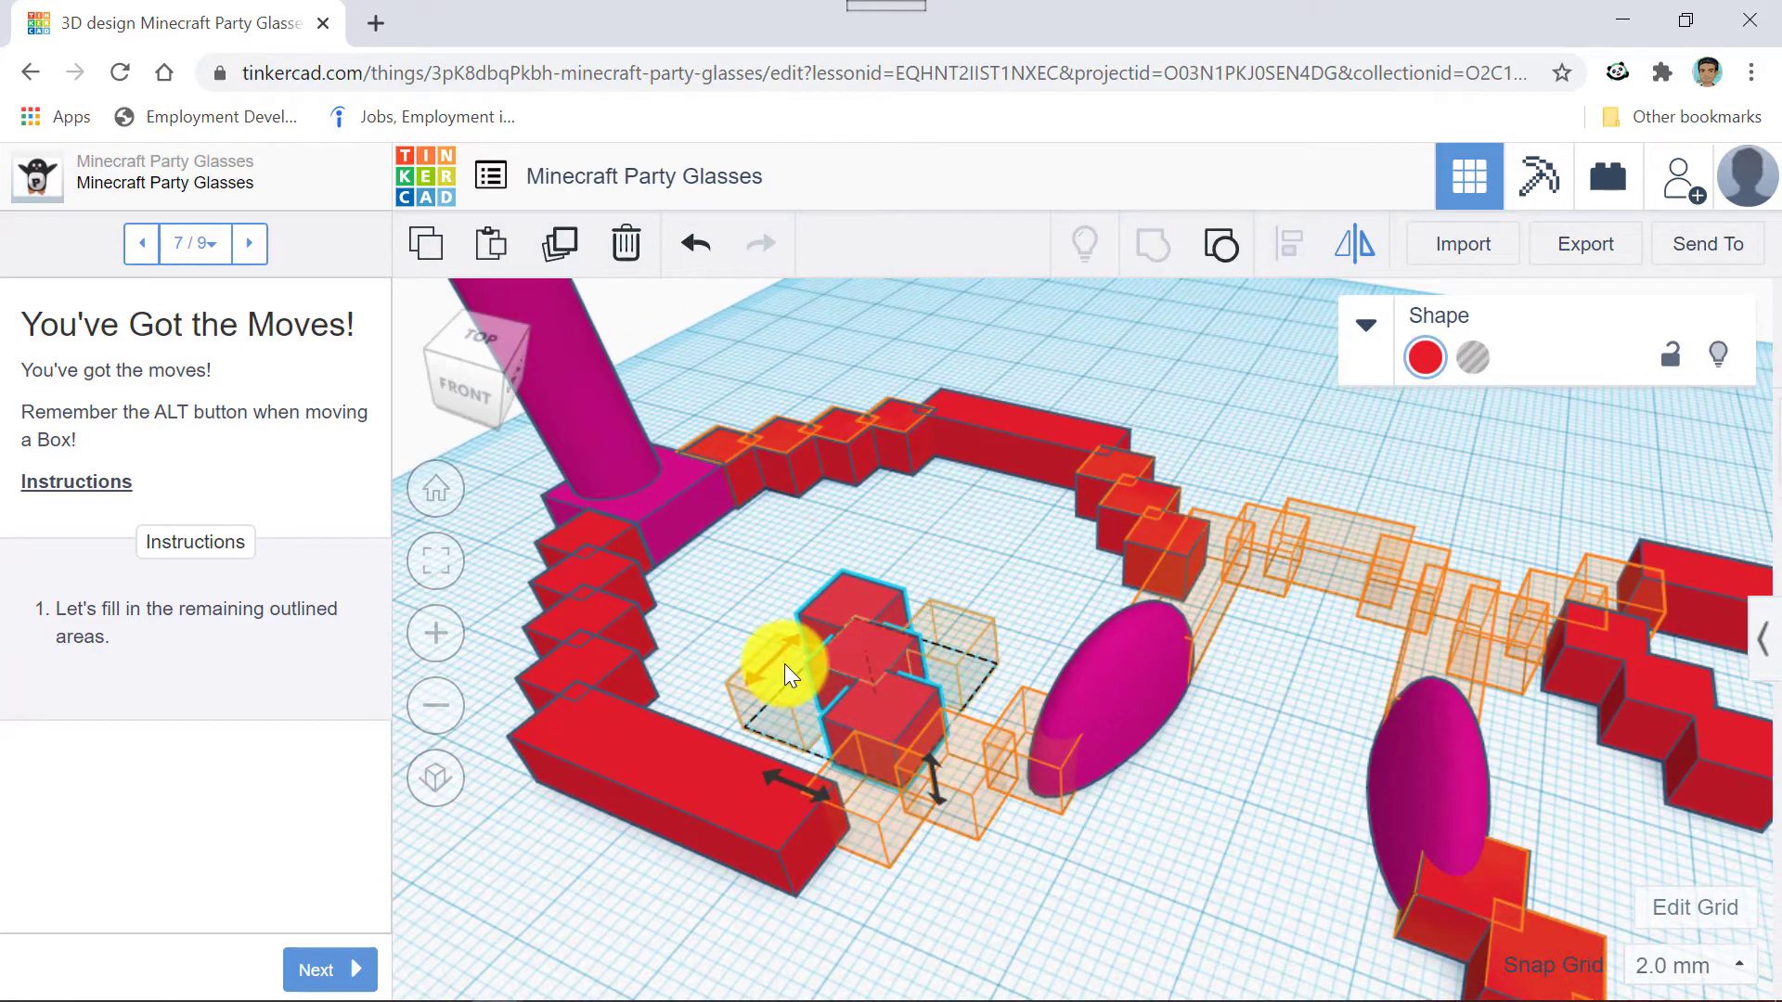
click(781, 776)
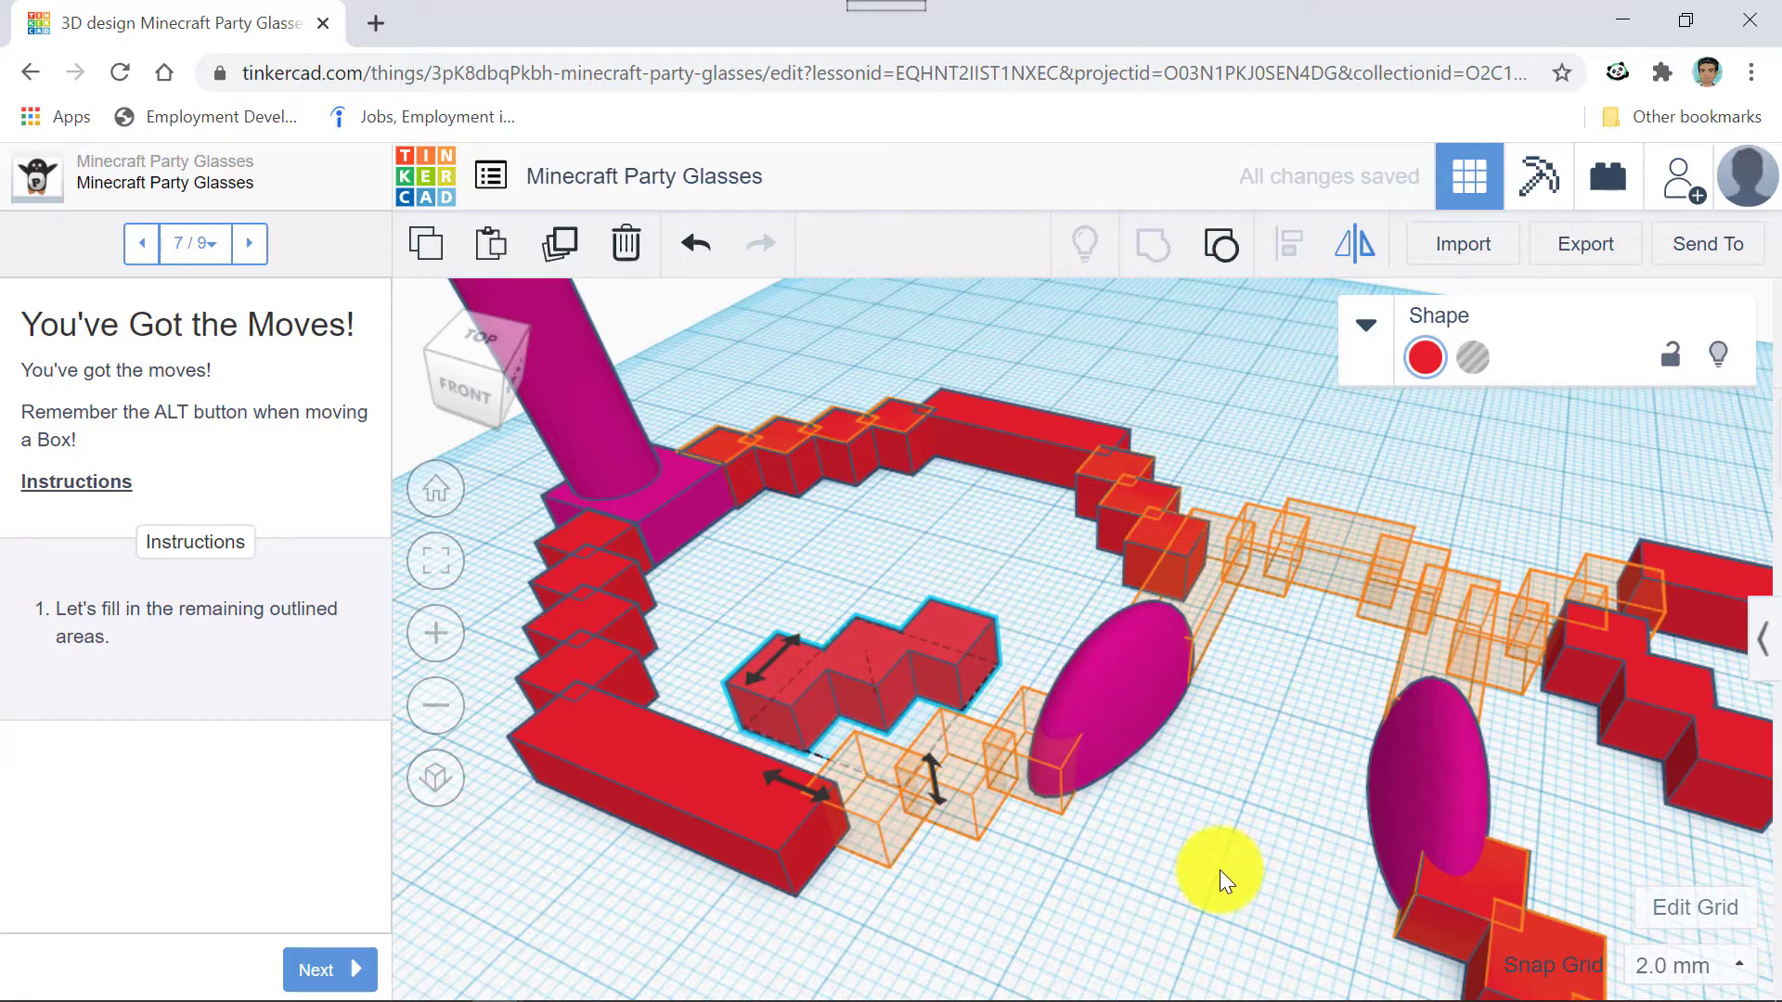
Select the duplicated three-box group inside the right lens, beside the outlined upper cubes.
right_drag(1220, 871, 1235, 845)
click(1201, 785)
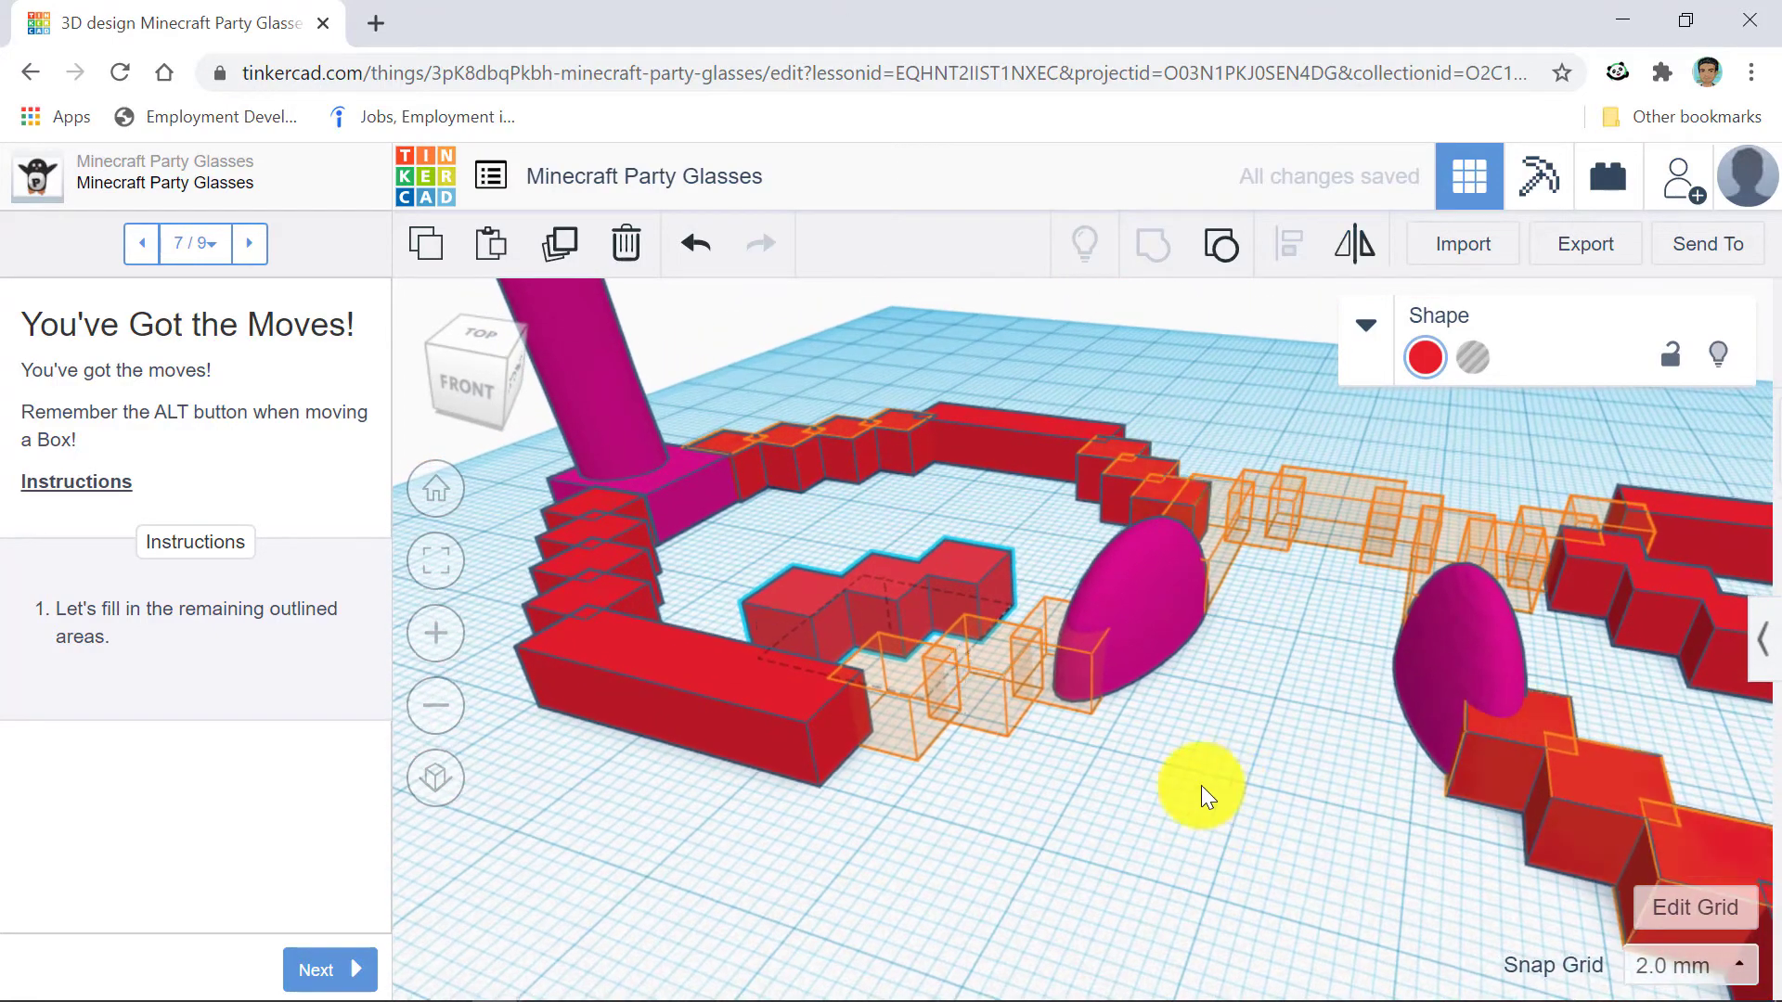
right_drag(1201, 785, 1154, 786)
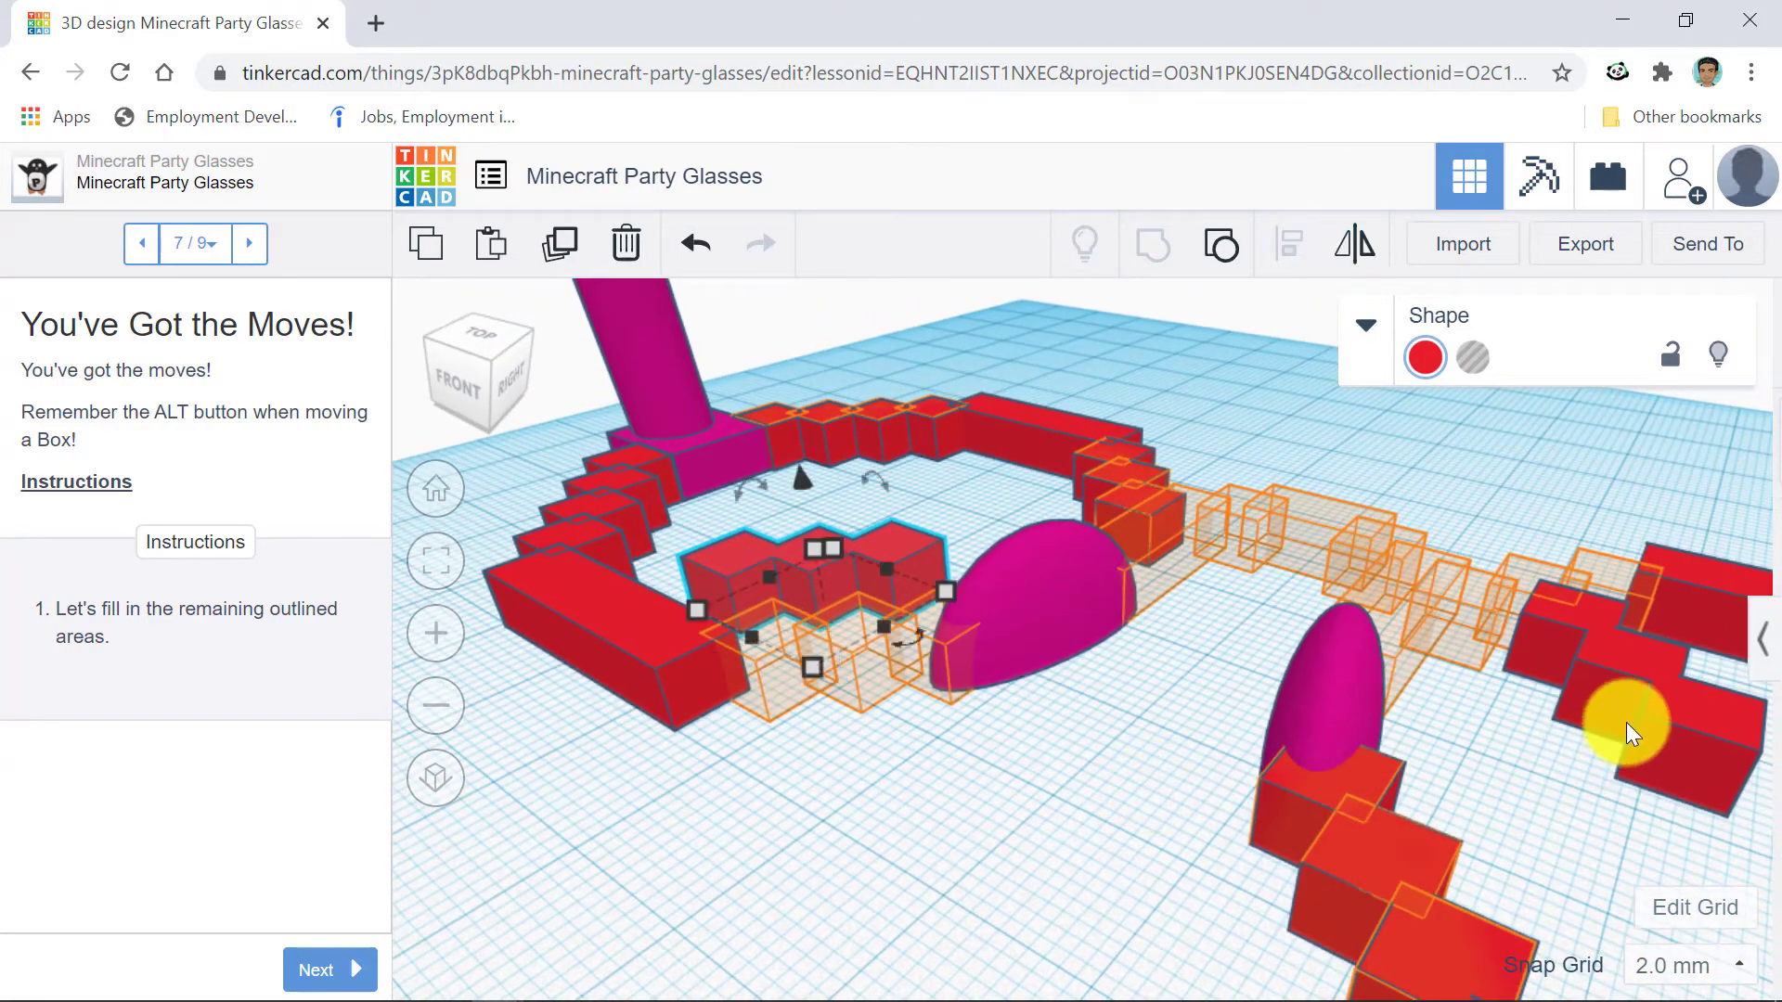
click(1626, 723)
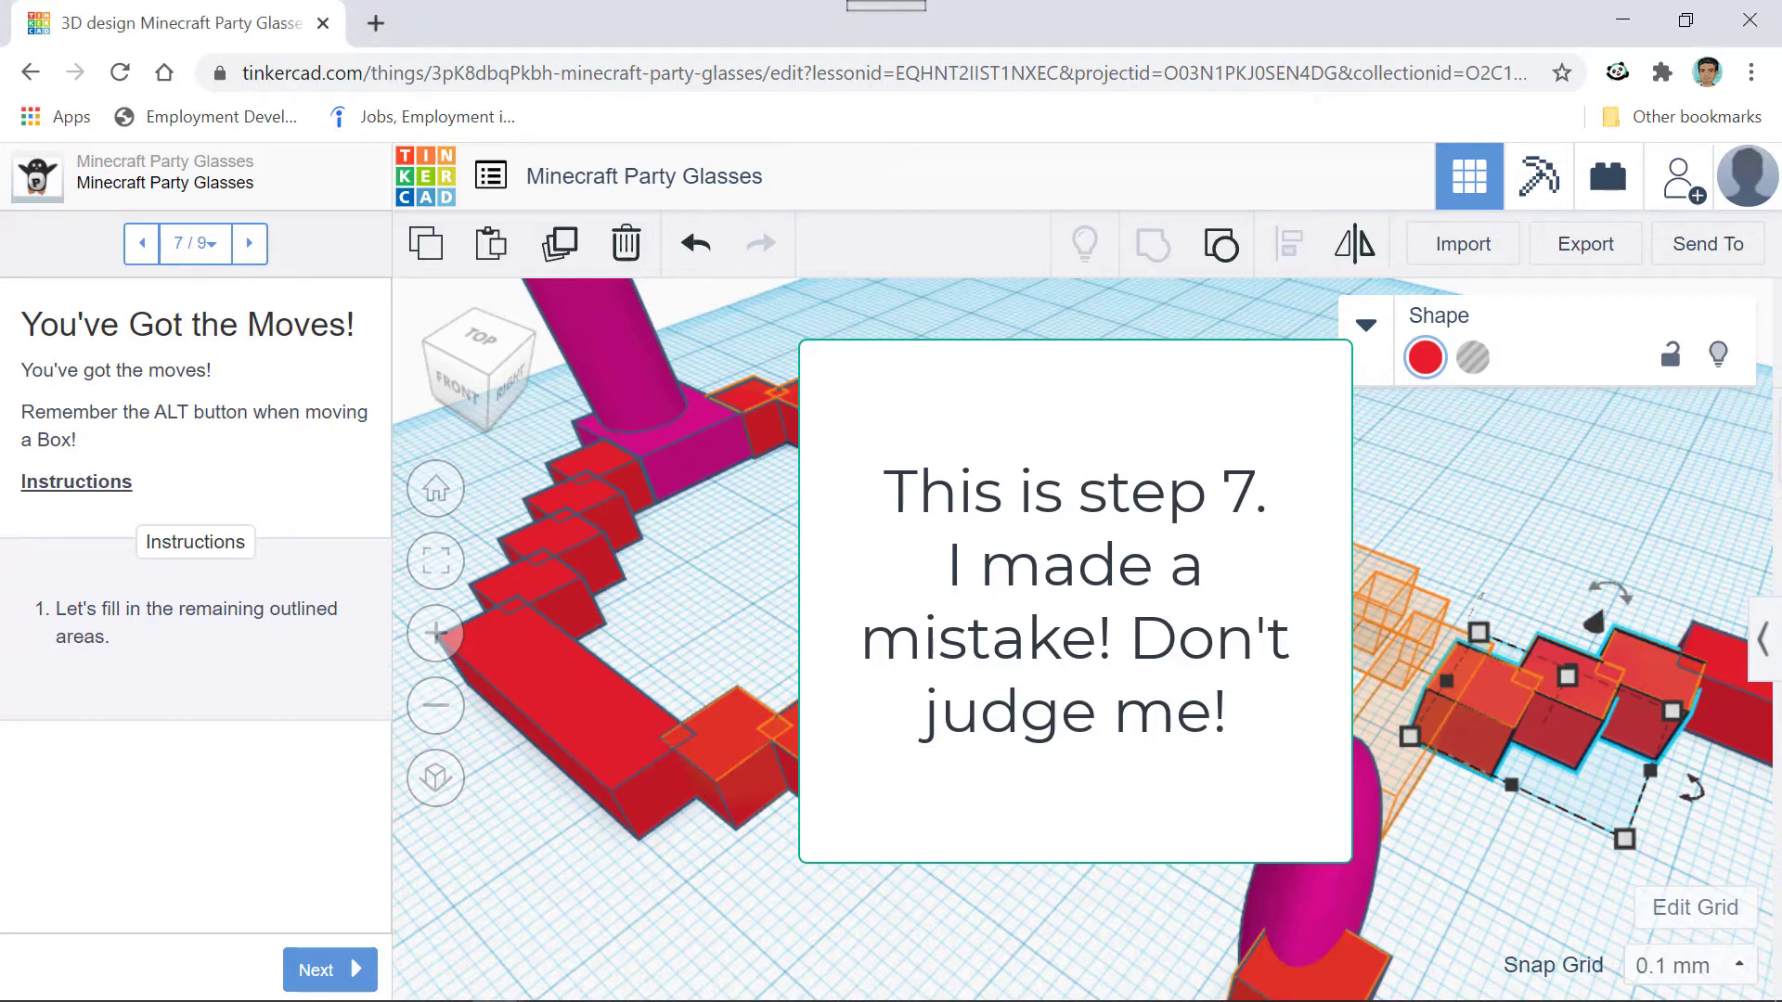
Duplicate the box touching the left lens's long lower bar, set the Snap Grid to 2.0 mm and move the copy into the bridge outline's left cube.
click(535, 578)
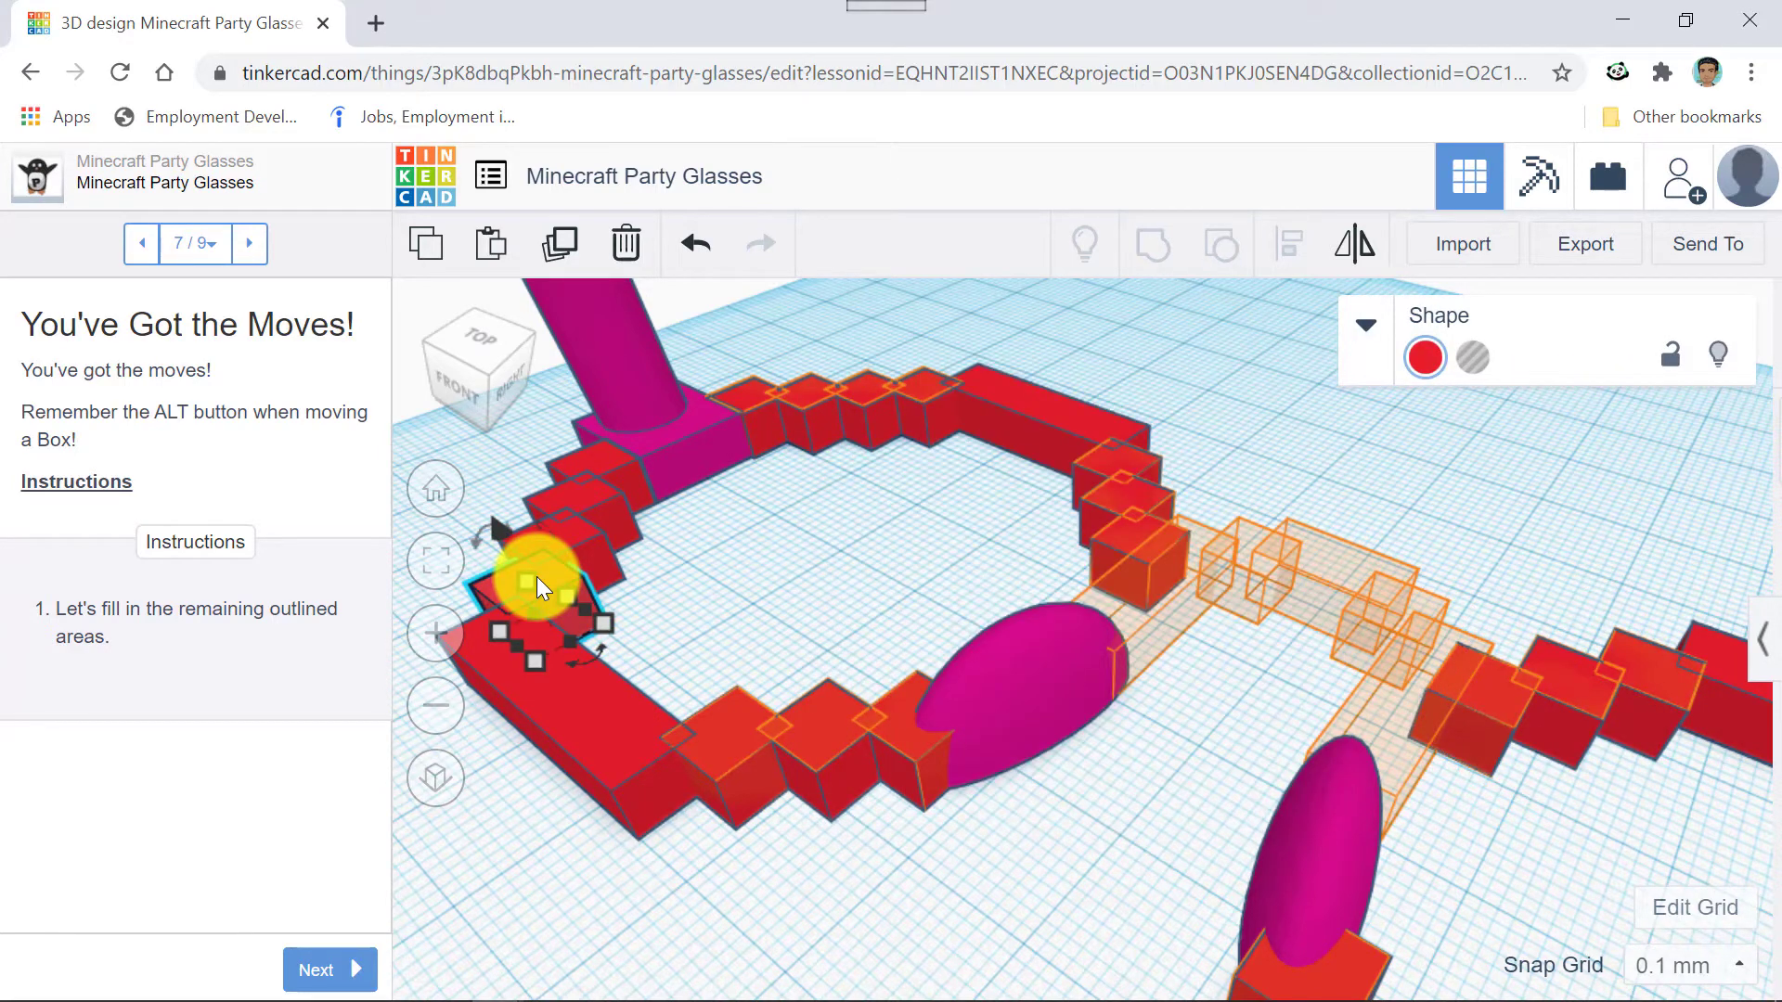
key(ctrl+v)
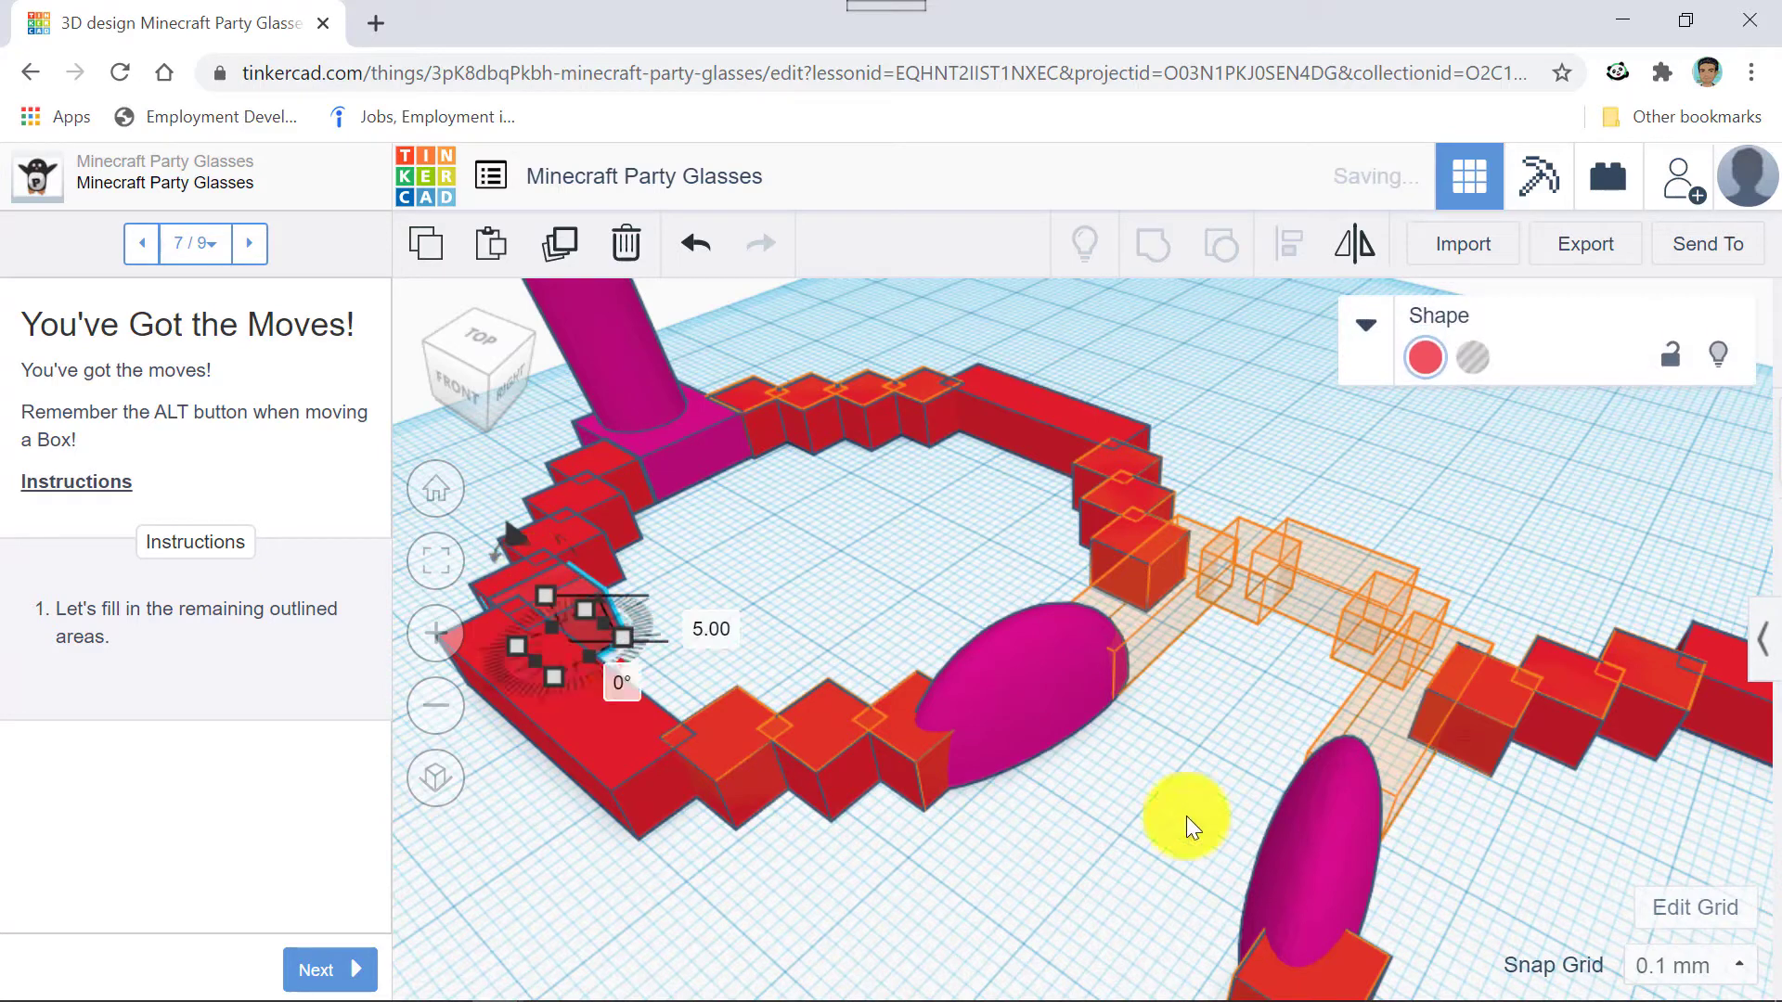
click(1675, 964)
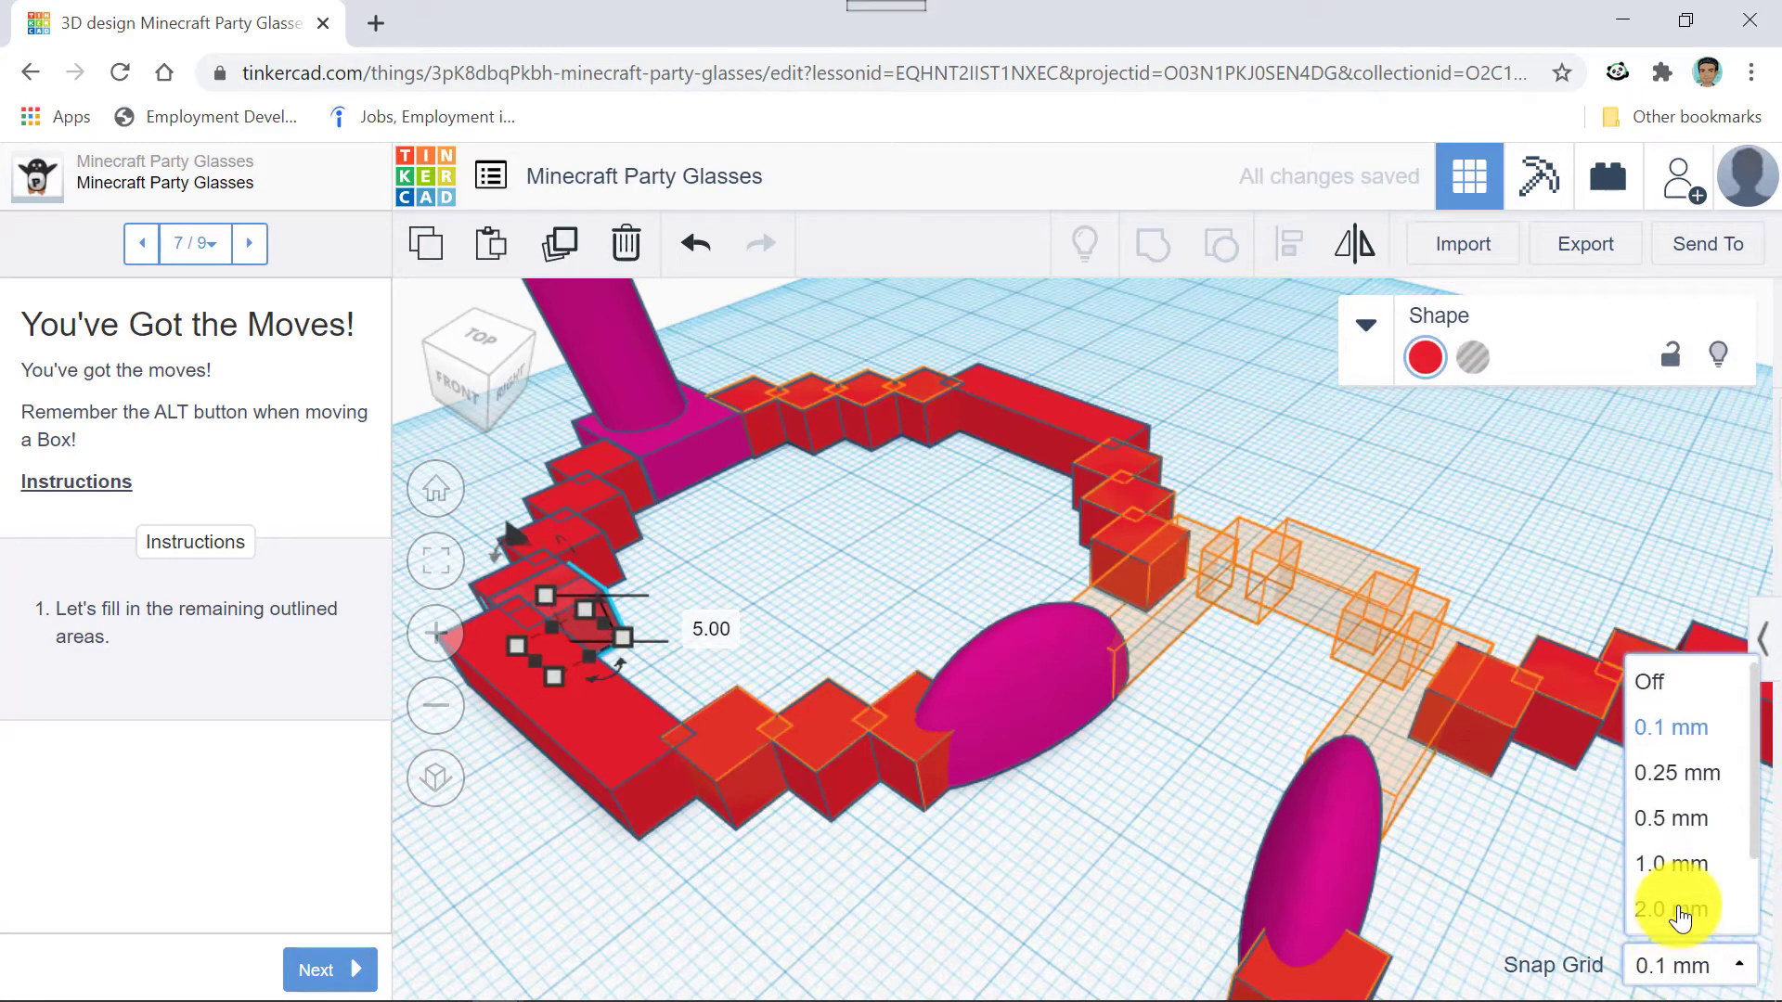
click(1680, 914)
key(Right)
key(Right)
key(Right)
key(Right)
key(Right)
key(Right)
key(Right)
key(Right)
key(Right)
key(Right)
key(Right)
key(Right)
key(Right)
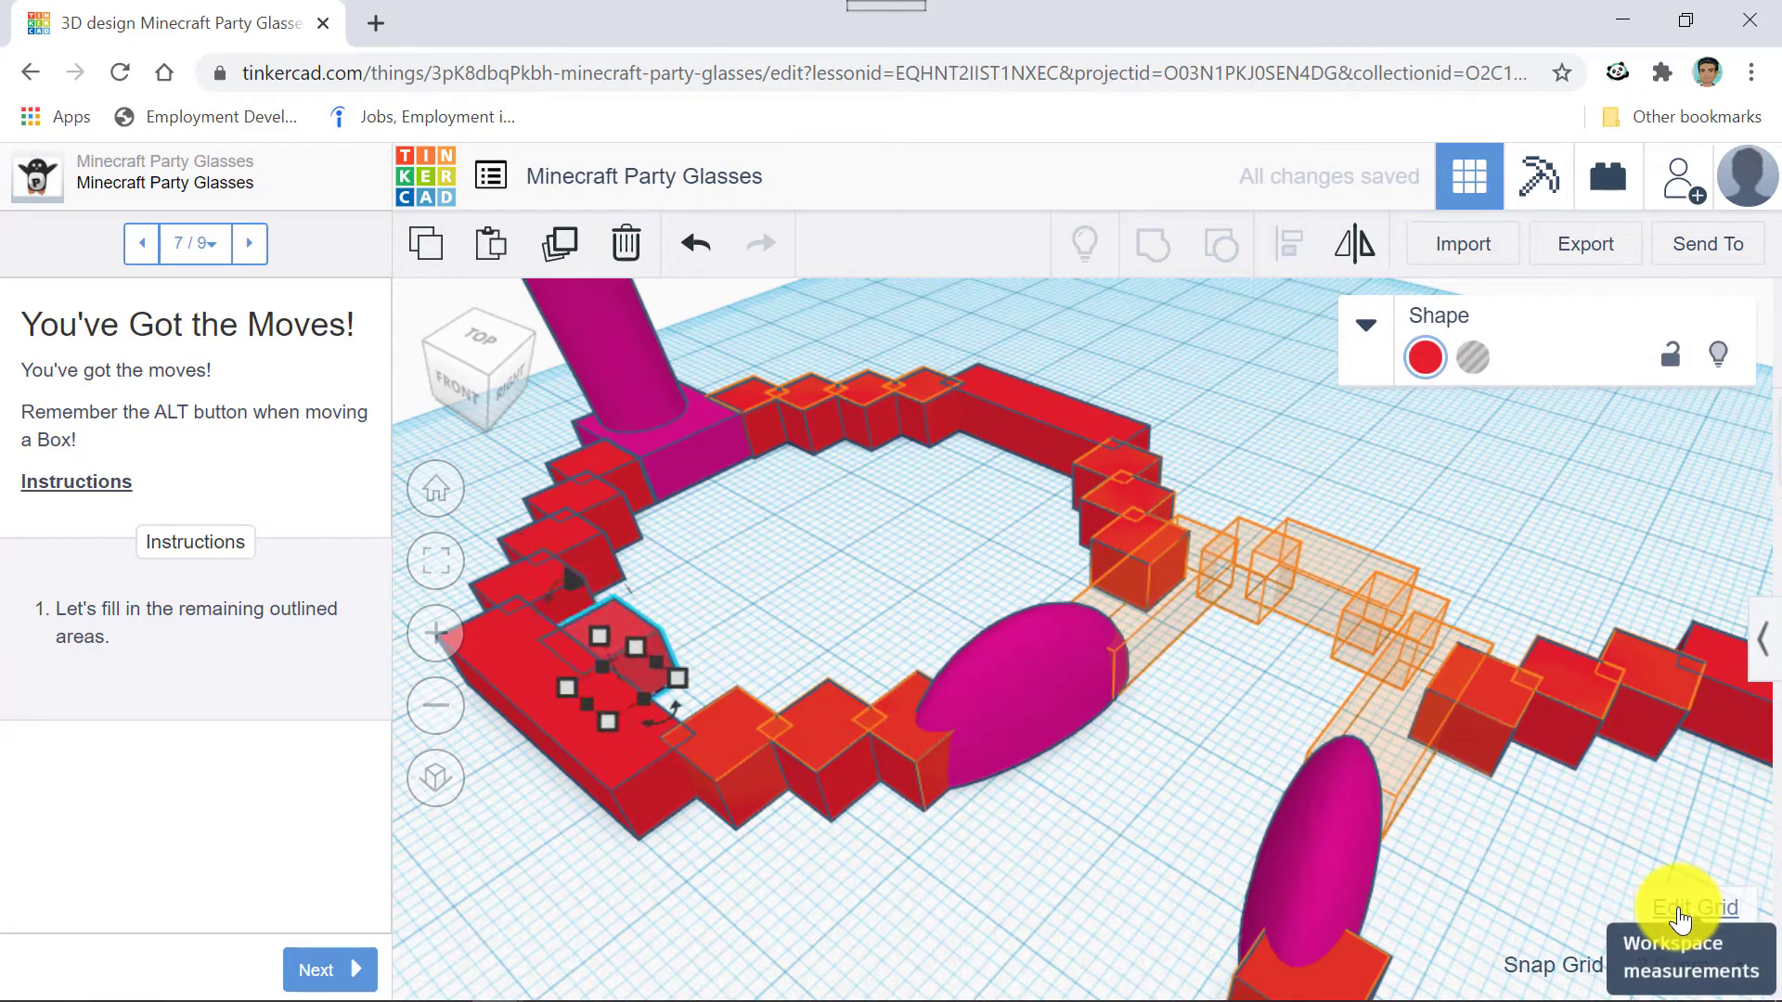
key(Right)
key(Right)
key(Right)
key(Up)
key(Up)
key(Up)
key(Up)
key(Up)
key(Up)
key(Up)
key(Up)
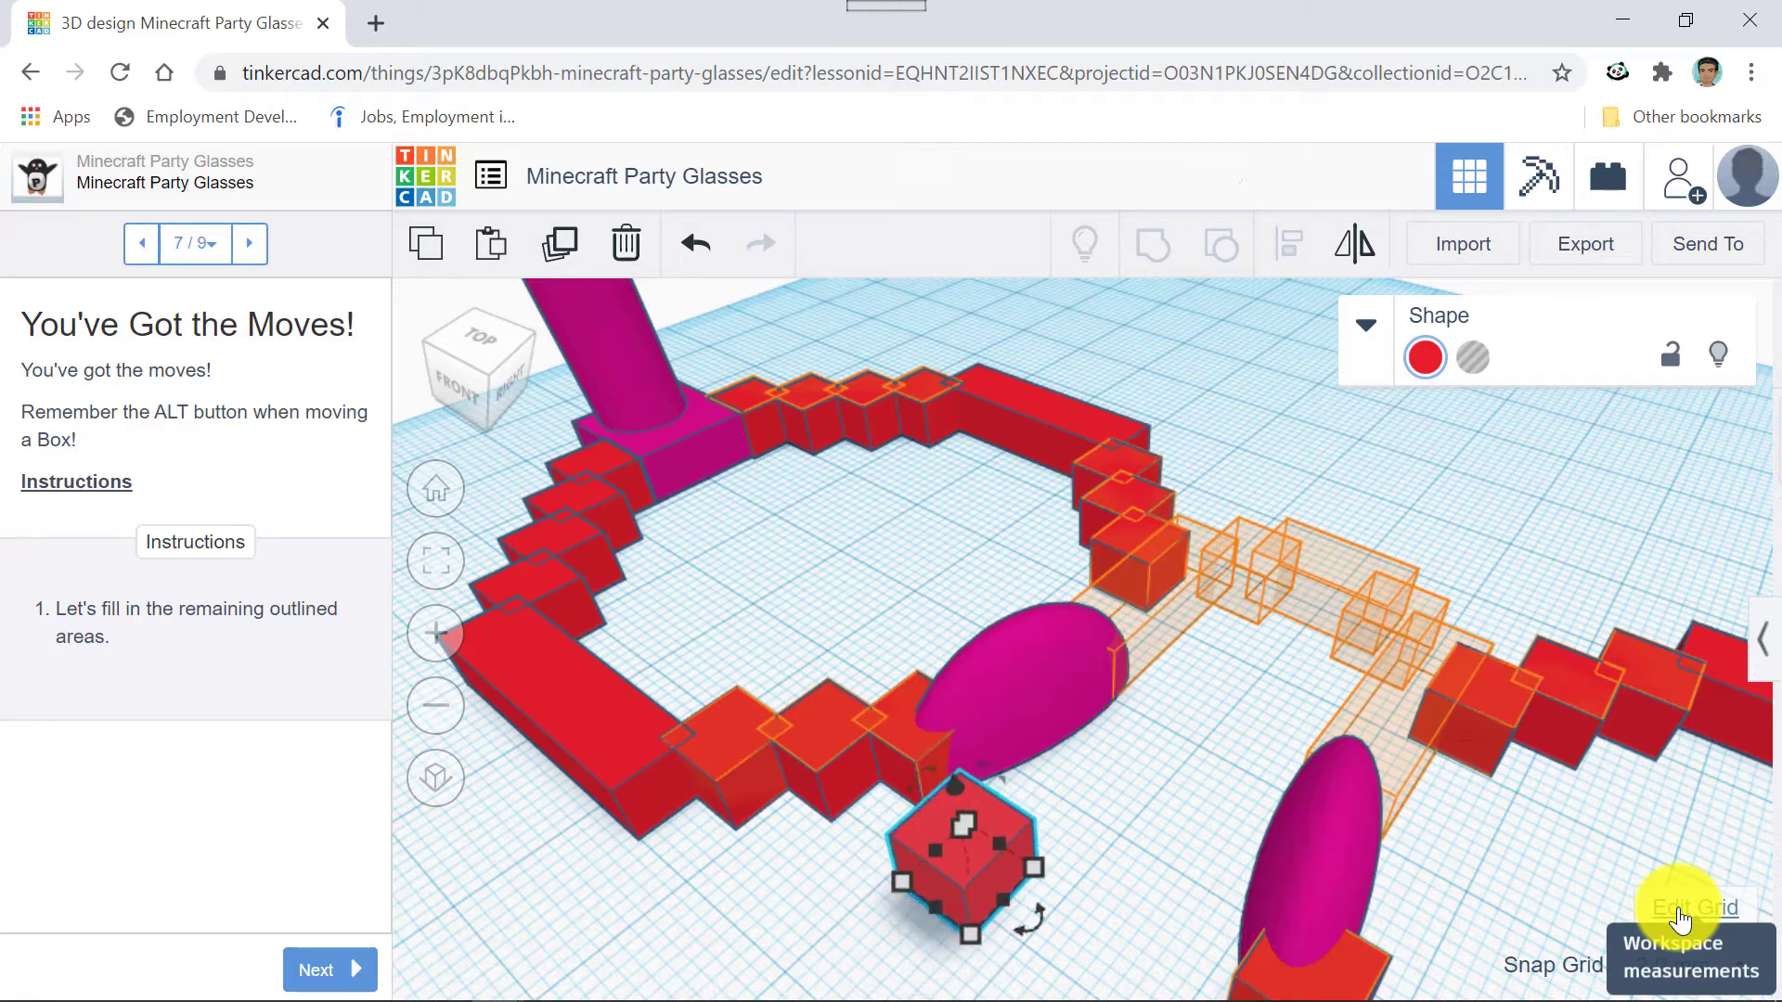
key(Up)
key(Up)
key(Up)
key(Up)
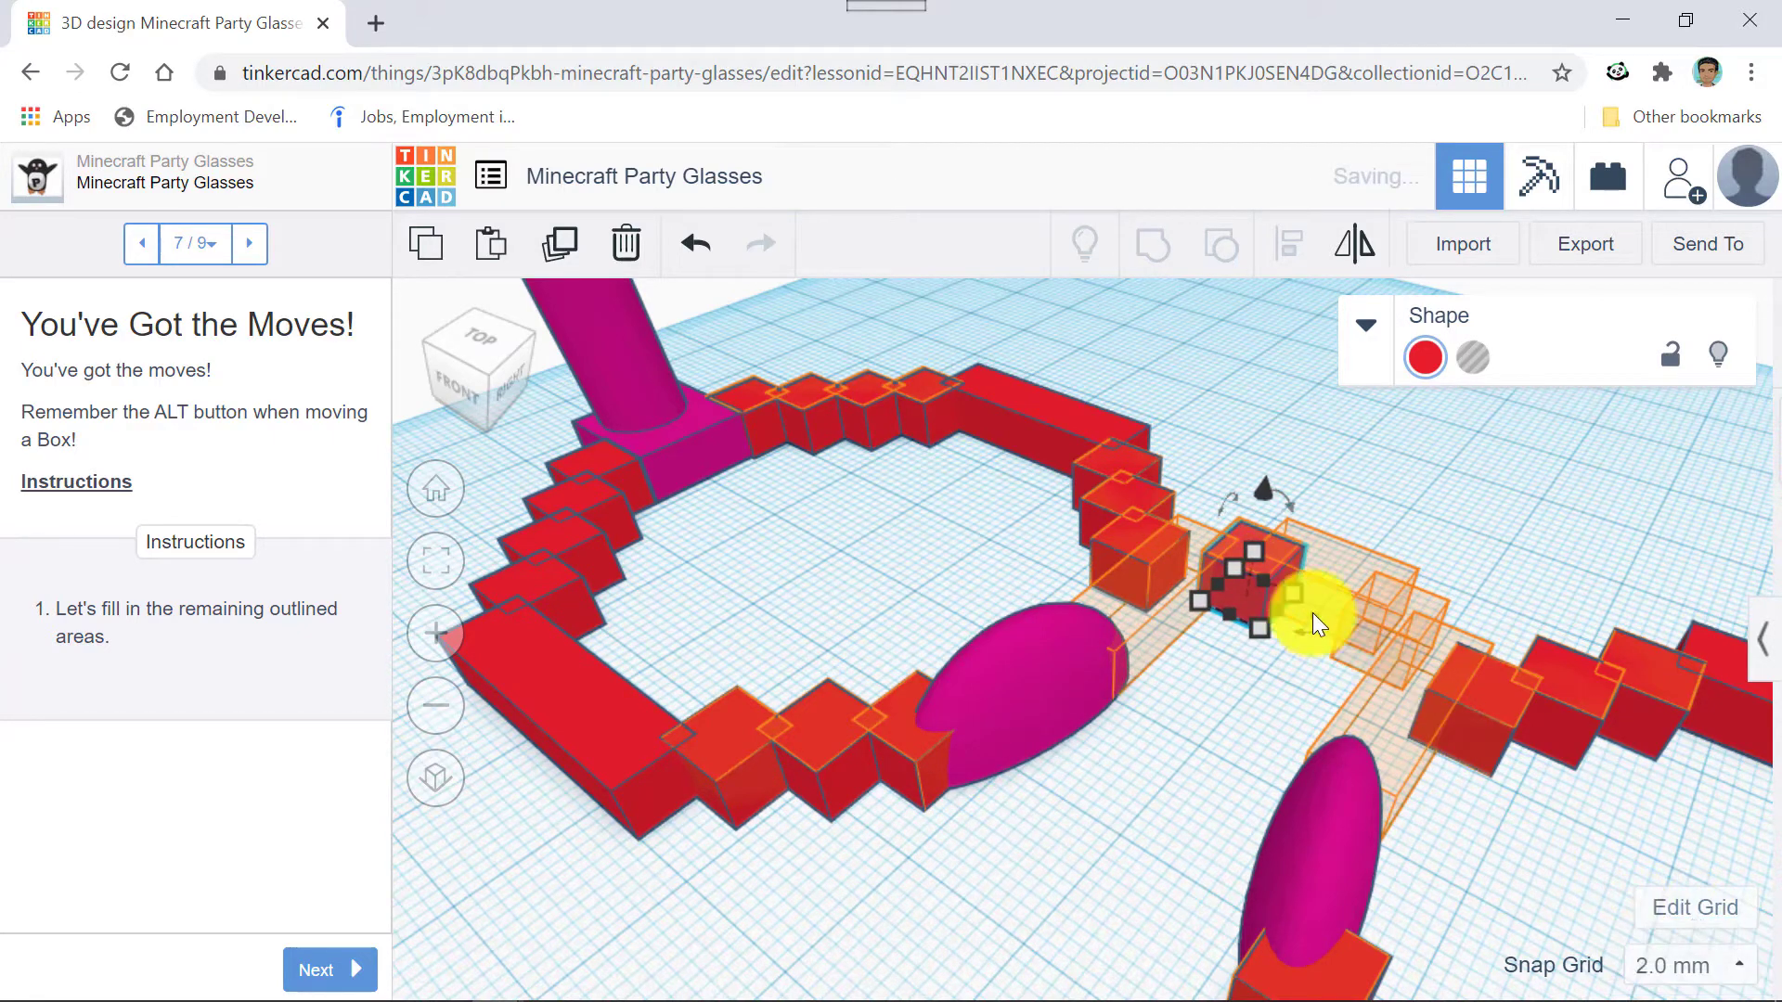
Duplicate the bridge box and move the copy across to the outlined bridge cube next to the right lens.
scroll(1312, 584, up, 1)
scroll(1313, 583, up, 3)
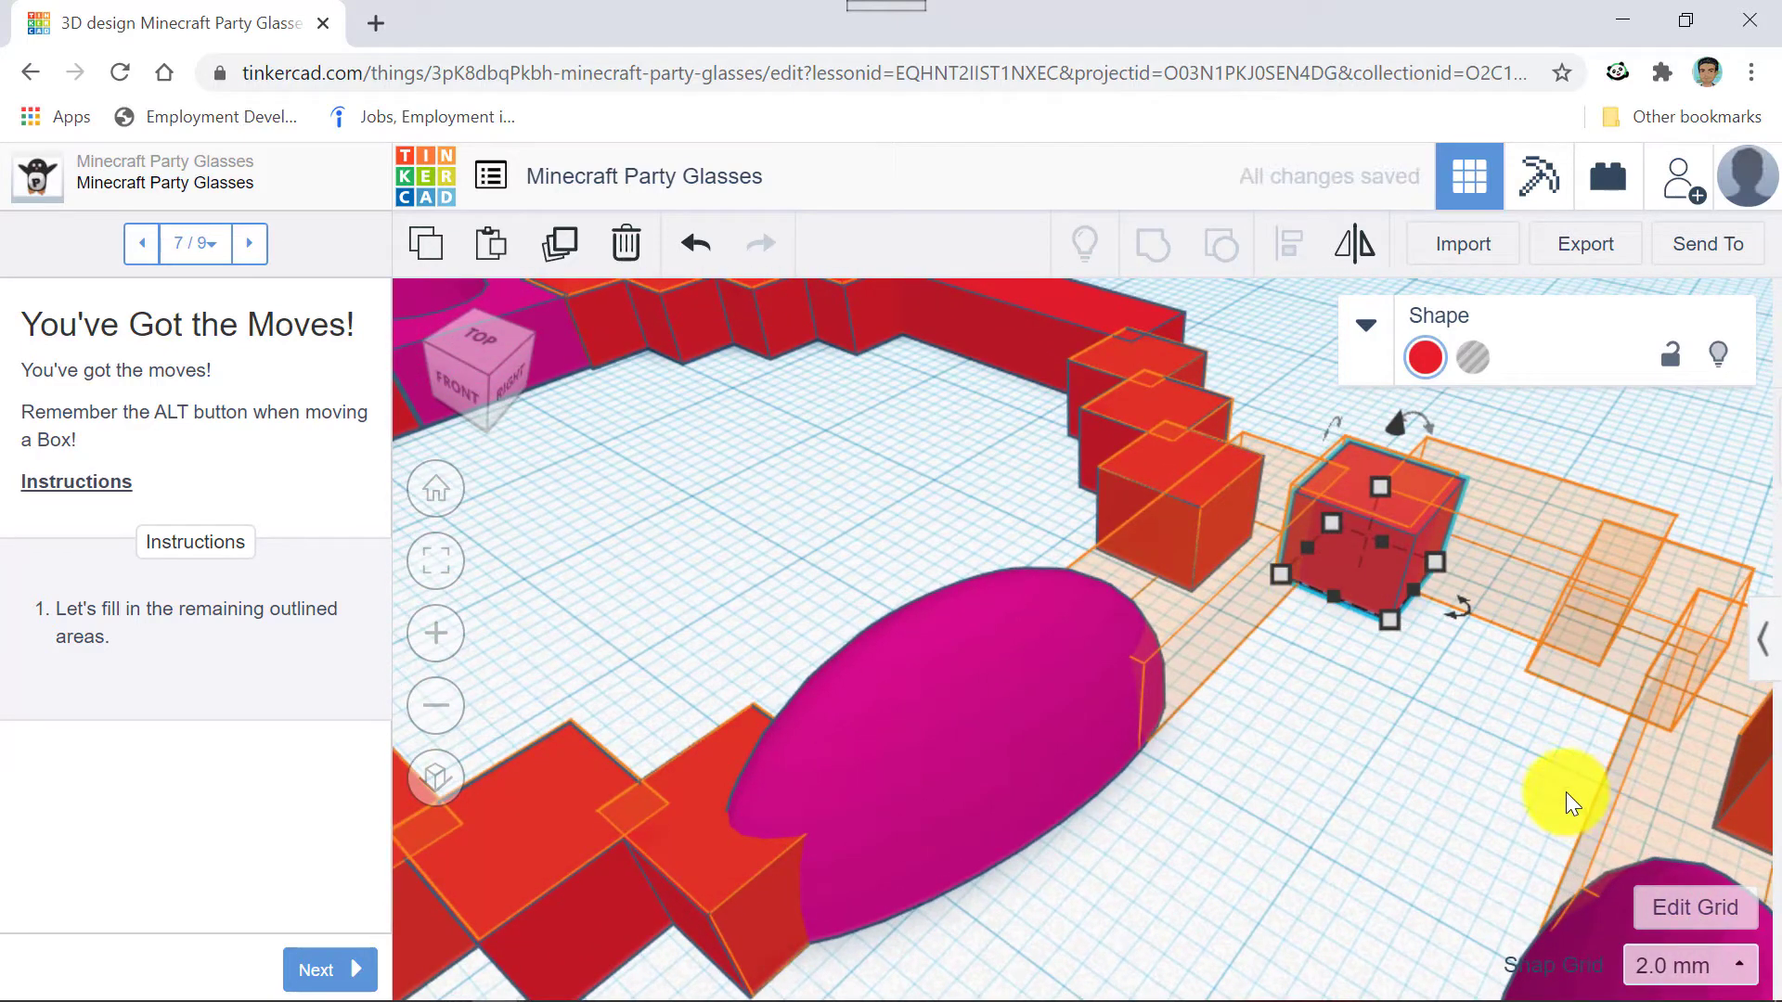
key(Right)
key(Right)
key(Right)
key(Right)
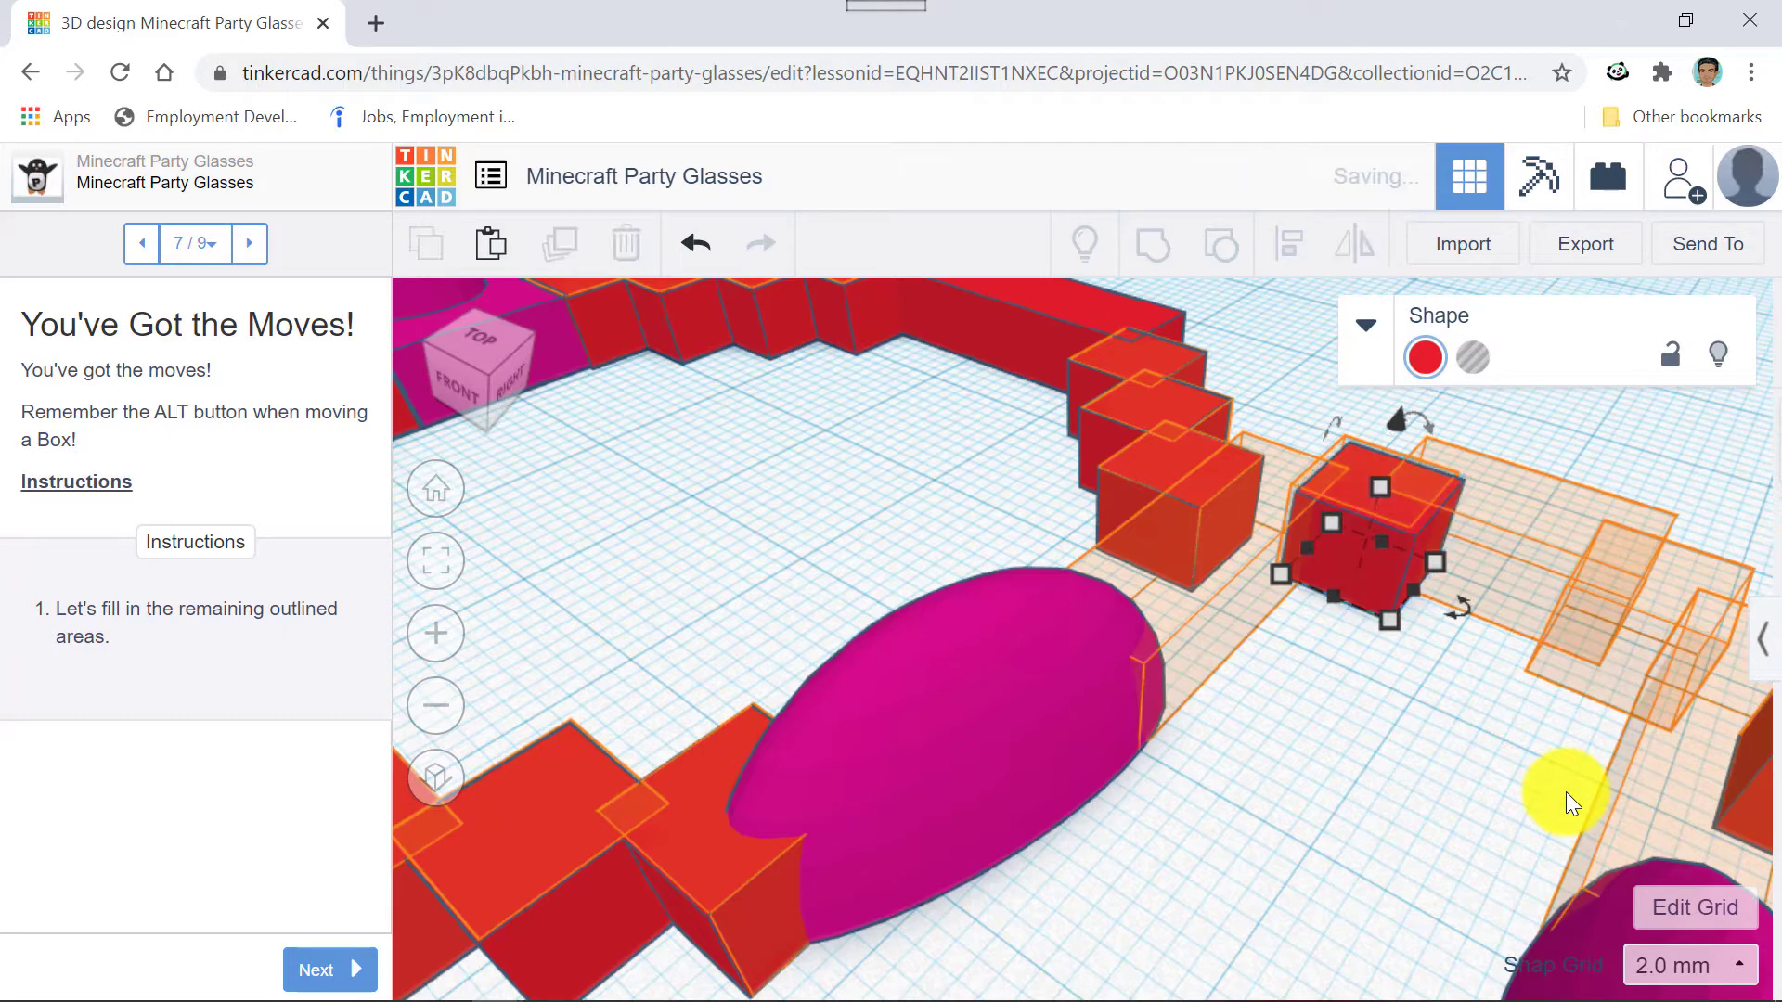
key(Right)
key(Right)
key(Right)
key(Right)
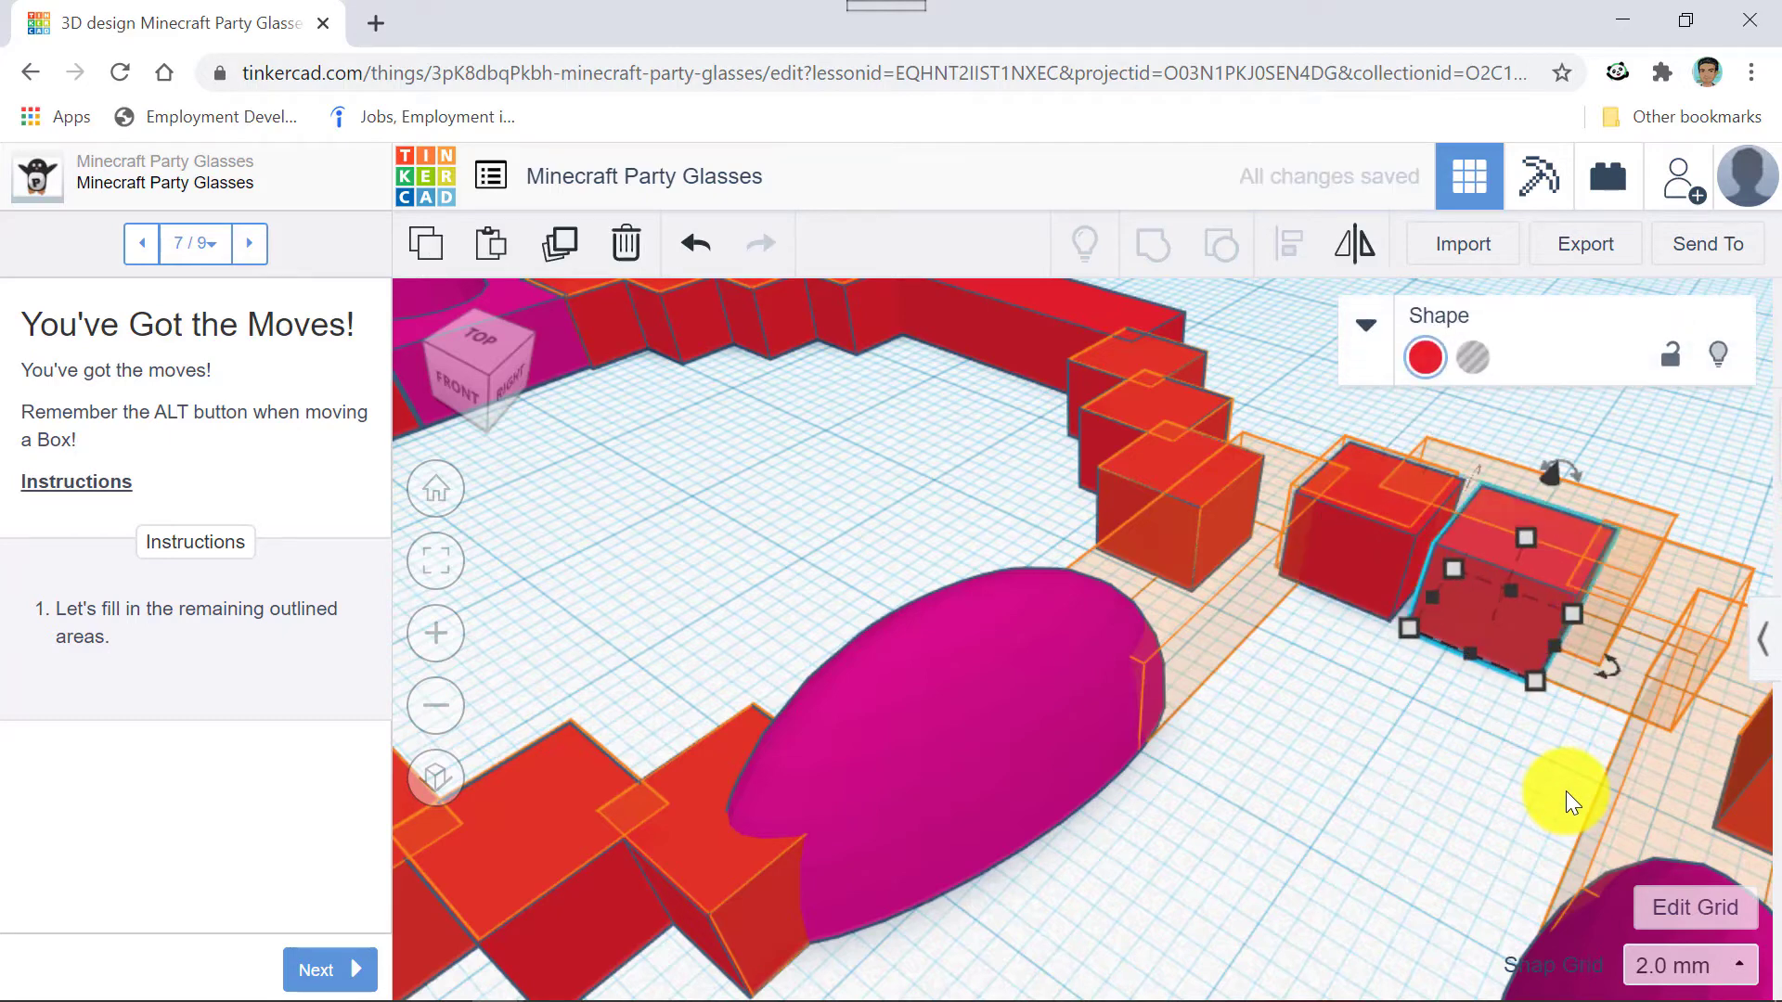
scroll(1046, 839, down, 3)
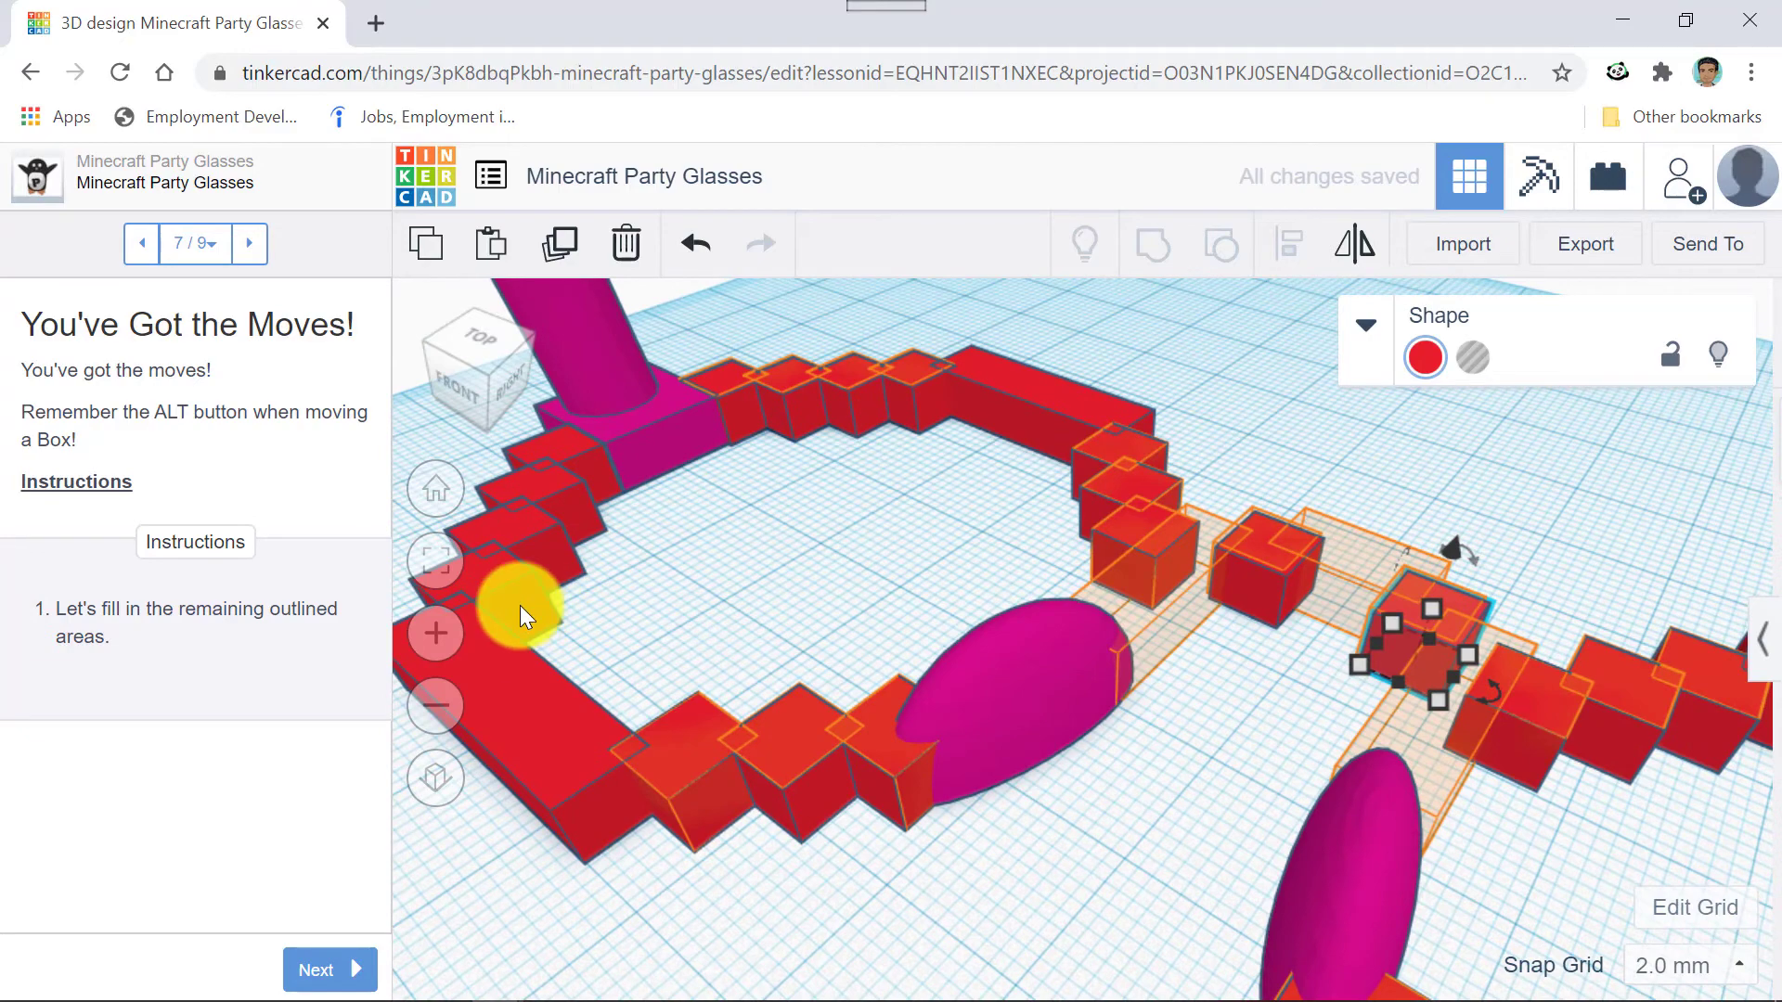
Set the Snap Grid to 0.1 mm and nudge the bridge box nearest the right lens left and back into its outline.
scroll(1599, 584, up, 3)
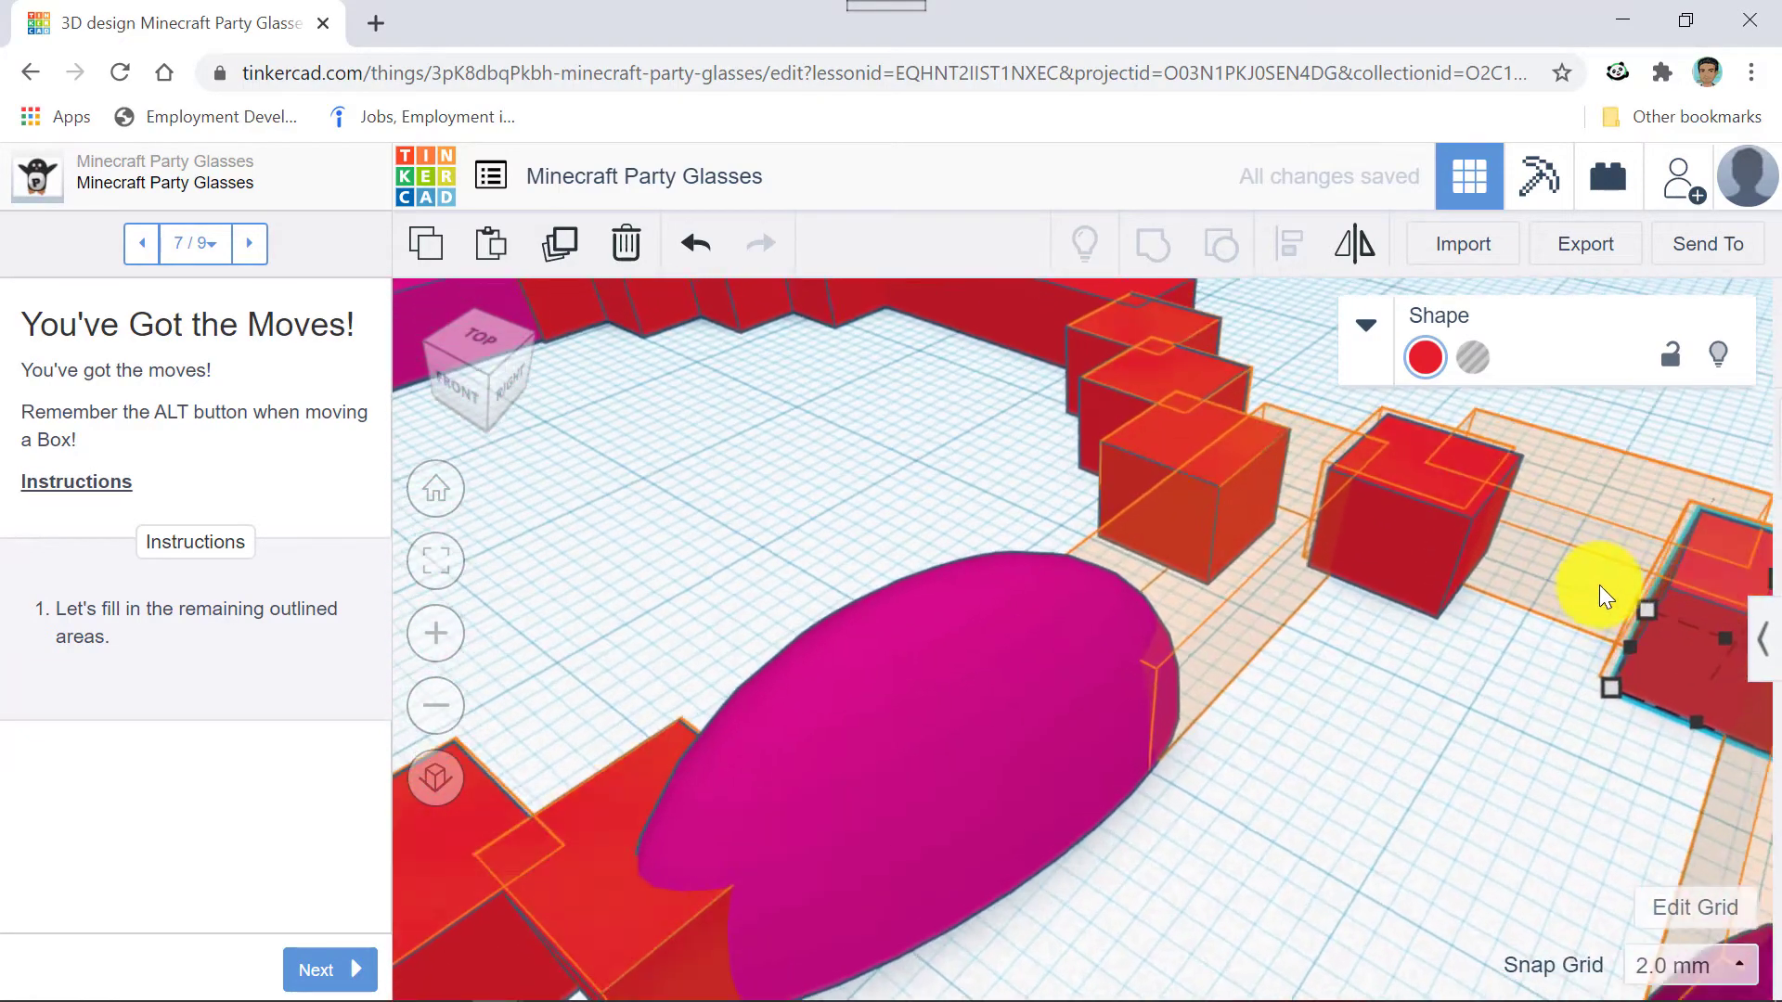
scroll(1599, 660, down, 2)
scroll(1694, 576, down, 2)
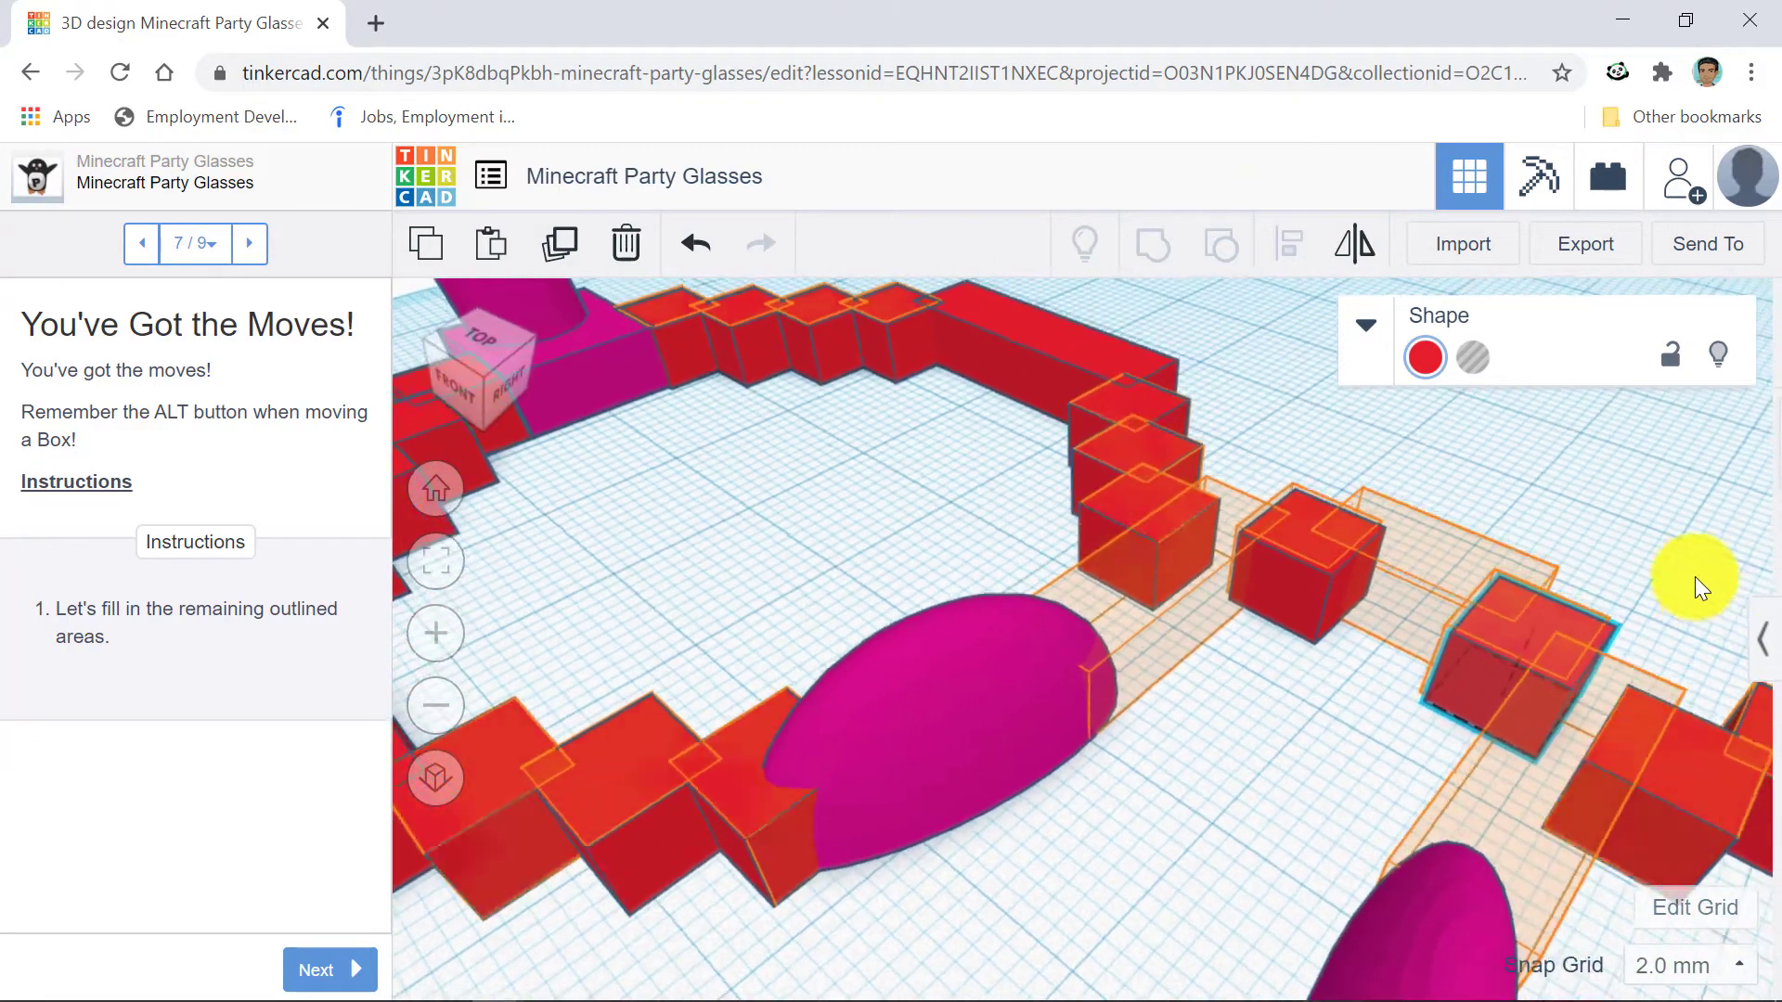
scroll(1677, 576, up, 2)
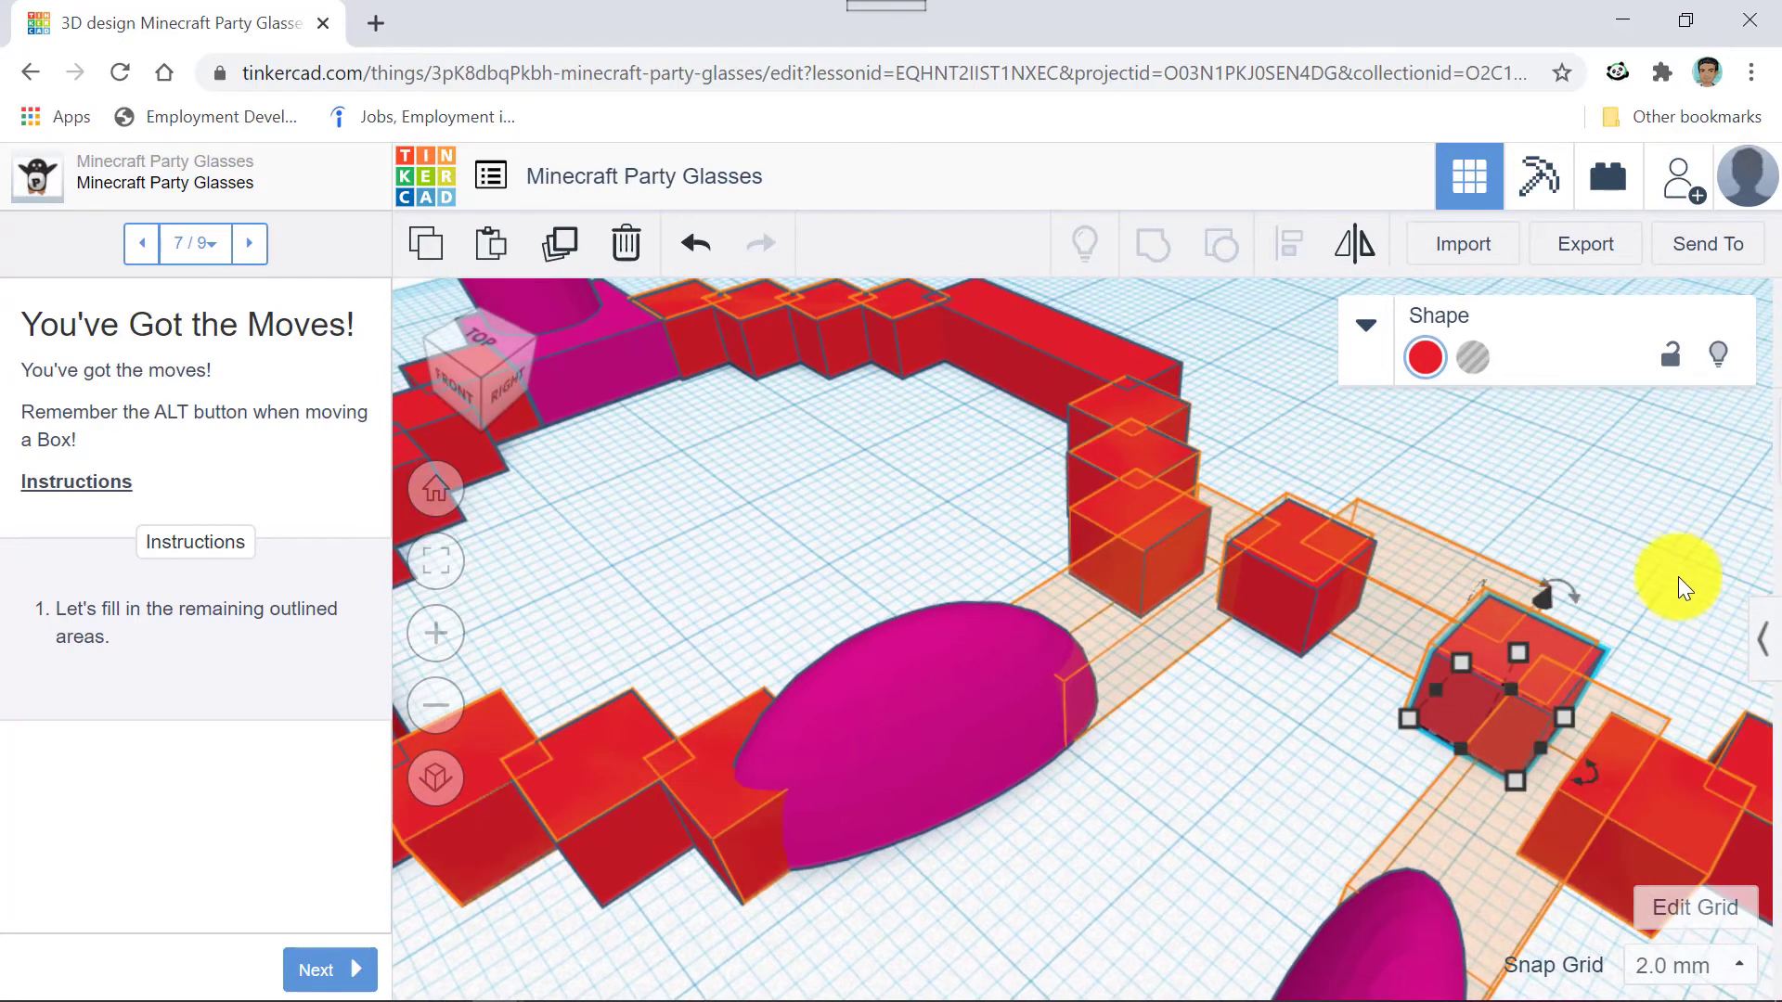
click(1670, 966)
click(1666, 728)
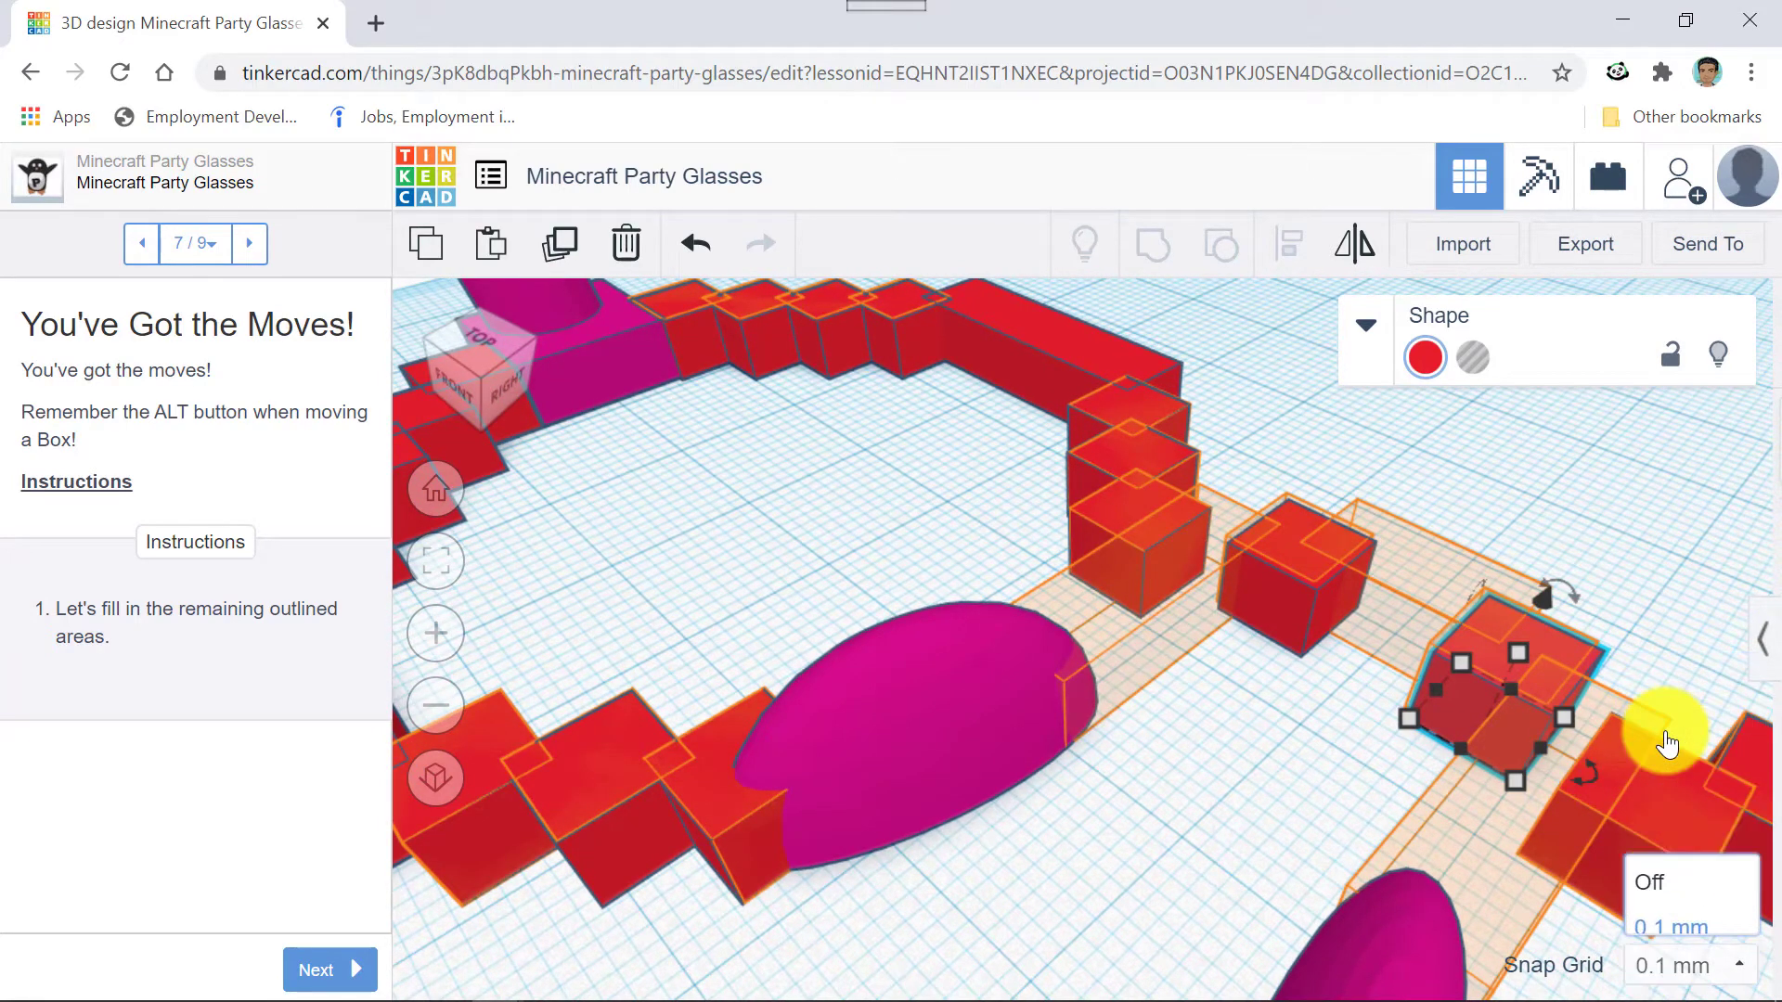
key(Left)
key(Left)
key(Left)
key(Left)
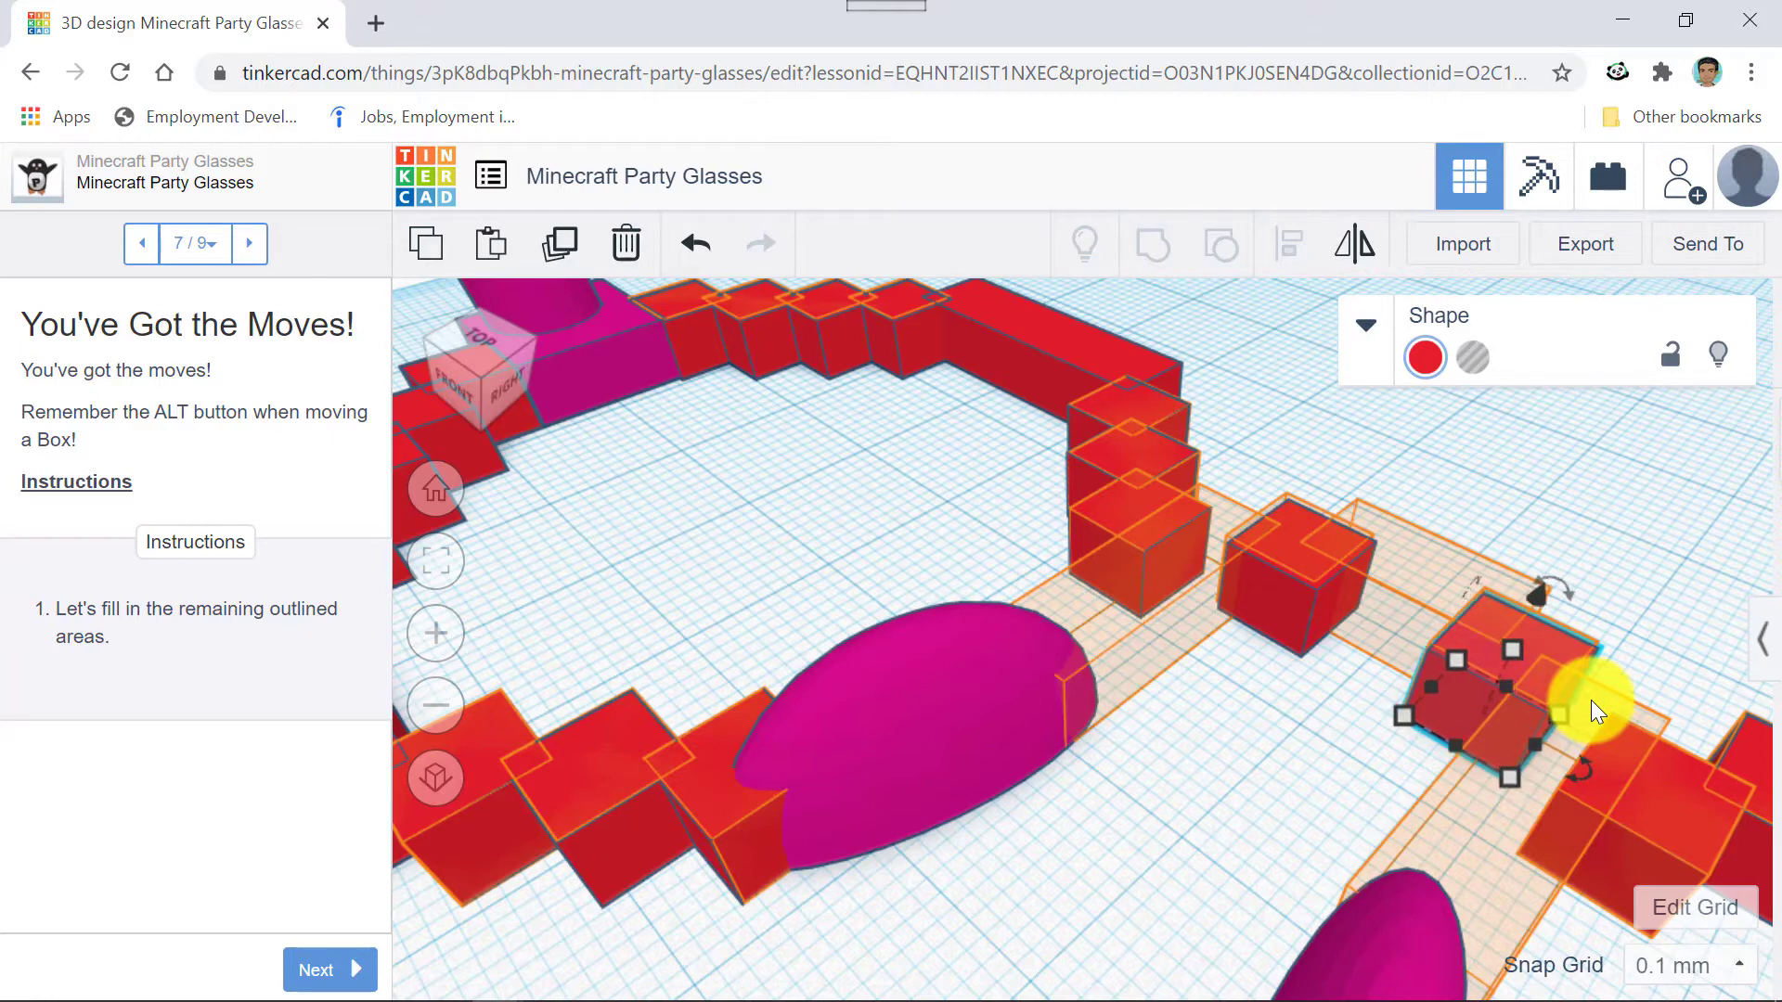
key(Up)
key(Up)
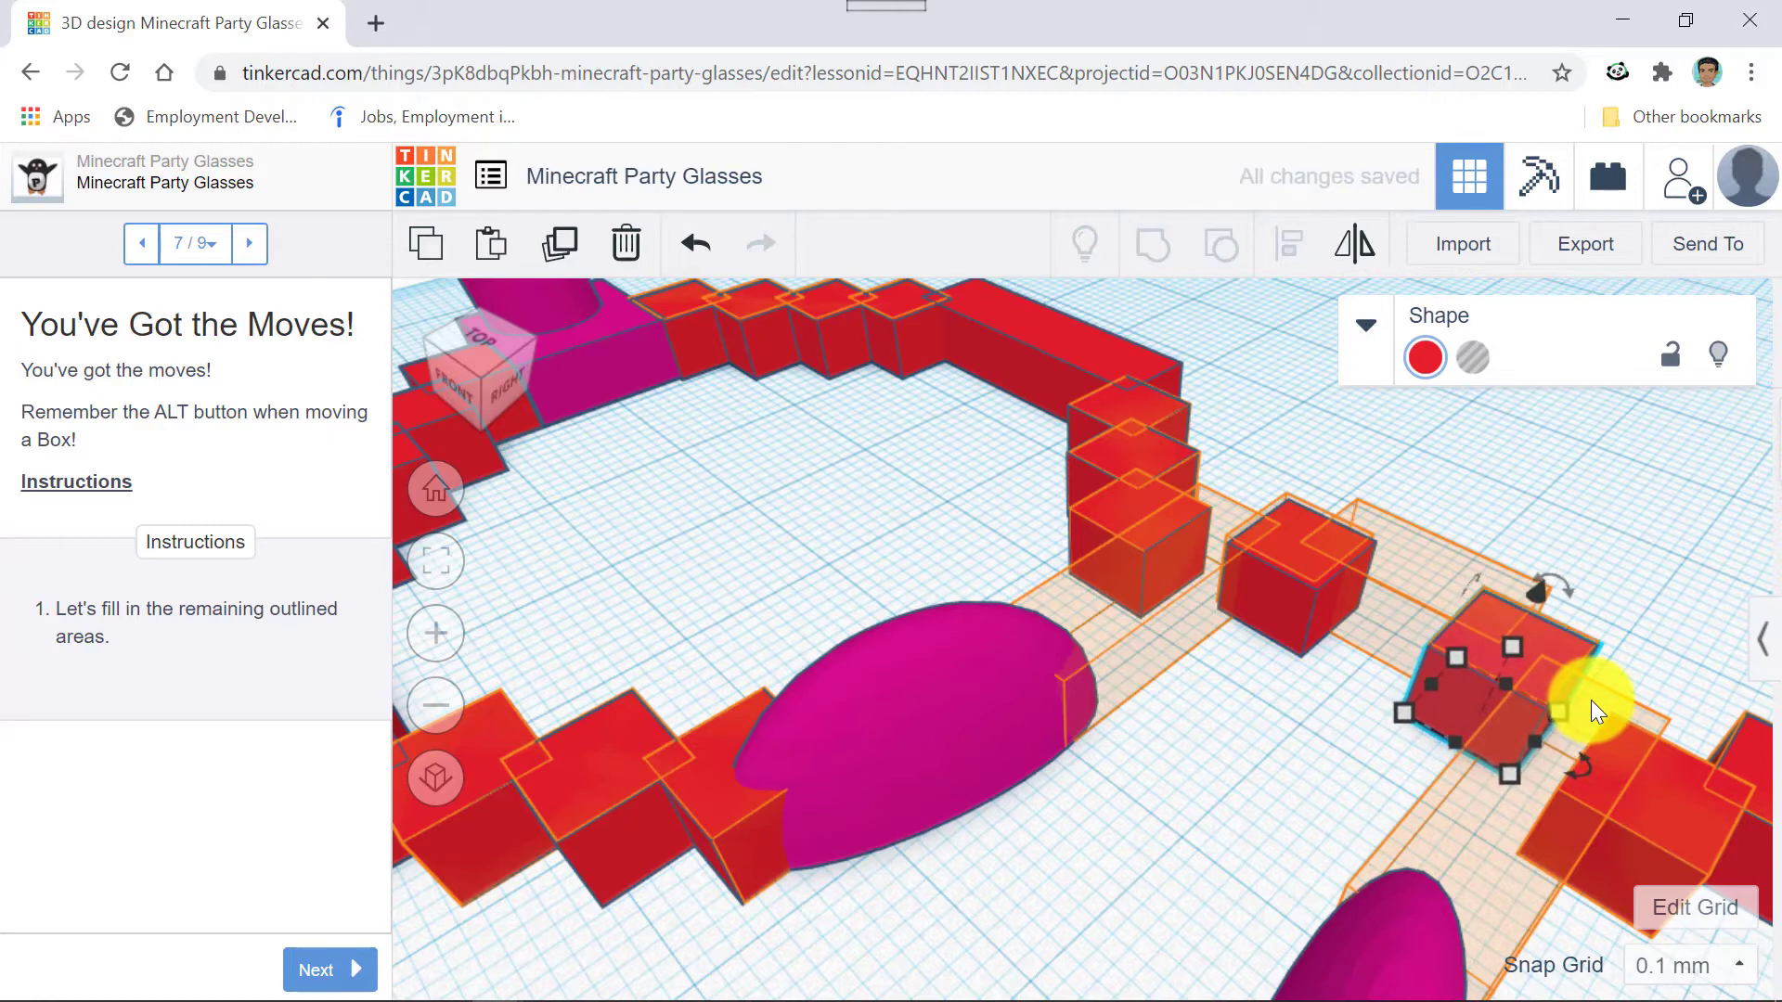
Fine-adjust the bridge box nearest the left lens left and back until its faces match the outlined cube.
click(1298, 584)
key(Up)
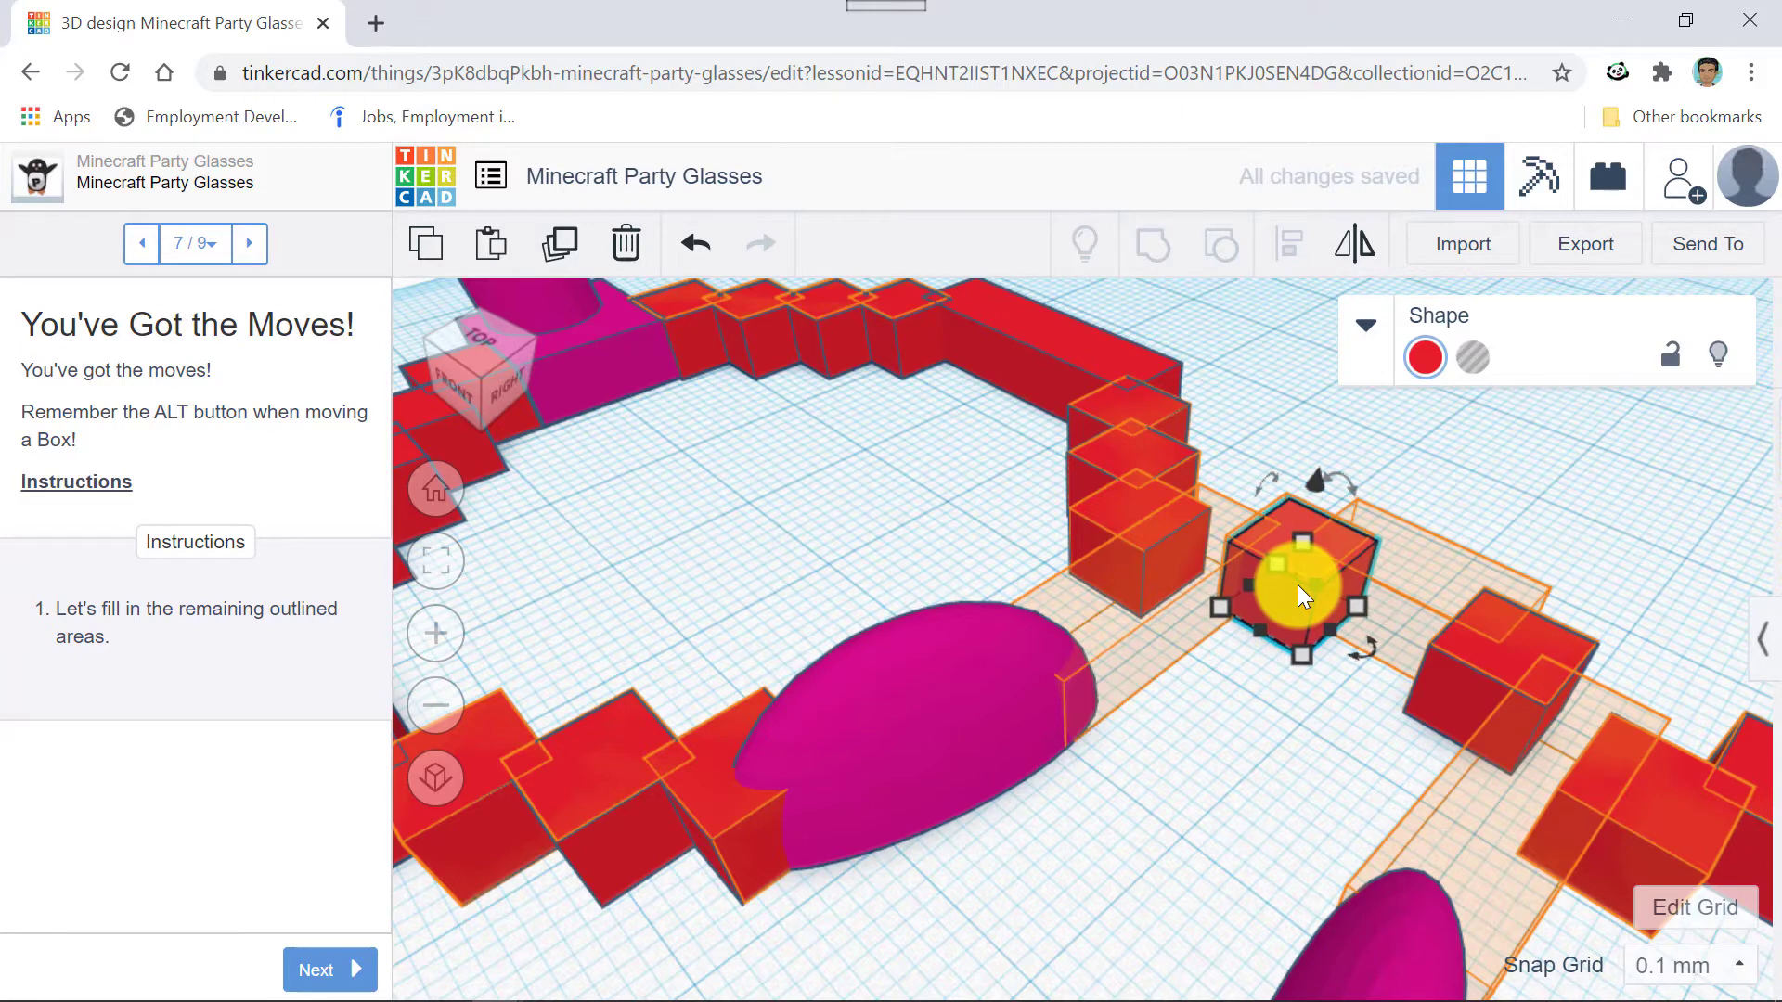
key(Left)
key(Left)
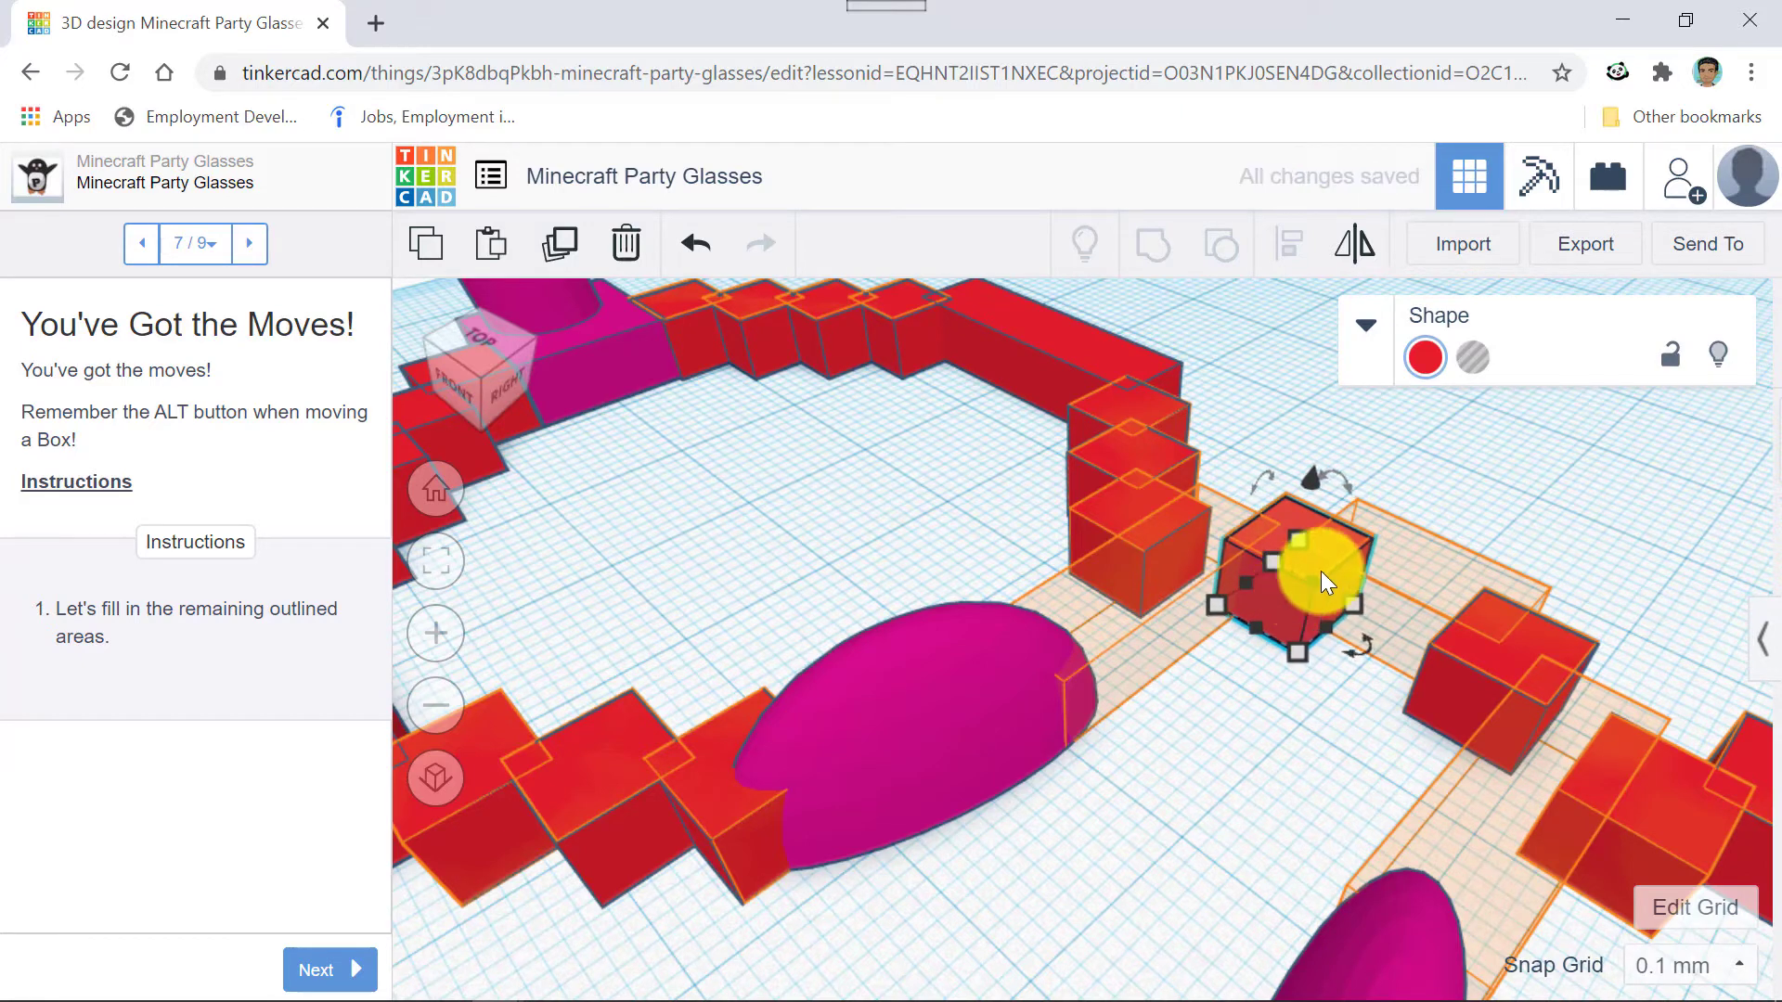
scroll(1335, 549, up, 5)
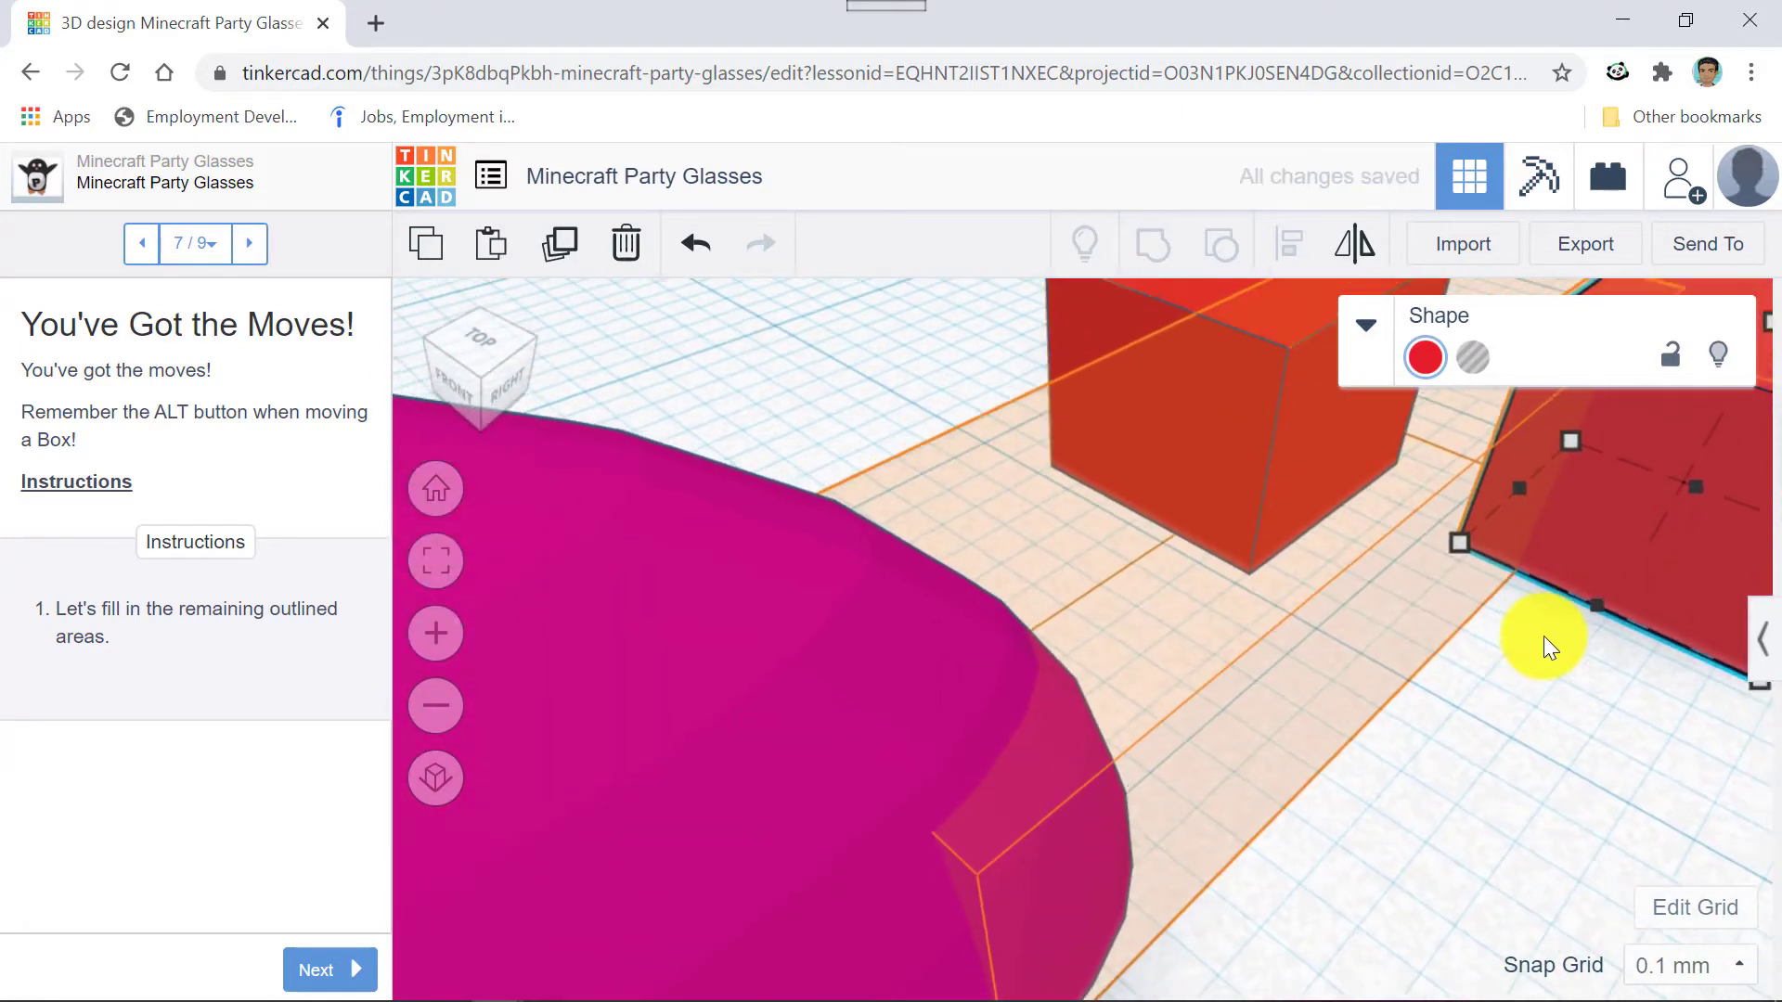
scroll(1415, 696, down, 5)
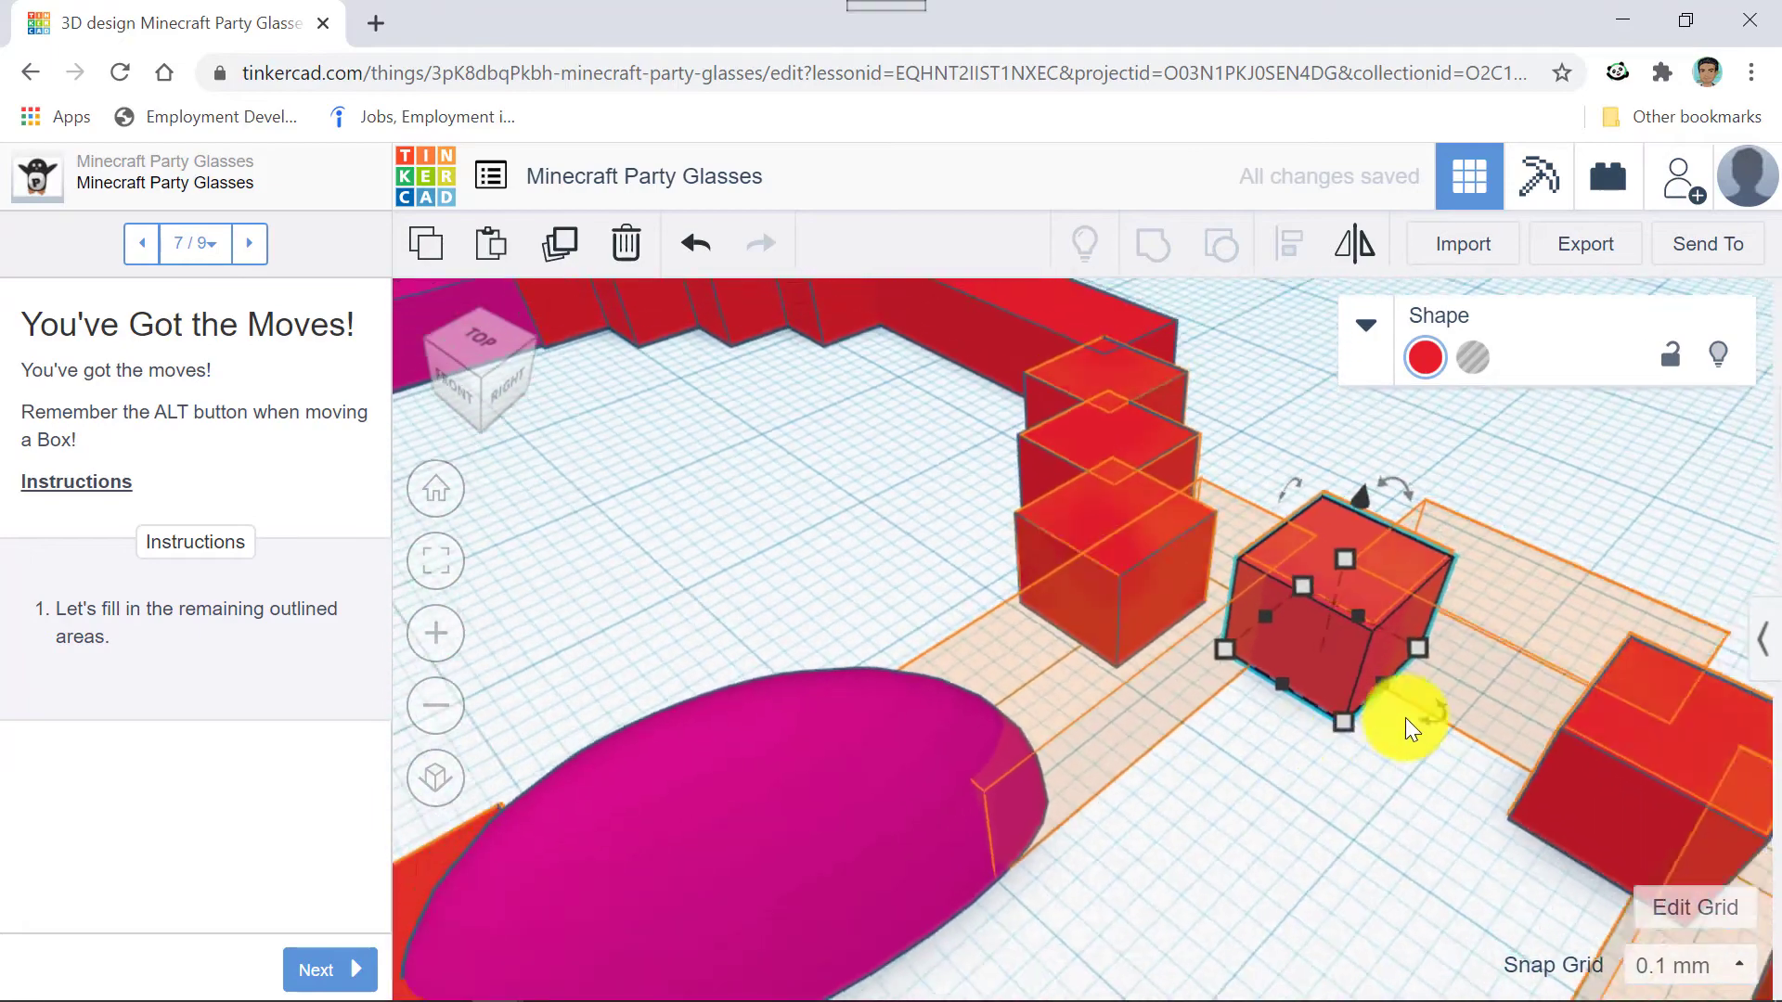
right_drag(1444, 473, 1313, 773)
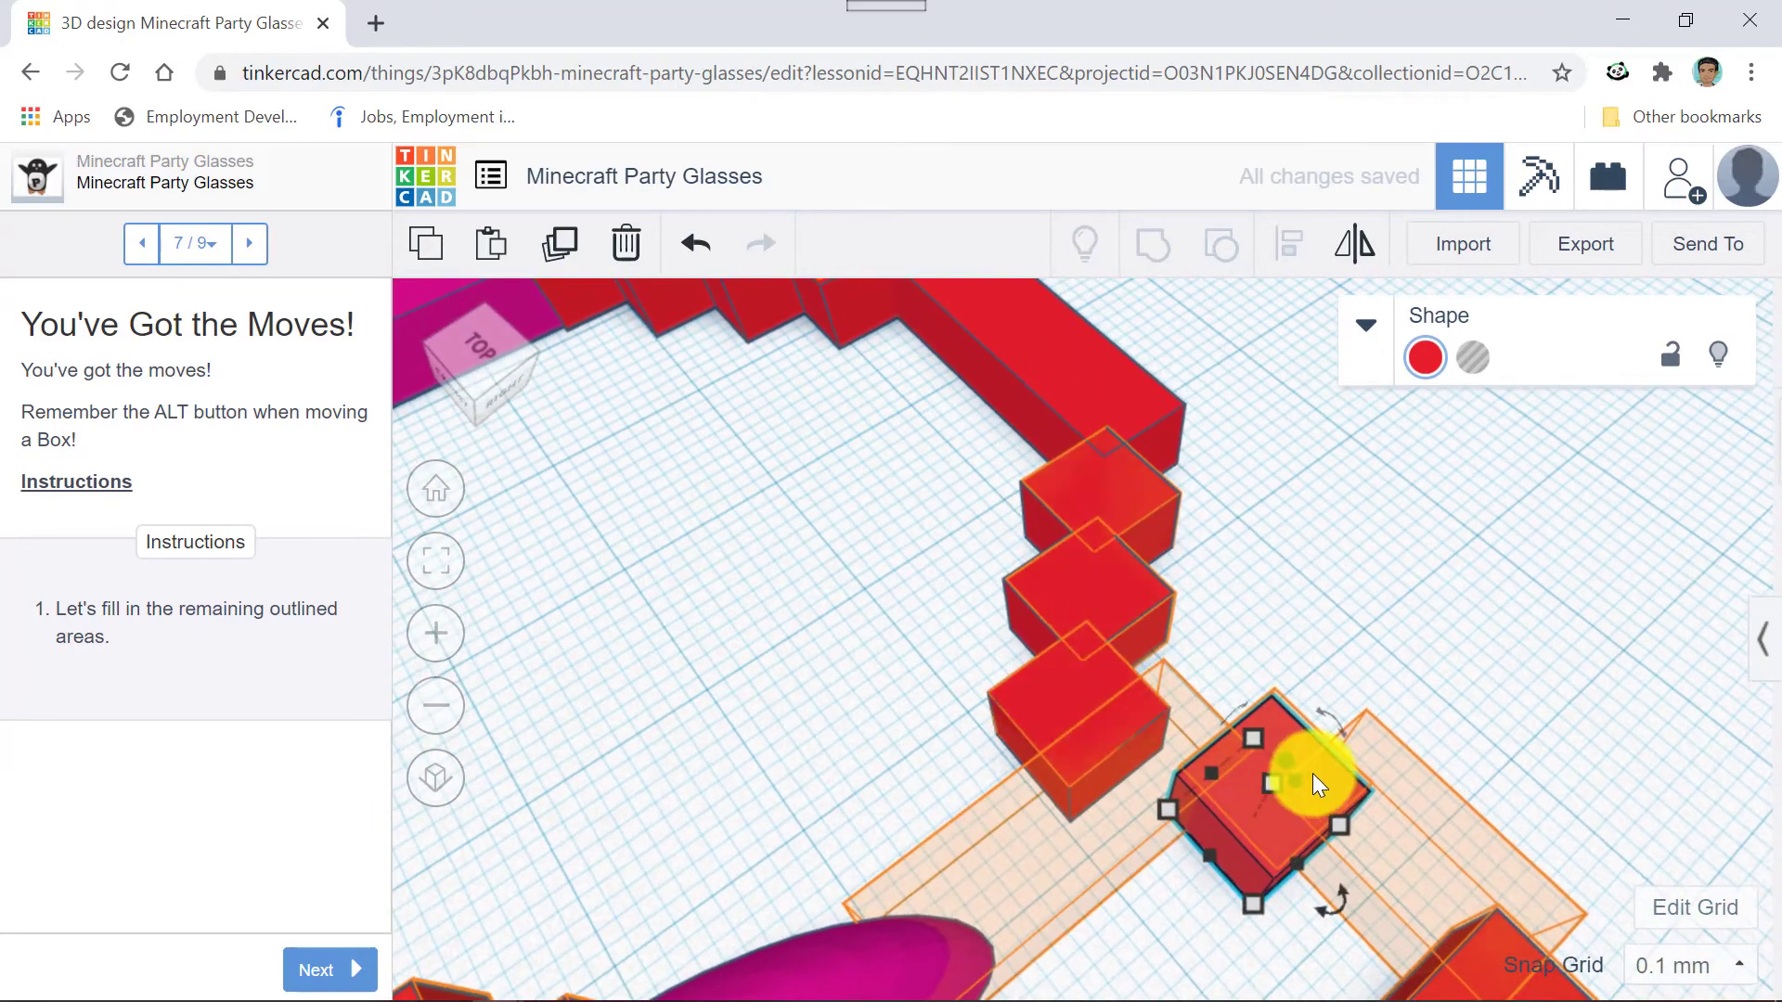
scroll(1302, 782, up, 3)
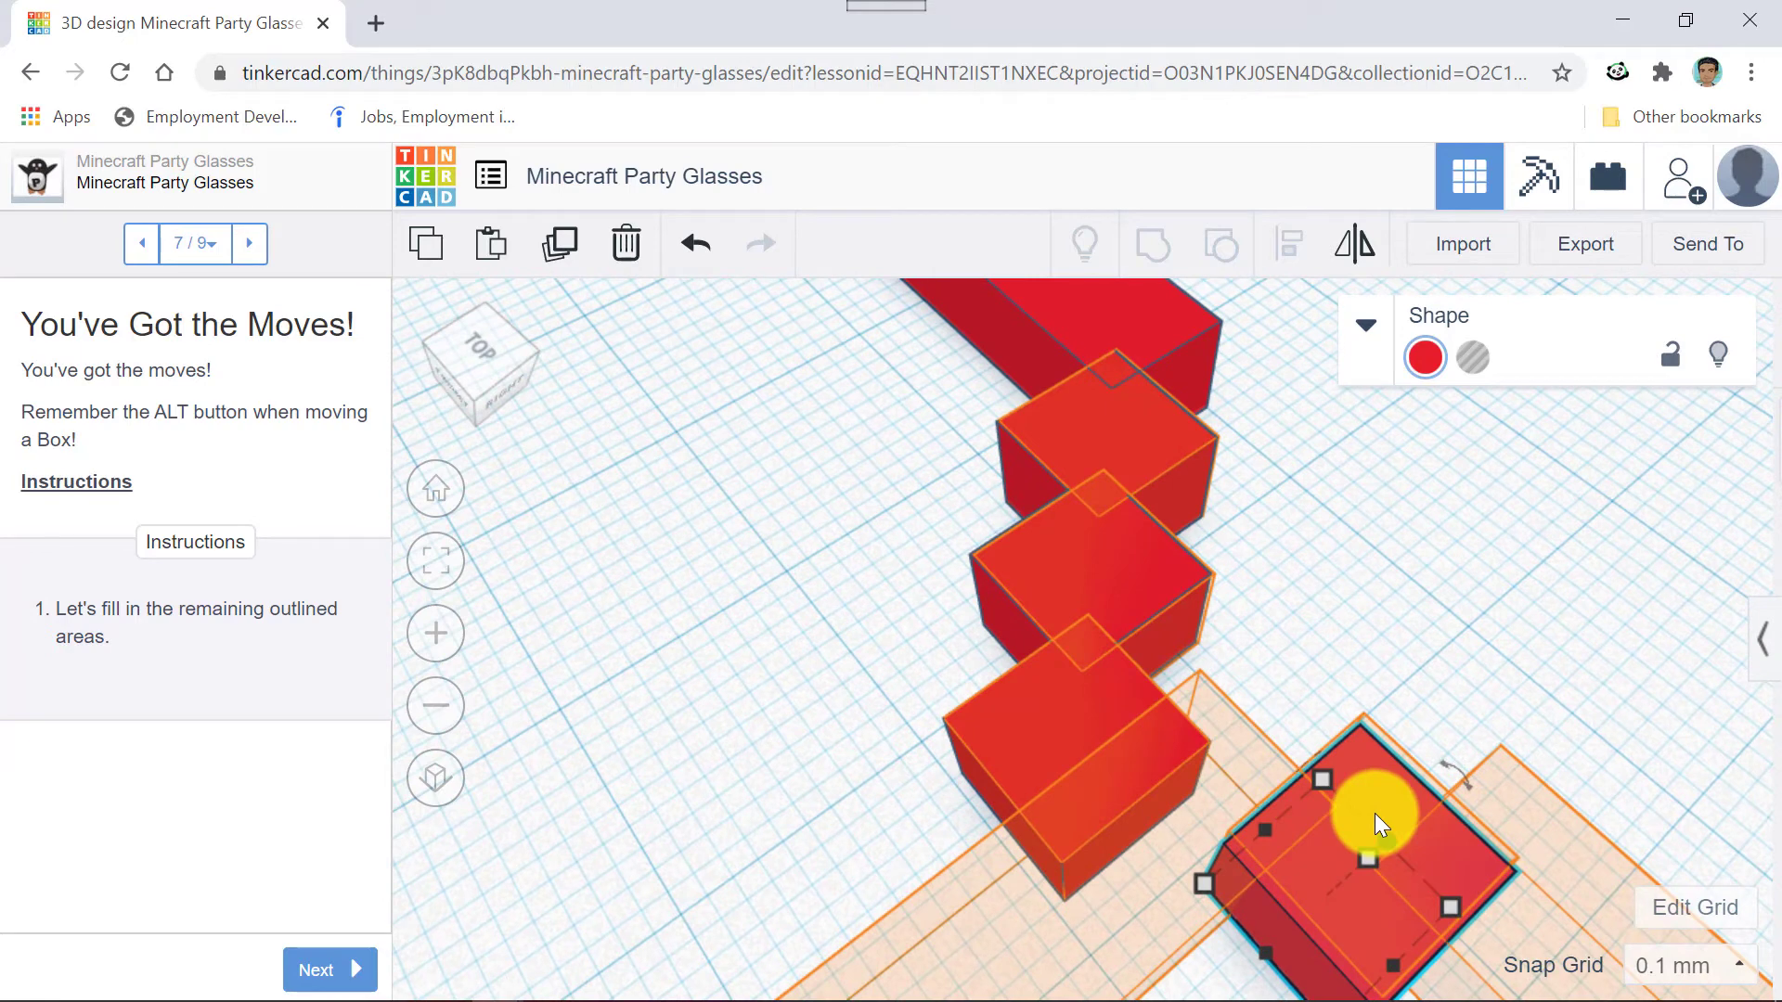
key(Up)
key(Up)
key(Up)
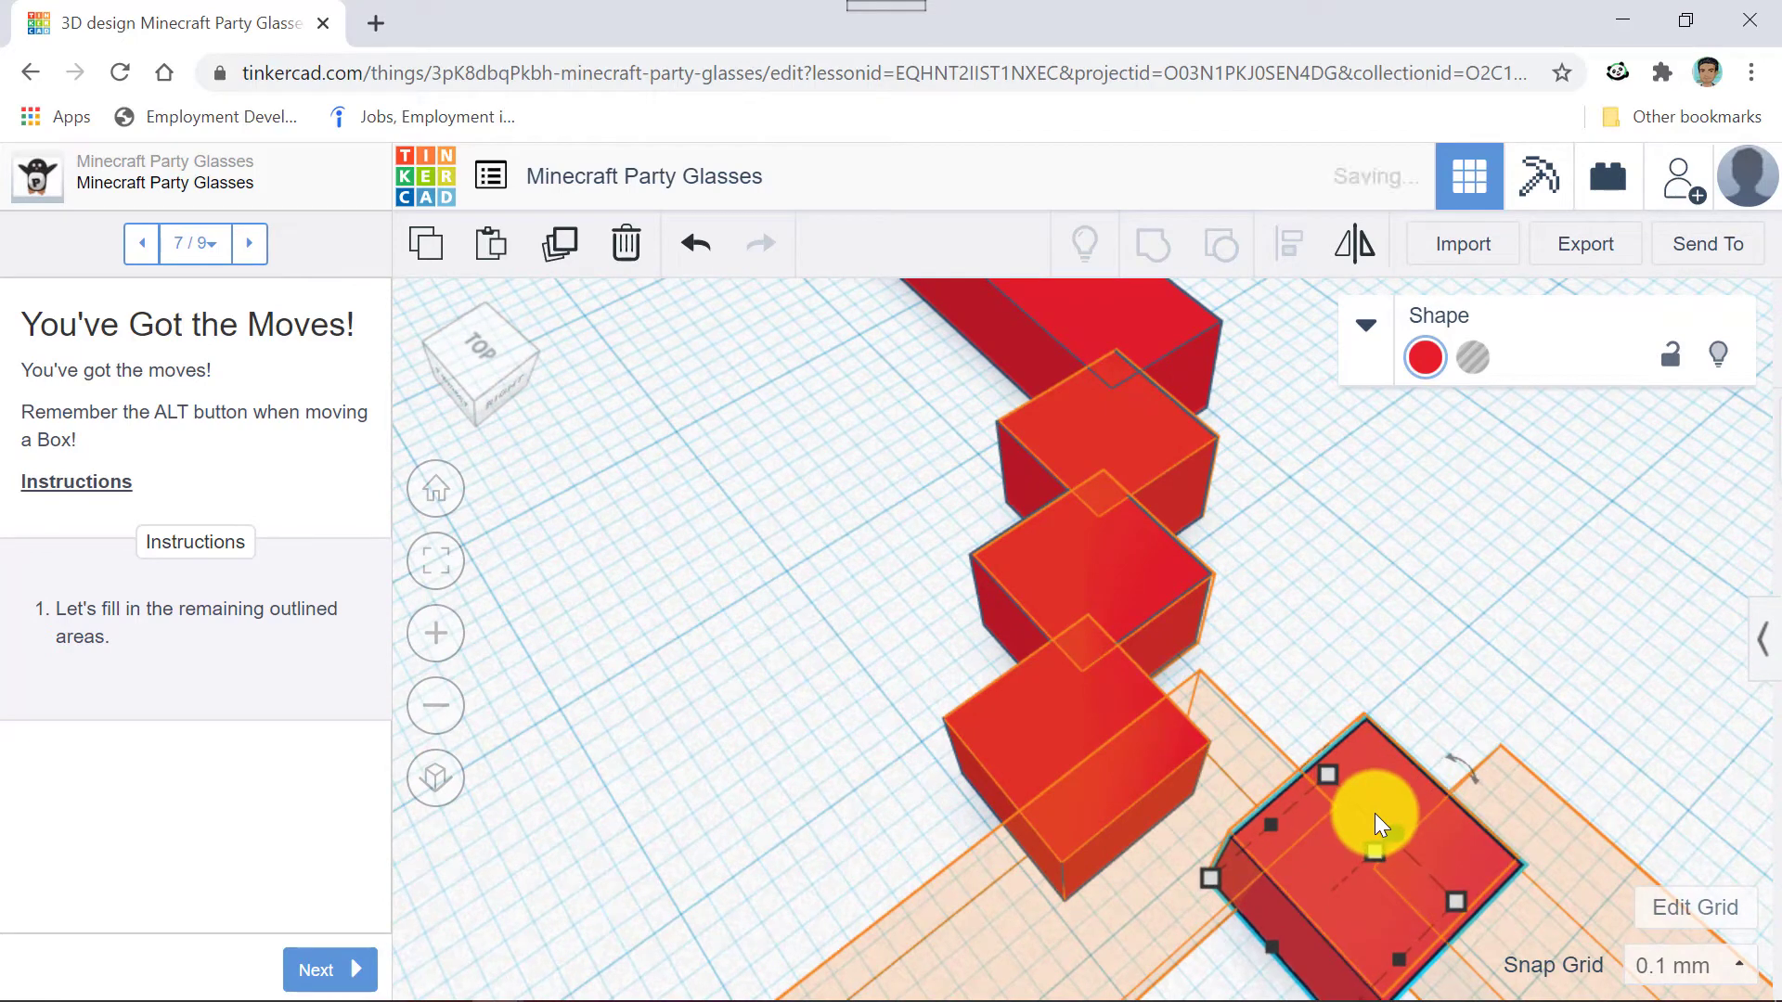
key(Left)
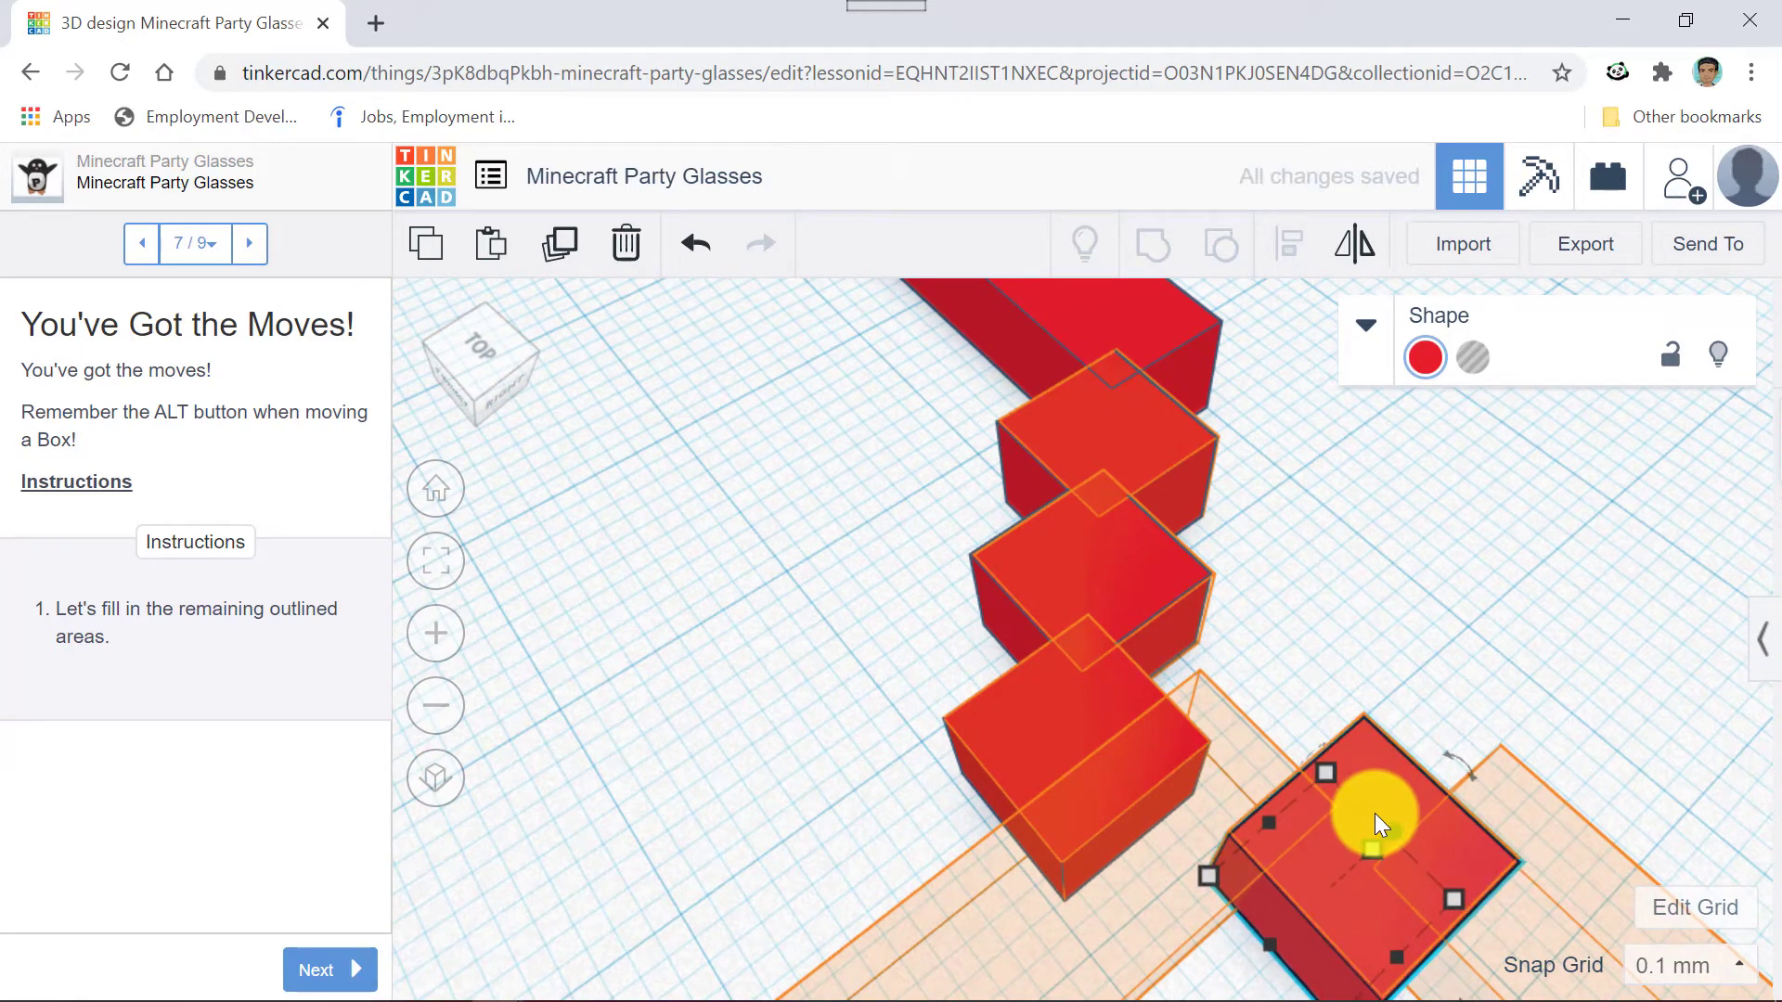
scroll(1403, 737, down, 3)
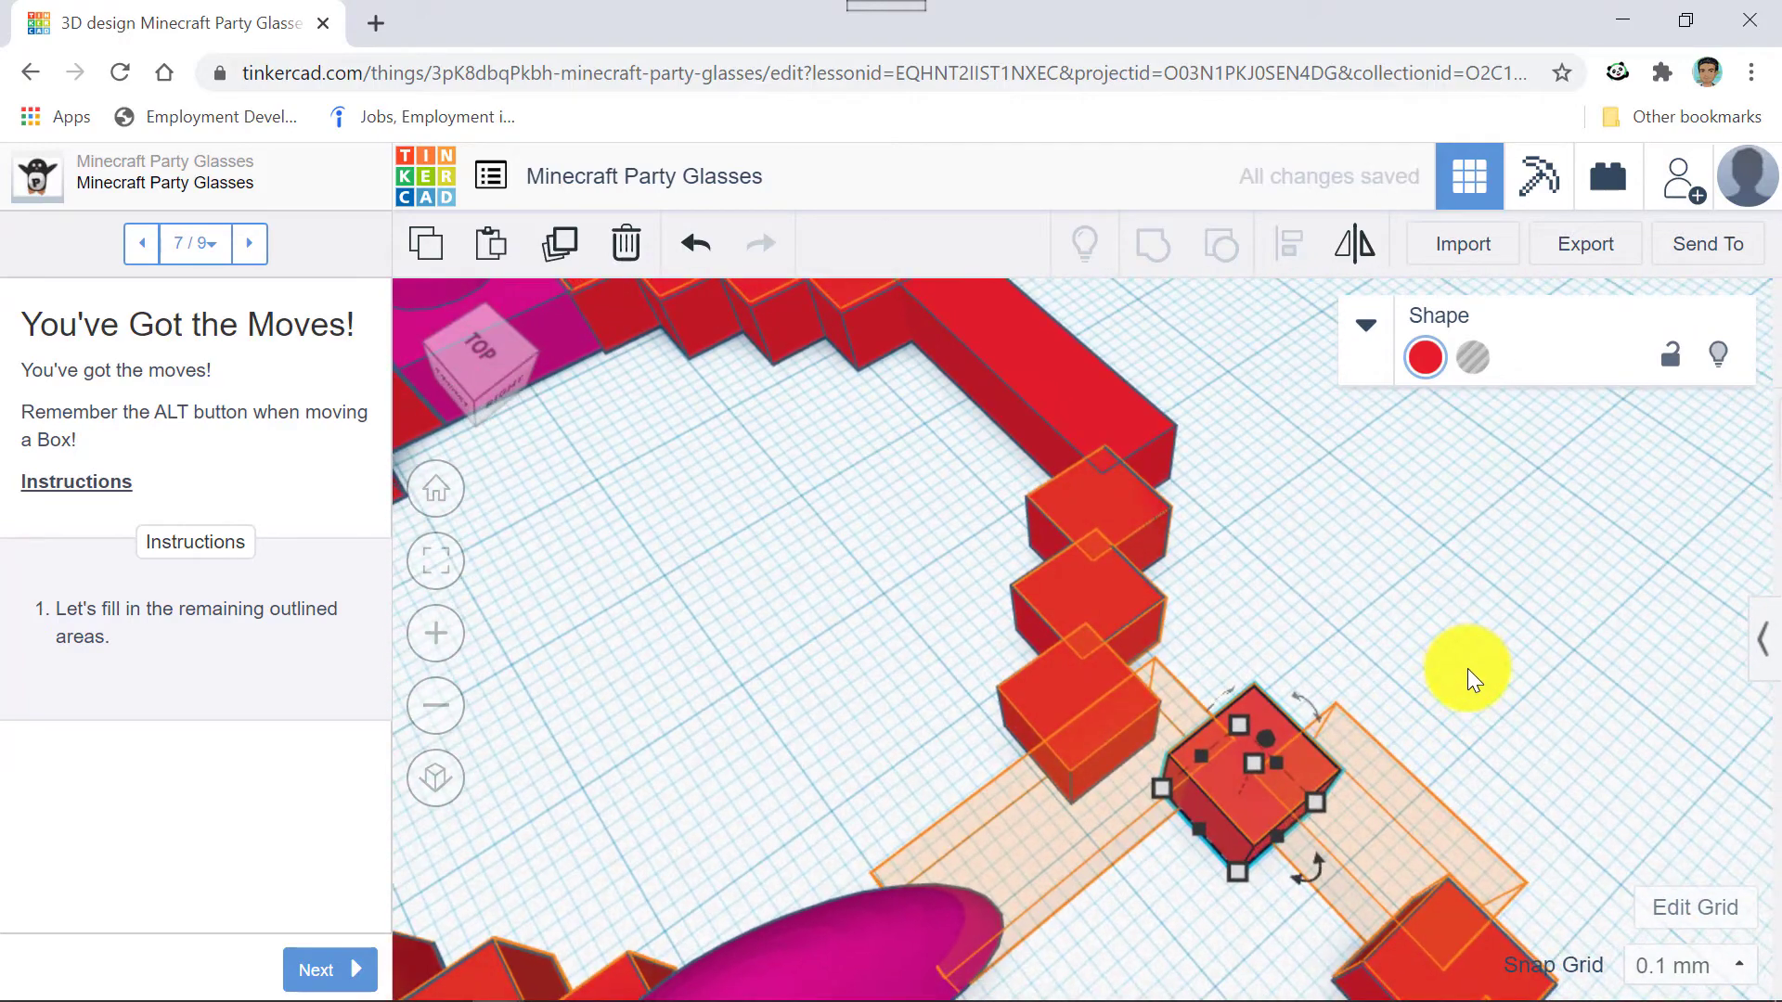
scroll(1489, 655, down, 3)
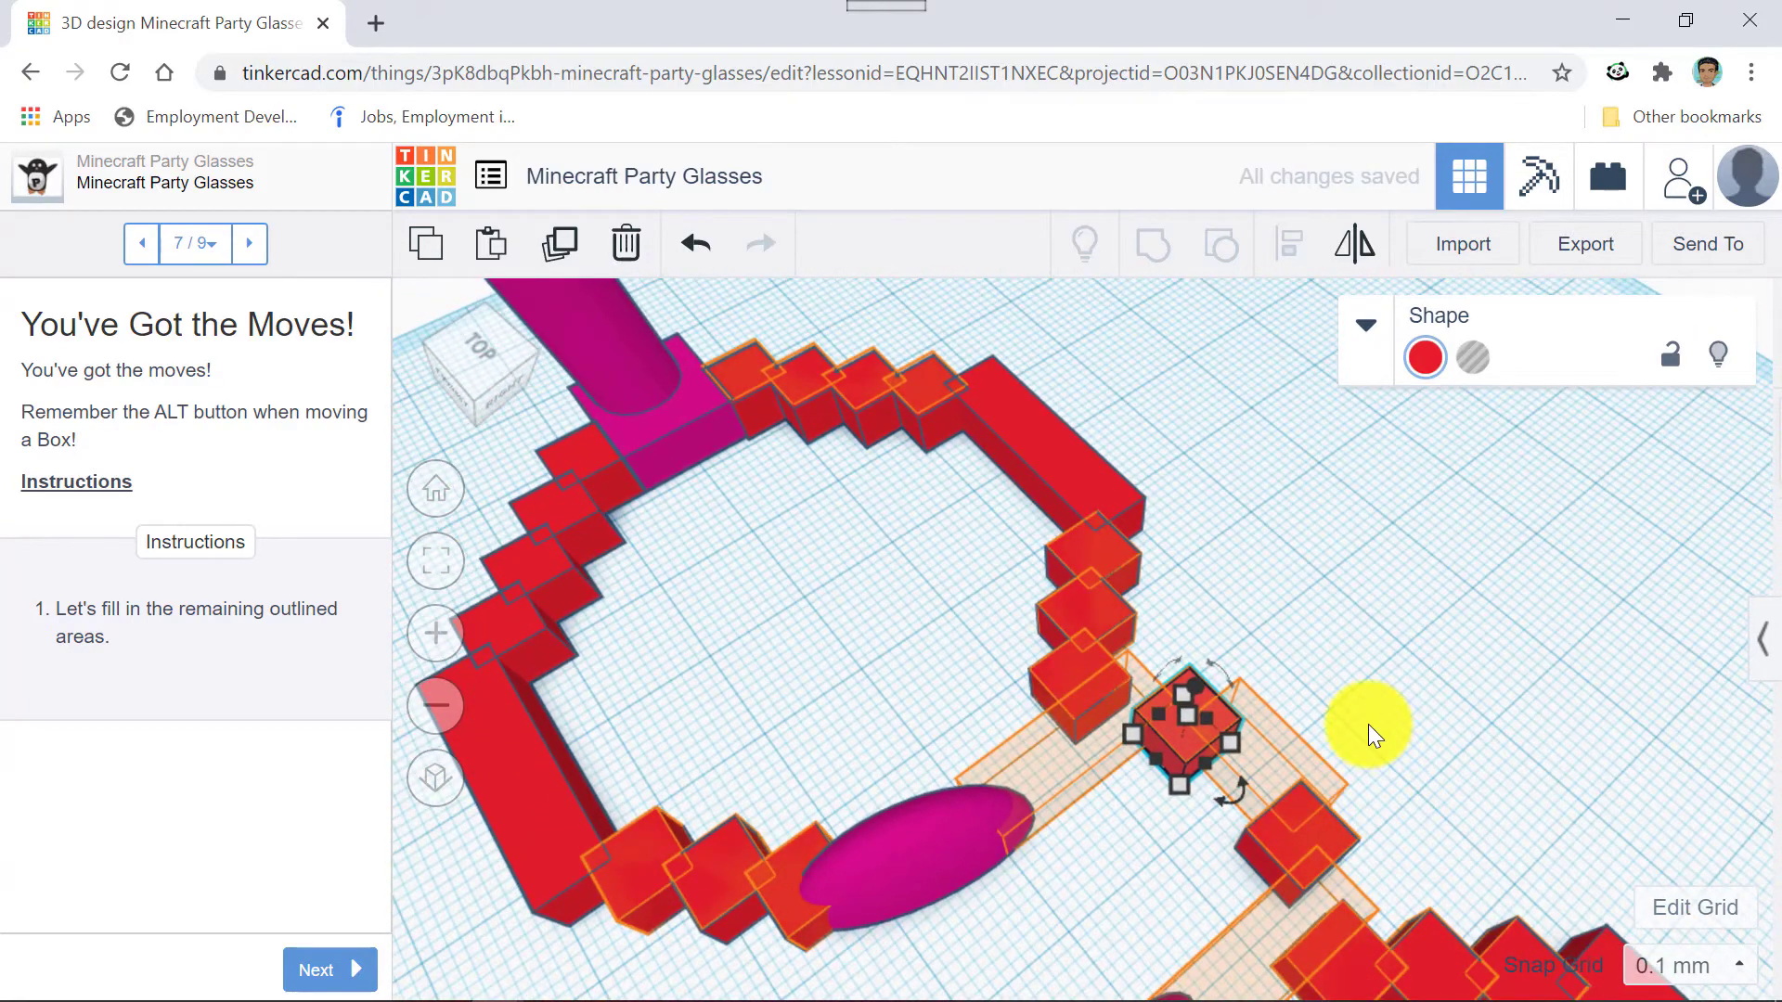
Duplicate the left bridge box to its right and nudge the copy back toward the rear edge of the outlined bridge bar.
scroll(1404, 672, up, 2)
right_drag(1404, 671, 1431, 667)
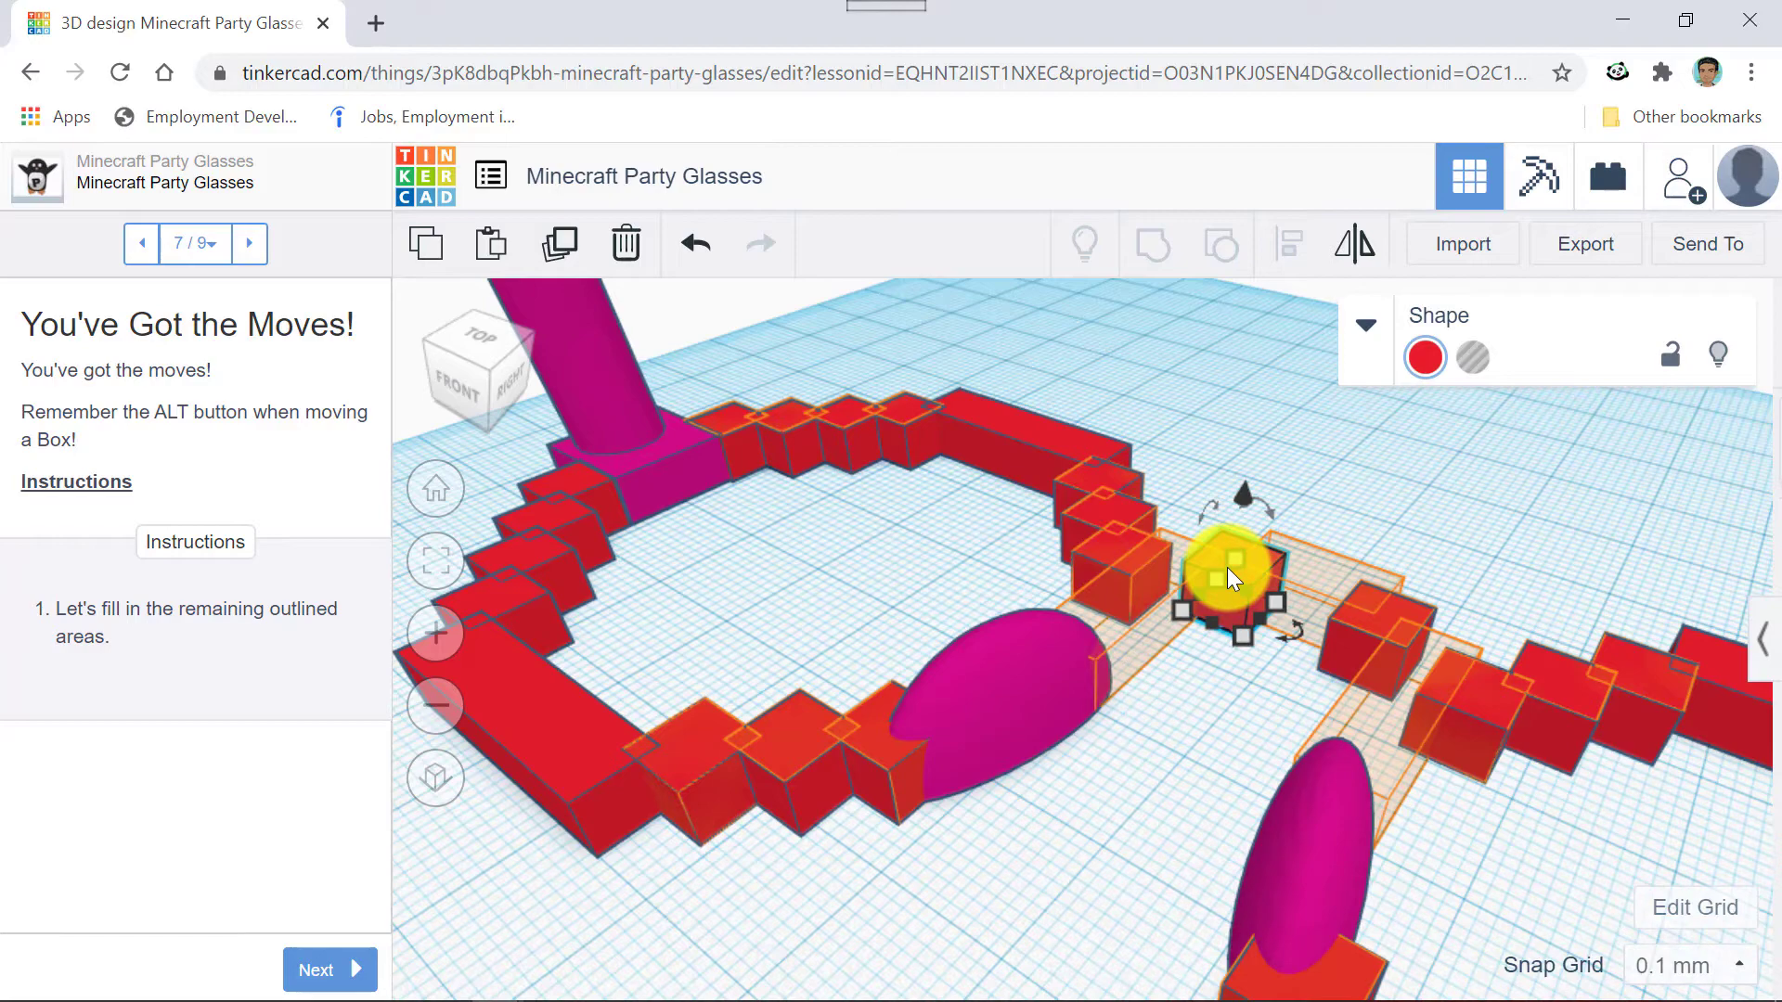
drag(1226, 567, 1258, 587)
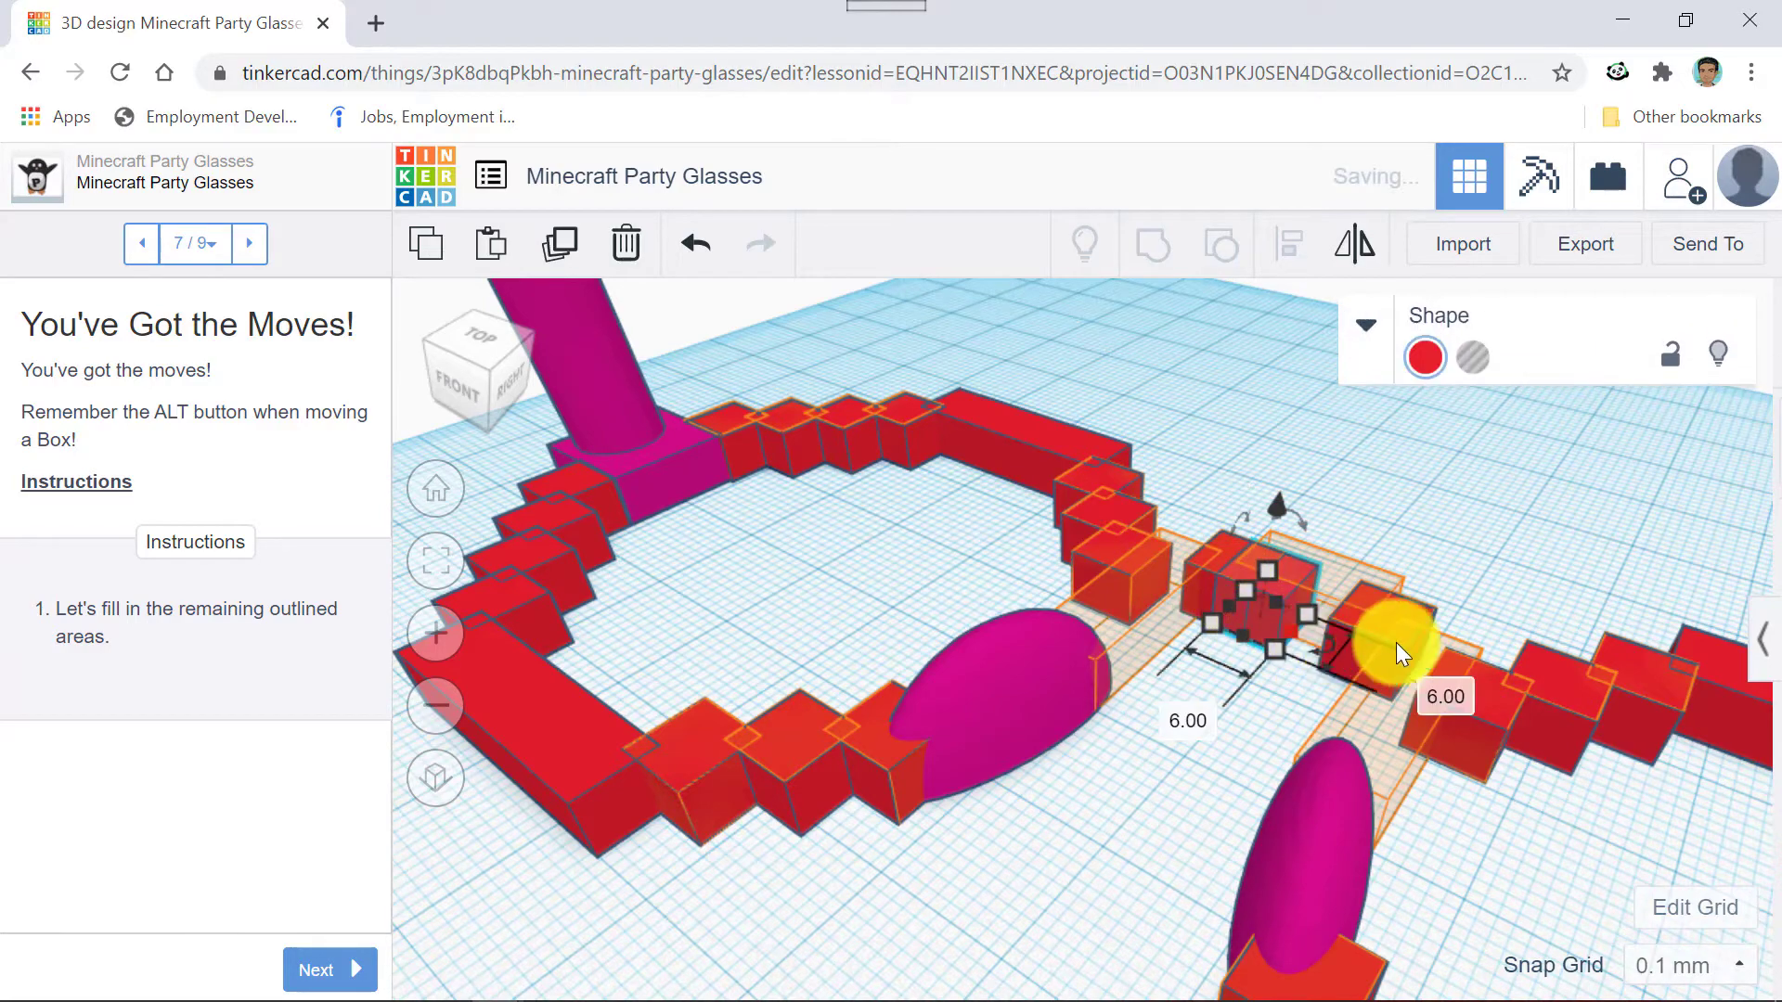
scroll(1314, 624, up, 3)
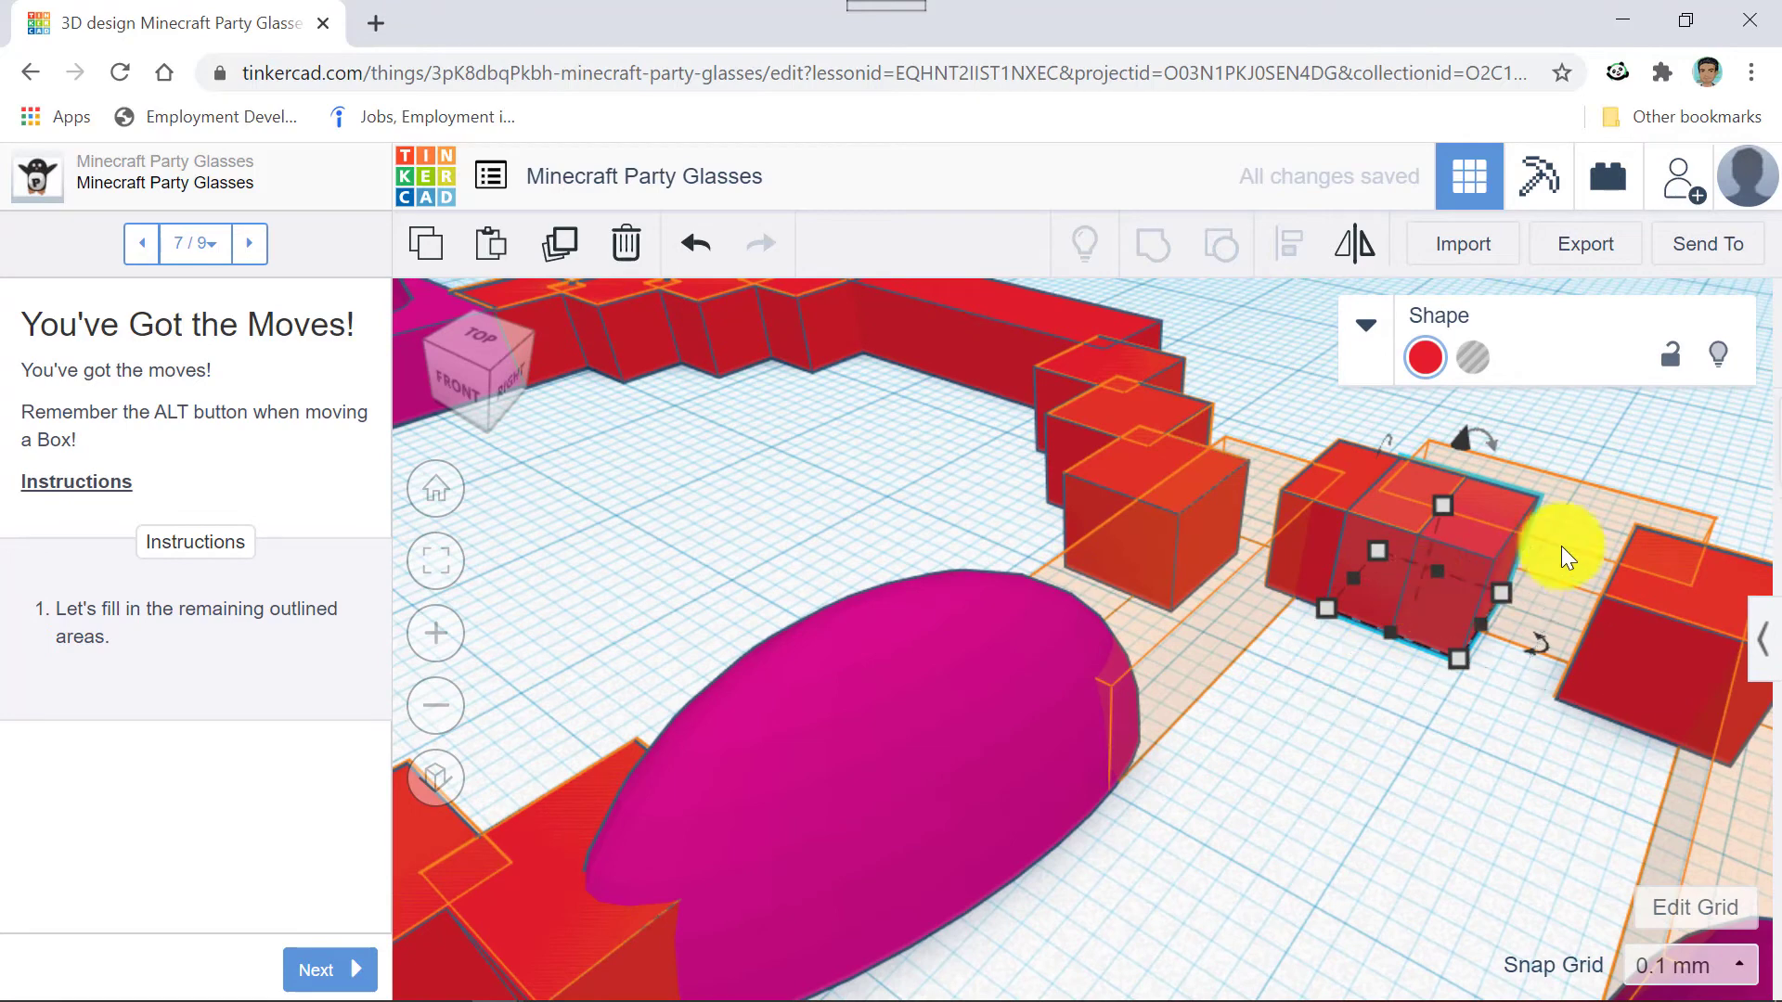
right_drag(1601, 530, 1575, 546)
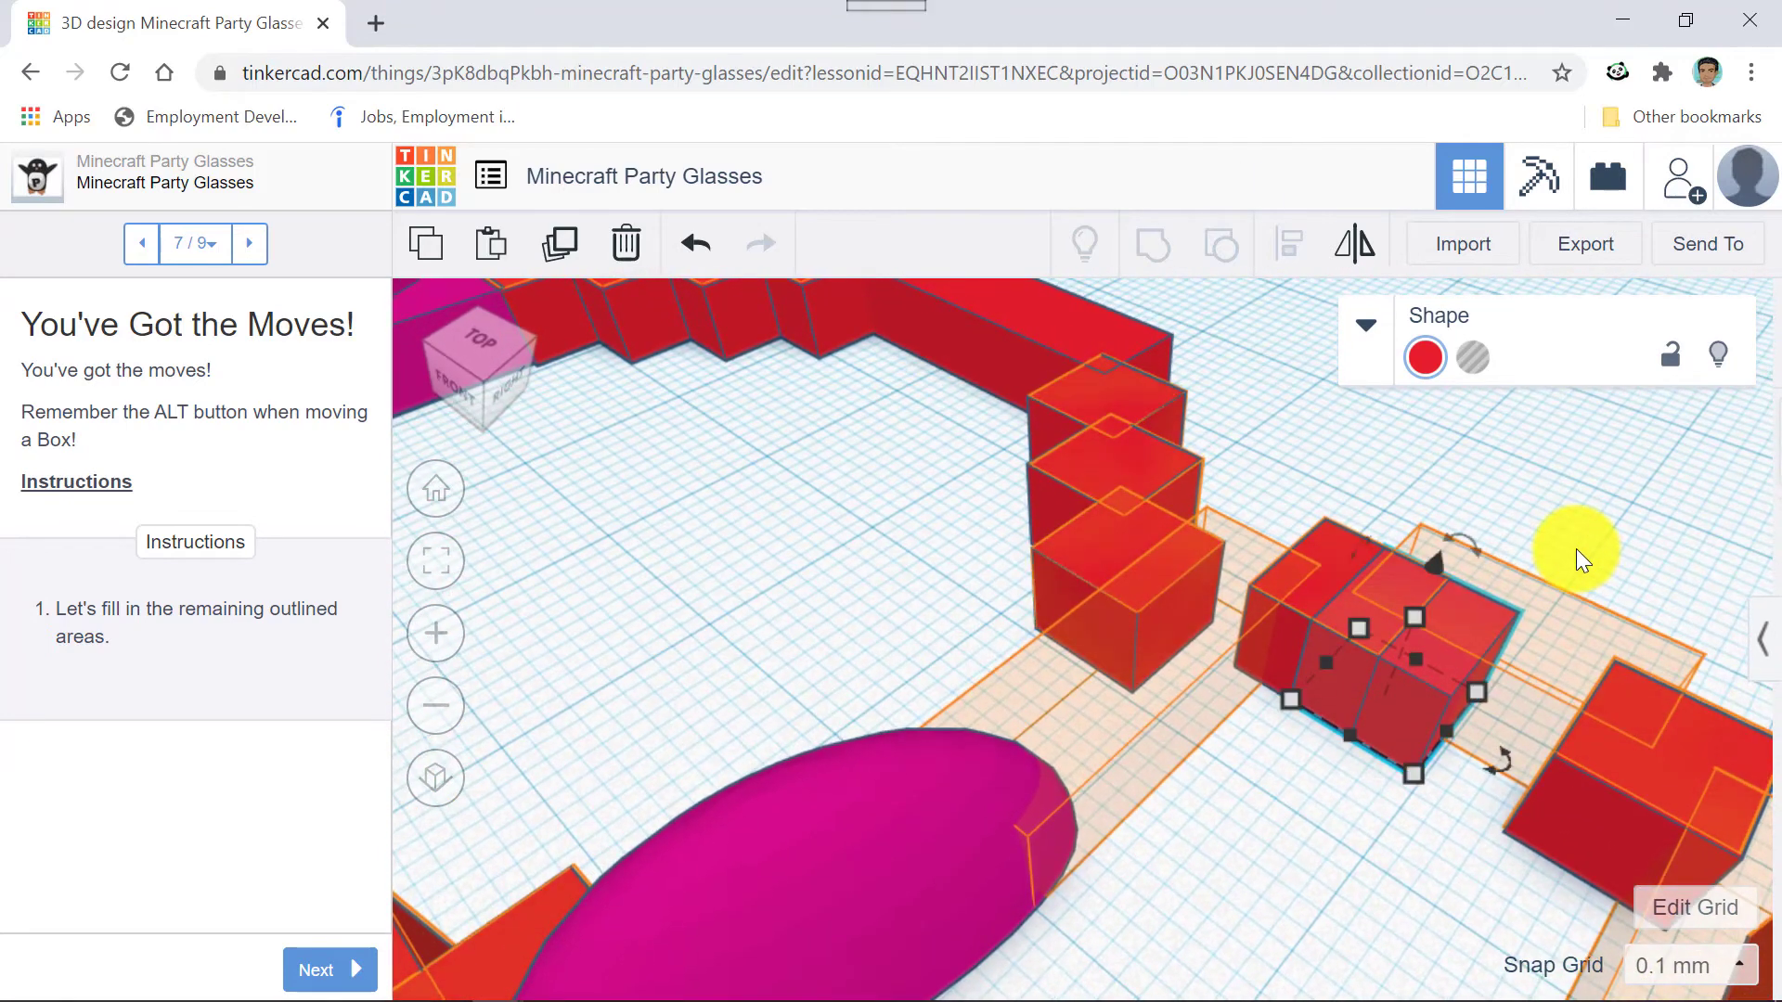
key(Up)
key(Up)
key(Up)
key(Up)
key(Up)
key(Up)
key(Up)
key(Up)
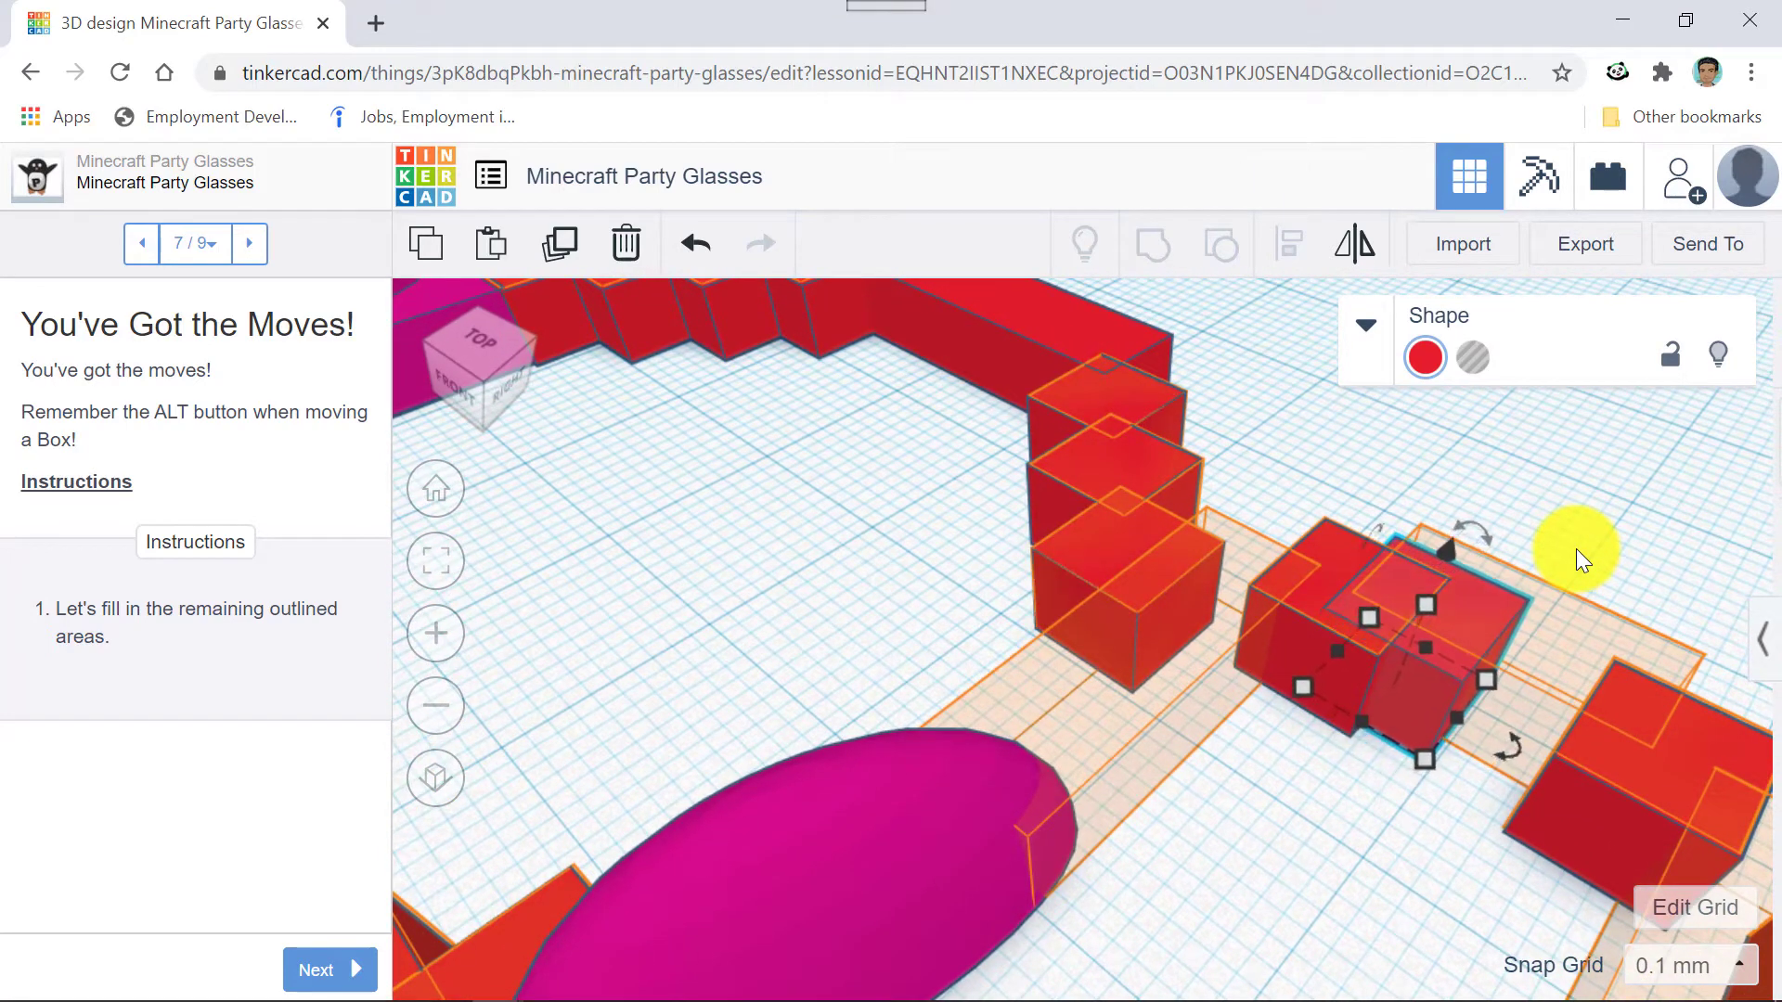
key(Up)
key(Up)
key(Up)
key(Up)
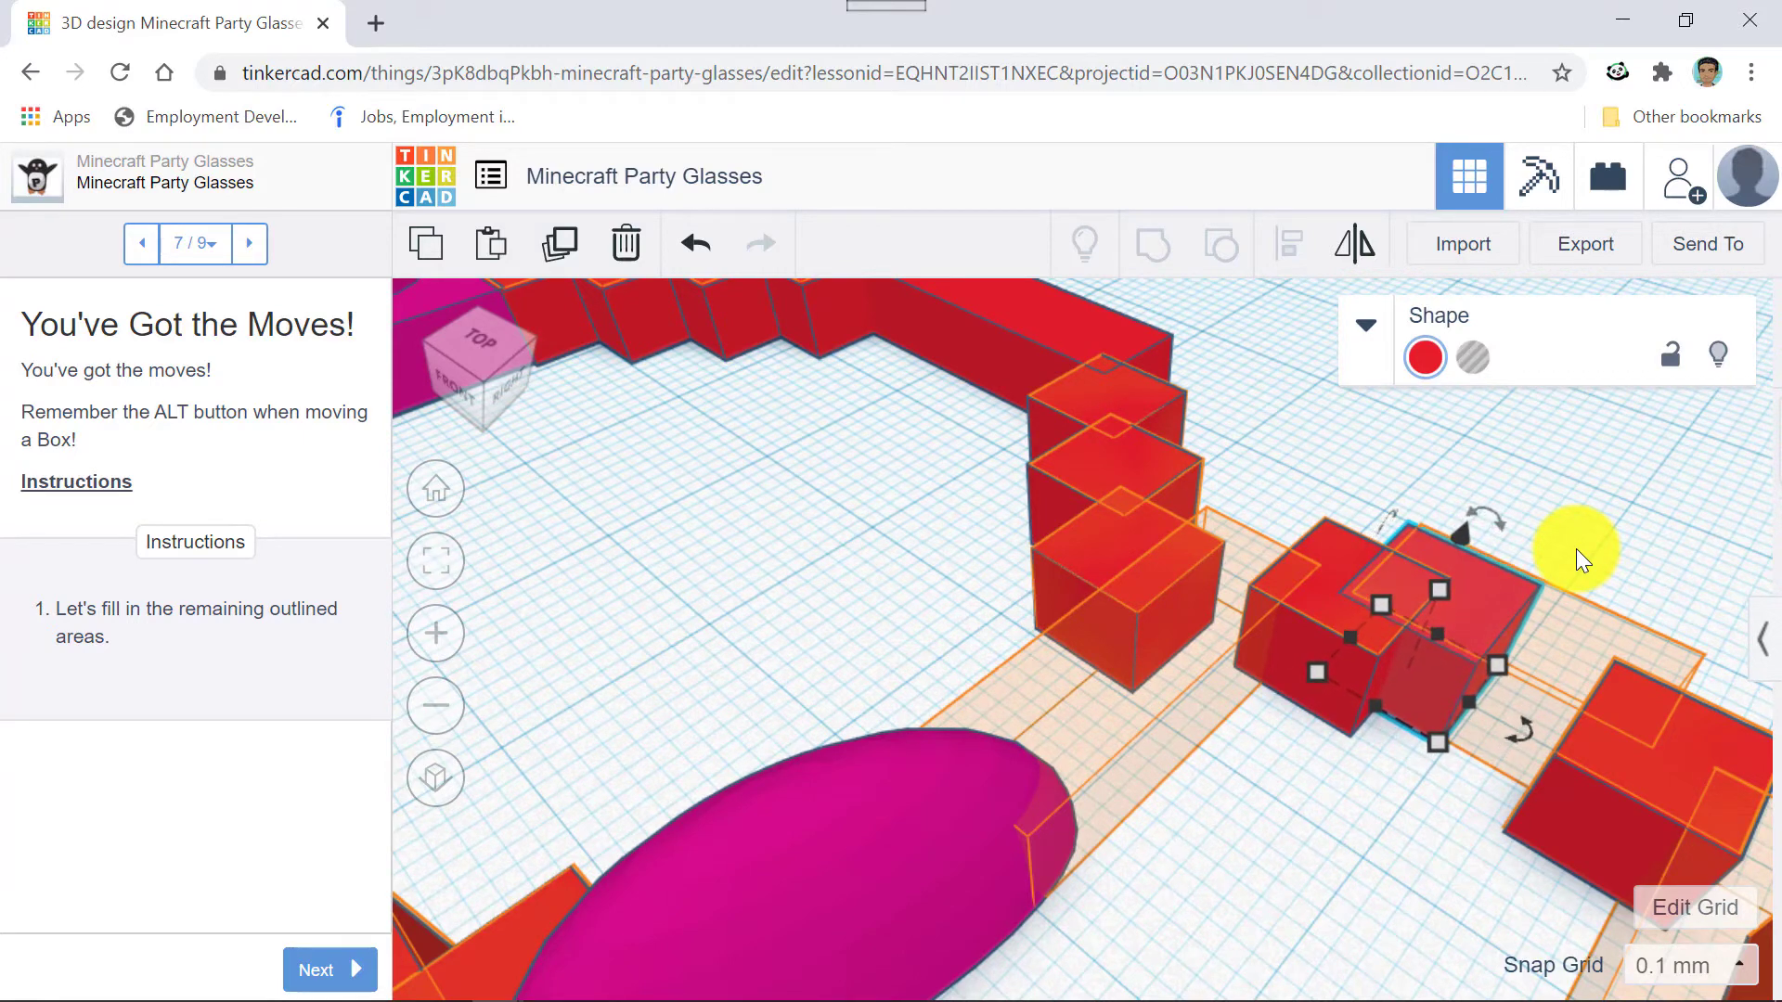
Nudge the duplicated bridge box right in 0.1 mm increments to match the outlined bridge bar, and fine-adjust the bridge box nearest the left lens.
key(Right)
key(Right)
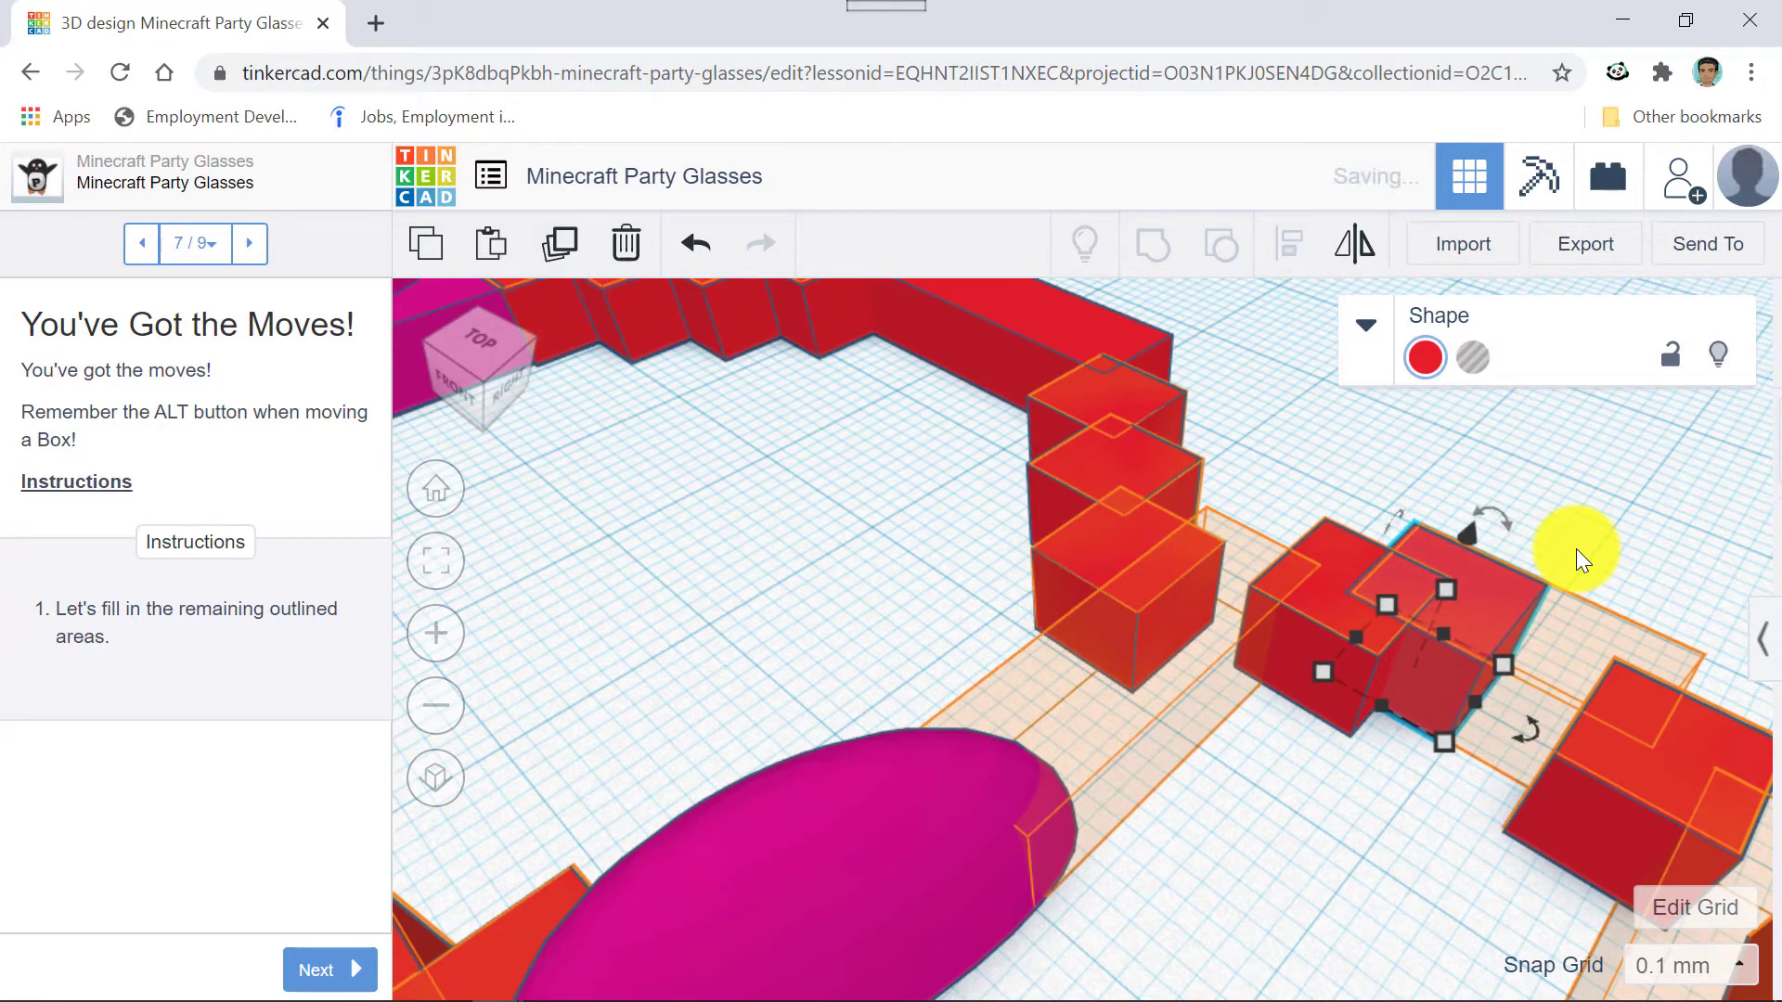
scroll(1561, 550, up, 3)
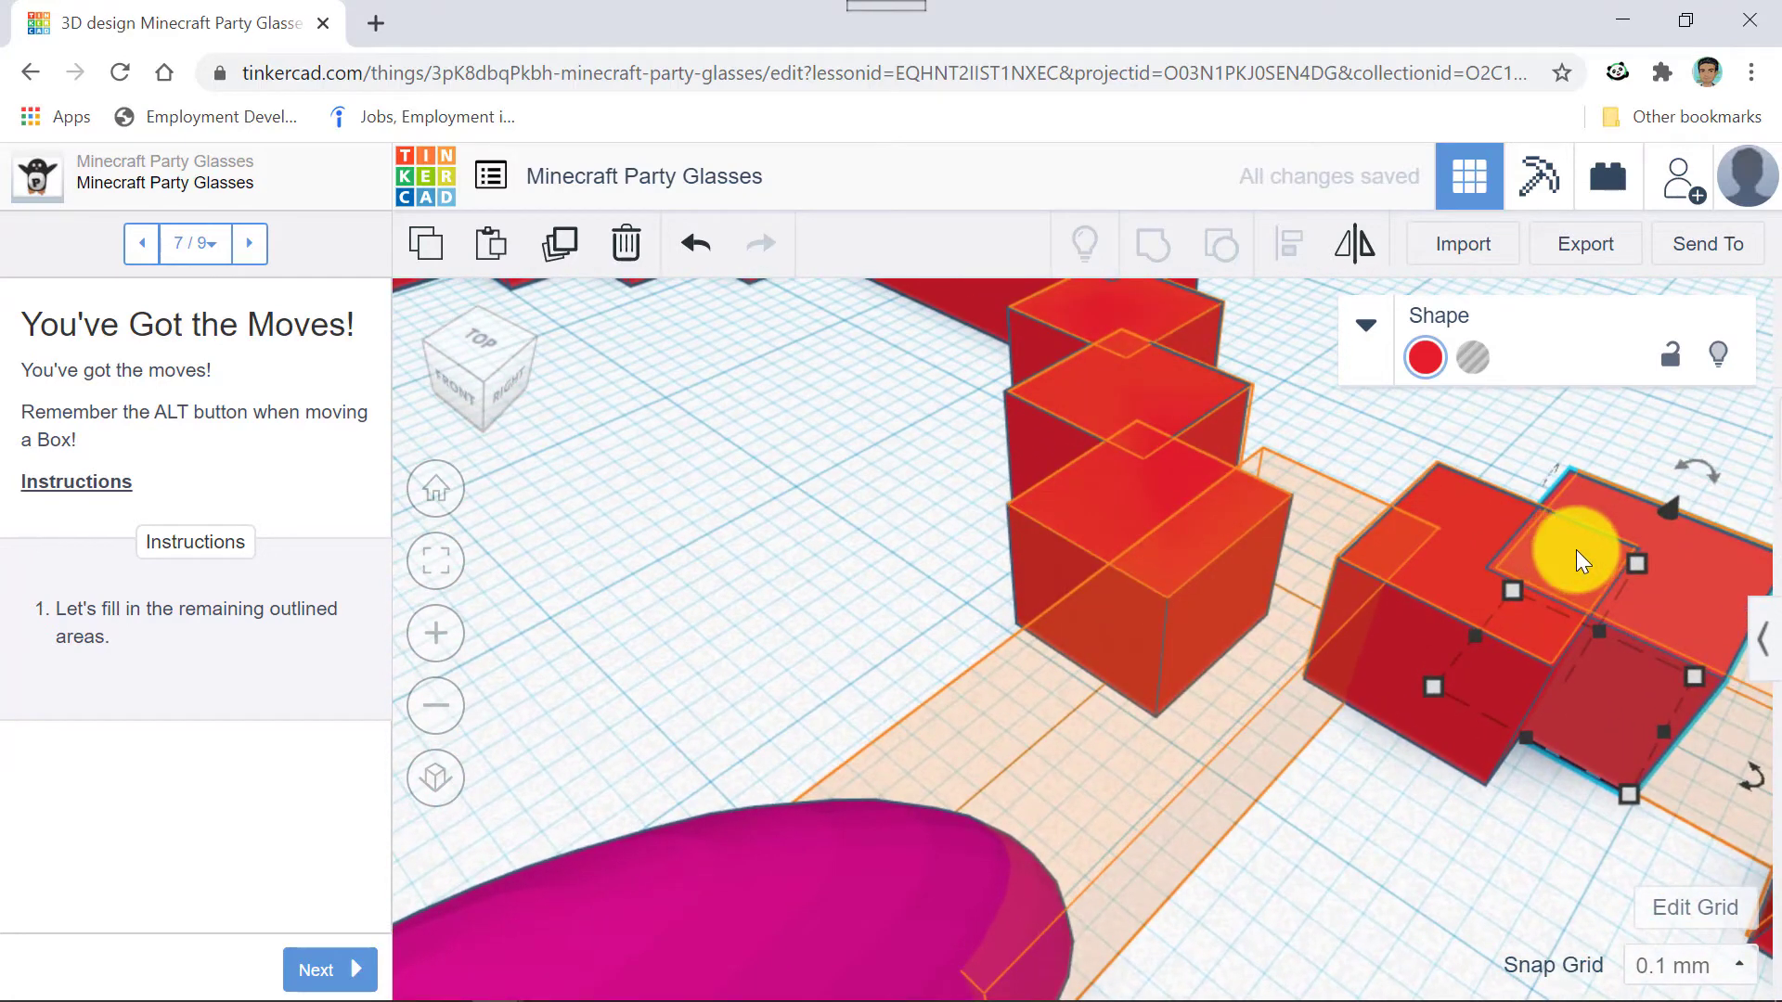
key(Right)
key(Right)
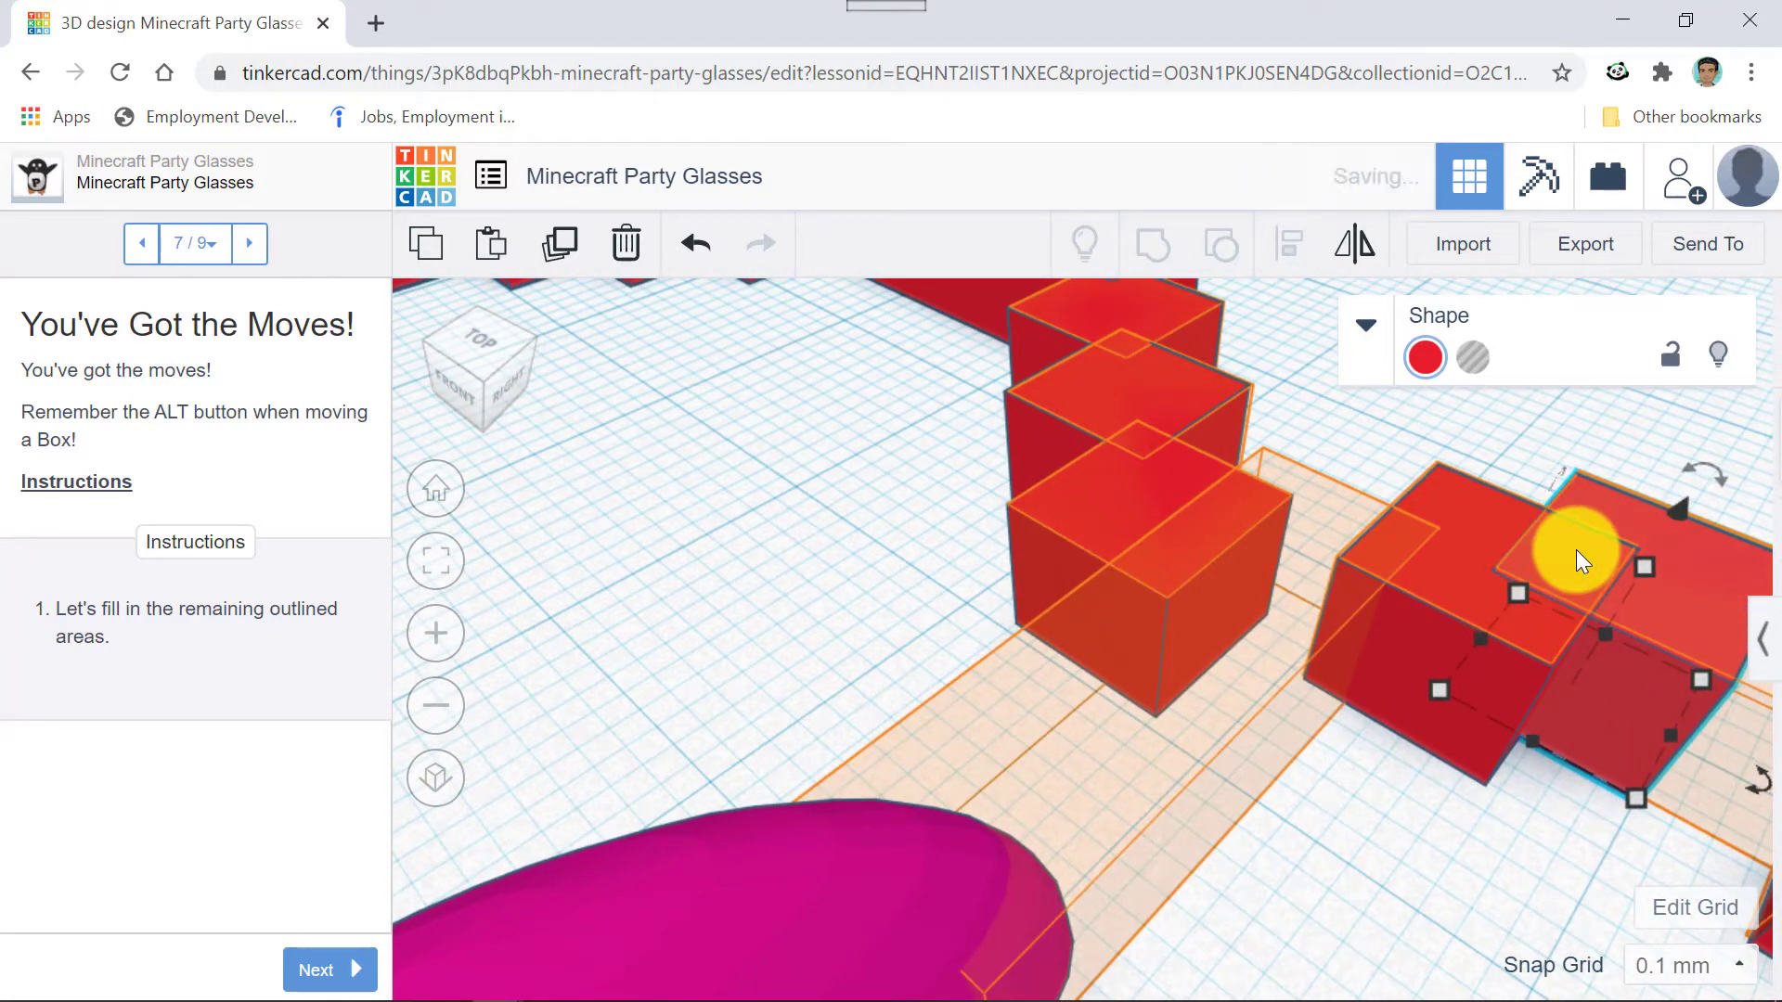
middle_drag(1588, 543, 1494, 589)
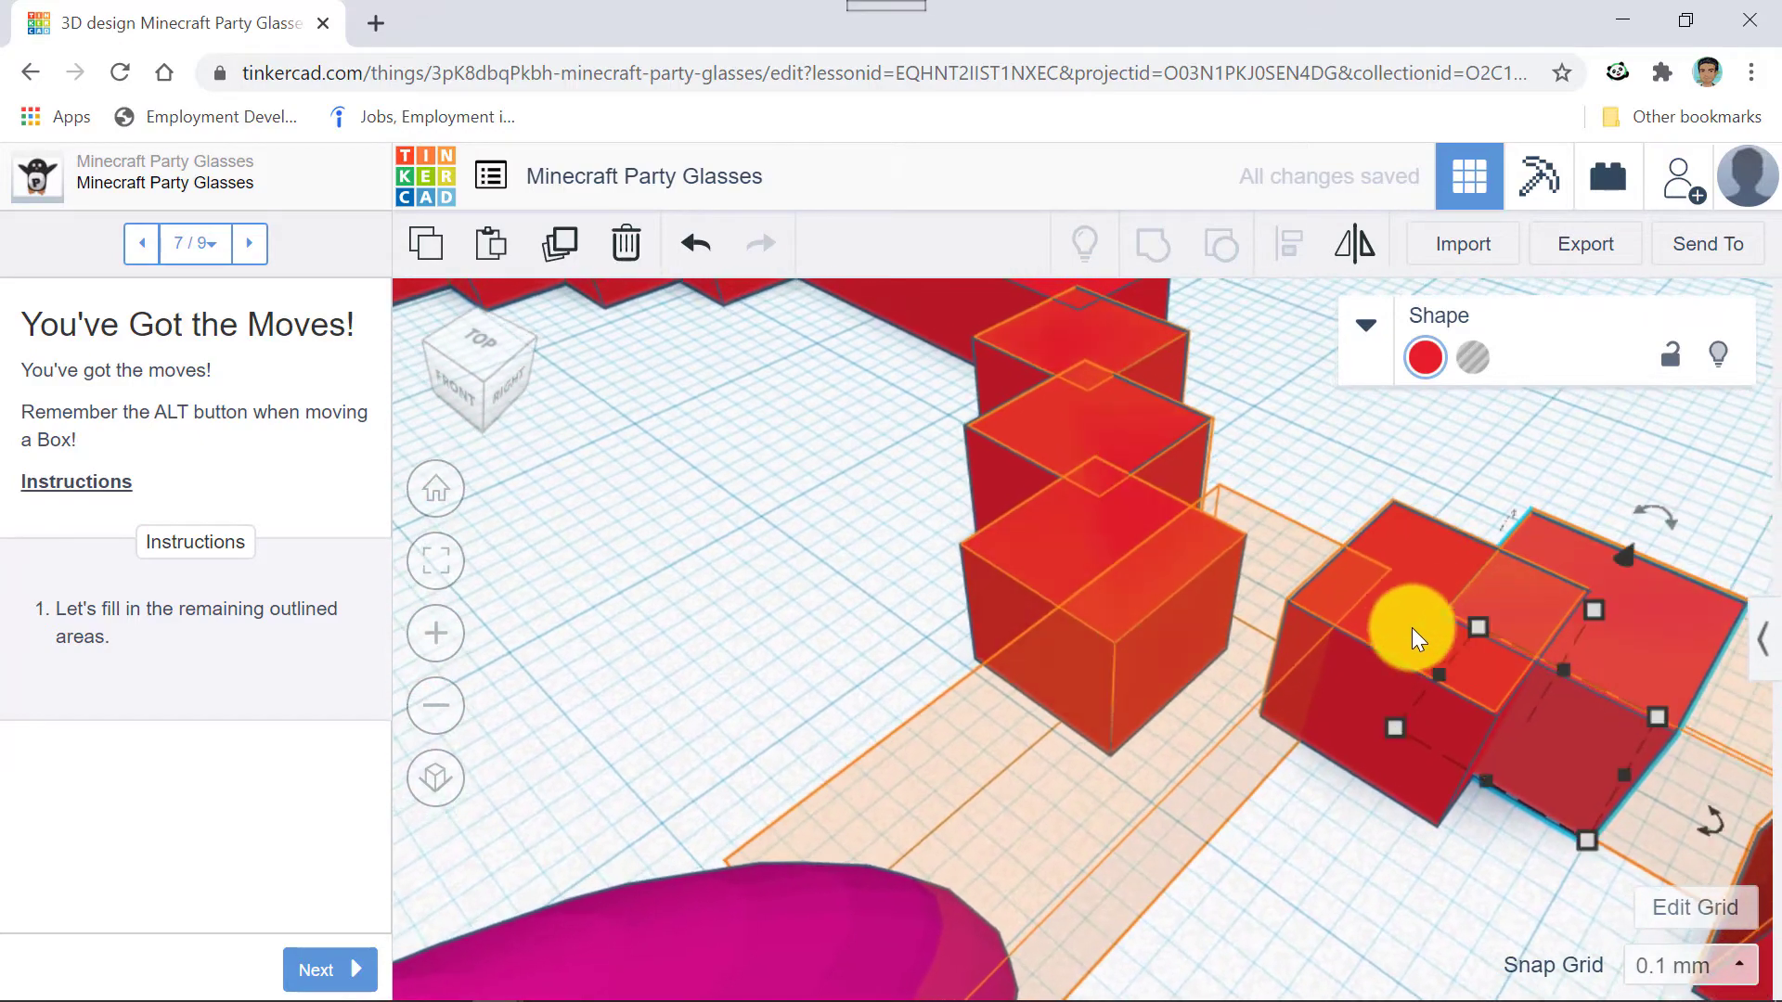
scroll(1628, 468, up, 1)
scroll(1614, 473, down, 5)
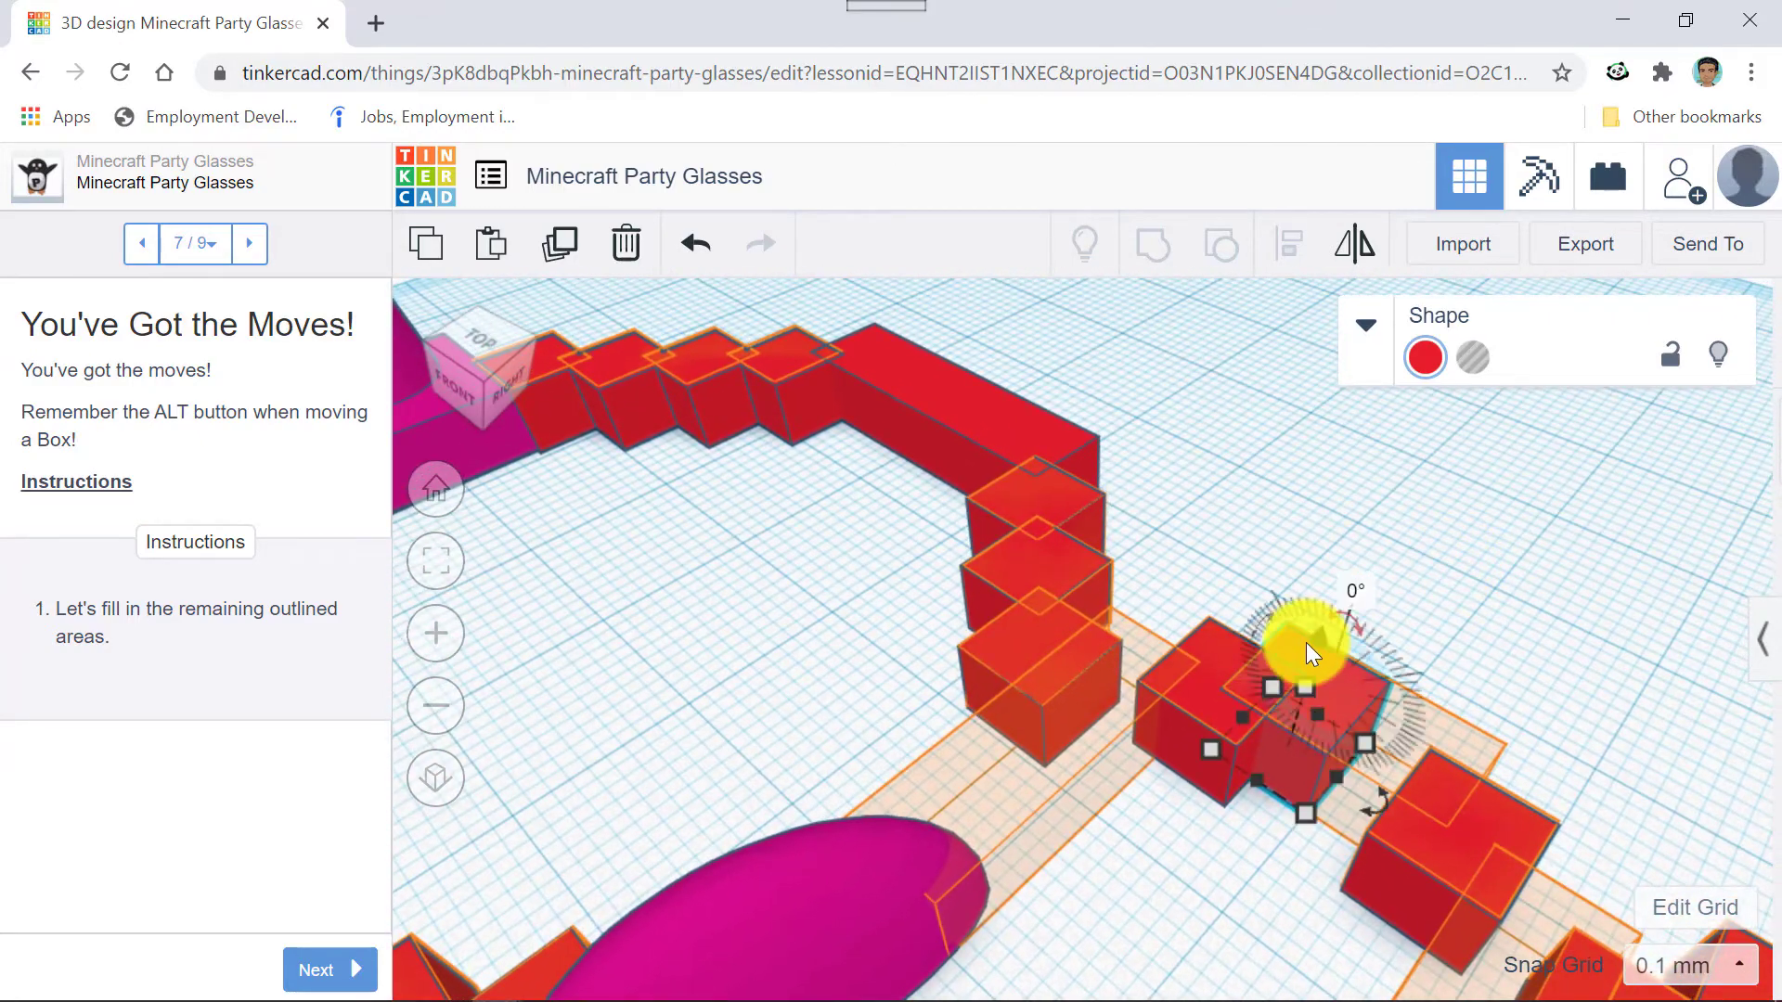
scroll(1309, 641, up, 4)
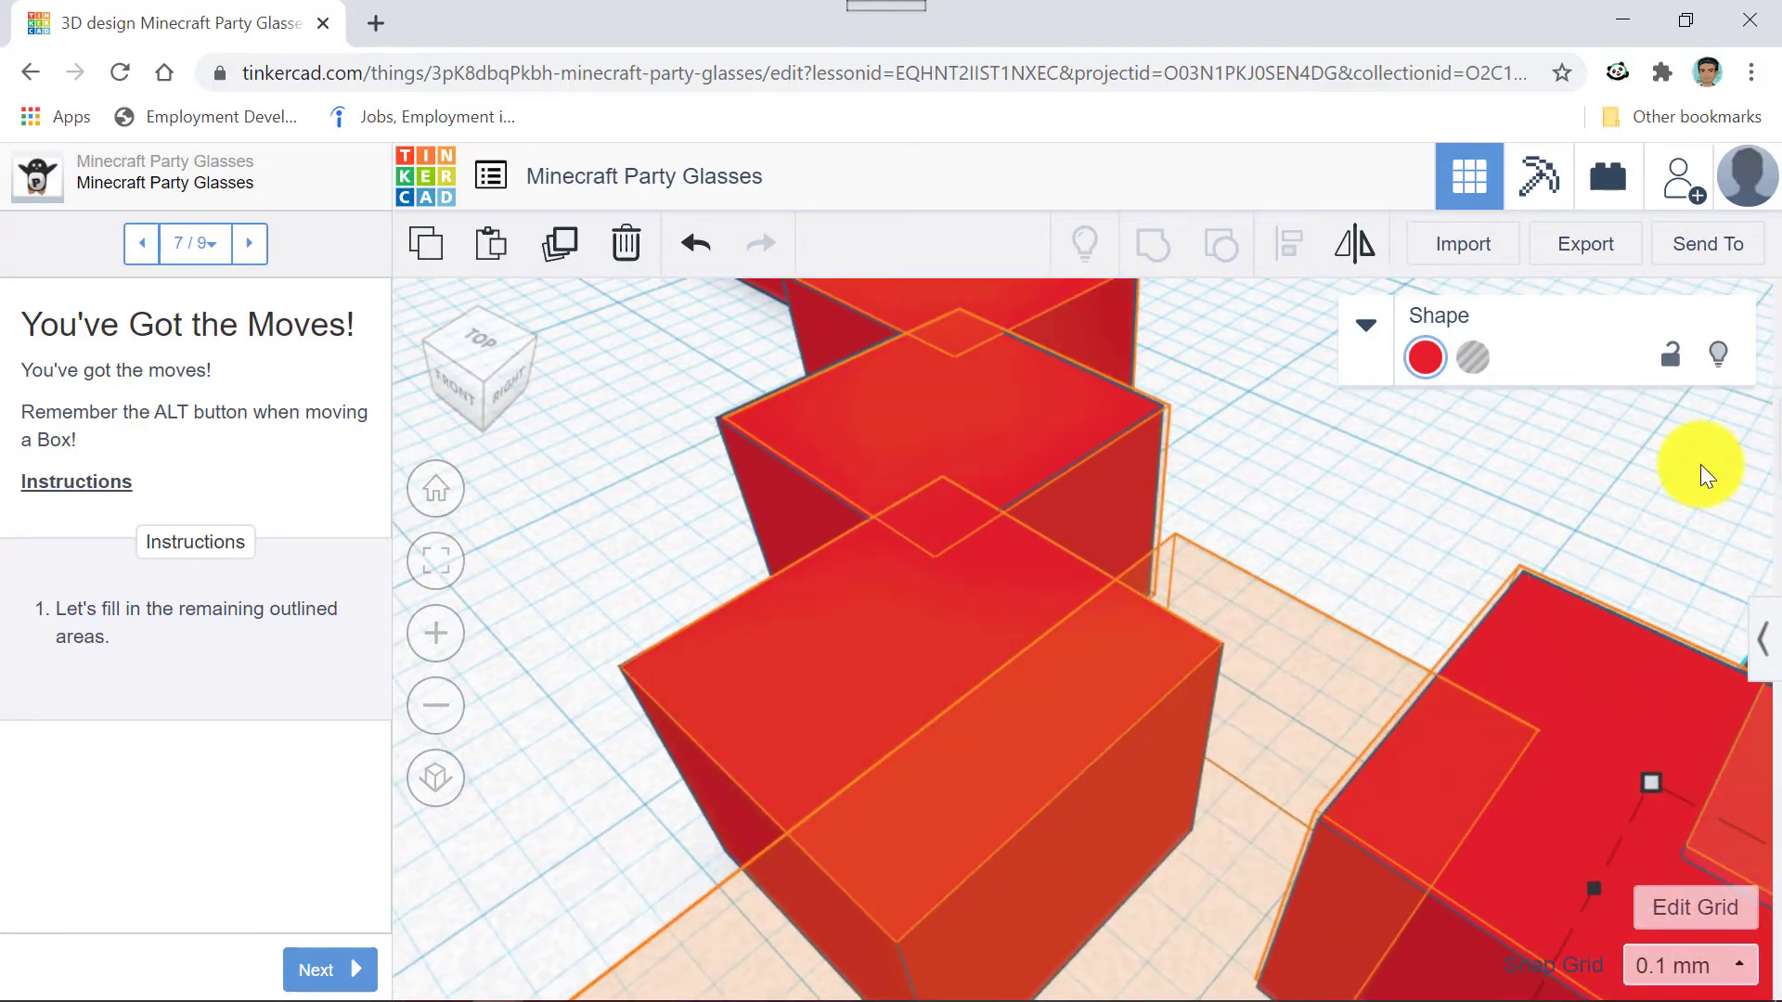
click(1544, 681)
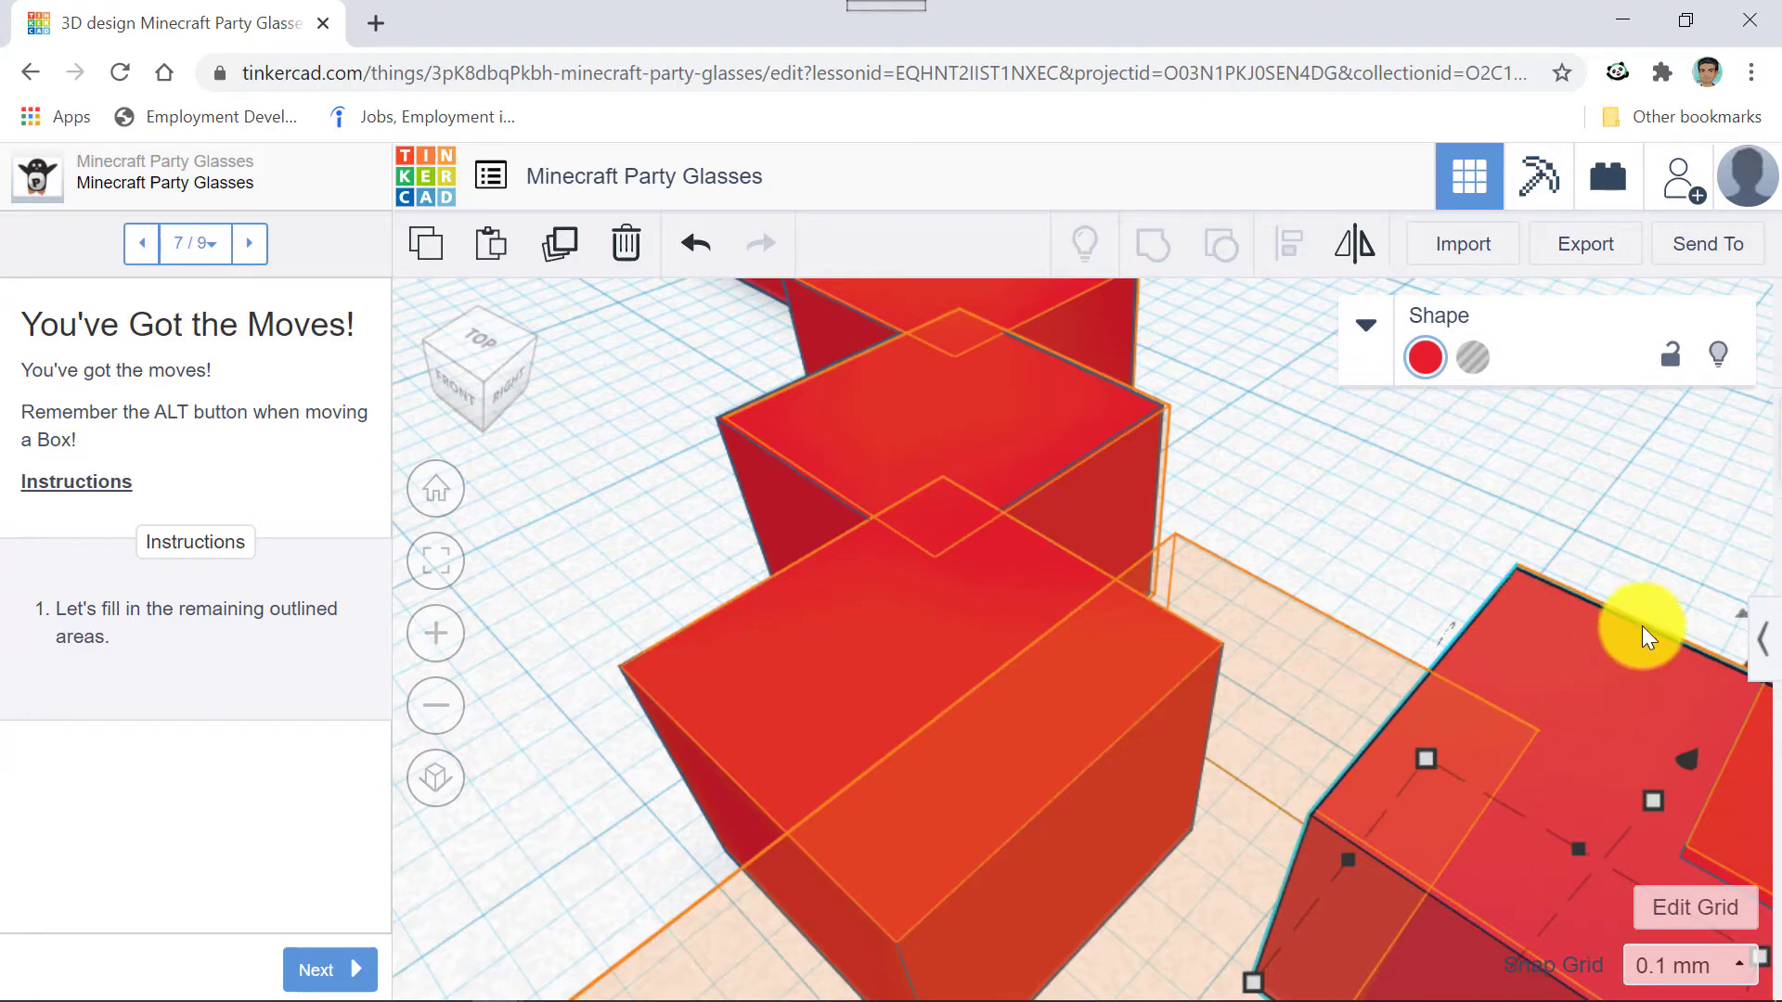
scroll(1641, 626, down, 4)
Select the middle bridge box and set its width to 12 mm so it spans the outlined bridge bar.
click(1585, 742)
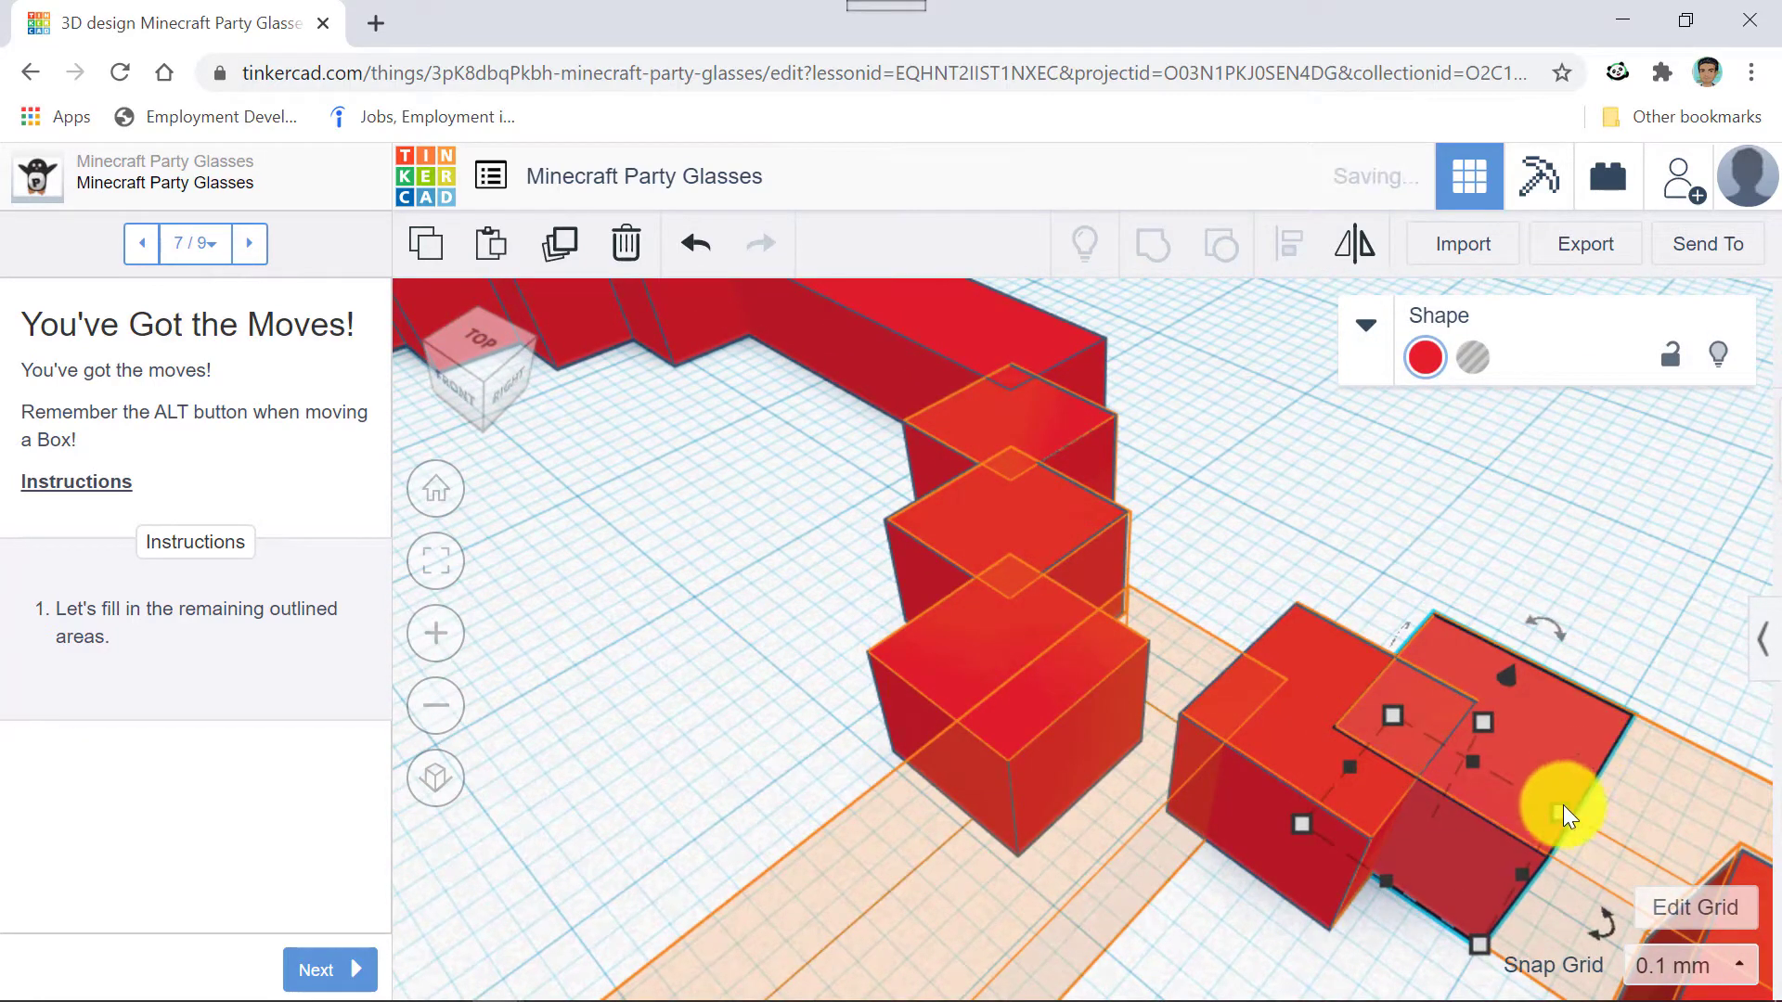
scroll(1470, 946, down, 4)
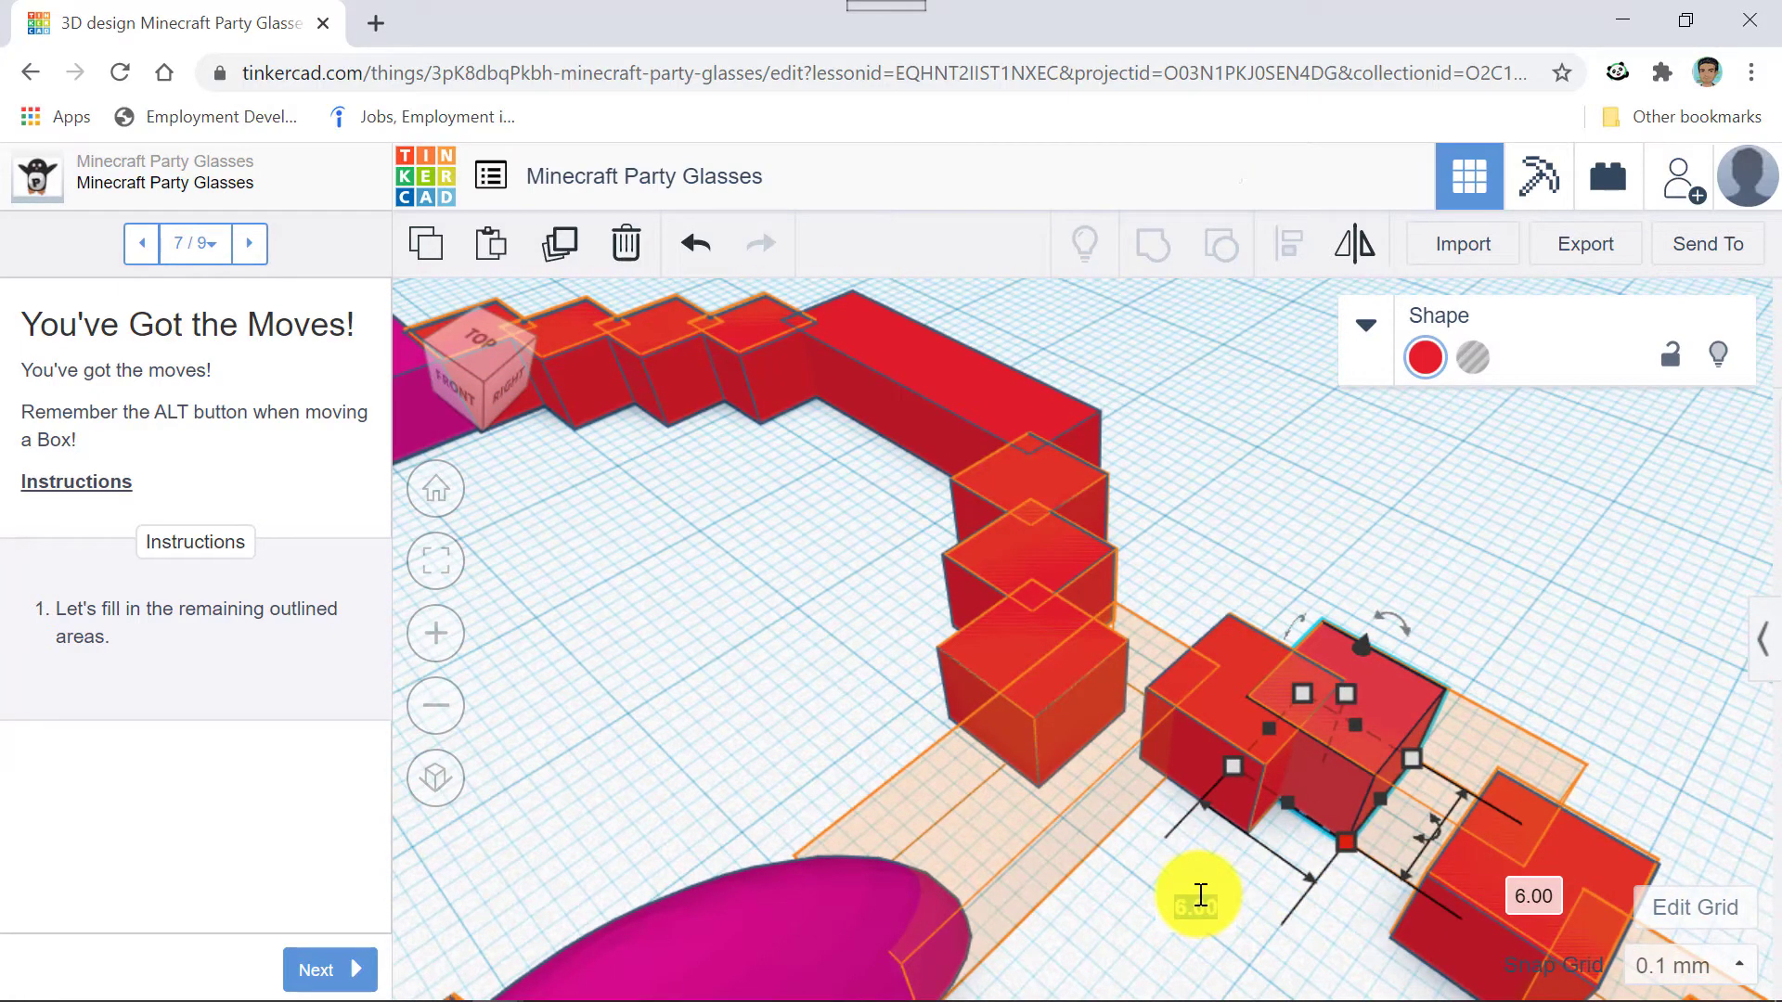
text(12)
key(Return)
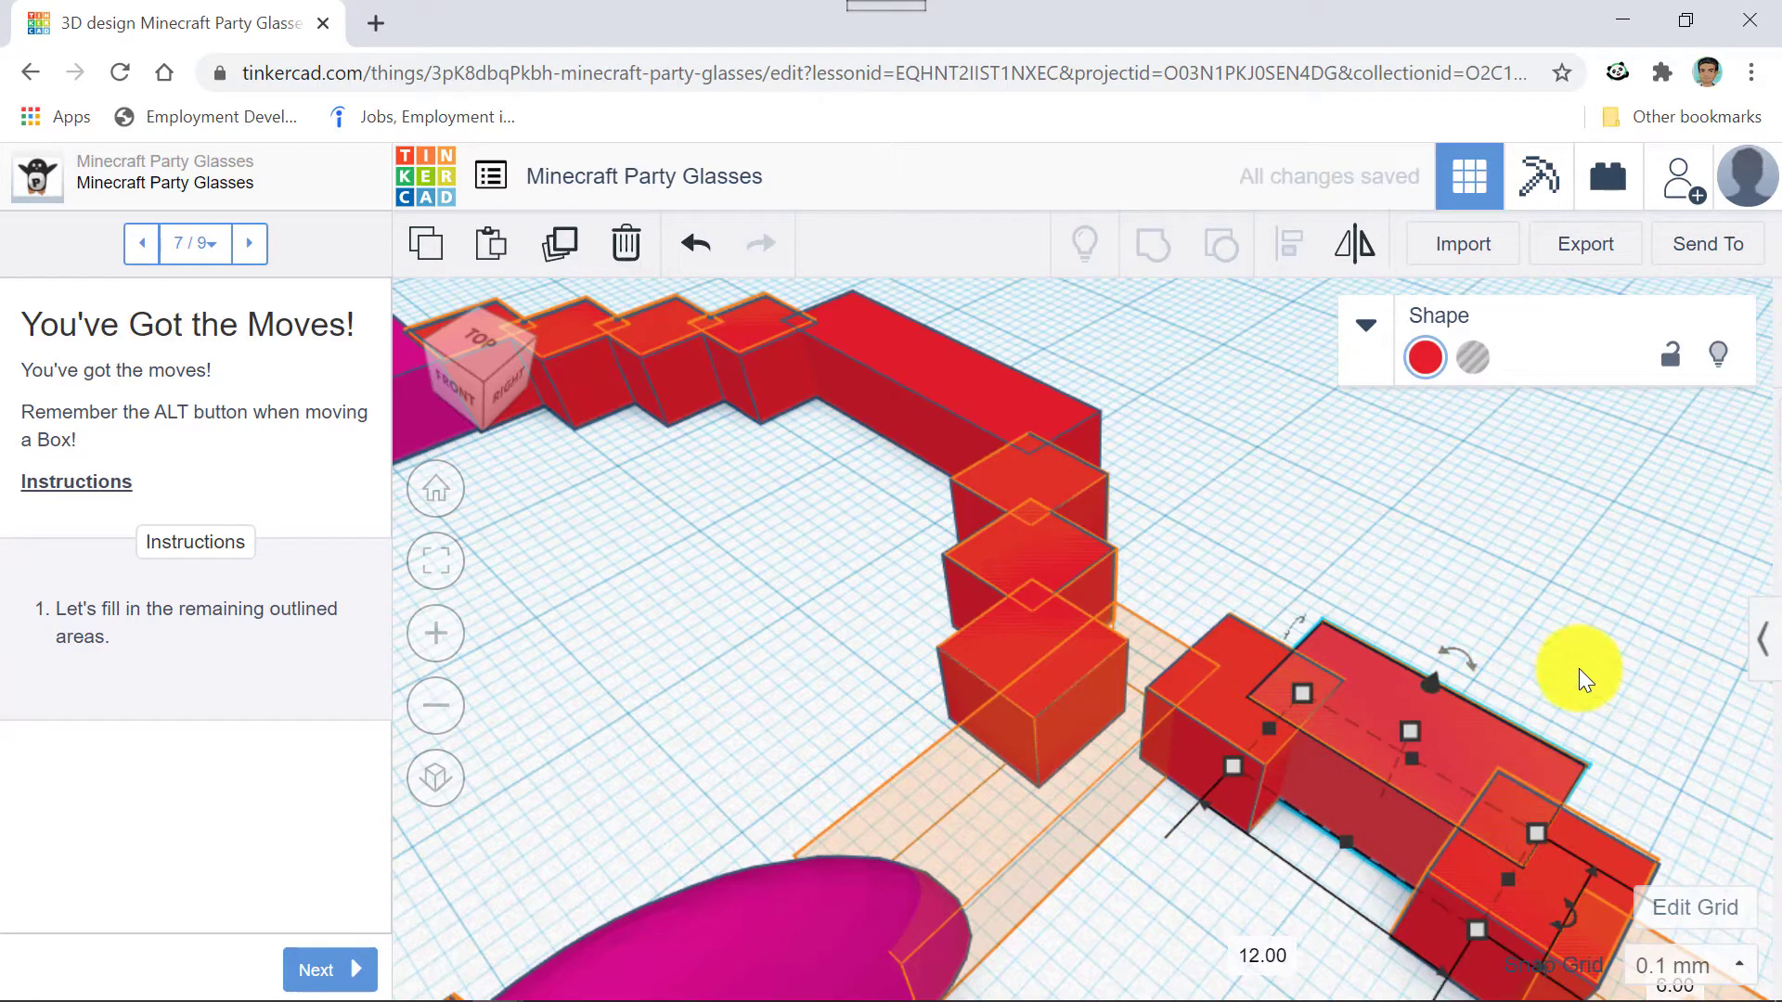
Nudge the bridge box nearest the right lens 0.1 mm to the right and duplicate it.
right_drag(1673, 653, 1610, 630)
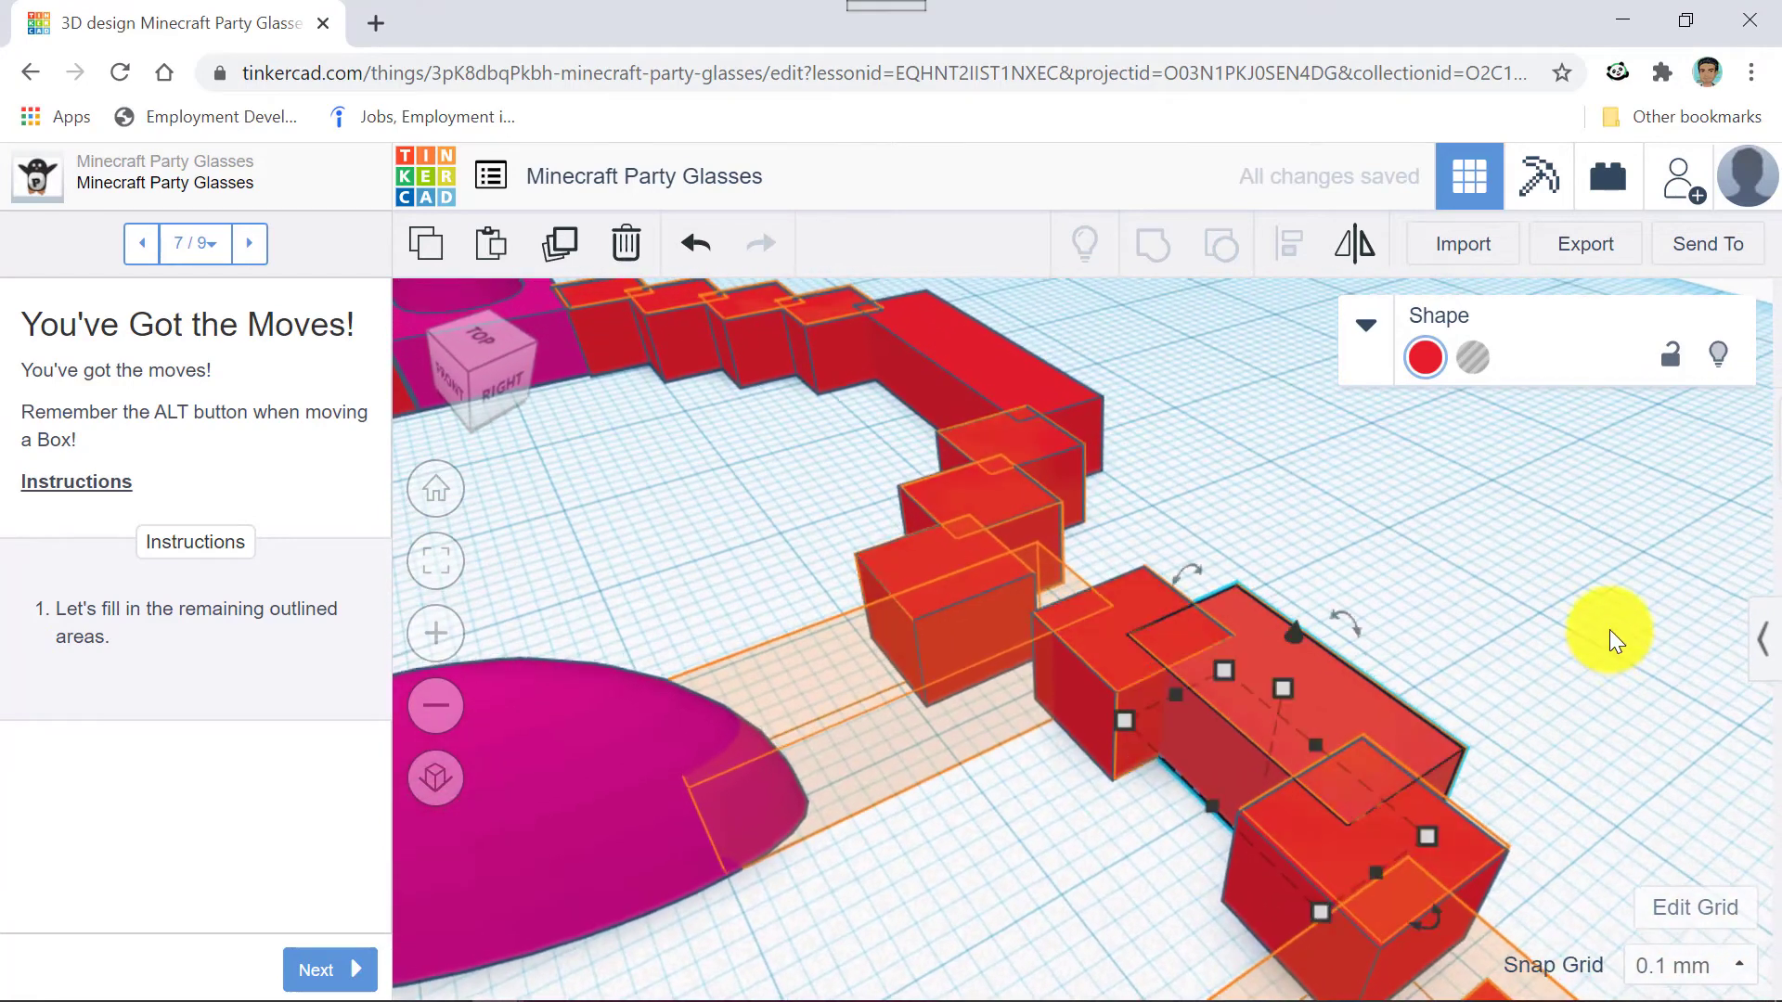
click(1448, 864)
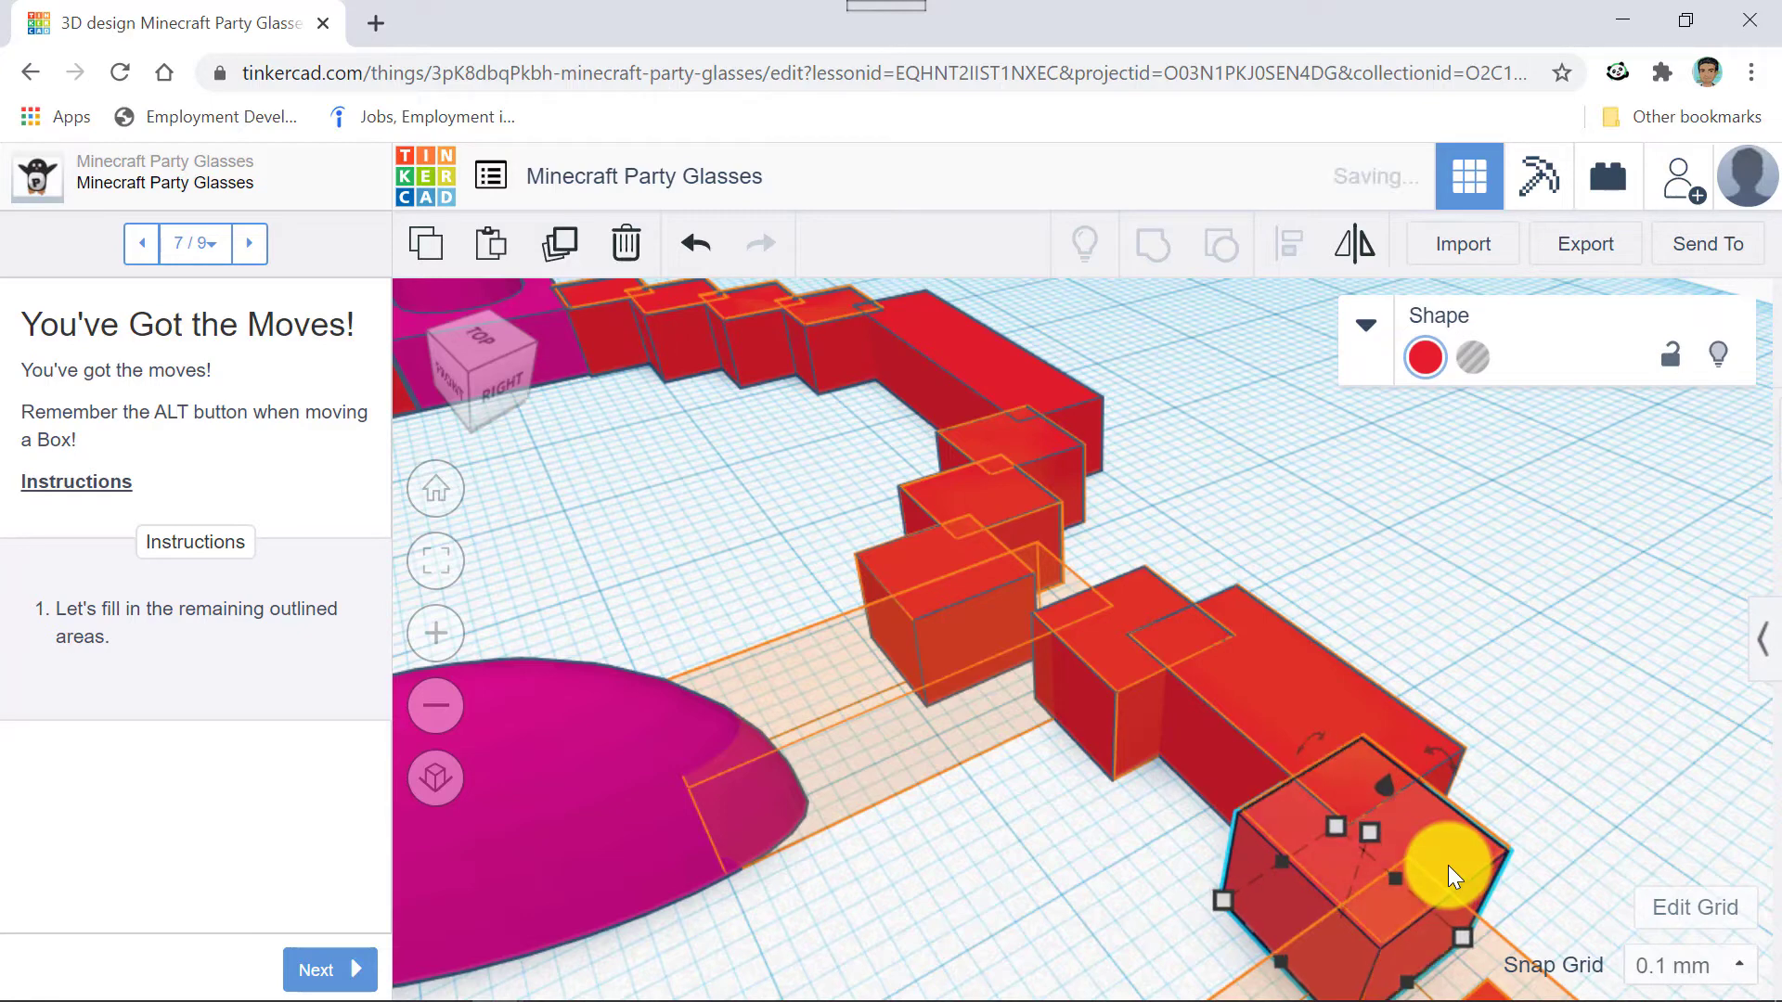
key(Right)
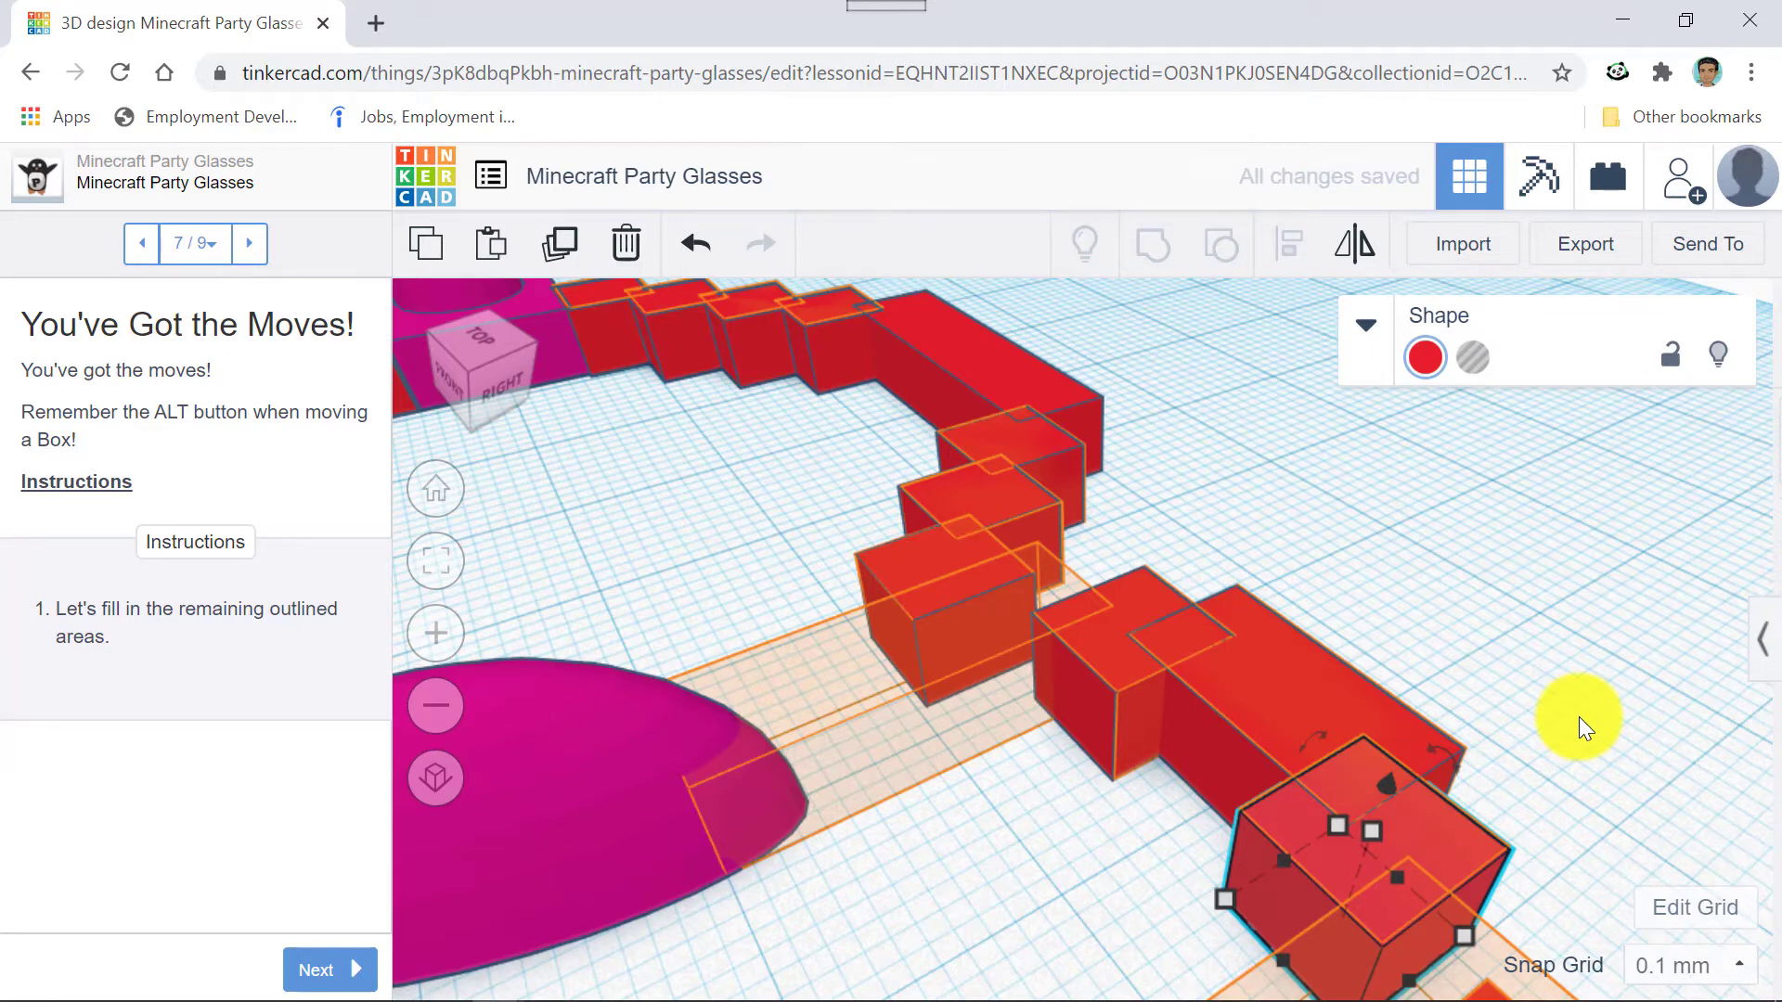
key(shift+Right)
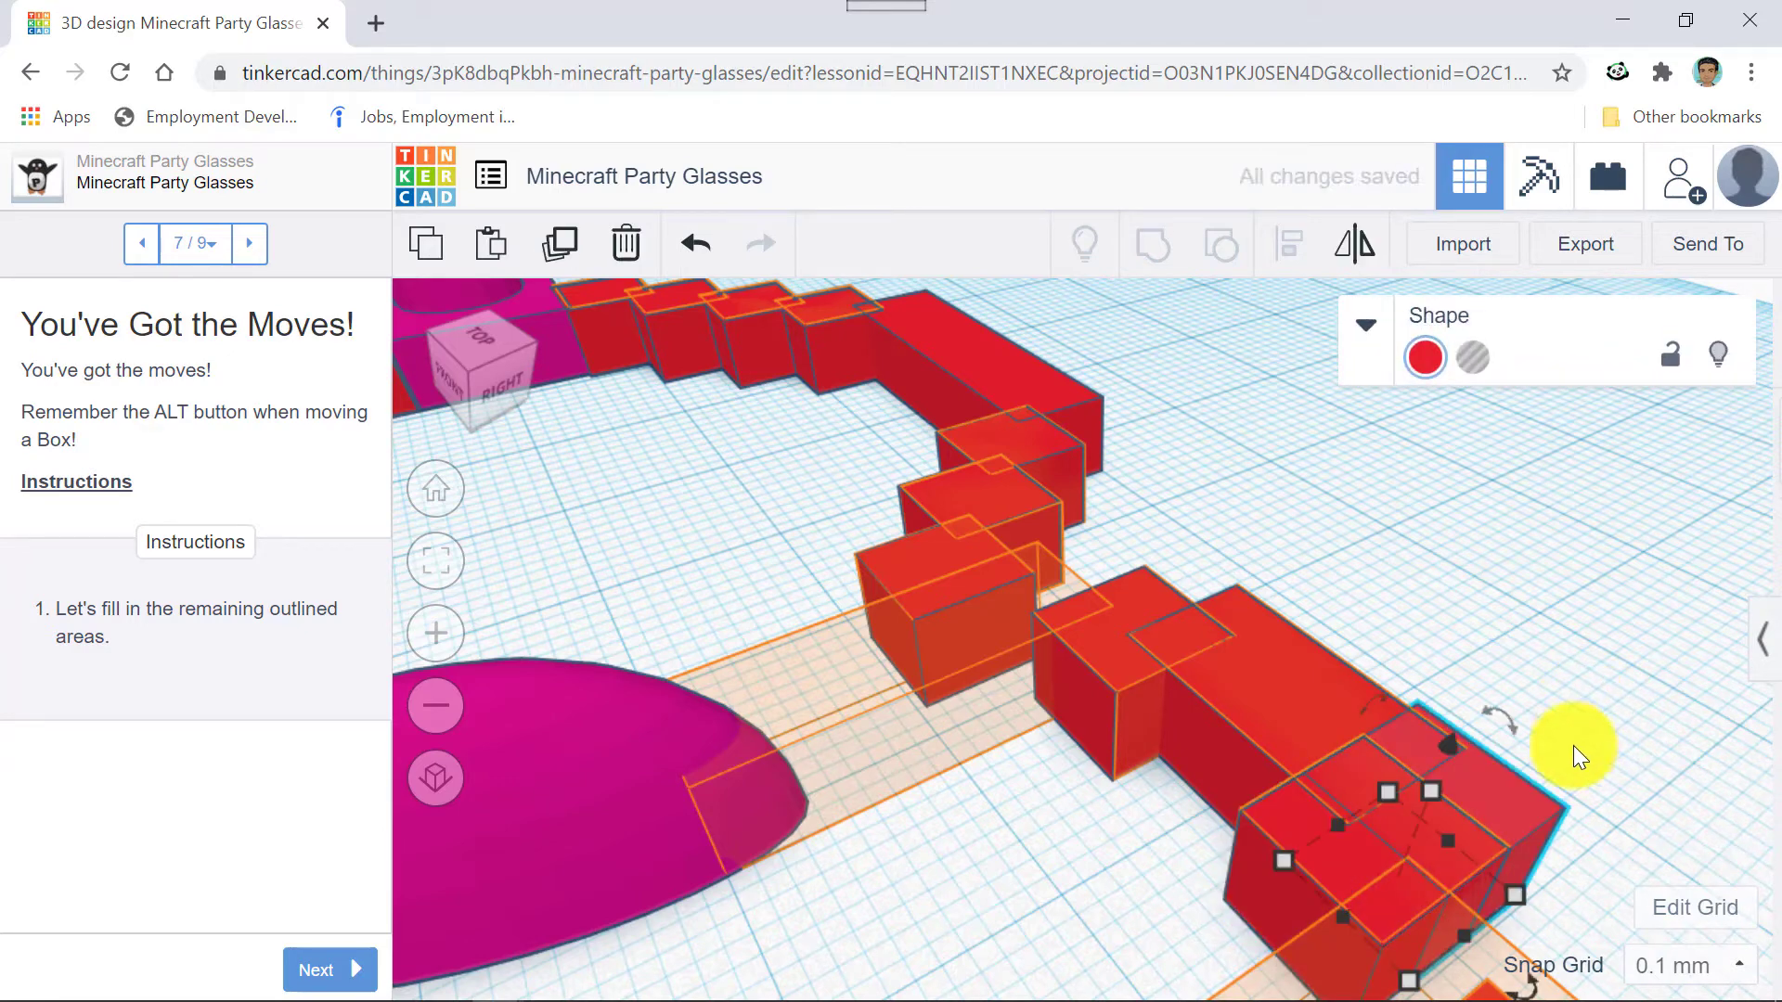
Set the Snap Grid to 2.0 mm and move the duplicate to the rear end of the outlined nose bar beside the right lens.
click(1698, 964)
click(1657, 910)
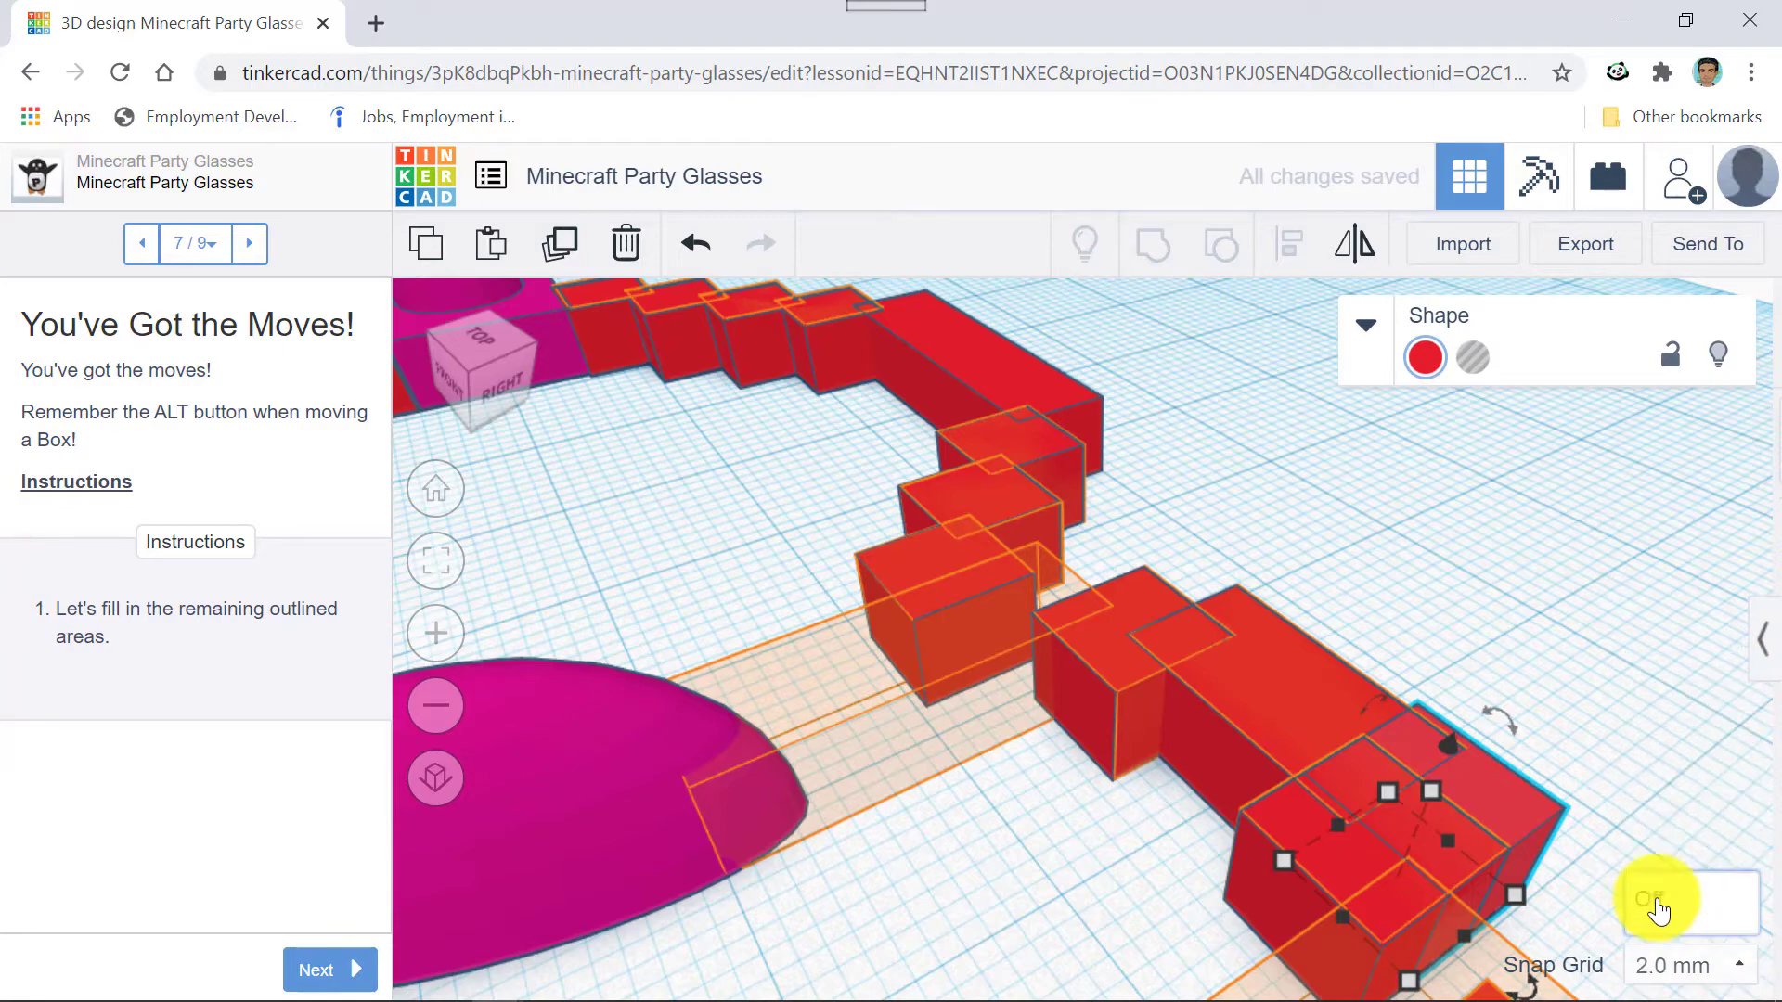
key(shift+Down)
key(shift+Down)
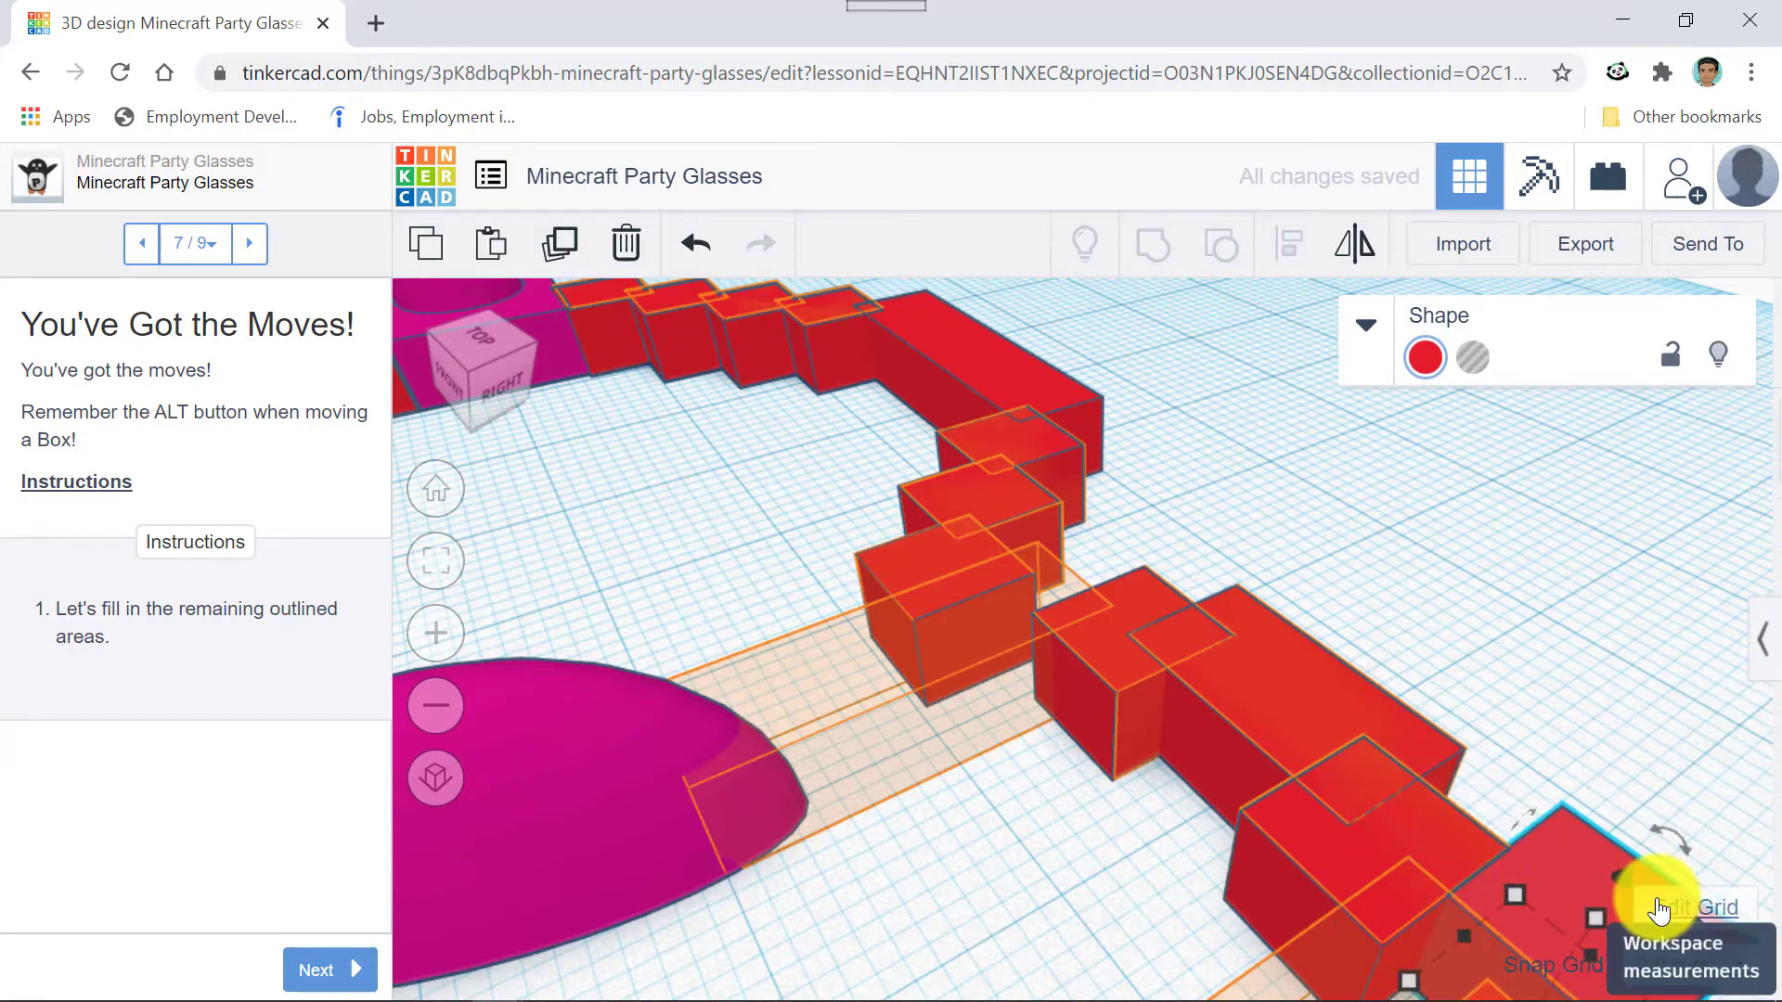
scroll(1625, 708, down, 3)
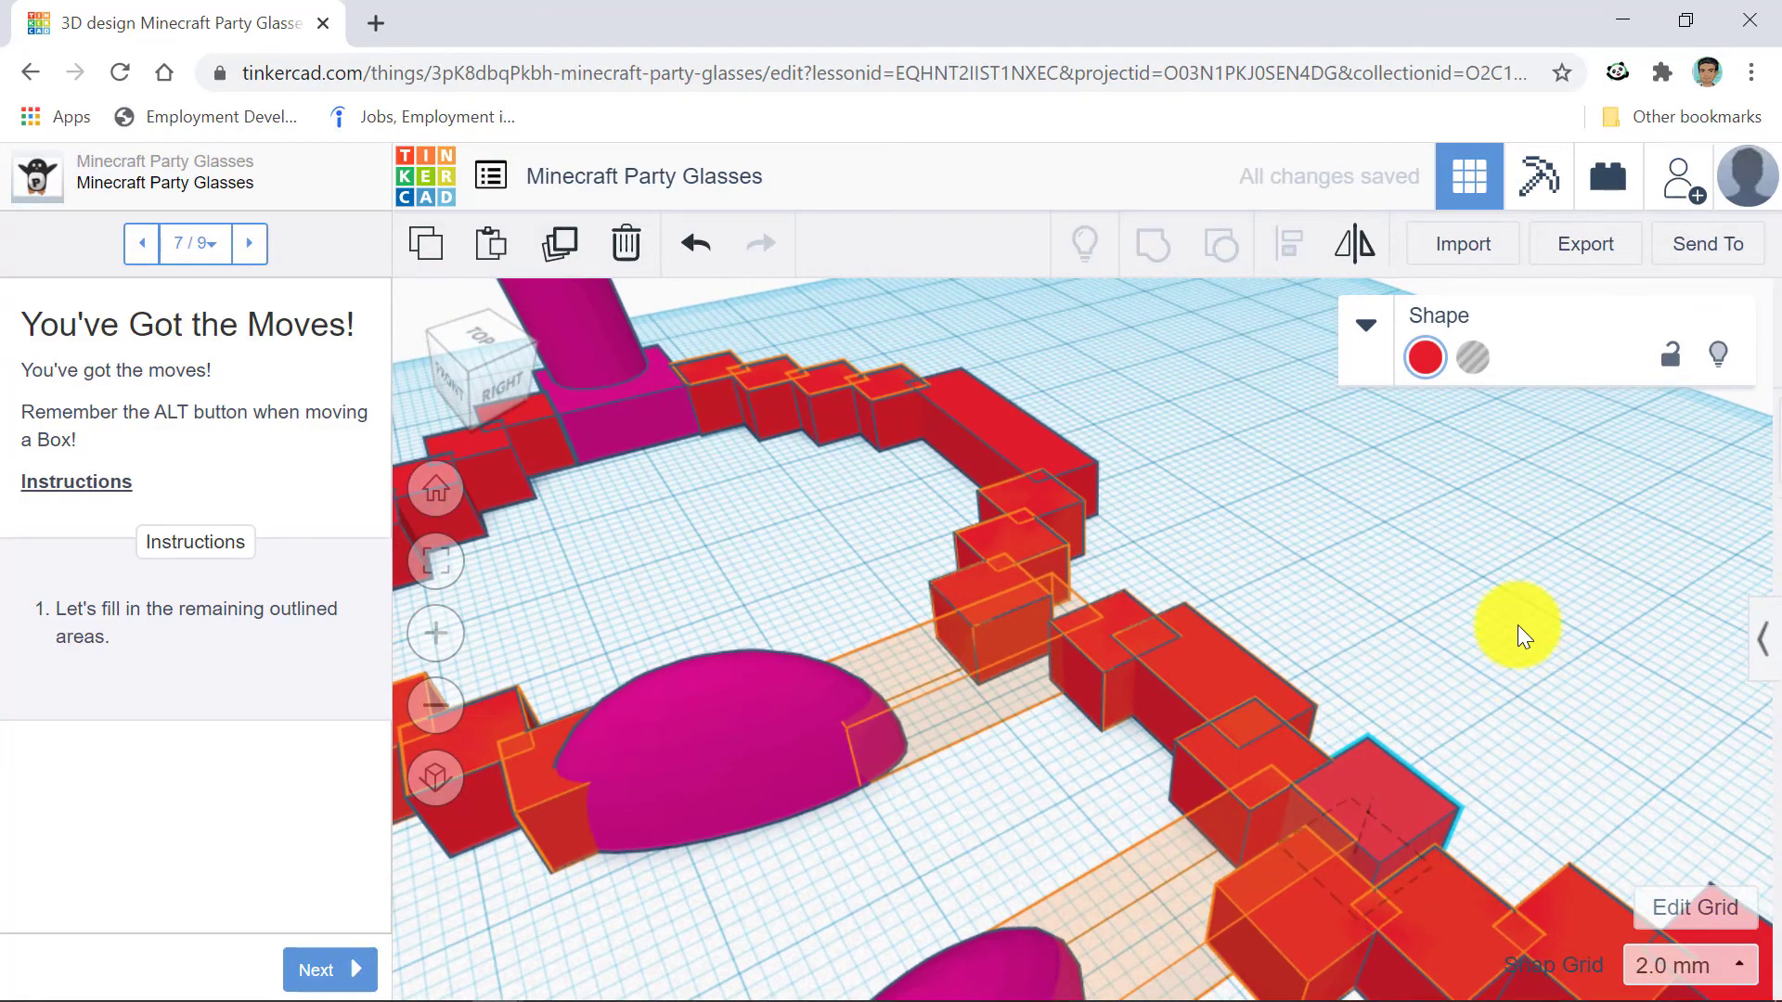
right_drag(1518, 626, 1644, 612)
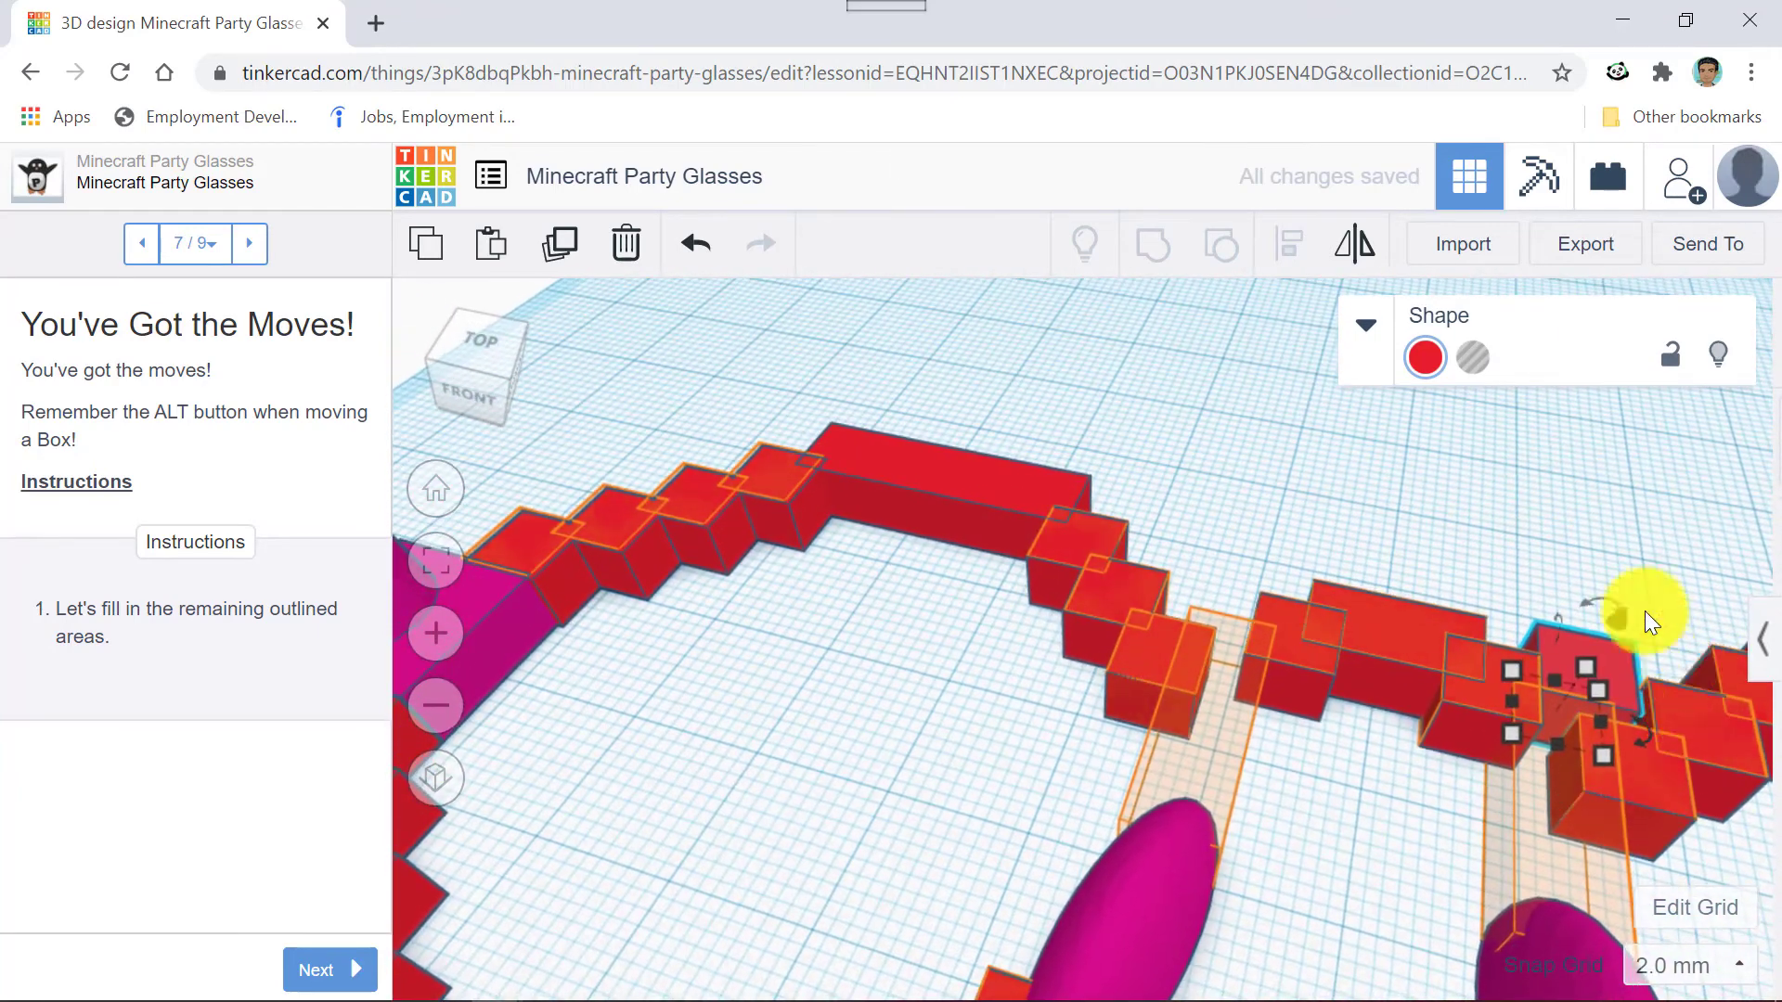
key(Down)
key(Down)
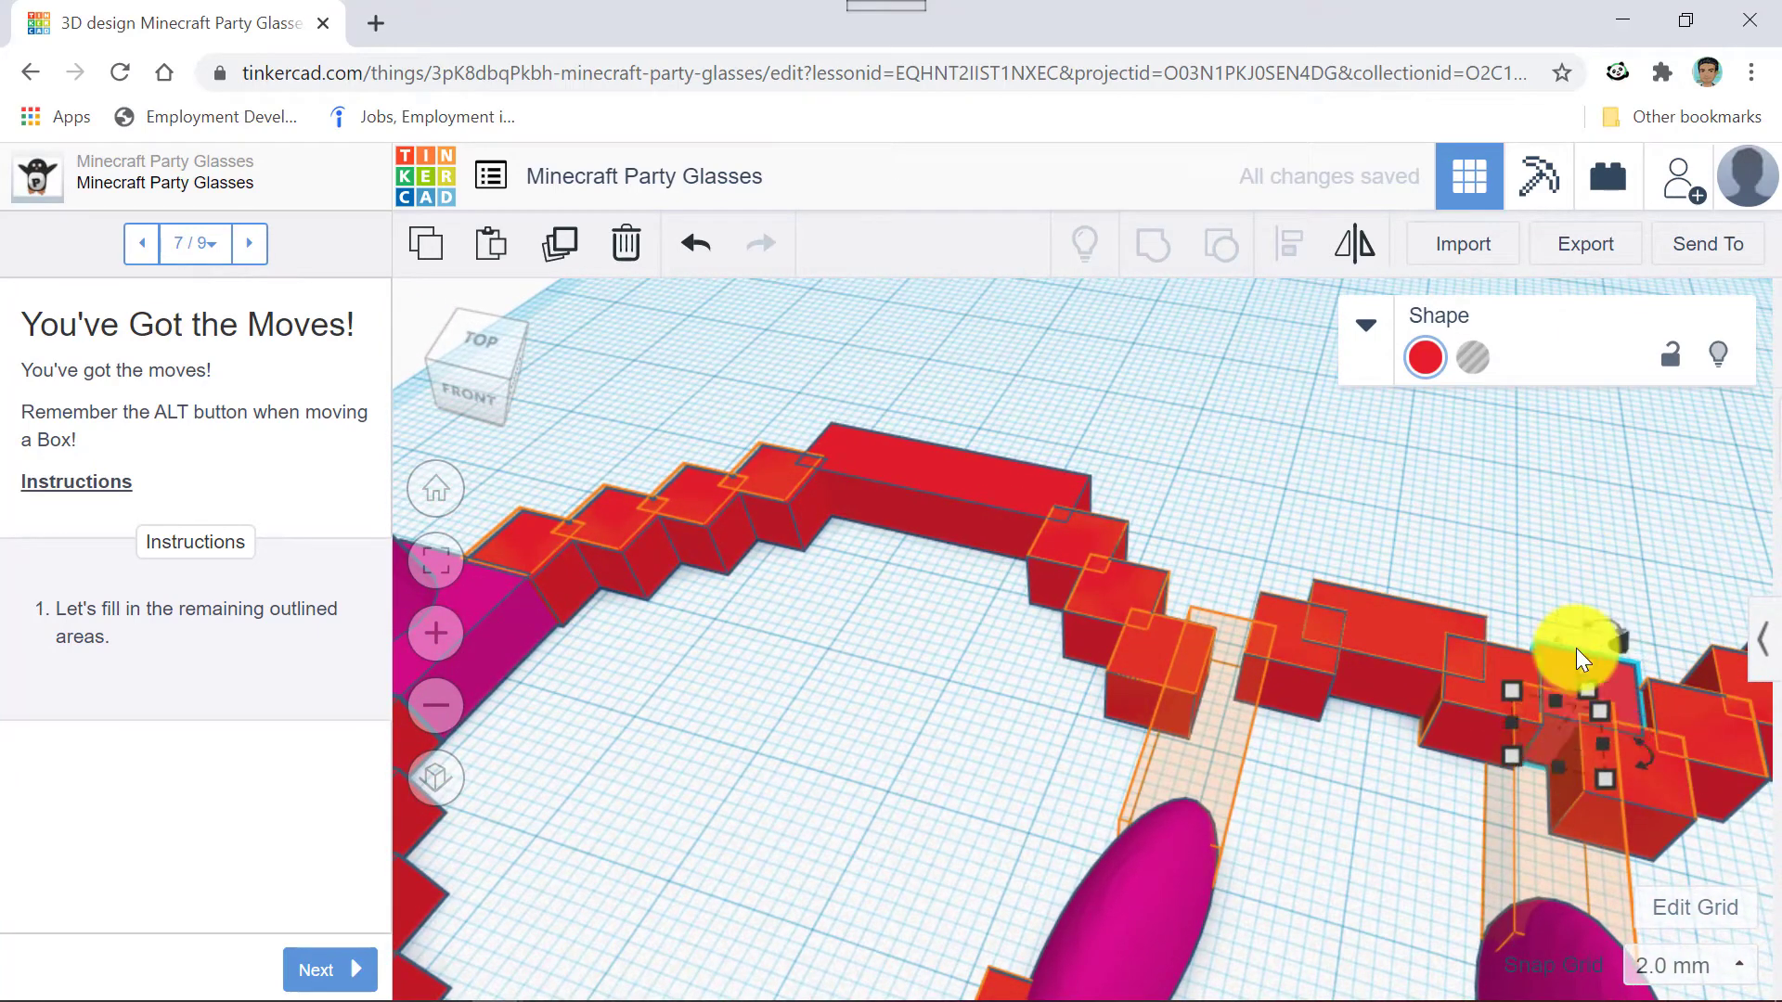
key(Up)
key(Up)
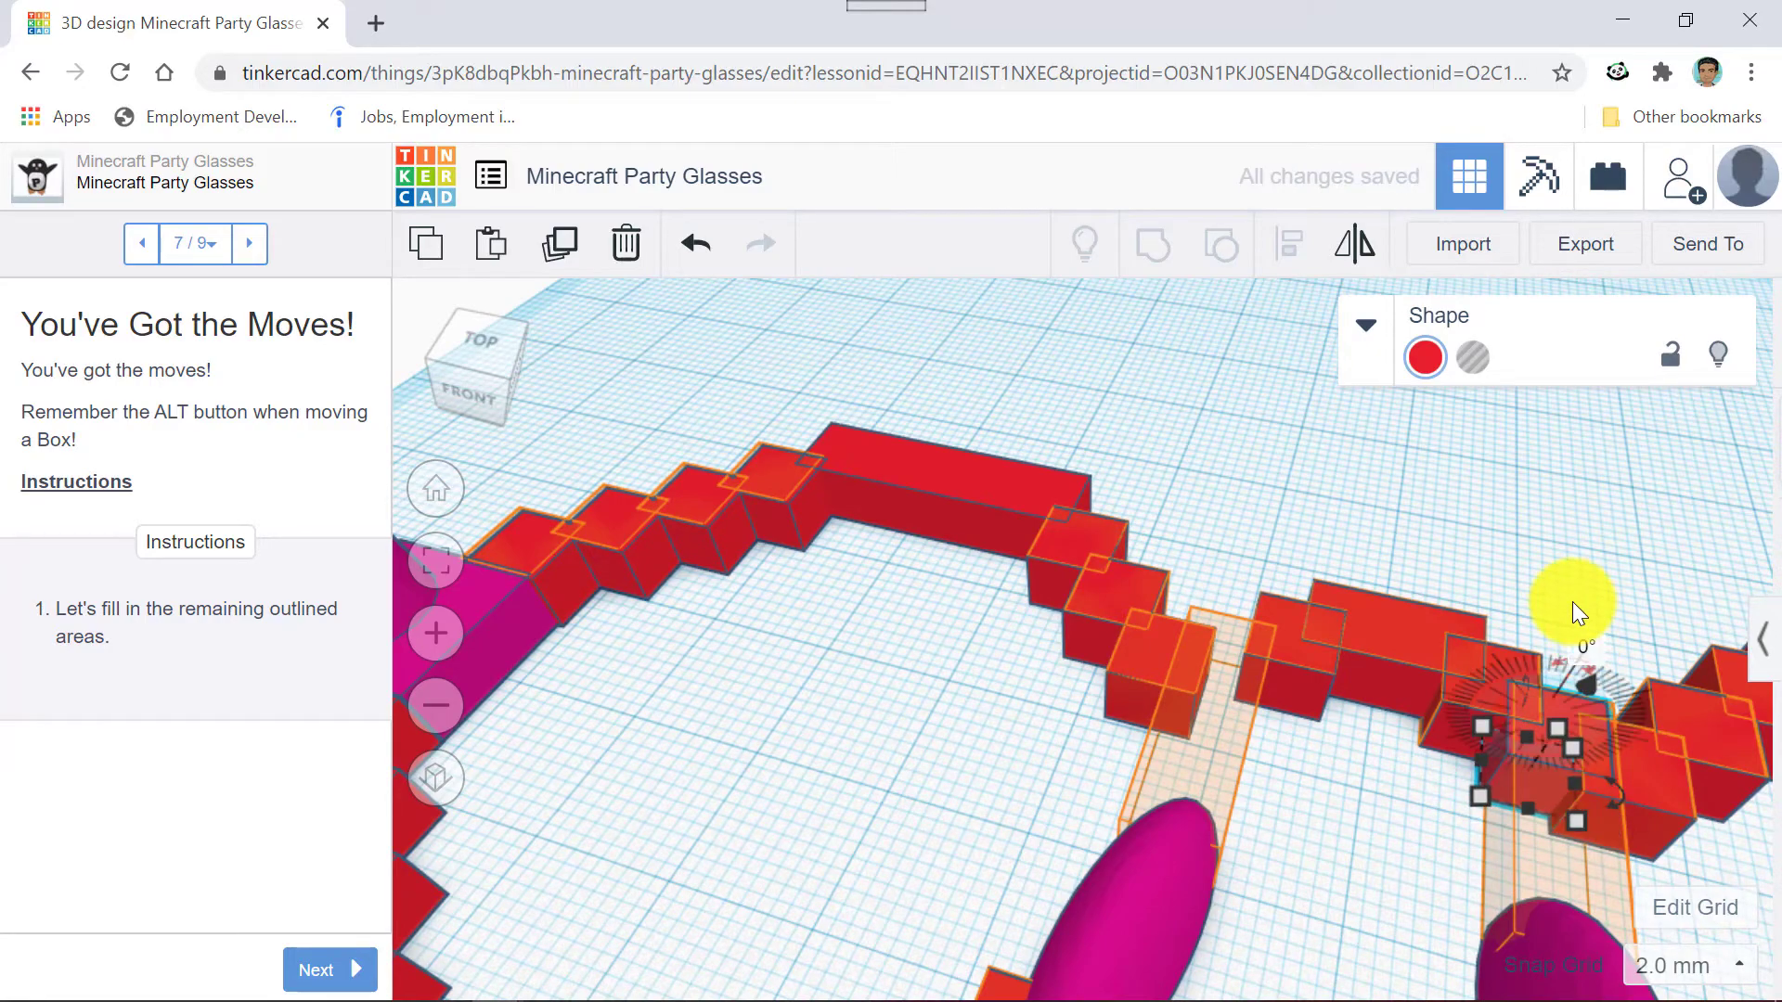
right_drag(1571, 603, 1406, 635)
scroll(1587, 552, up, 2)
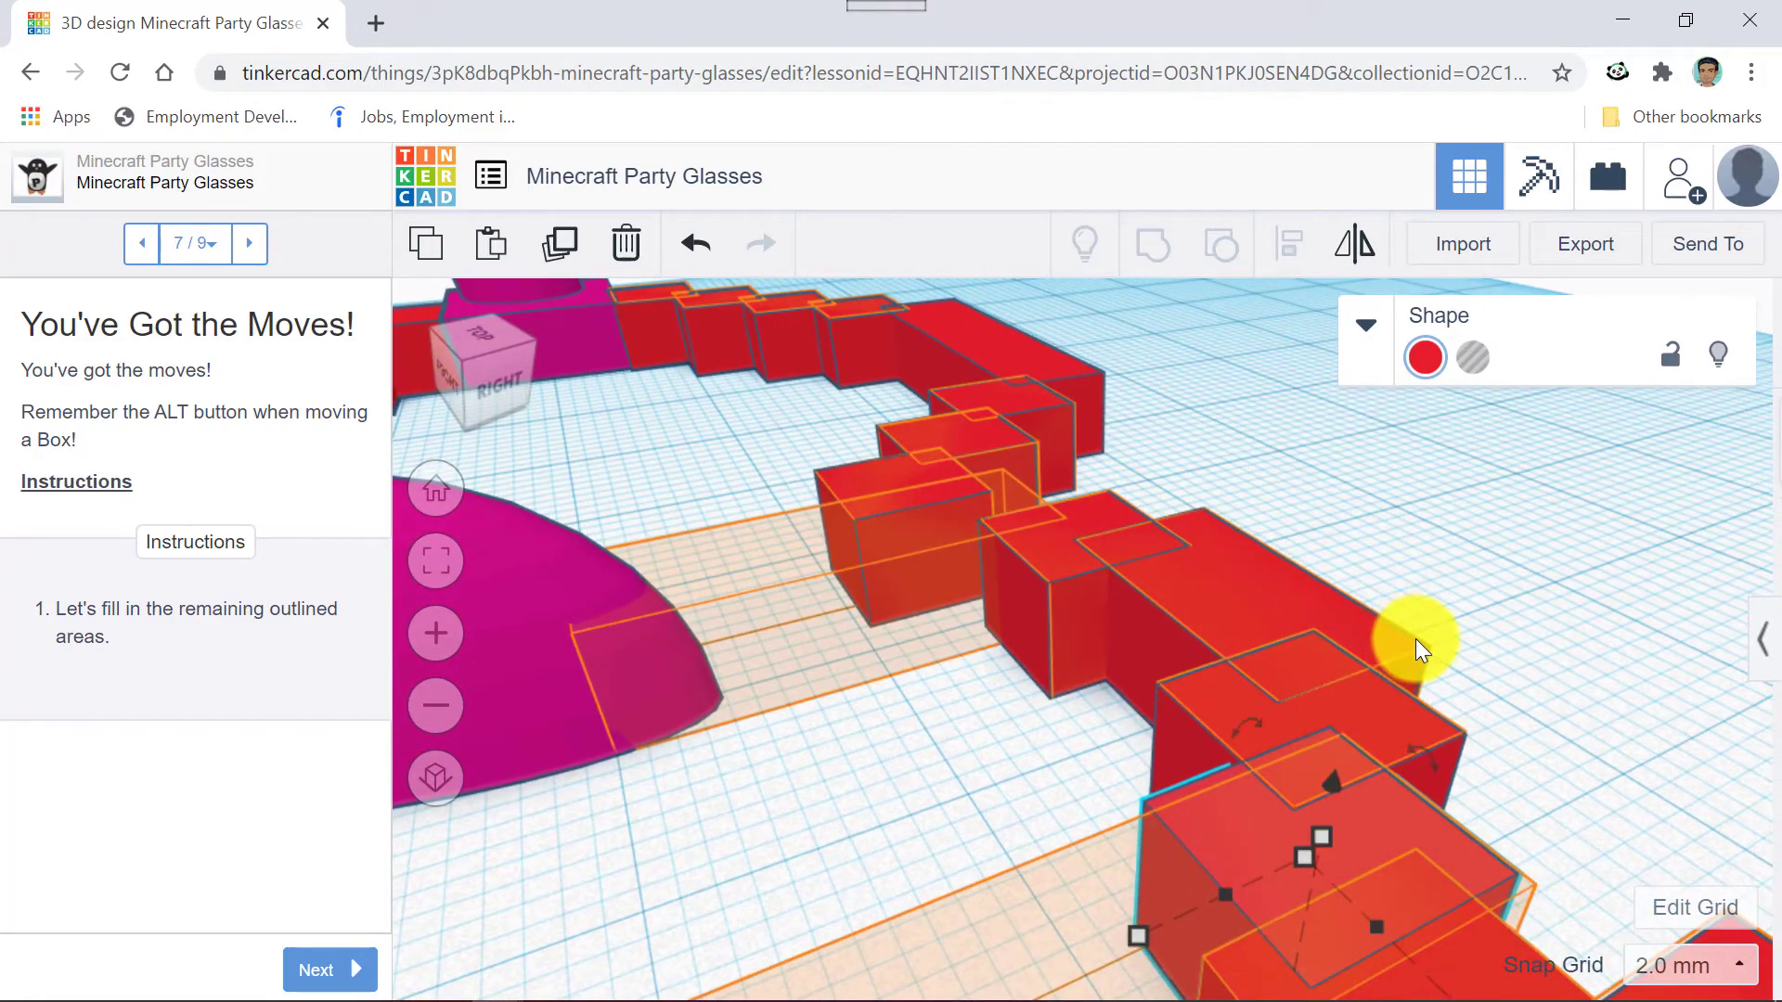
key(Down)
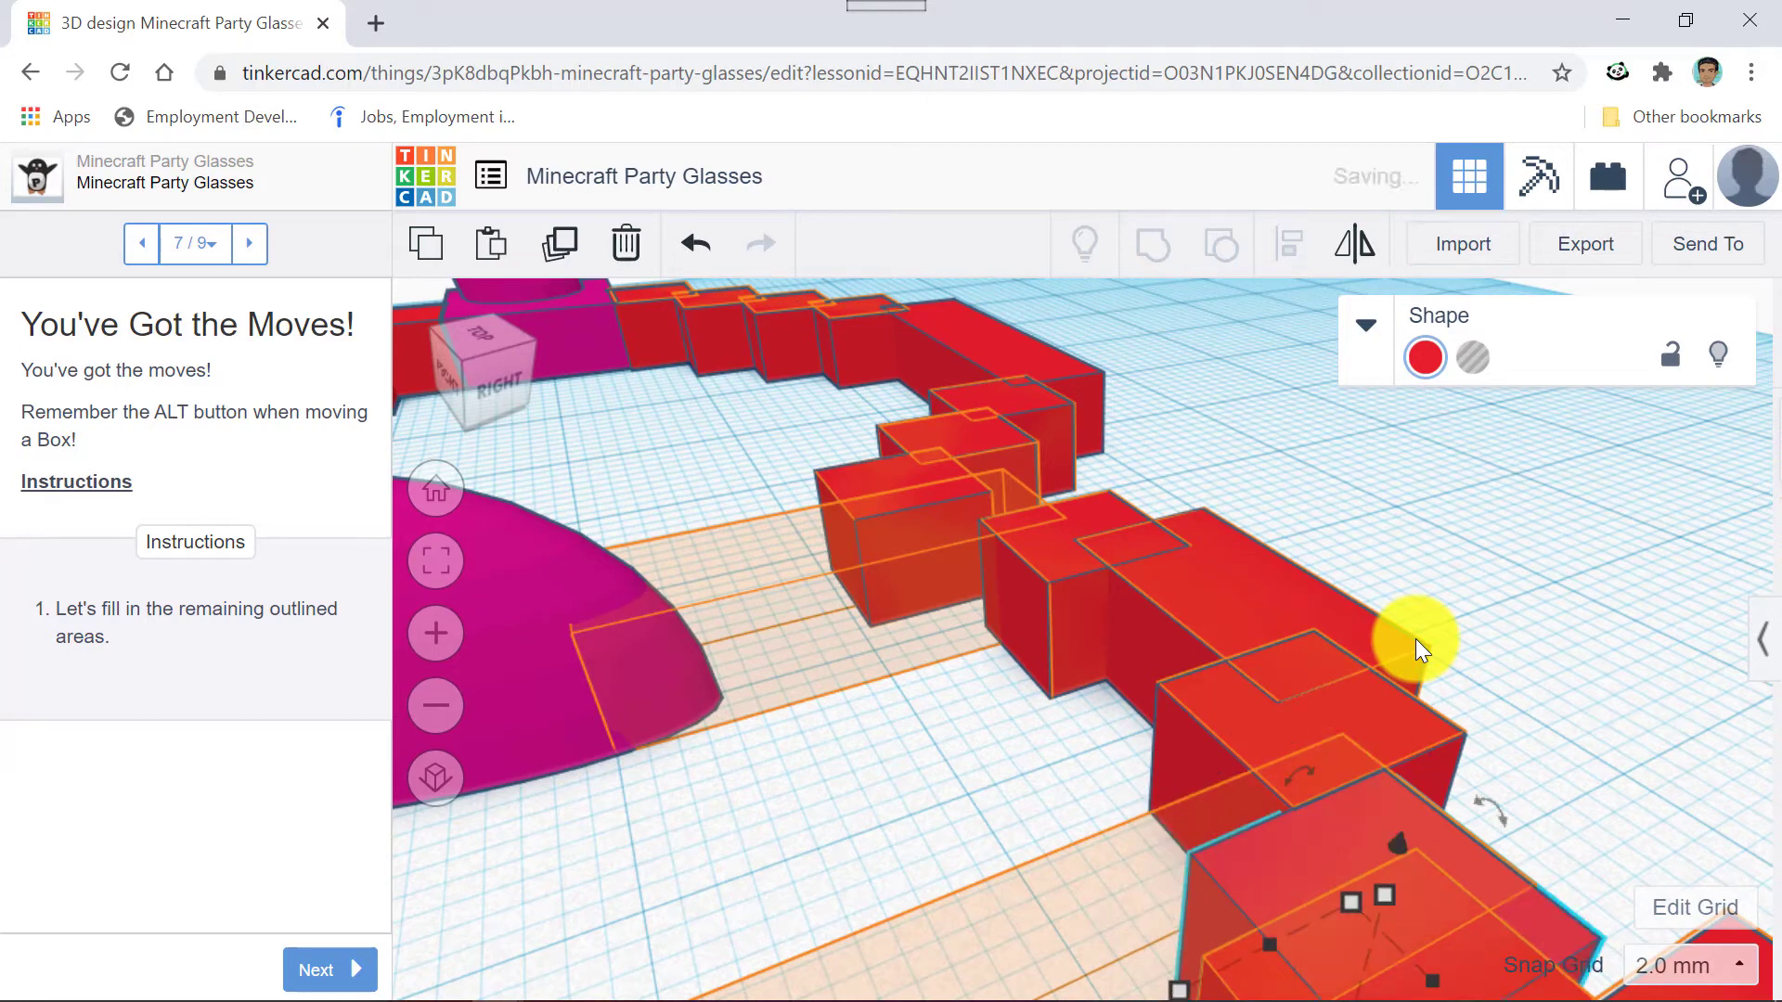
key(Up)
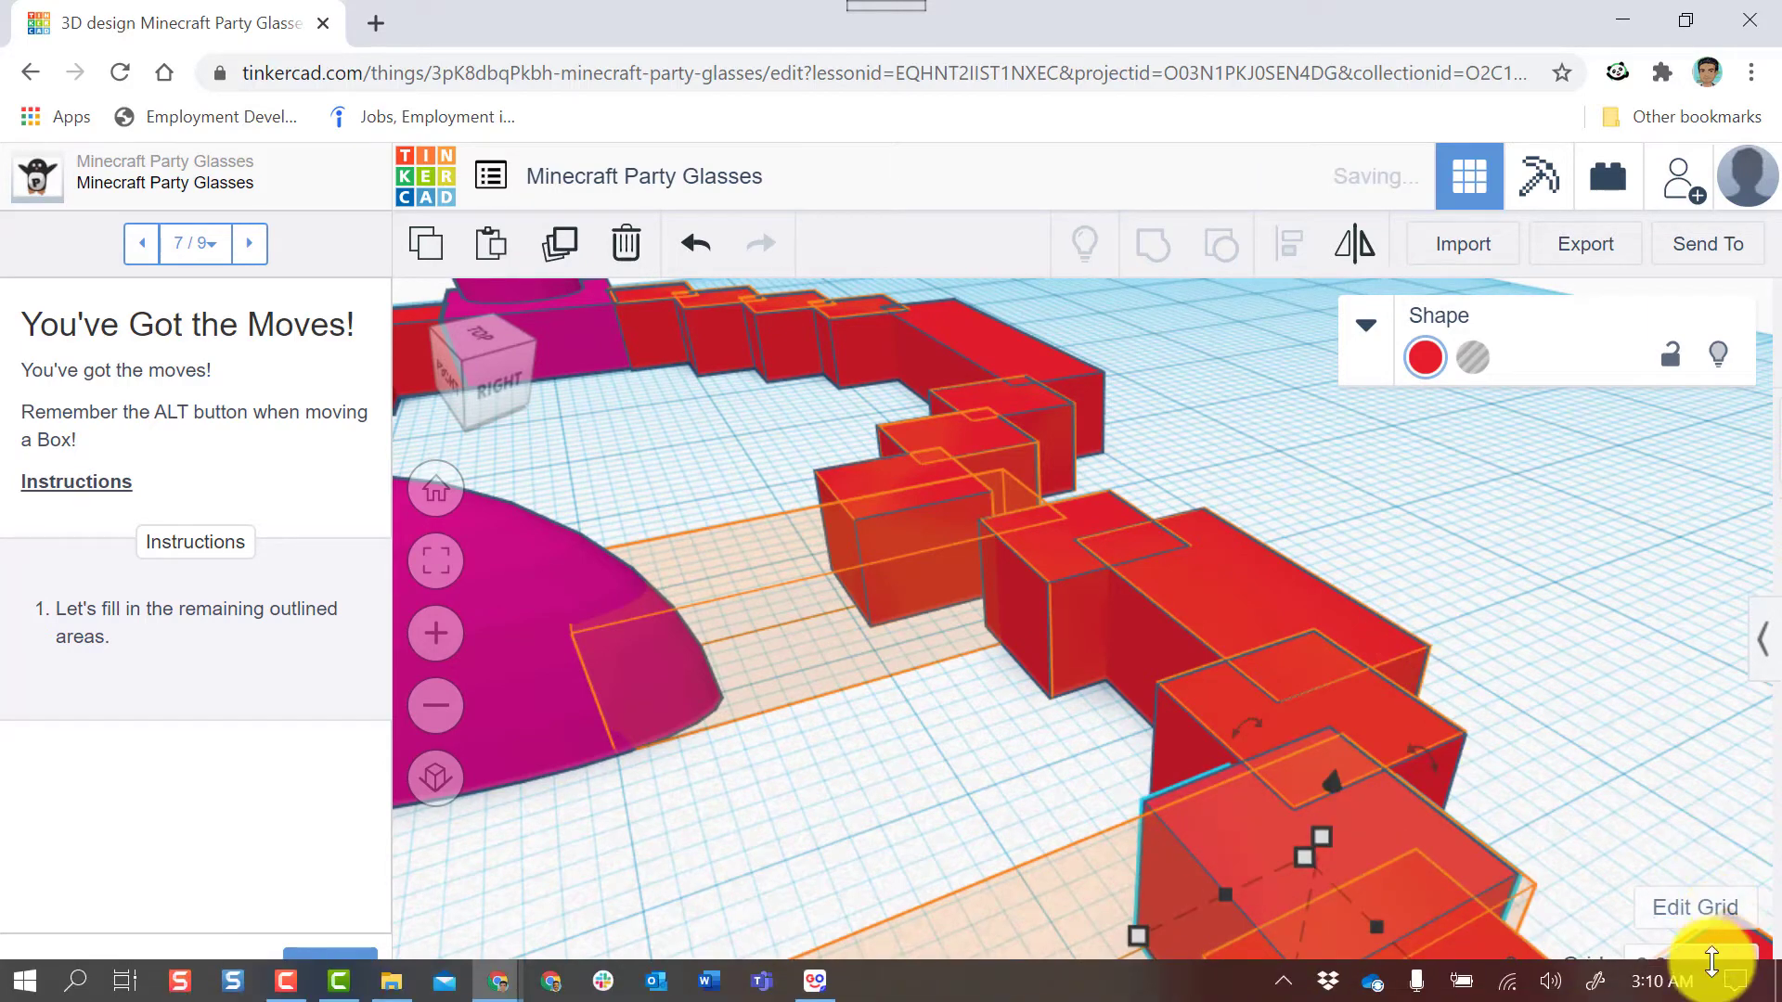
Set the Snap Grid to 0.1 mm and nudge the duplicated box into line with the rear end of the right nose bar outline.
click(1733, 965)
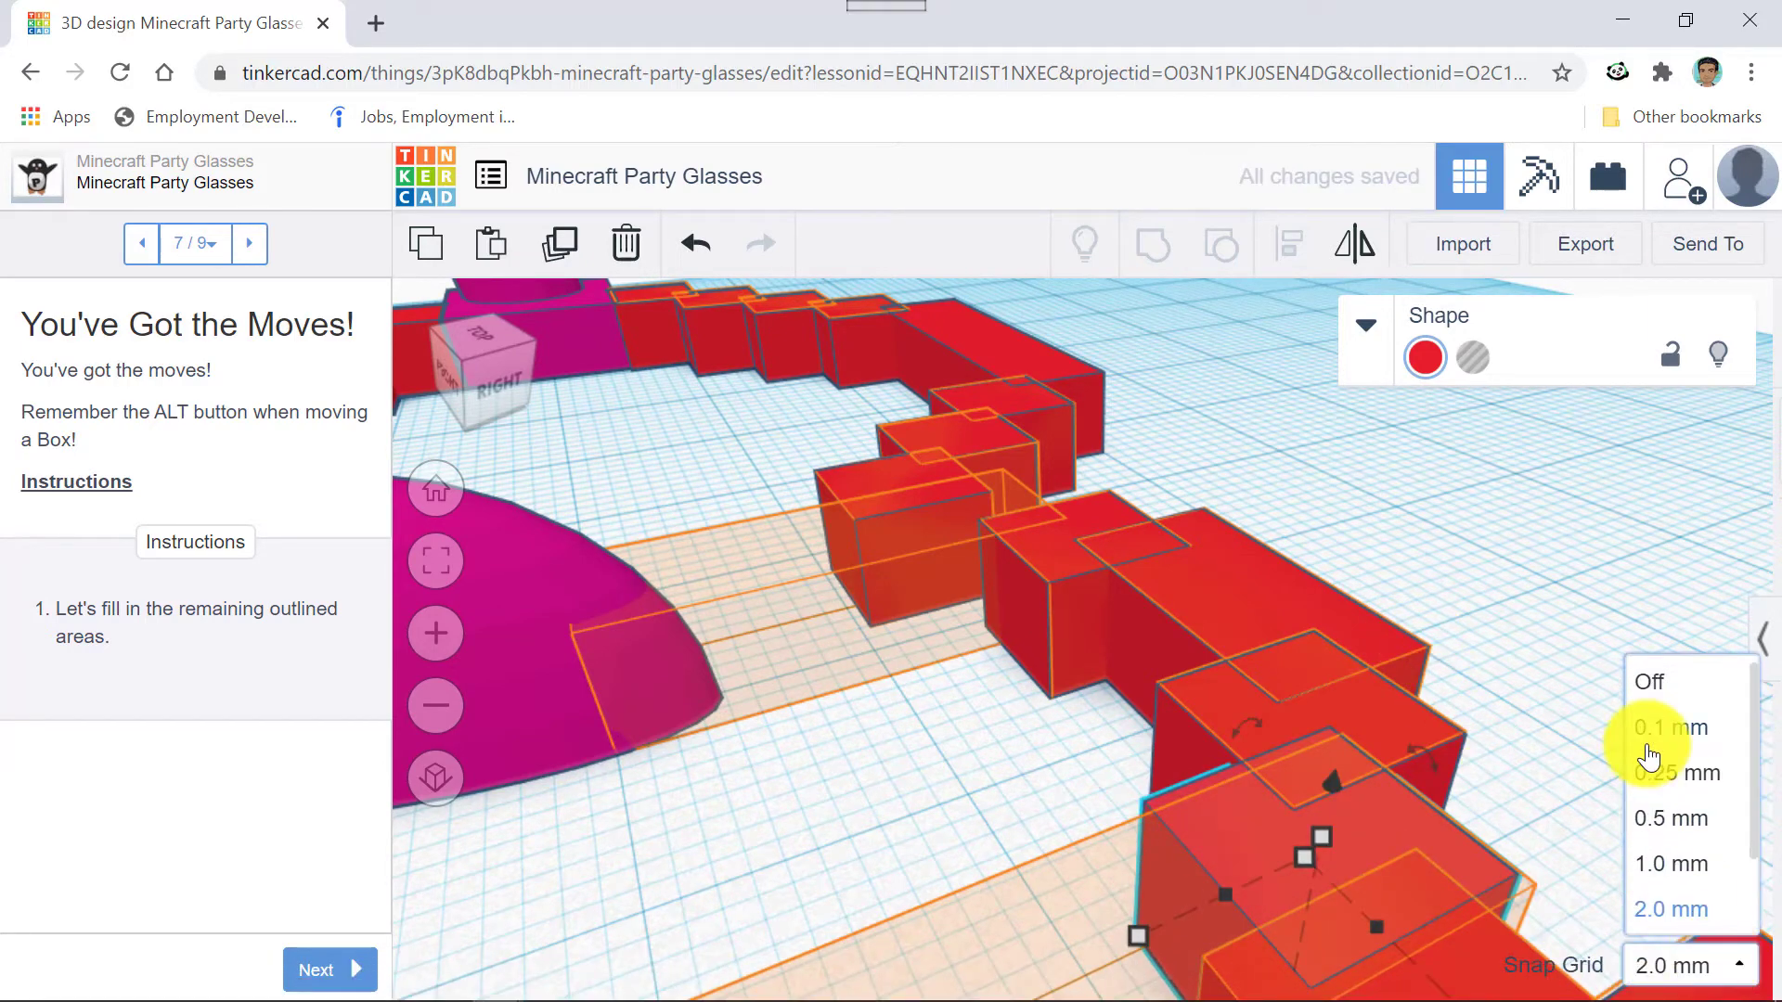
click(1649, 734)
key(Down)
key(Down)
key(Down)
key(Down)
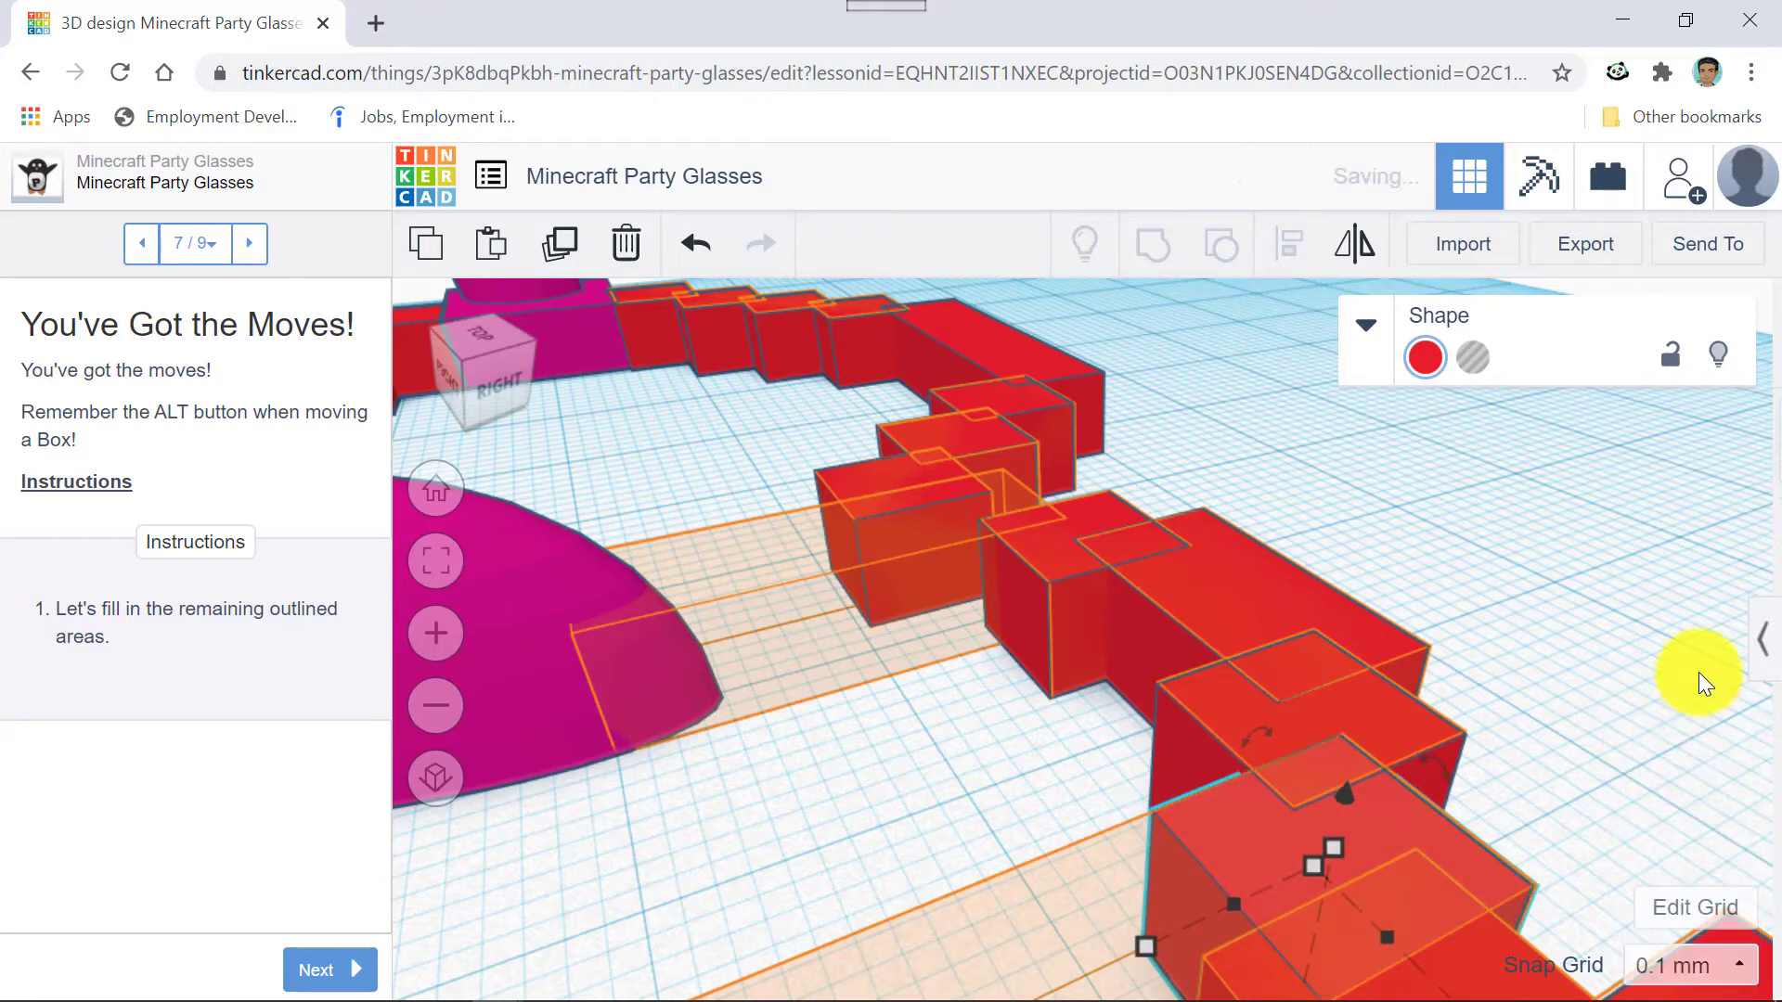
Set the aligned box's length to 18 mm so it fills the right outlined nose bar.
scroll(1699, 673, down, 3)
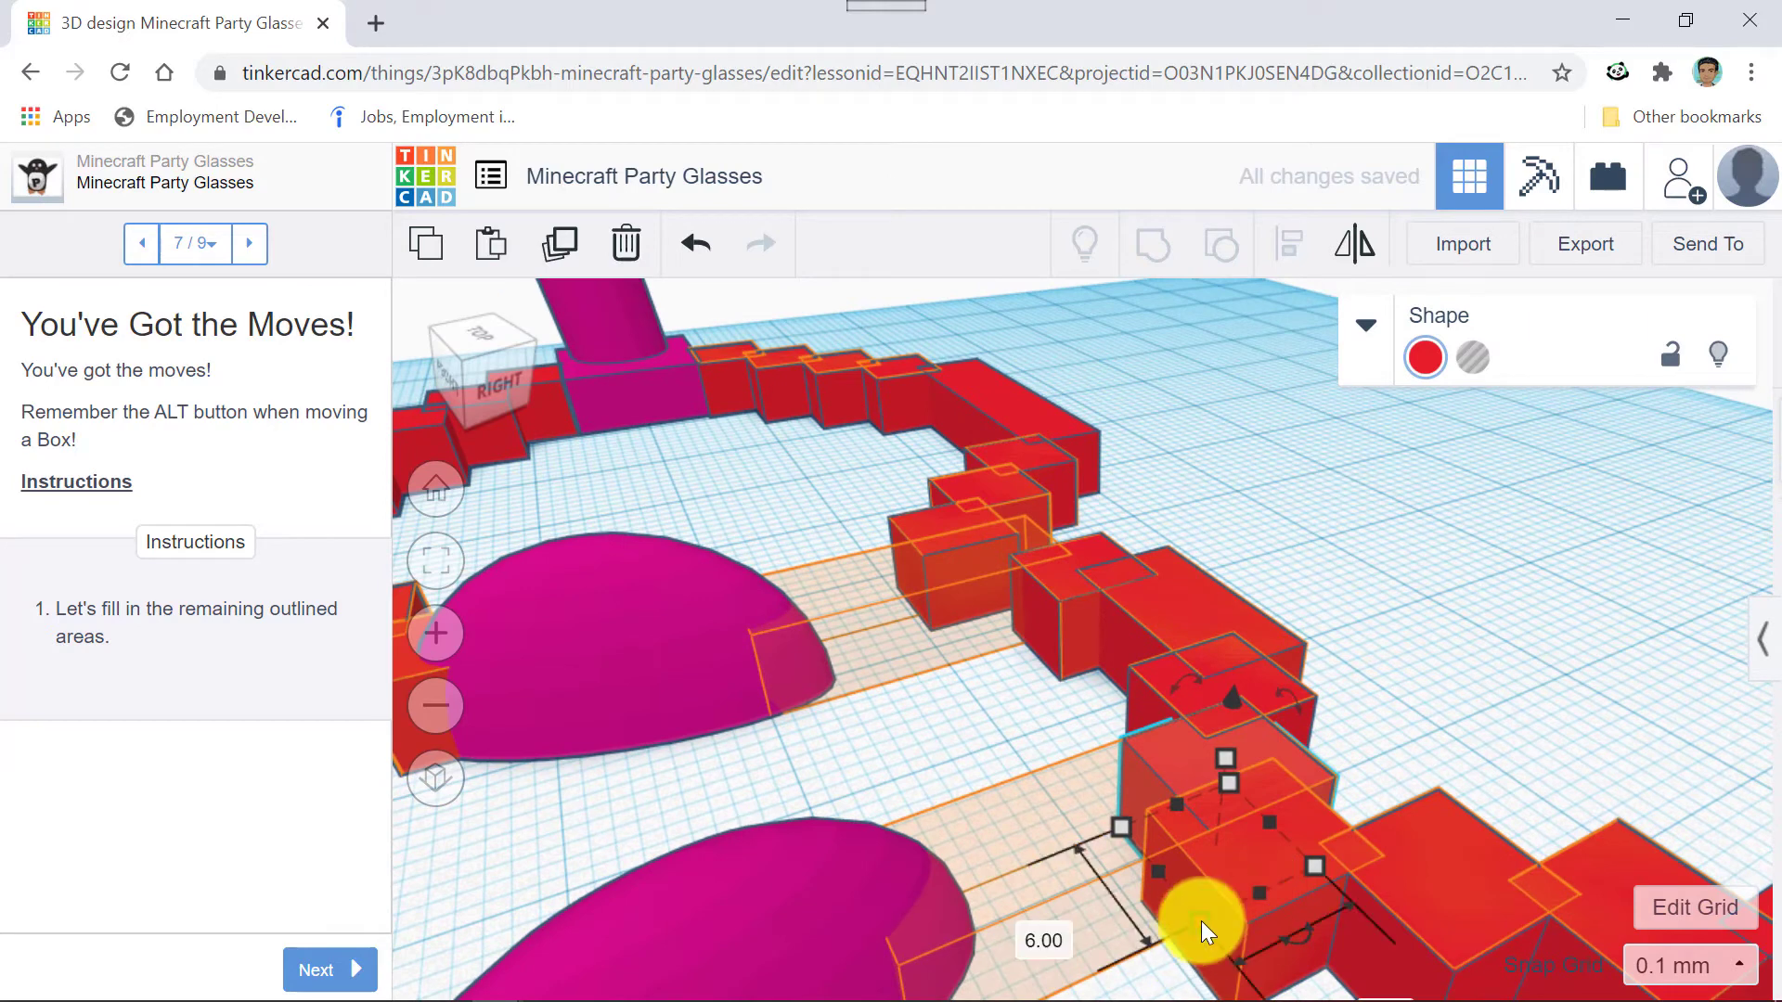
scroll(1102, 931, down, 2)
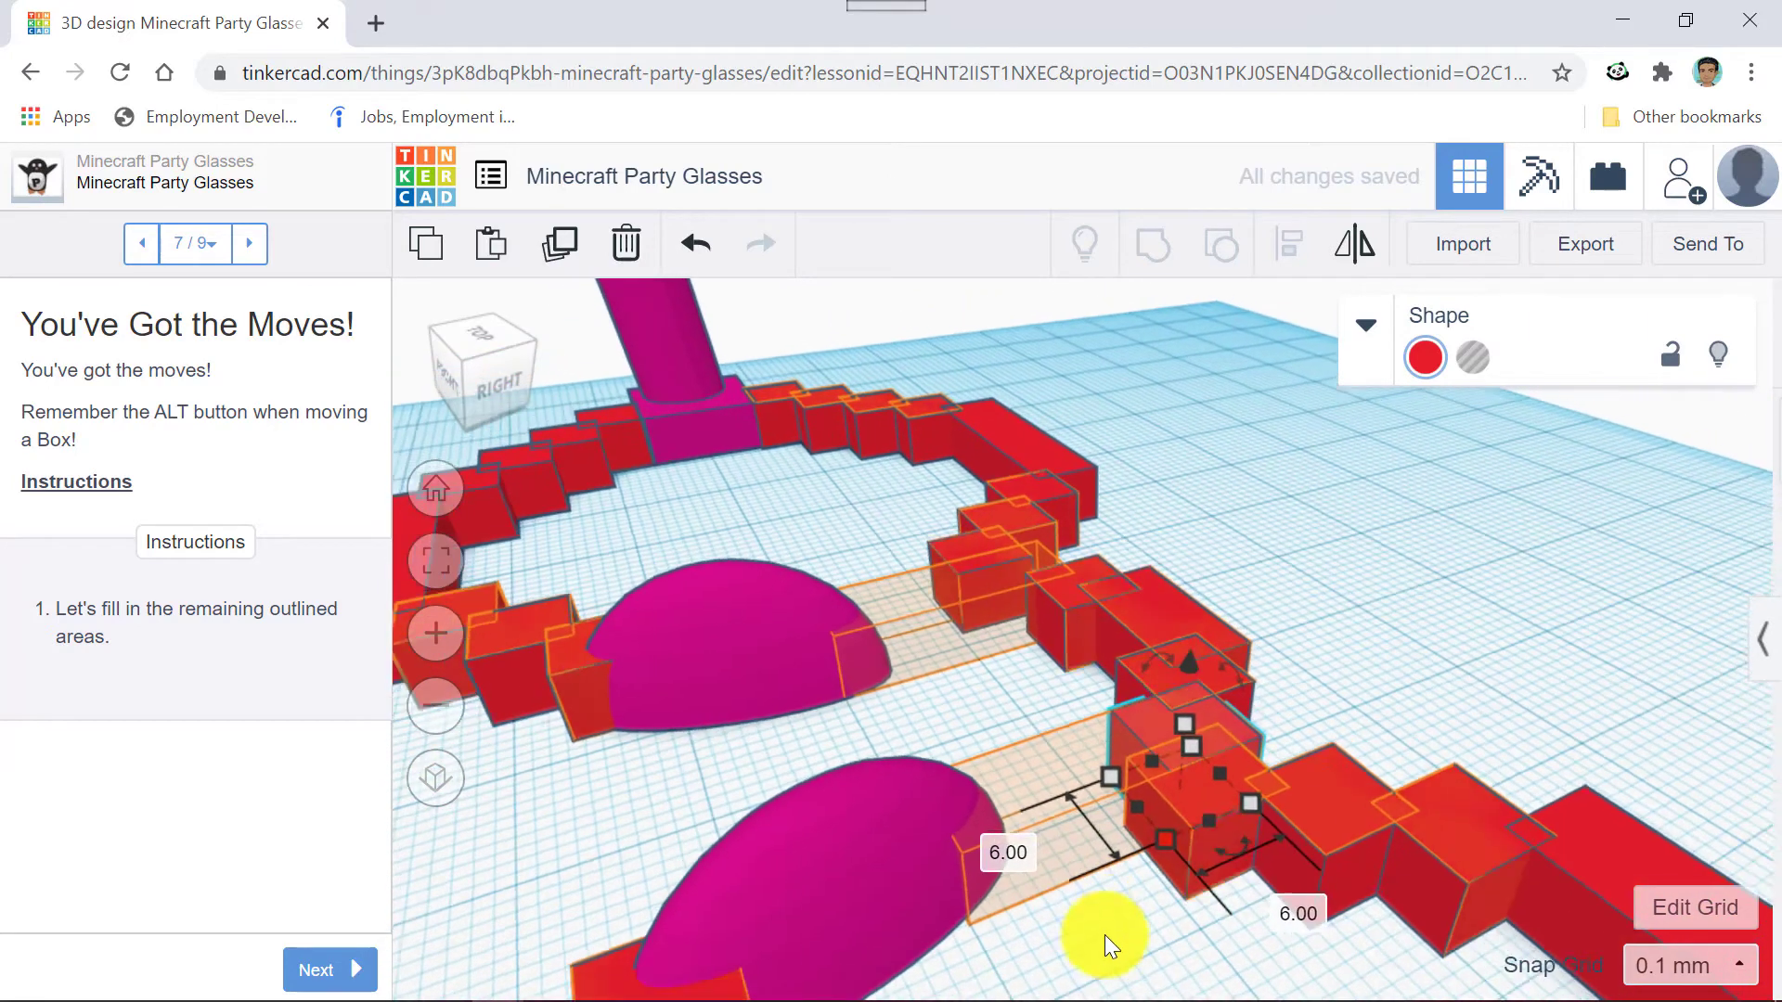
click(1291, 905)
text(1)
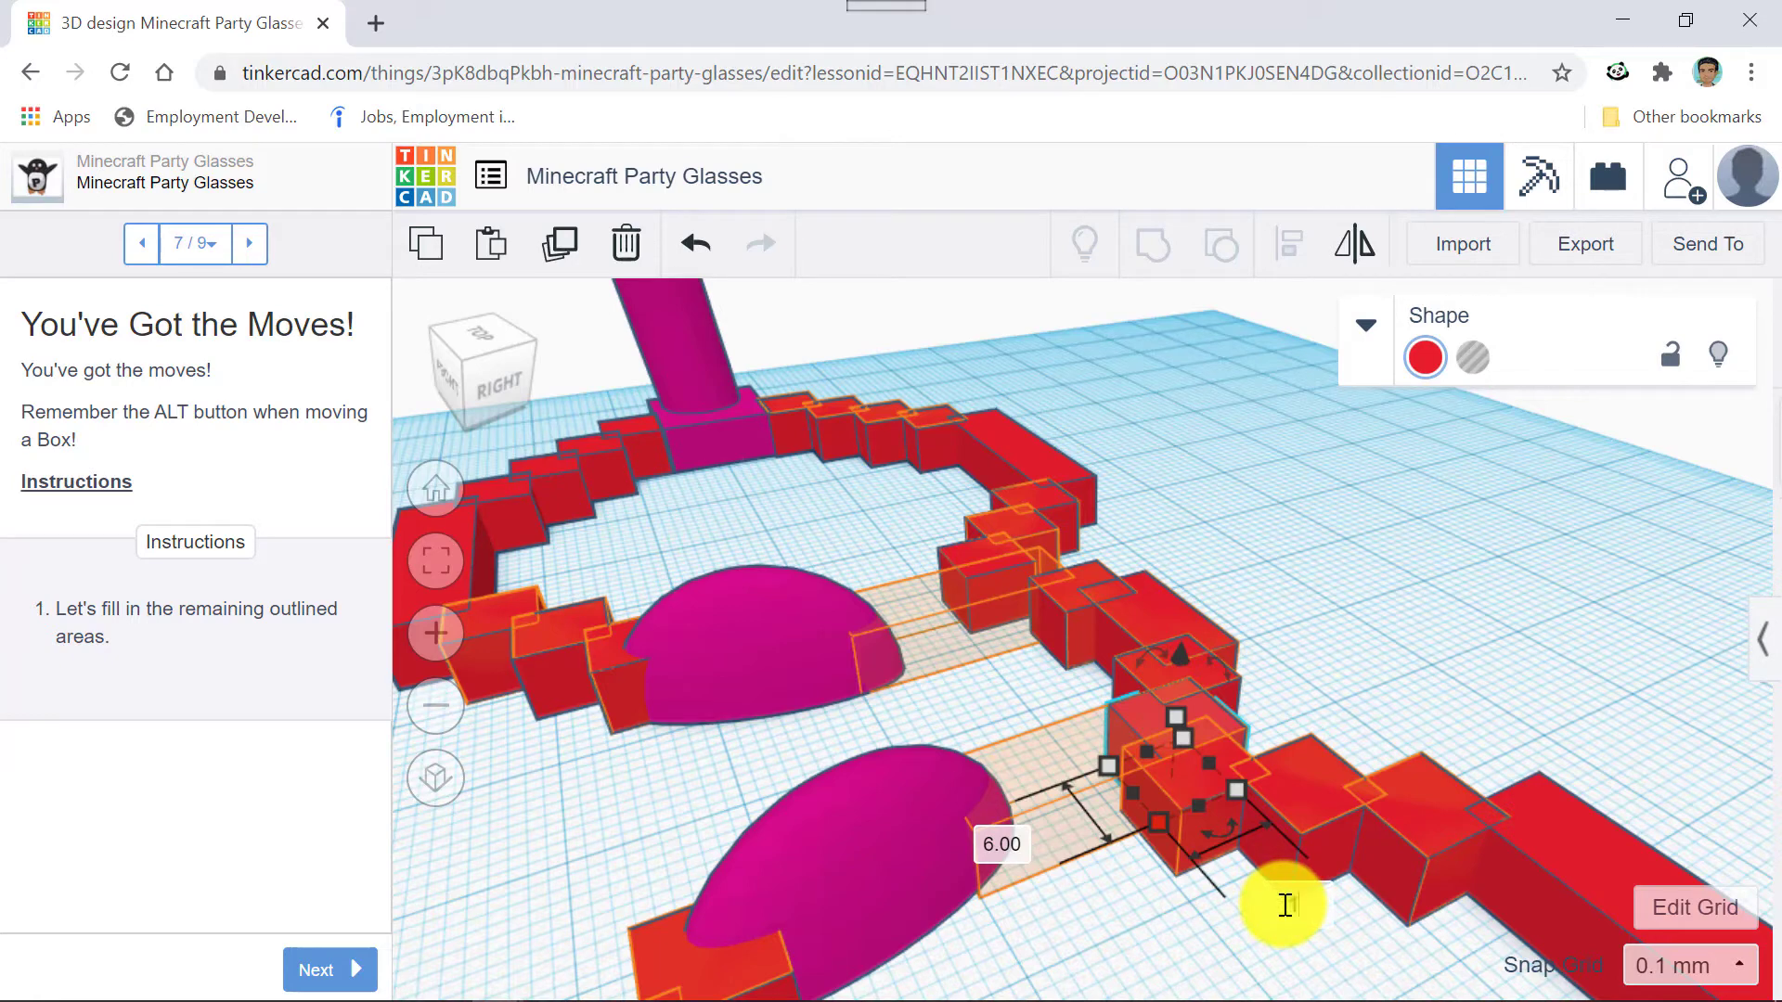
text(8)
key(Return)
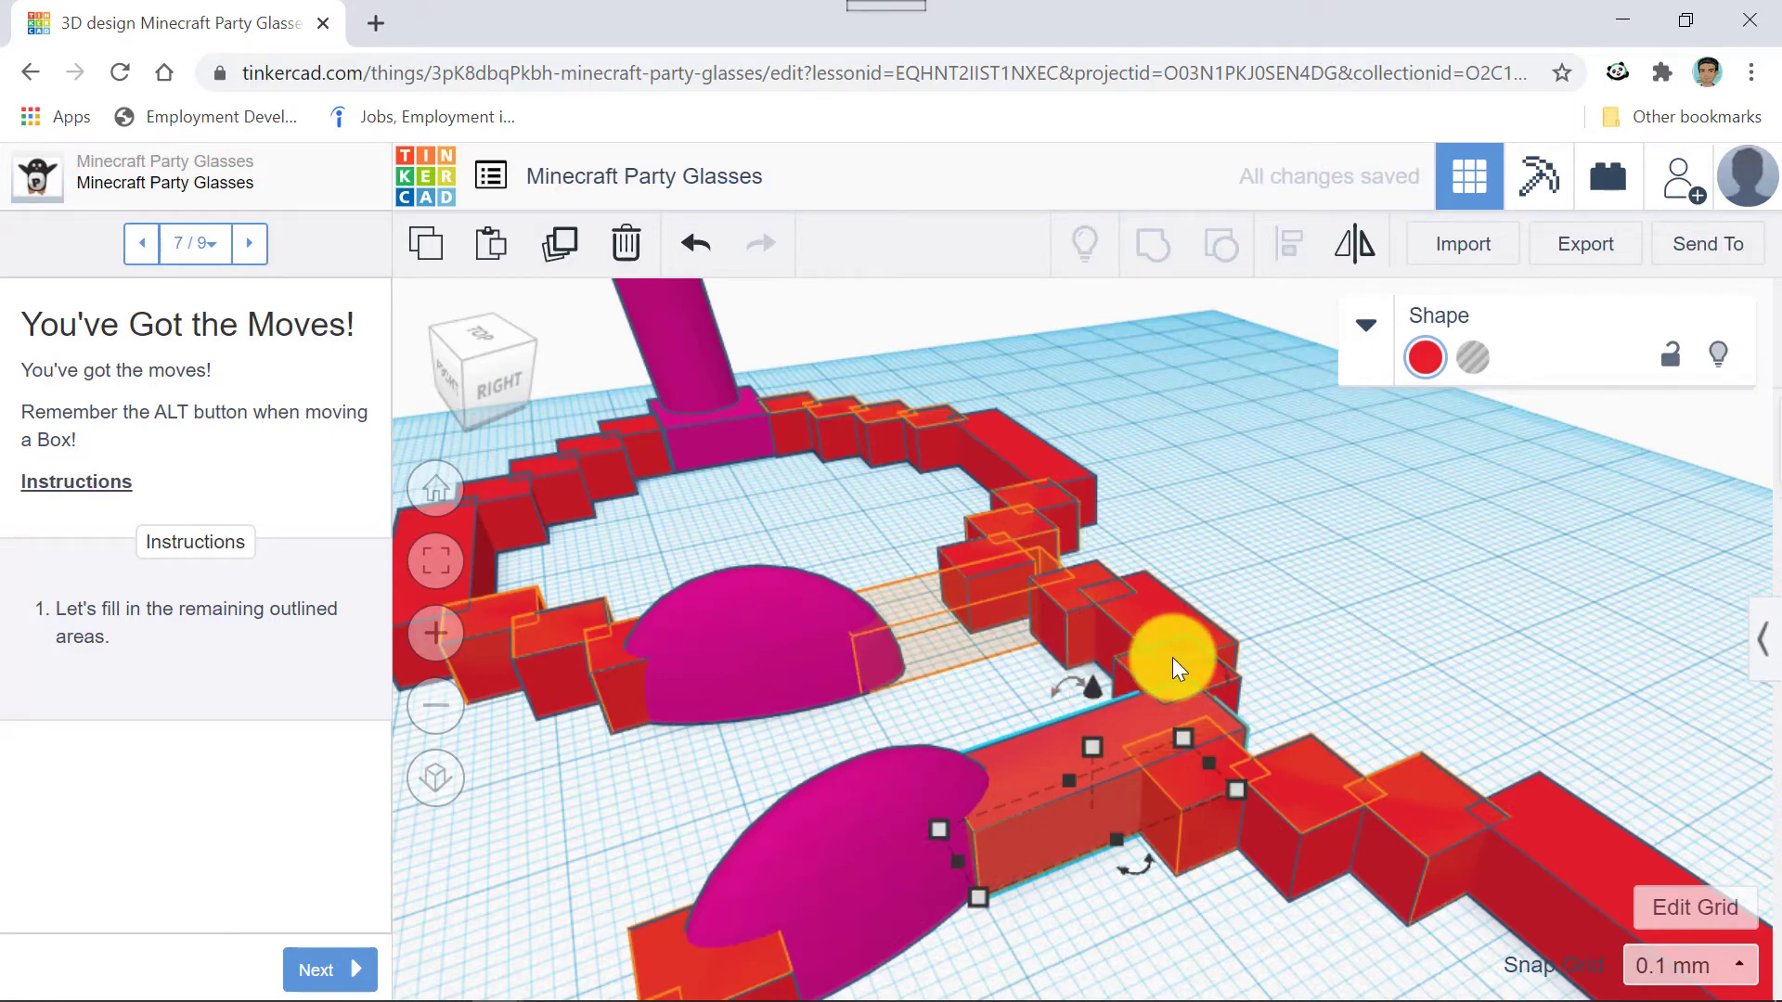
Duplicate the 18 mm nose bar, set the Snap Grid to 2.0 mm and move the copy across to the left outlined nose bar.
drag(1172, 657, 1249, 656)
click(1685, 965)
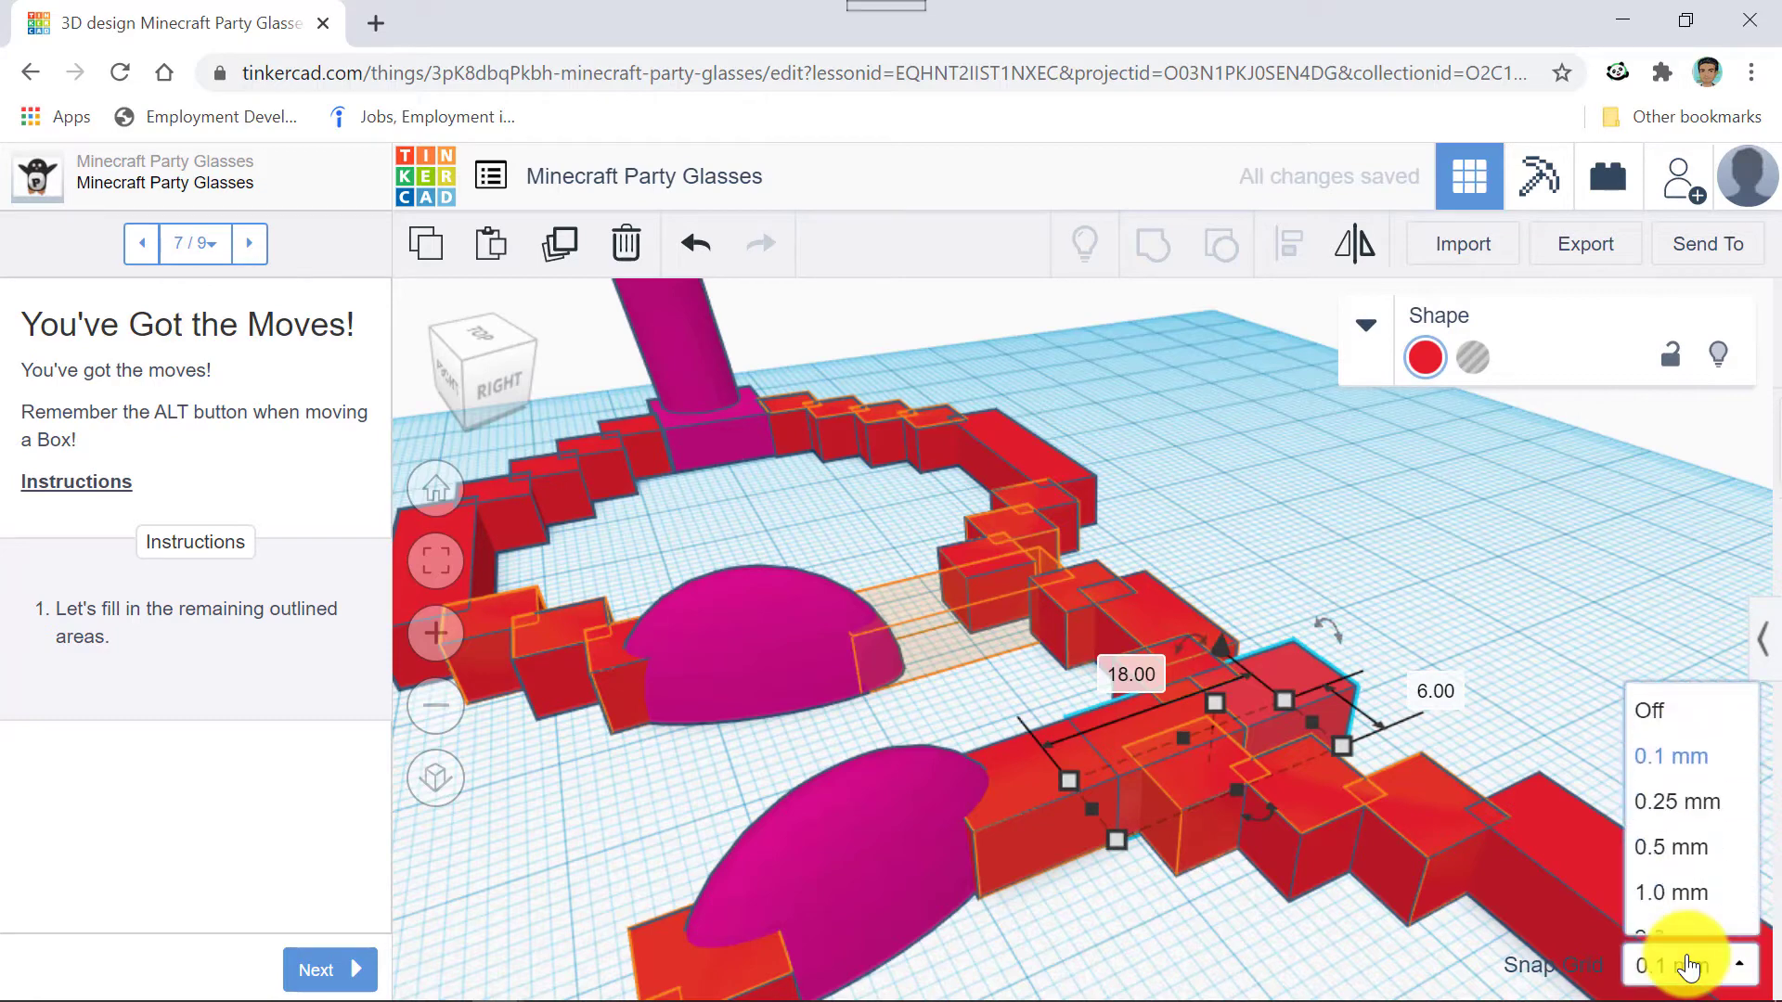
click(1661, 908)
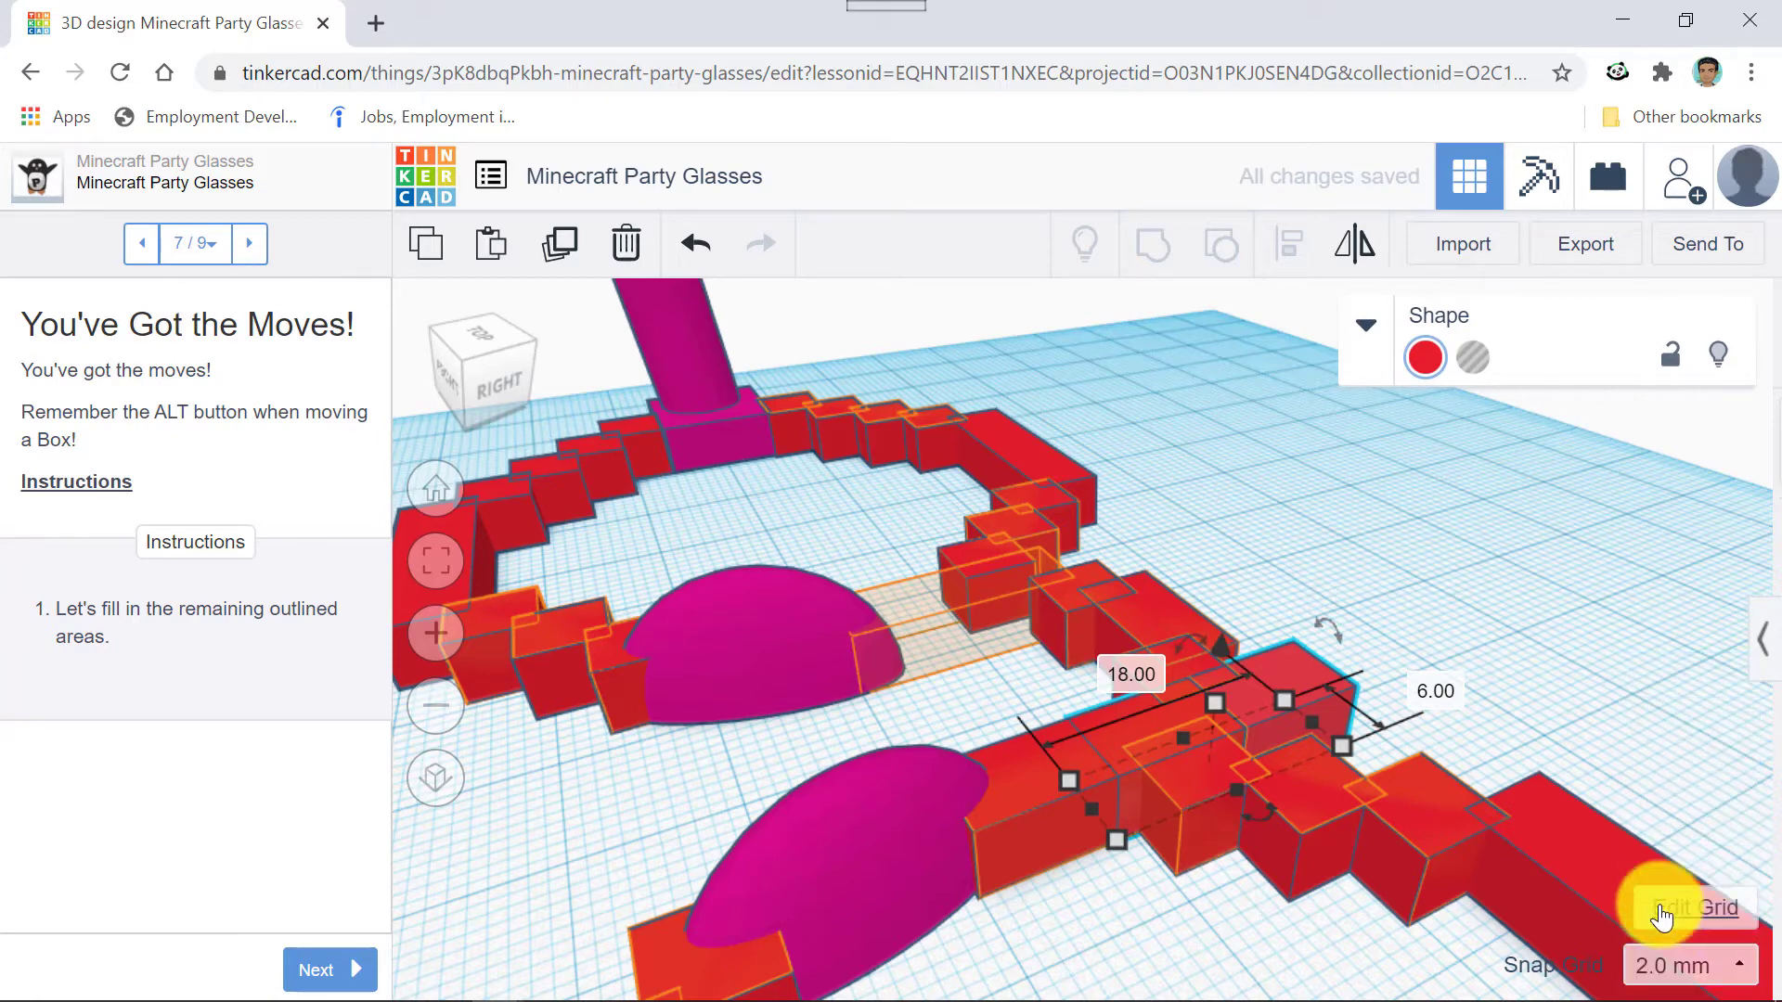
key(Up)
key(Up)
key(Up)
key(Up)
key(Up)
key(Up)
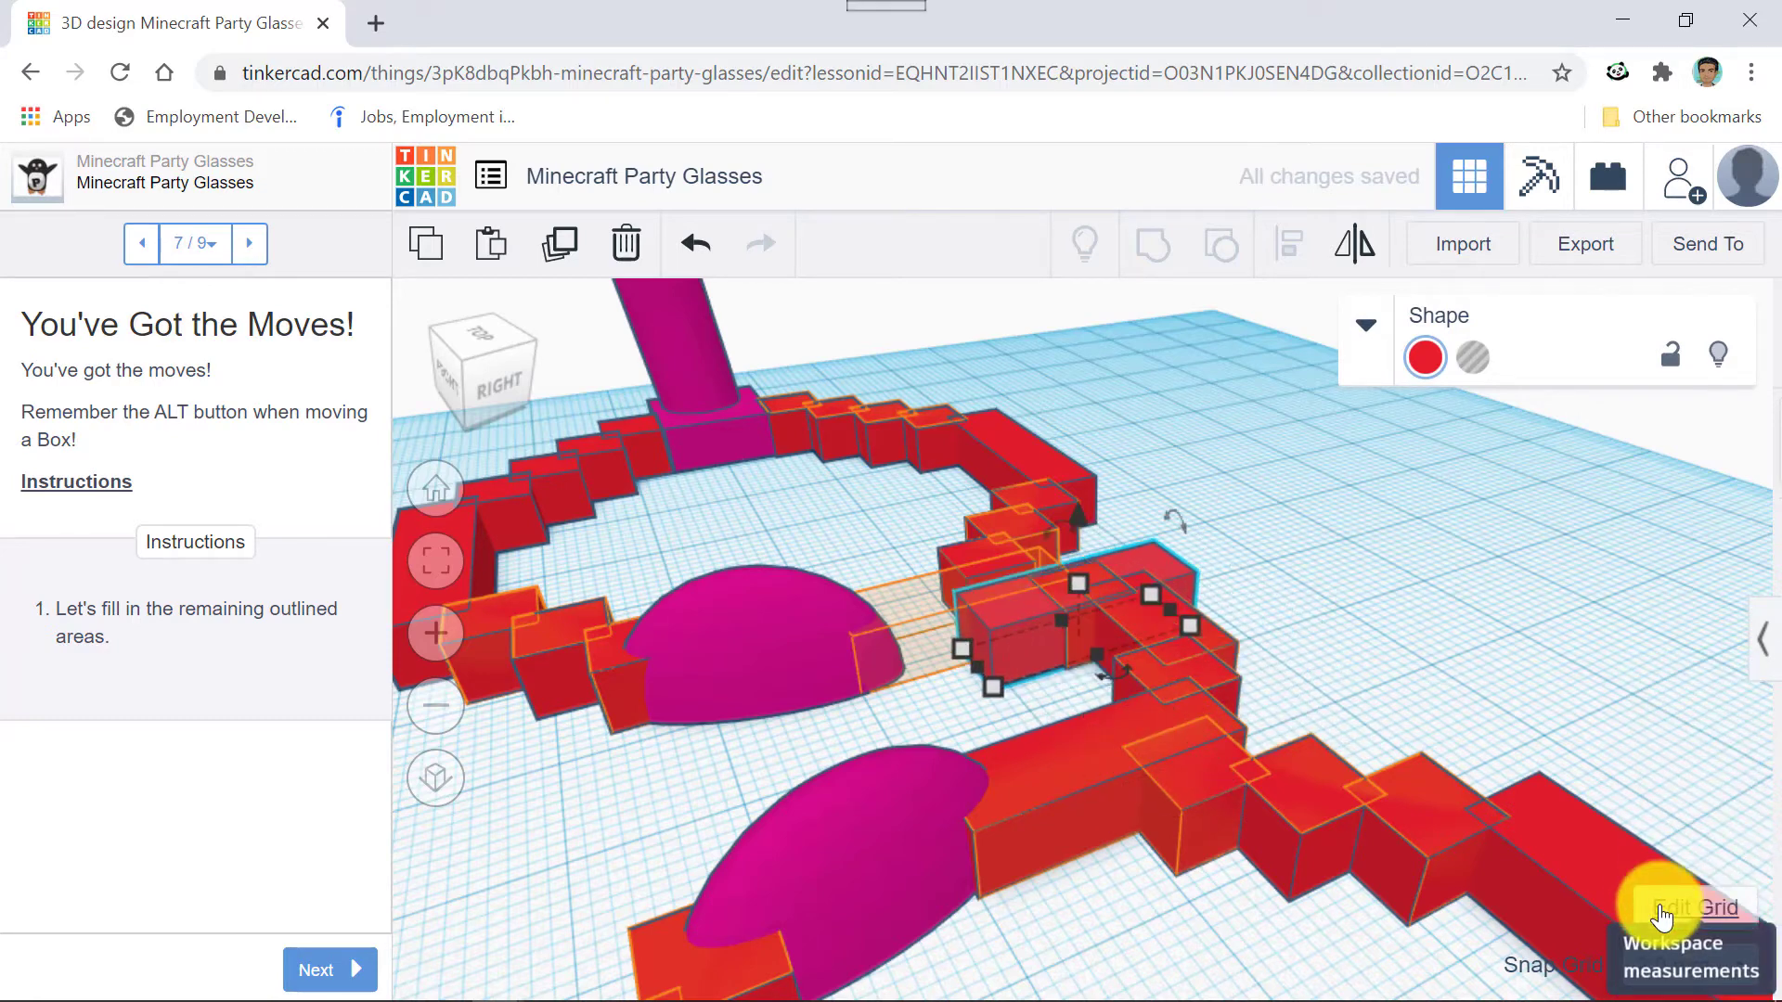
key(Up)
key(Up)
key(Up)
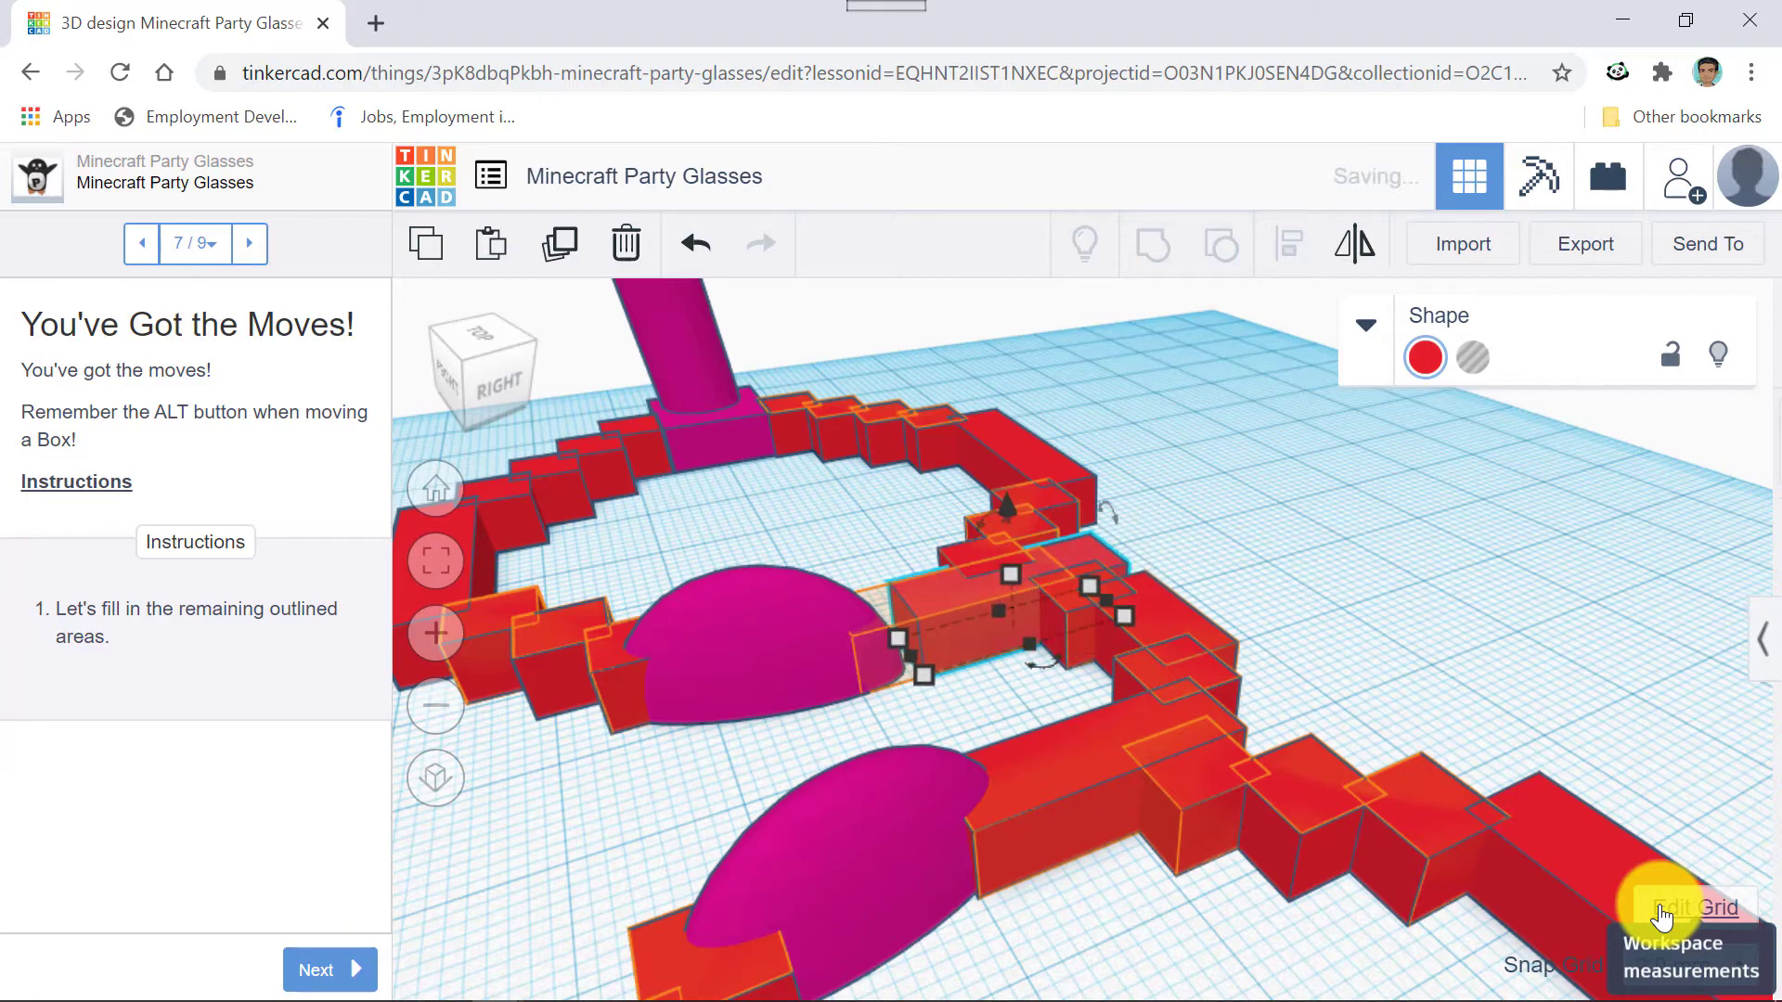
scroll(1162, 589, up, 3)
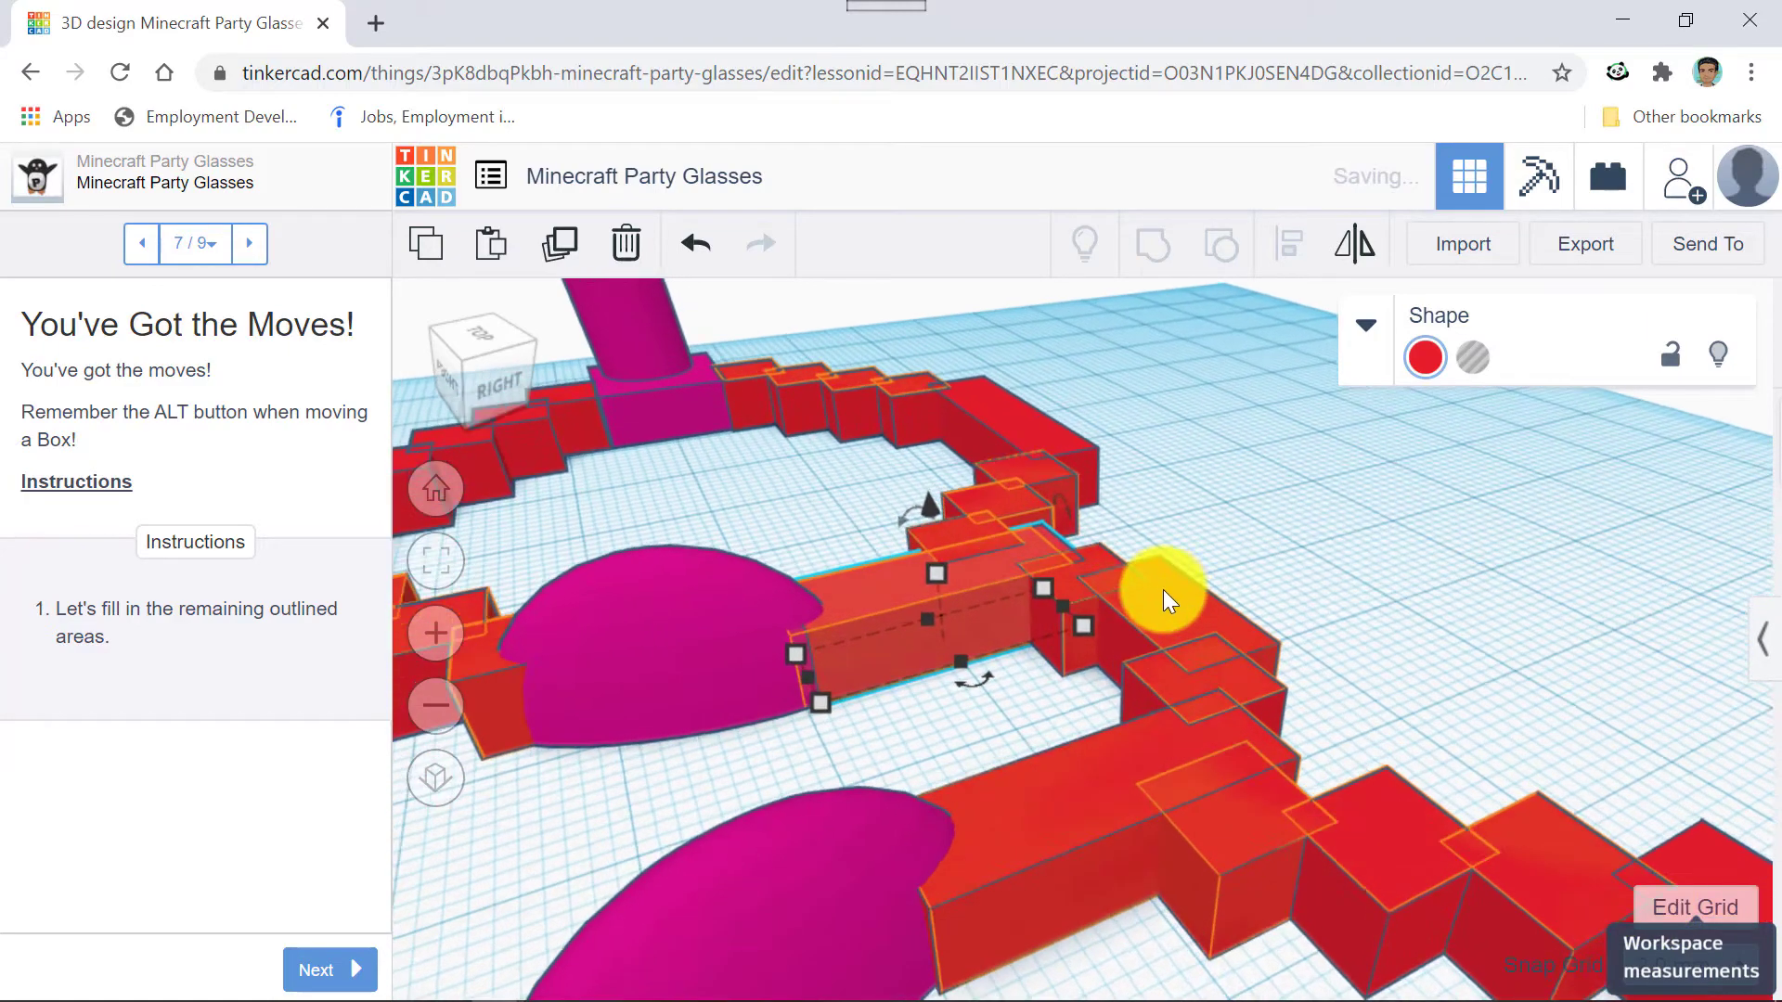
scroll(819, 568, up, 2)
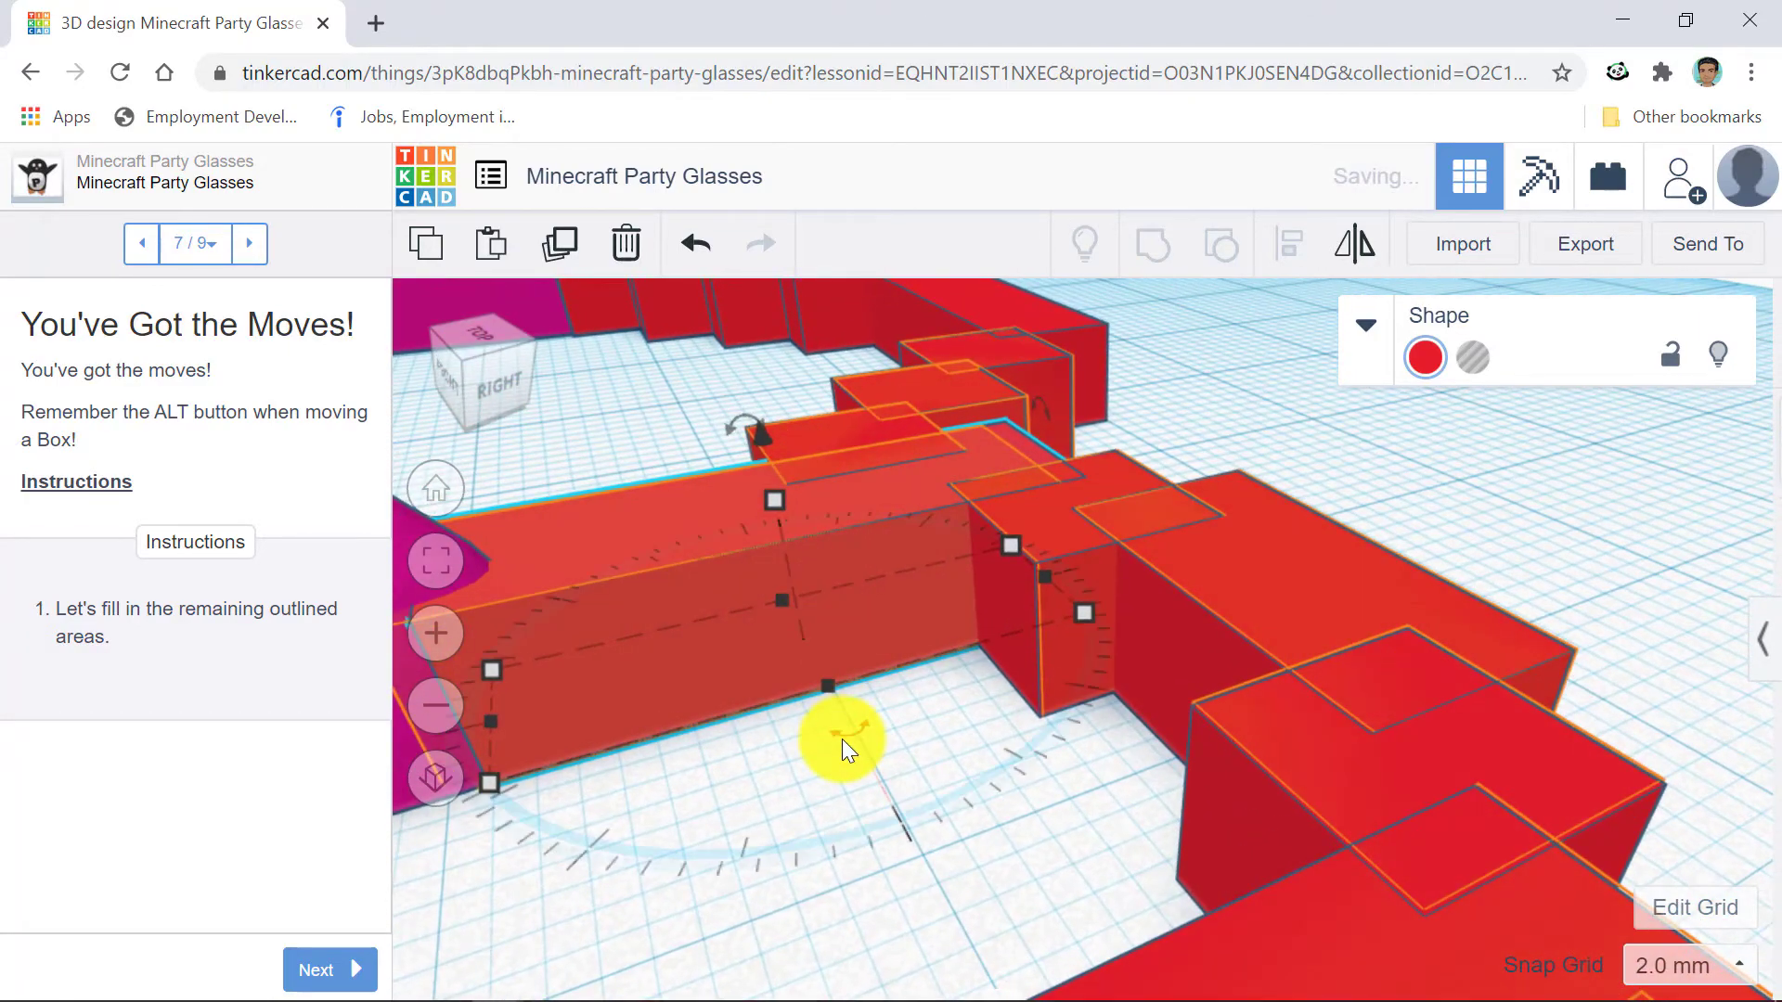
Set the Snap Grid to 0.1 mm and nudge the copied nose bar into line with the left nose bar outline.
scroll(843, 739, up, 3)
right_drag(867, 762, 897, 766)
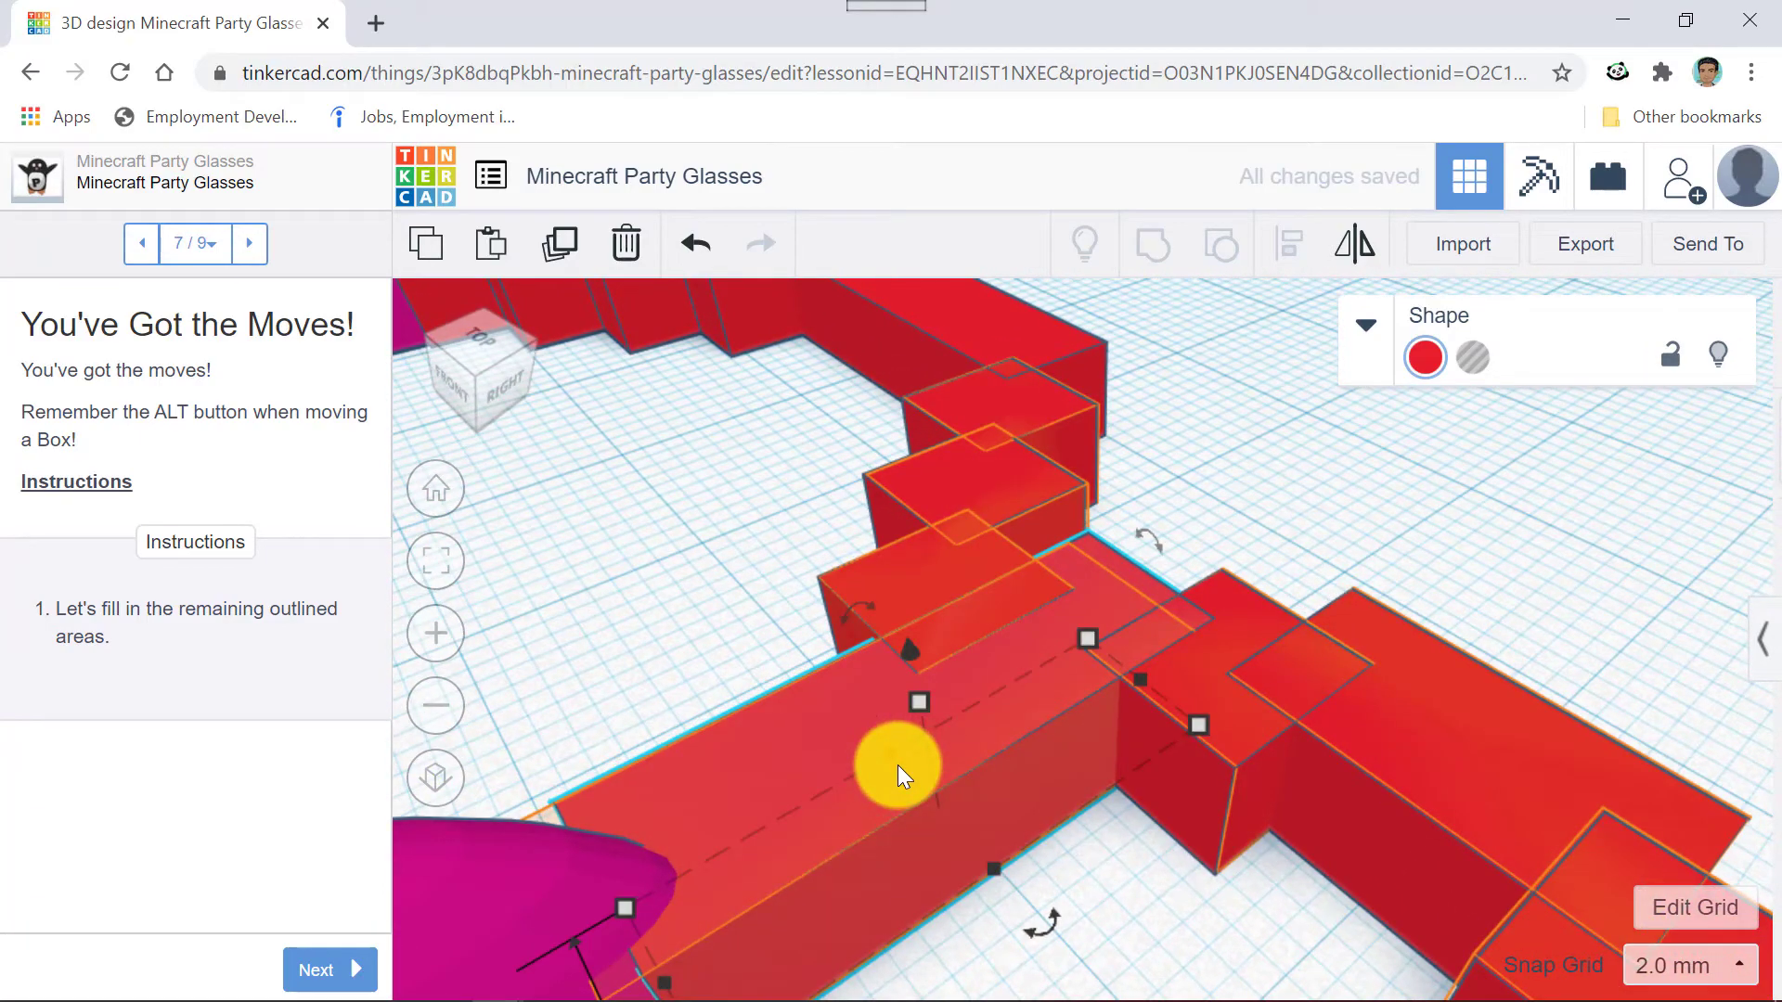
key(Down)
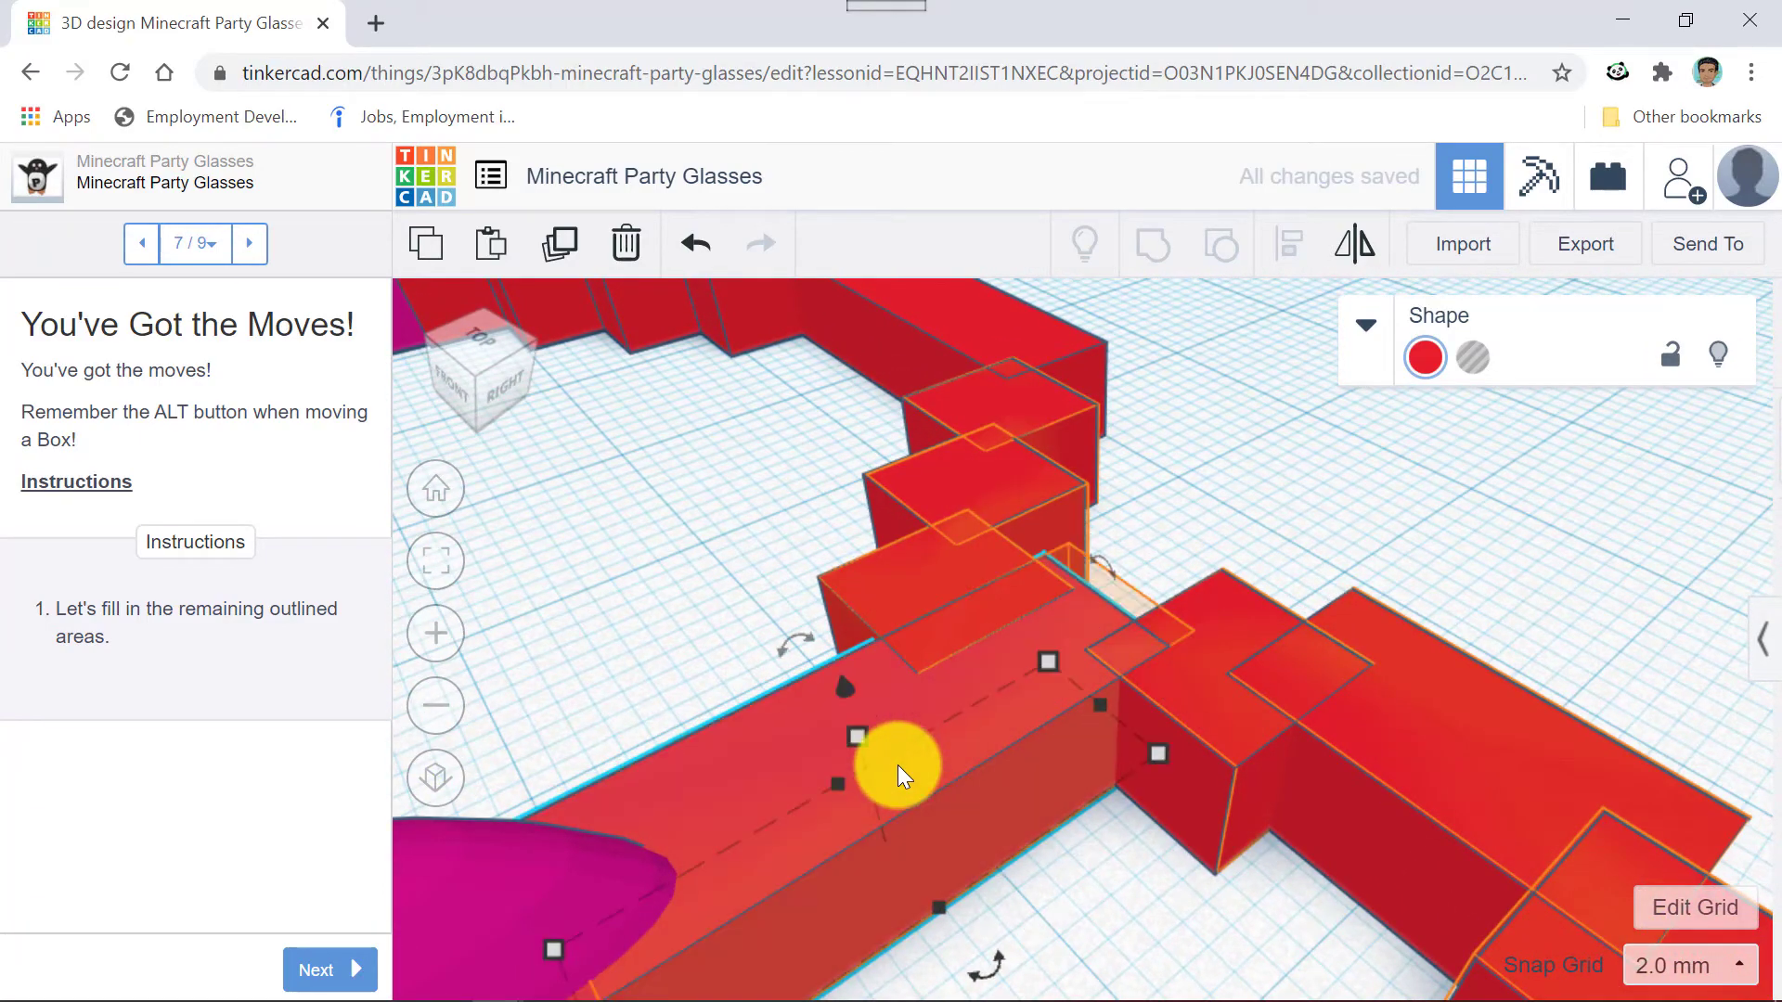
click(1665, 966)
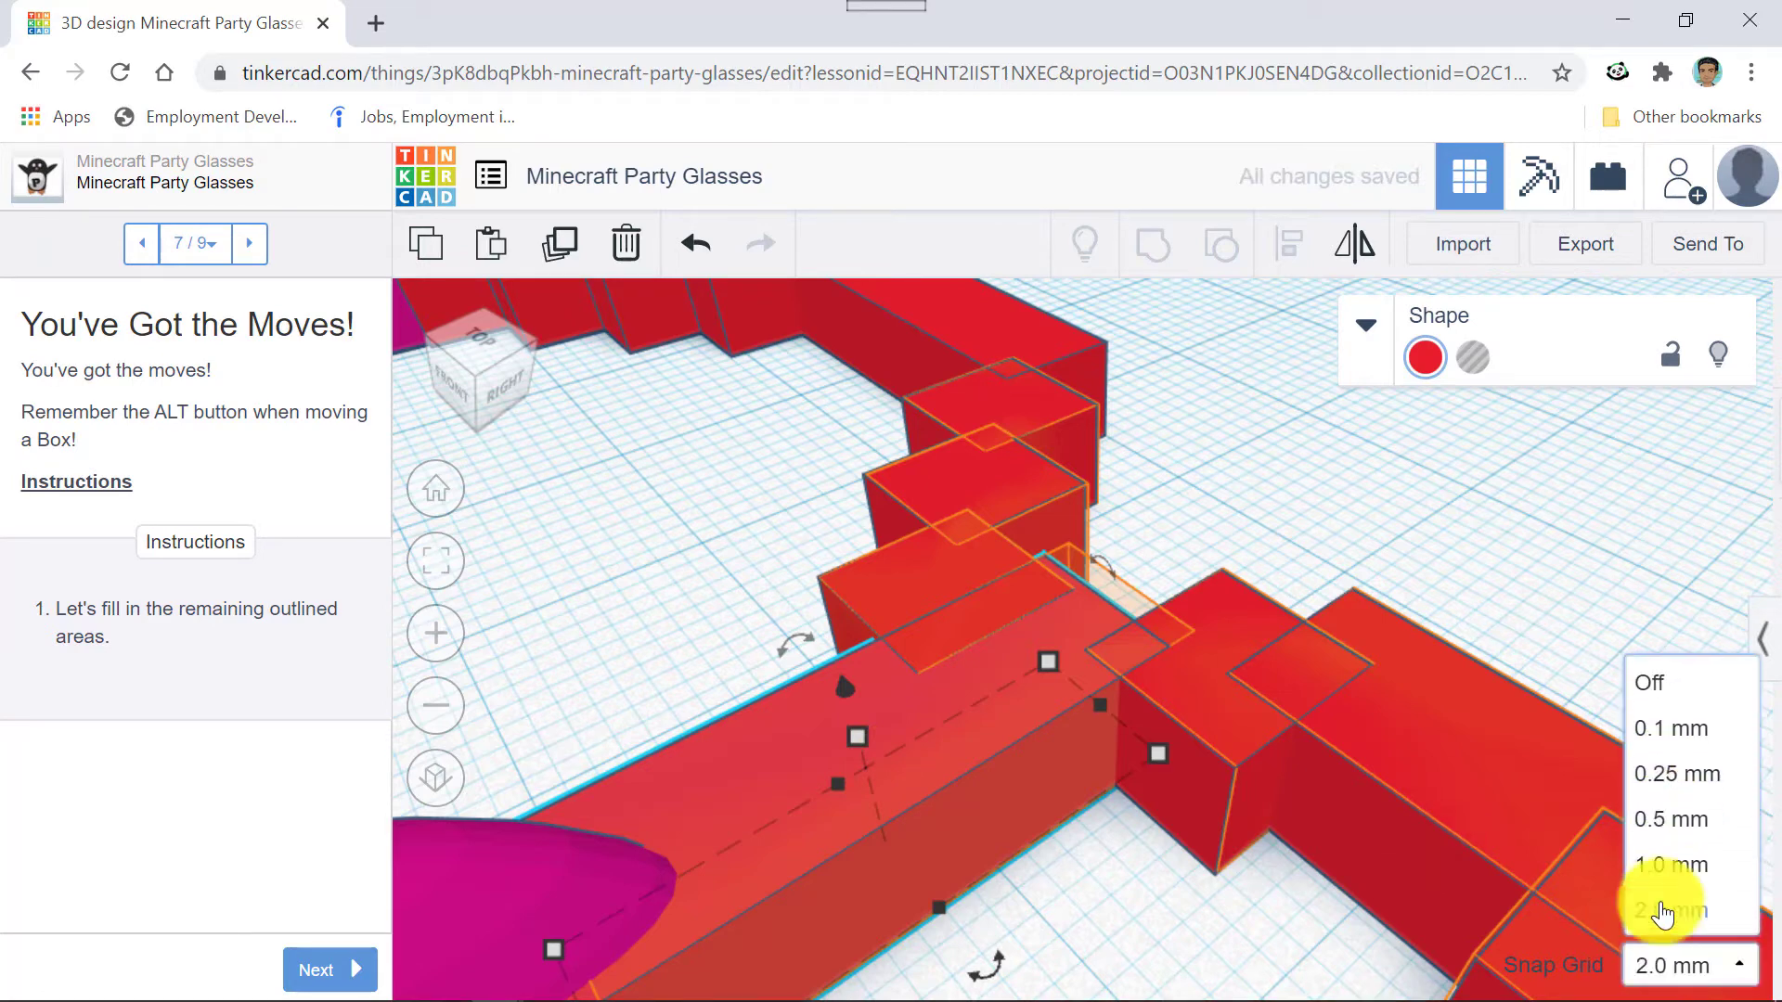
click(1666, 730)
key(Up)
key(Up)
key(Up)
key(Up)
key(Up)
key(Up)
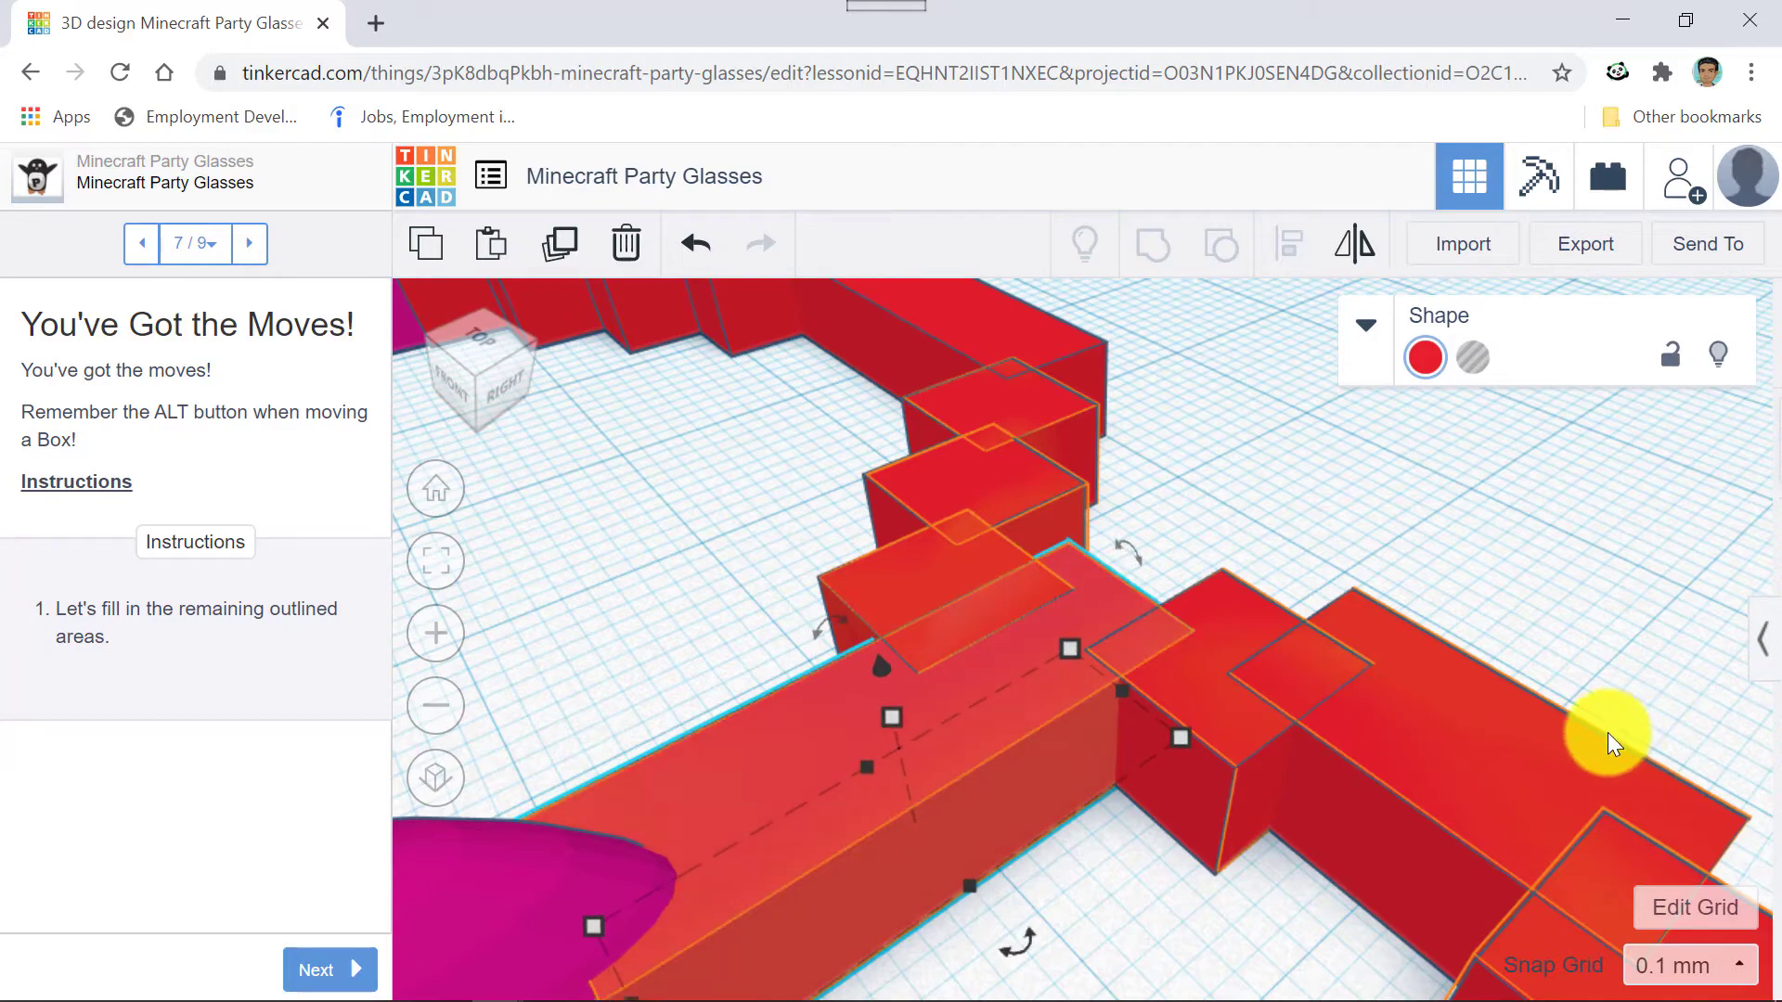
scroll(1597, 739, down, 5)
scroll(1598, 740, down, 2)
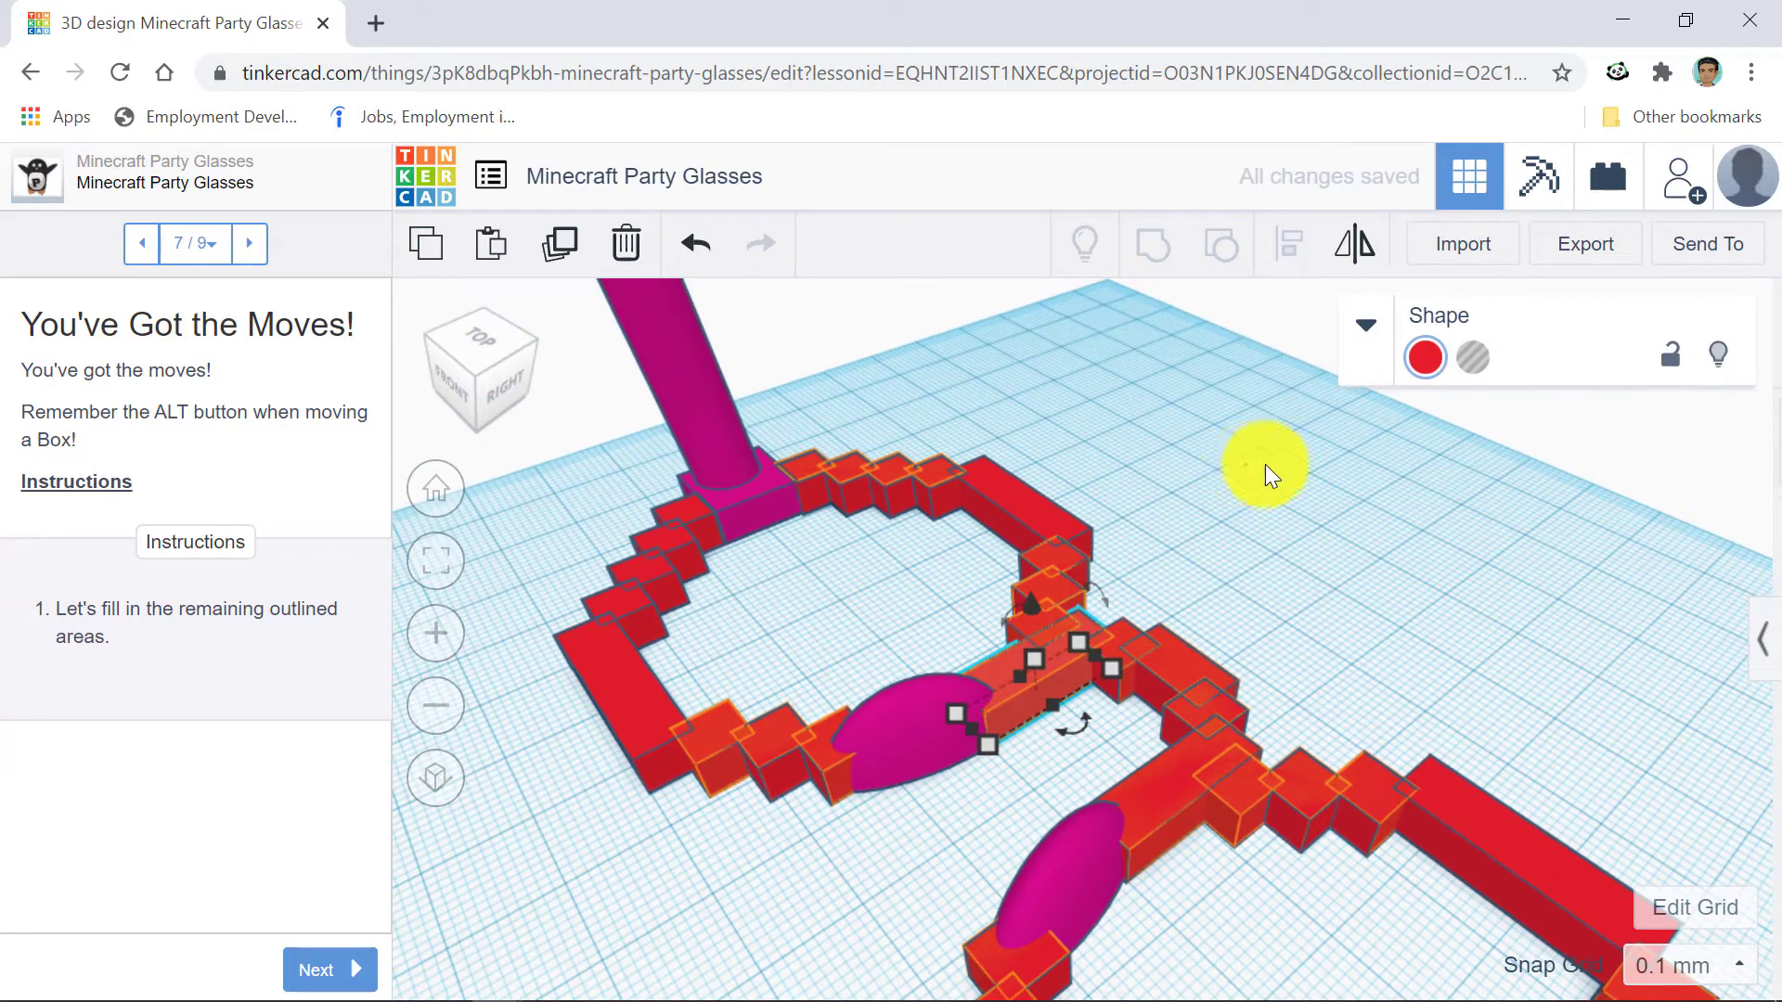
click(1306, 471)
Advance to lesson step 8 and group all the parts of the glasses into one object.
right_drag(1349, 469, 1502, 506)
scroll(1502, 506, down, 5)
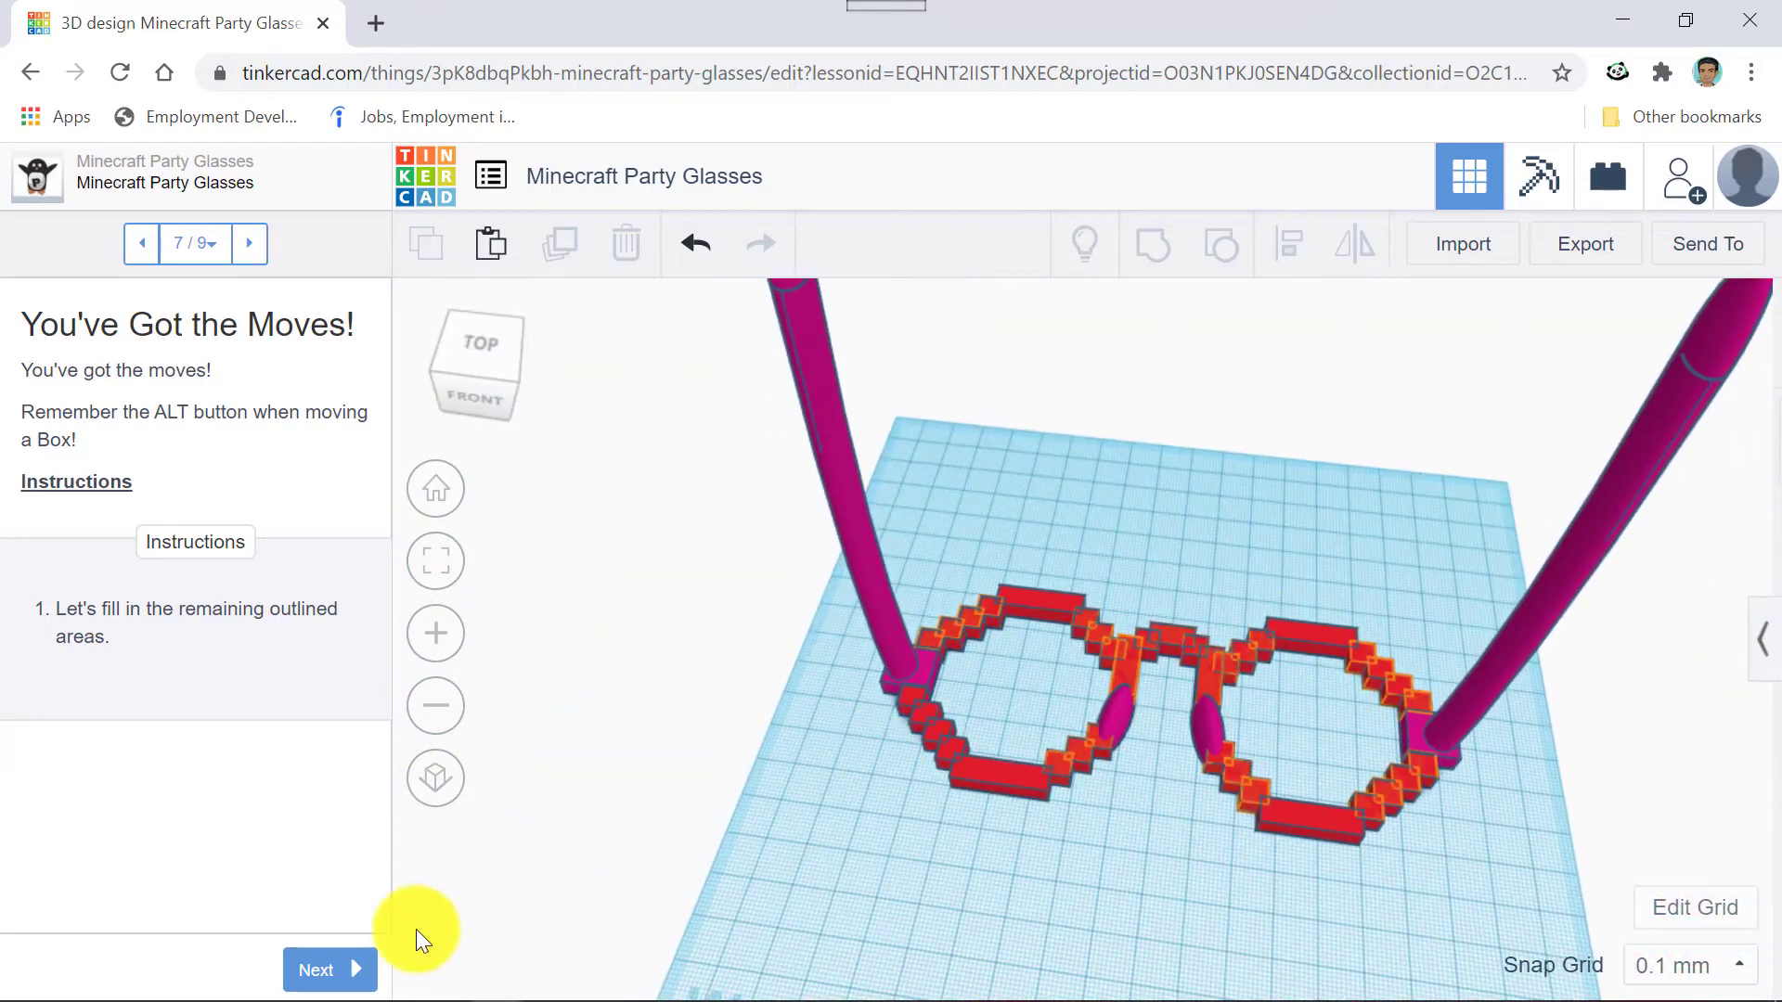
click(360, 971)
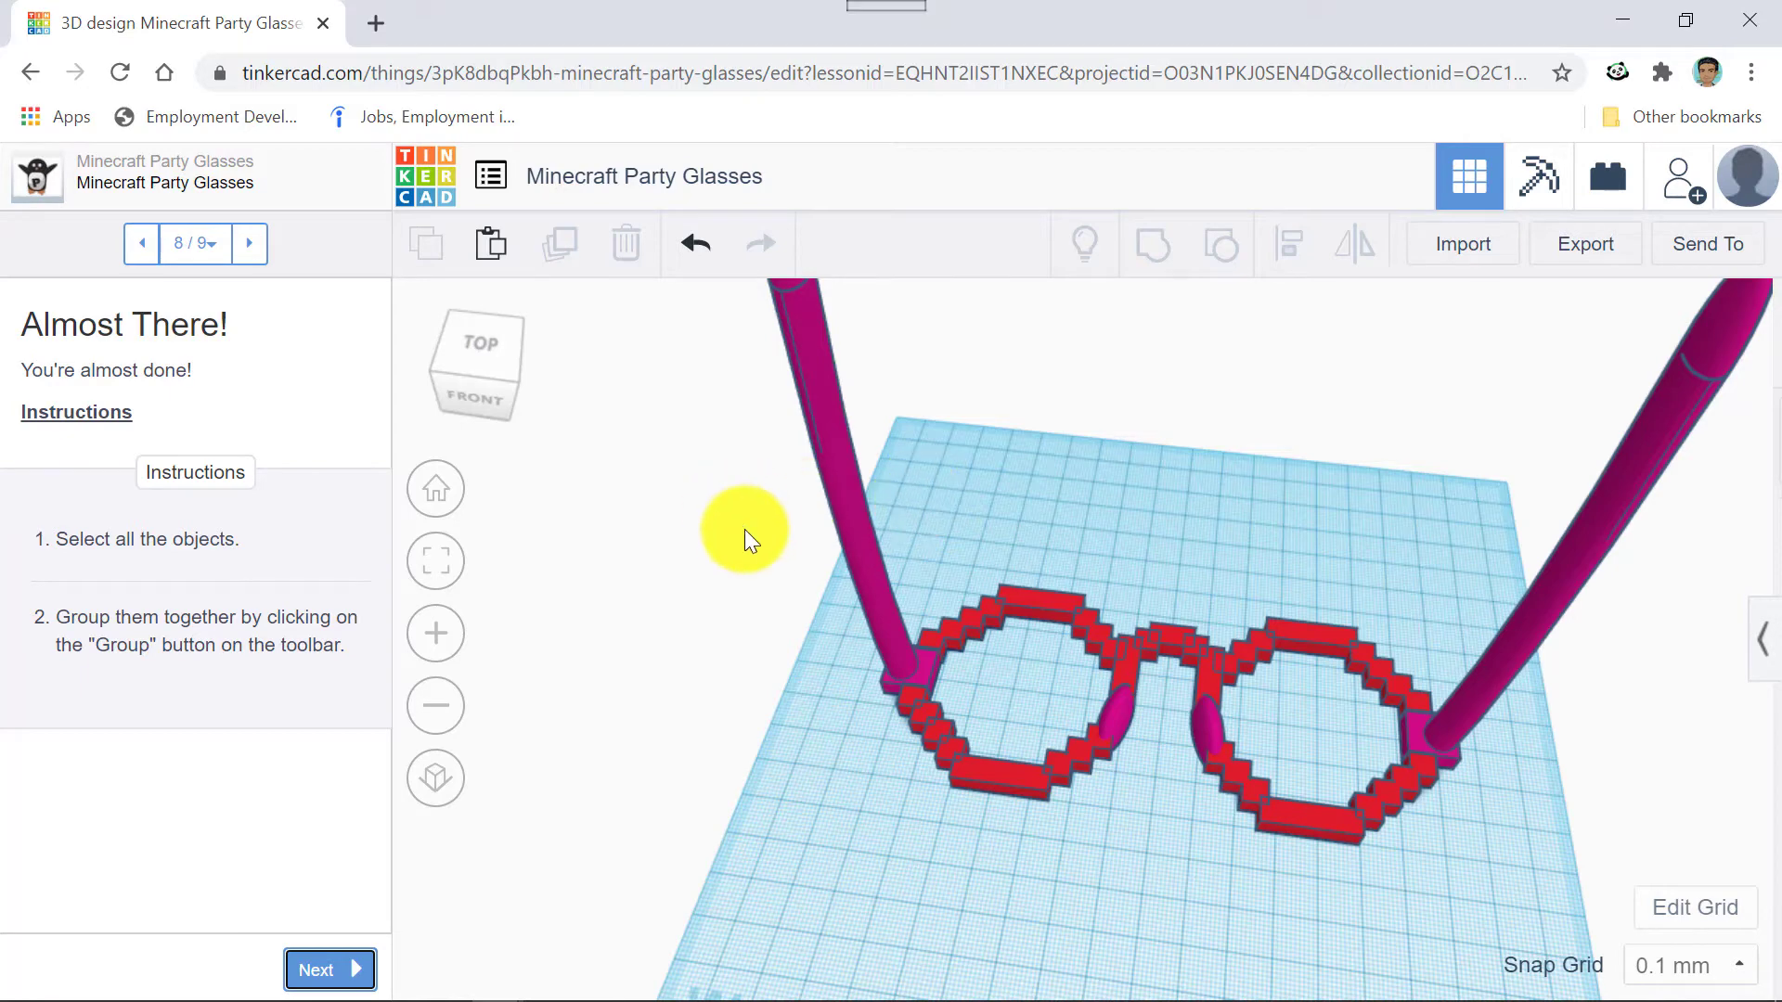
scroll(787, 430, down, 3)
drag(852, 369, 1475, 859)
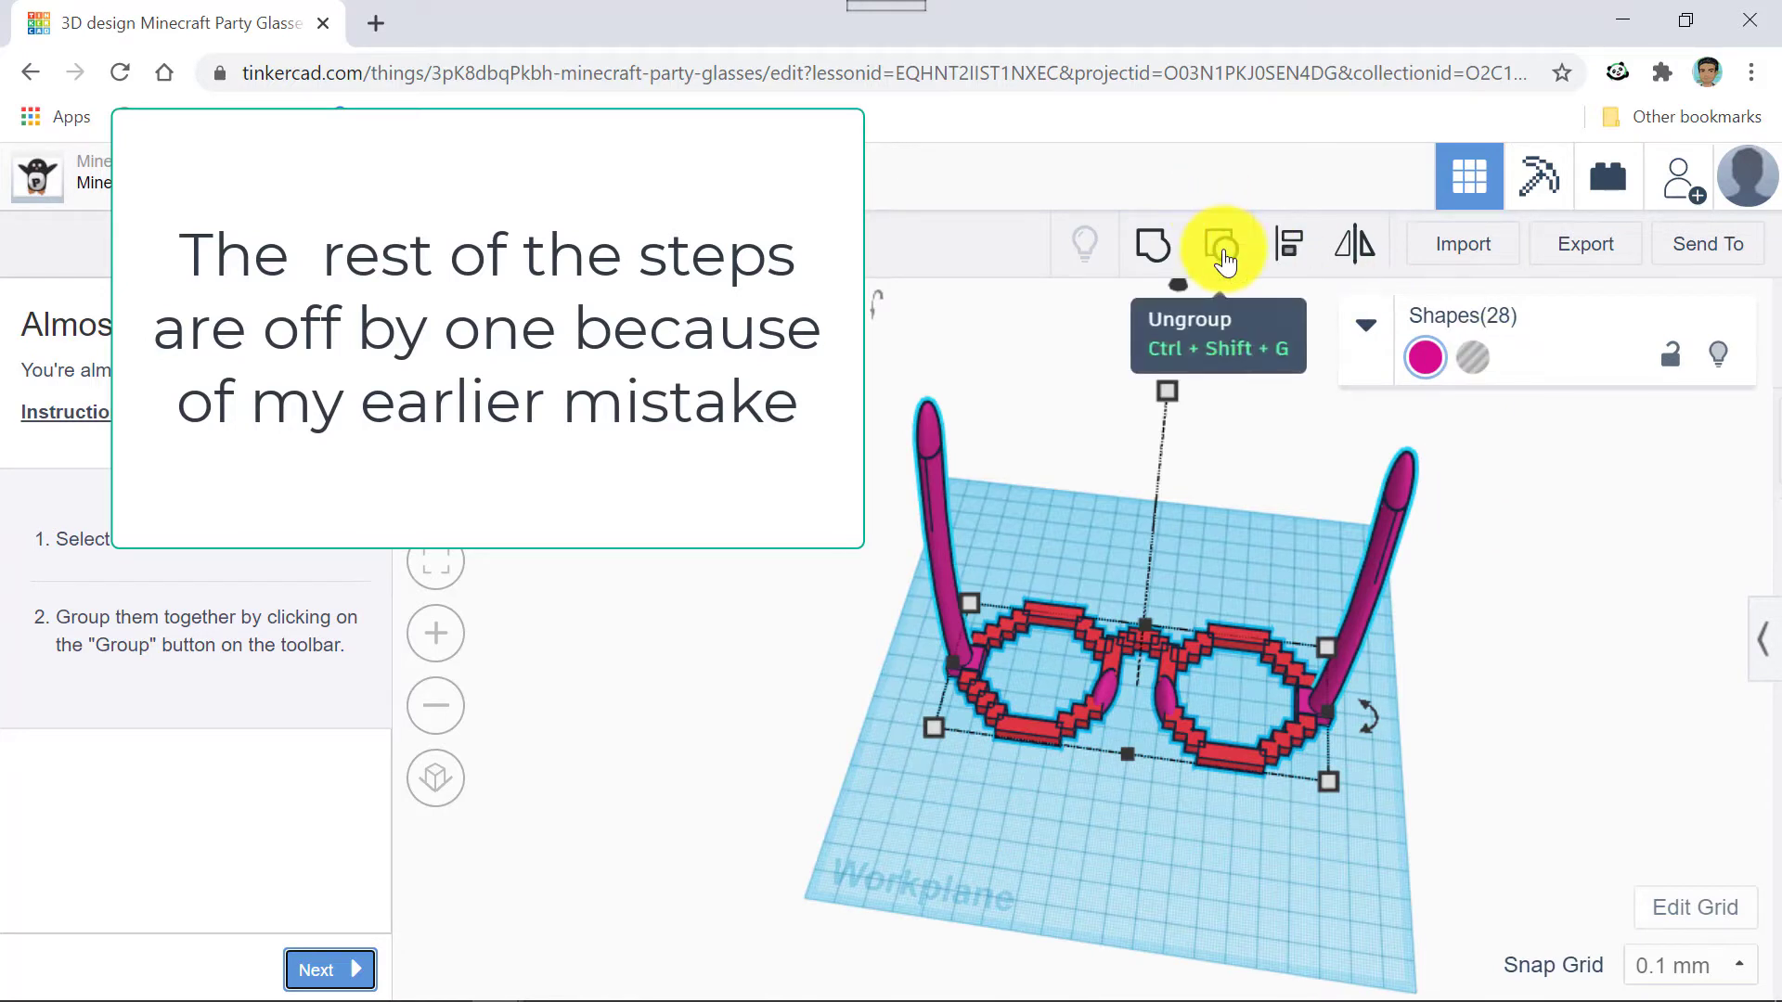
click(1151, 255)
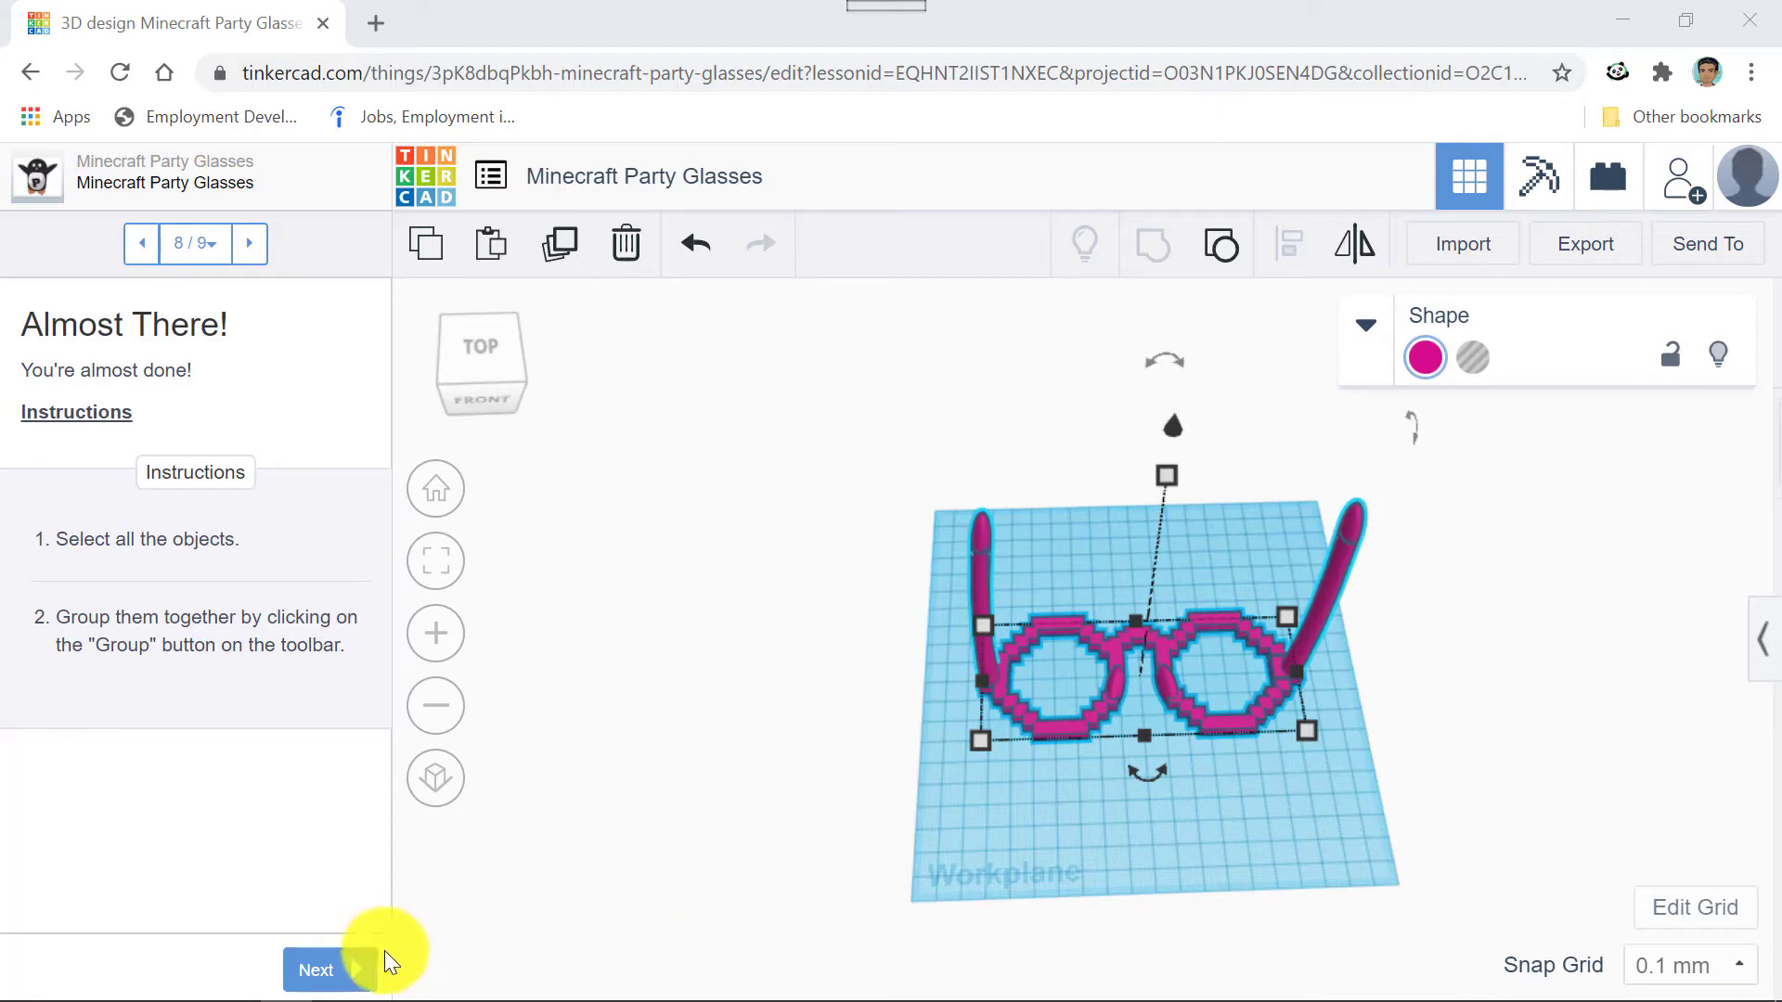
Advance to lesson step 9 and copy the grouped glasses.
click(318, 968)
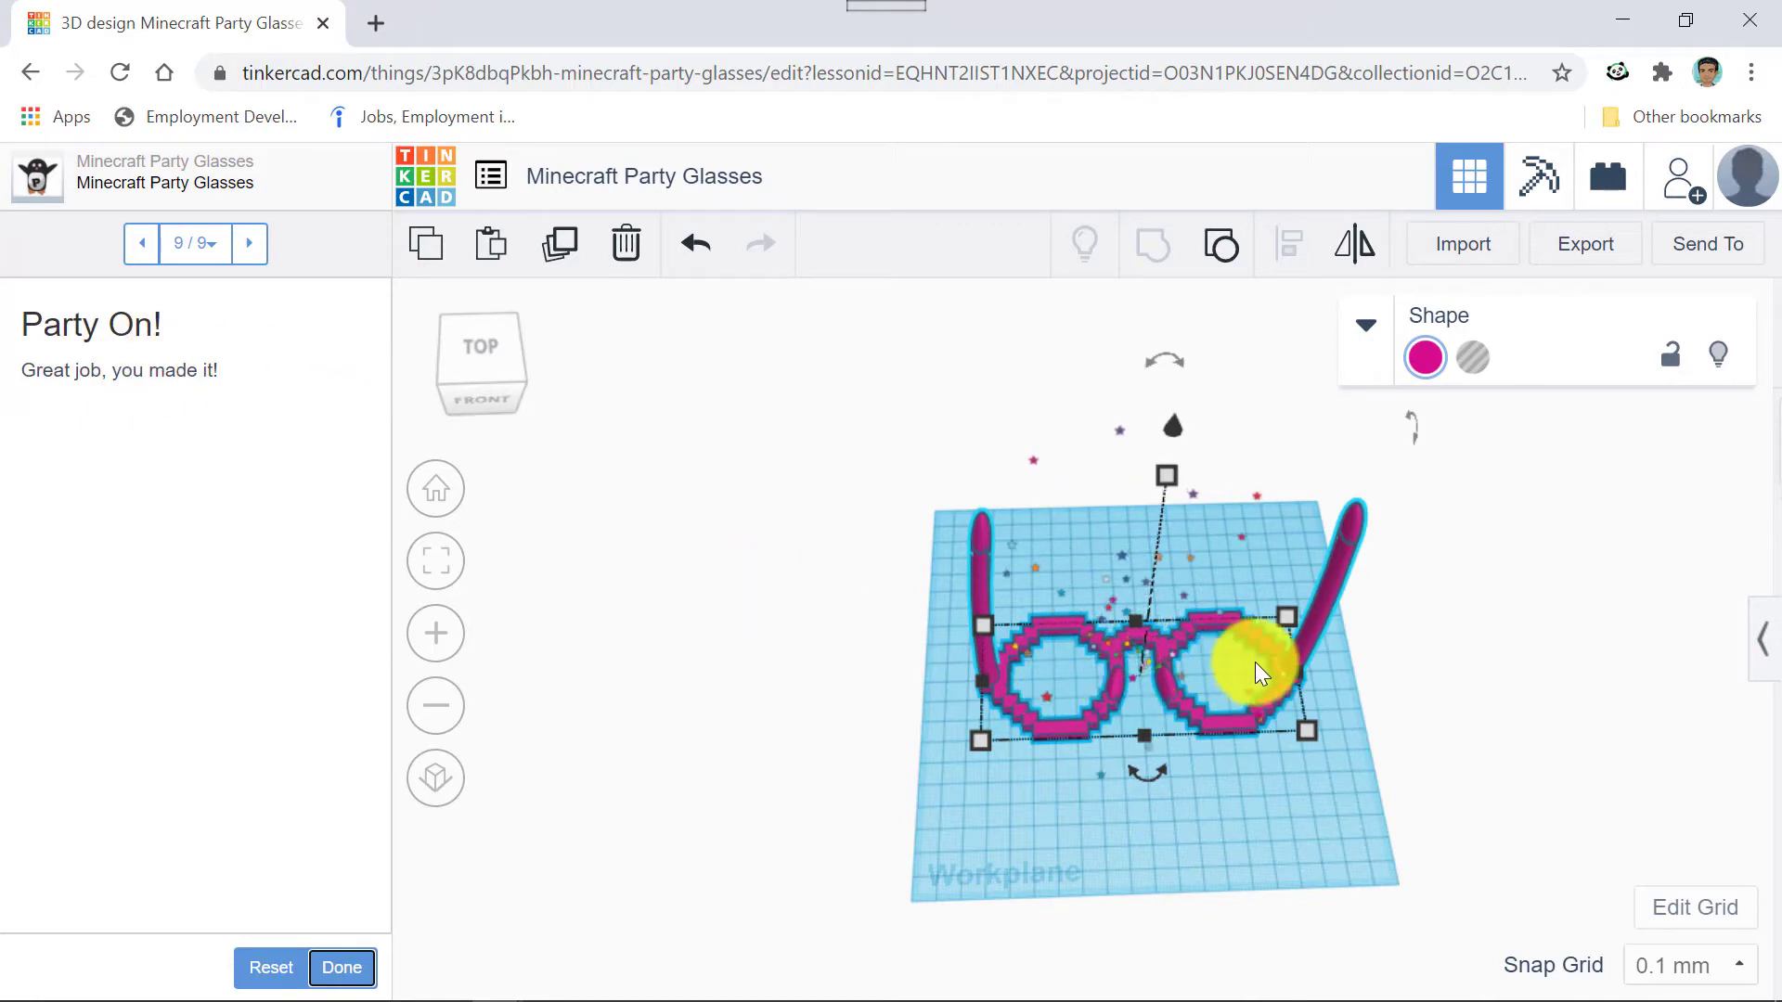
scroll(1264, 658, up, 5)
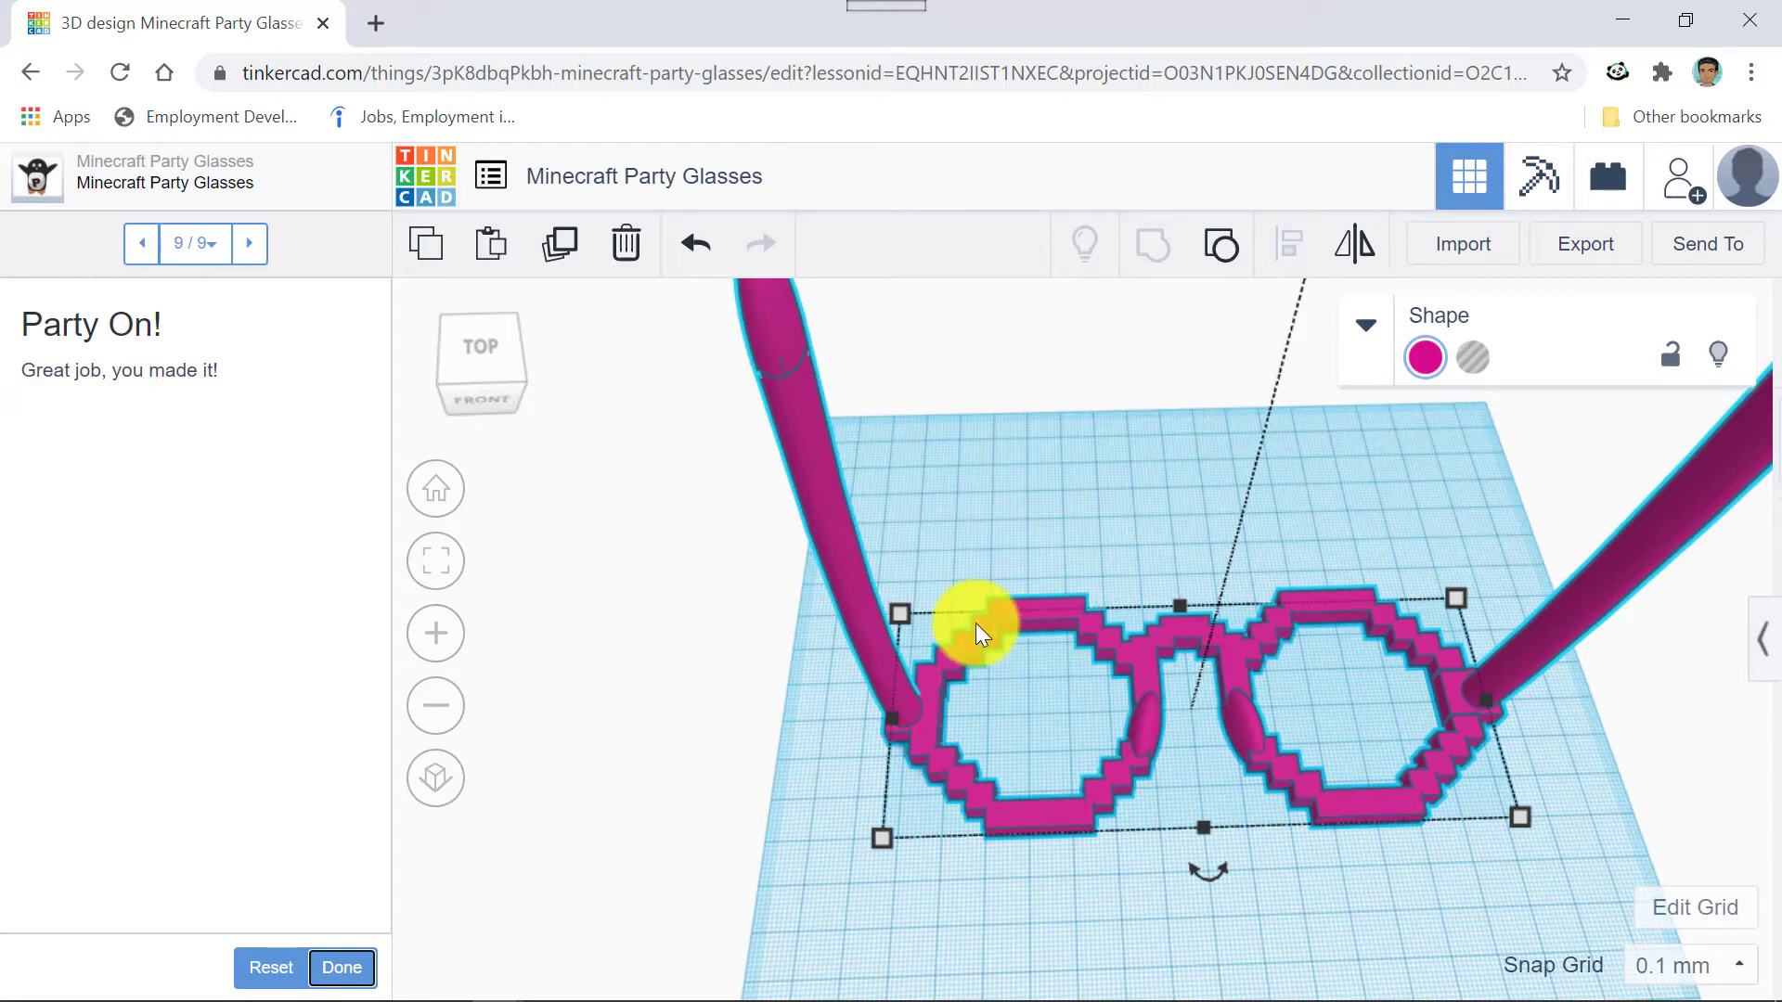
scroll(1094, 613, down, 4)
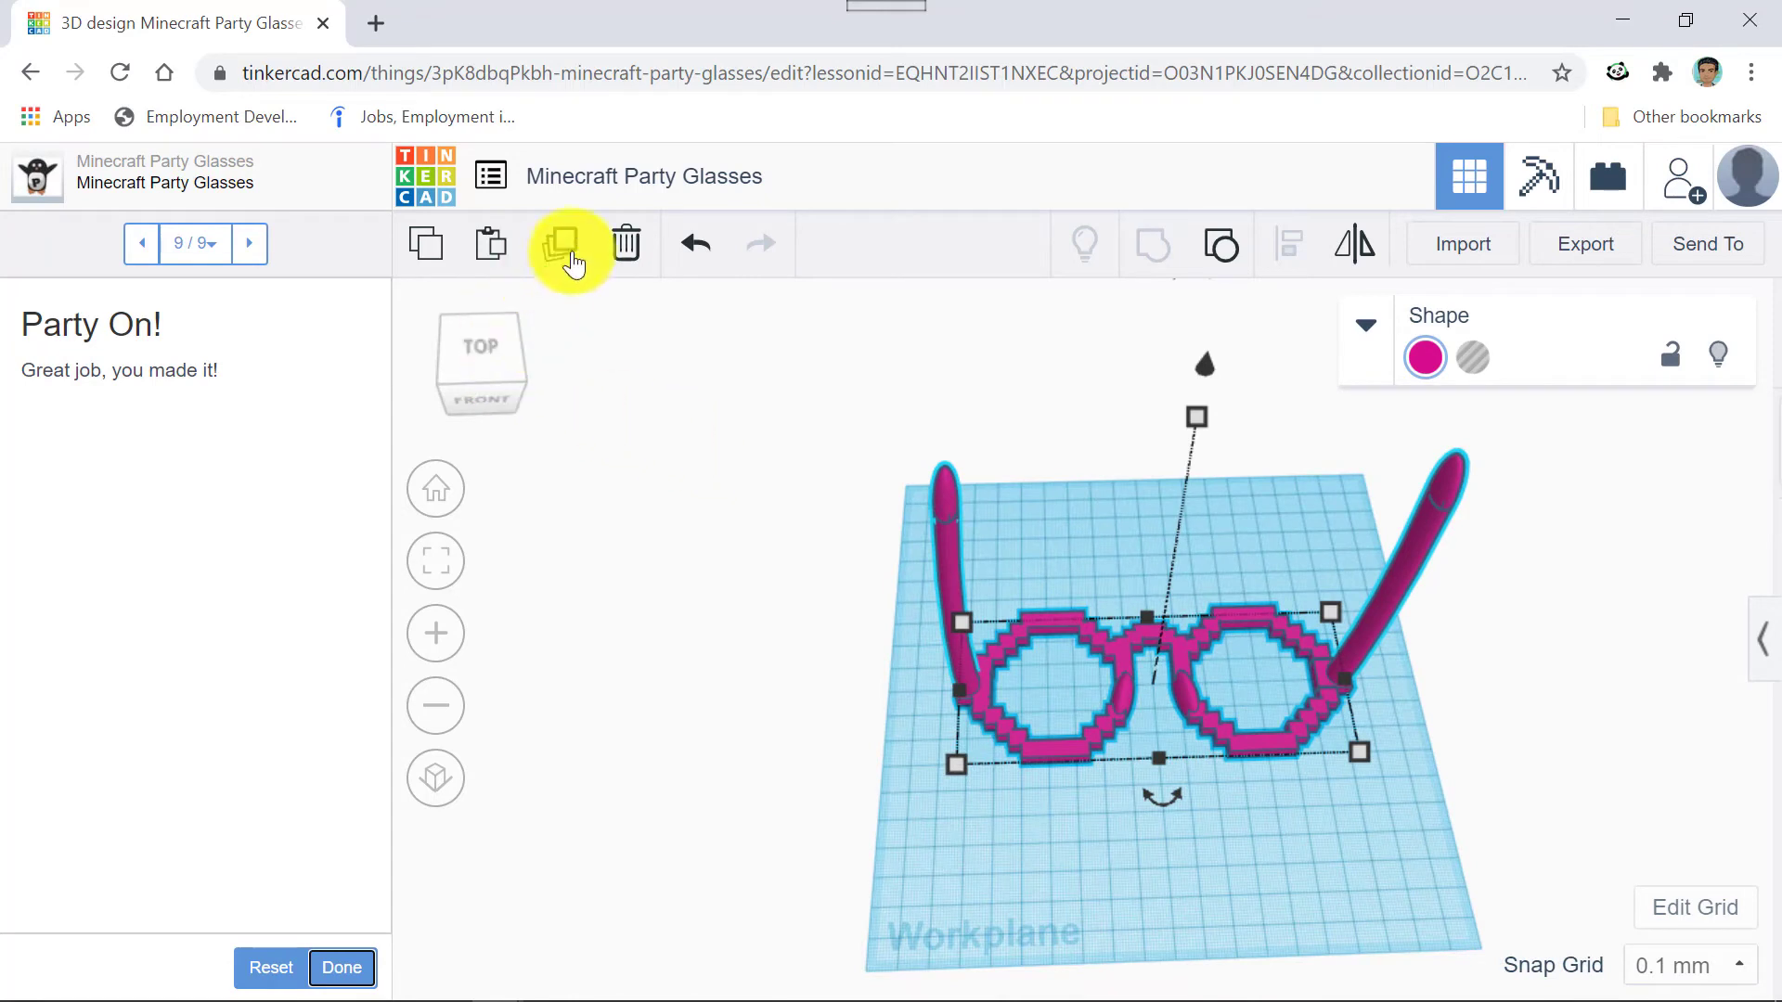
click(425, 259)
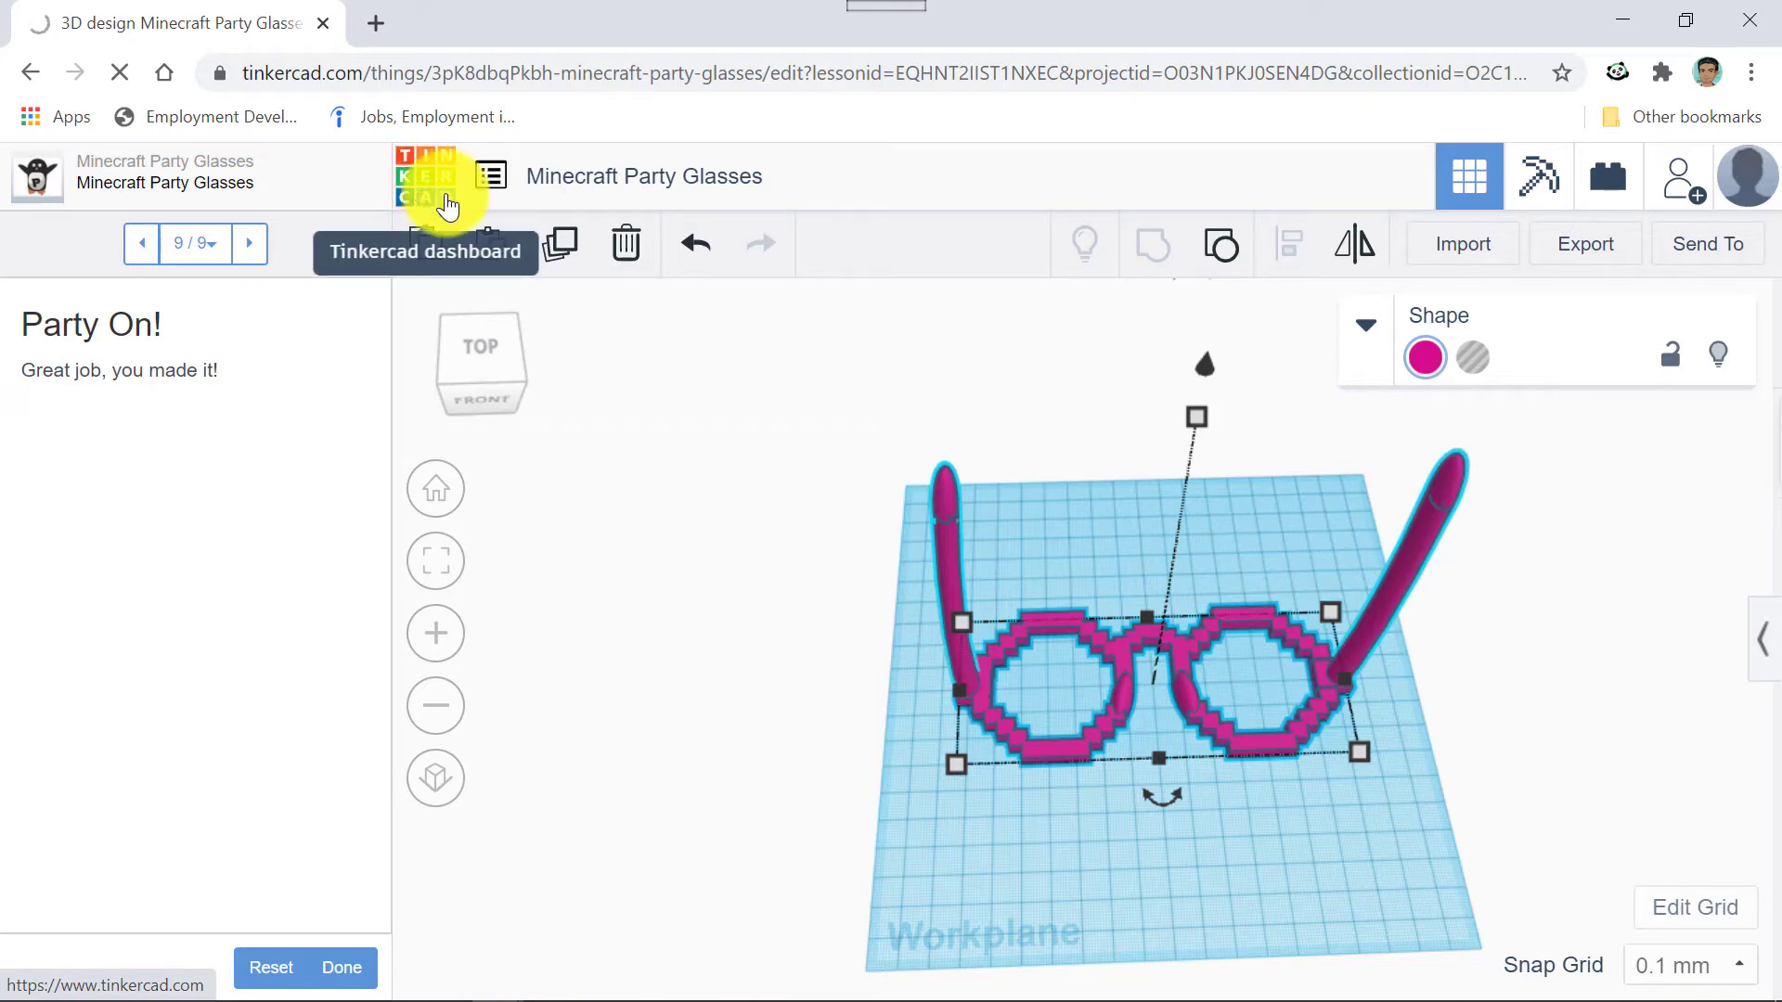
Create a new 3D design from the Tinkercad dashboard and paste the copied glasses into it.
click(425, 195)
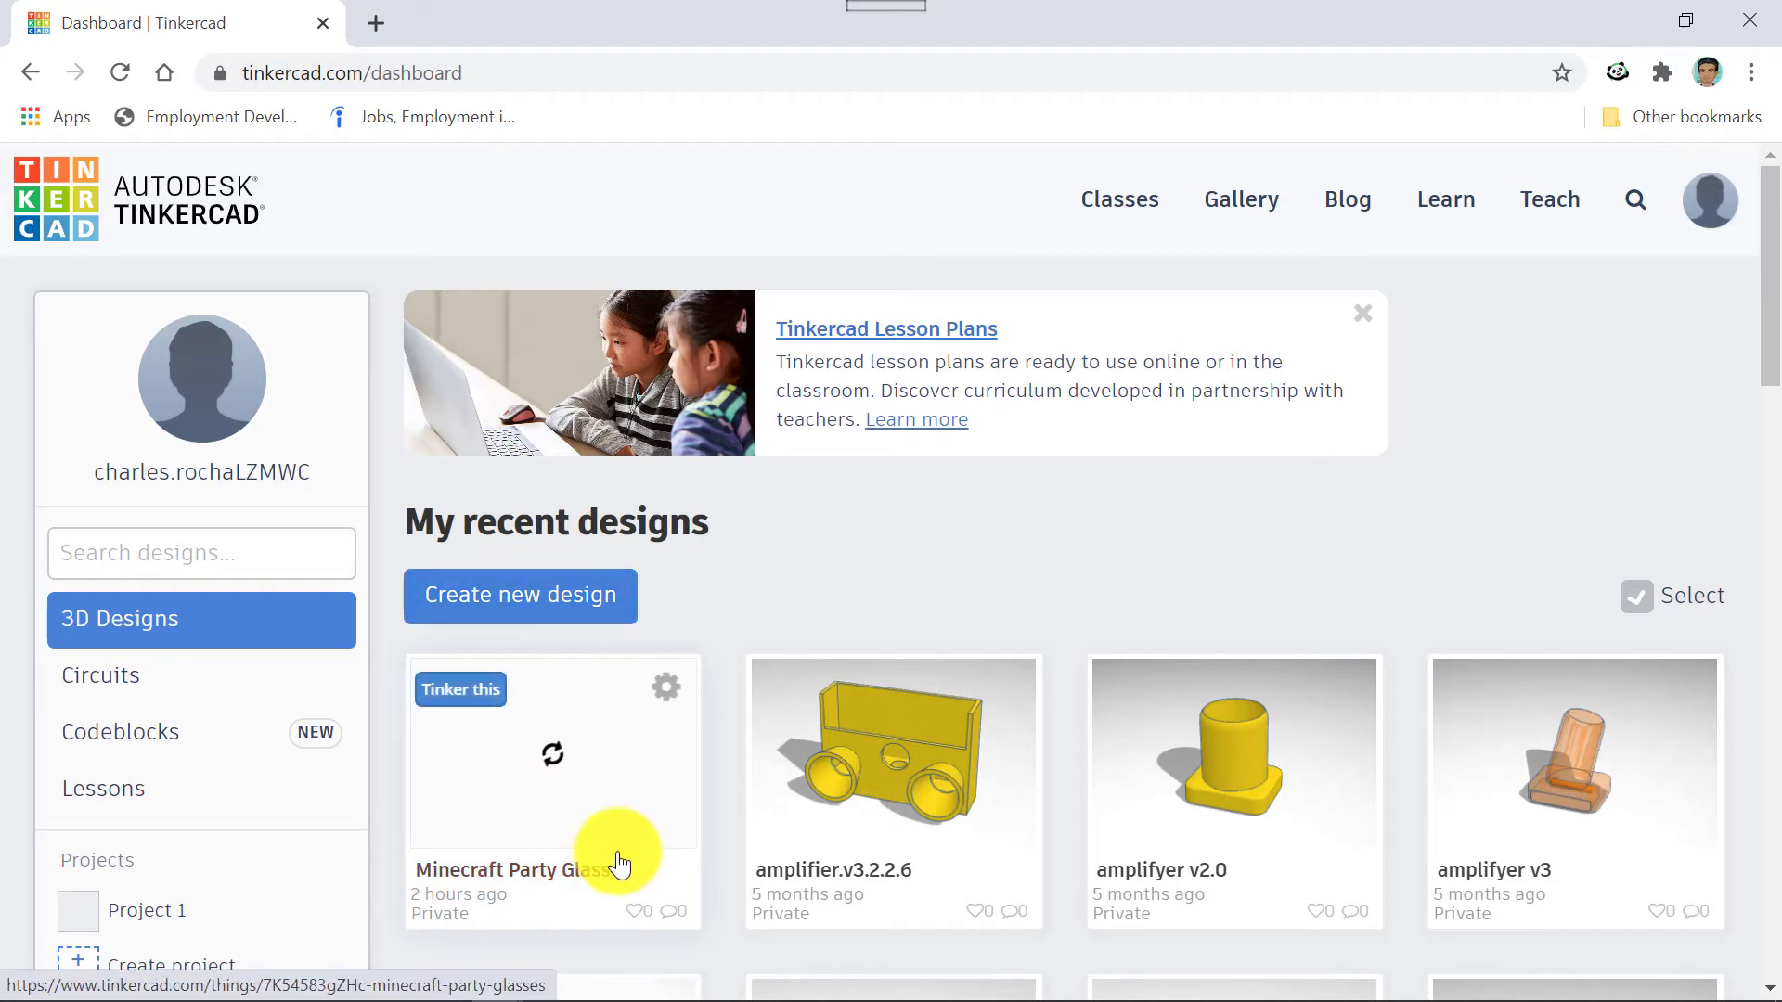
click(586, 810)
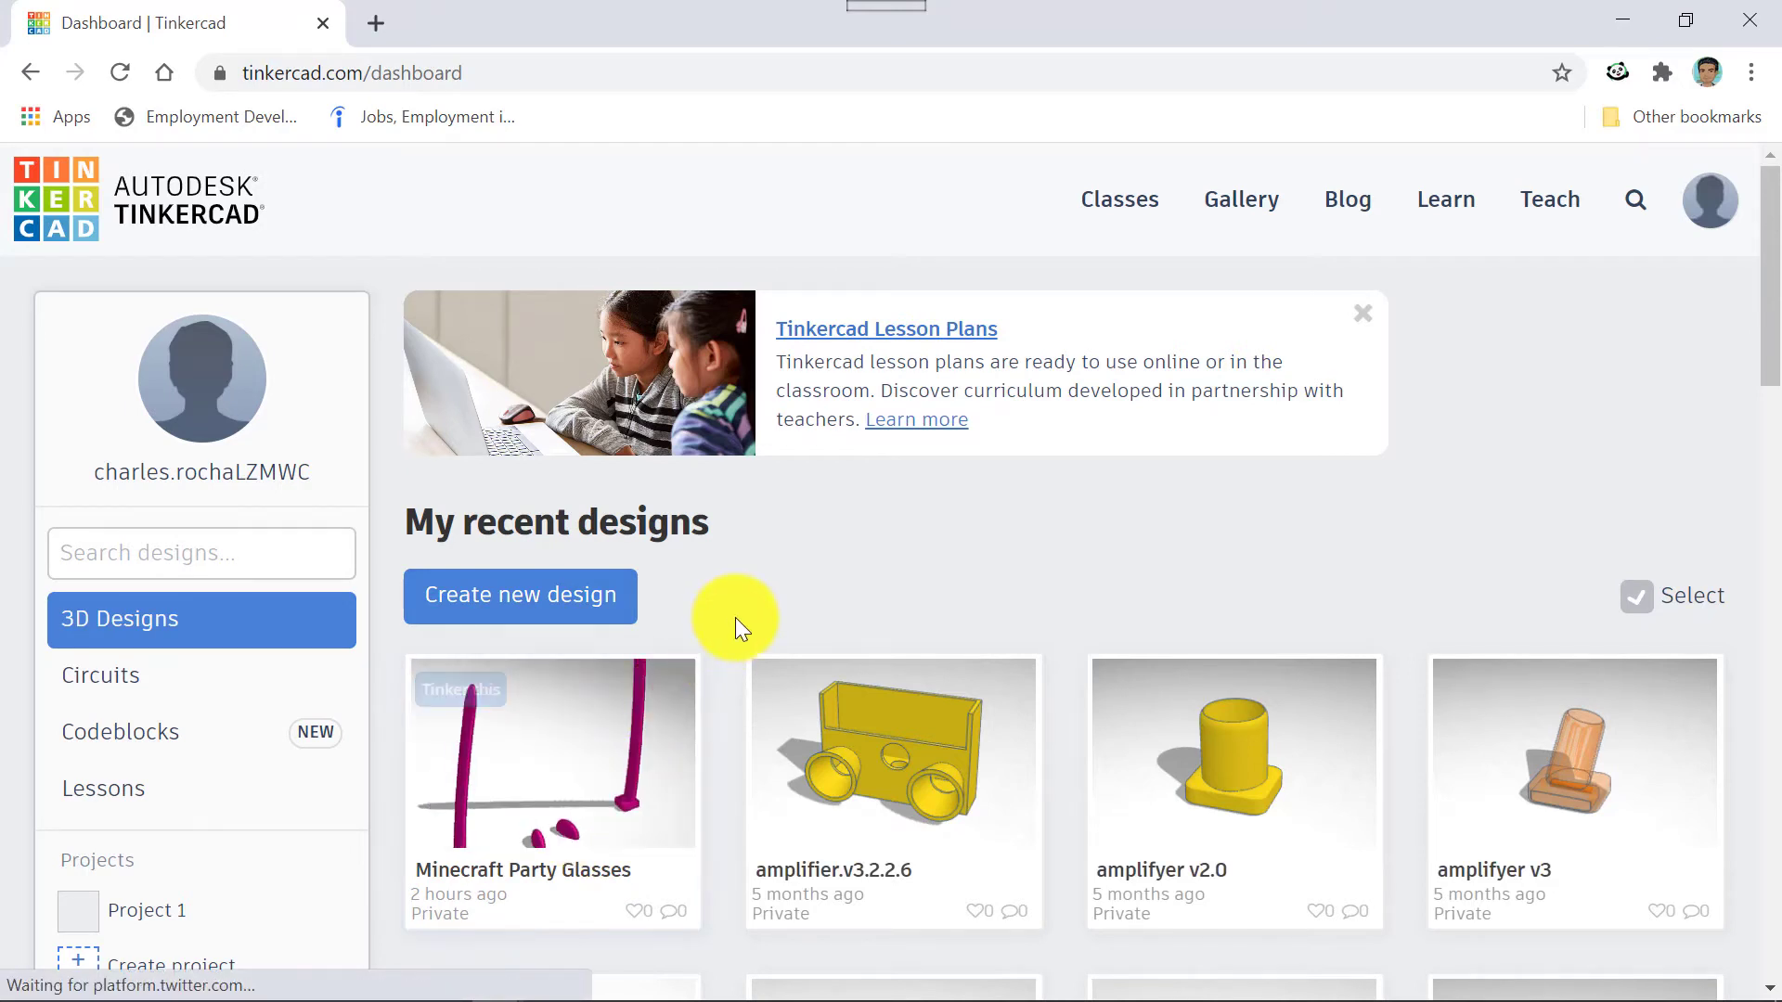
click(521, 599)
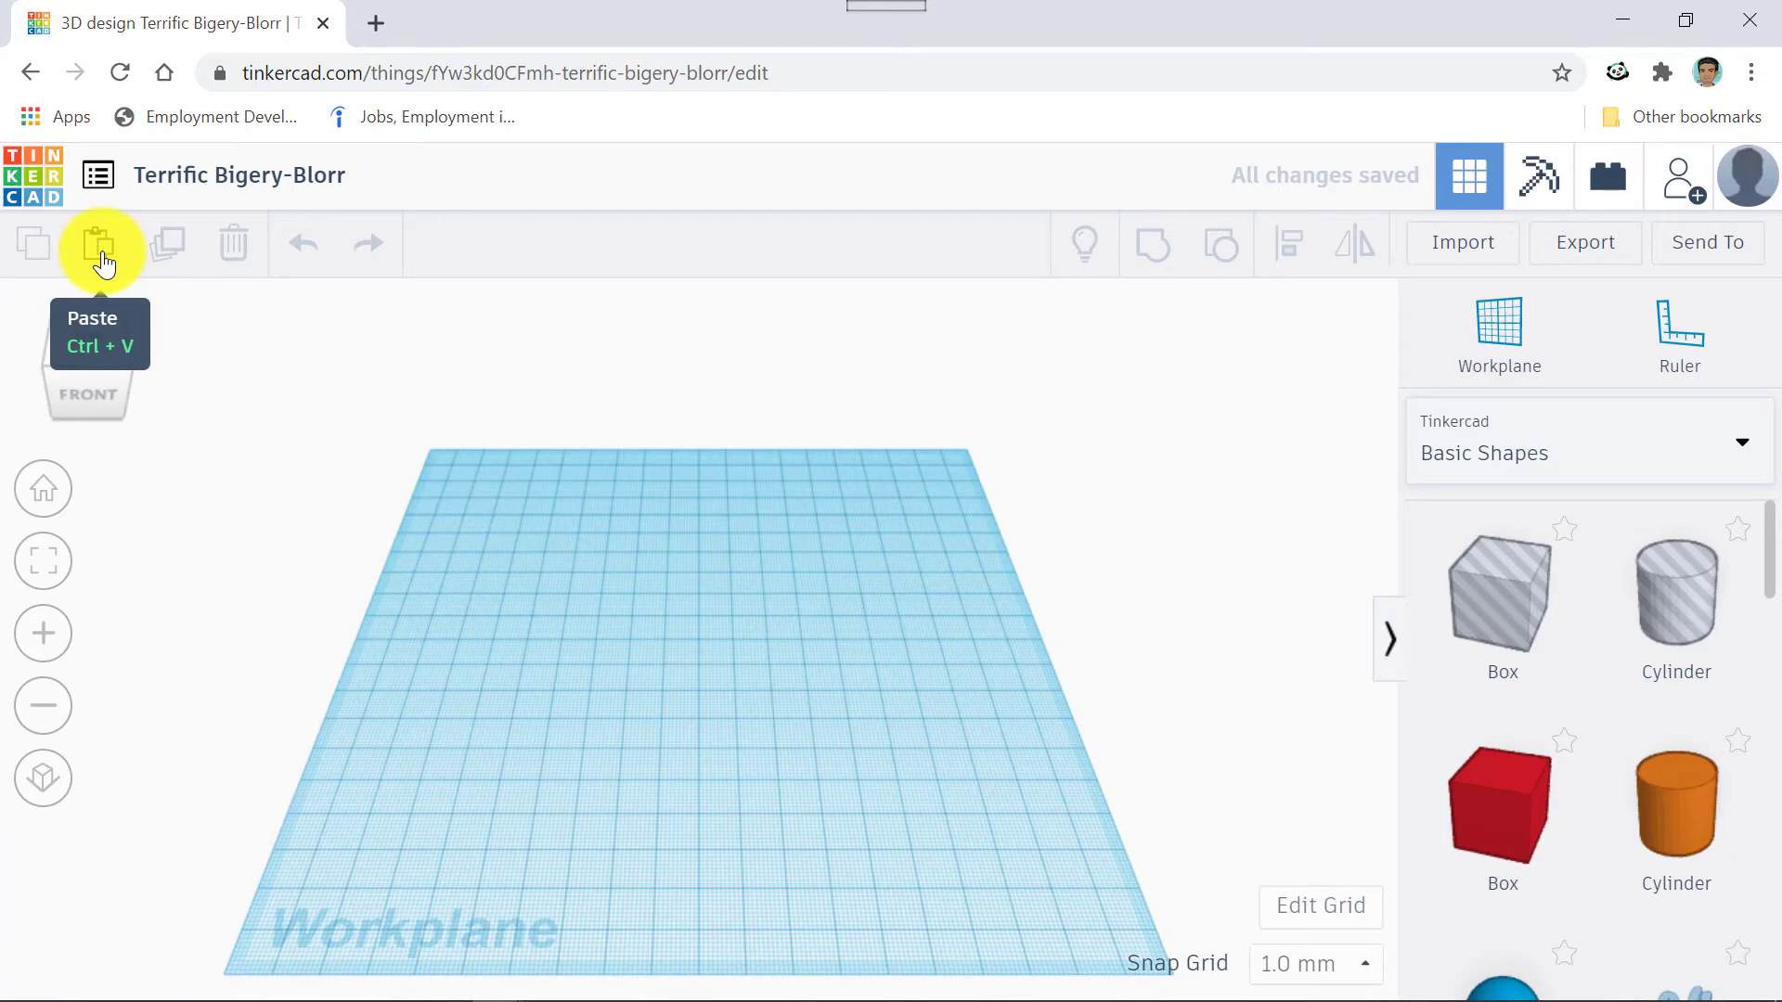
click(99, 245)
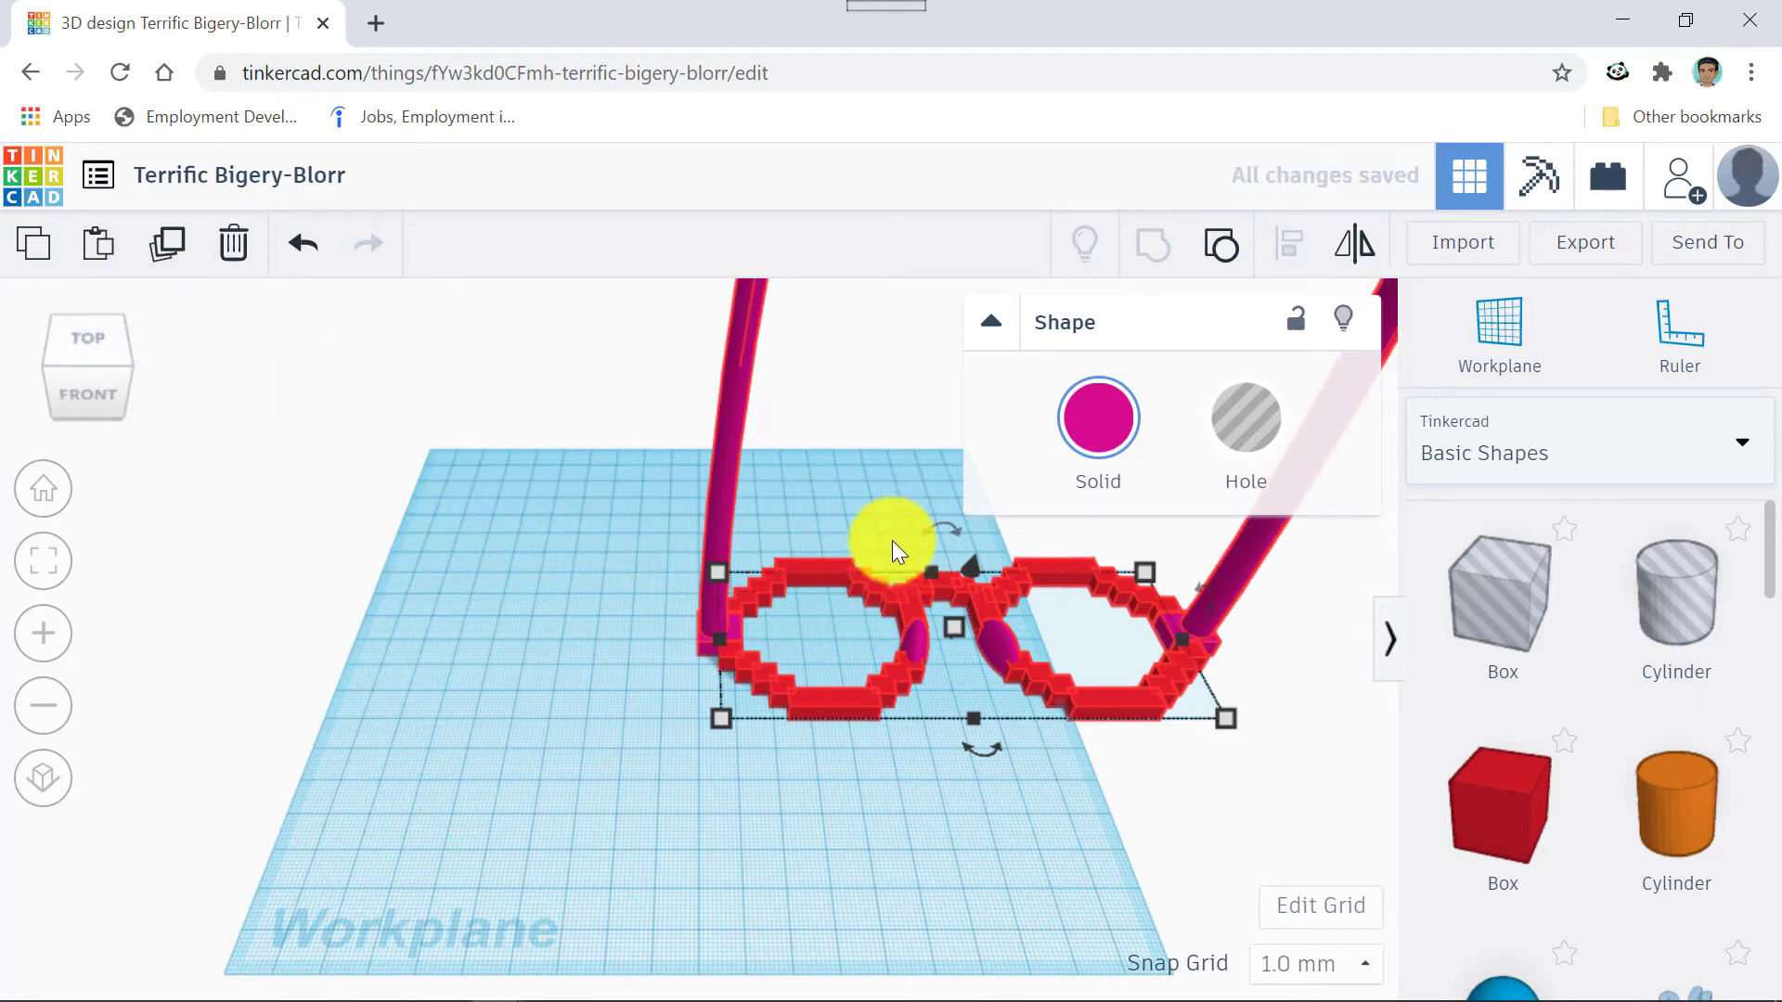
Shift the pasted glasses left until they are centred across the width of the workplane.
click(948, 536)
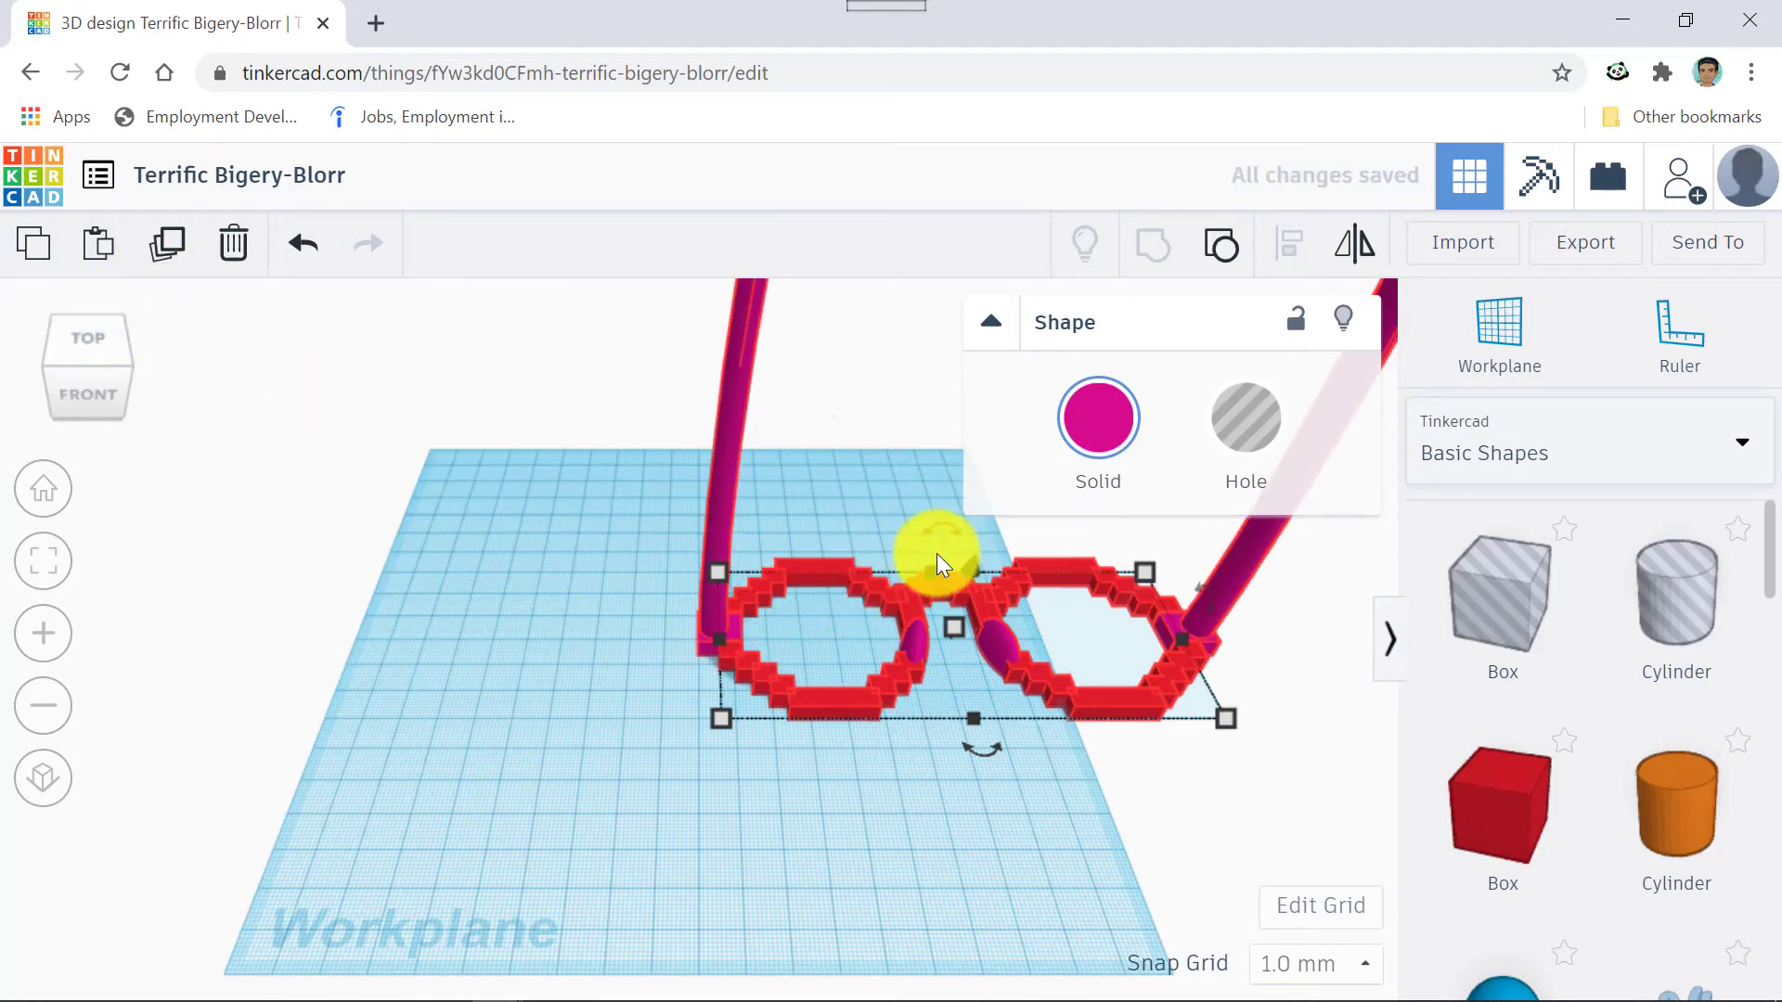
key(Left)
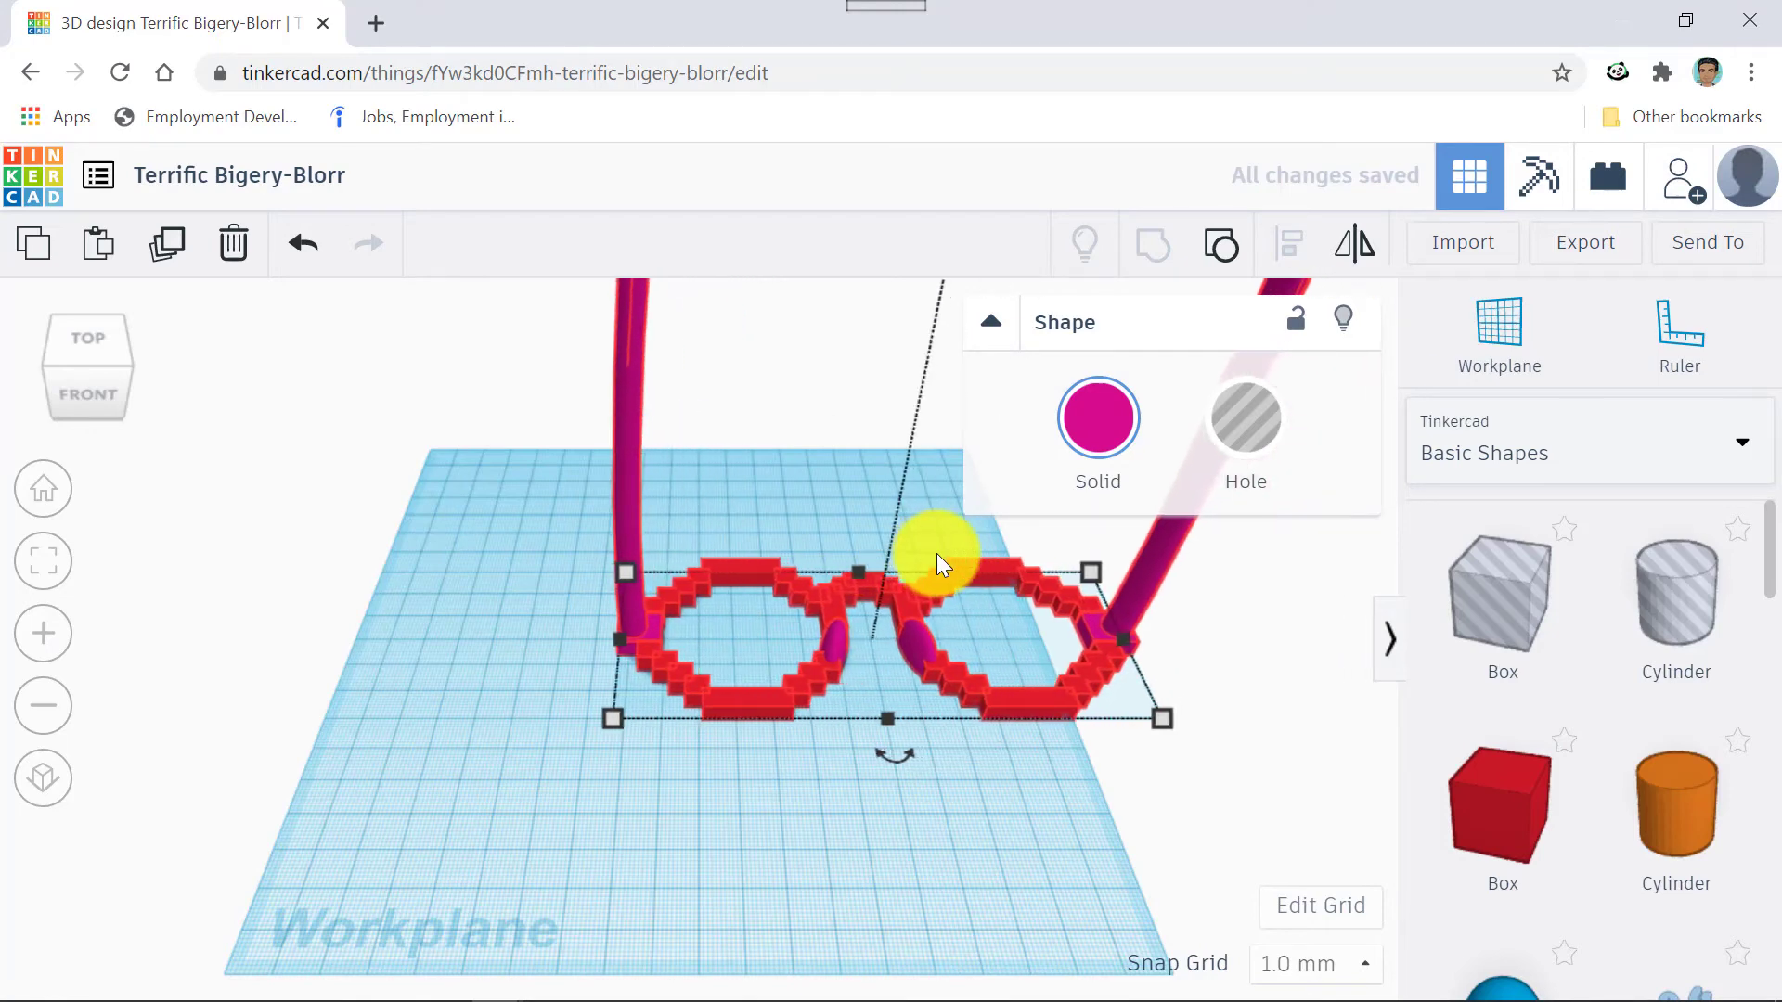
key(Left)
key(Left)
key(Left)
key(Left)
key(Left)
key(Left)
key(Left)
key(Left)
key(Left)
key(Left)
key(Left)
key(Left)
key(Left)
key(Left)
key(Left)
key(Left)
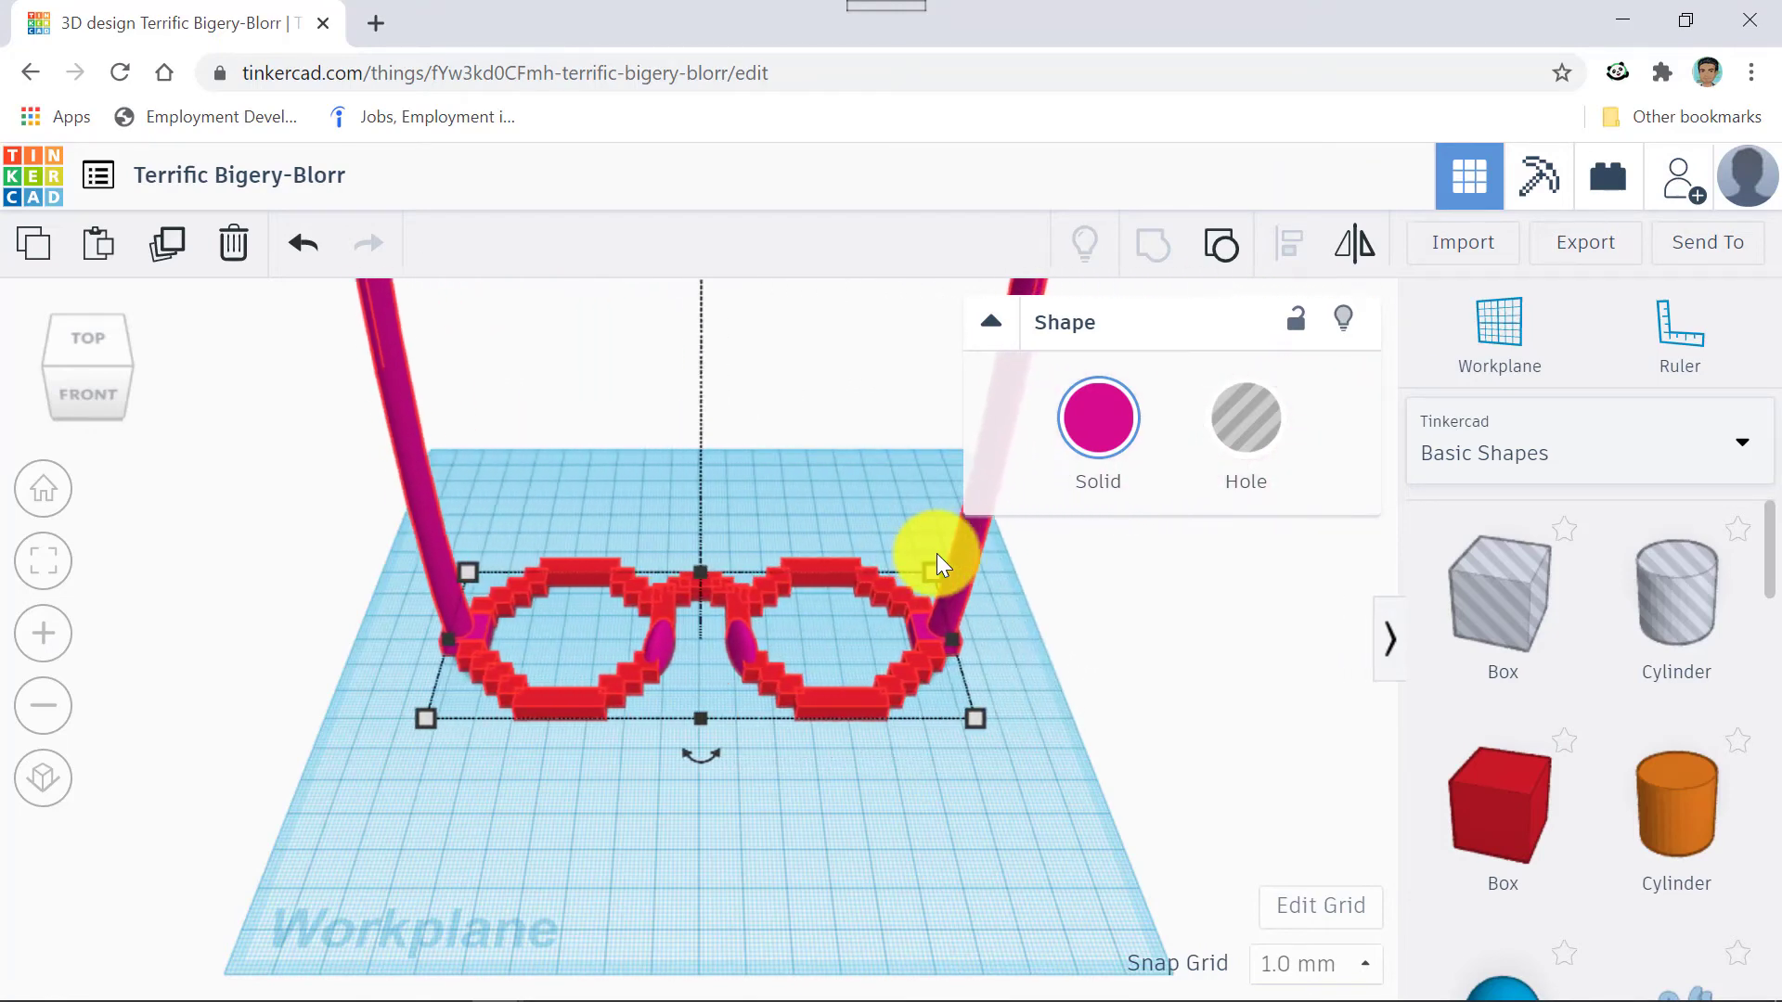
key(Left)
key(f)
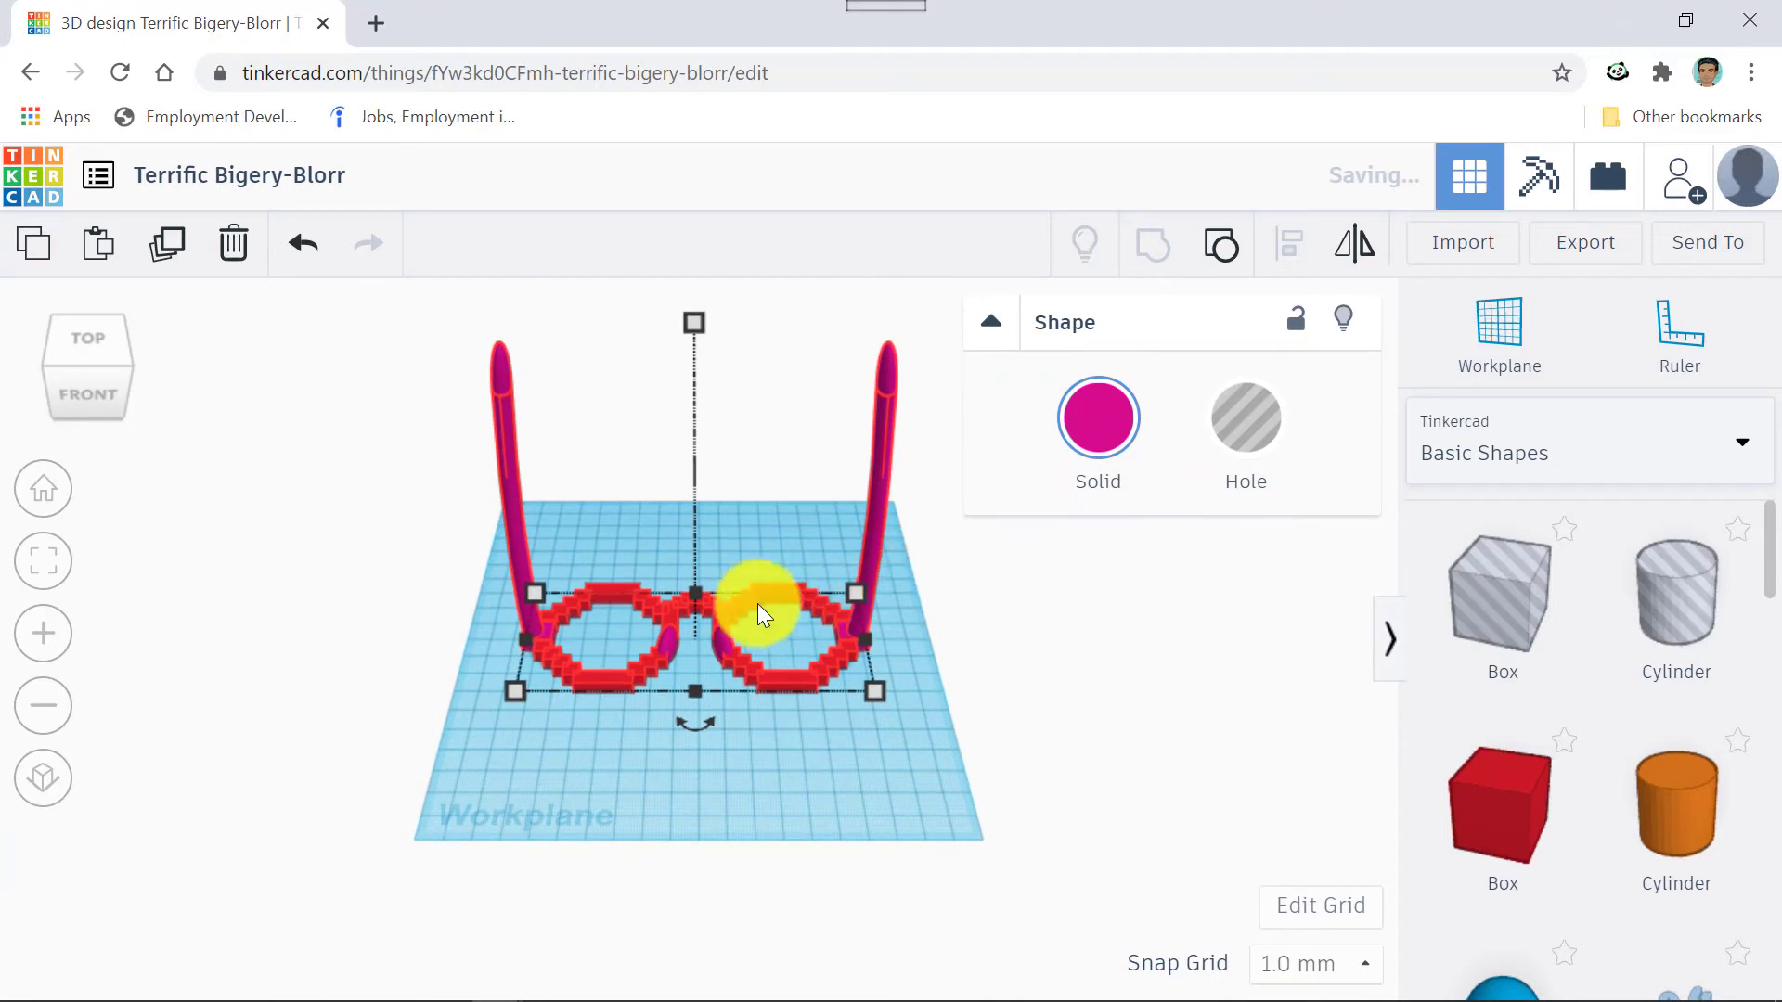
Rename the design as Demo Glasses.
click(291, 178)
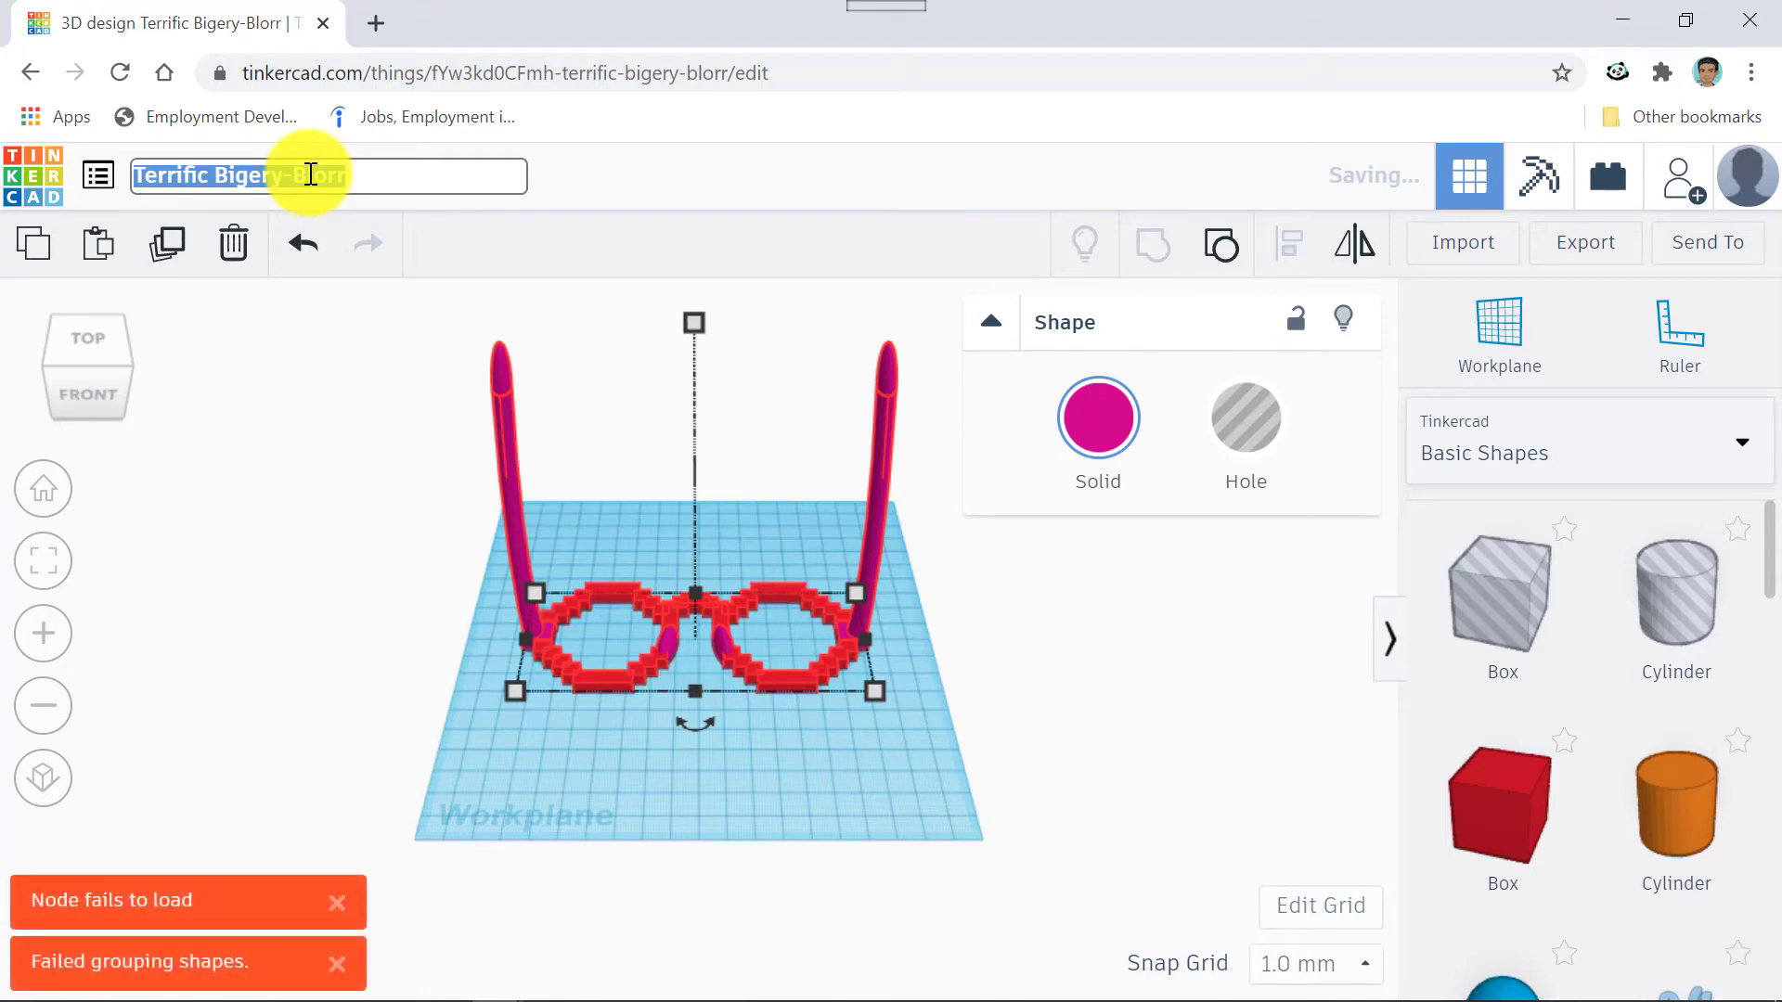
text(Demo)
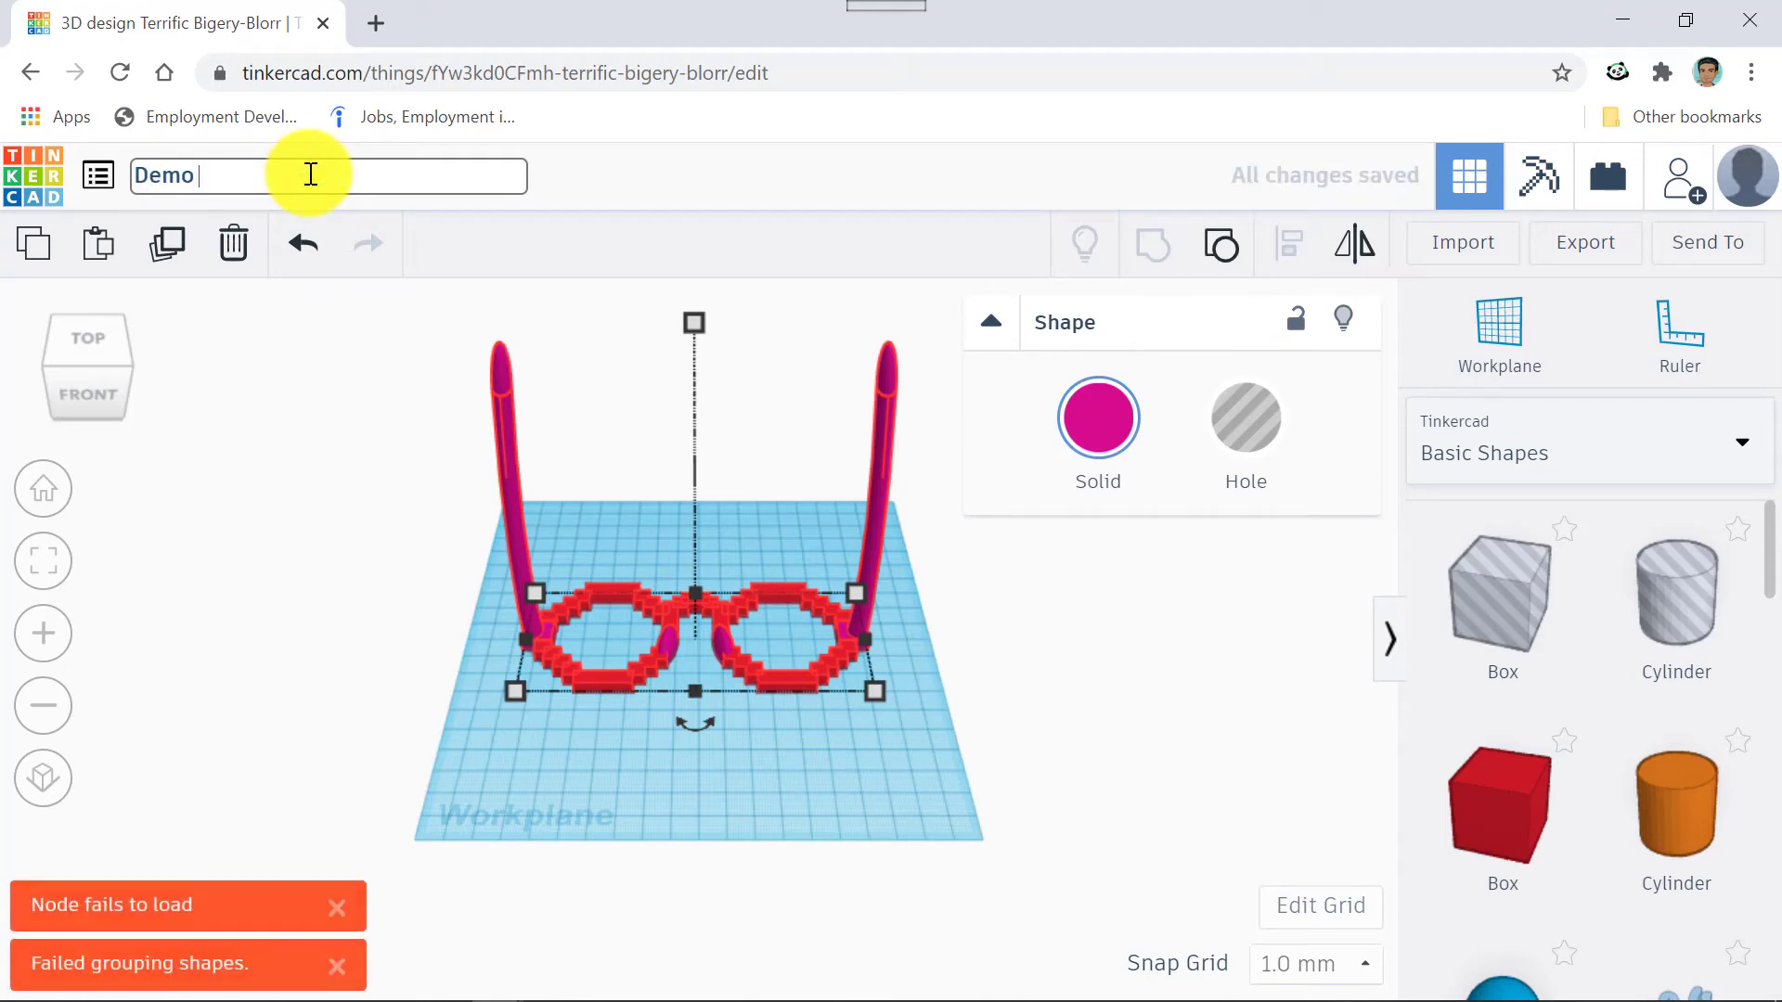
text(o Glasse)
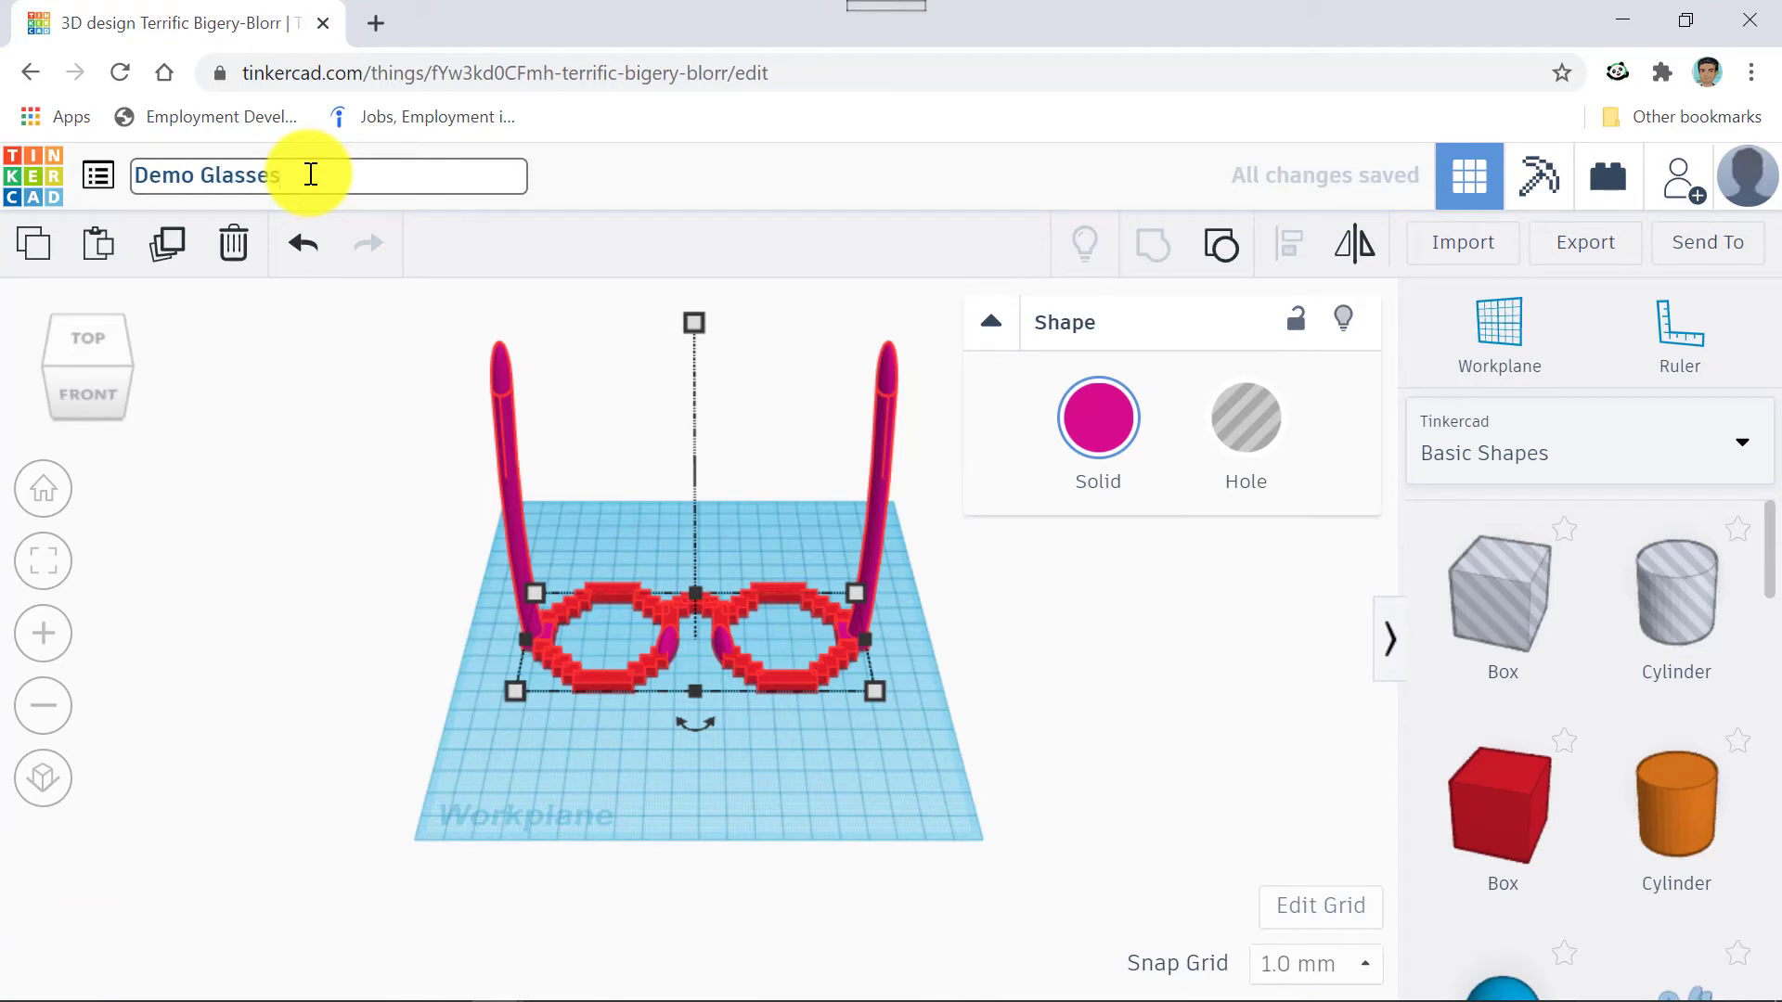
text(s)
click(625, 191)
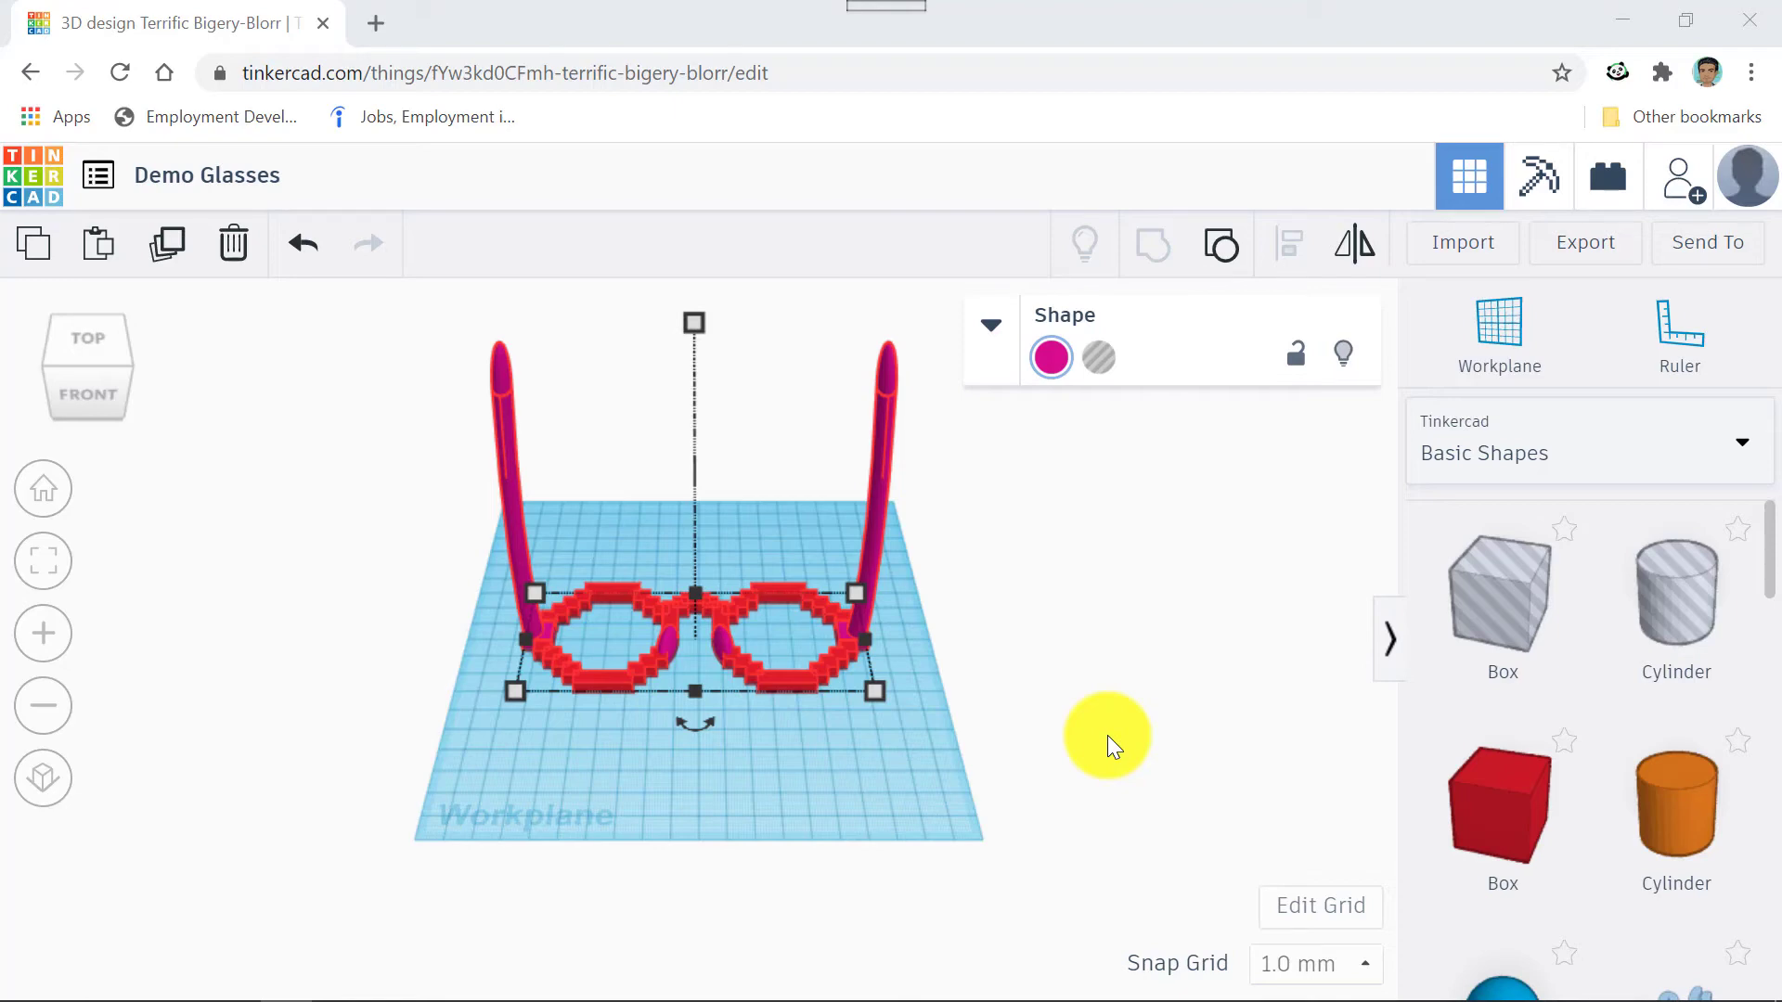
Ungroup the glasses twice to break them into their individual shapes.
scroll(1107, 735, up, 5)
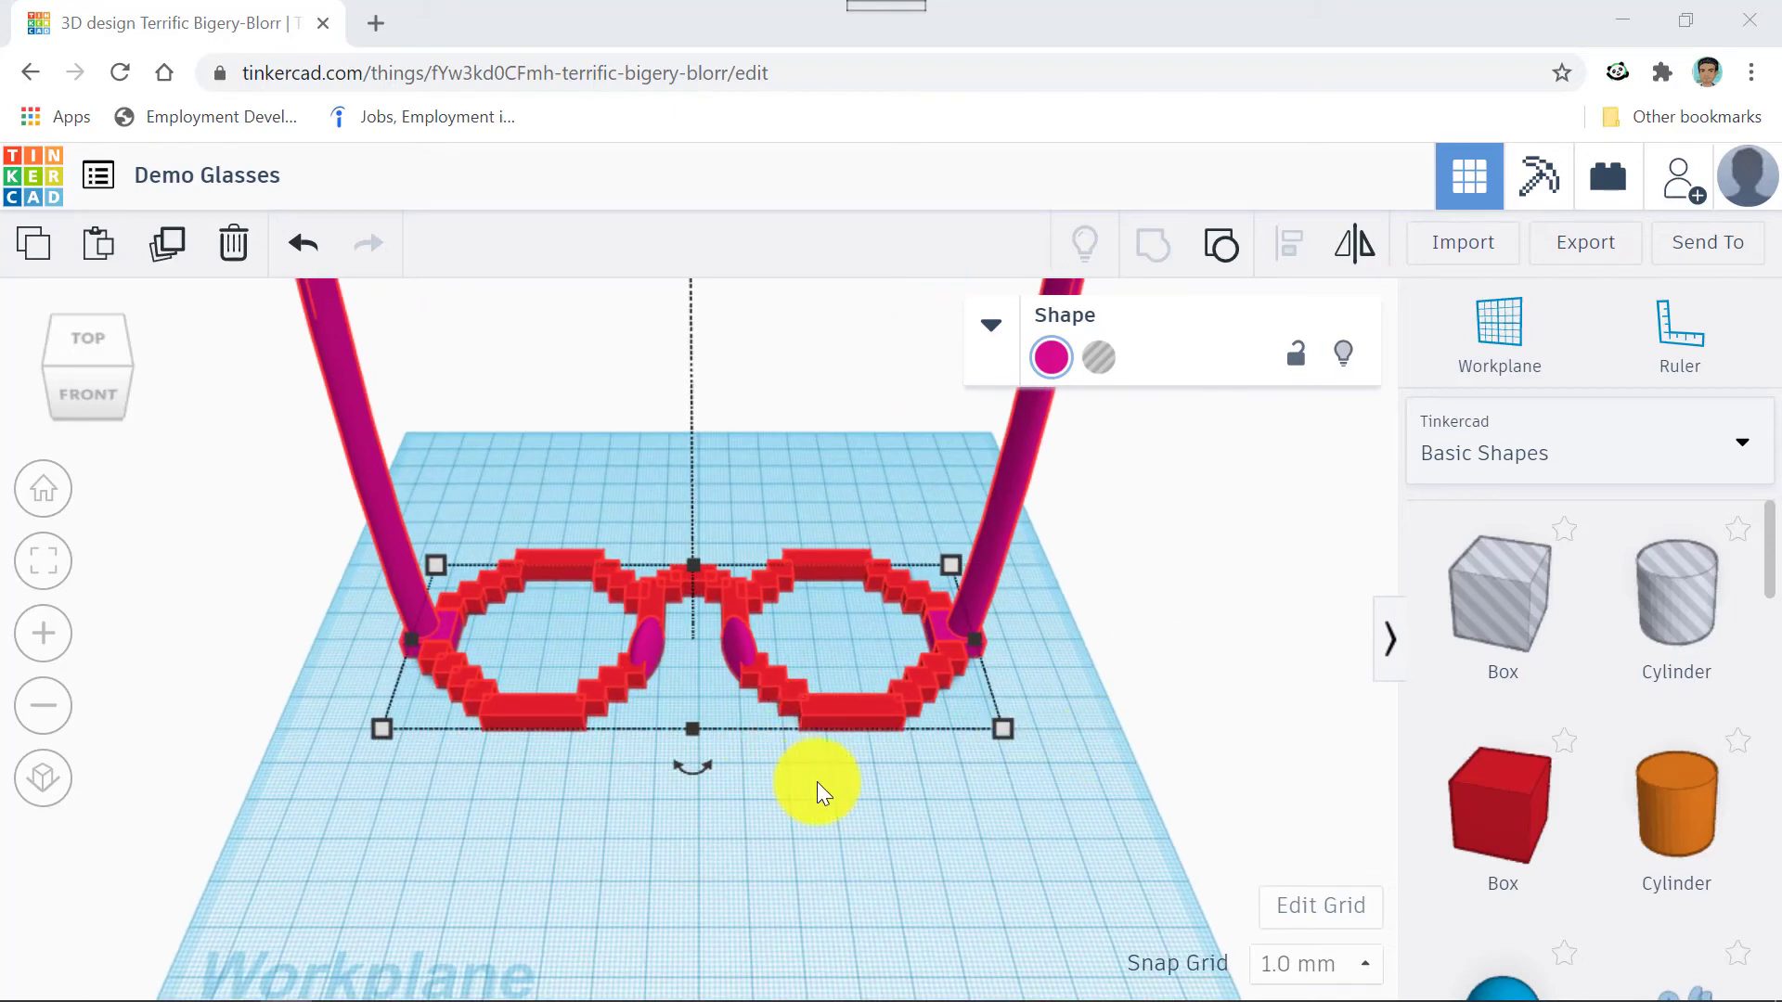
right_drag(816, 781, 775, 808)
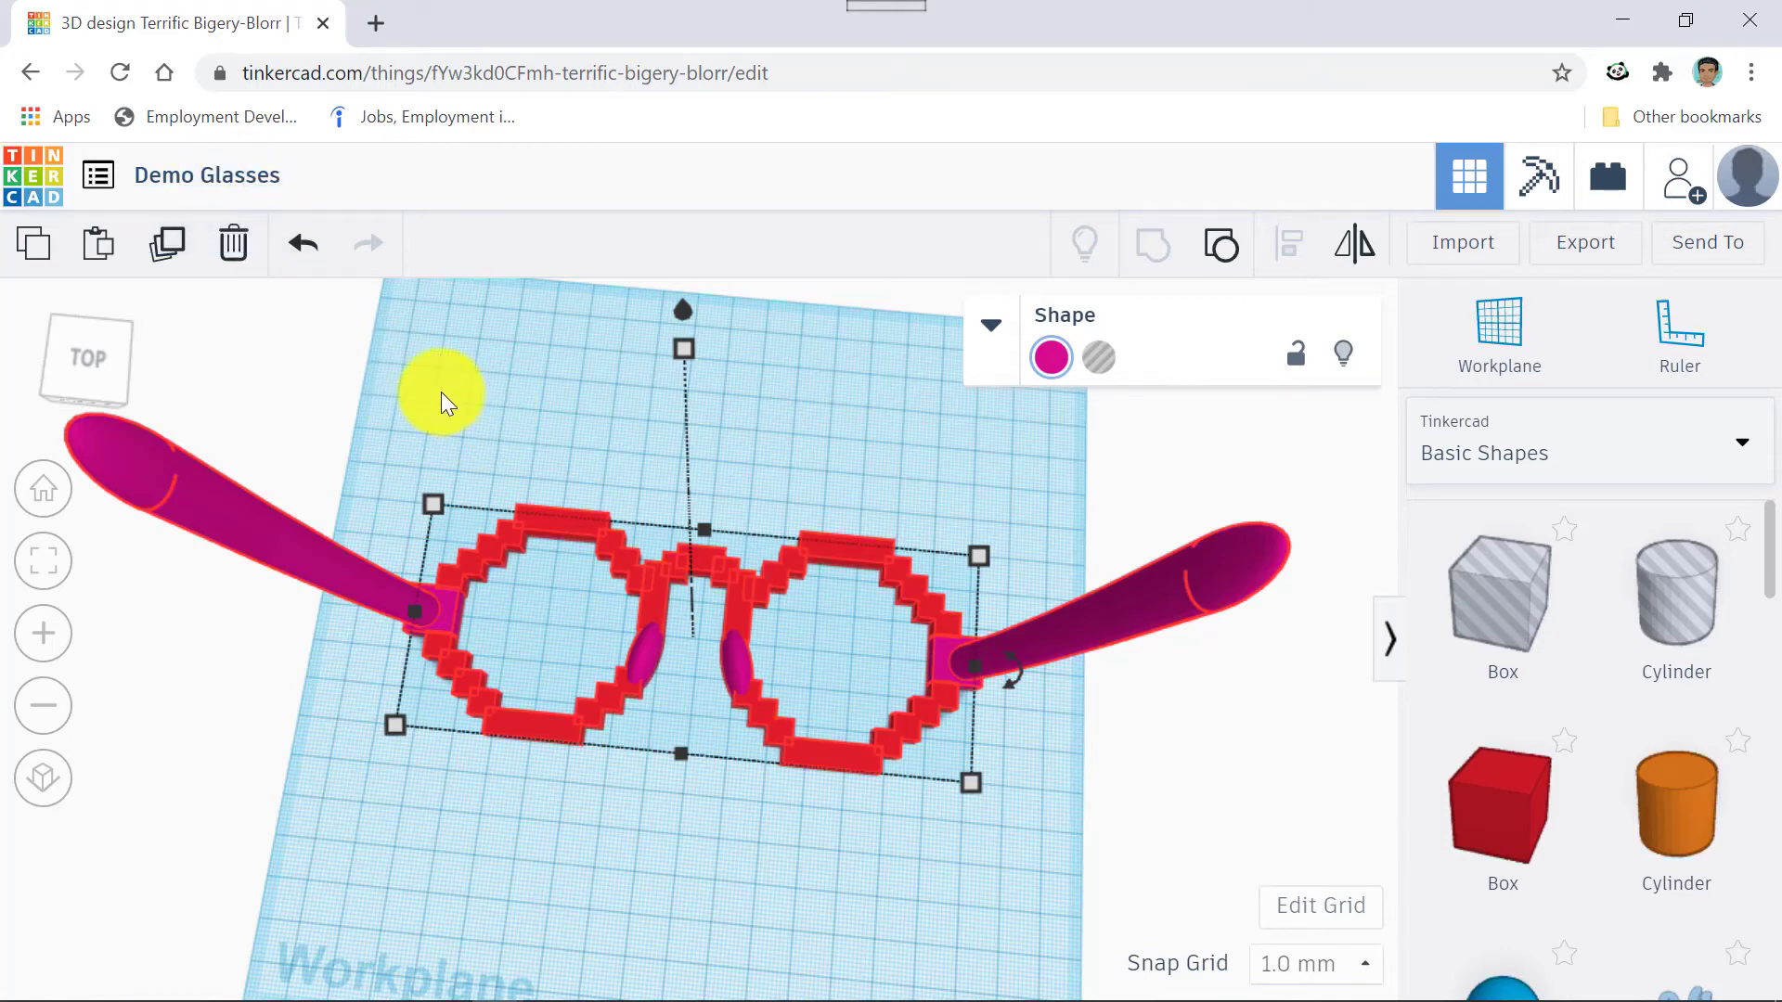
scroll(402, 384, down, 5)
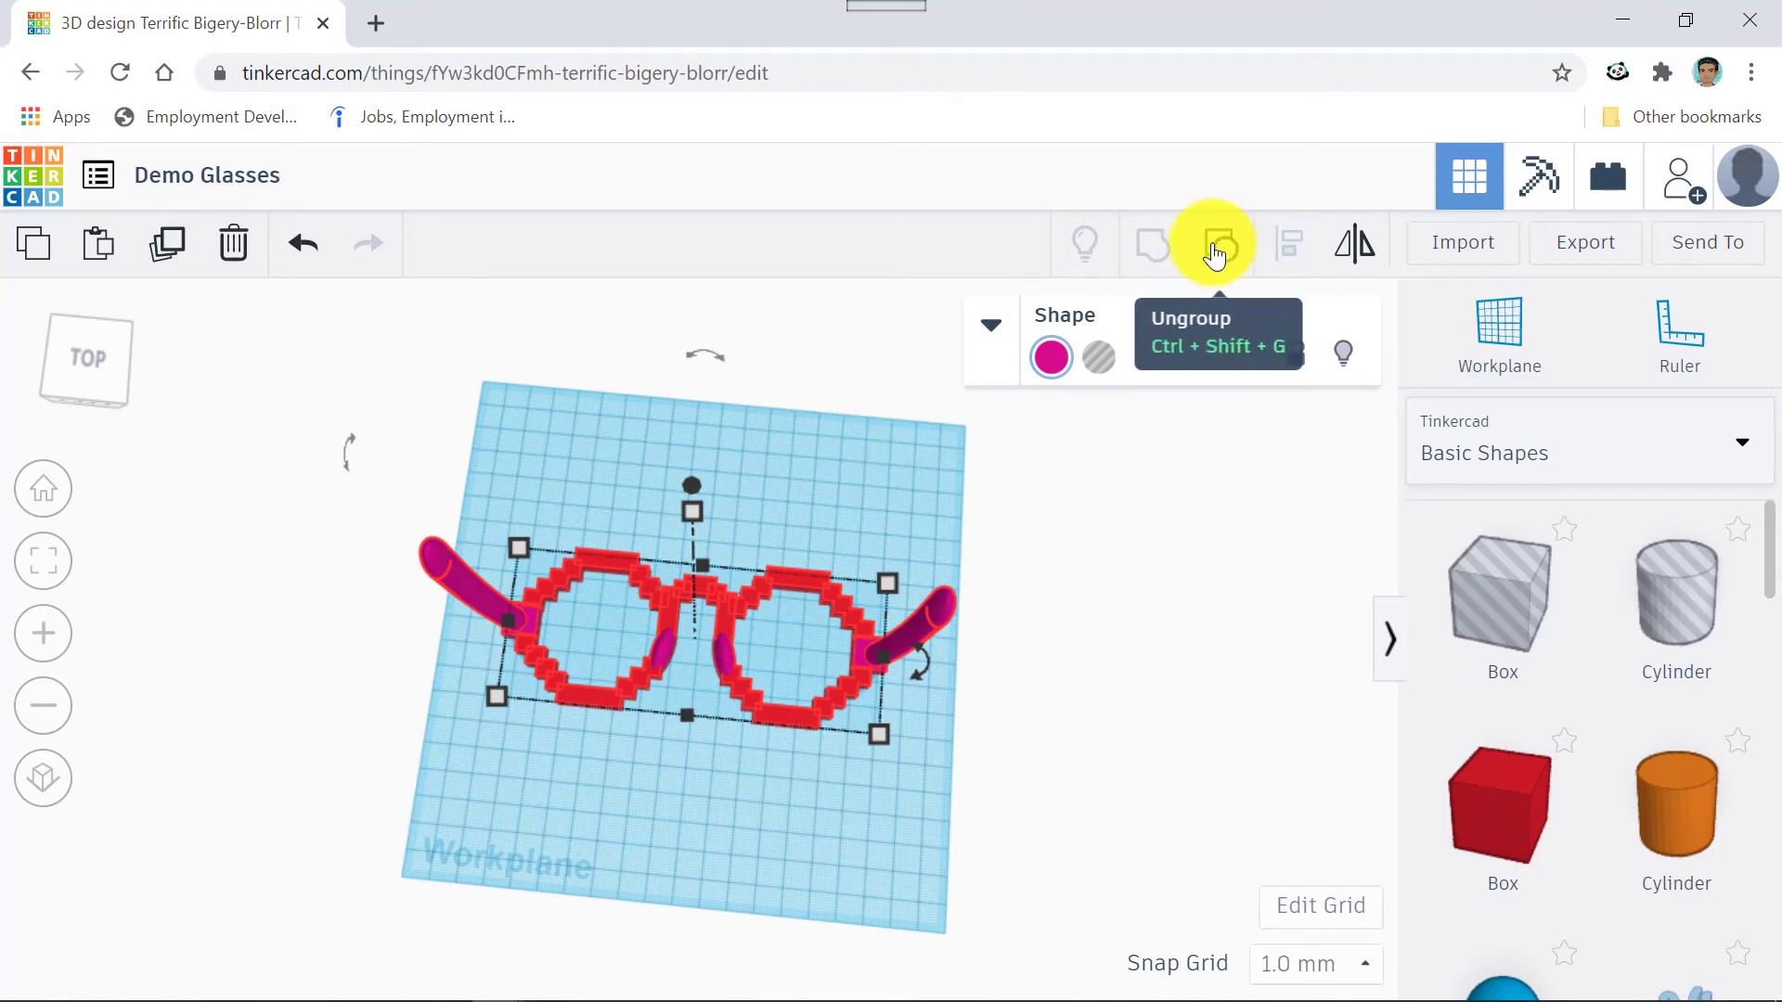
click(1213, 250)
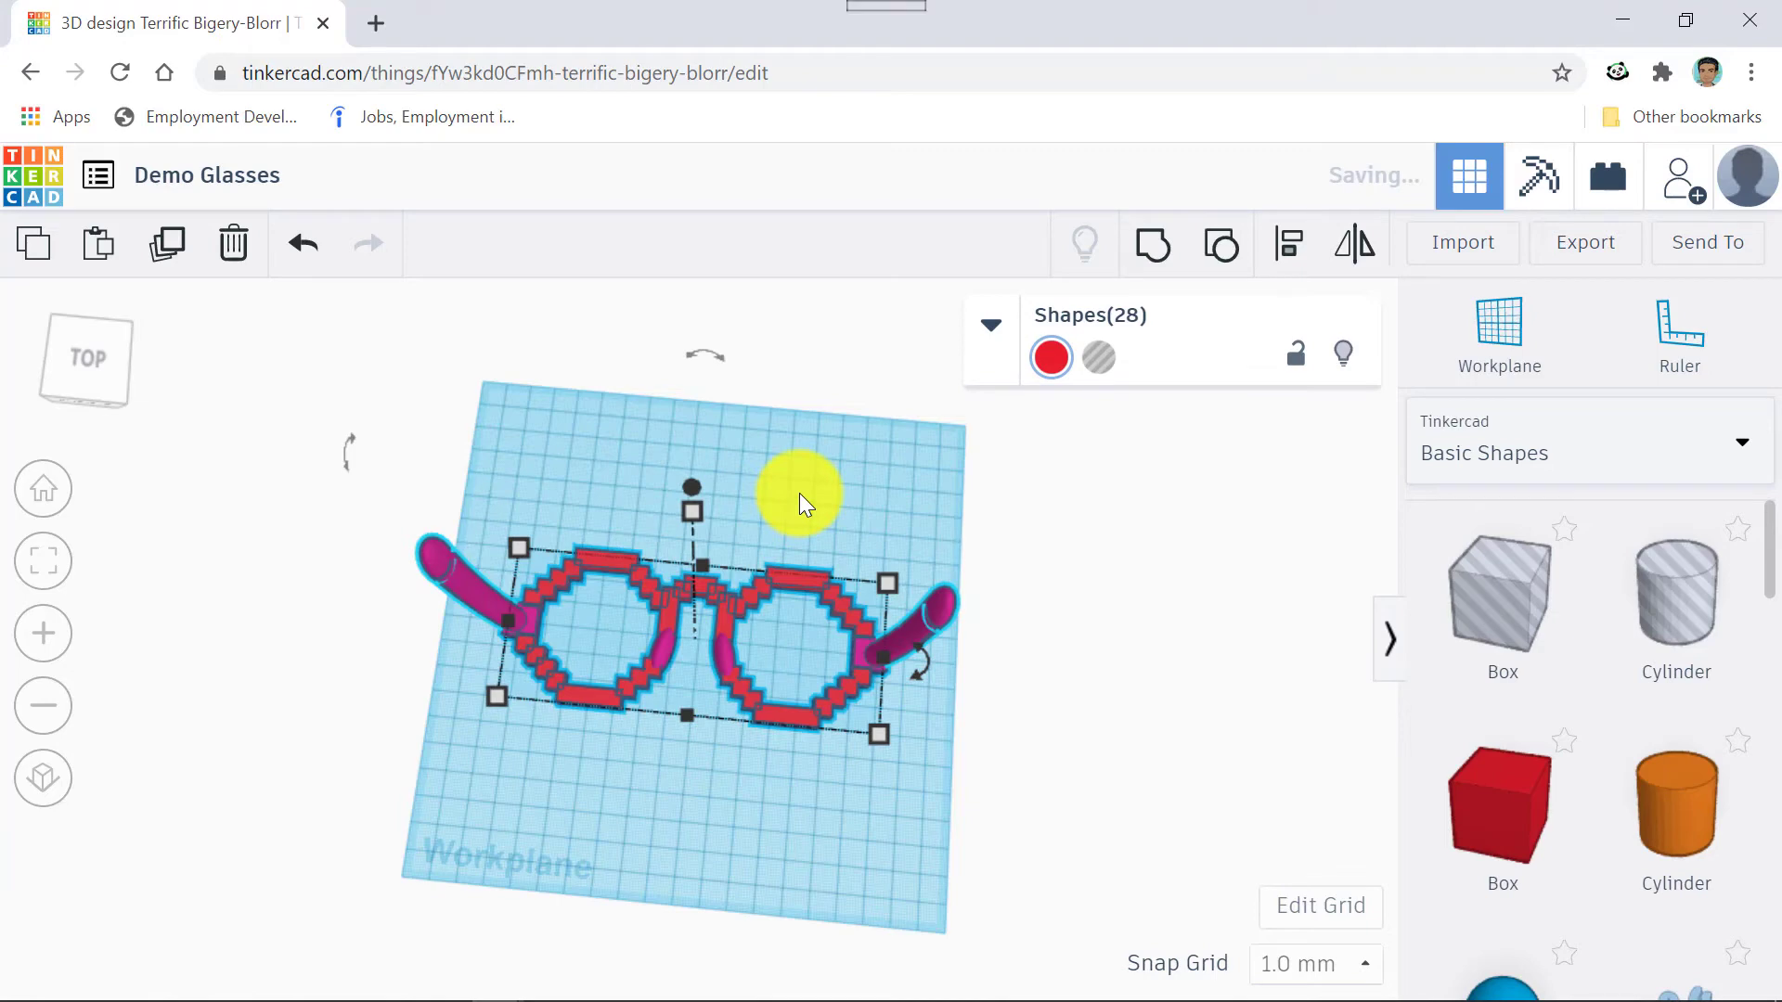
scroll(804, 492, up, 5)
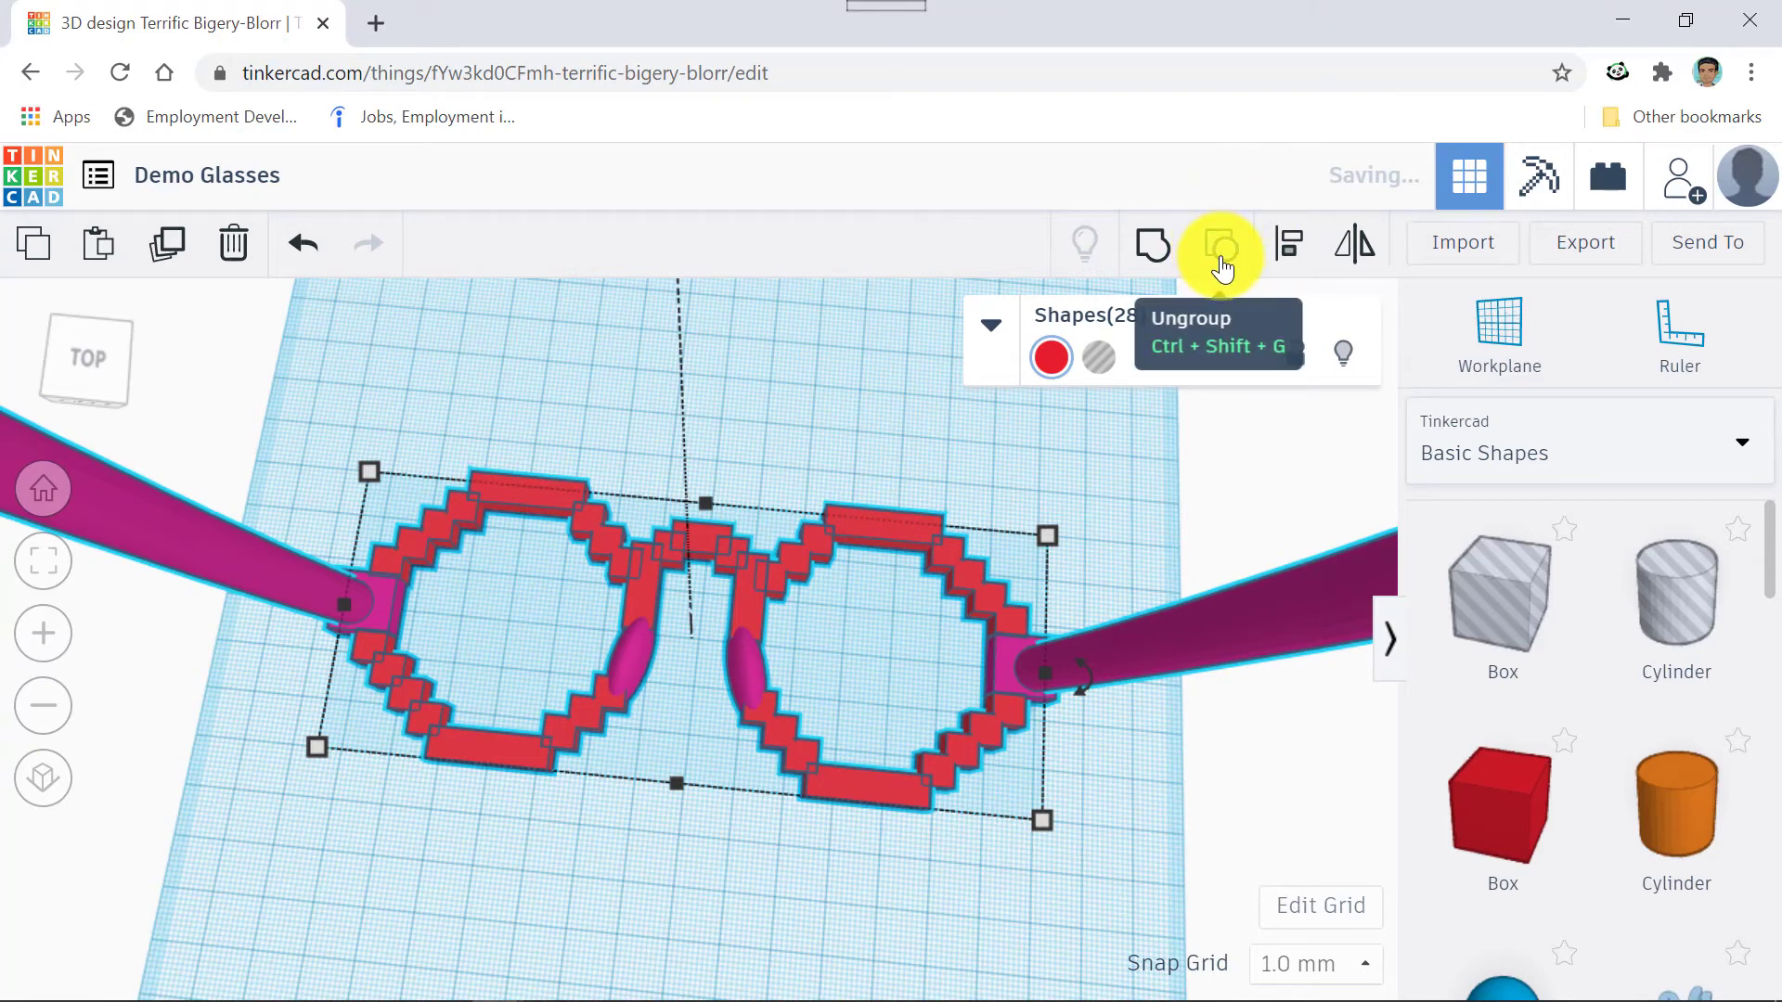
click(1221, 265)
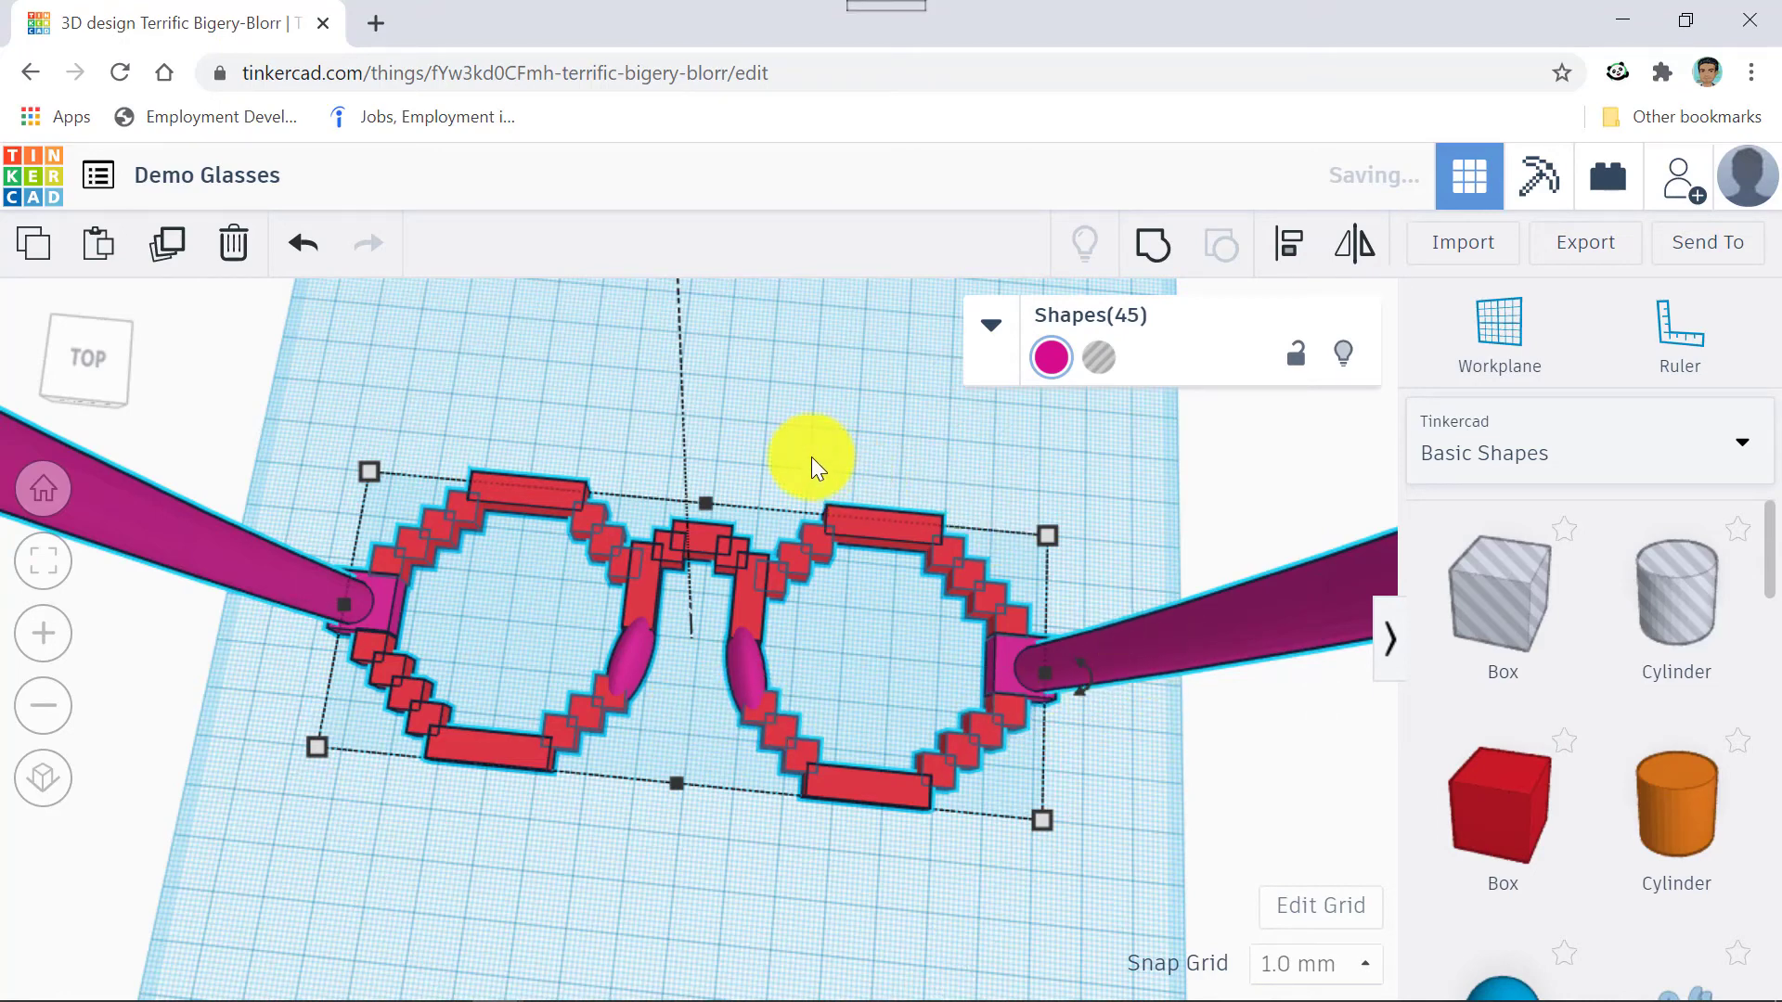
Place a solid red box on the workplane behind the glasses and delete it again.
right_drag(810, 455, 791, 690)
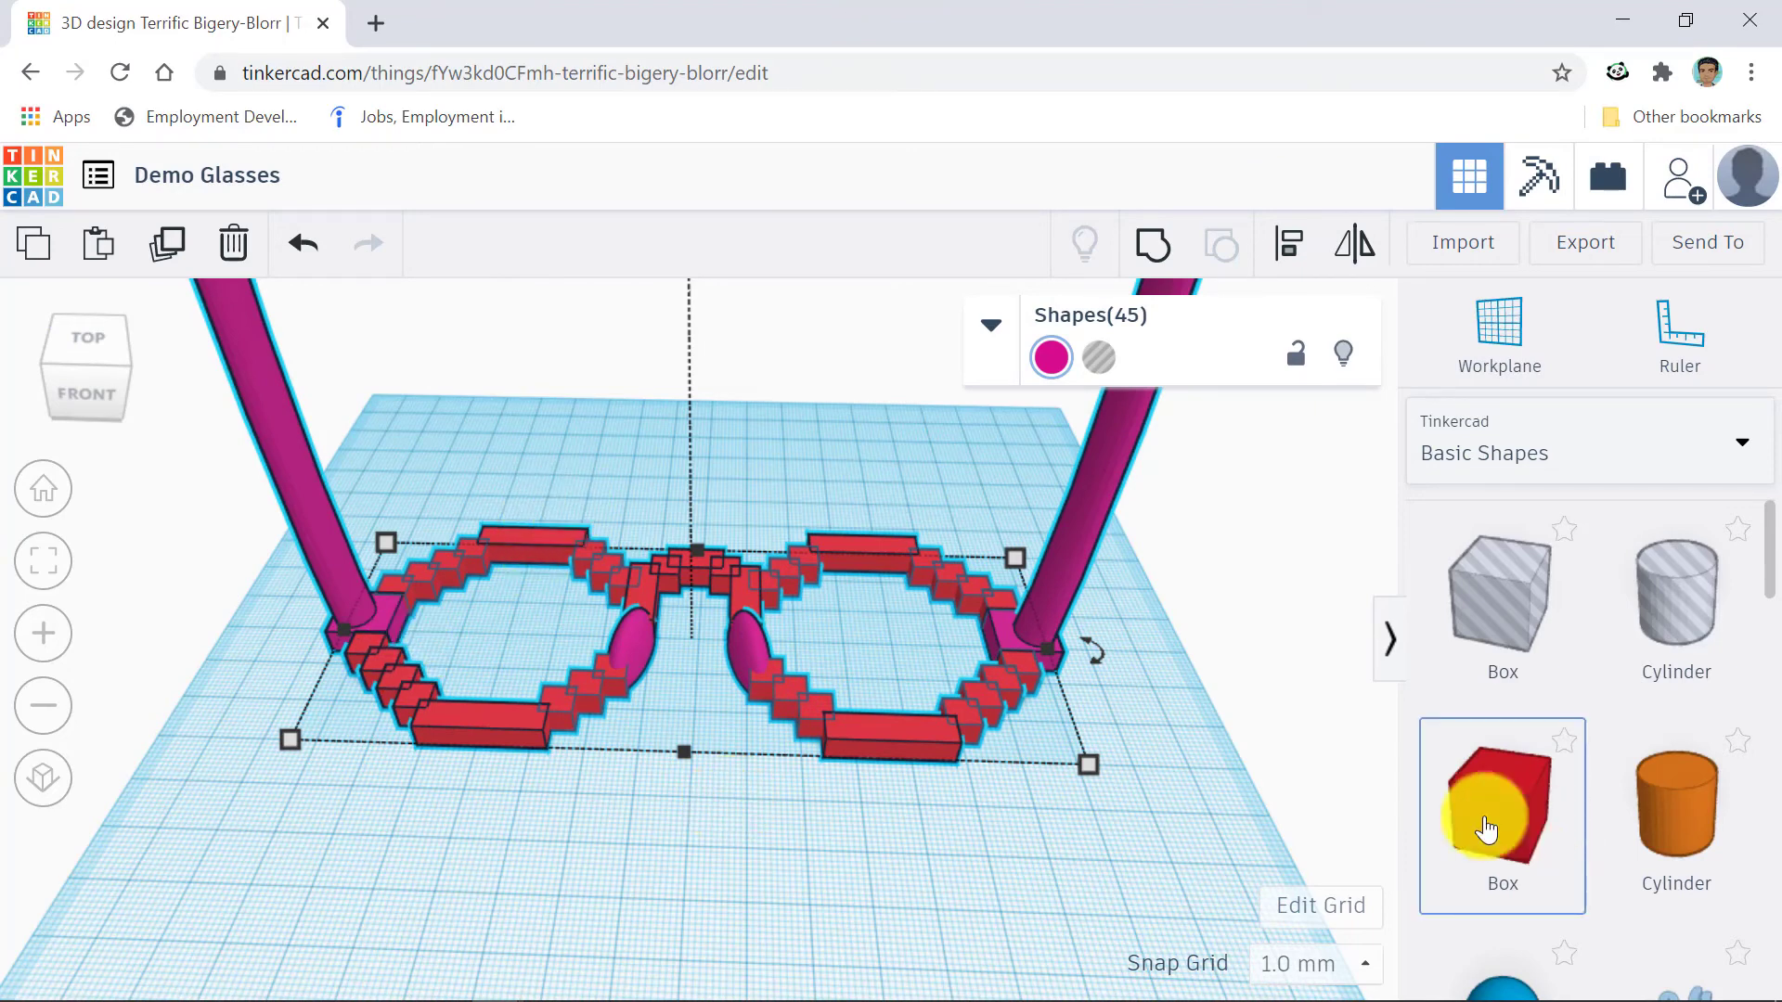
drag(1483, 816, 792, 428)
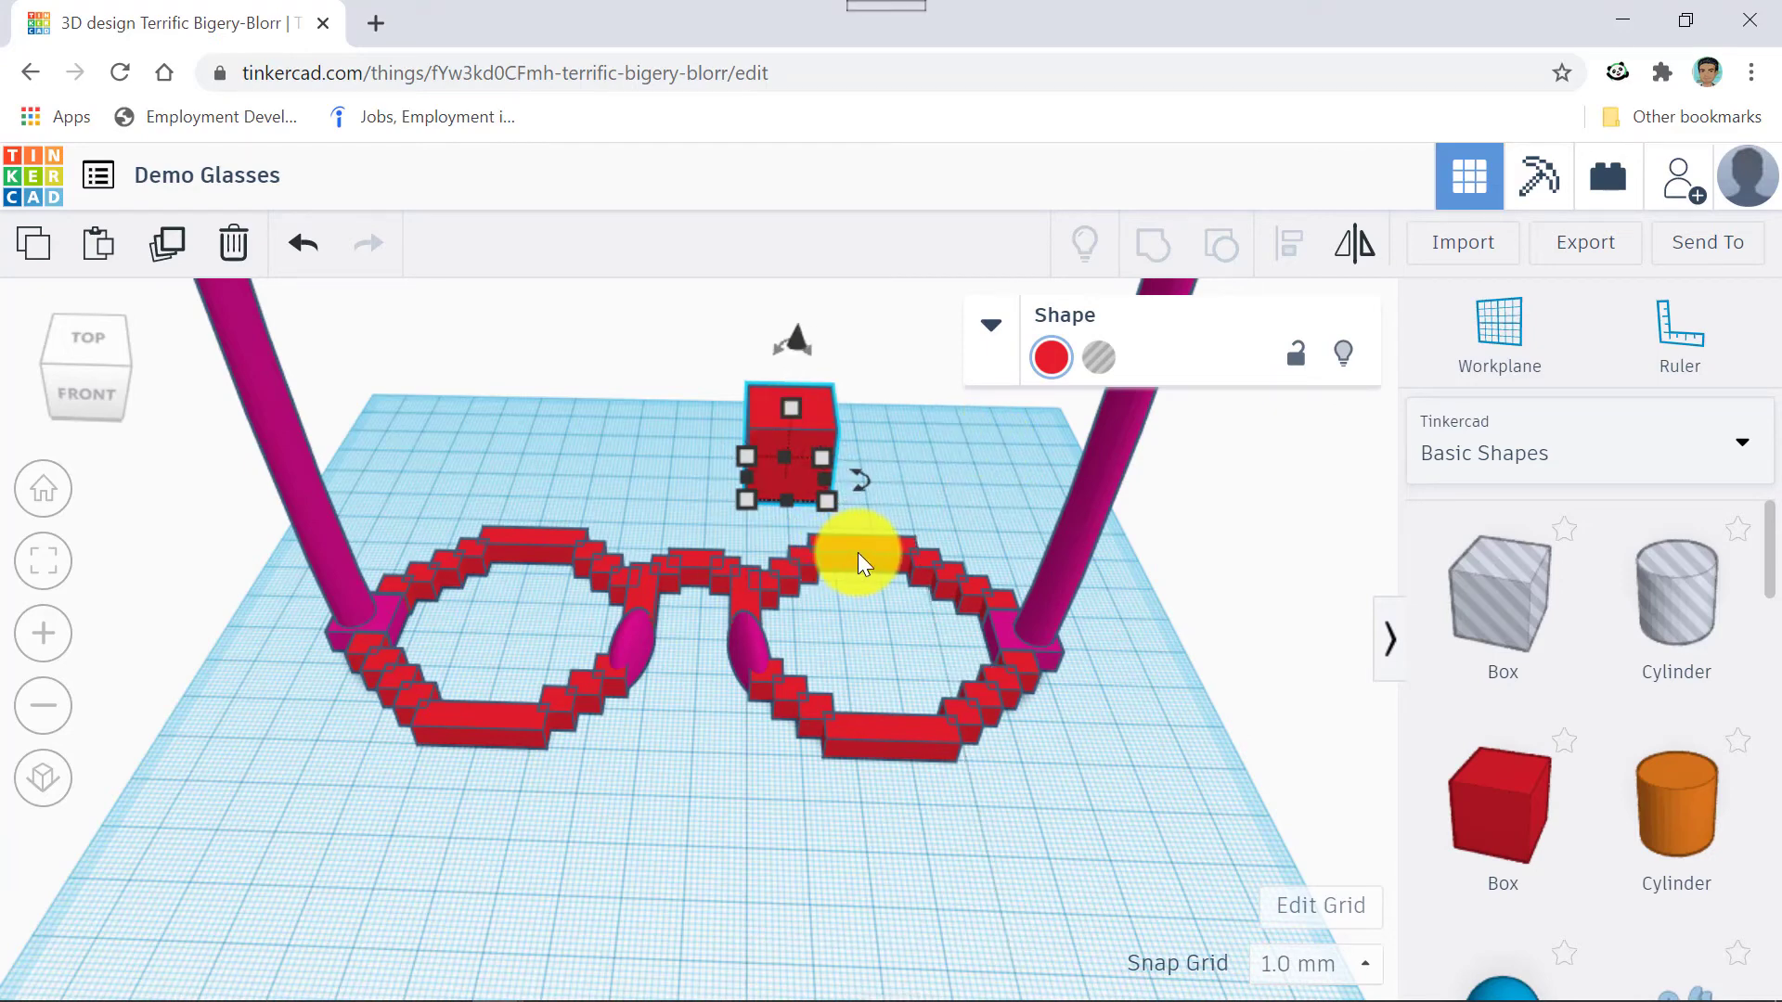
click(857, 553)
click(800, 447)
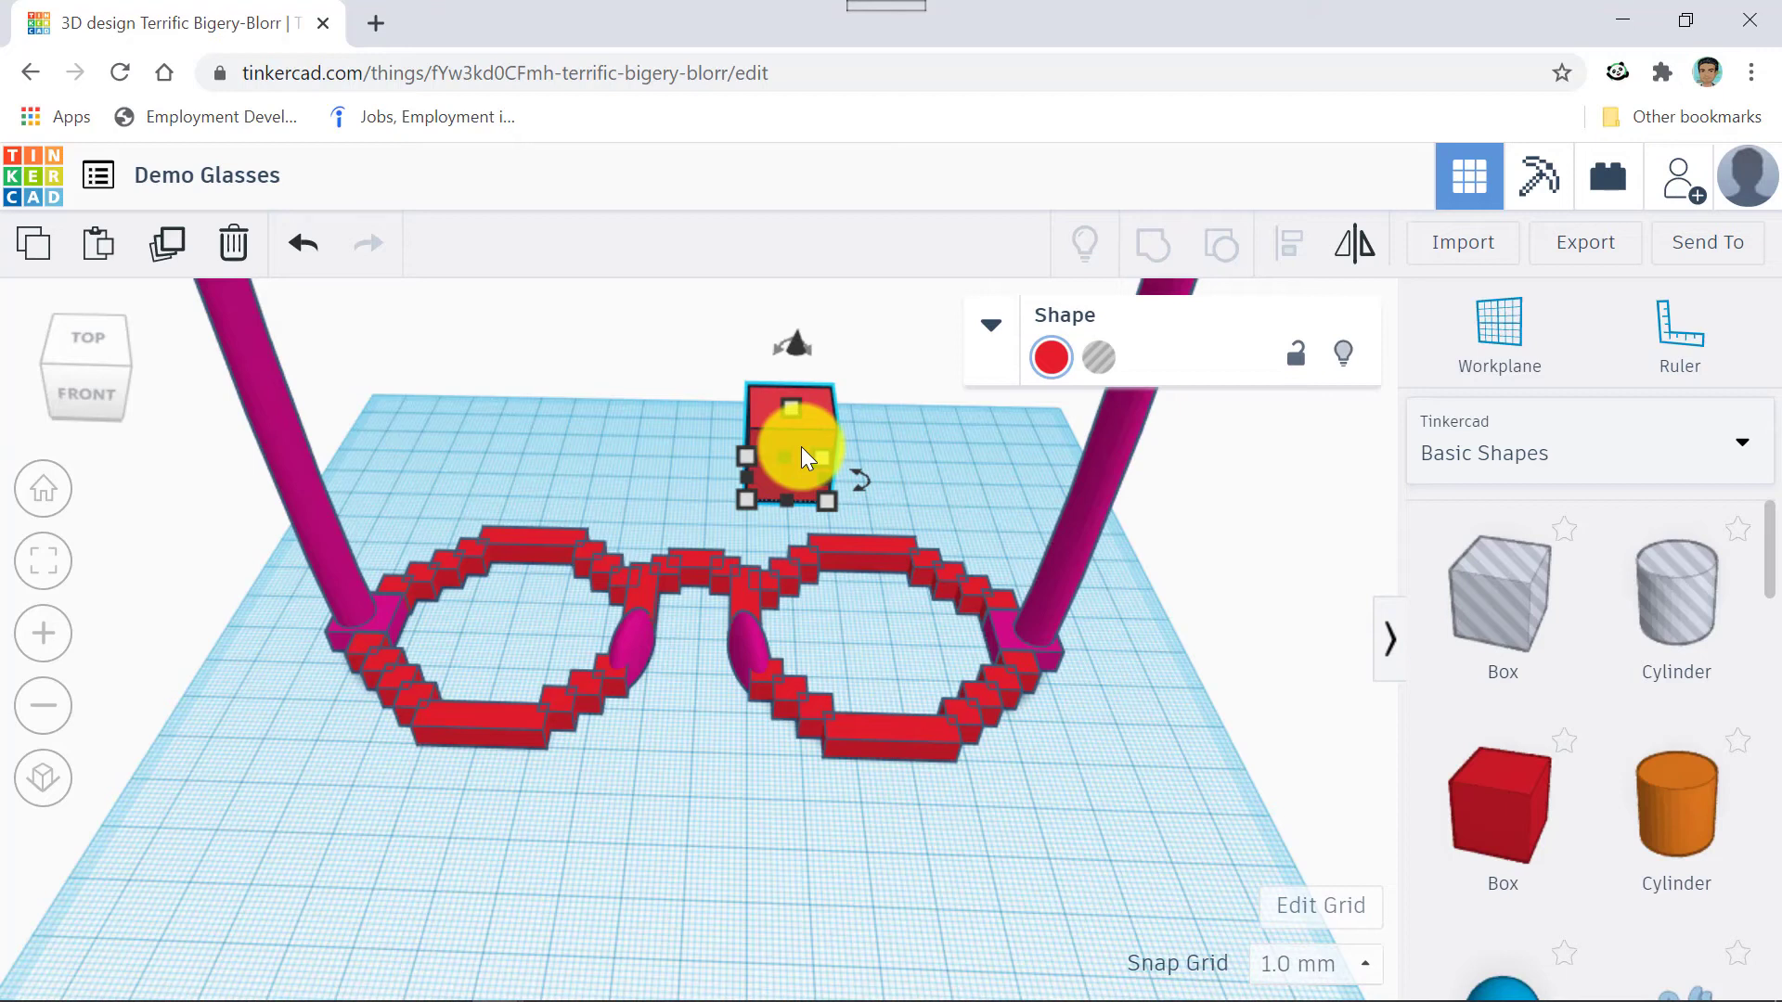
key(Delete)
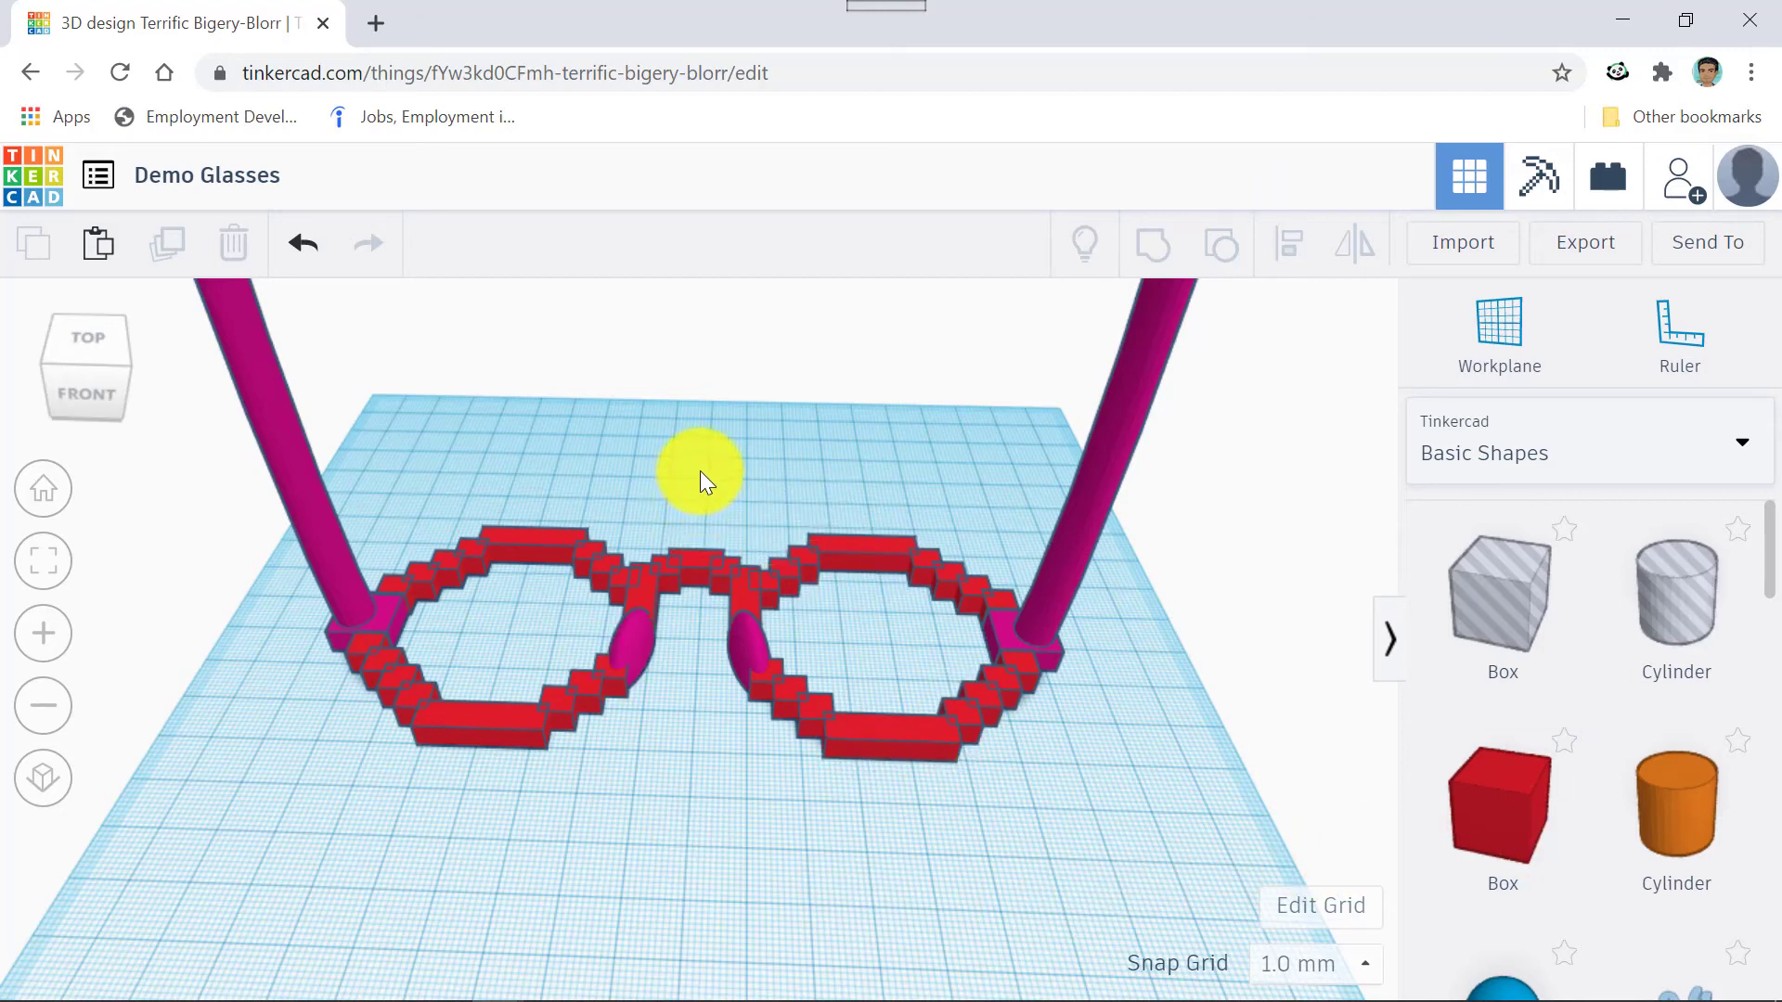
Delete the red bar along the upper edge of the right-hand lens frame.
scroll(700, 474, up, 5)
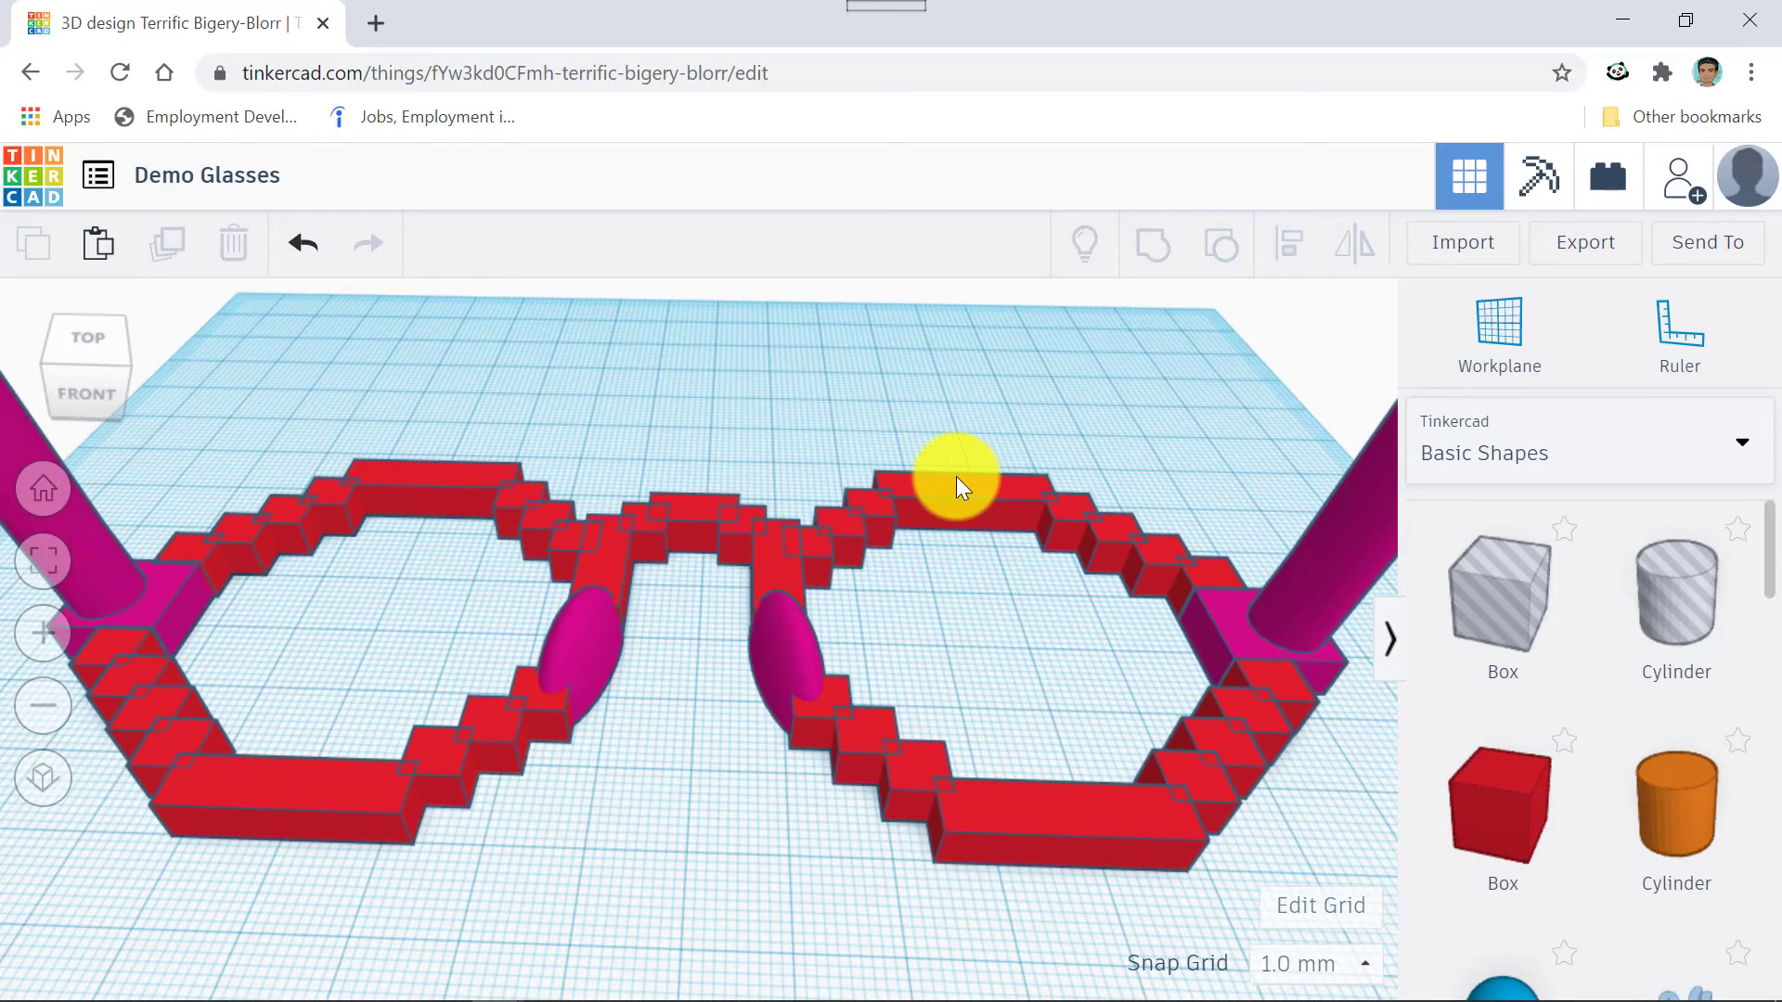
click(956, 476)
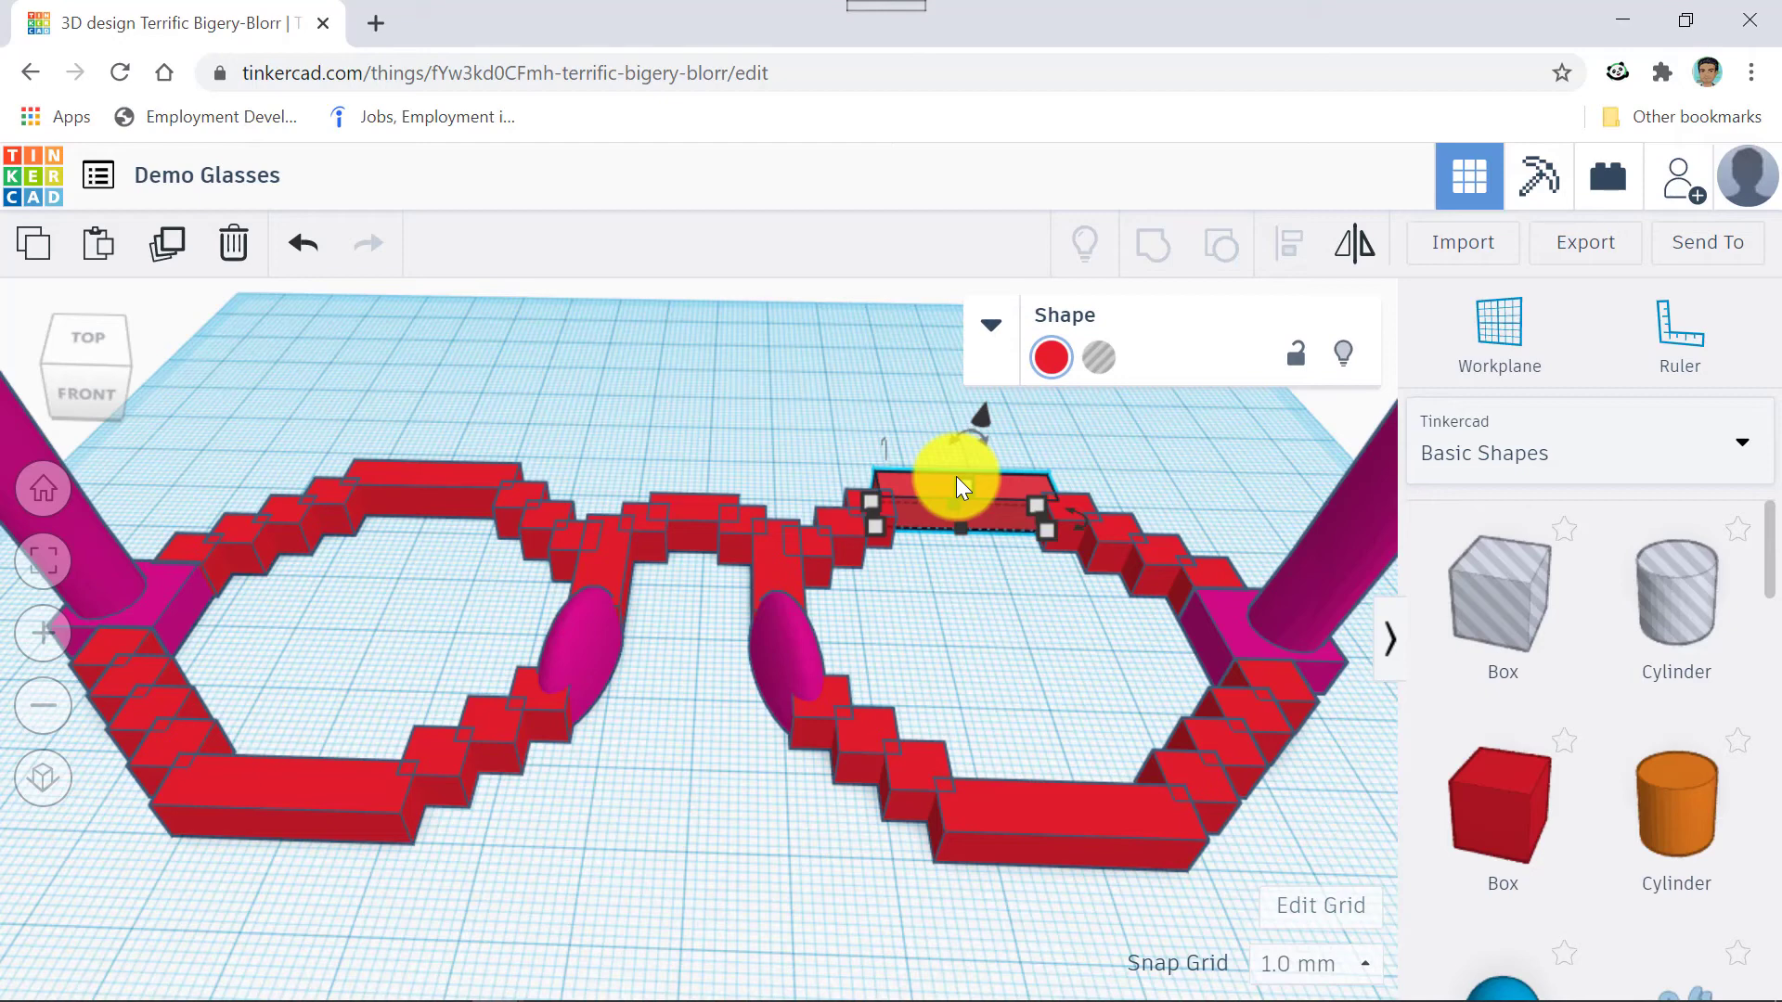
key(Delete)
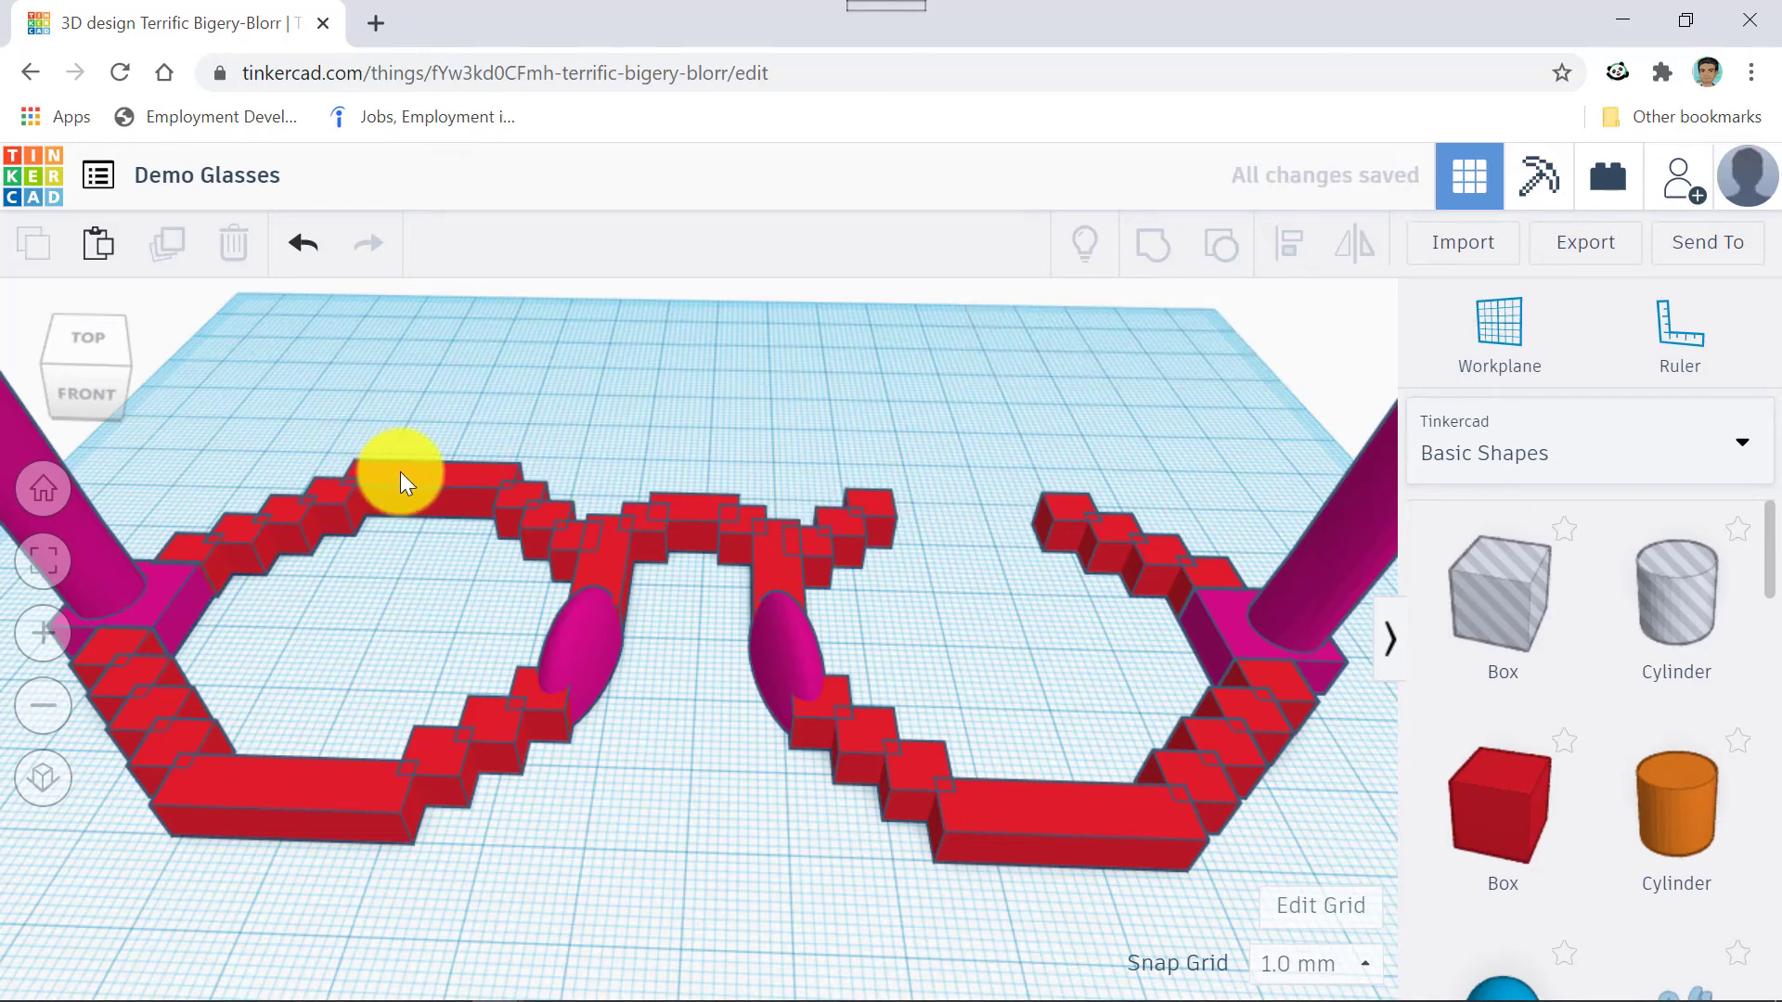
Lengthen the upper bar of the left-hand lens frame to 100 mm so it spans both lenses.
click(402, 473)
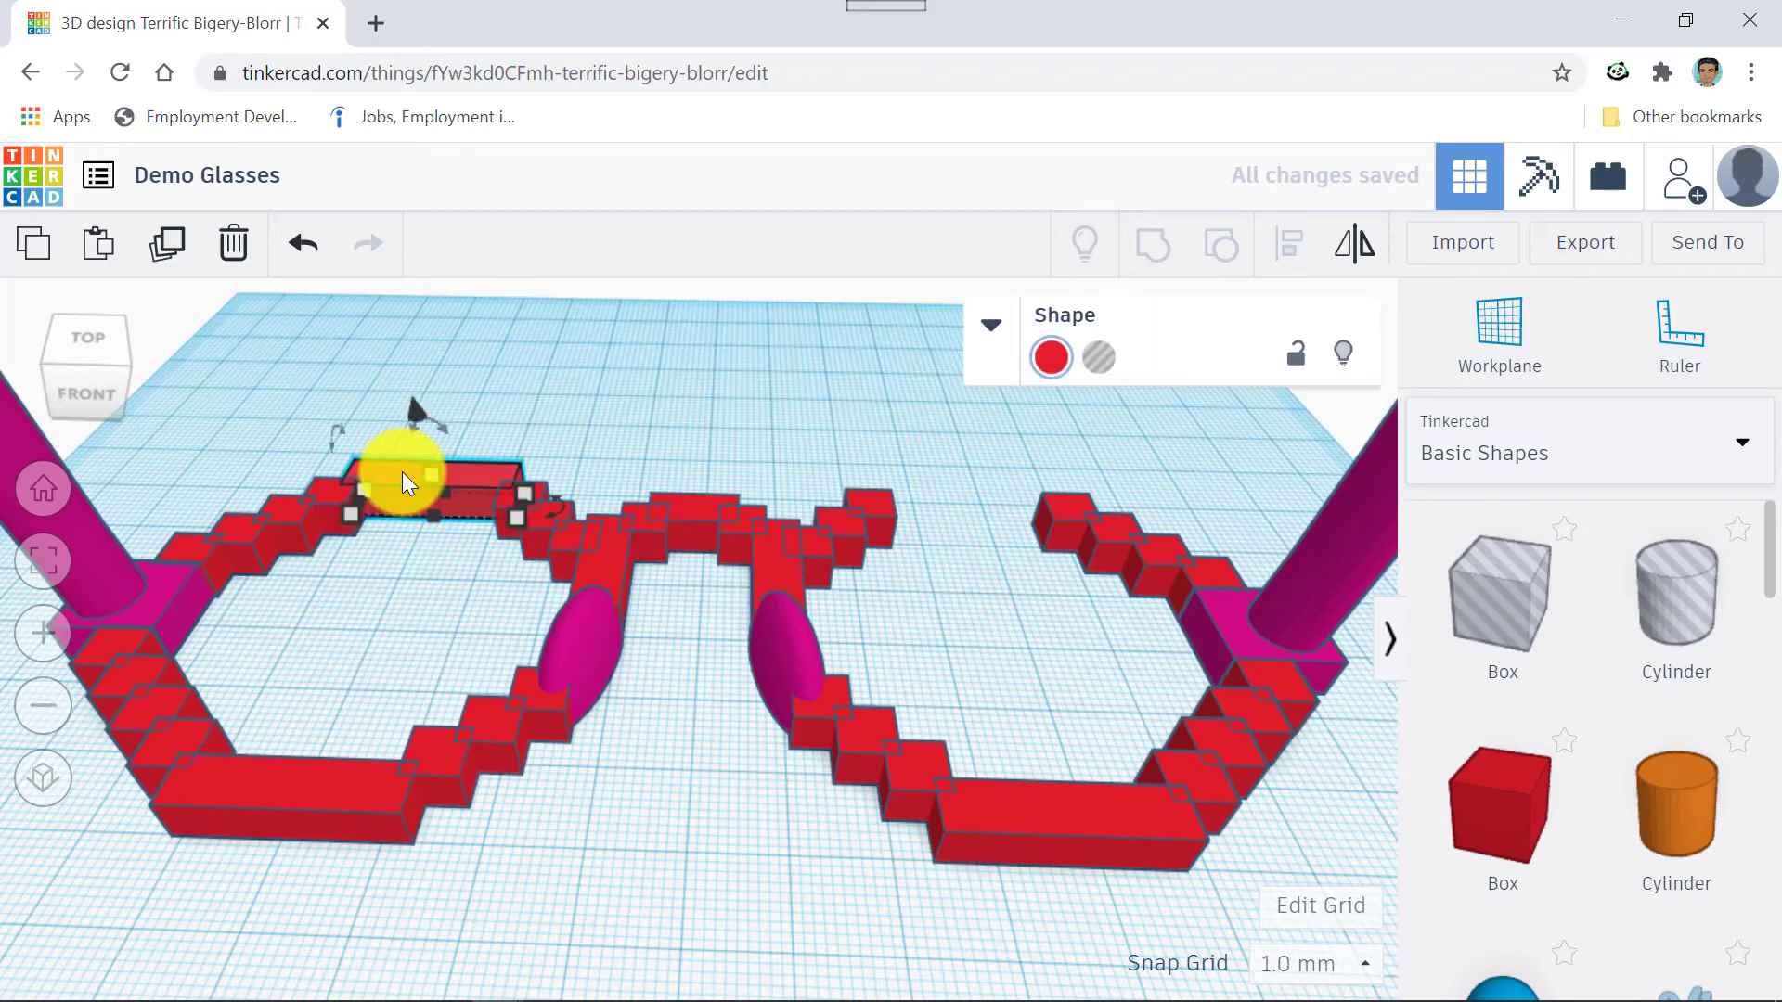
drag(402, 472, 510, 510)
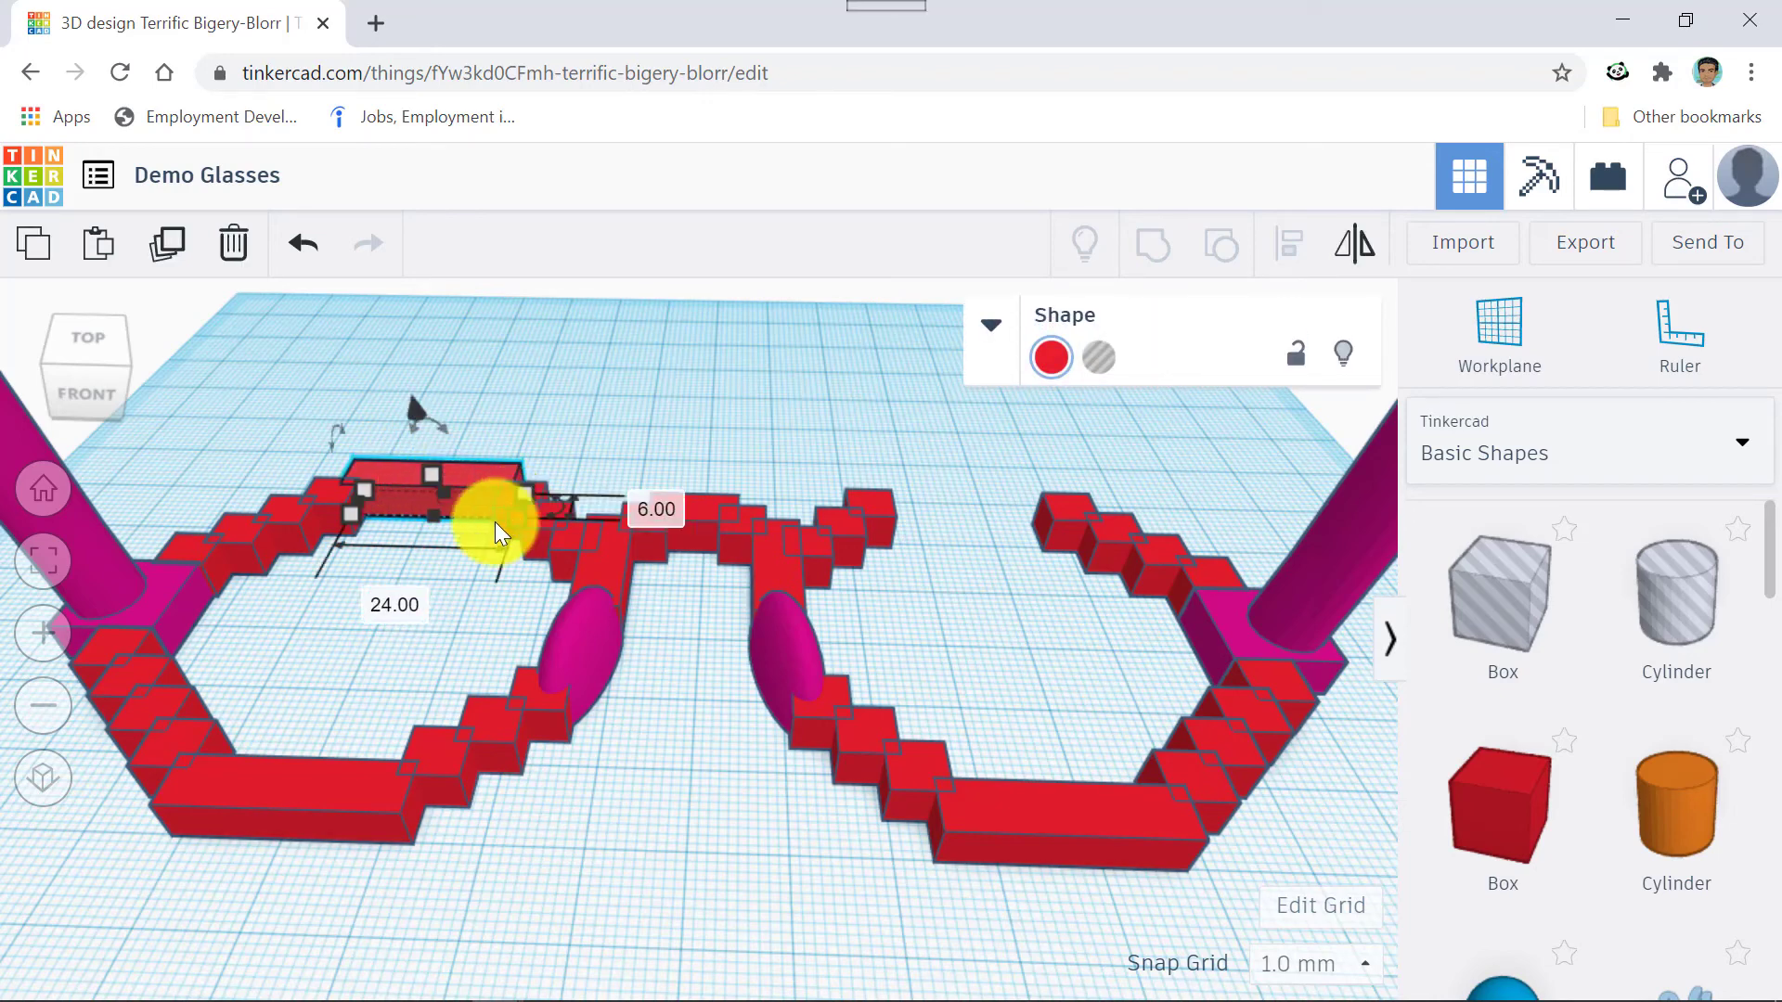
click(394, 606)
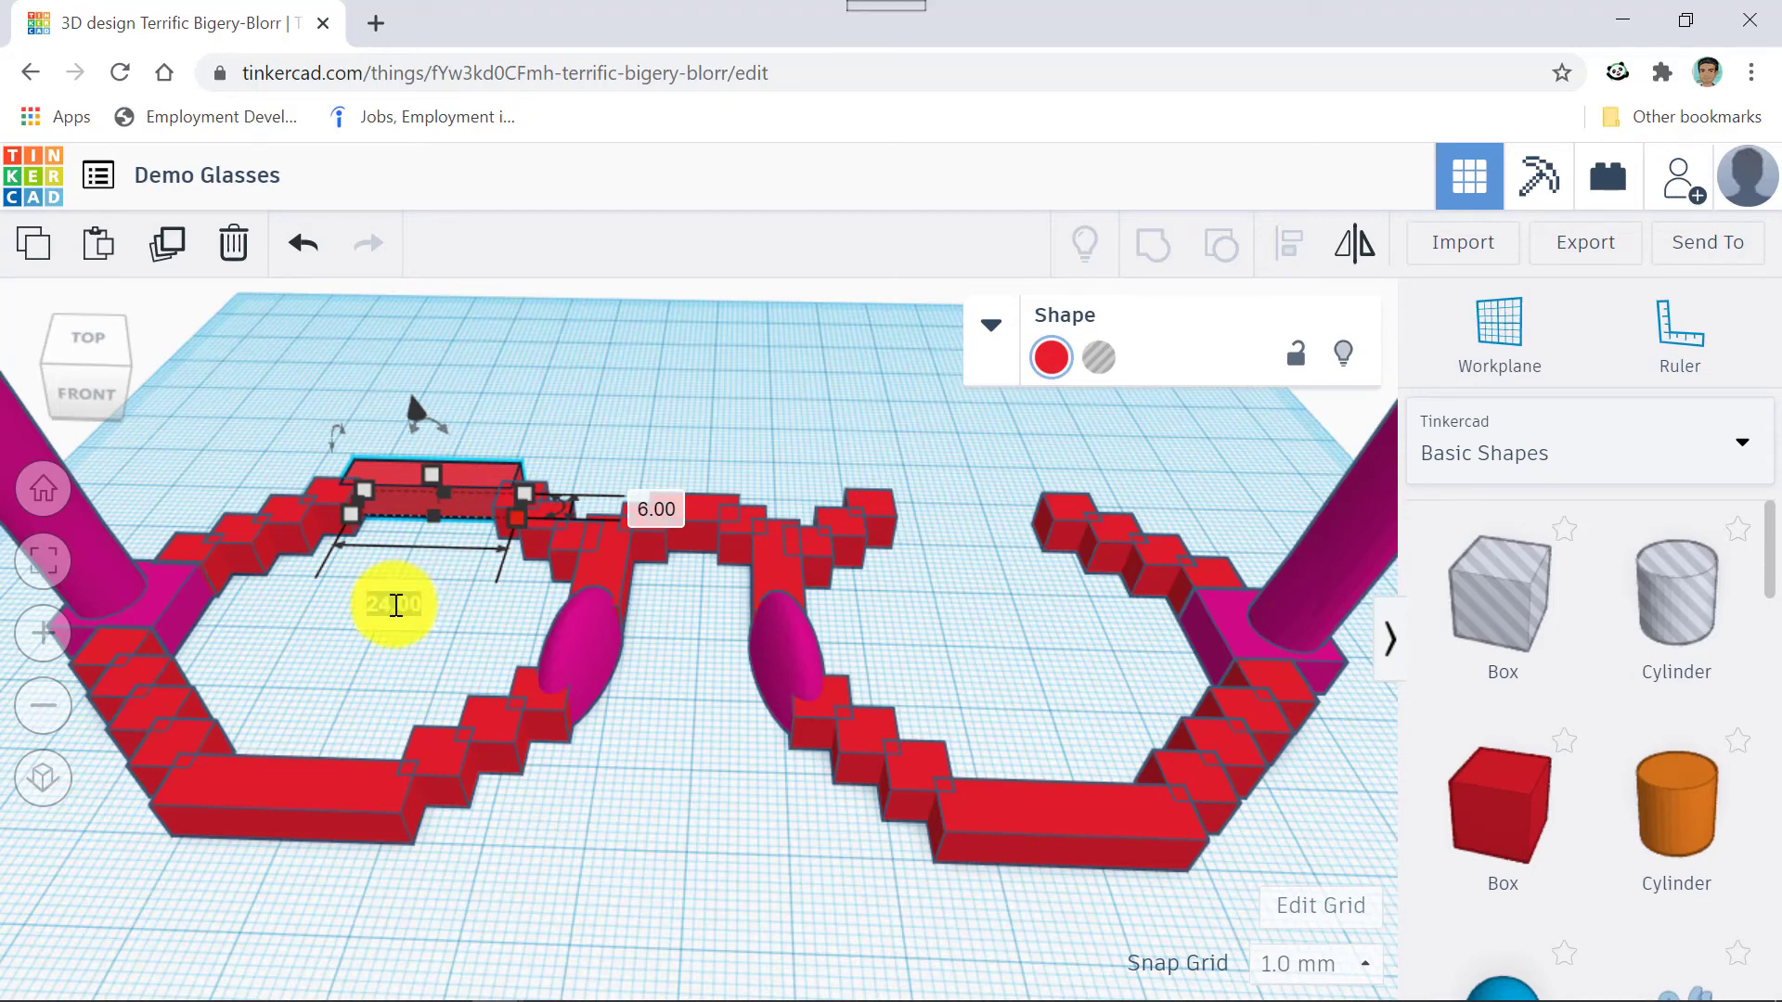
text(110)
key(Return)
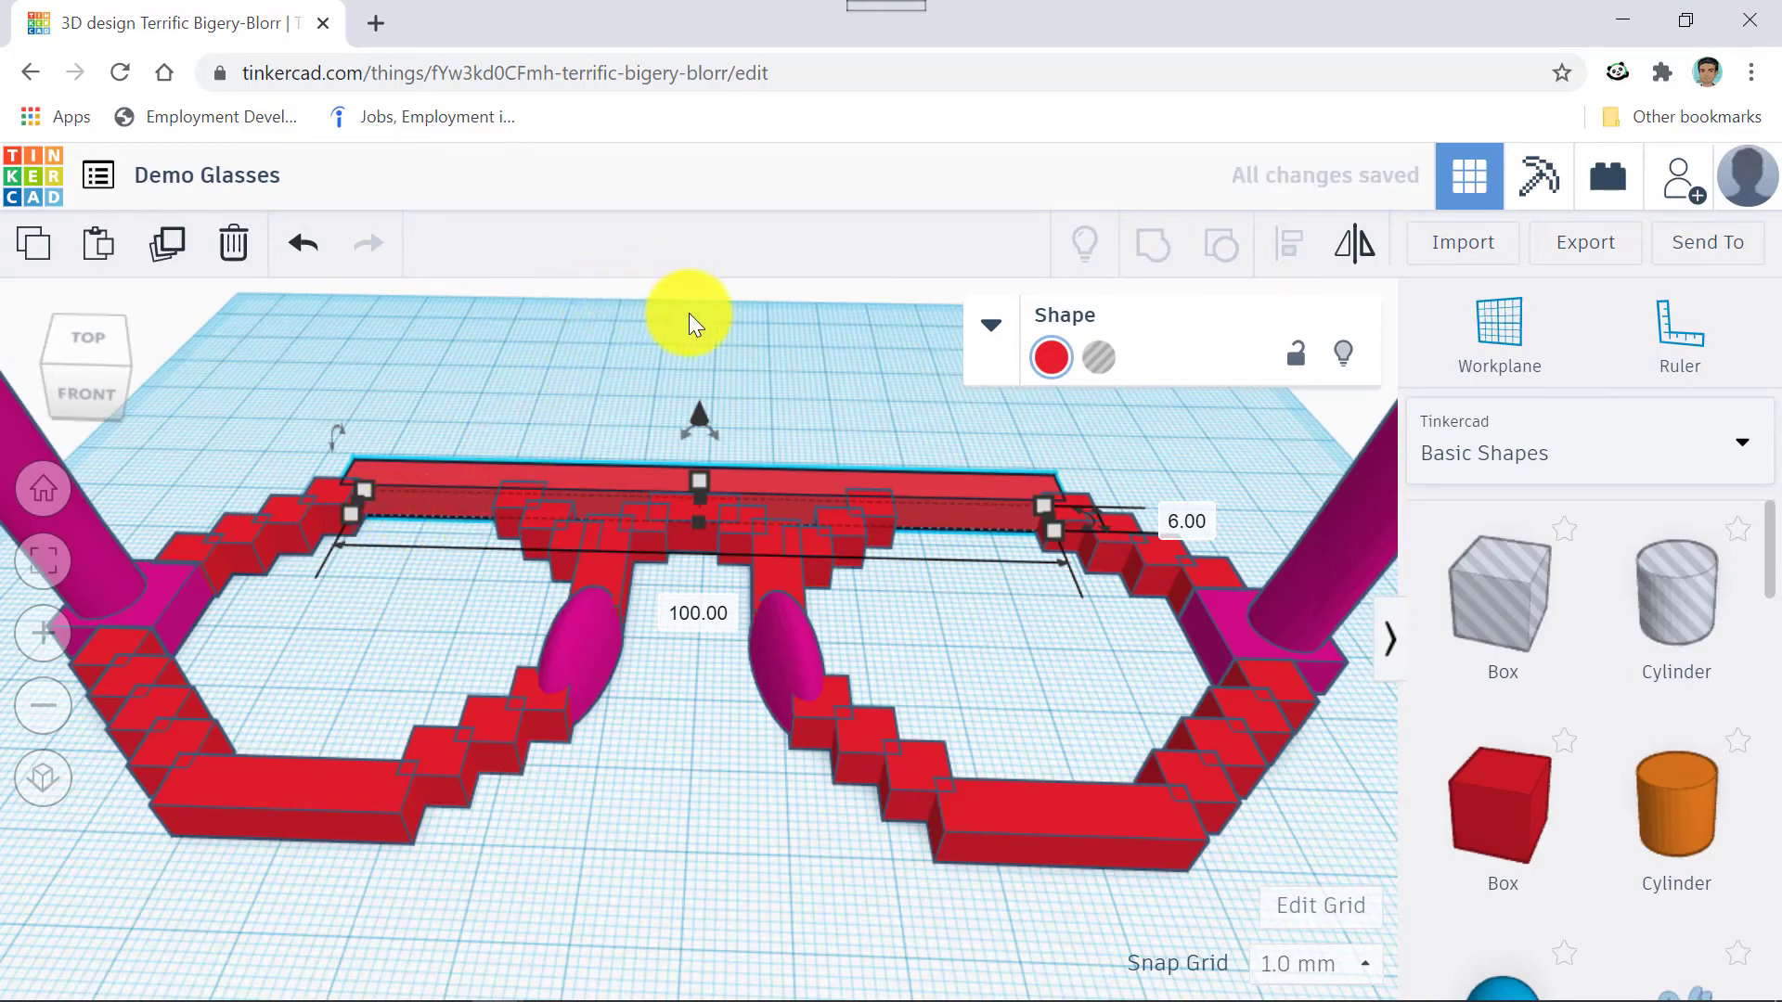
Add a Text shape to the workplane behind the glasses.
right_drag(690, 313, 684, 371)
scroll(683, 371, down, 4)
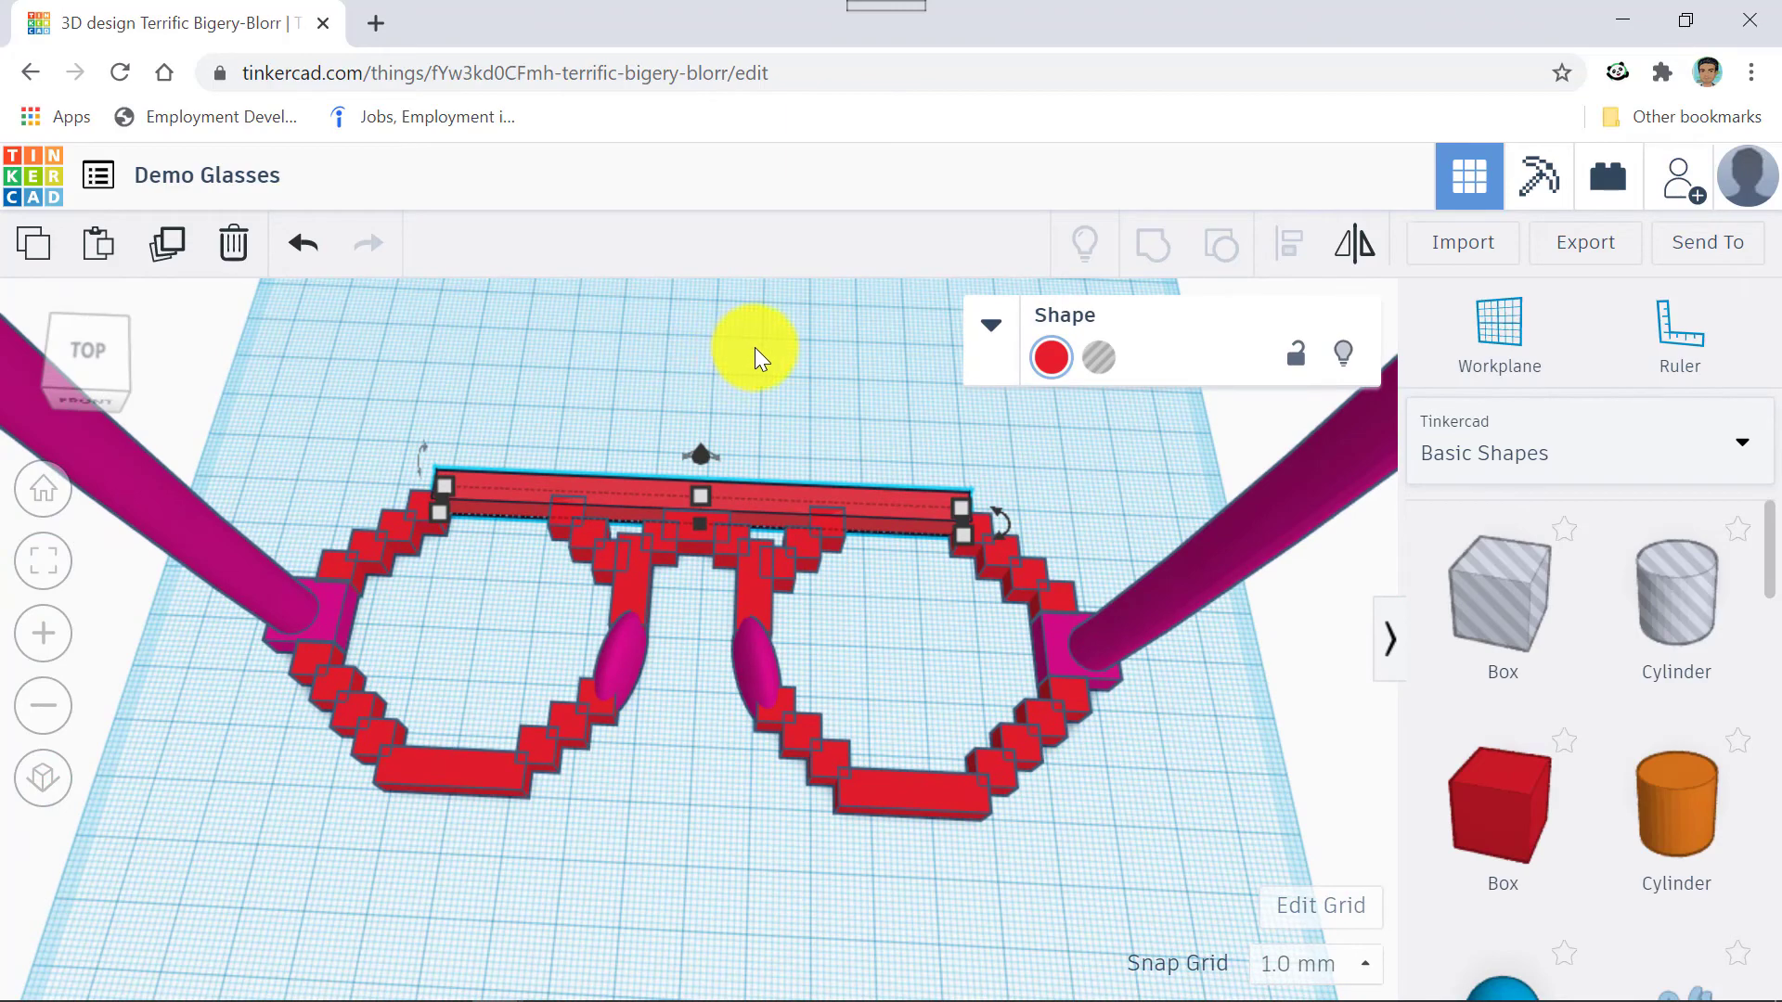
right_drag(780, 353, 781, 404)
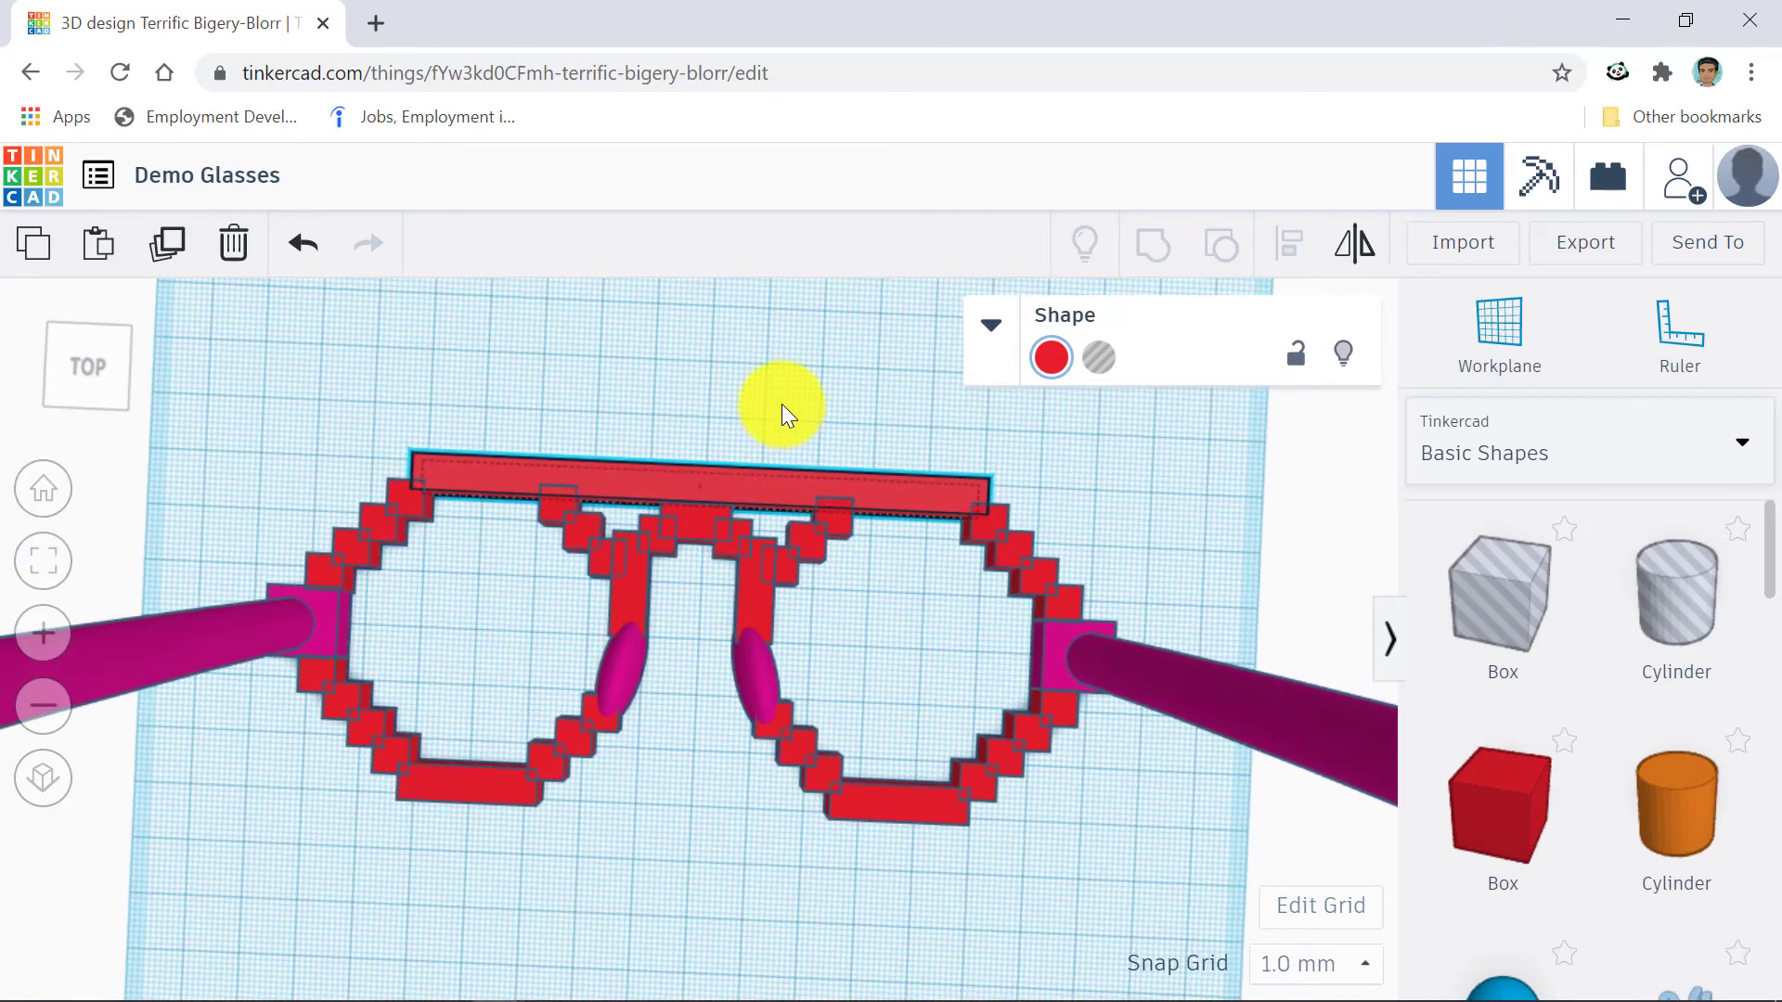
scroll(749, 401, up, 5)
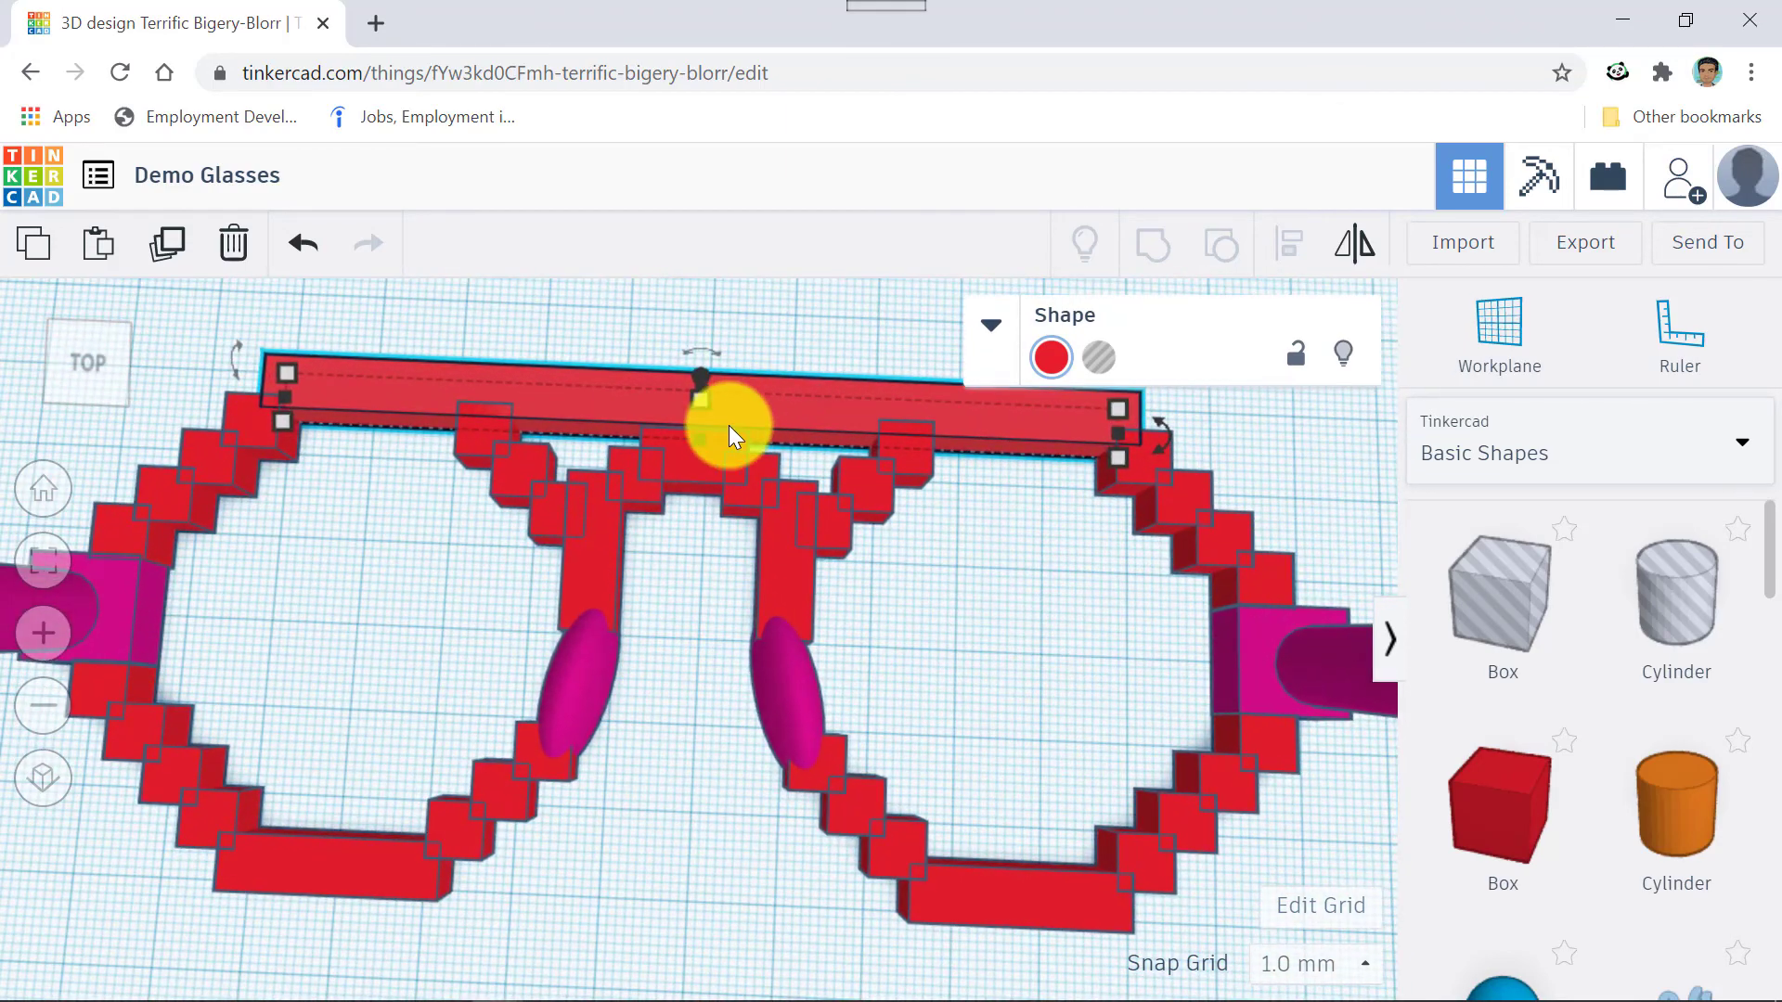
right_drag(1043, 594, 1047, 540)
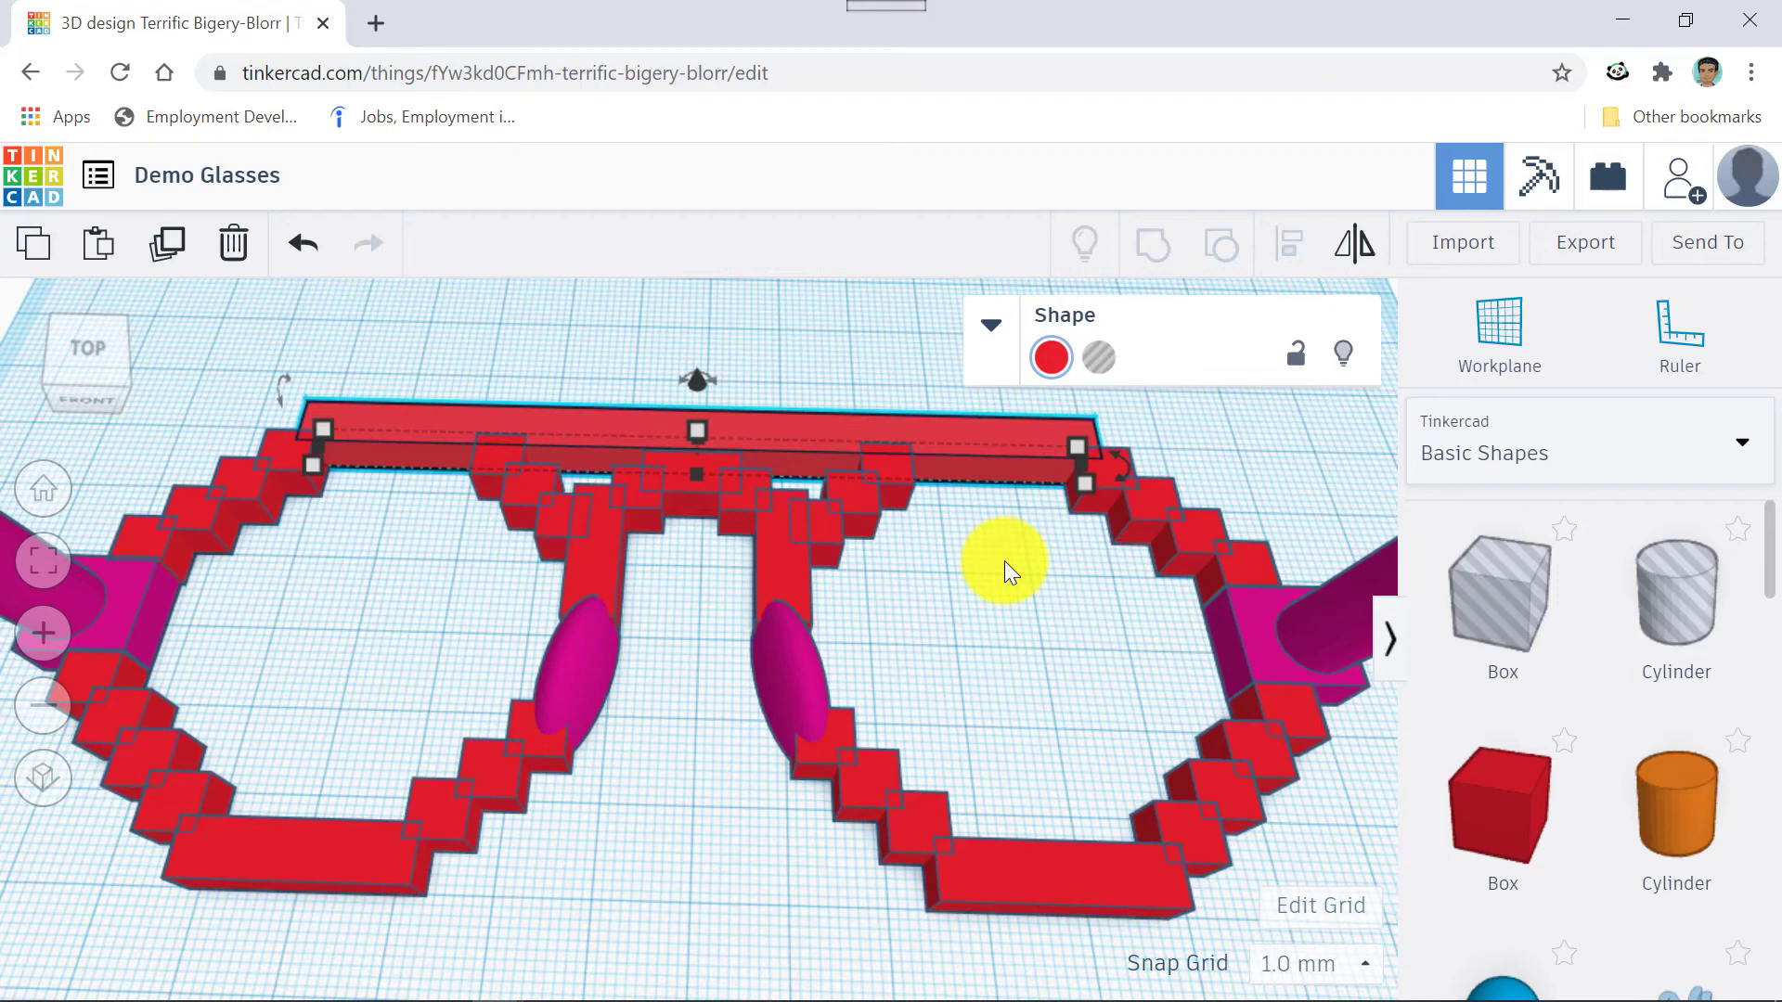
scroll(1004, 561, down, 2)
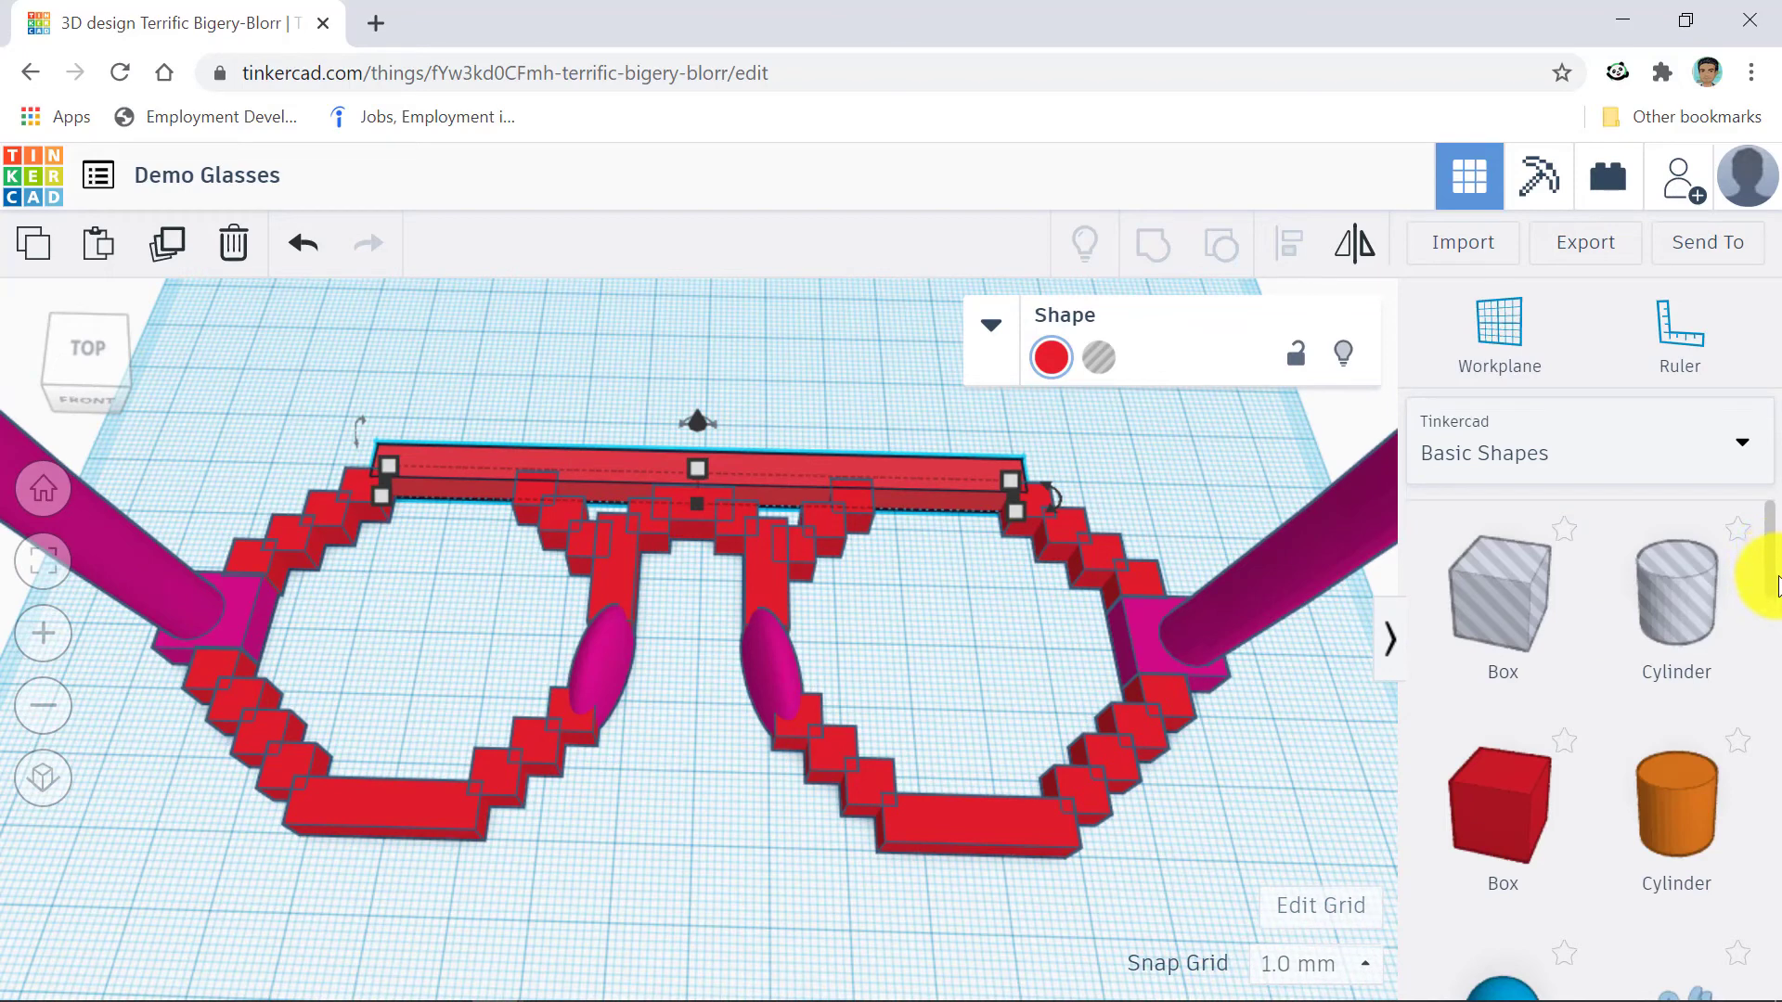
scroll(1772, 613, down, 2)
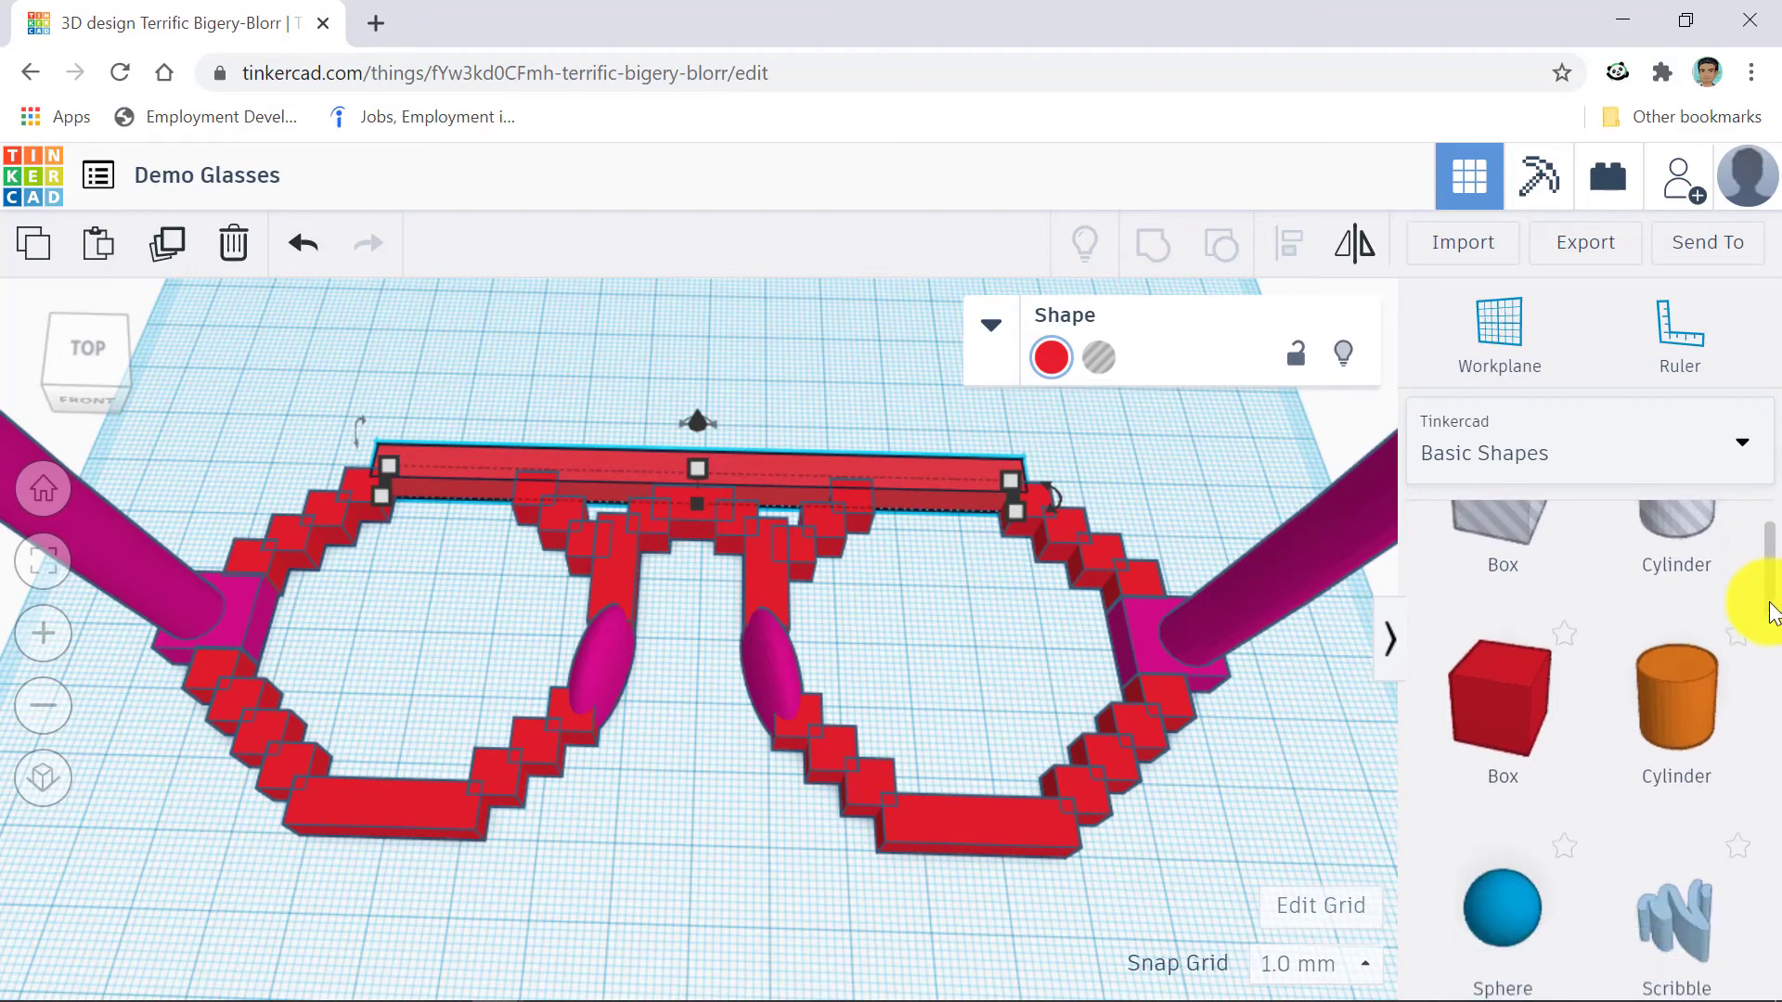
scroll(1764, 654, down, 2)
scroll(1756, 683, down, 3)
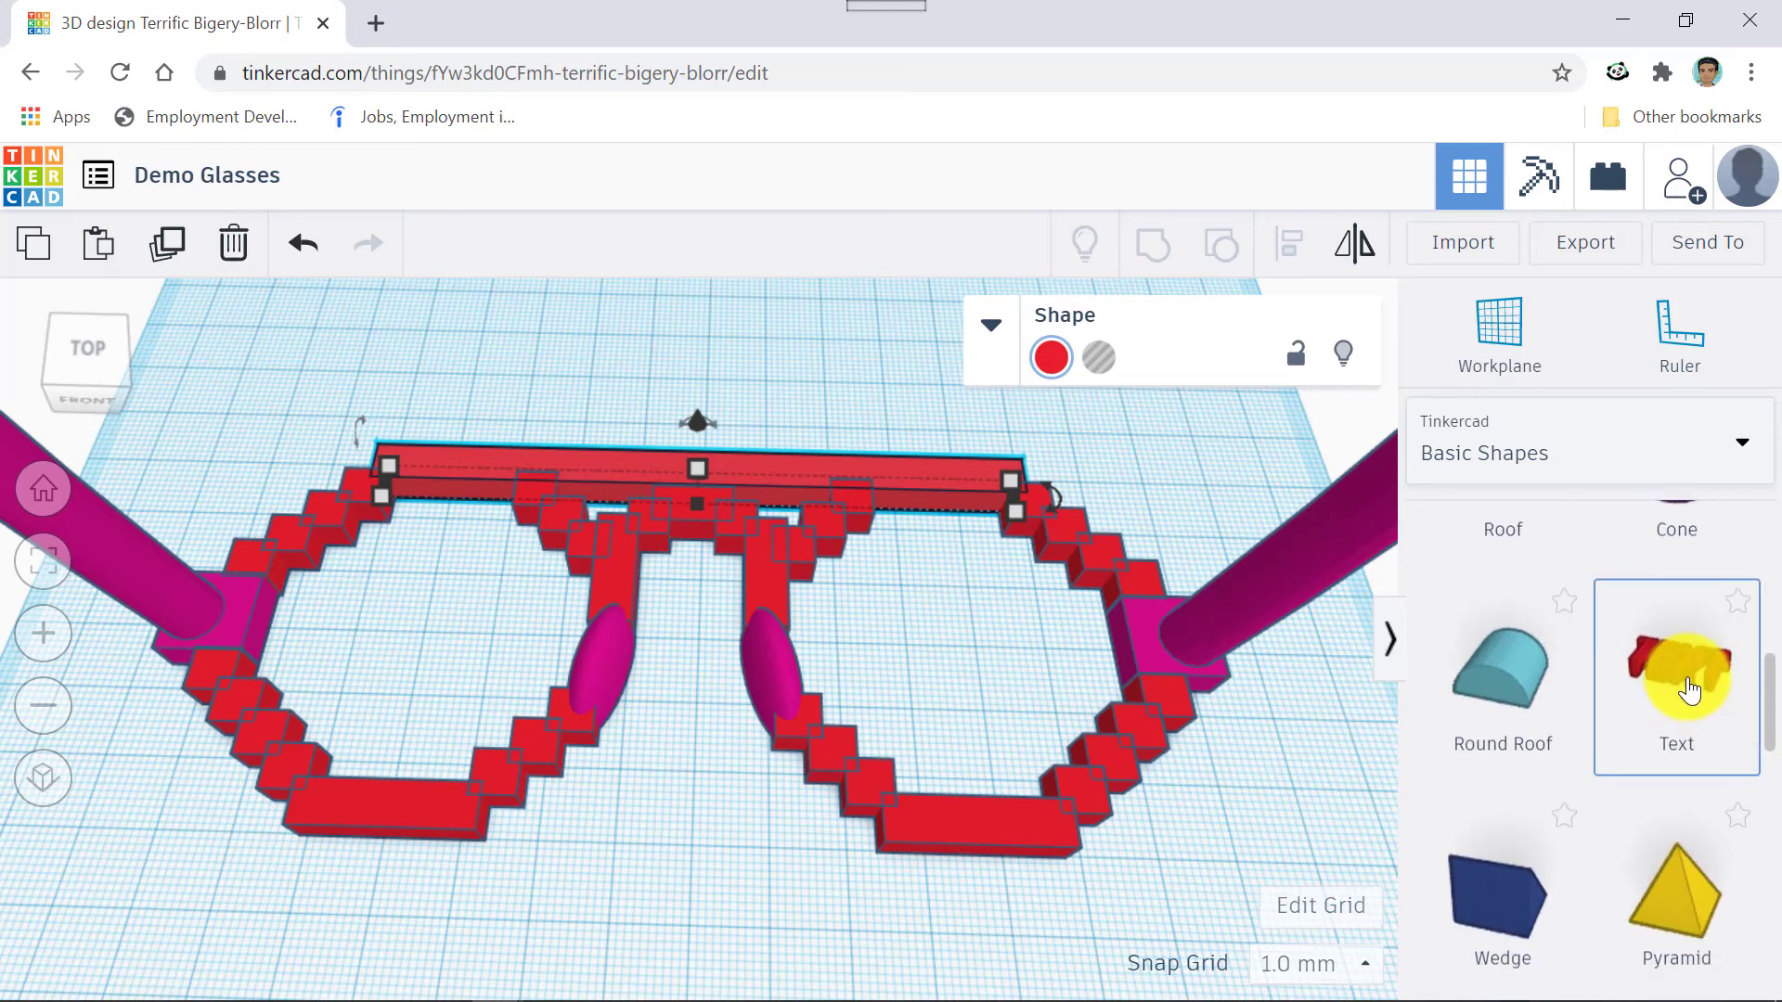
click(1109, 614)
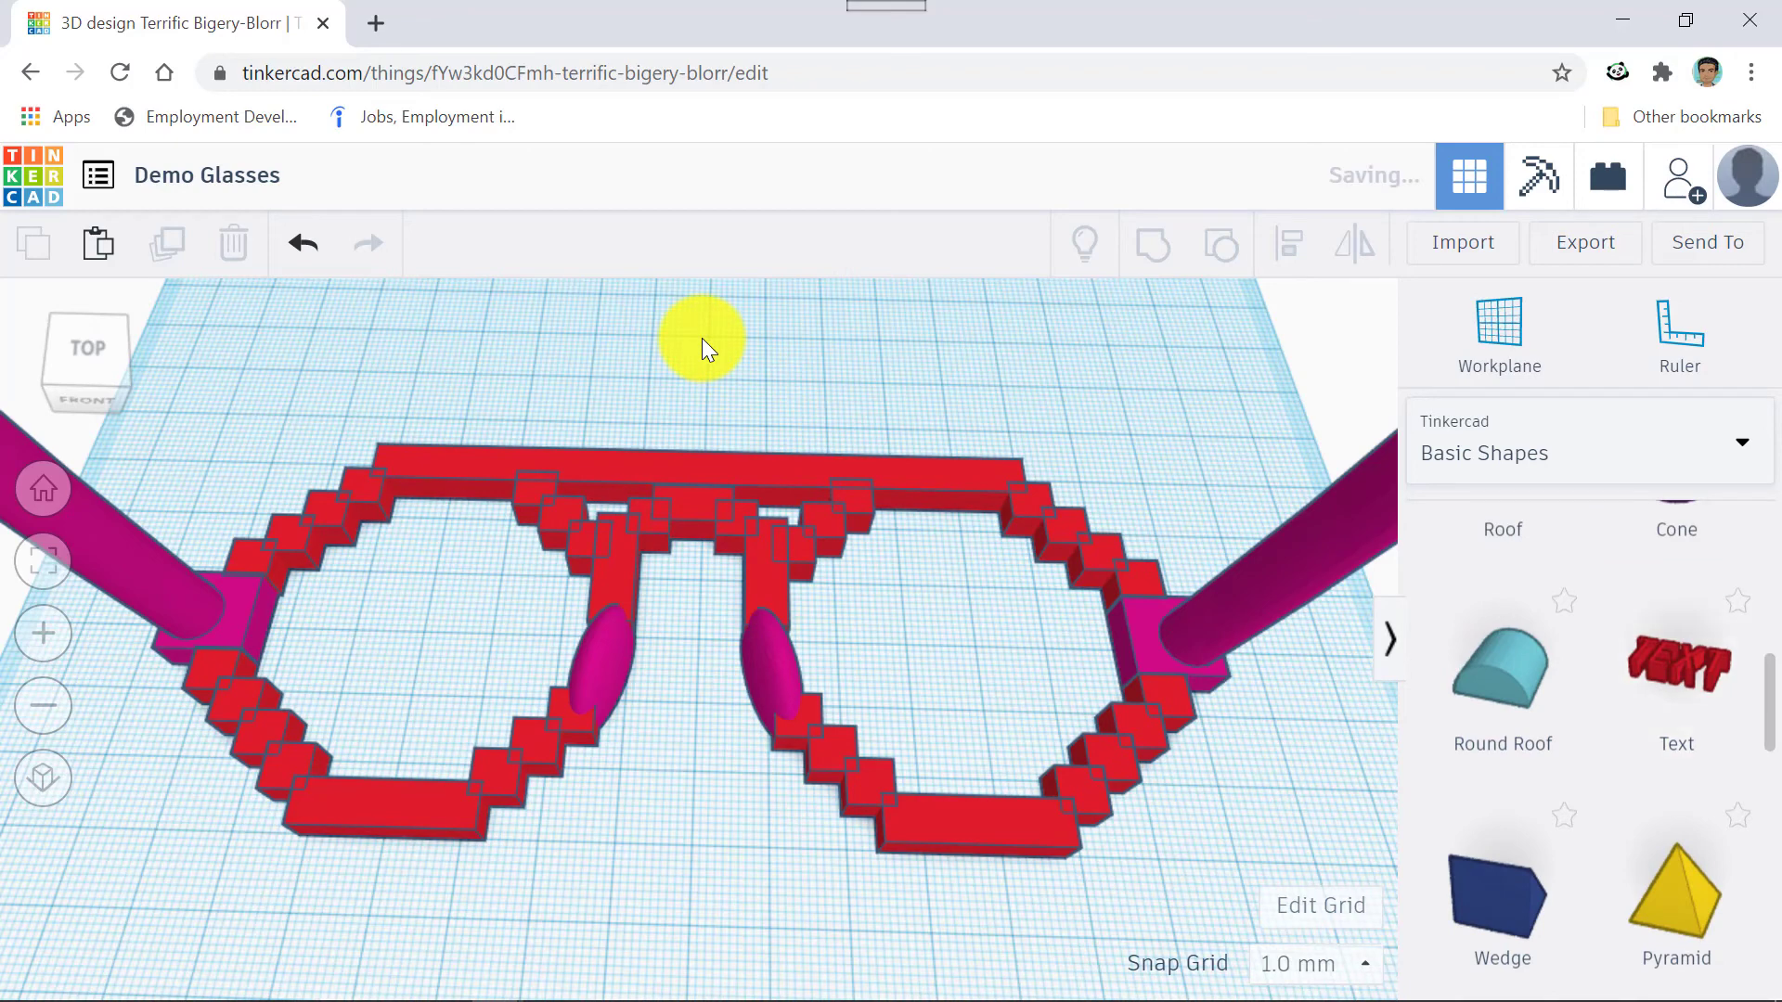
click(1674, 687)
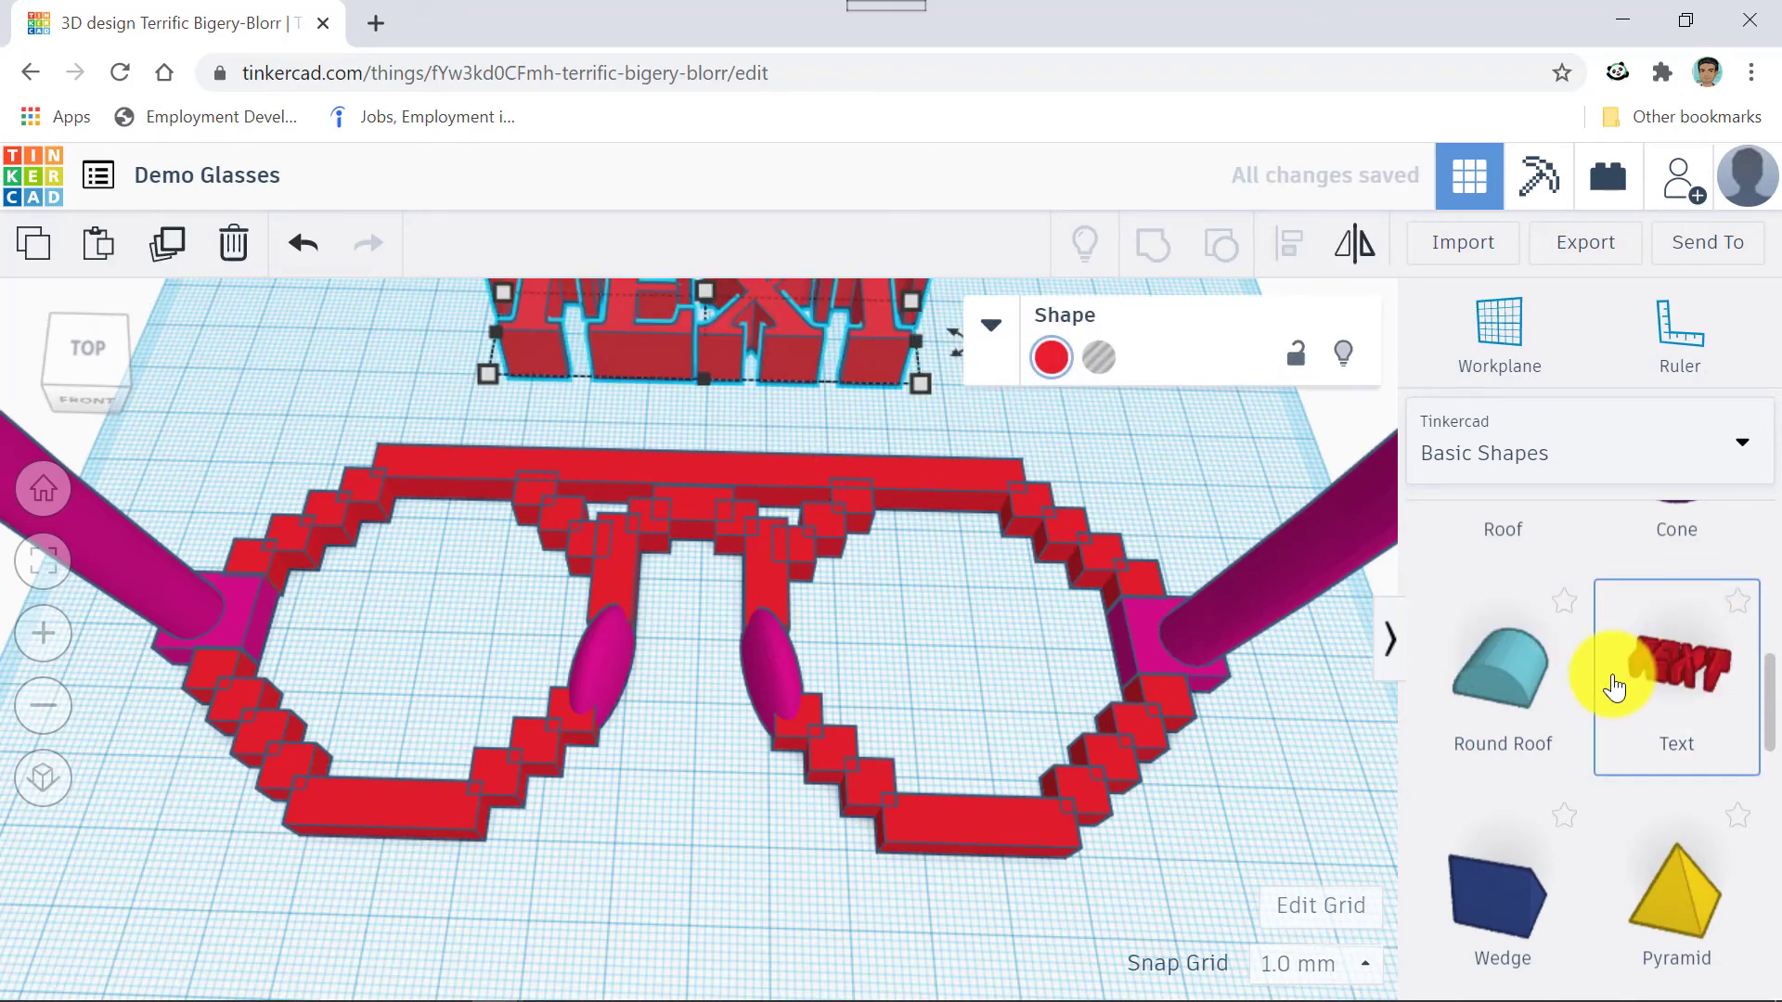
Set the text shape's height above the workplane to 5 mm.
scroll(791, 427, down, 3)
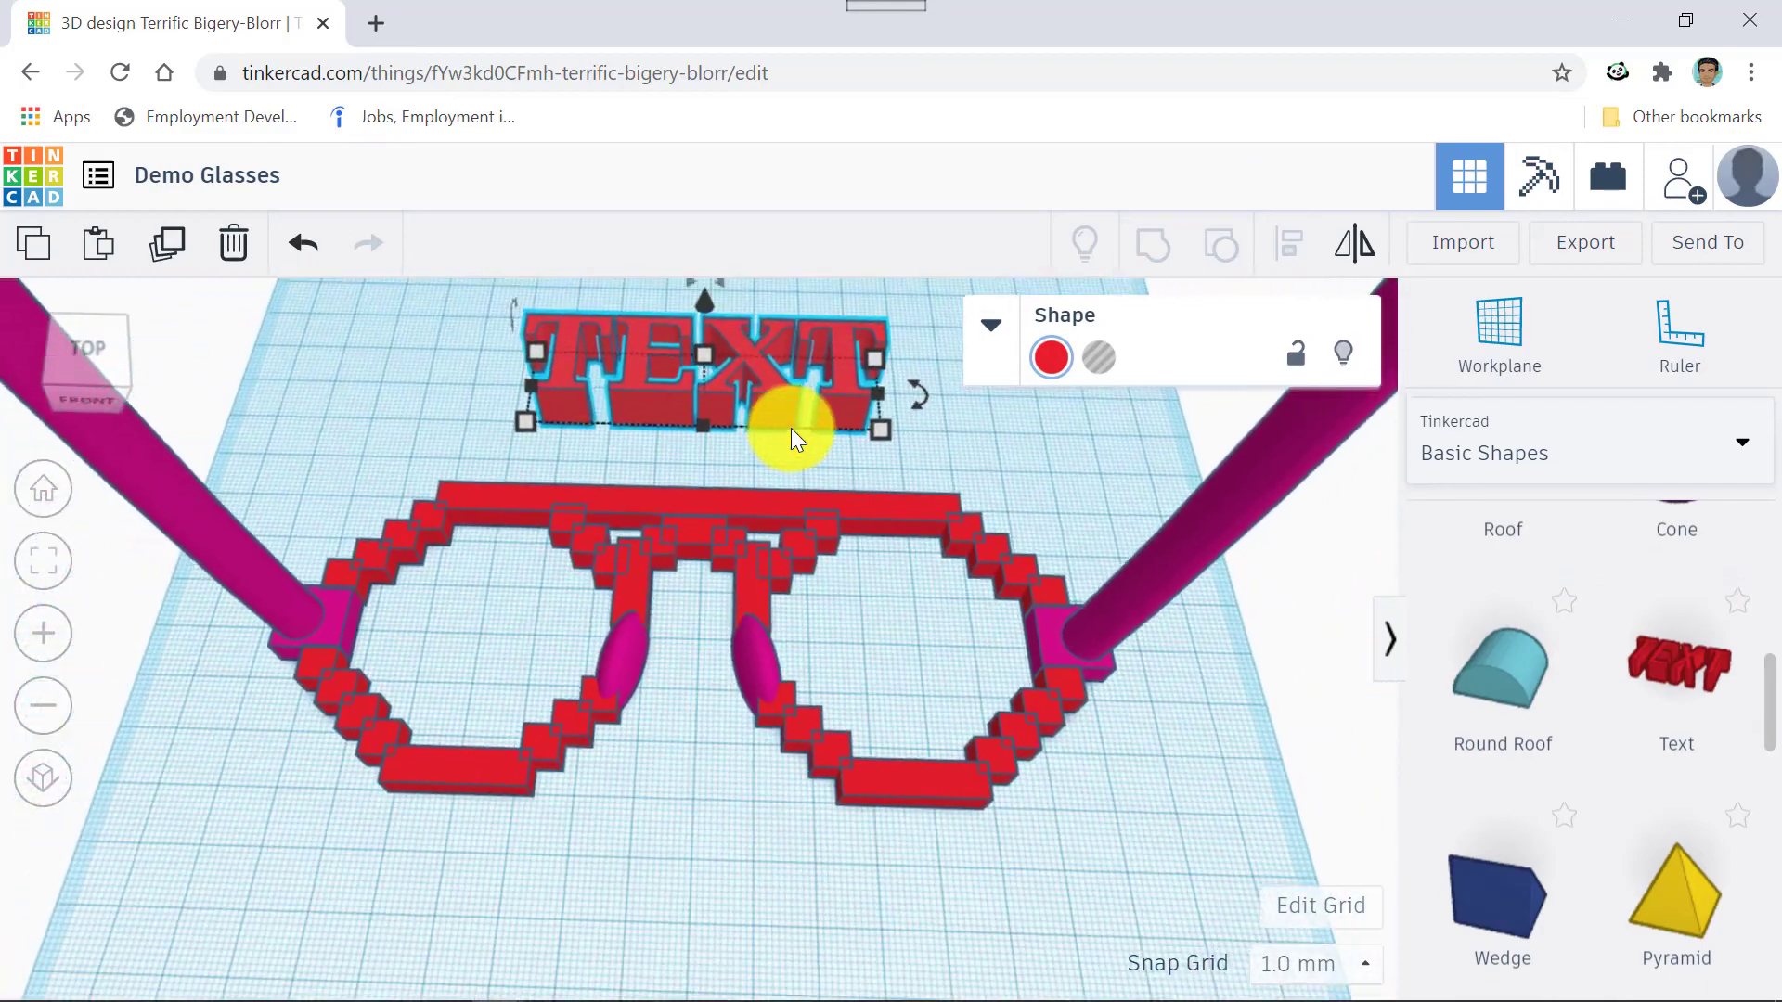
right_drag(798, 412, 770, 355)
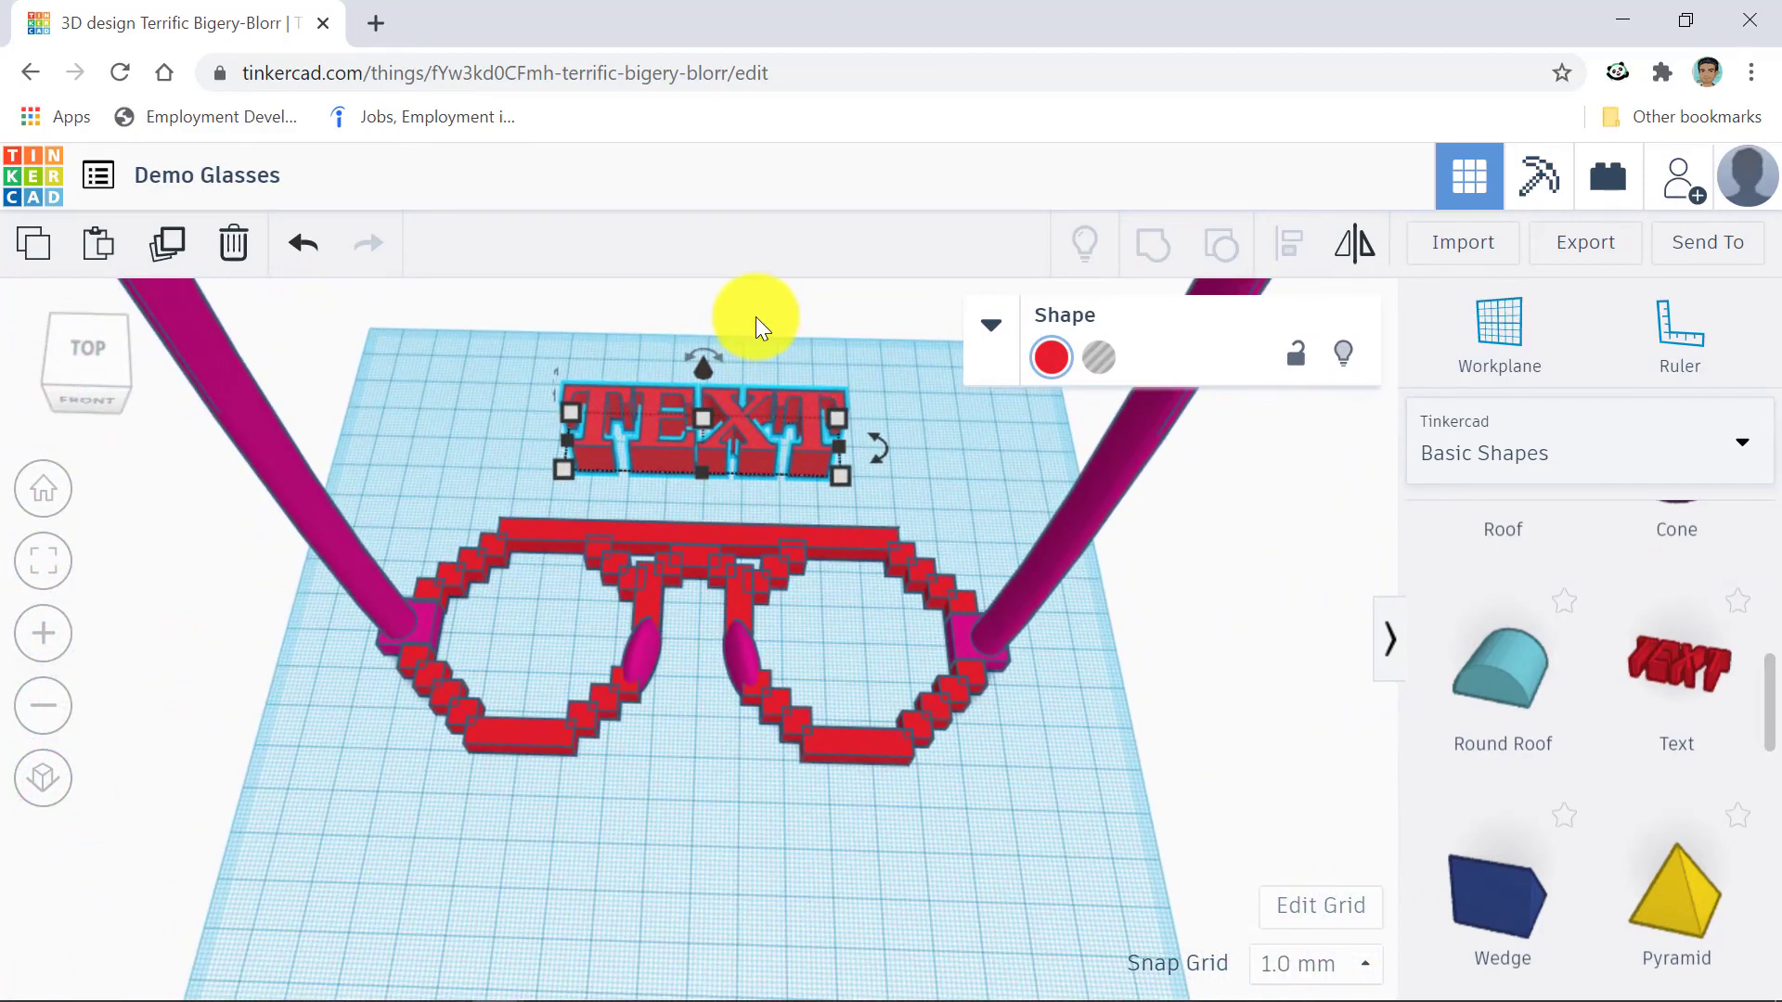
drag(756, 316, 747, 402)
right_drag(747, 402, 715, 387)
scroll(715, 388, up, 3)
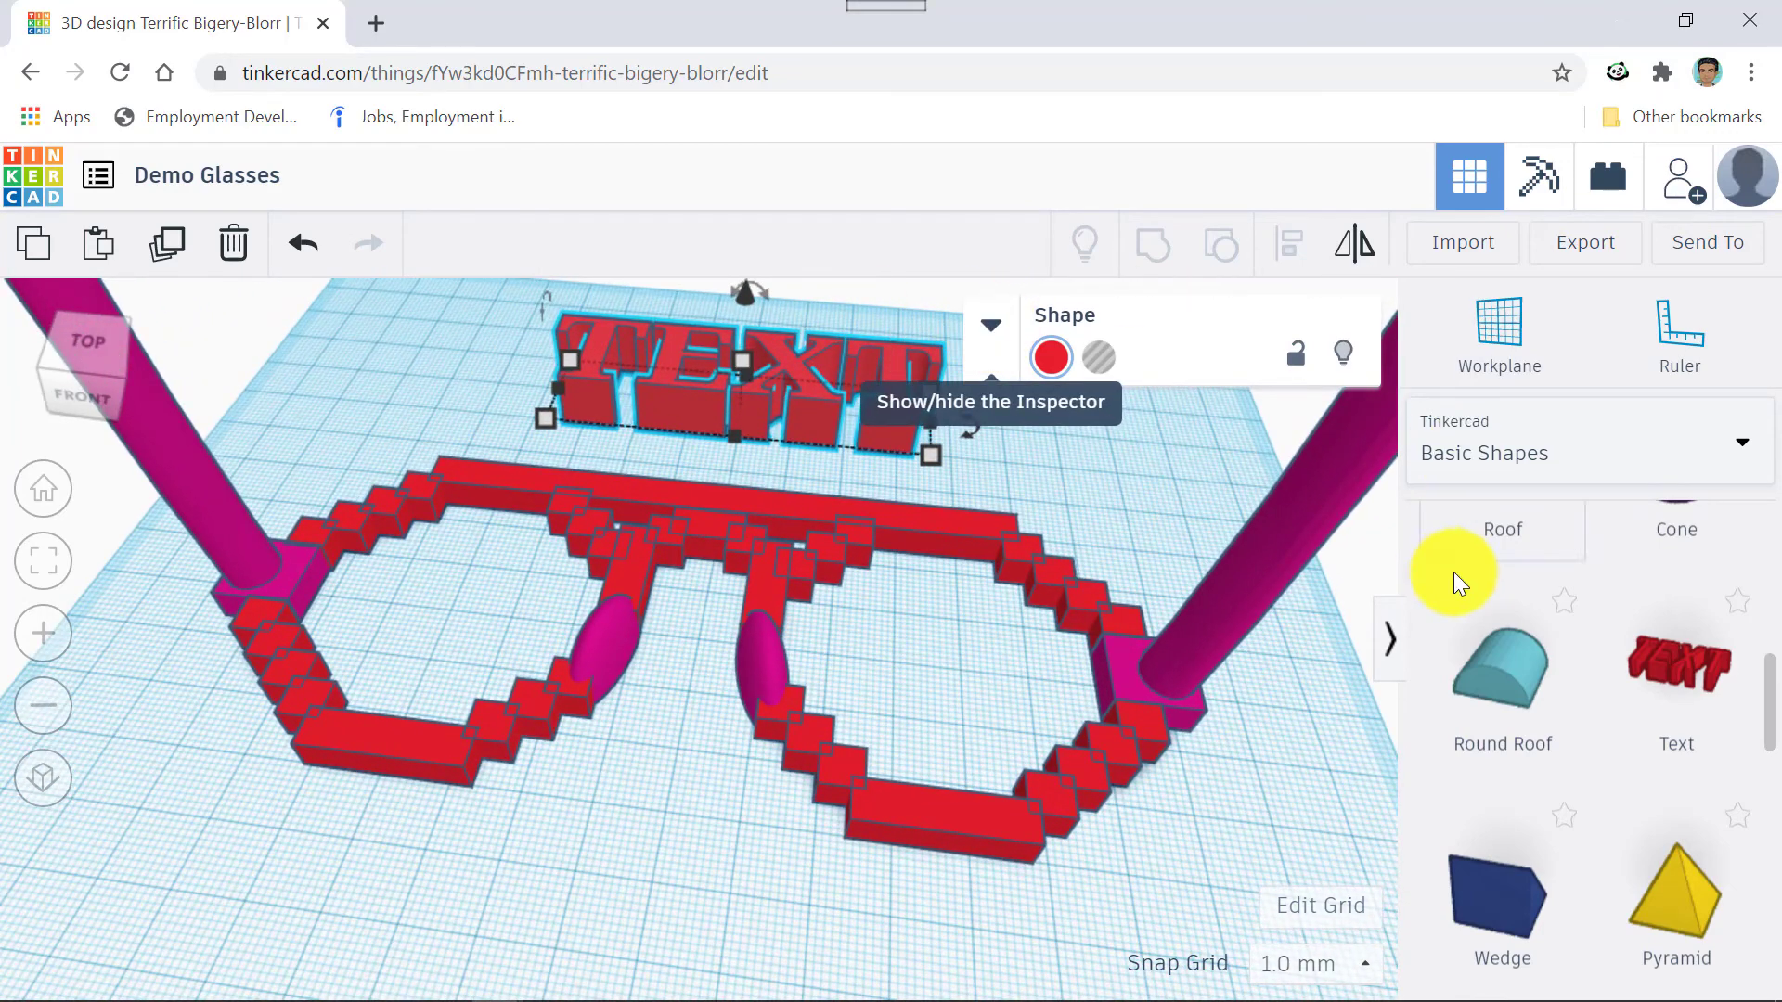
click(1392, 641)
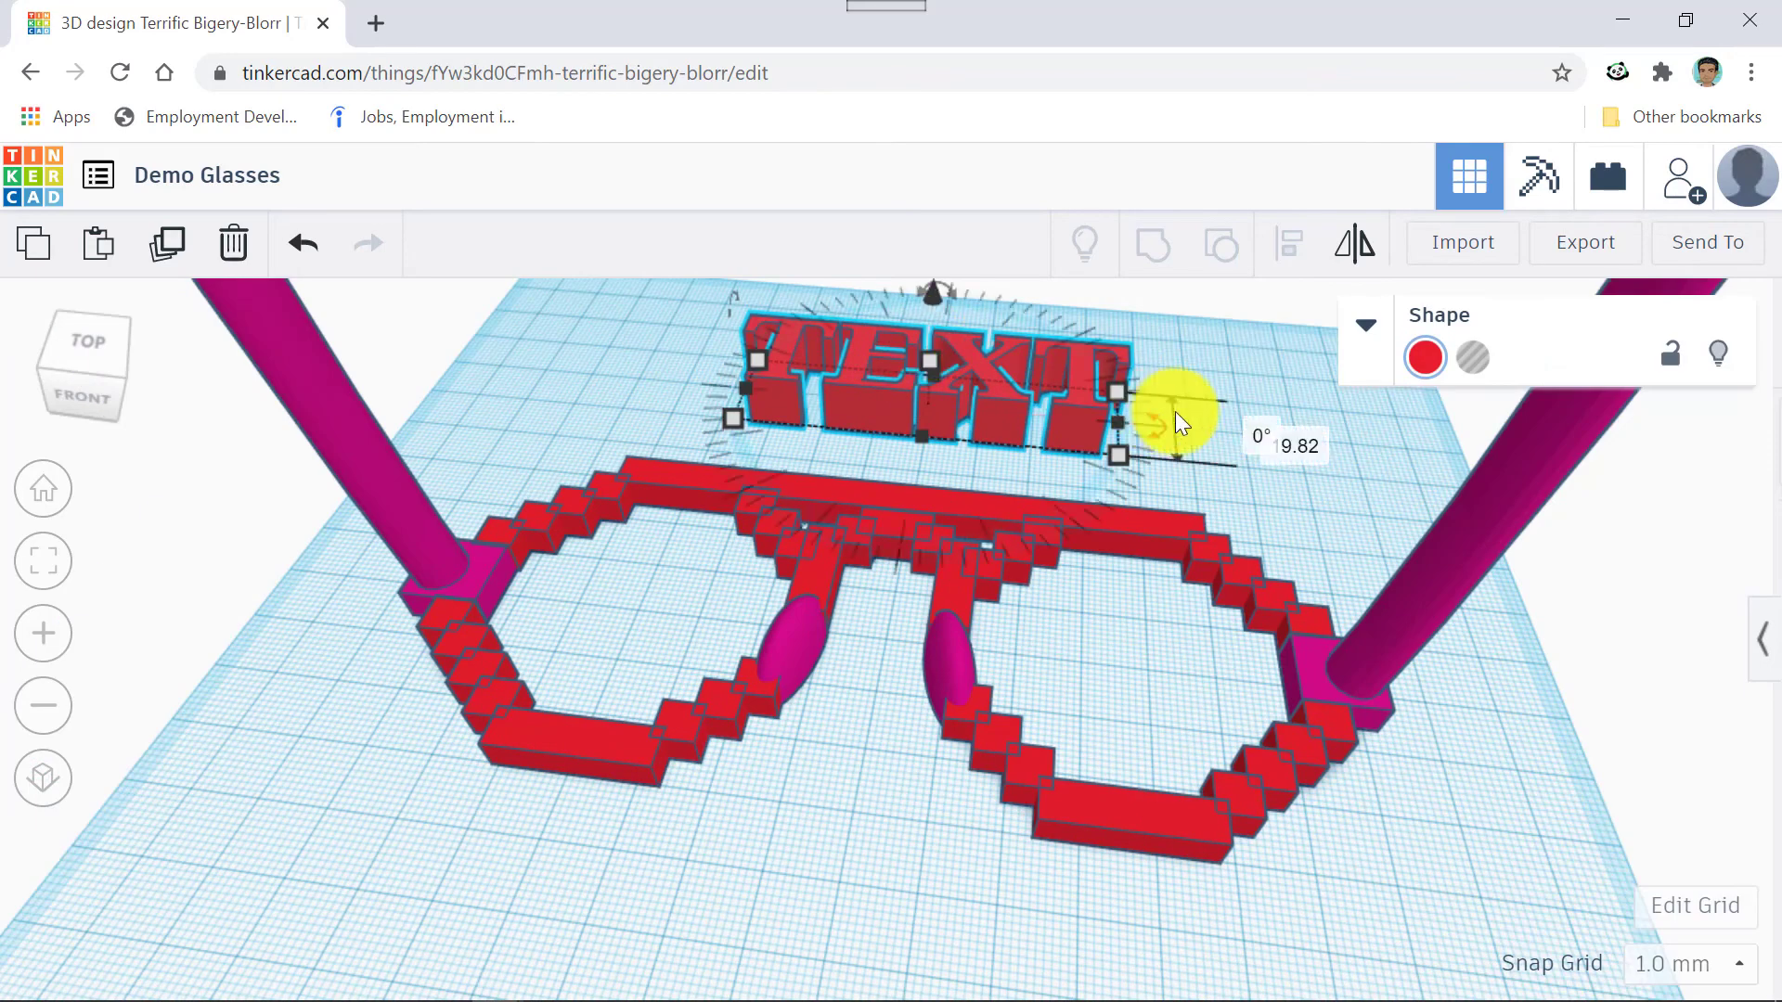
scroll(1115, 450, down, 5)
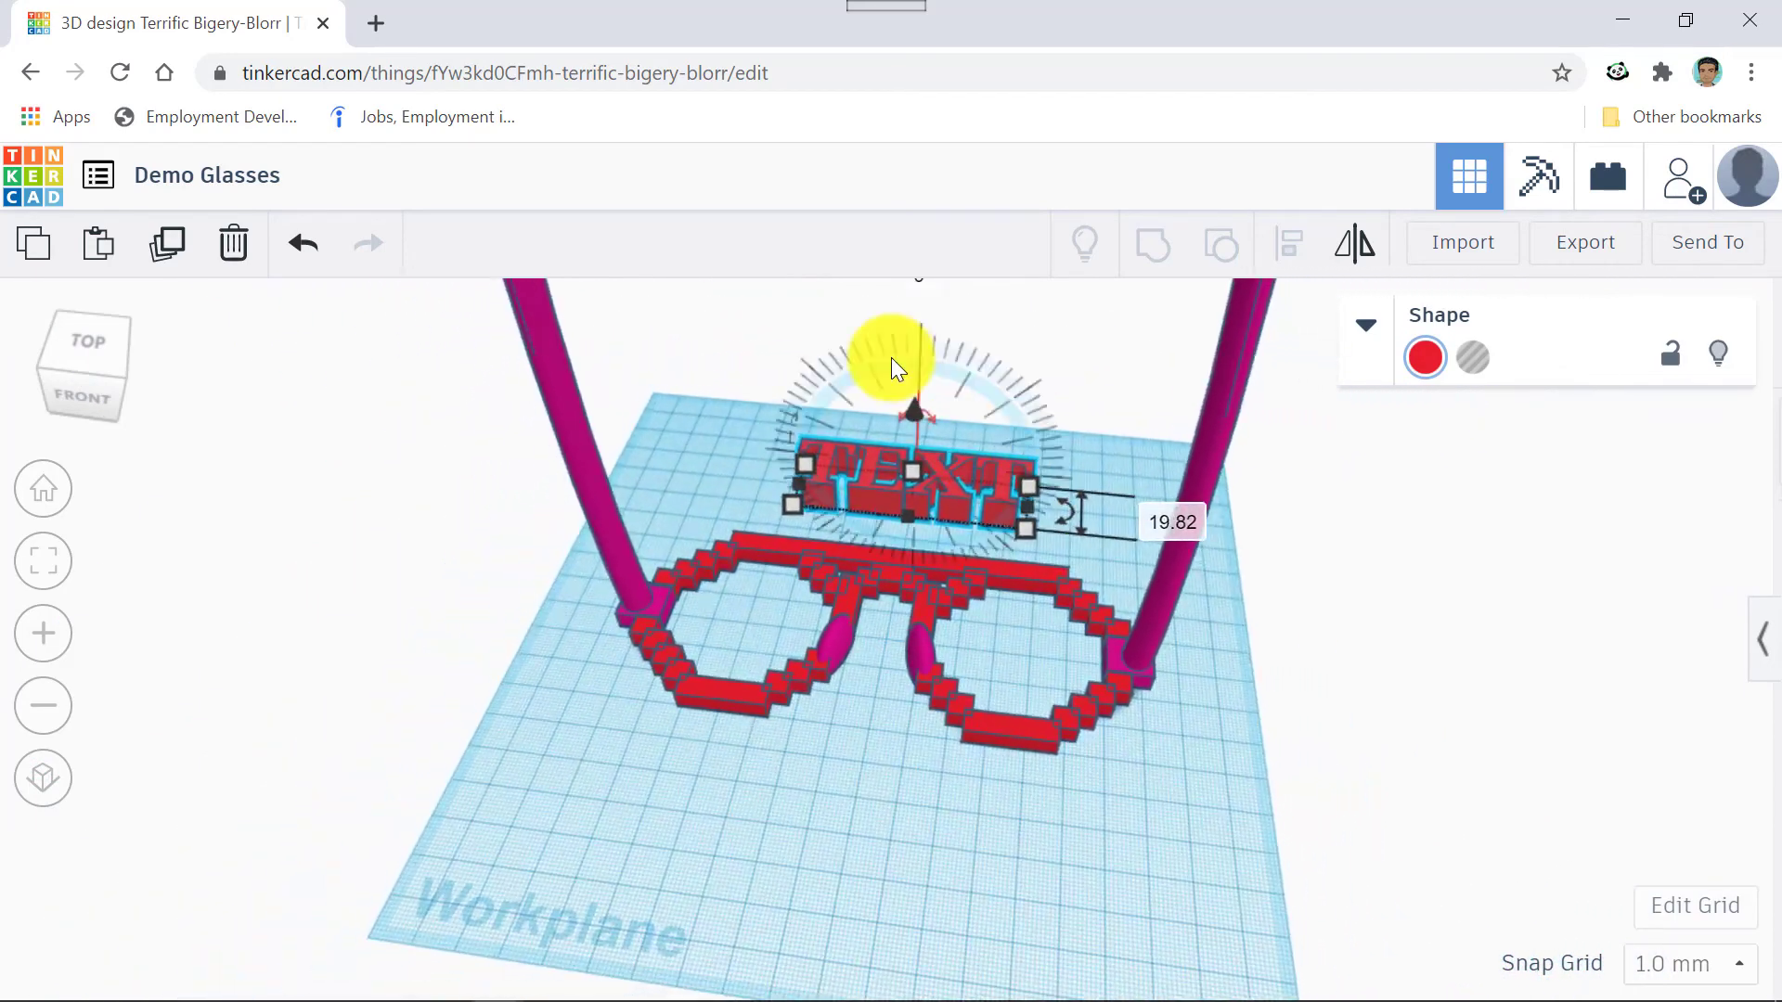
right_drag(888, 335, 912, 422)
scroll(912, 428, up, 2)
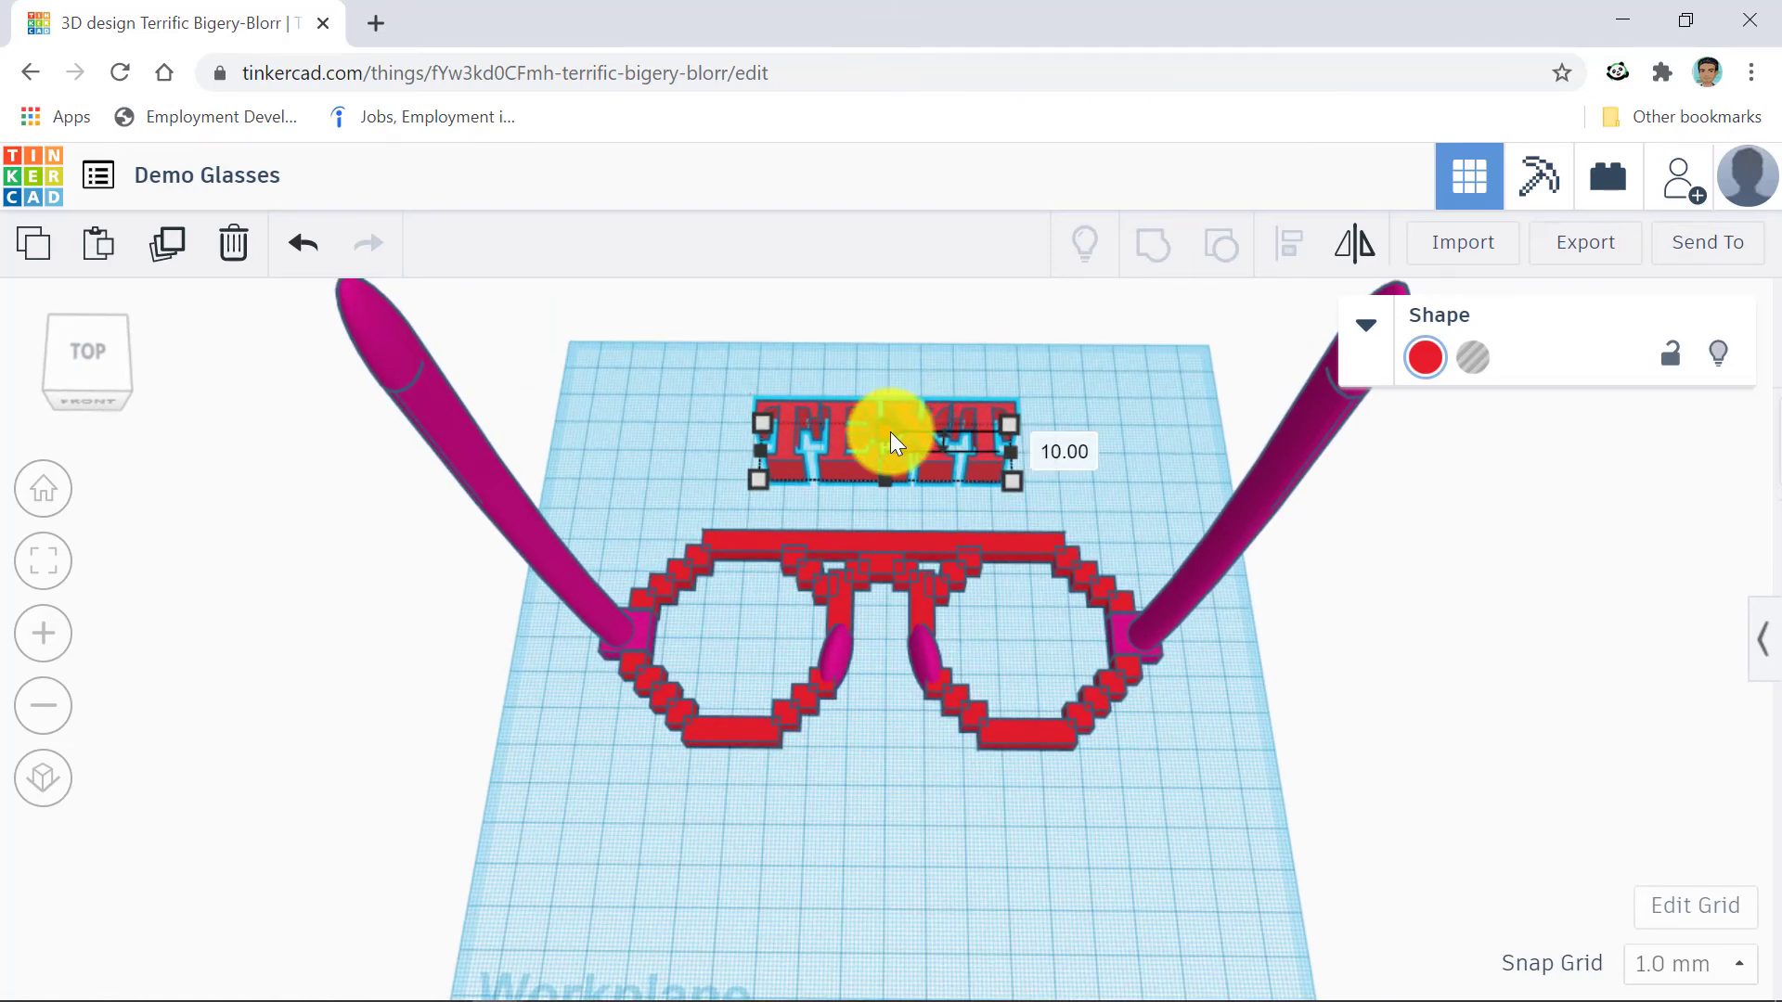
click(889, 434)
click(1039, 450)
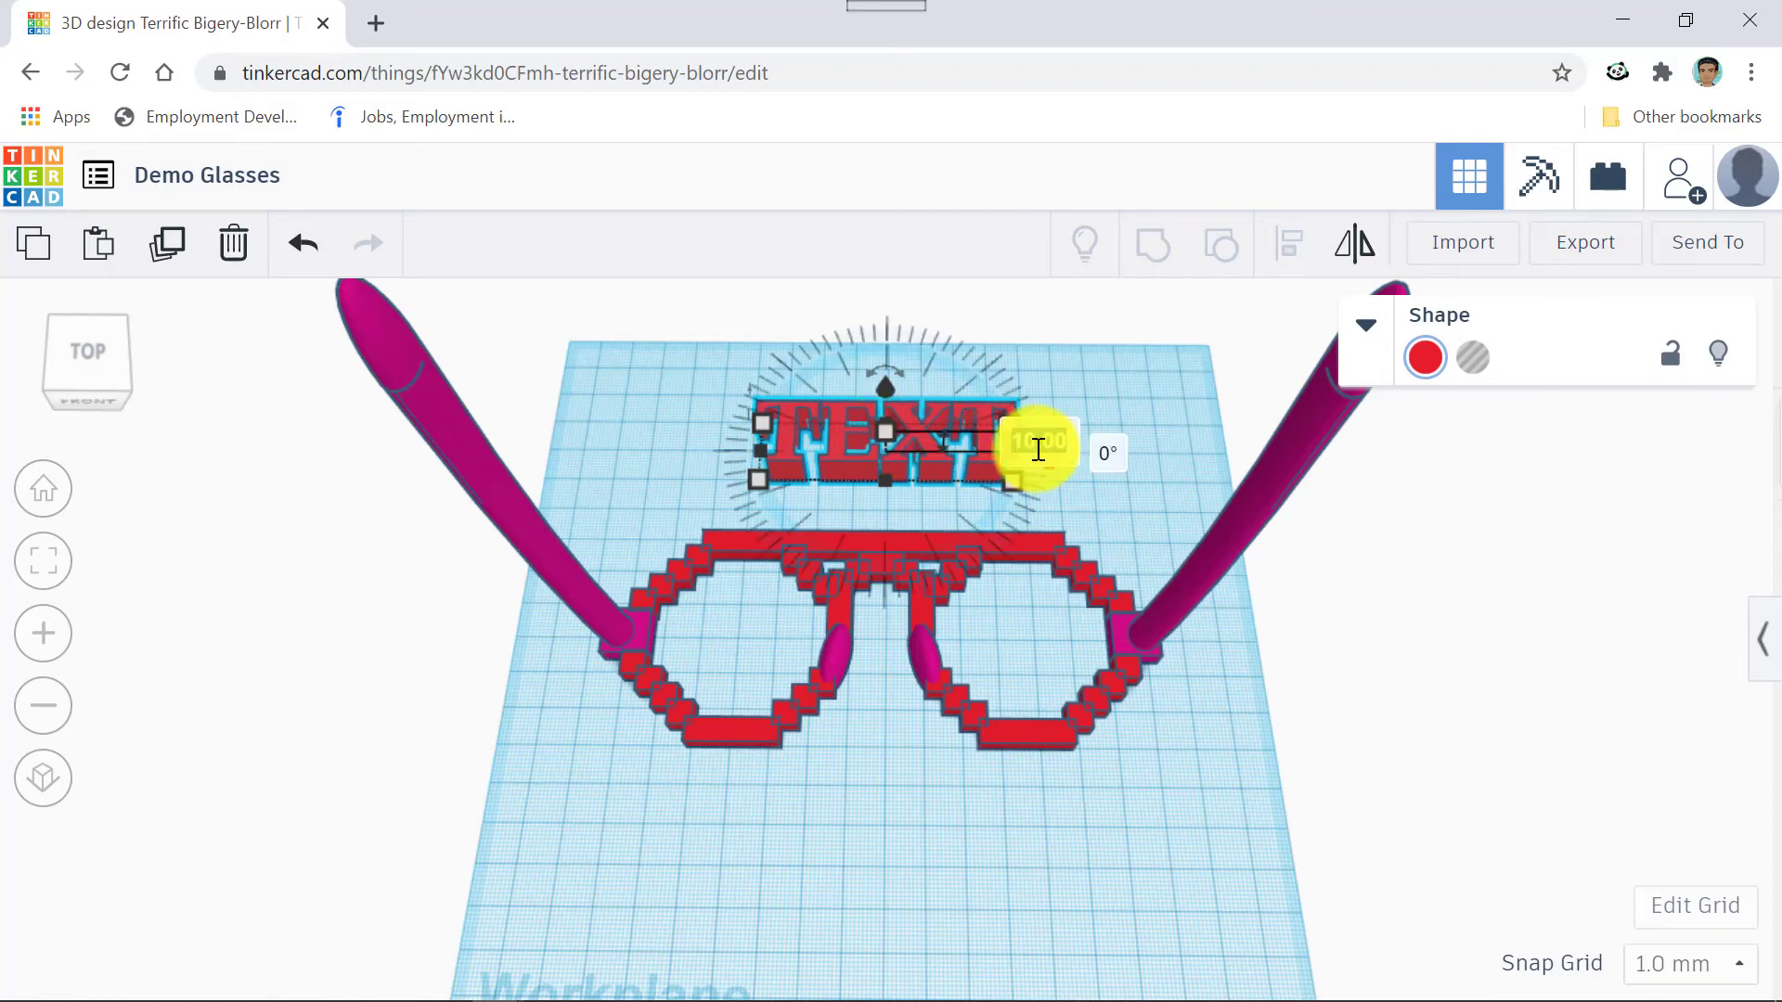
key(BackSpace)
text(5)
key(Return)
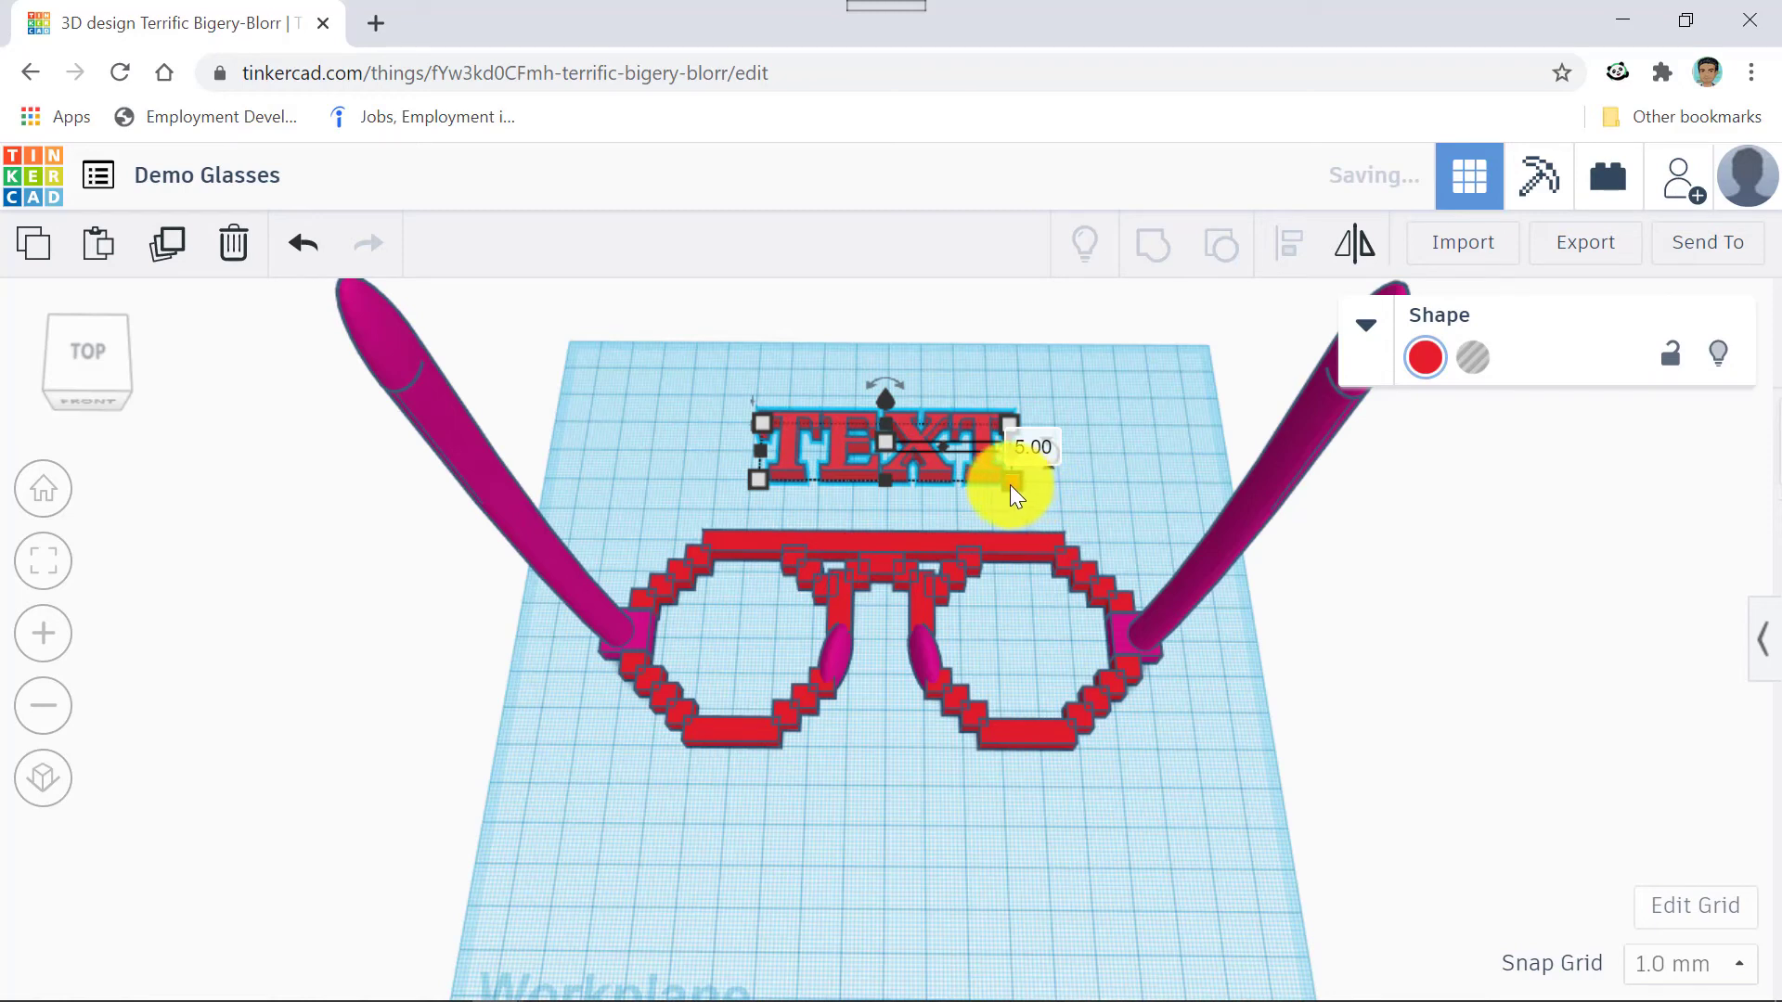
Set the text shape's width to 100 mm.
mouse_move(1008, 479)
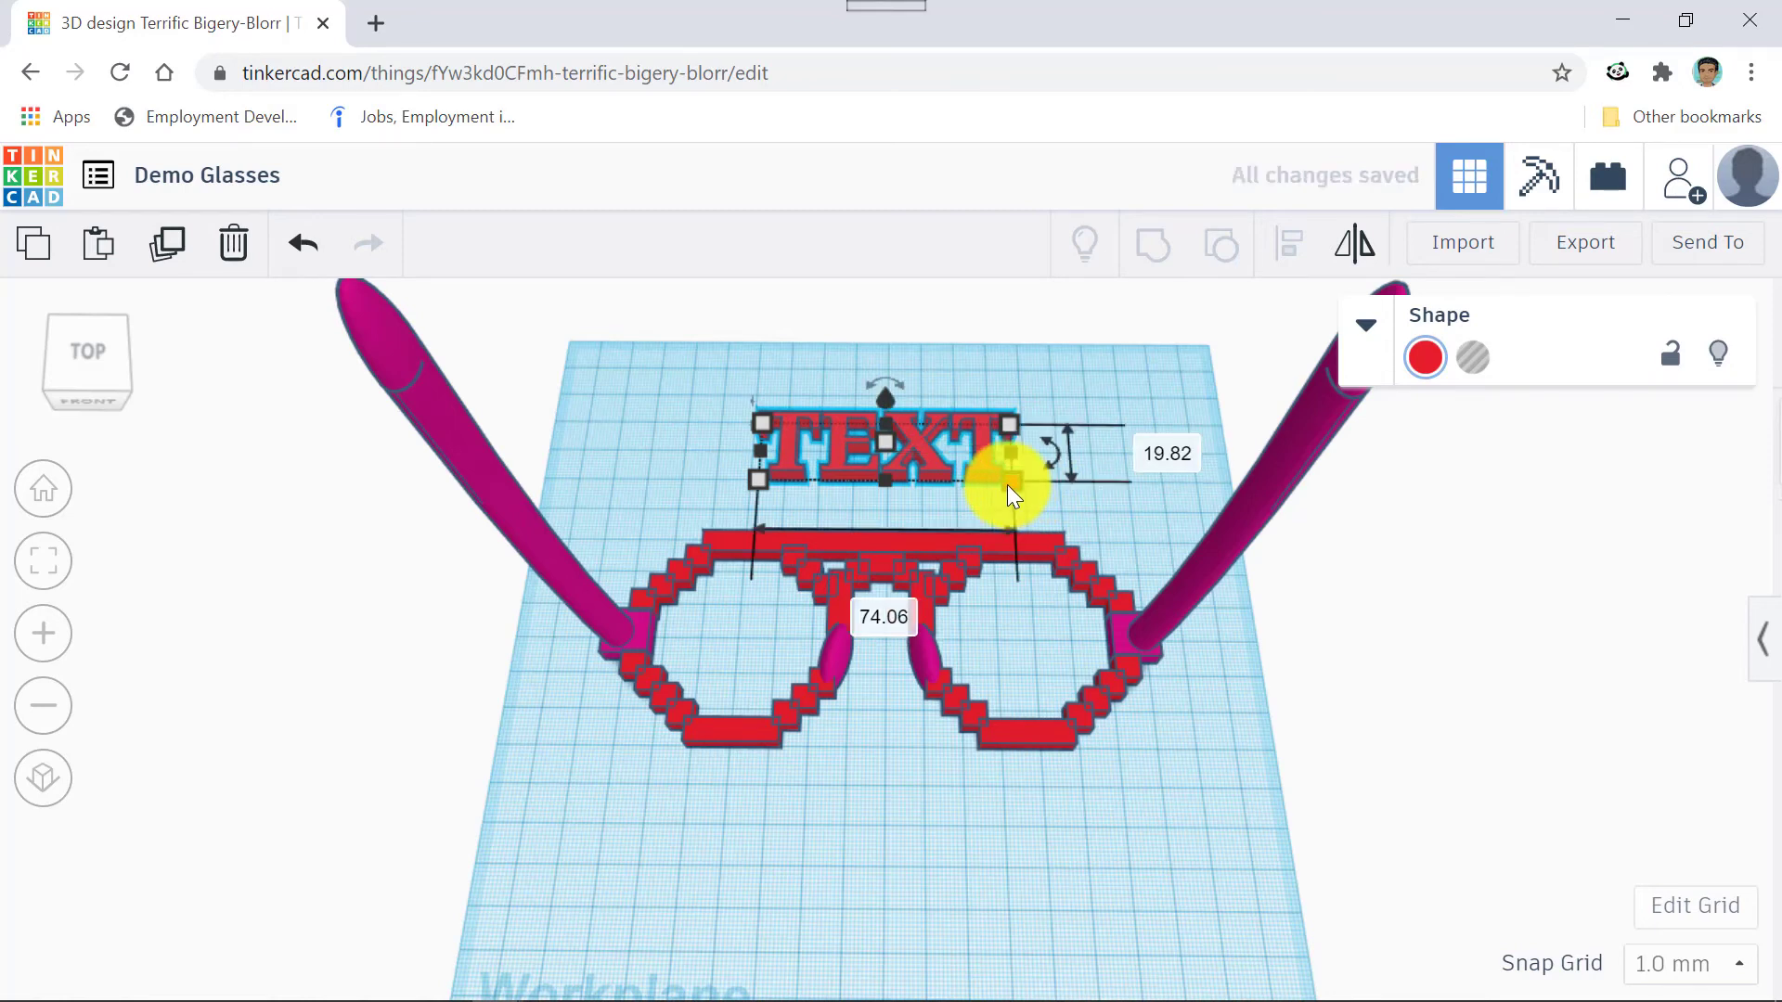
click(862, 618)
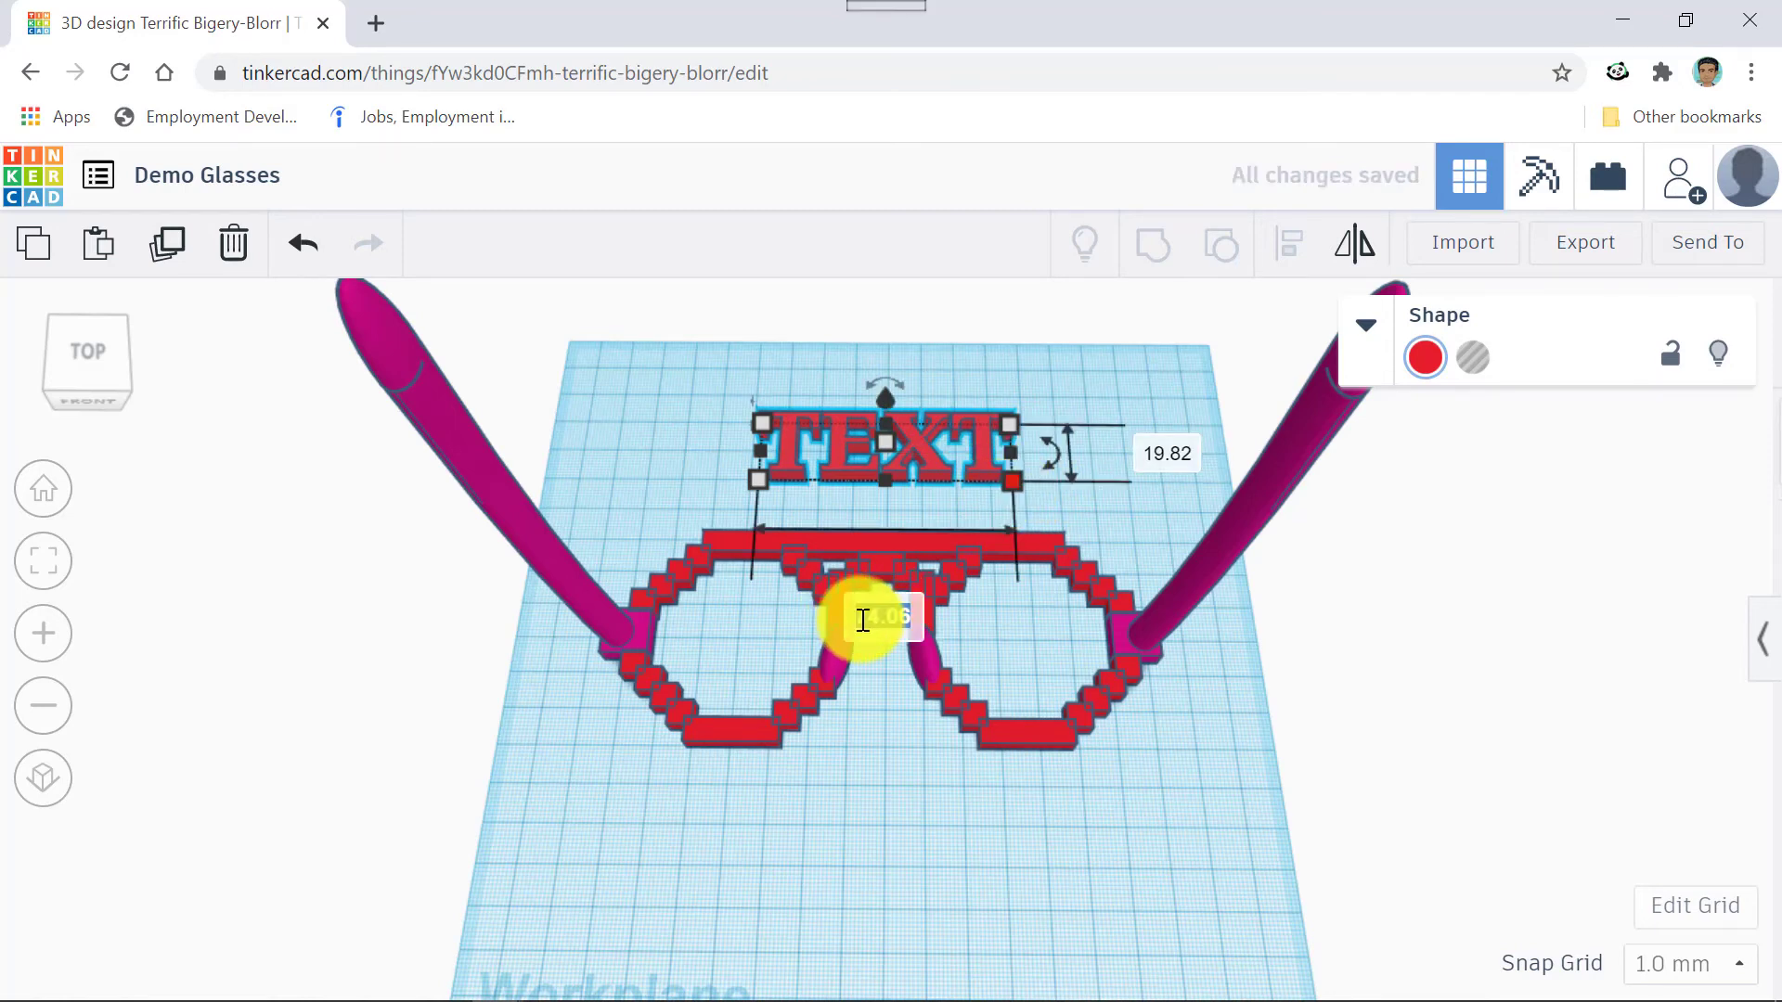
text(100)
key(Return)
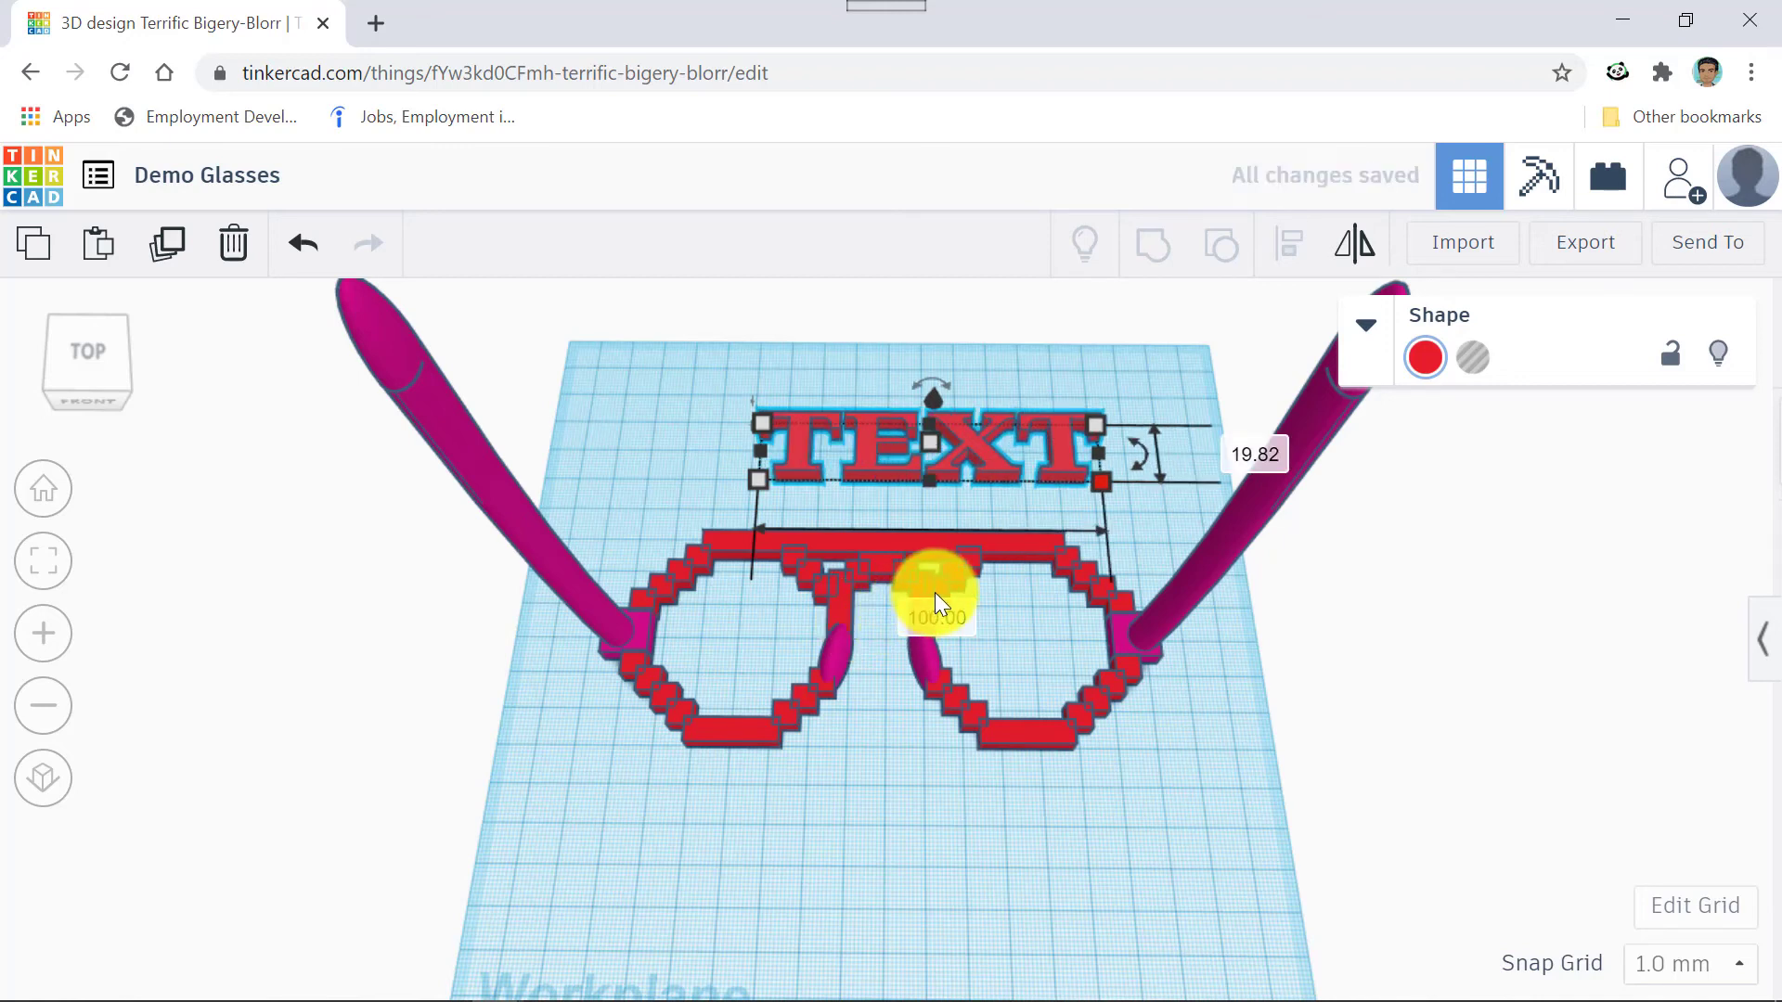
Nudge the text shape left until it is roughly centred behind the glasses' upper bar.
key(Left)
key(Left)
key(Left)
key(Left)
key(Left)
key(Left)
key(Left)
key(Left)
key(Left)
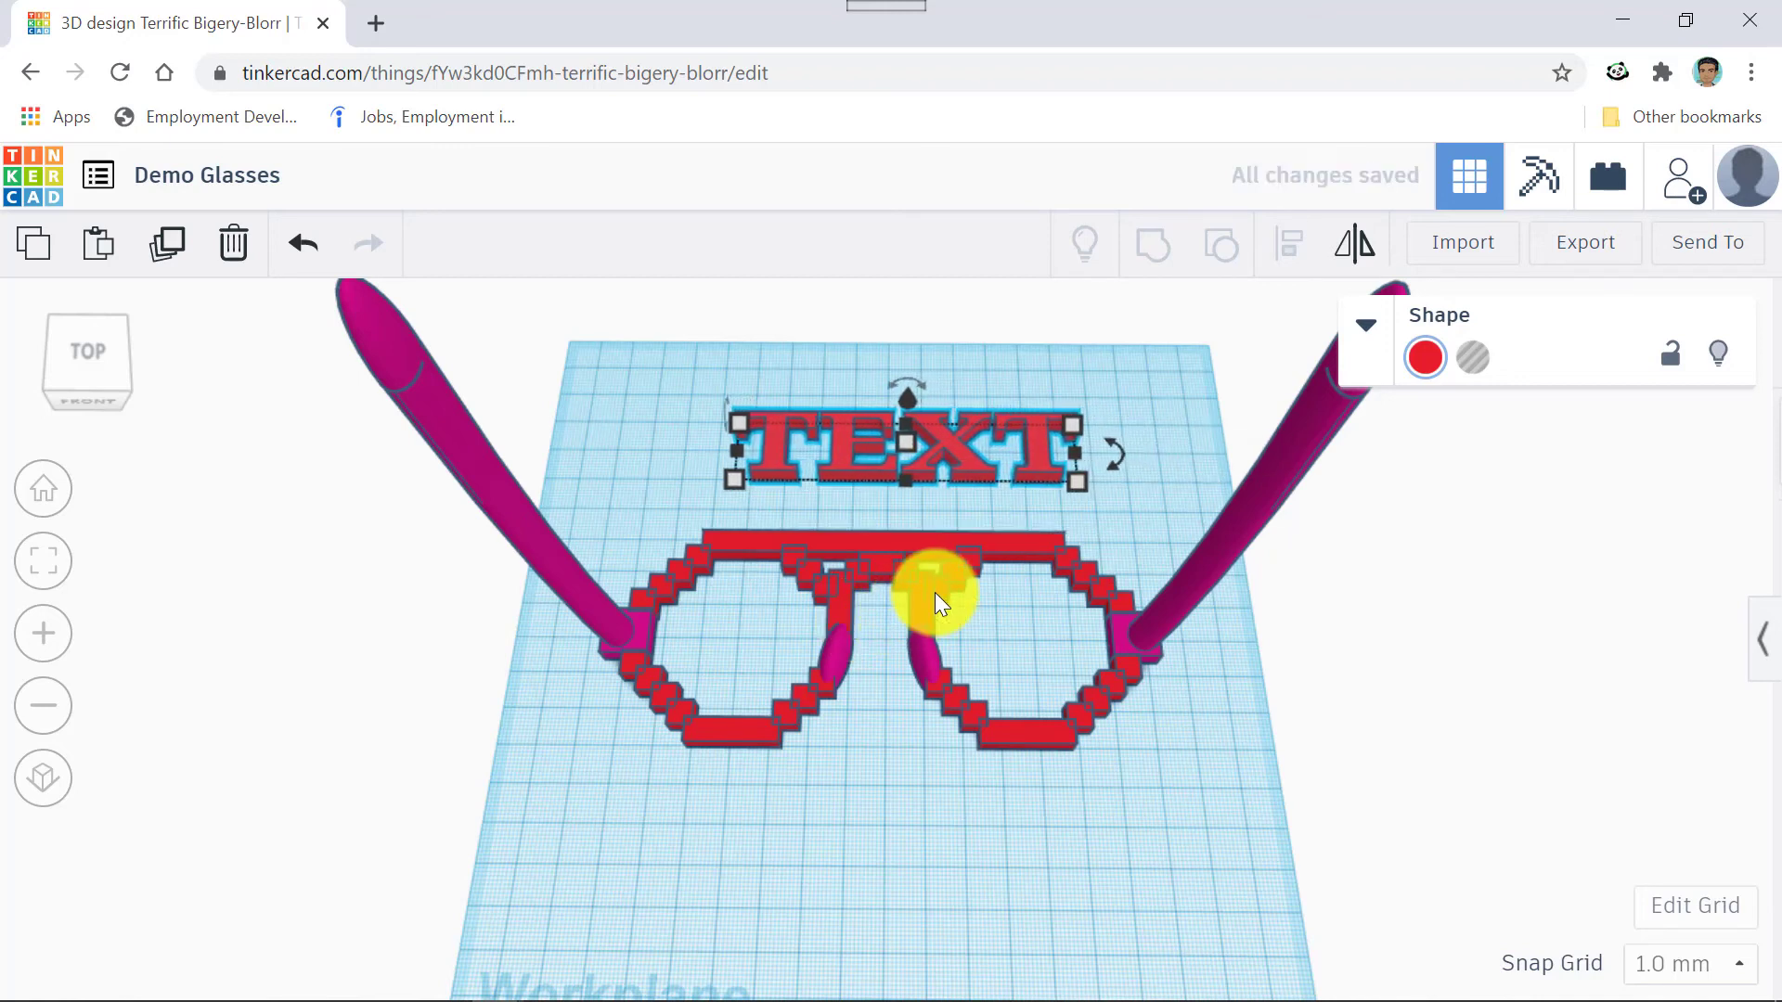
scroll(1084, 414, up, 2)
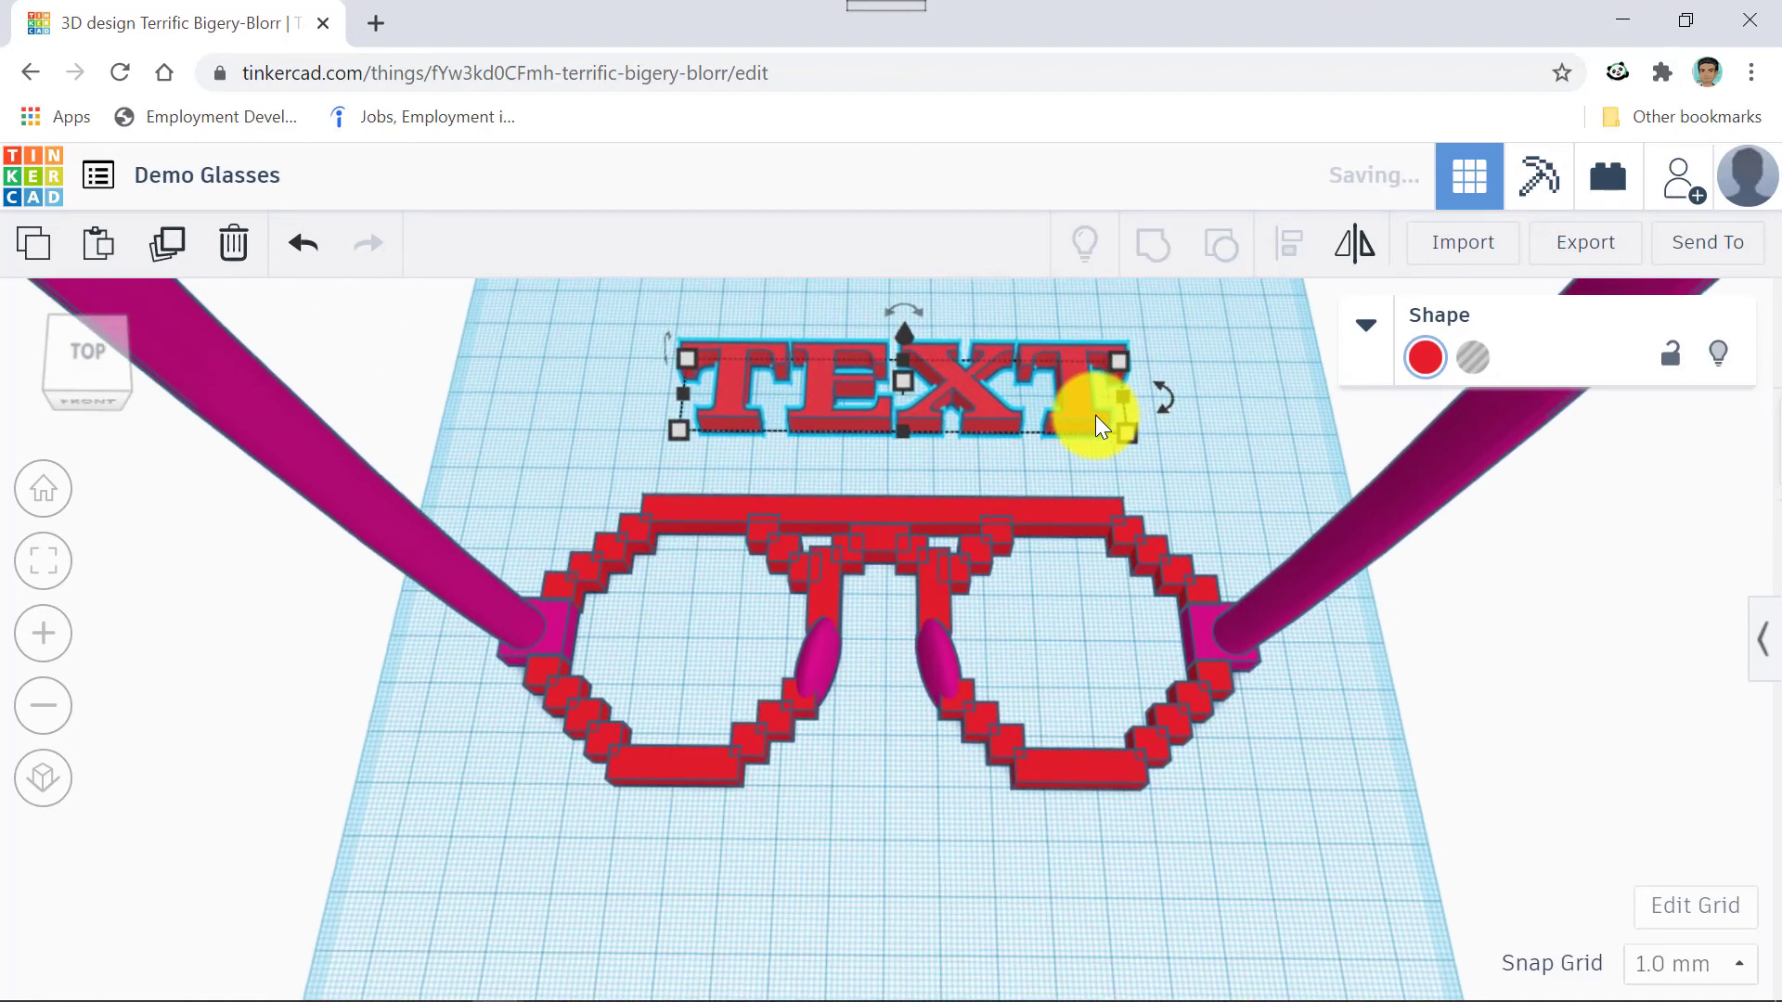
scroll(1026, 454, down, 2)
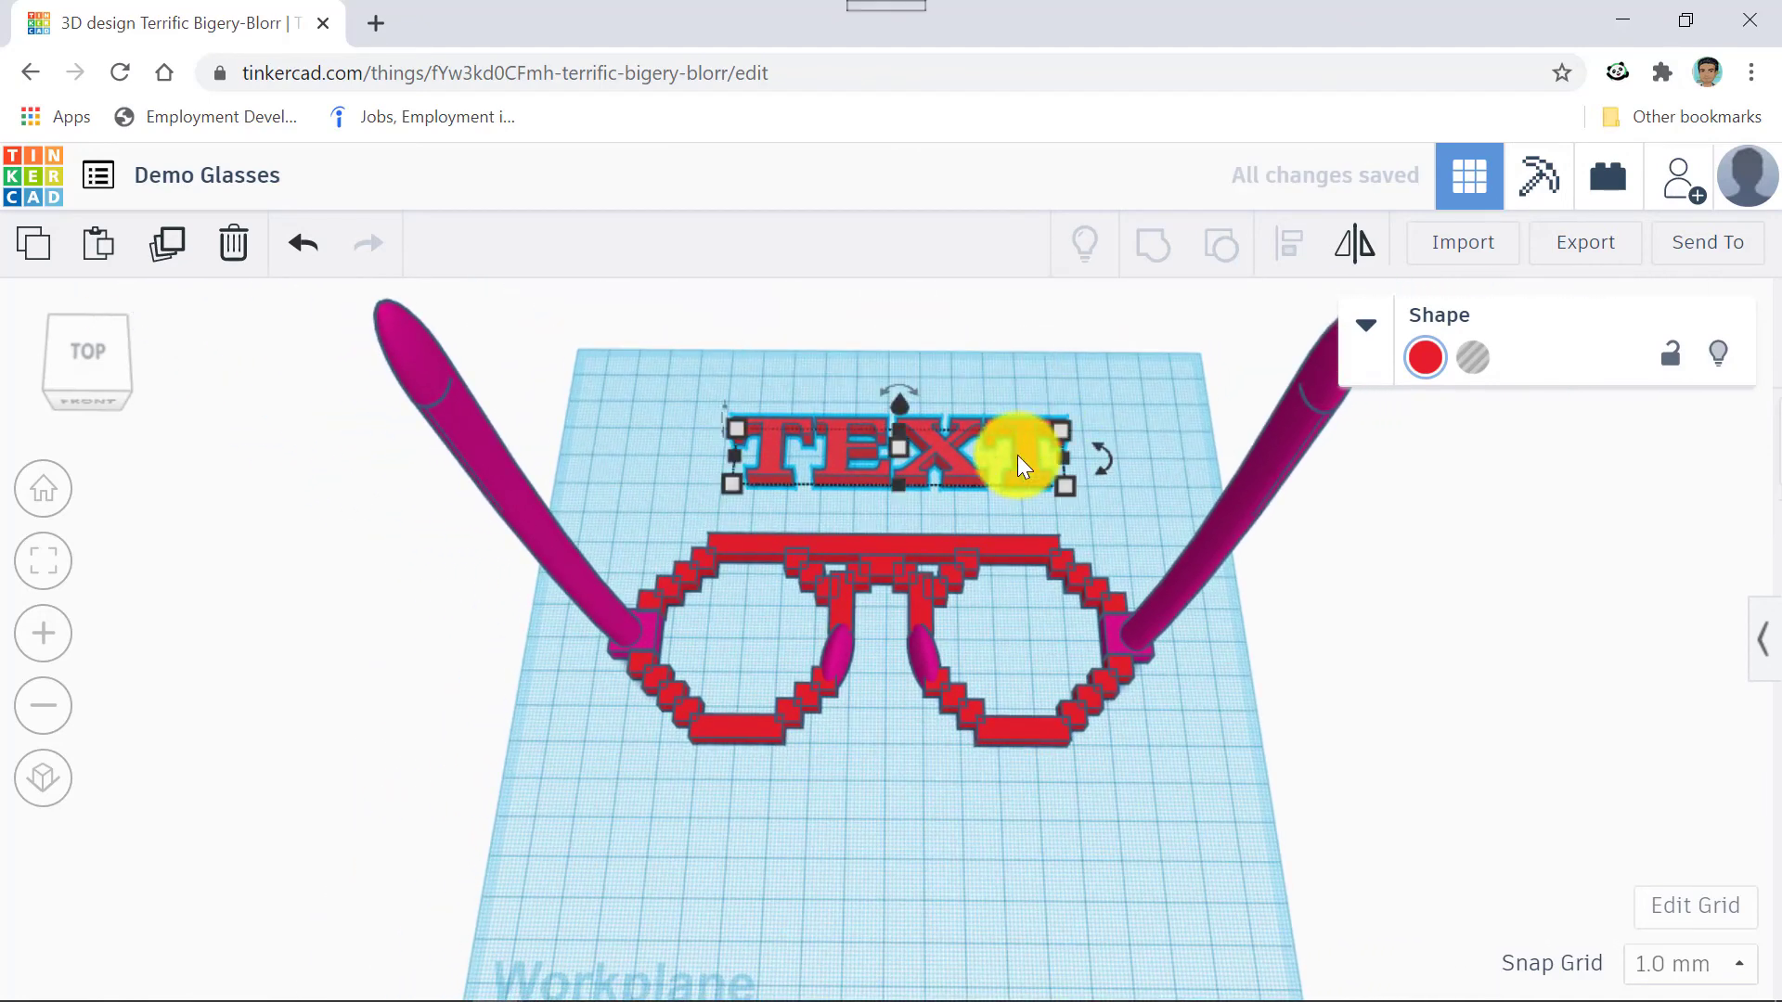
Change the text shape's wording to "TECH".
click(1018, 456)
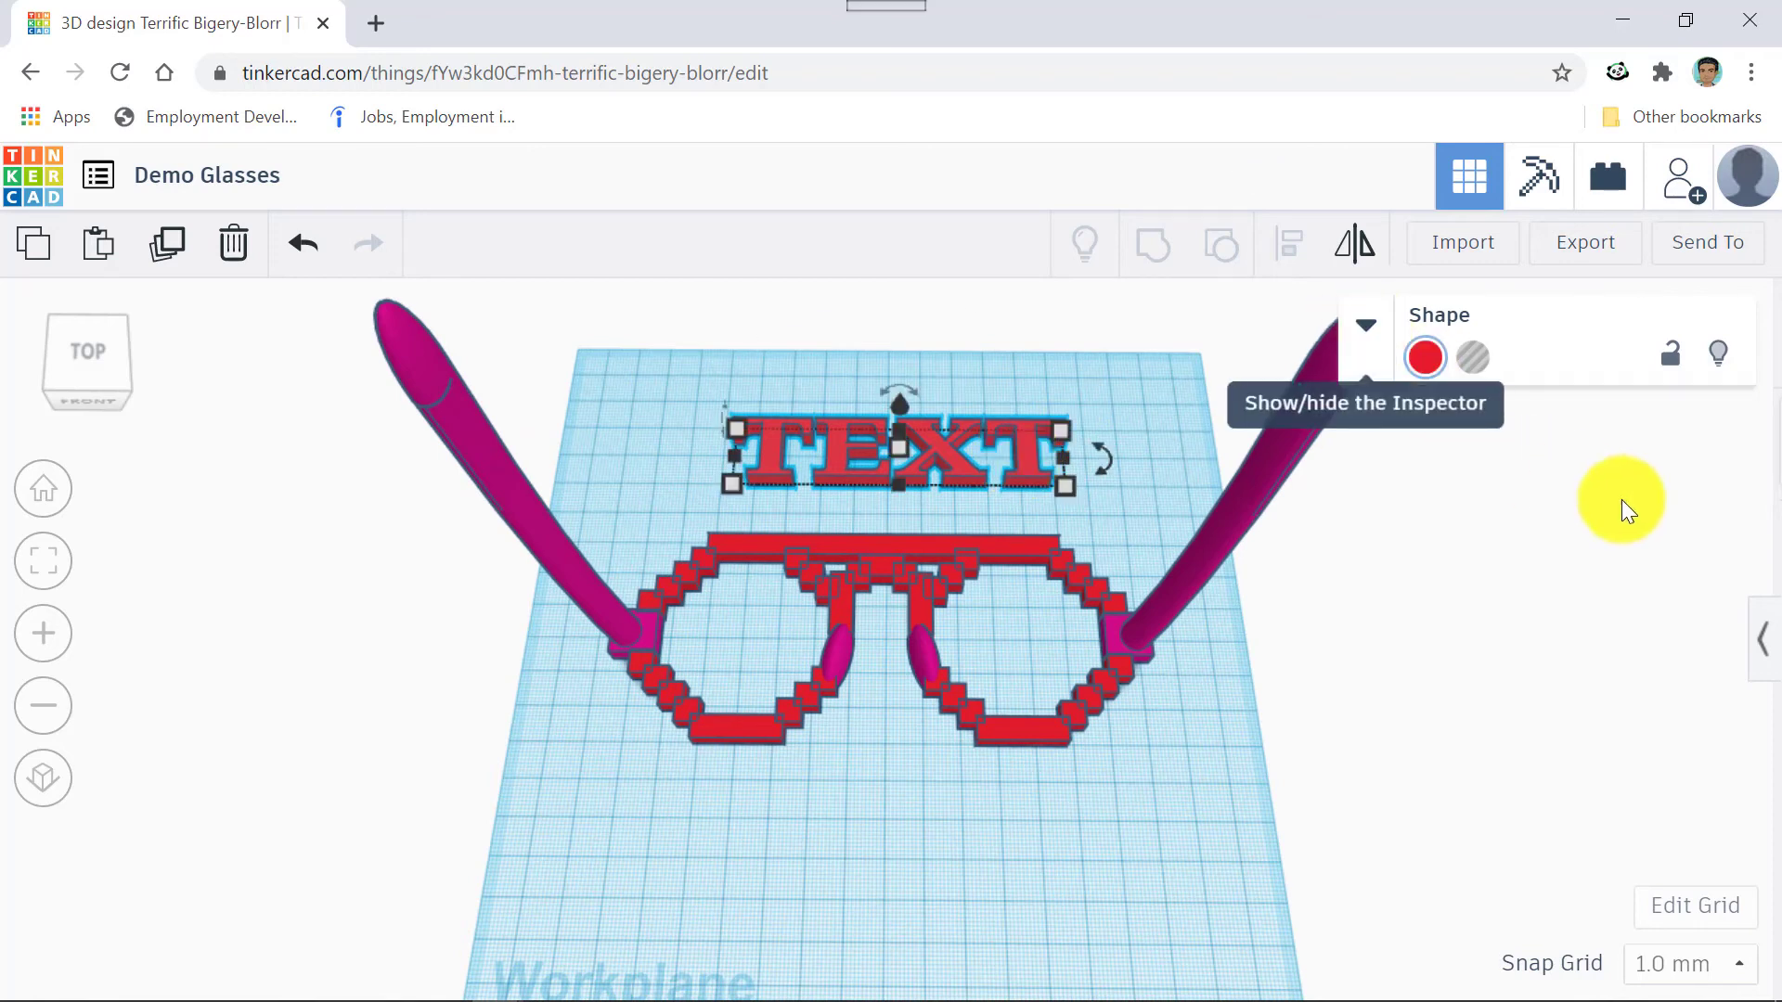
click(1762, 640)
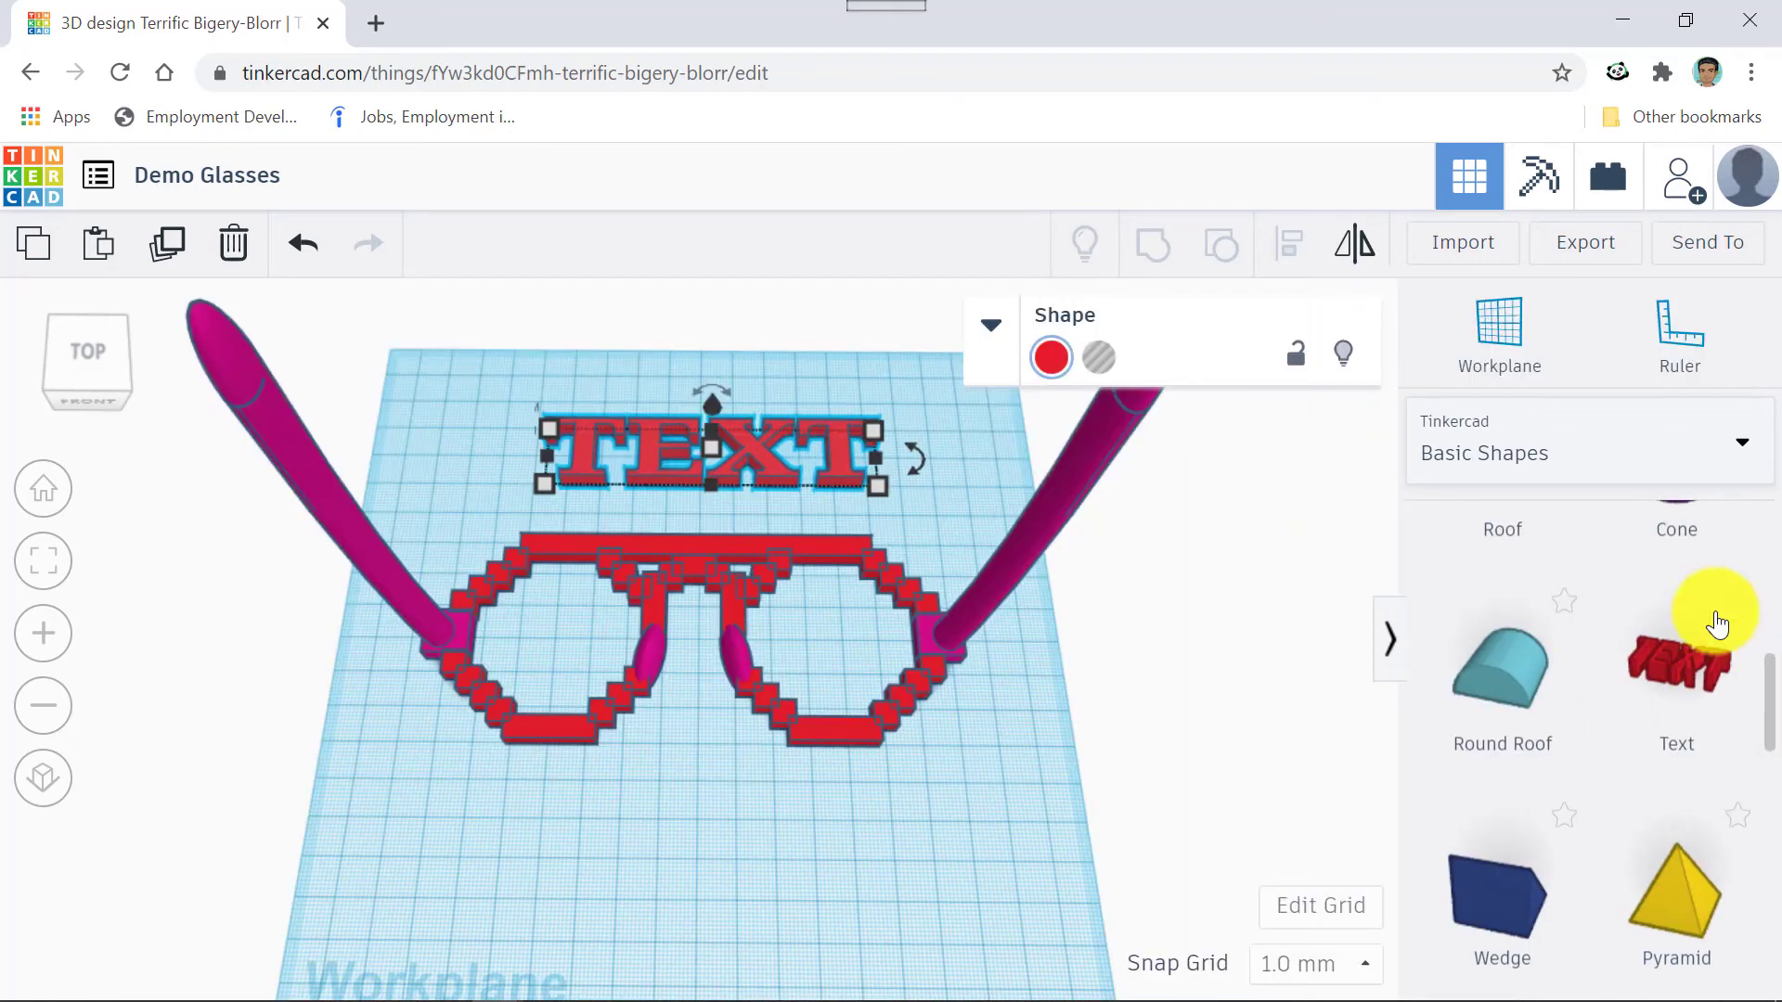
click(989, 327)
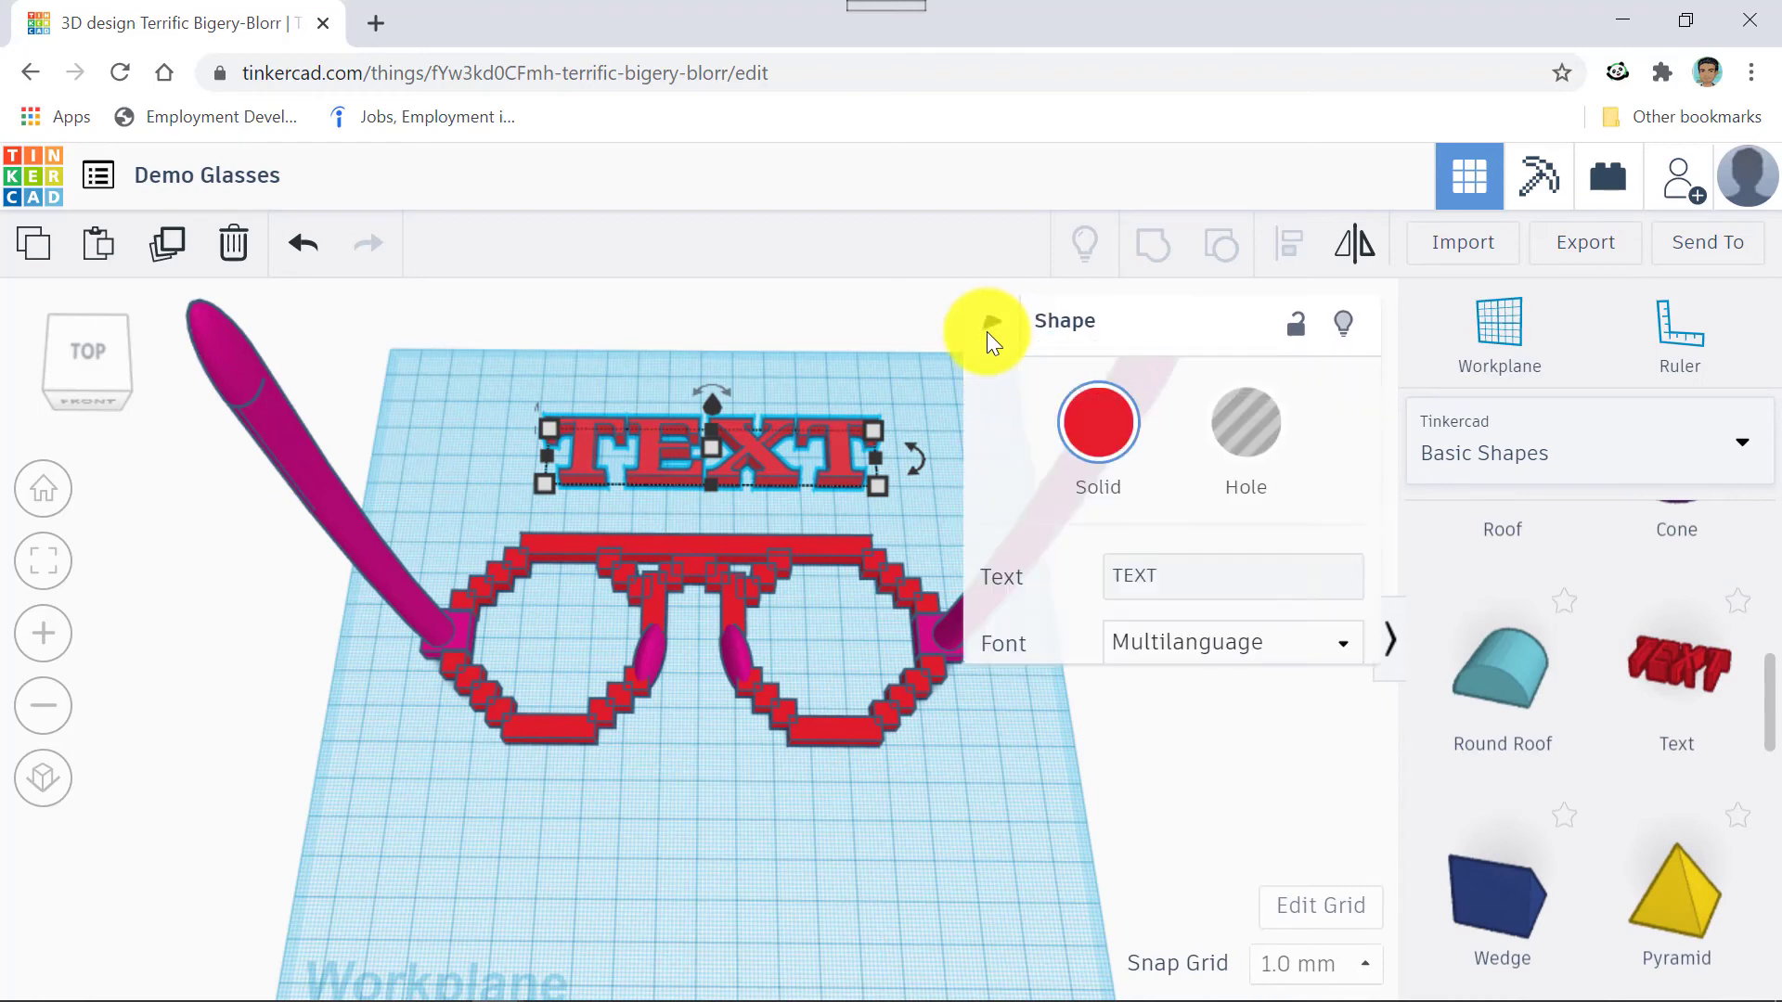
click(1396, 640)
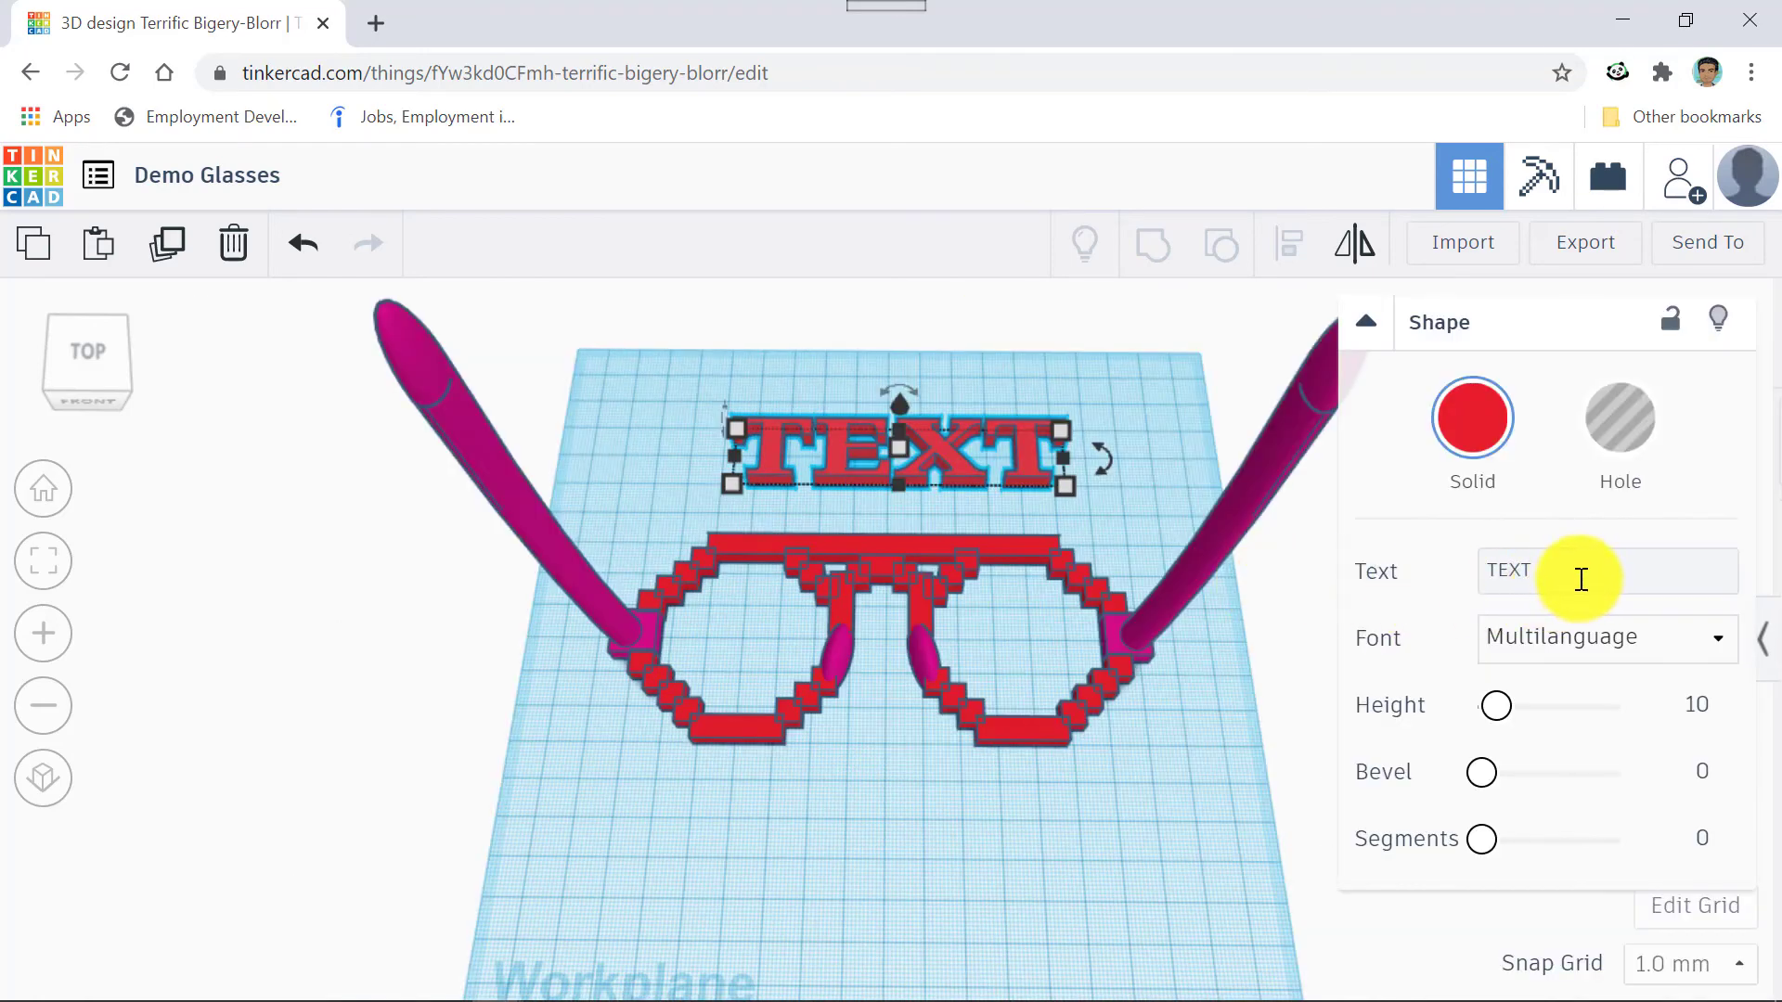
click(1579, 577)
key(BackSpace)
key(BackSpace)
key(BackSpace)
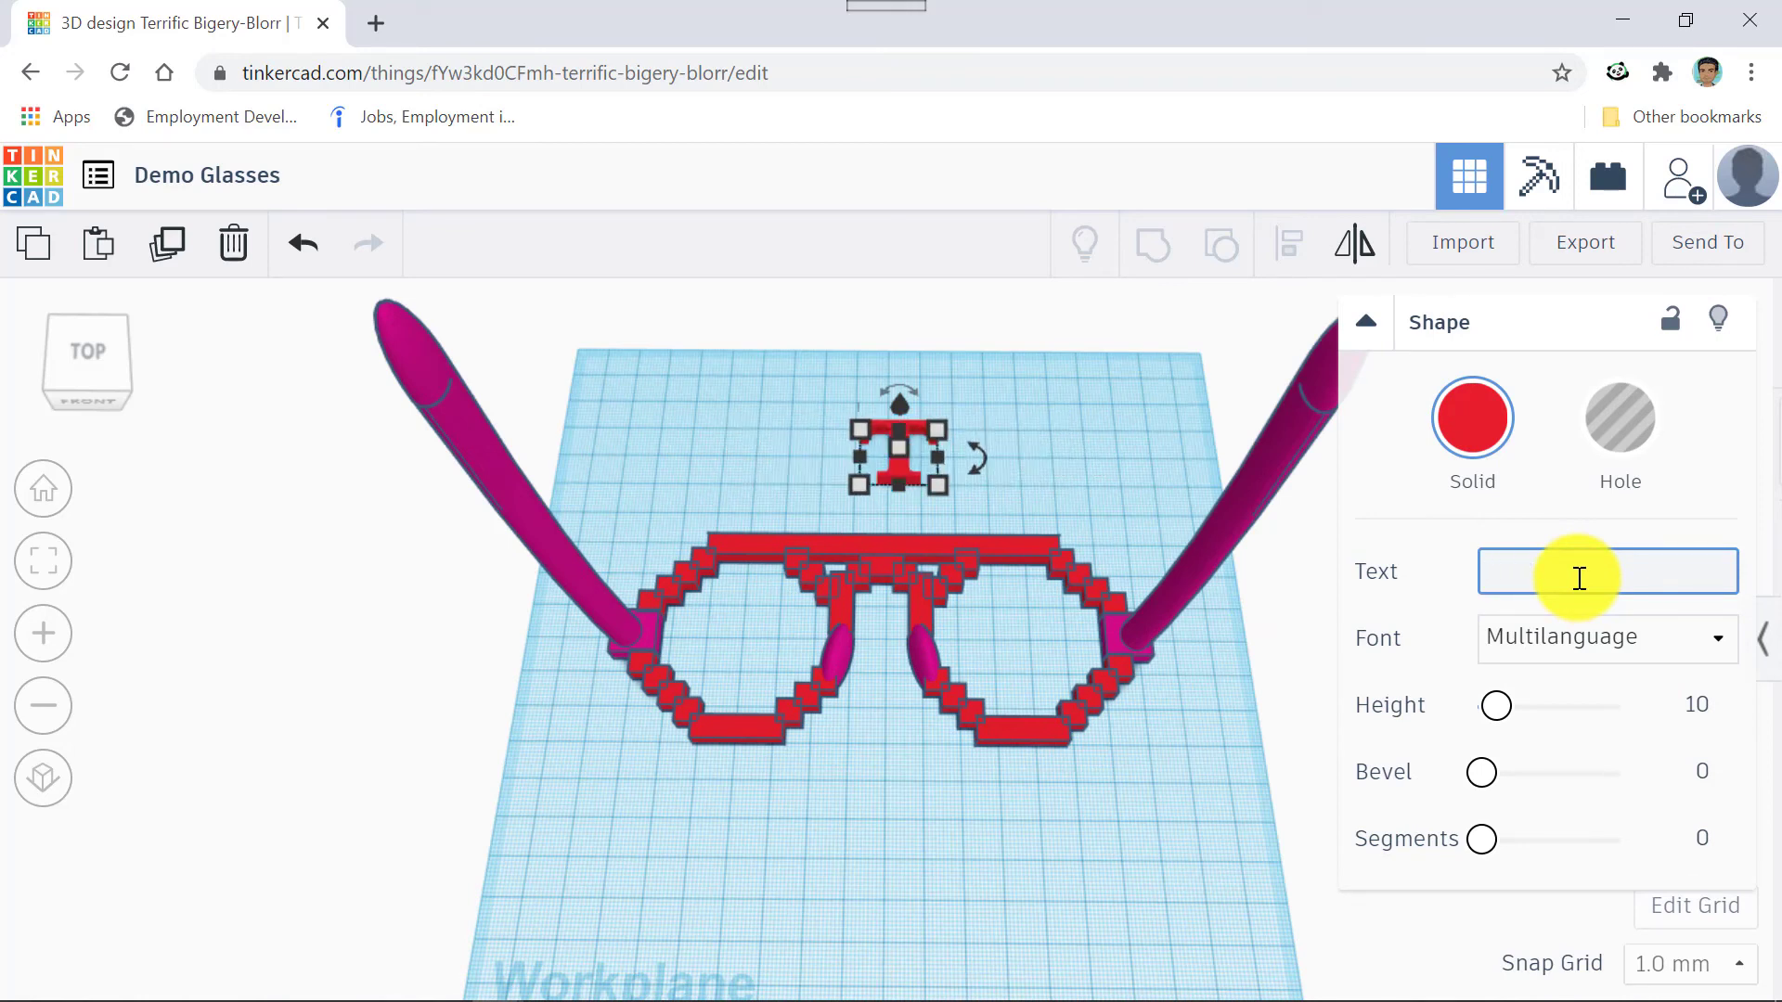
text(TECH)
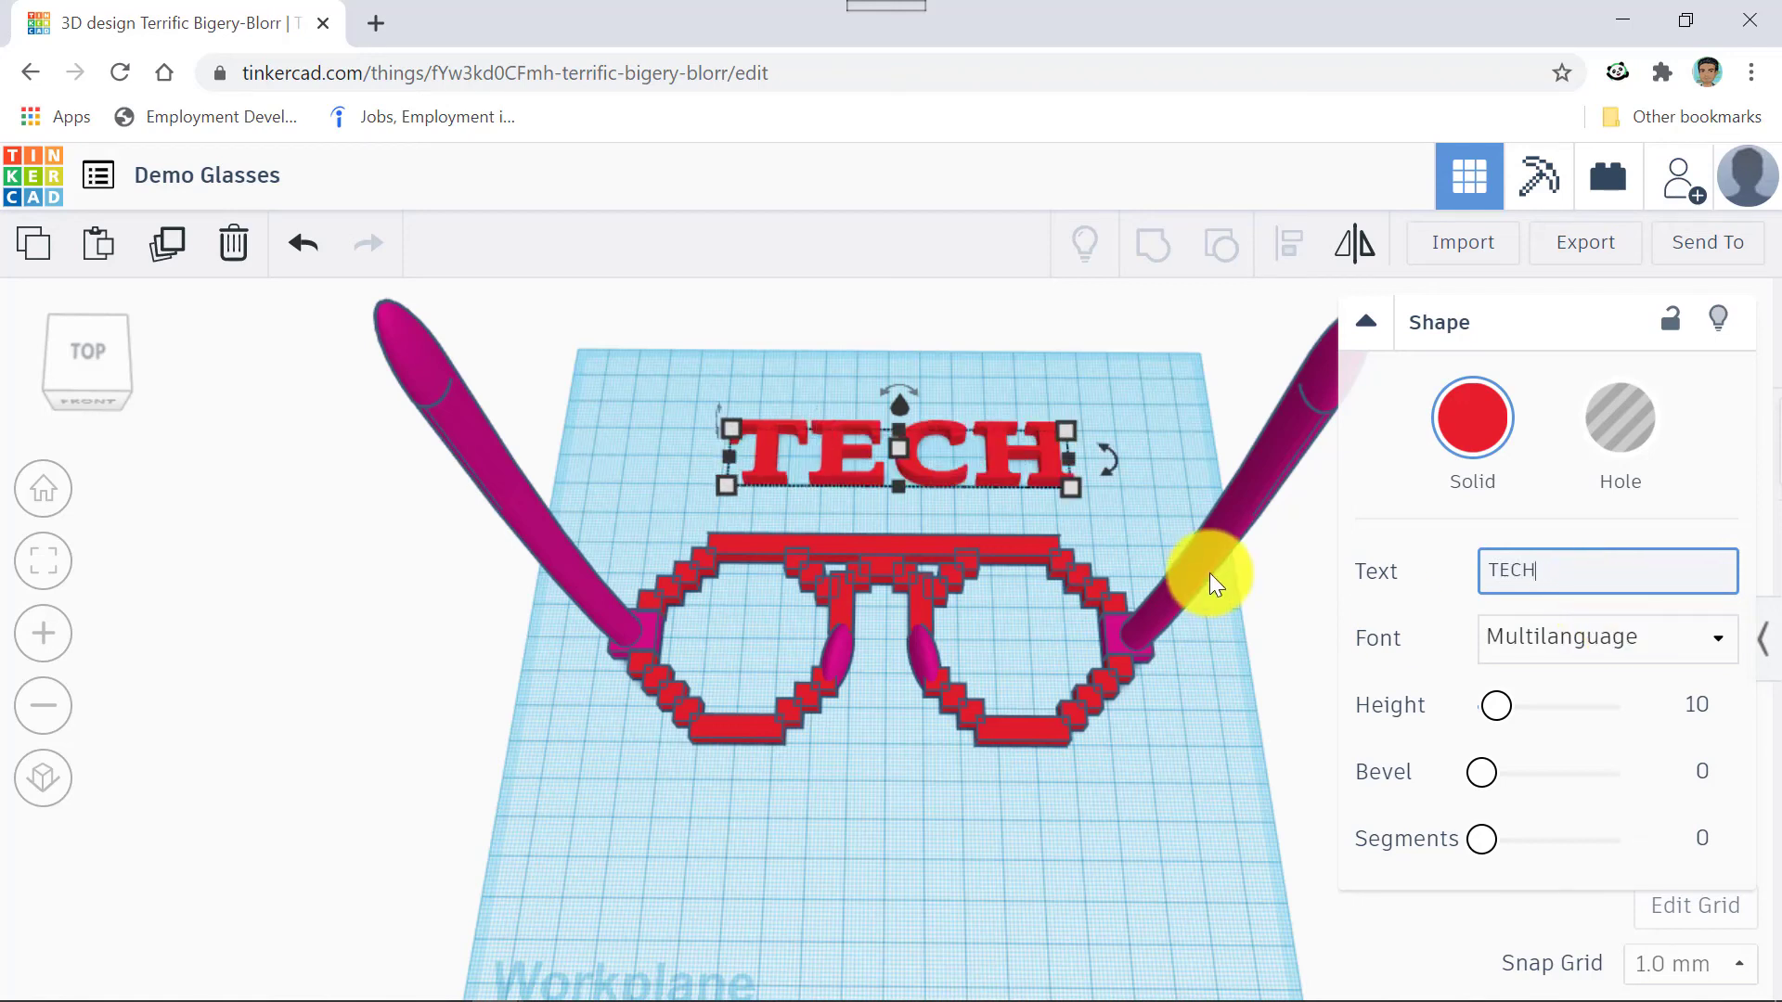
click(999, 461)
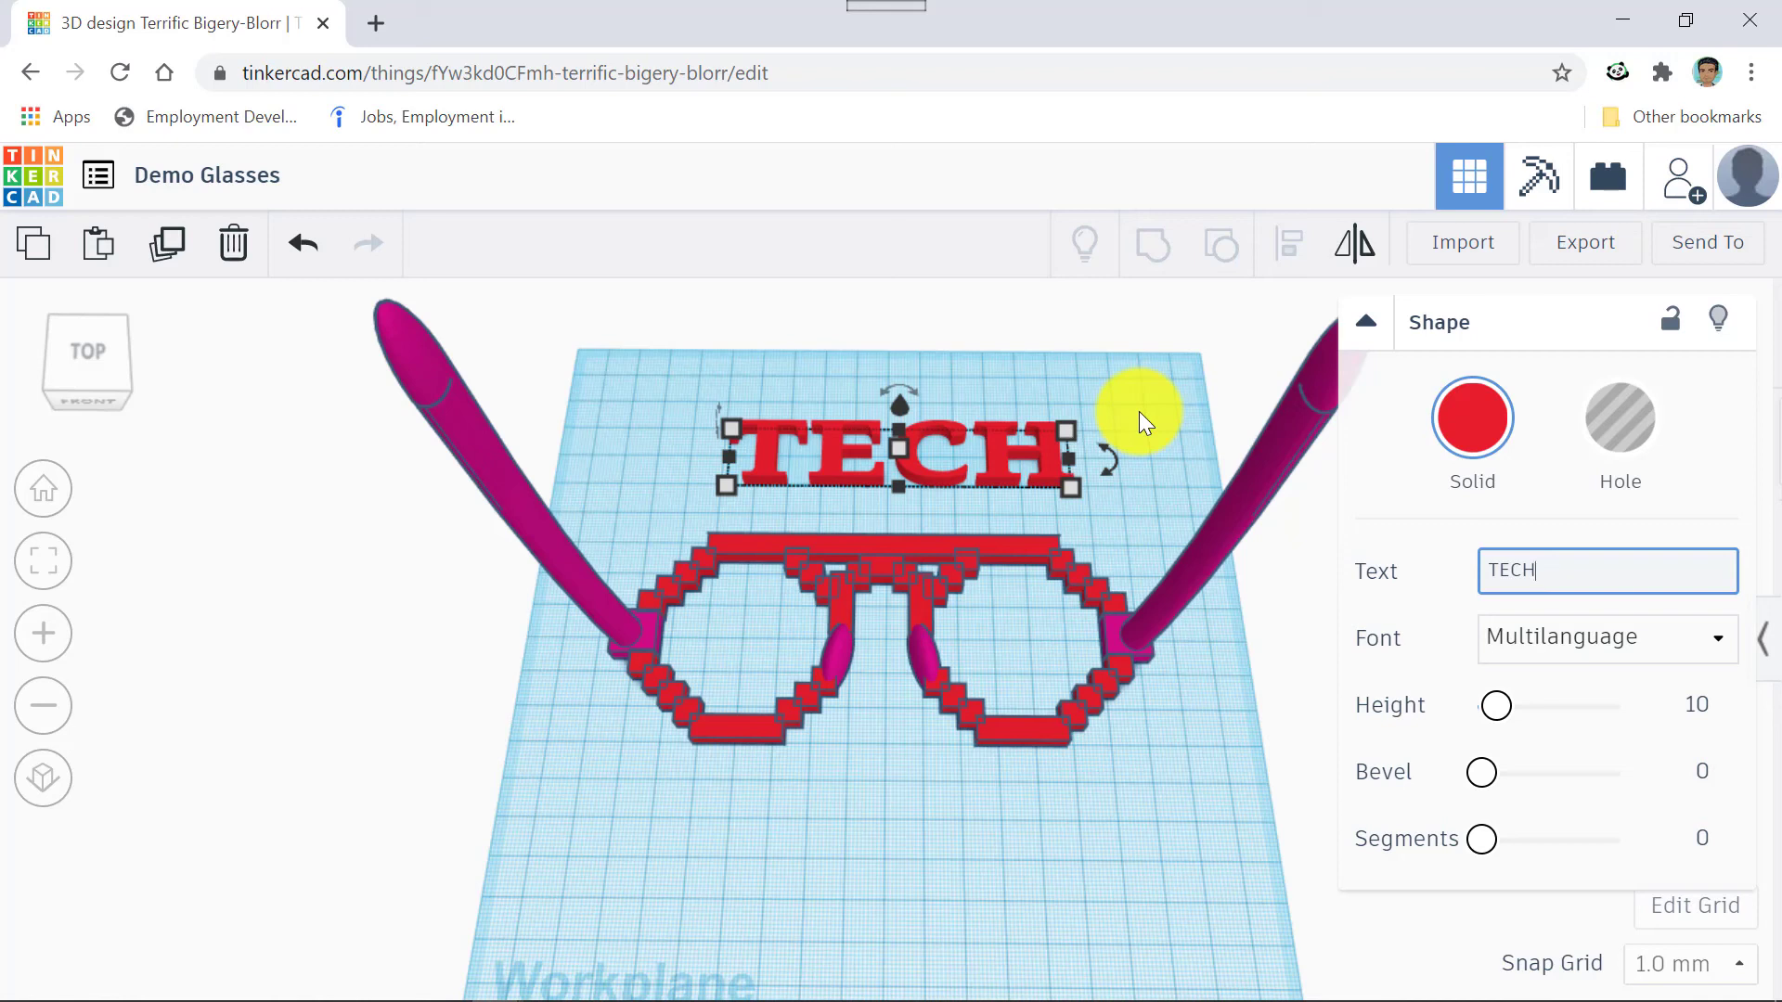
key(Return)
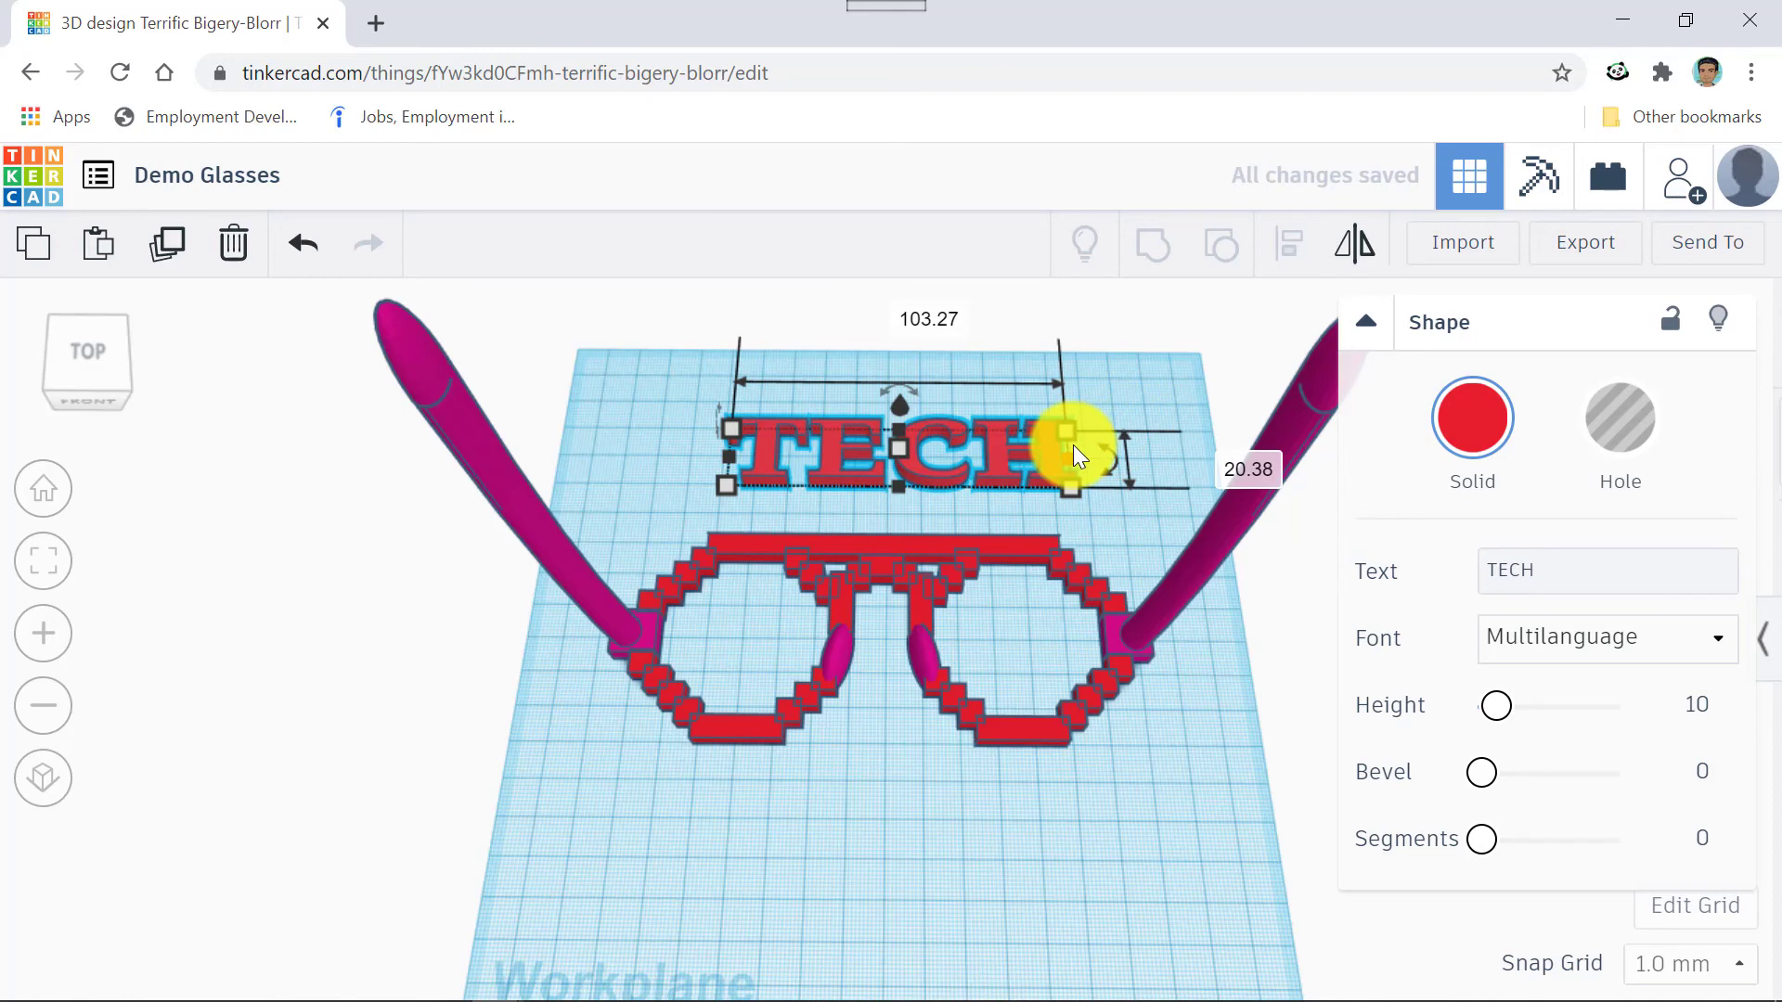
Nudge the TECH text forward until the base of its letters meets the glasses' upper bar.
key(Down)
key(Down)
key(Down)
key(Down)
key(Down)
key(Down)
key(Down)
key(Down)
key(Down)
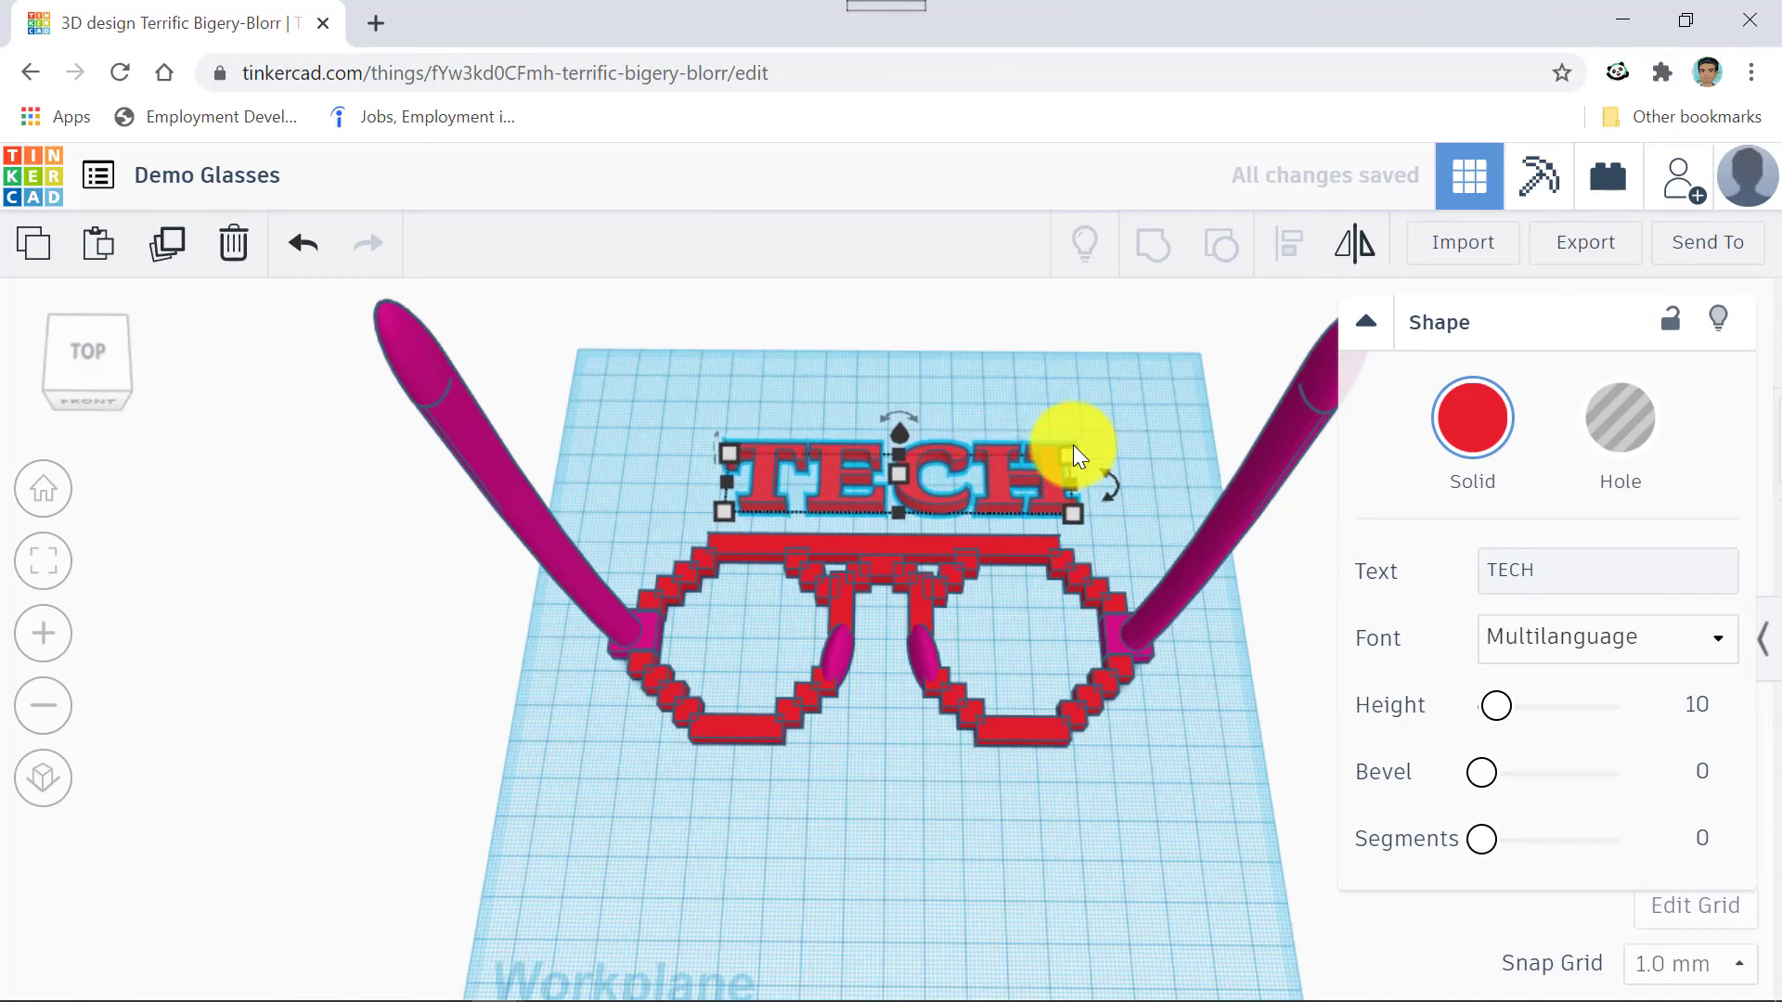
key(Down)
key(Down)
key(Down)
key(Down)
key(Down)
key(Down)
key(Down)
key(Down)
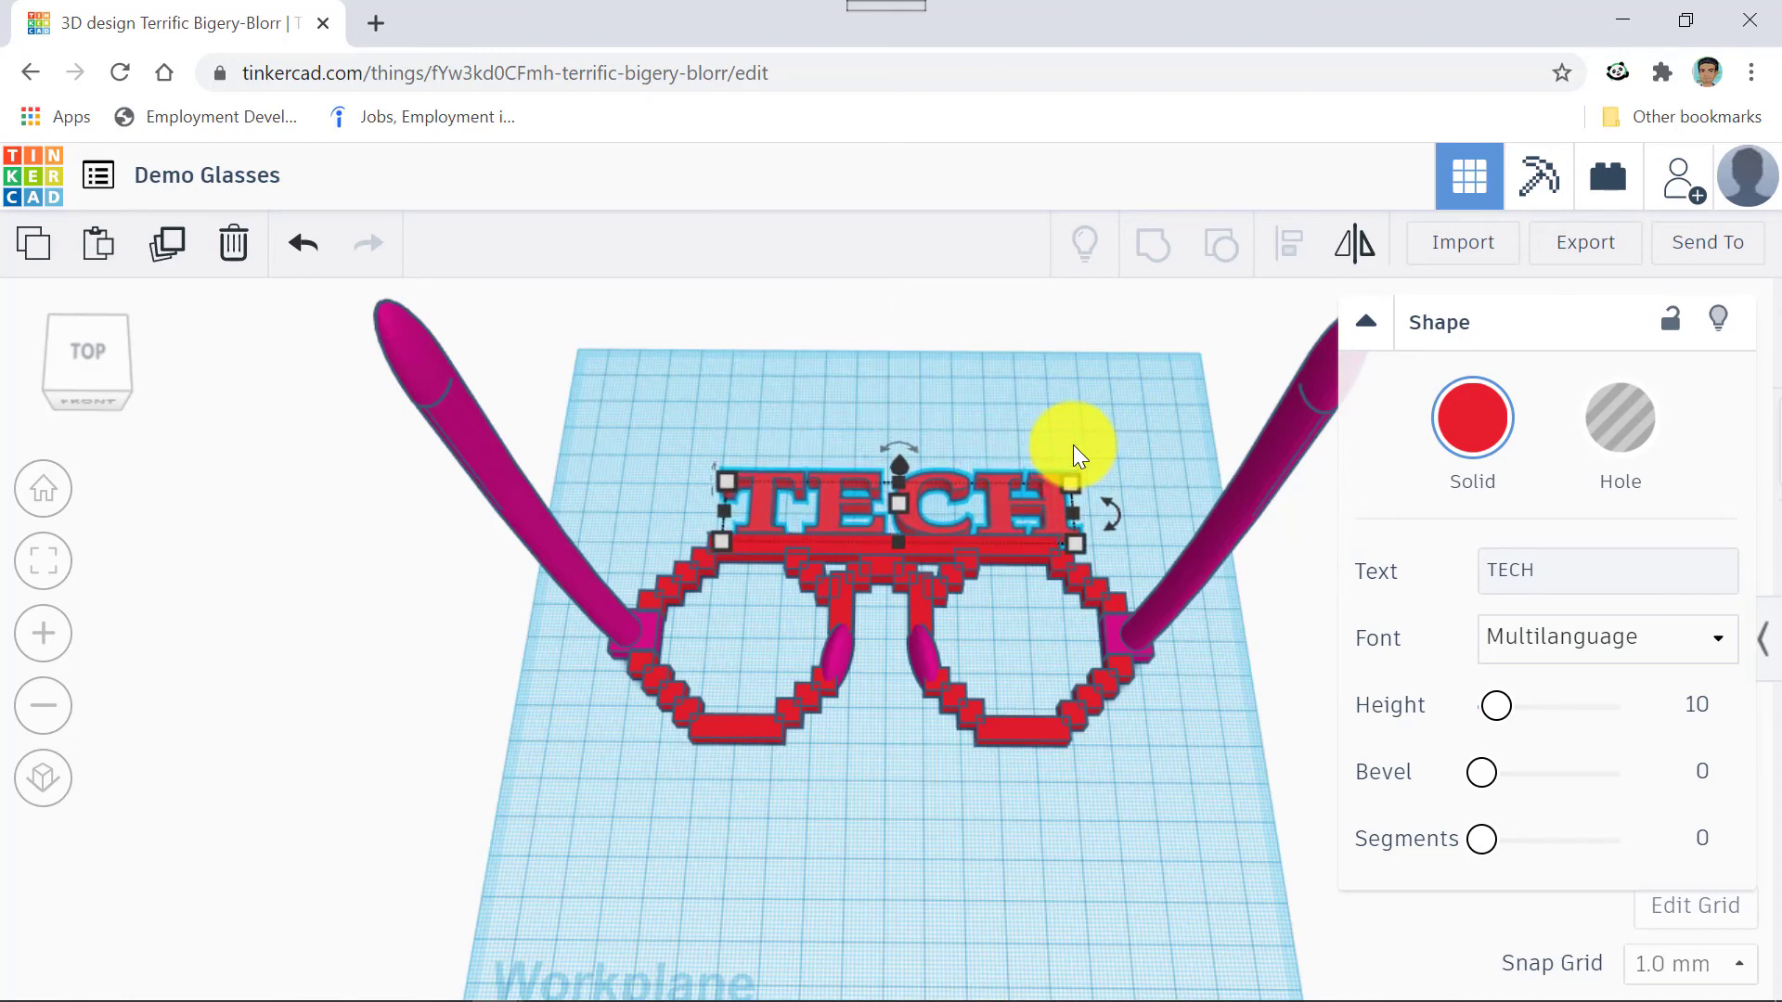
key(Down)
Nudge the TECH text left to roughly centre it along the upper bar.
scroll(1052, 431, up, 5)
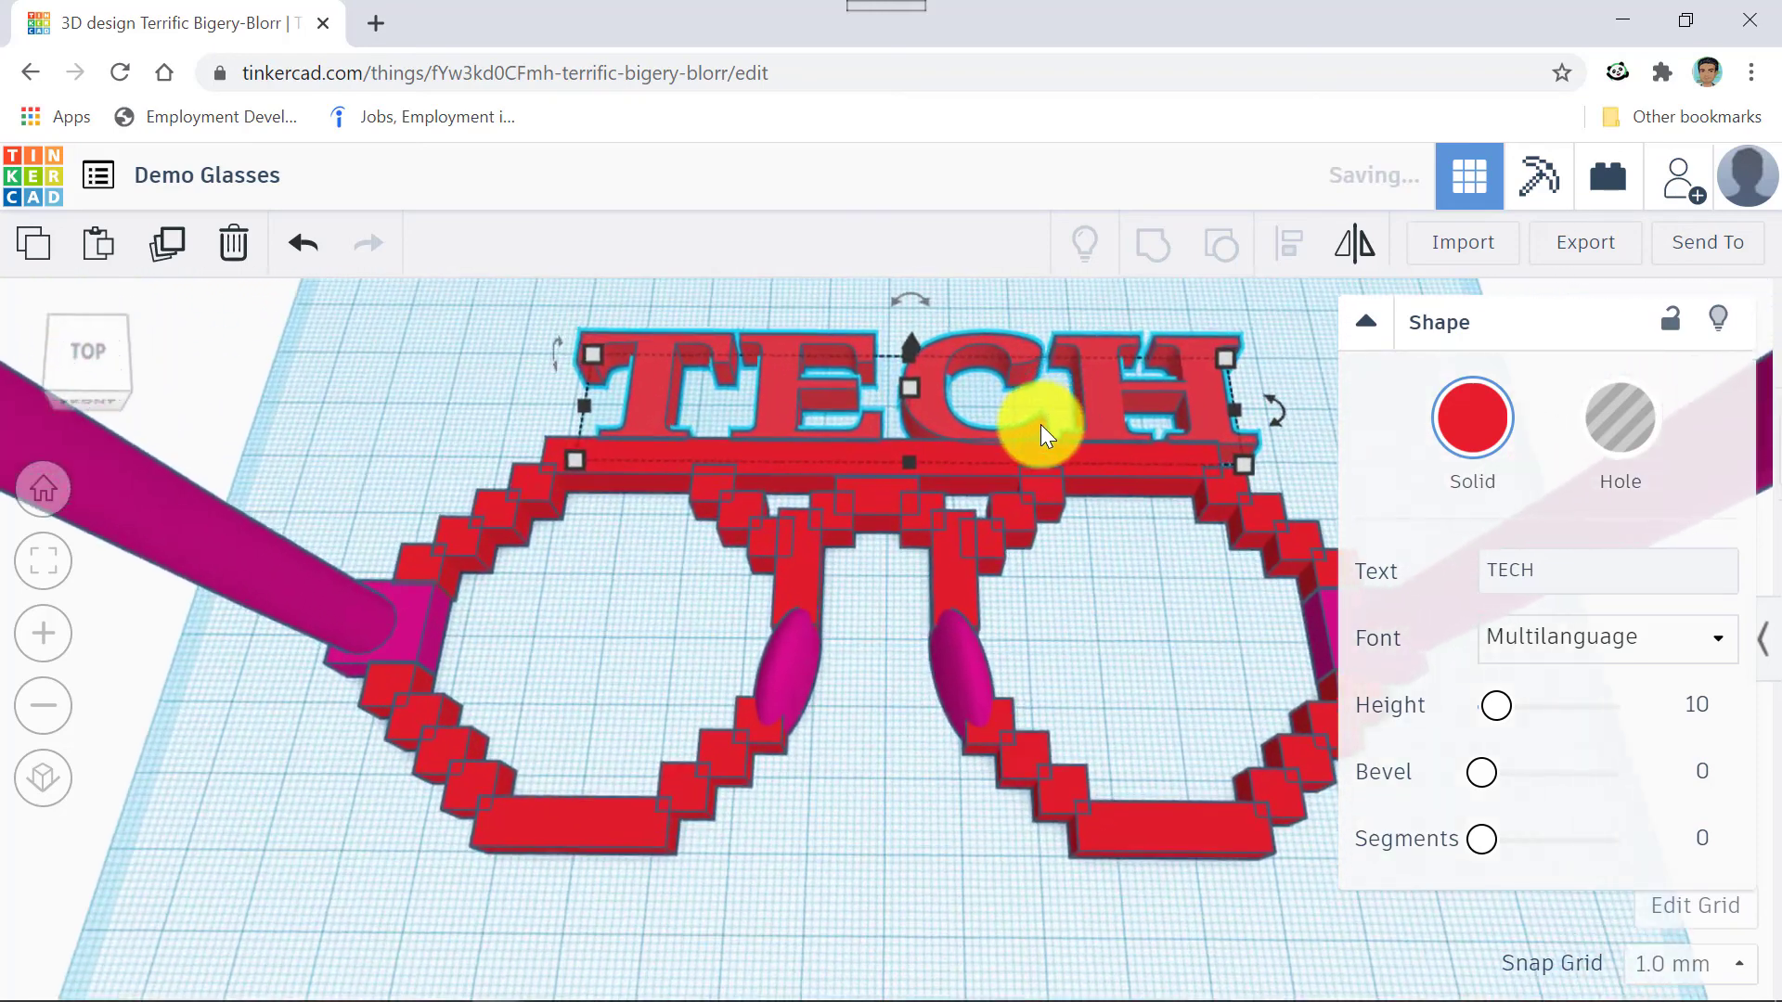
key(Left)
key(Left)
key(Left)
key(Left)
key(Left)
key(Left)
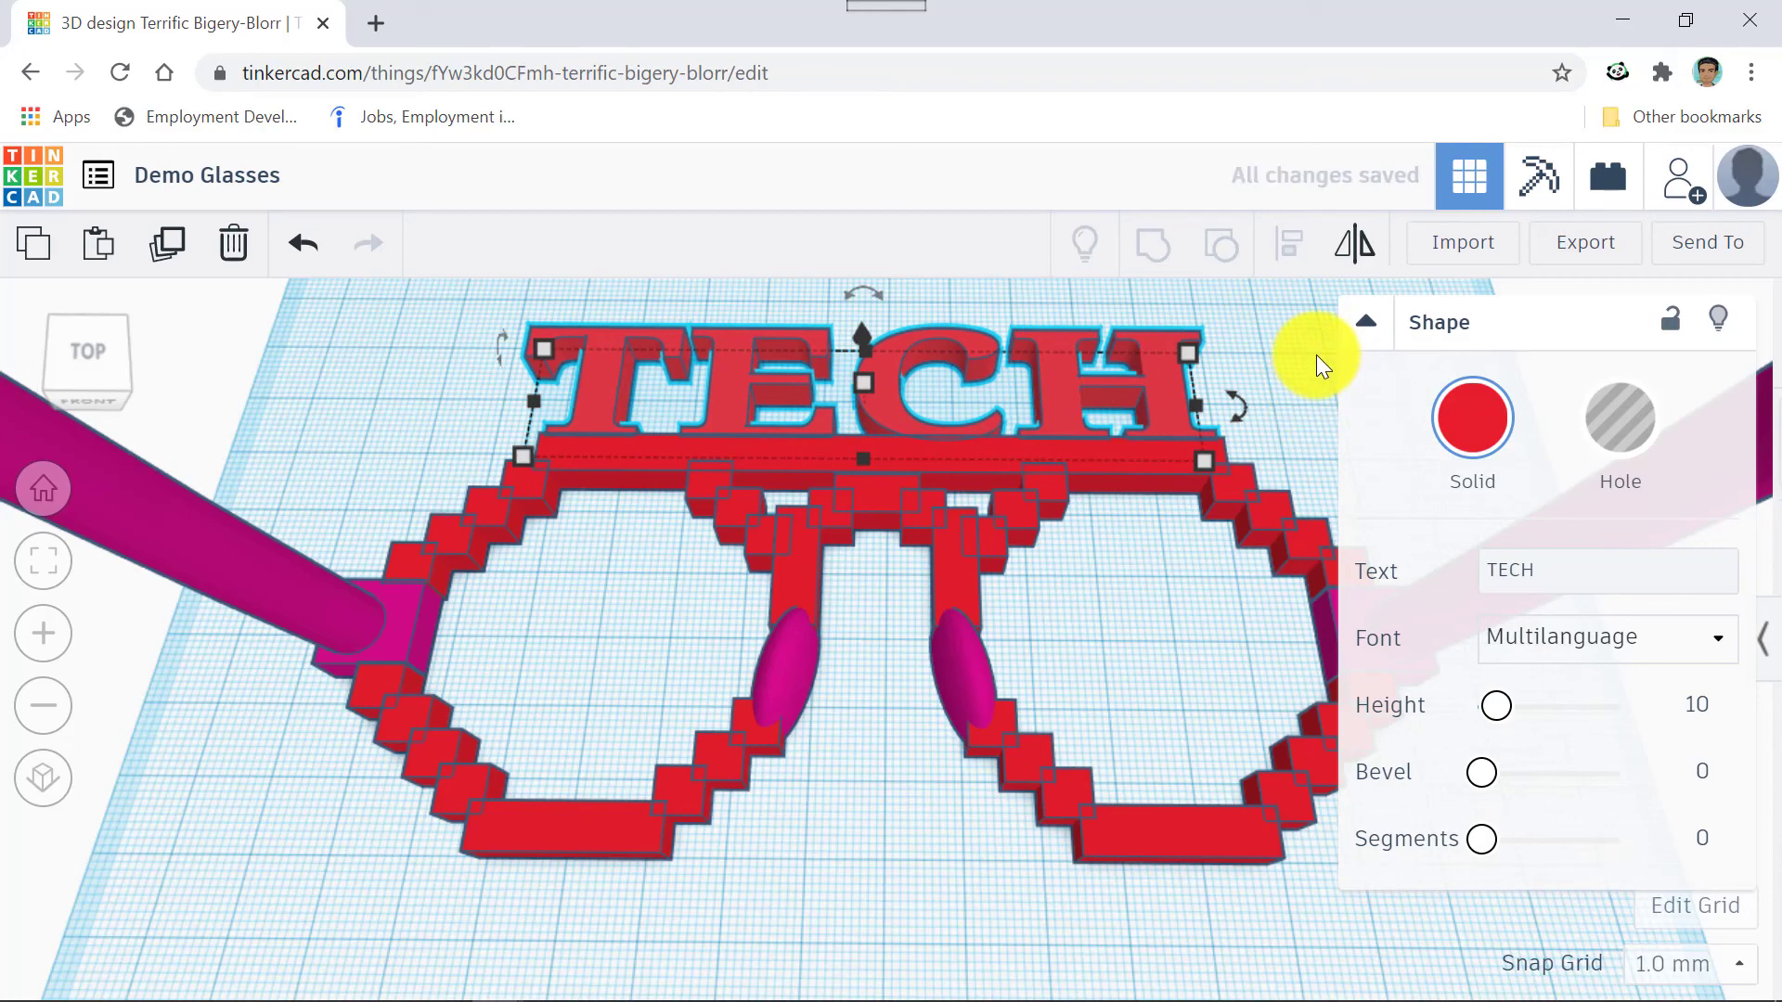
Inspect how the TECH lettering reads and sits on the bar from below and from above the glasses.
right_drag(1314, 354, 101, 10)
right_drag(895, 550, 948, 209)
click(813, 313)
click(815, 309)
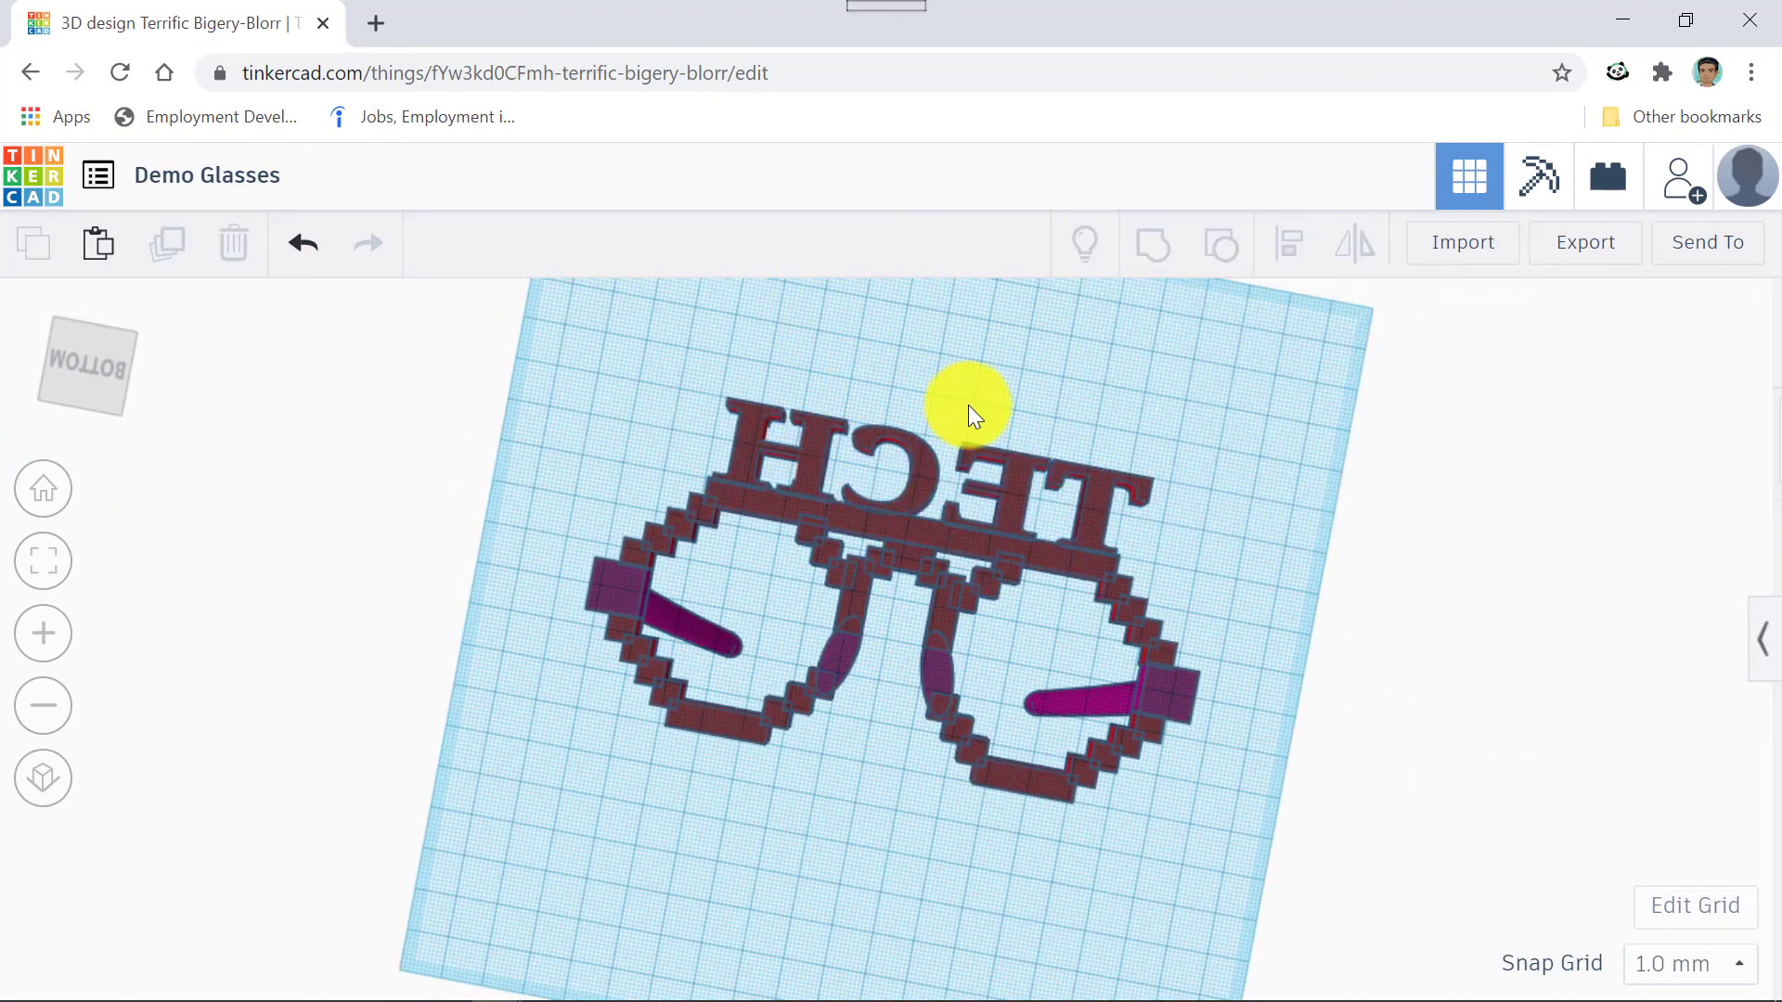
right_drag(1034, 364, 1778, 842)
click(1191, 476)
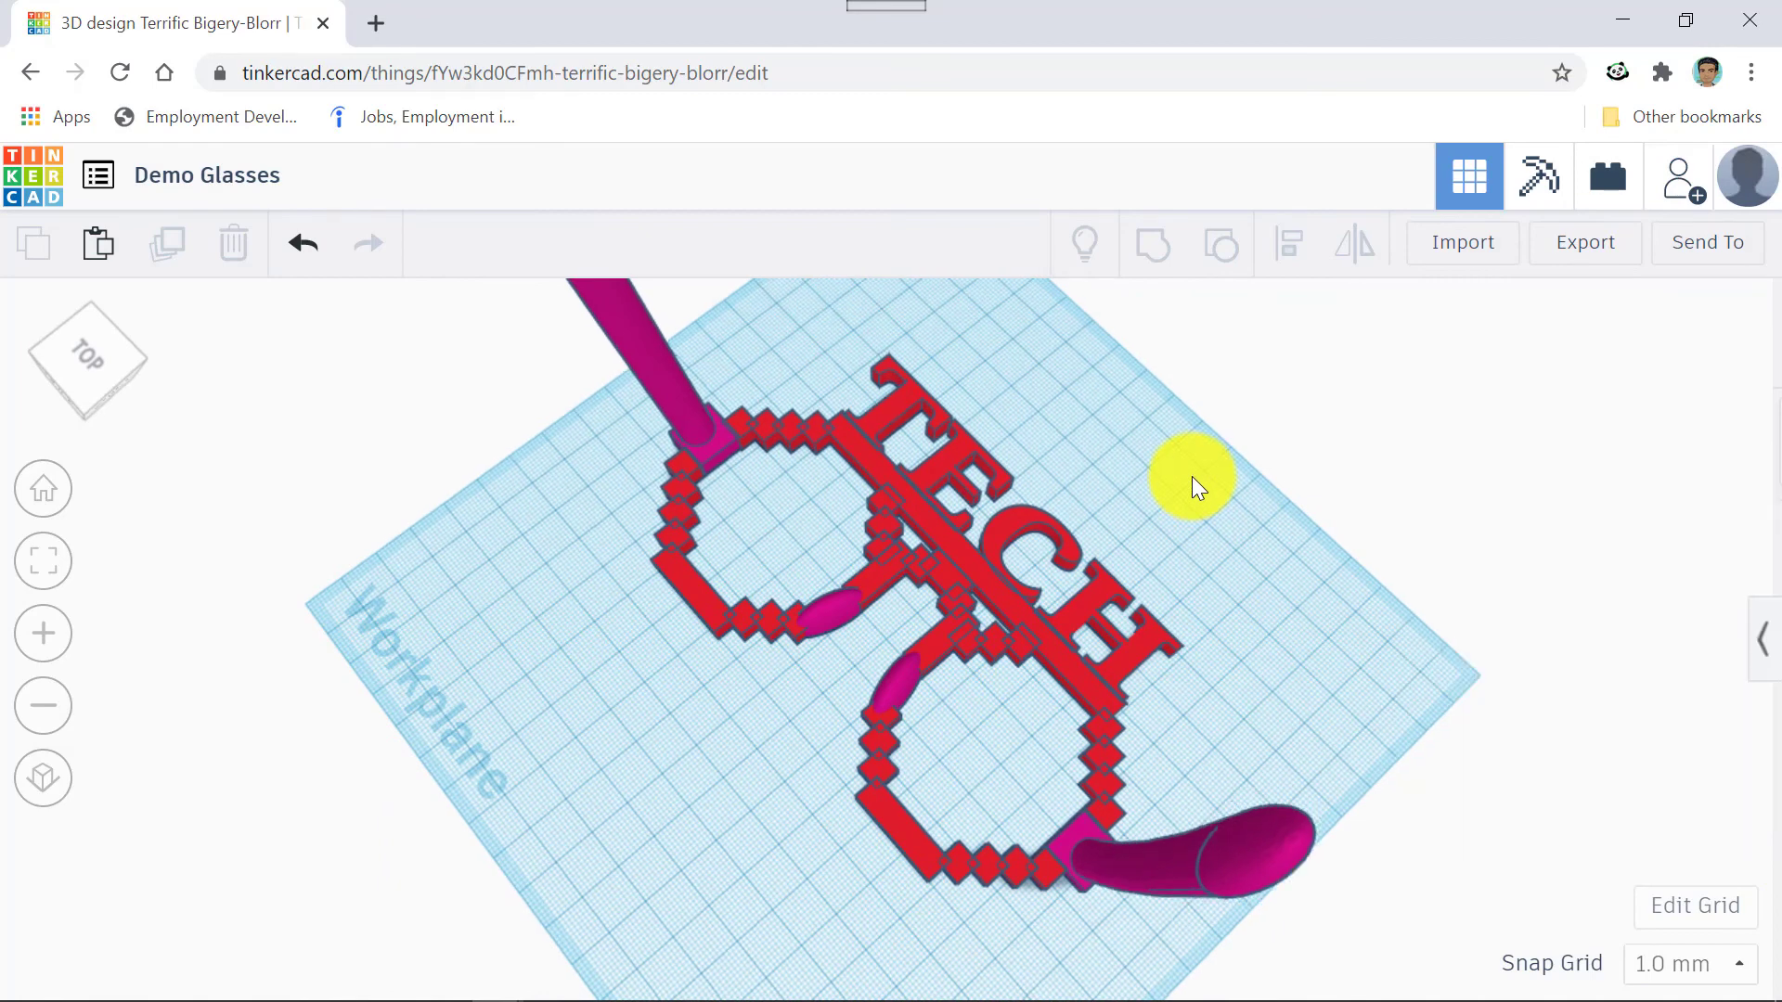
right_drag(1193, 477, 943, 528)
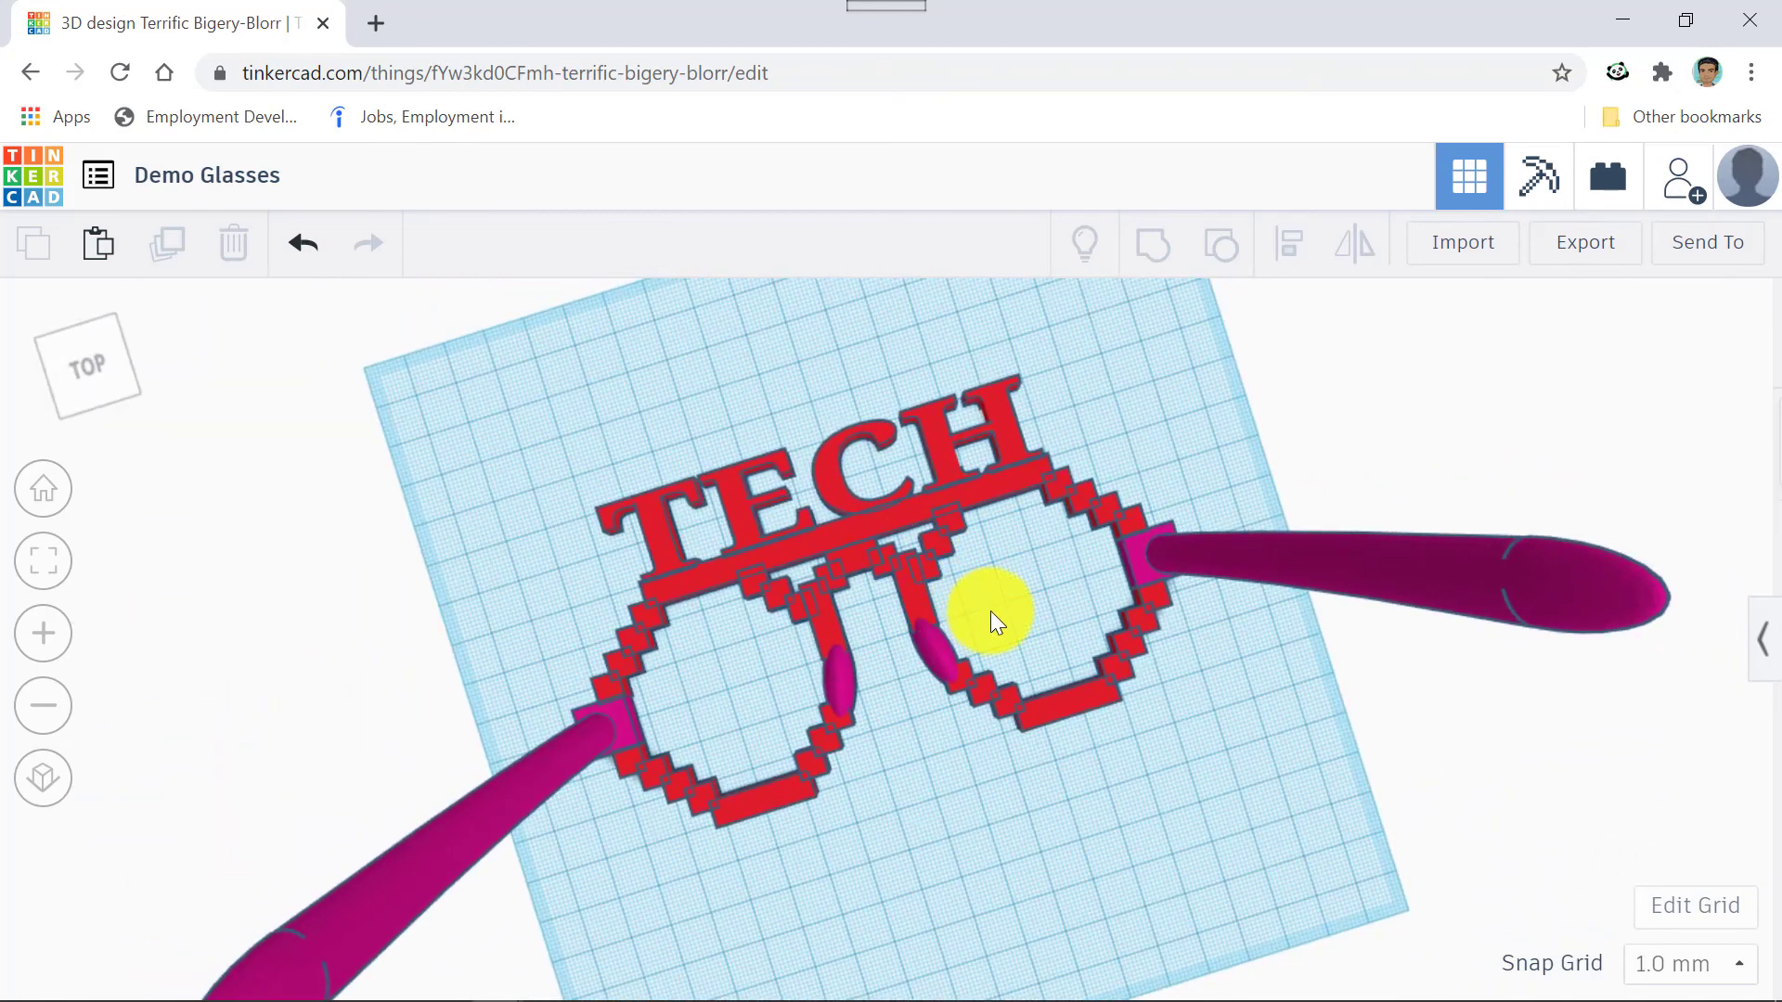
right_drag(1082, 579, 935, 505)
scroll(935, 502, up, 4)
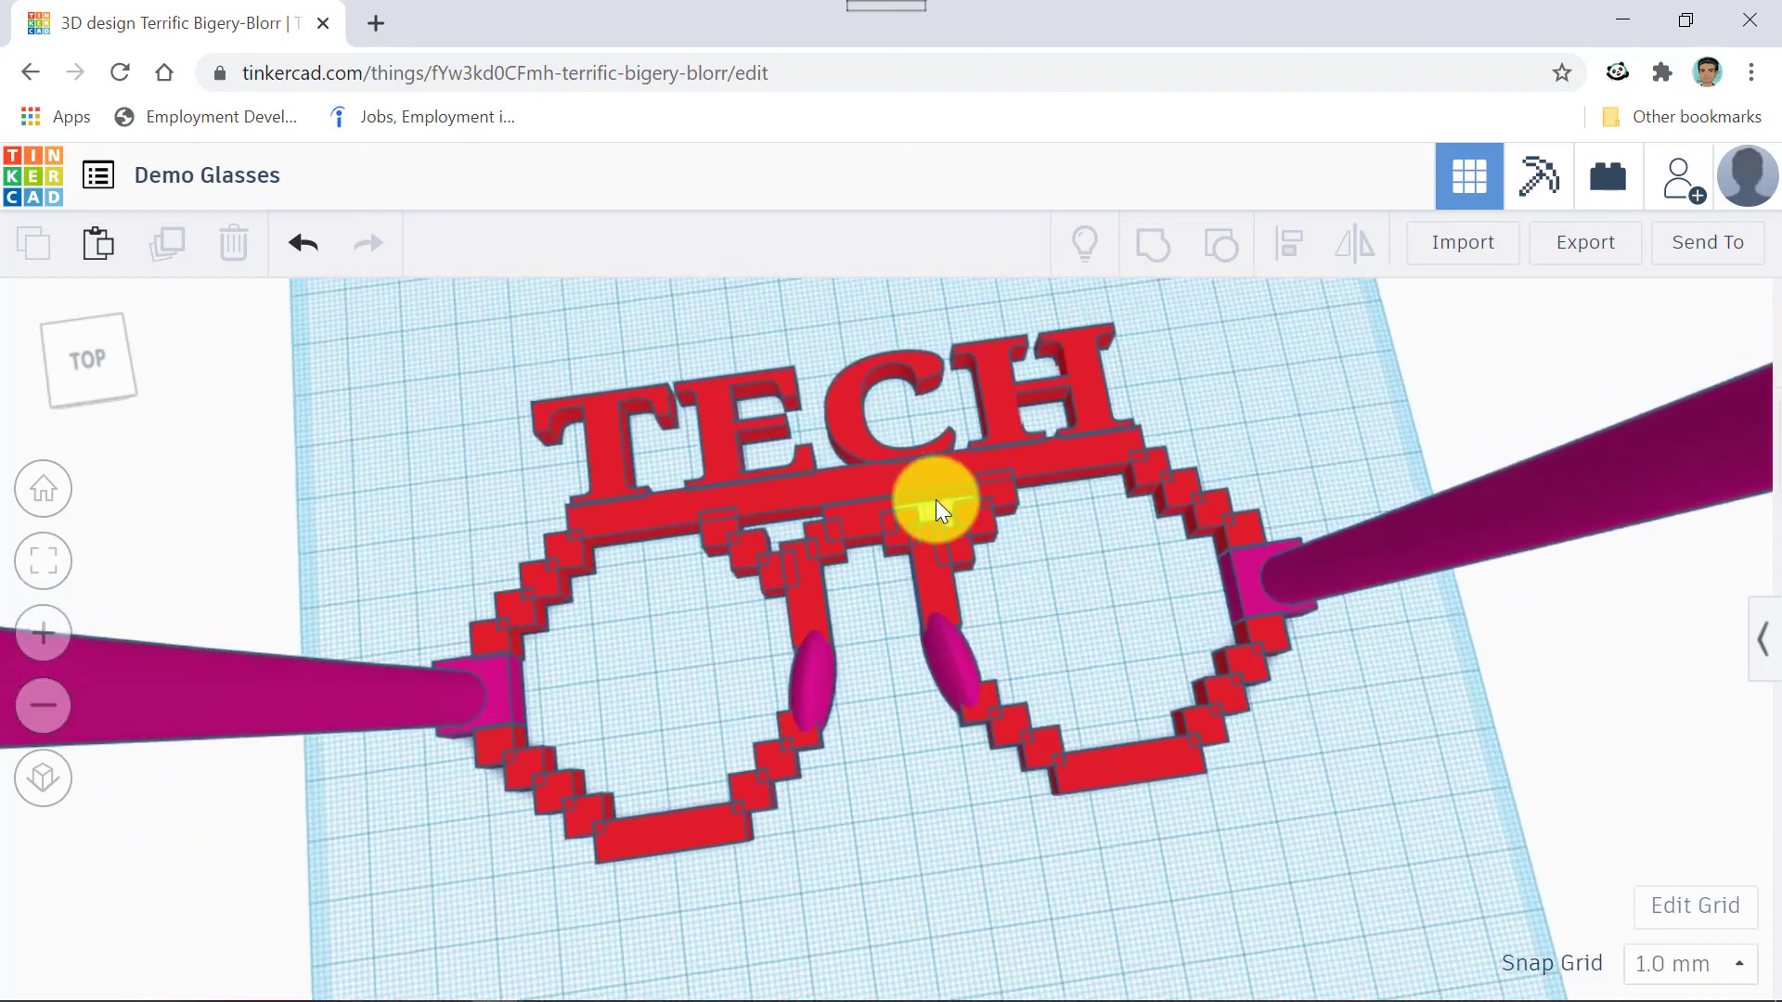
right_drag(871, 319, 859, 438)
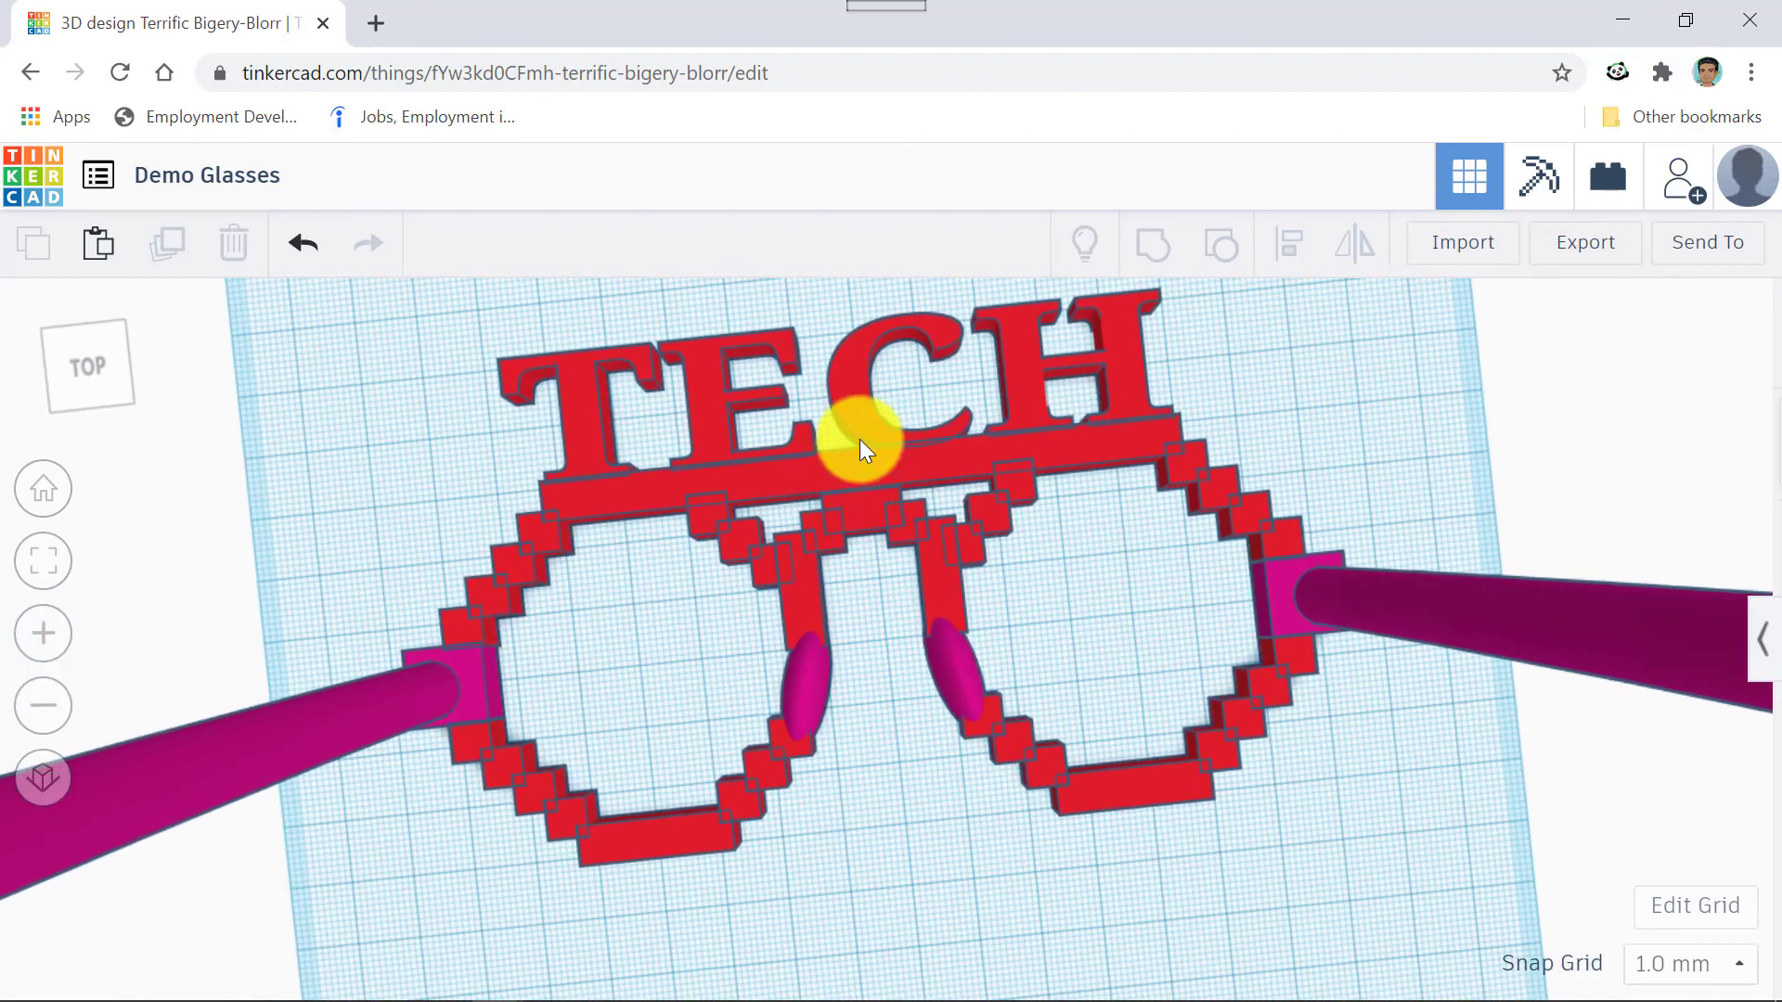
Set the TECH text's width to 100 mm.
click(863, 386)
mouse_move(1161, 431)
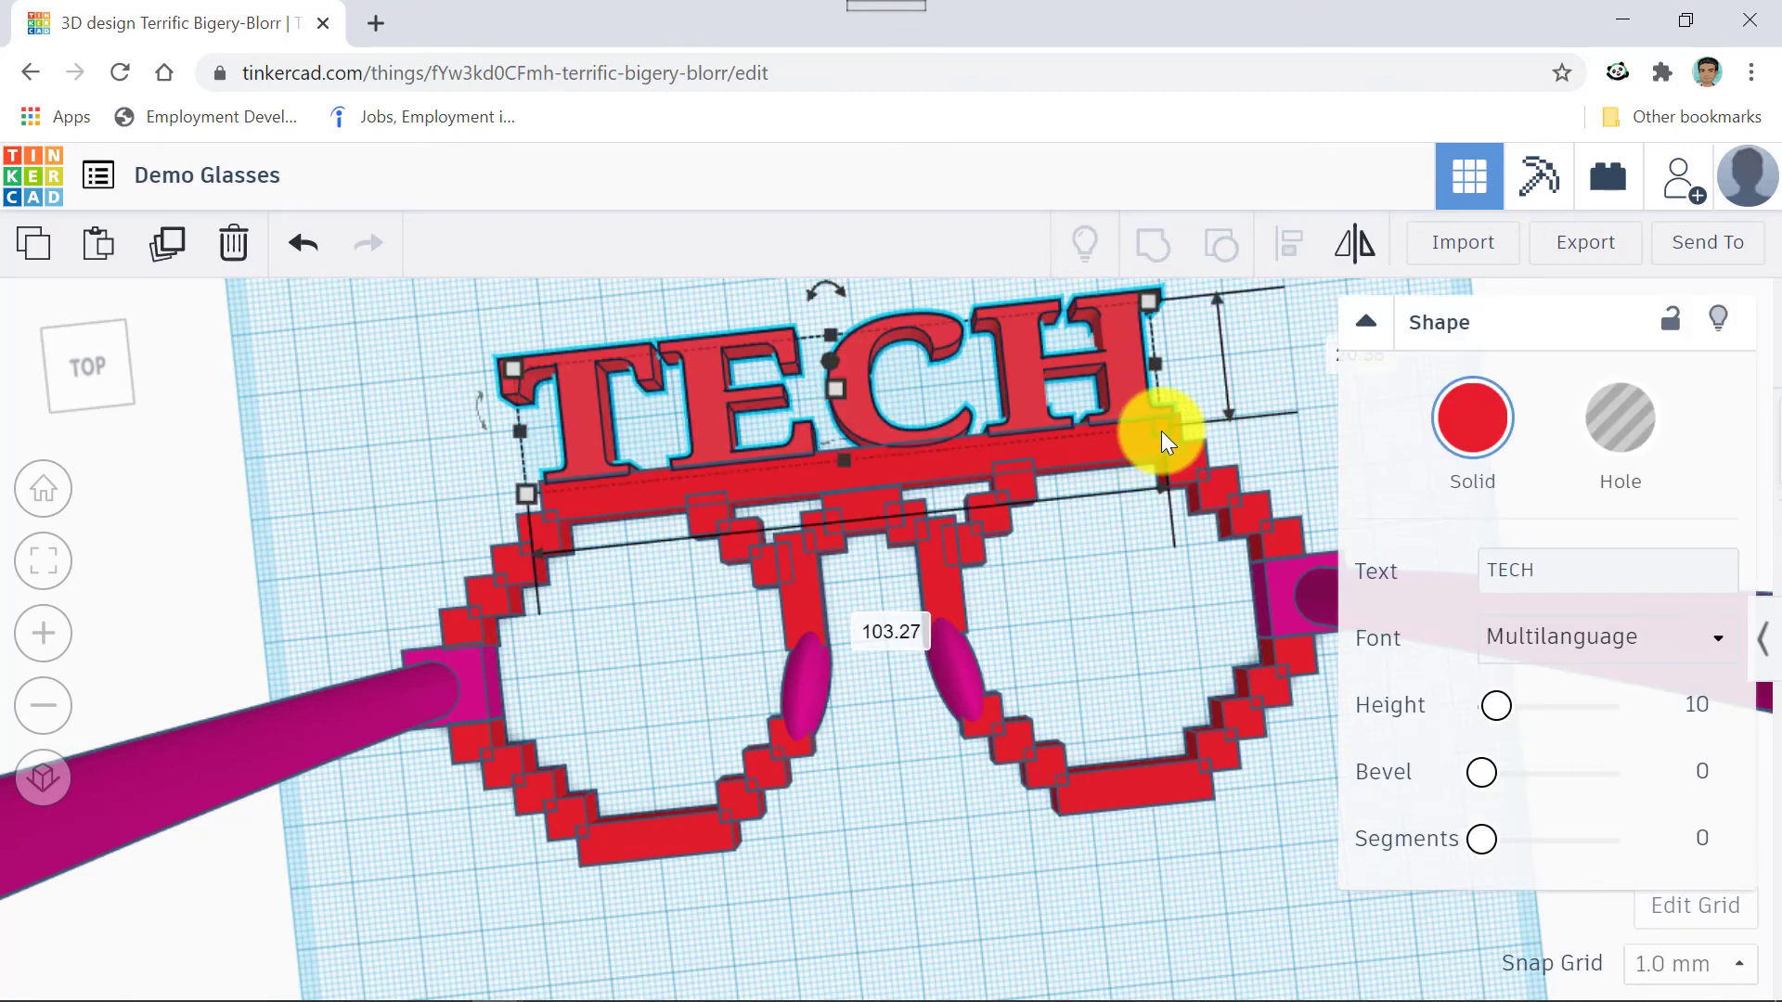
mouse_move(542, 484)
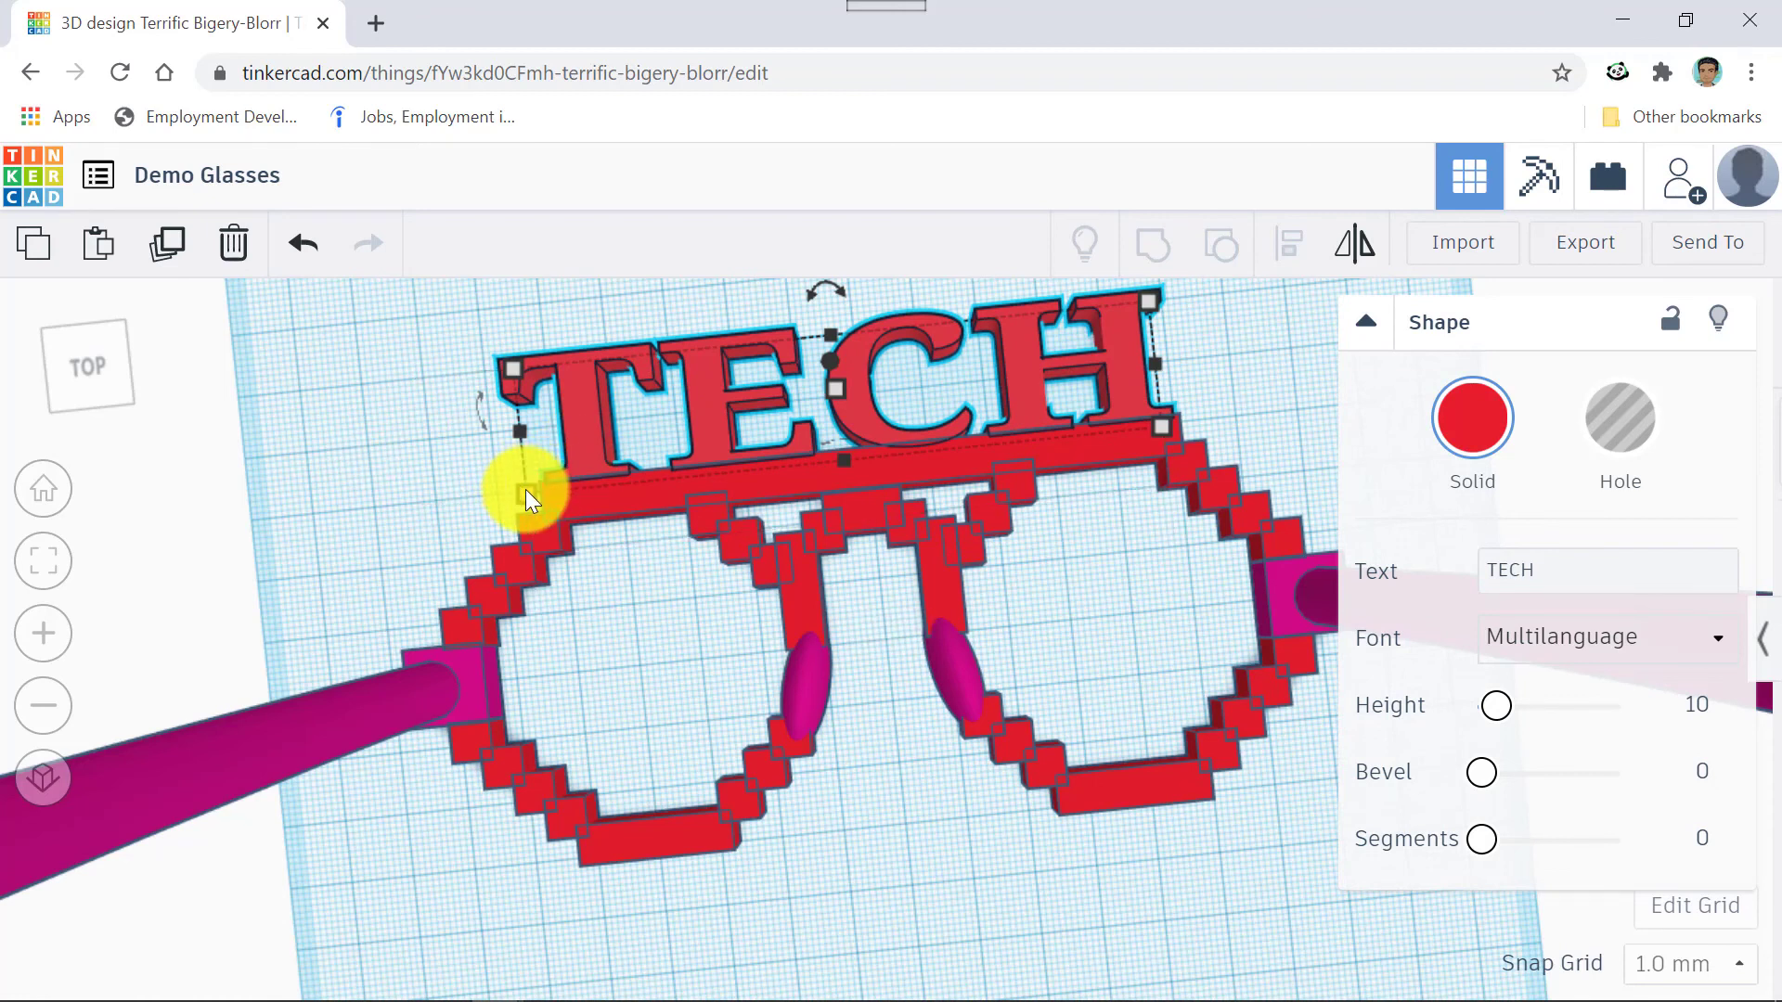
click(863, 623)
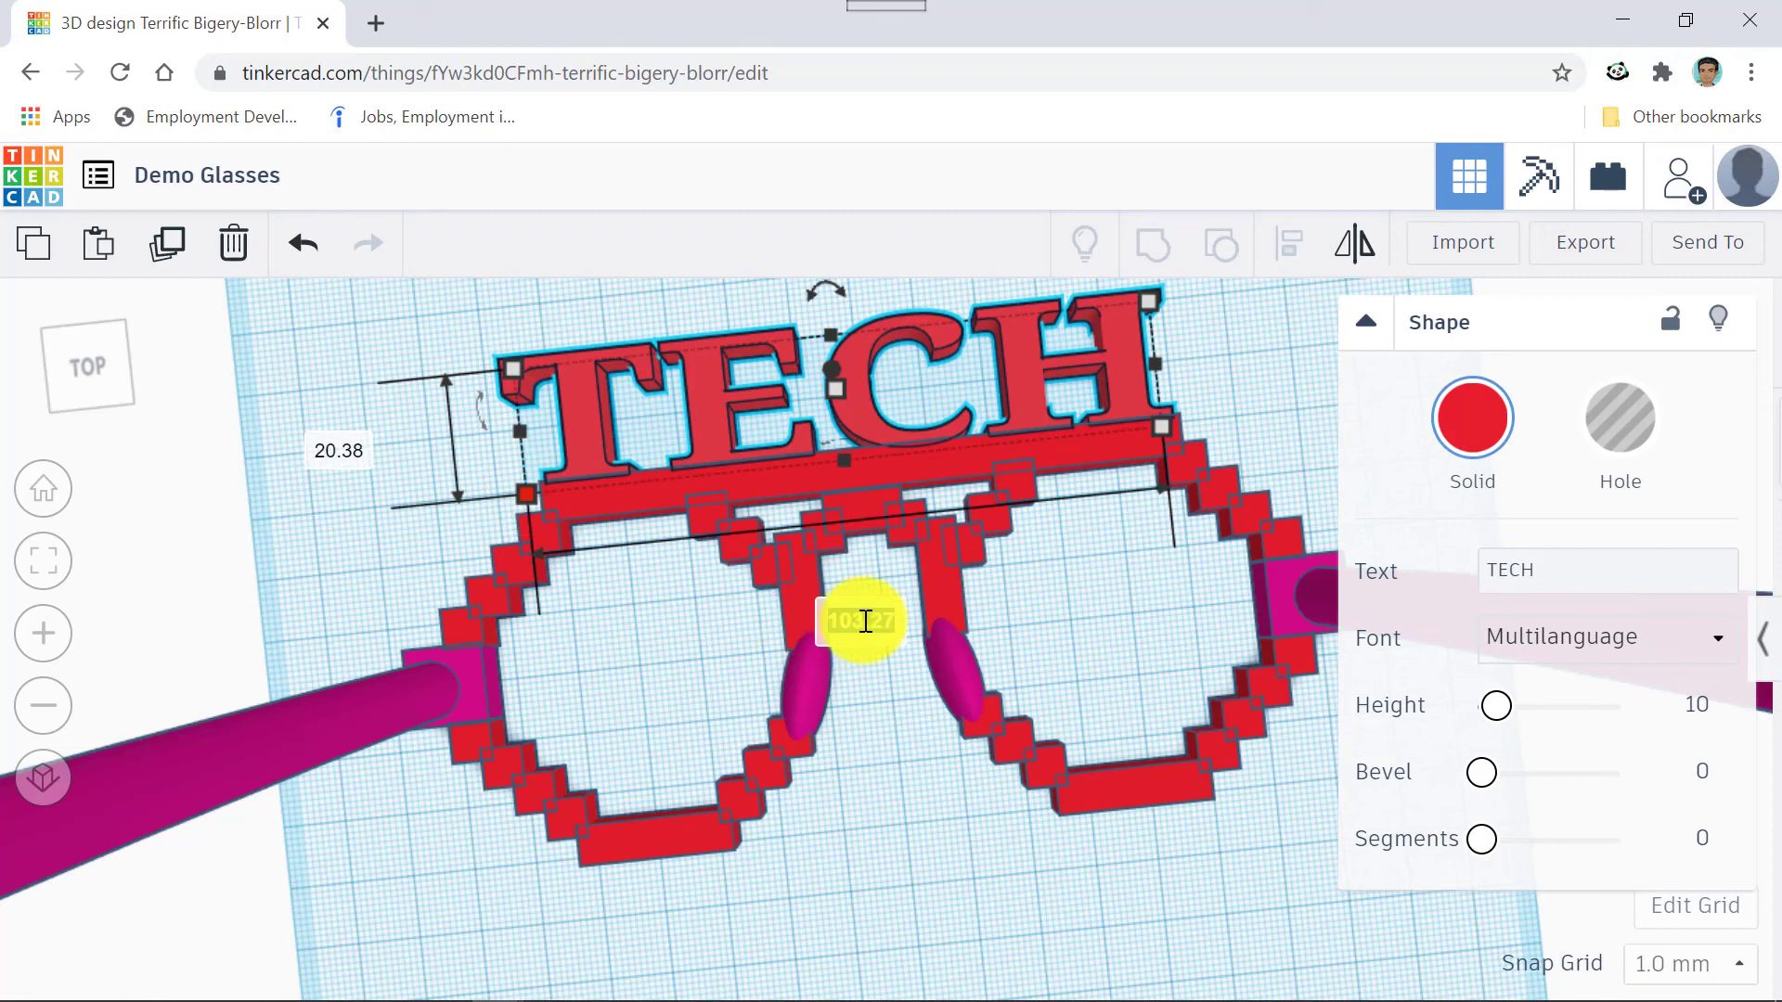
key(BackSpace)
text(10)
text(100)
key(Return)
scroll(891, 591, down, 3)
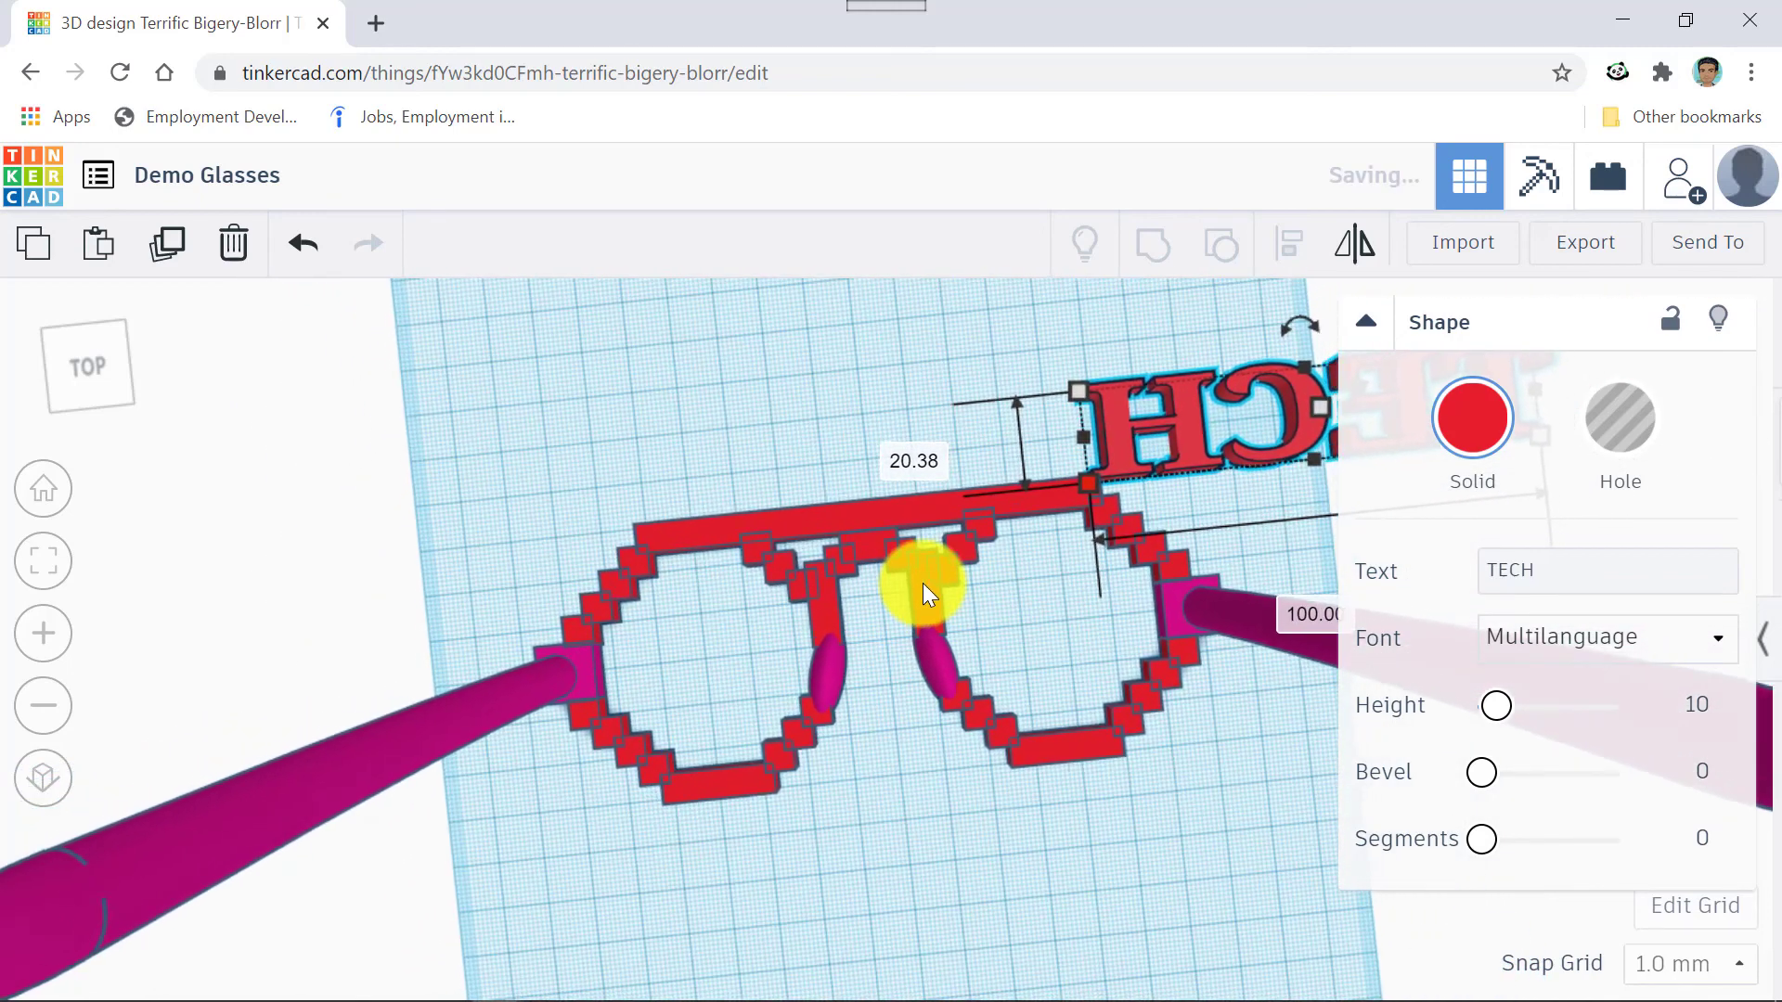
scroll(922, 584, down, 2)
Nudge the reversed TECH text left until it lines up with the glasses' upper bar.
key(Left)
key(Left)
key(Left)
key(Left)
key(Left)
key(Left)
key(Left)
key(Left)
key(Left)
key(Left)
key(Left)
key(Left)
key(Left)
key(Left)
key(Left)
key(Left)
key(Left)
key(Left)
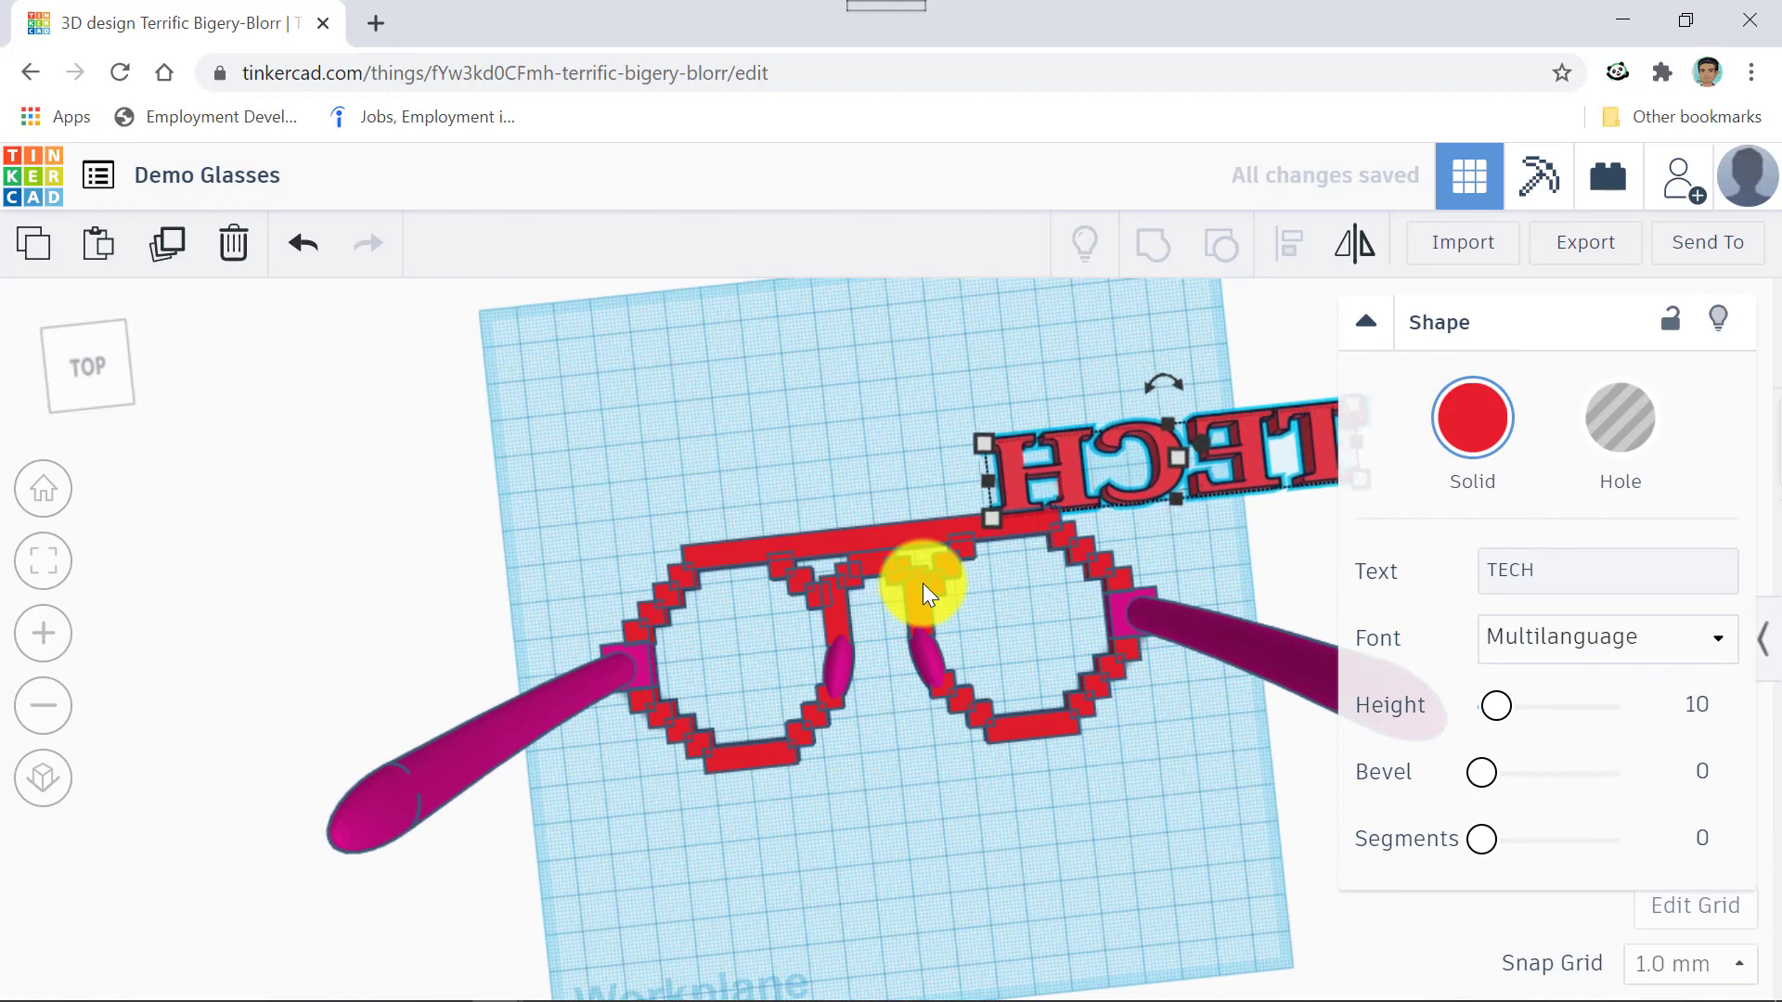
key(Left)
key(Left)
key(Left)
key(Left)
key(Left)
key(Left)
key(Left)
key(Left)
key(Left)
key(Left)
key(Left)
key(Left)
key(Left)
key(Left)
key(Left)
key(Left)
key(Left)
key(Left)
key(Left)
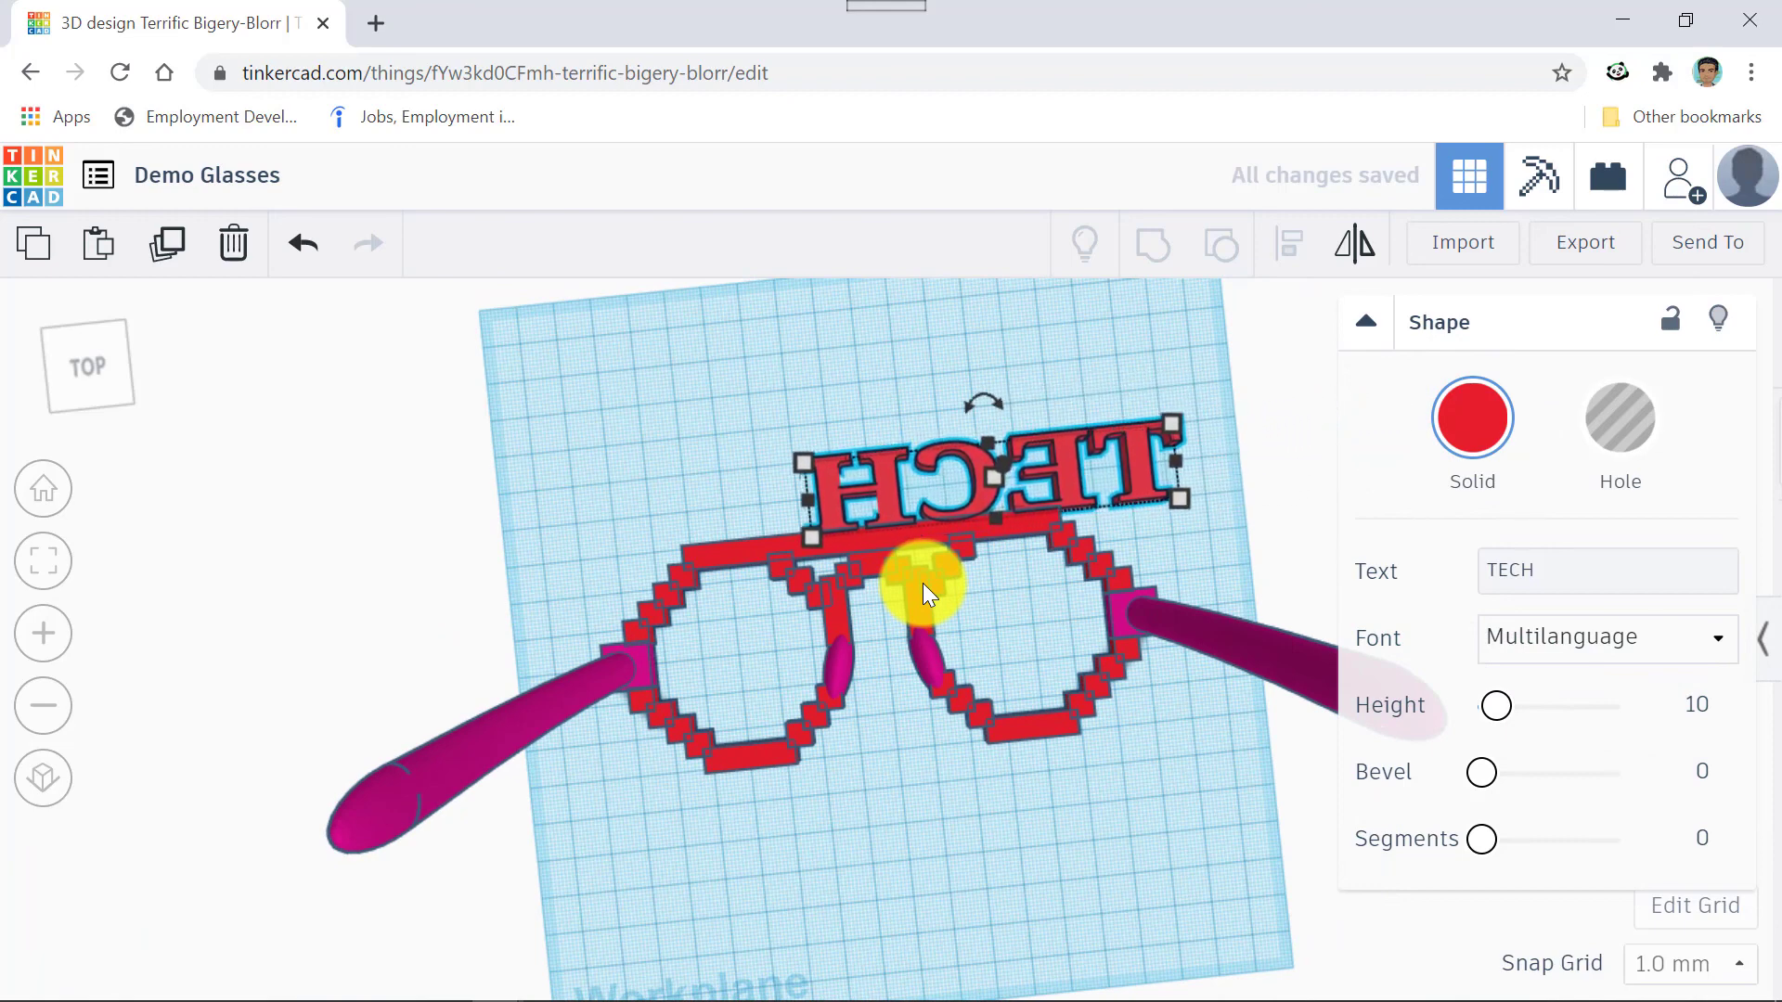
key(Left)
key(Left)
key(Left)
key(Left)
key(Left)
key(Left)
key(Left)
key(Left)
key(Left)
key(Left)
key(Left)
key(Left)
key(Left)
key(Left)
key(Left)
key(Left)
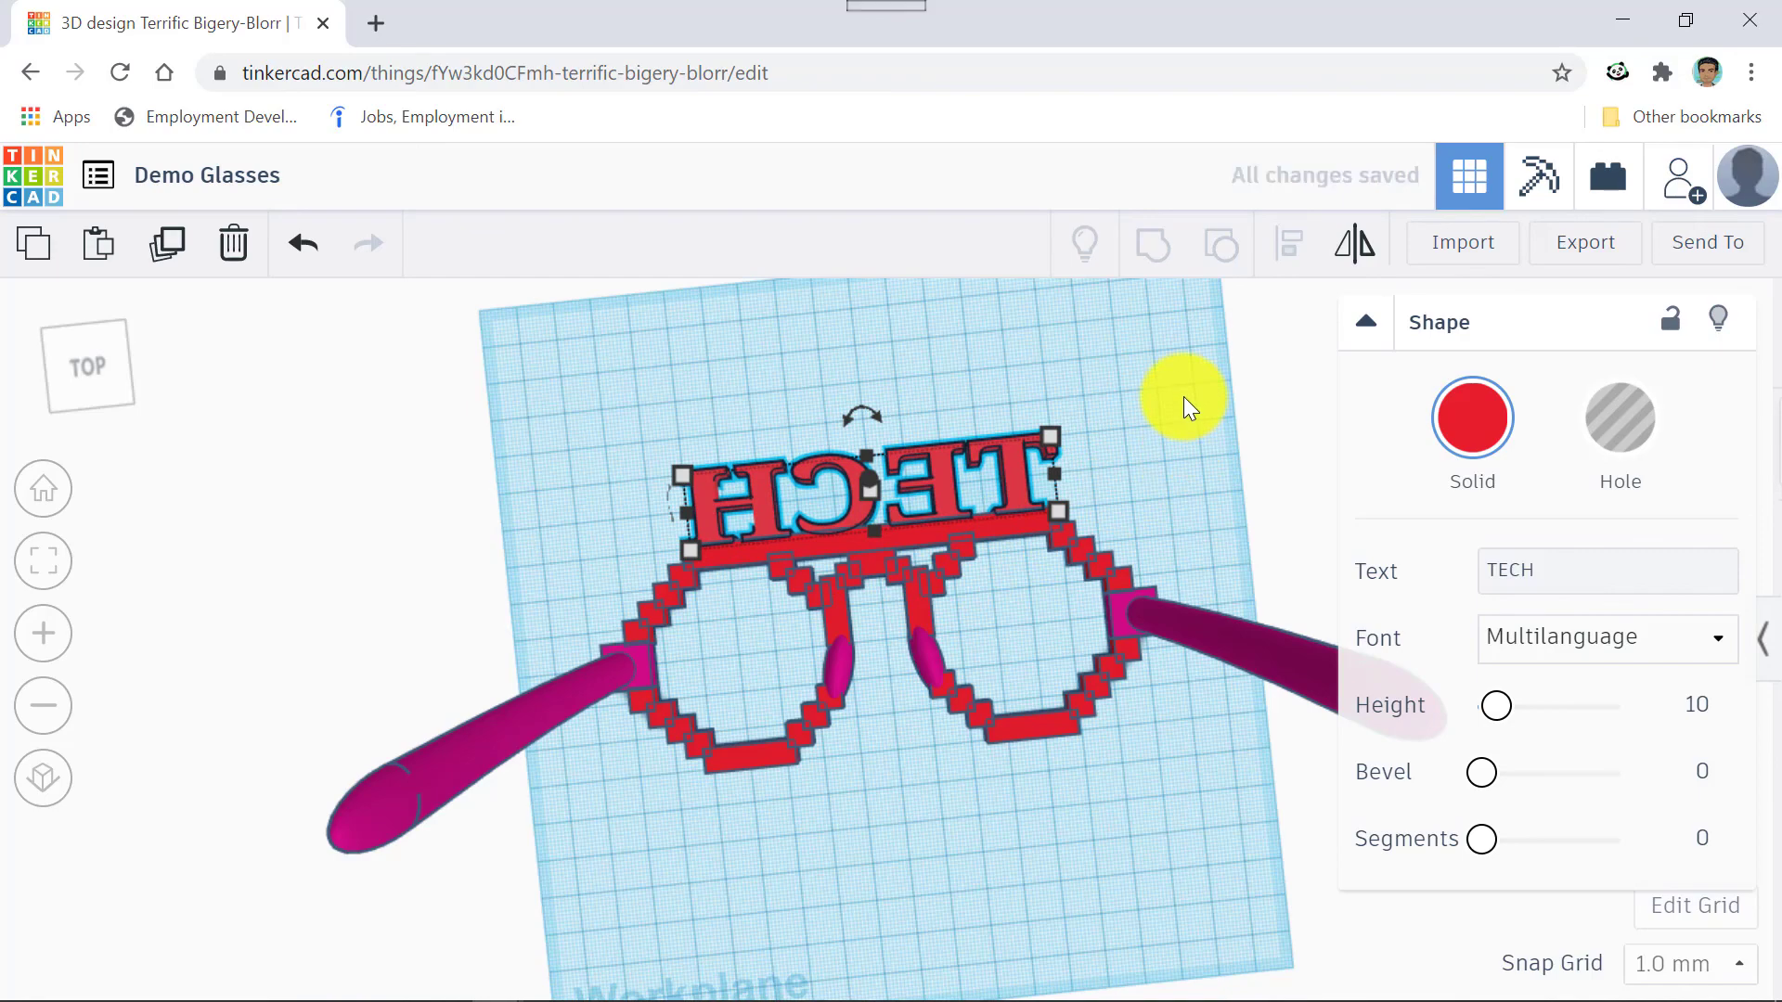
Check the lettering from below the glasses and undo the text's leftward nudges and width change.
right_drag(1184, 396, 107, 3)
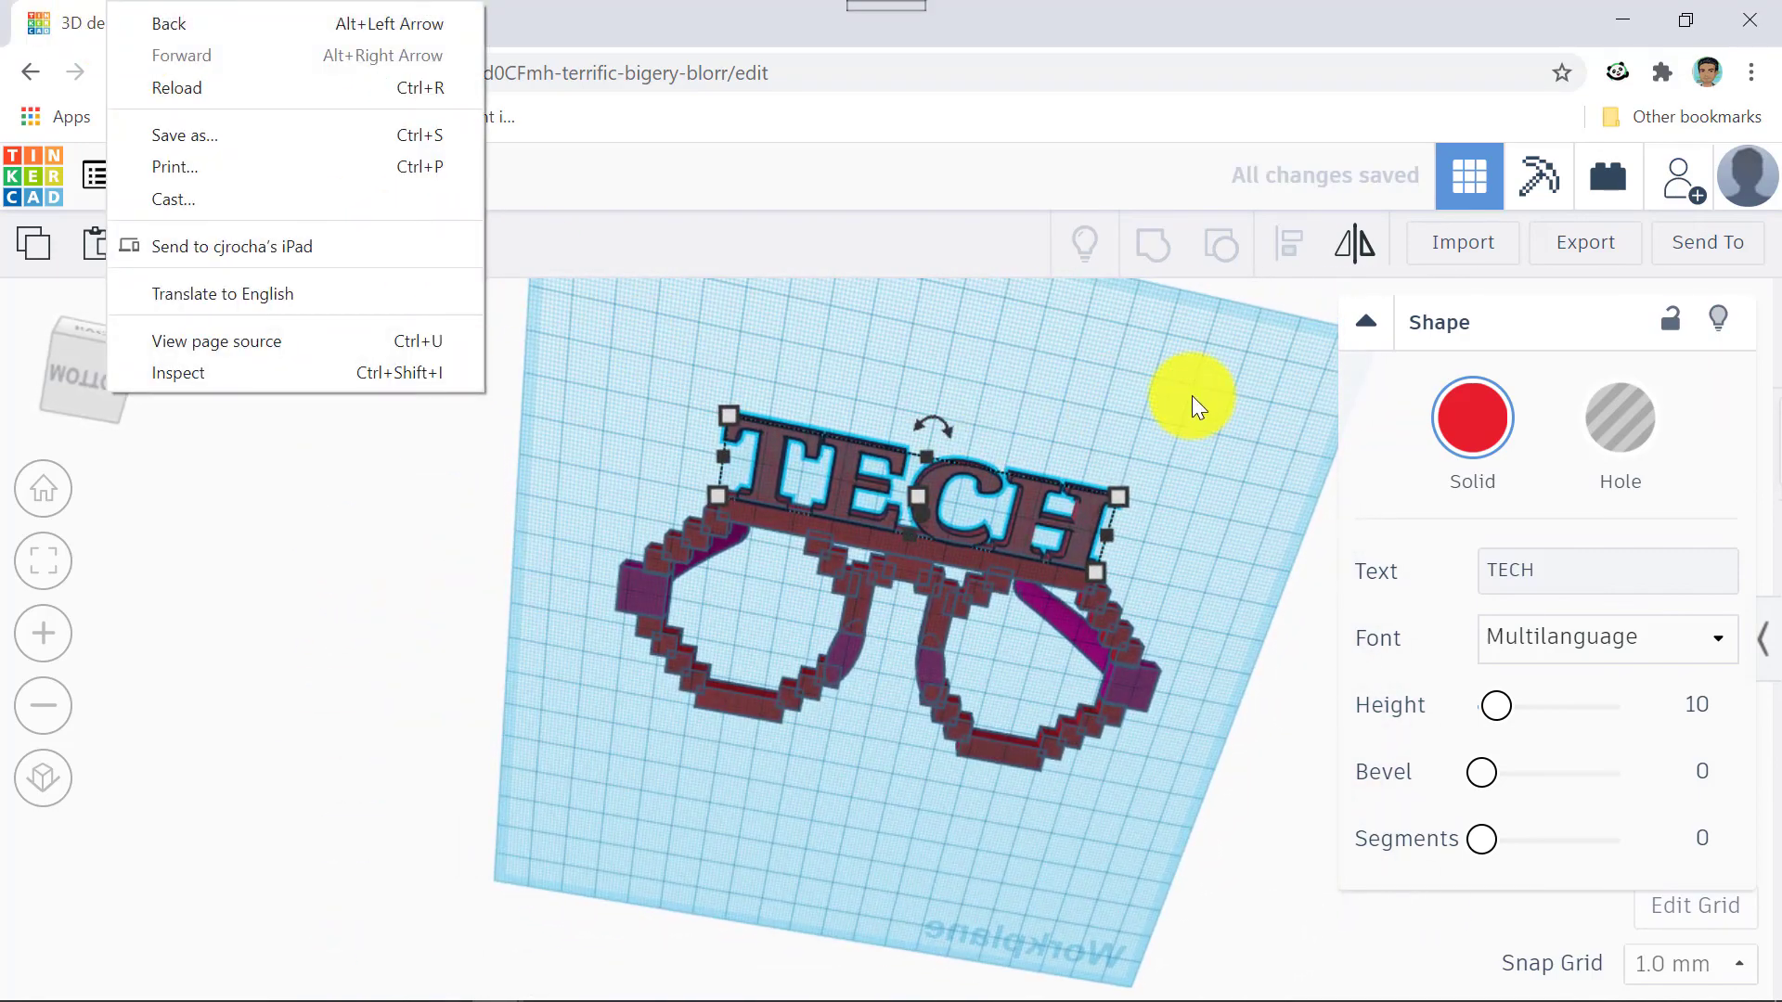
right_drag(1192, 395, 1411, 603)
right_drag(876, 589, 1176, 647)
right_drag(1000, 668, 1012, 612)
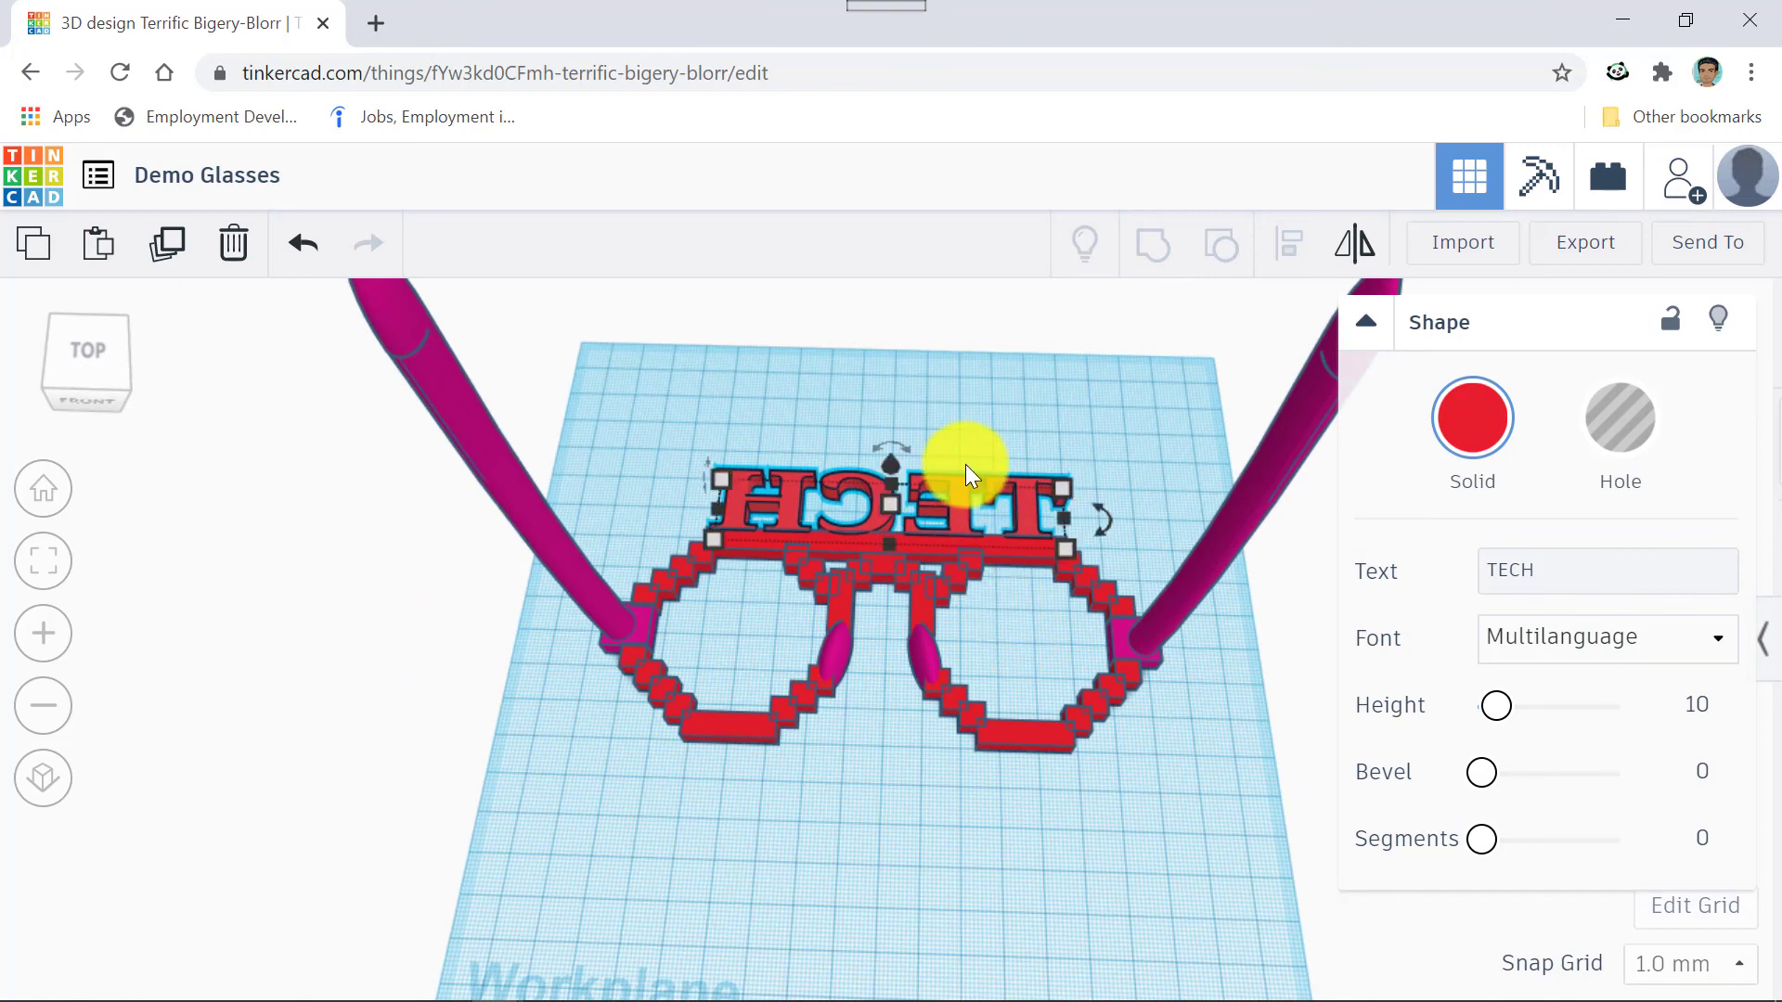
key(ctrl+z)
key(ctrl+y)
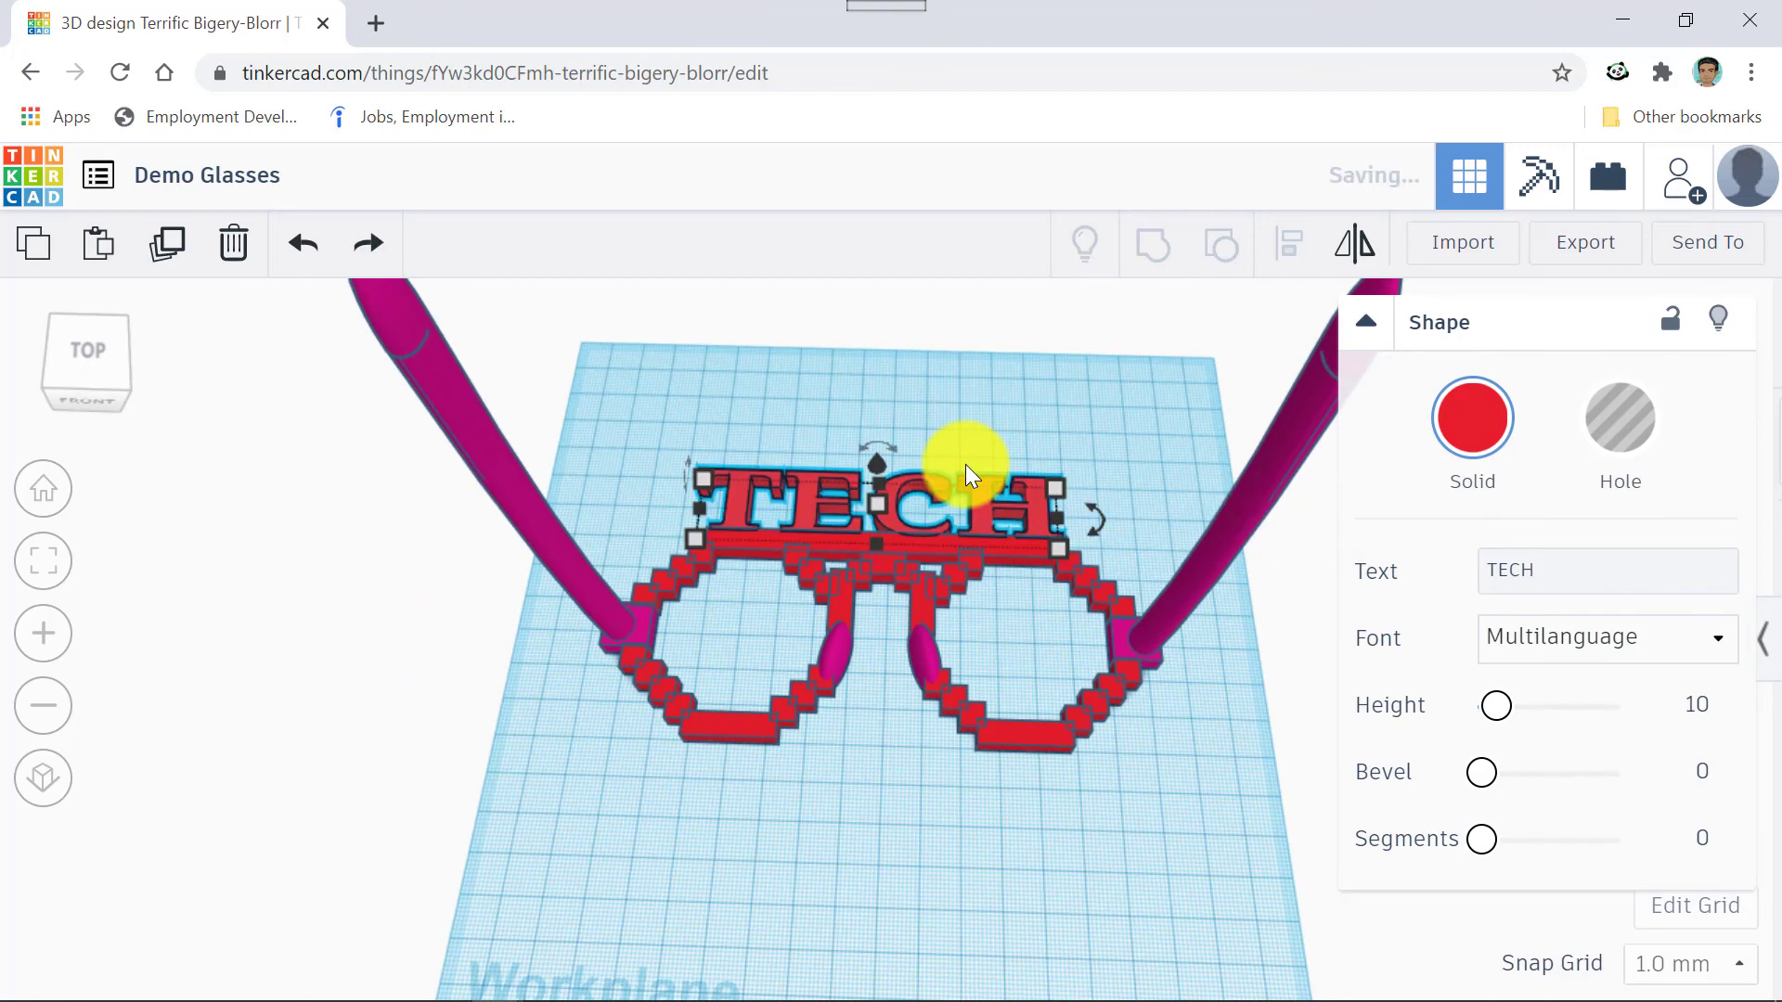
Mirror the TECH text left to right and nudge it right to centre it on the upper bar.
click(1356, 260)
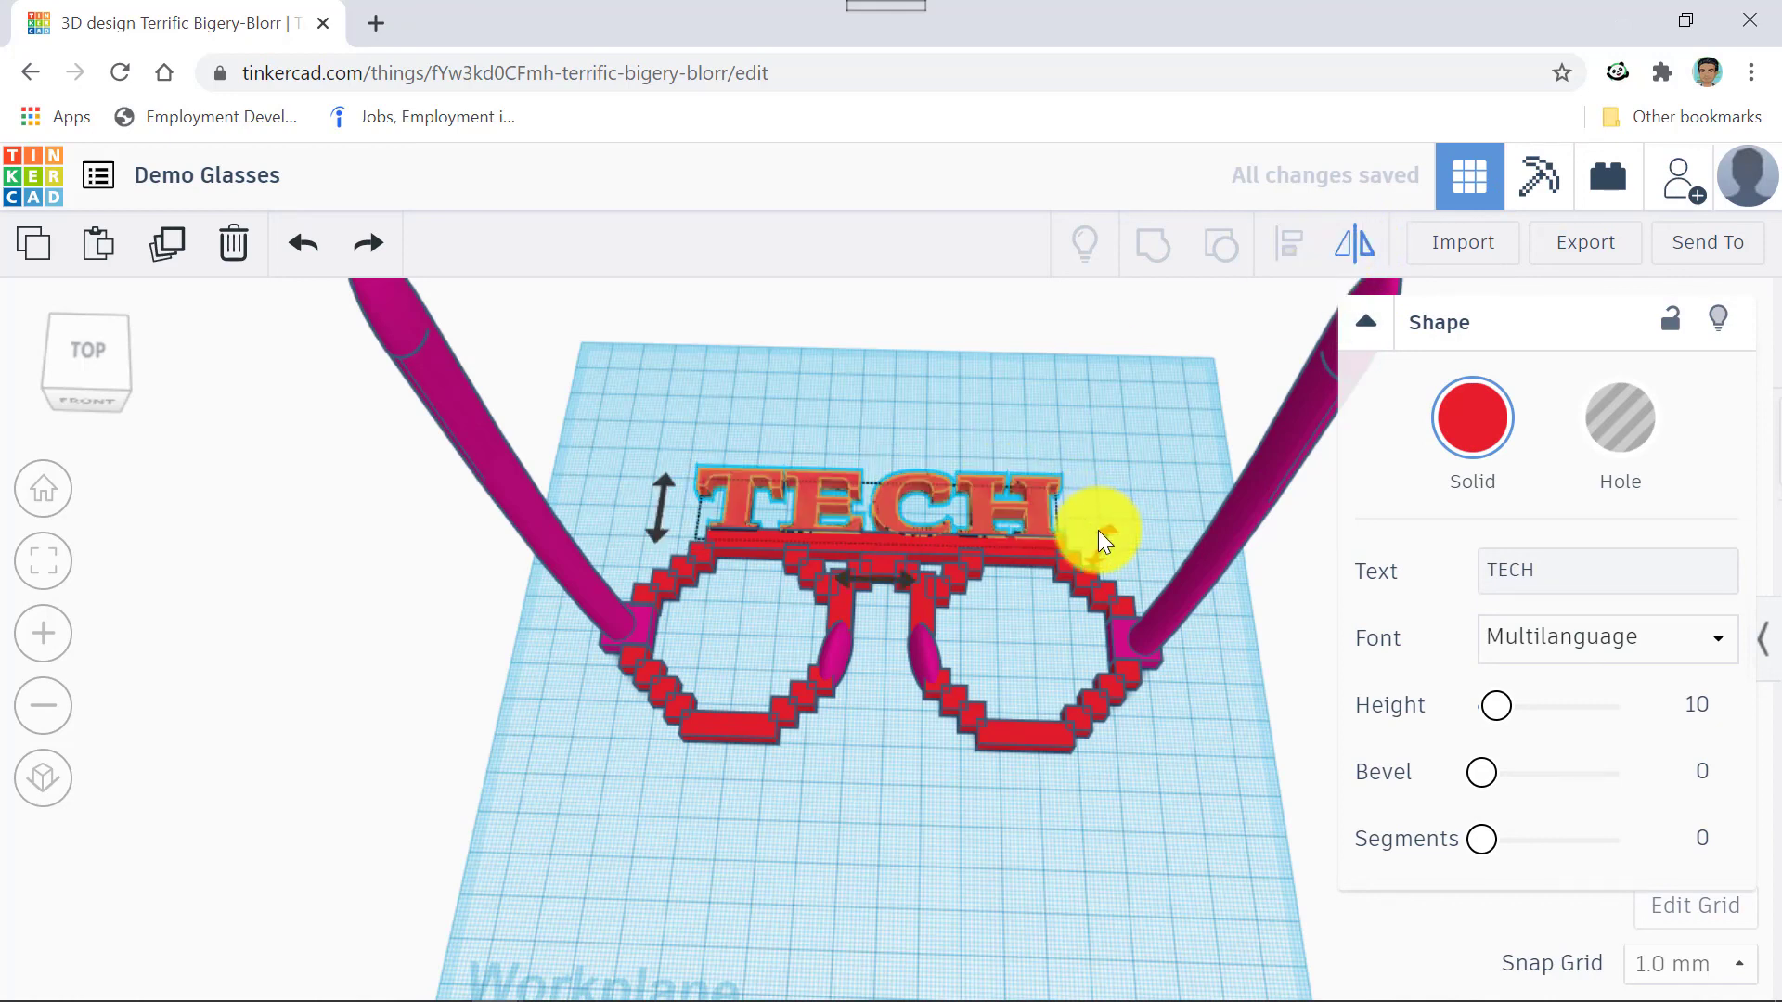
click(1098, 533)
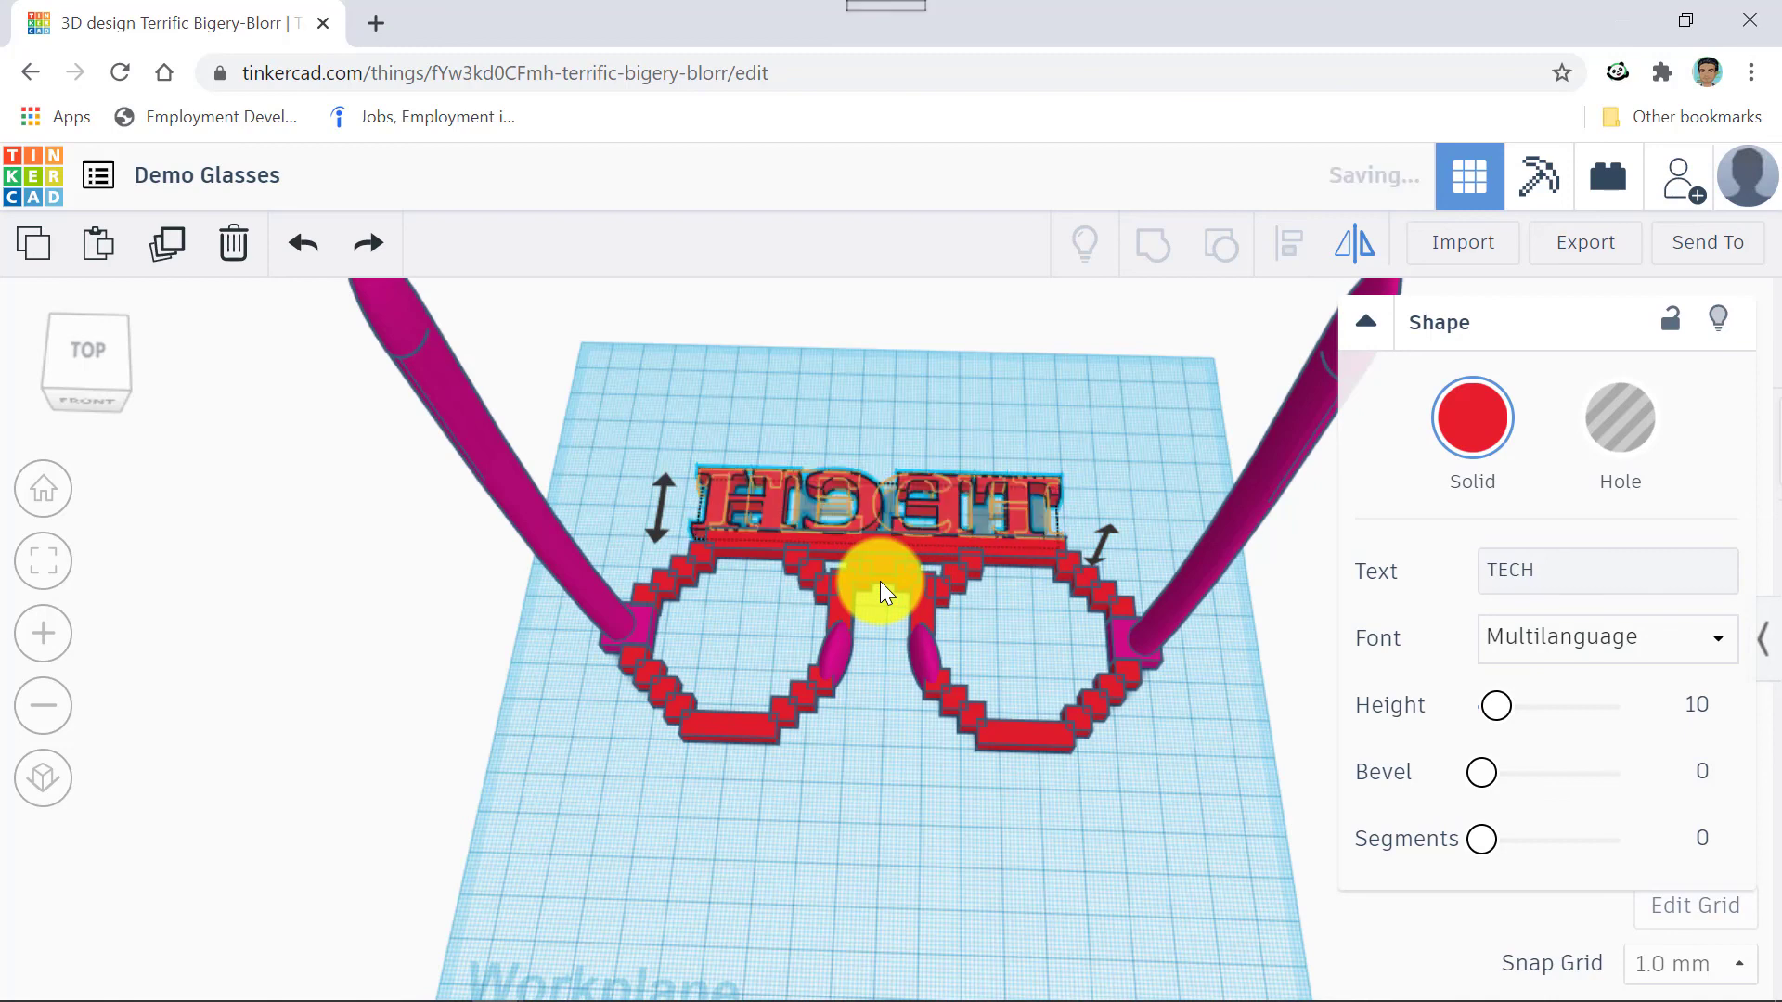
click(1000, 414)
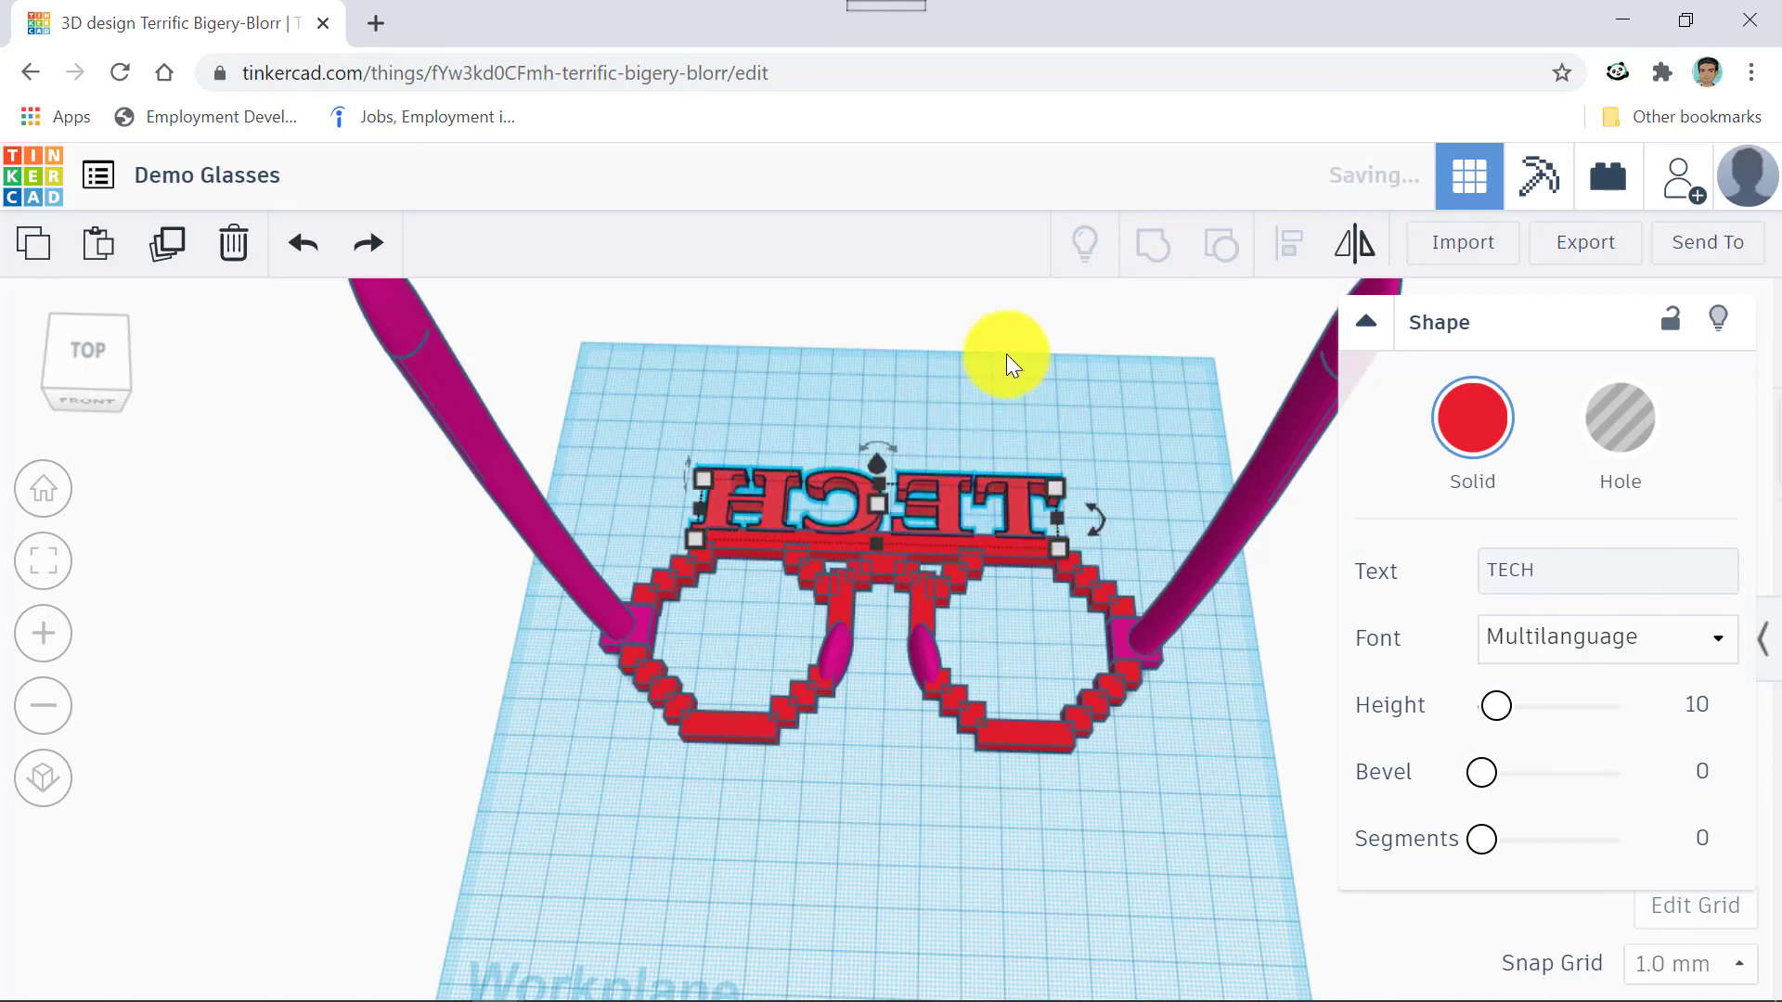
right_drag(1042, 368, 1040, 420)
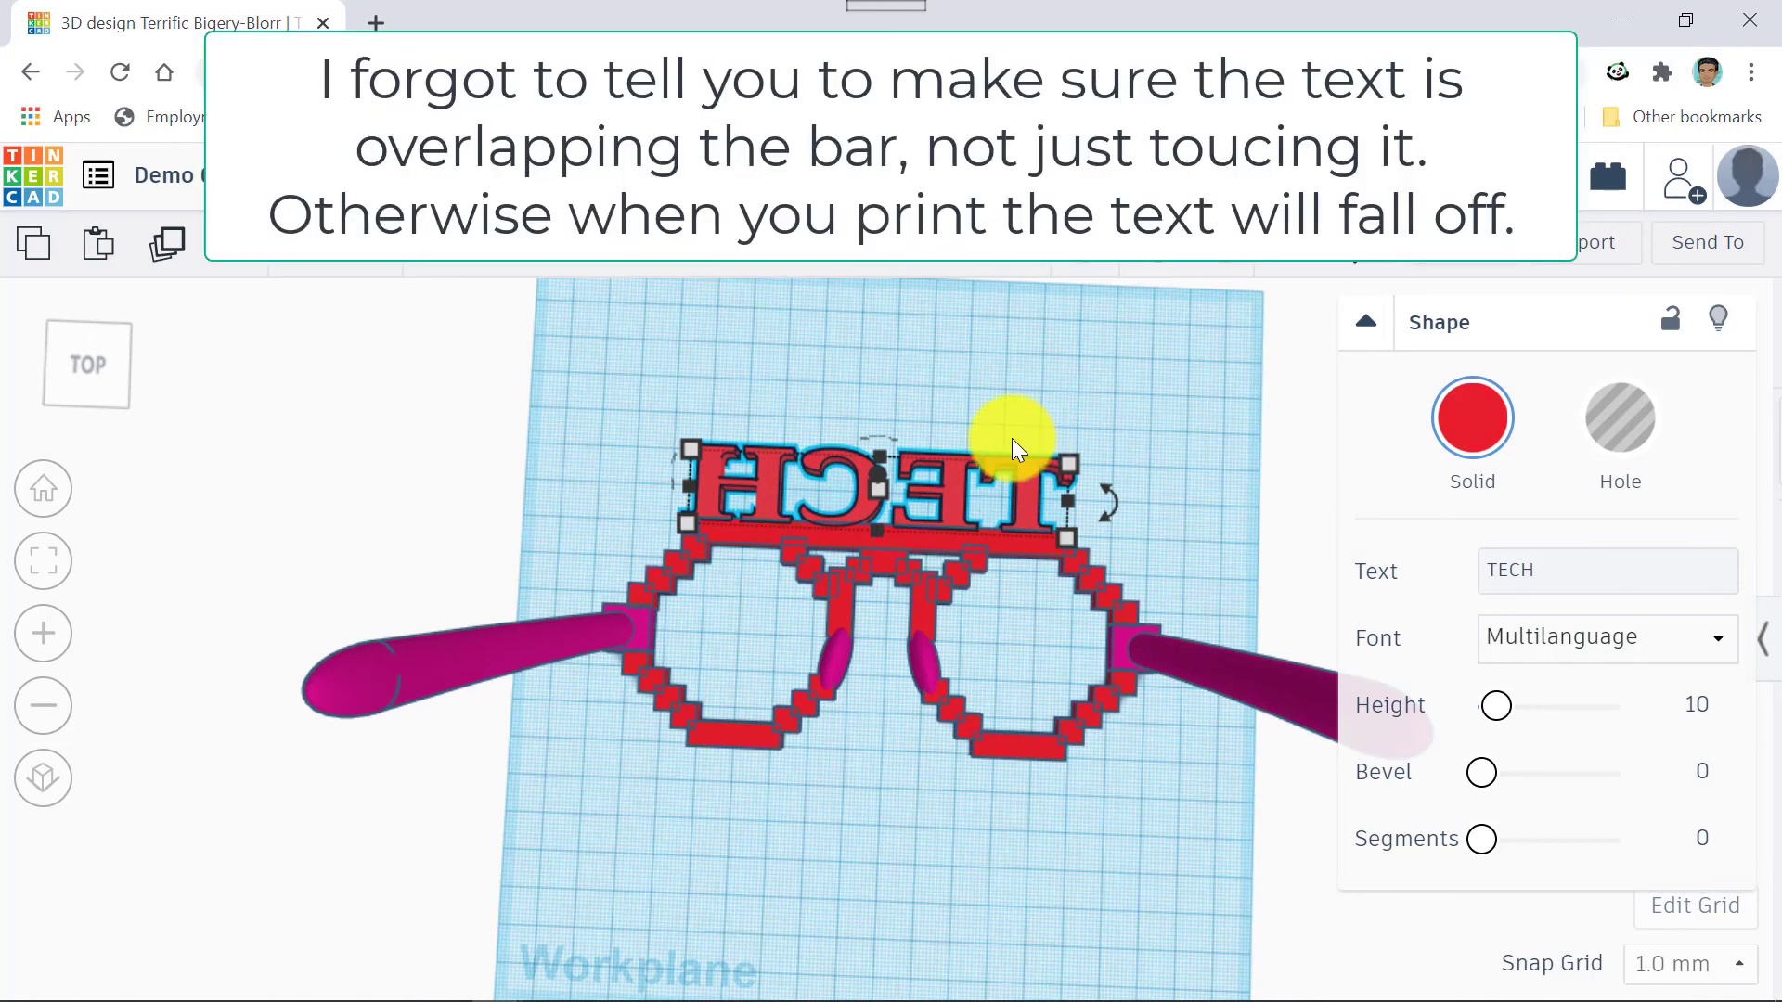
key(Right)
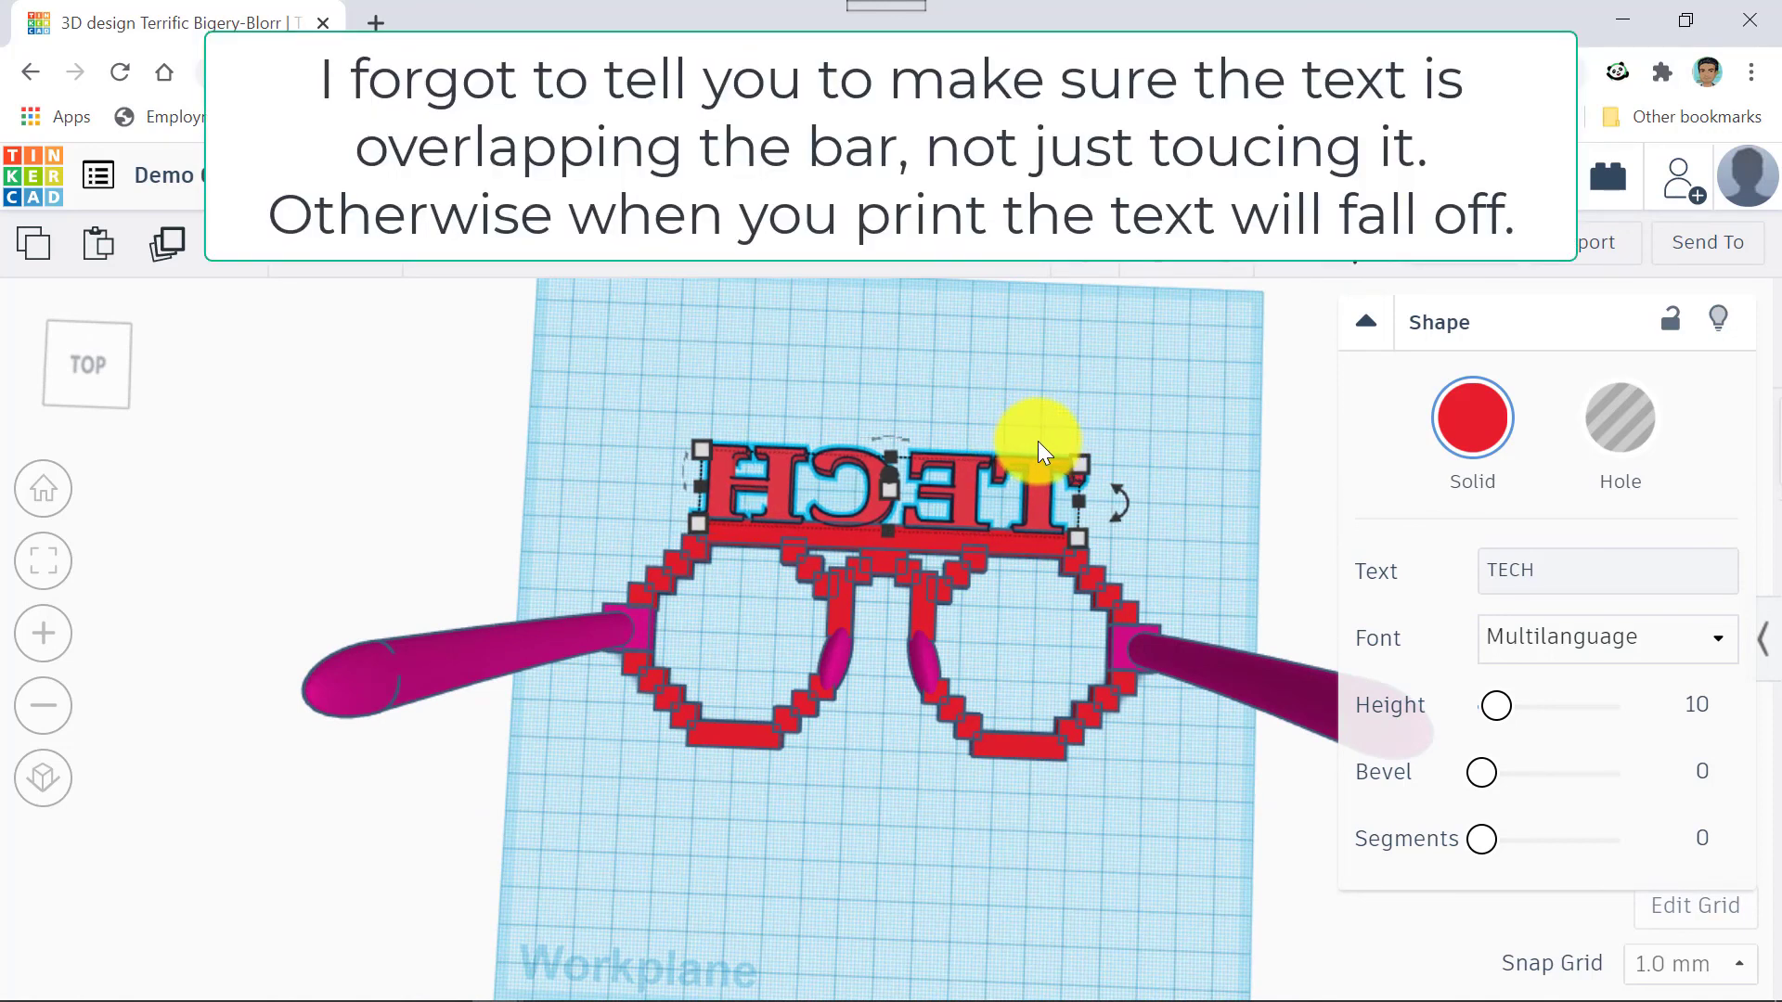